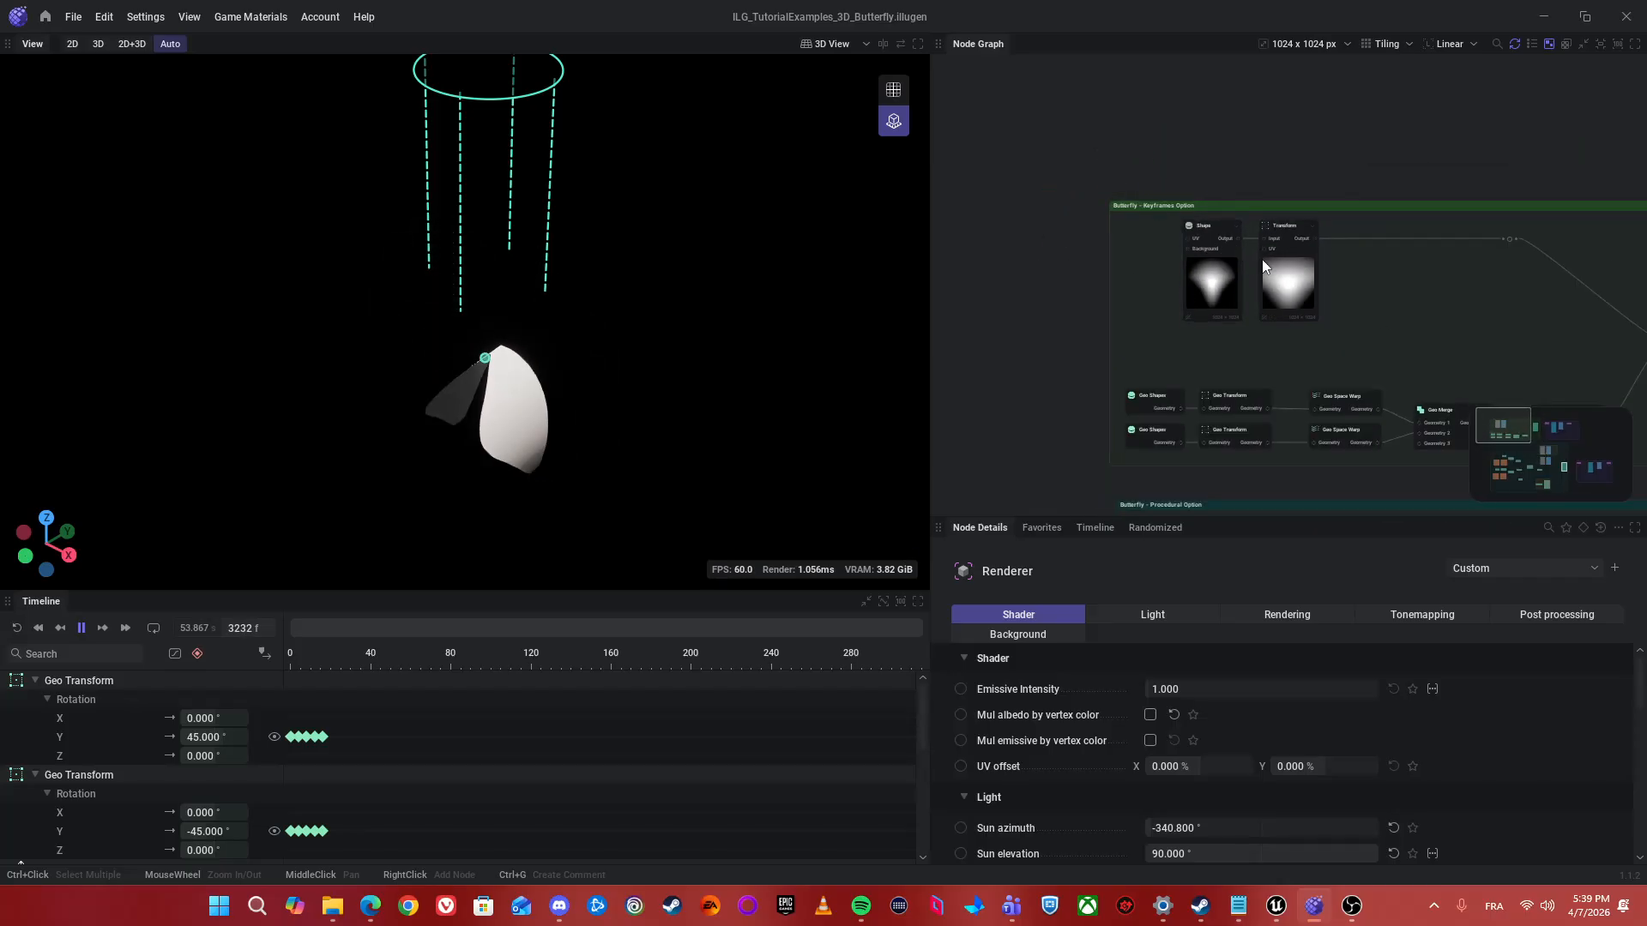
- Examine the nodes of the Butterfly - Keyframes Option group in the node graph
{"action": "scroll", "coordinate": [1299, 271], "scroll_direction": "up", "scroll_amount": 2}
{"action": "middle_click_drag", "start_coordinate": [1420, 312], "coordinate": [1283, 242]}
{"action": "middle_click_drag", "start_coordinate": [1031, 267], "coordinate": [1225, 239]}
{"action": "middle_click_drag", "start_coordinate": [1453, 324], "coordinate": [1261, 392]}
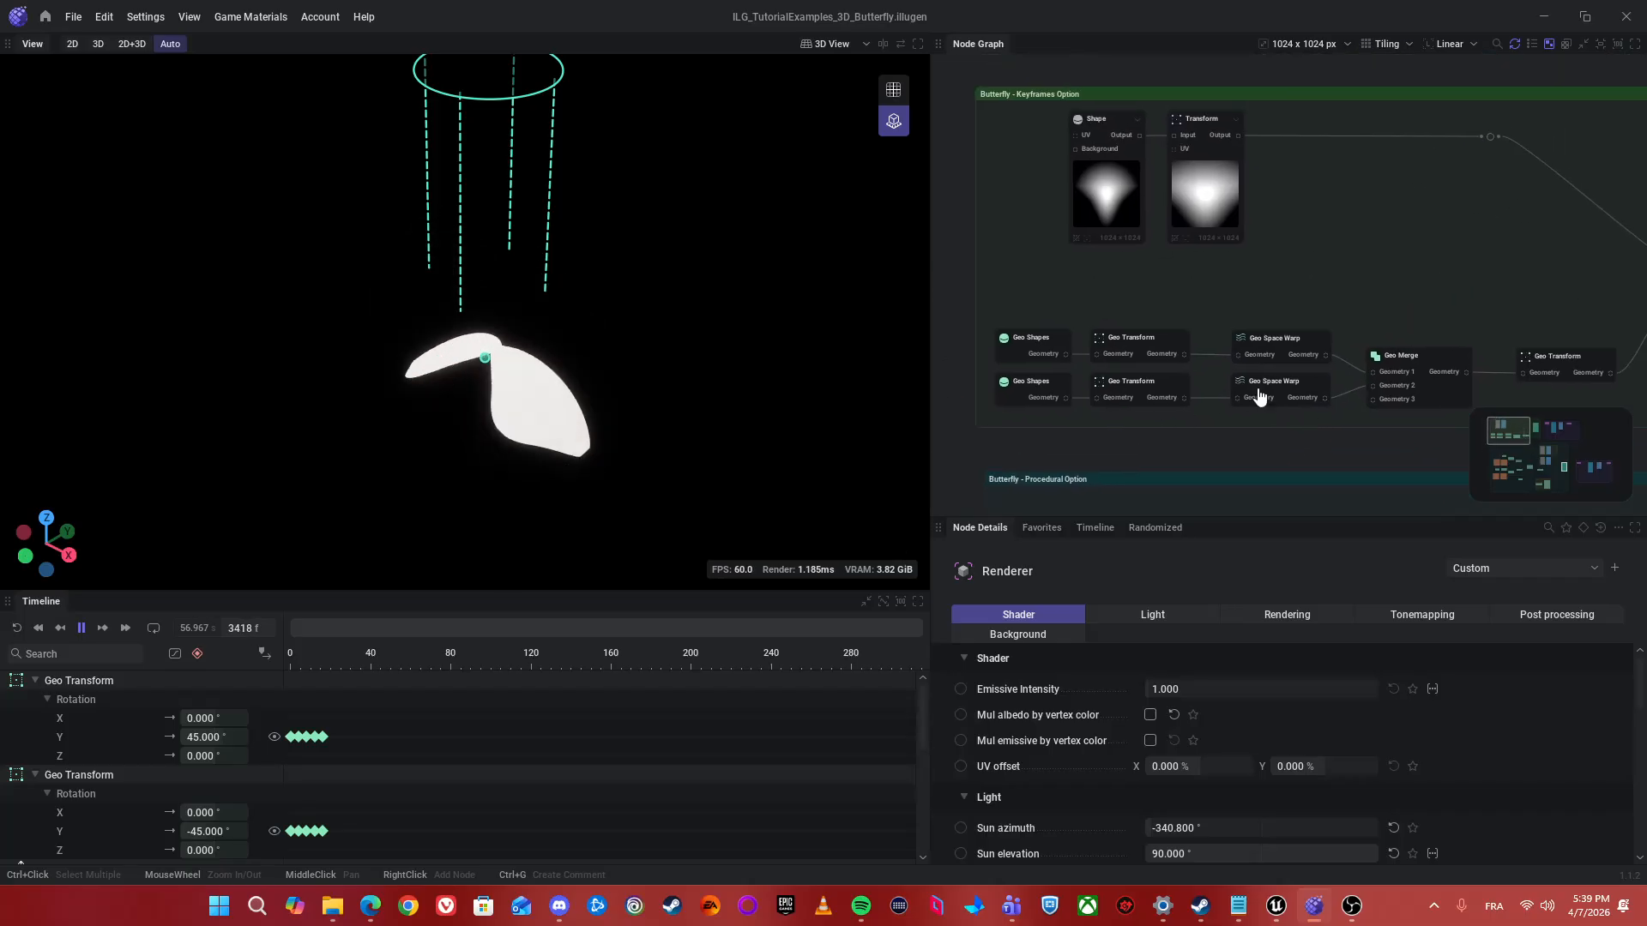
{"action": "scroll", "coordinate": [1226, 390], "scroll_direction": "down", "scroll_amount": 2}
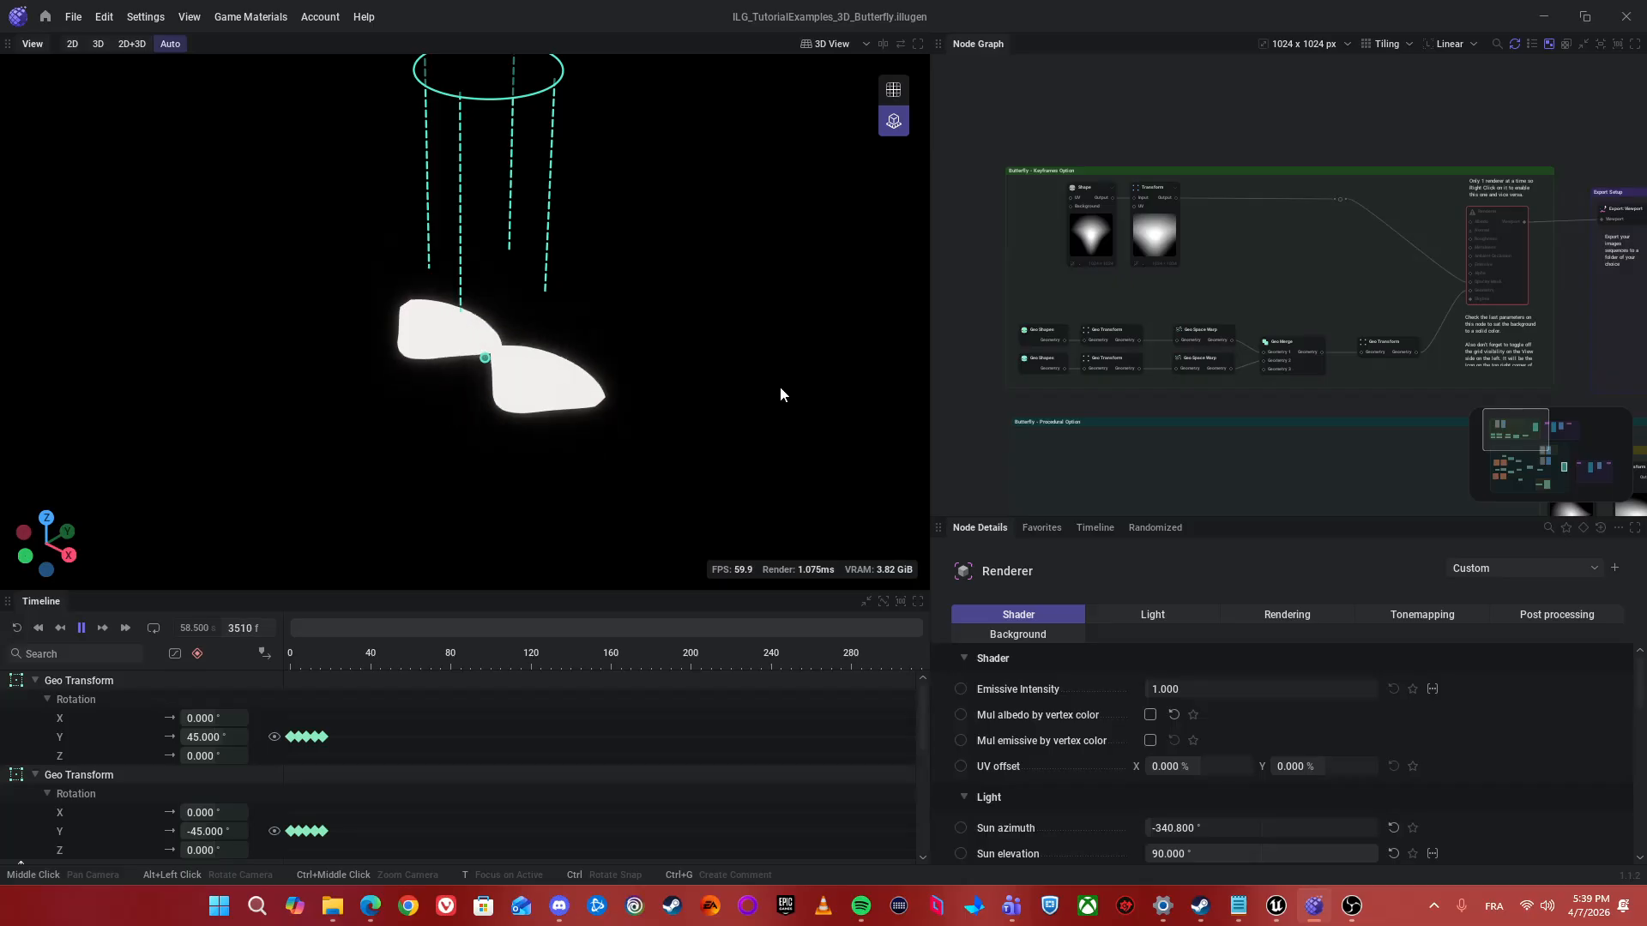
{"action": "middle_click_drag", "start_coordinate": [1289, 414], "coordinate": [1237, 246]}
{"action": "middle_click_drag", "start_coordinate": [1191, 316], "coordinate": [1308, 374]}
{"action": "scroll", "coordinate": [1309, 374], "scroll_direction": "down", "scroll_amount": 3}
{"action": "scroll", "coordinate": [1308, 374], "scroll_direction": "up", "scroll_amount": 2}
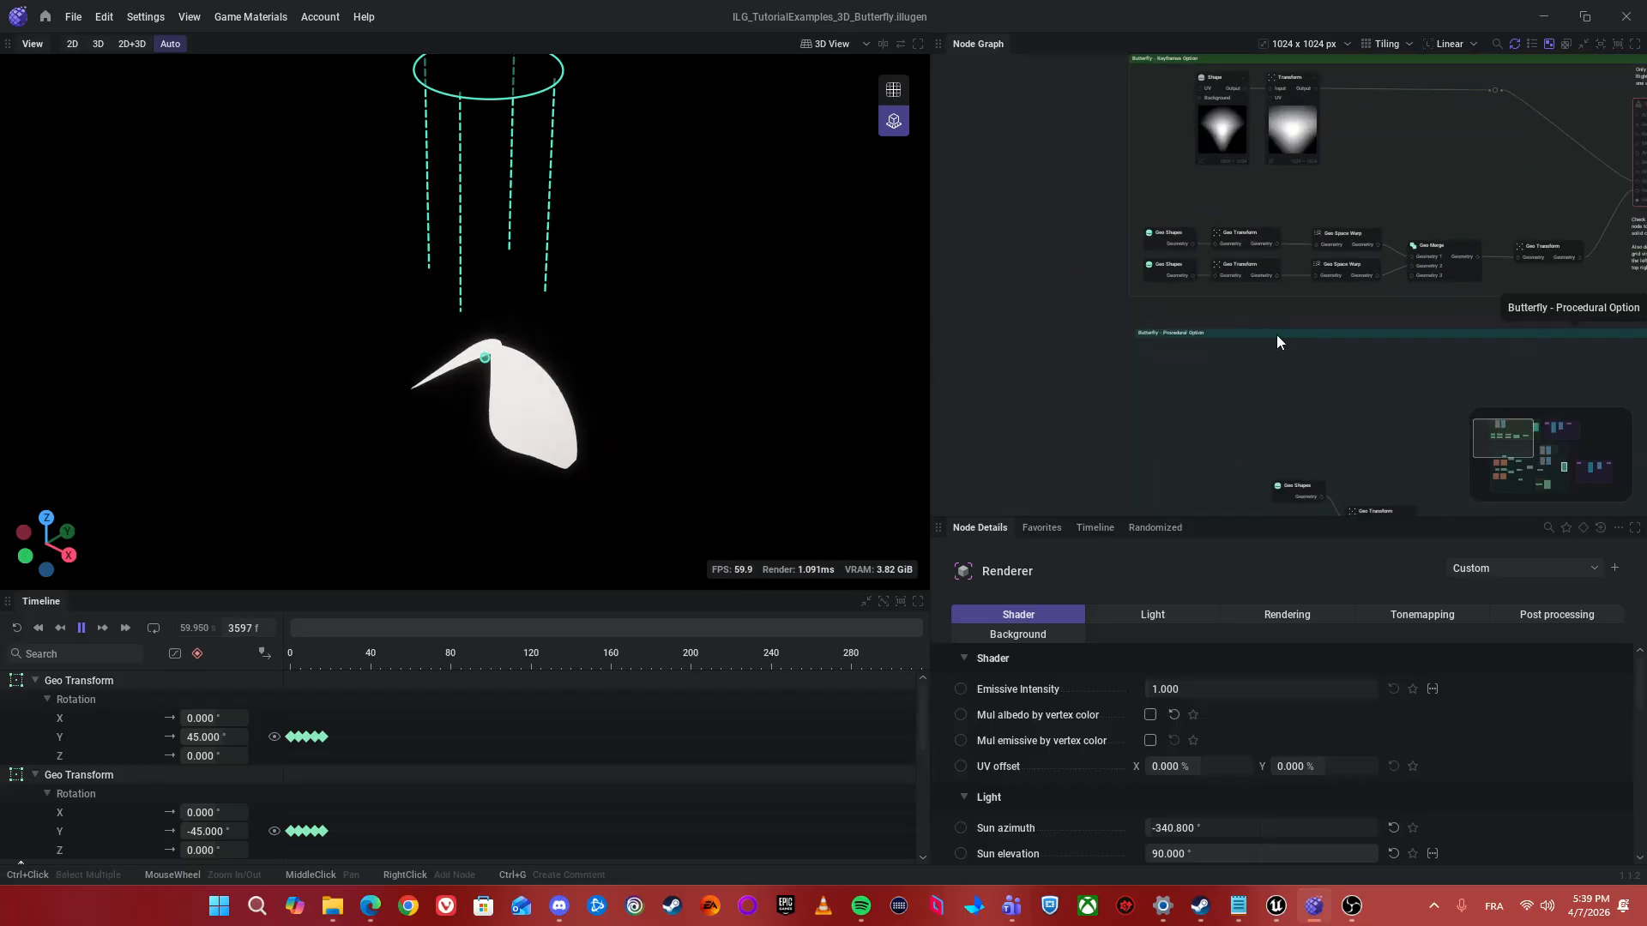
- Examine the Butterfly - Procedural Option group, including its Mod: Oscillator and Mod: Time Shift nodes
{"action": "scroll", "coordinate": [1037, 330], "scroll_direction": "up", "scroll_amount": 2}
{"action": "scroll", "coordinate": [1036, 336], "scroll_direction": "up", "scroll_amount": 2}
{"action": "scroll", "coordinate": [1291, 399], "scroll_direction": "down", "scroll_amount": 3}
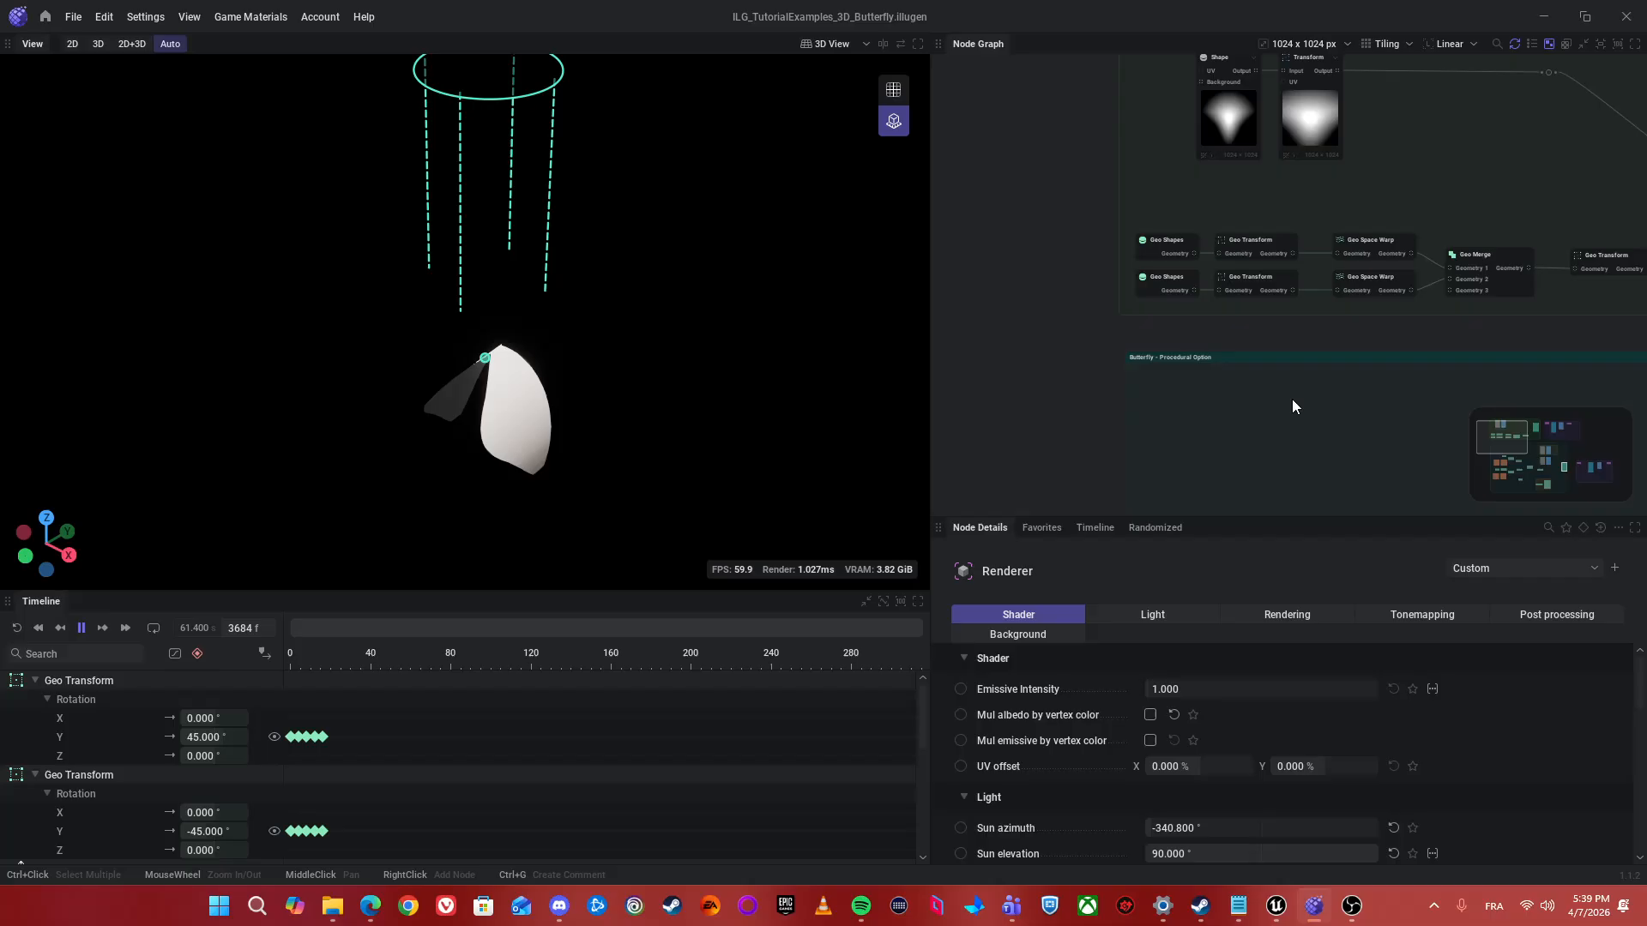
{"action": "middle_click_drag", "start_coordinate": [1289, 472], "coordinate": [1141, 122]}
{"action": "scroll", "coordinate": [1165, 156], "scroll_direction": "up", "scroll_amount": 2}
{"action": "middle_click_drag", "start_coordinate": [1065, 214], "coordinate": [1126, 123]}
{"action": "scroll", "coordinate": [1126, 125], "scroll_direction": "up", "scroll_amount": 2}
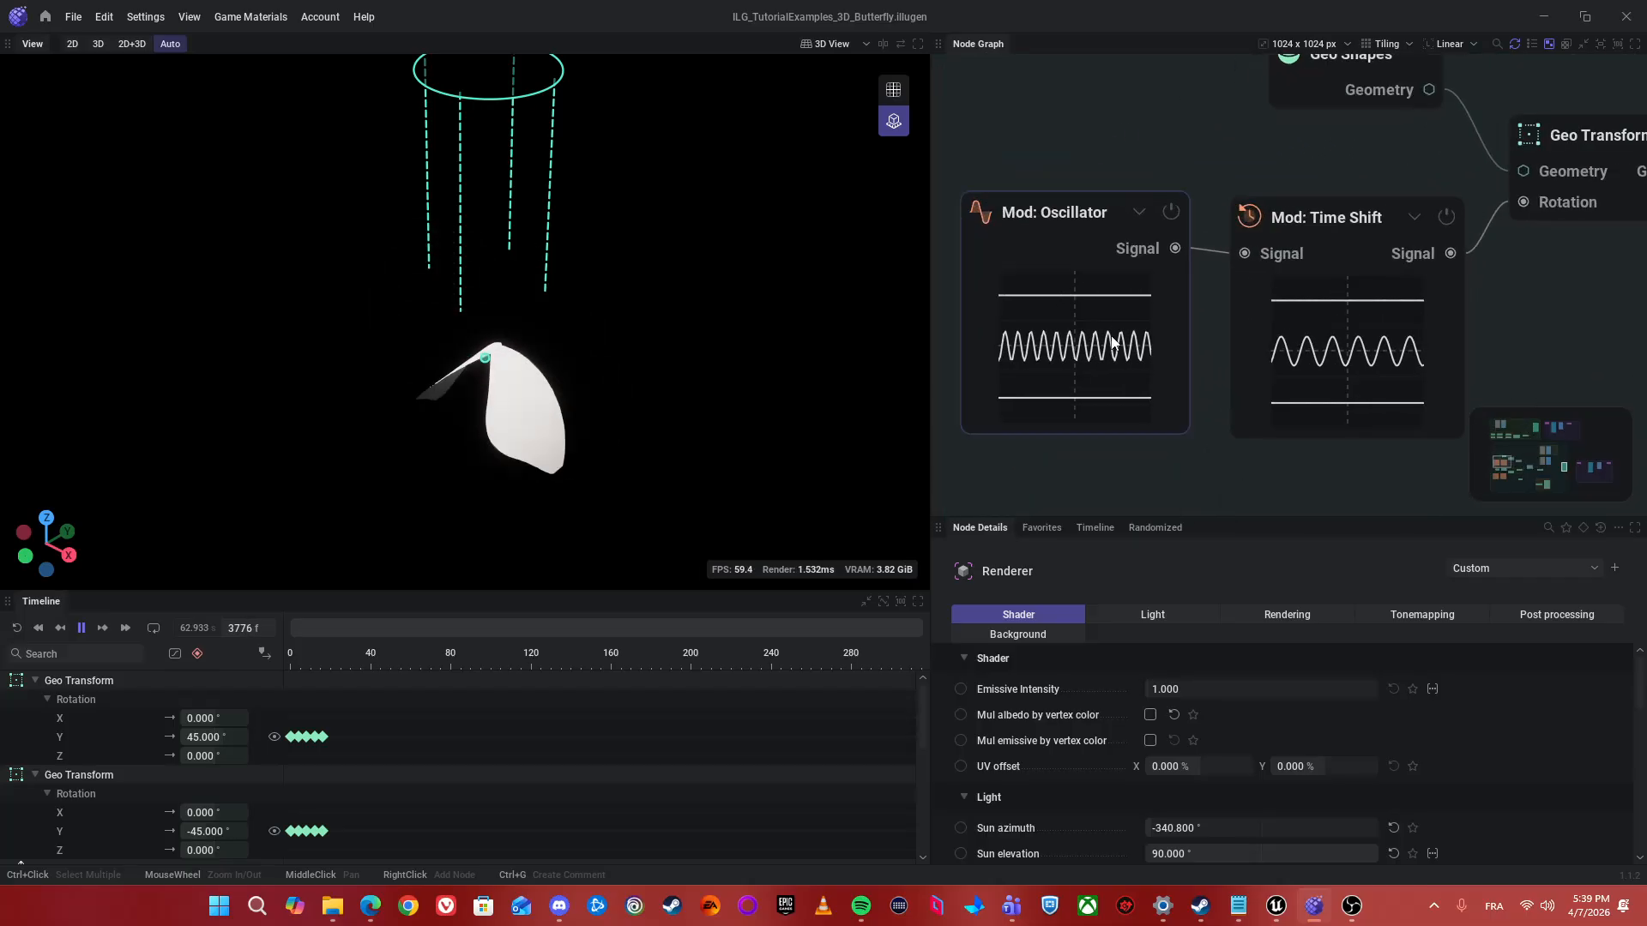
{"action": "scroll", "coordinate": [1108, 328], "scroll_direction": "down", "scroll_amount": 4}
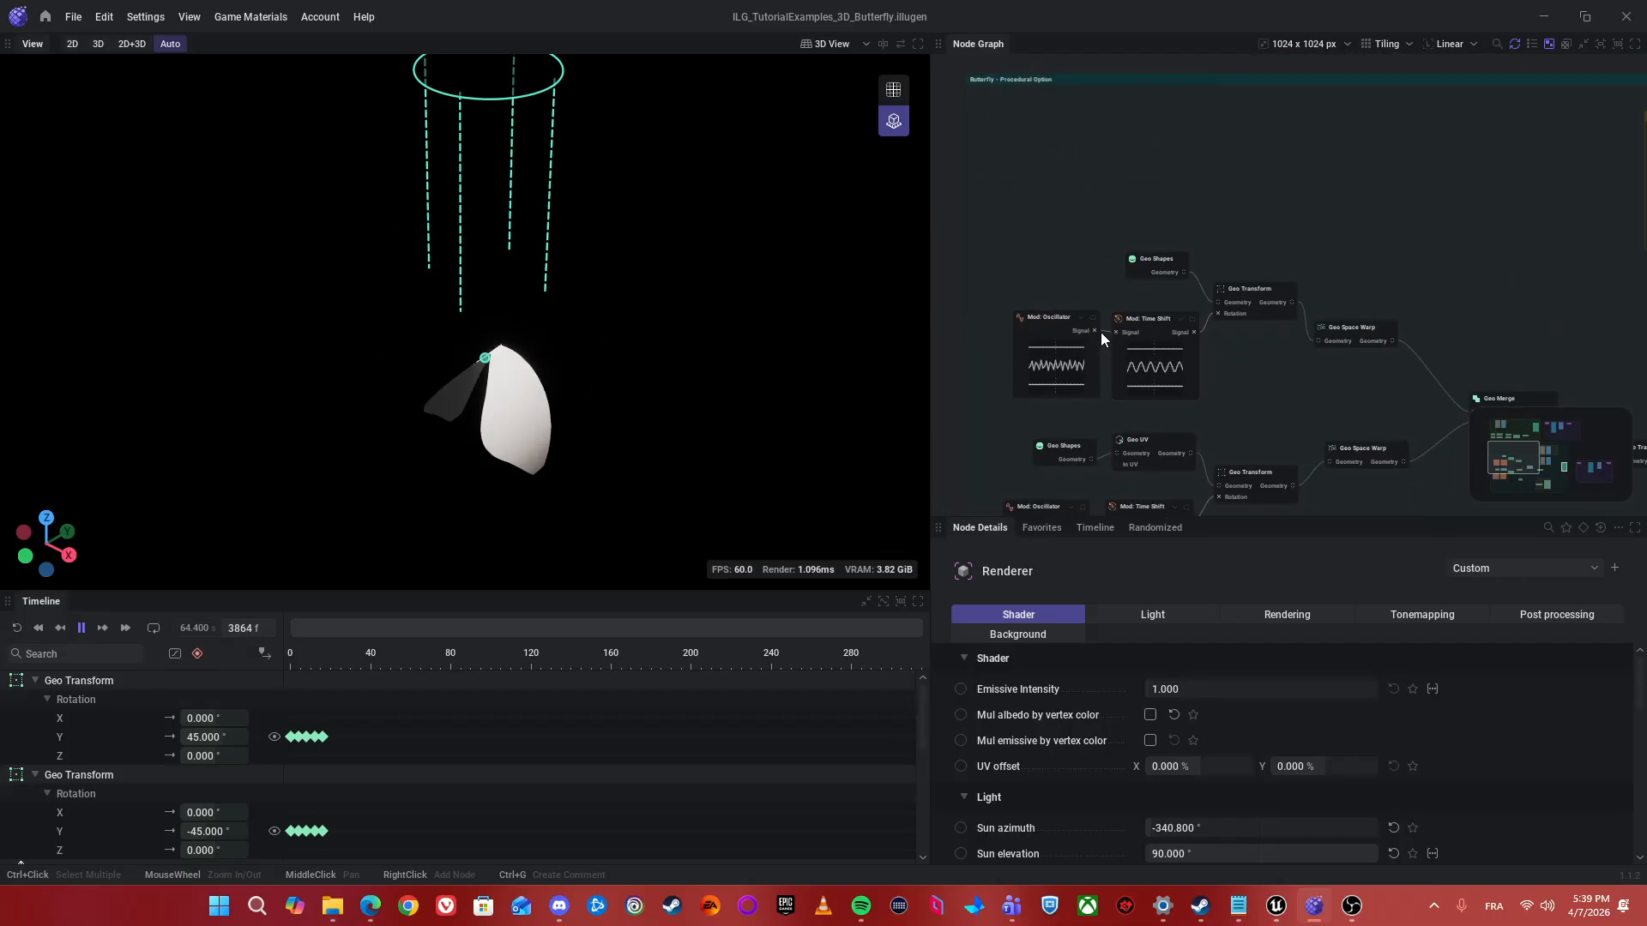
{"action": "middle_click_drag", "start_coordinate": [1382, 217], "coordinate": [1196, 378]}
{"action": "scroll", "coordinate": [1382, 332], "scroll_direction": "down", "scroll_amount": 3}
{"action": "middle_click_drag", "start_coordinate": [1383, 331], "coordinate": [1151, 336]}
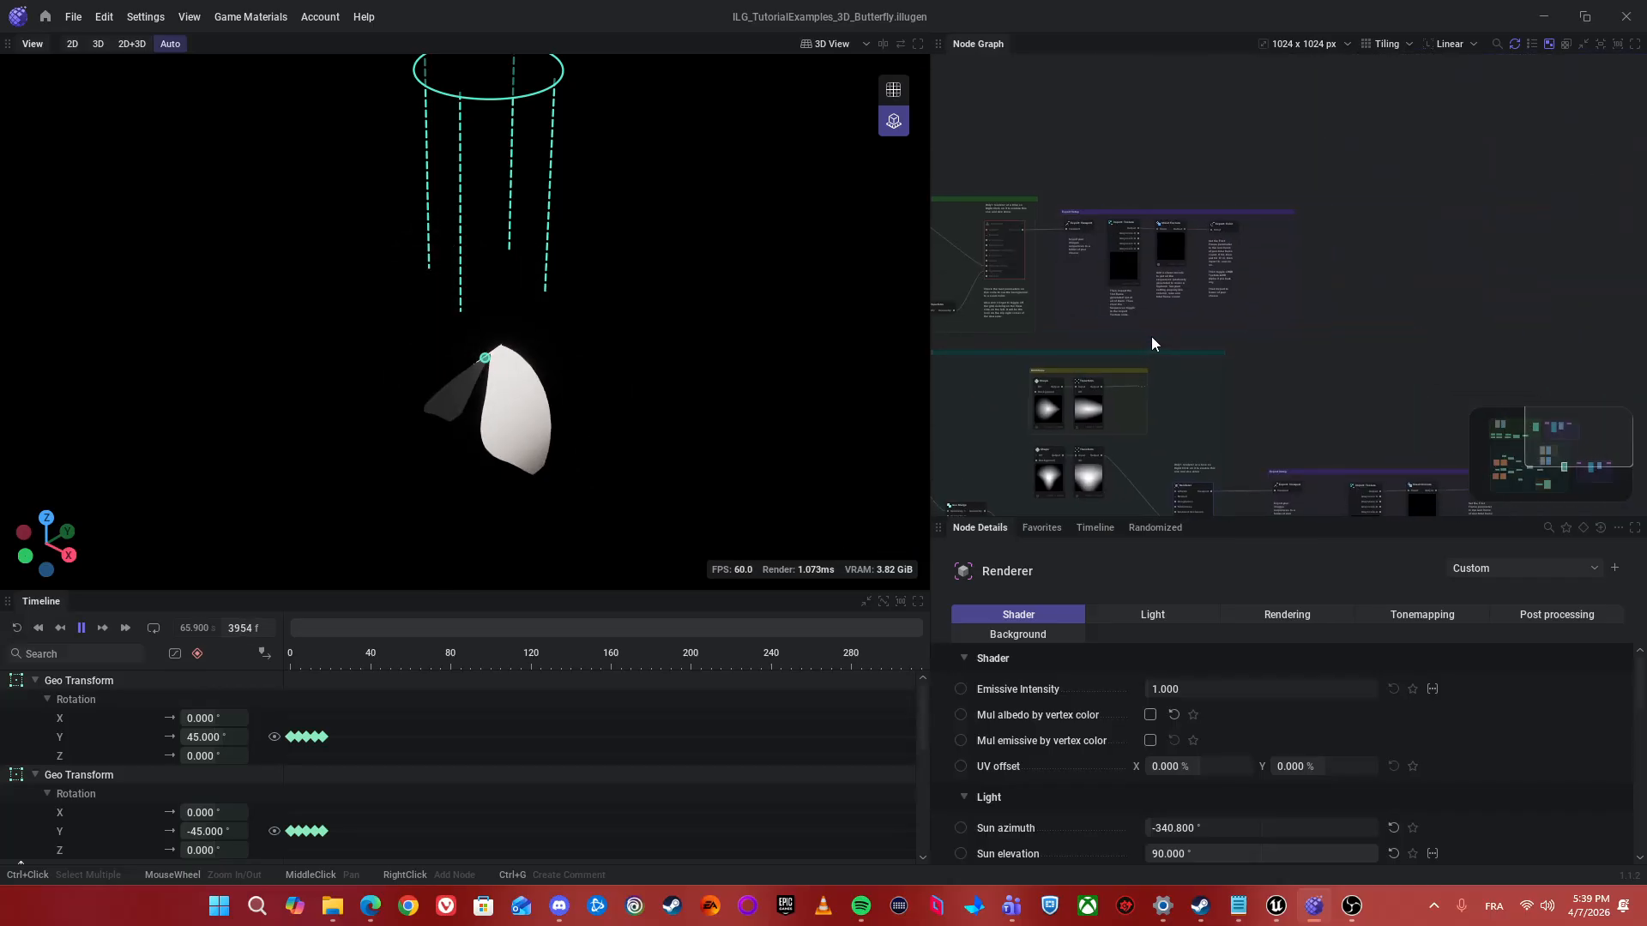
- Enable the disabled Renderer node in the Butterfly - Keyframes Option group
{"action": "scroll", "coordinate": [1208, 195], "scroll_direction": "up", "scroll_amount": 2}
{"action": "middle_click_drag", "start_coordinate": [1029, 151], "coordinate": [1324, 212]}
{"action": "scroll", "coordinate": [1325, 212], "scroll_direction": "up", "scroll_amount": 2}
{"action": "right_click", "coordinate": [1279, 351]}
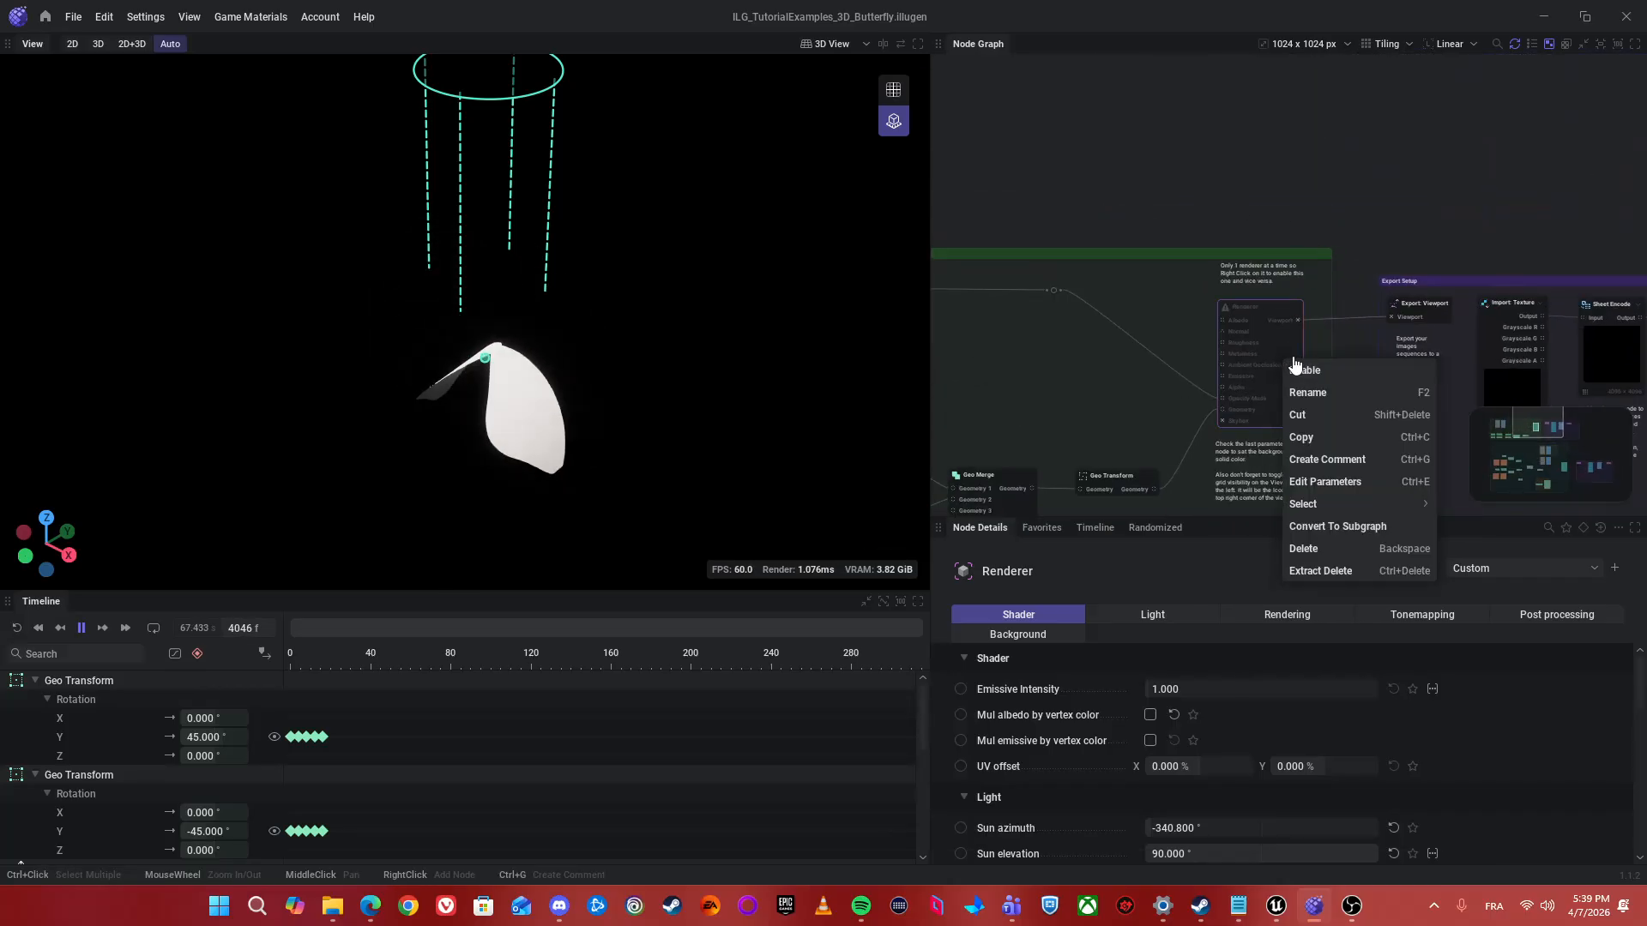
{"action": "left_click", "coordinate": [1308, 368]}
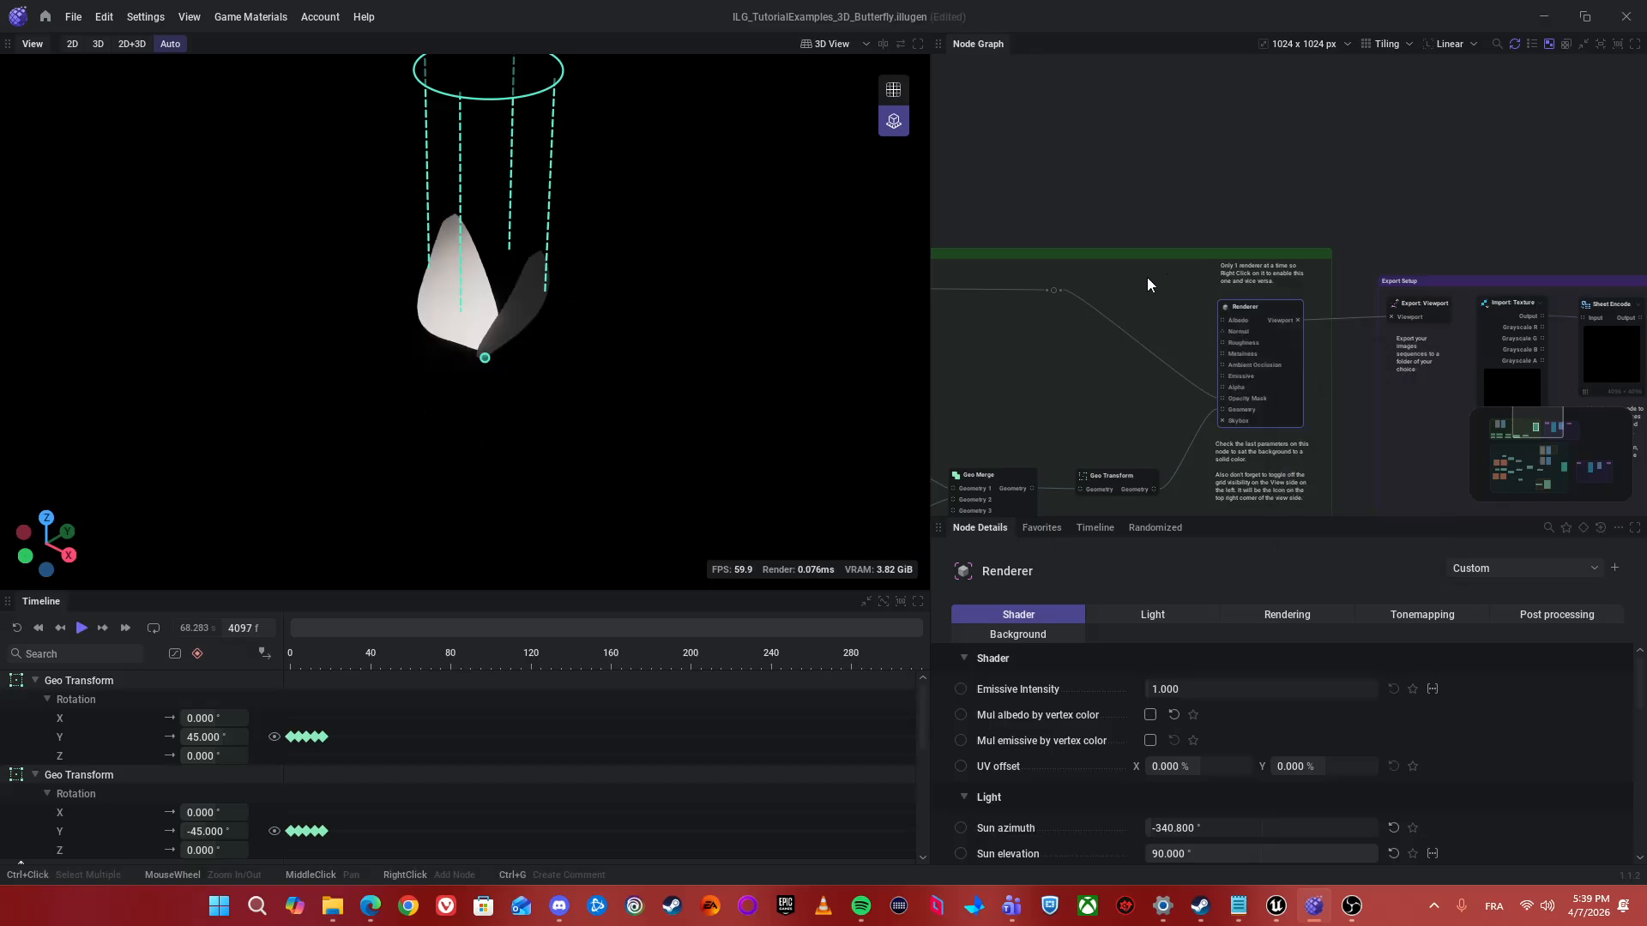
- Turn on timeline looping and play the keyframed wing animation from frame 0, then stop it
{"action": "key", "text": "space"}
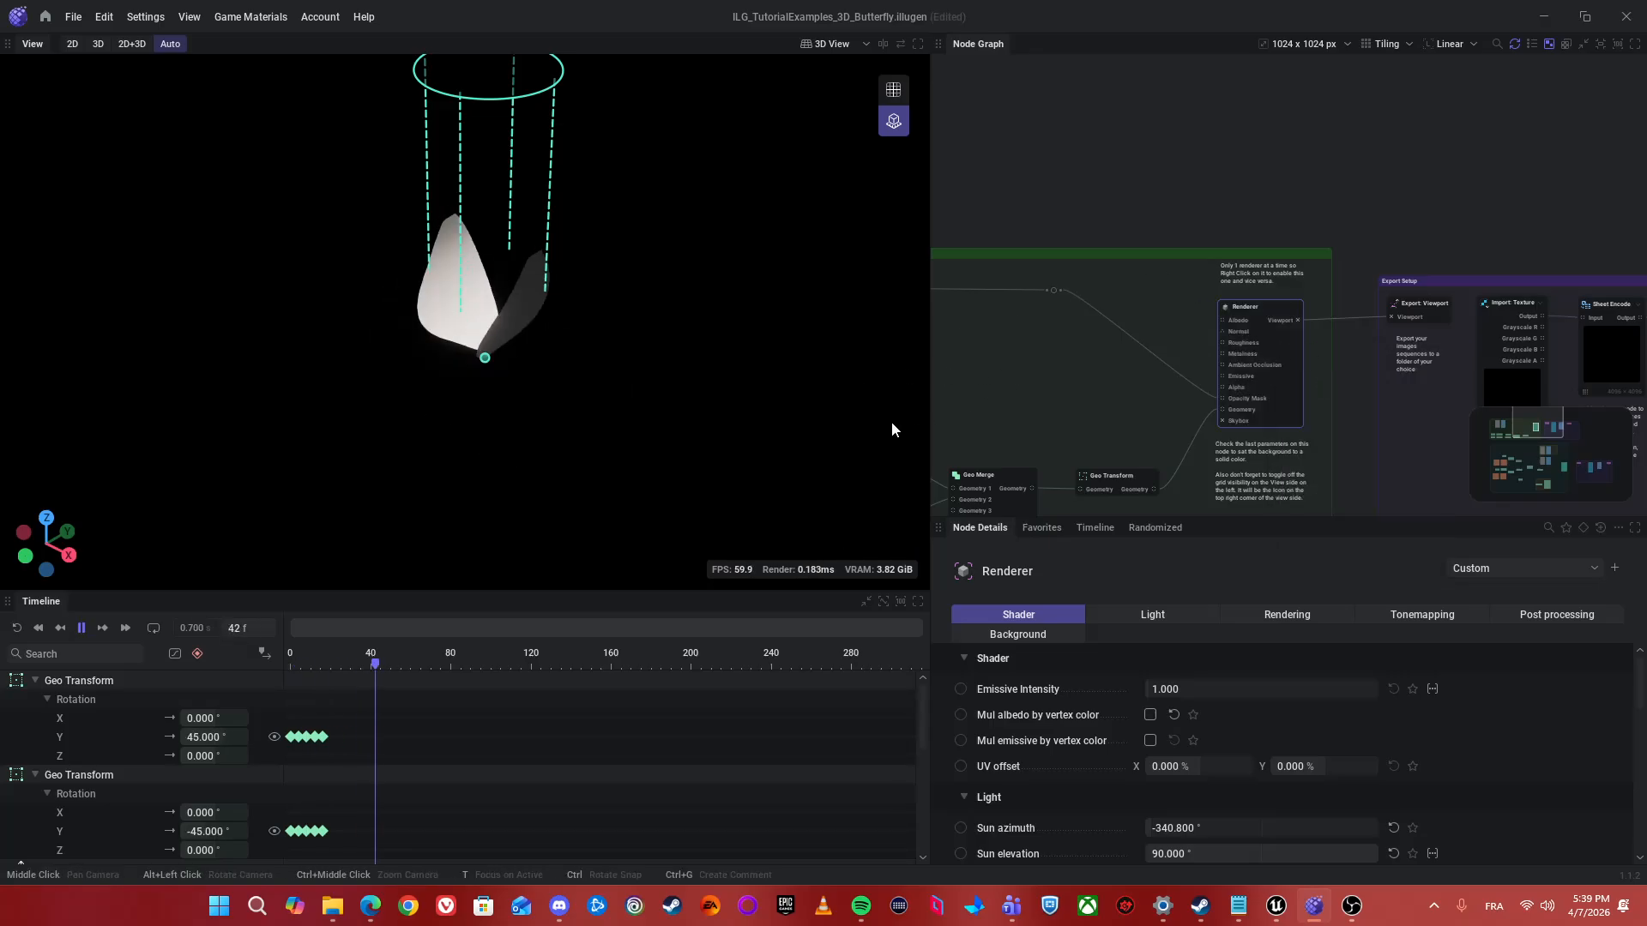
{"action": "key", "text": "space"}
{"action": "key", "text": "Home"}
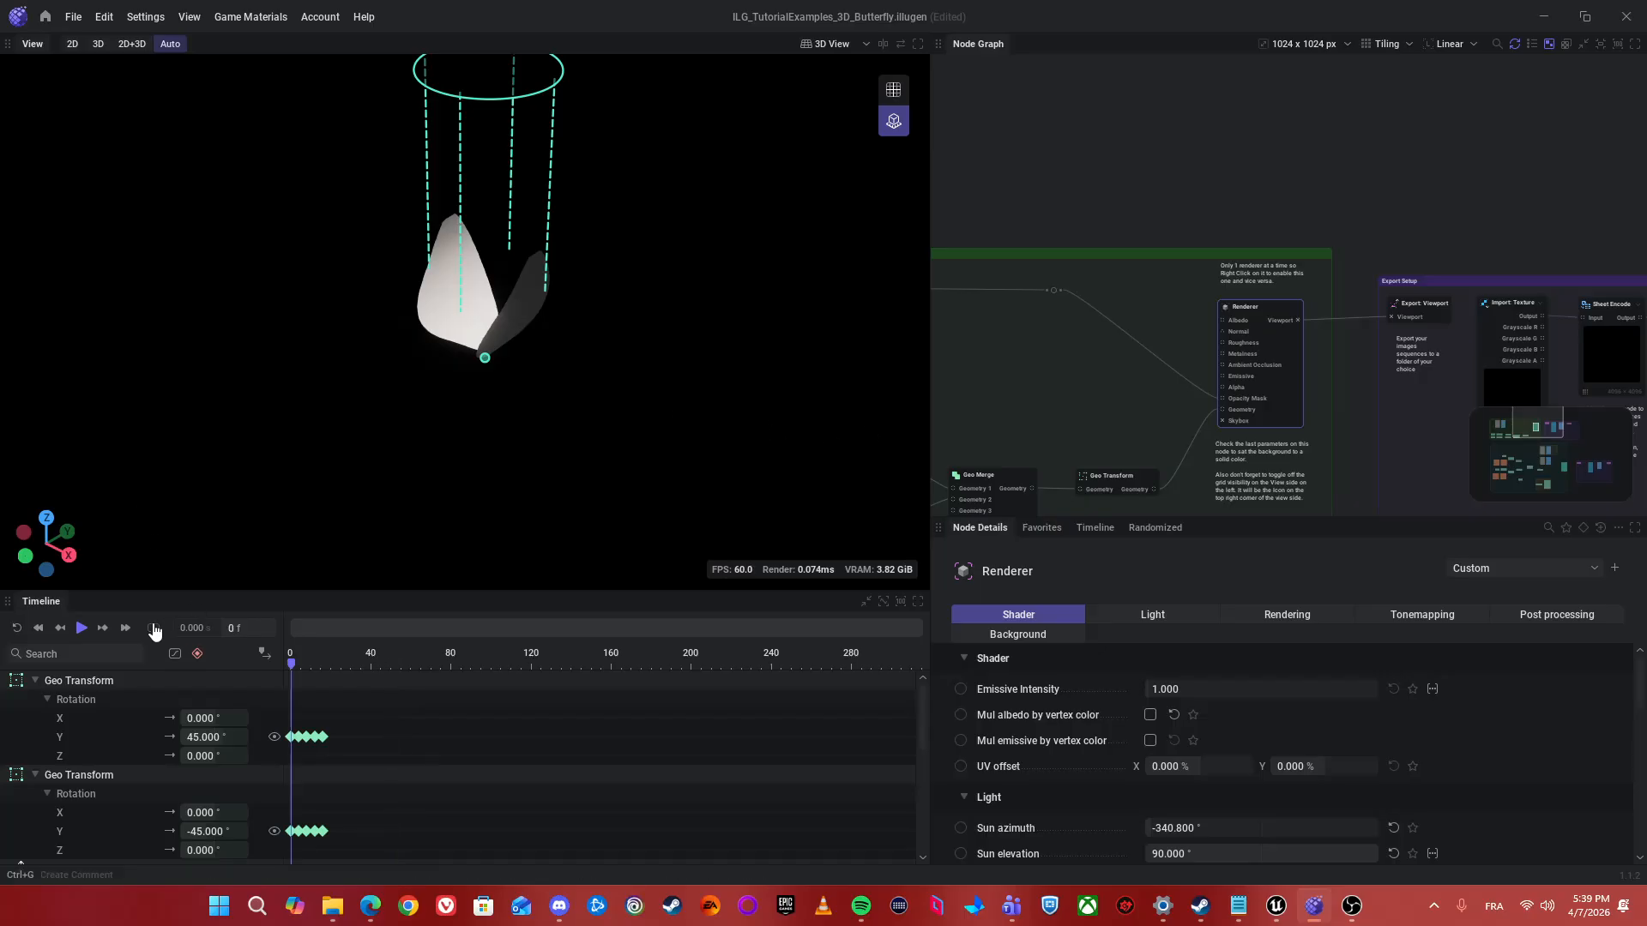
{"action": "left_click", "coordinate": [154, 629]}
{"action": "key", "text": "space"}
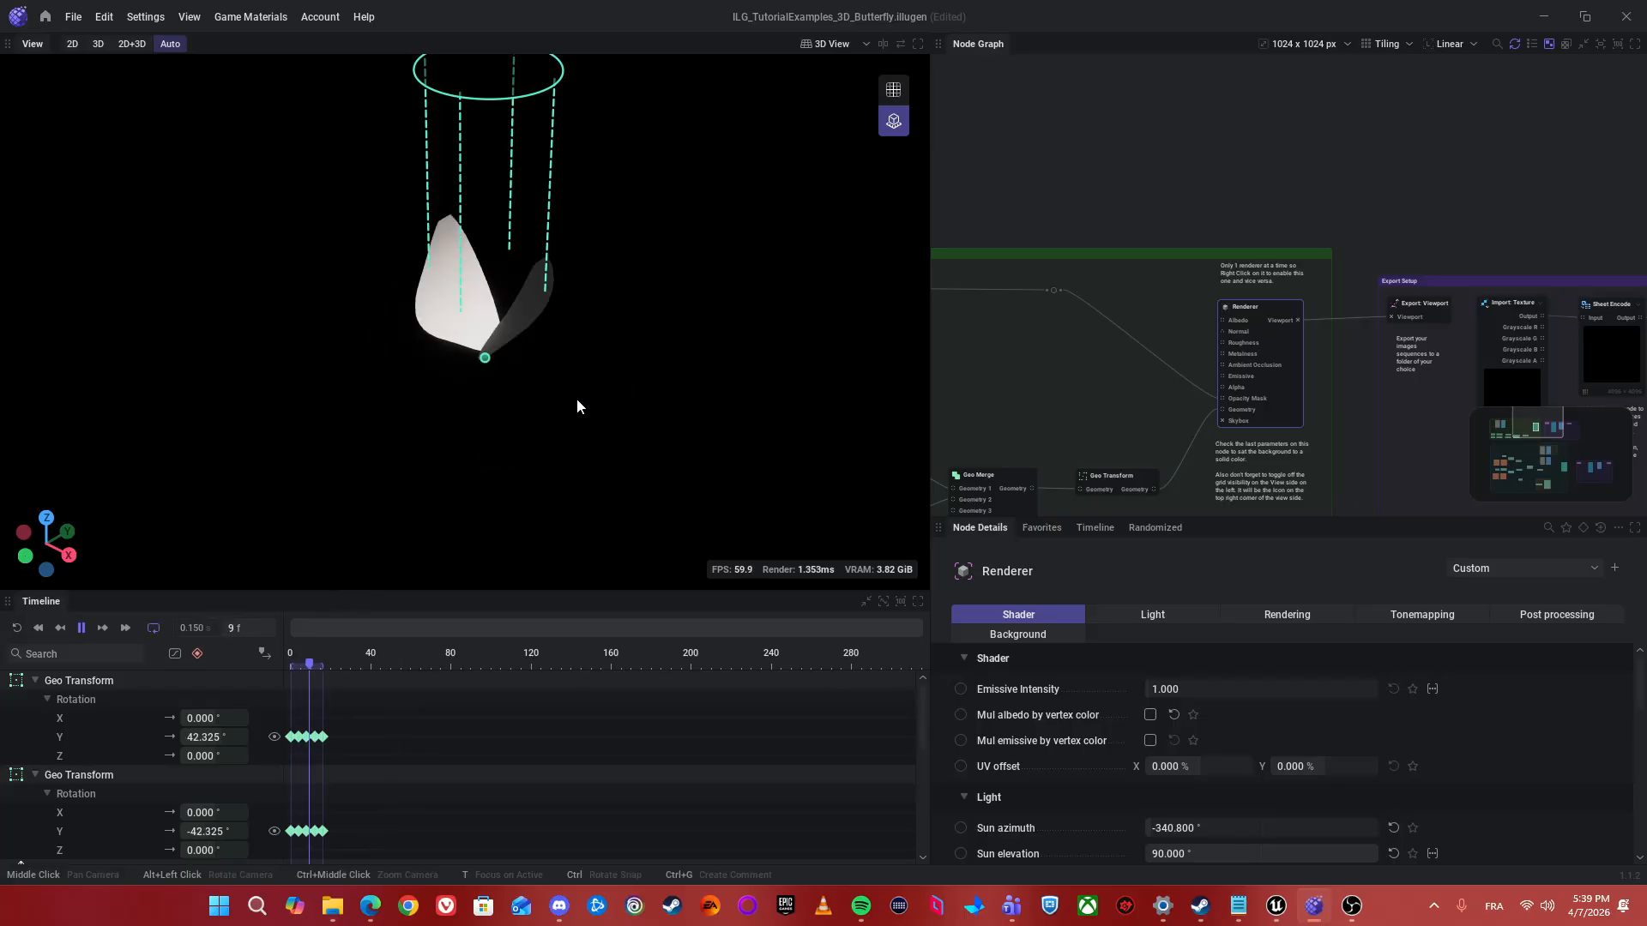
{"action": "key", "text": "space"}
{"action": "scroll", "coordinate": [1158, 249], "scroll_direction": "down", "scroll_amount": 3}
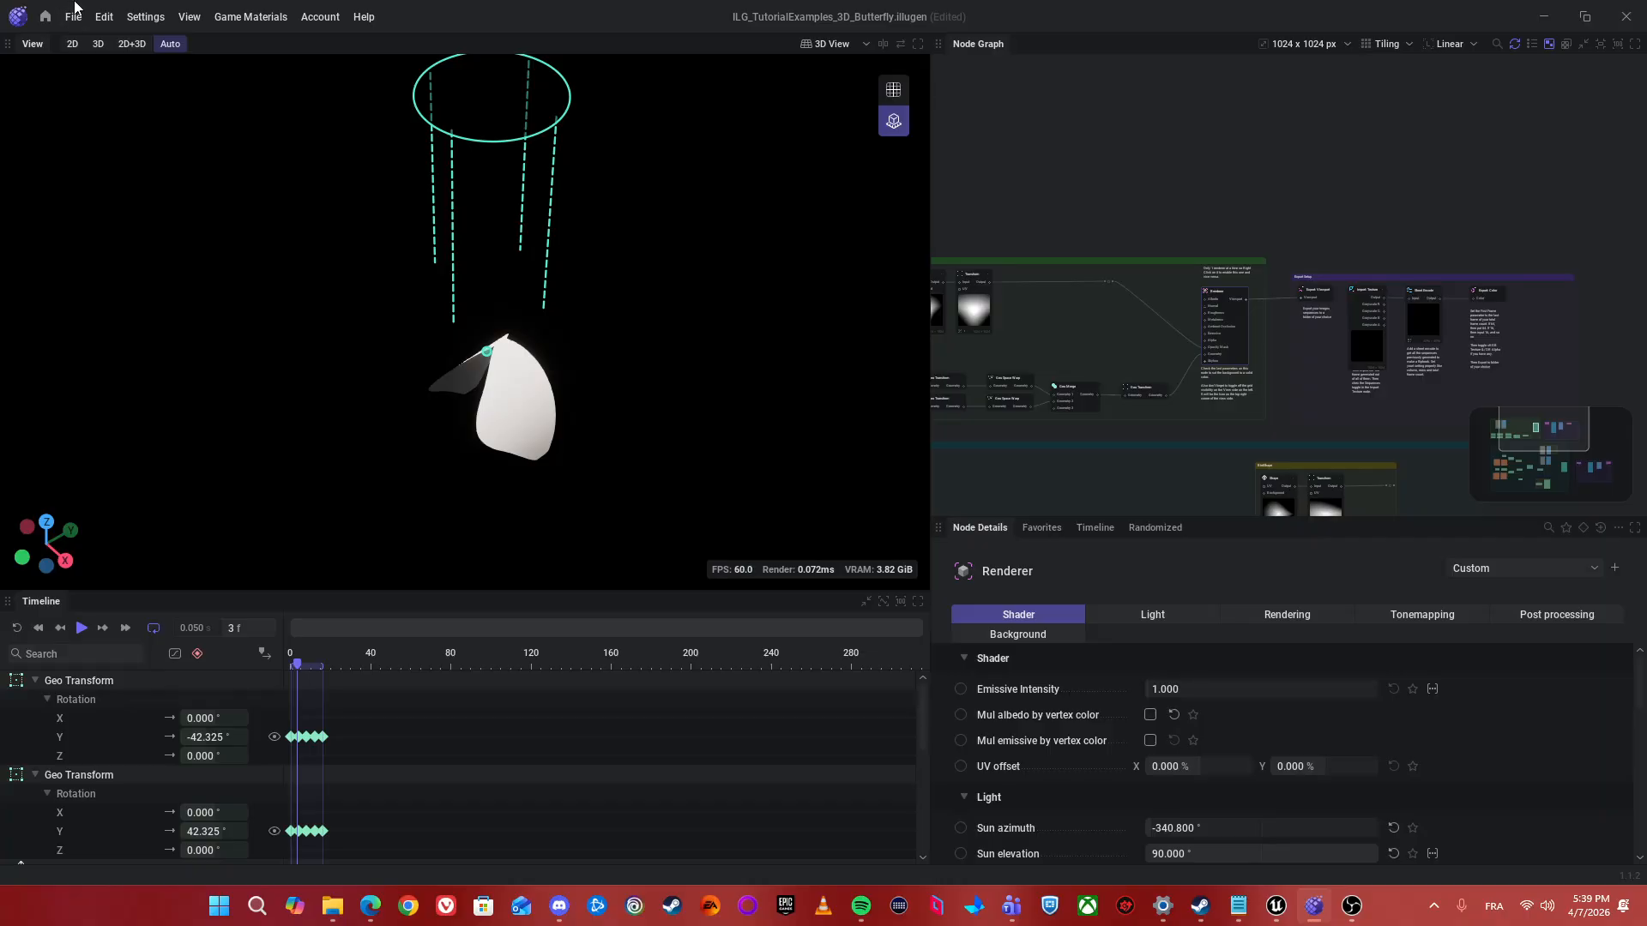
- Create a new project without saving the changes to the butterfly example
{"action": "middle_click_drag", "start_coordinate": [1089, 141], "coordinate": [1186, 73]}
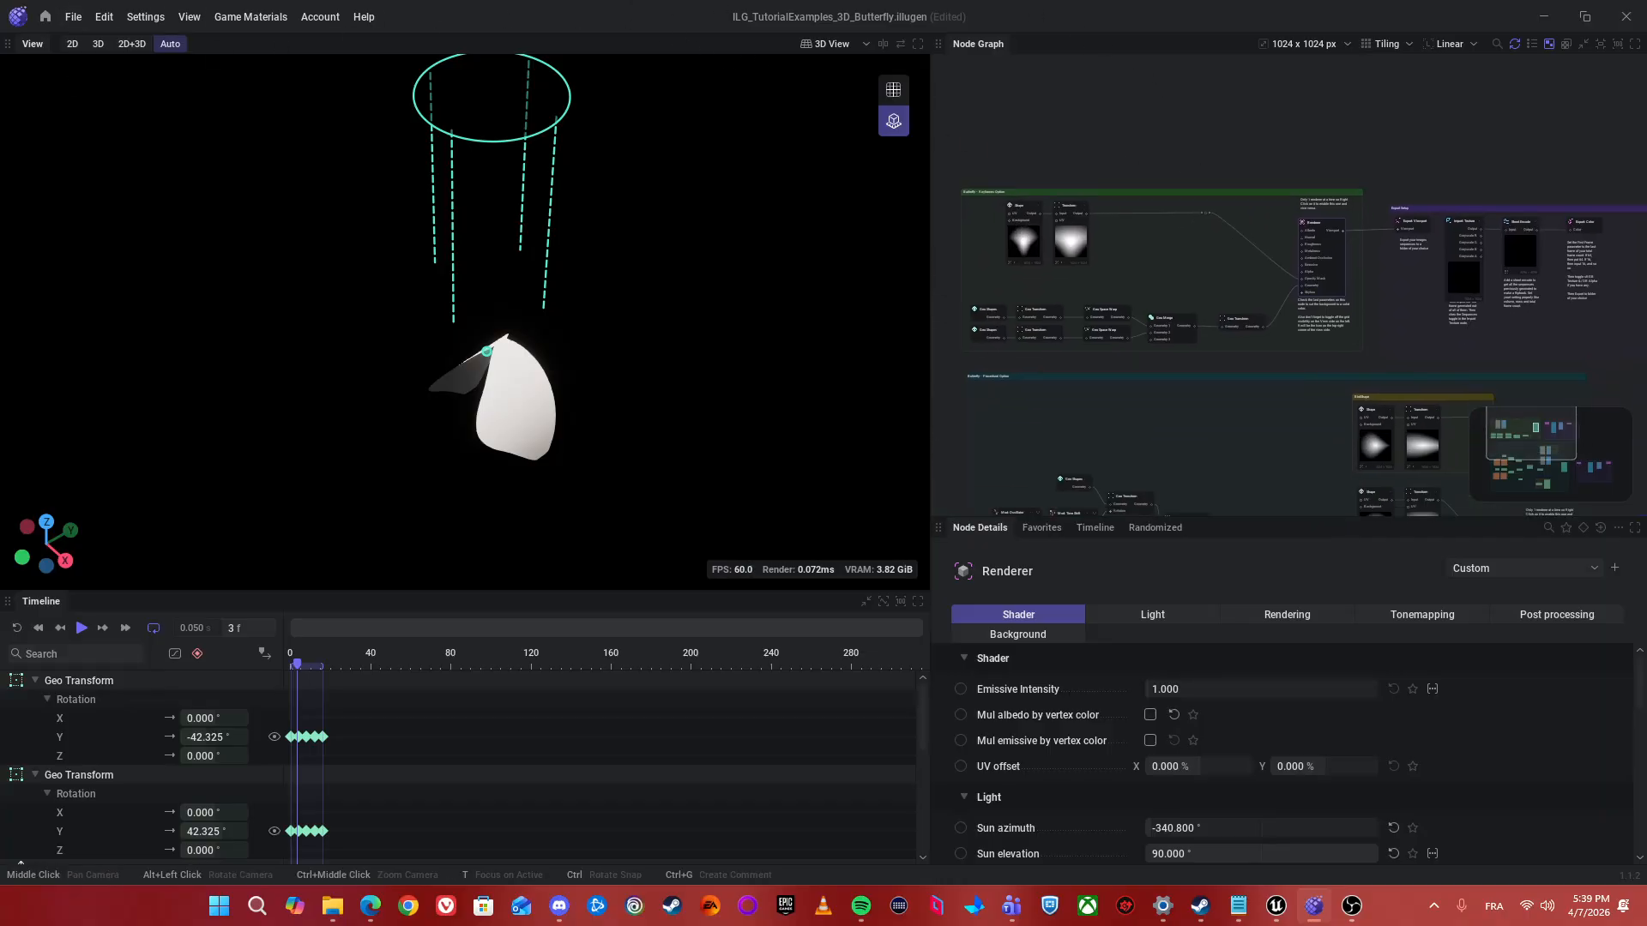
{"action": "left_click", "coordinate": [46, 17]}
{"action": "left_click", "coordinate": [126, 124]}
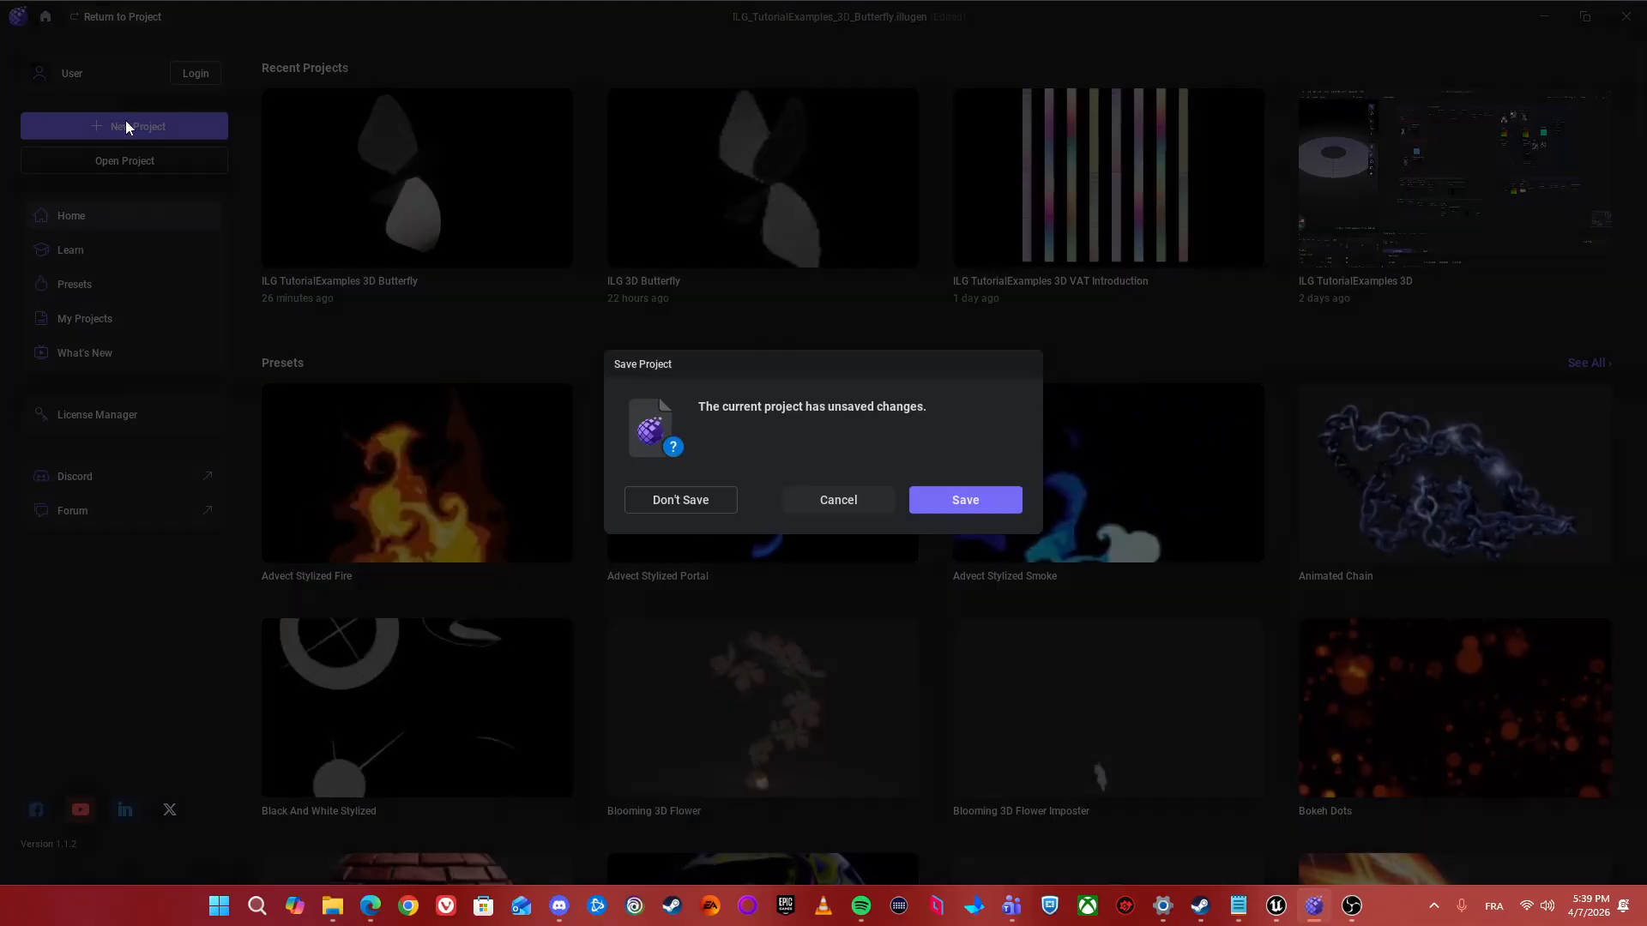
{"action": "left_click", "coordinate": [669, 502]}
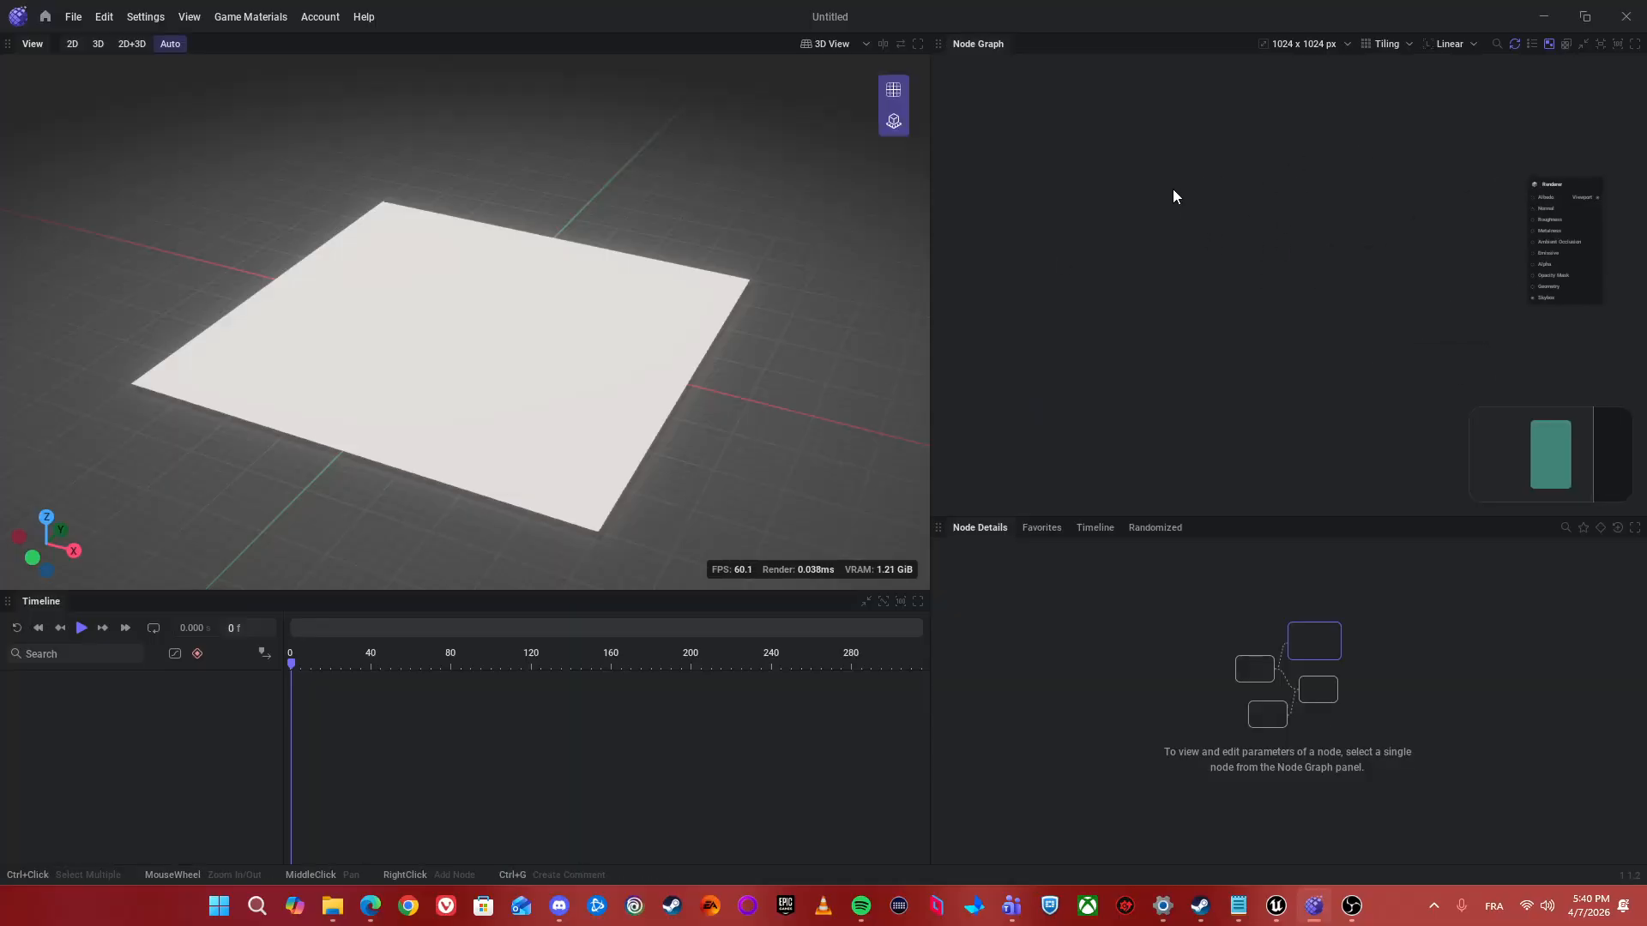
- Add a Geo Shapes node to the empty area beside the Renderer node
{"action": "right_click", "coordinate": [1164, 228]}
{"action": "type", "text": "Geo "}
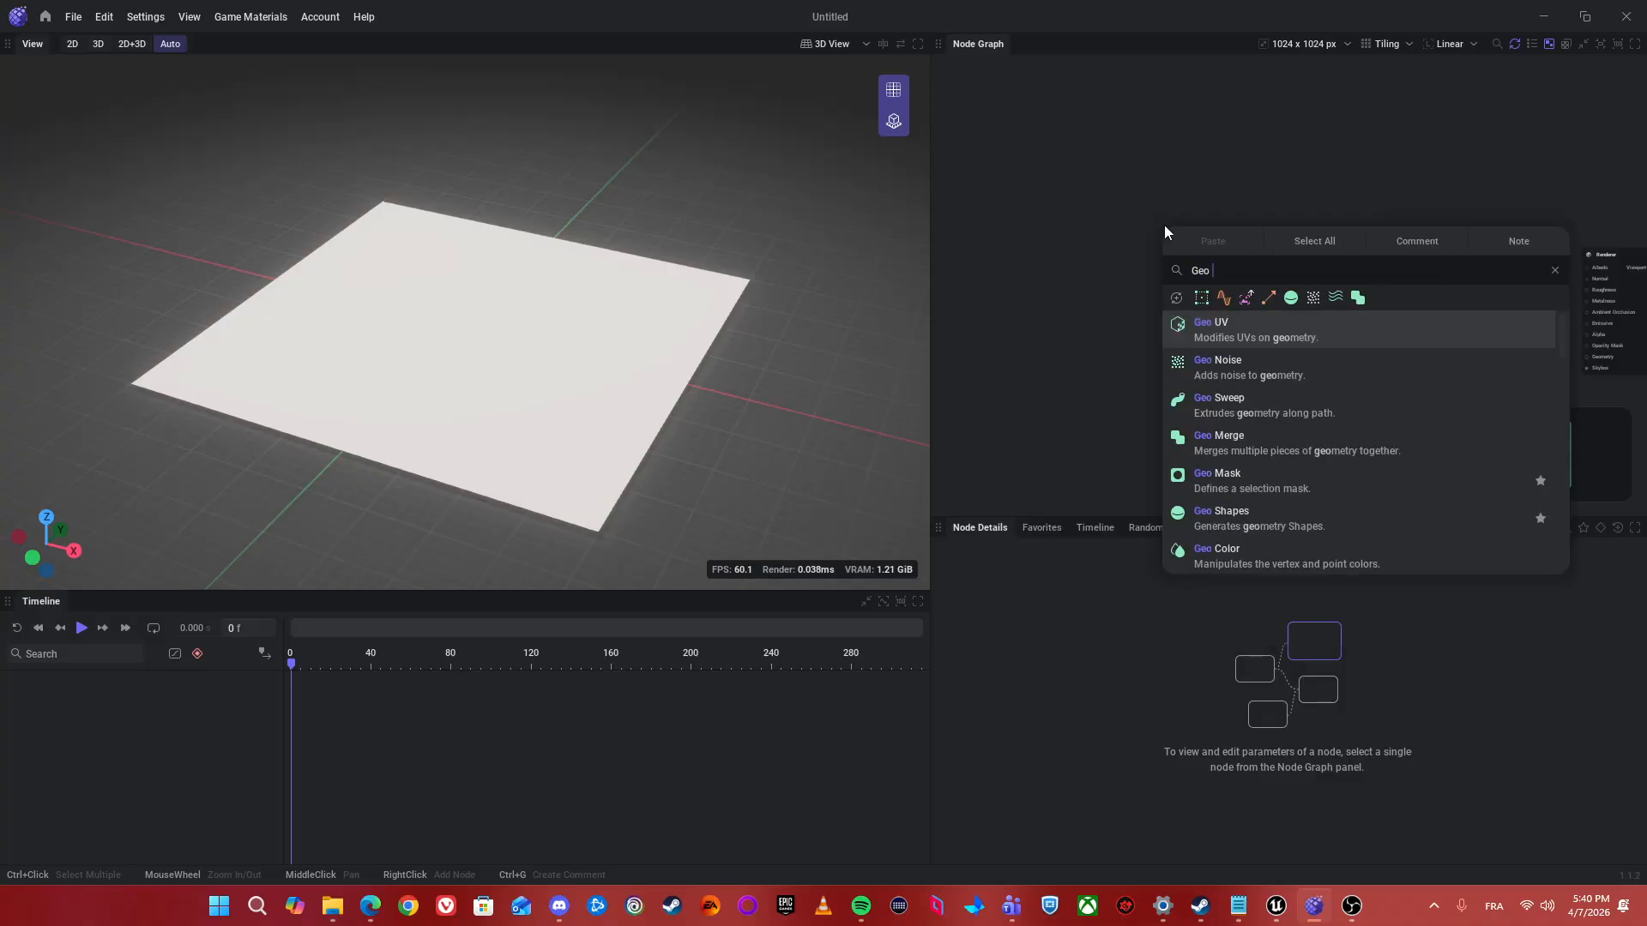
{"action": "type", "text": "S"}
{"action": "key", "text": "BackSpace"}
{"action": "key", "text": "BackSpace"}
{"action": "key", "text": "BackSpace"}
{"action": "key", "text": "BackSpace"}
{"action": "key", "text": "BackSpace"}
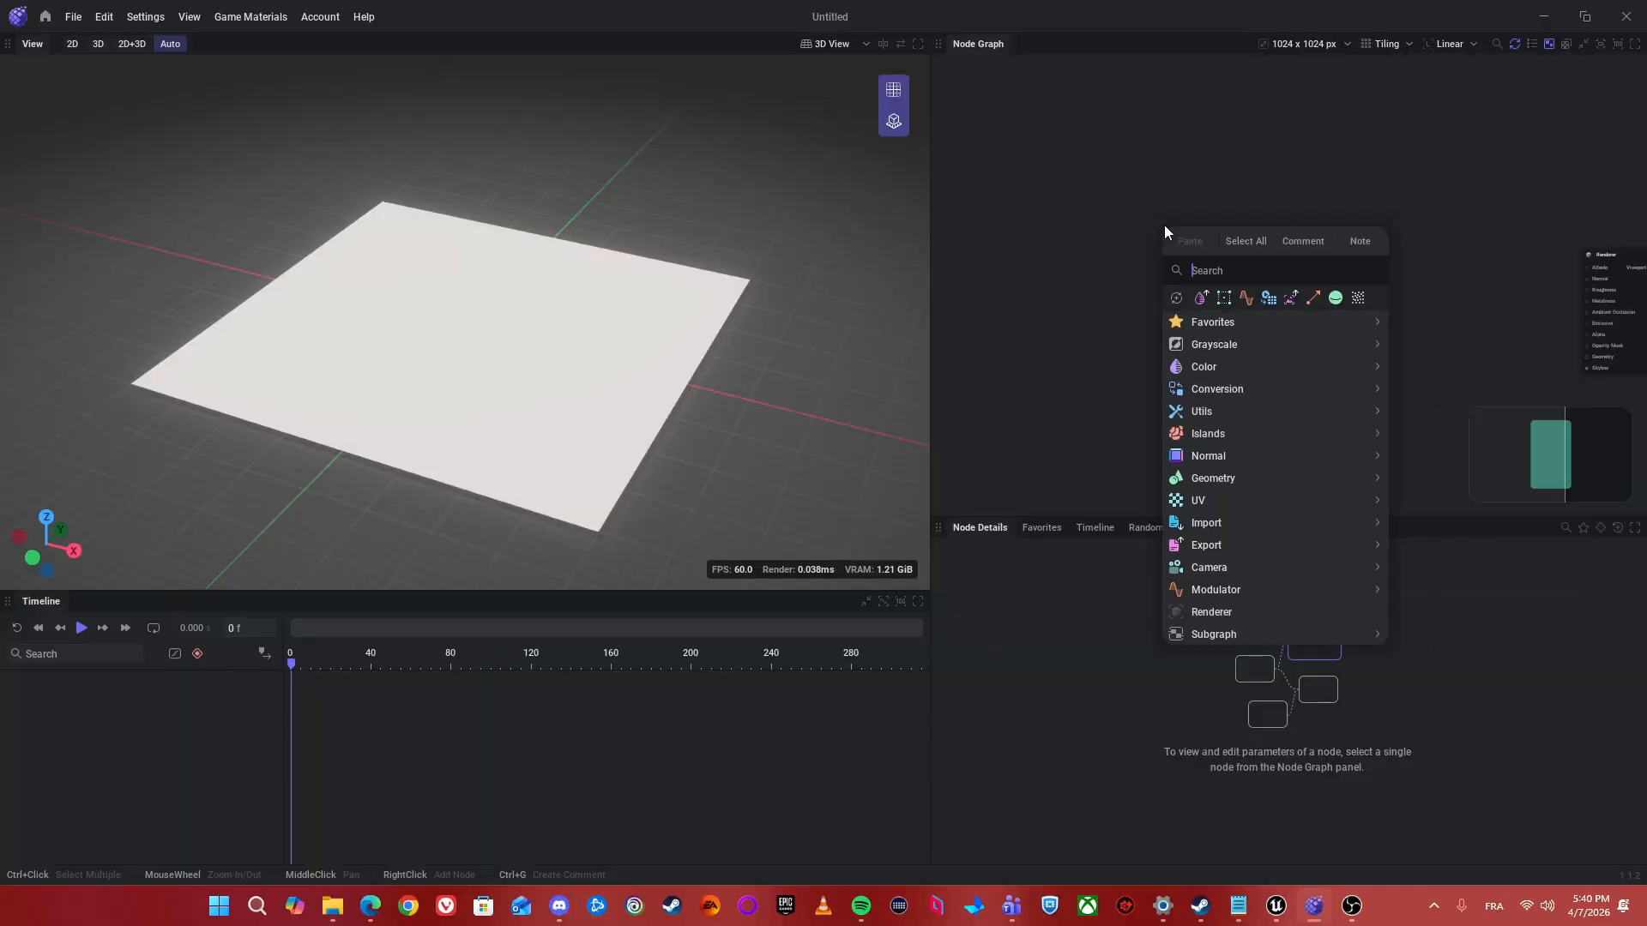
{"action": "type", "text": "Geo"}
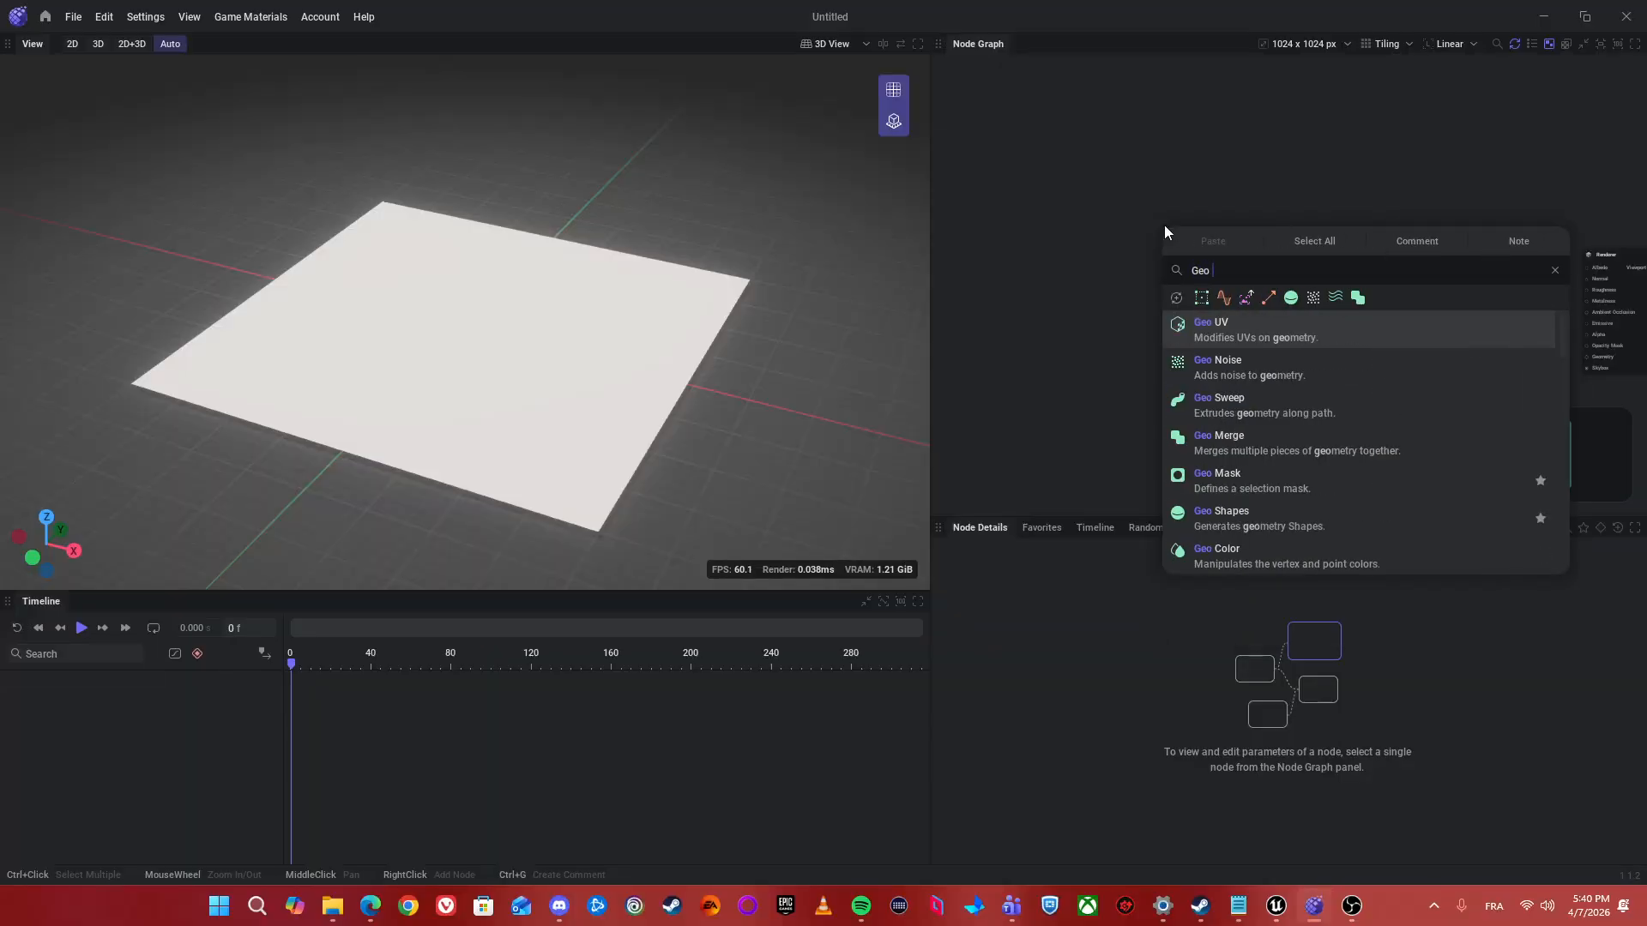
{"action": "type", "text": " Shapes"}
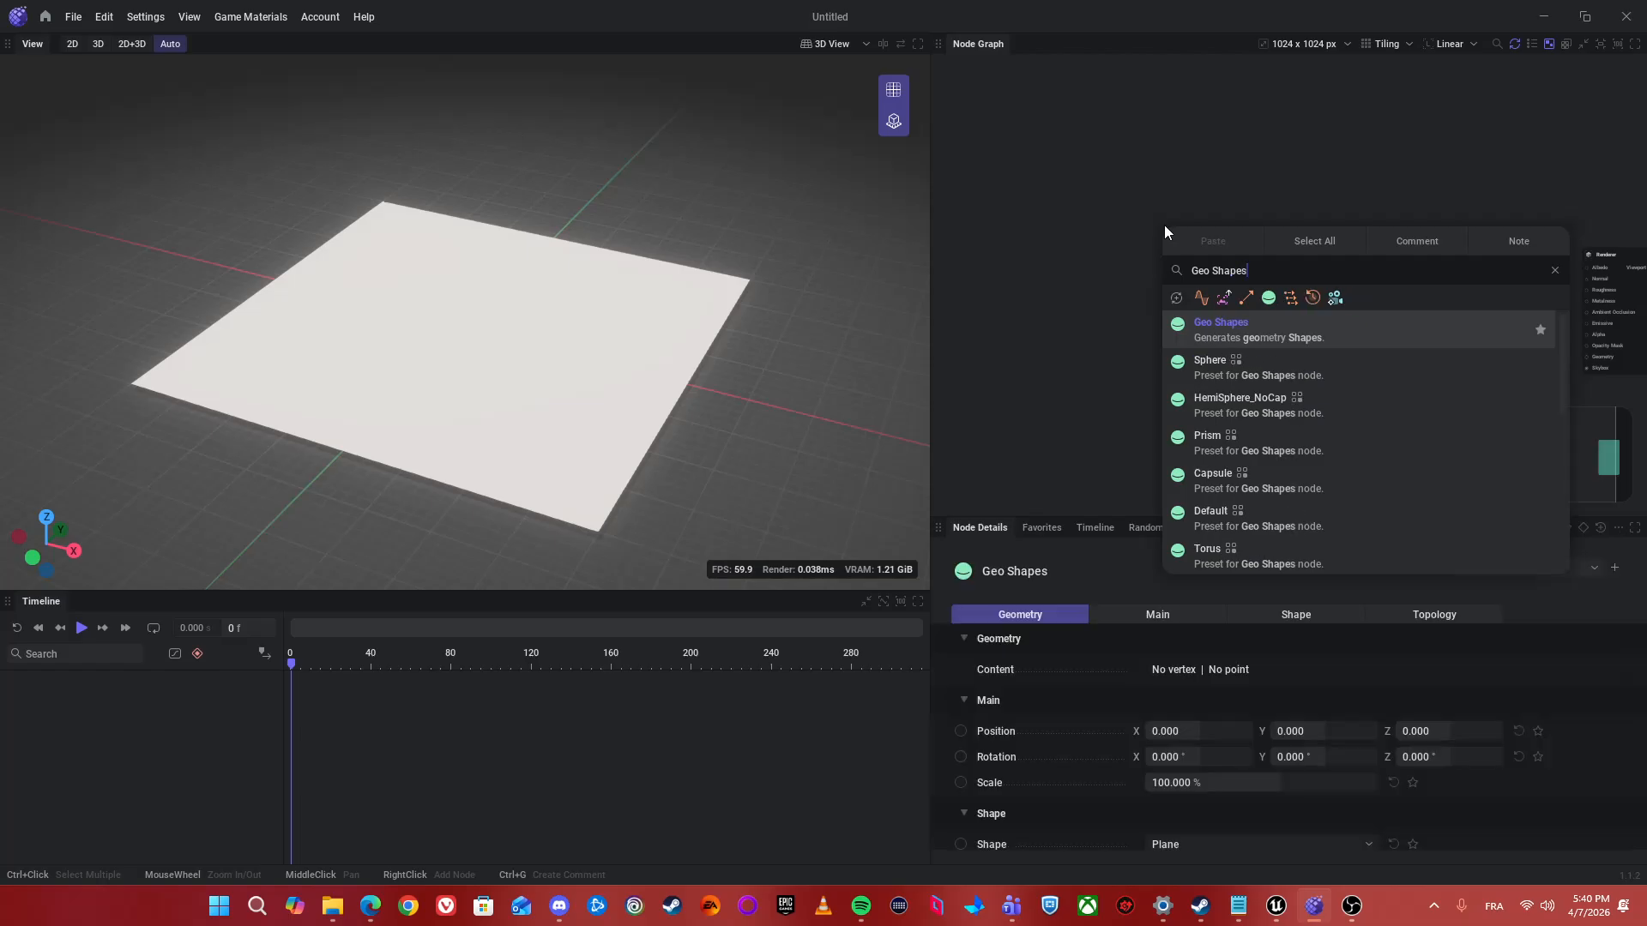
{"action": "key", "text": "Return"}
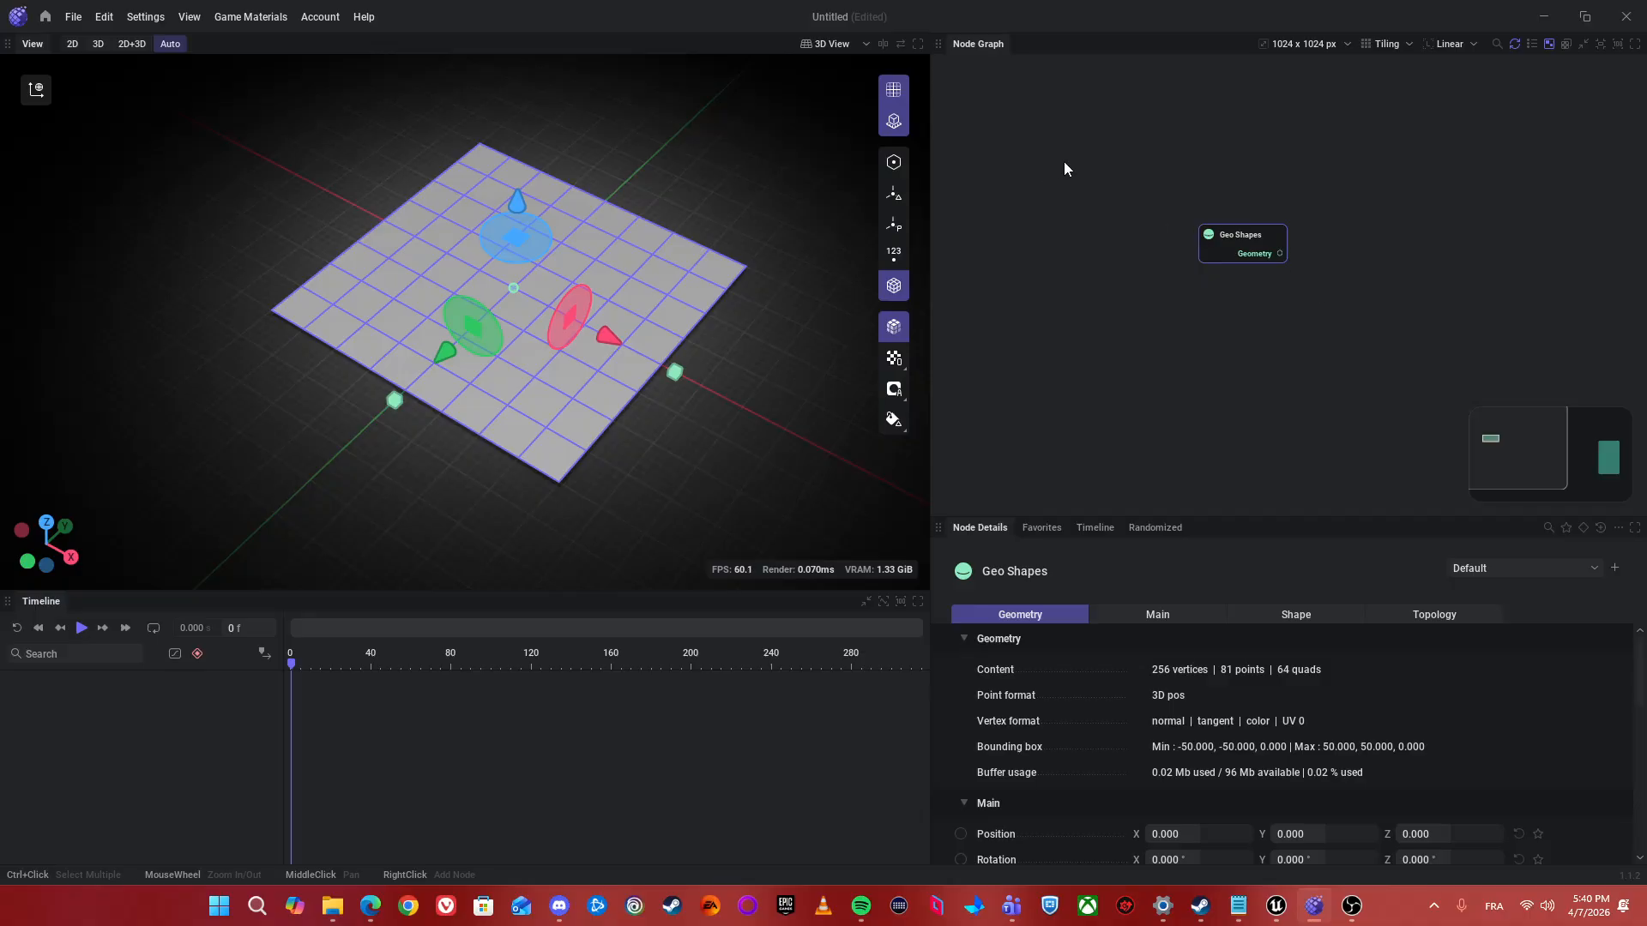
- Move the Renderer node closer to the Geo Shapes node in the graph
{"action": "middle_click_drag", "start_coordinate": [1265, 298], "coordinate": [1116, 271]}
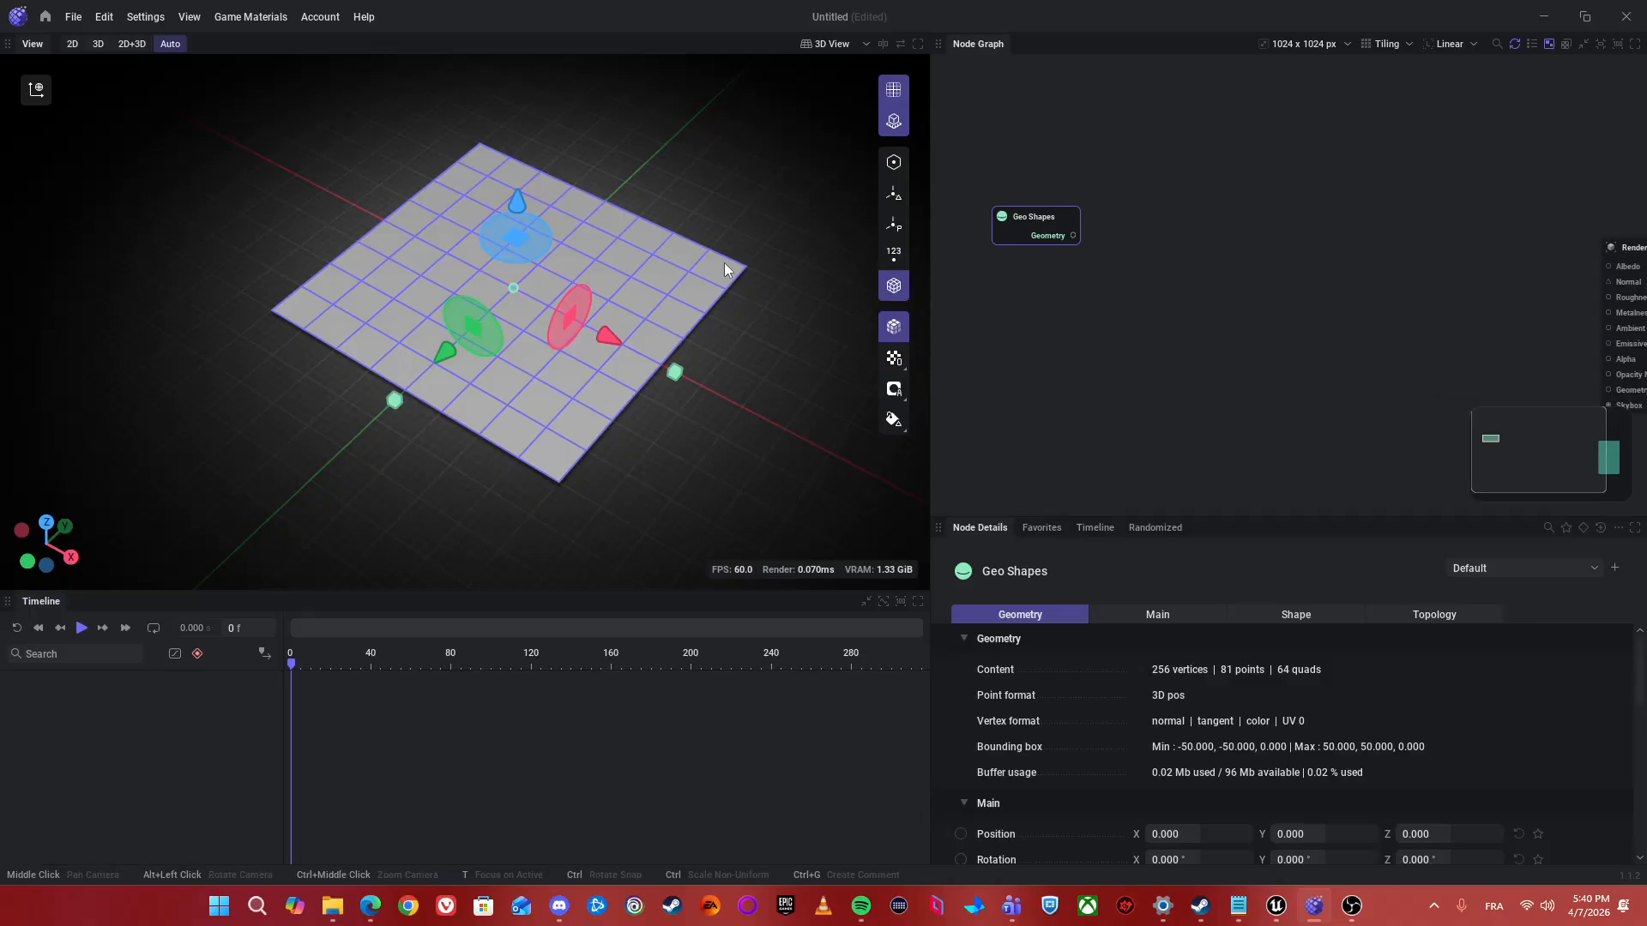
{"action": "left_click_drag", "start_coordinate": [728, 265], "coordinate": [701, 303]}
{"action": "scroll", "coordinate": [702, 304], "scroll_direction": "up", "scroll_amount": 3}
{"action": "middle_click_drag", "start_coordinate": [1266, 276], "coordinate": [1068, 216]}
{"action": "left_click_drag", "start_coordinate": [1499, 250], "coordinate": [1288, 194]}
{"action": "middle_click_drag", "start_coordinate": [1109, 200], "coordinate": [1381, 255]}
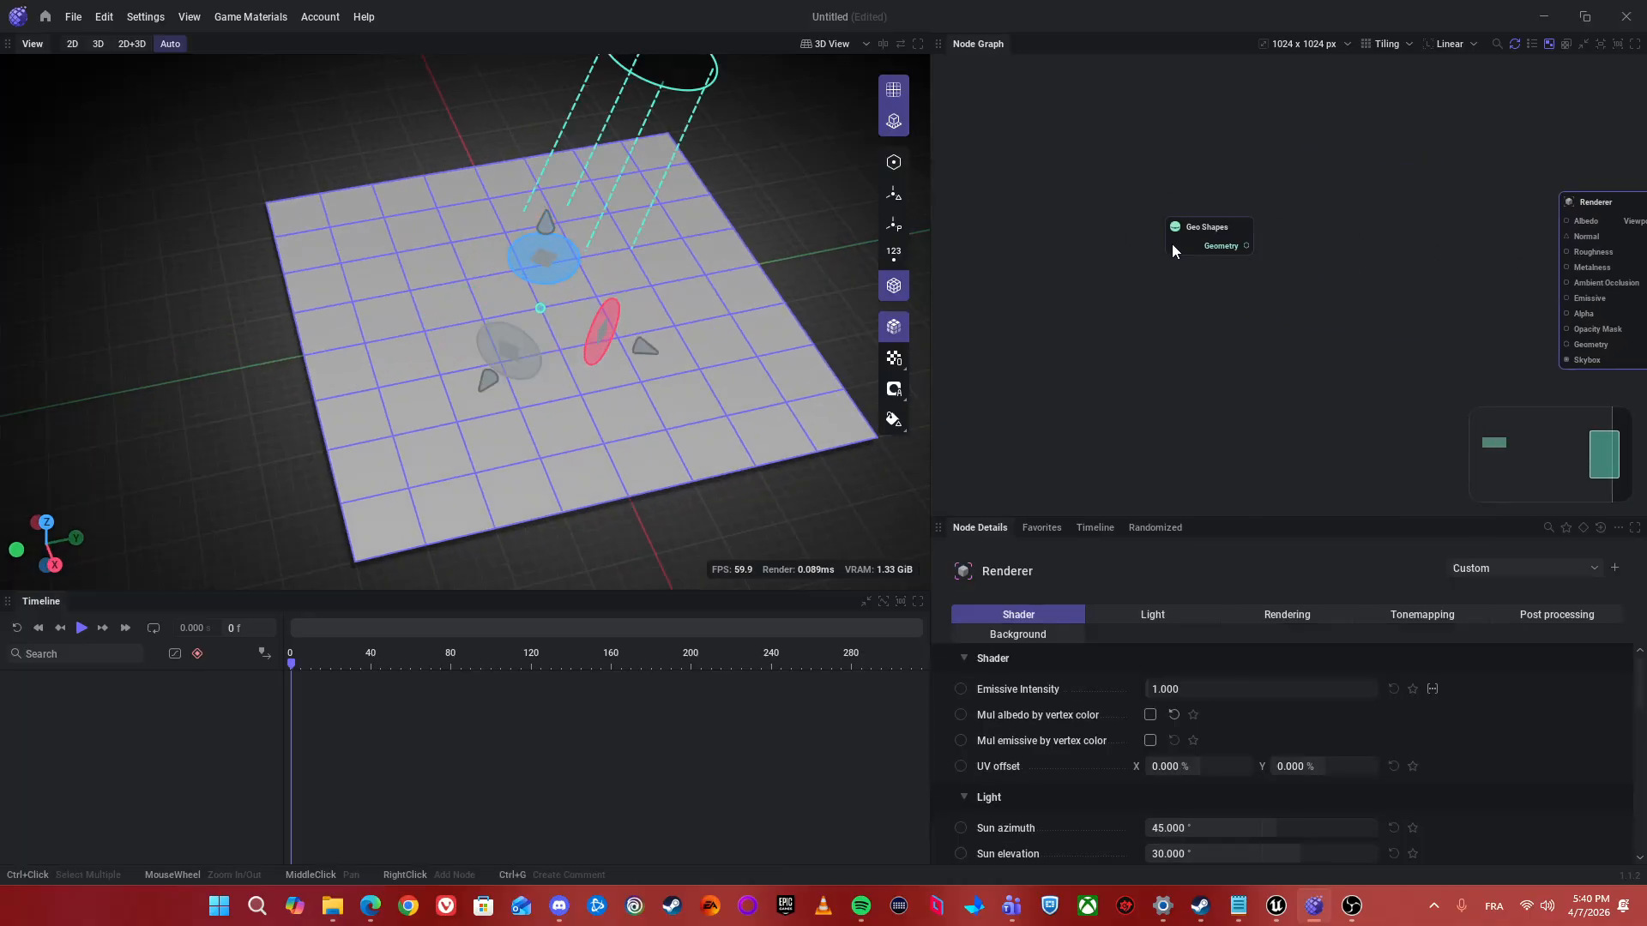
- Set the X position of the Geo Shapes plane to -50
{"action": "left_click", "coordinate": [1207, 230]}
{"action": "scroll", "coordinate": [1315, 379], "scroll_direction": "up", "scroll_amount": 2}
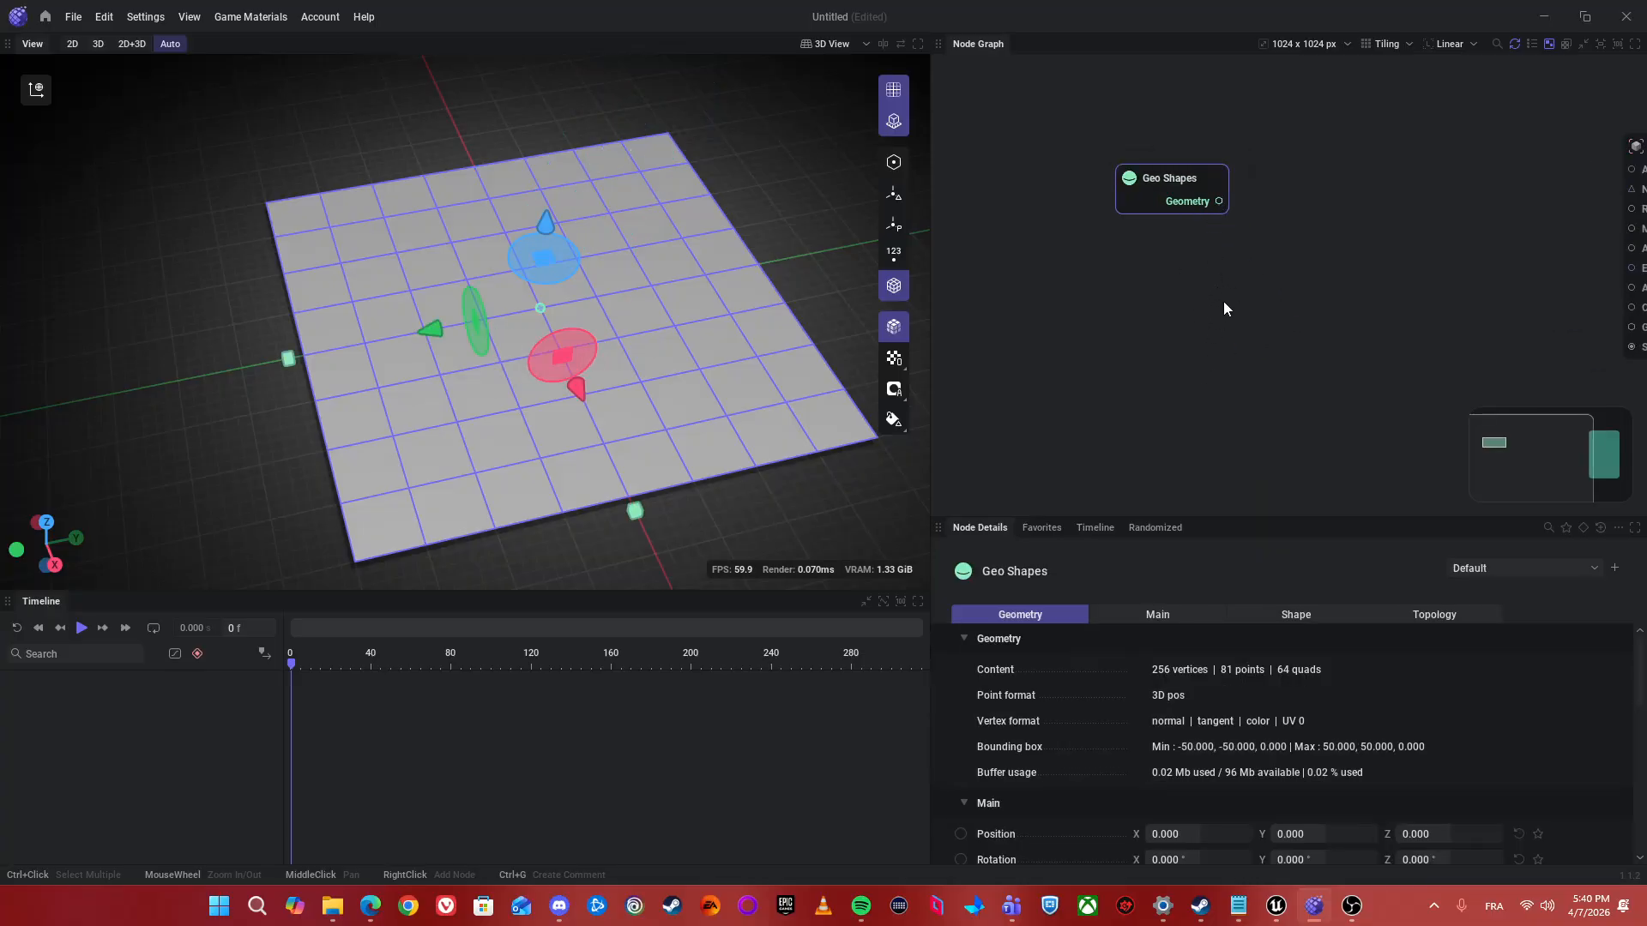
{"action": "left_click_drag", "start_coordinate": [125, 209], "coordinate": [533, 296], "text": "alt"}
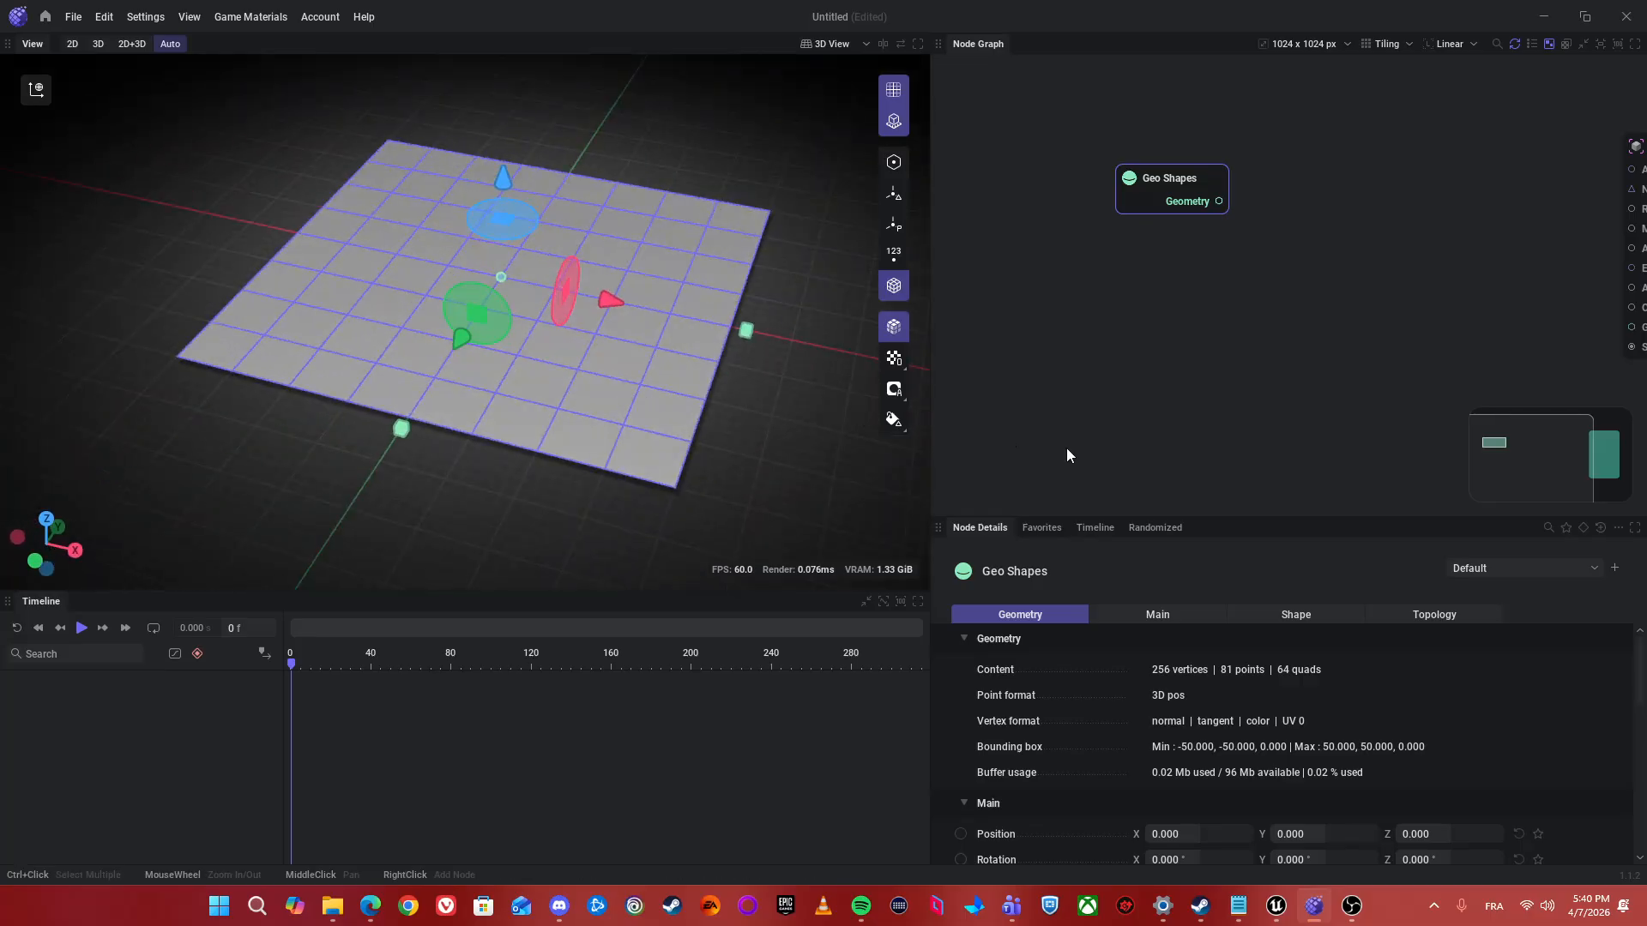
{"action": "scroll", "coordinate": [1233, 686], "scroll_direction": "down", "scroll_amount": 2}
{"action": "left_click", "coordinate": [1189, 698]}
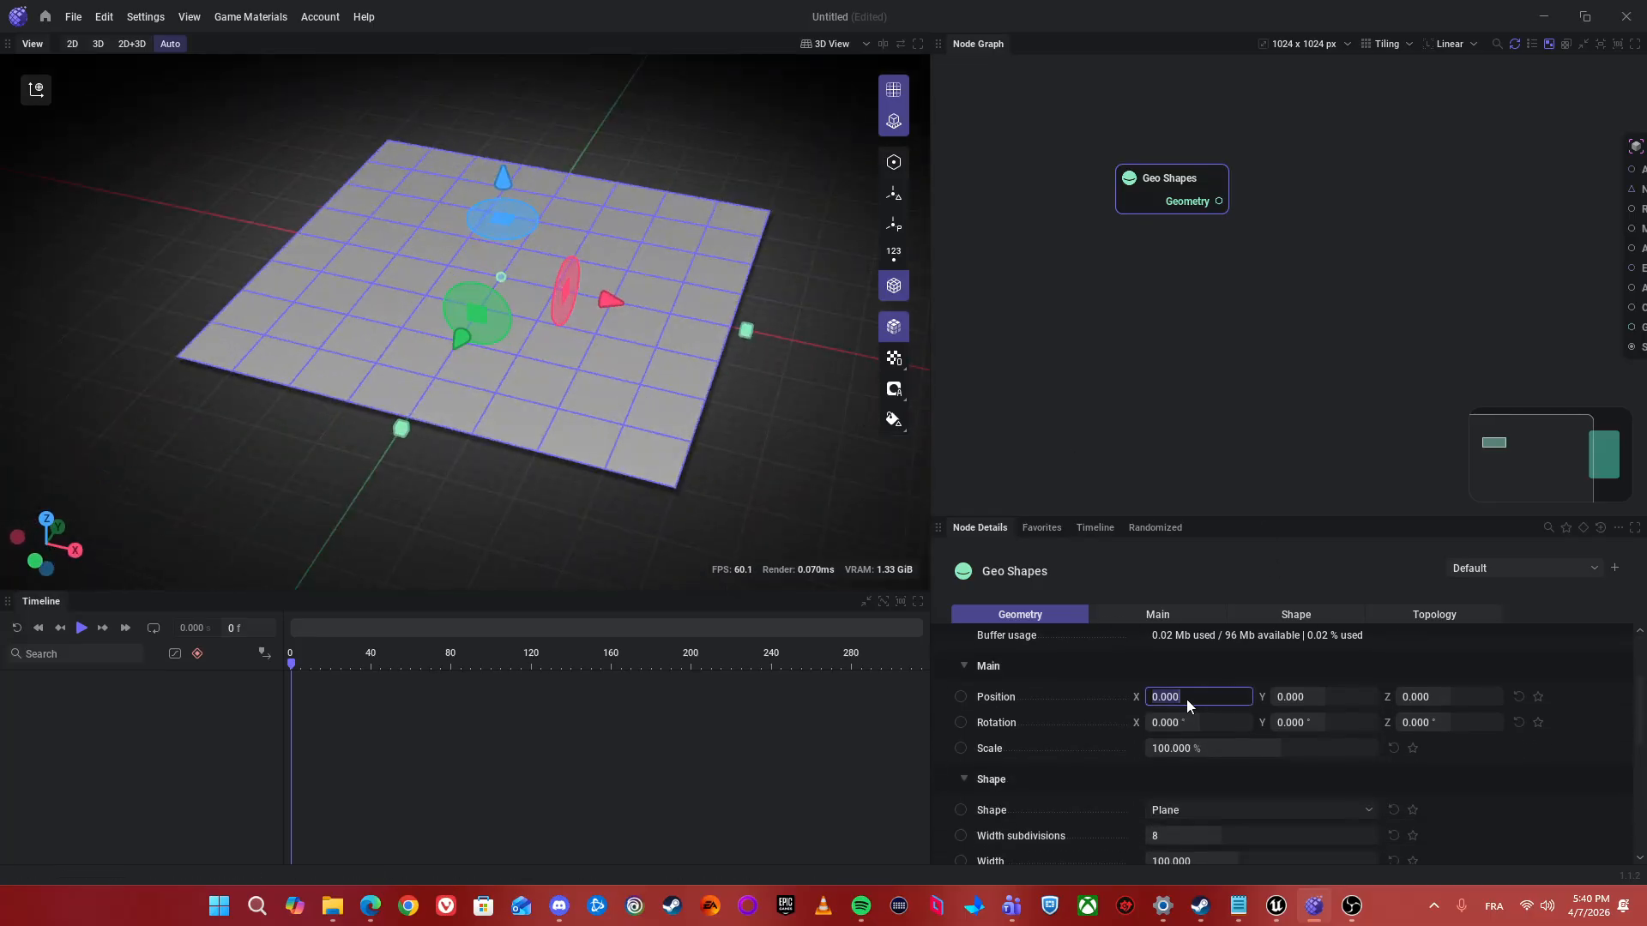
{"action": "type", "text": "-50"}
{"action": "key", "text": "Return"}
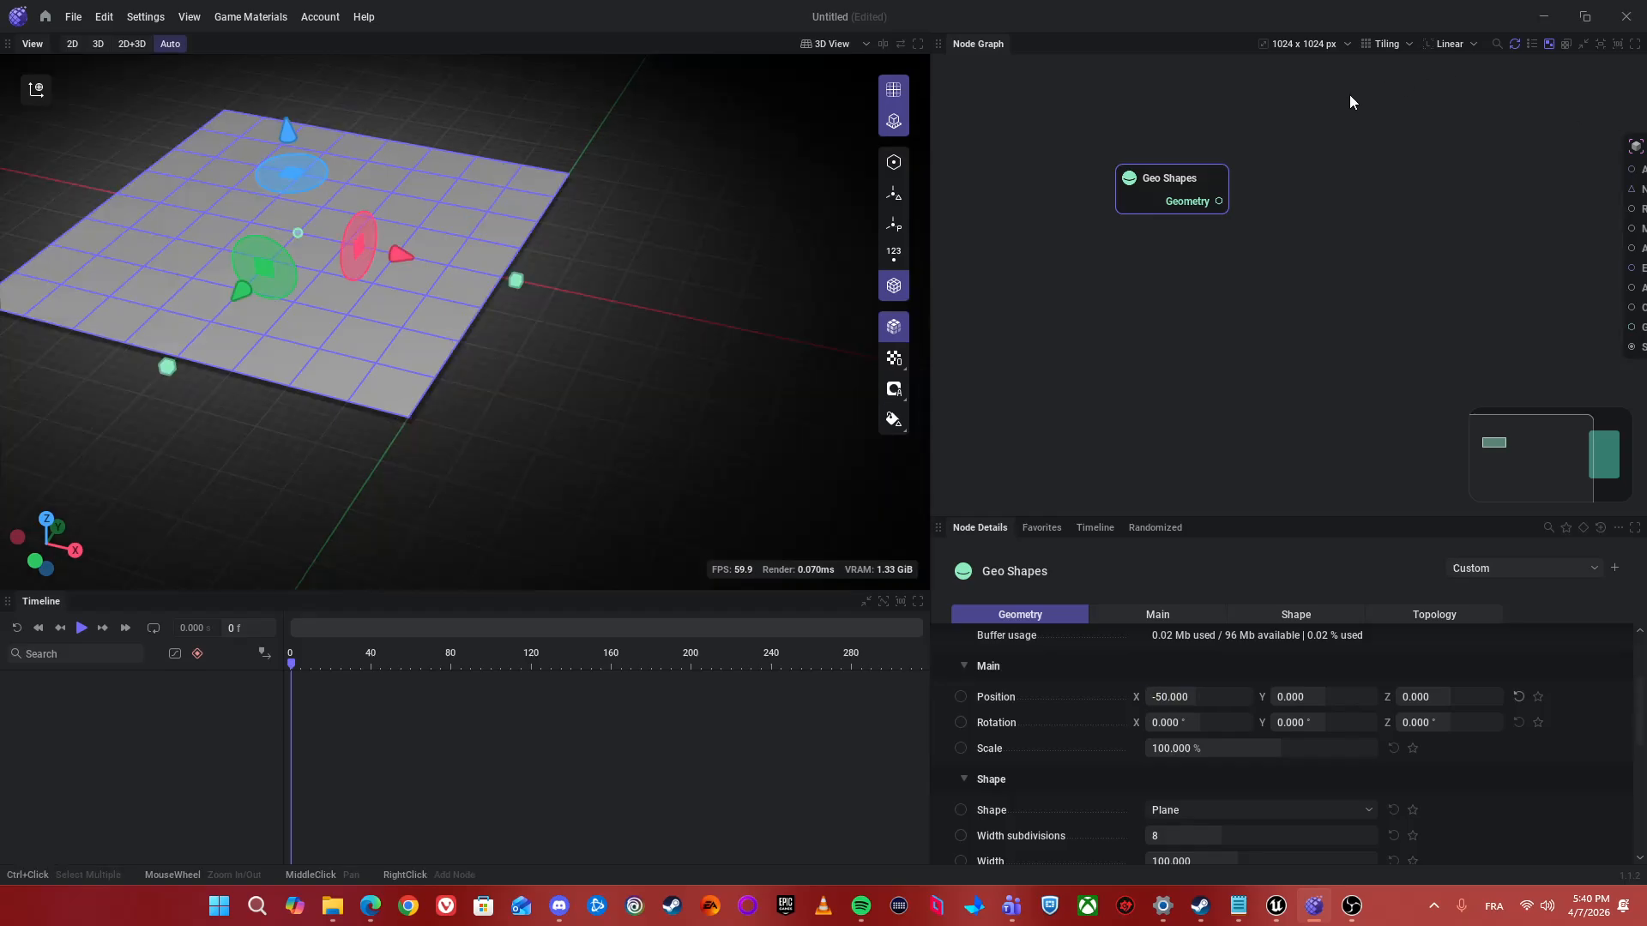
- Add a Geo Transform node connected to the Geometry output of the Geo Shapes node
{"action": "left_click_drag", "start_coordinate": [592, 361], "coordinate": [472, 360]}
{"action": "middle_click_drag", "start_coordinate": [1362, 280], "coordinate": [1297, 245]}
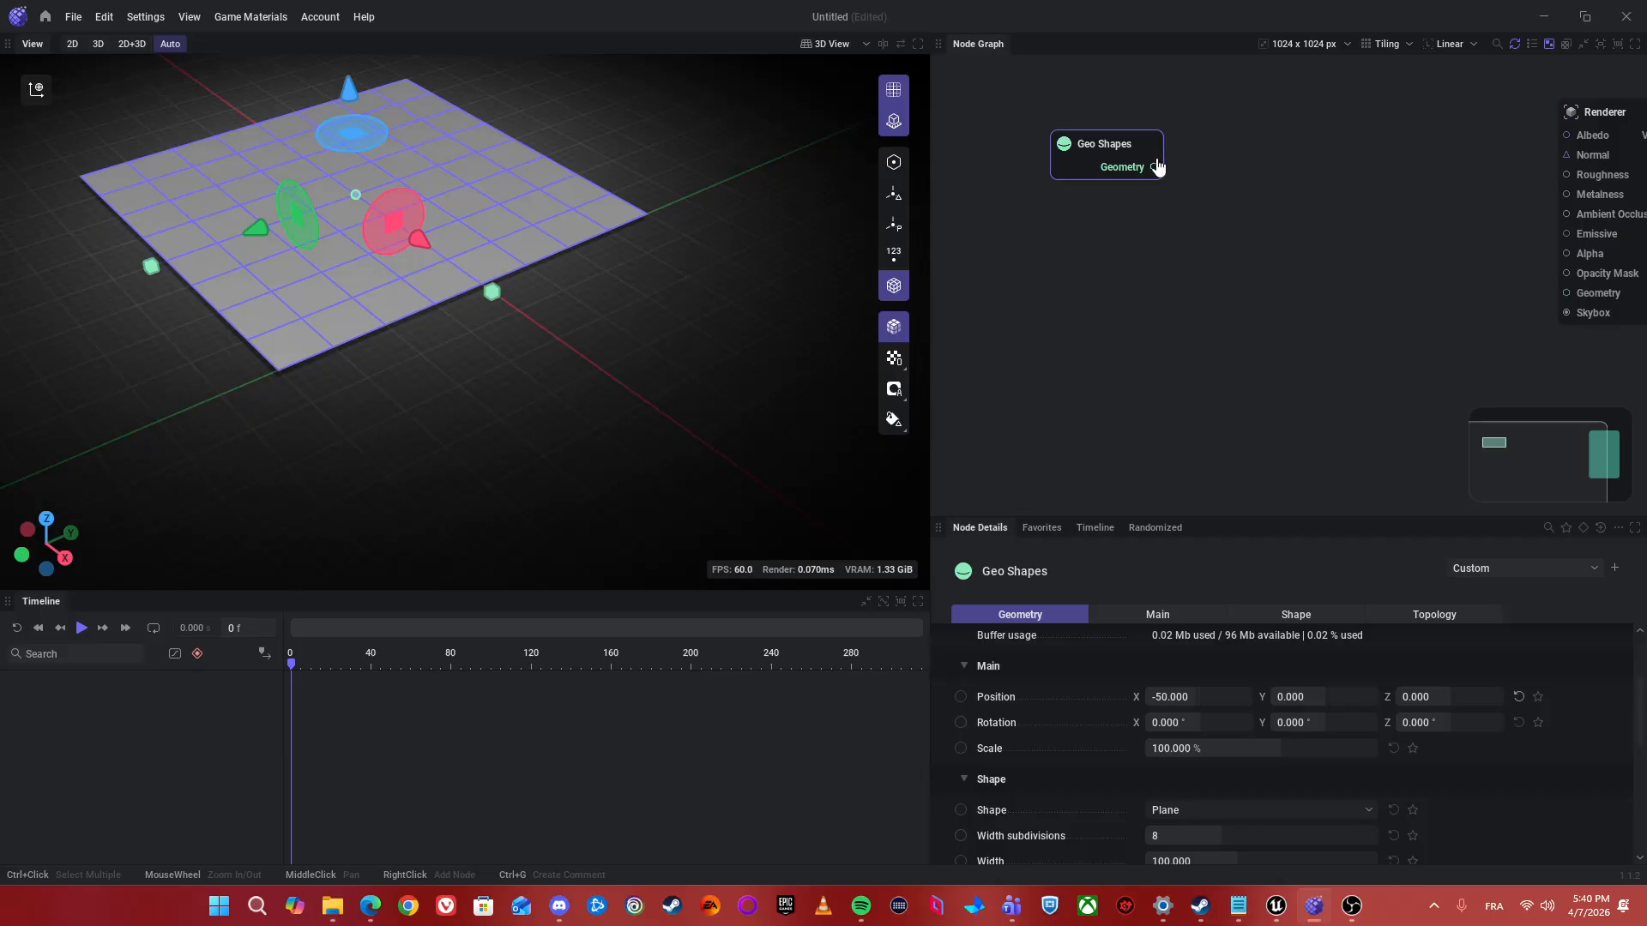
{"action": "left_click_drag", "start_coordinate": [1152, 167], "coordinate": [1253, 170]}
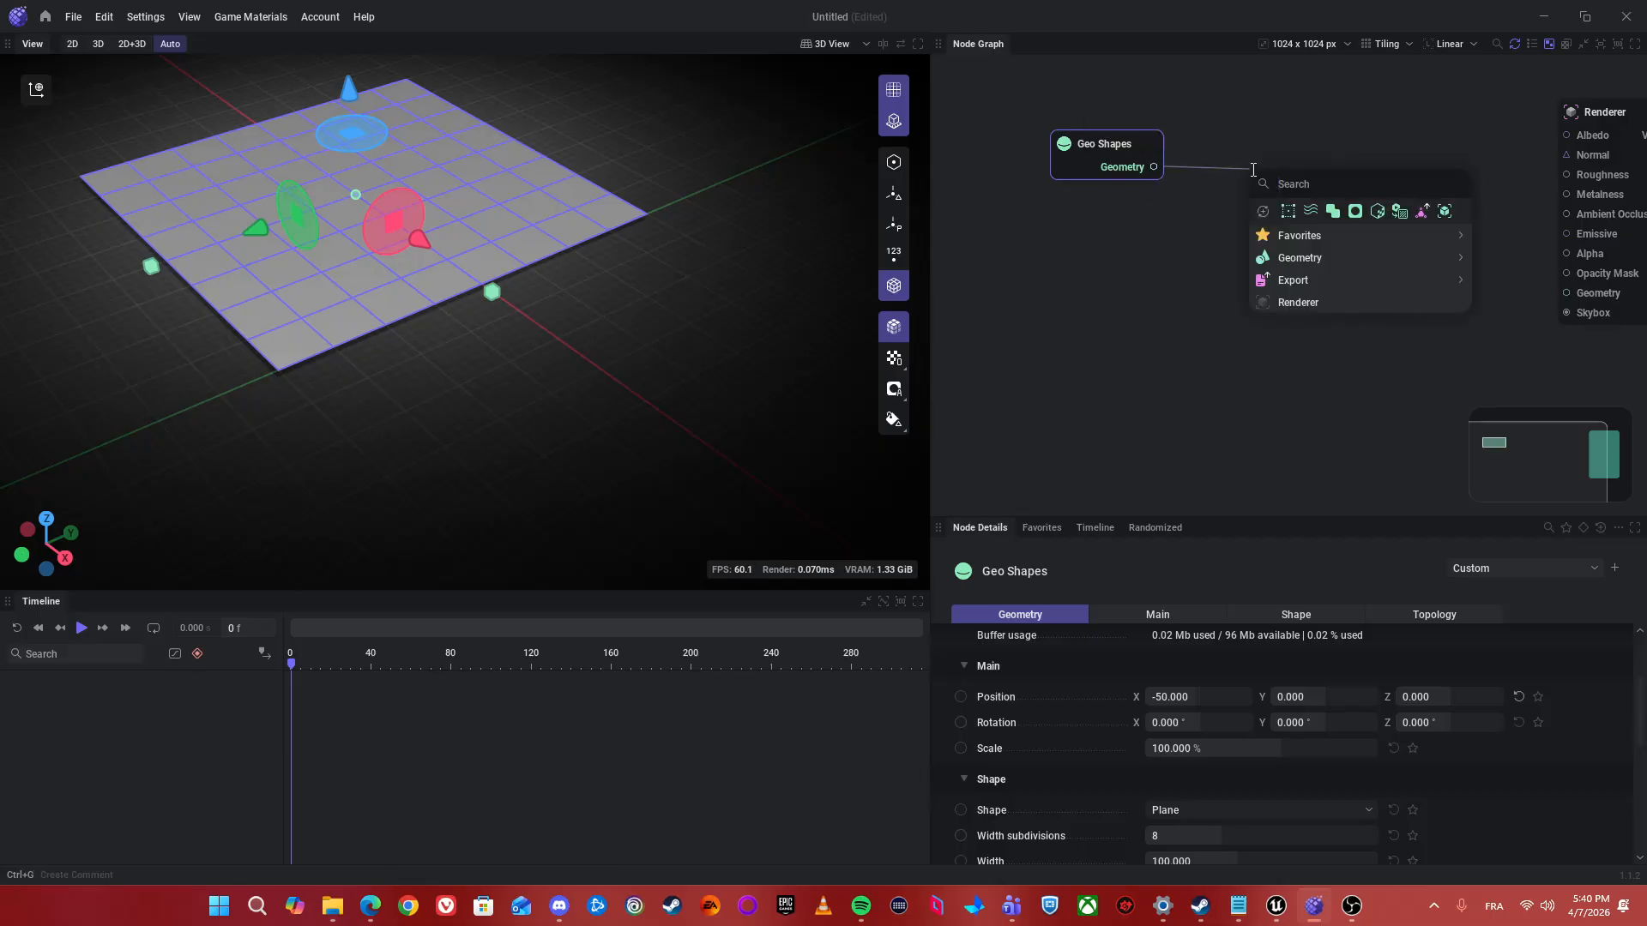
{"action": "type", "text": "A"}
{"action": "key", "text": "BackSpace"}
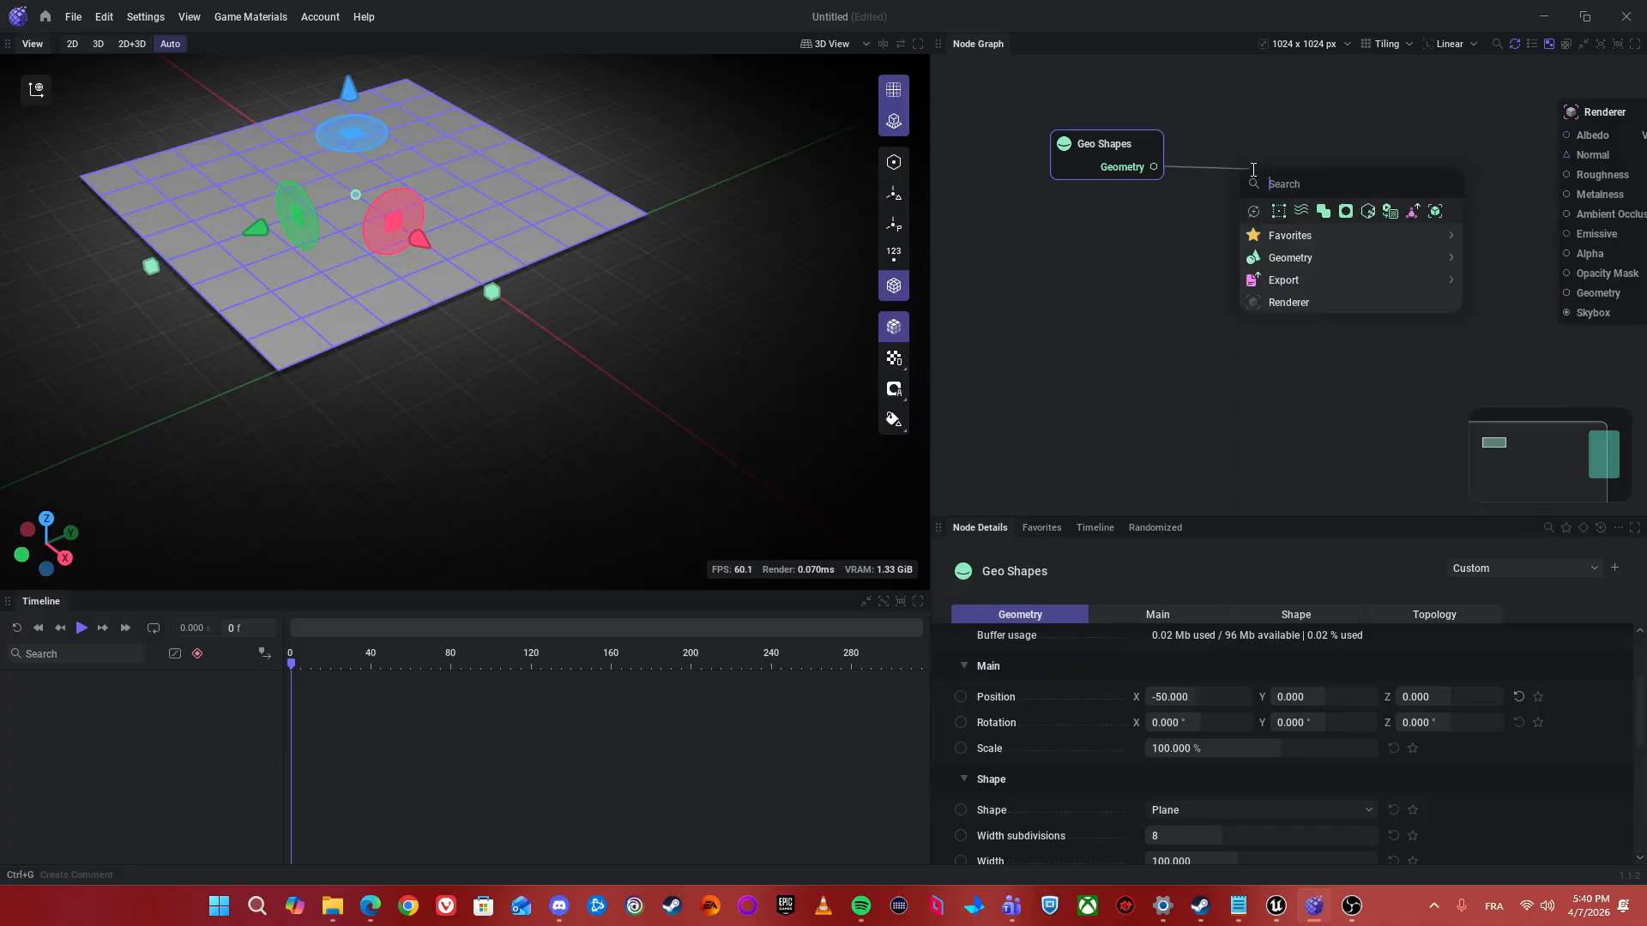
{"action": "type", "text": "Tran"}
{"action": "key", "text": "Return"}
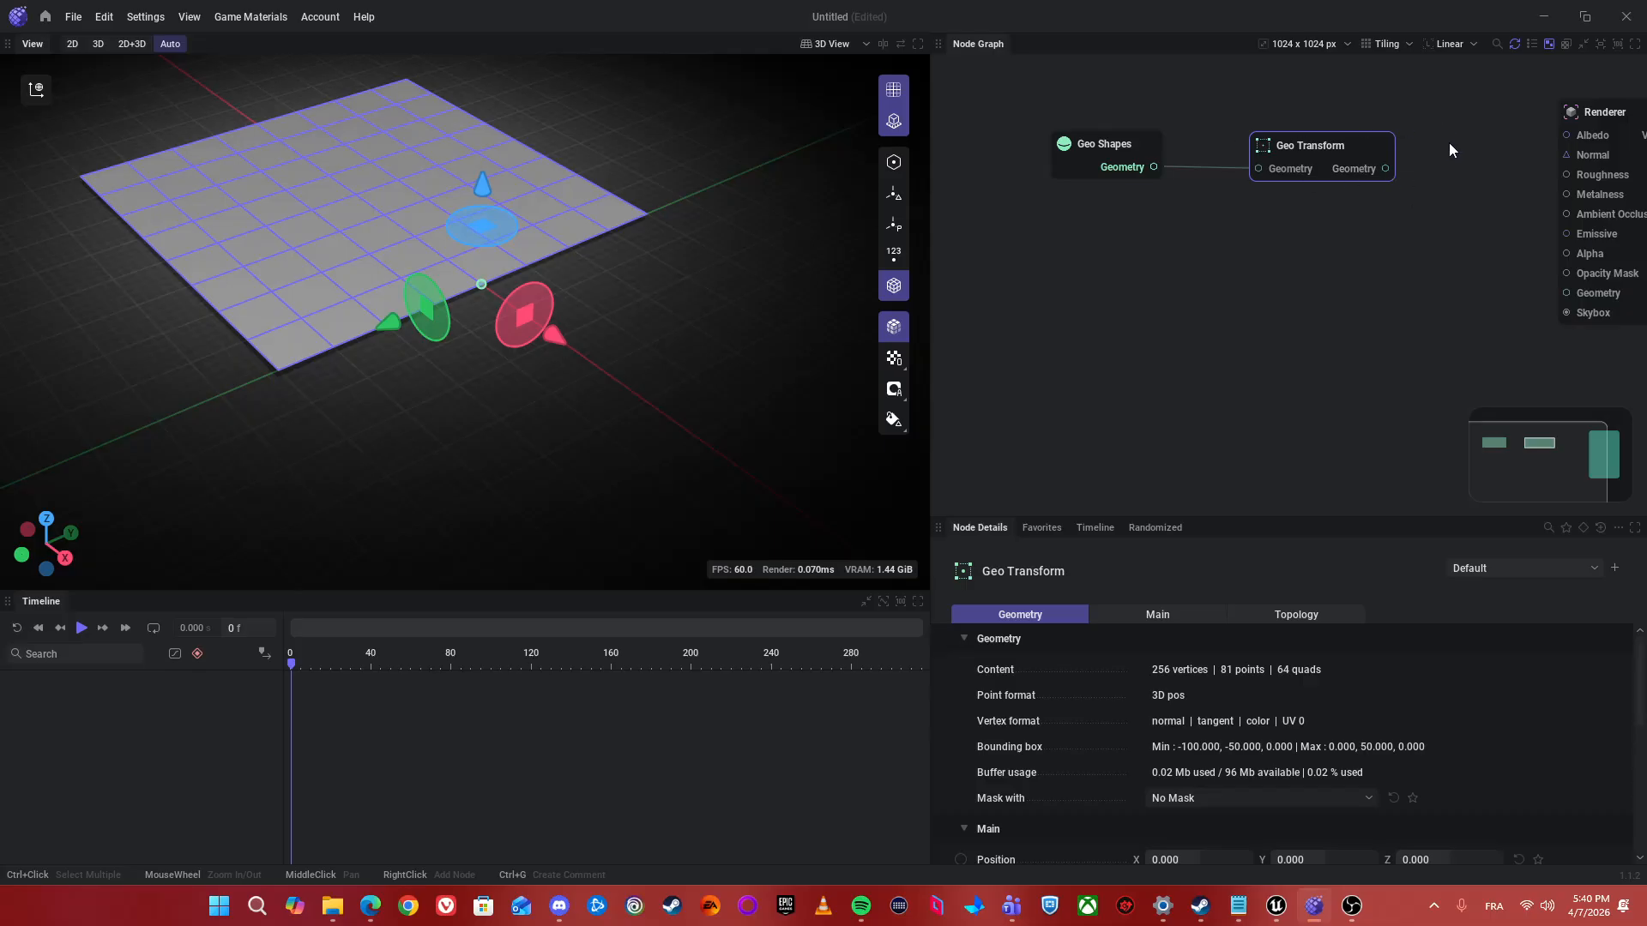
- Duplicate the connected Geo Shapes and Geo Transform nodes, placing the copies directly below the originals
{"action": "mouse_move", "coordinate": [1377, 184]}
{"action": "middle_mouse_down"}
{"action": "mouse_move", "coordinate": [1209, 204]}
{"action": "mouse_move", "coordinate": [1362, 144]}
{"action": "mouse_move", "coordinate": [1351, 187]}
{"action": "middle_mouse_up"}
{"action": "left_click_drag", "start_coordinate": [1072, 106], "coordinate": [1100, 231]}
{"action": "key", "text": "ctrl+v"}
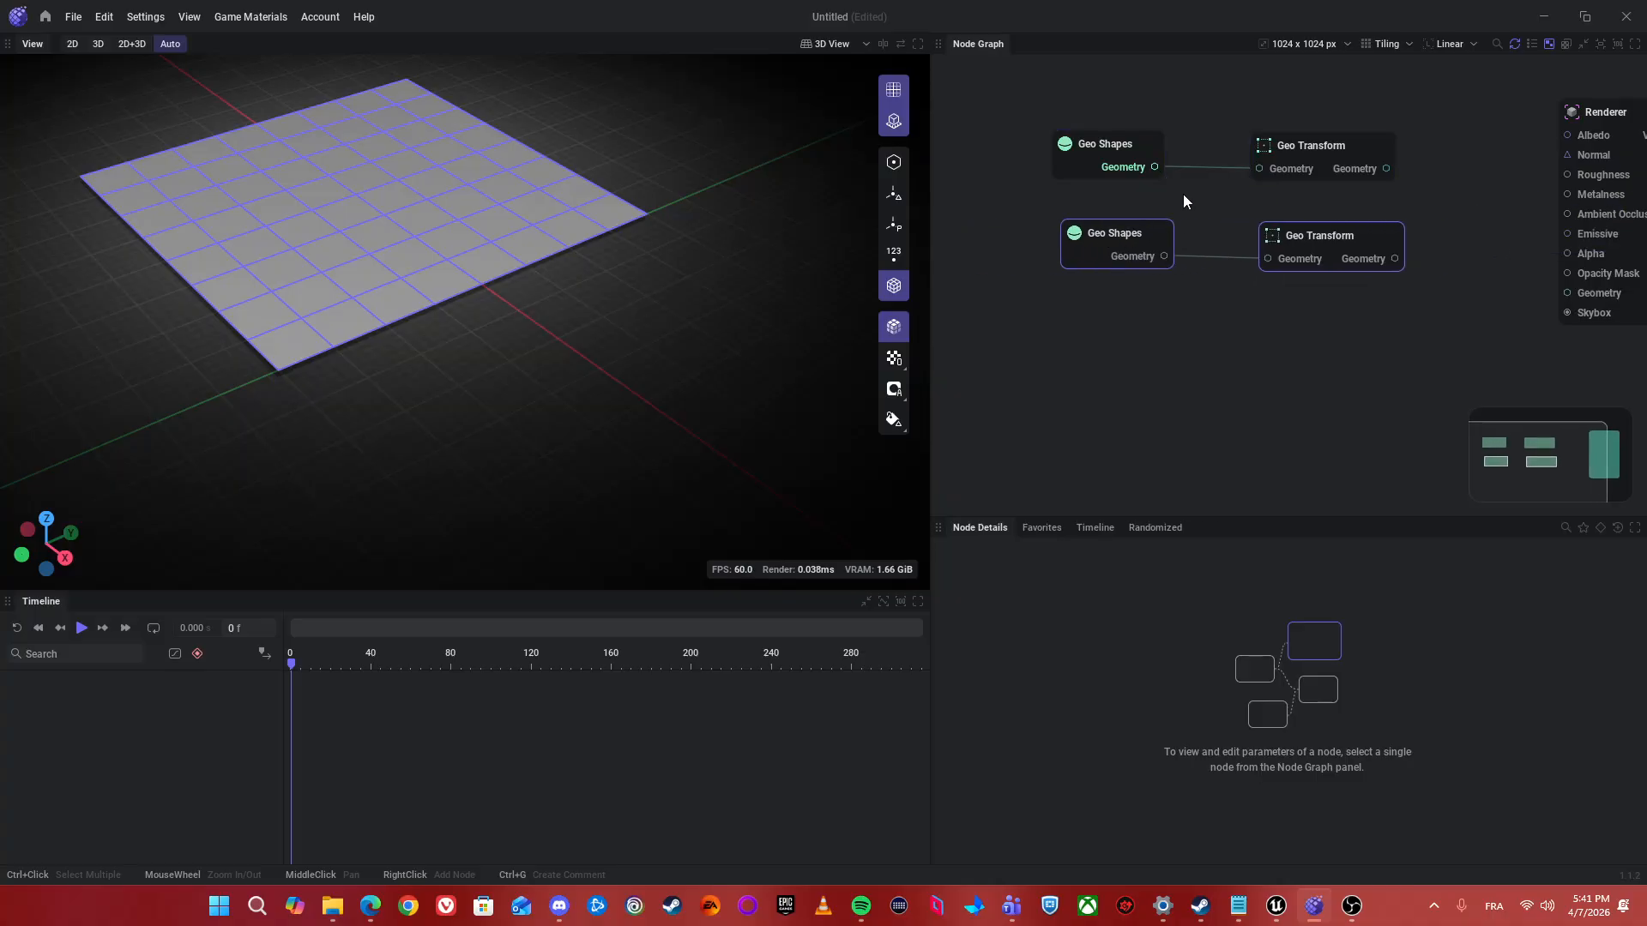
{"action": "left_click", "coordinate": [1184, 201]}
{"action": "scroll", "coordinate": [1213, 259], "scroll_direction": "up", "scroll_amount": 3}
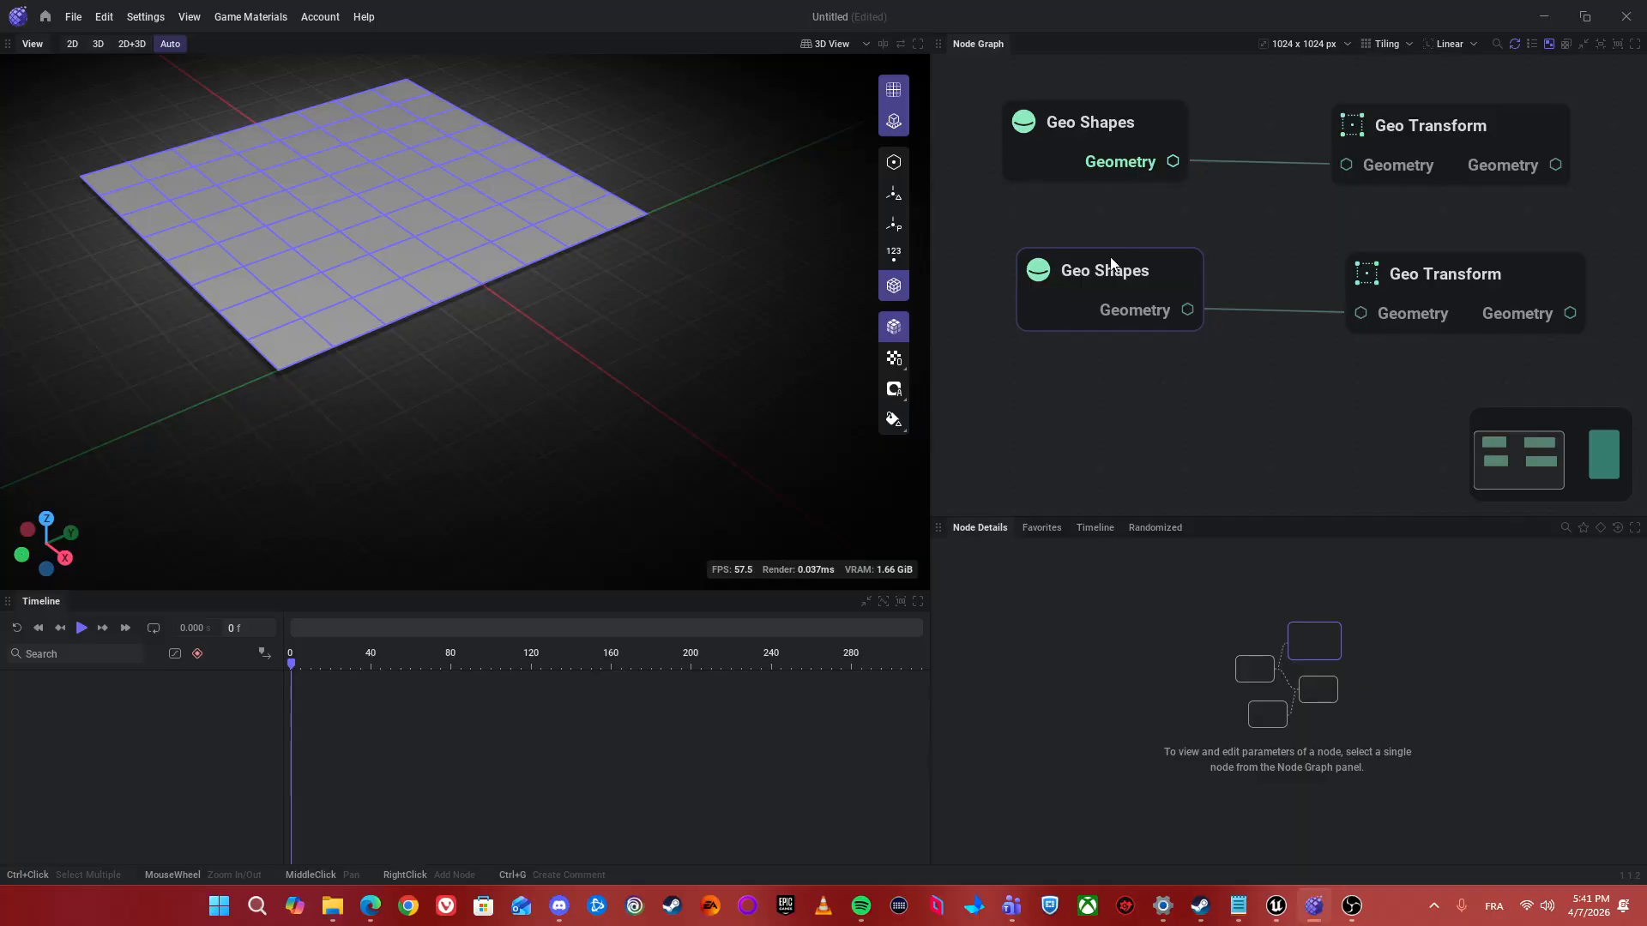
- Set the X position of the duplicated Geo Shapes plane to 50
{"action": "left_click", "coordinate": [1106, 283]}
{"action": "scroll", "coordinate": [1213, 739], "scroll_direction": "down", "scroll_amount": 2}
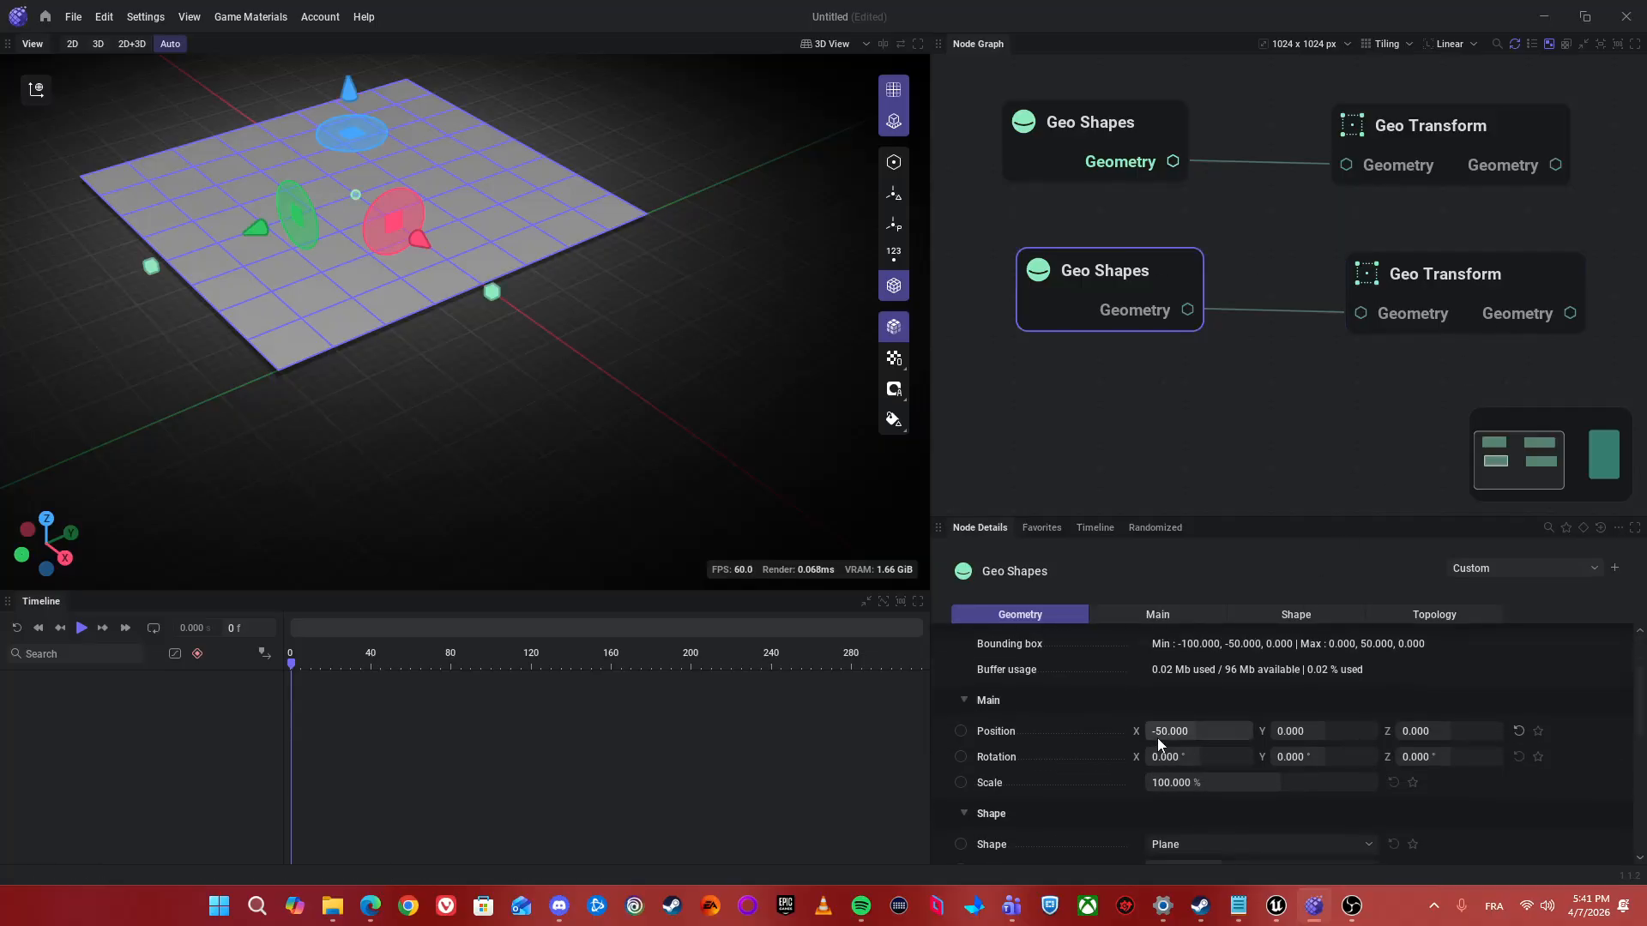
{"action": "left_click", "coordinate": [1157, 734]}
{"action": "type", "text": "50"}
{"action": "key", "text": "Return"}
{"action": "scroll", "coordinate": [1213, 347], "scroll_direction": "down", "scroll_amount": 2}
{"action": "middle_click_drag", "start_coordinate": [1394, 326], "coordinate": [933, 319]}
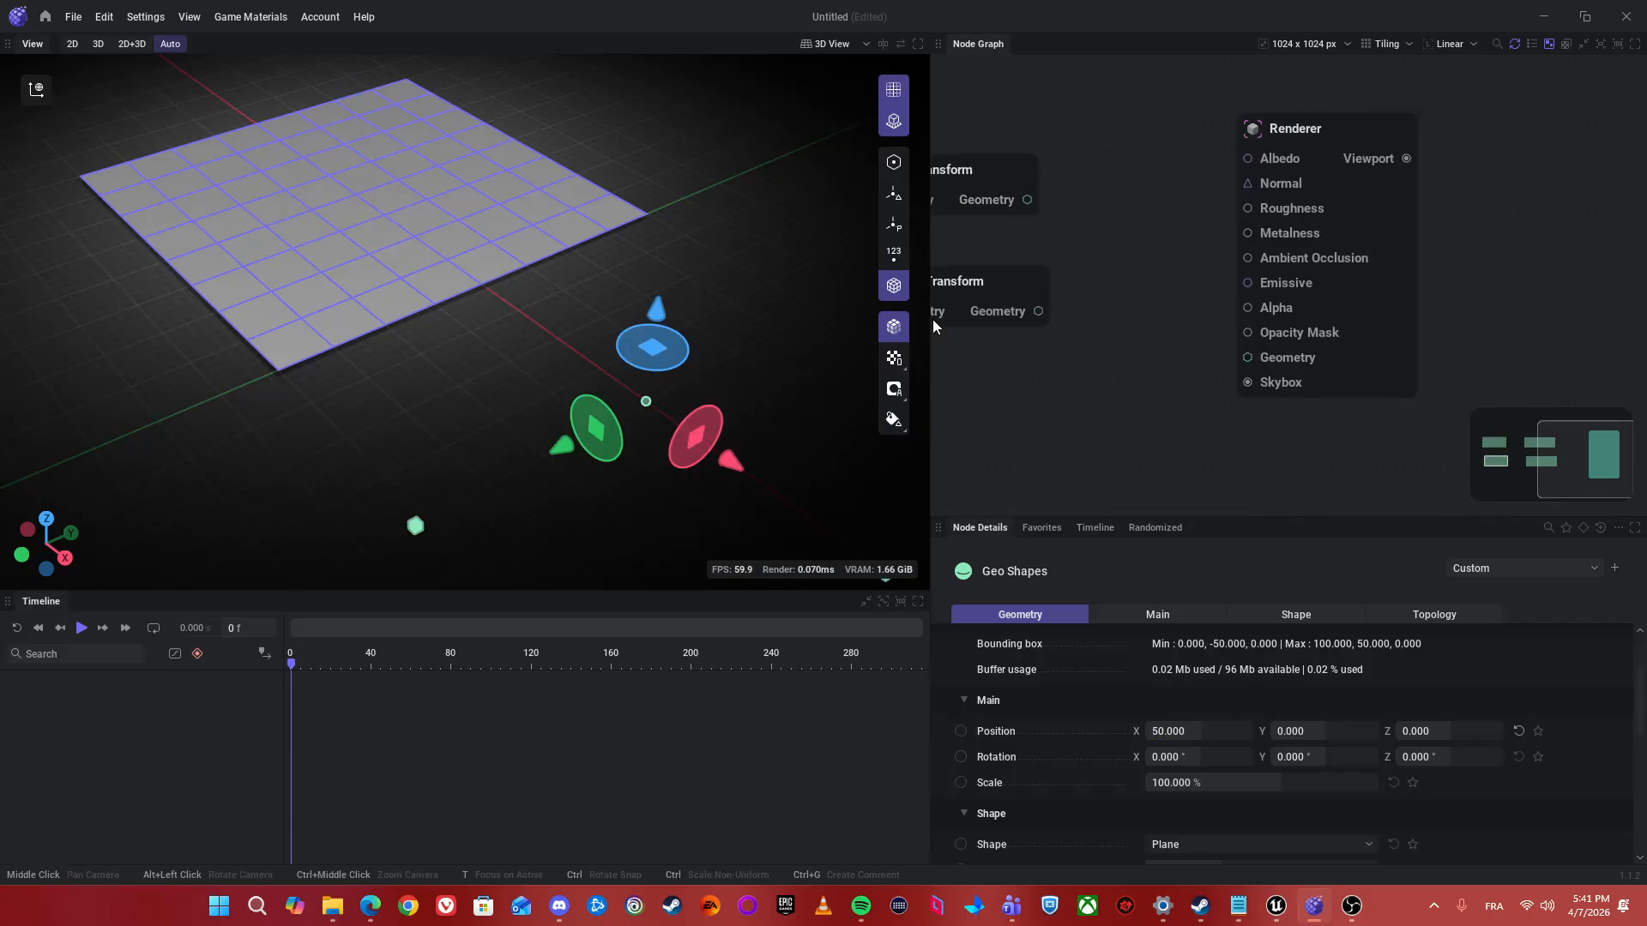
- Add a Geo Merge node fed by the upper Geo Transform on Geometry 1 and the lower Geo Transform on Geometry 2
{"action": "left_click", "coordinate": [1495, 203]}
{"action": "middle_click_drag", "start_coordinate": [1163, 200], "coordinate": [1408, 208]}
{"action": "left_click", "coordinate": [1239, 252]}
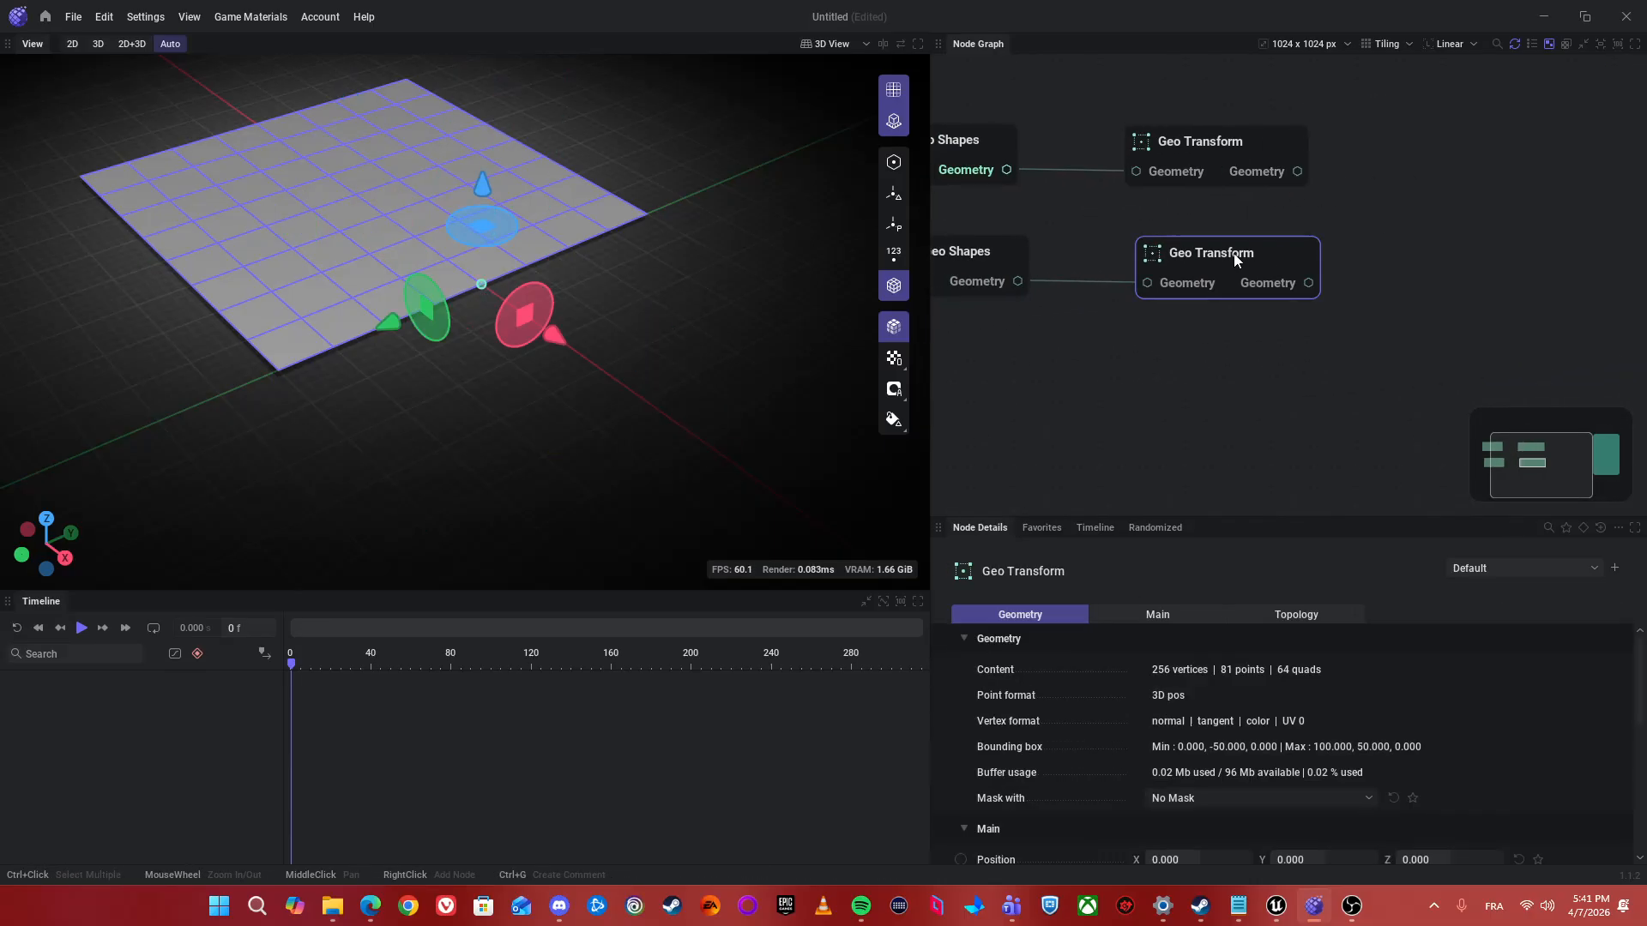
{"action": "left_click", "coordinate": [1245, 141]}
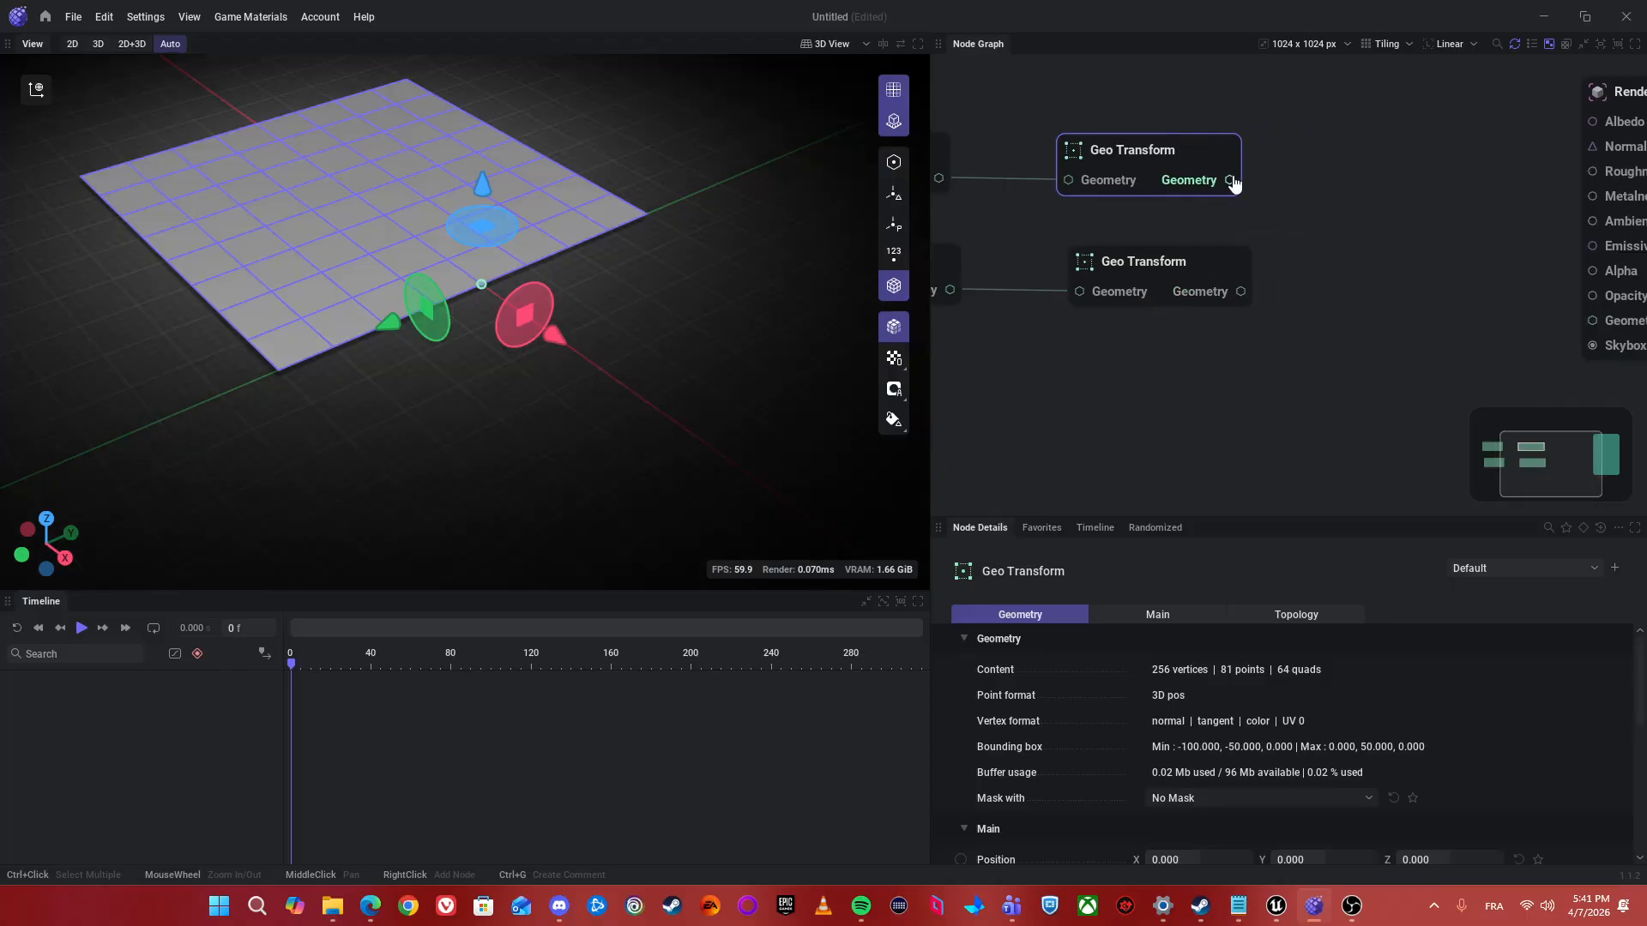
{"action": "left_click_drag", "start_coordinate": [1230, 178], "coordinate": [1296, 182]}
{"action": "type", "text": "Merge"}
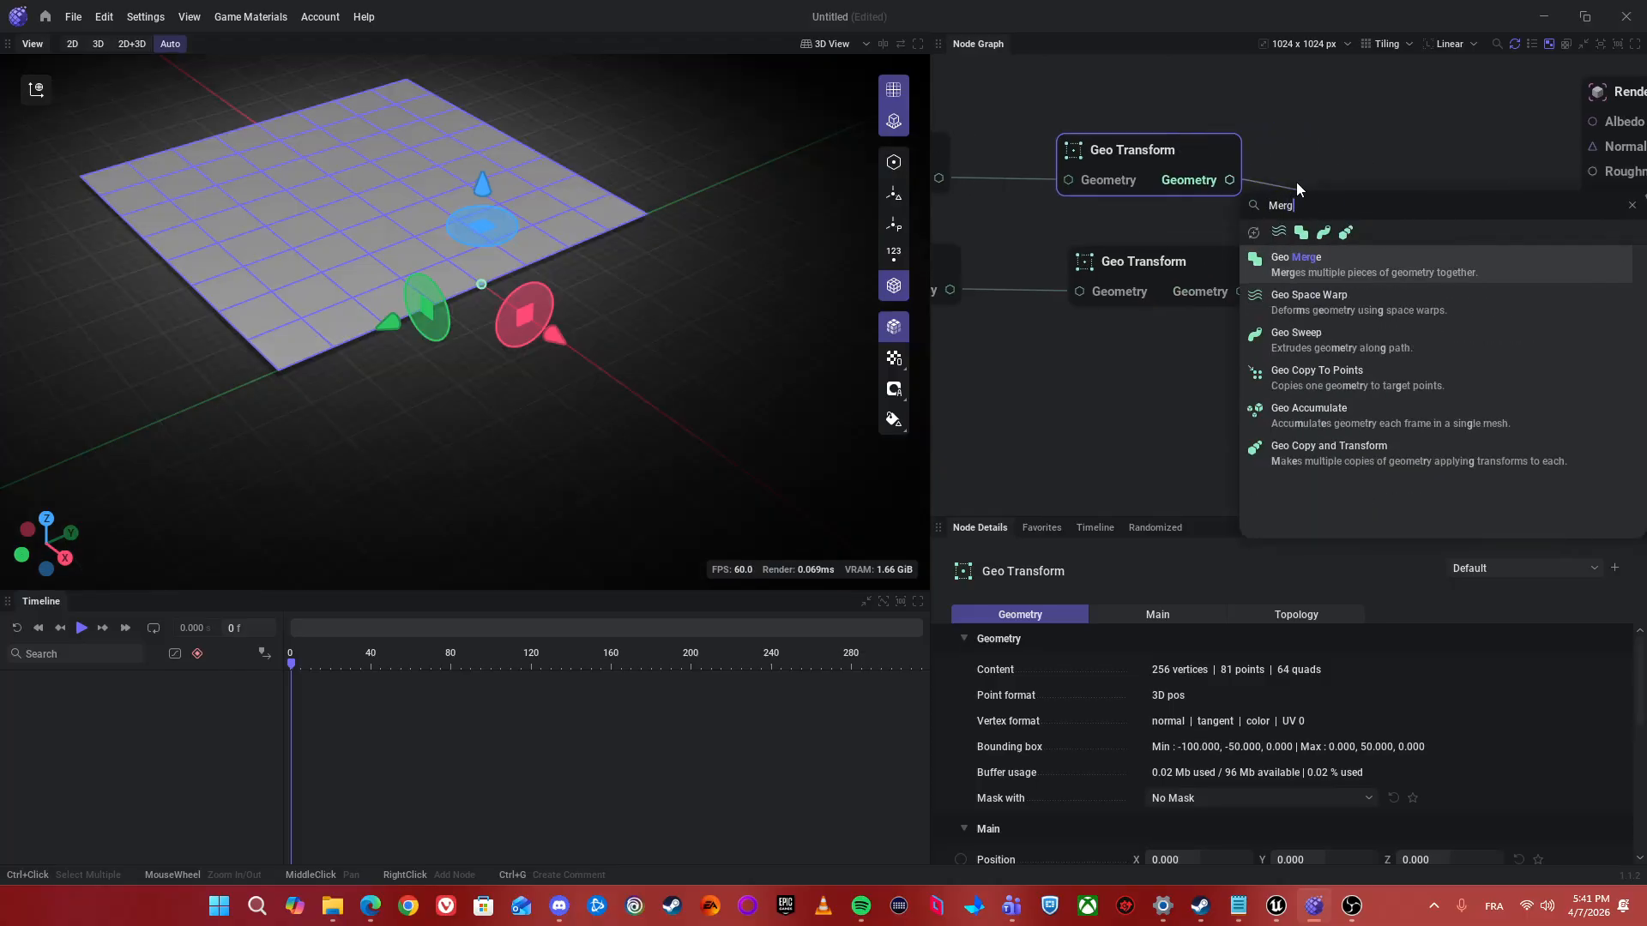
{"action": "key", "text": "Return"}
{"action": "left_click_drag", "start_coordinate": [1240, 291], "coordinate": [1313, 215]}
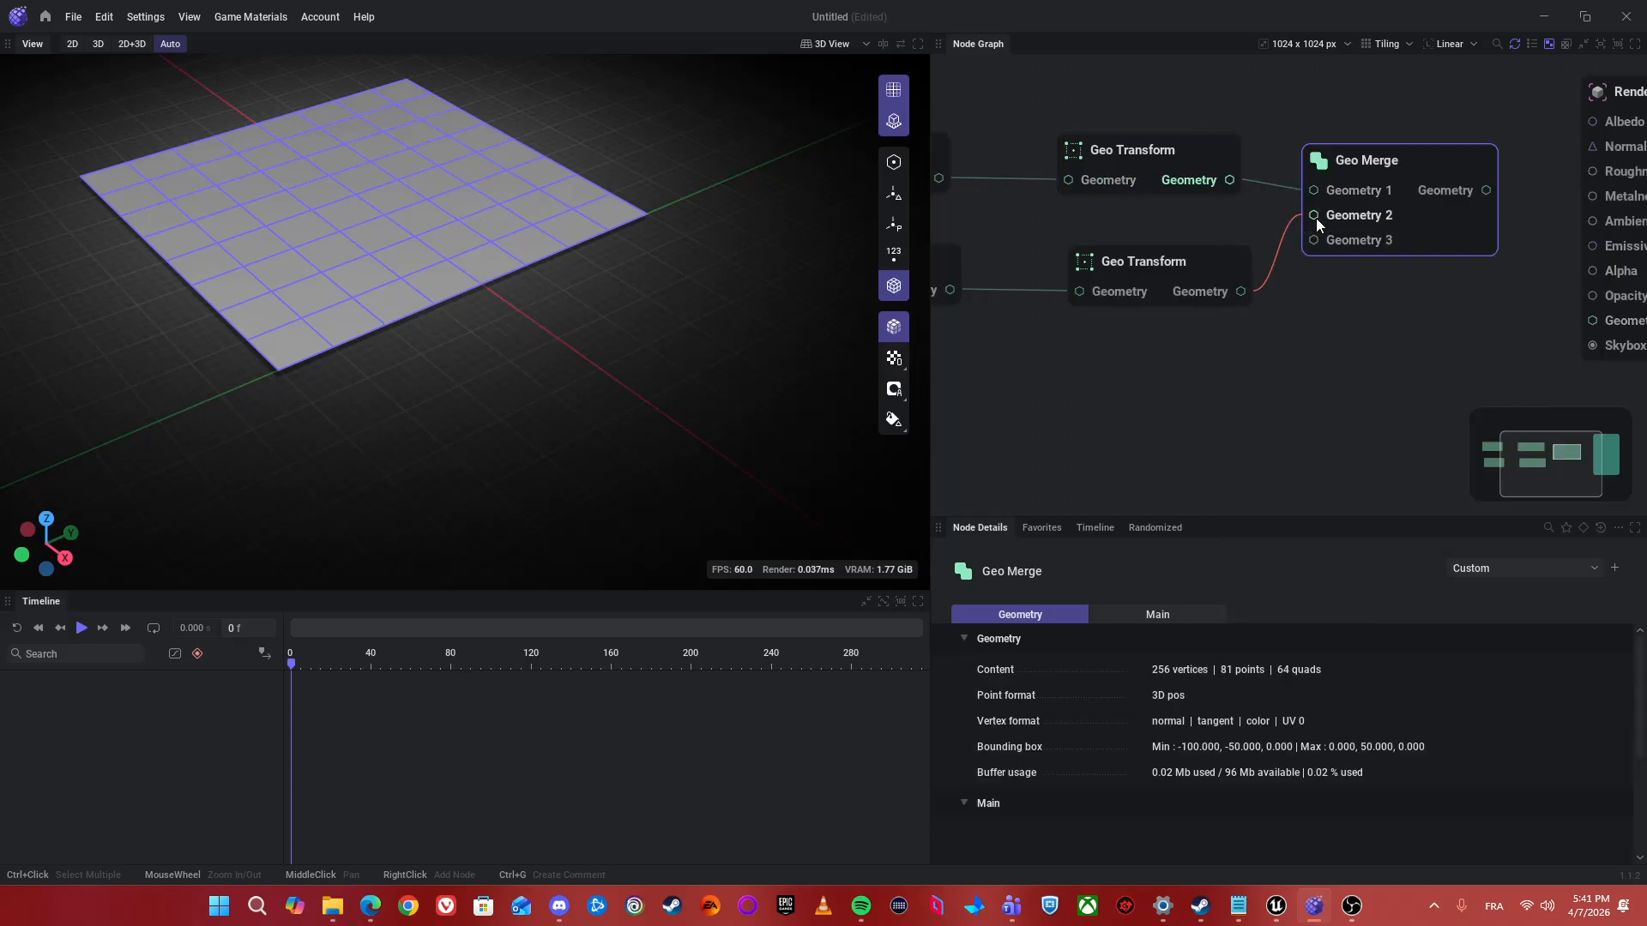
- Turn on animation for the Rotation of the upper Geo Transform node, undoing the trial change to its Y rotation
{"action": "middle_click_drag", "start_coordinate": [1359, 343], "coordinate": [1306, 291]}
{"action": "scroll", "coordinate": [532, 294], "scroll_direction": "down", "scroll_amount": 4}
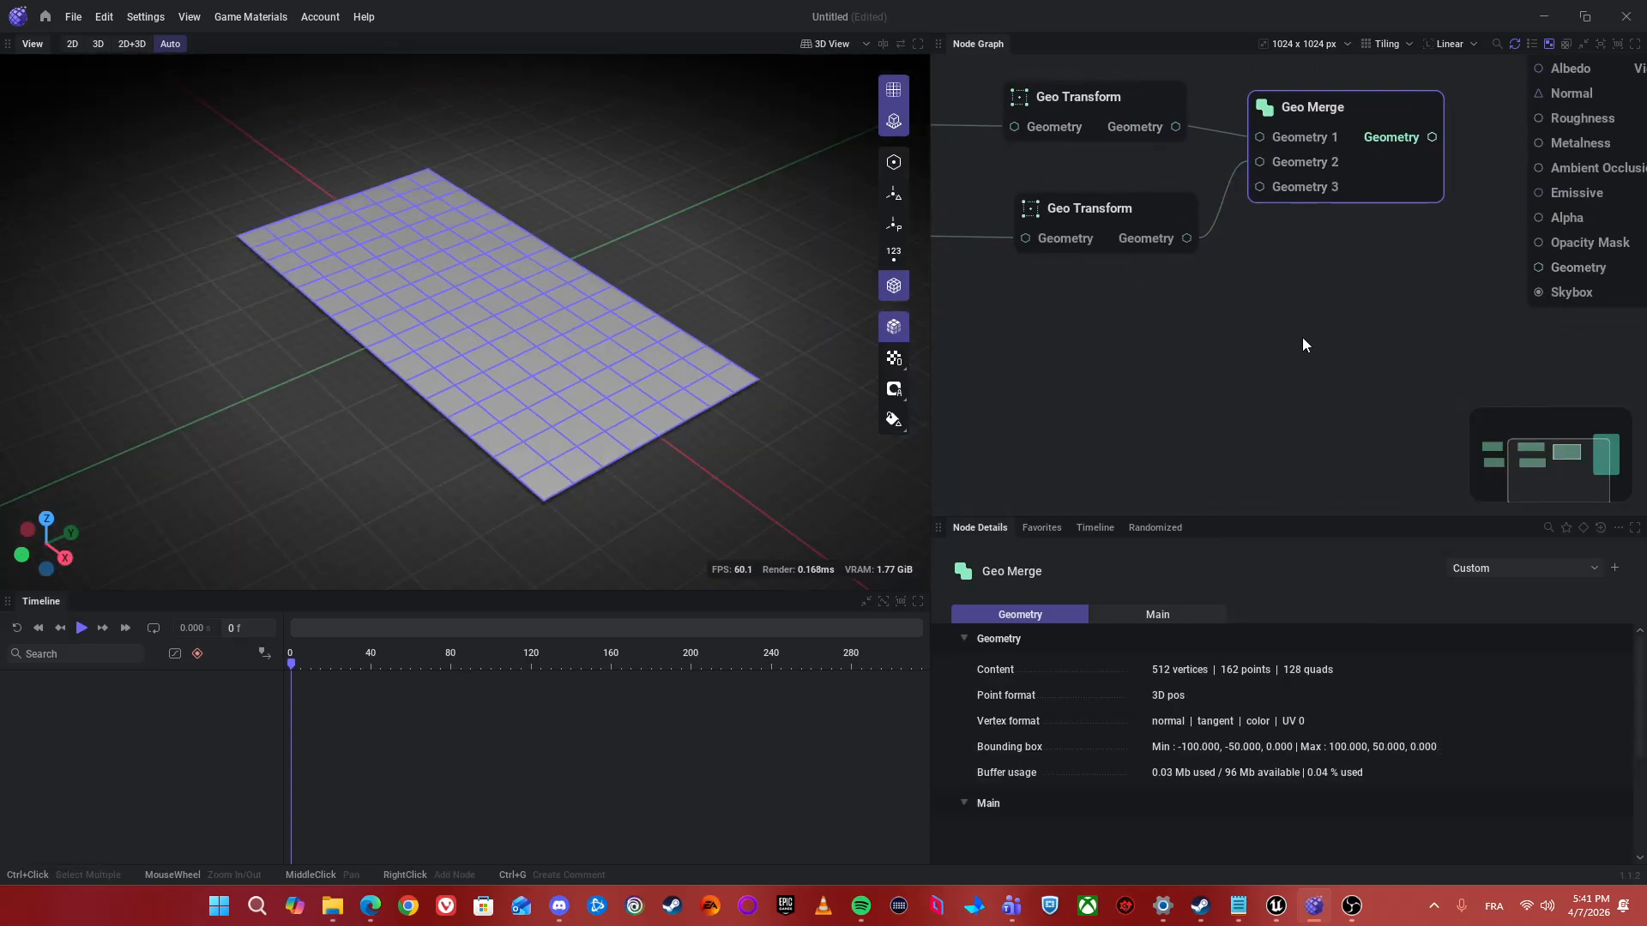
{"action": "scroll", "coordinate": [1296, 338], "scroll_direction": "down", "scroll_amount": 3}
{"action": "middle_click_drag", "start_coordinate": [1214, 359], "coordinate": [1299, 359]}
{"action": "scroll", "coordinate": [1239, 164], "scroll_direction": "up", "scroll_amount": 1}
{"action": "scroll", "coordinate": [1252, 171], "scroll_direction": "up", "scroll_amount": 4}
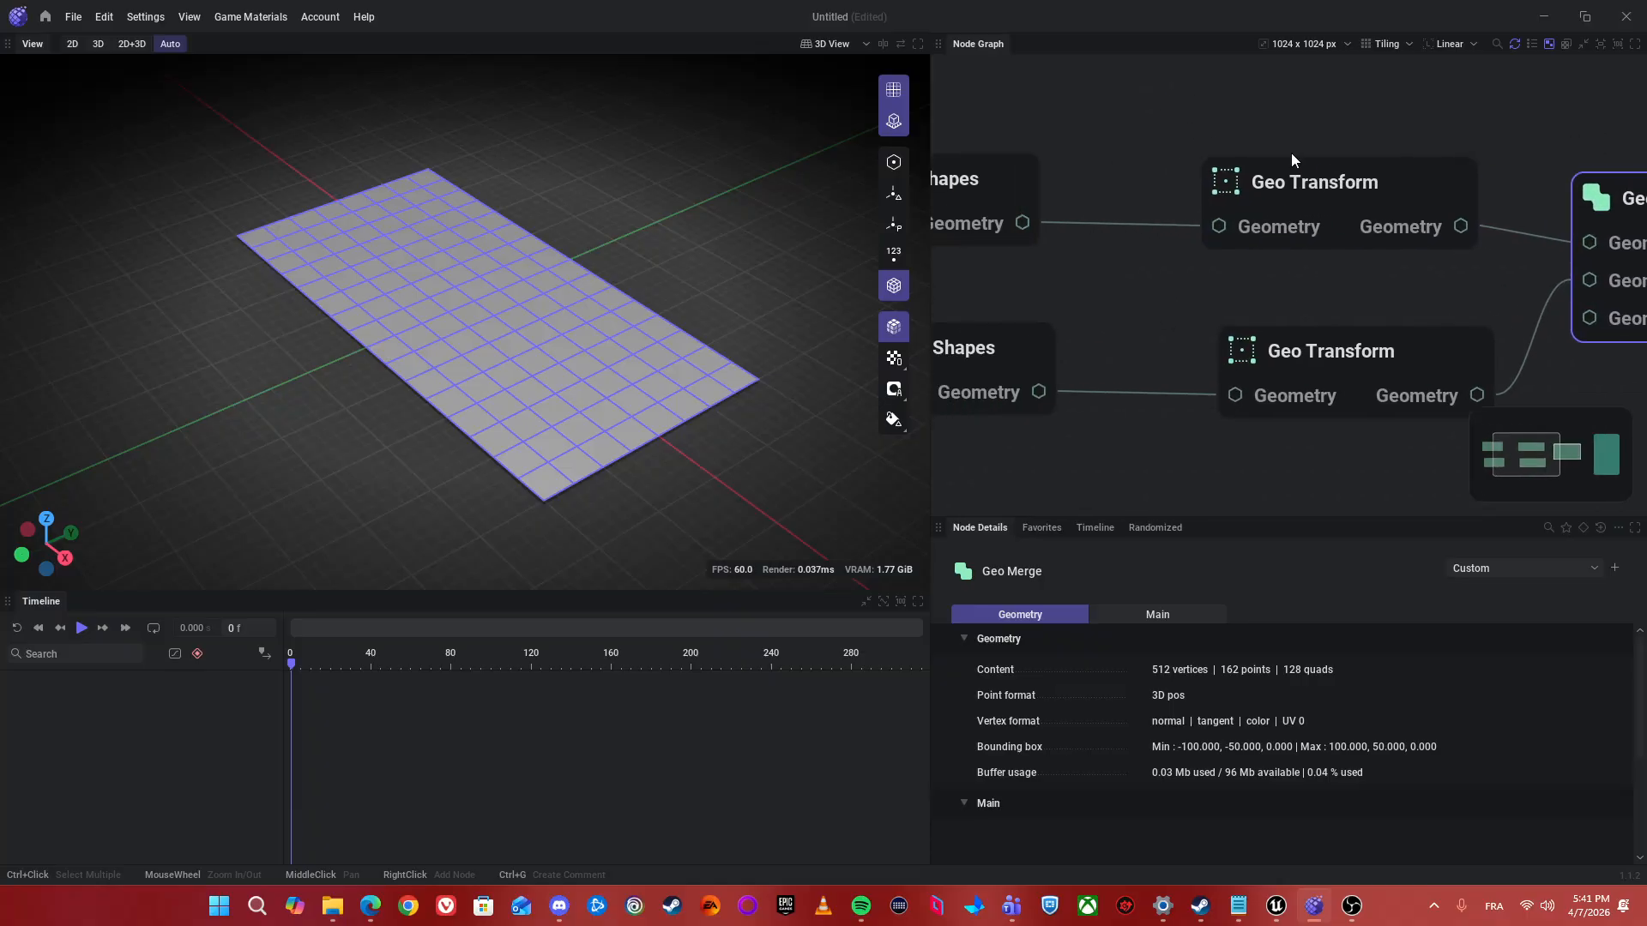
{"action": "left_click", "coordinate": [1311, 187]}
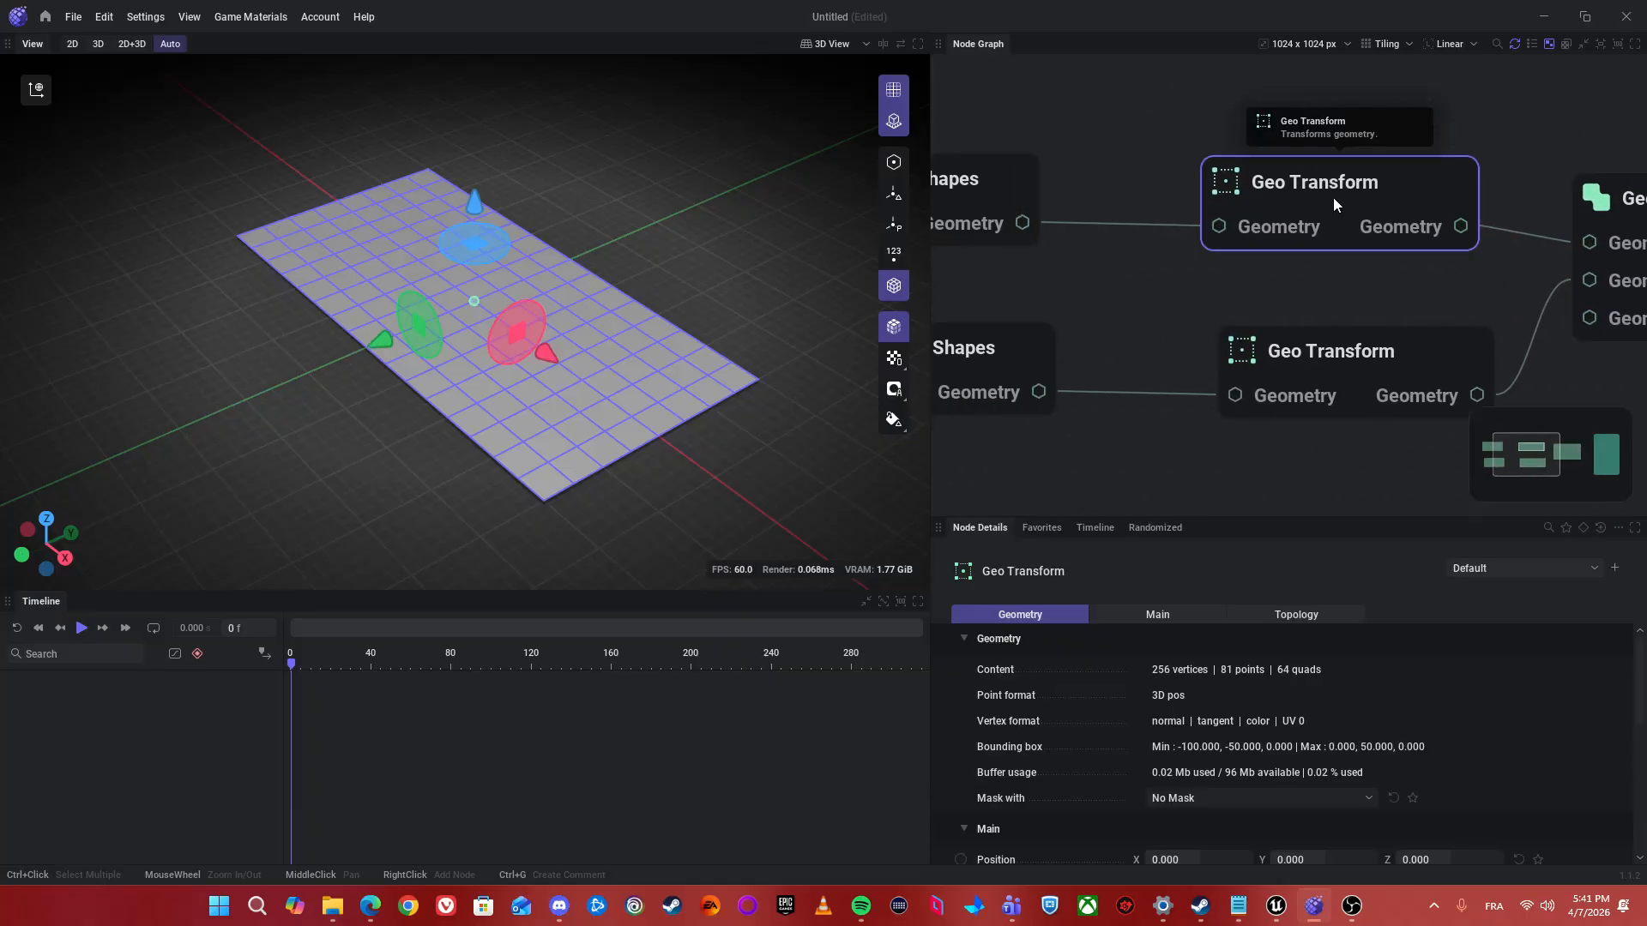
{"action": "scroll", "coordinate": [1103, 784], "scroll_direction": "down", "scroll_amount": 2}
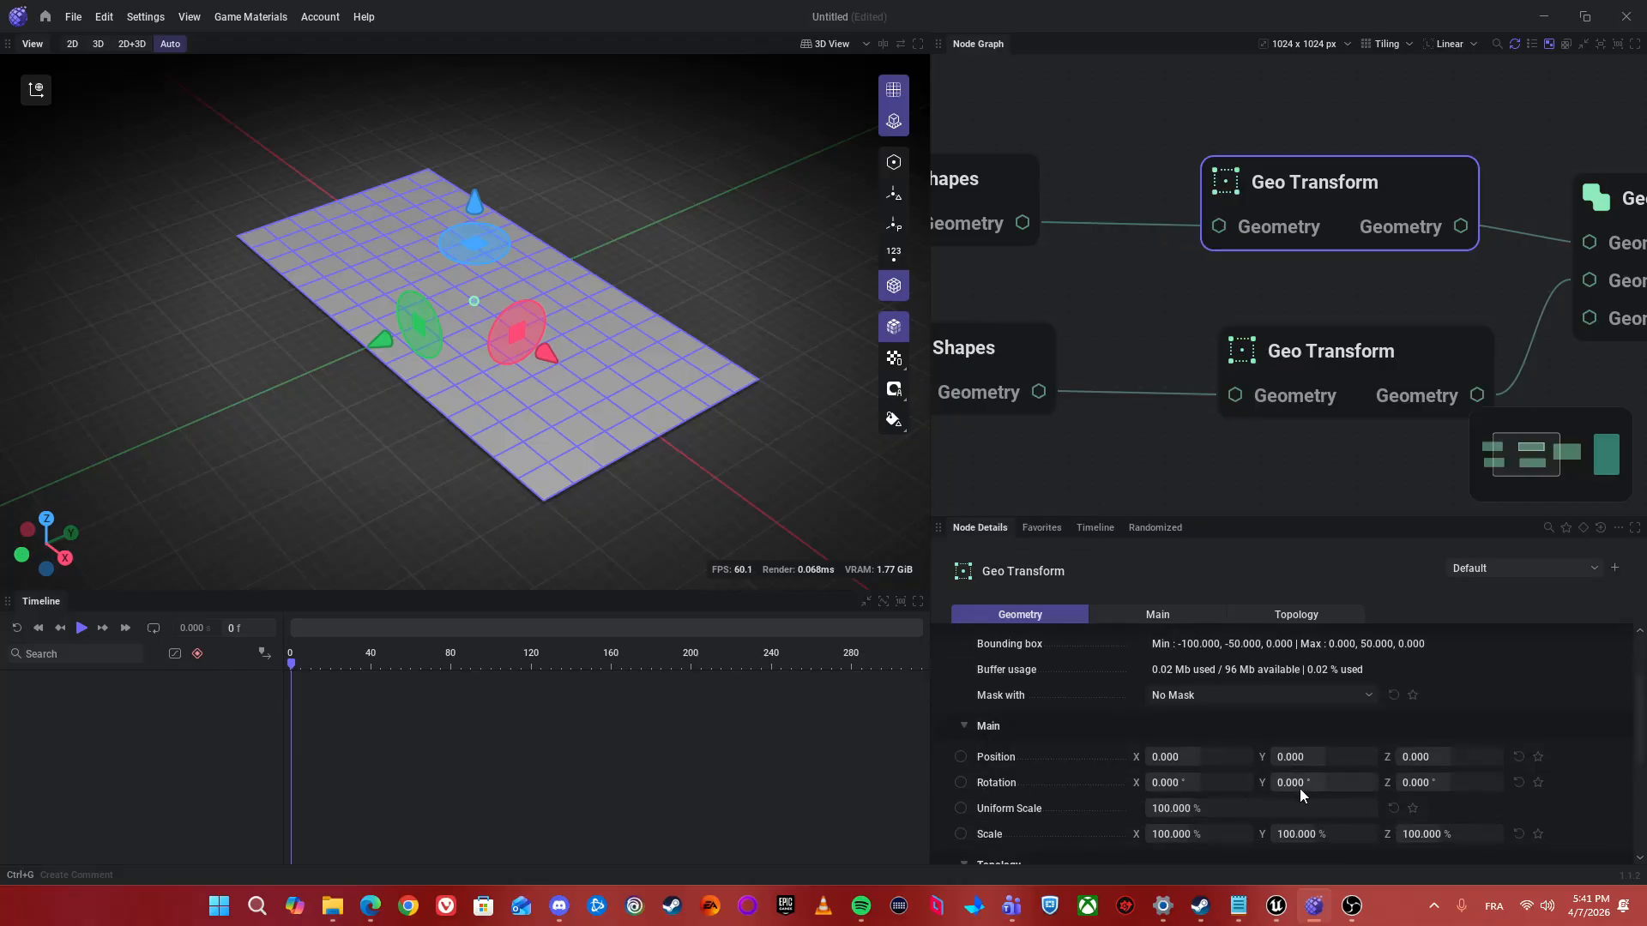
{"action": "mouse_move", "coordinate": [1294, 781]}
{"action": "left_mouse_down"}
{"action": "mouse_move", "coordinate": [1218, 781]}
{"action": "mouse_move", "coordinate": [1290, 781]}
{"action": "left_mouse_up"}
{"action": "key", "text": "ctrl+z"}
{"action": "left_click", "coordinate": [960, 782]}
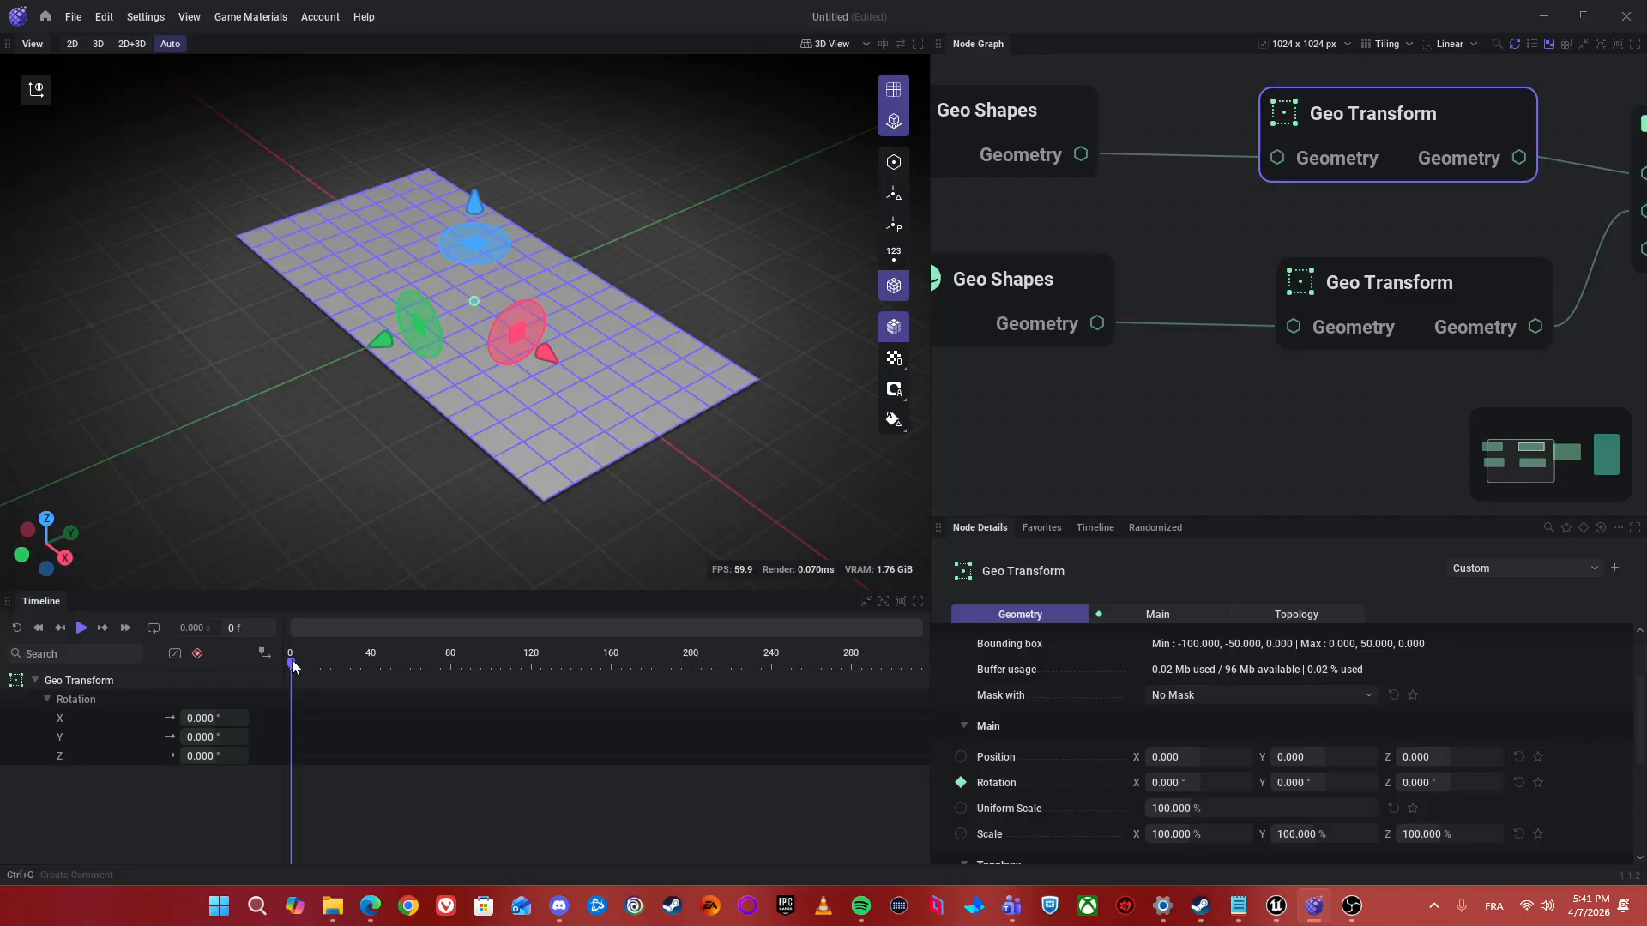
- Enable the timeline loop and set the right end of the loop region to 16 frames
{"action": "left_click", "coordinate": [154, 632]}
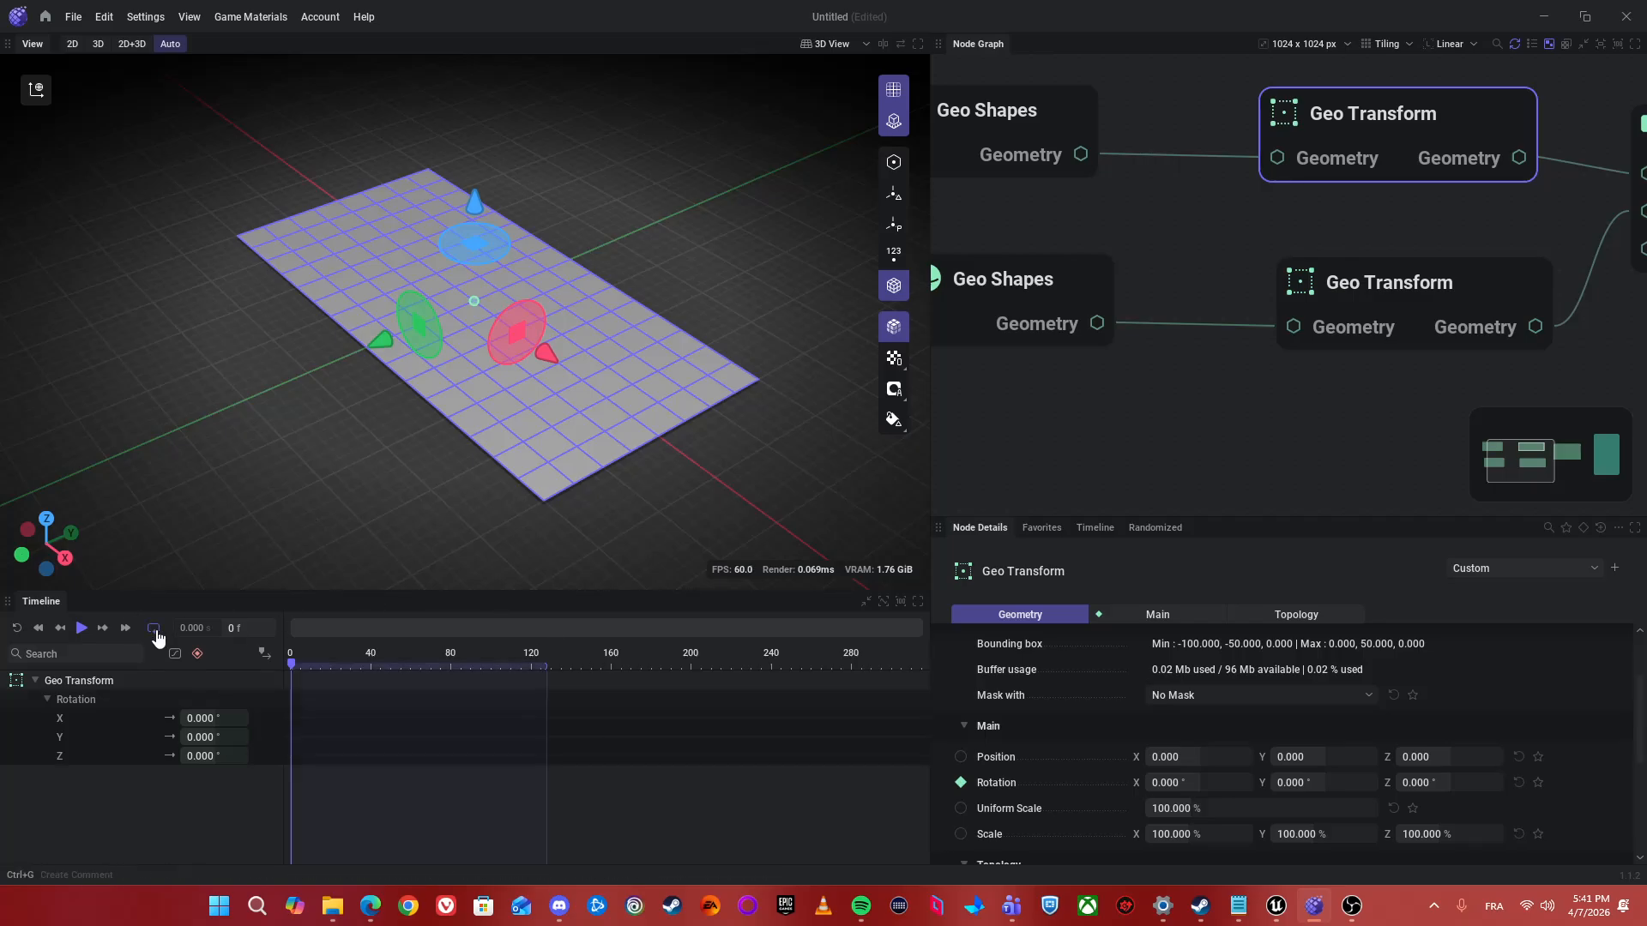
{"action": "right_click", "coordinate": [515, 667]}
{"action": "left_click", "coordinate": [565, 677]}
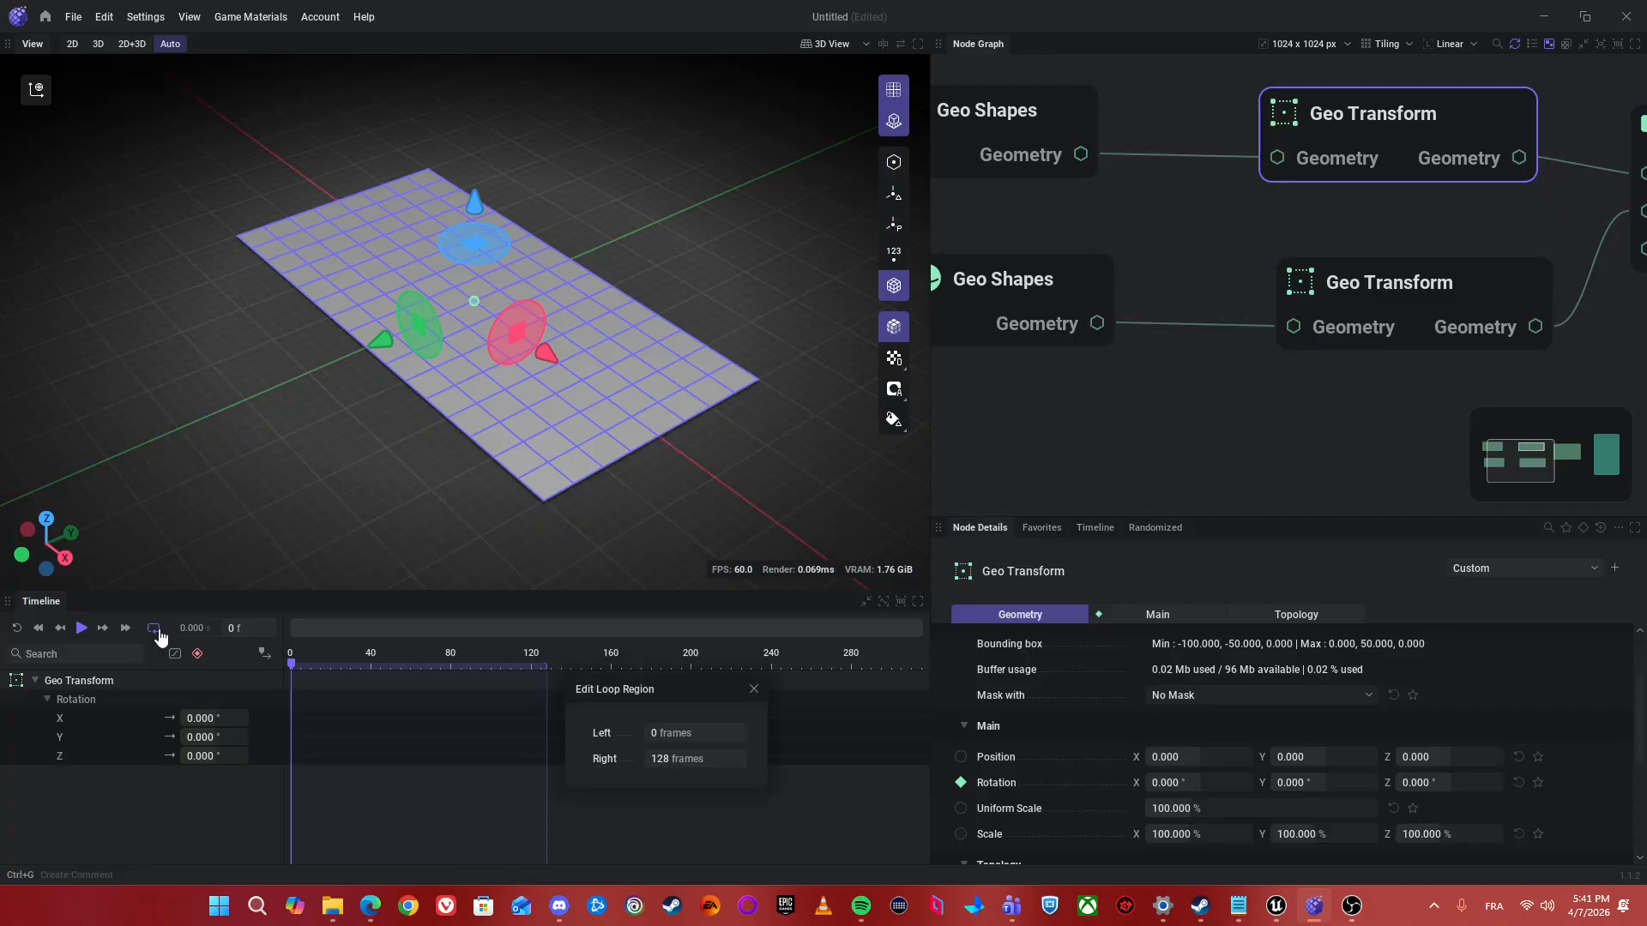
{"action": "left_click", "coordinate": [671, 757]}
{"action": "type", "text": "1"}
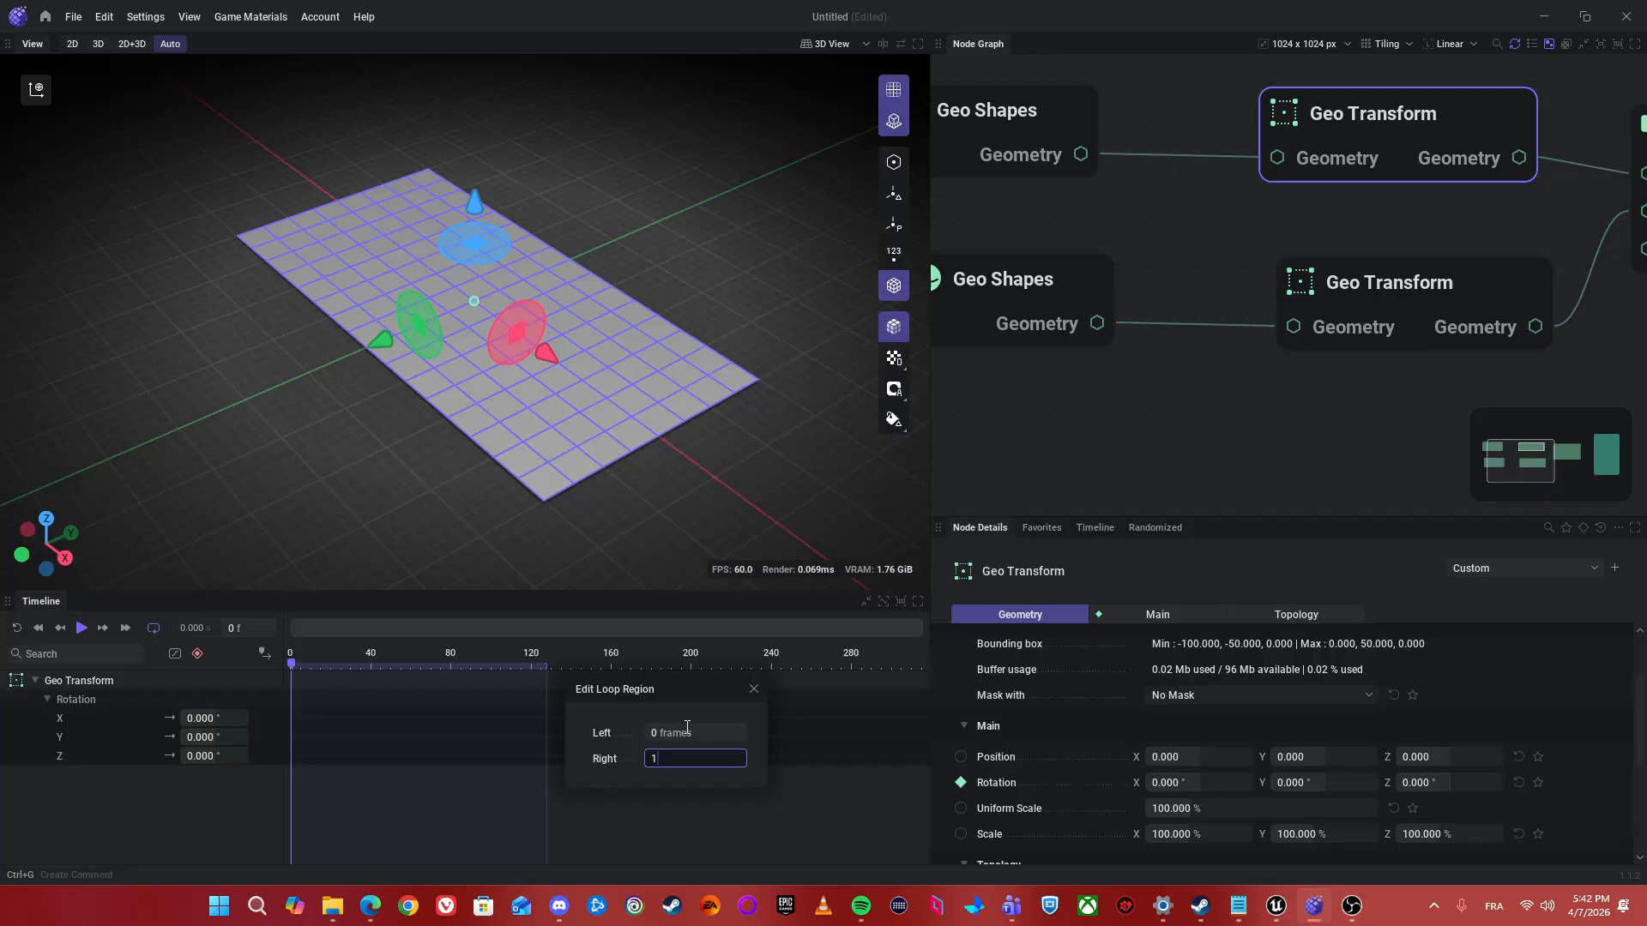
{"action": "type", "text": "6"}
{"action": "key", "text": "Return"}
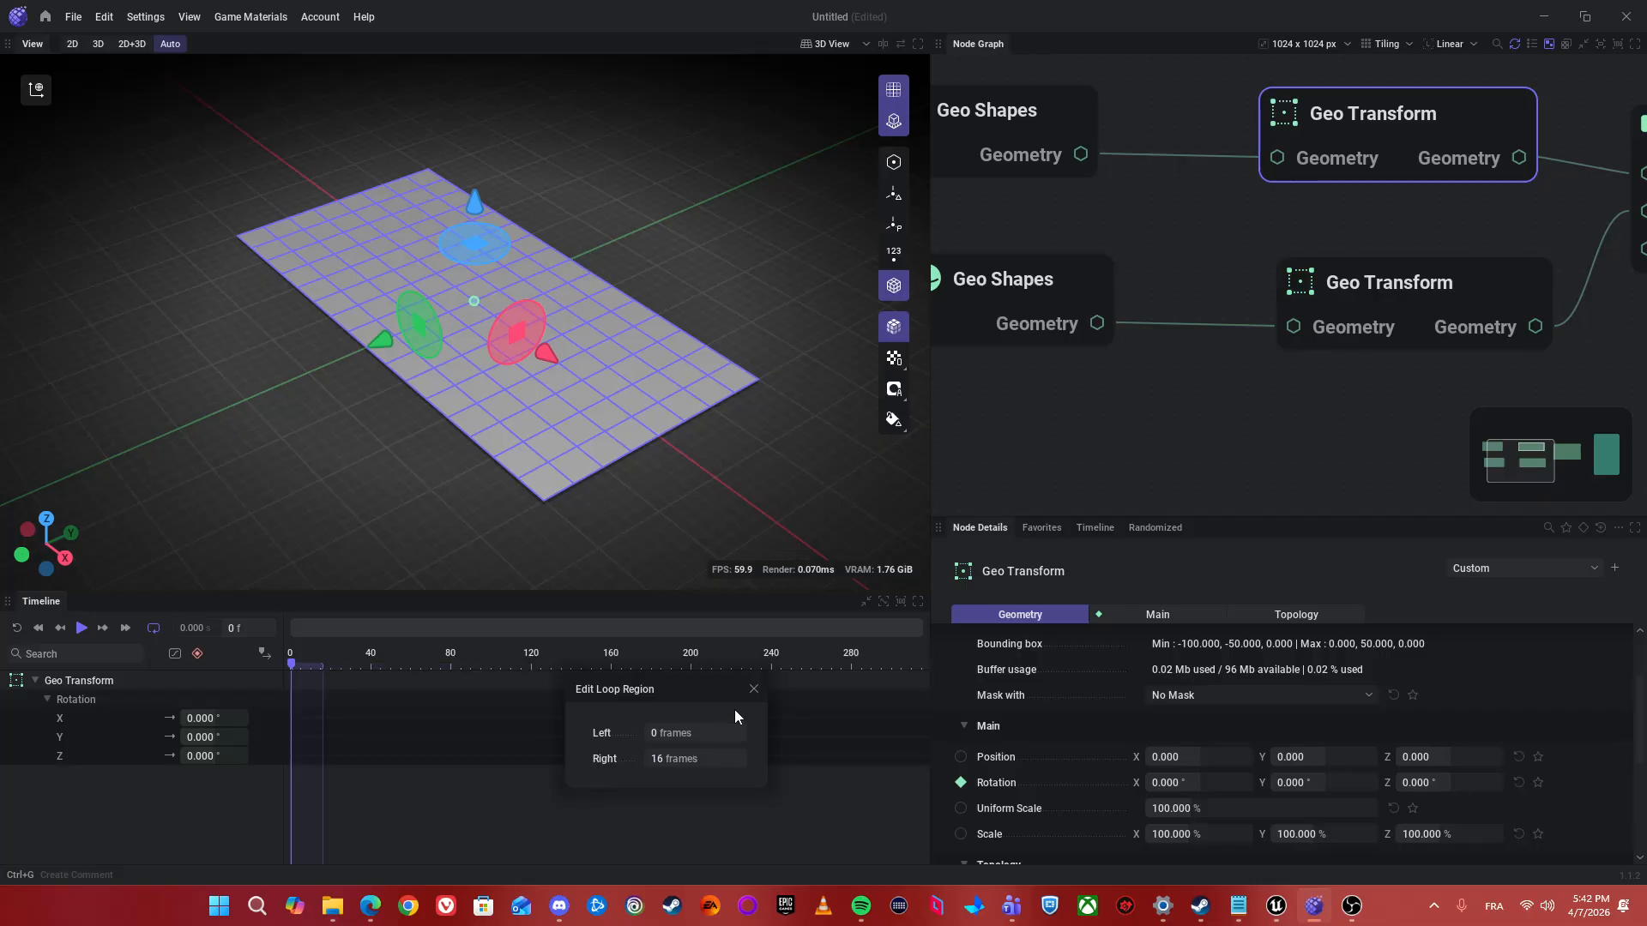
{"action": "key", "text": "Escape"}
- Create Y rotation keyframes for the upper Geo Transform at frames 0, 4, 8, 12 and 16
{"action": "scroll", "coordinate": [392, 759], "scroll_direction": "up", "scroll_amount": 3, "text": "ctrl"}
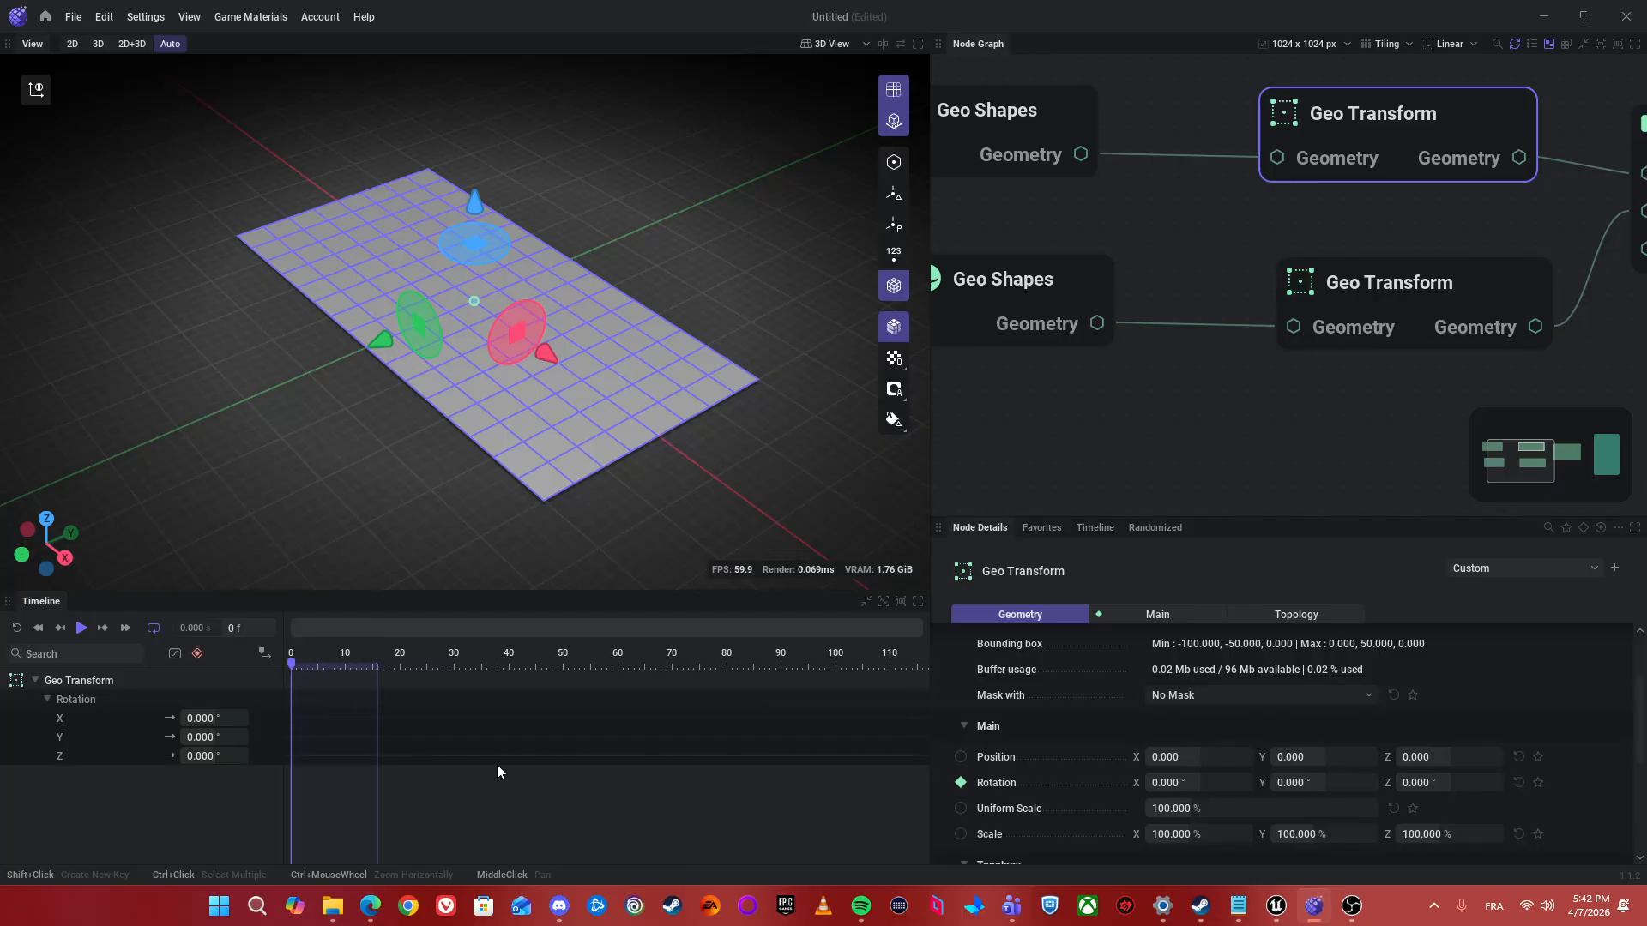
{"action": "scroll", "coordinate": [474, 745], "scroll_direction": "up", "scroll_amount": 4, "text": "ctrl"}
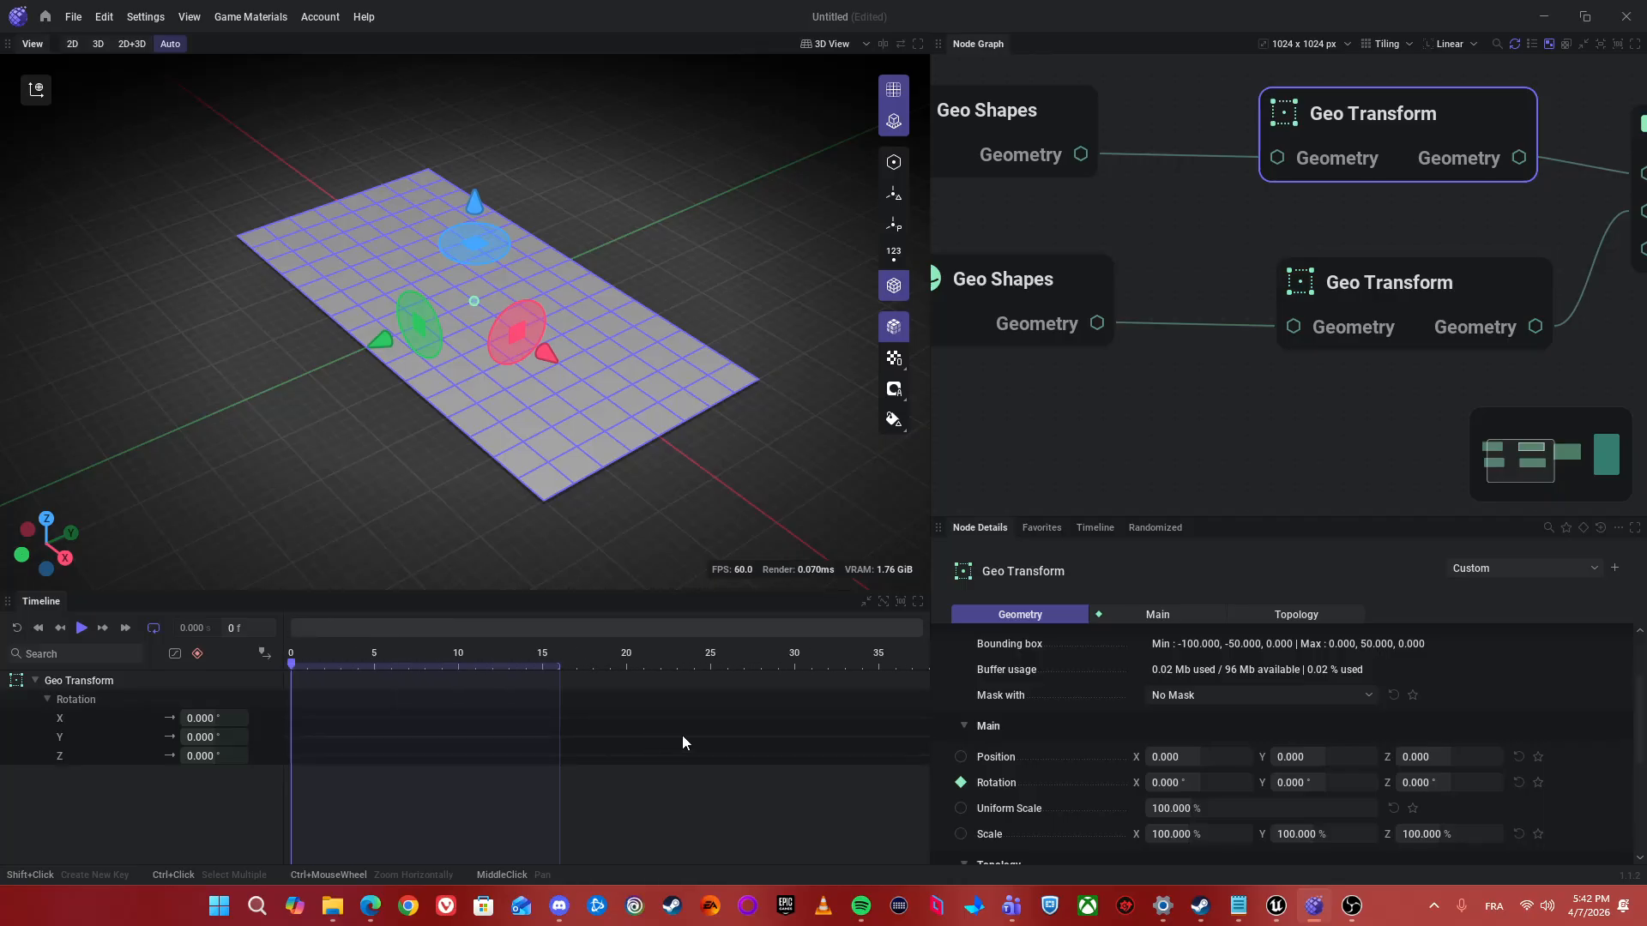
{"action": "scroll", "coordinate": [461, 770], "scroll_direction": "up", "scroll_amount": 4, "text": "ctrl"}
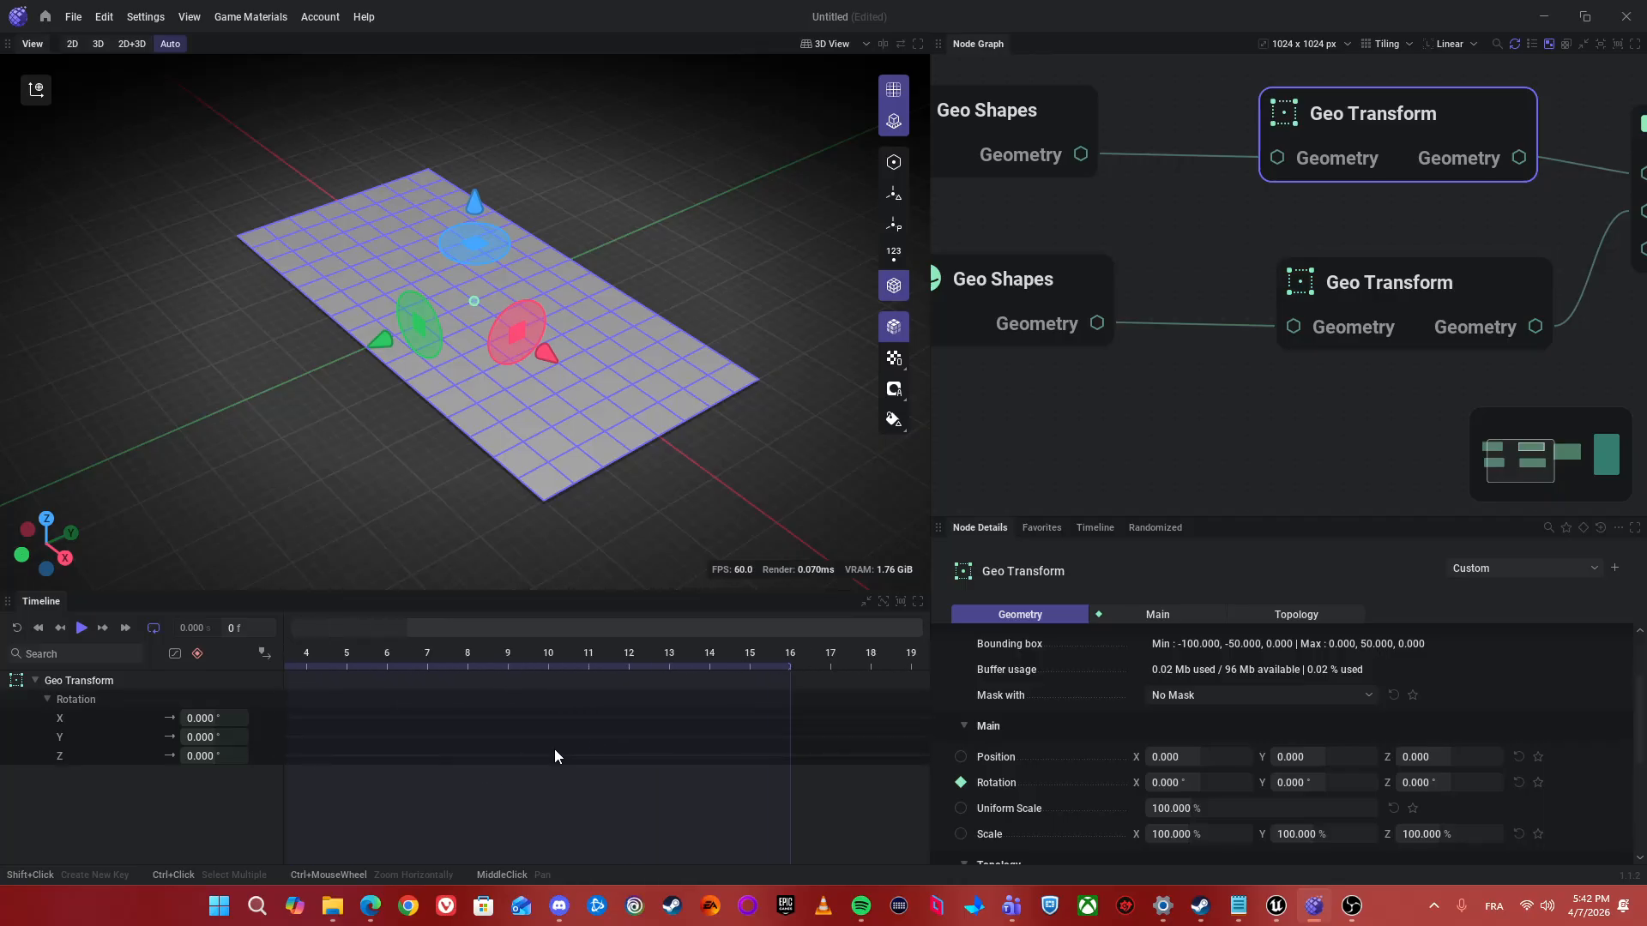
{"action": "scroll", "coordinate": [712, 736], "scroll_direction": "down", "scroll_amount": 2, "text": "ctrl"}
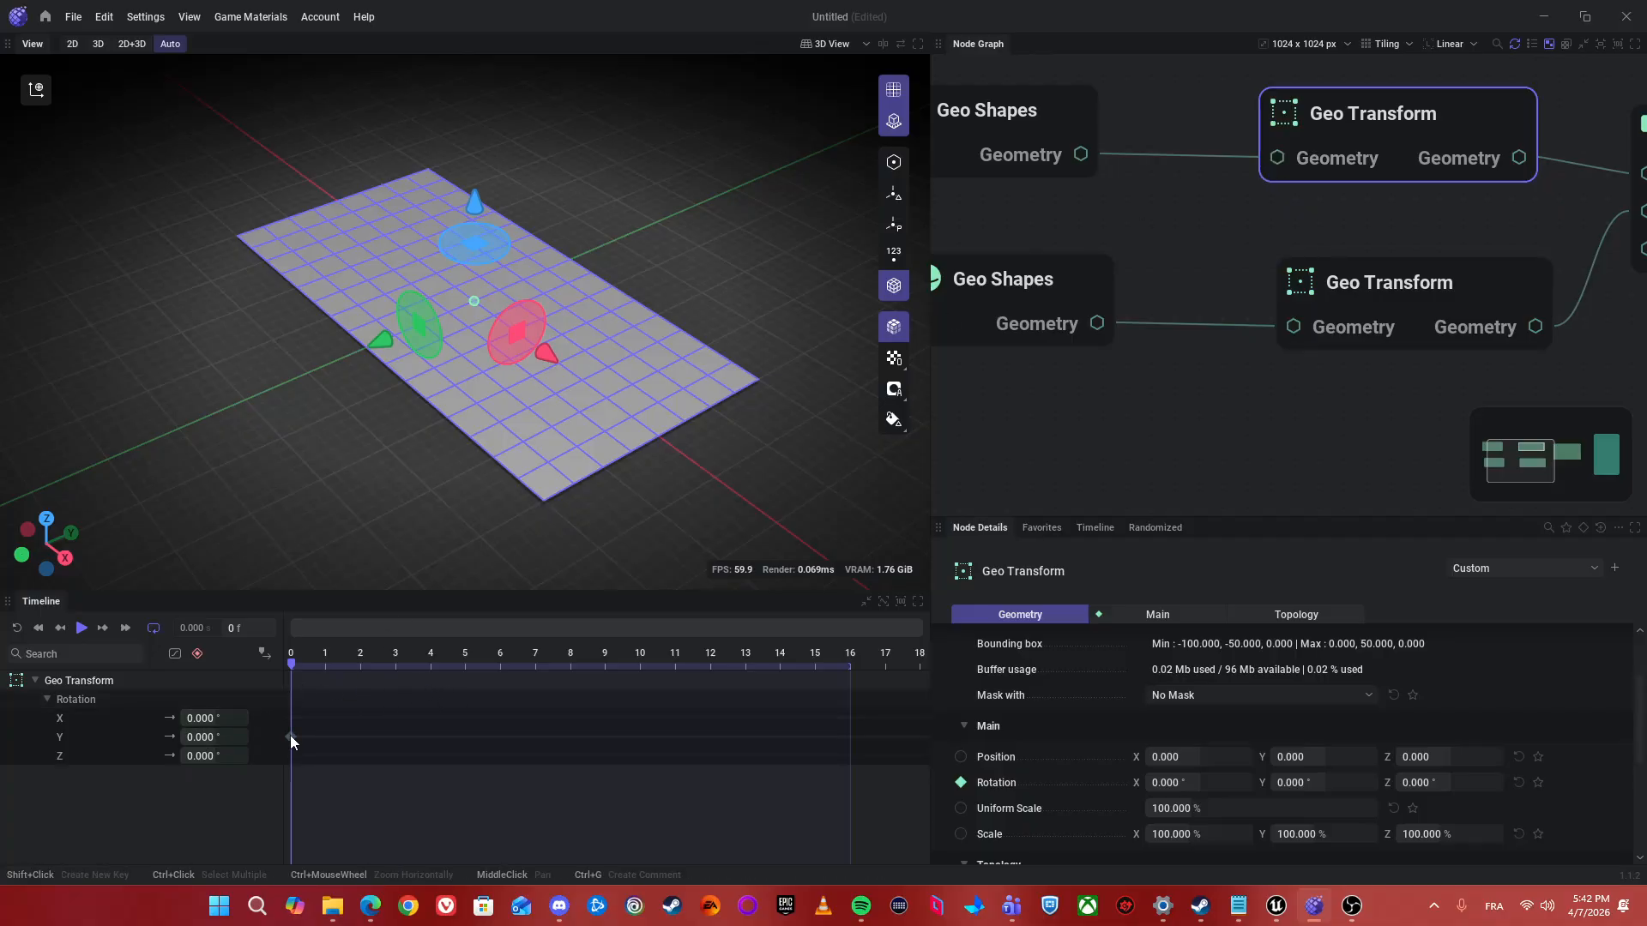
{"action": "left_click", "coordinate": [290, 737]}
{"action": "left_click", "coordinate": [425, 739], "text": "shift"}
{"action": "left_click", "coordinate": [566, 736], "text": "shift"}
{"action": "left_click", "coordinate": [708, 738], "text": "shift"}
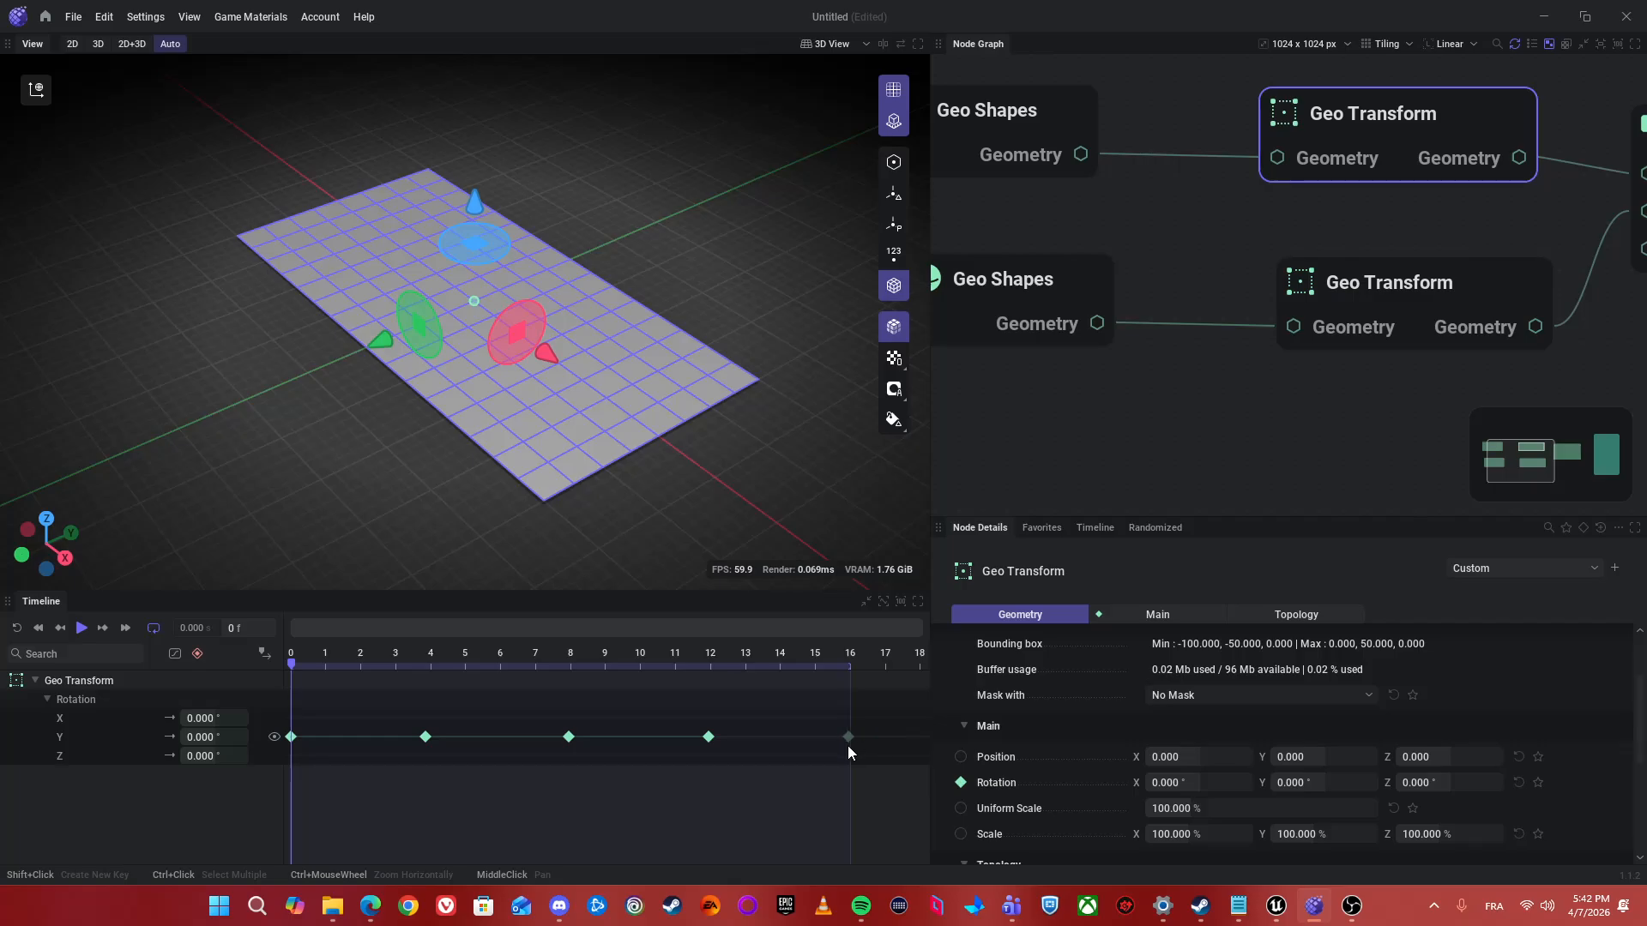
{"action": "left_click", "coordinate": [848, 738], "text": "shift"}
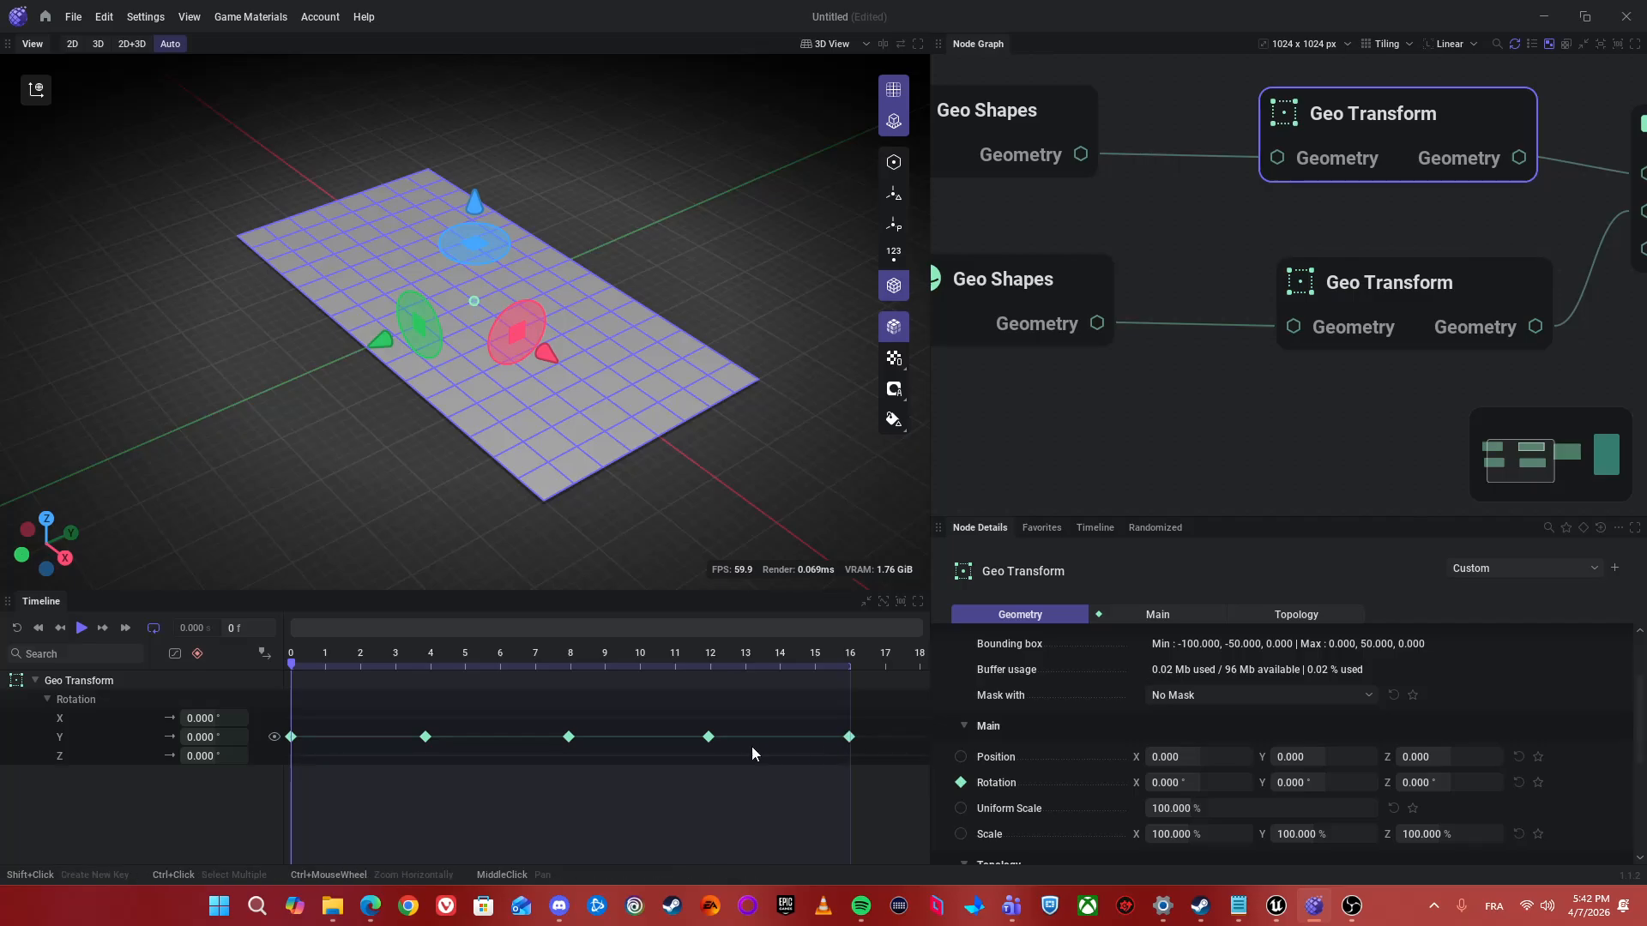
- Try 45° for the Y rotation keyframe at frame 0 and settle on 65°
{"action": "left_click", "coordinate": [292, 737]}
{"action": "left_click", "coordinate": [228, 738]}
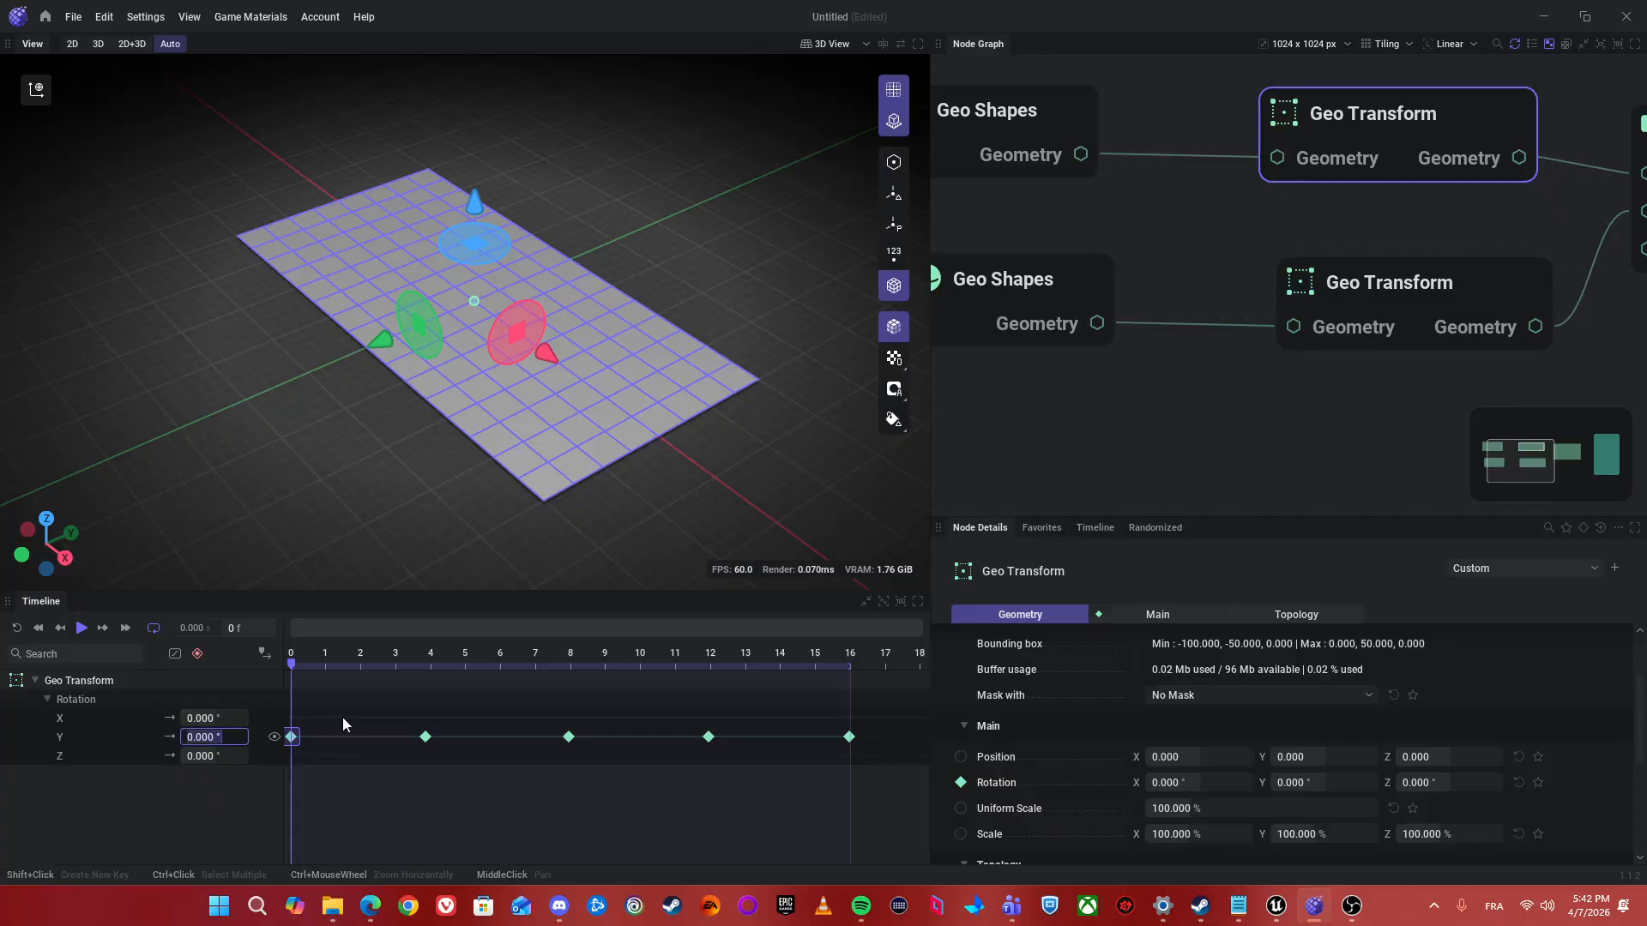
{"action": "type", "text": "45"}
{"action": "key", "text": "Return"}
{"action": "left_click_drag", "start_coordinate": [377, 481], "coordinate": [583, 390], "text": "alt"}
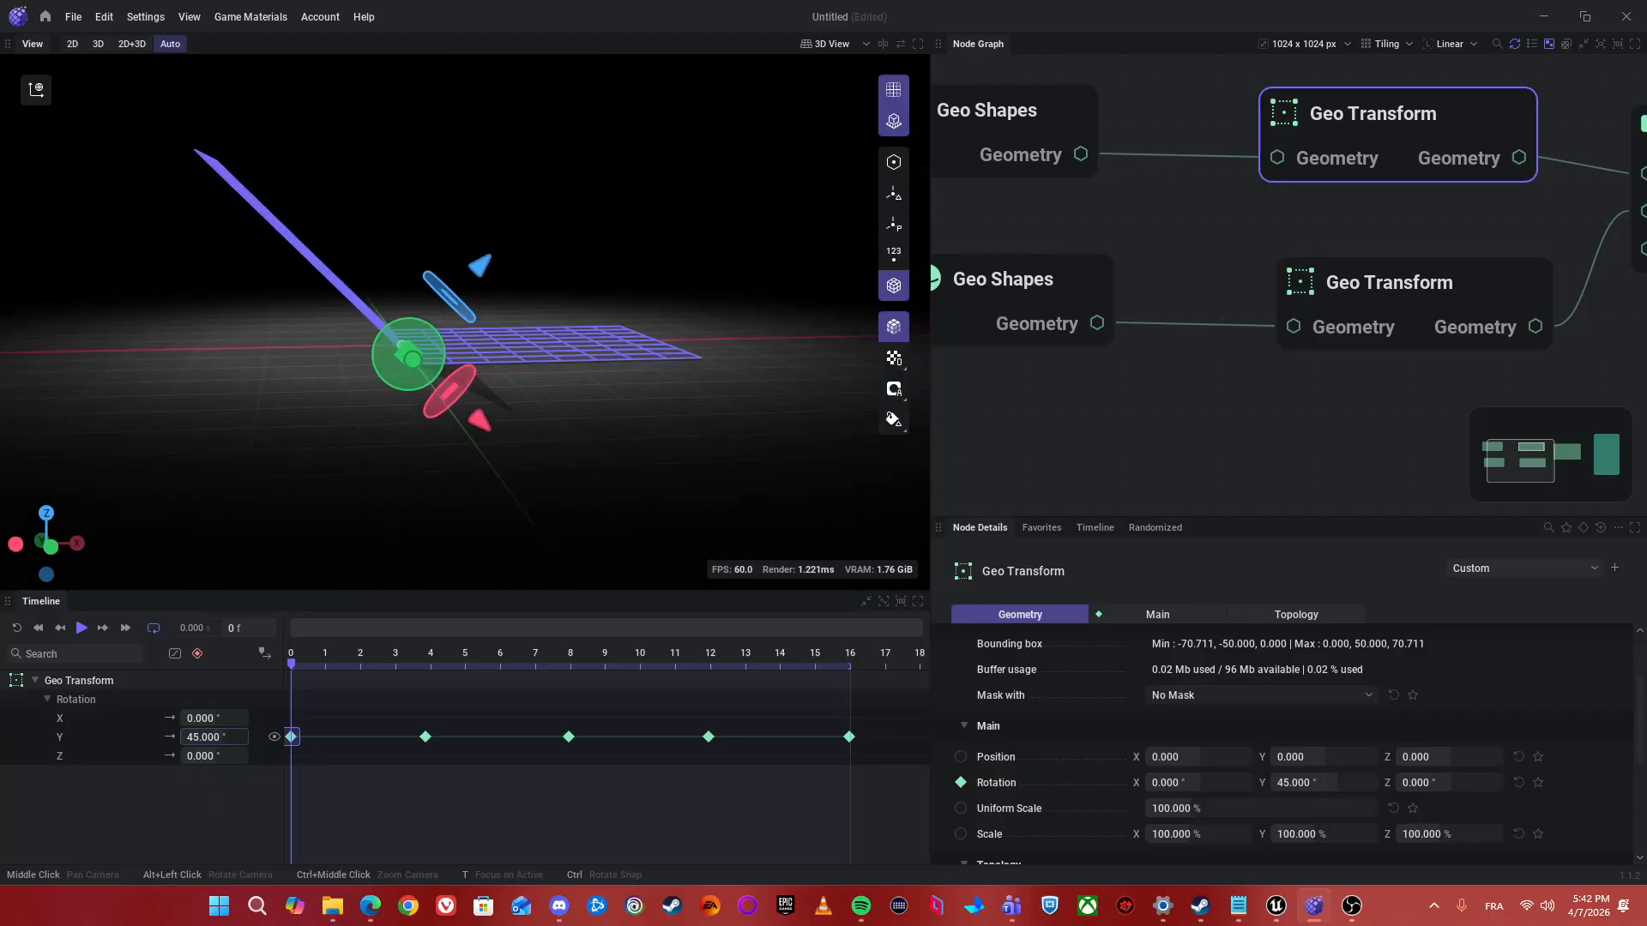
{"action": "left_click", "coordinate": [219, 736]}
{"action": "type", "text": "65"}
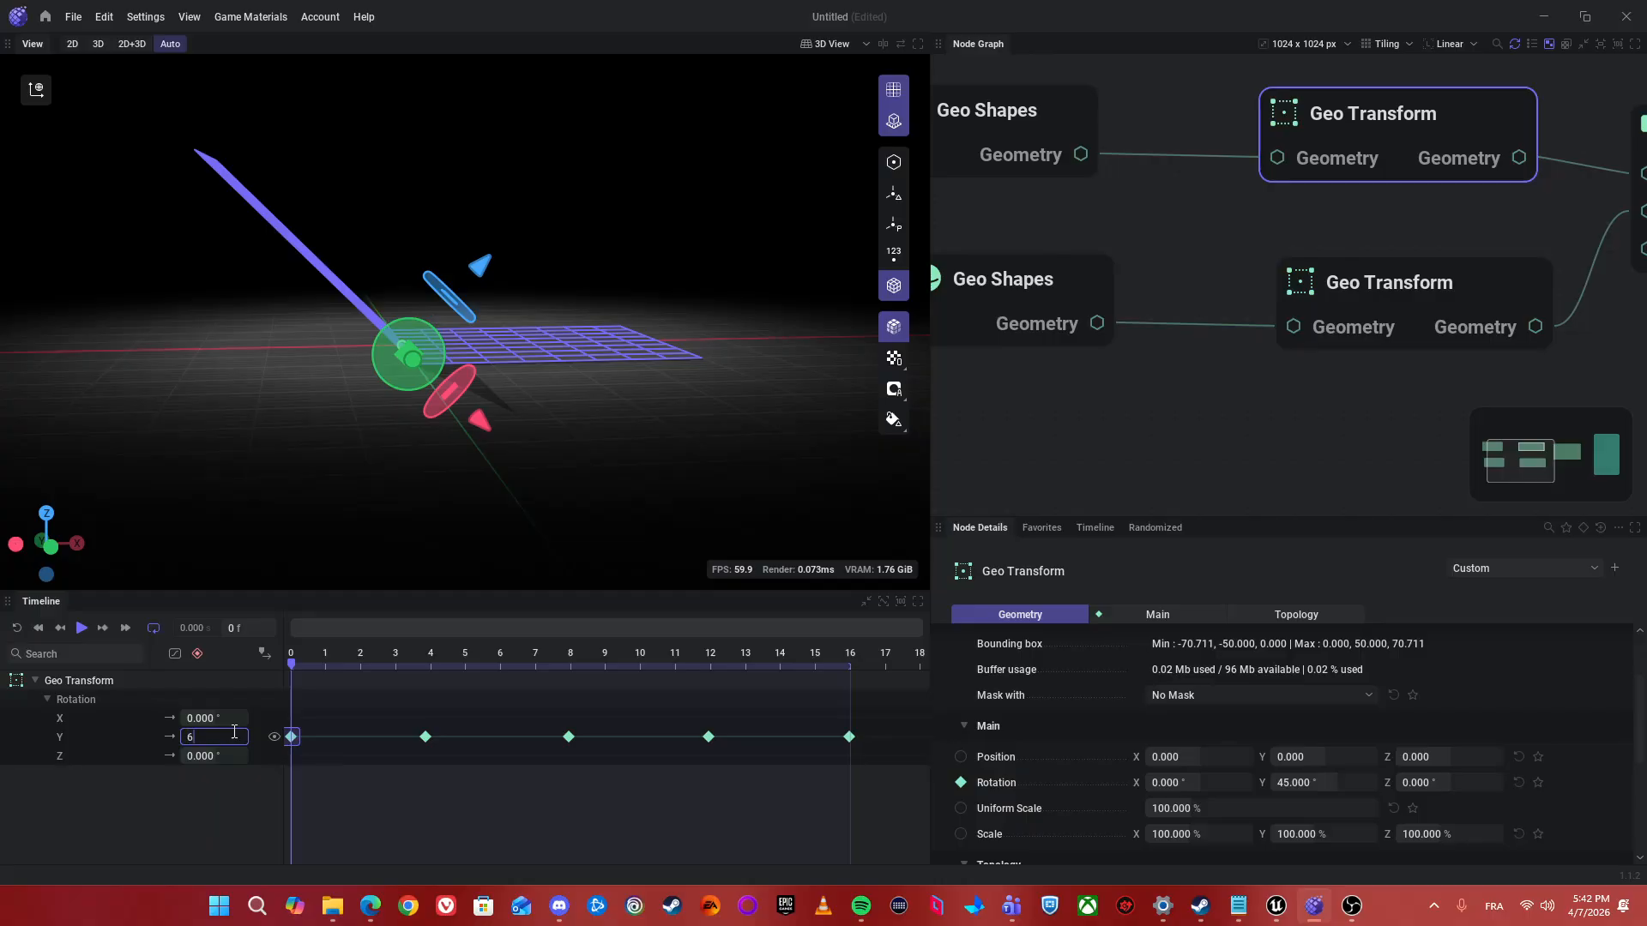
{"action": "key", "text": "Return"}
{"action": "left_click_drag", "start_coordinate": [402, 437], "coordinate": [283, 489], "text": "alt"}
{"action": "left_click_drag", "start_coordinate": [266, 369], "coordinate": [343, 392], "text": "alt"}
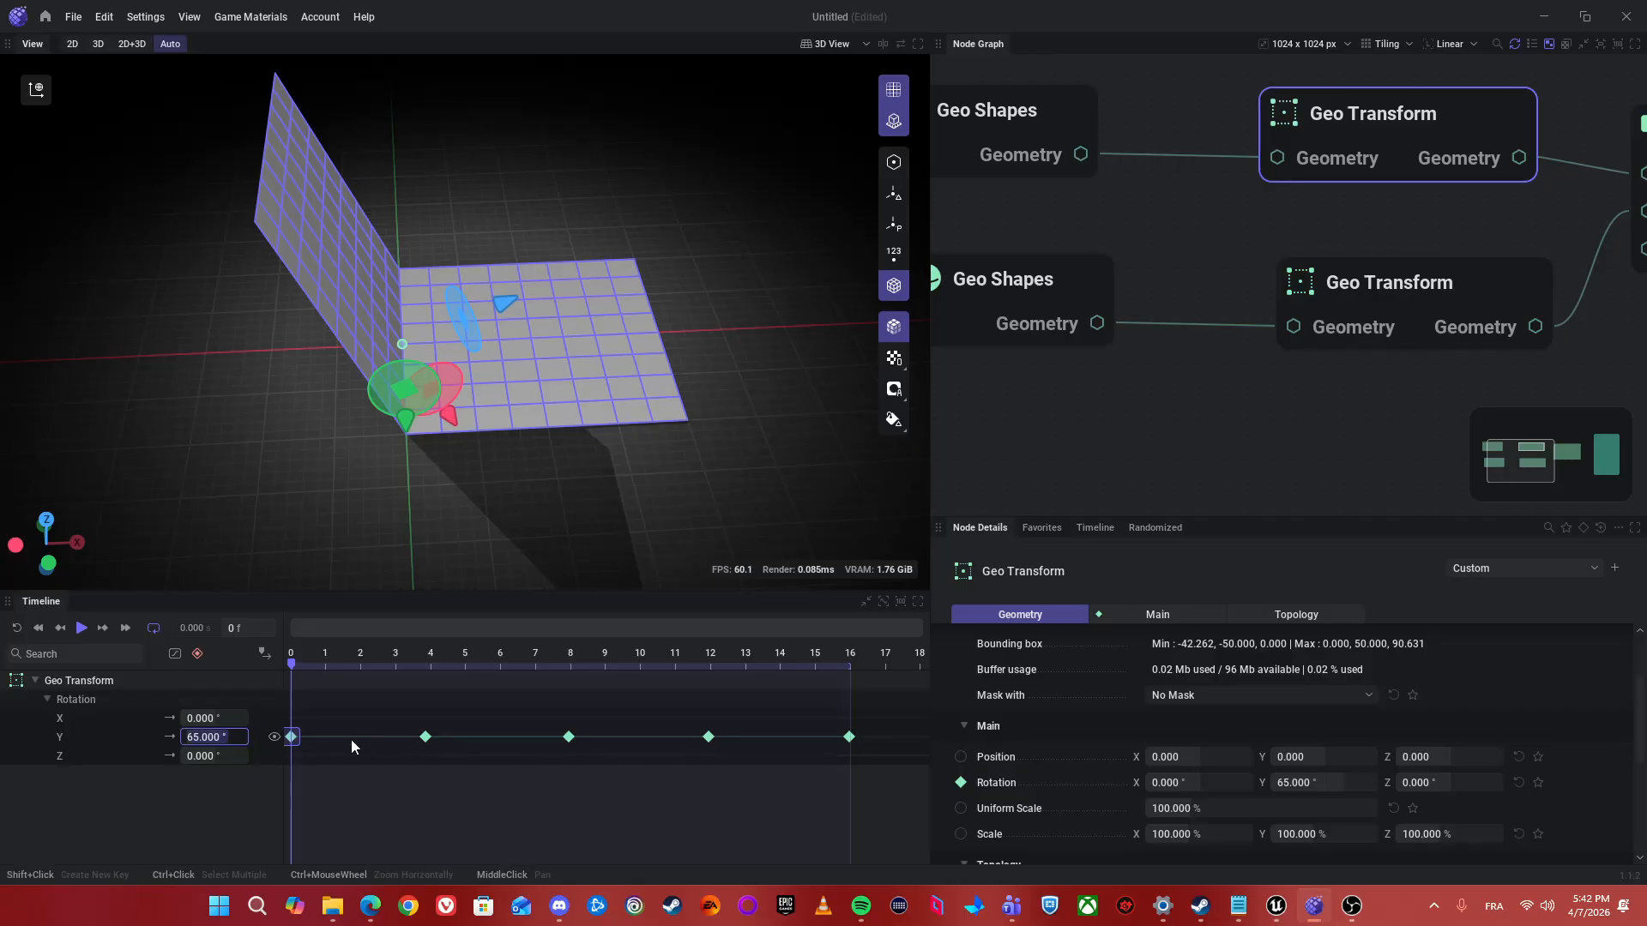
- Set the Y rotation keyframes at frames 8 and 16 to 65°
{"action": "left_click", "coordinate": [569, 737]}
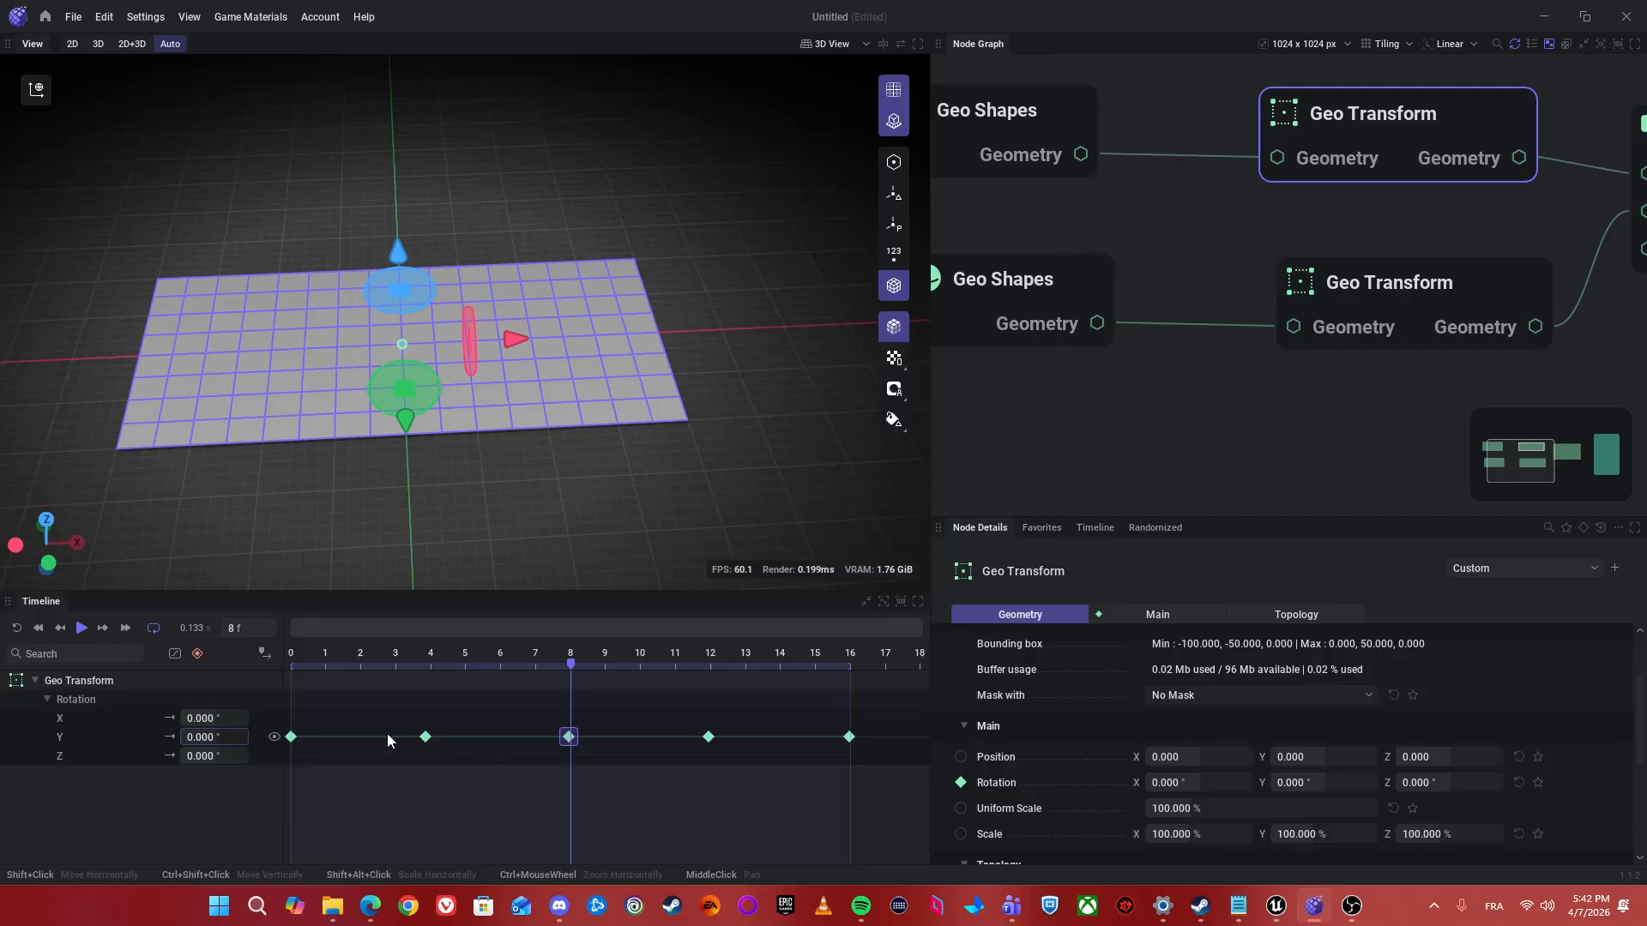
{"action": "key", "text": "Return"}
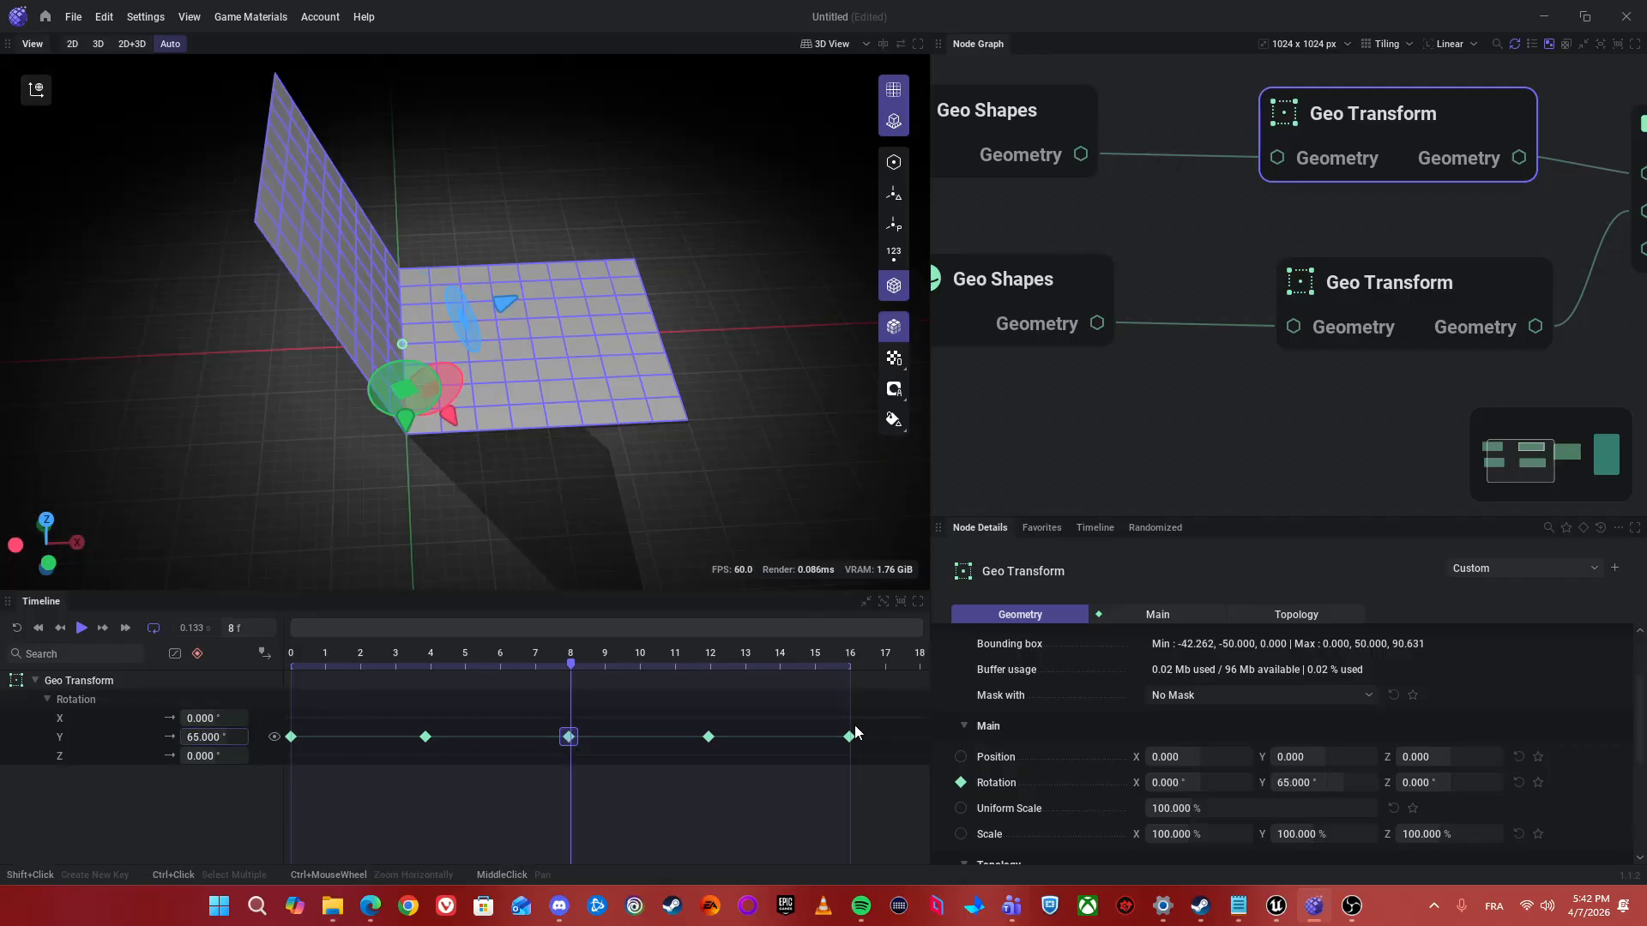
{"action": "left_click", "coordinate": [849, 737]}
{"action": "left_click", "coordinate": [221, 737]}
{"action": "type", "text": "65.000"}
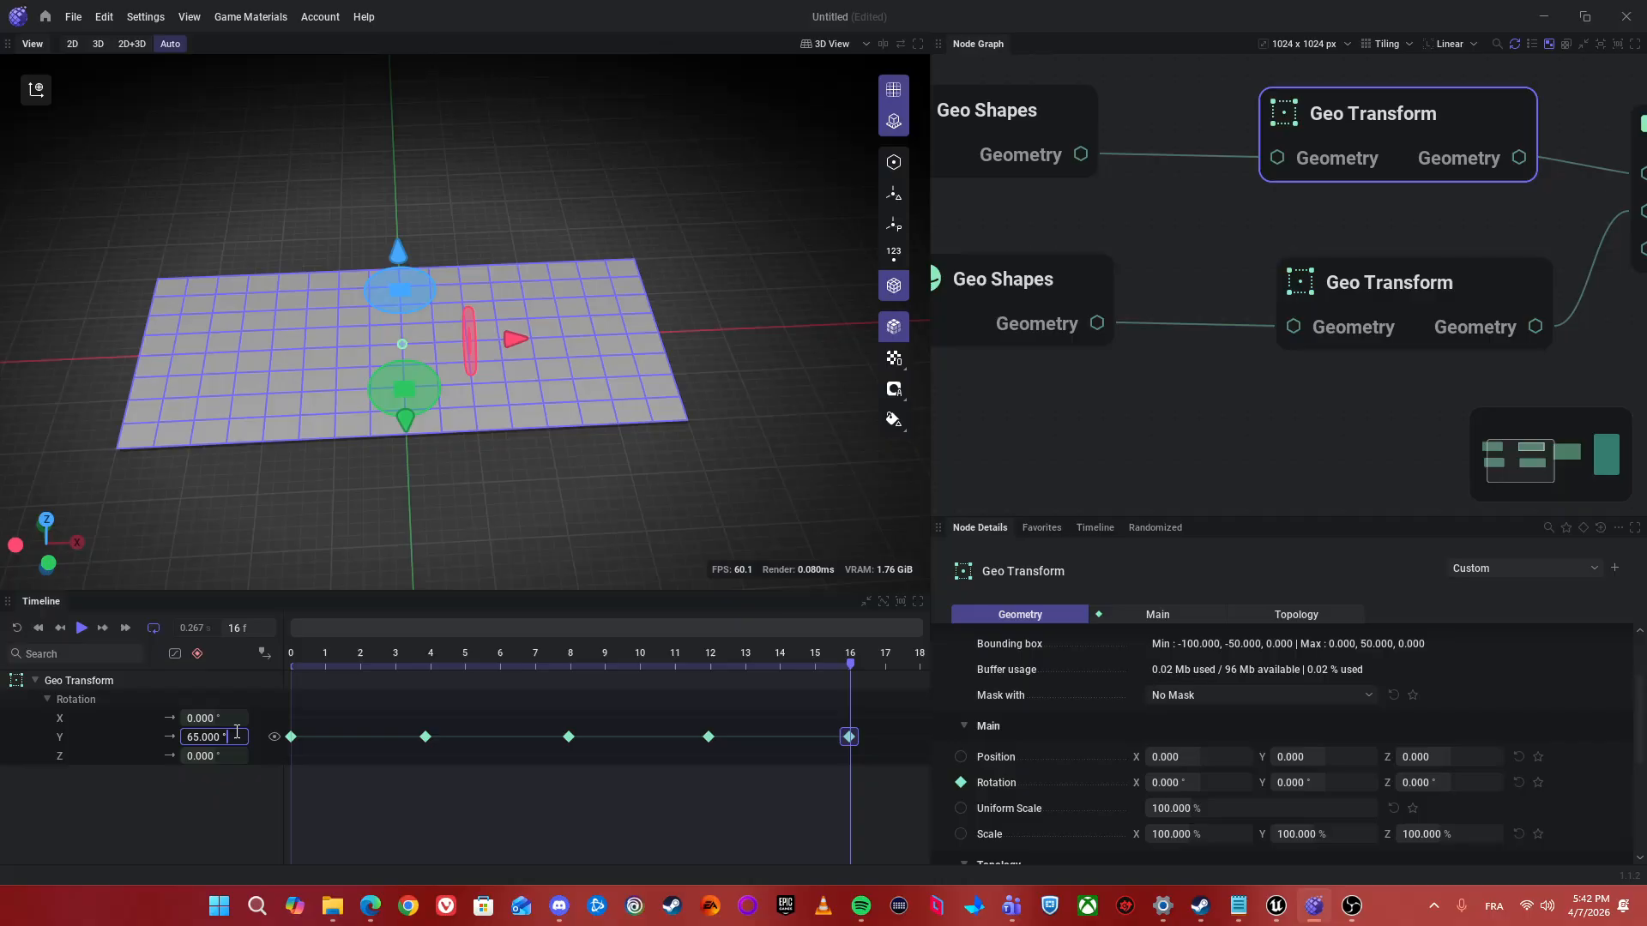
{"action": "key", "text": "Return"}
- Set the Y rotation keyframes at frames 4 and 12 to -65°
{"action": "left_click", "coordinate": [425, 737]}
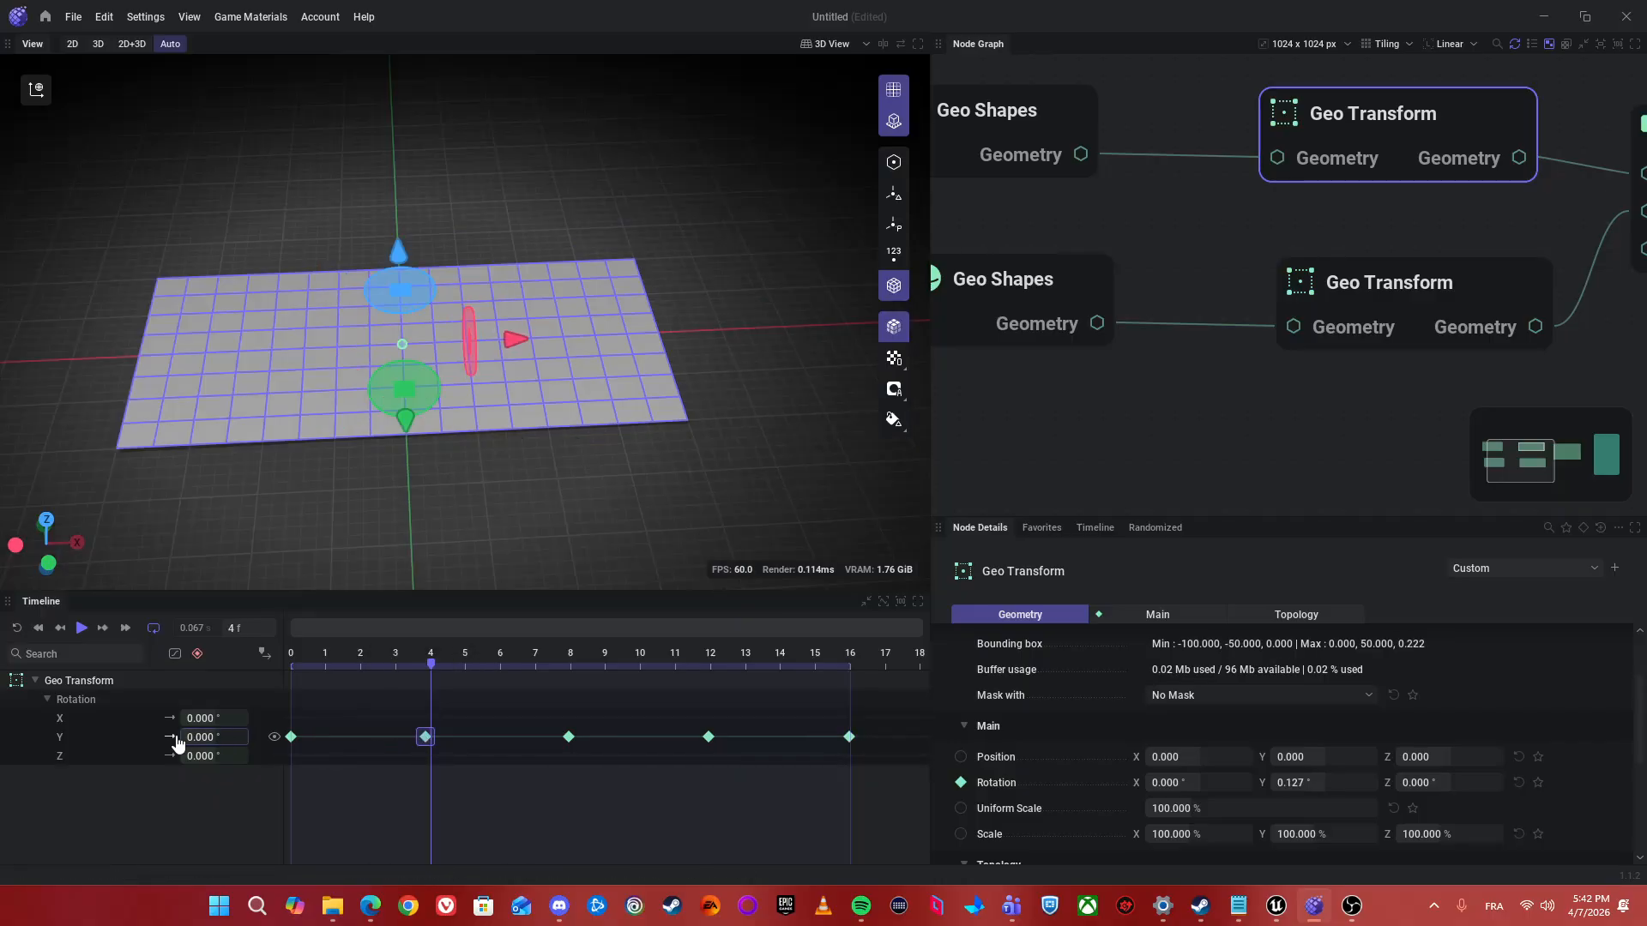
{"action": "type", "text": "-65"}
{"action": "key", "text": "Return"}
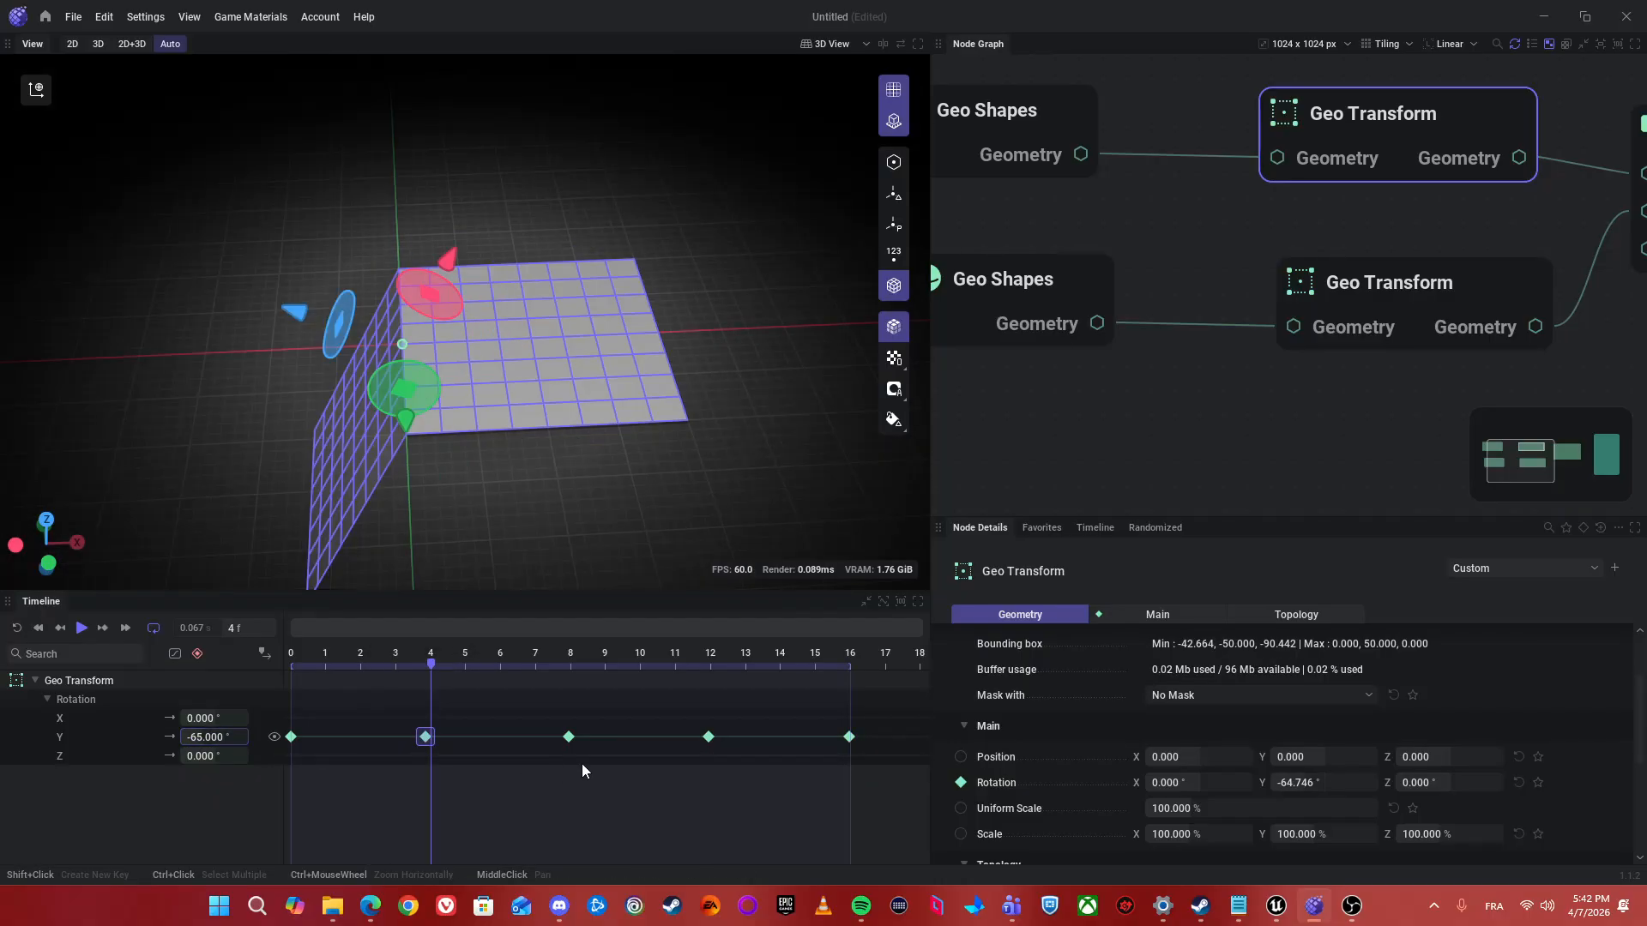
{"action": "left_click", "coordinate": [709, 737]}
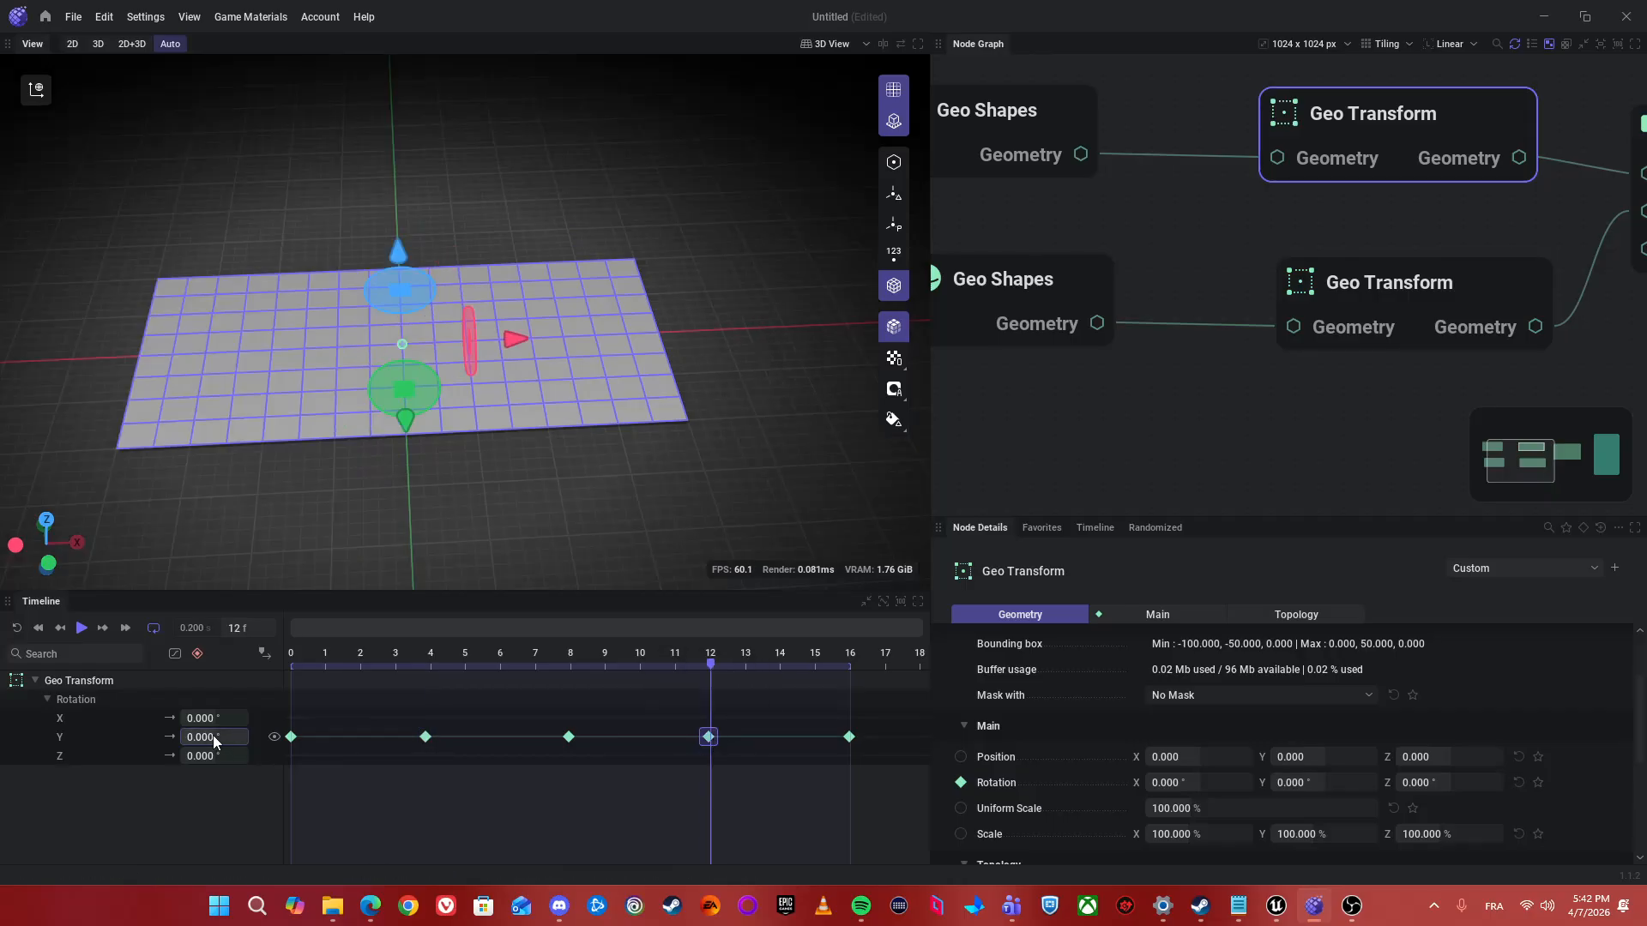
{"action": "type", "text": "-65"}
{"action": "key", "text": "Return"}
- Play the first wing's flapping animation, stop it and return the playhead to frame 0
{"action": "key", "text": "space"}
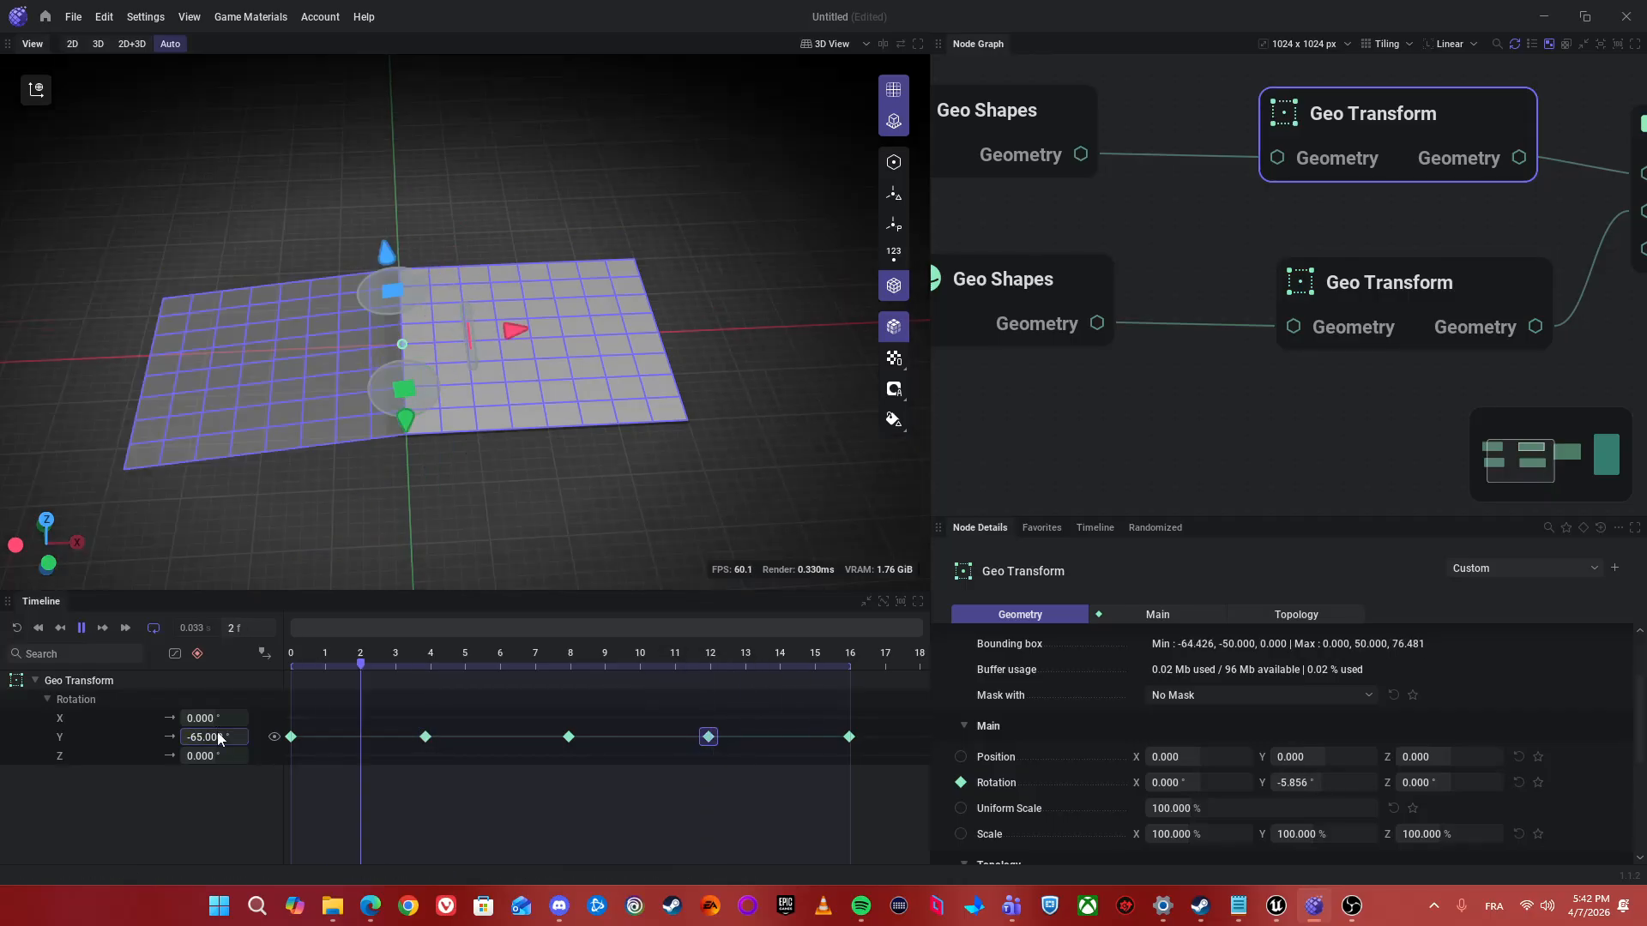
{"action": "key", "text": "space"}
{"action": "left_click_drag", "start_coordinate": [643, 666], "coordinate": [277, 681]}
{"action": "scroll", "coordinate": [515, 485], "scroll_direction": "down", "scroll_amount": 2}
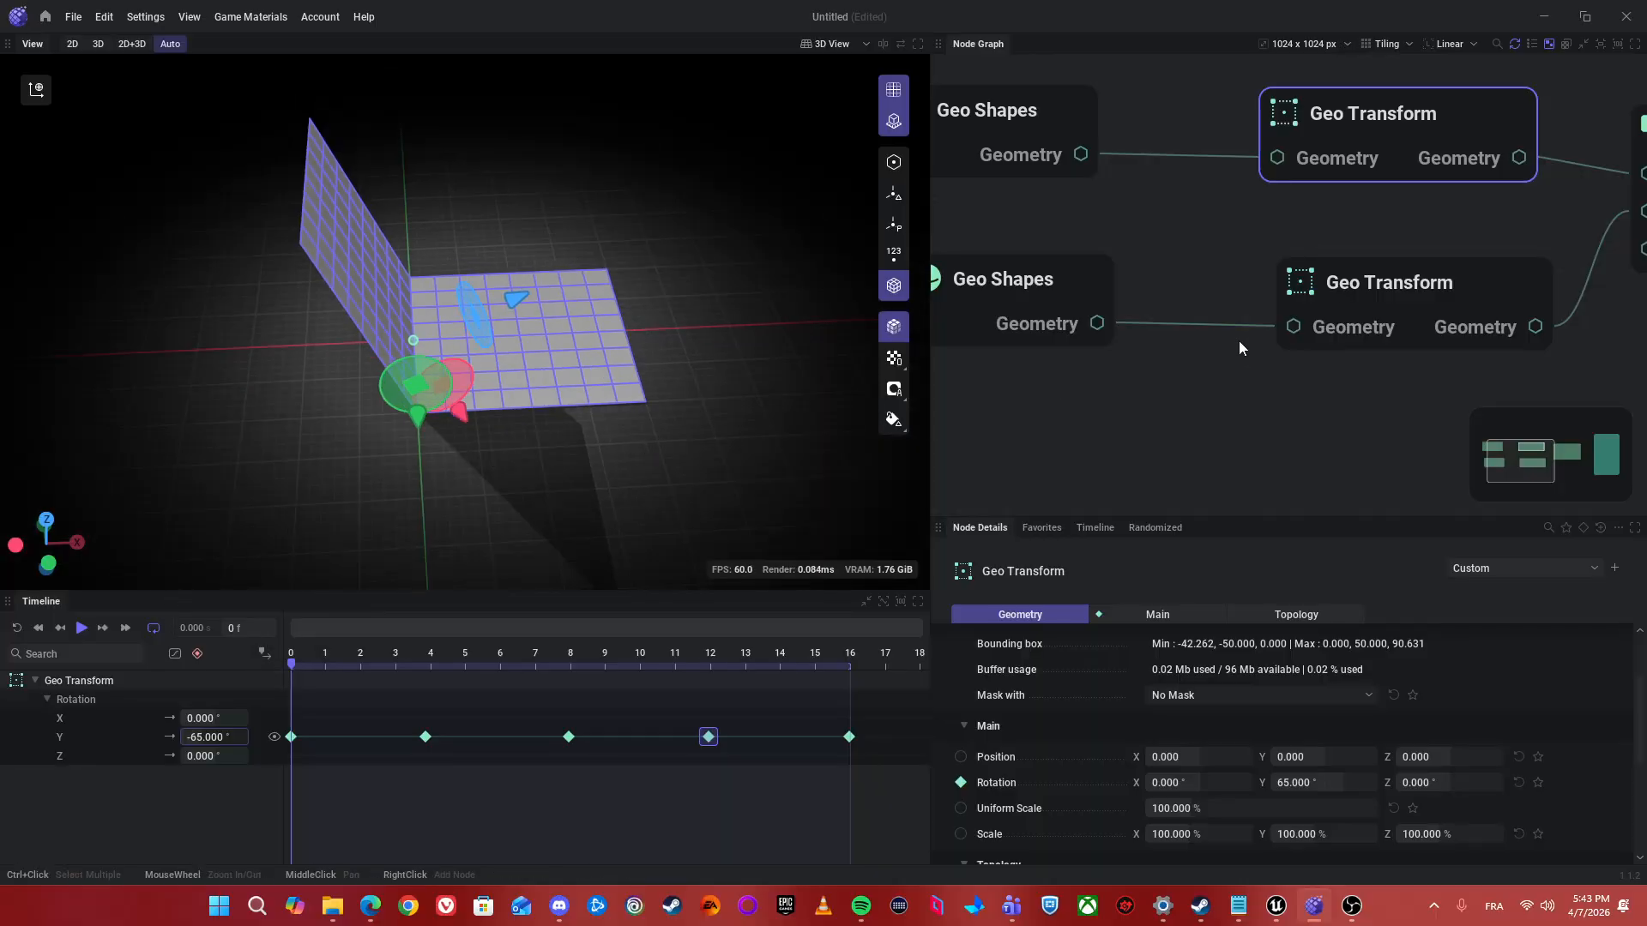
- Turn on animation for the Rotation of the lower Geo Transform and tilt its wing to -27.6° on Y at frame 0
{"action": "middle_click_drag", "start_coordinate": [1290, 371], "coordinate": [1371, 273]}
{"action": "left_click", "coordinate": [1489, 179]}
{"action": "middle_click_drag", "start_coordinate": [1413, 364], "coordinate": [1286, 360]}
{"action": "scroll", "coordinate": [1288, 689], "scroll_direction": "down", "scroll_amount": 3}
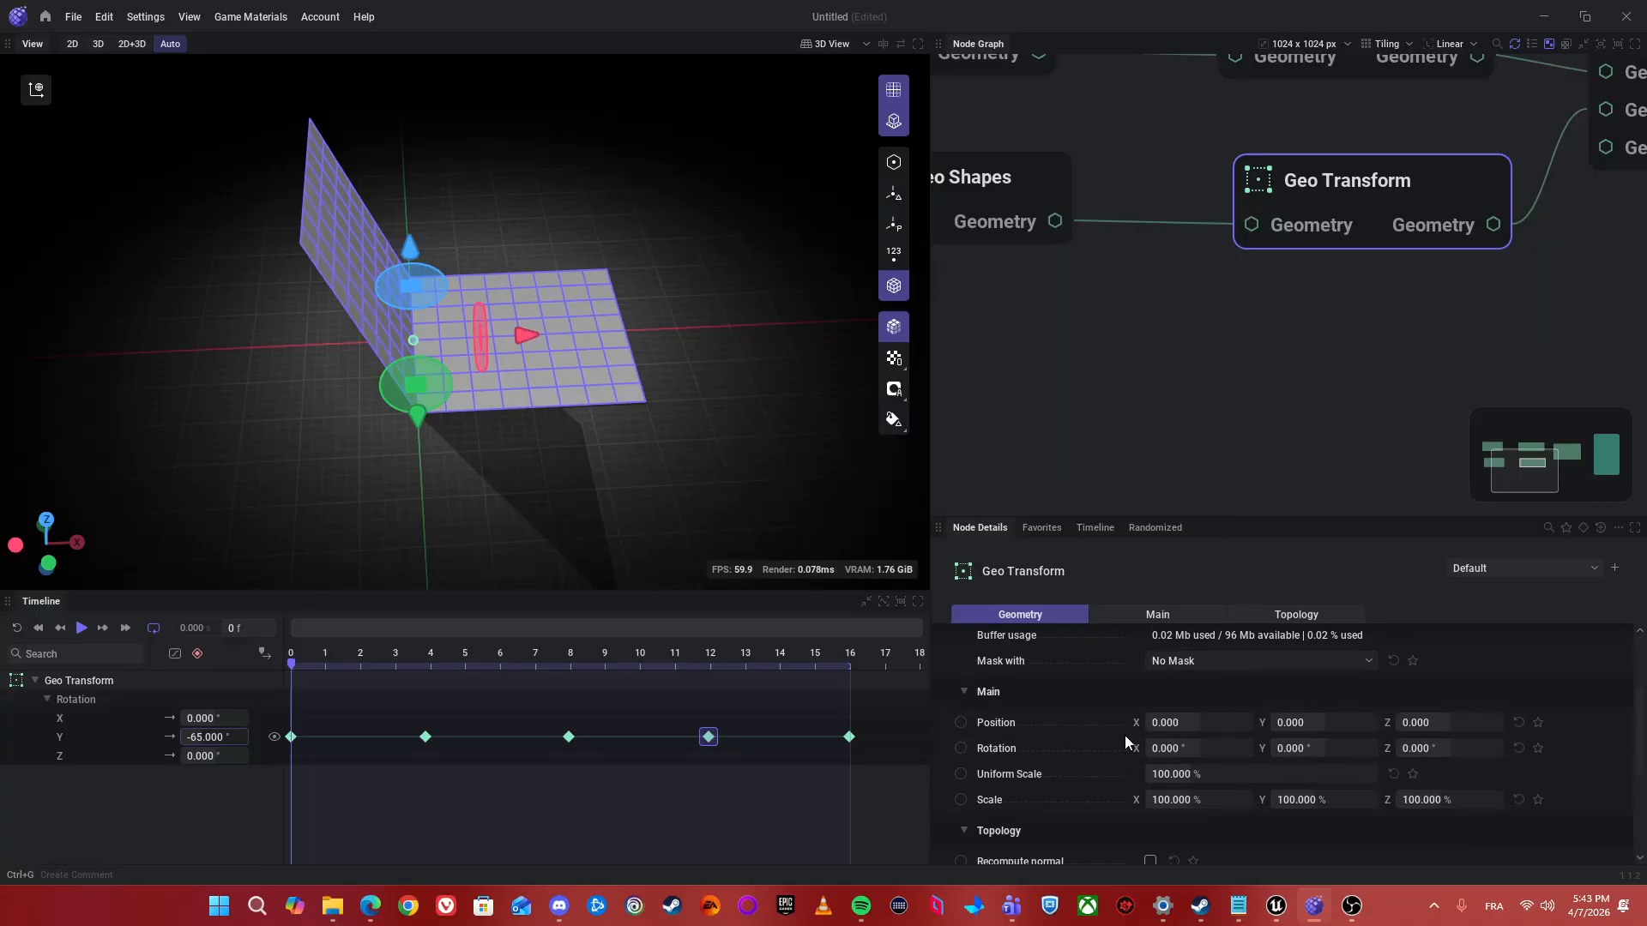
{"action": "left_click", "coordinate": [960, 749]}
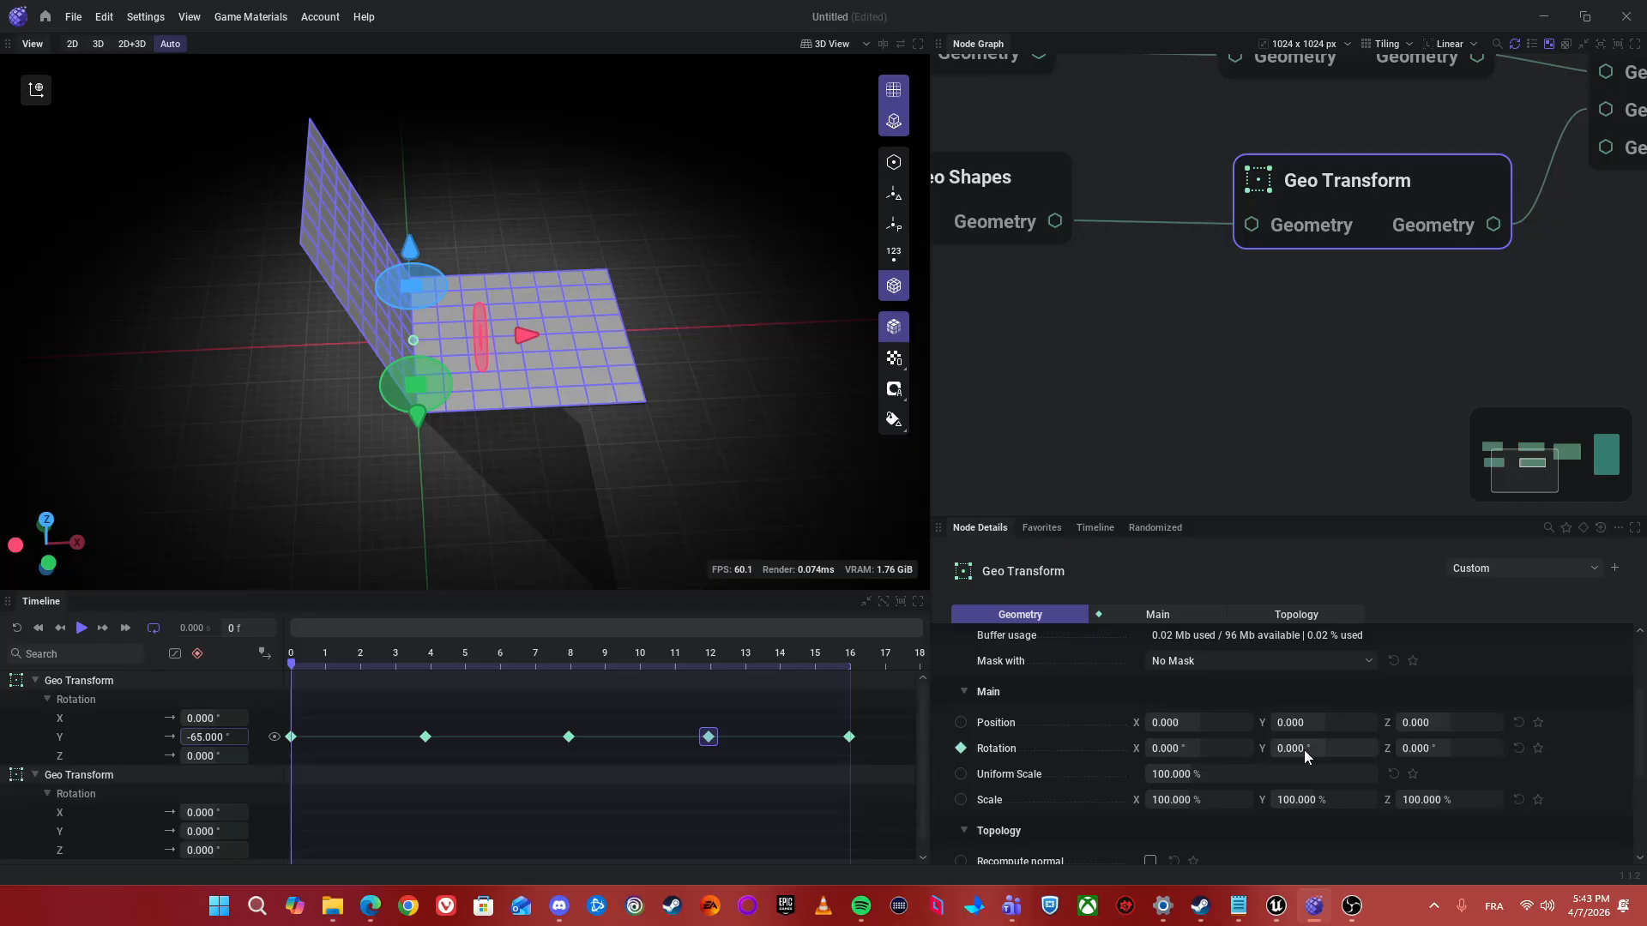
{"action": "middle_click_drag", "start_coordinate": [1243, 429], "coordinate": [1199, 461]}
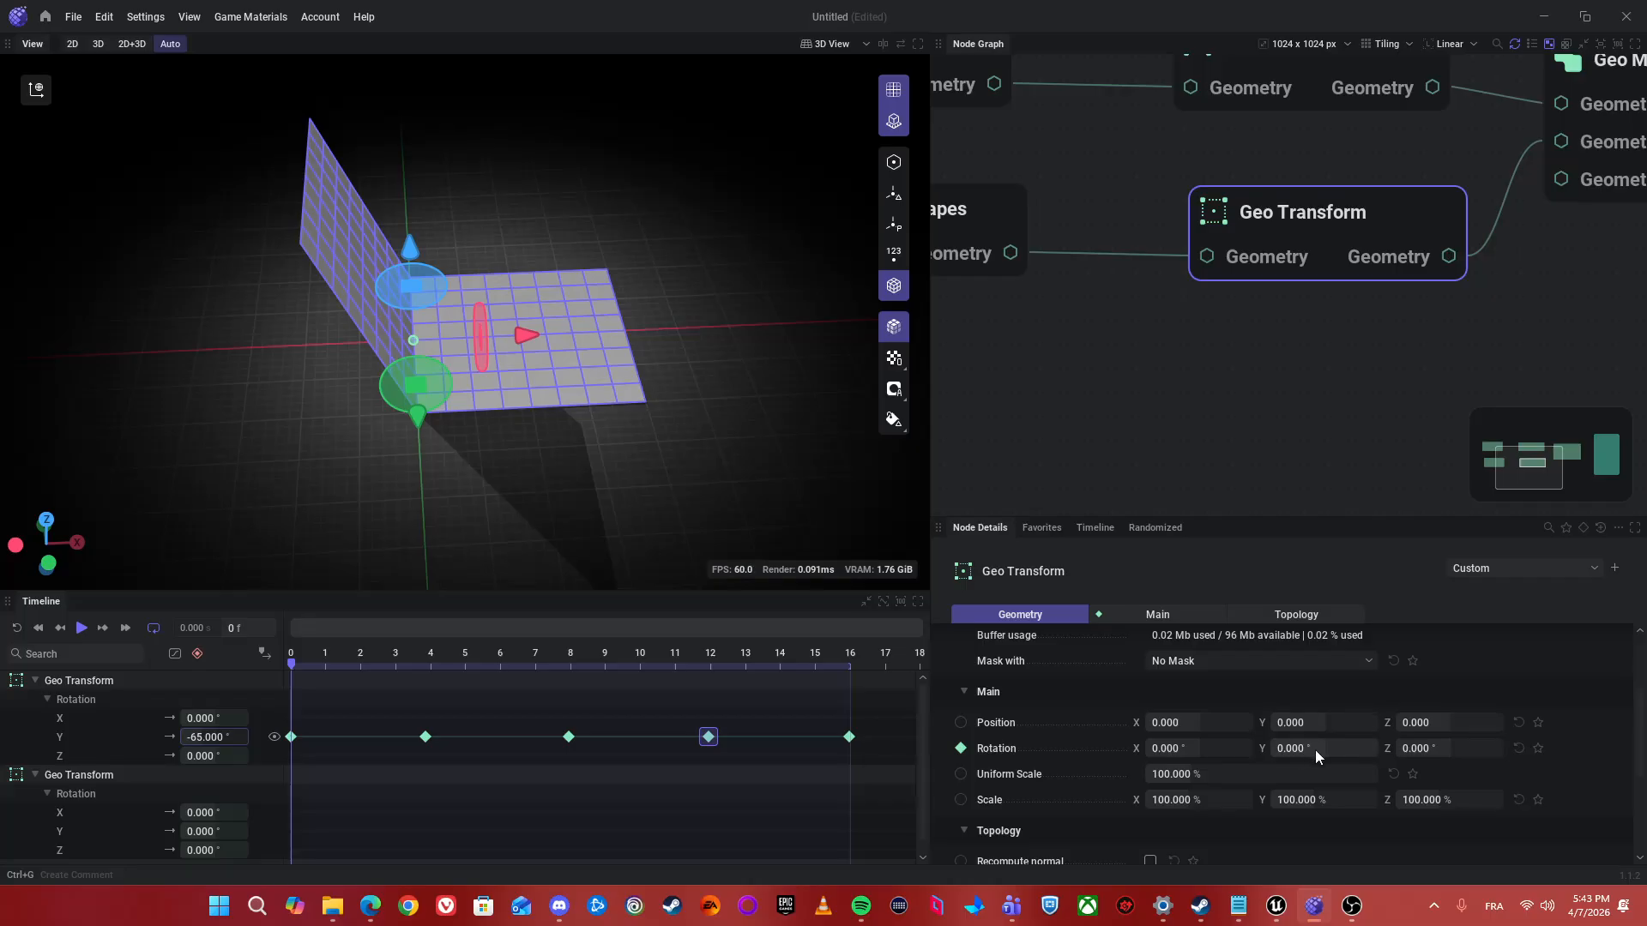
{"action": "left_click_drag", "start_coordinate": [1312, 749], "coordinate": [1237, 750]}
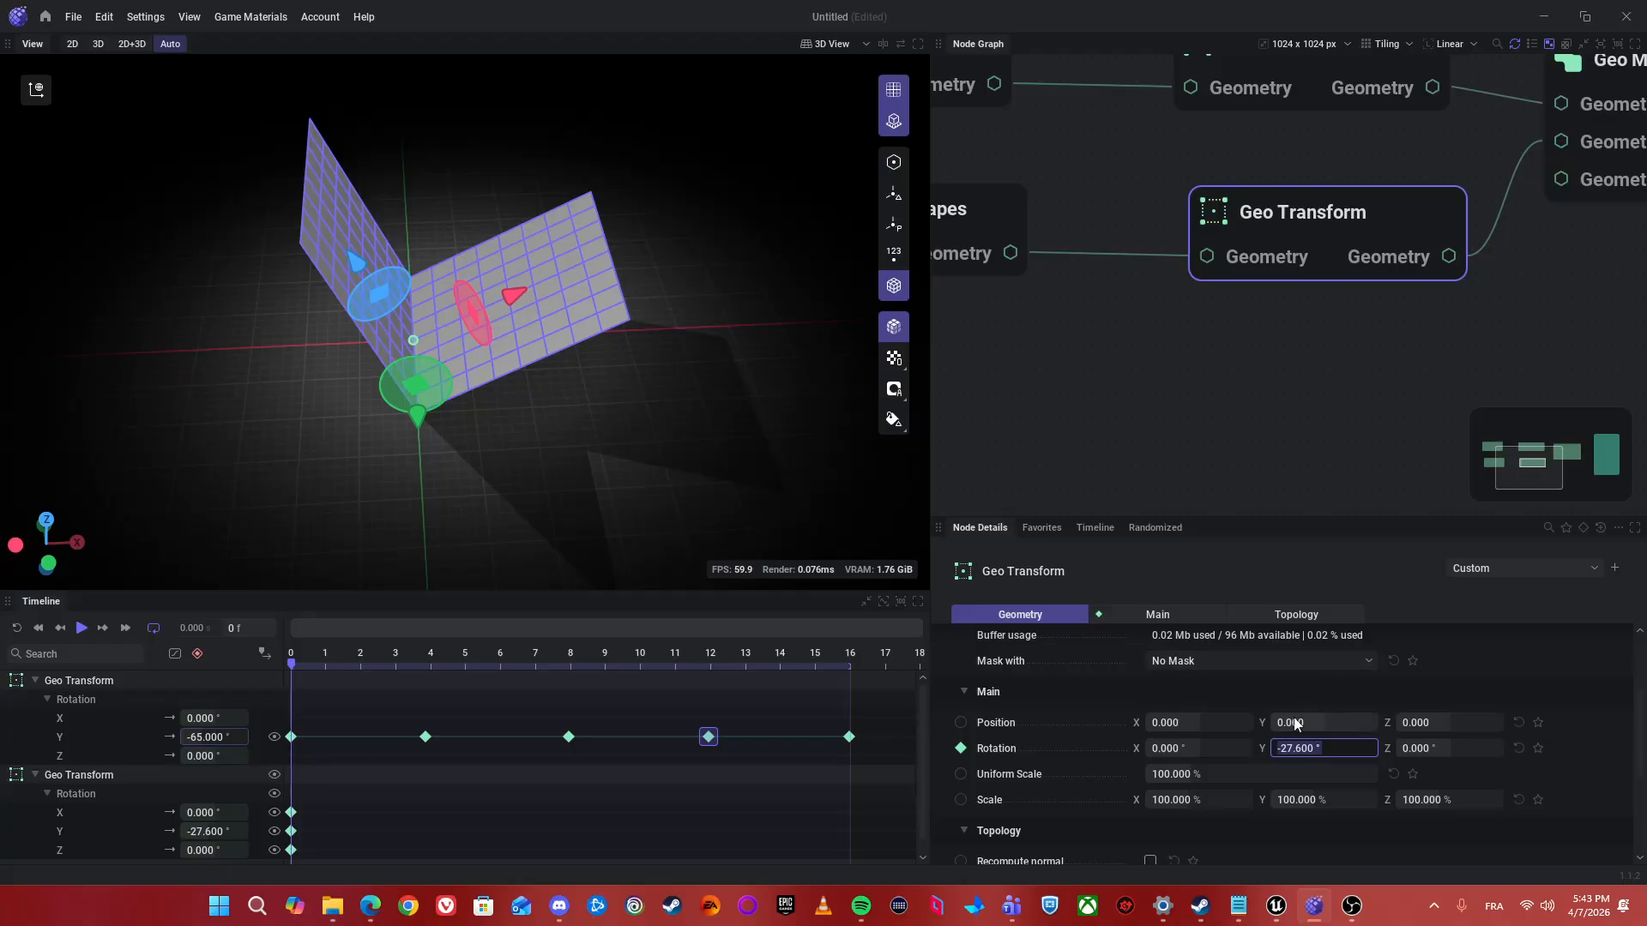
- Set the lower Geo Transform's Y rotation keyframe at frame 0 to -65°
{"action": "type", "text": "0"}
{"action": "key", "text": "Return"}
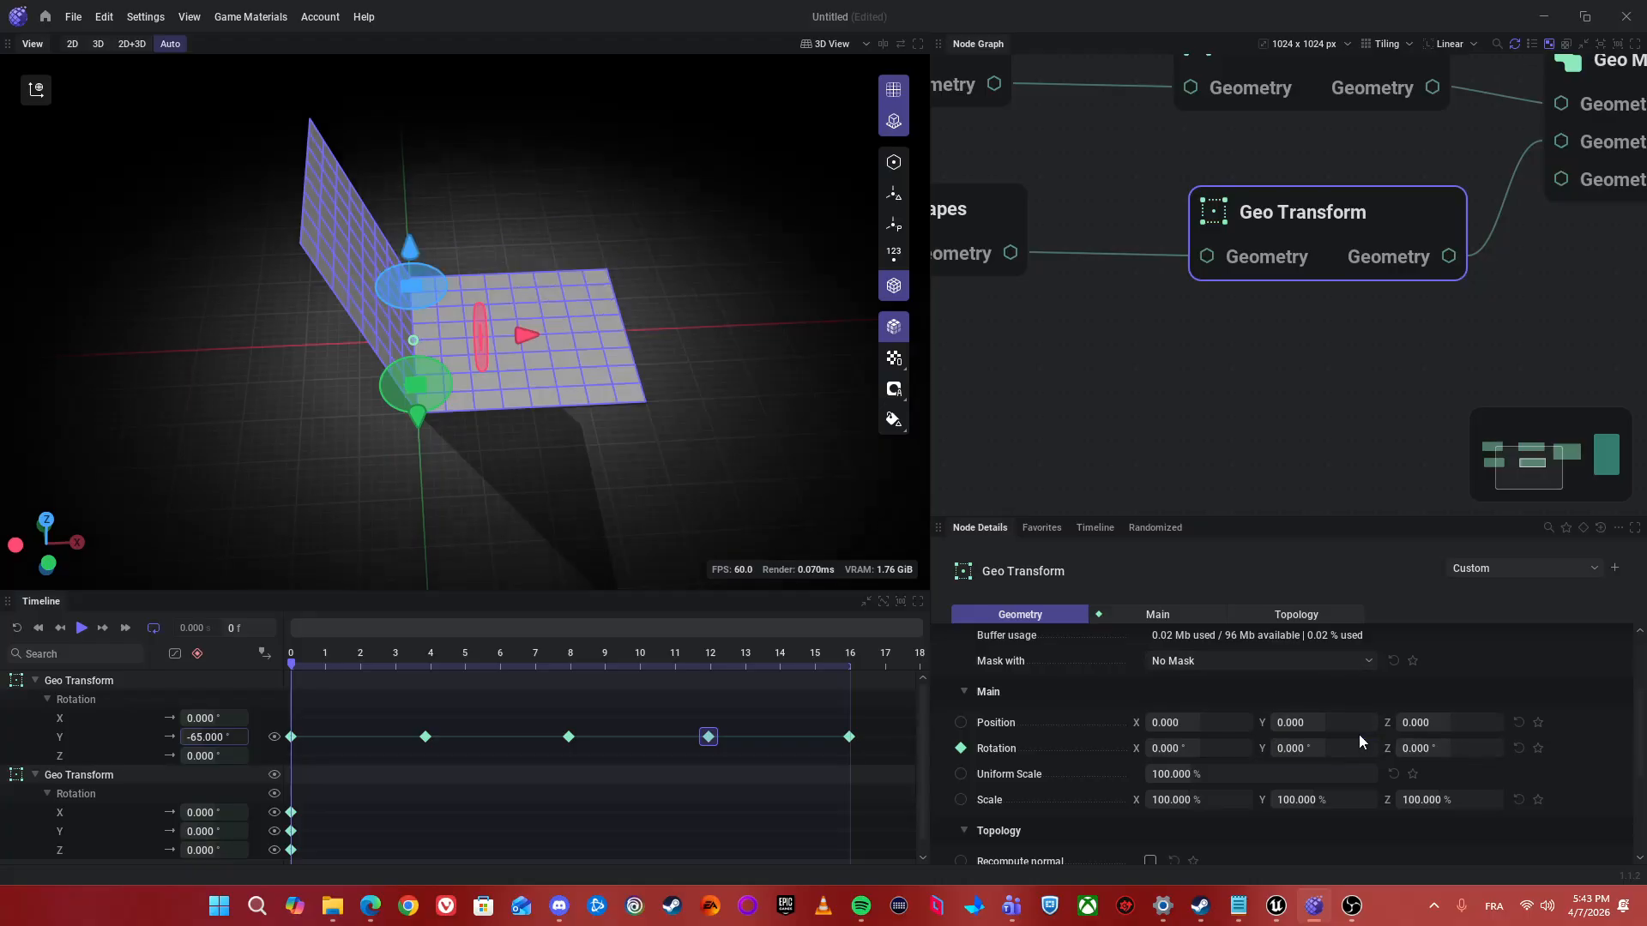
{"action": "left_click", "coordinate": [292, 832]}
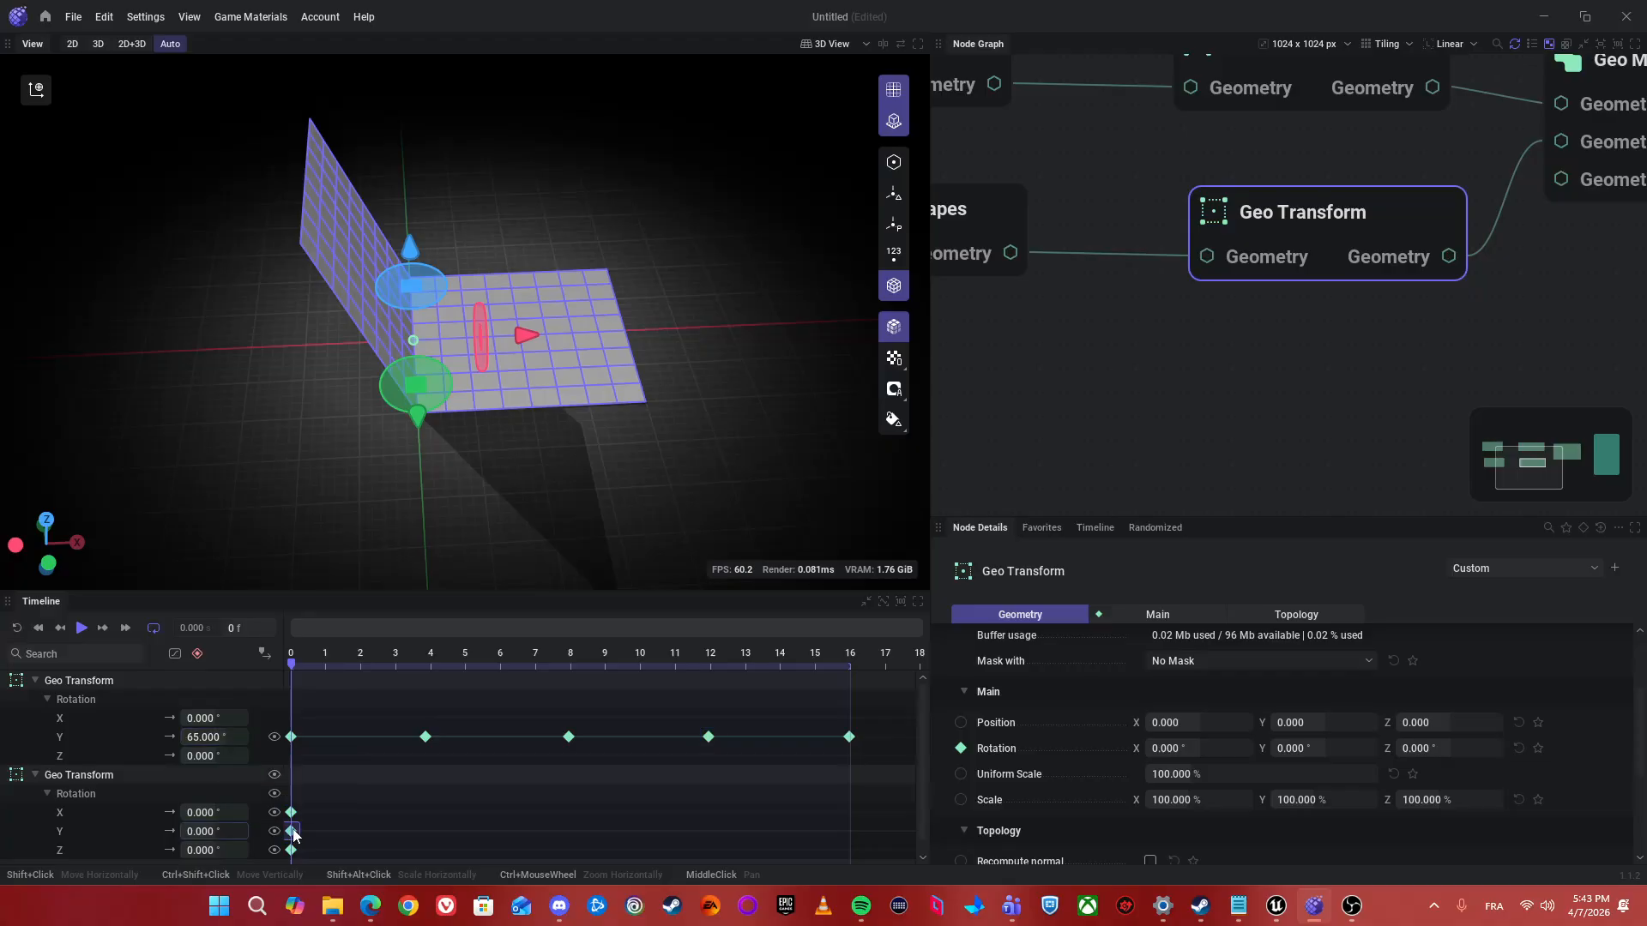
{"action": "right_click", "coordinate": [292, 832]}
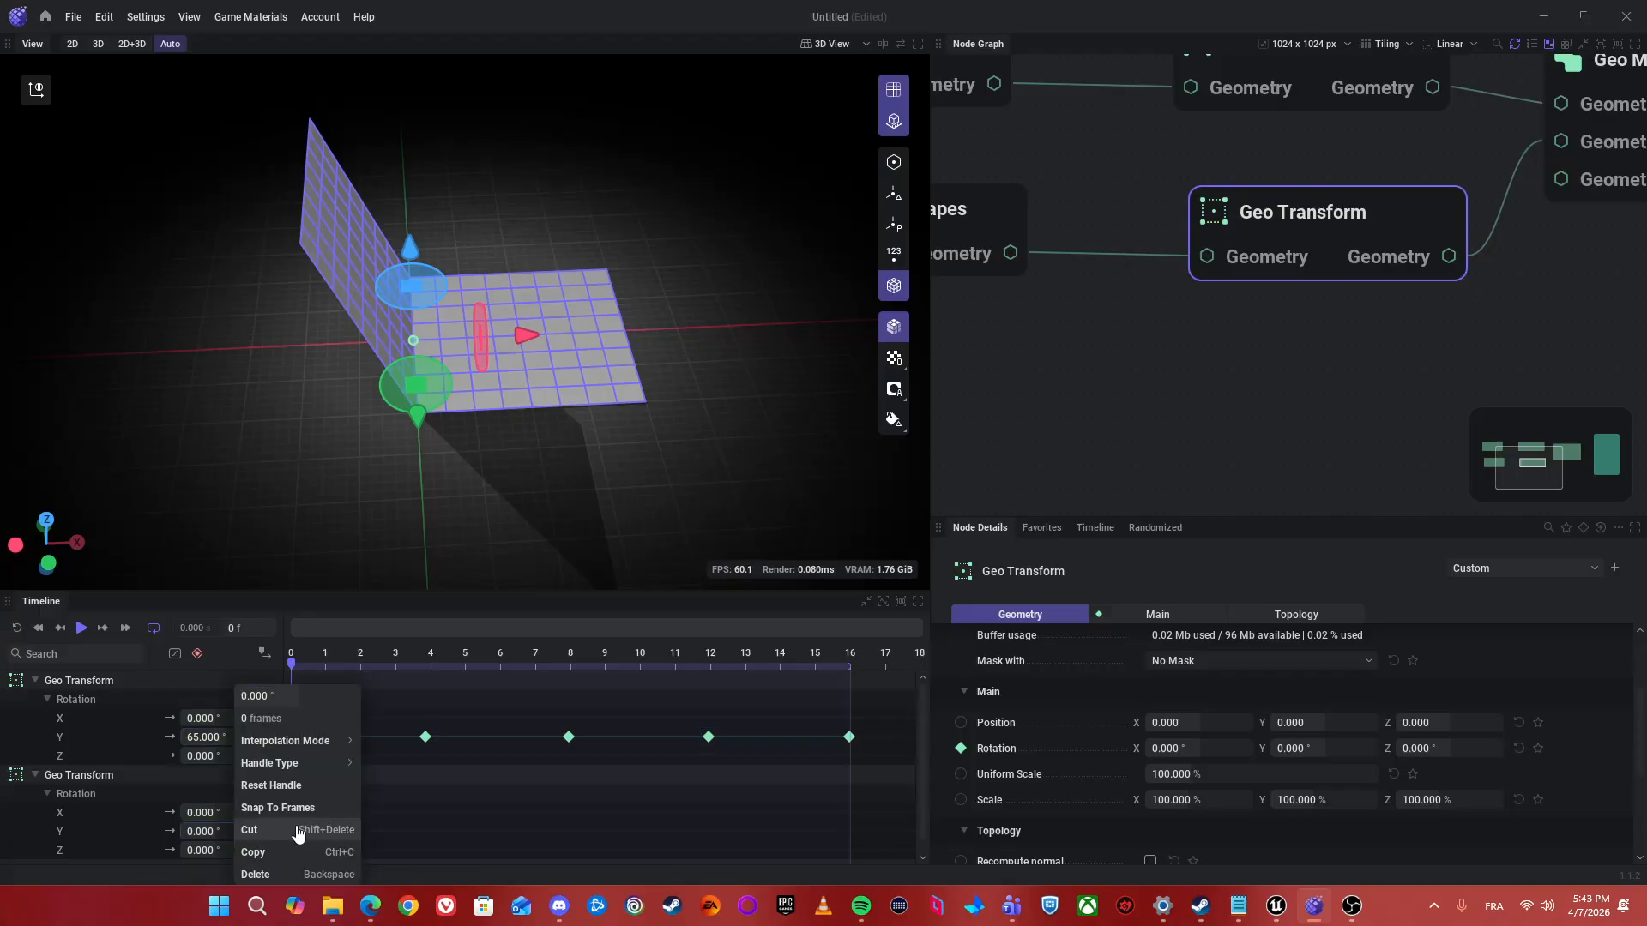
{"action": "left_click", "coordinate": [258, 838]}
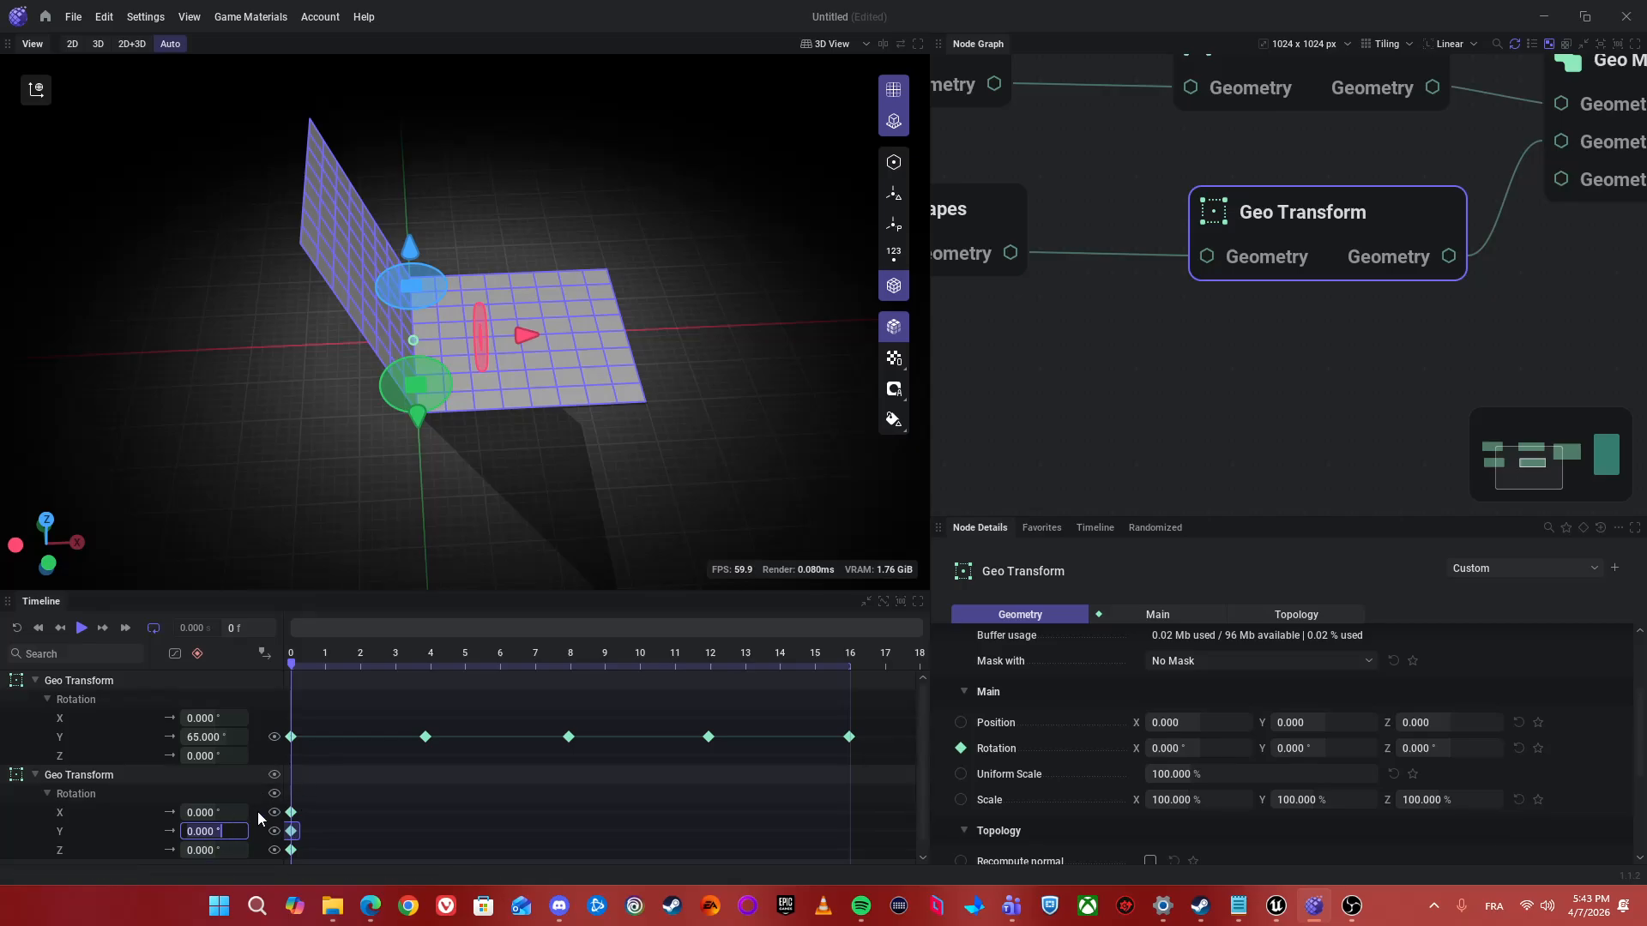
{"action": "type", "text": "-65"}
{"action": "key", "text": "Return"}
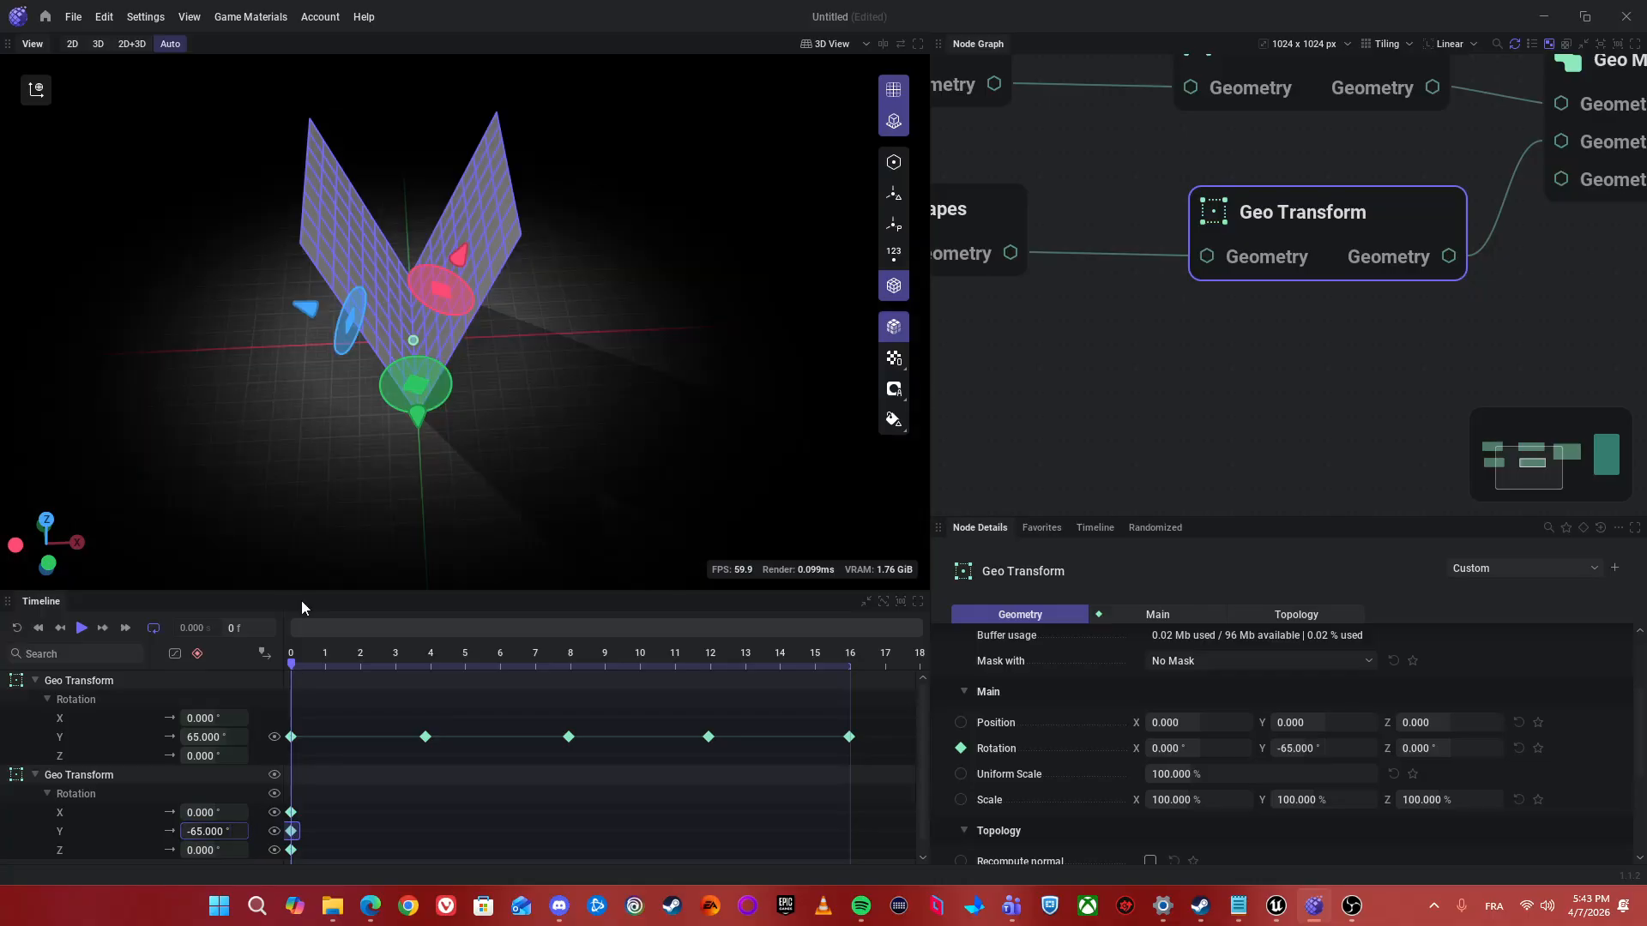
- Add Y rotation keyframes to the lower Geo Transform at frames 4, 8, 12 and 16
{"action": "left_click", "coordinate": [424, 832], "text": "shift"}
{"action": "left_click", "coordinate": [708, 831], "text": "shift"}
{"action": "left_click", "coordinate": [851, 832], "text": "shift"}
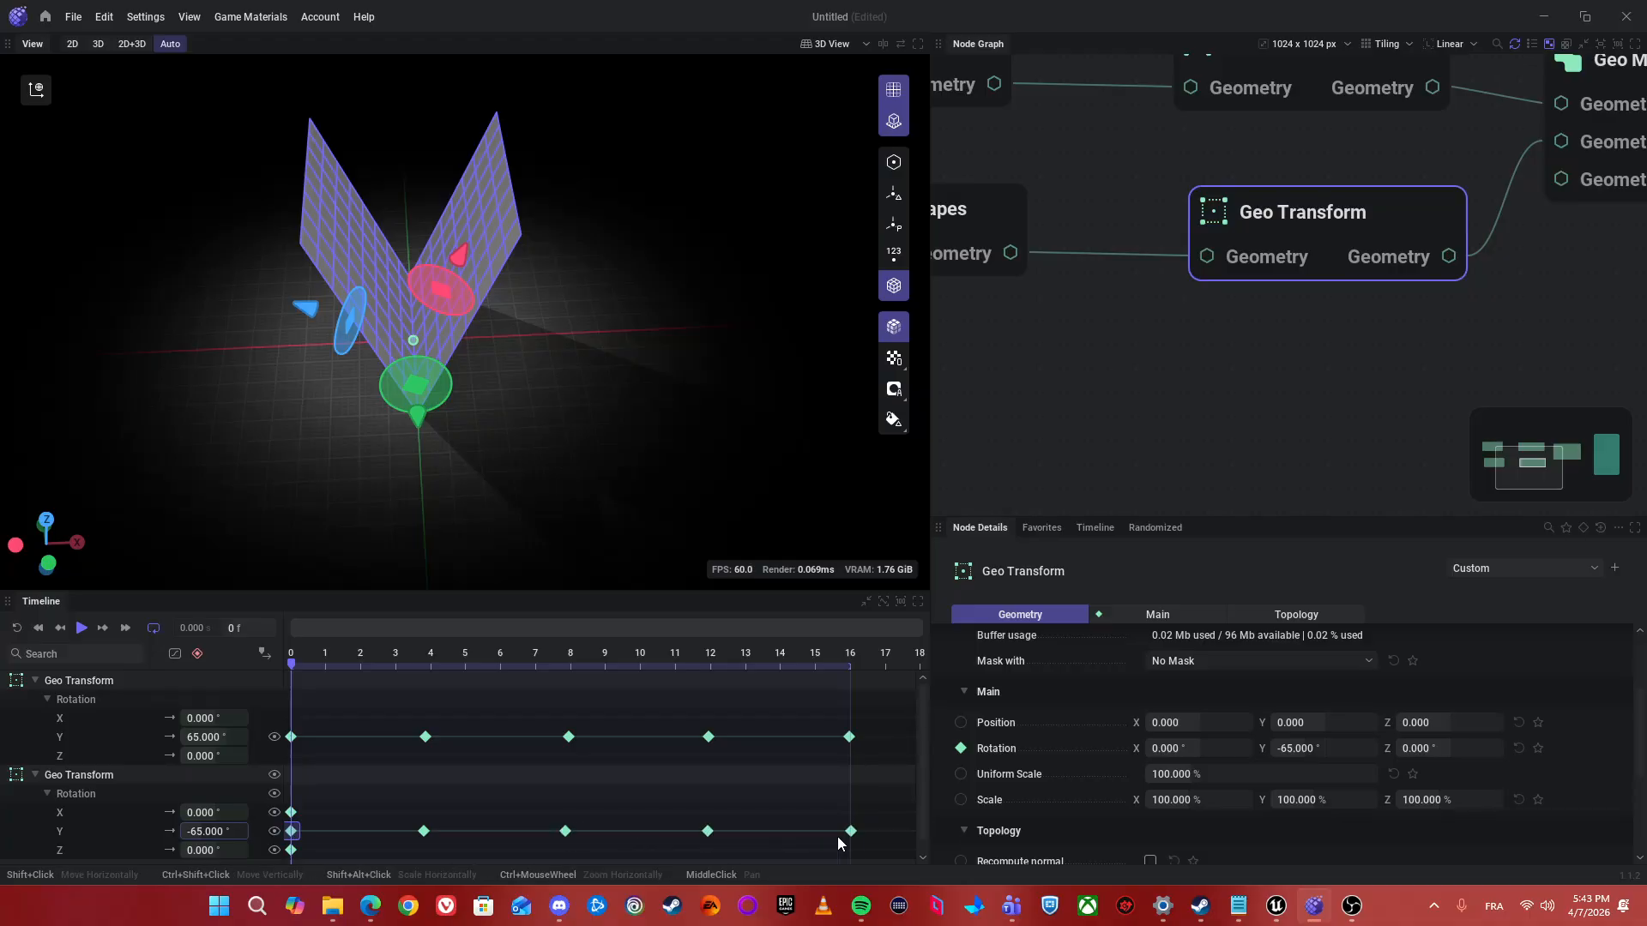
- Set the lower Geo Transform's Y rotation keyframes at frames 4 and 12 to 65°
{"action": "right_click", "coordinate": [426, 831]}
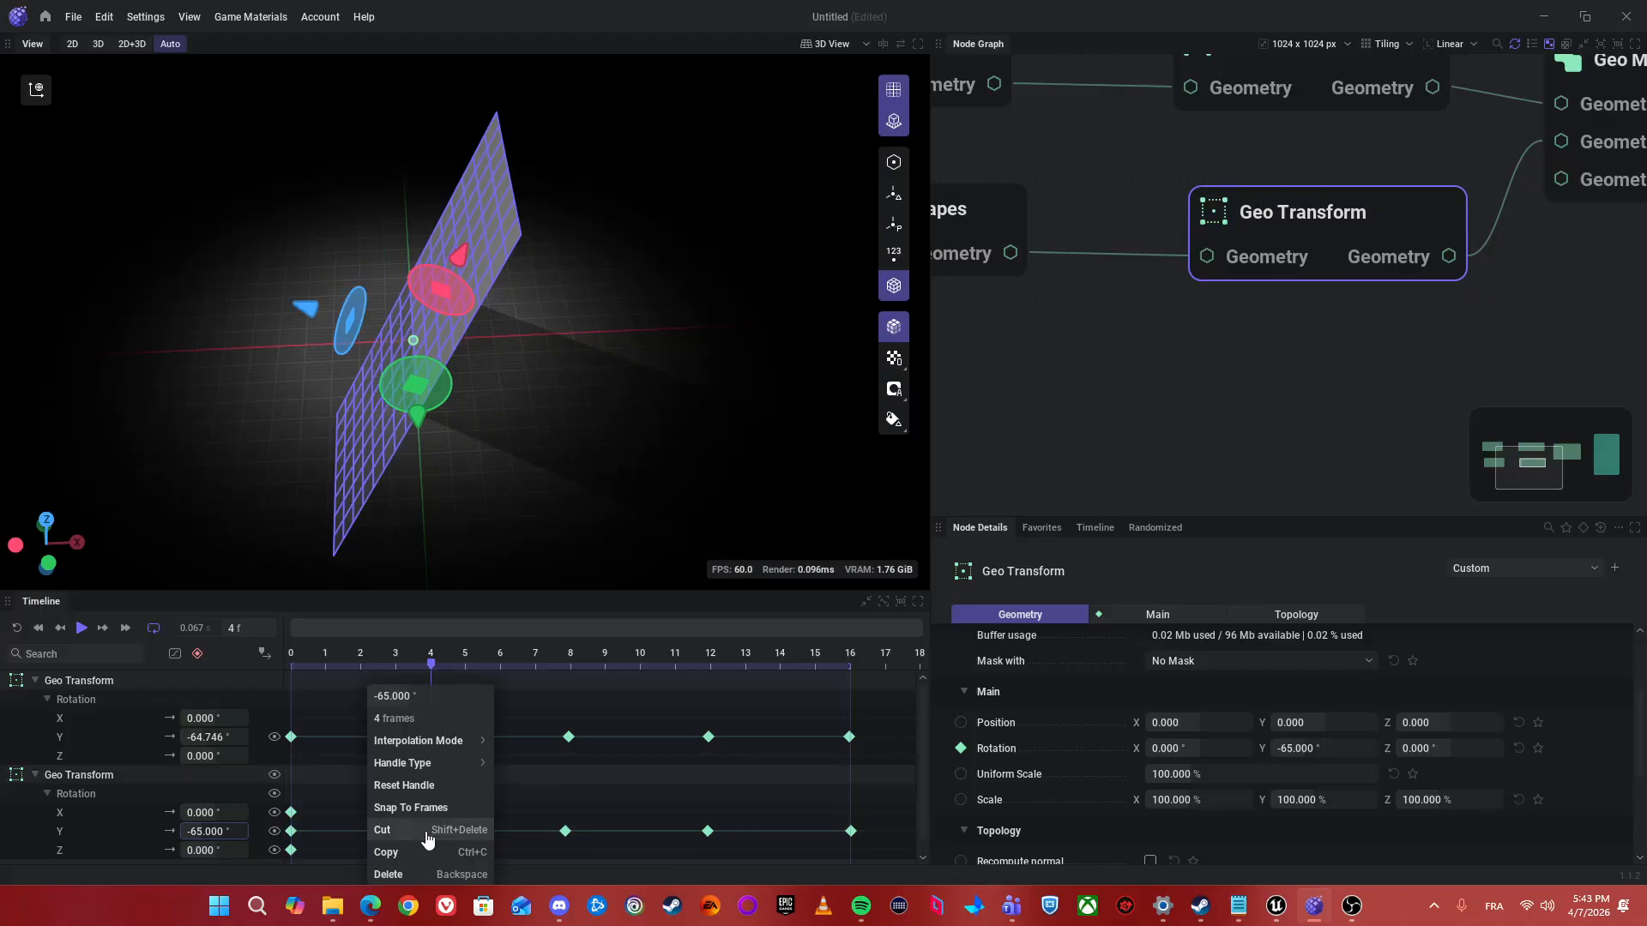
{"action": "left_click", "coordinate": [417, 696]}
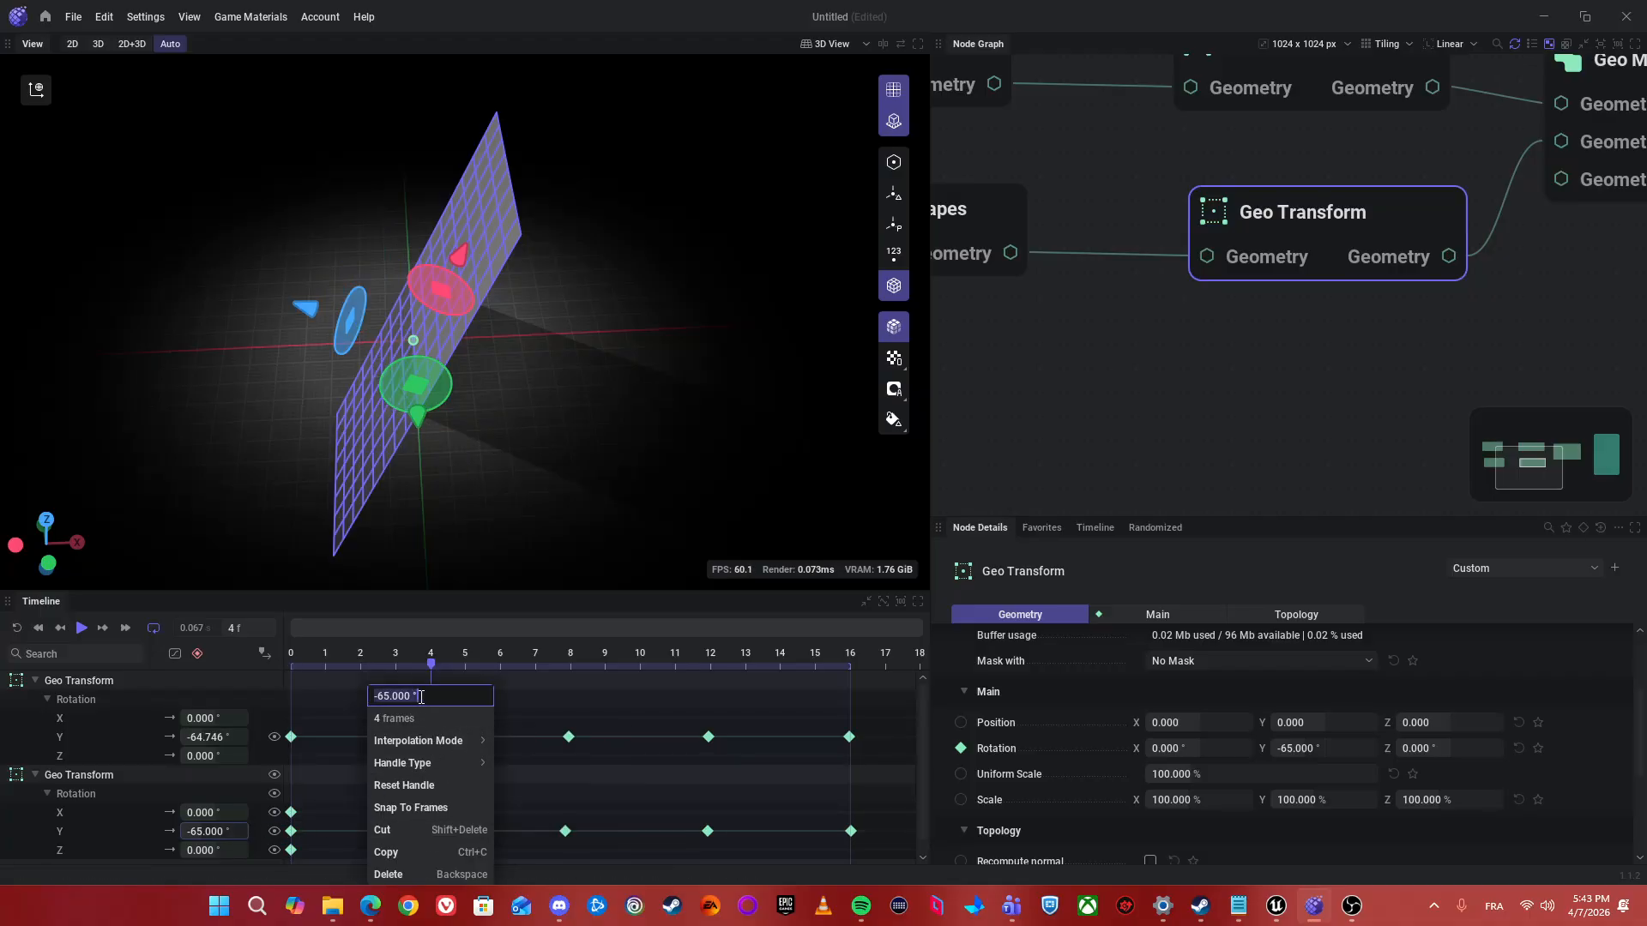
{"action": "mouse_move", "coordinate": [423, 748]}
{"action": "type", "text": "65"}
{"action": "key", "text": "Return"}
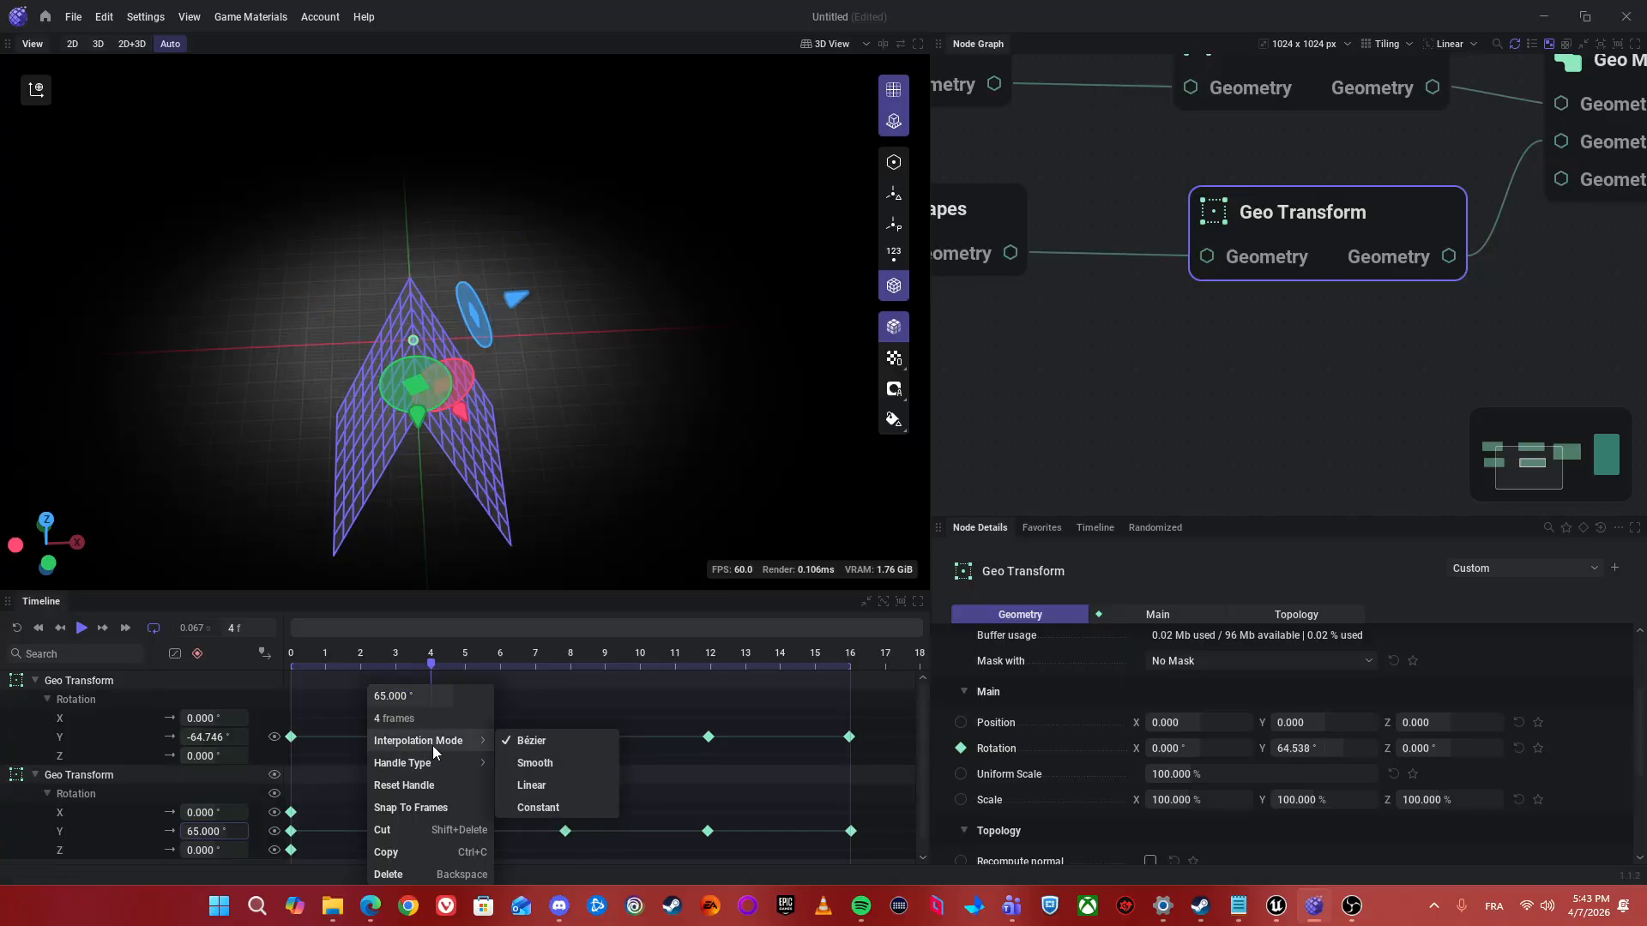
{"action": "left_click", "coordinate": [706, 831]}
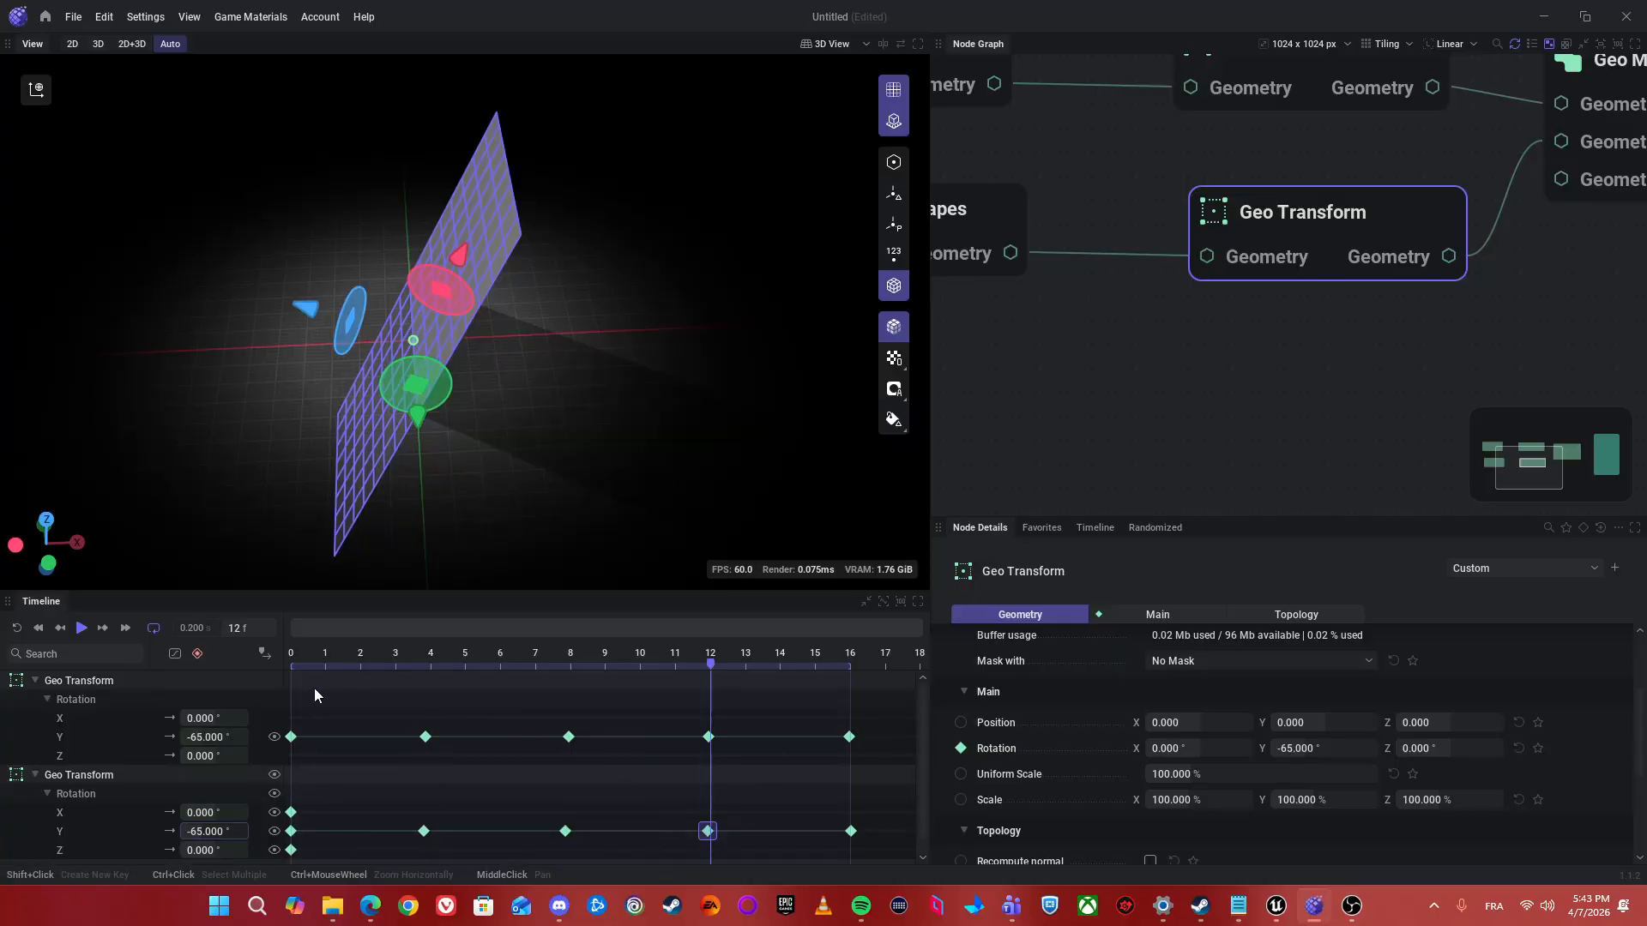
{"action": "left_click", "coordinate": [231, 831]}
{"action": "key", "text": "Home"}
{"action": "key", "text": "Delete"}
{"action": "key", "text": "Return"}
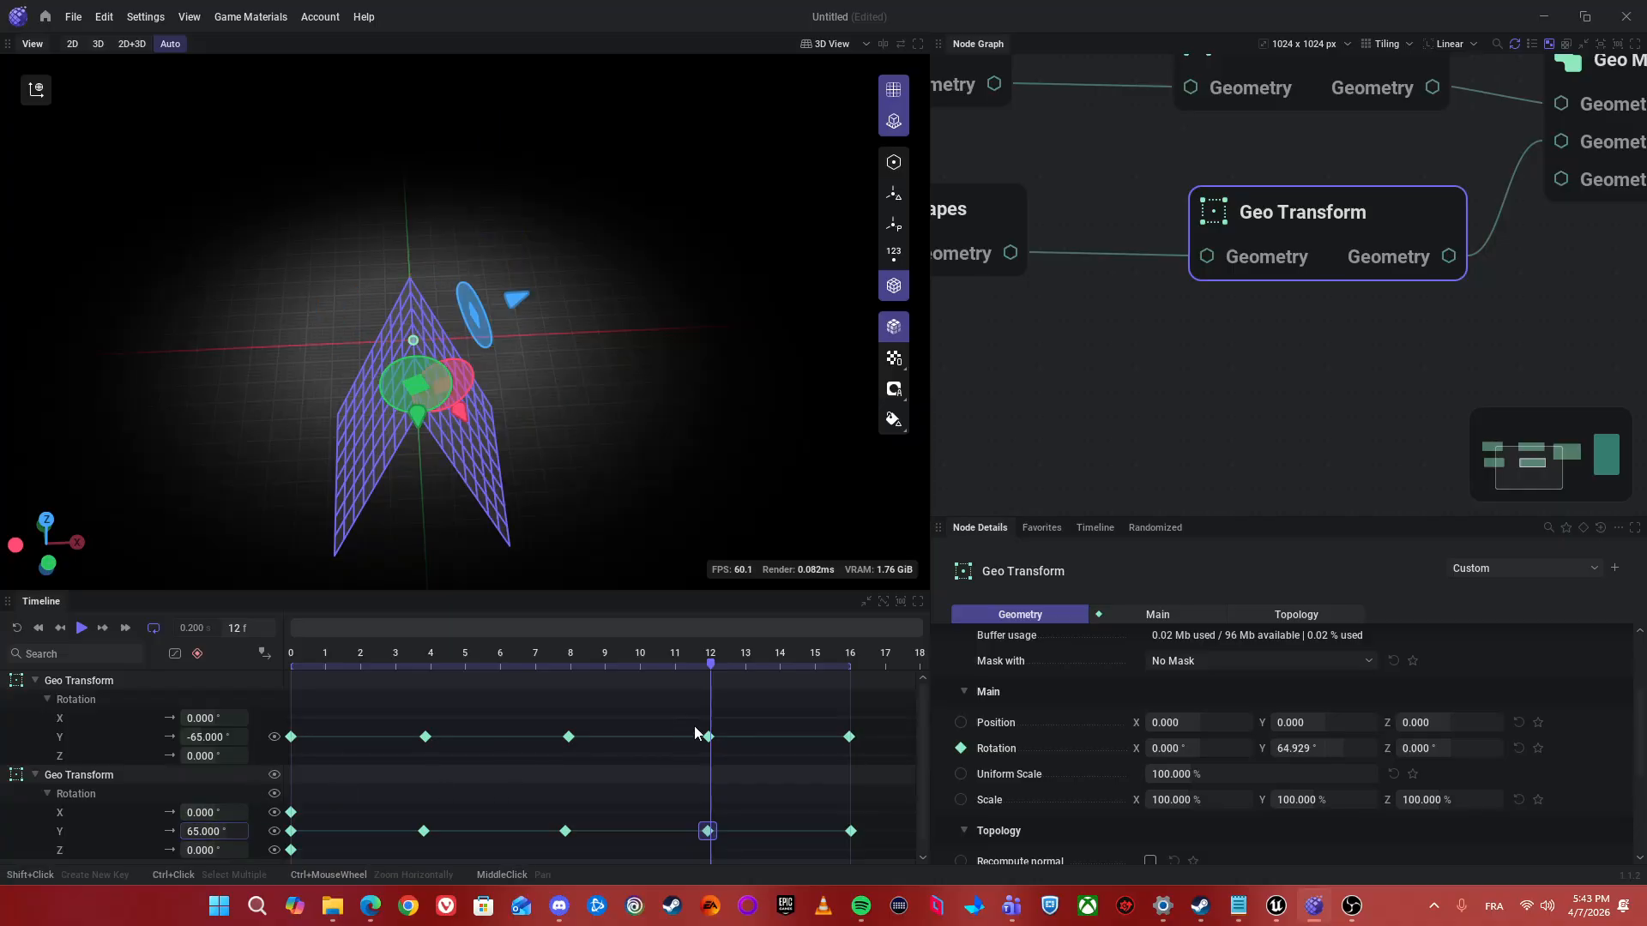
- Play the flapping animation of both wings, stop it and check the wings from another angle
{"action": "left_click_drag", "start_coordinate": [711, 665], "coordinate": [803, 676]}
{"action": "key", "text": "space"}
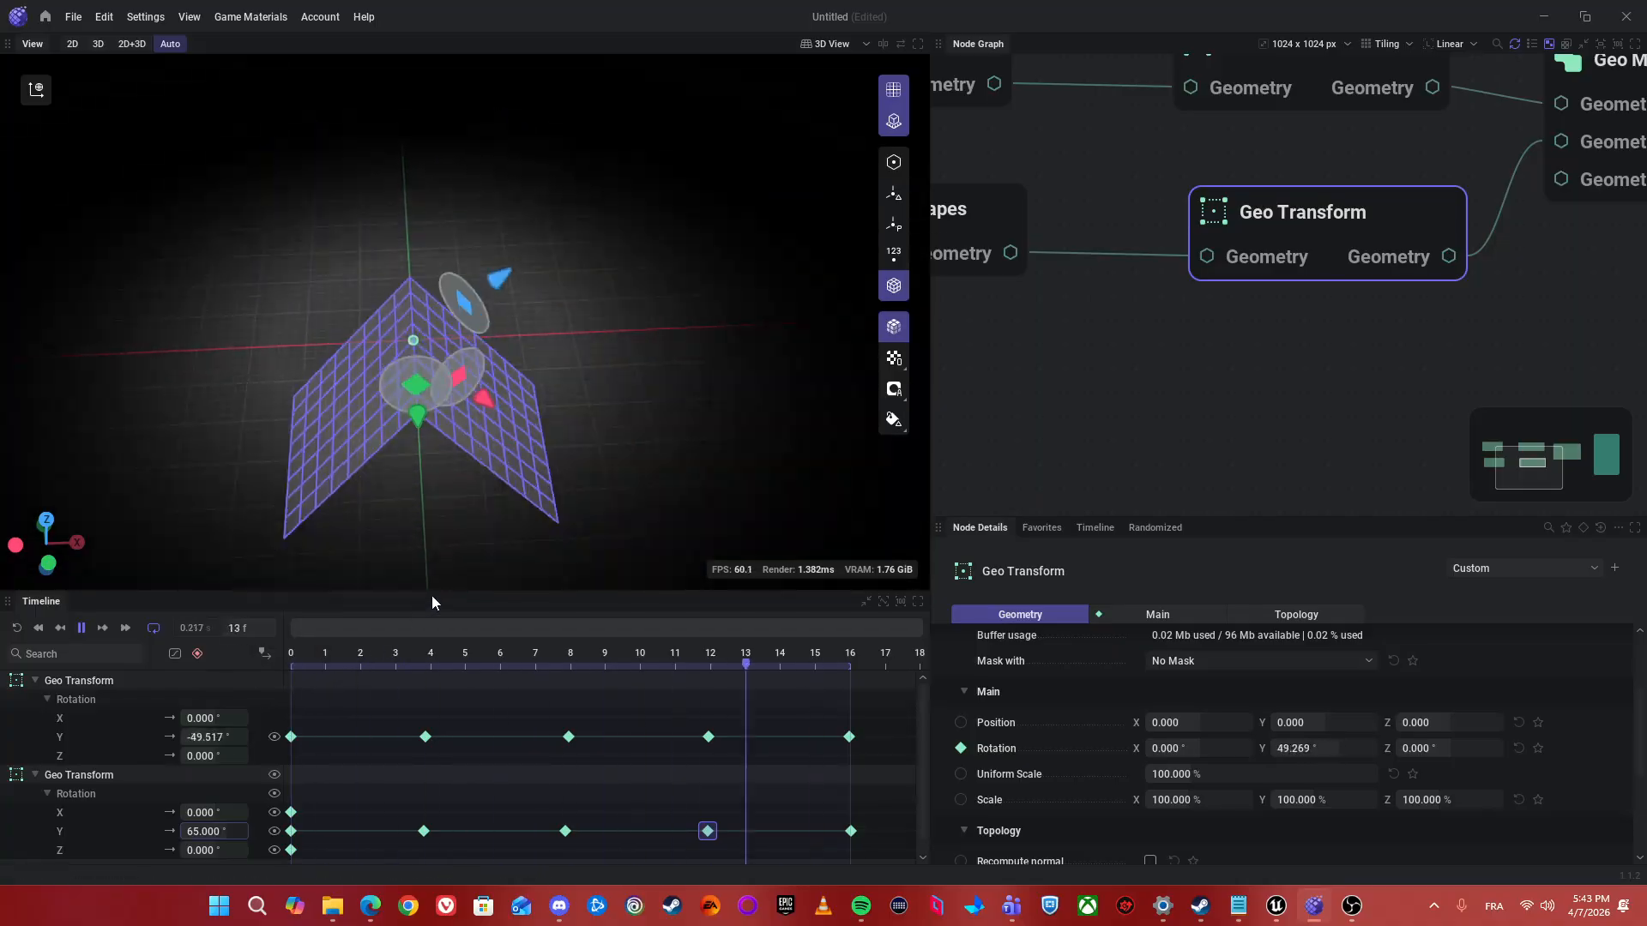
{"action": "key", "text": "space"}
{"action": "left_click_drag", "start_coordinate": [508, 552], "coordinate": [600, 519], "text": "alt"}
{"action": "scroll", "coordinate": [1072, 409], "scroll_direction": "down", "scroll_amount": 3}
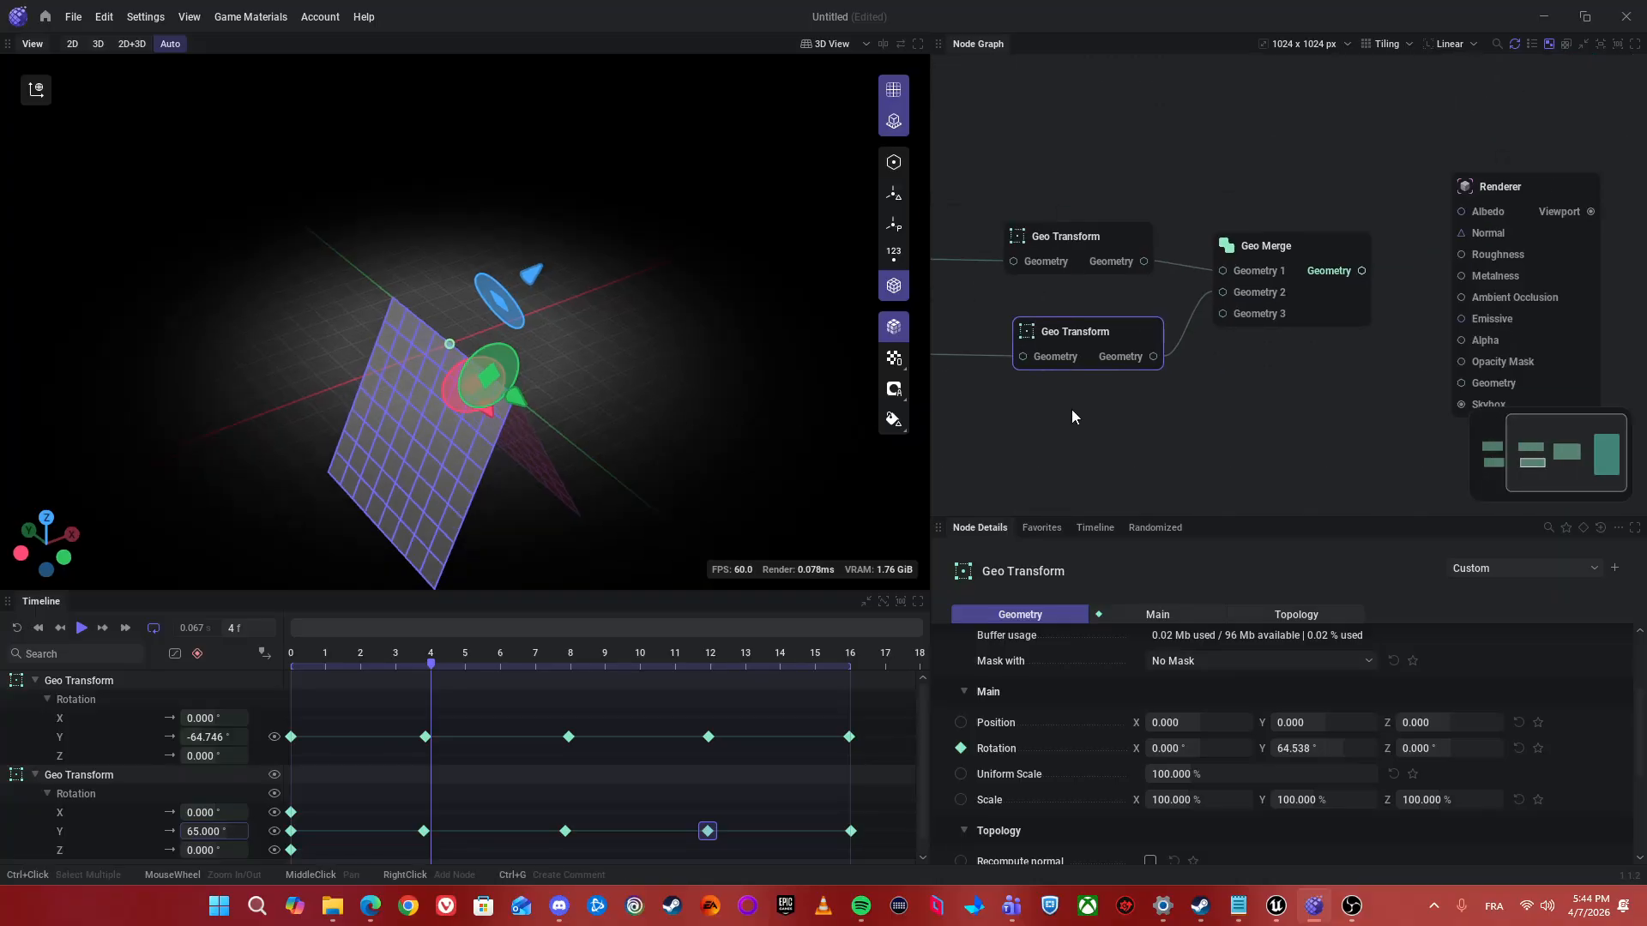
- Space out the Geo Merge and Renderer nodes to make room for another node between them
{"action": "left_click", "coordinate": [1232, 316]}
{"action": "left_click", "coordinate": [1458, 348]}
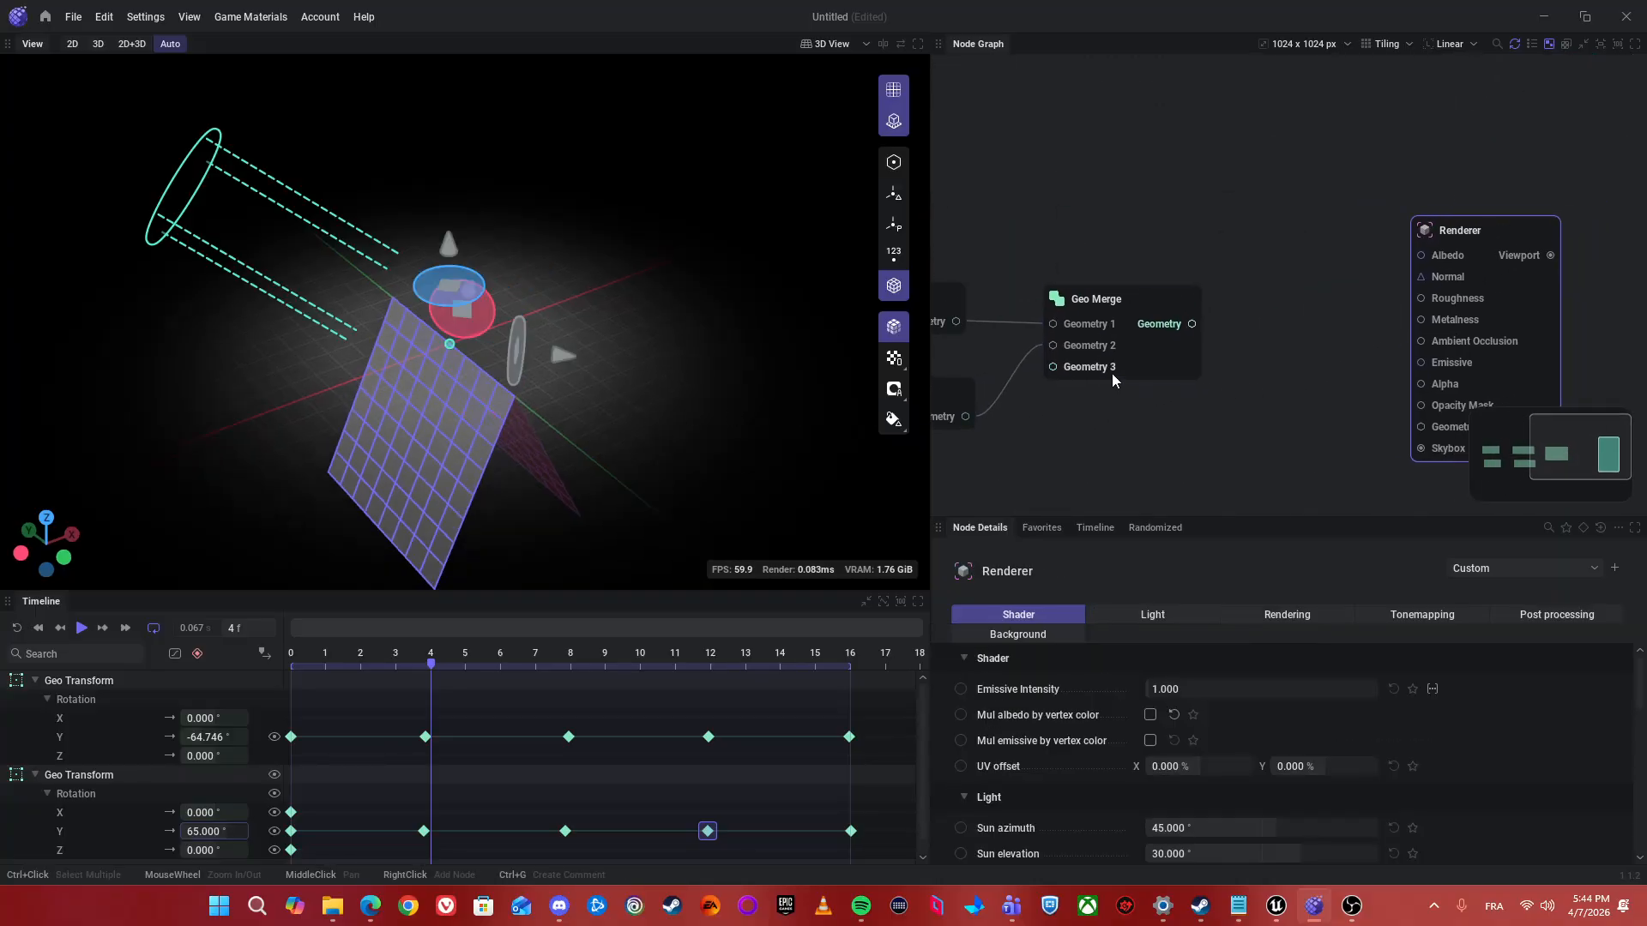
{"action": "left_click_drag", "start_coordinate": [1190, 369], "coordinate": [1265, 367]}
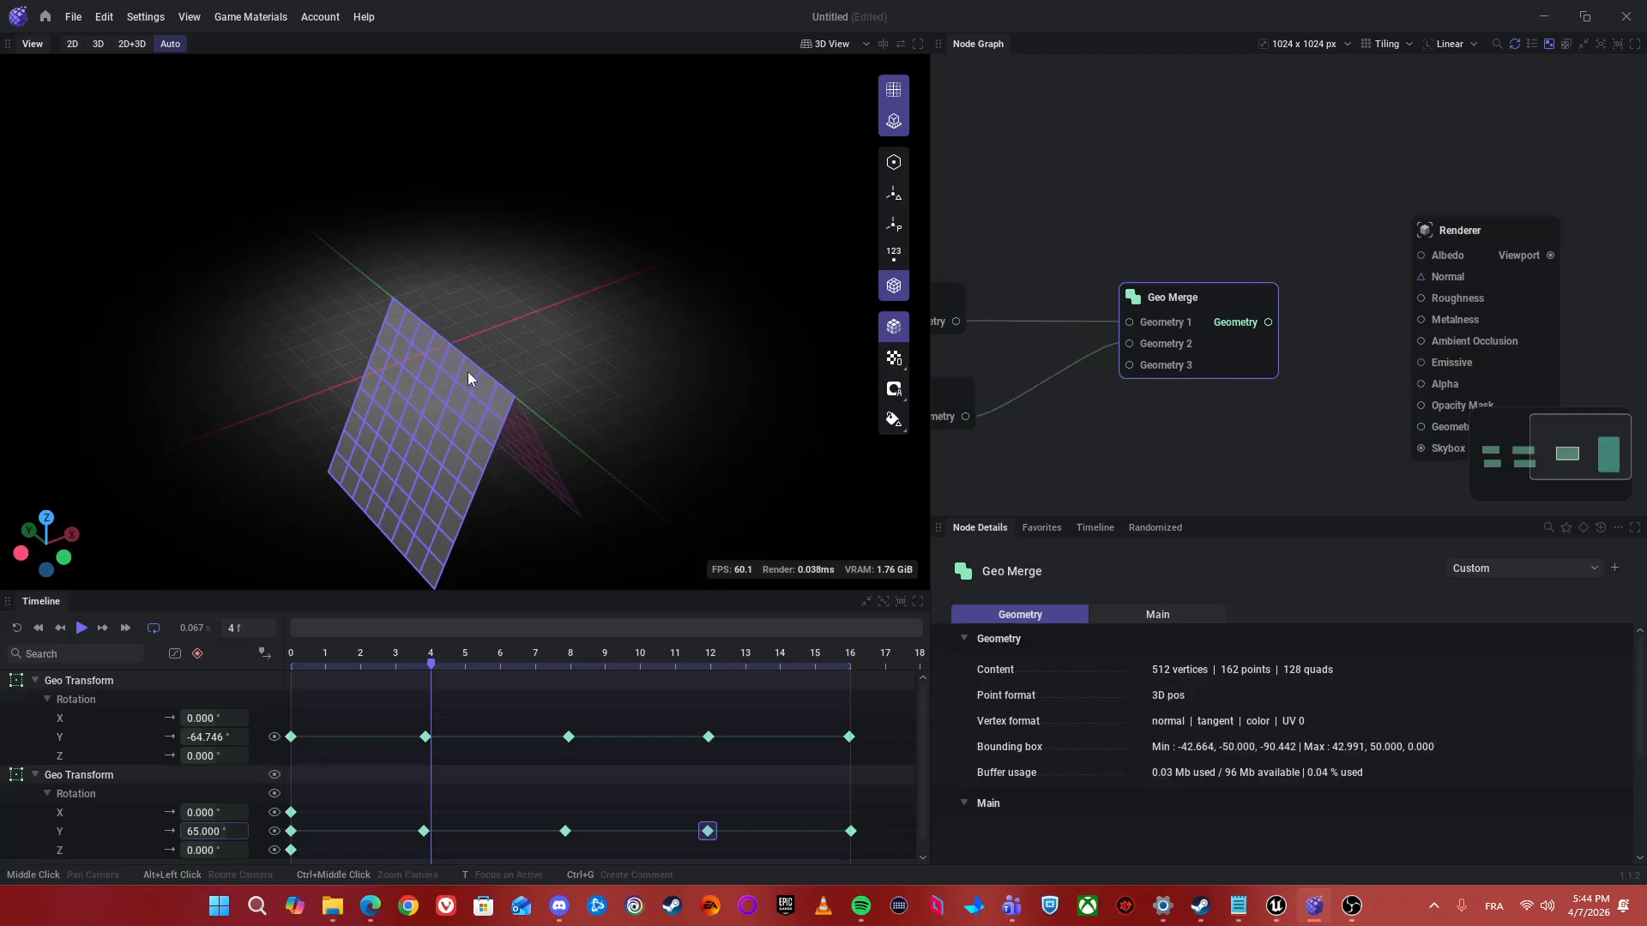
{"action": "left_click_drag", "start_coordinate": [468, 376], "coordinate": [536, 310], "text": "alt"}
{"action": "scroll", "coordinate": [1150, 423], "scroll_direction": "up", "scroll_amount": 3}
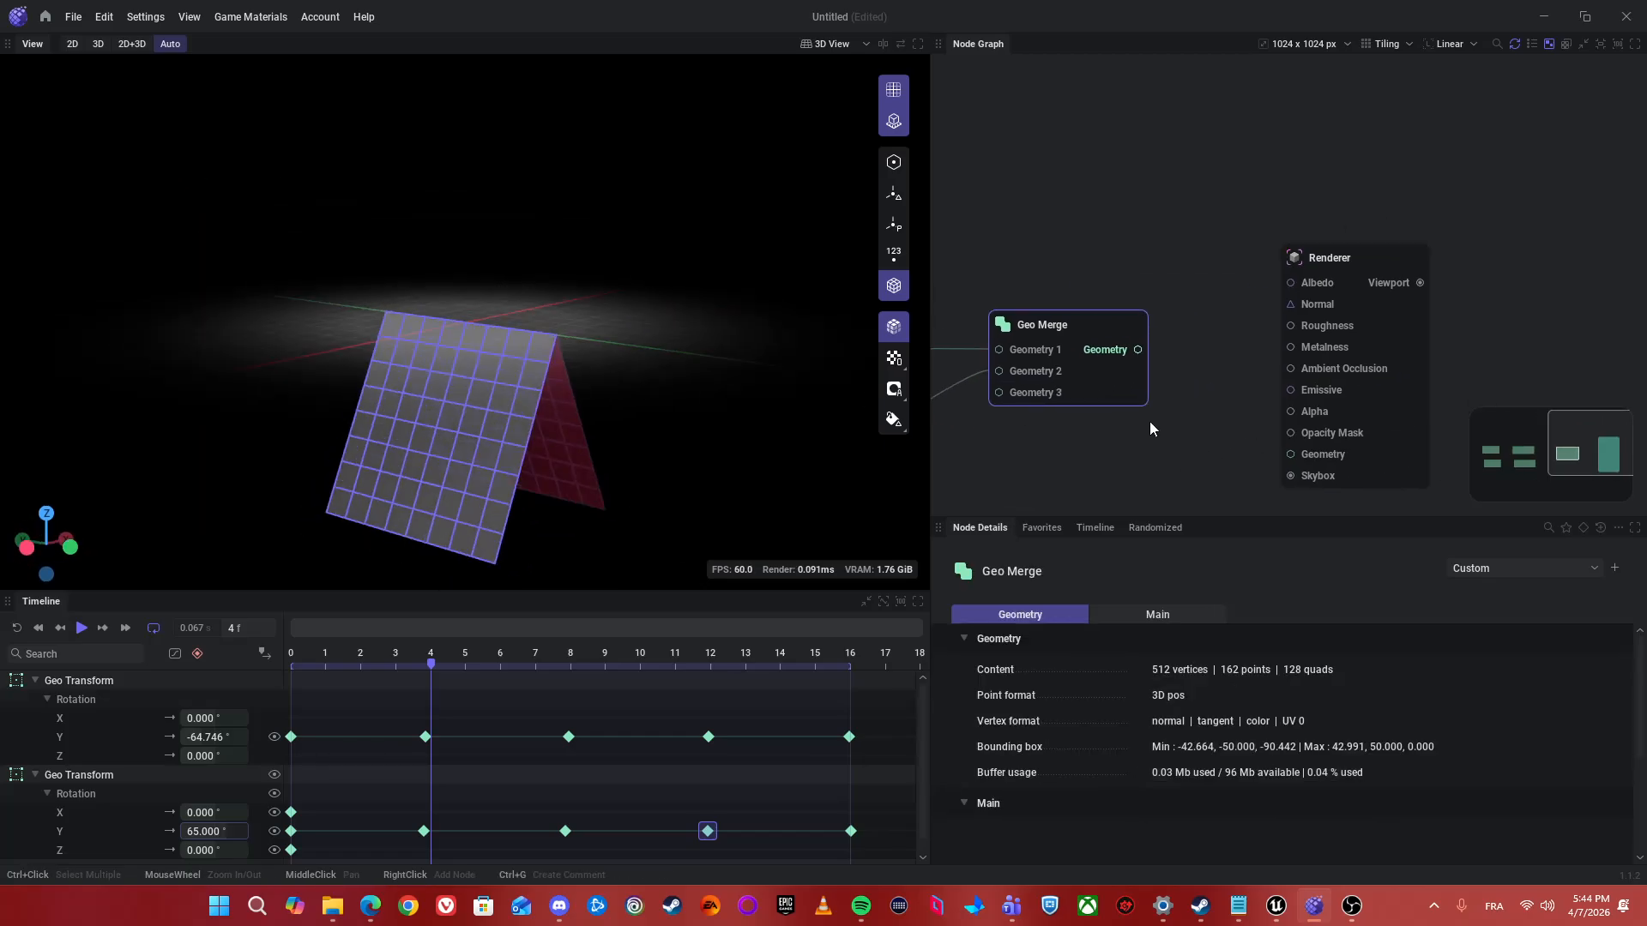
{"action": "left_click_drag", "start_coordinate": [599, 480], "coordinate": [538, 463], "text": "alt"}
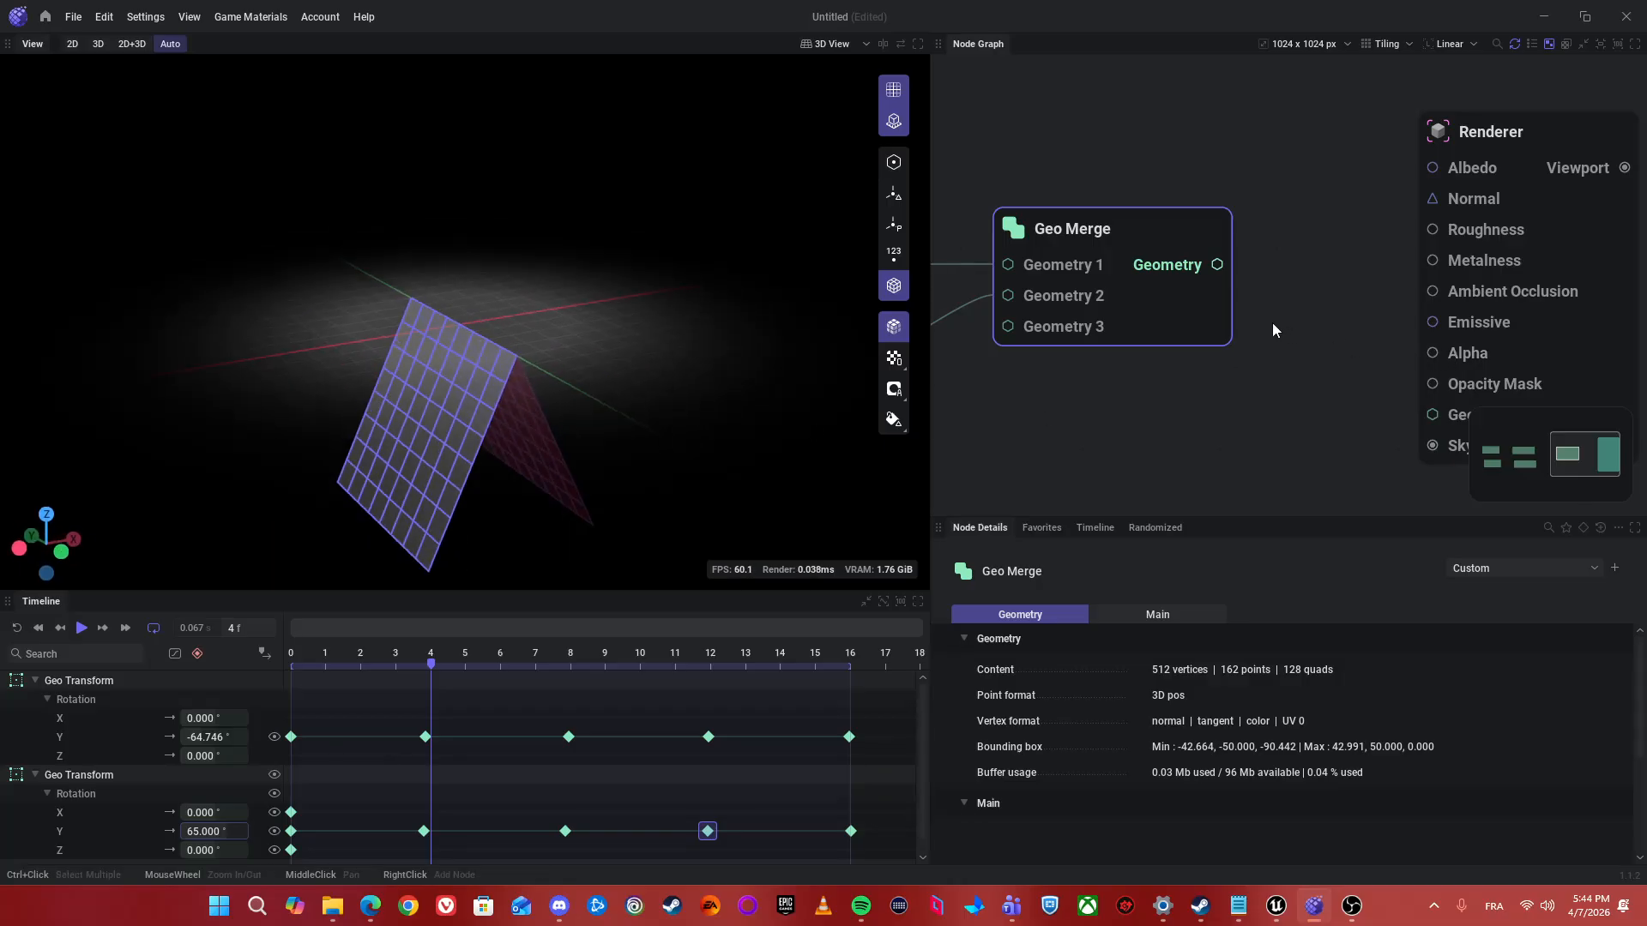
{"action": "scroll", "coordinate": [1273, 321], "scroll_direction": "up", "scroll_amount": 1}
{"action": "middle_click_drag", "start_coordinate": [1278, 307], "coordinate": [971, 305]}
{"action": "left_click_drag", "start_coordinate": [1366, 260], "coordinate": [1506, 260]}
{"action": "middle_click_drag", "start_coordinate": [1194, 298], "coordinate": [1272, 285]}
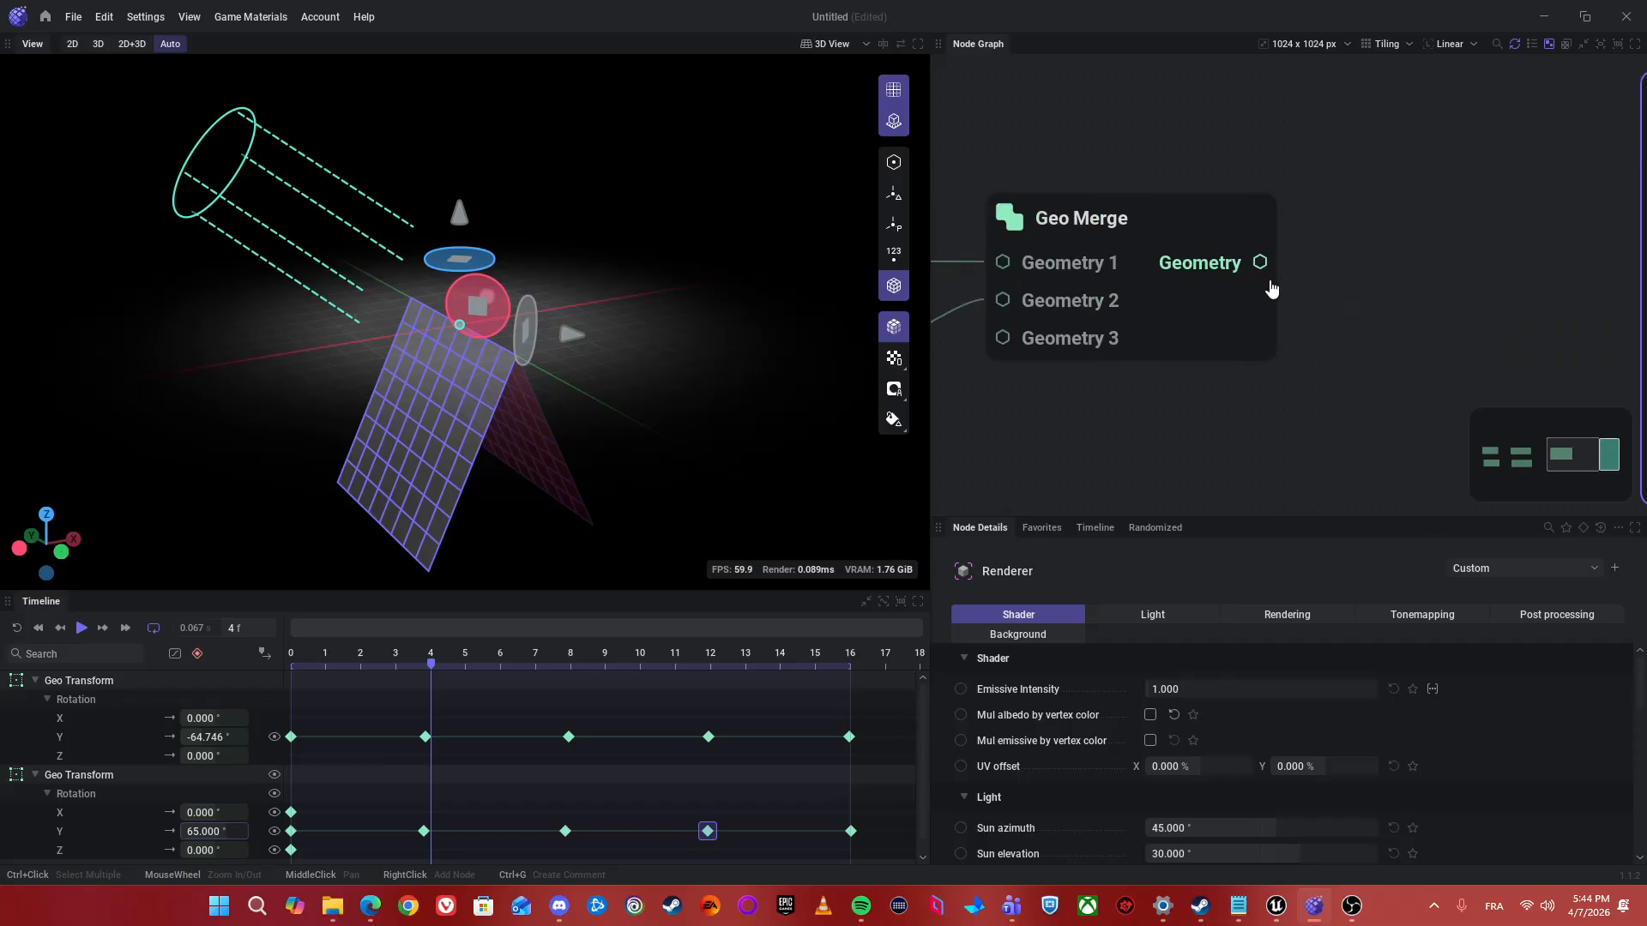
- Add a Geo Transform node fed by the Geo Merge output and move the Renderer clear of it
{"action": "left_click_drag", "start_coordinate": [1259, 261], "coordinate": [1392, 267]}
{"action": "type", "text": "Tran"}
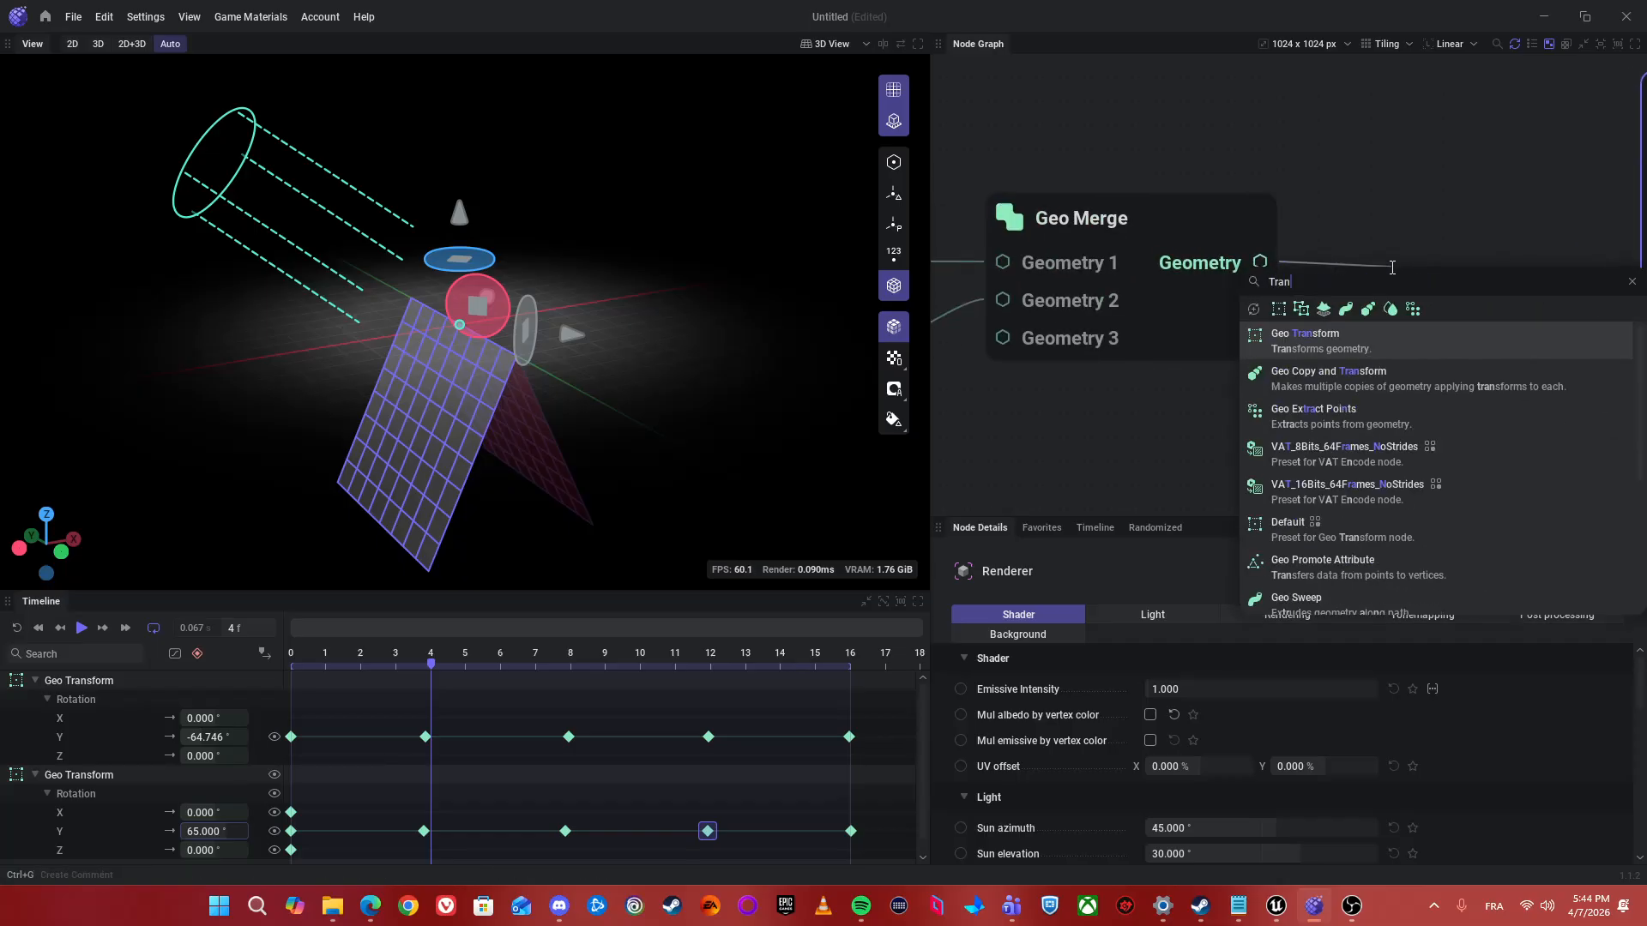
{"action": "key", "text": "Return"}
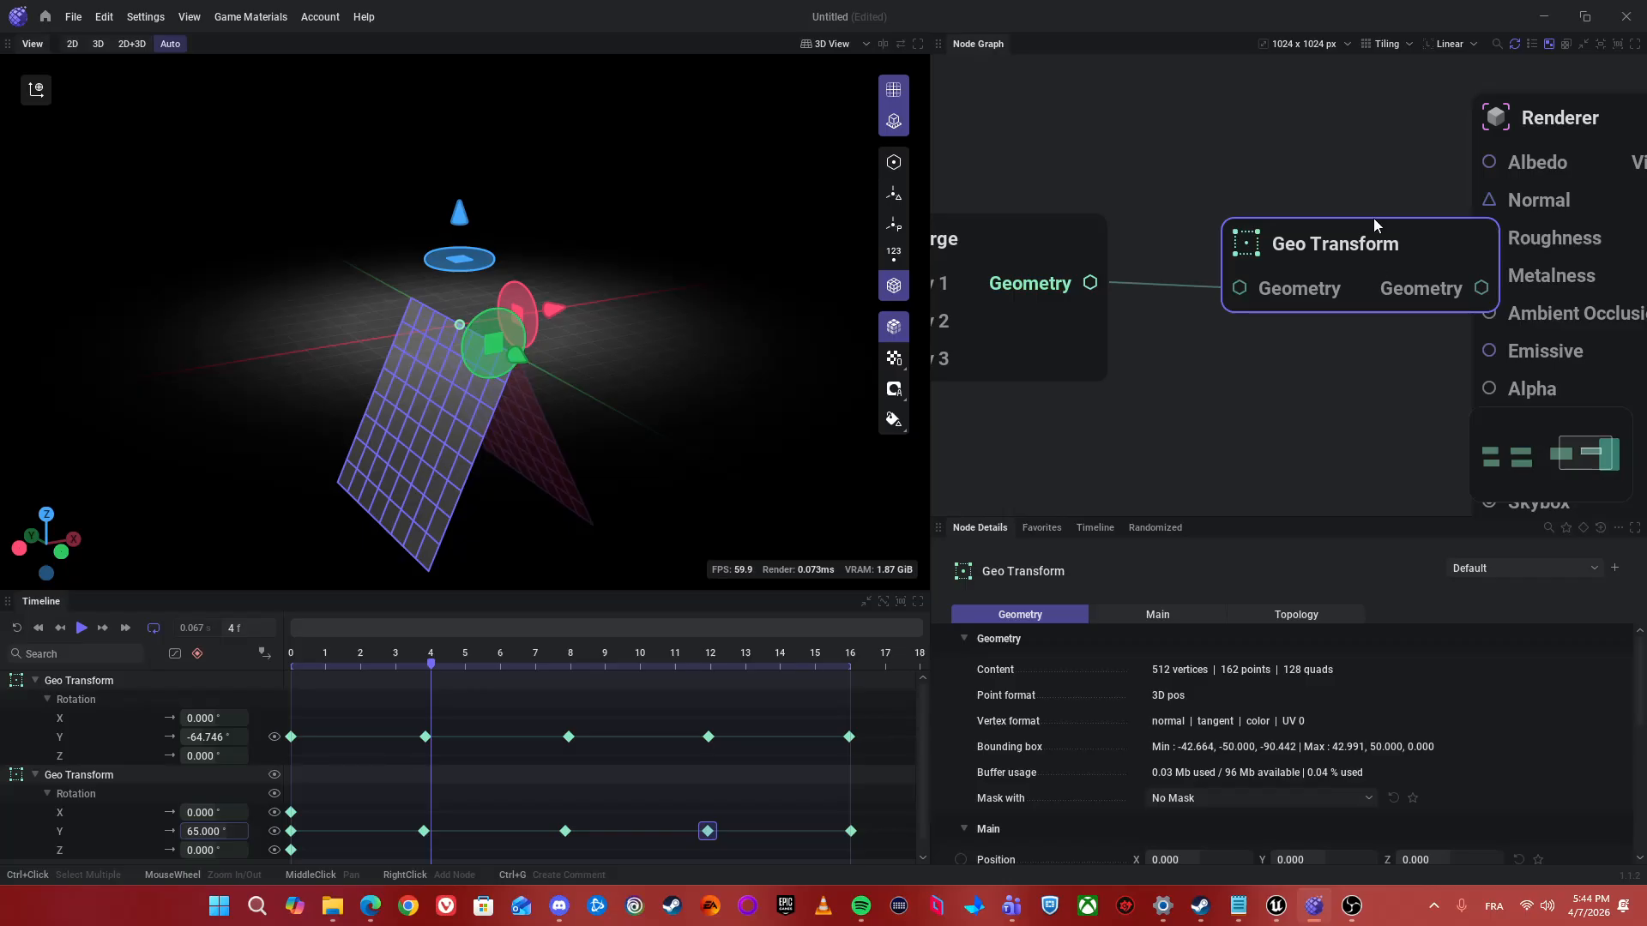
{"action": "middle_click_drag", "start_coordinate": [1374, 221], "coordinate": [1207, 236]}
{"action": "left_click_drag", "start_coordinate": [1439, 277], "coordinate": [1536, 276]}
{"action": "scroll", "coordinate": [1325, 269], "scroll_direction": "down", "scroll_amount": 2}
{"action": "left_click", "coordinate": [1218, 258]}
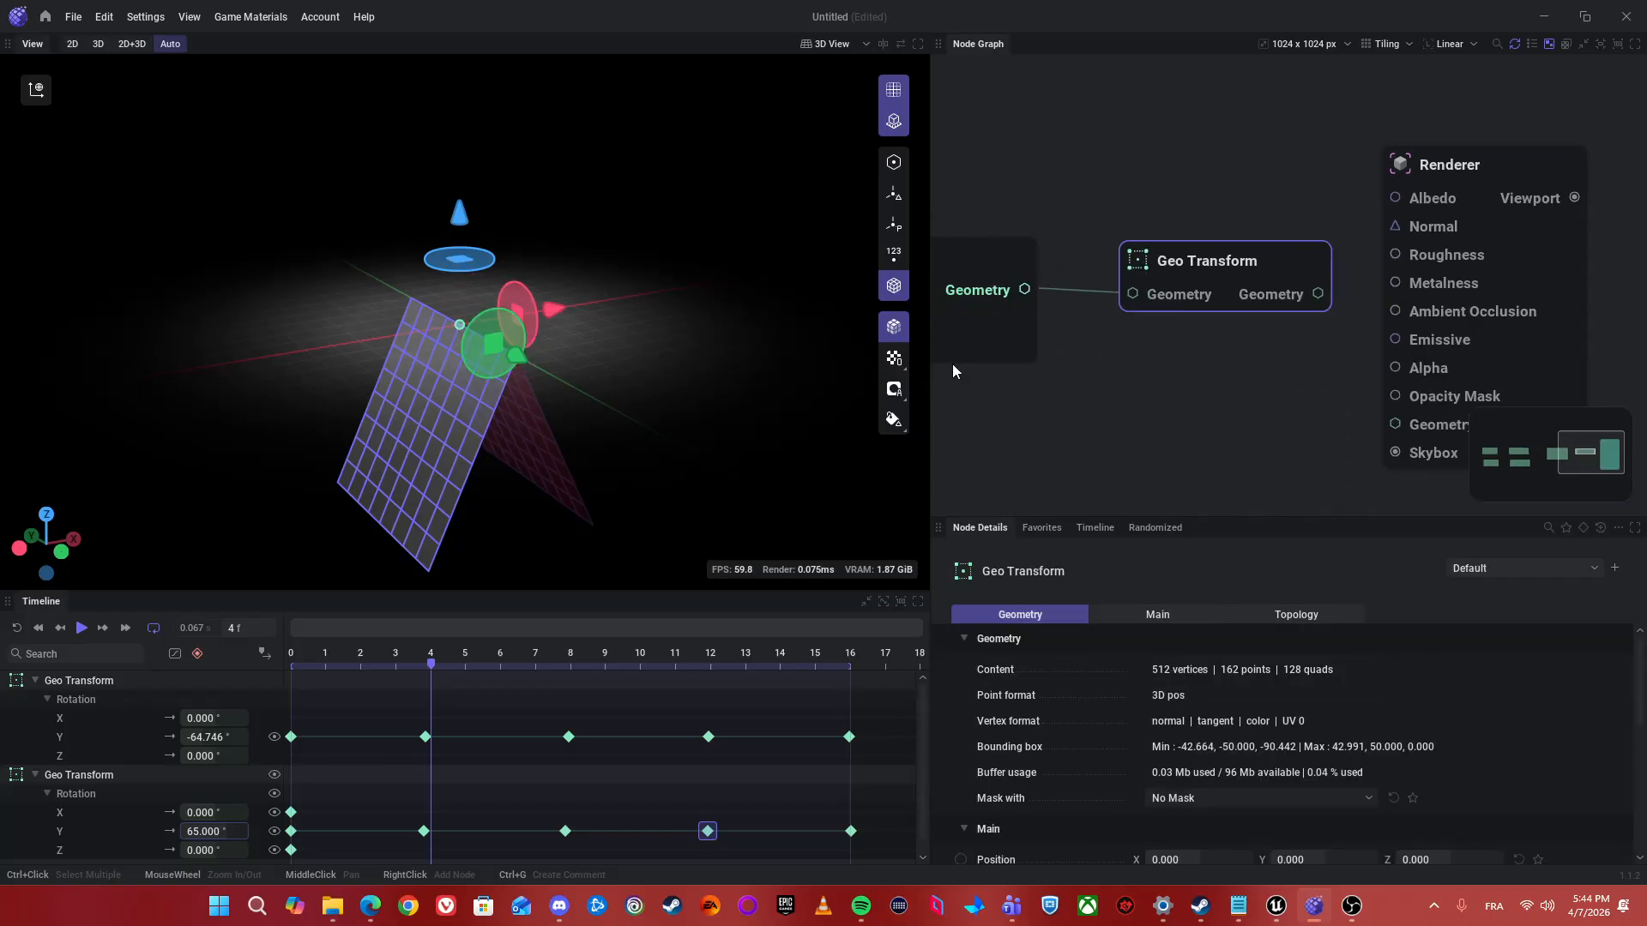
- Move the Geo Merge and the Geo Transform after it together, widening the gap after the two wing transforms
{"action": "left_click_drag", "start_coordinate": [772, 348], "coordinate": [626, 407], "text": "alt"}
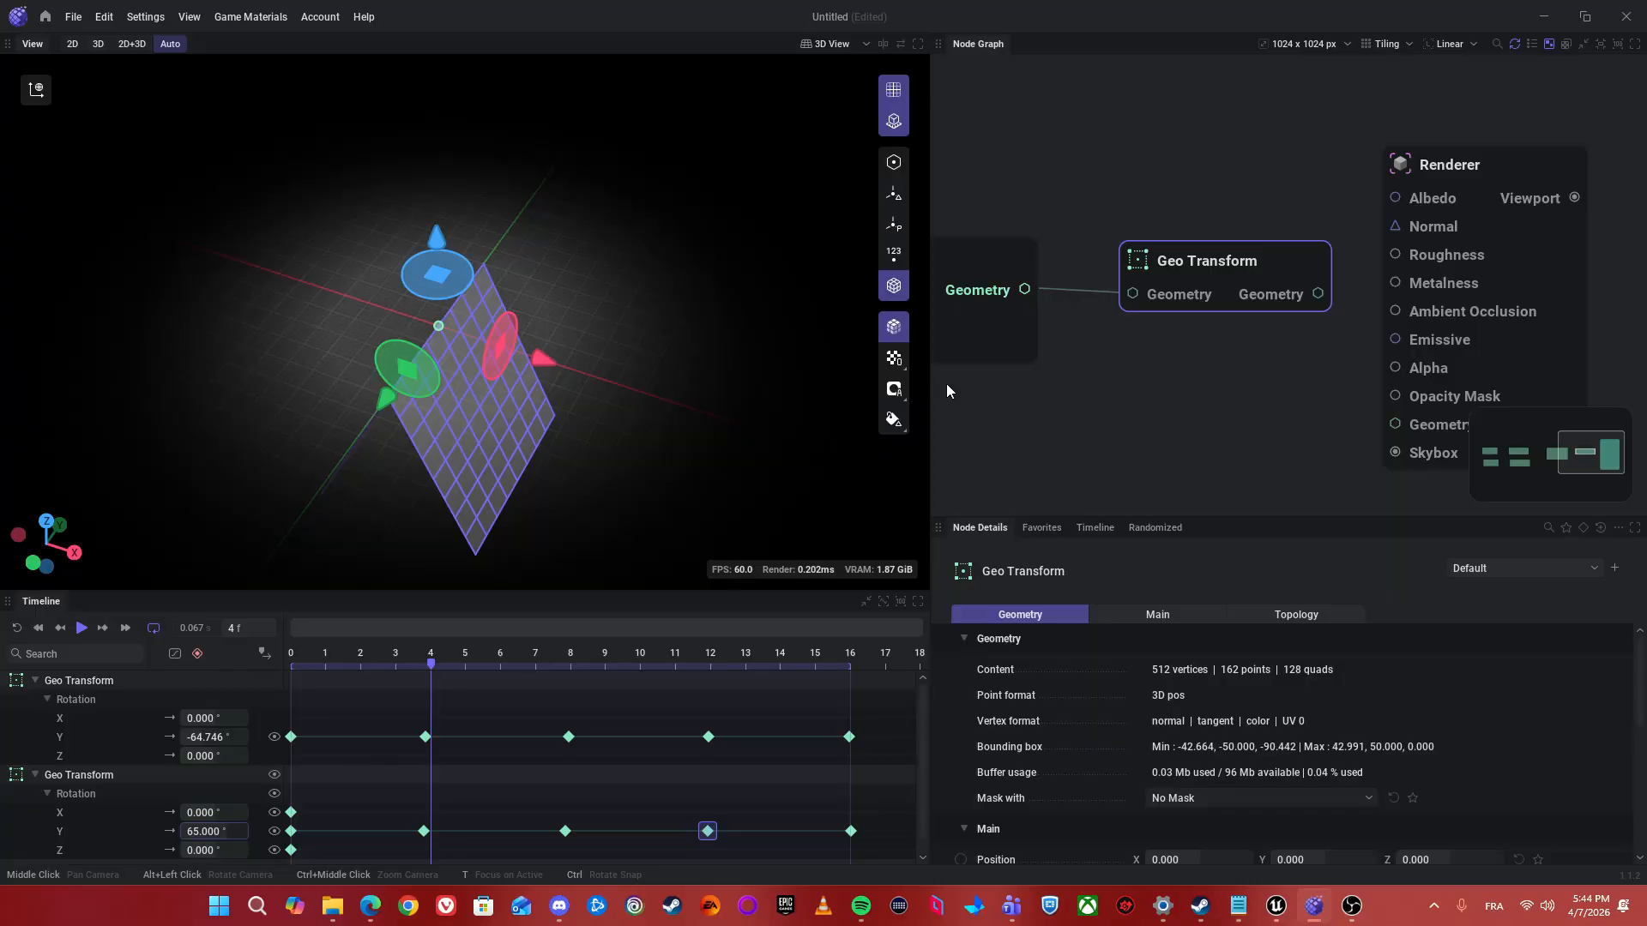
{"action": "scroll", "coordinate": [1243, 427], "scroll_direction": "down", "scroll_amount": 2}
{"action": "scroll", "coordinate": [1389, 369], "scroll_direction": "down", "scroll_amount": 2}
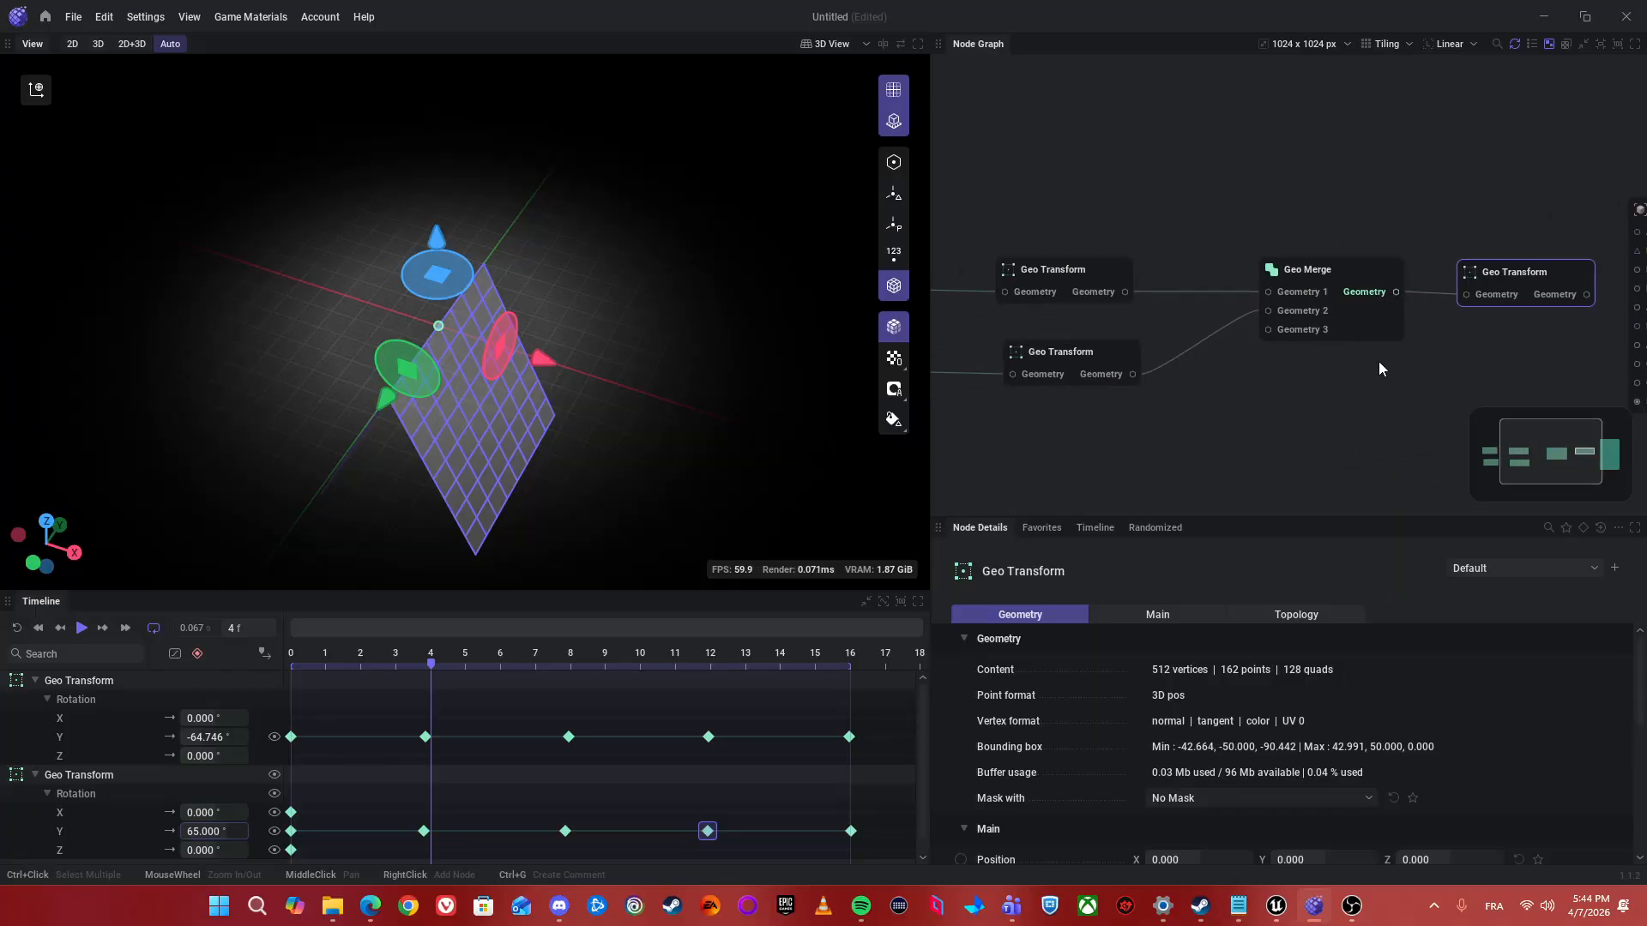
{"action": "scroll", "coordinate": [1303, 396], "scroll_direction": "down", "scroll_amount": 2}
{"action": "scroll", "coordinate": [1191, 343], "scroll_direction": "up", "scroll_amount": 2}
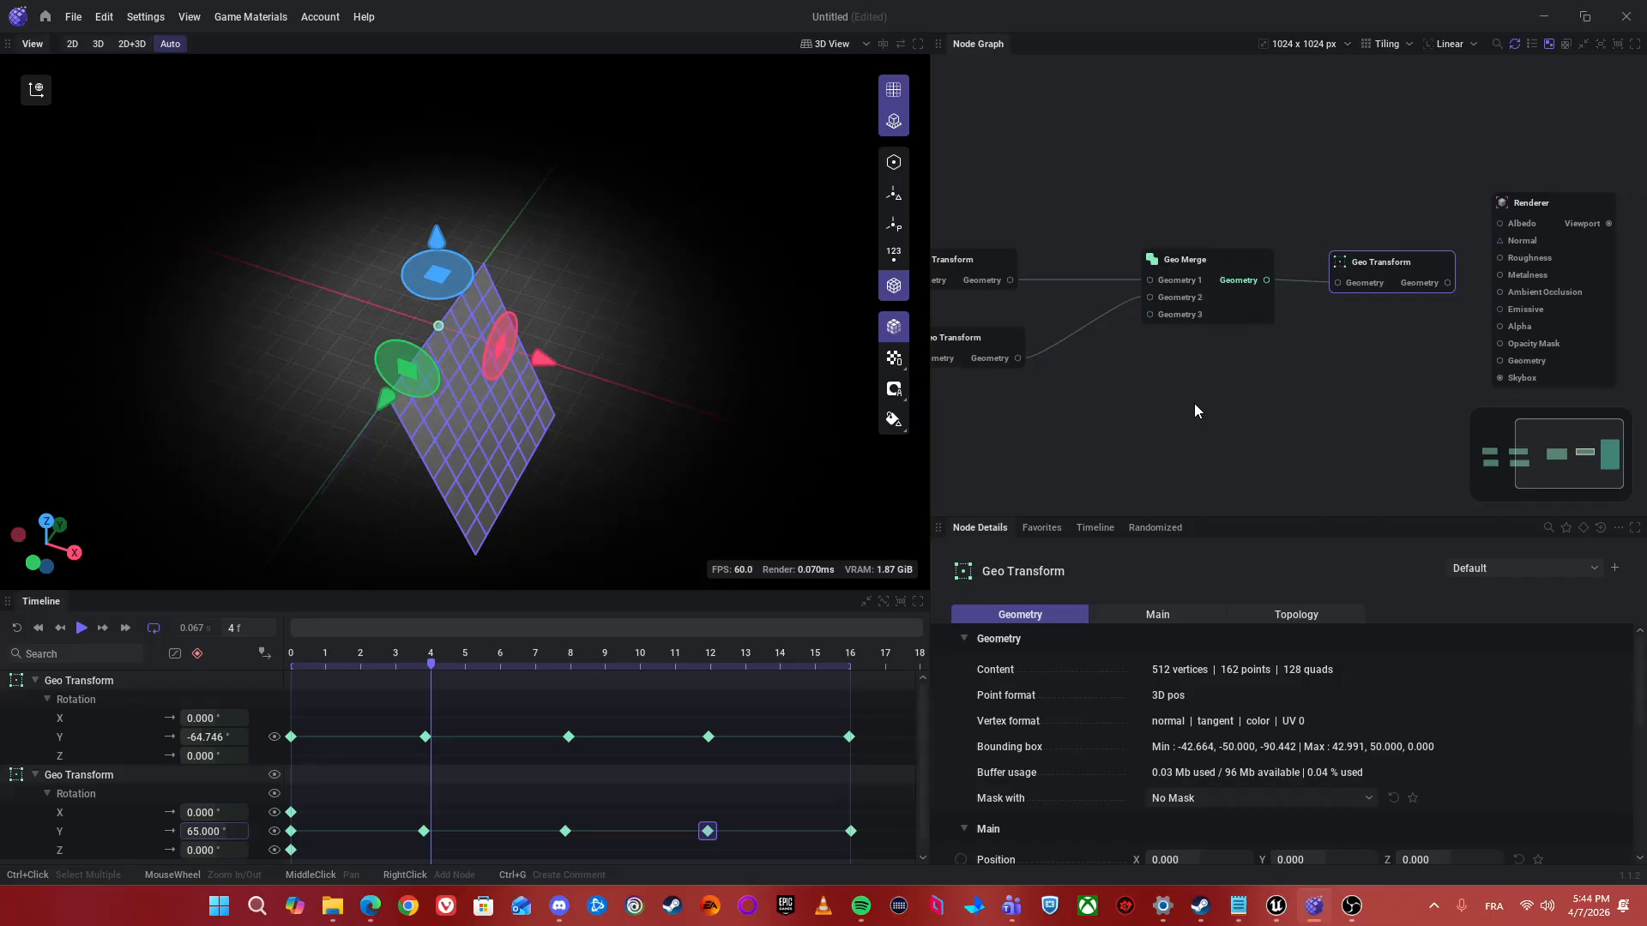
{"action": "left_click_drag", "start_coordinate": [1191, 197], "coordinate": [1422, 343]}
{"action": "left_click_drag", "start_coordinate": [1211, 260], "coordinate": [1276, 259]}
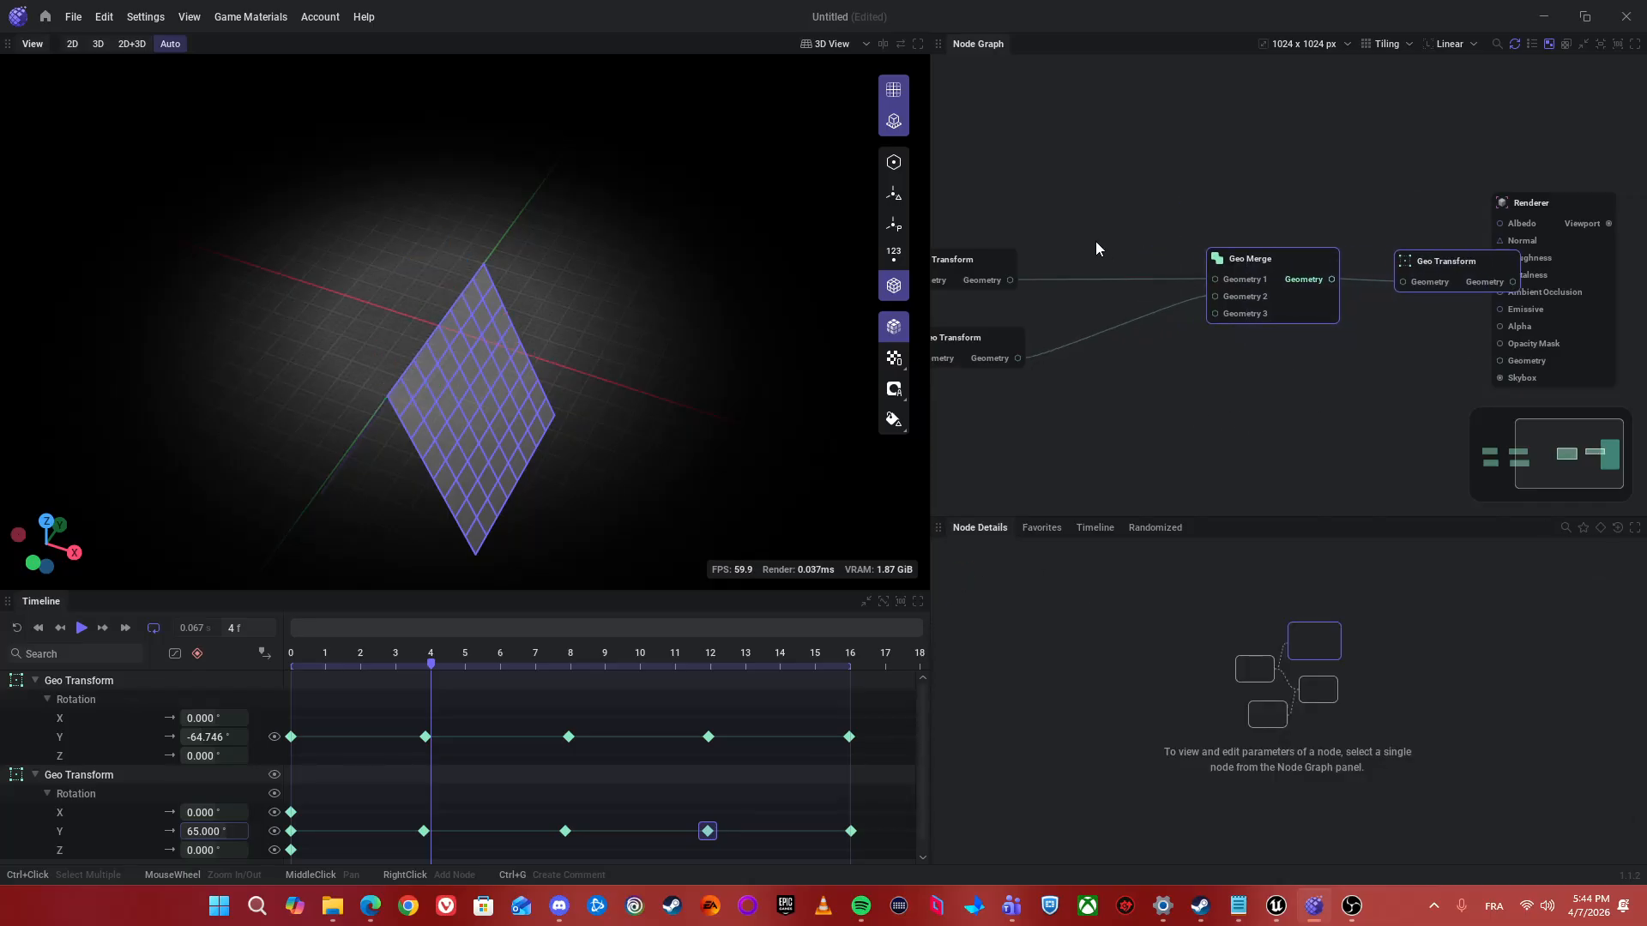
- Insert a Geo Space Warp node between the upper wing's Geo Transform and the Geo Merge's Geometry 1 input
{"action": "left_click_drag", "start_coordinate": [1015, 284], "coordinate": [1089, 193]}
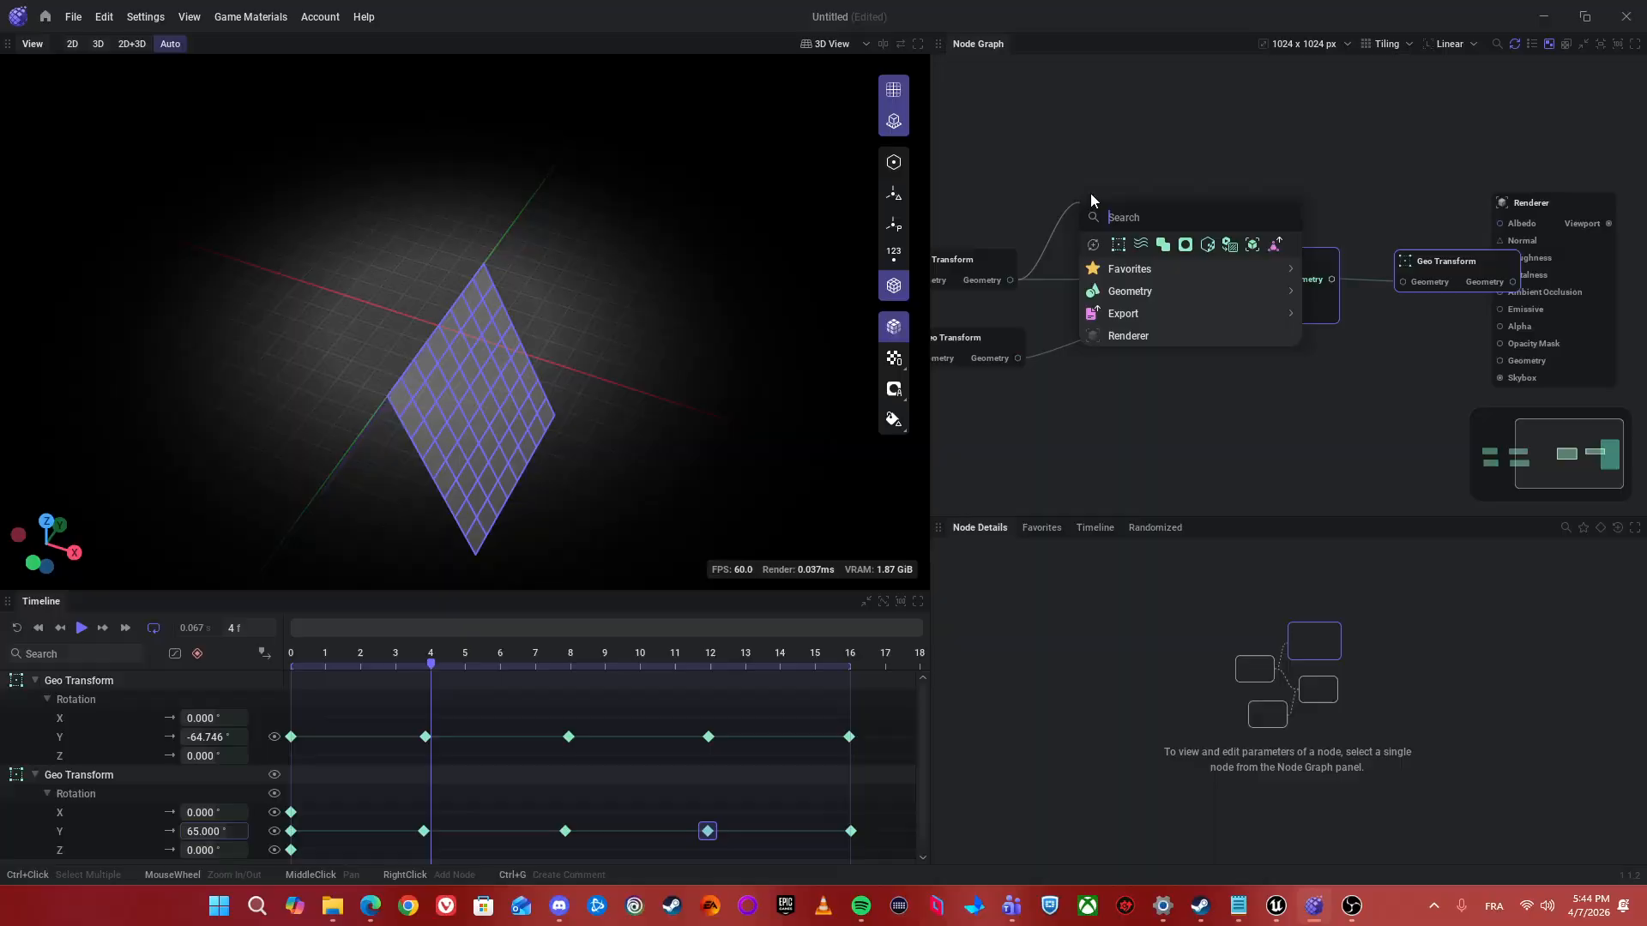
{"action": "type", "text": "Warp"}
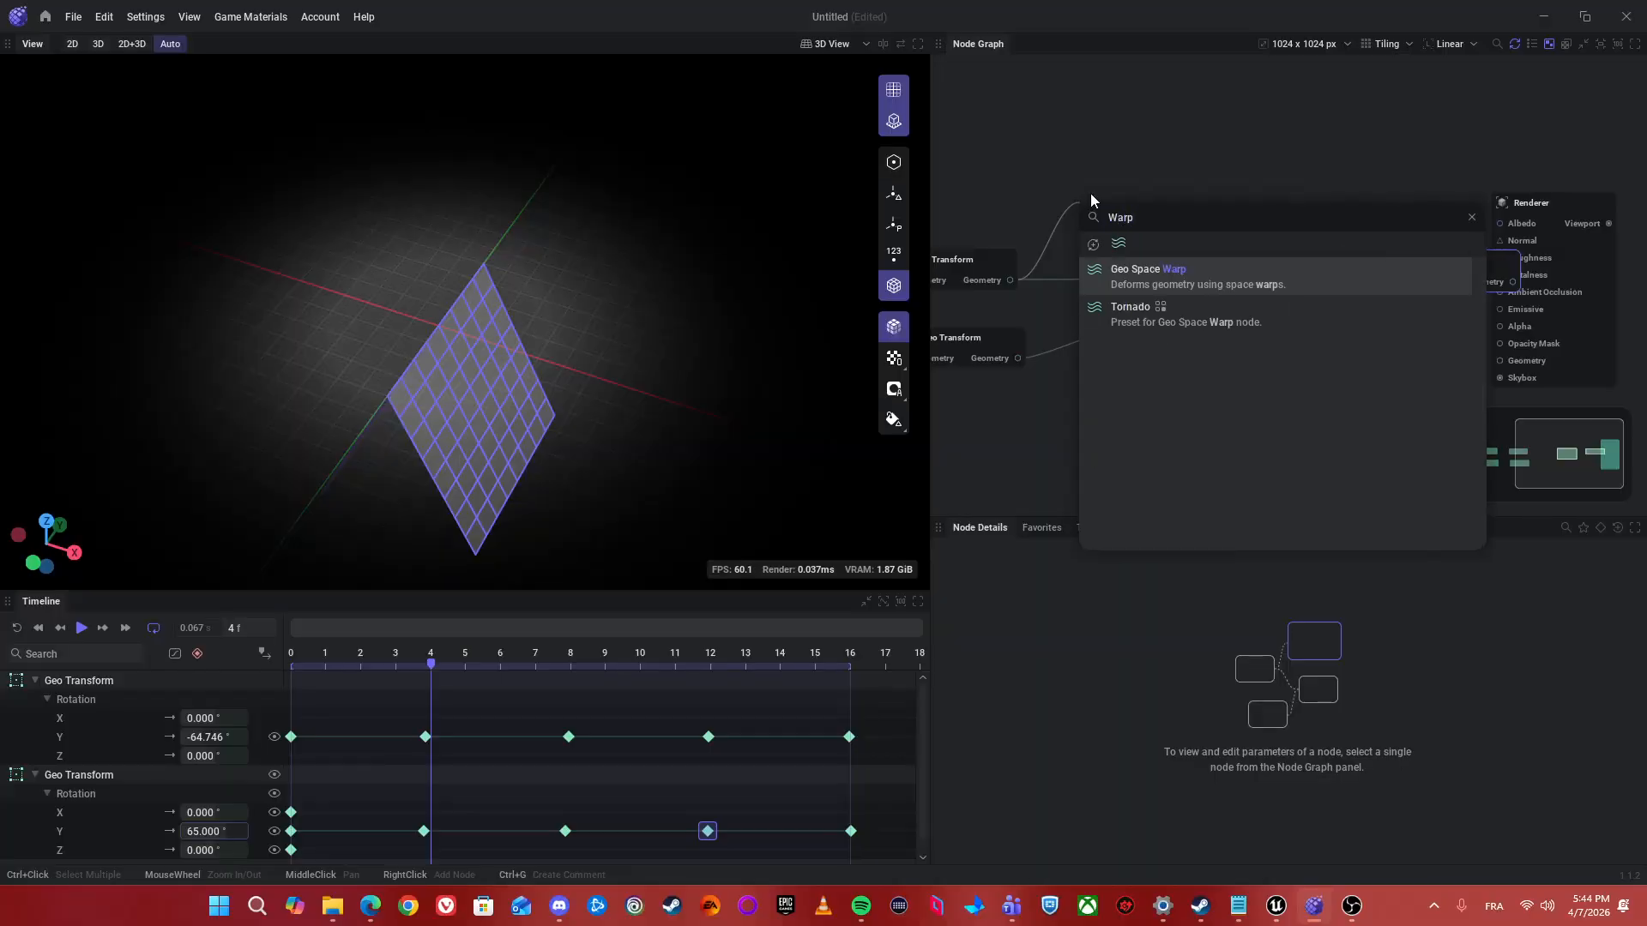
{"action": "key", "text": "Return"}
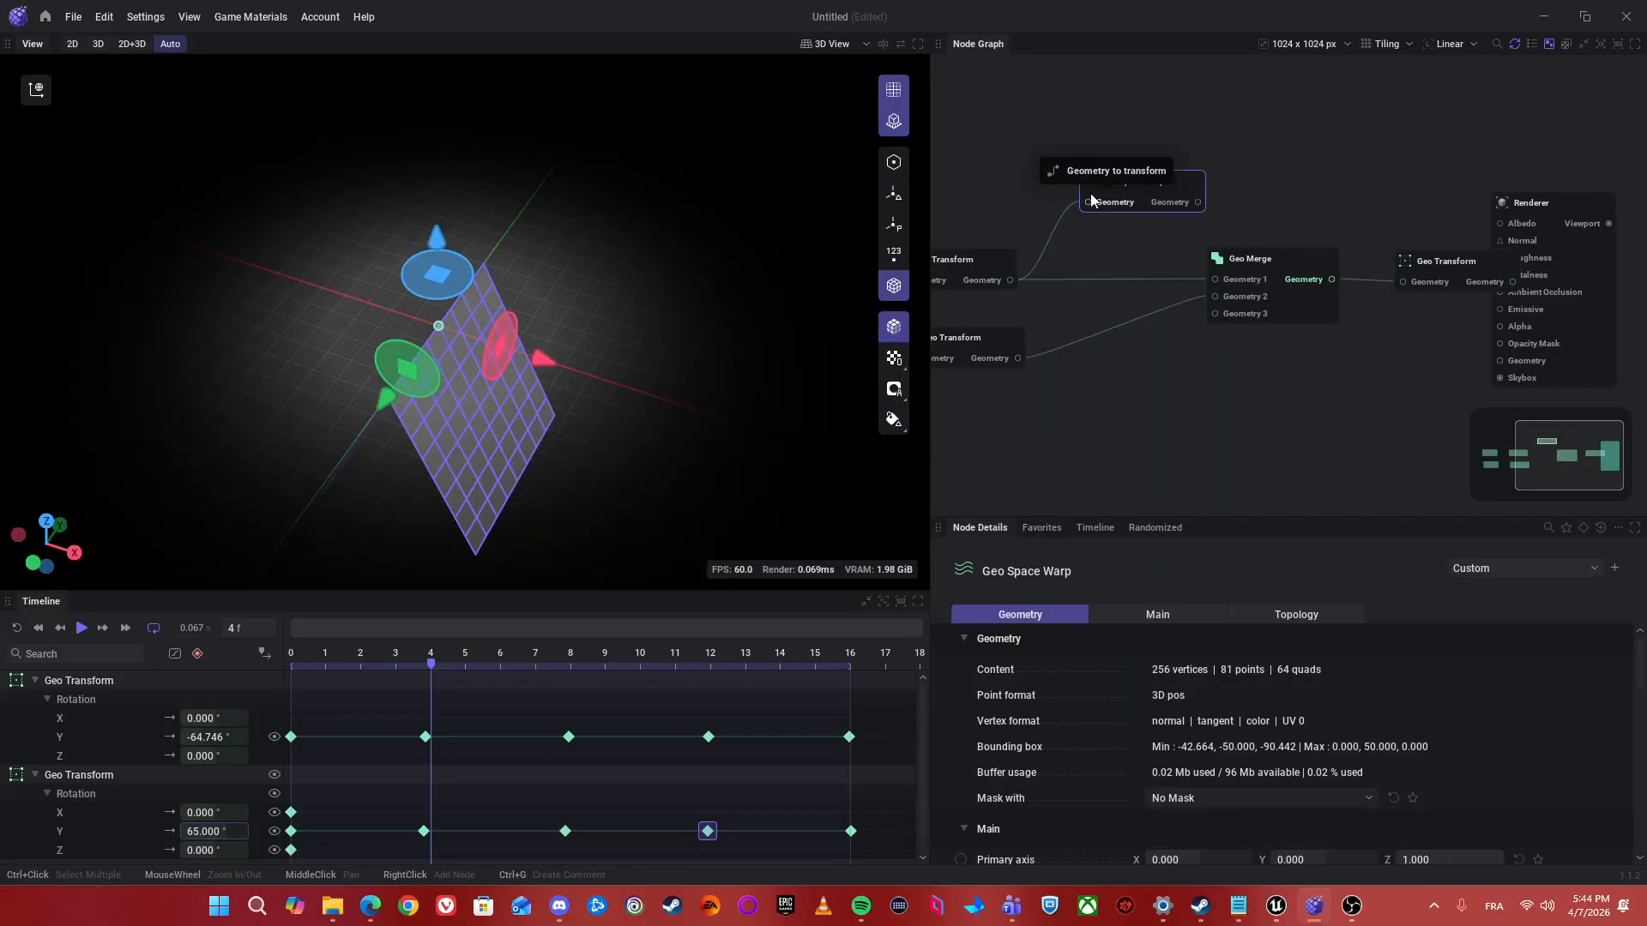
{"action": "left_click_drag", "start_coordinate": [1121, 192], "coordinate": [1216, 279]}
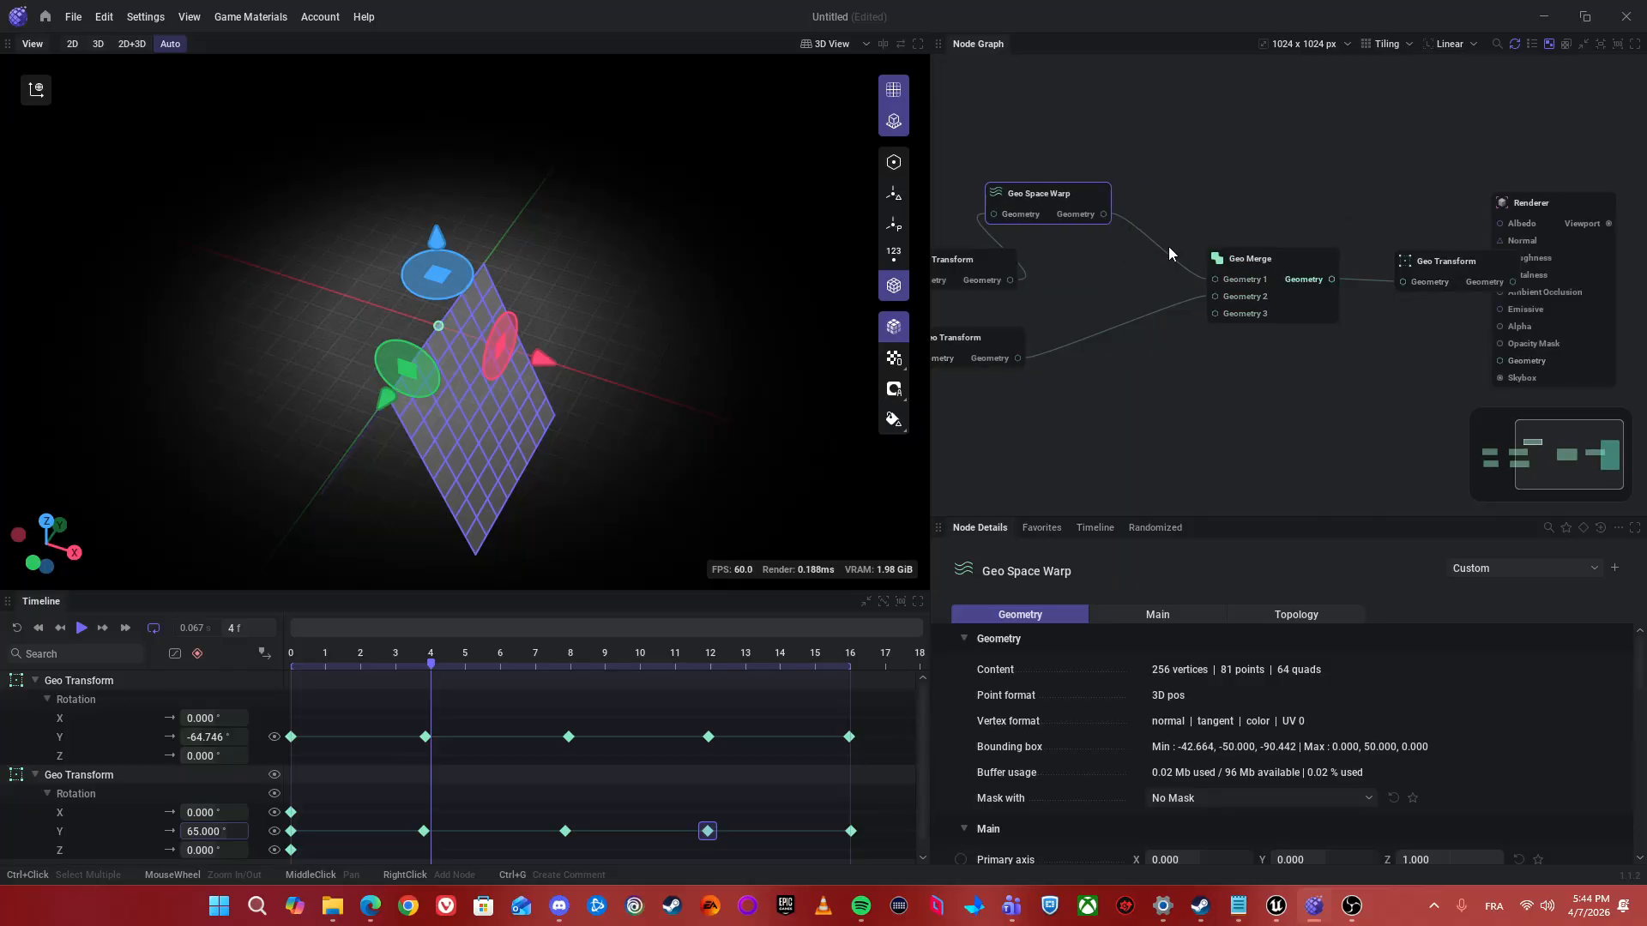
{"action": "left_click_drag", "start_coordinate": [1056, 191], "coordinate": [1117, 223]}
- Turn off Clamp above and Clamp below on the Geo Space Warp
{"action": "middle_click_drag", "start_coordinate": [1117, 223], "coordinate": [1138, 68]}
{"action": "scroll", "coordinate": [1265, 770], "scroll_direction": "down", "scroll_amount": 4}
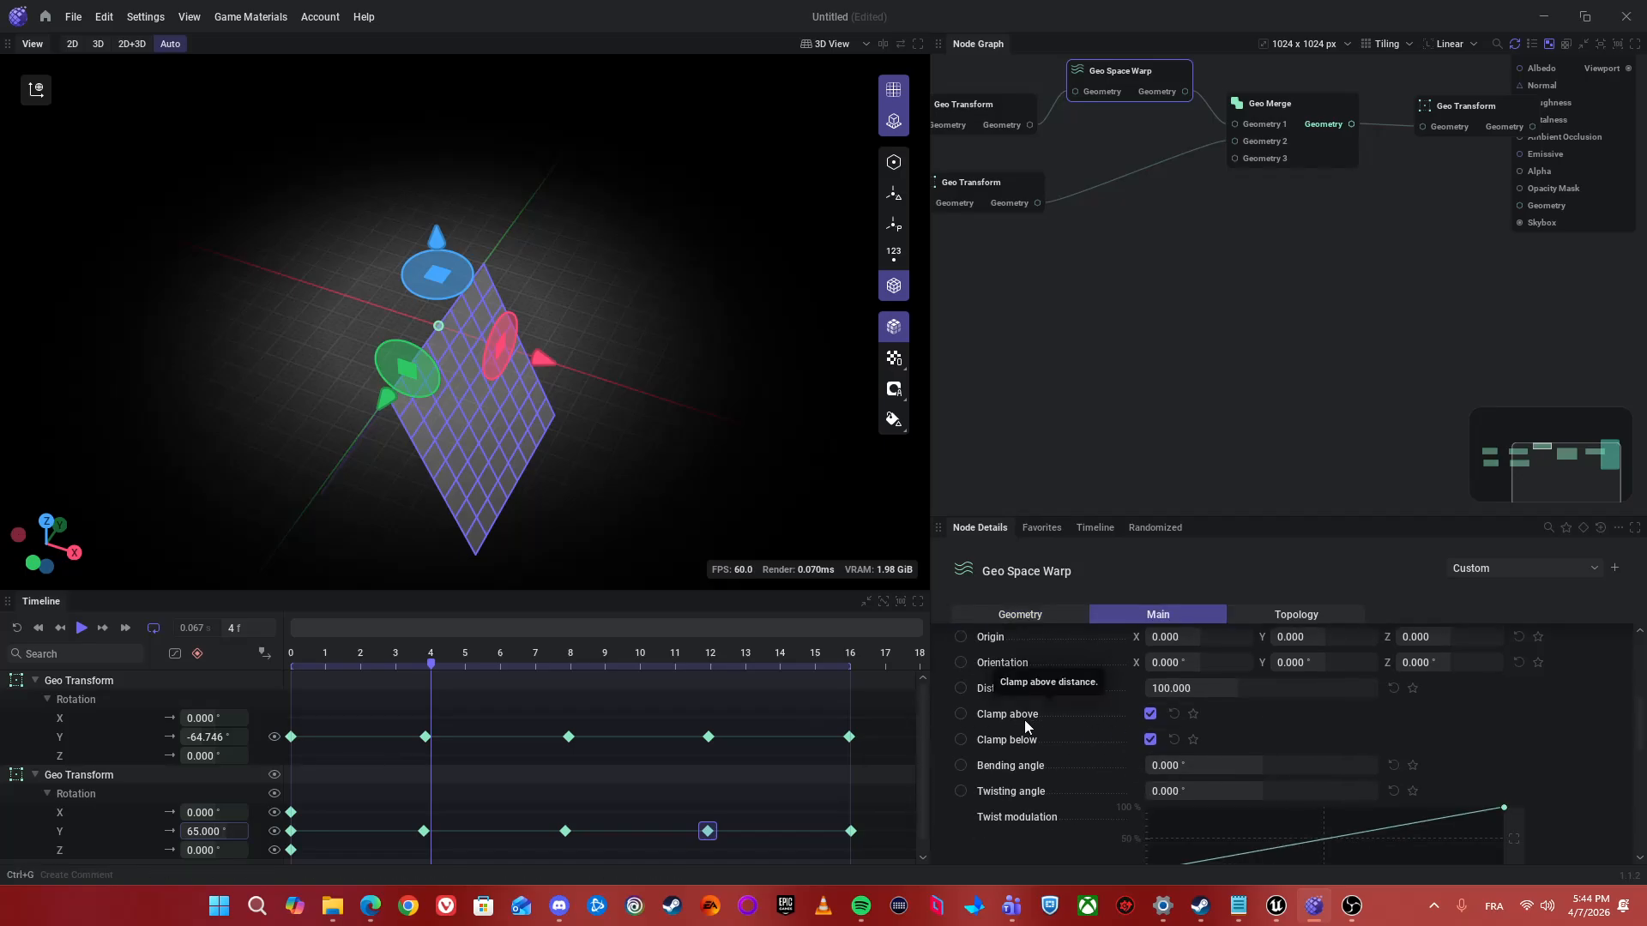
{"action": "left_click", "coordinate": [1150, 714]}
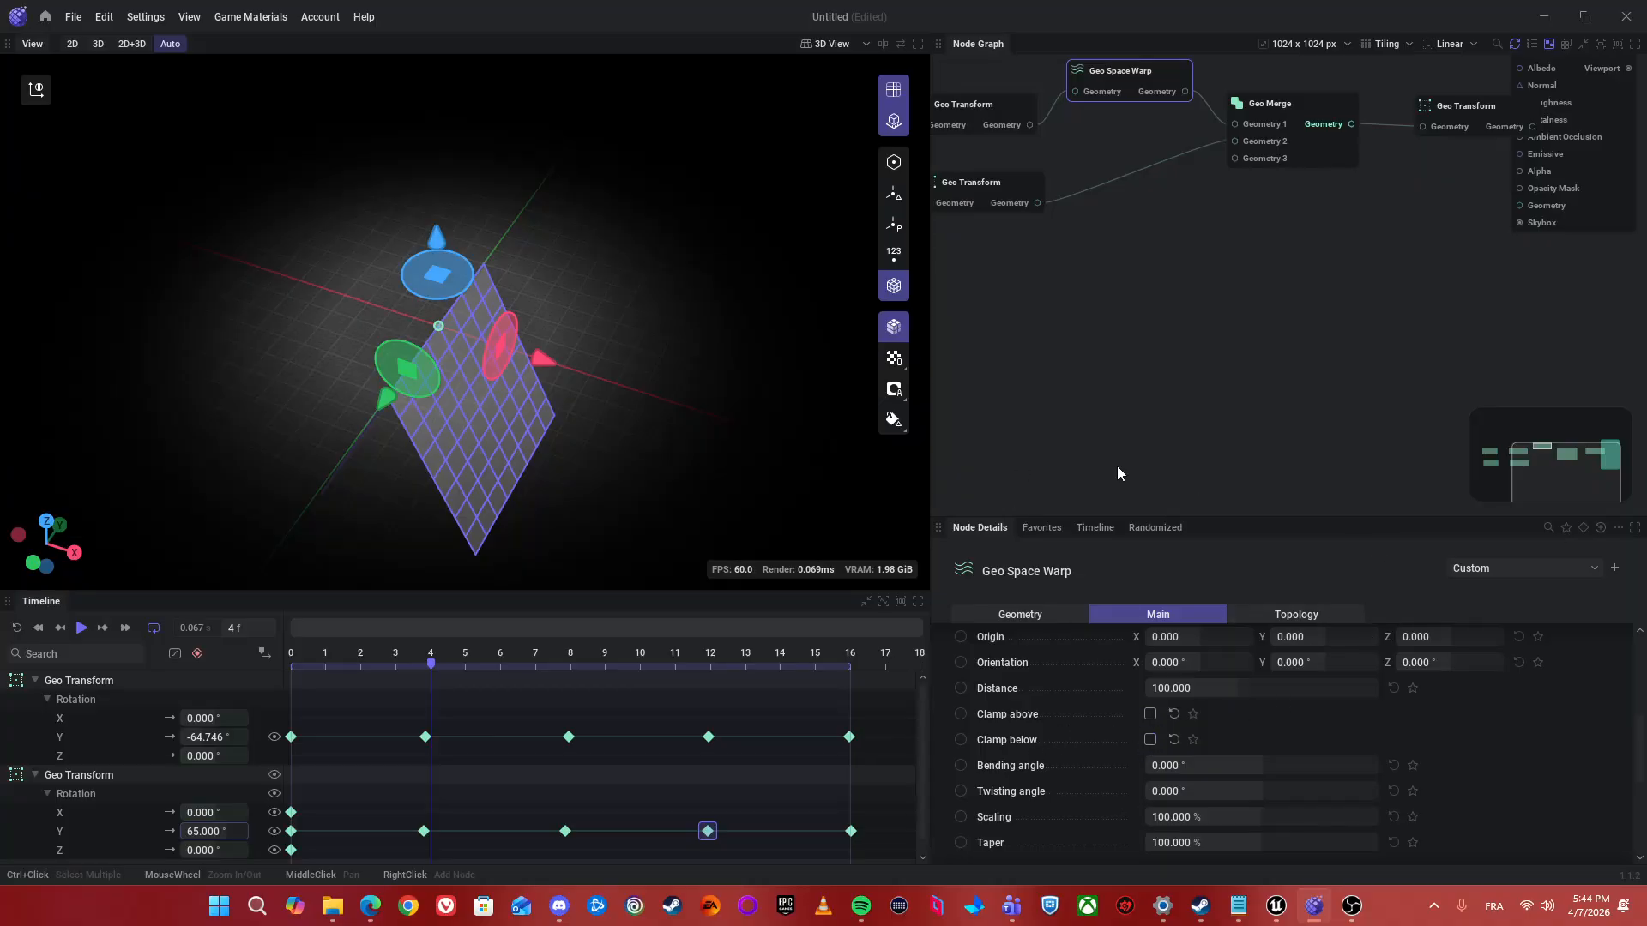
- Bend the first wing with the Geo Space Warp, trying a bending angle of 45° and settling on 25°
{"action": "middle_click_drag", "start_coordinate": [1218, 307], "coordinate": [1204, 404]}
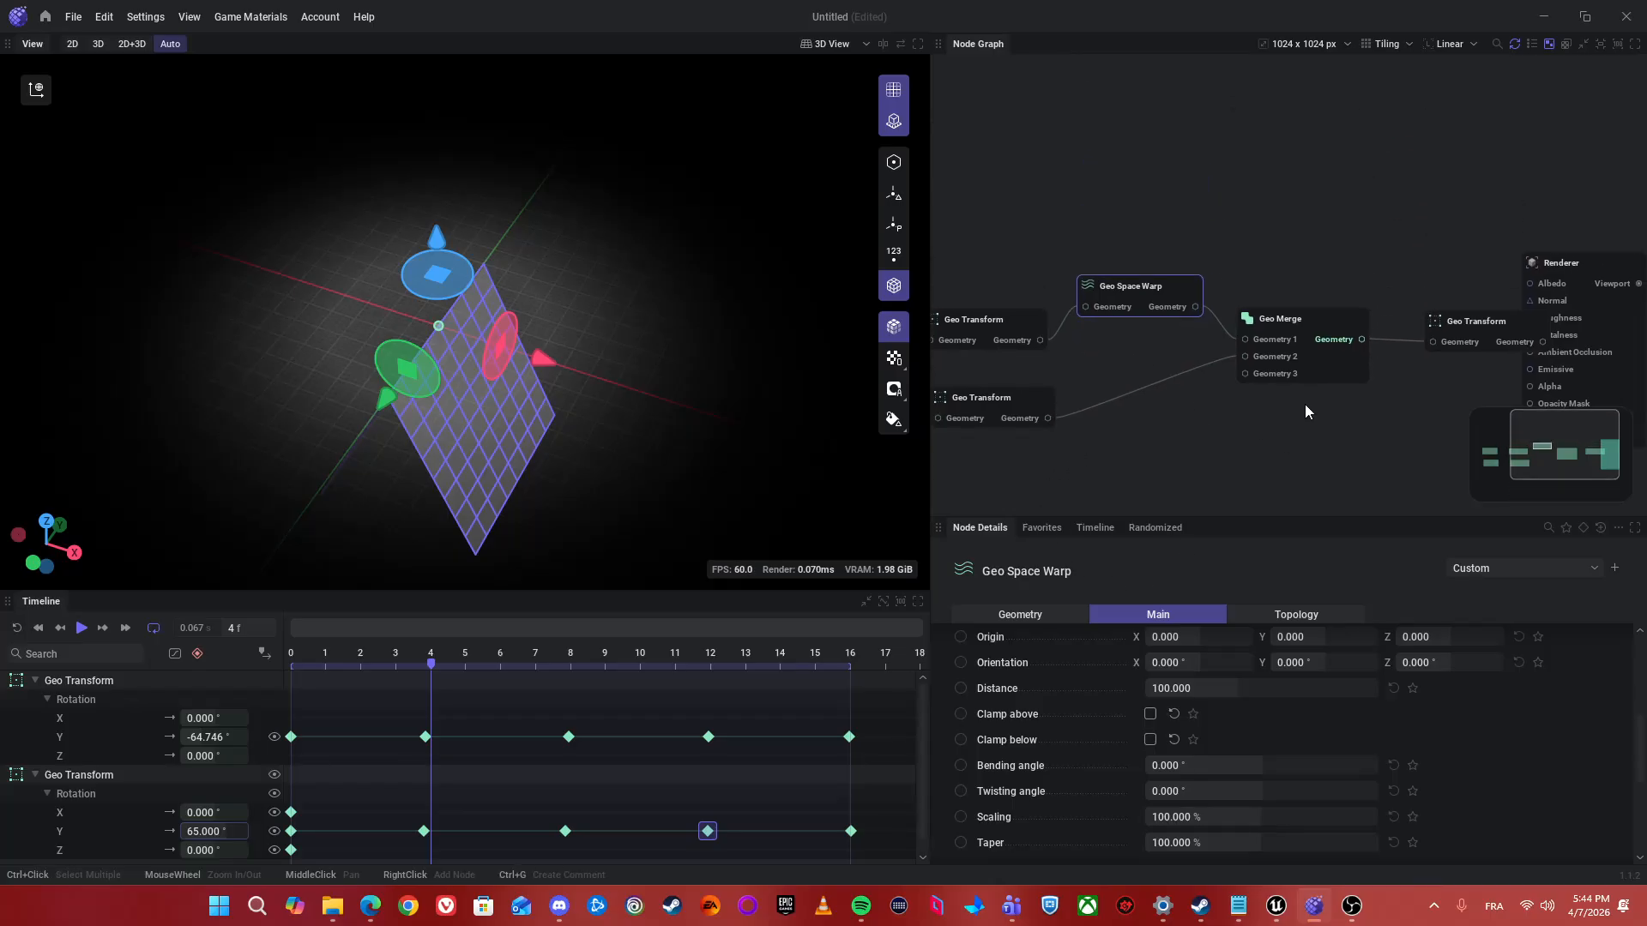
{"action": "mouse_move", "coordinate": [1182, 763]}
{"action": "left_mouse_down"}
{"action": "mouse_move", "coordinate": [1260, 764]}
{"action": "mouse_move", "coordinate": [1202, 765]}
{"action": "left_mouse_up"}
{"action": "middle_click_drag", "start_coordinate": [555, 378], "coordinate": [645, 238]}
{"action": "left_click_drag", "start_coordinate": [491, 442], "coordinate": [557, 347], "text": "alt"}
{"action": "mouse_move", "coordinate": [1192, 775]}
{"action": "left_mouse_down"}
{"action": "mouse_move", "coordinate": [1235, 774]}
{"action": "mouse_move", "coordinate": [1199, 773]}
{"action": "left_mouse_up"}
{"action": "left_click", "coordinate": [1199, 773]}
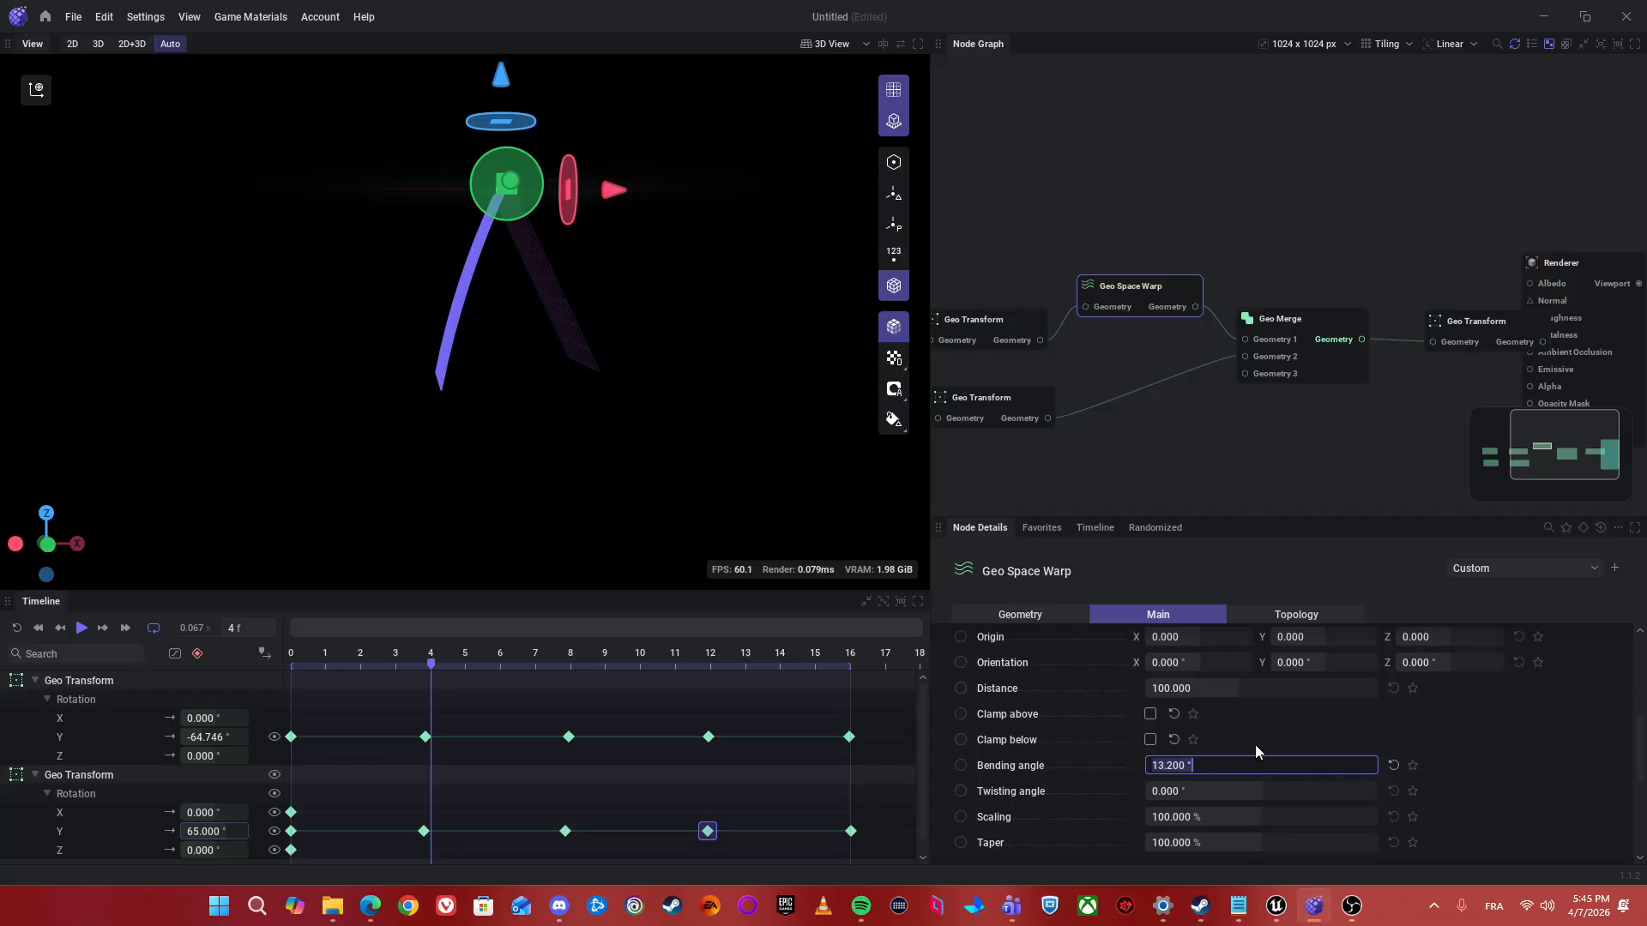
{"action": "type", "text": "45"}
{"action": "key", "text": "Return"}
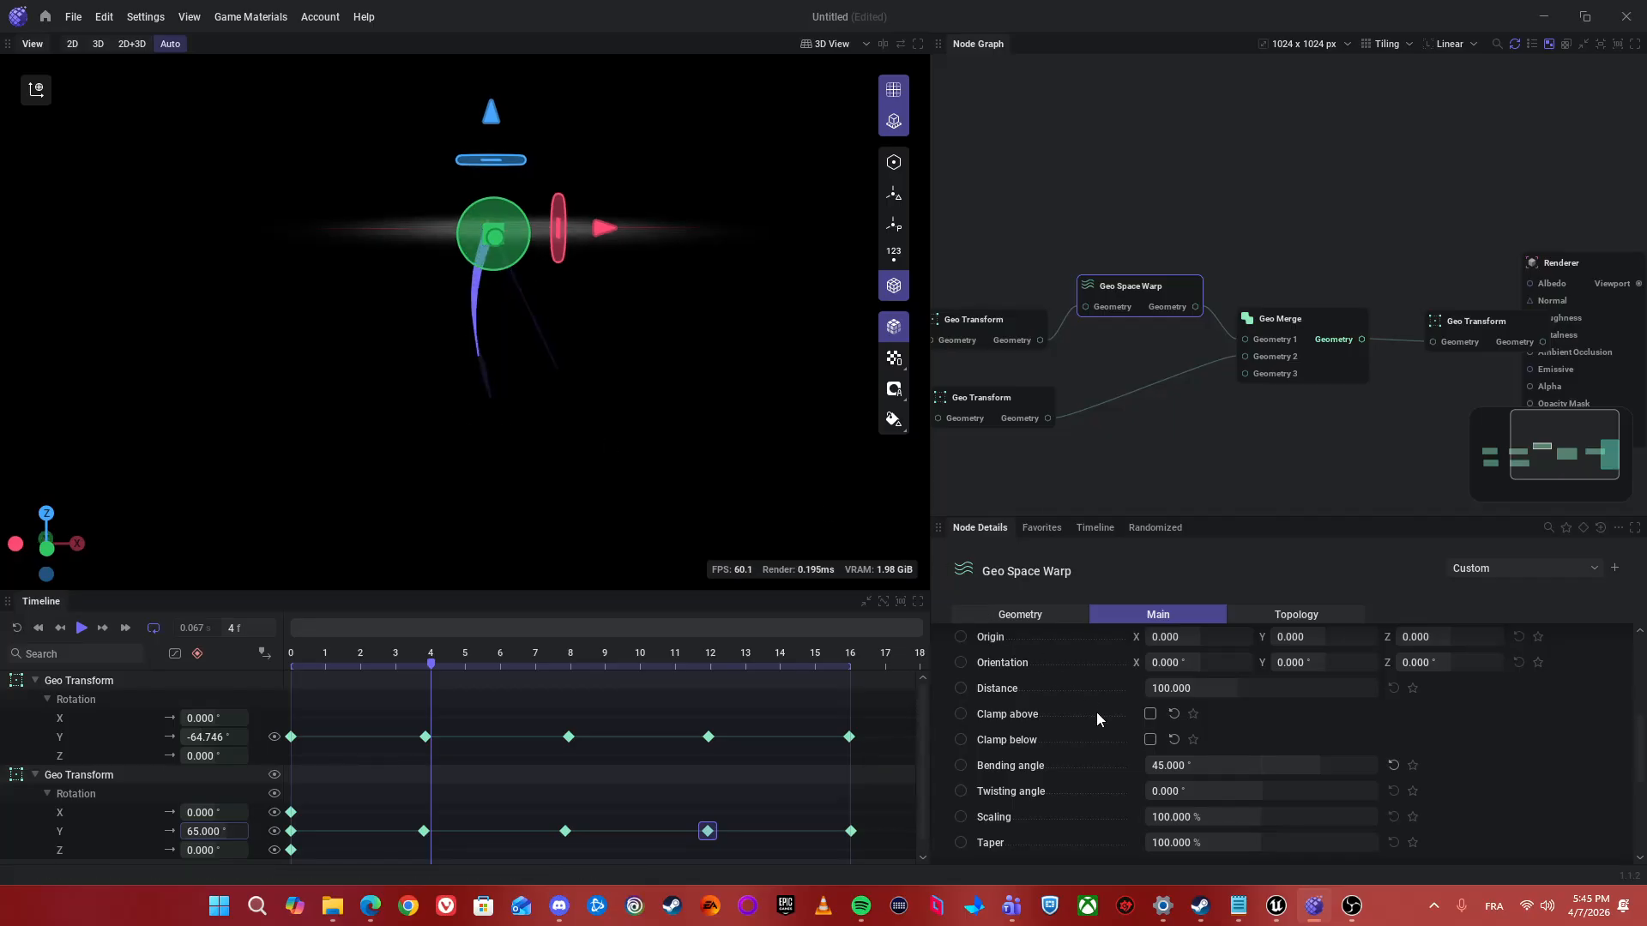
{"action": "left_click", "coordinate": [1224, 765]}
{"action": "type", "text": "25"}
{"action": "key", "text": "Return"}
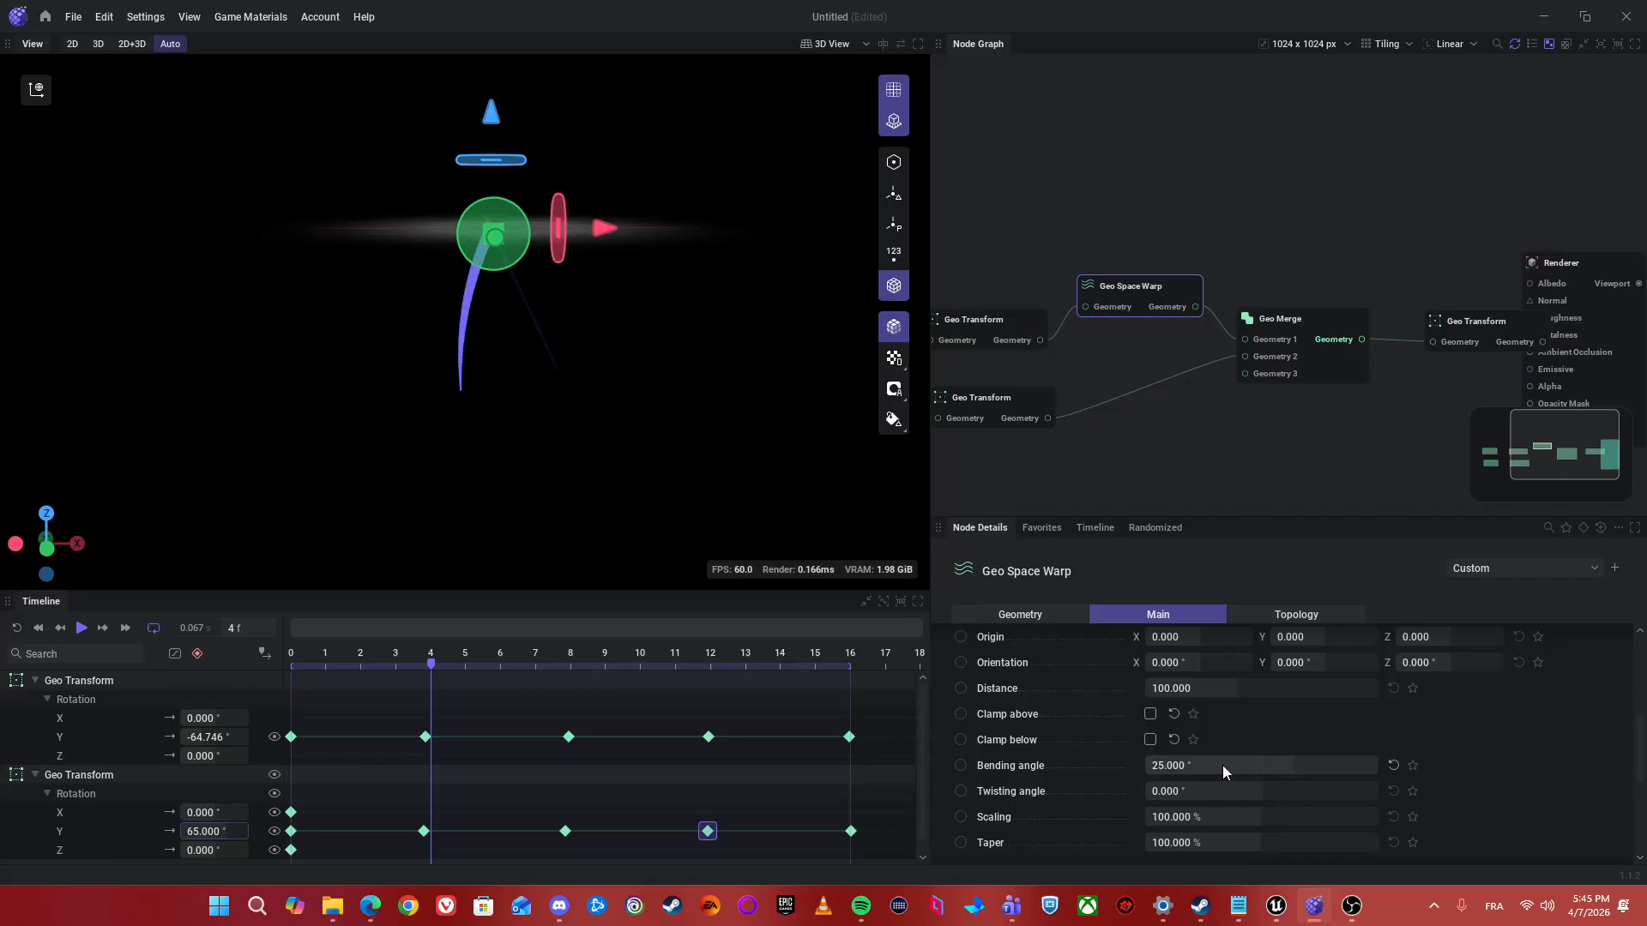
- Scrub the timeline back to frame 1 to check how the first wing bends
{"action": "left_click_drag", "start_coordinate": [643, 392], "coordinate": [646, 386]}
{"action": "middle_click_drag", "start_coordinate": [1380, 433], "coordinate": [1318, 407]}
{"action": "left_click_drag", "start_coordinate": [409, 663], "coordinate": [328, 660]}
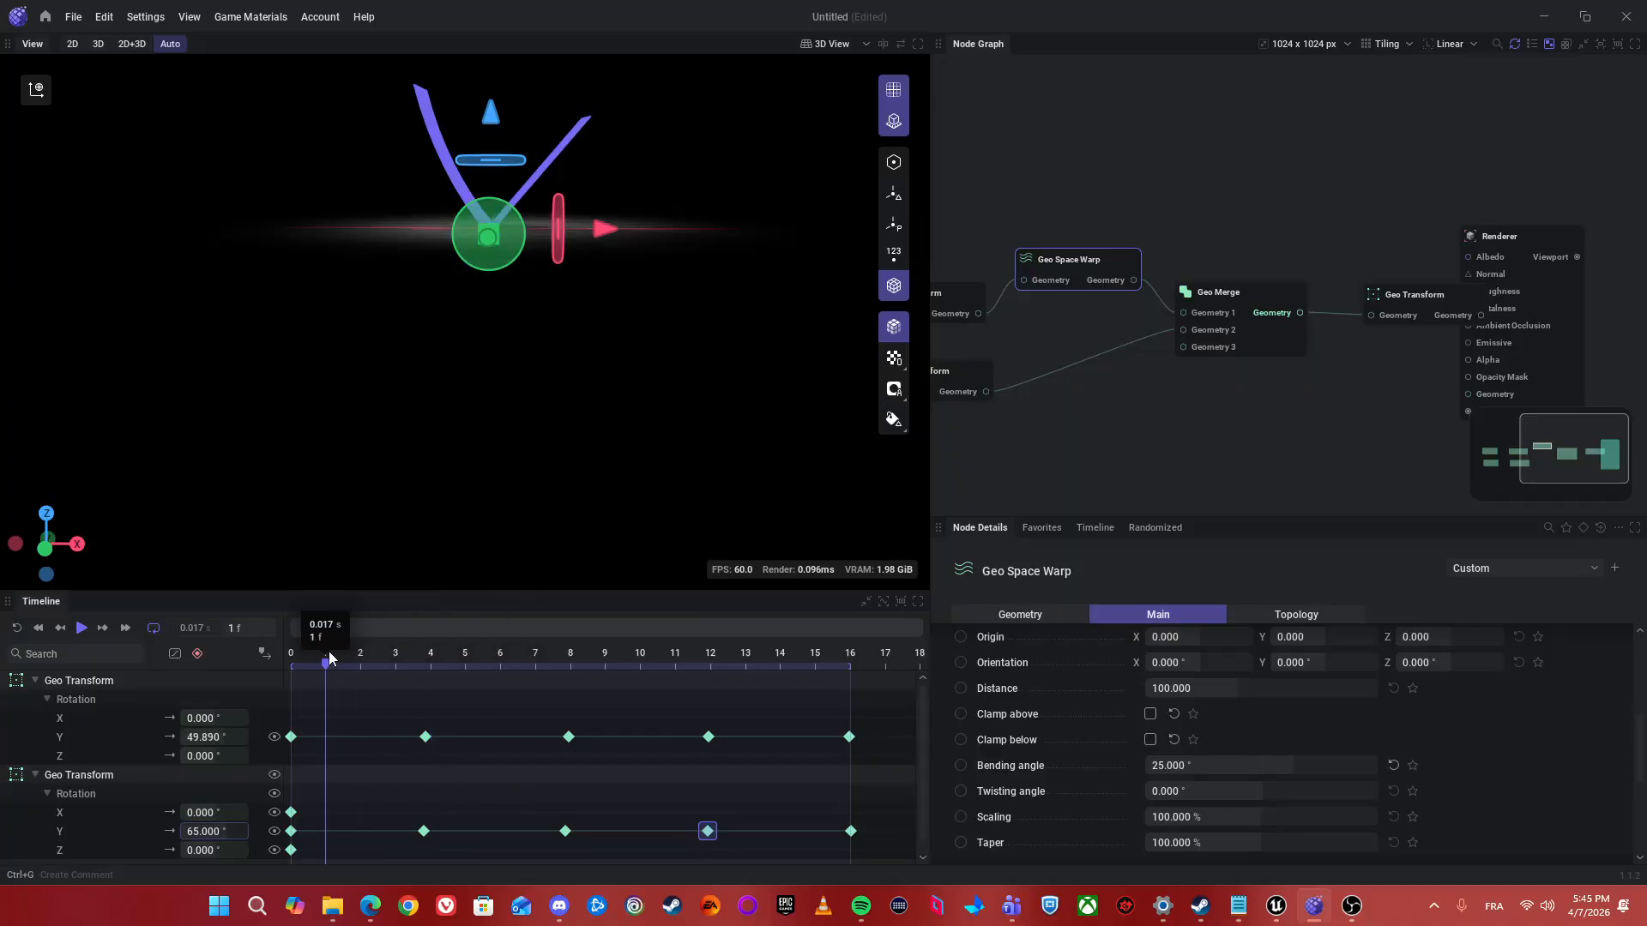
- Duplicate the Geo Space Warp and insert the copy between the lower wing's Geo Transform and the Geo Merge's Geometry 2 input
{"action": "middle_click_drag", "start_coordinate": [1296, 398], "coordinate": [1323, 414]}
{"action": "key", "text": "ctrl+c"}
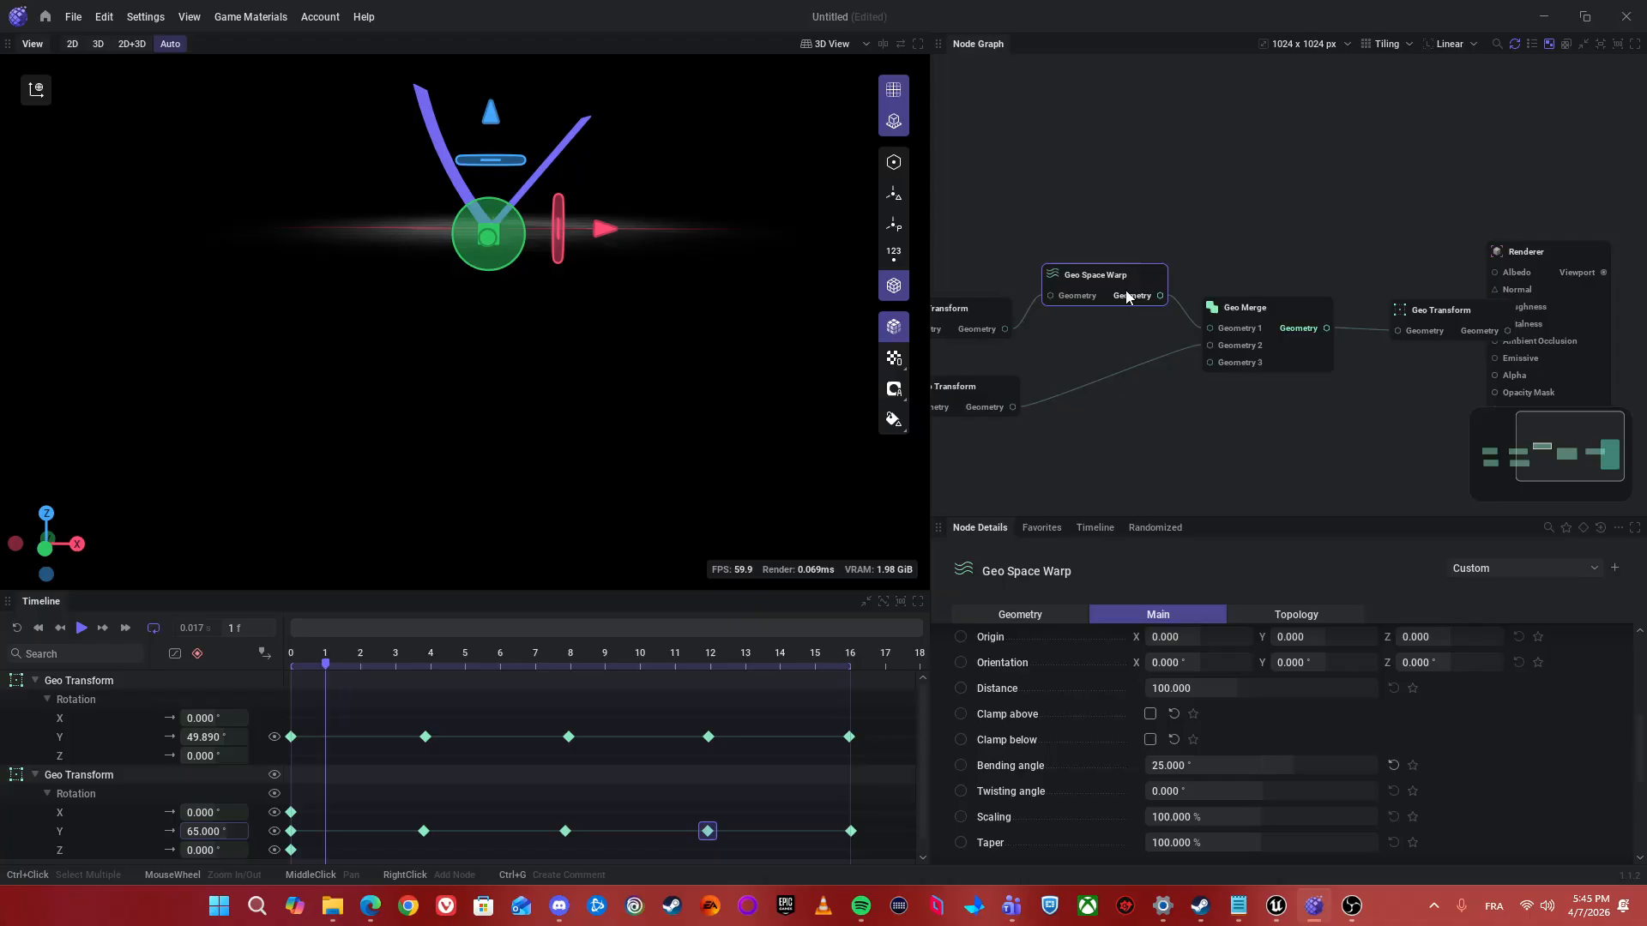
{"action": "key", "text": "ctrl+v"}
{"action": "left_click_drag", "start_coordinate": [1262, 384], "coordinate": [1046, 434]}
{"action": "left_click_drag", "start_coordinate": [1150, 436], "coordinate": [1212, 358]}
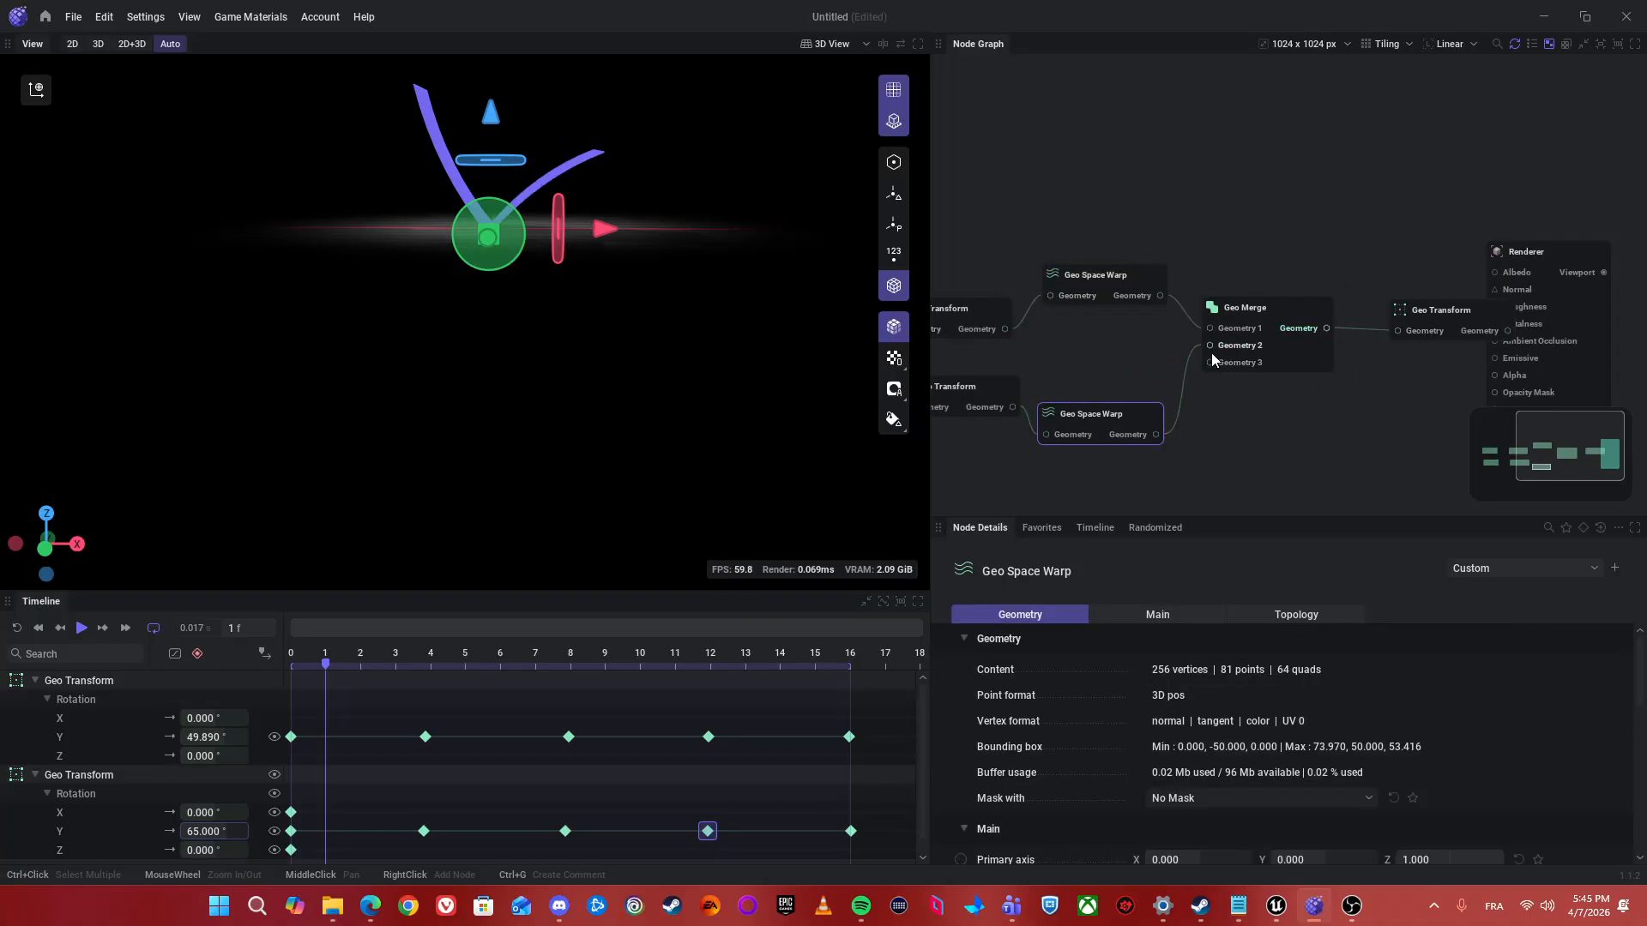
{"action": "left_click_drag", "start_coordinate": [1078, 424], "coordinate": [1078, 411]}
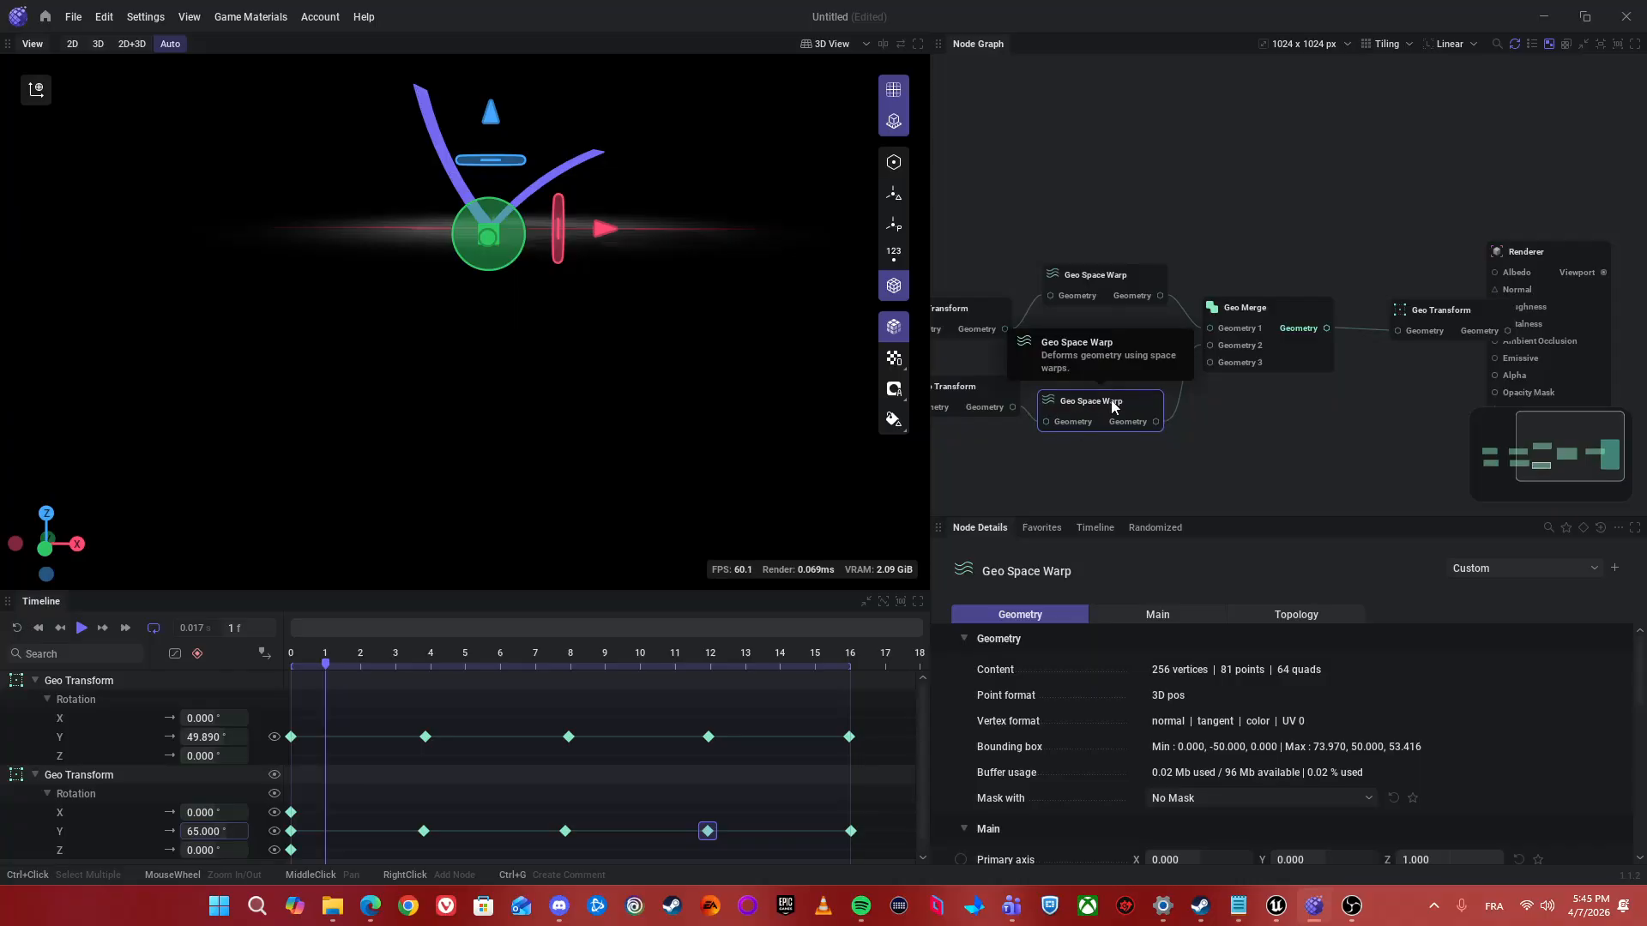
- Set the second wing's Geo Space Warp bending angle to -25°
{"action": "scroll", "coordinate": [1211, 734], "scroll_direction": "down", "scroll_amount": 5}
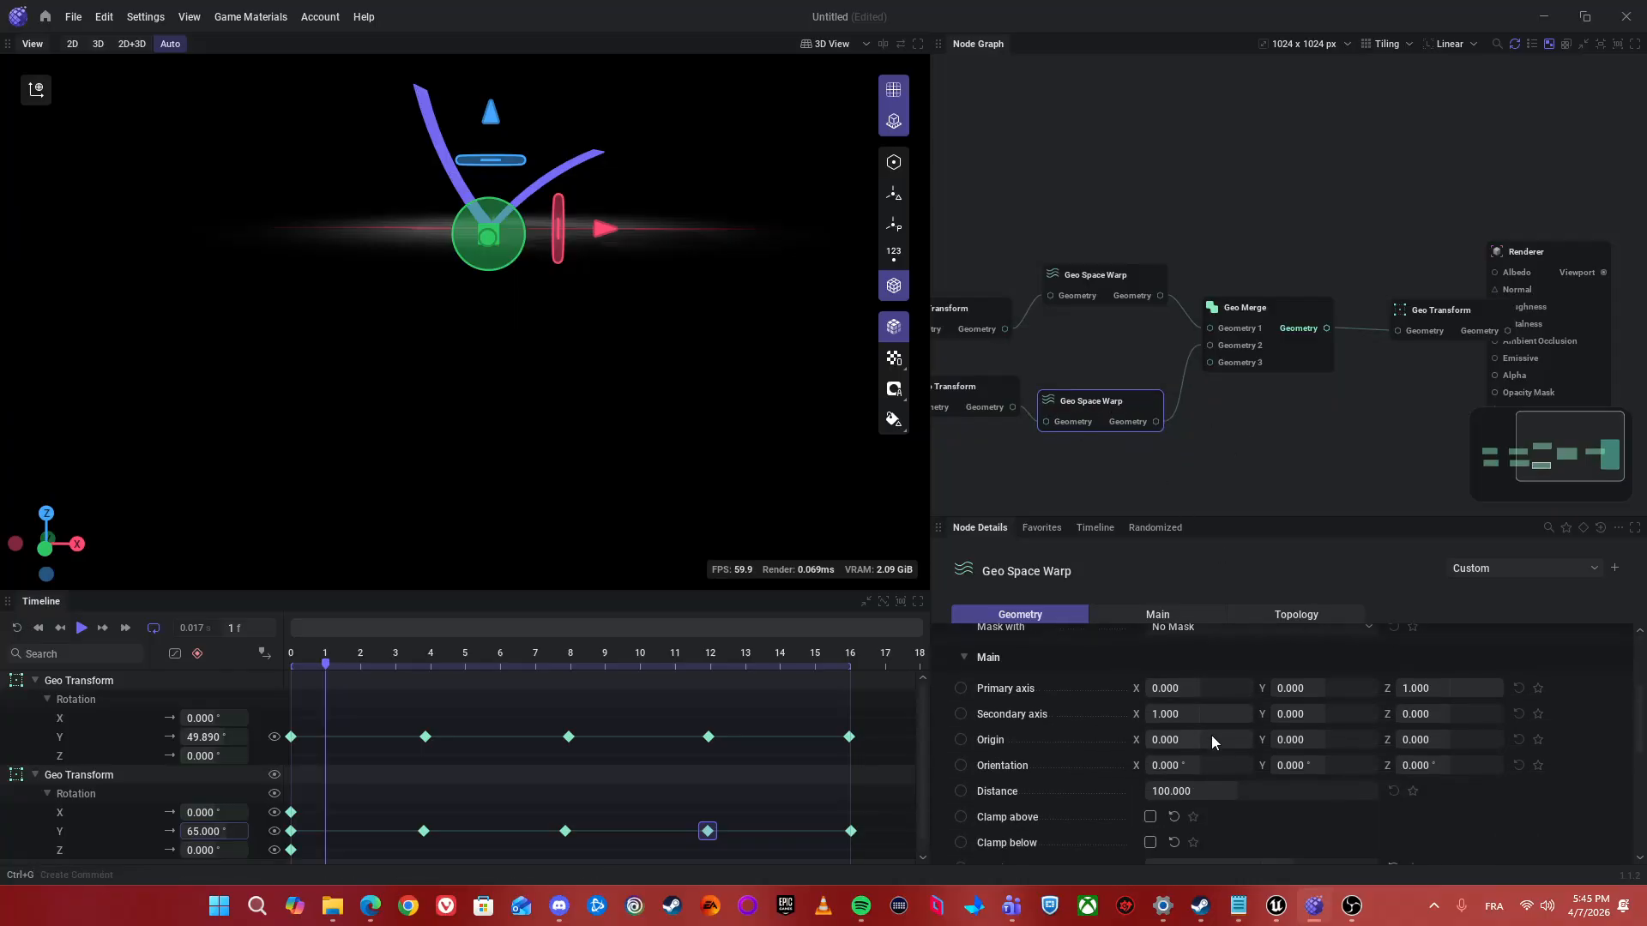
{"action": "left_click", "coordinate": [1181, 765]}
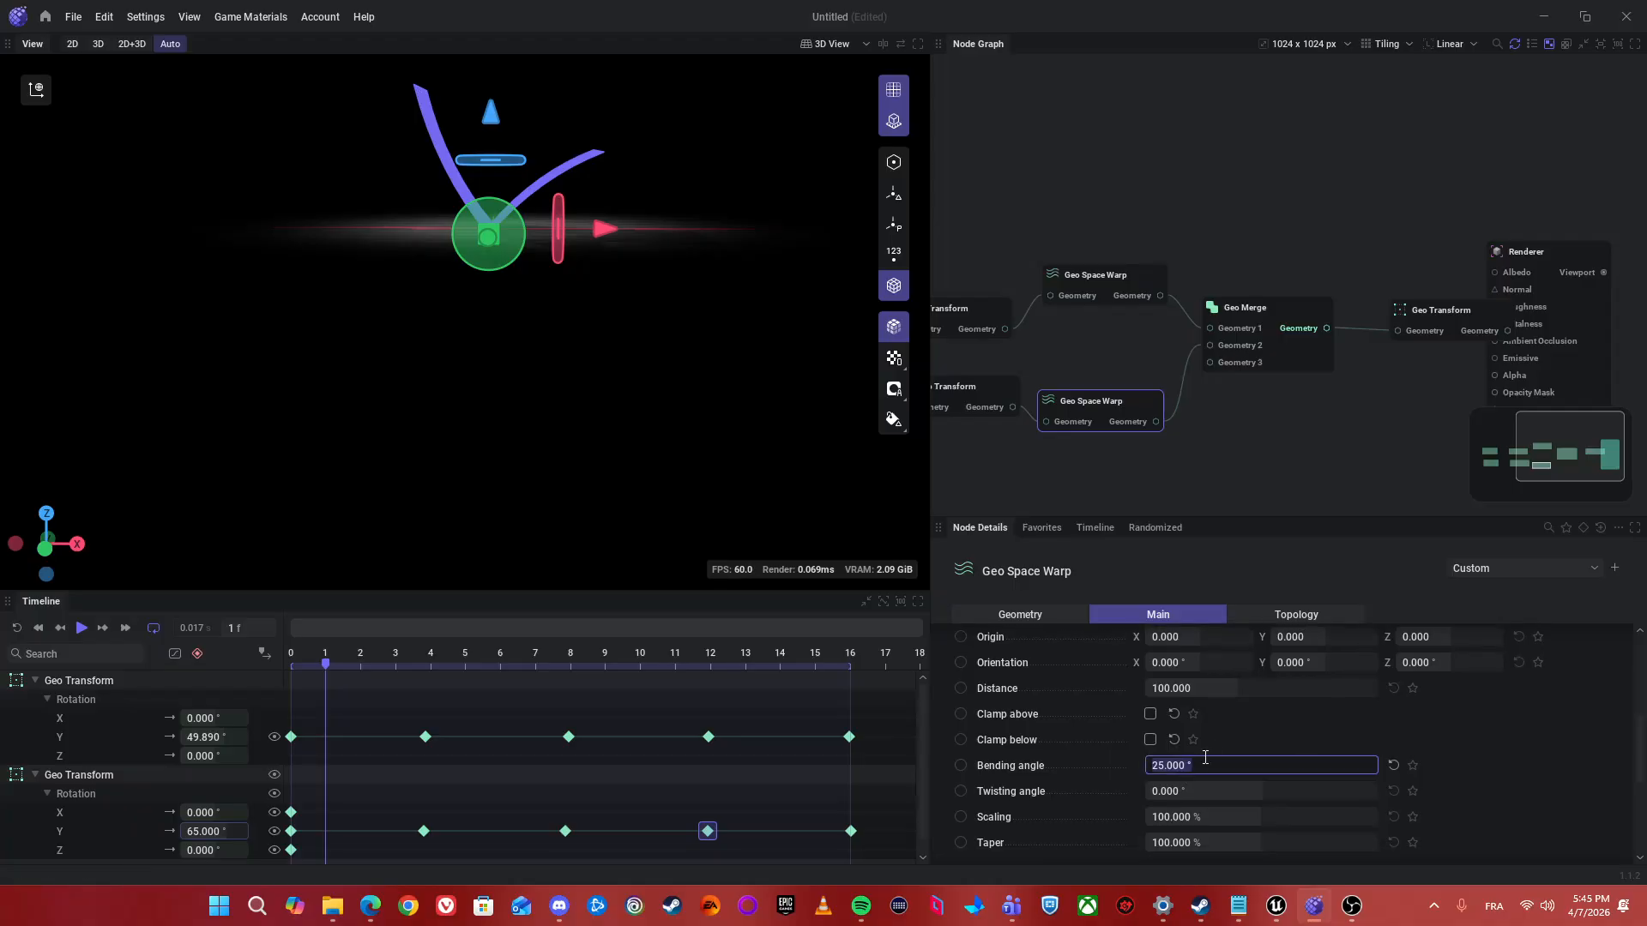
{"action": "key", "text": "Home"}
{"action": "key", "text": "Return"}
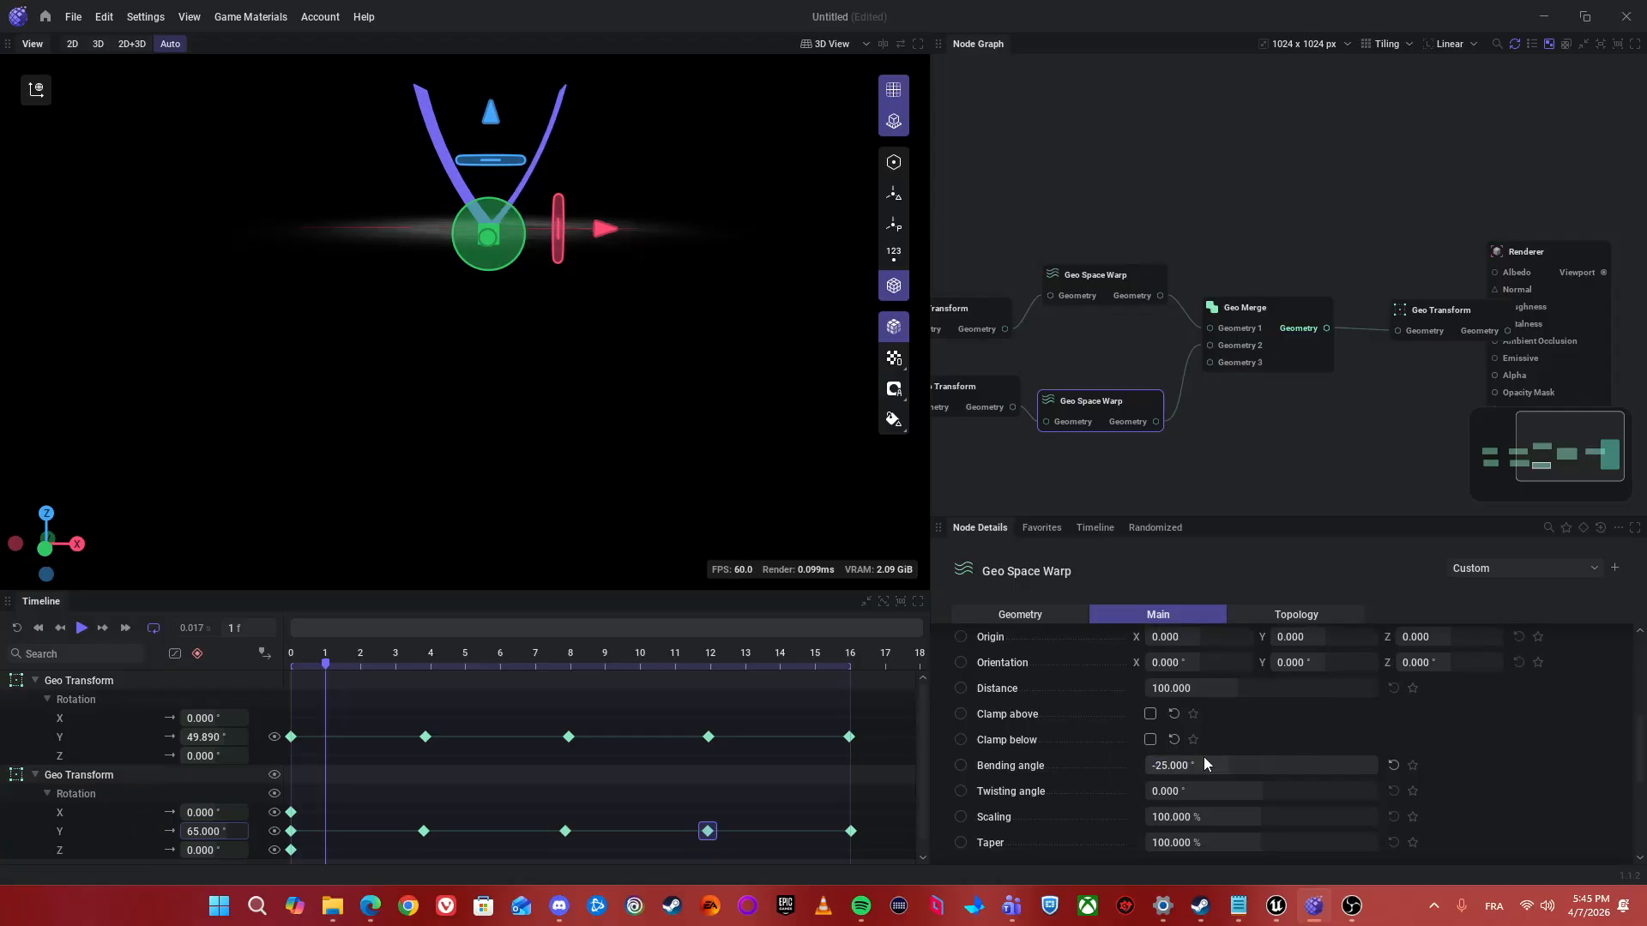
- Examine both bent wings from an angle while scrubbing the timeline from frame 1 to frame 9
{"action": "left_click_drag", "start_coordinate": [613, 238], "coordinate": [534, 371], "text": "alt"}
{"action": "middle_click_drag", "start_coordinate": [582, 244], "coordinate": [570, 319]}
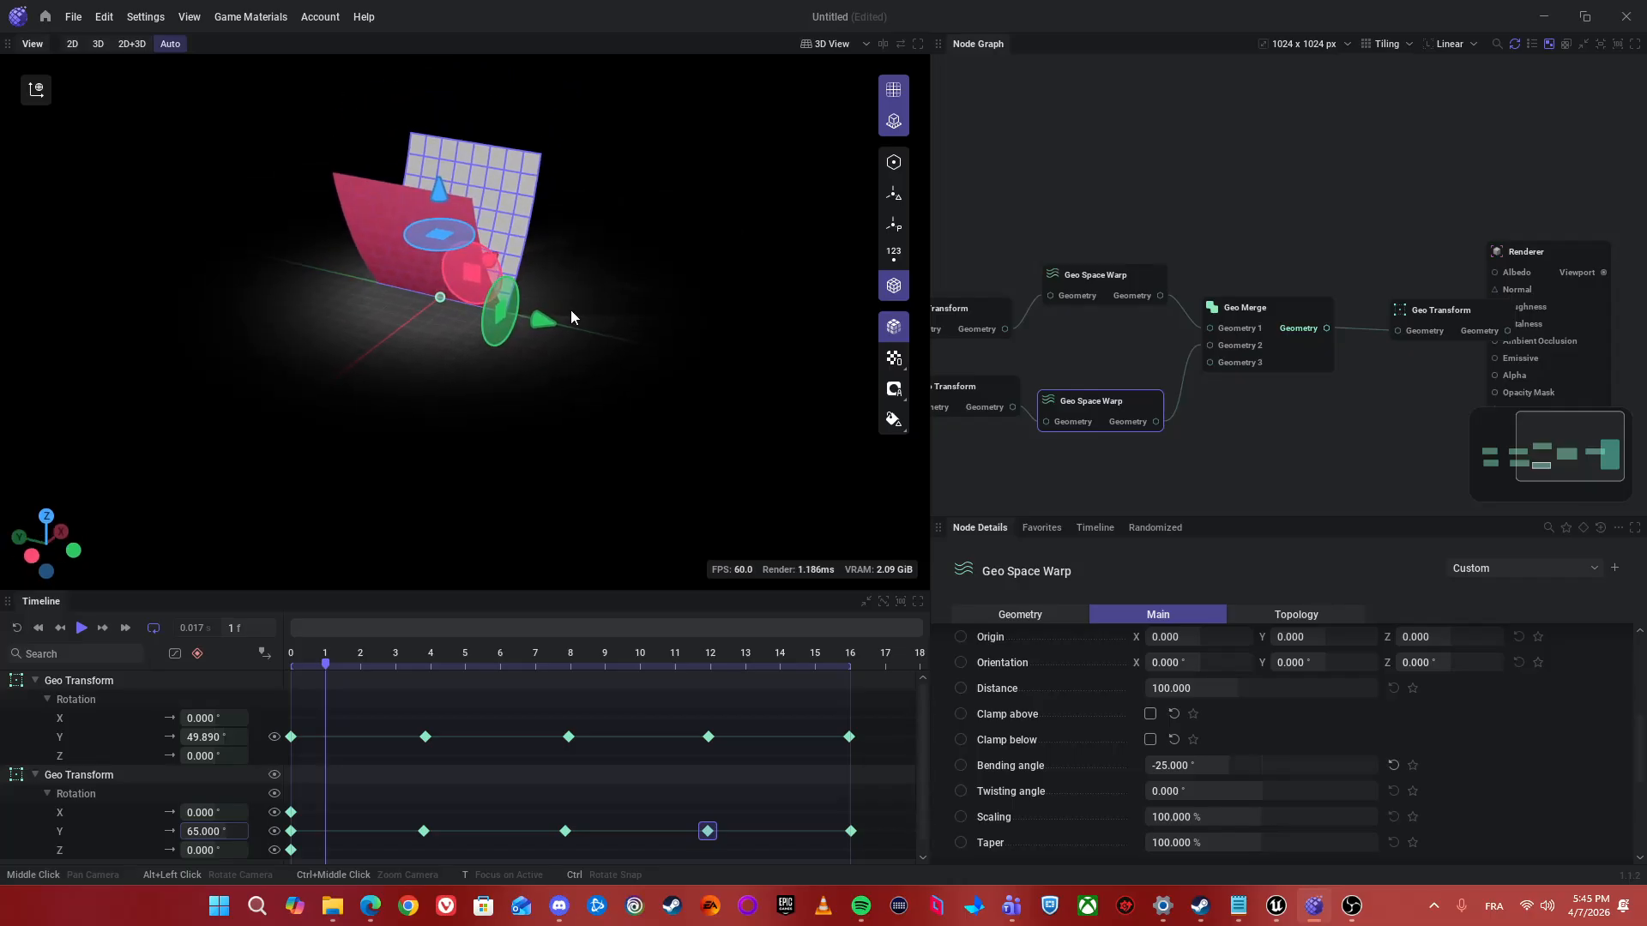
{"action": "left_click_drag", "start_coordinate": [587, 331], "coordinate": [570, 343], "text": "alt"}
{"action": "scroll", "coordinate": [573, 348], "scroll_direction": "up", "scroll_amount": 3}
{"action": "left_click_drag", "start_coordinate": [632, 427], "coordinate": [693, 391], "text": "alt"}
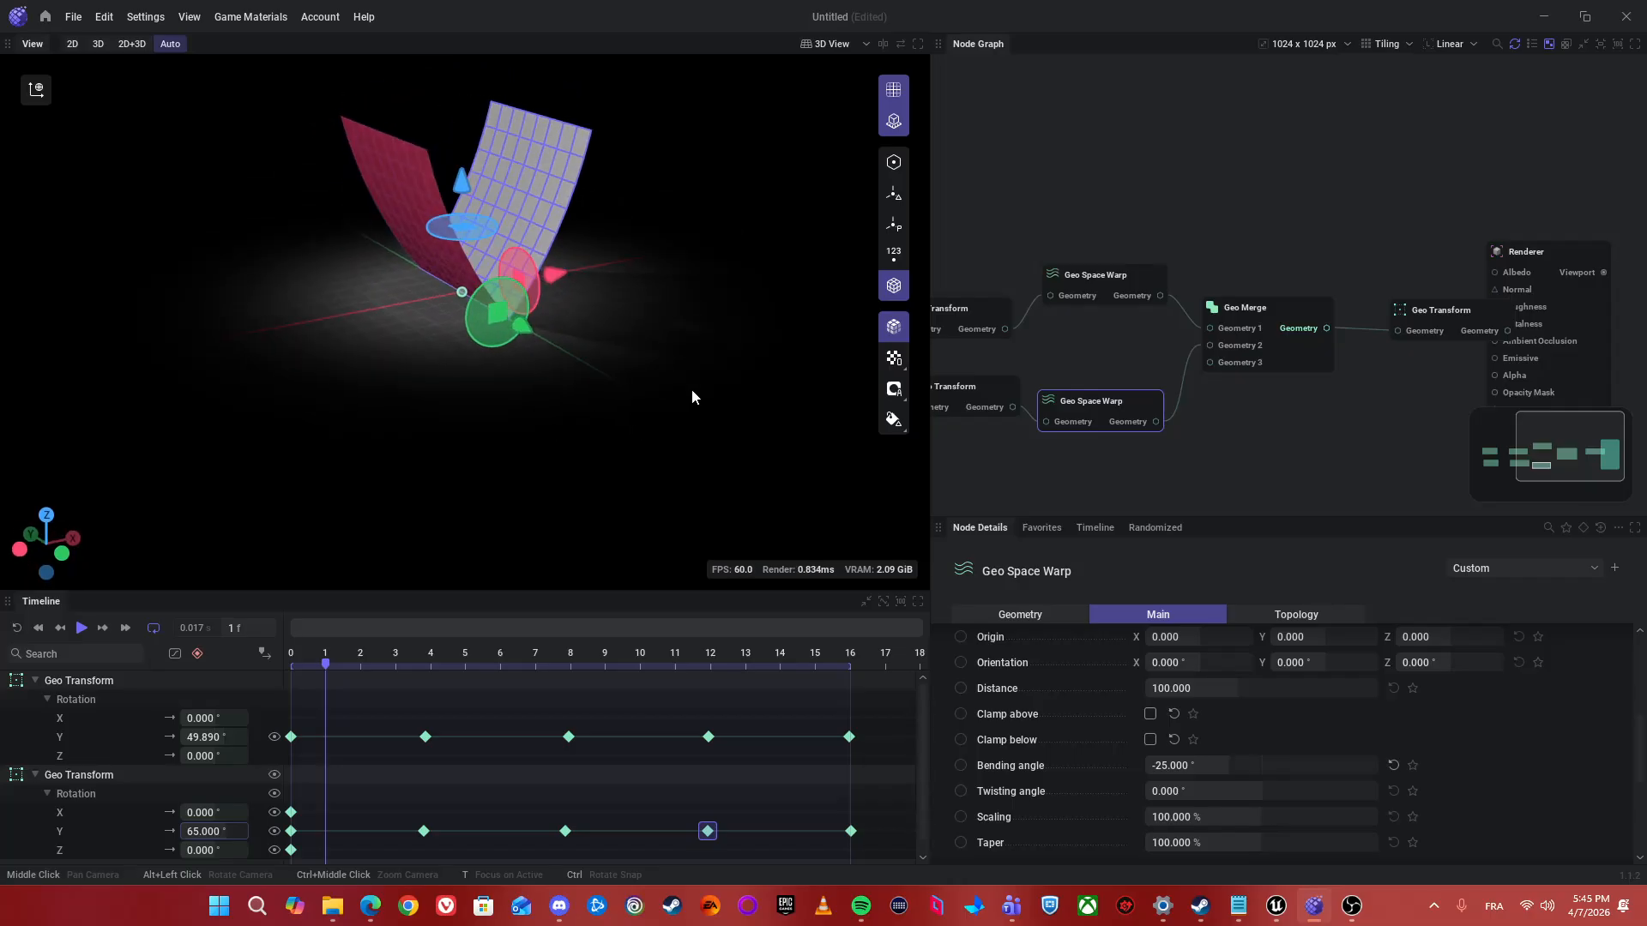
{"action": "left_click_drag", "start_coordinate": [333, 665], "coordinate": [615, 666]}
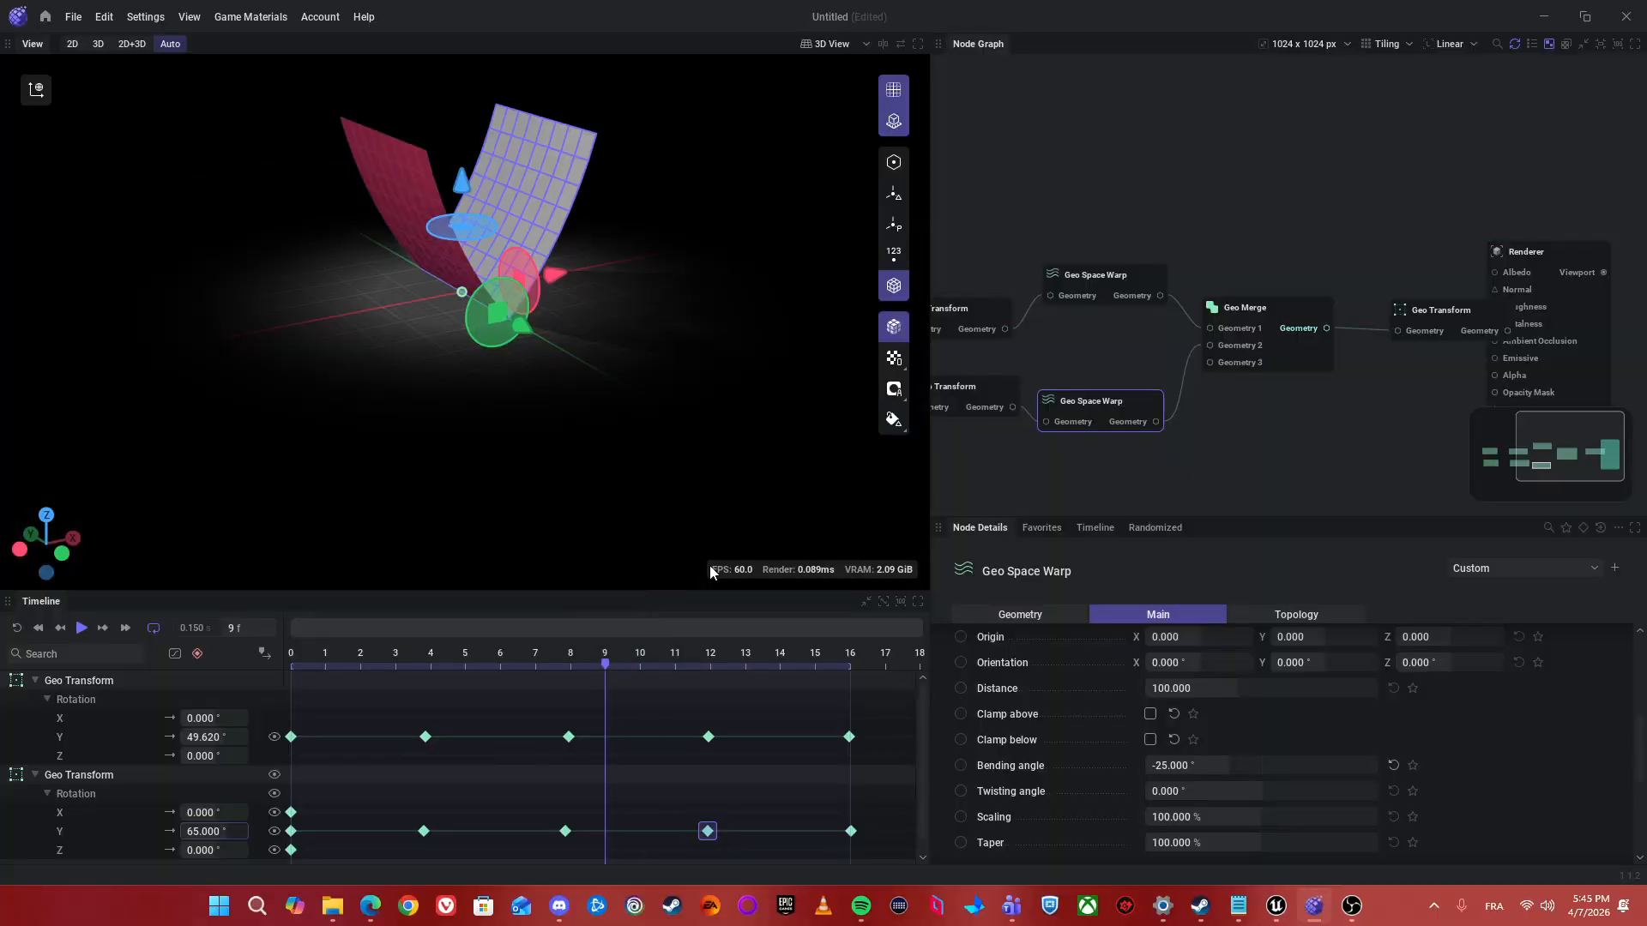
- Move the Renderer node farther from the Geo Transform that follows the Geo Merge, and select that transform
{"action": "middle_click_drag", "start_coordinate": [1392, 345], "coordinate": [1132, 309]}
{"action": "left_click_drag", "start_coordinate": [1353, 375], "coordinate": [1532, 375]}
{"action": "left_click", "coordinate": [1207, 276]}
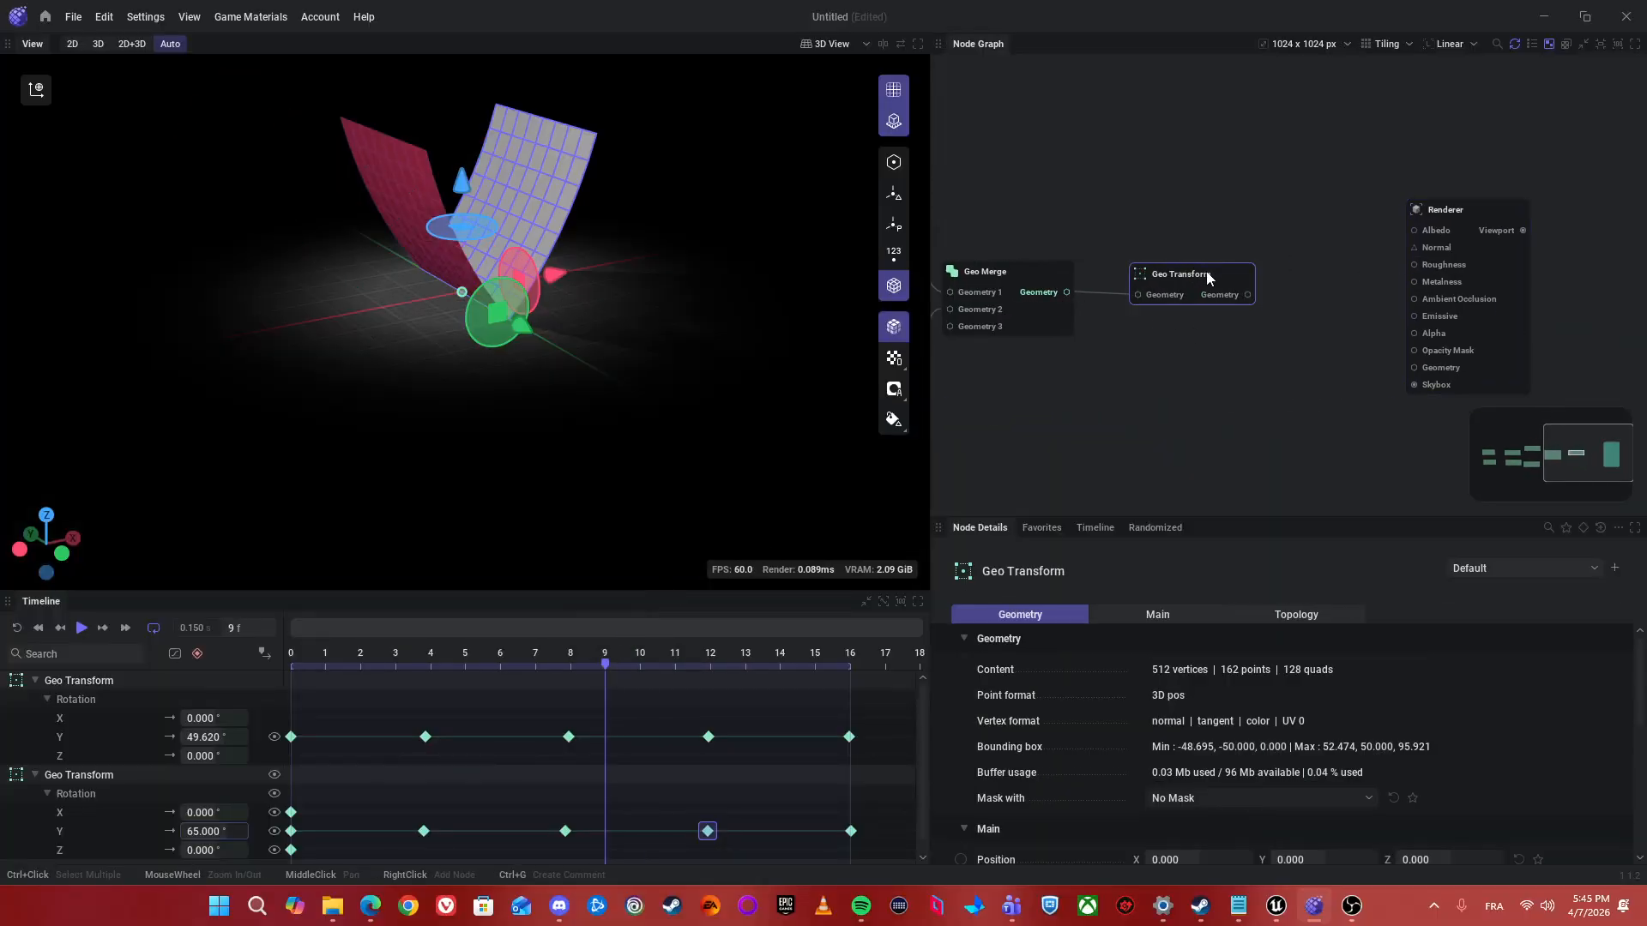
- Rotate the merged wings to 90° on Z in the selected Geo Transform
{"action": "left_click_drag", "start_coordinate": [738, 377], "coordinate": [506, 403]}
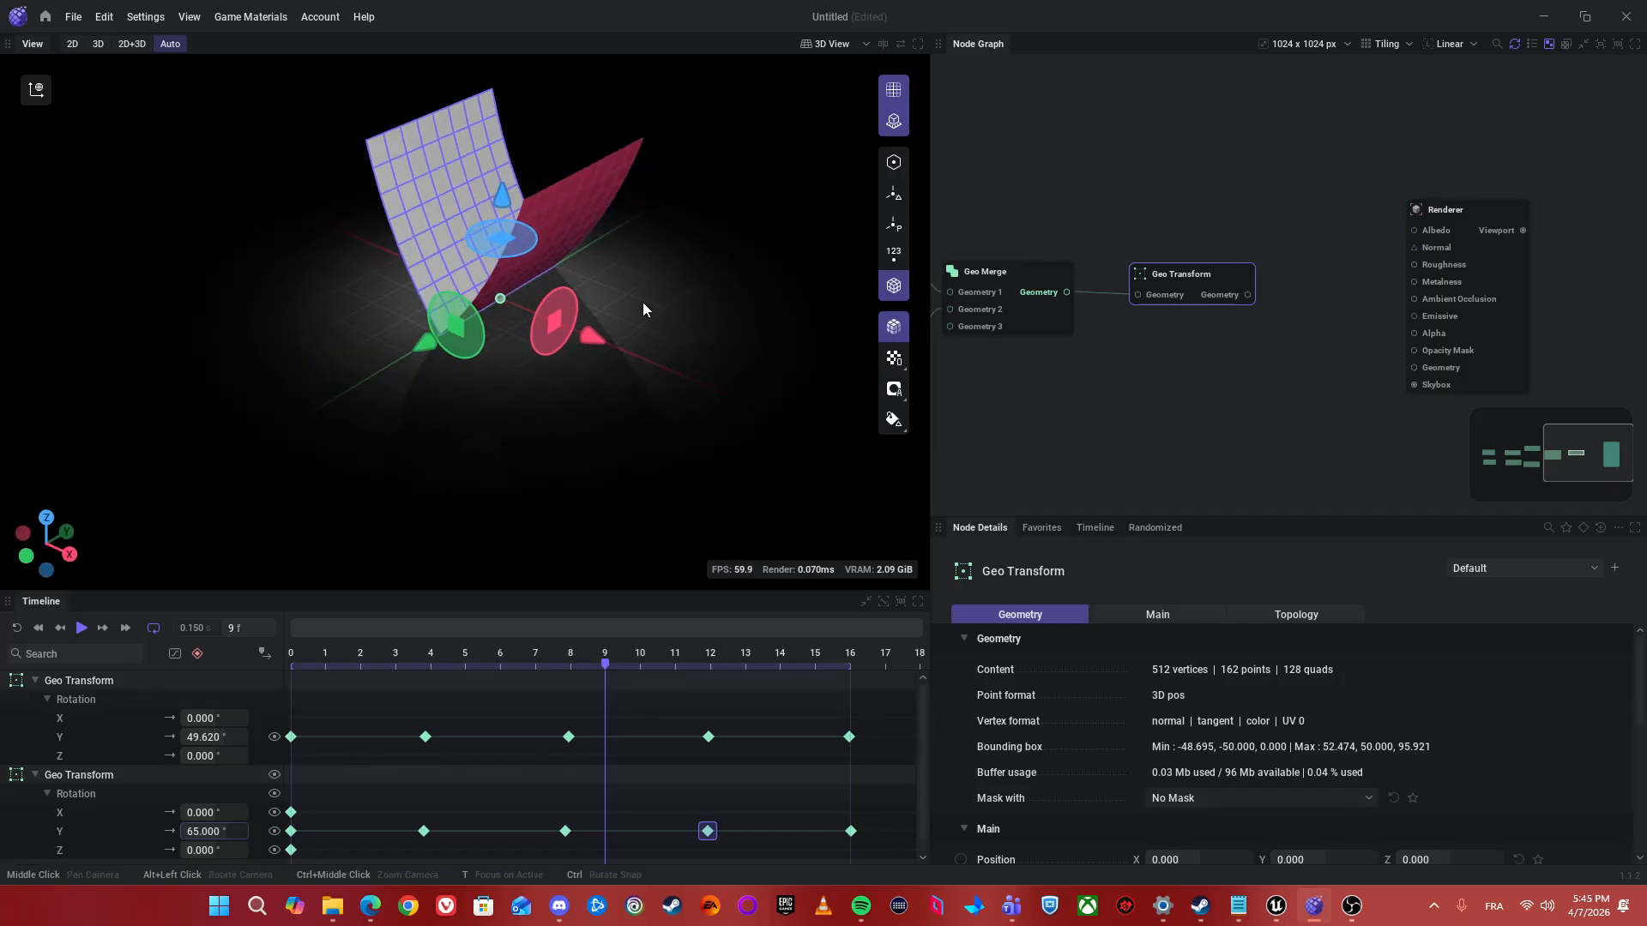
{"action": "left_click_drag", "start_coordinate": [497, 418], "coordinate": [583, 420], "text": "alt"}
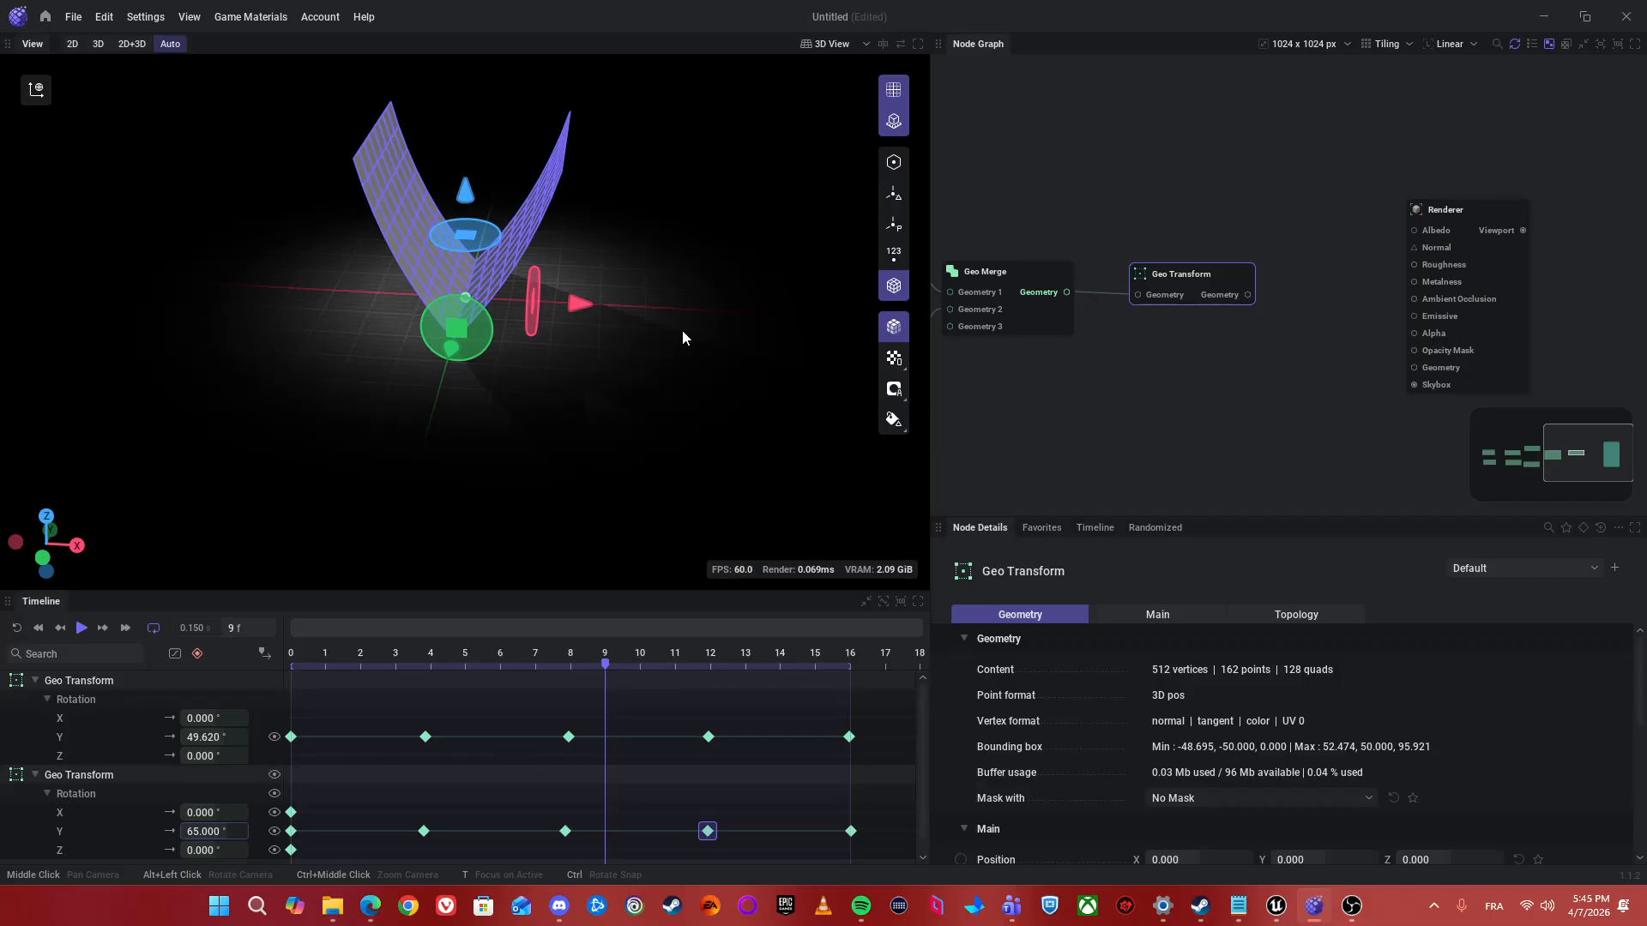
{"action": "left_click_drag", "start_coordinate": [707, 373], "coordinate": [676, 380], "text": "alt"}
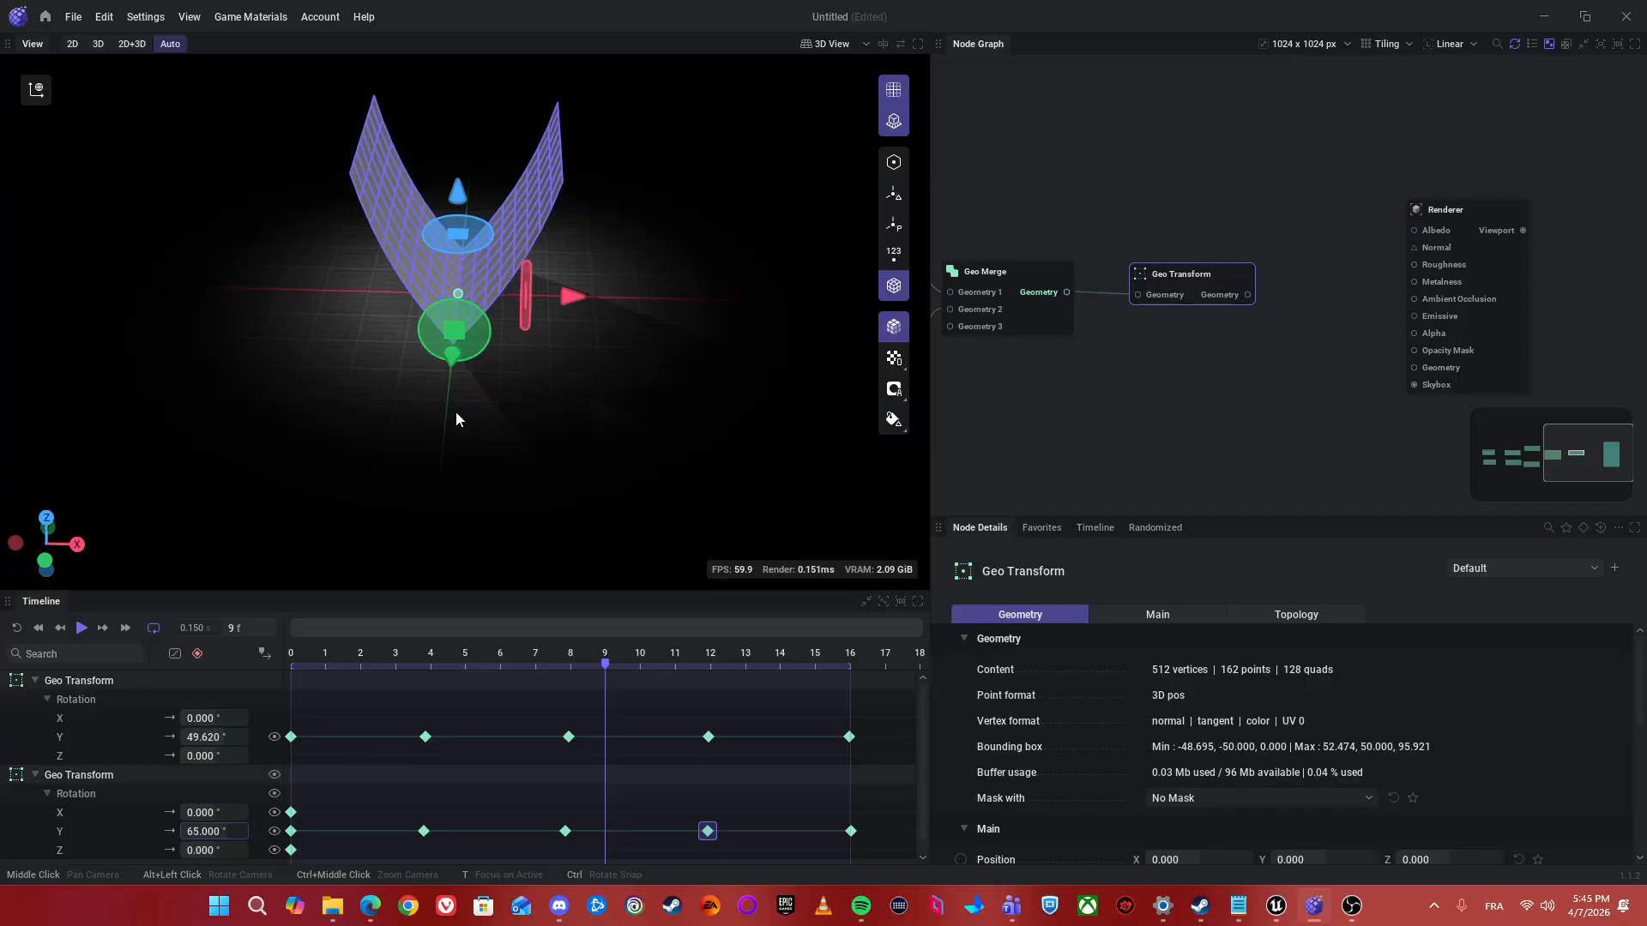
{"action": "left_click_drag", "start_coordinate": [542, 428], "coordinate": [656, 453], "text": "alt"}
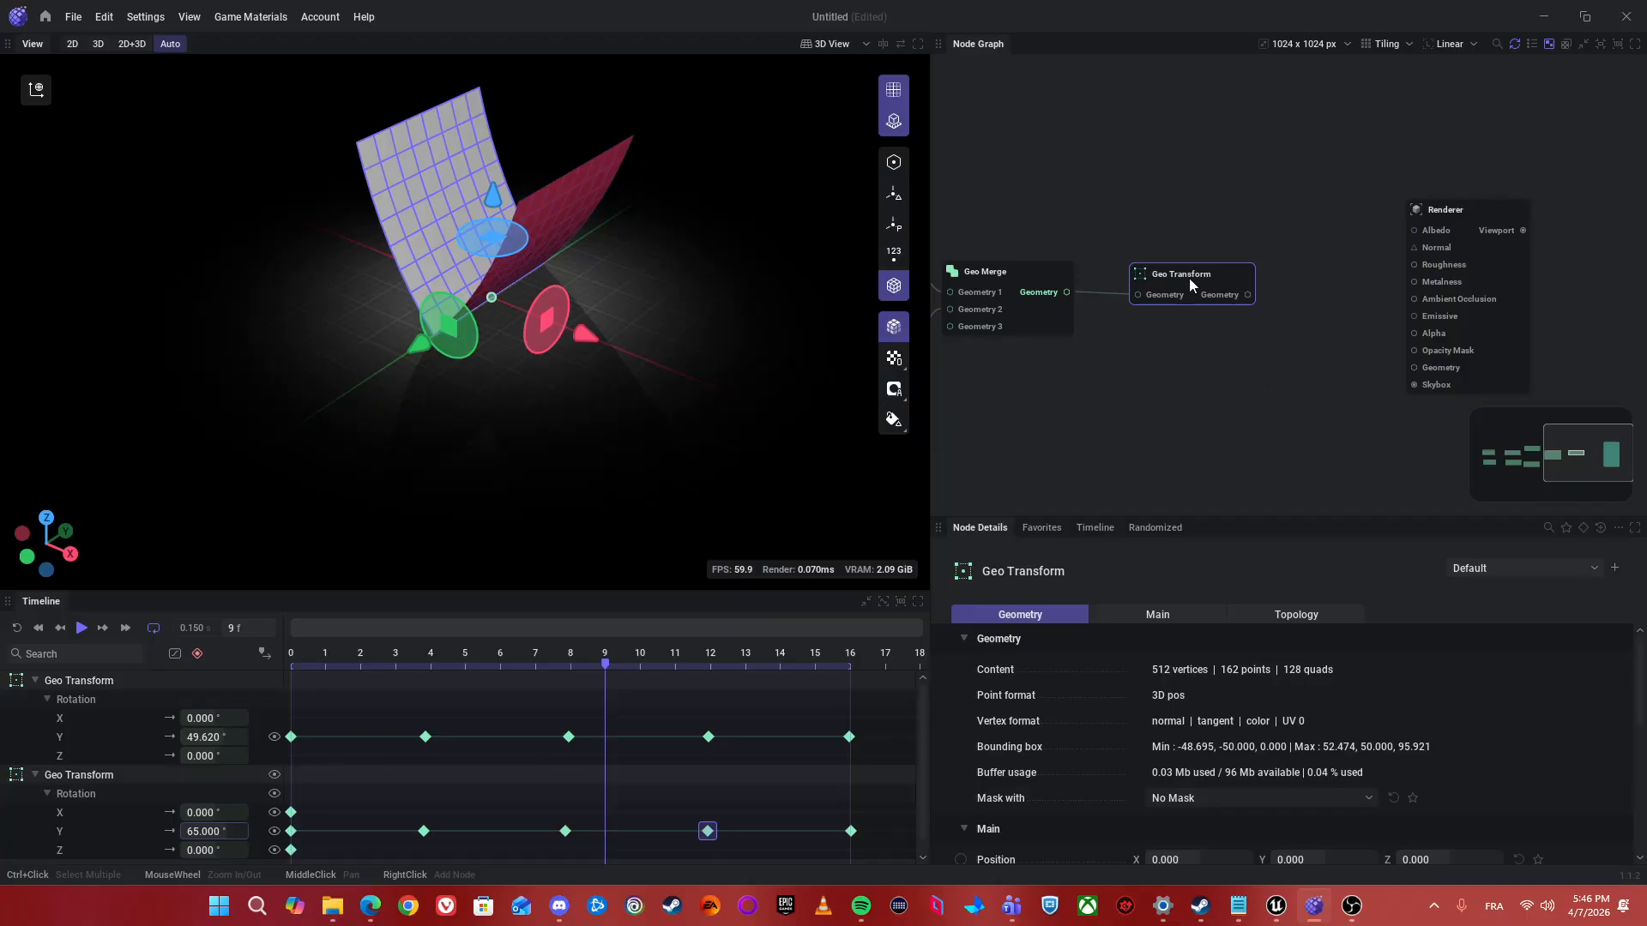
{"action": "scroll", "coordinate": [1441, 791], "scroll_direction": "down", "scroll_amount": 3}
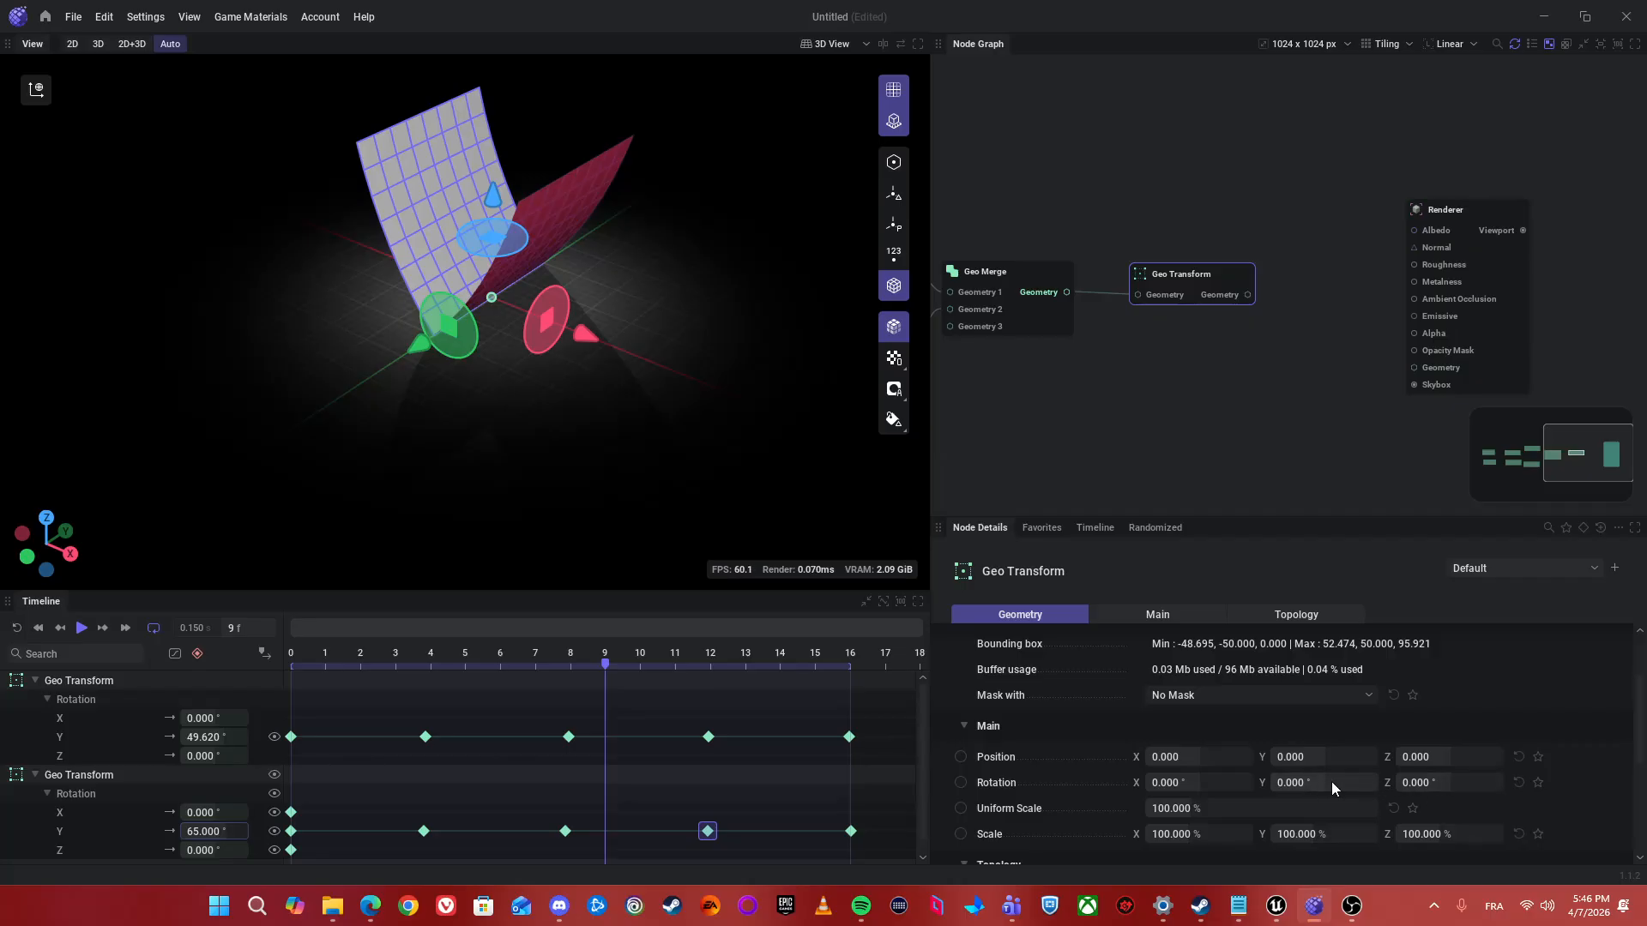
{"action": "left_click_drag", "start_coordinate": [1331, 782], "coordinate": [1397, 784]}
{"action": "key", "text": "ctrl+z"}
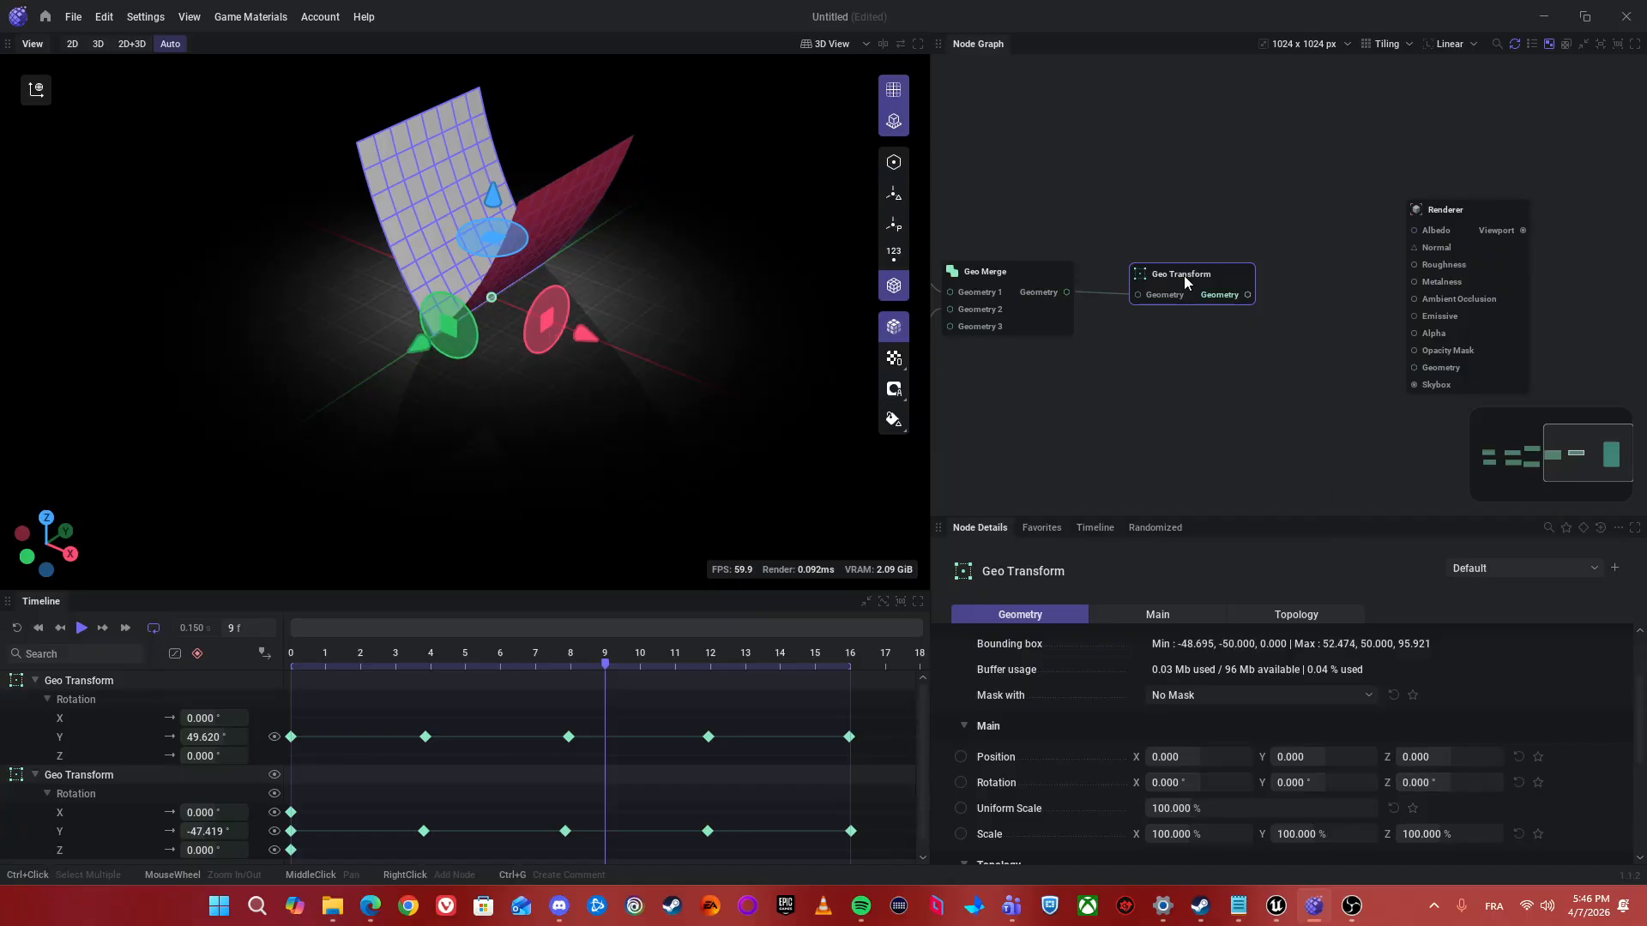
{"action": "left_click_drag", "start_coordinate": [1423, 784], "coordinate": [1450, 784]}
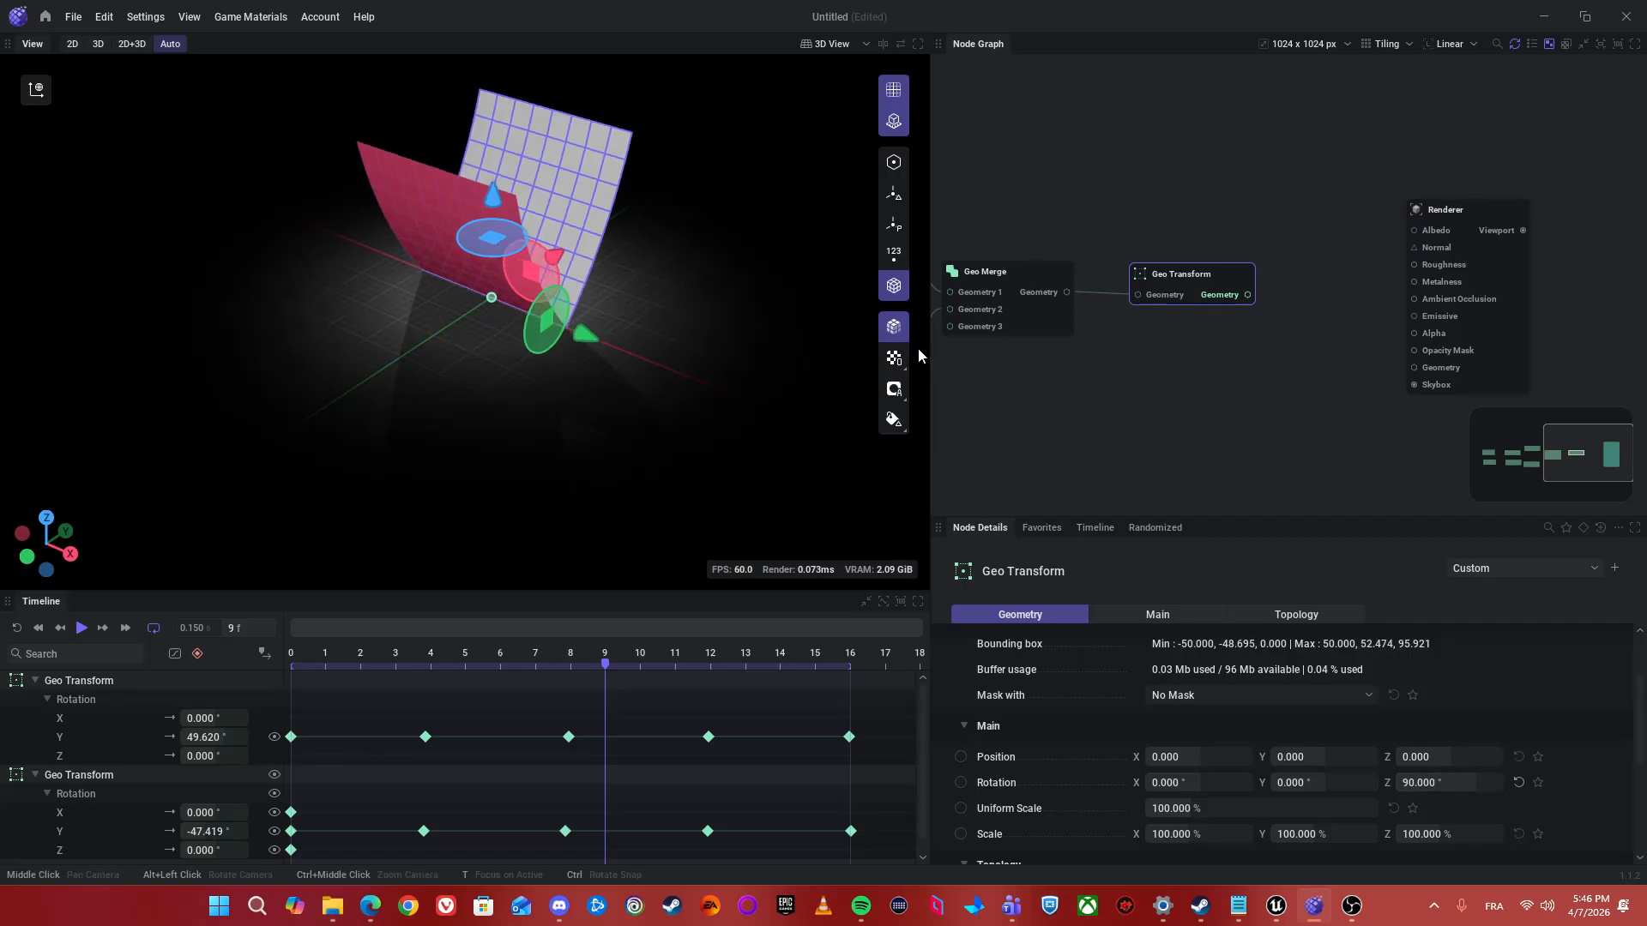
- Add a second Geo Transform connected to the output of the one that rotates the merged wings
{"action": "left_click", "coordinate": [1278, 354]}
{"action": "scroll", "coordinate": [1278, 356], "scroll_direction": "up", "scroll_amount": 3}
{"action": "left_click_drag", "start_coordinate": [1142, 339], "coordinate": [1204, 338]}
{"action": "type", "text": "Transfo"}
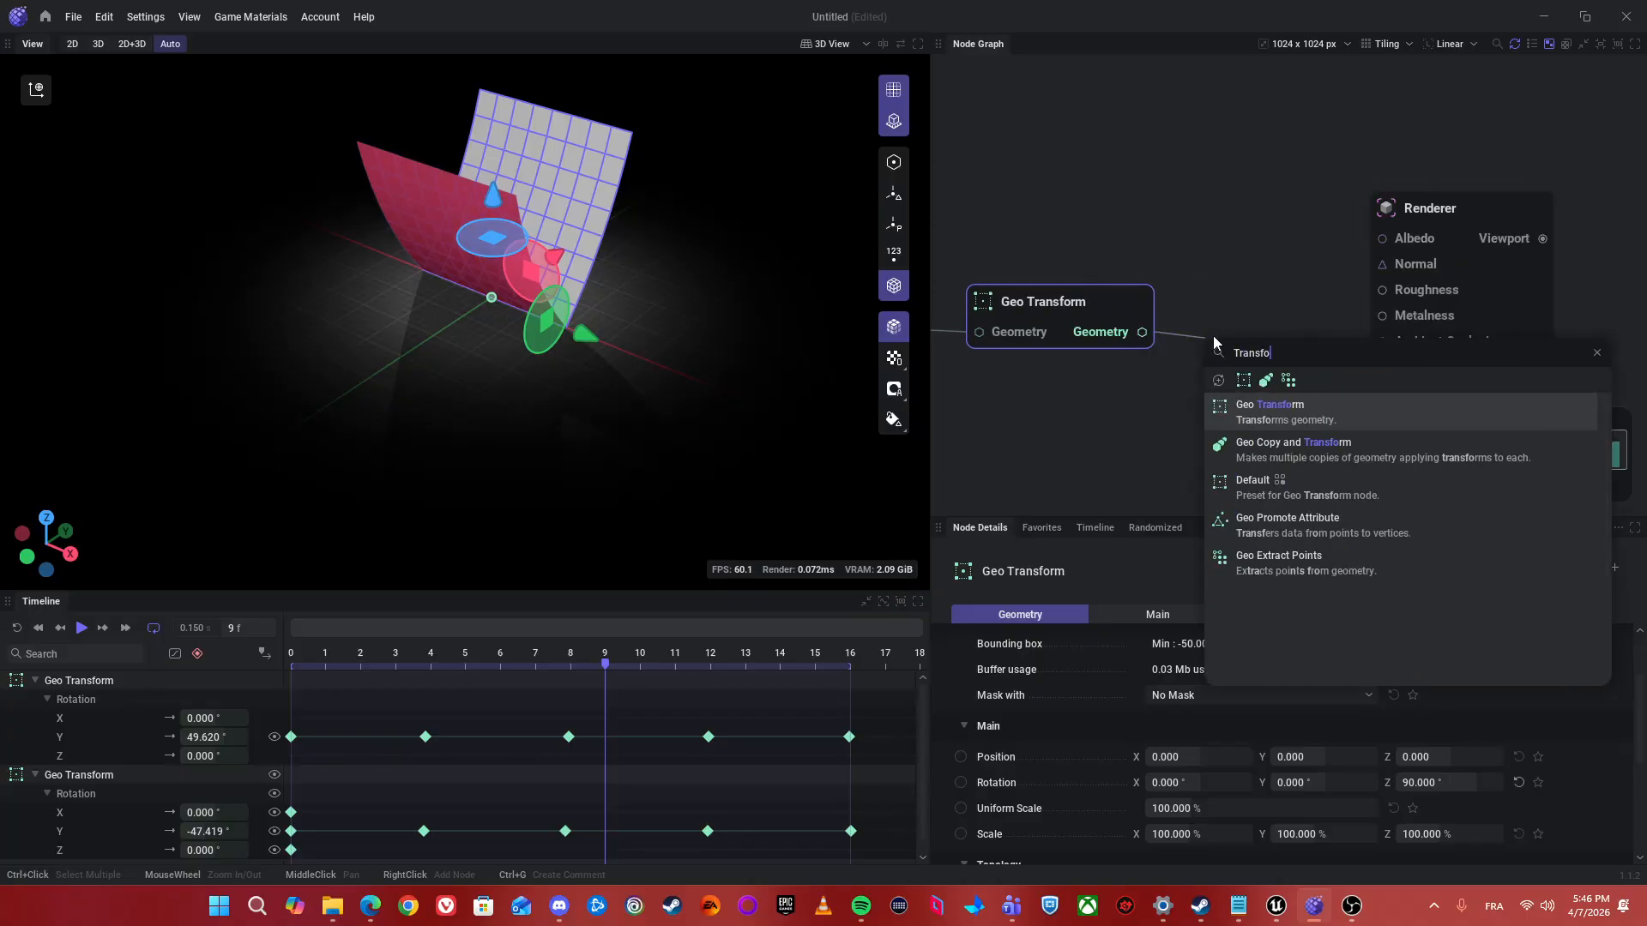
{"action": "key", "text": "Return"}
- Move the Renderer clear of the newly added Geo Transform and line that transform up in the chain
{"action": "scroll", "coordinate": [1160, 330], "scroll_direction": "down", "scroll_amount": 3}
{"action": "left_click_drag", "start_coordinate": [794, 355], "coordinate": [642, 363]}
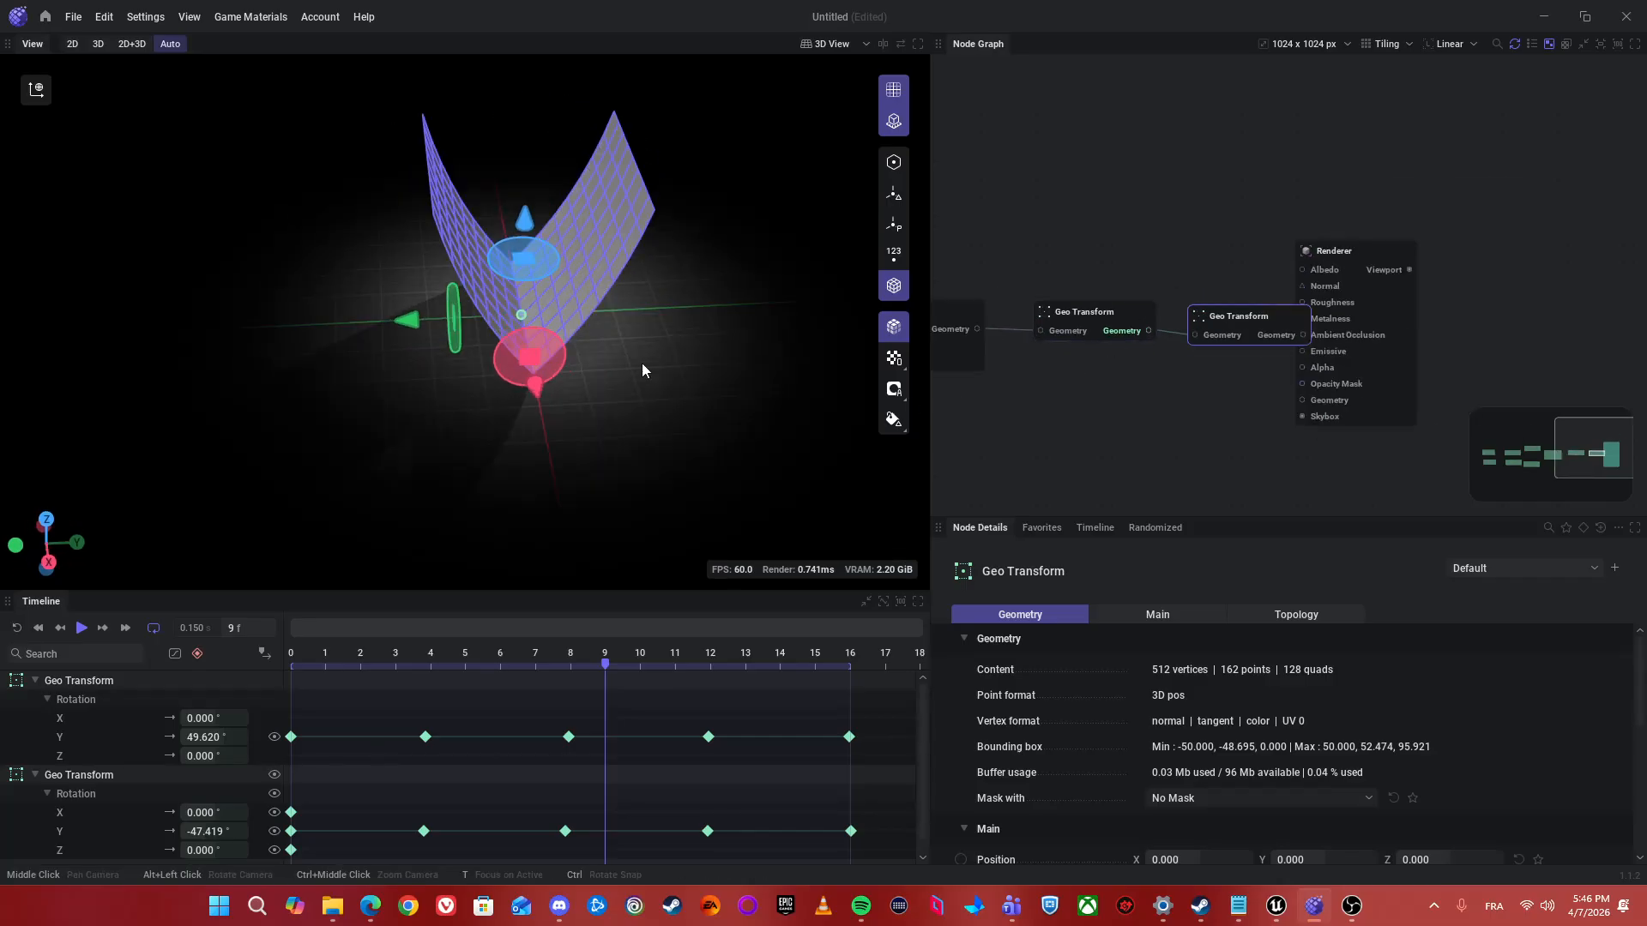
{"action": "left_click", "coordinate": [1103, 312]}
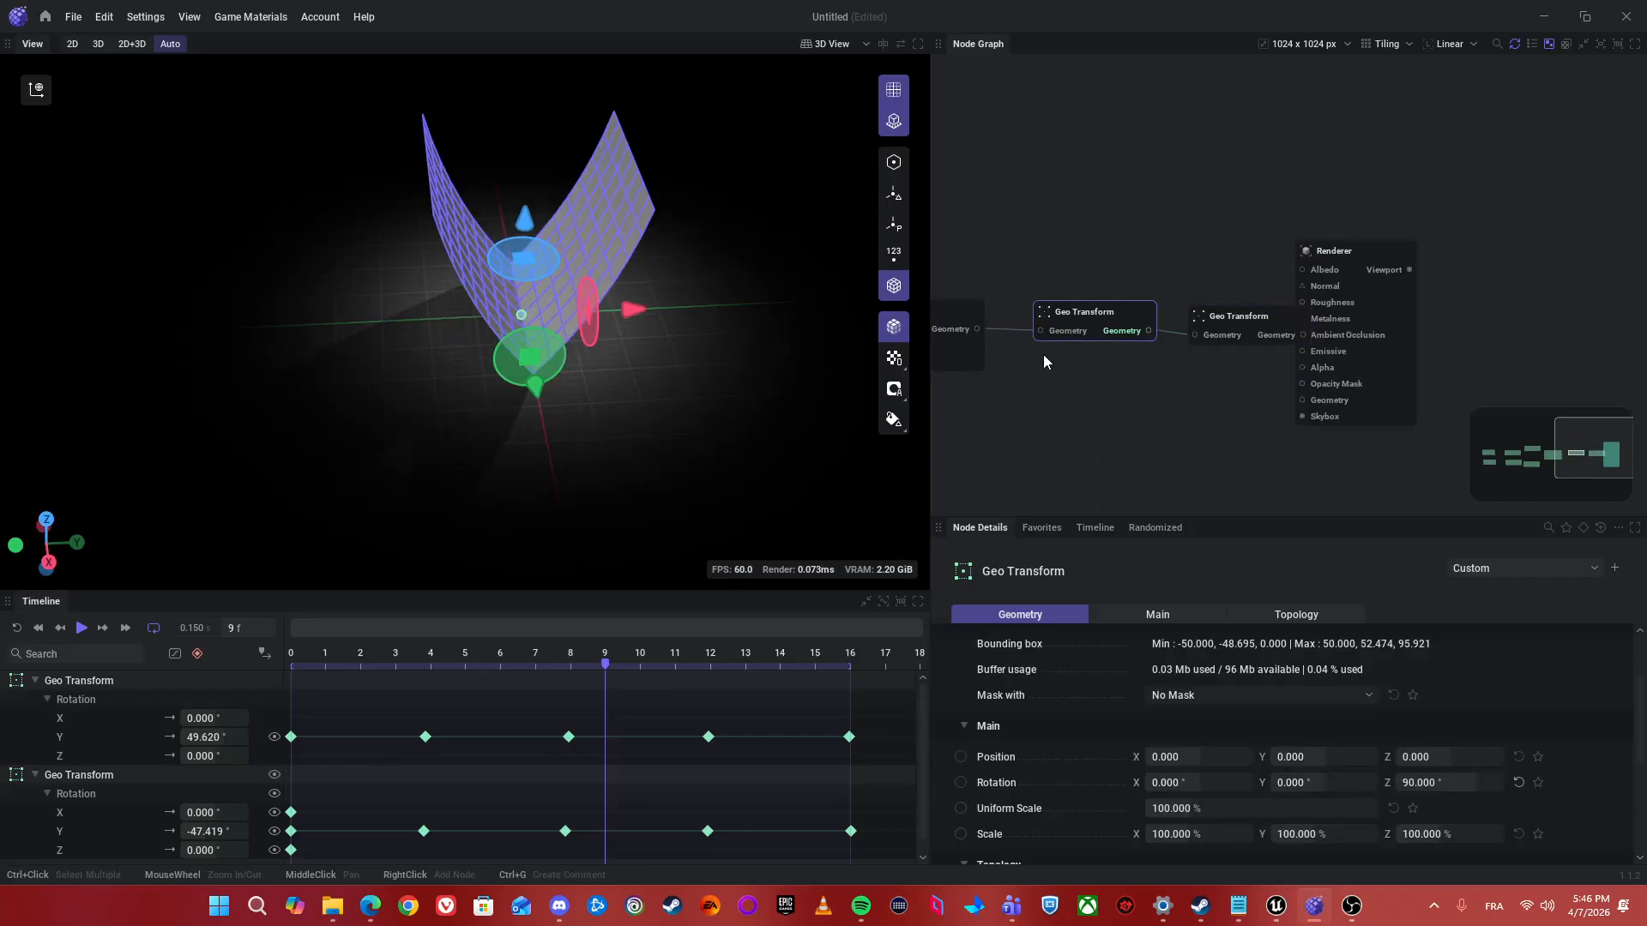
{"action": "left_click", "coordinate": [1240, 317]}
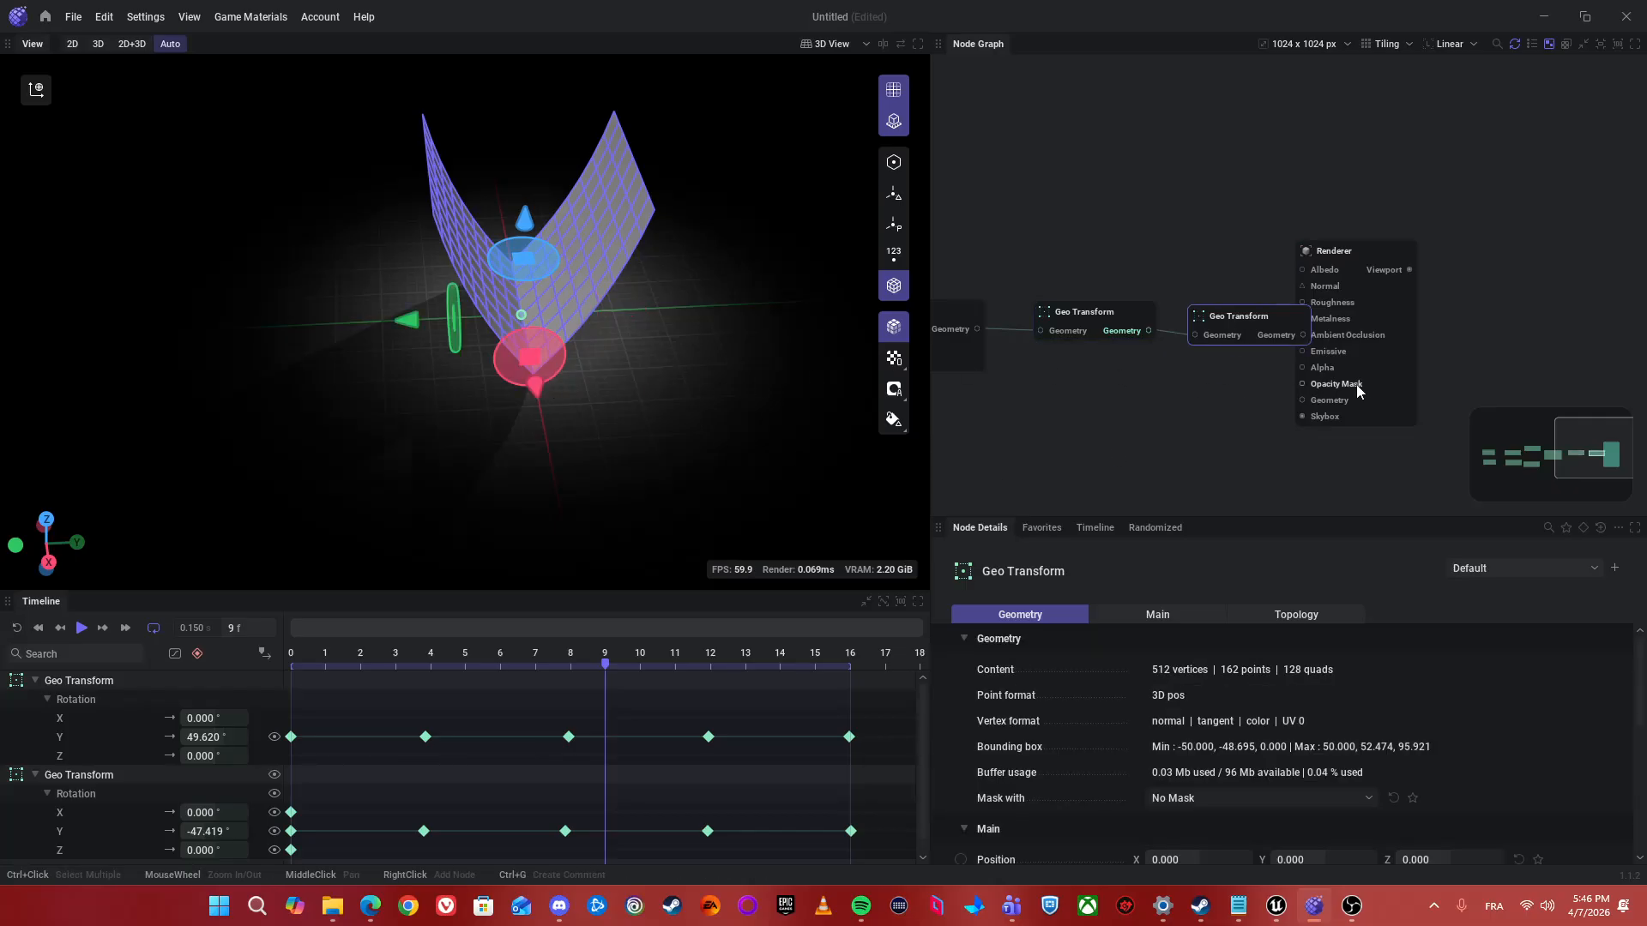
{"action": "left_click_drag", "start_coordinate": [1358, 384], "coordinate": [1440, 362]}
{"action": "left_click_drag", "start_coordinate": [1247, 324], "coordinate": [1254, 316]}
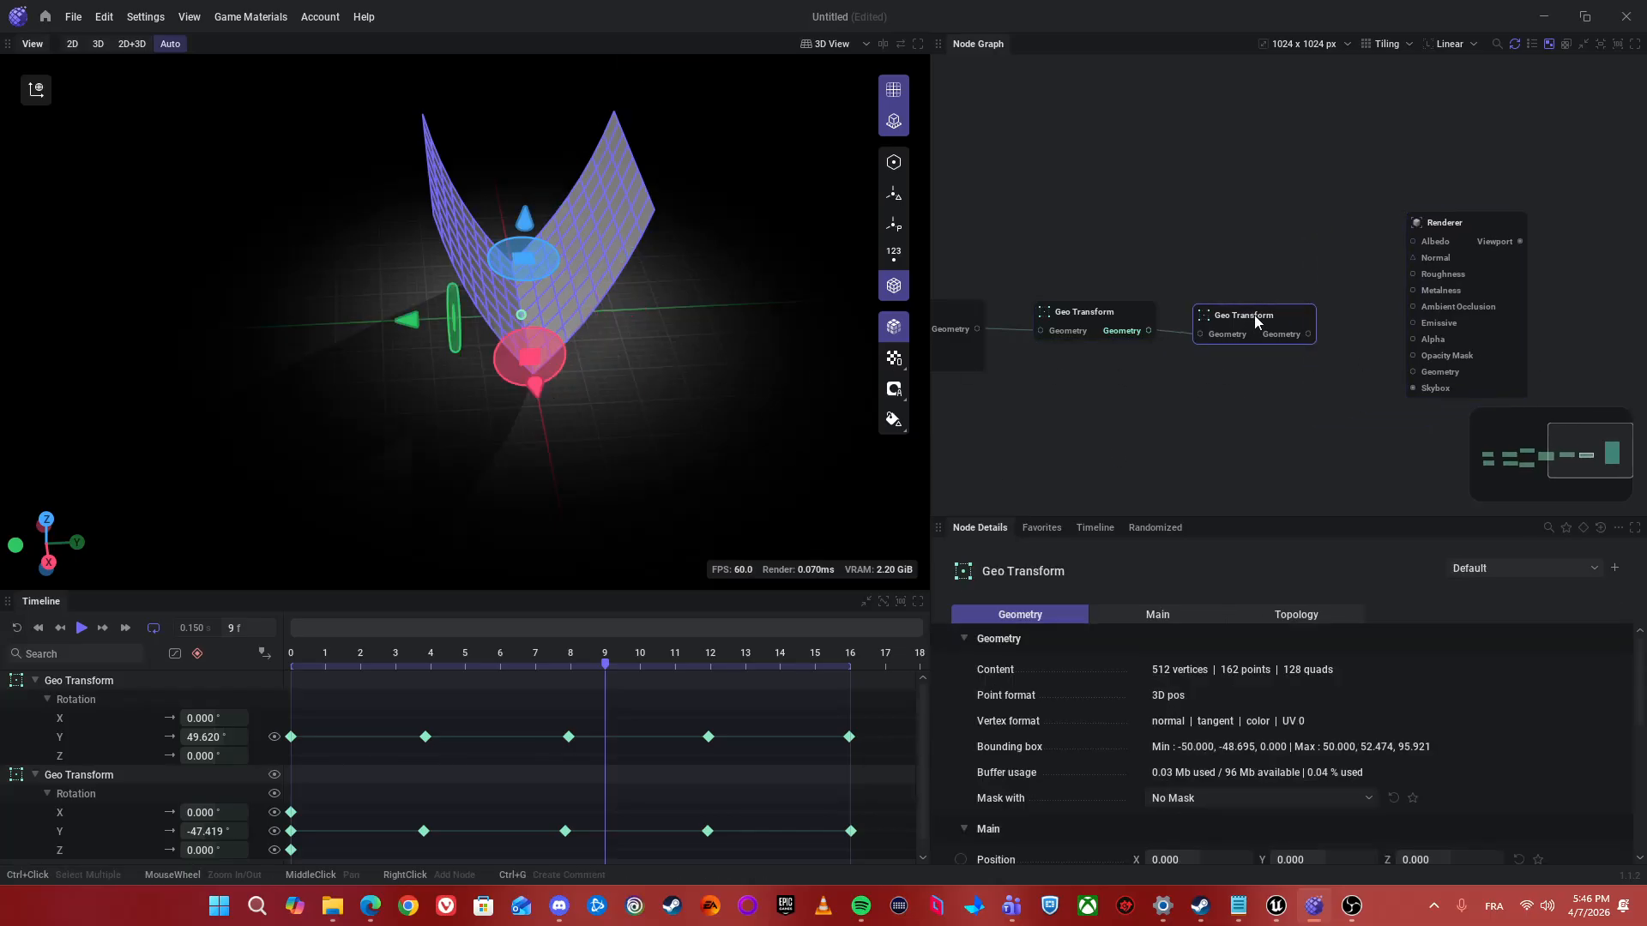
- Connect the last Geo Transform to the Renderer's Geometry input and show the Renderer's output in the 3D view
{"action": "mouse_move", "coordinate": [708, 367]}
{"action": "left_mouse_down", "text": "alt"}
{"action": "mouse_move", "coordinate": [810, 343]}
{"action": "mouse_move", "coordinate": [698, 364]}
{"action": "left_mouse_up", "text": "alt"}
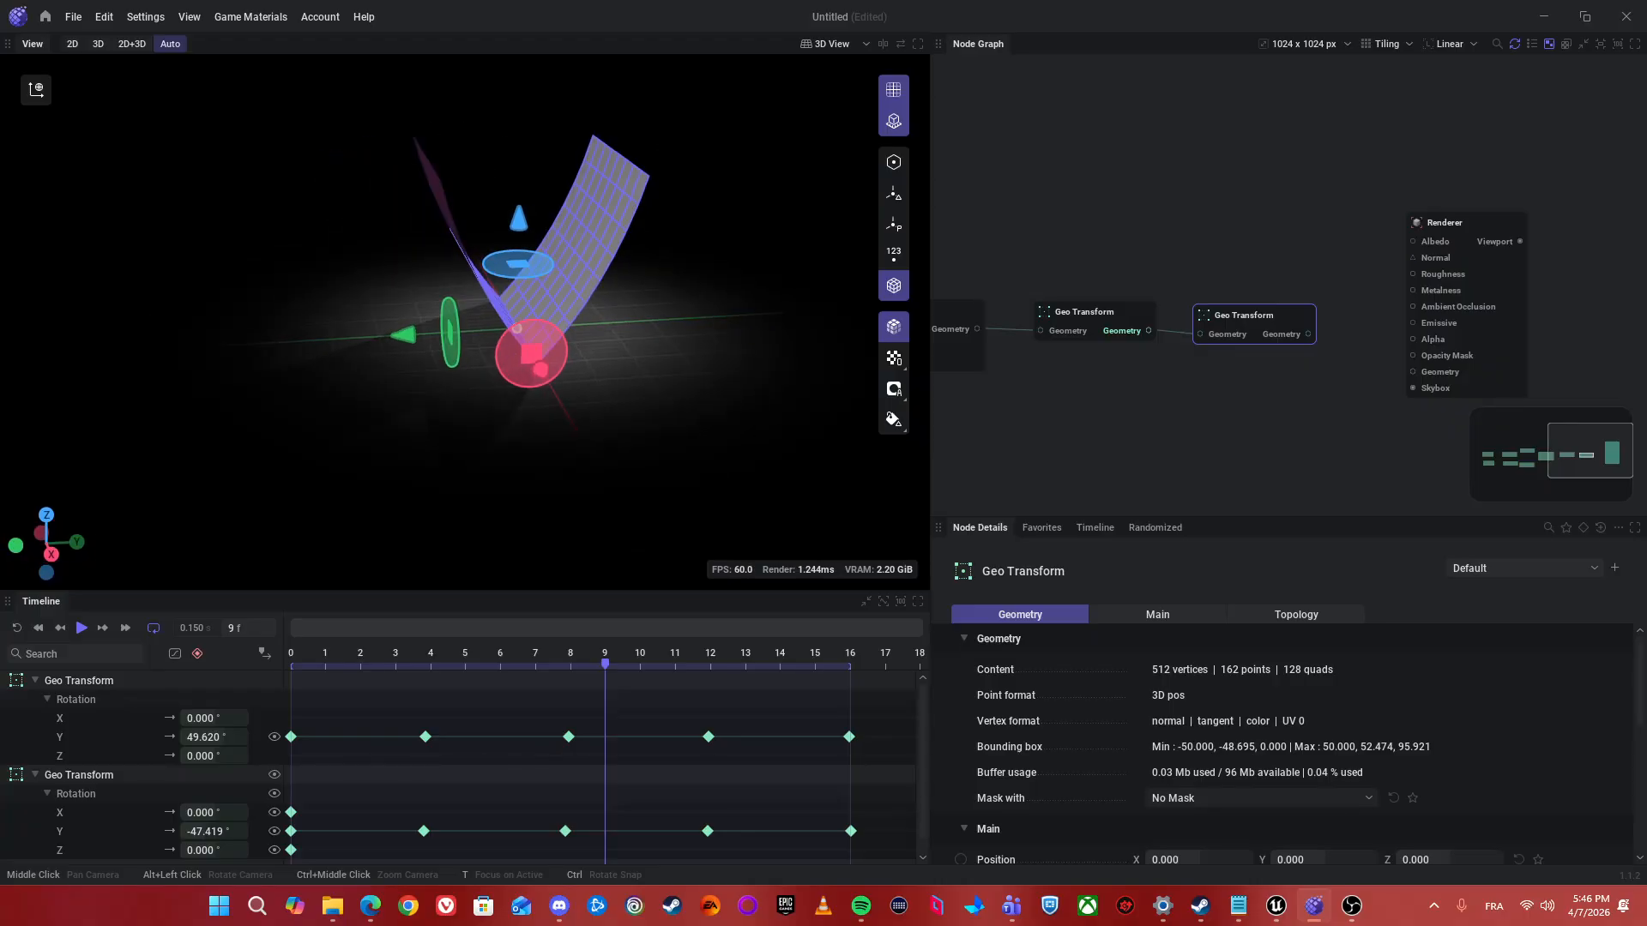
{"action": "middle_click_drag", "start_coordinate": [1088, 388], "coordinate": [1271, 397]}
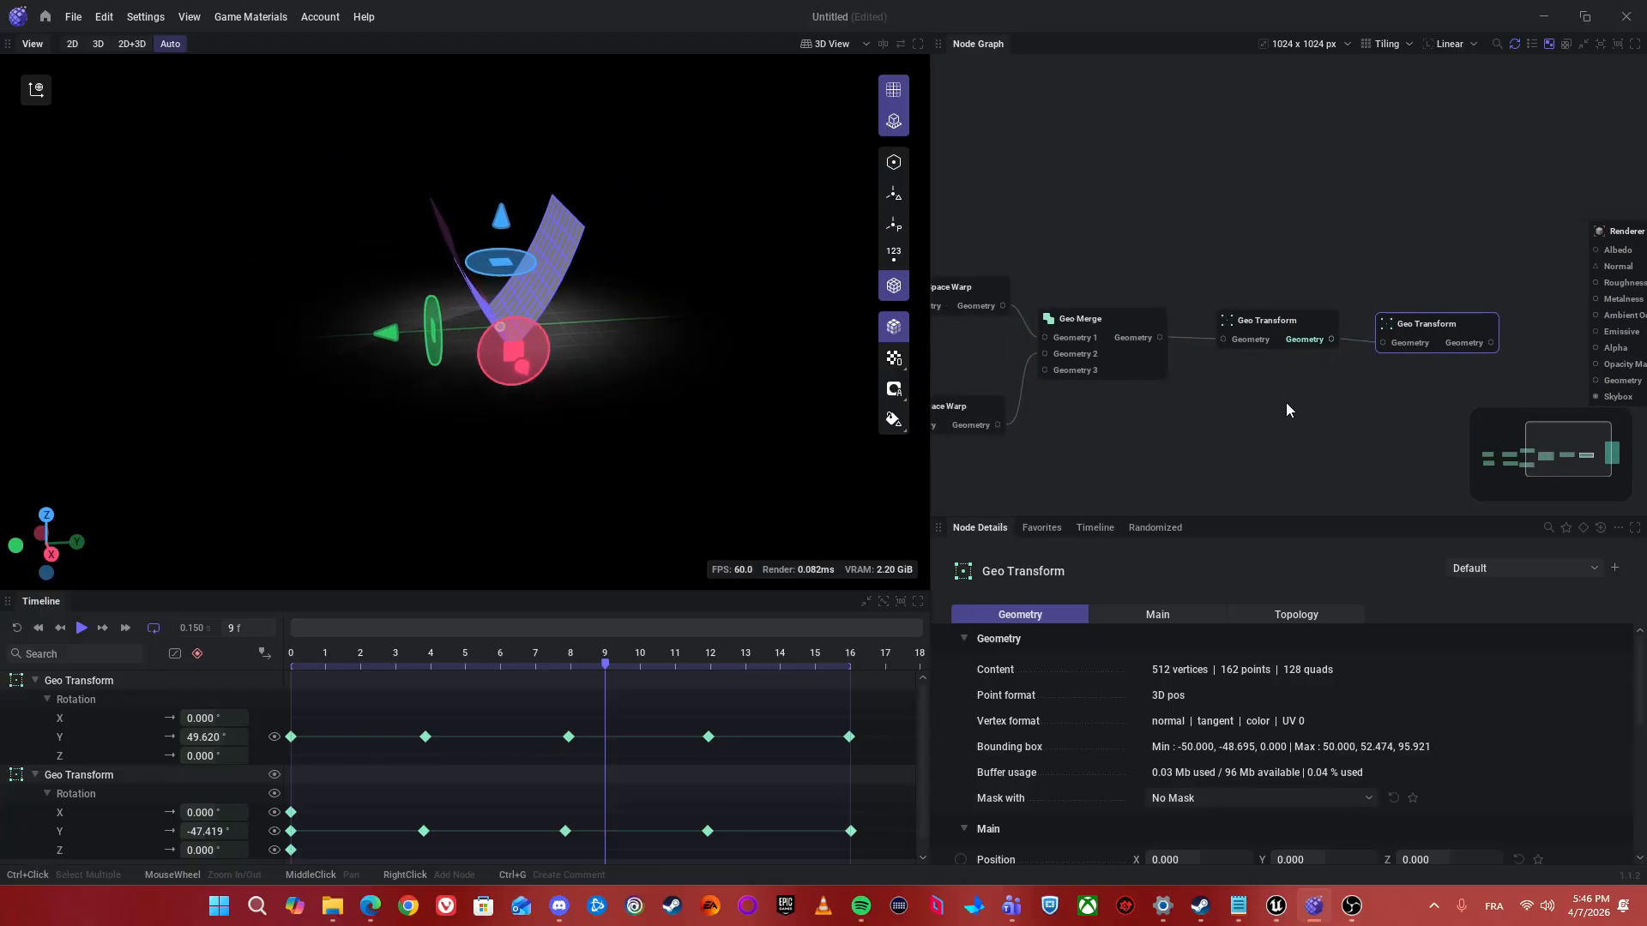
{"action": "middle_click_drag", "start_coordinate": [1338, 301], "coordinate": [1217, 331]}
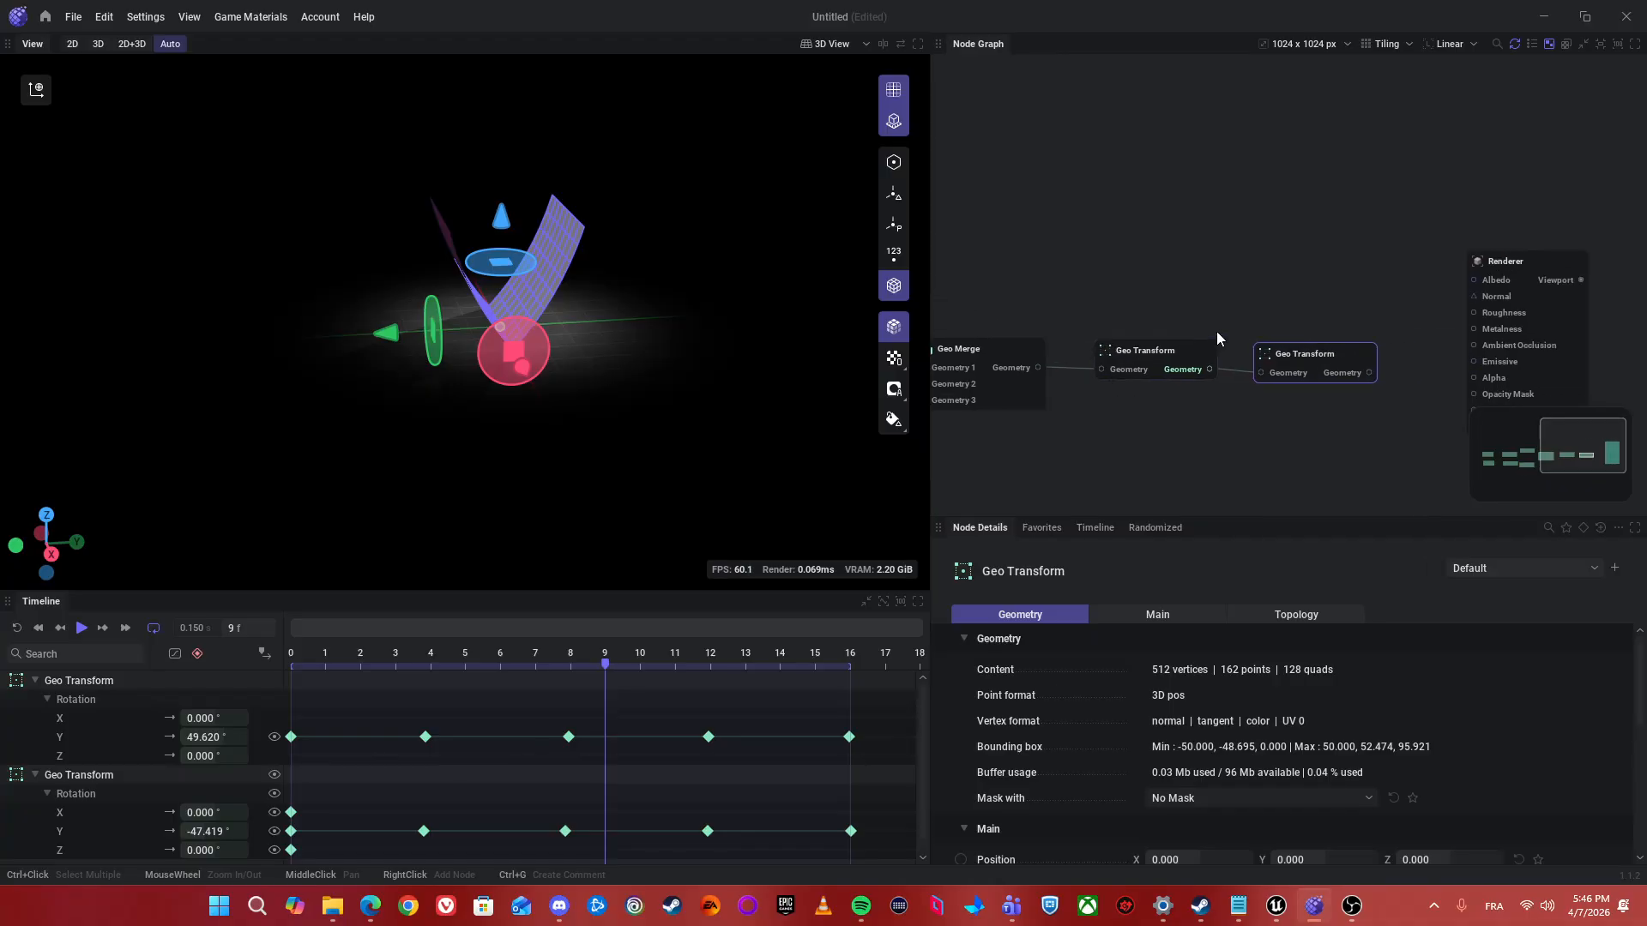
{"action": "left_click", "coordinate": [1549, 371]}
{"action": "scroll", "coordinate": [1348, 322], "scroll_direction": "up", "scroll_amount": 3}
{"action": "left_click_drag", "start_coordinate": [1175, 312], "coordinate": [1457, 308]}
{"action": "double_click", "coordinate": [1464, 297]}
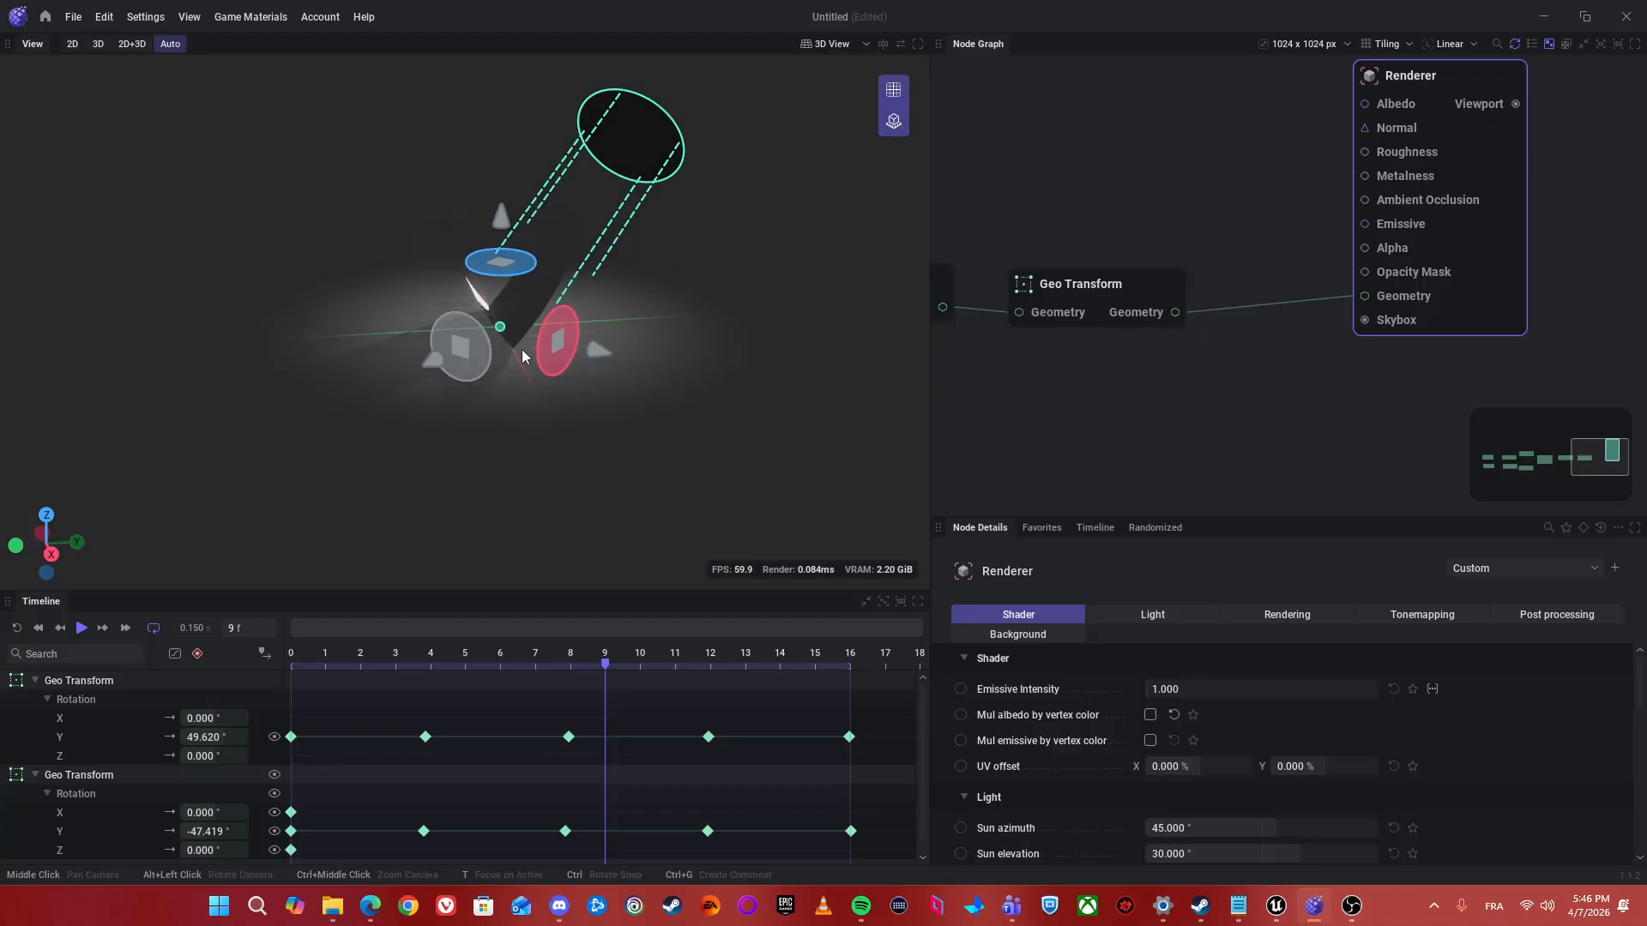
- Set the Renderer's sun azimuth to -27° and sun elevation to 89°
{"action": "left_click_drag", "start_coordinate": [521, 348], "coordinate": [635, 322], "text": "alt"}
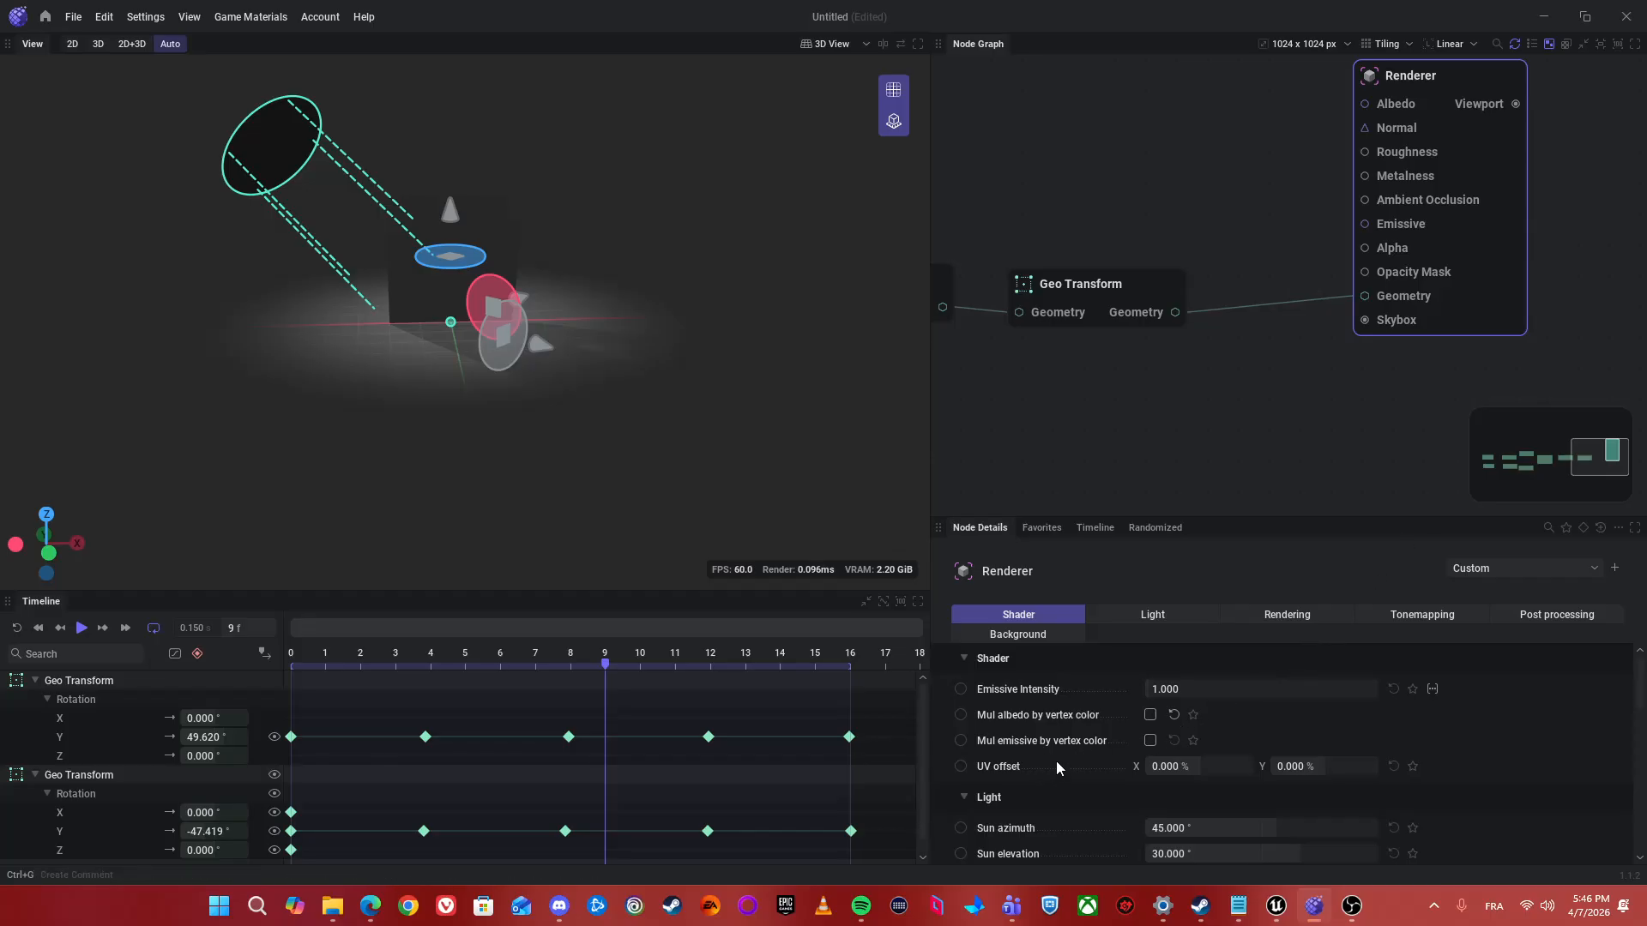
{"action": "left_click", "coordinate": [1269, 612]}
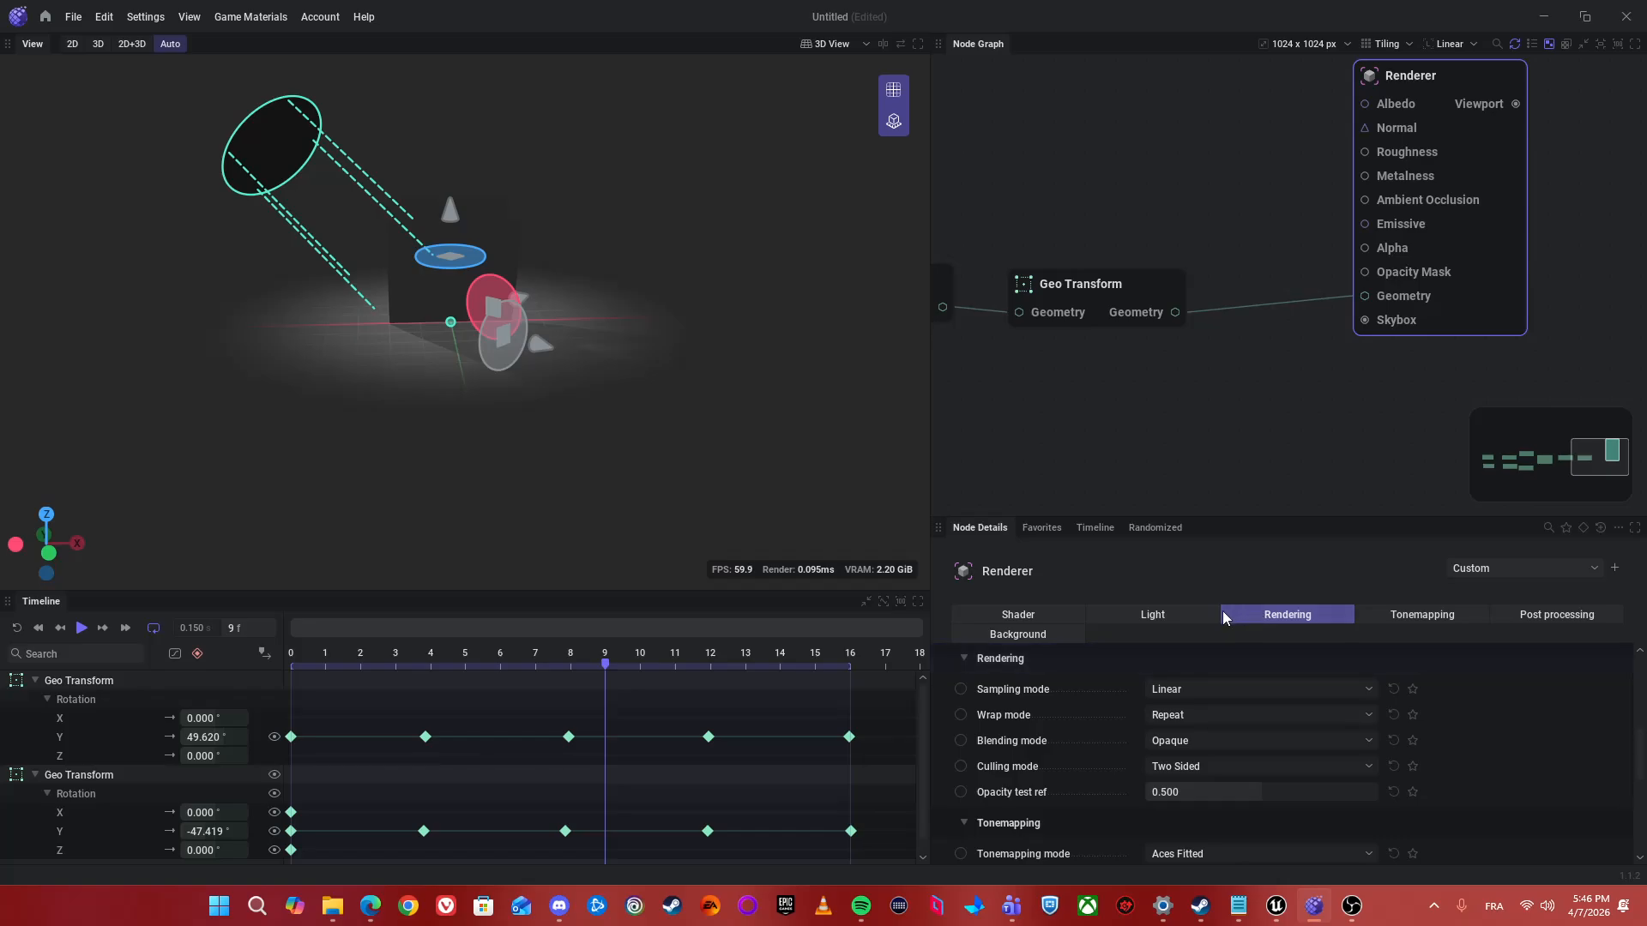
{"action": "left_click", "coordinate": [1163, 612]}
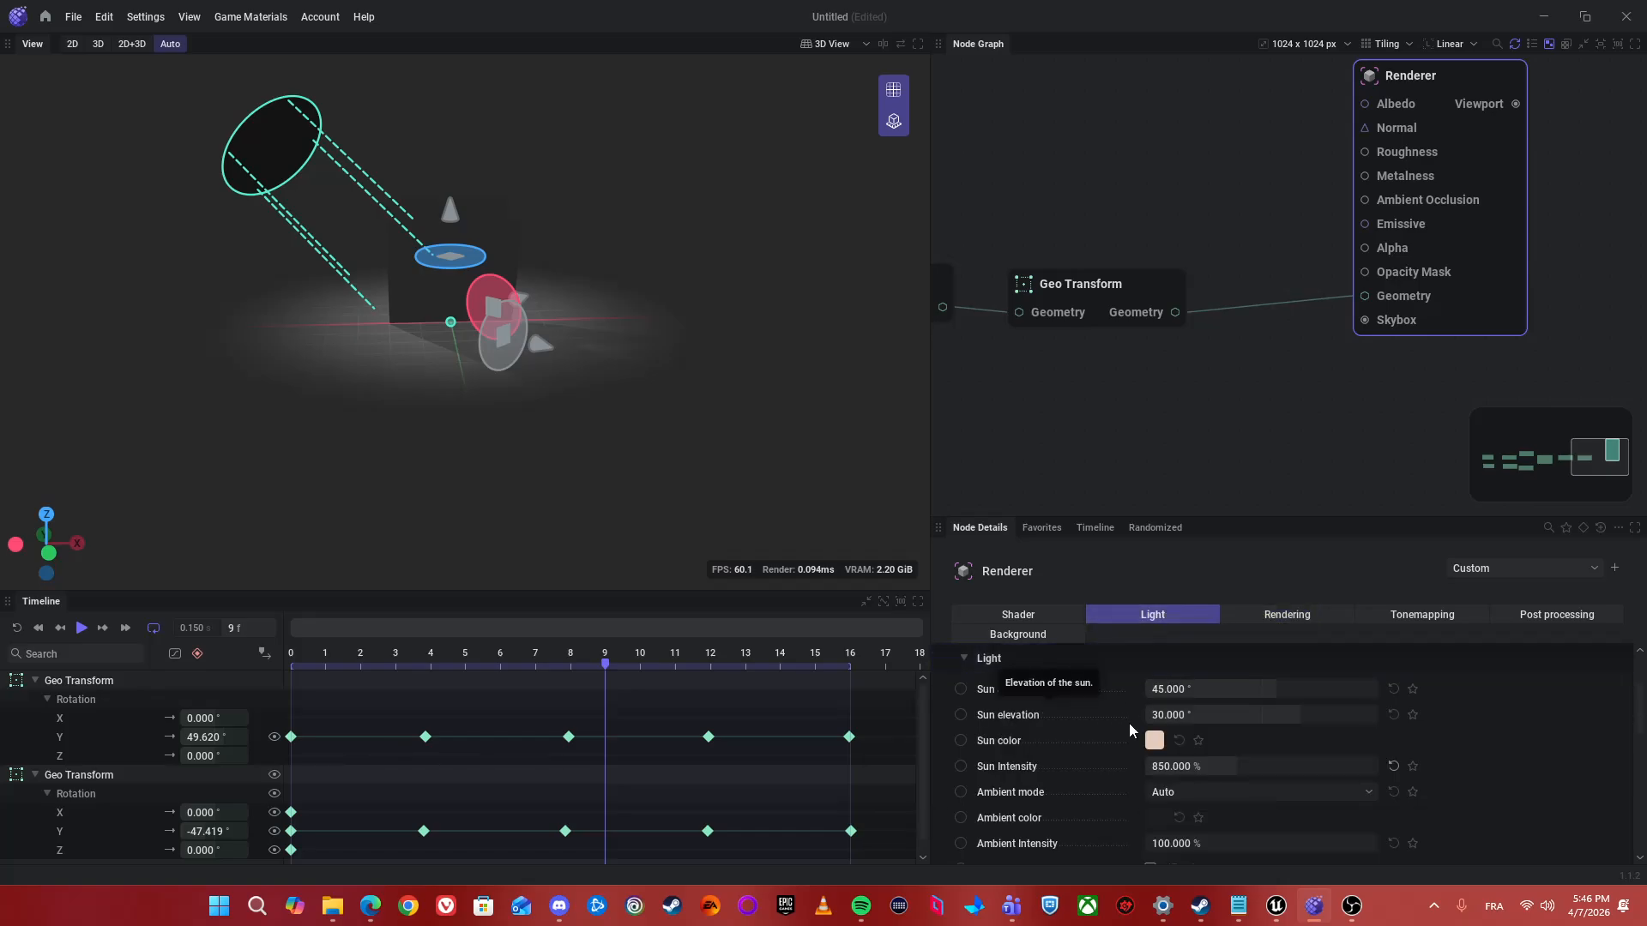
{"action": "left_click_drag", "start_coordinate": [1199, 710], "coordinate": [1143, 692]}
- Play the flapping animation and watch the rendered wings with the viewport grid hidden
{"action": "left_click_drag", "start_coordinate": [648, 449], "coordinate": [514, 502], "text": "alt"}
{"action": "left_click", "coordinate": [1244, 404]}
{"action": "key", "text": "space"}
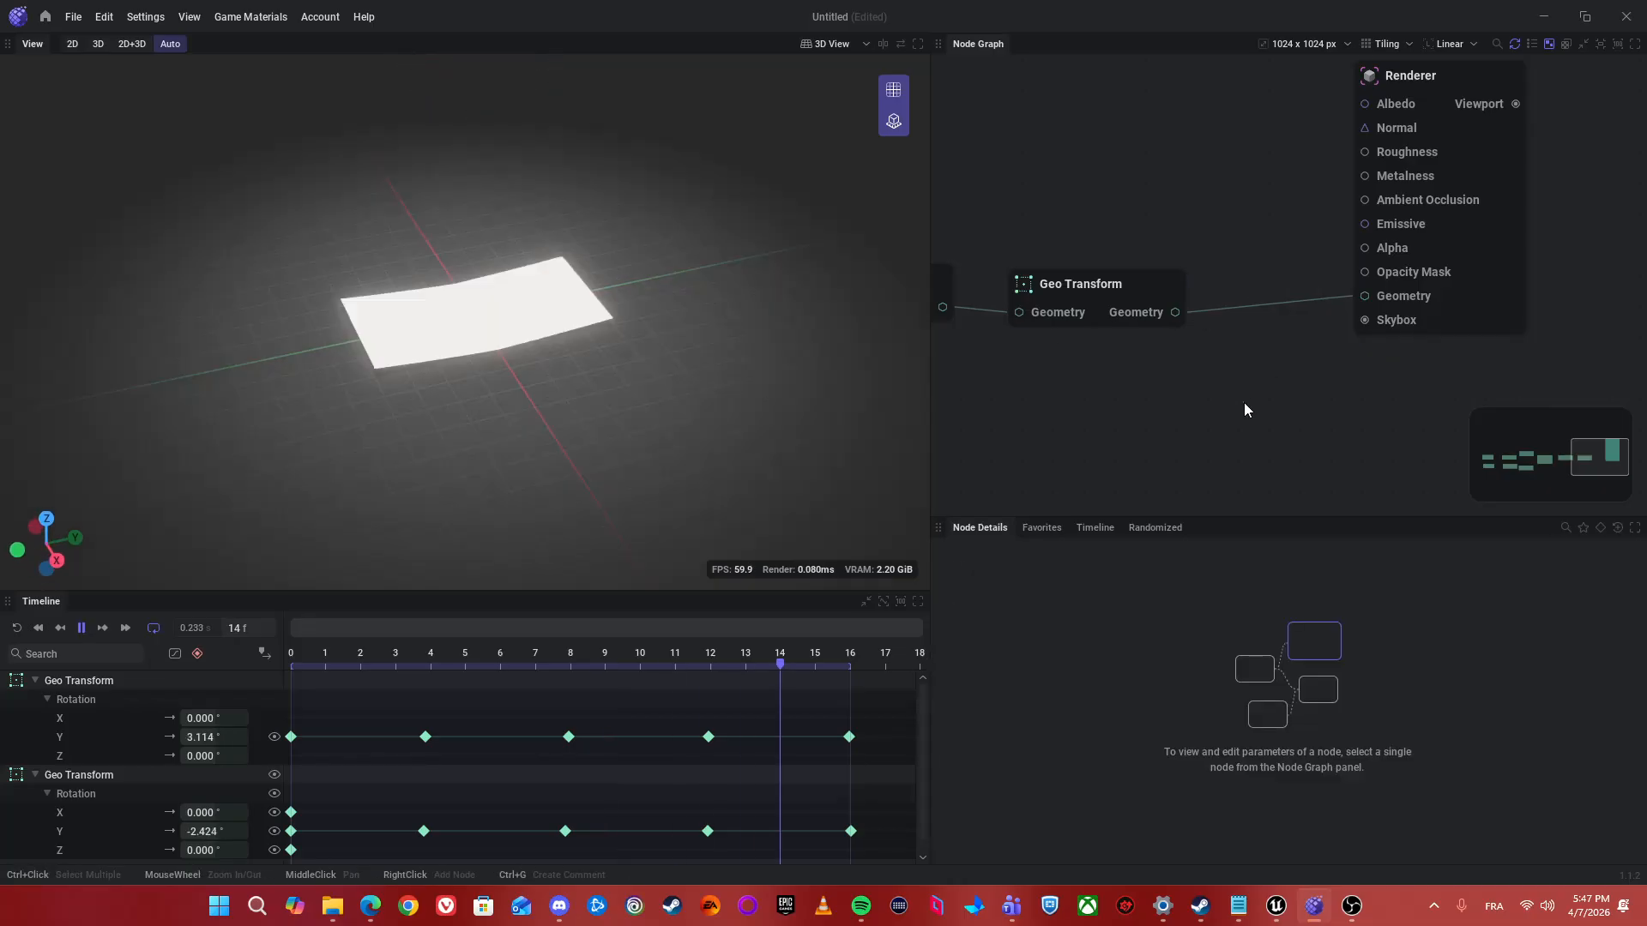
{"action": "left_click", "coordinate": [893, 90]}
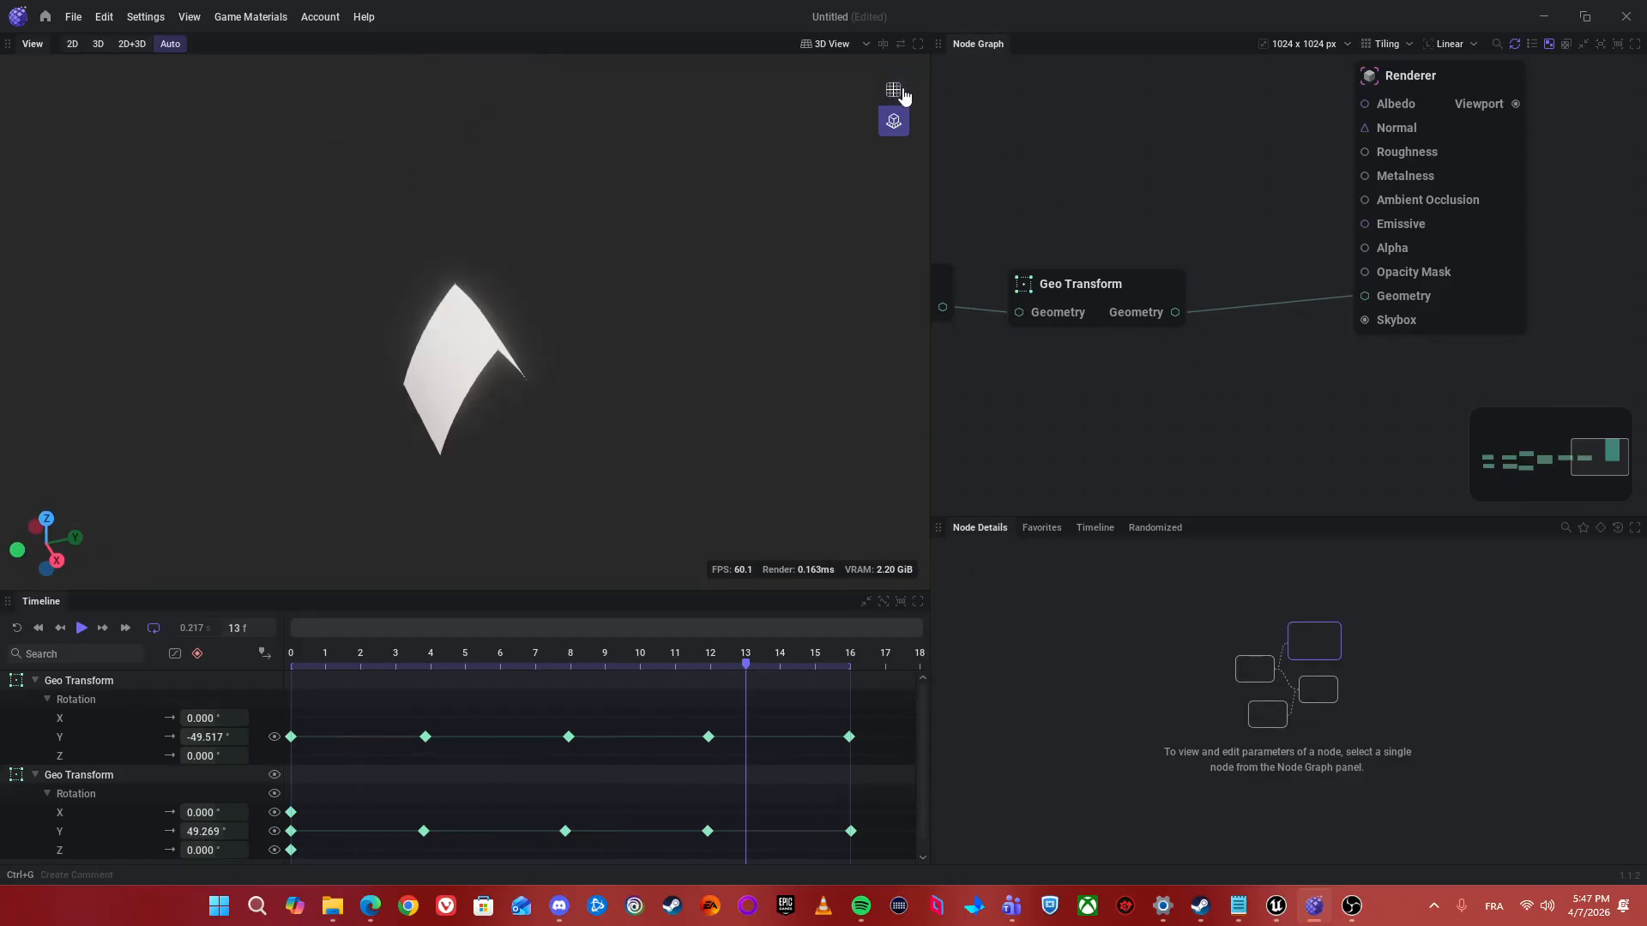
{"action": "mouse_move", "coordinate": [624, 312]}
{"action": "left_mouse_down", "text": "alt"}
{"action": "mouse_move", "coordinate": [583, 236]}
{"action": "mouse_move", "coordinate": [686, 313]}
{"action": "mouse_move", "coordinate": [632, 305]}
{"action": "left_mouse_up", "text": "alt"}
{"action": "key", "text": "space"}
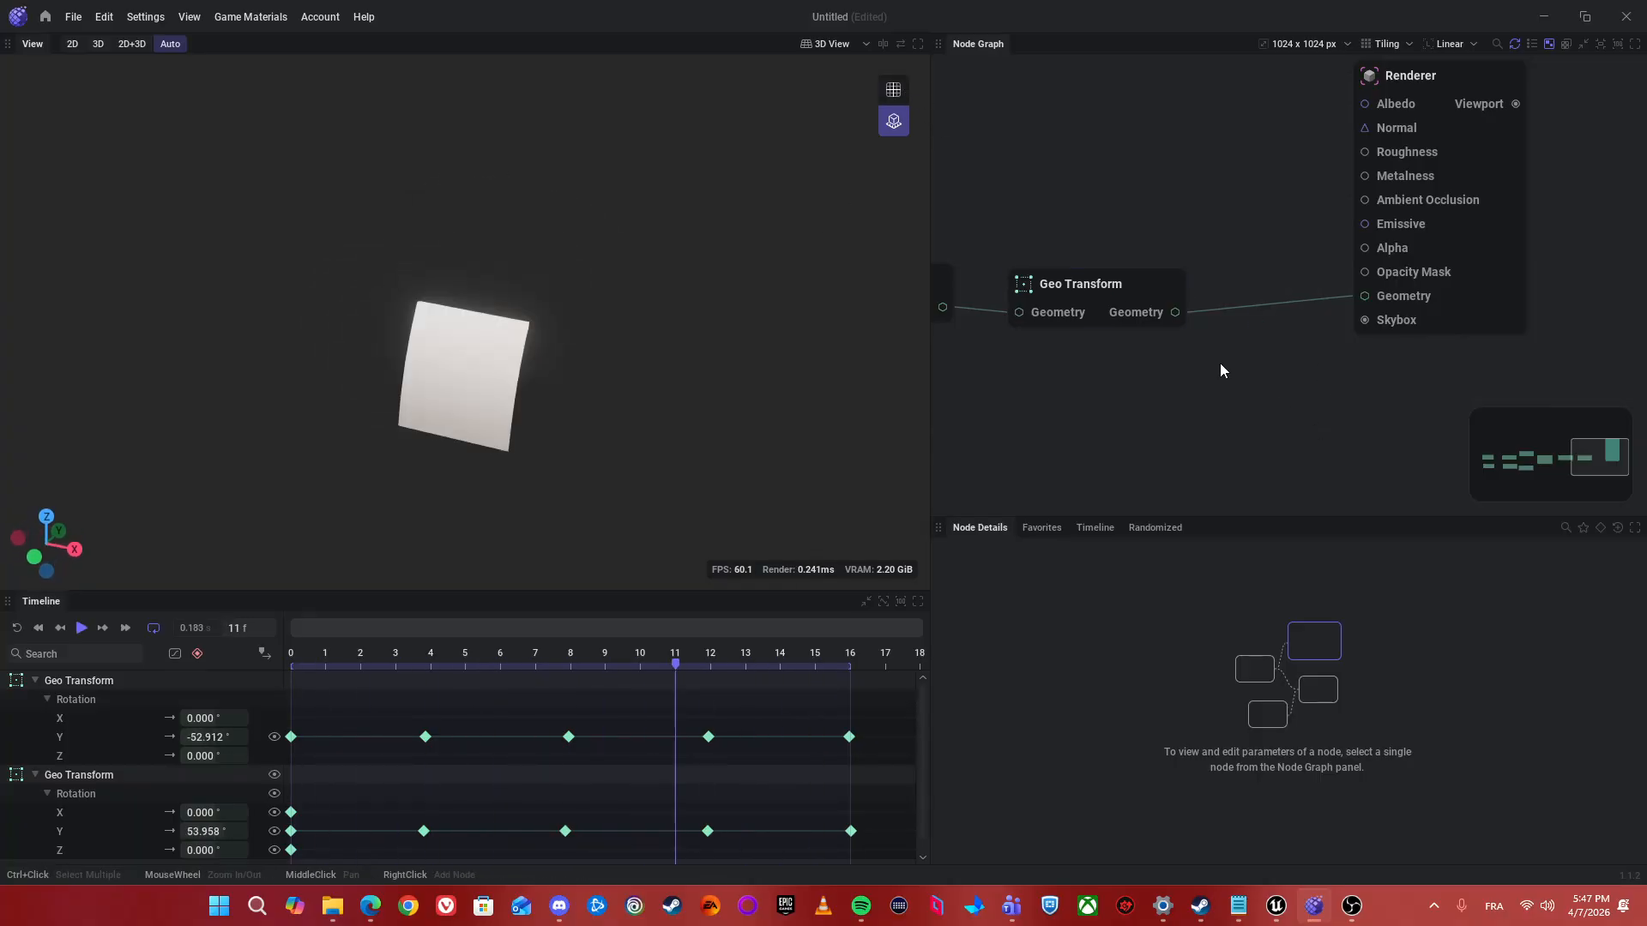
- Select the Renderer, show the viewport grid again and briefly replay the flapping loop, pausing at frame 8
{"action": "left_click", "coordinate": [1098, 283]}
{"action": "left_click", "coordinate": [1426, 321]}
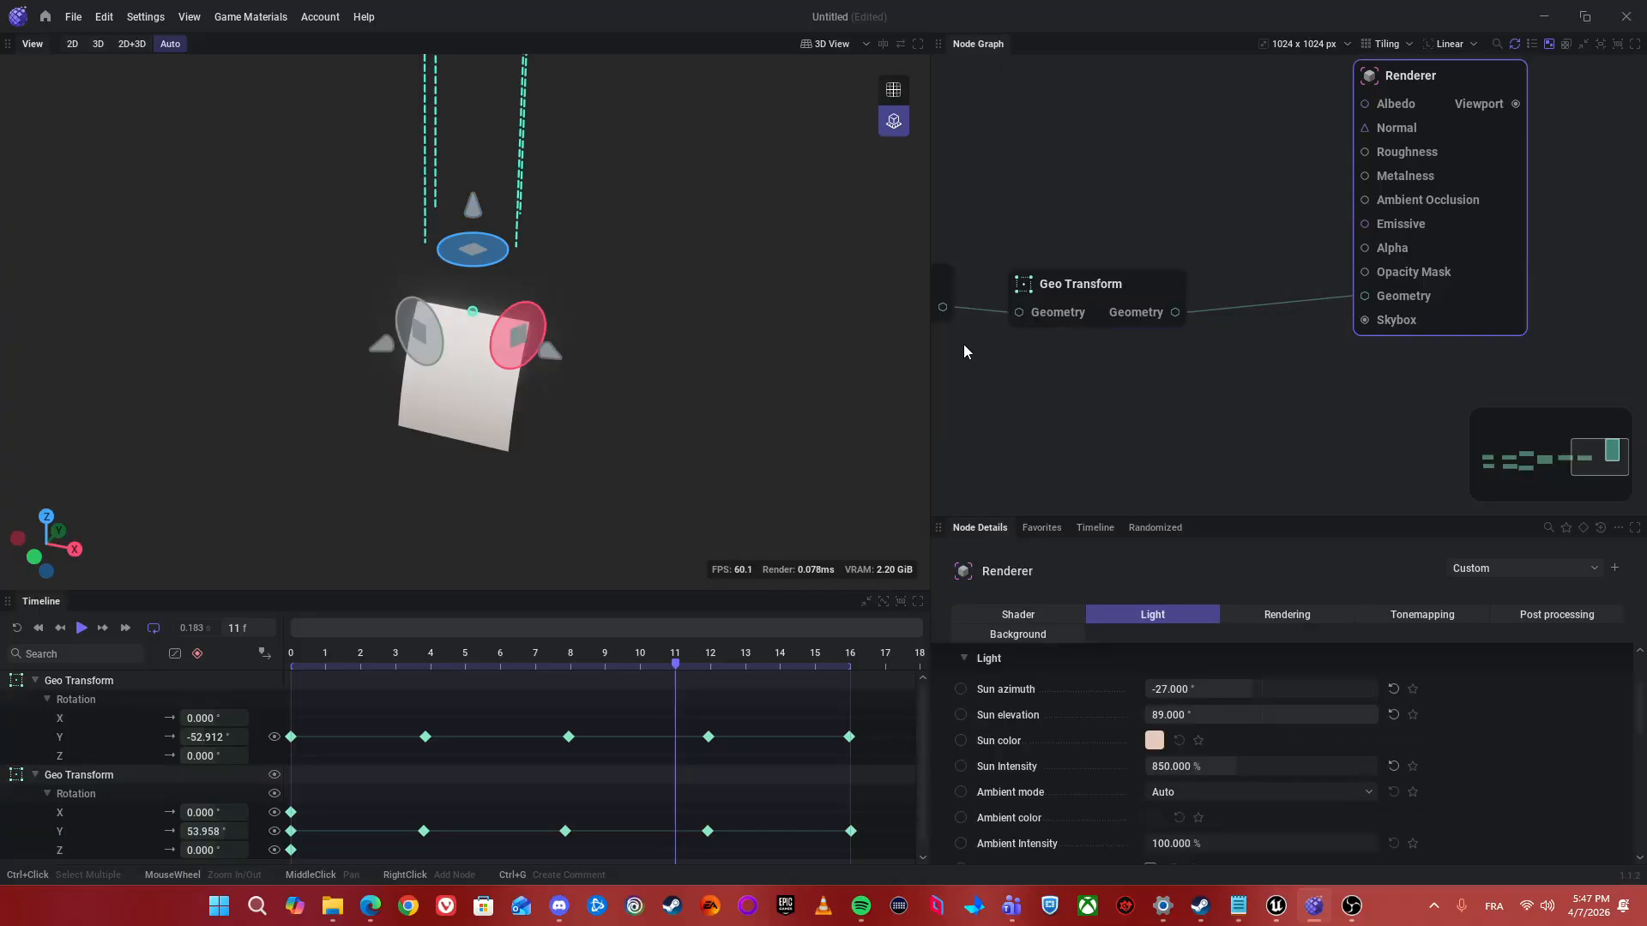
{"action": "left_click", "coordinate": [887, 96]}
{"action": "key", "text": "space"}
{"action": "key", "text": "space"}
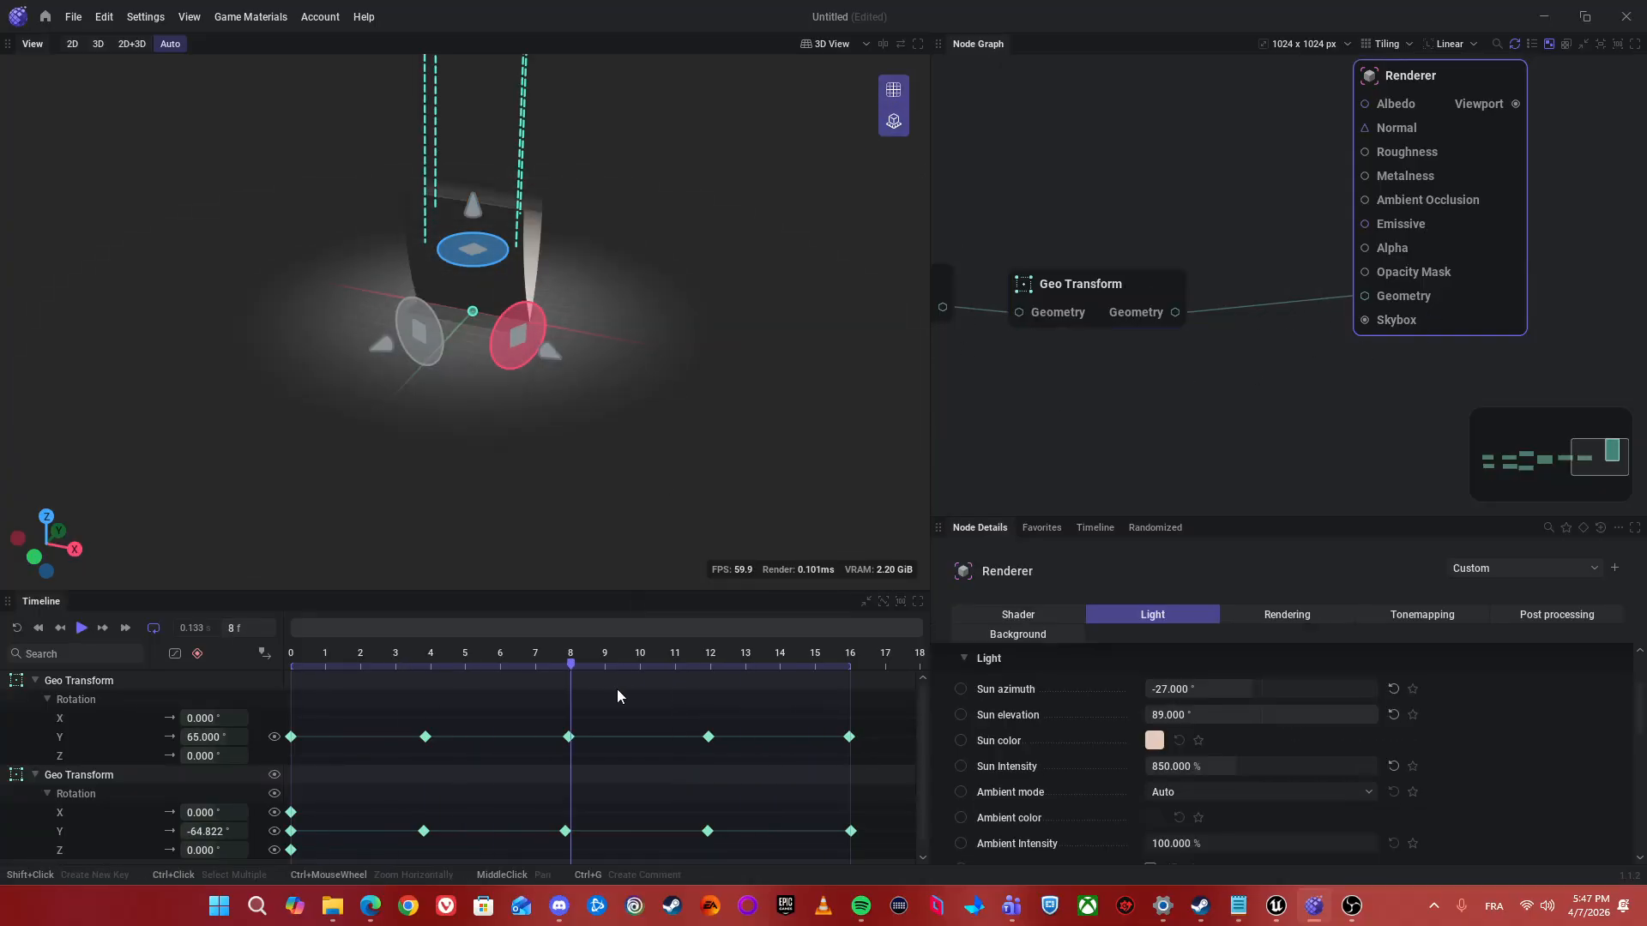
- Move the timeline to frame 6 and look at the rendered wings up close from above
{"action": "left_click_drag", "start_coordinate": [578, 667], "coordinate": [501, 667]}
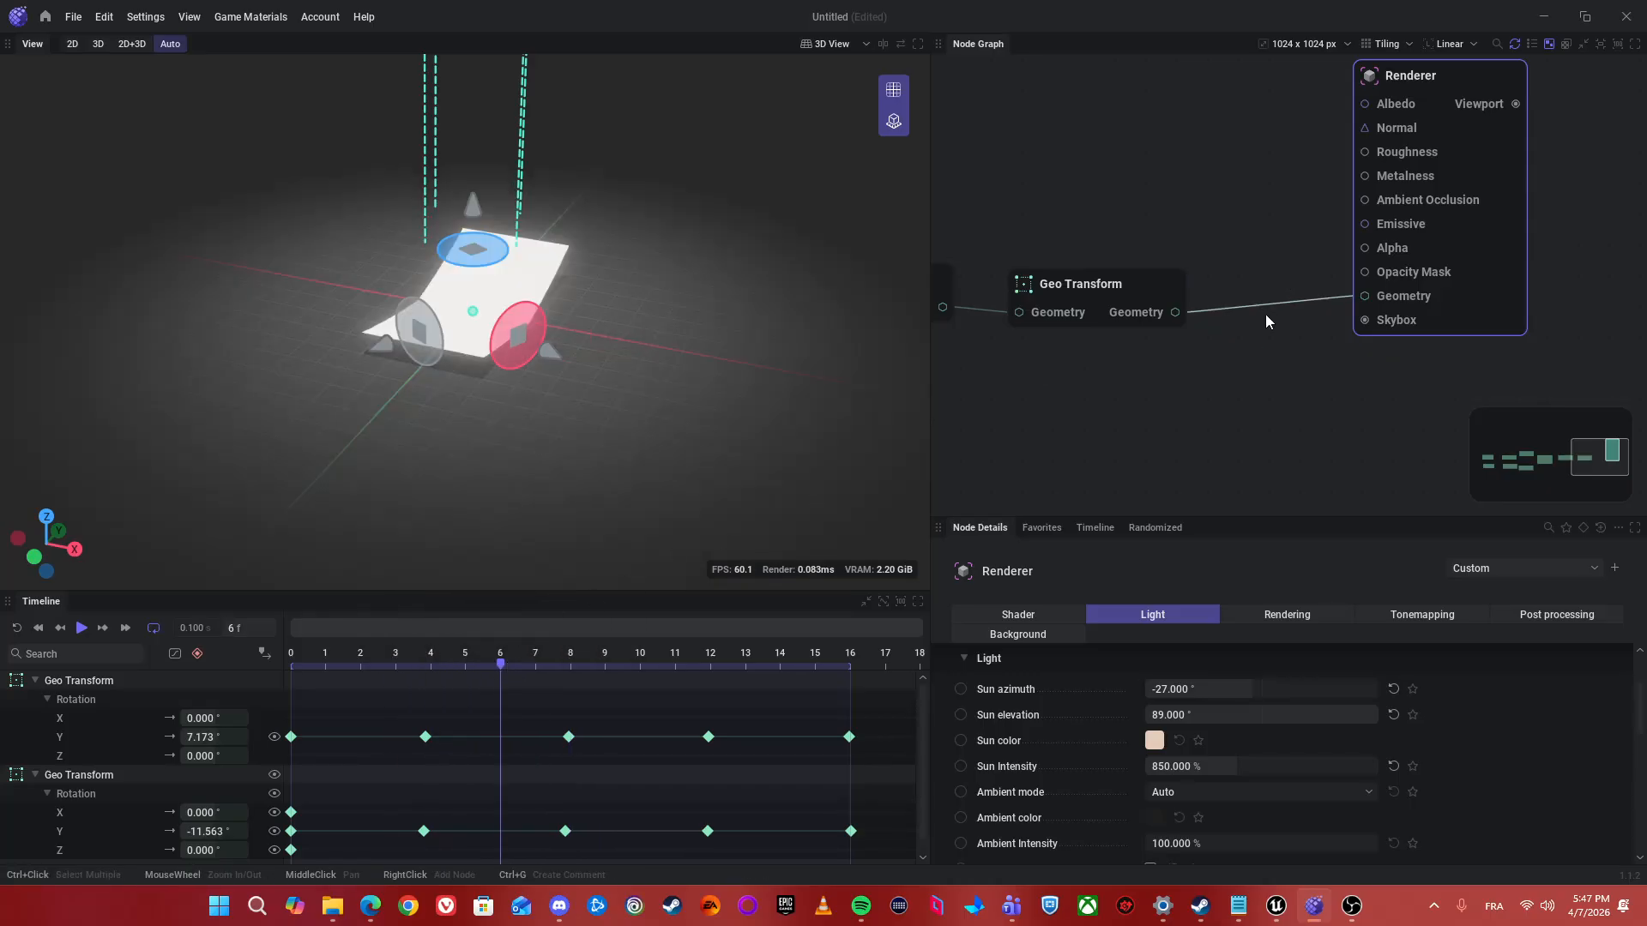
{"action": "middle_click_drag", "start_coordinate": [1386, 384], "coordinate": [1333, 461]}
{"action": "left_click_drag", "start_coordinate": [1456, 368], "coordinate": [1466, 303]}
{"action": "left_click_drag", "start_coordinate": [386, 283], "coordinate": [554, 277], "text": "alt"}
{"action": "middle_click_drag", "start_coordinate": [554, 276], "coordinate": [579, 304]}
{"action": "scroll", "coordinate": [580, 304], "scroll_direction": "up", "scroll_amount": 3}
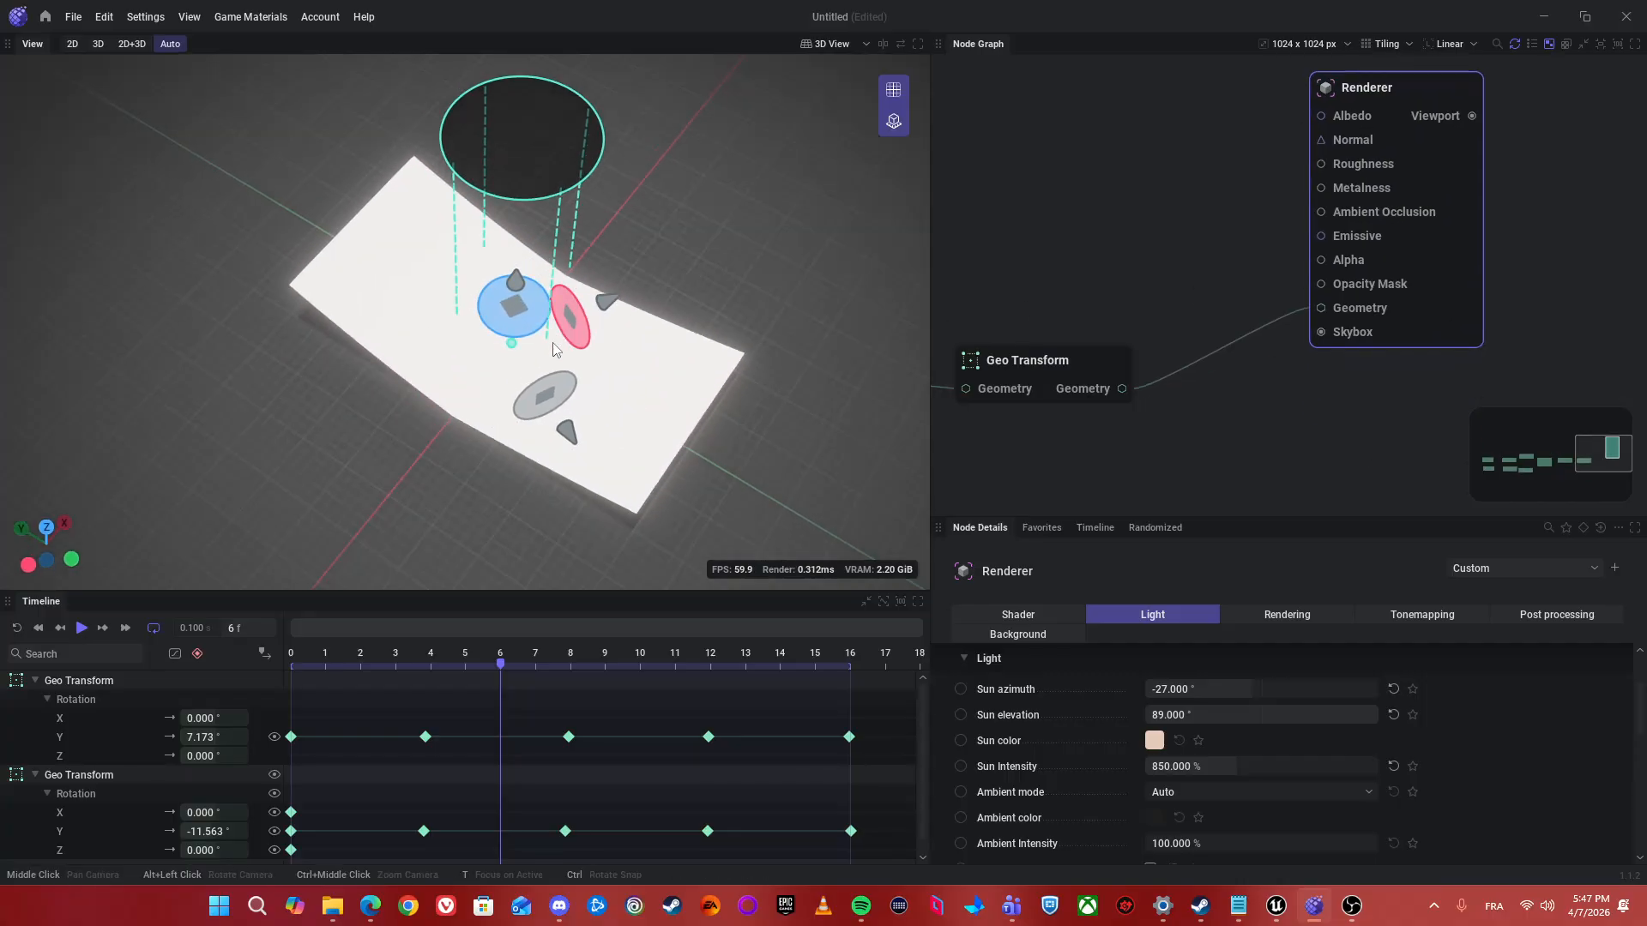
{"action": "left_click_drag", "start_coordinate": [696, 481], "coordinate": [672, 426], "text": "alt"}
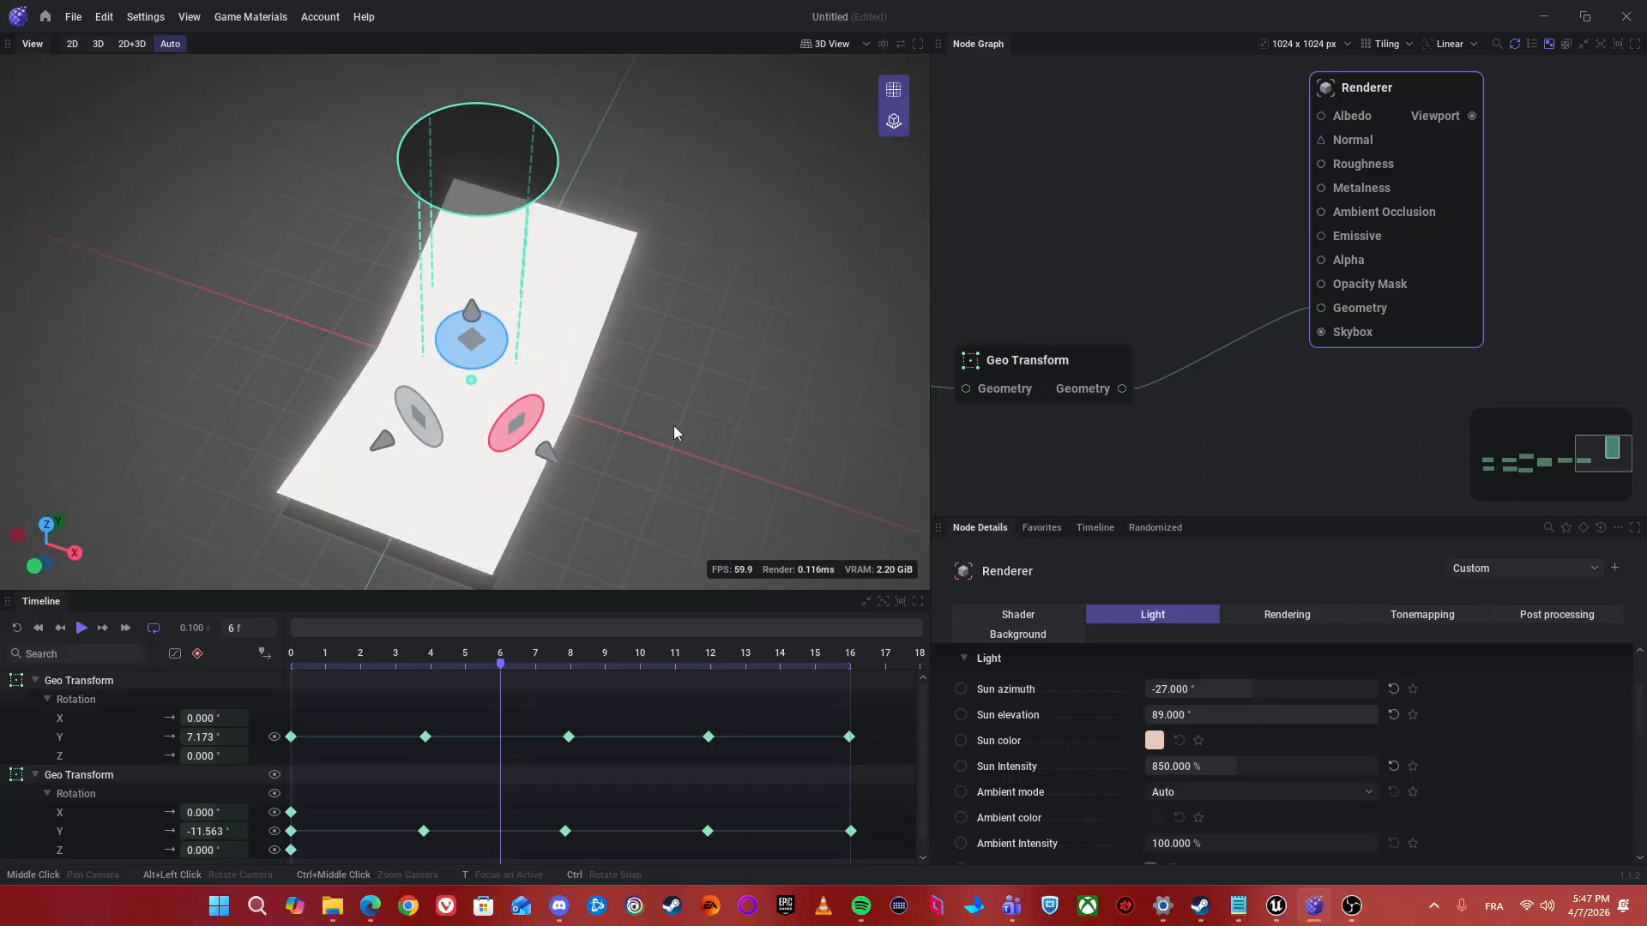
- Add a Shape node above the geometry chain and connect its output to the Renderer's Opacity Mask input
{"action": "middle_click_drag", "start_coordinate": [1061, 196], "coordinate": [1256, 280]}
{"action": "scroll", "coordinate": [1244, 283], "scroll_direction": "down", "scroll_amount": 5}
{"action": "scroll", "coordinate": [1195, 299], "scroll_direction": "down", "scroll_amount": 1}
{"action": "mouse_move", "coordinate": [1145, 260]}
{"action": "middle_mouse_down"}
{"action": "mouse_move", "coordinate": [1206, 269]}
{"action": "mouse_move", "coordinate": [1120, 176]}
{"action": "mouse_move", "coordinate": [1127, 245]}
{"action": "middle_mouse_up"}
{"action": "scroll", "coordinate": [1067, 204], "scroll_direction": "up", "scroll_amount": 4}
{"action": "scroll", "coordinate": [1150, 214], "scroll_direction": "up", "scroll_amount": 1}
{"action": "right_click", "coordinate": [1170, 187]}
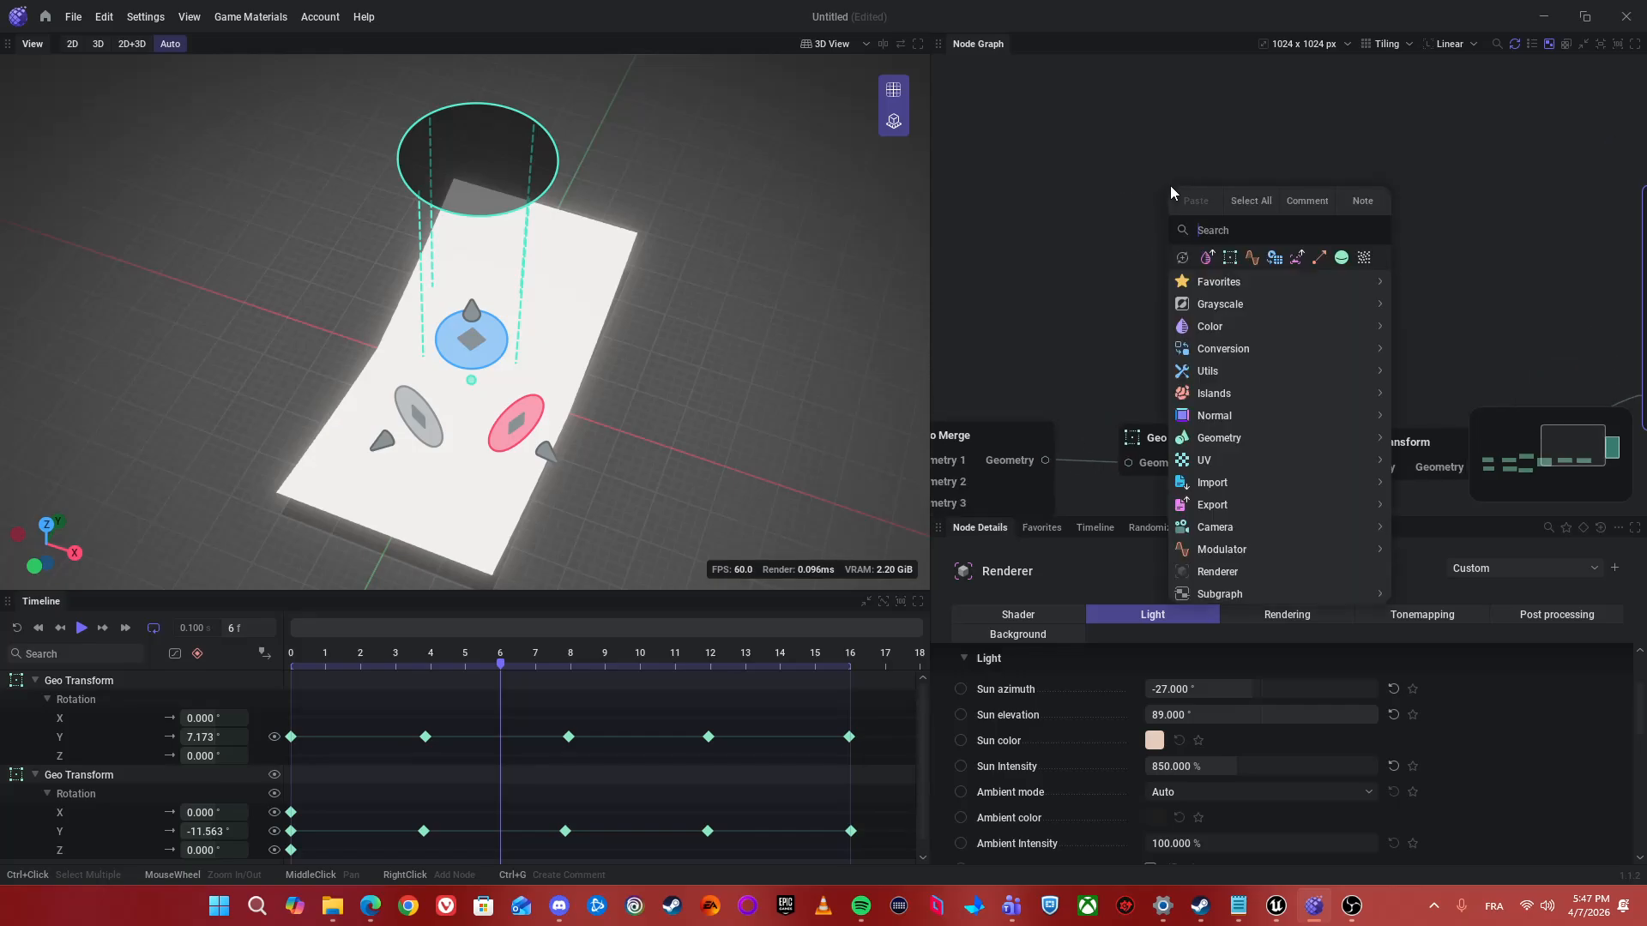
{"action": "type", "text": "Shape"}
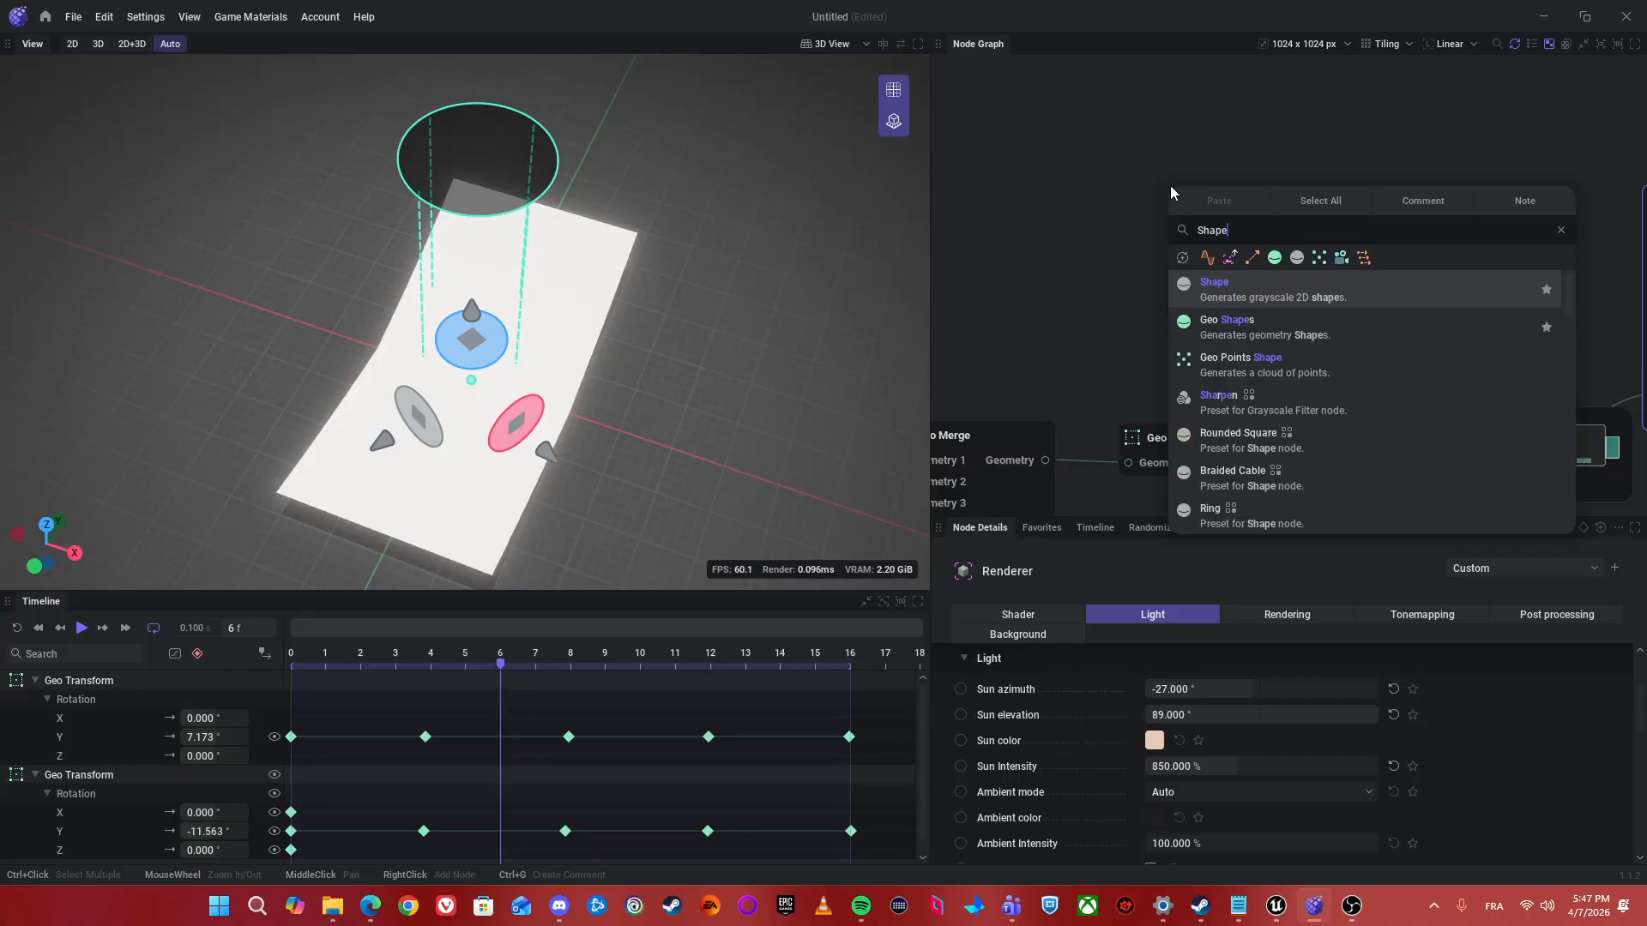
{"action": "key", "text": "Return"}
{"action": "middle_click_drag", "start_coordinate": [1391, 315], "coordinate": [1222, 216]}
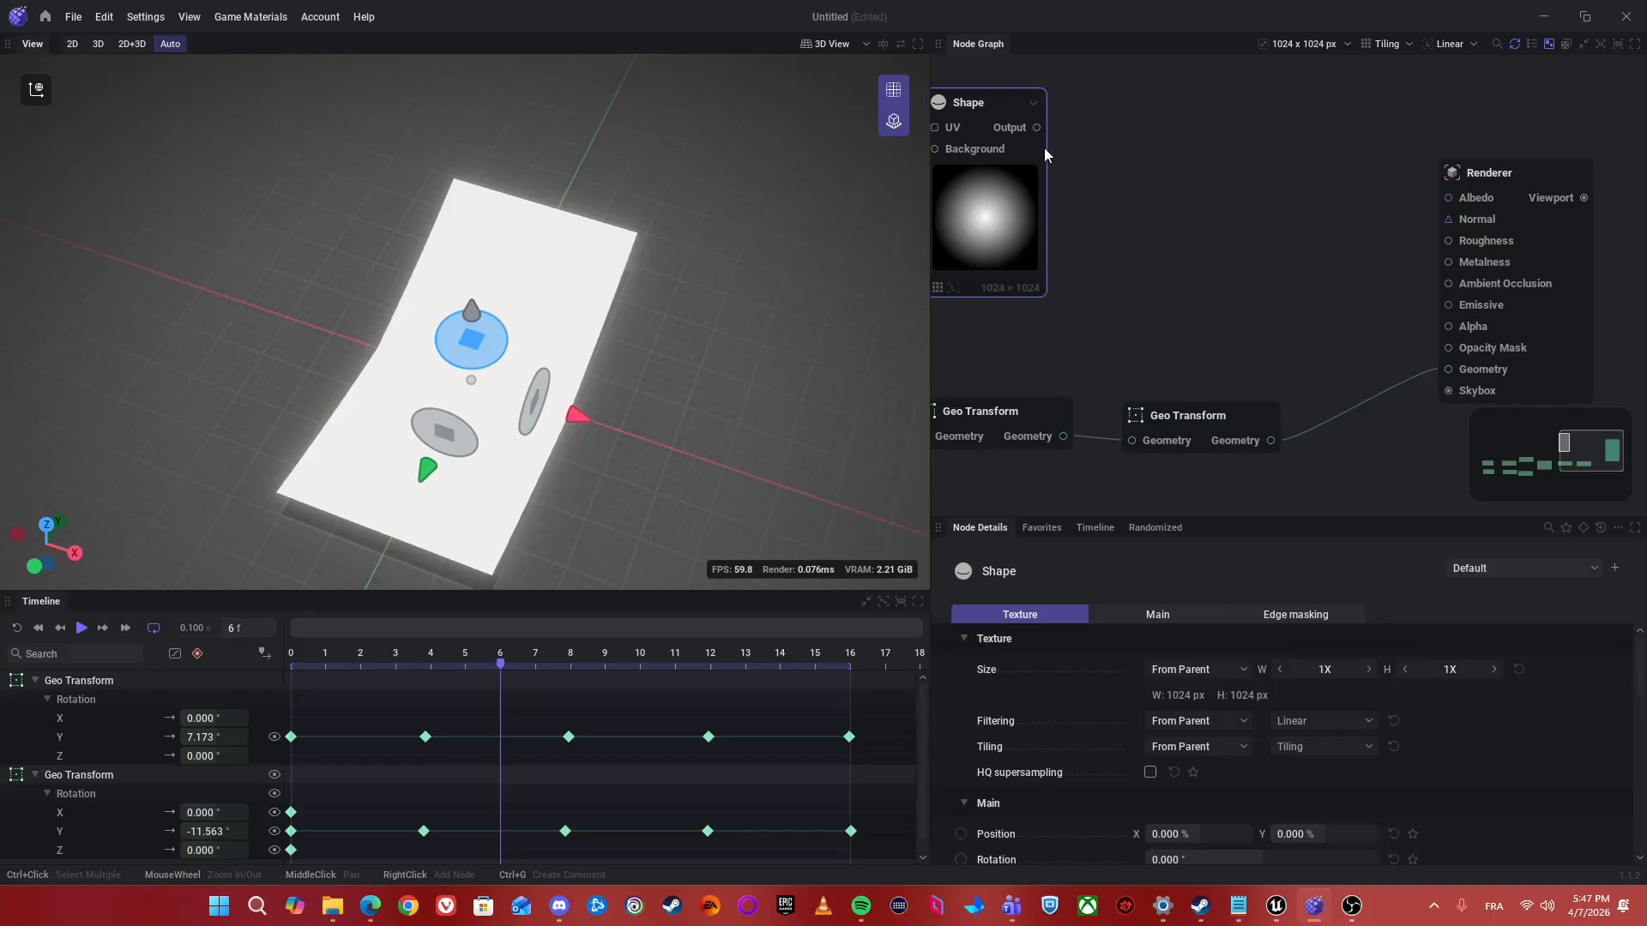
{"action": "left_click_drag", "start_coordinate": [1035, 128], "coordinate": [1498, 348]}
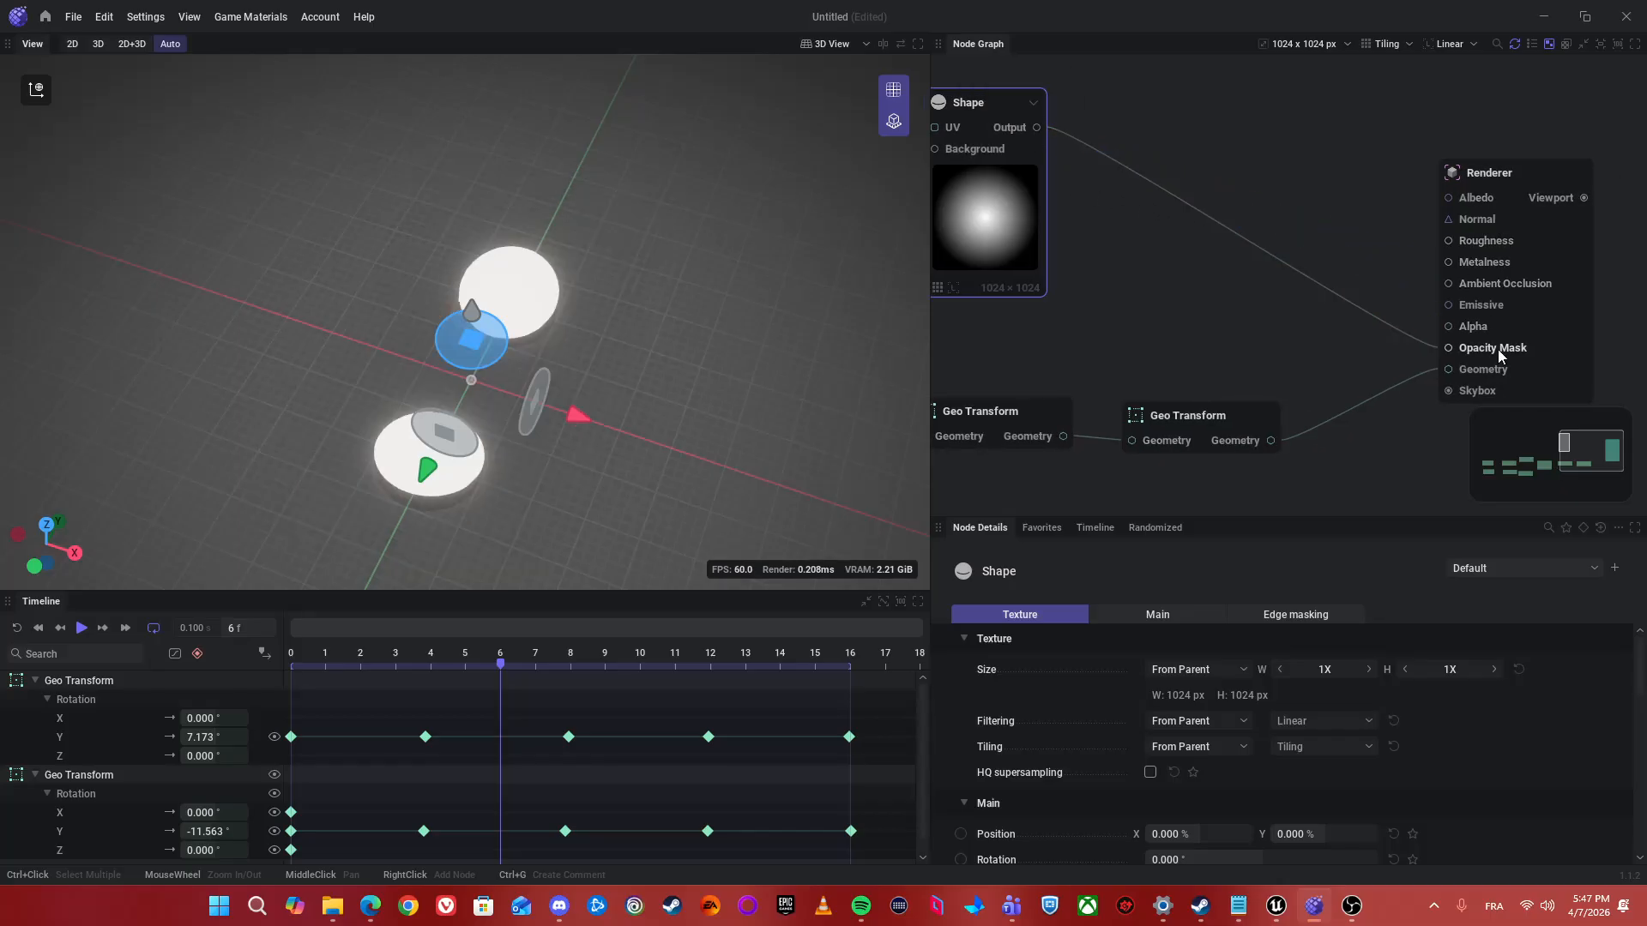
{"action": "scroll", "coordinate": [1349, 331], "scroll_direction": "down", "scroll_amount": 3}
{"action": "middle_click_drag", "start_coordinate": [666, 413], "coordinate": [662, 394]}
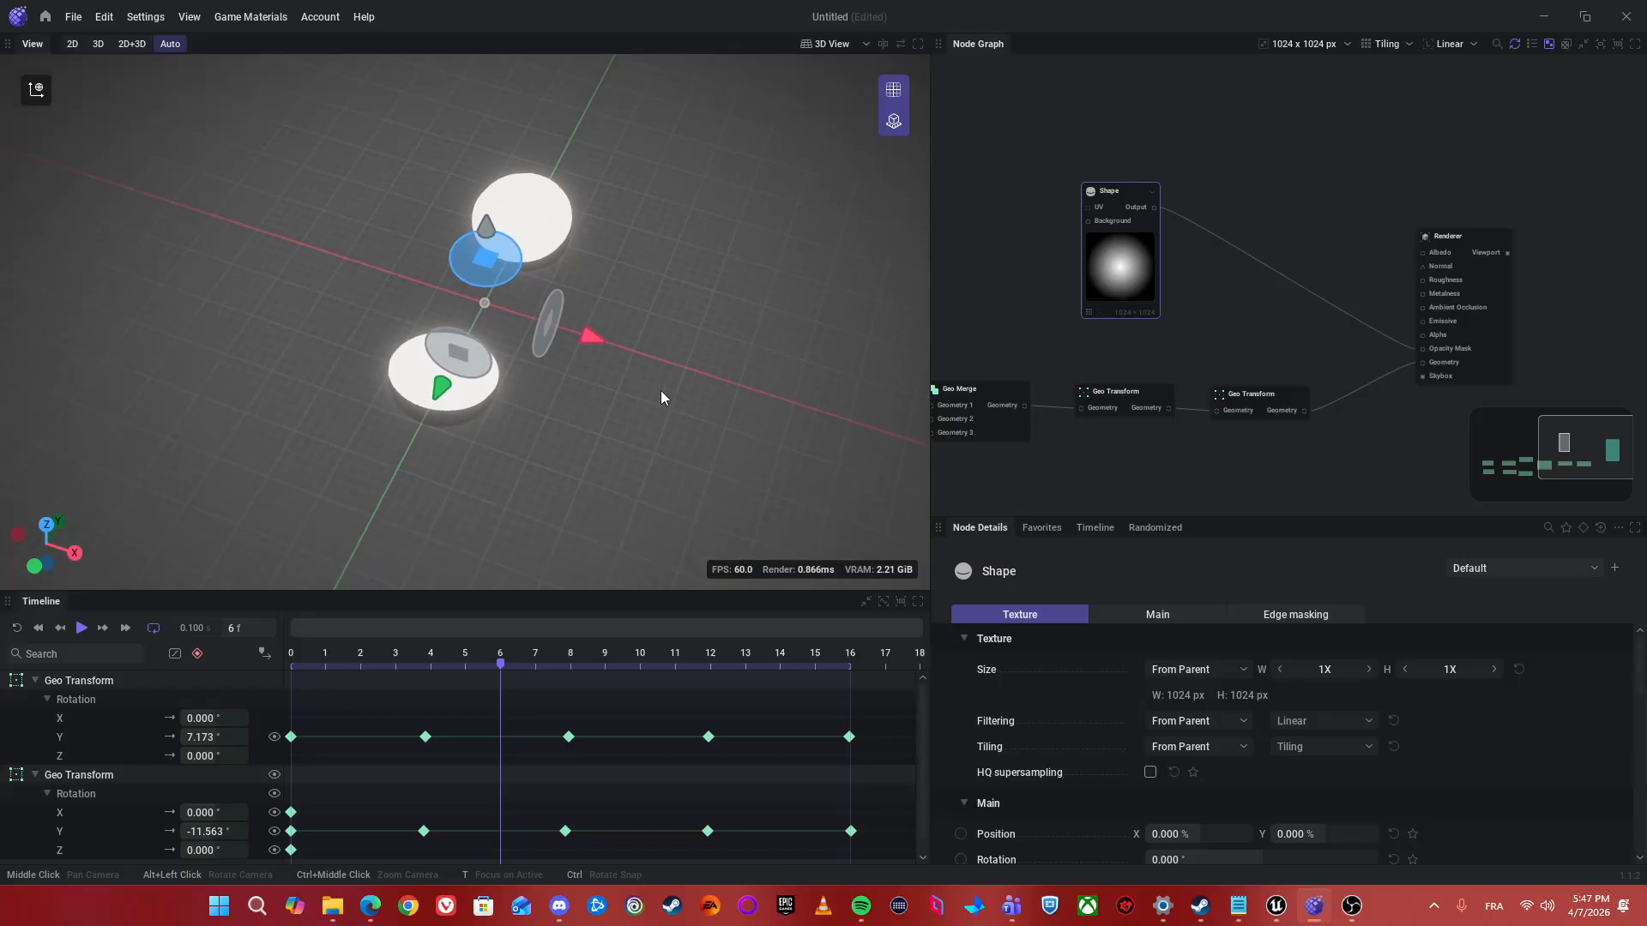
- Enlarge the node details area and reshape the Shape's Width remap curve to rise from 0 % at the start to 100 % at about 64 %
{"action": "scroll", "coordinate": [489, 256], "scroll_direction": "up", "scroll_amount": 2}
{"action": "middle_click_drag", "start_coordinate": [1224, 249], "coordinate": [1341, 228]}
{"action": "scroll", "coordinate": [1321, 228], "scroll_direction": "up", "scroll_amount": 4}
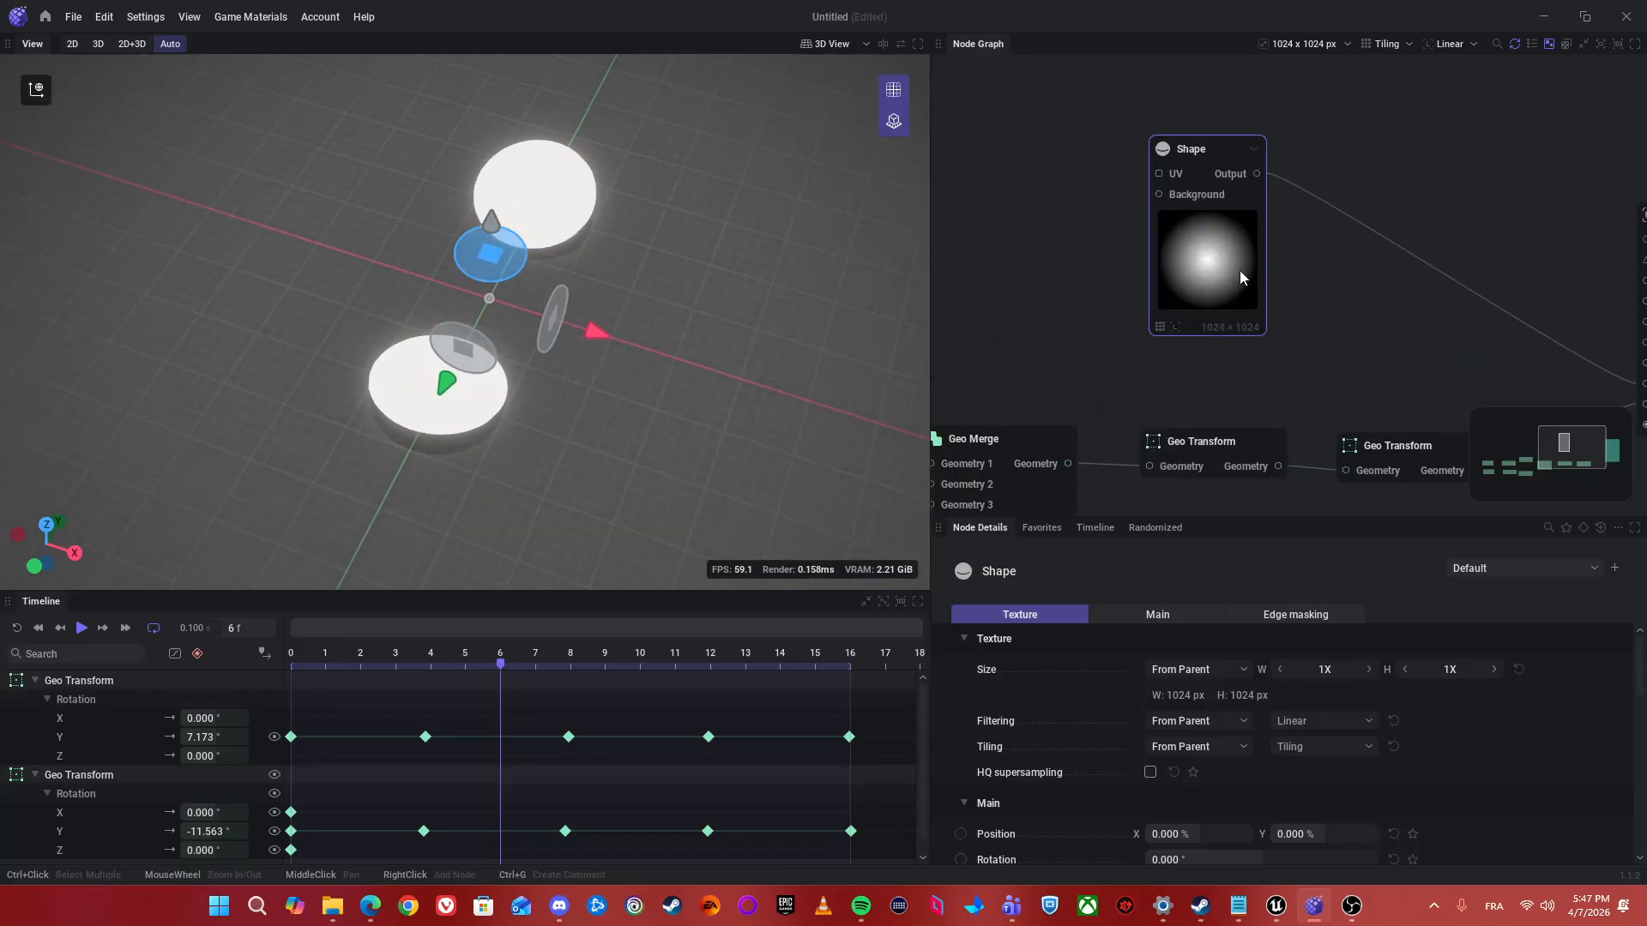
{"action": "scroll", "coordinate": [1317, 385], "scroll_direction": "down", "scroll_amount": 6}
{"action": "left_click_drag", "start_coordinate": [1244, 518], "coordinate": [1244, 342]}
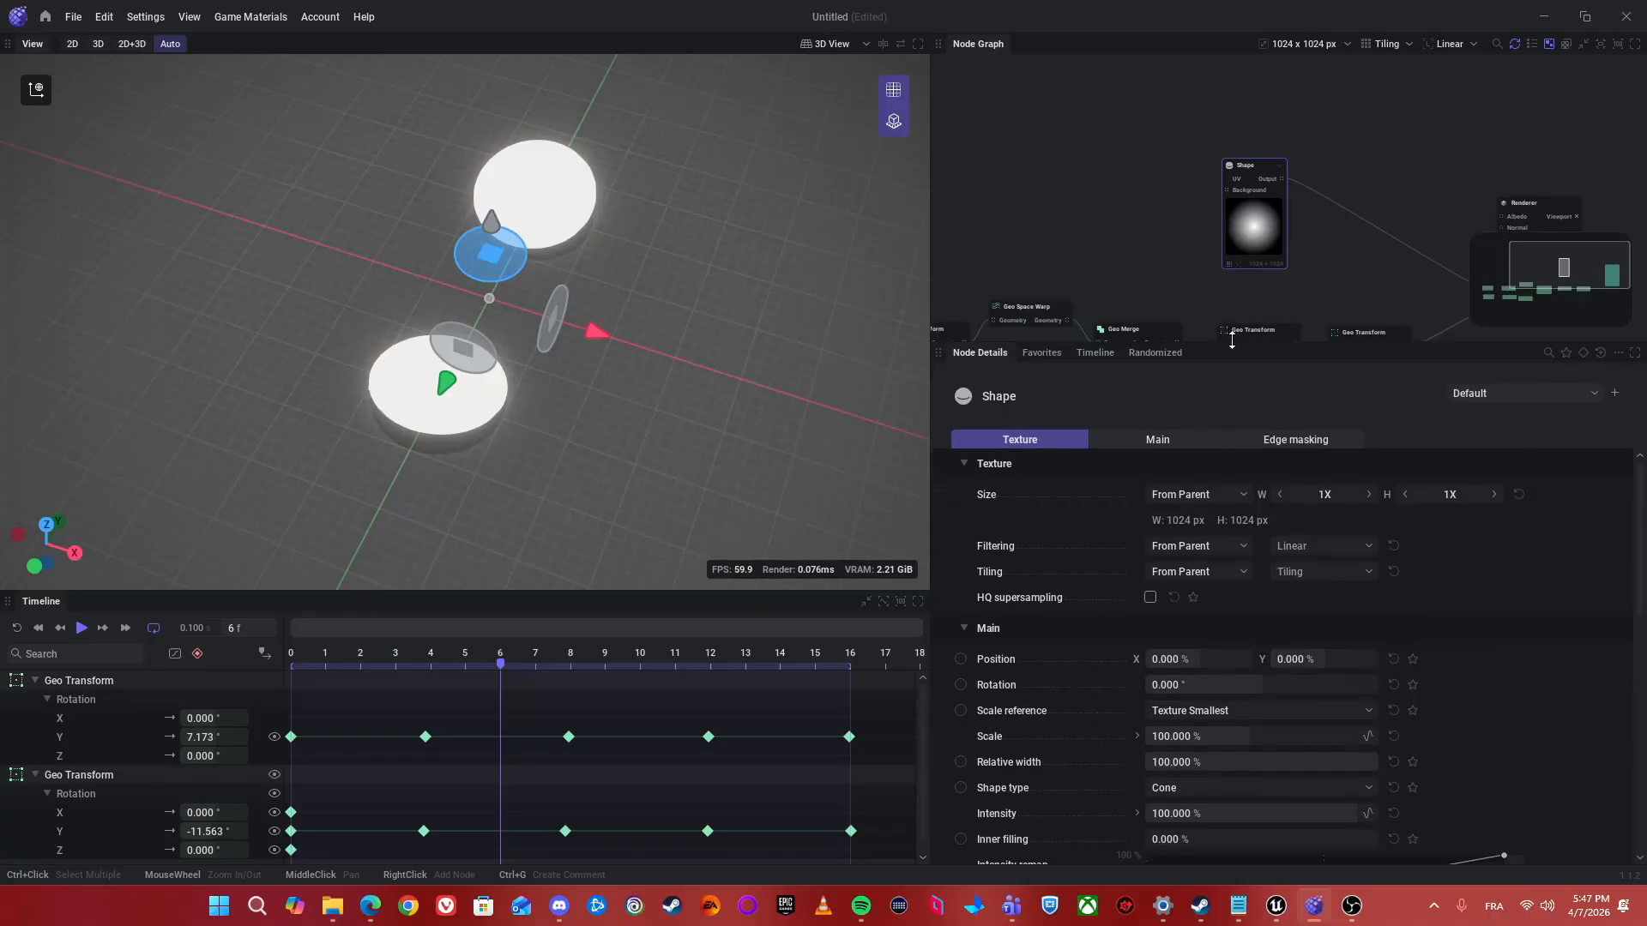
{"action": "scroll", "coordinate": [1355, 662], "scroll_direction": "down", "scroll_amount": 3}
{"action": "scroll", "coordinate": [1356, 666], "scroll_direction": "down", "scroll_amount": 3}
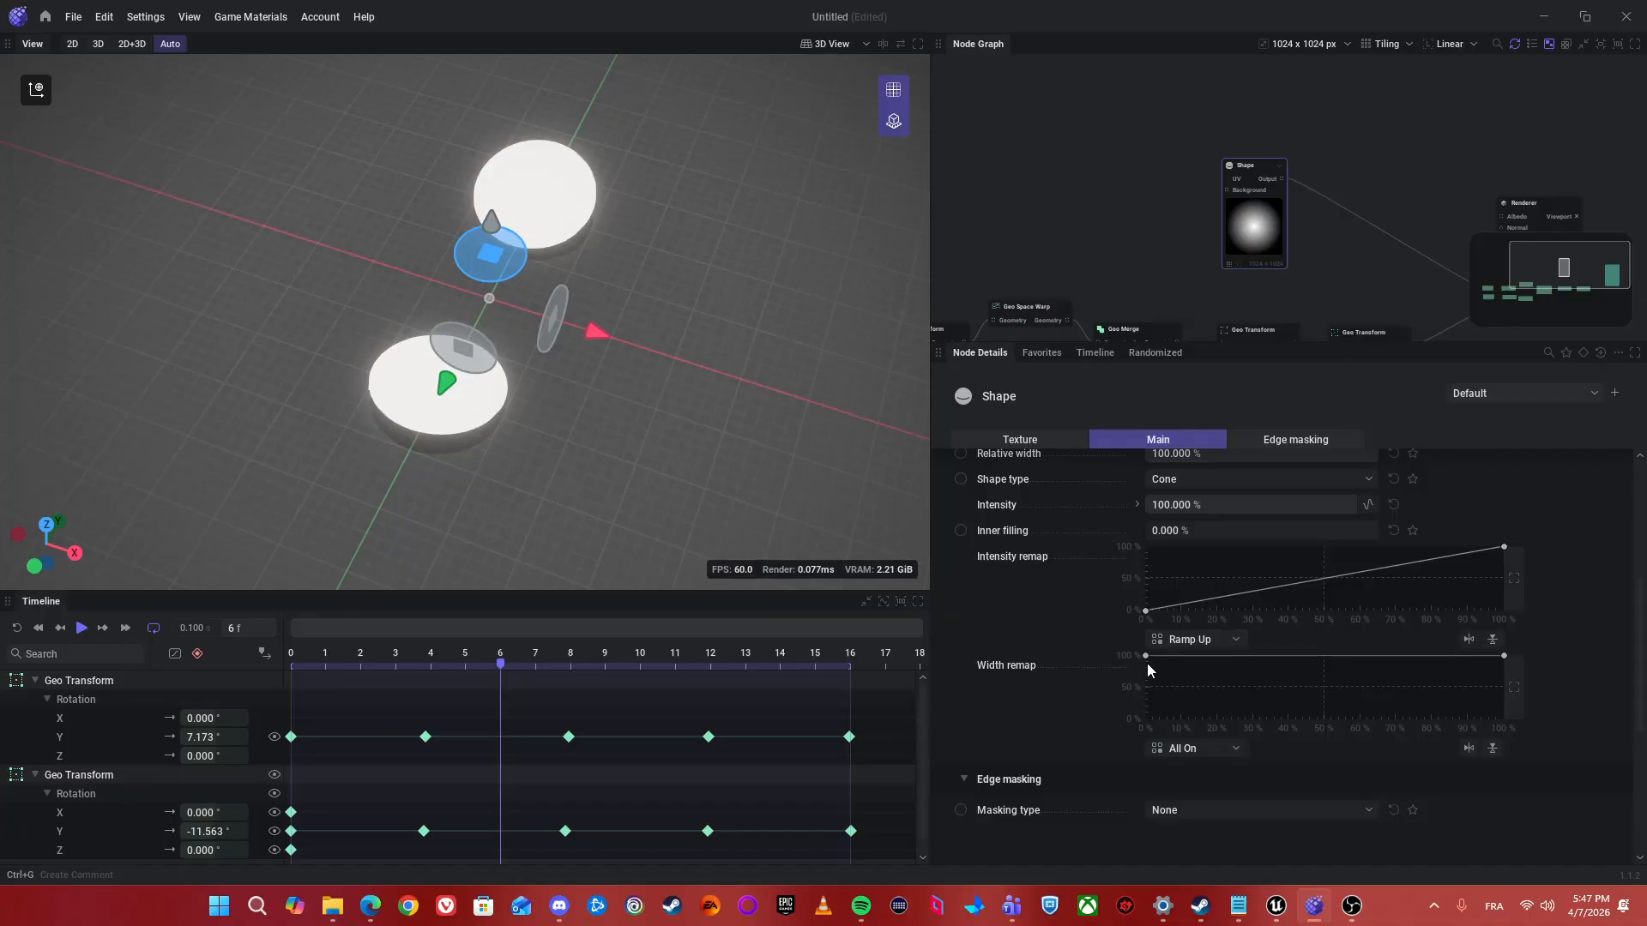
{"action": "left_click_drag", "start_coordinate": [1146, 657], "coordinate": [1095, 737]}
{"action": "left_click_drag", "start_coordinate": [1323, 719], "coordinate": [1305, 701]}
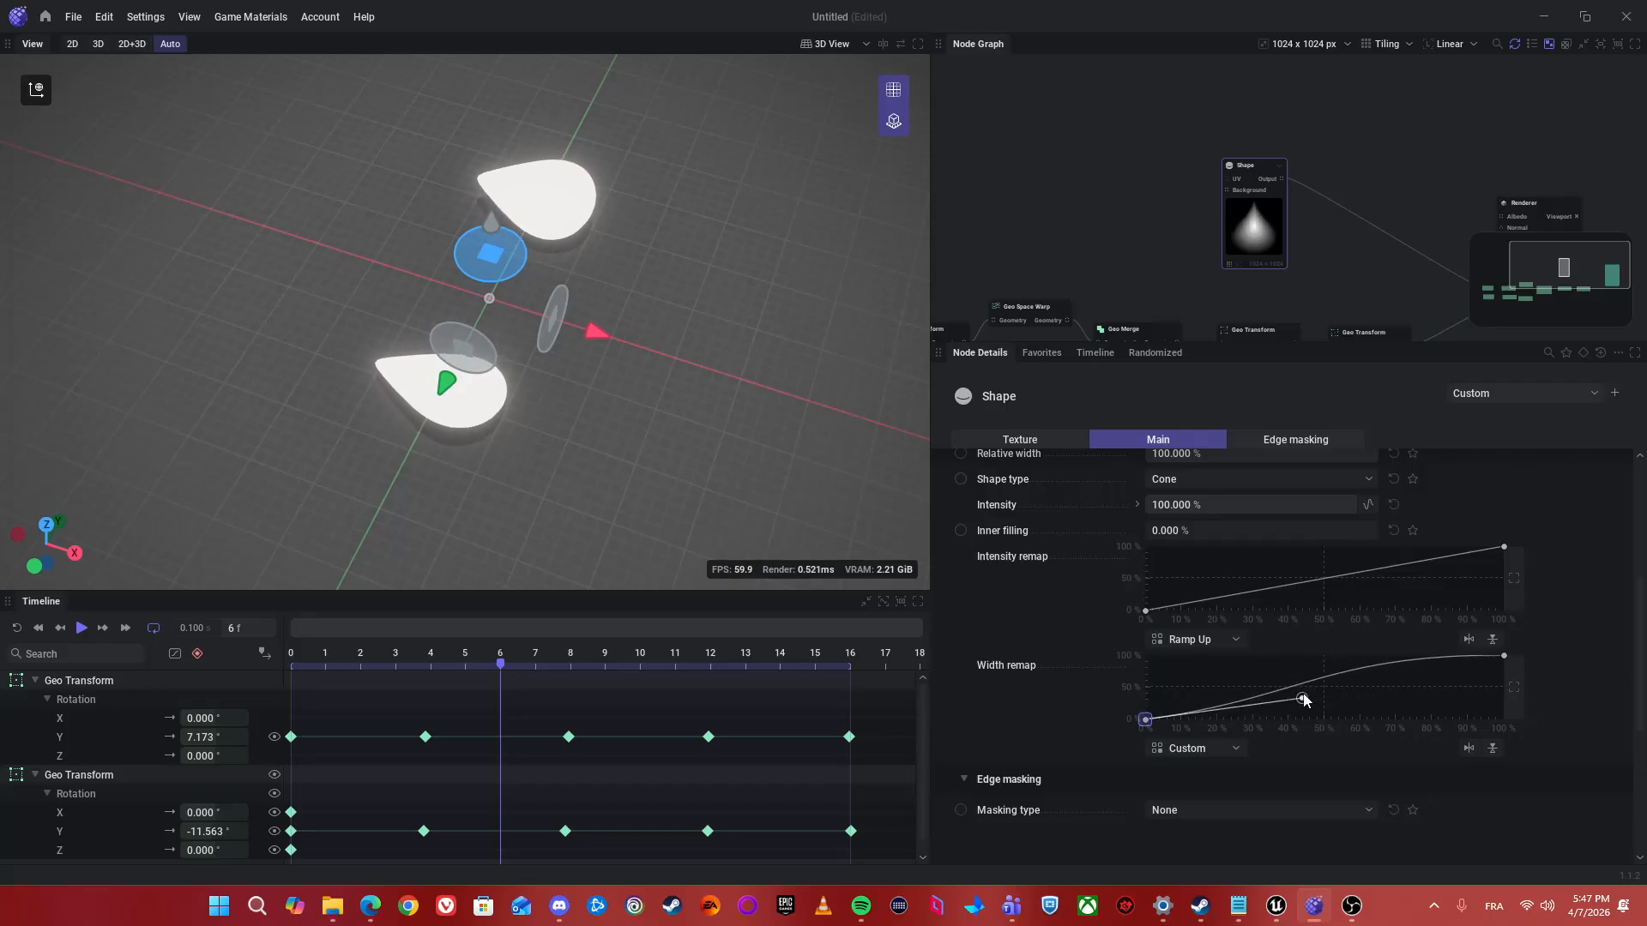
{"action": "left_click_drag", "start_coordinate": [1398, 662], "coordinate": [1426, 632]}
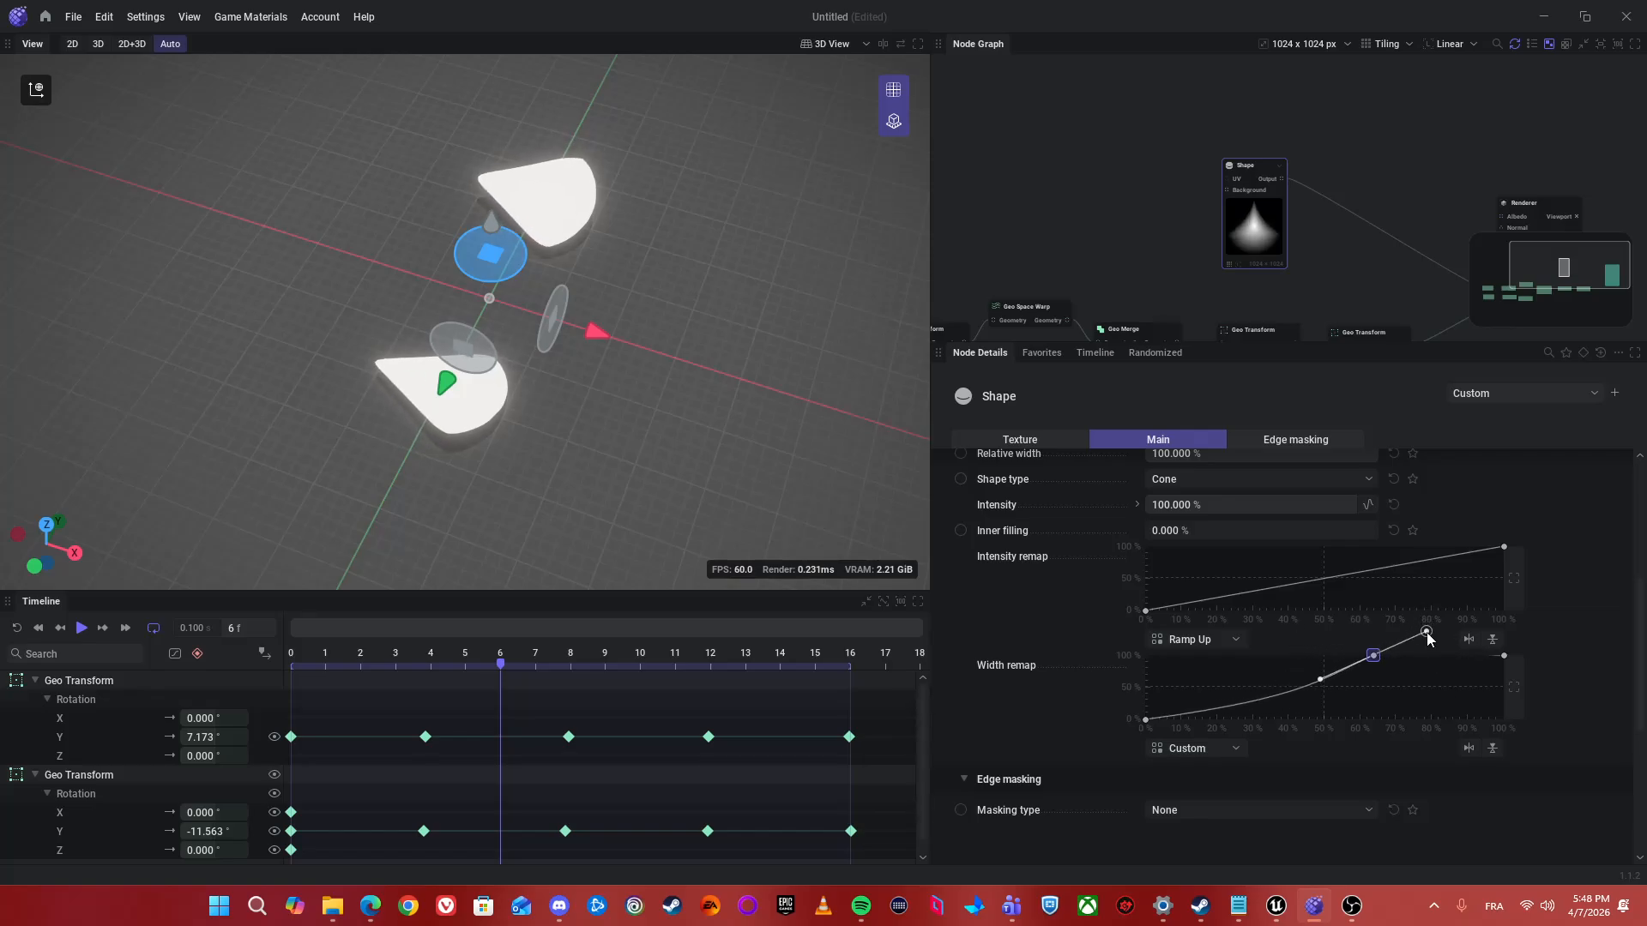
- Add a Transform node fed by the Shape's output
{"action": "middle_click_drag", "start_coordinate": [1330, 313], "coordinate": [1310, 319]}
{"action": "scroll", "coordinate": [1310, 317], "scroll_direction": "up", "scroll_amount": 5}
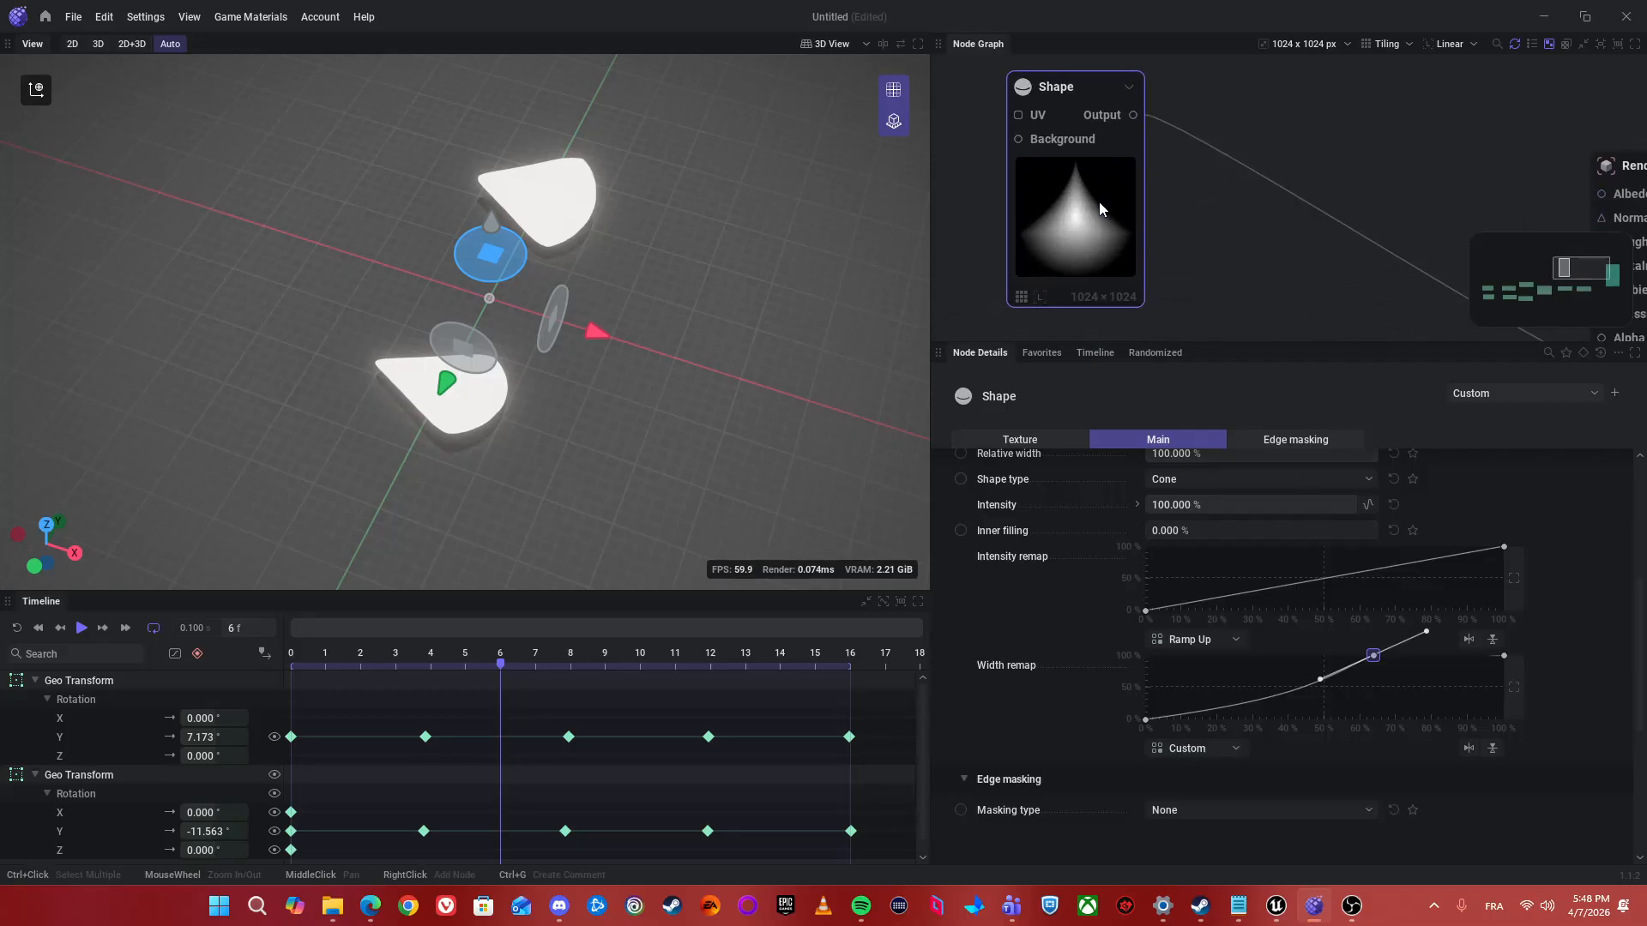
{"action": "left_click_drag", "start_coordinate": [1133, 115], "coordinate": [1270, 109]}
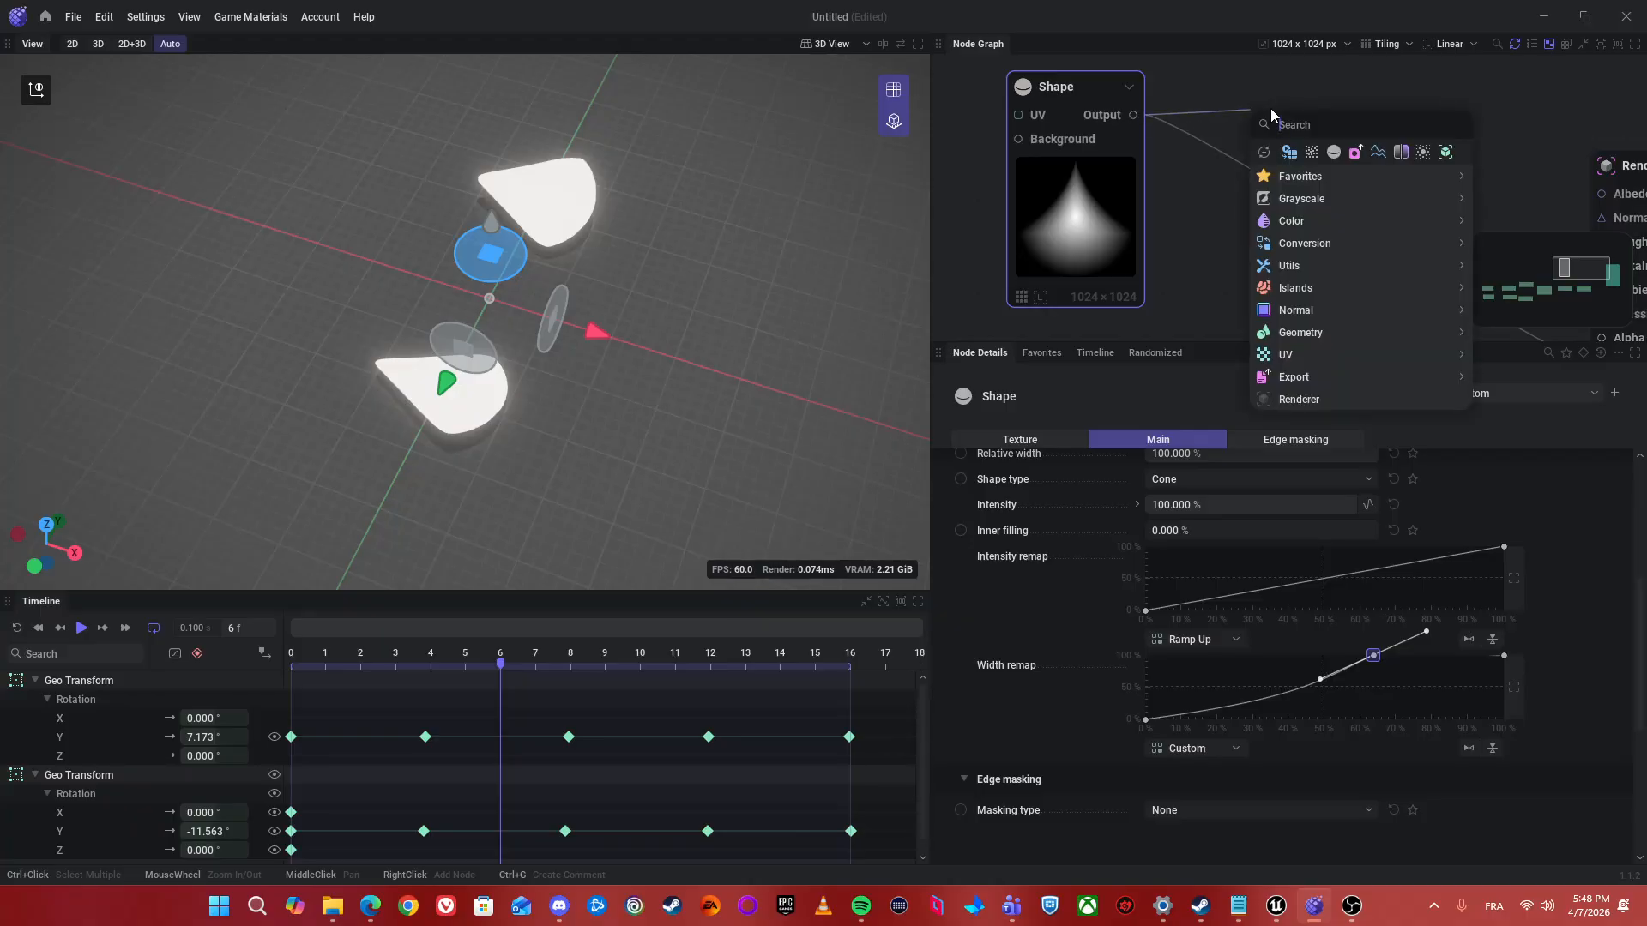
{"action": "type", "text": "Tra"}
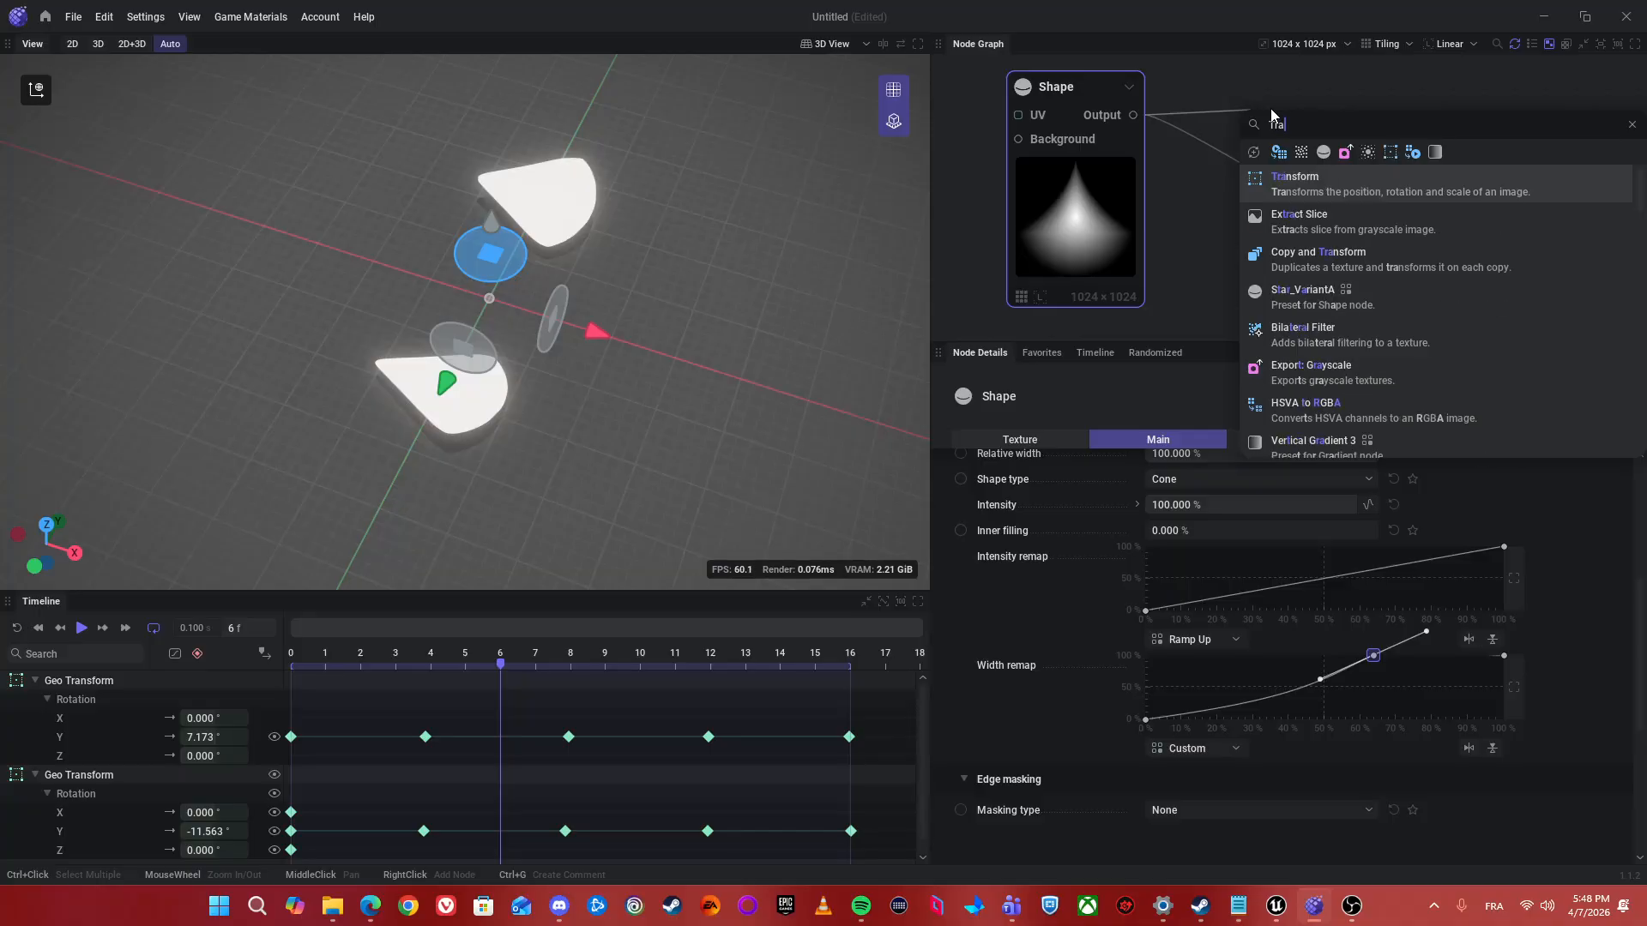
{"action": "key", "text": "Return"}
- Select the Shape node and examine the tiling modes available for the whole graph, leaving the setting as it is
{"action": "left_click", "coordinate": [1085, 209]}
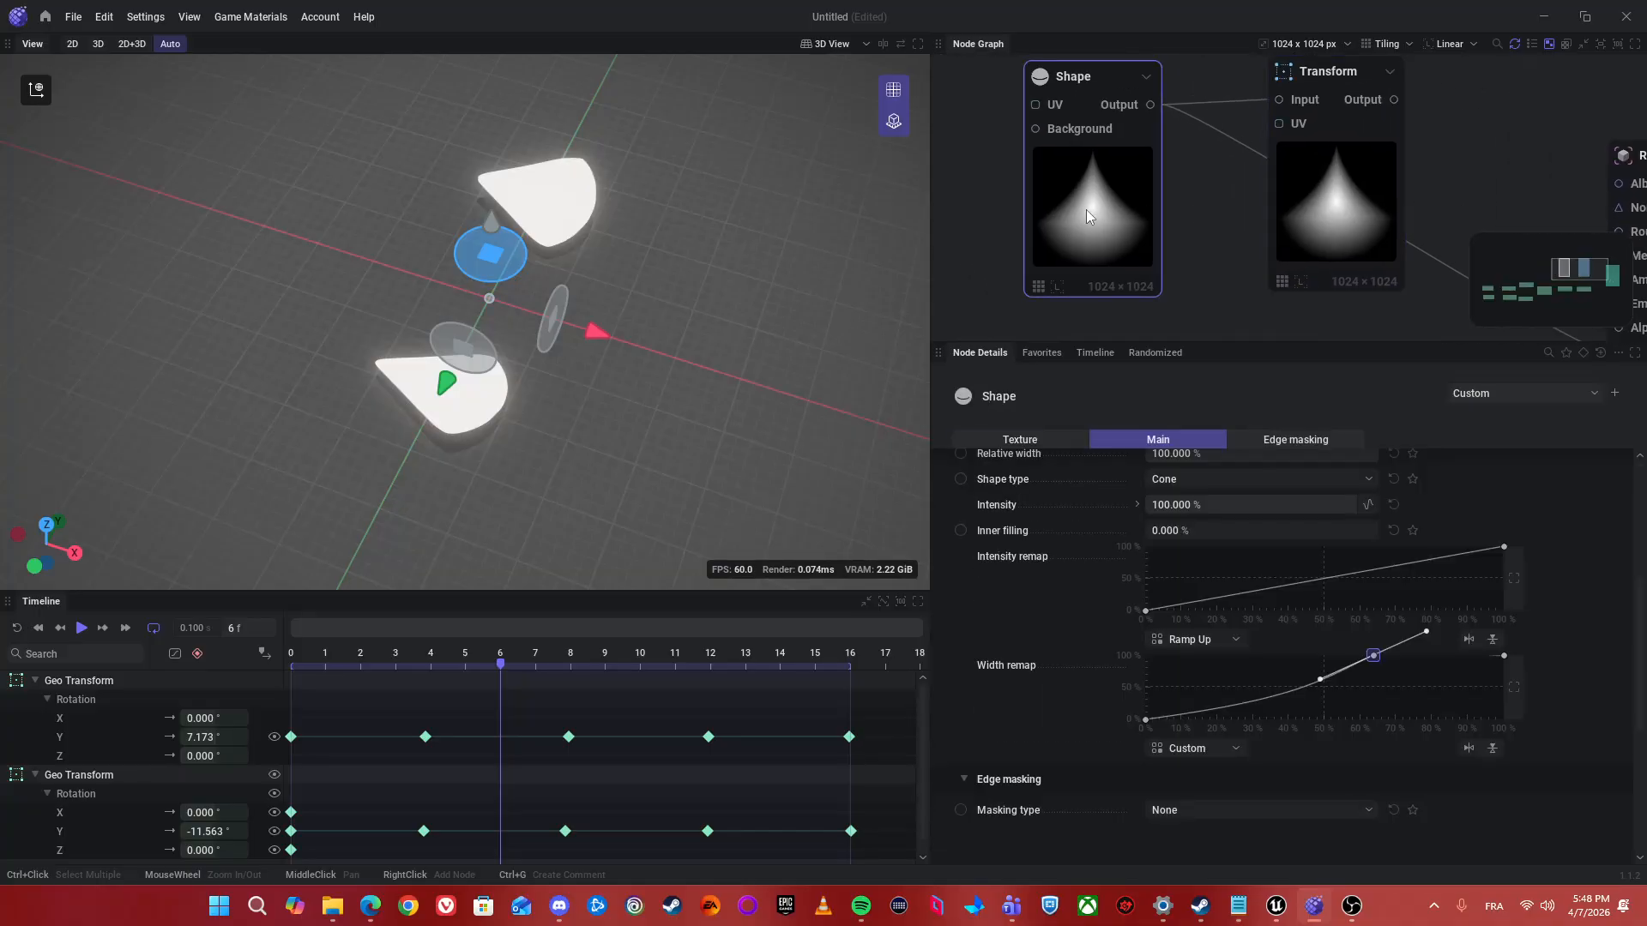
{"action": "left_click", "coordinate": [1394, 44]}
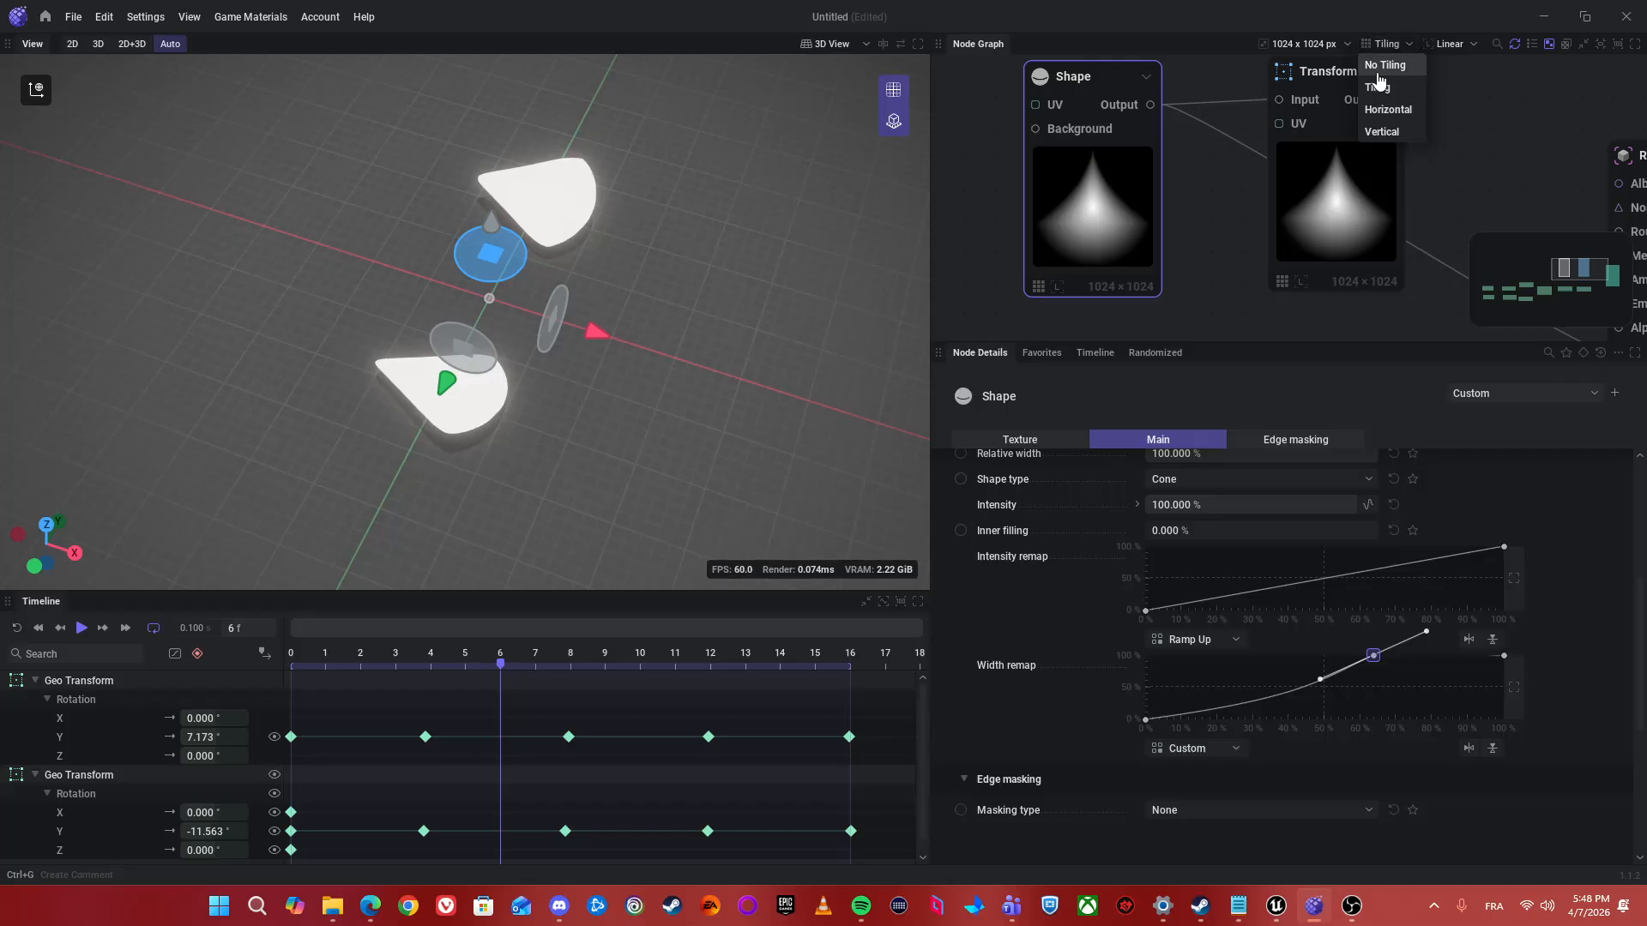
{"action": "left_click", "coordinate": [1388, 47]}
{"action": "left_click", "coordinate": [1390, 47]}
{"action": "middle_click_drag", "start_coordinate": [1199, 222], "coordinate": [1199, 187]}
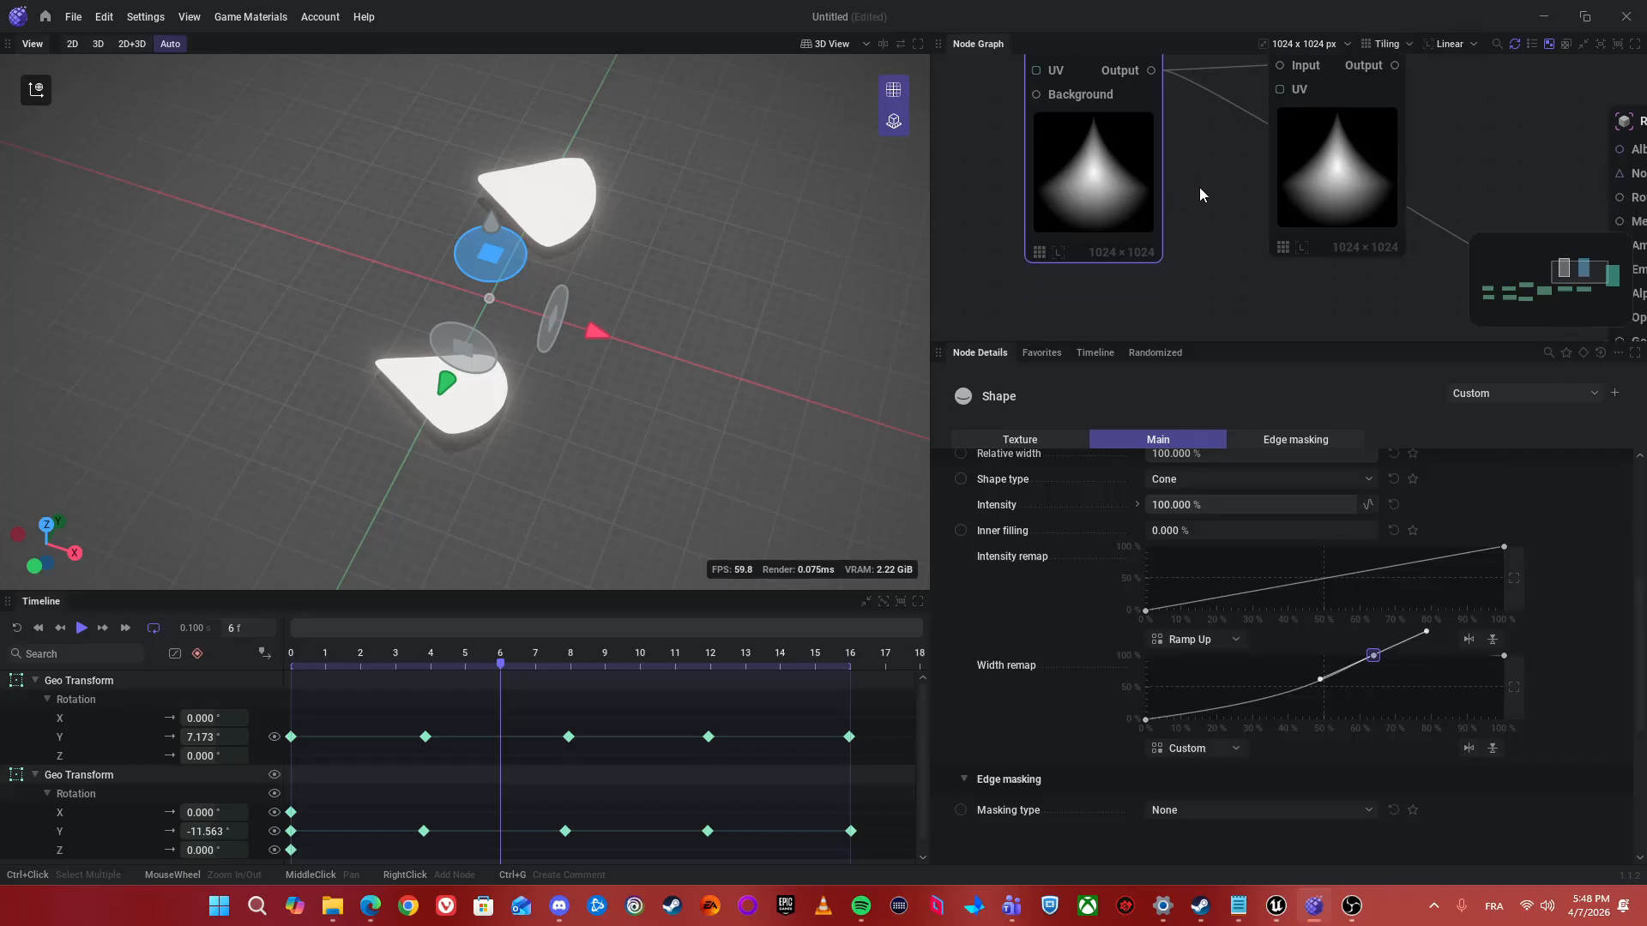
{"action": "left_click", "coordinate": [1199, 187]}
{"action": "left_click", "coordinate": [1124, 178]}
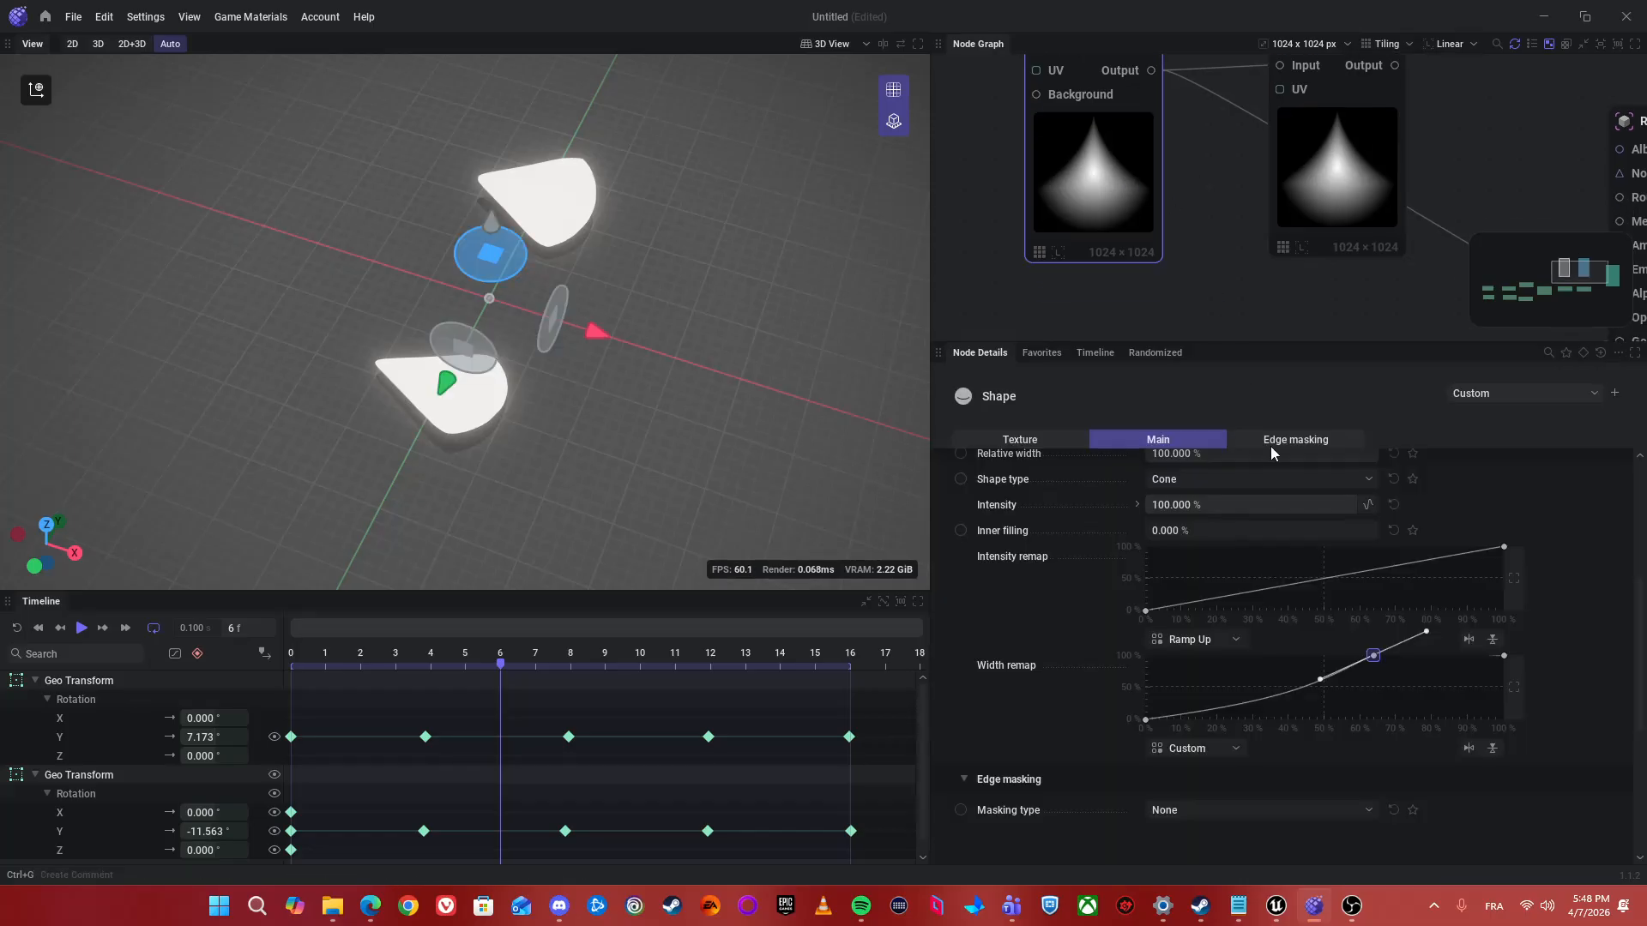
{"action": "middle_click_drag", "start_coordinate": [1112, 298], "coordinate": [1124, 308]}
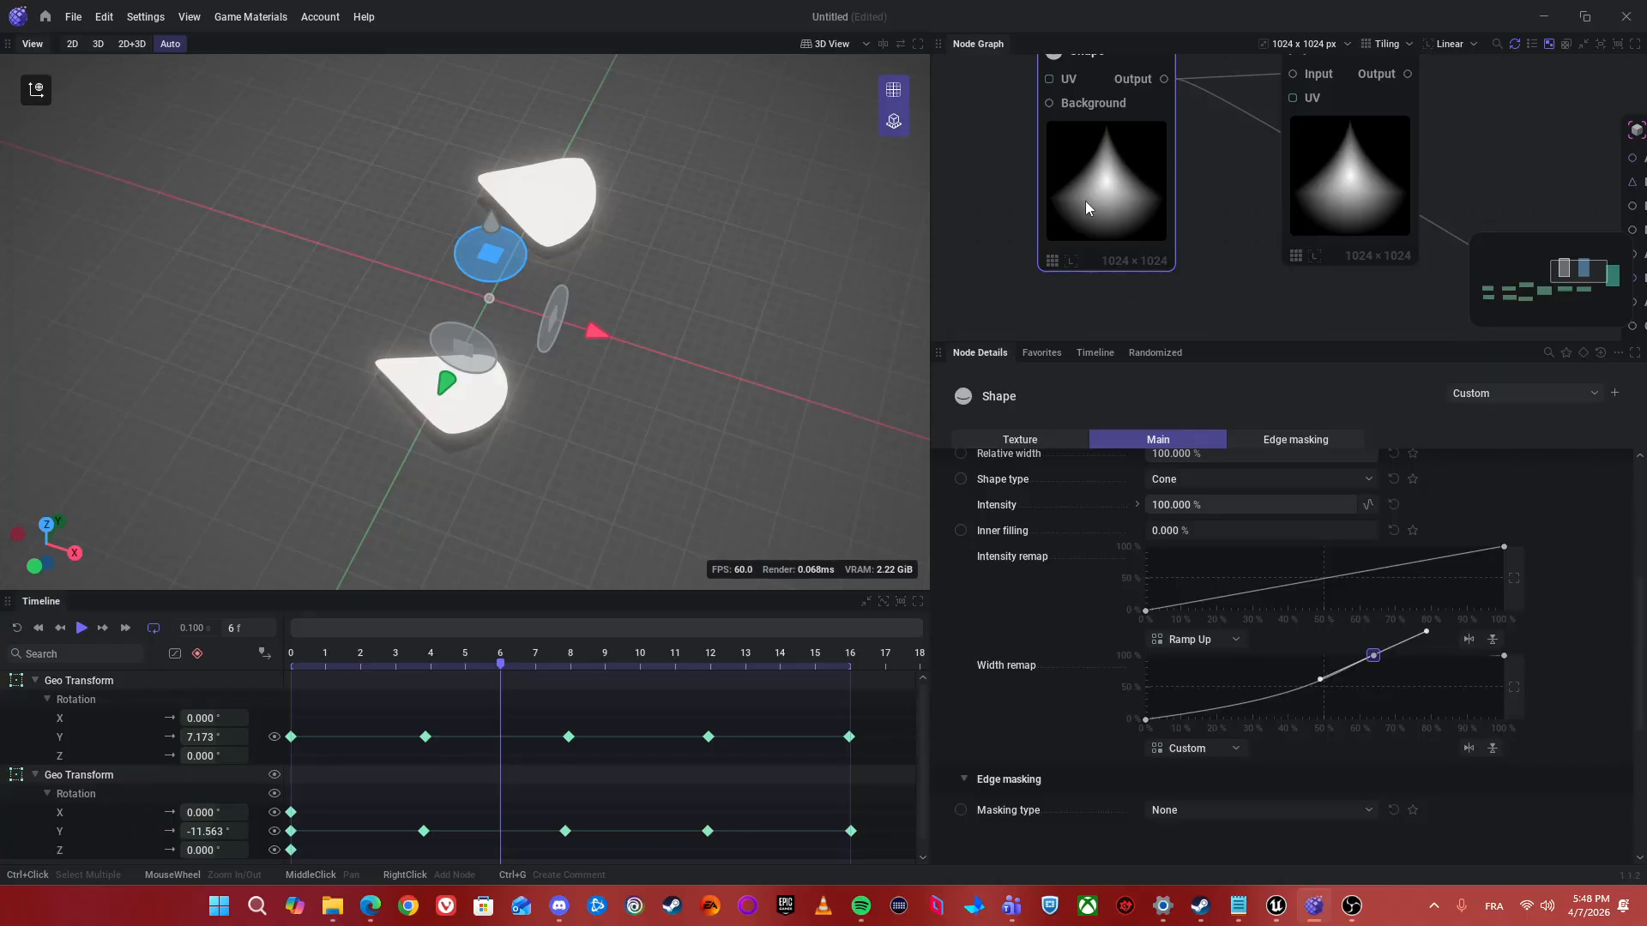
- Try setting the Shape's tiling to Absolute with No Tiling and undo the change
{"action": "scroll", "coordinate": [1059, 687], "scroll_direction": "up", "scroll_amount": 5}
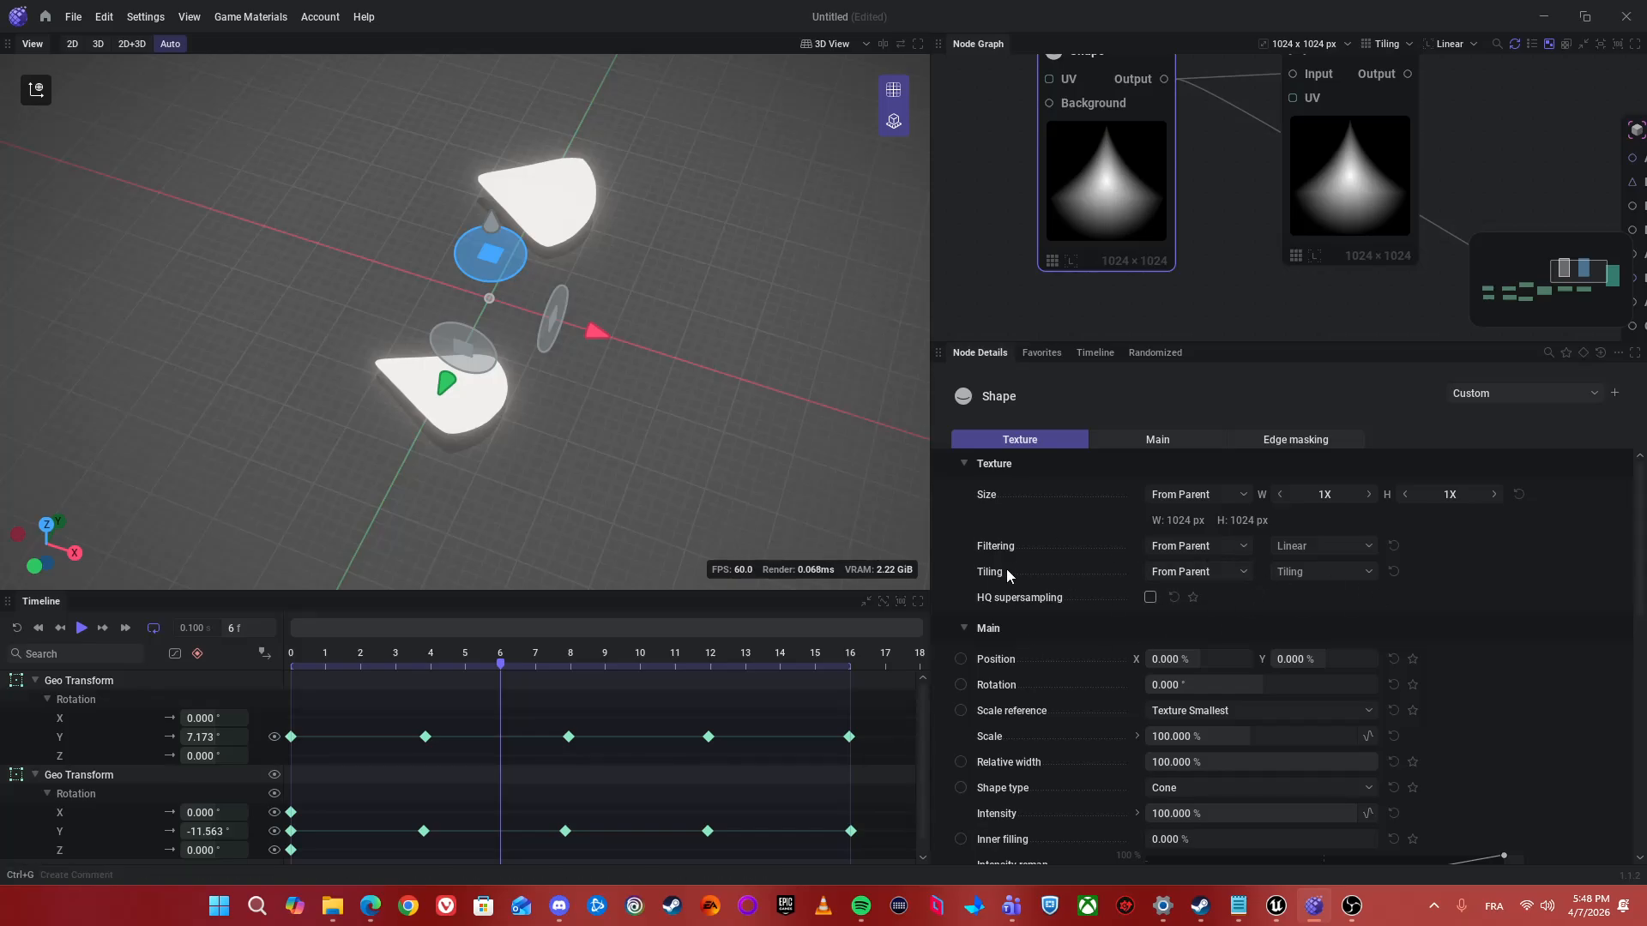
{"action": "left_click", "coordinate": [1158, 573]}
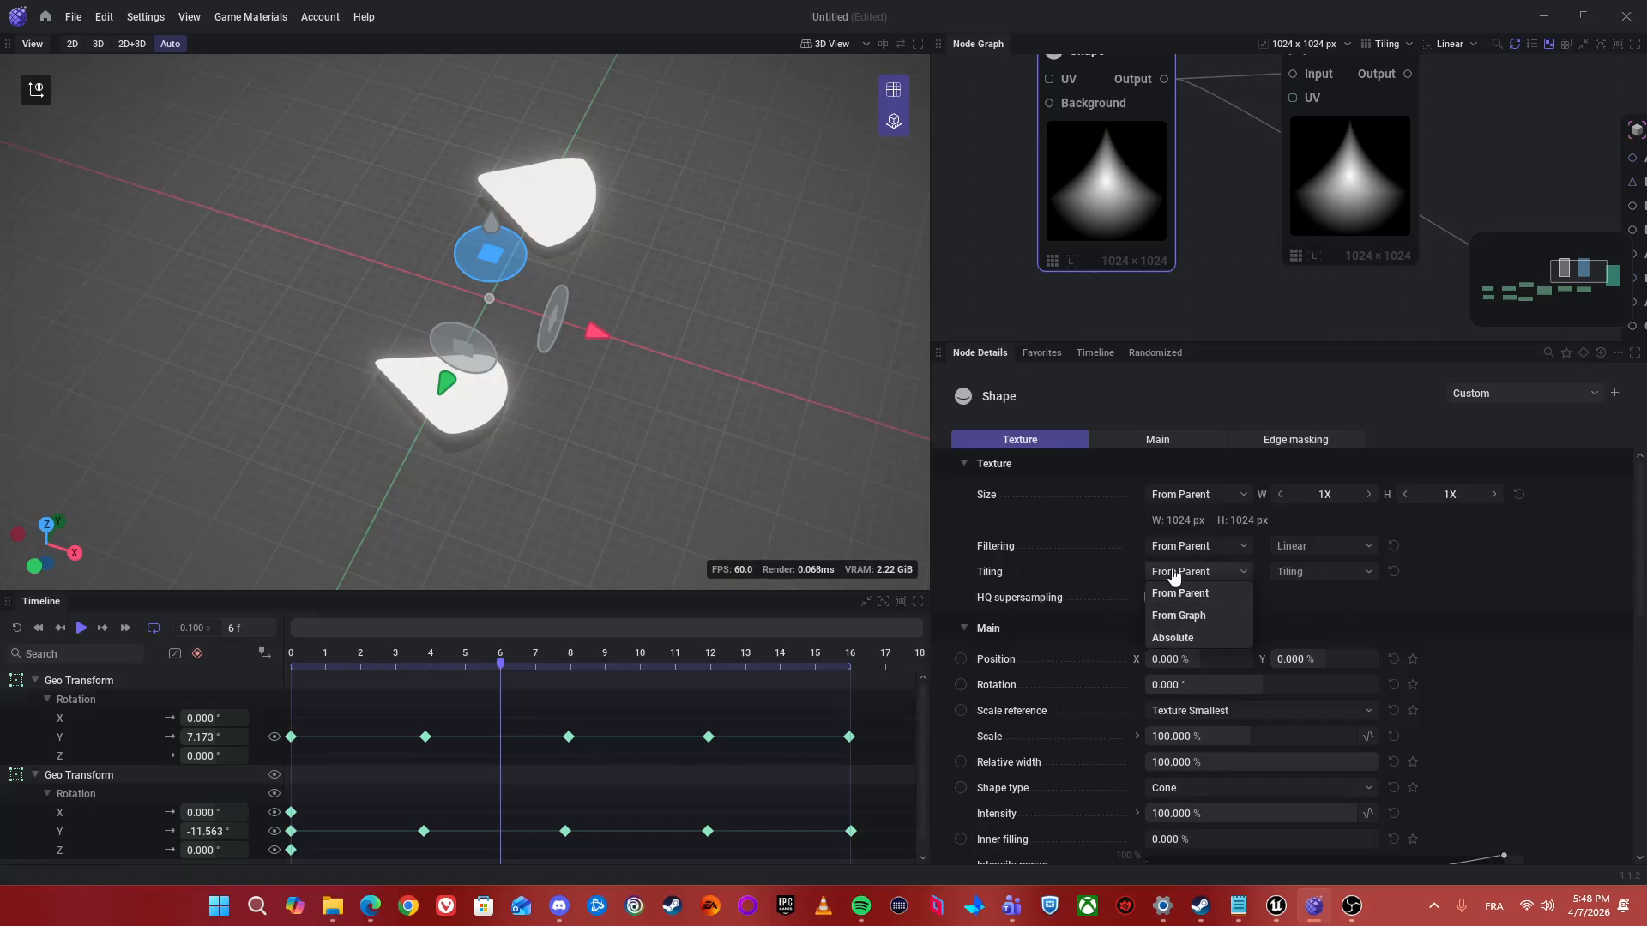
{"action": "left_click", "coordinate": [1170, 625]}
{"action": "left_click", "coordinate": [1309, 580]}
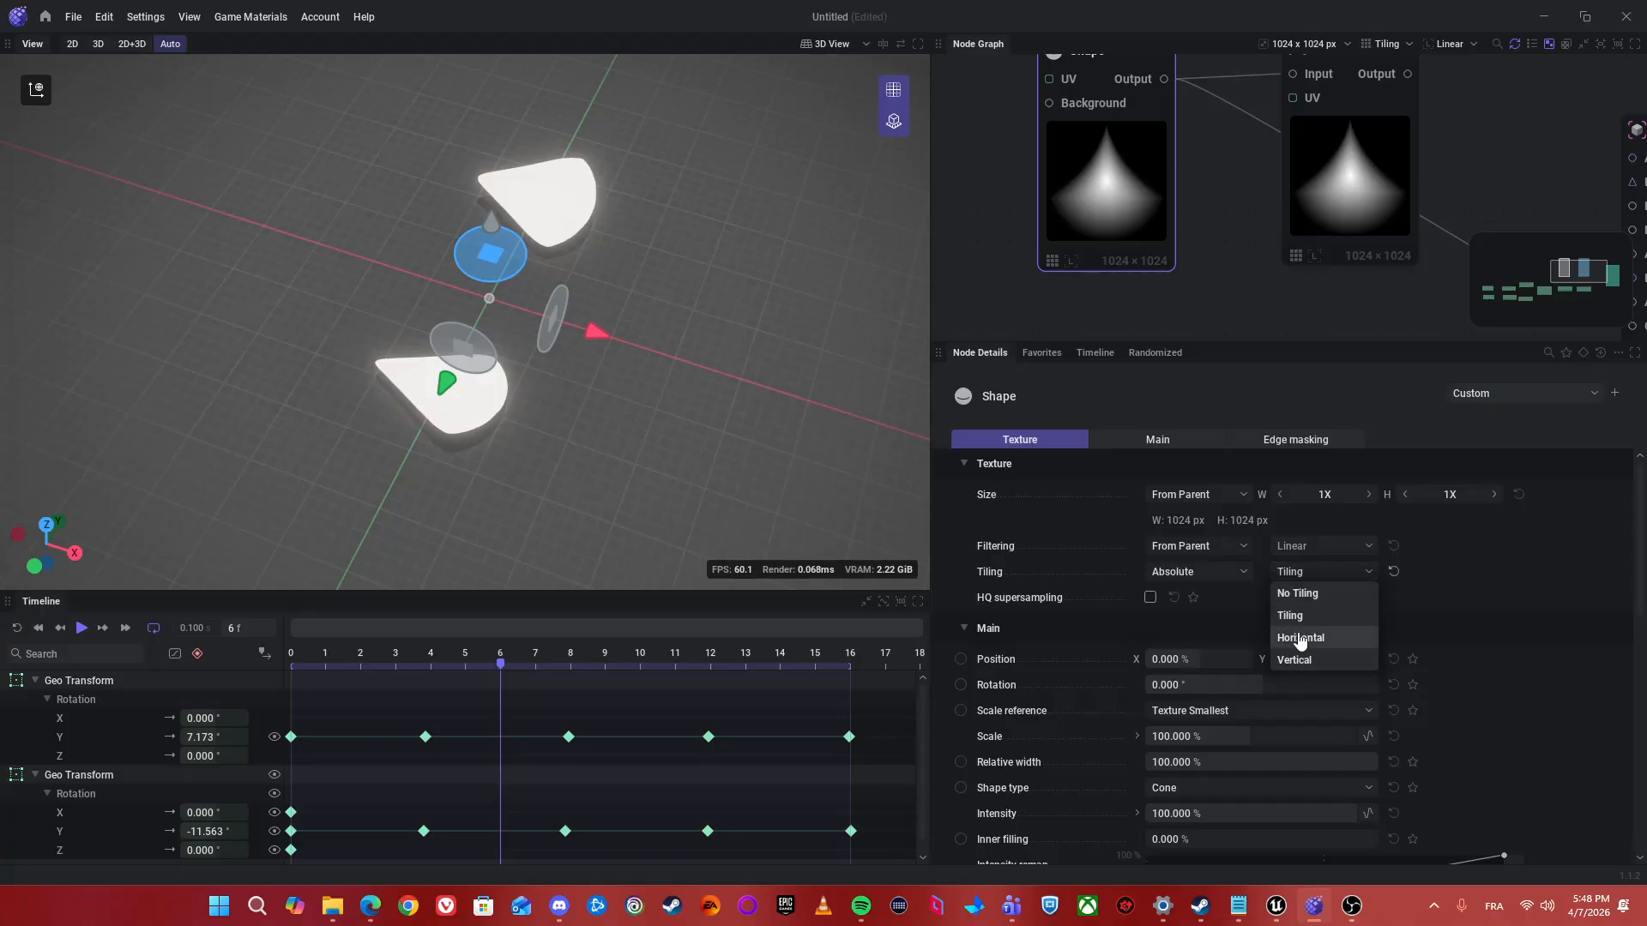
{"action": "left_click", "coordinate": [1299, 598]}
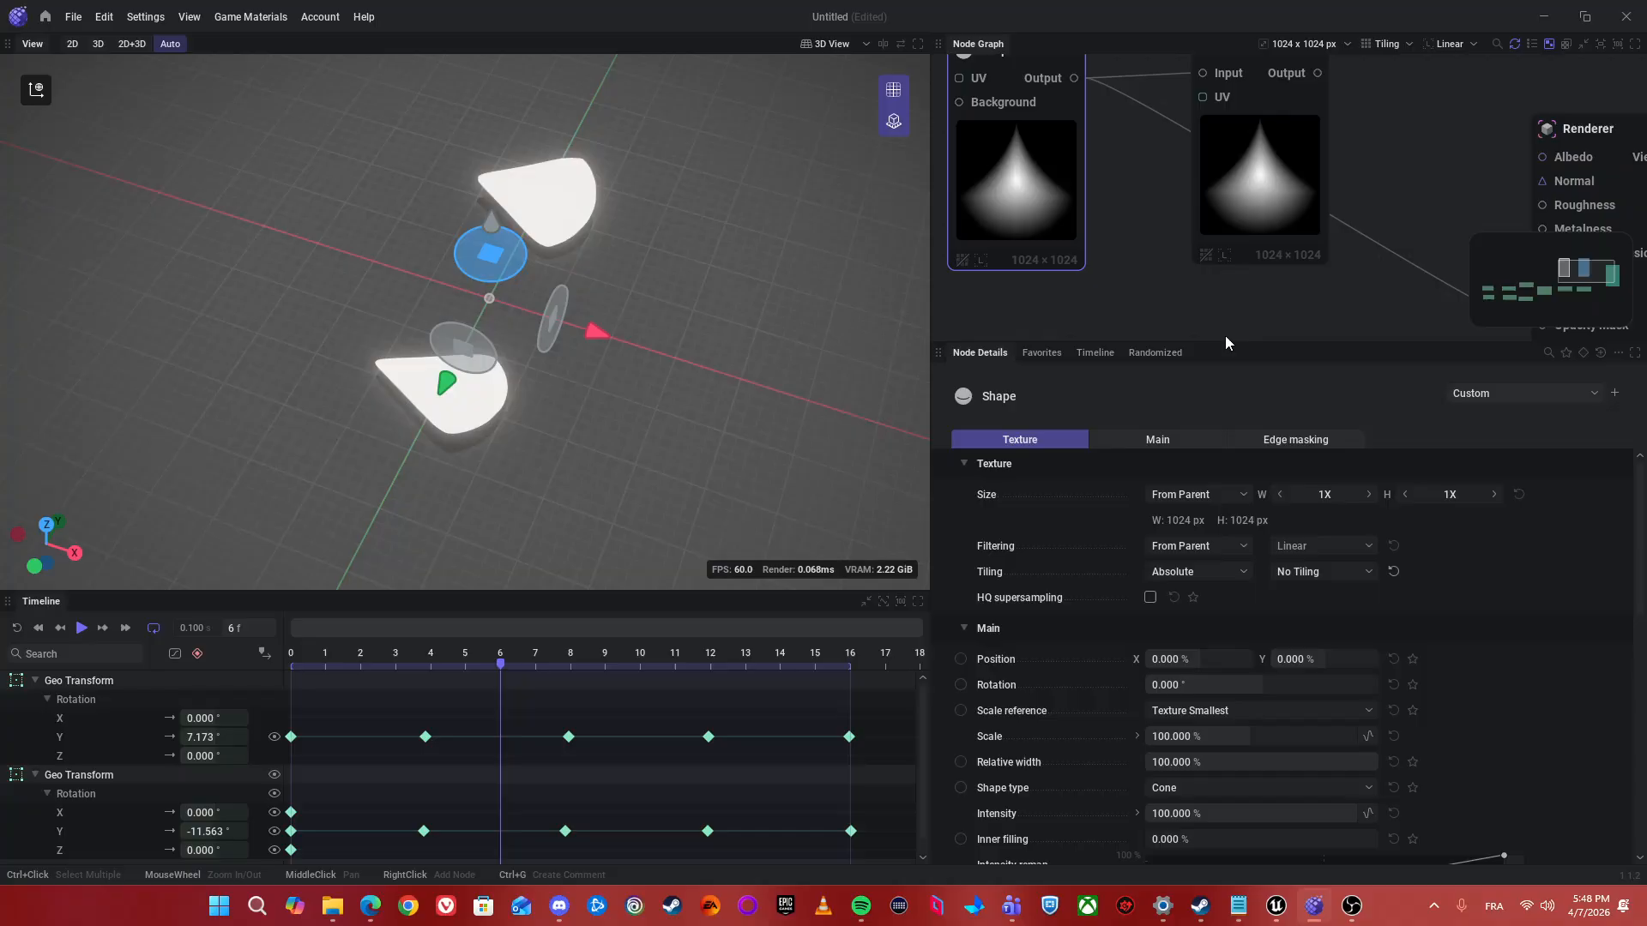
{"action": "key", "text": "ctrl+z"}
{"action": "key", "text": "ctrl+z"}
- Set the Transform's non-uniform X scale to 3.447 % and connect its output to the Renderer's Opacity Mask input
{"action": "left_click", "coordinate": [1280, 257]}
{"action": "scroll", "coordinate": [1305, 674], "scroll_direction": "down", "scroll_amount": 1}
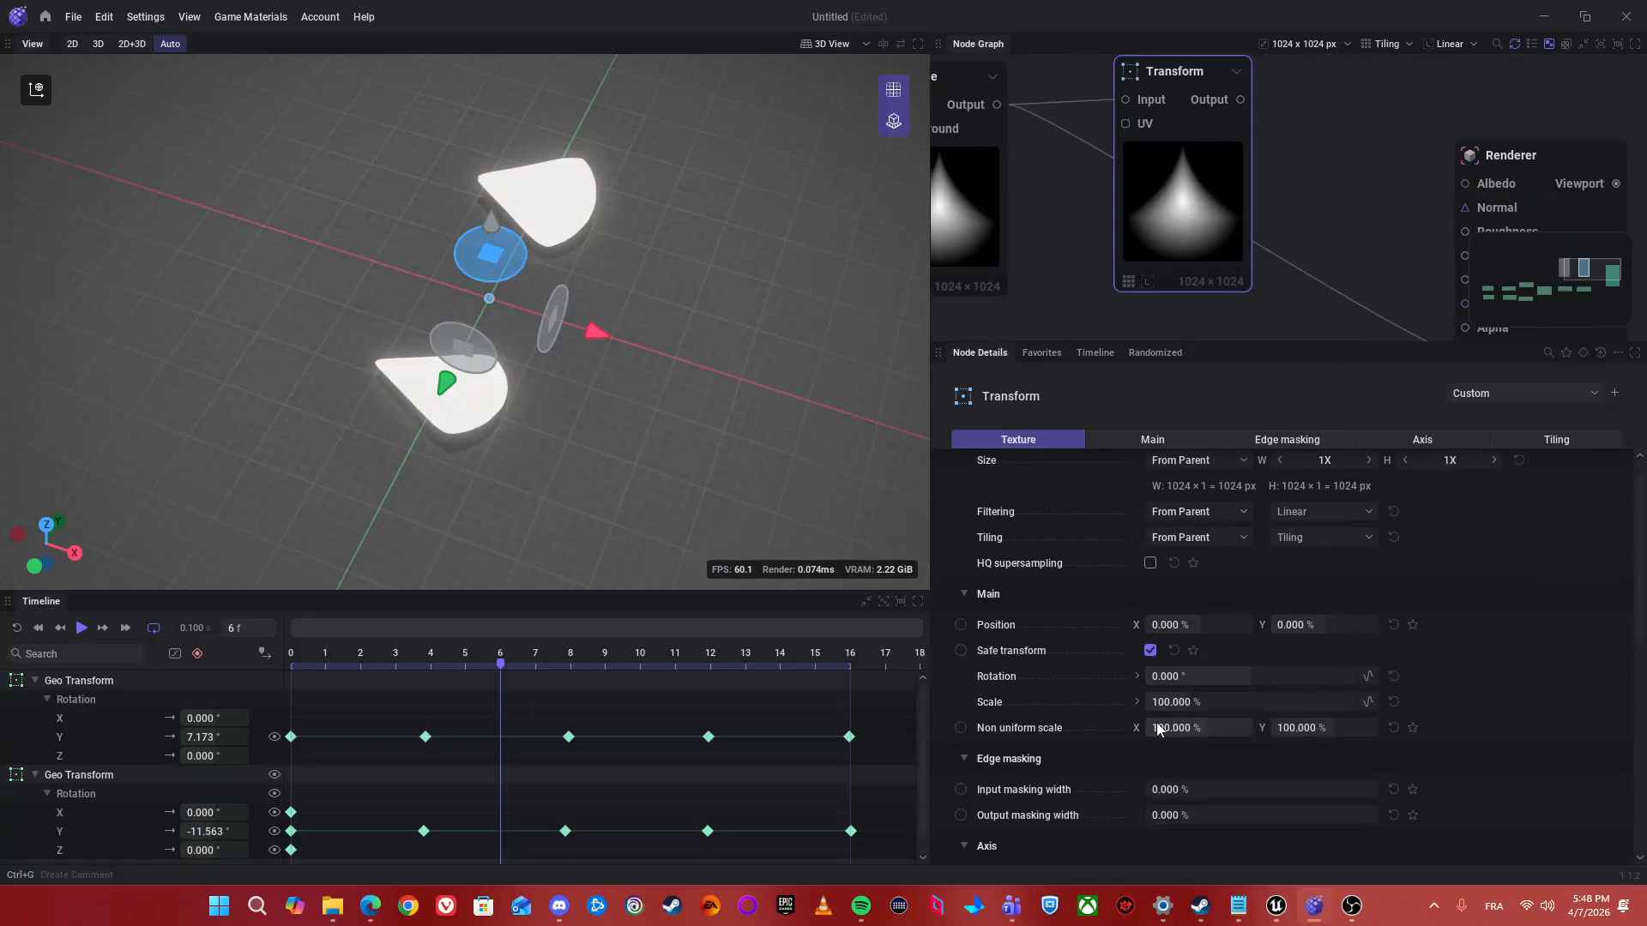
{"action": "left_click_drag", "start_coordinate": [1182, 726], "coordinate": [1115, 727]}
{"action": "scroll", "coordinate": [1233, 163], "scroll_direction": "down", "scroll_amount": 2}
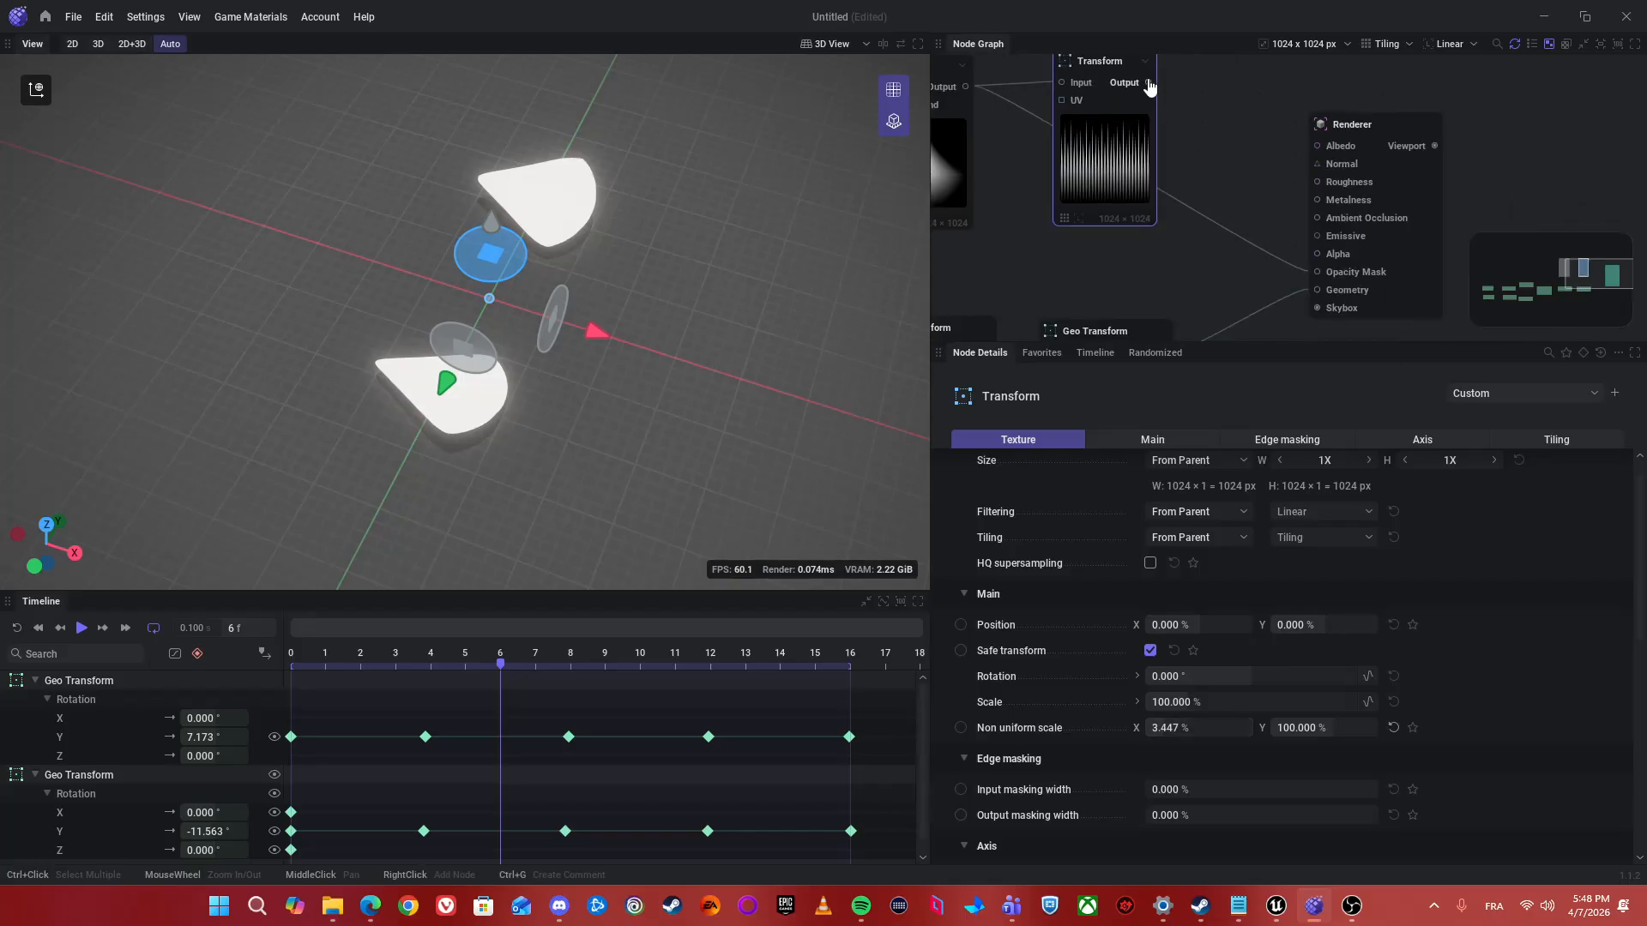
{"action": "left_click_drag", "start_coordinate": [1150, 84], "coordinate": [1330, 271]}
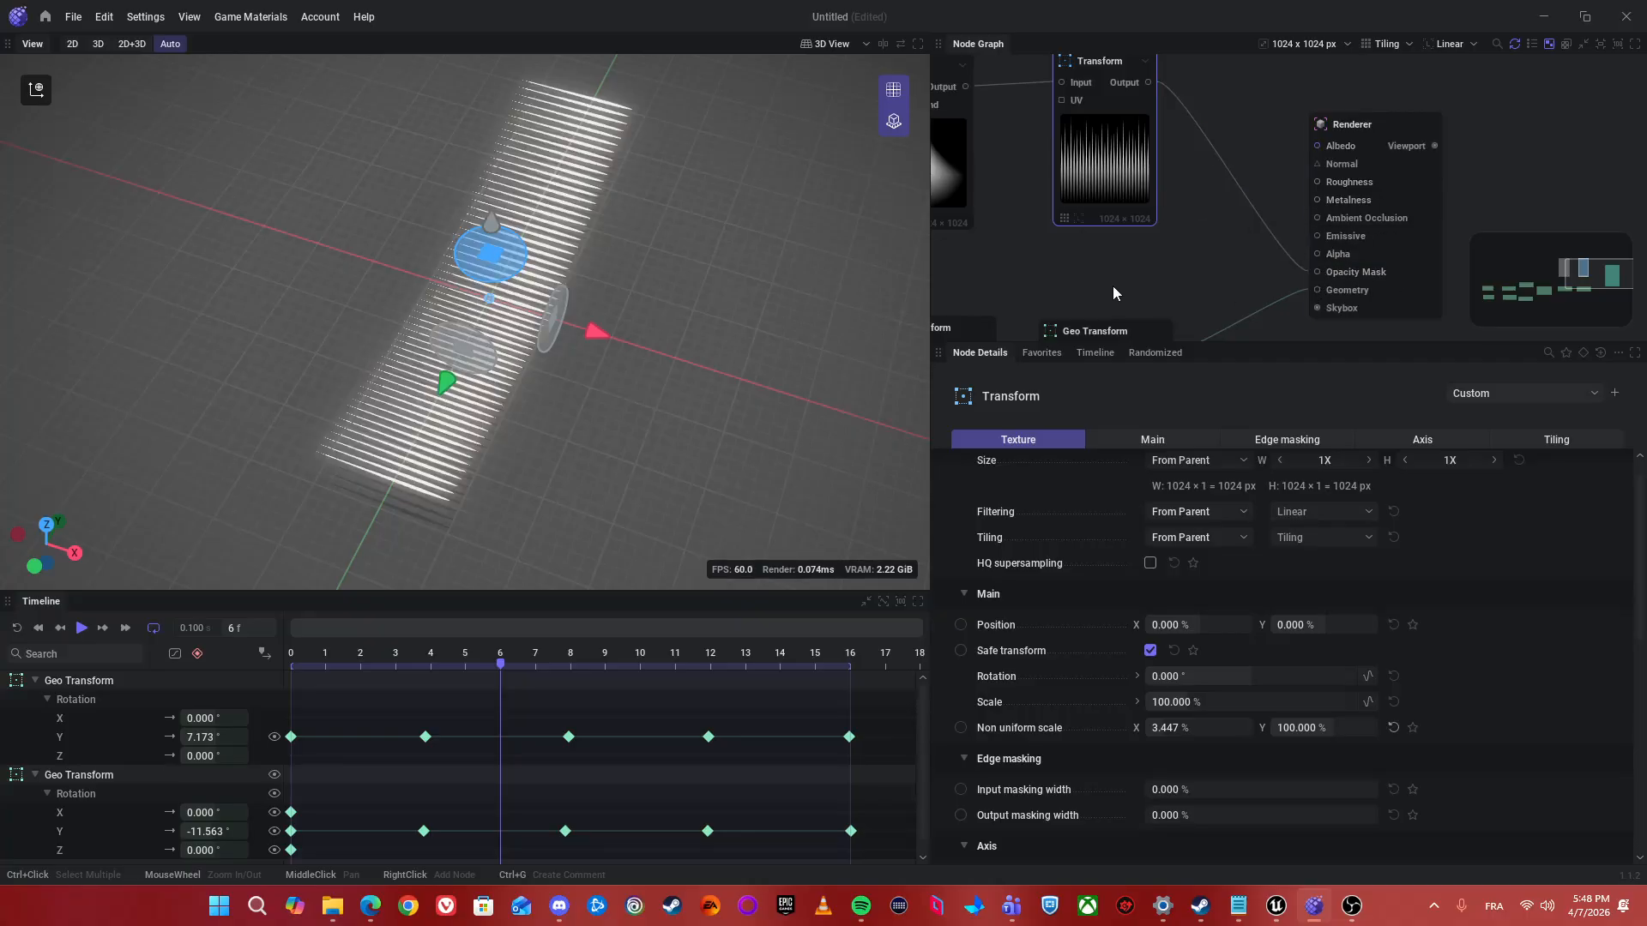
- Briefly play the loop, move the timeline to frame 14 and set the Transform's non-uniform X scale to 36.213 %
{"action": "key", "text": "space"}
{"action": "key", "text": "space"}
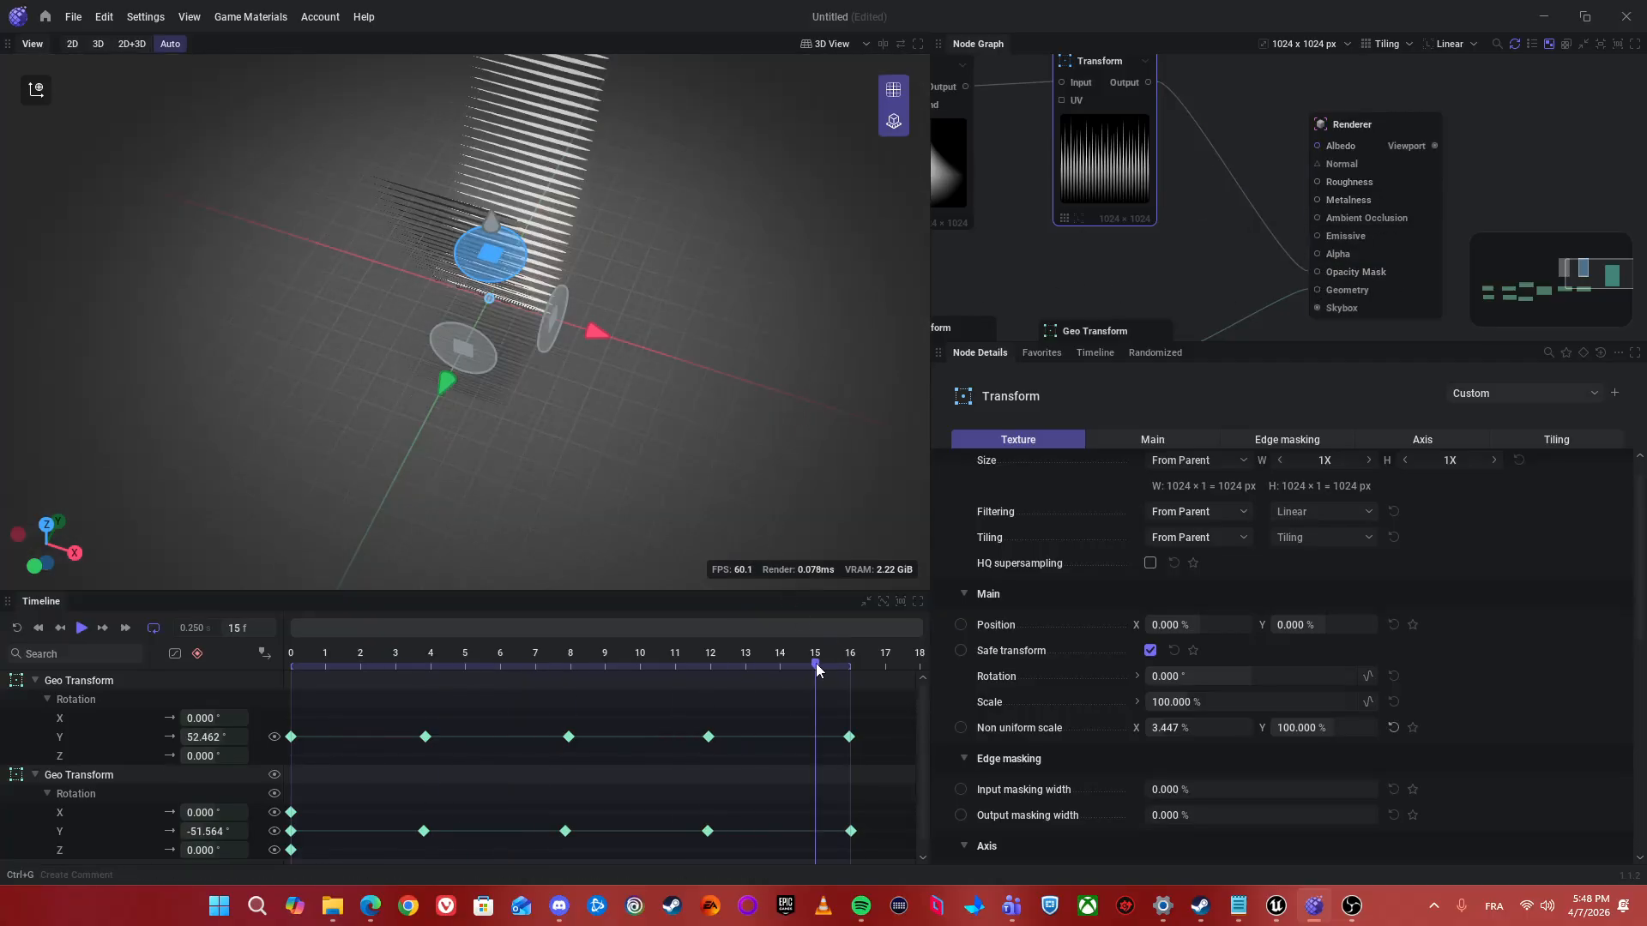
{"action": "left_click_drag", "start_coordinate": [816, 663], "coordinate": [779, 662]}
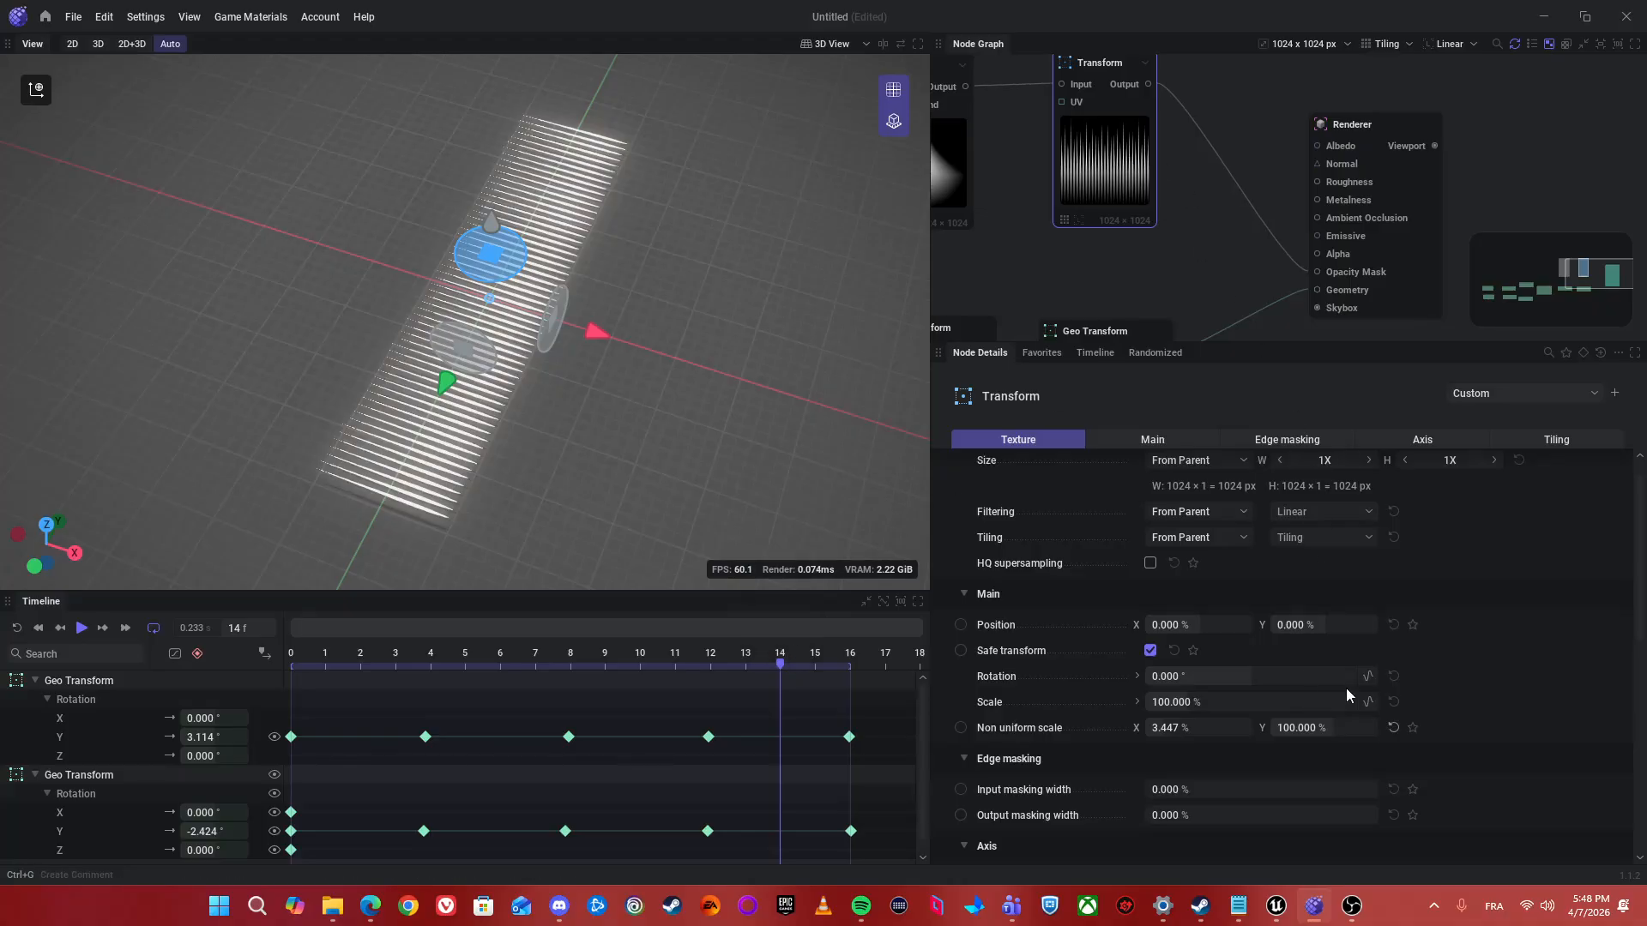
{"action": "left_click_drag", "start_coordinate": [1172, 730], "coordinate": [1192, 730]}
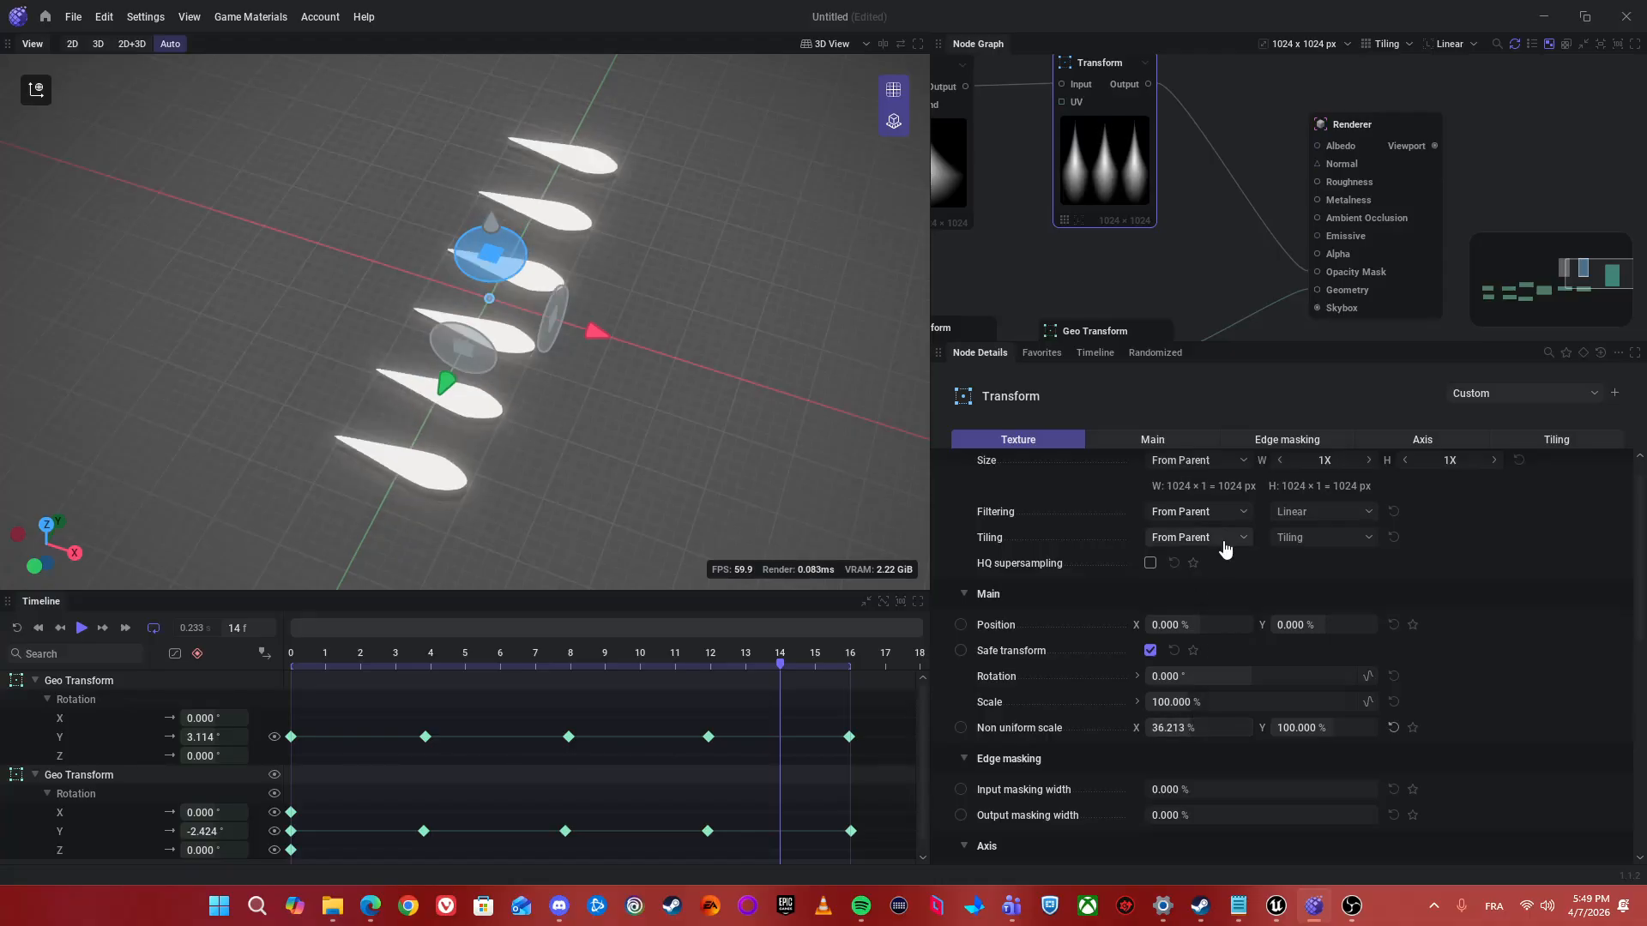
- Set the Shape node's tiling to Absolute with the No Tiling mode
{"action": "middle_click_drag", "start_coordinate": [1072, 310], "coordinate": [1257, 338]}
{"action": "scroll", "coordinate": [1199, 296], "scroll_direction": "up", "scroll_amount": 1}
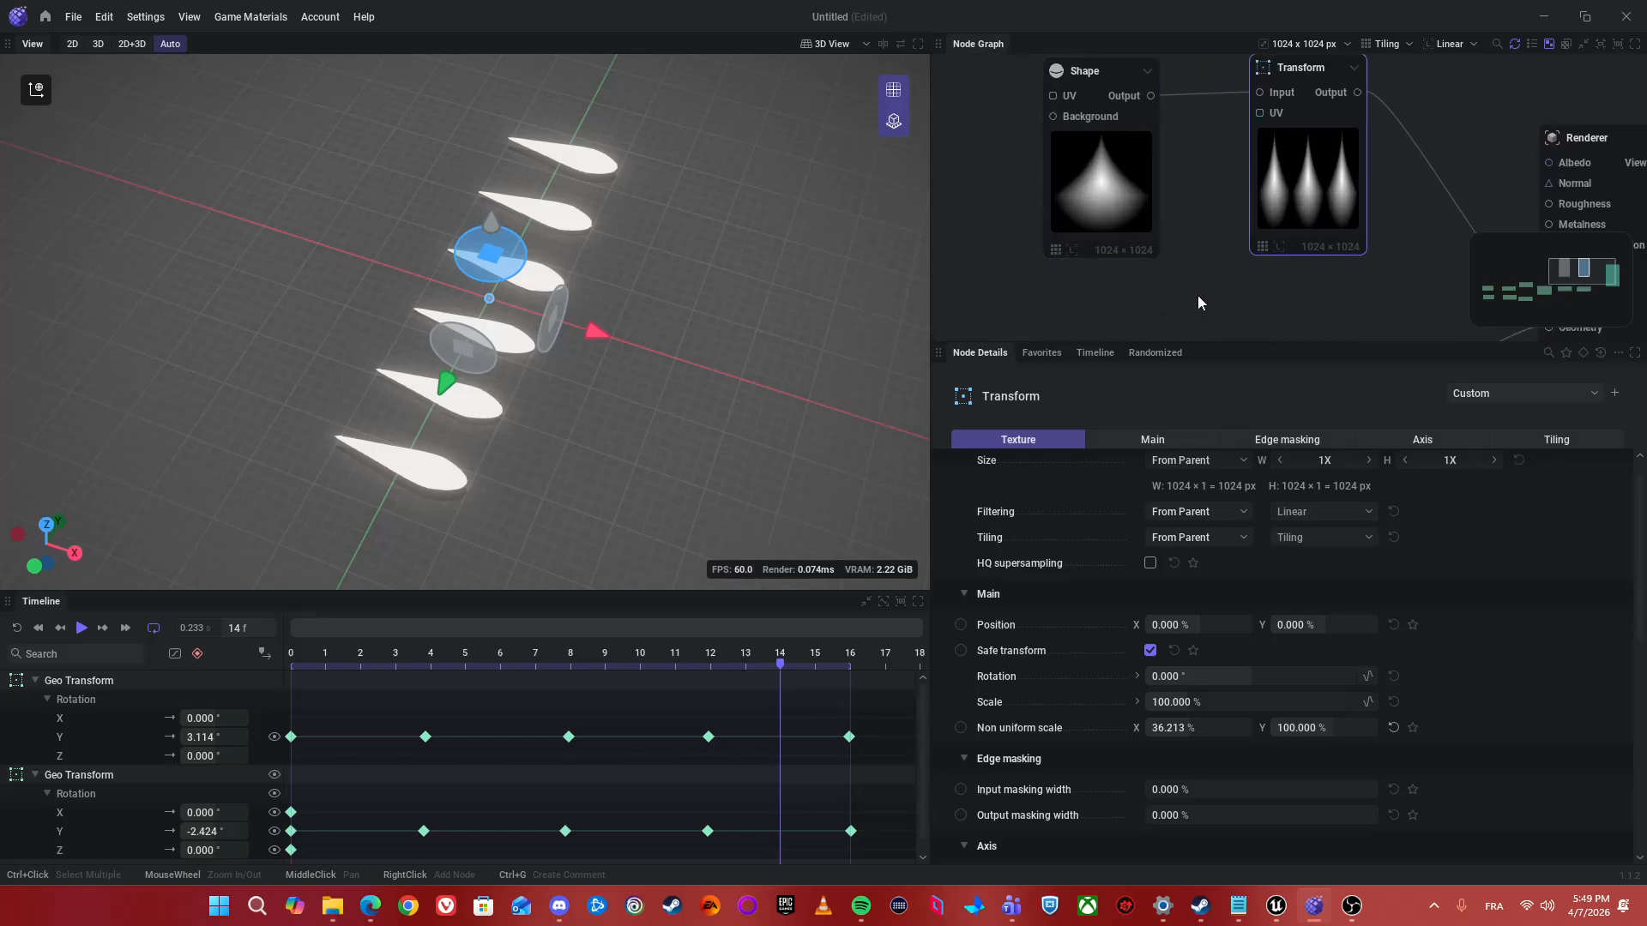
{"action": "middle_click_drag", "start_coordinate": [1163, 278], "coordinate": [1298, 273]}
{"action": "left_click", "coordinate": [1249, 224]}
{"action": "left_click", "coordinate": [1188, 571]}
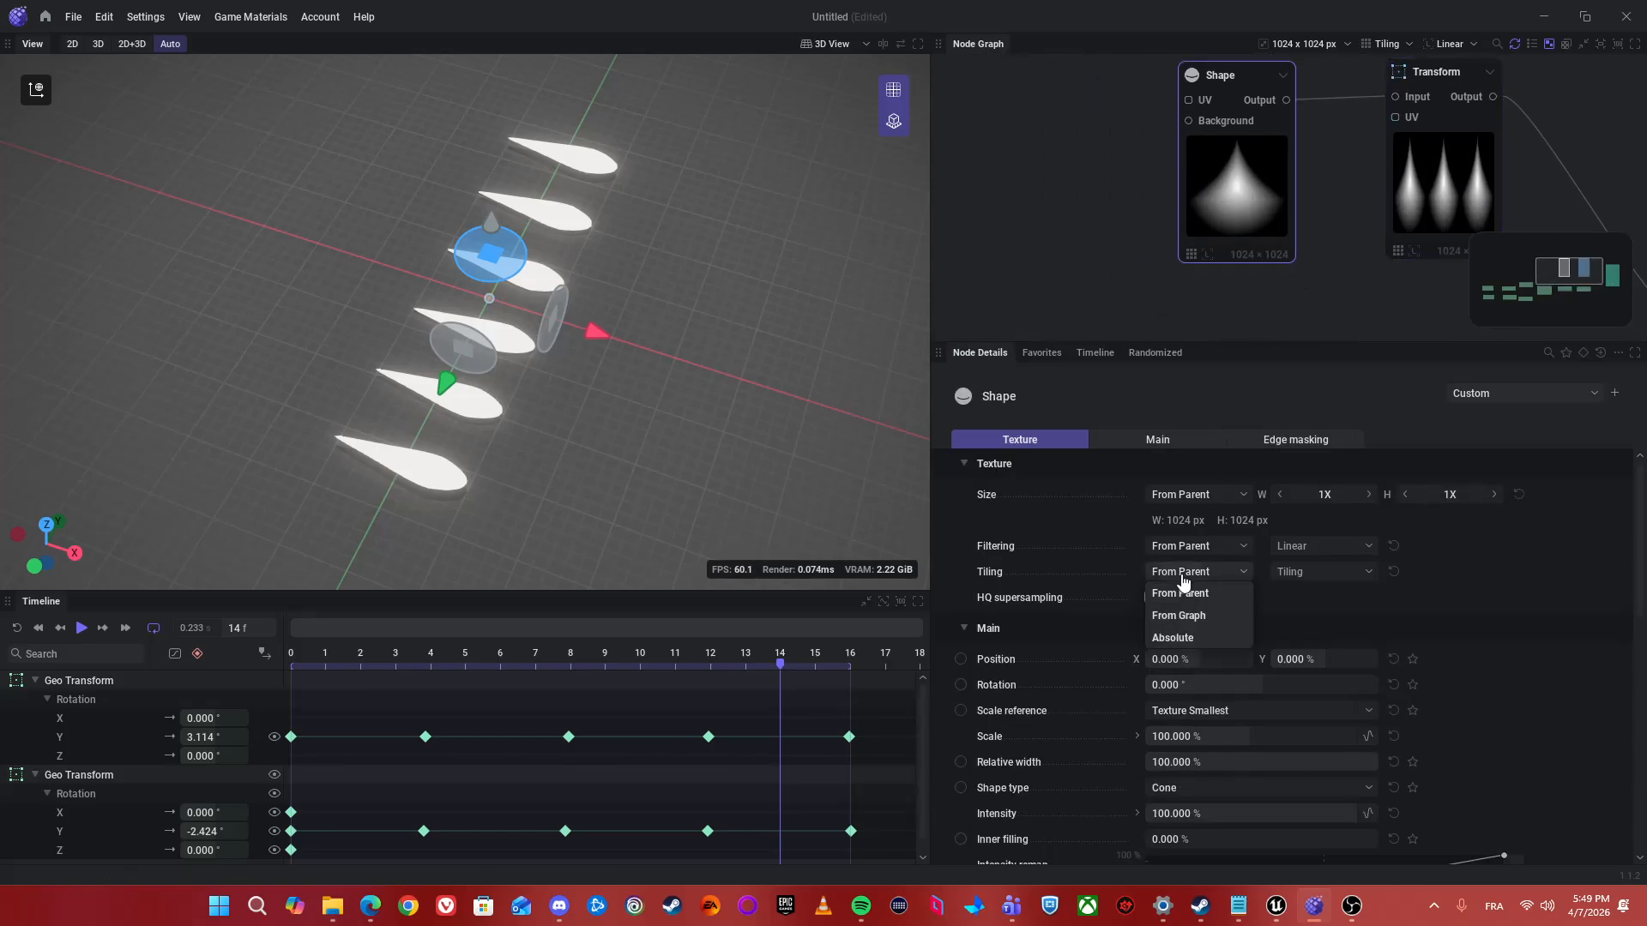
{"action": "left_click", "coordinate": [1174, 638]}
{"action": "left_click", "coordinate": [1312, 572]}
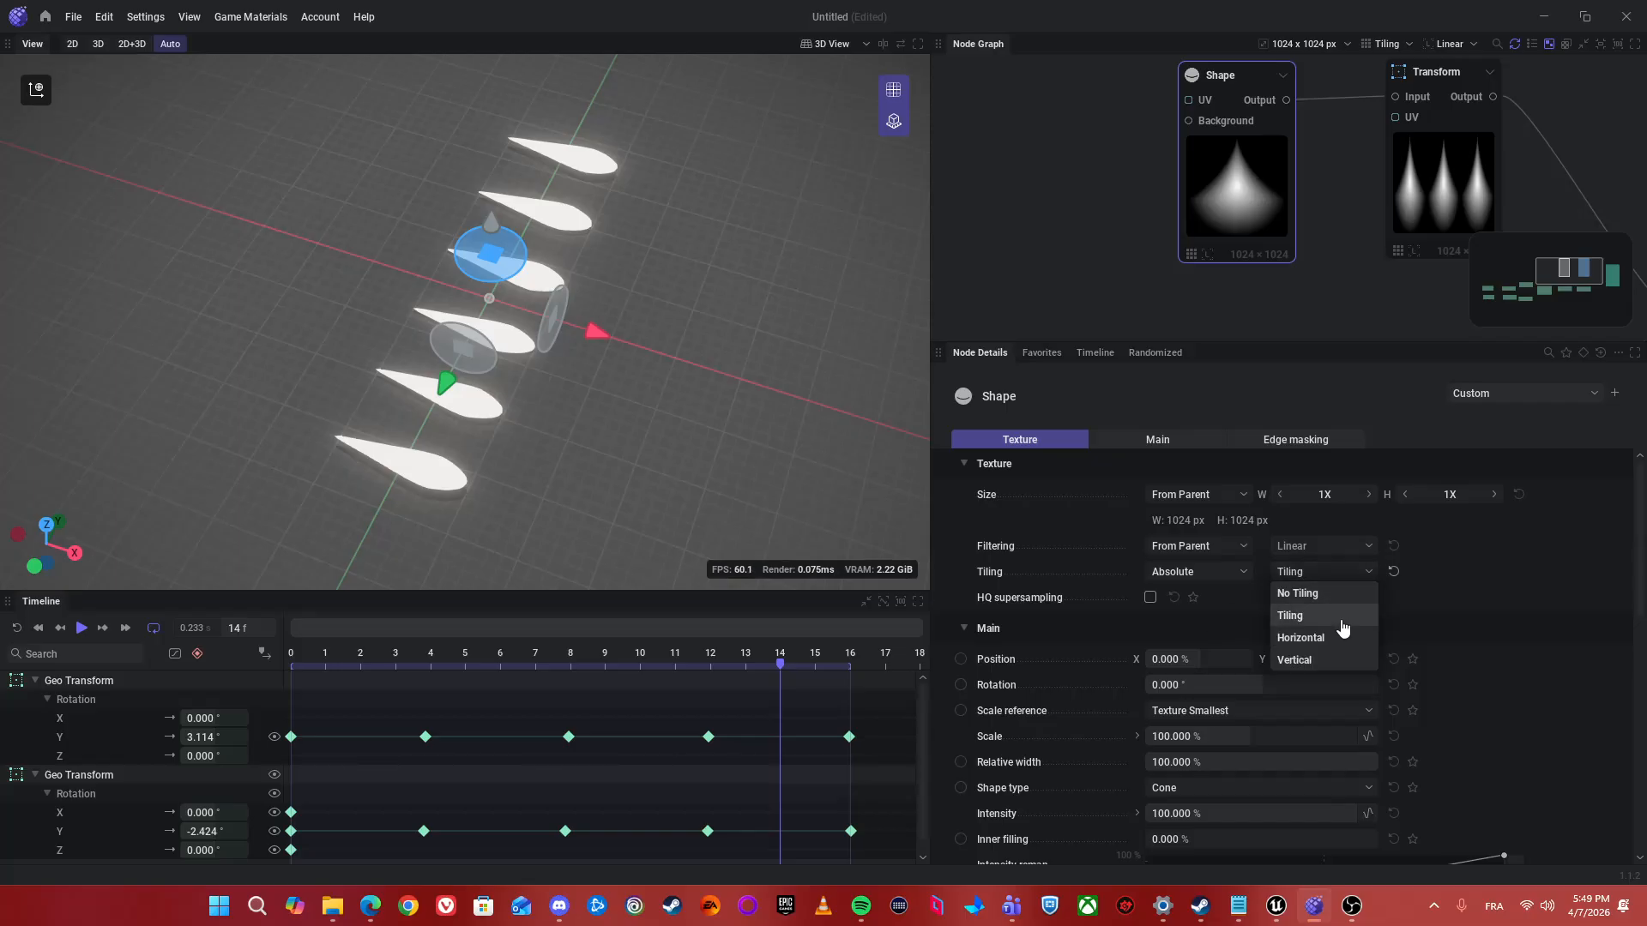
{"action": "left_click", "coordinate": [1297, 594]}
{"action": "middle_click_drag", "start_coordinate": [1500, 329], "coordinate": [1196, 357]}
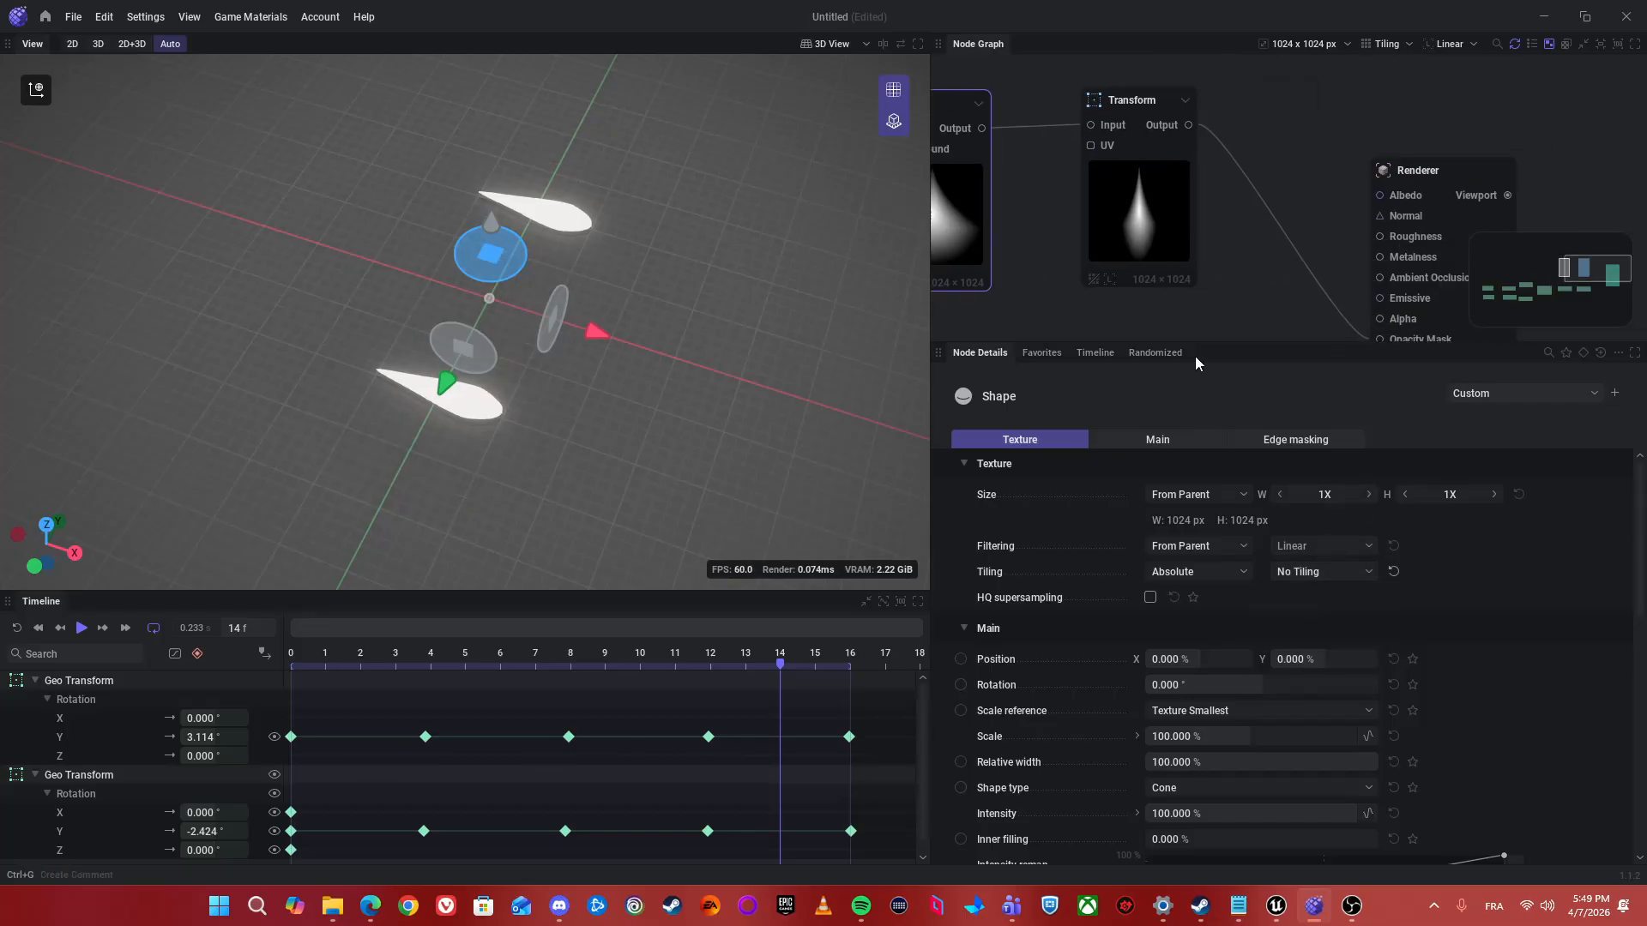
- Set the Transform's non-uniform scale to X 256.395 % and Y 172.086 %, and preview the flapping loop, stopping at frame 6
{"action": "left_click", "coordinate": [1096, 193]}
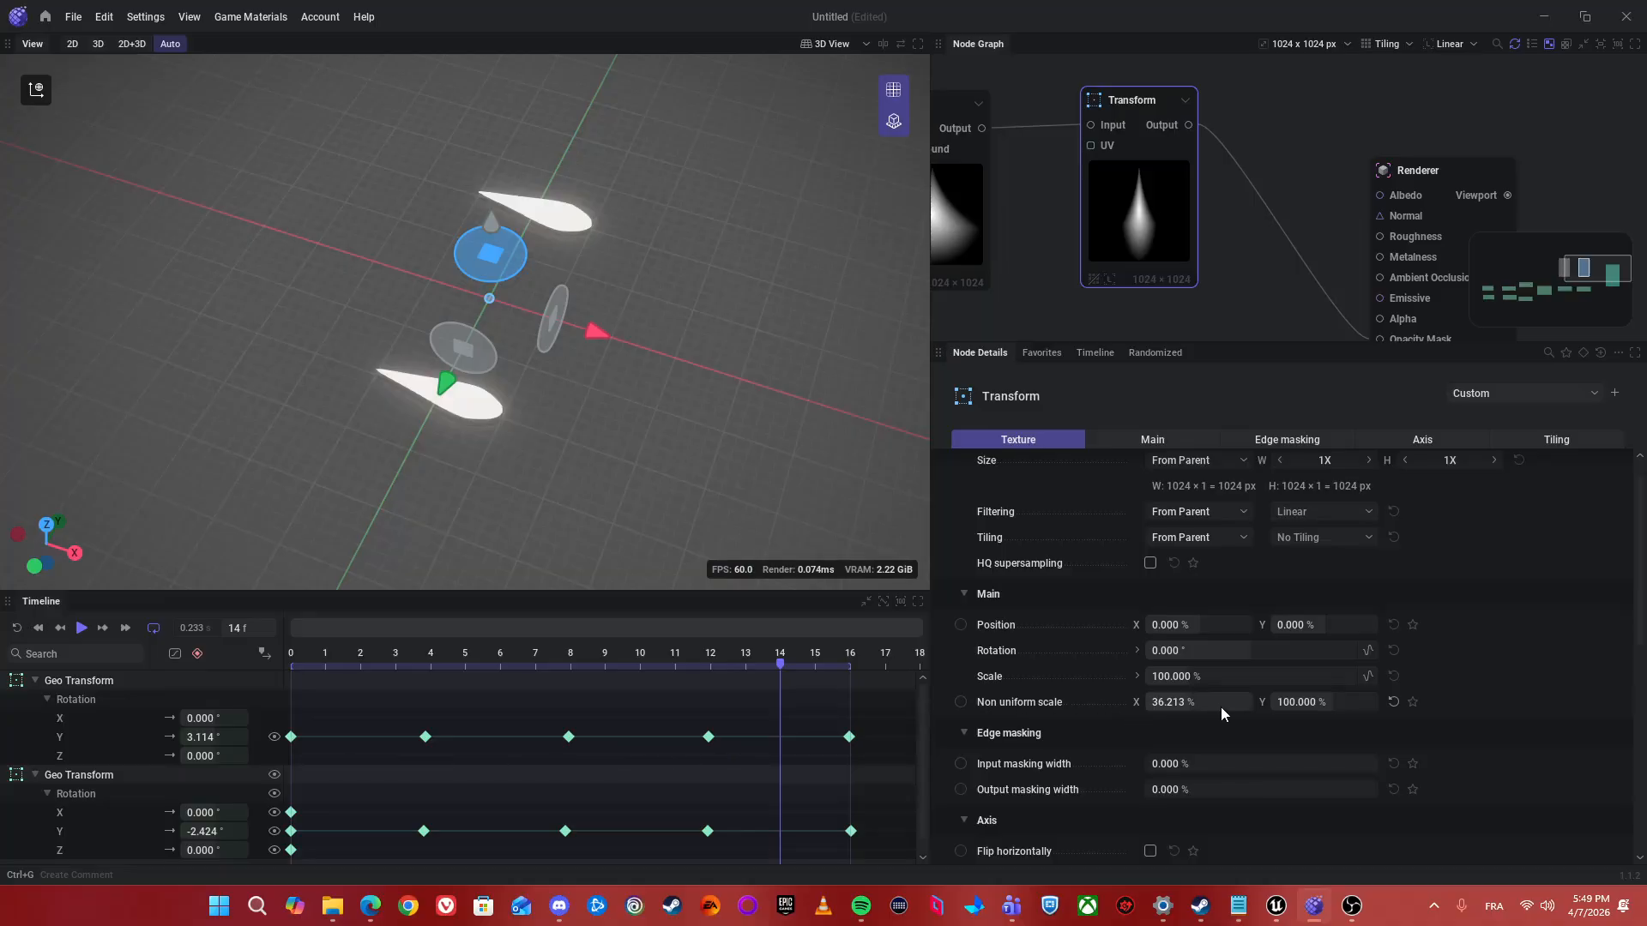
{"action": "left_click_drag", "start_coordinate": [1221, 707], "coordinate": [1381, 710]}
{"action": "key", "text": "space"}
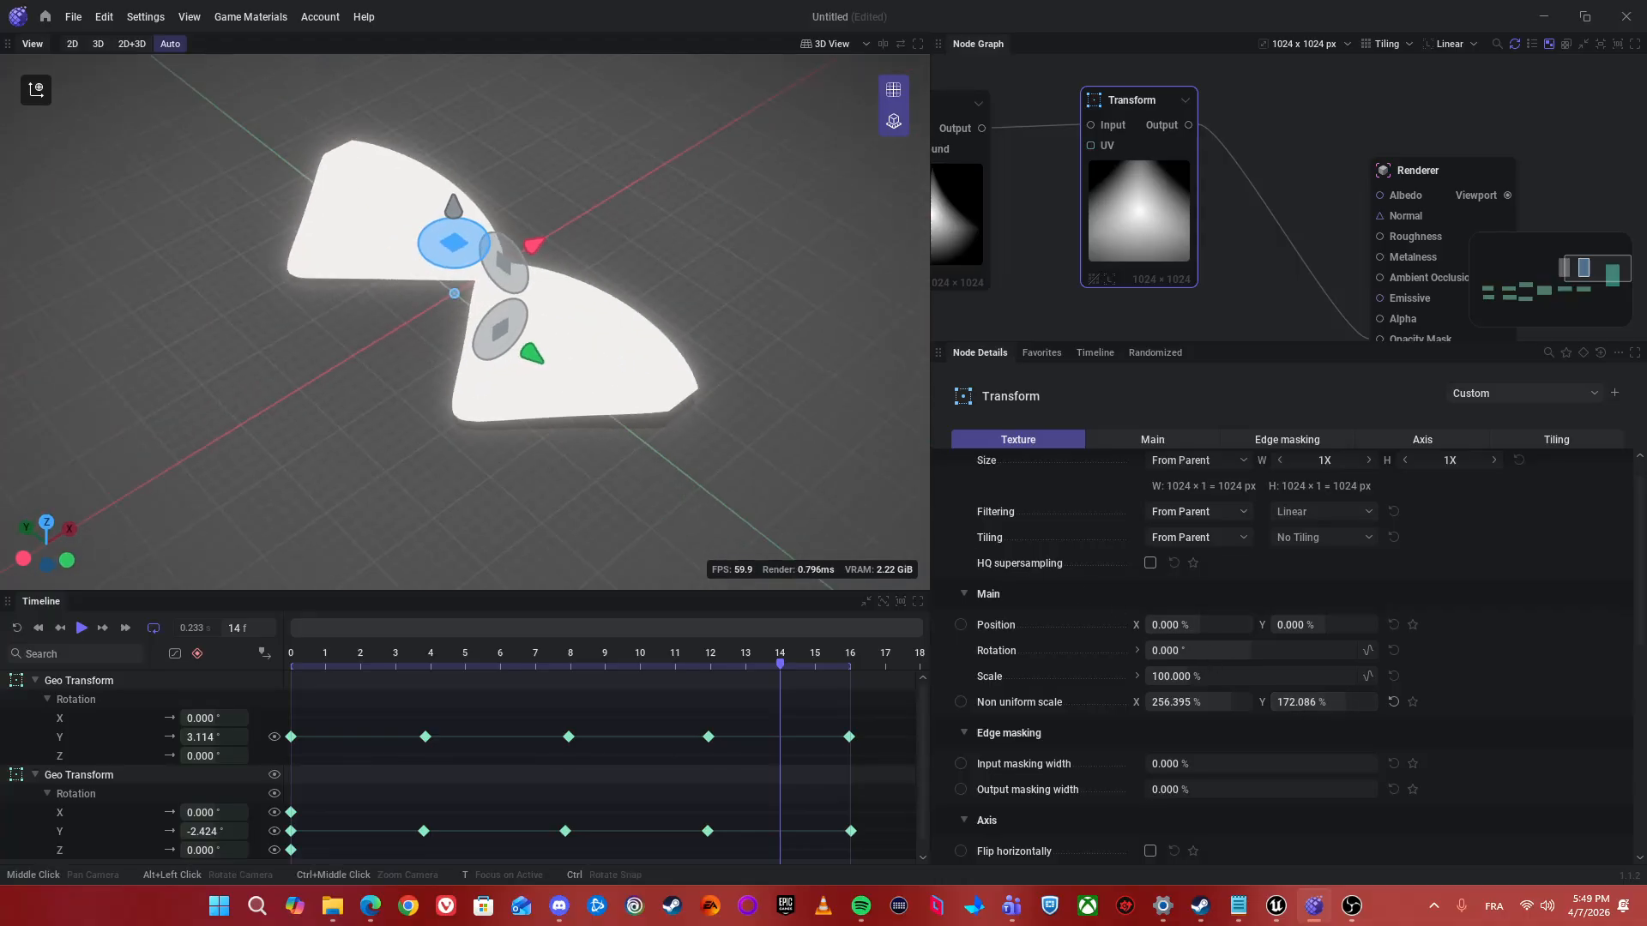
{"action": "key", "text": "space"}
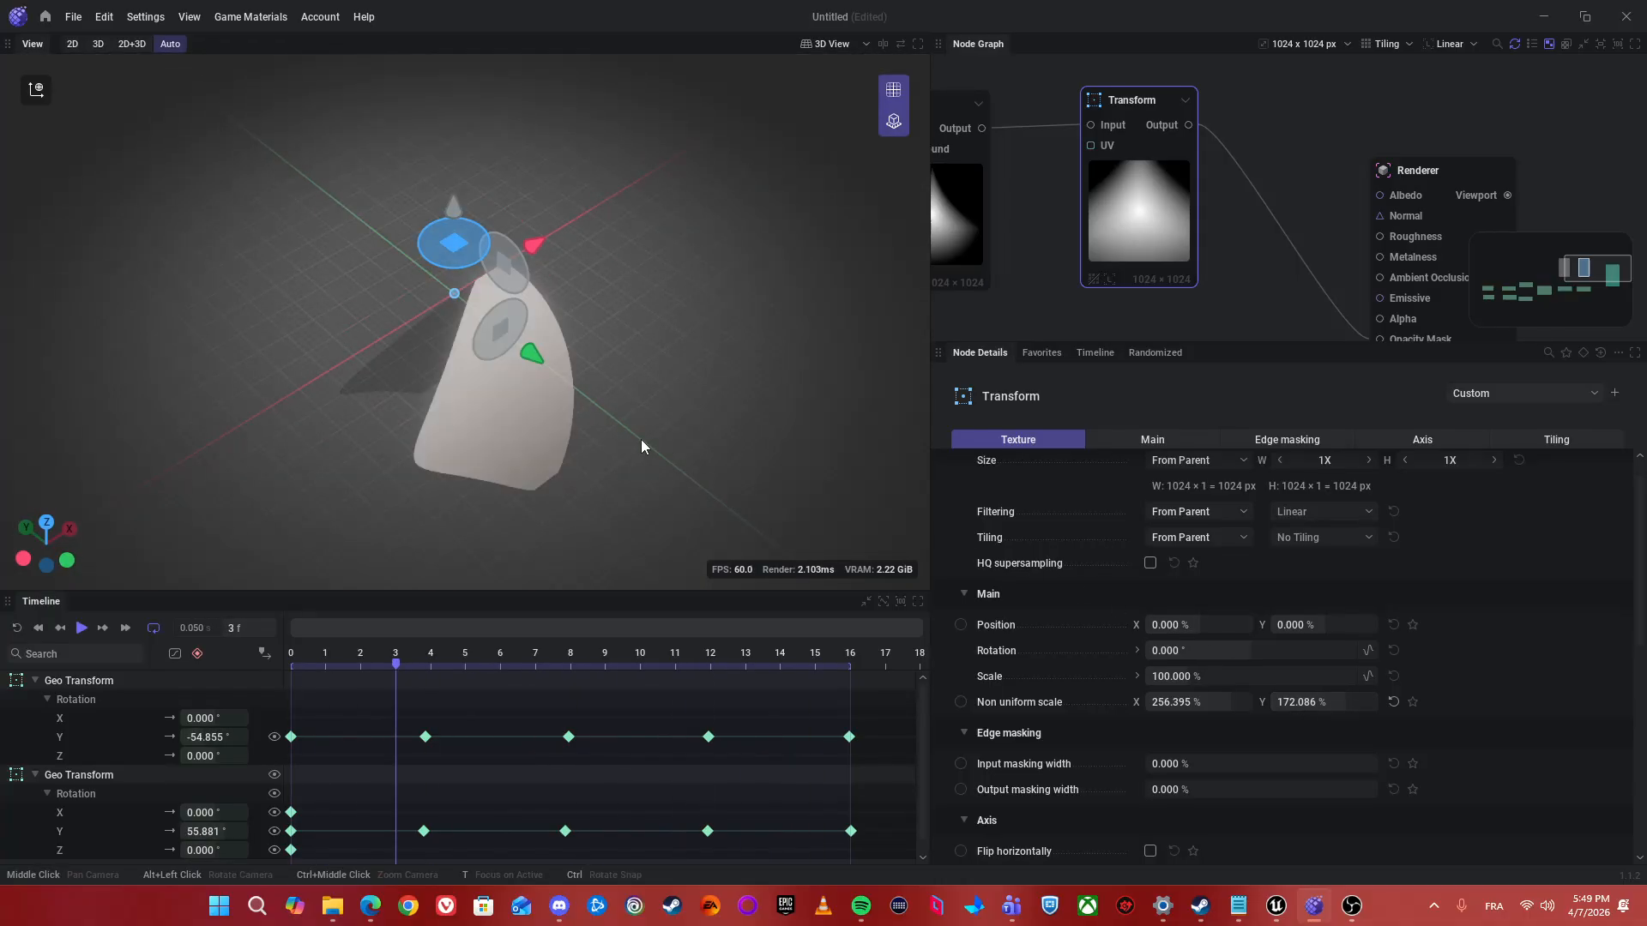
{"action": "left_click_drag", "start_coordinate": [397, 671], "coordinate": [494, 620]}
- Add a UV Noise node feeding the Shape node's UV input
{"action": "scroll", "coordinate": [1142, 335], "scroll_direction": "down", "scroll_amount": 3}
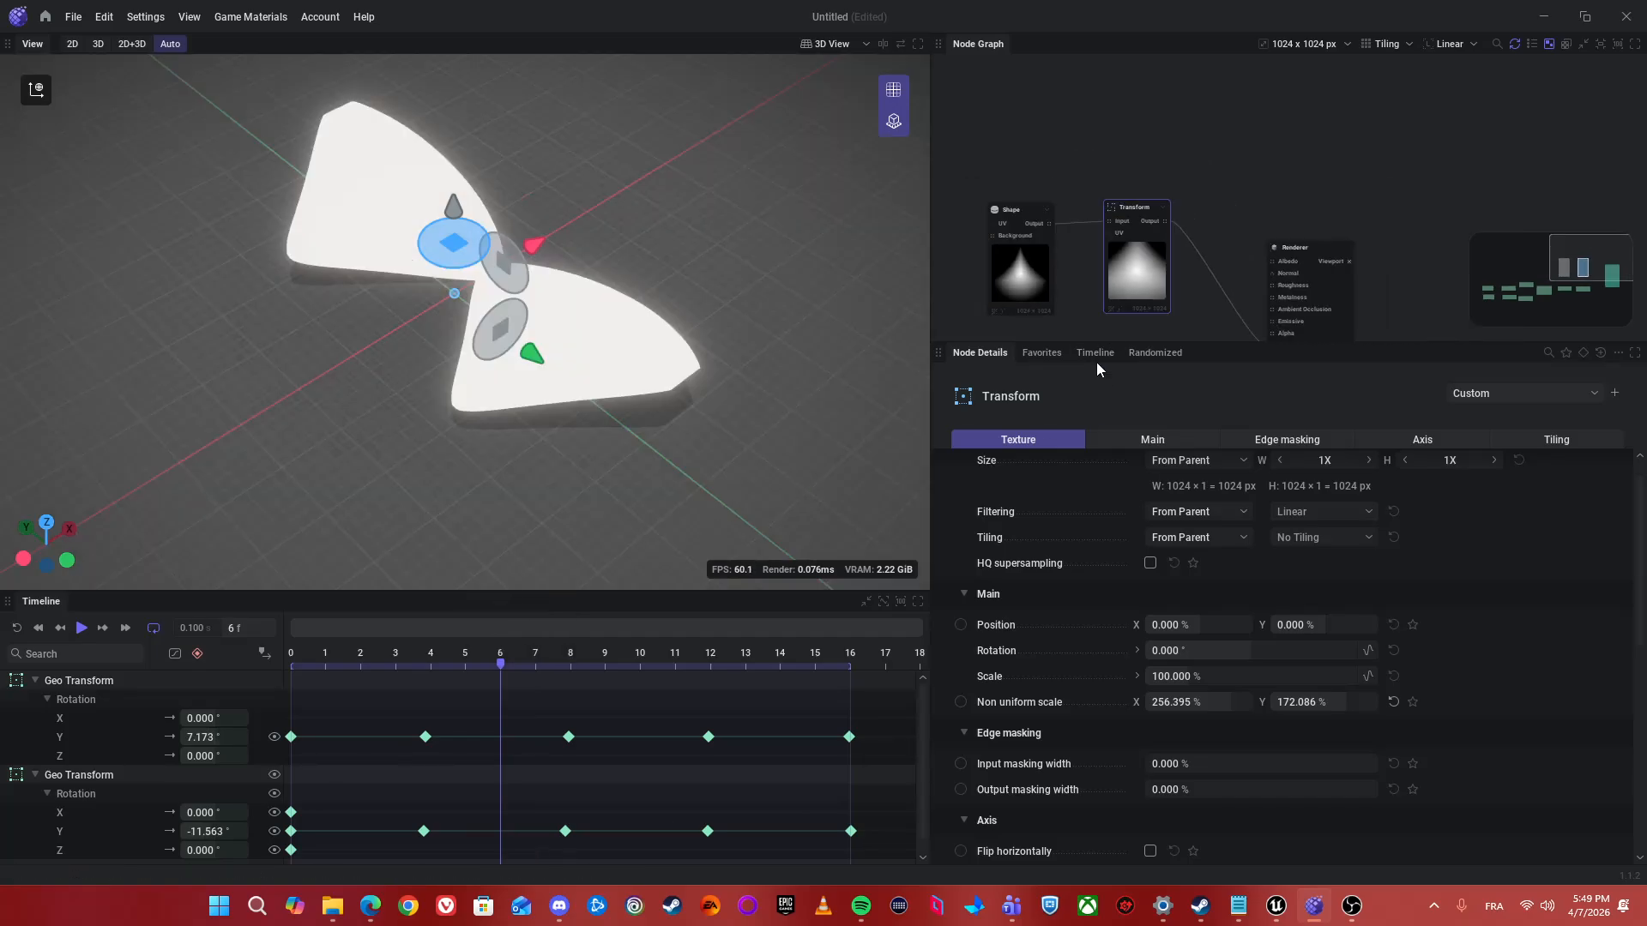
{"action": "left_click", "coordinate": [1096, 355]}
{"action": "middle_click_drag", "start_coordinate": [1196, 338], "coordinate": [1408, 259]}
{"action": "scroll", "coordinate": [1383, 254], "scroll_direction": "up", "scroll_amount": 5}
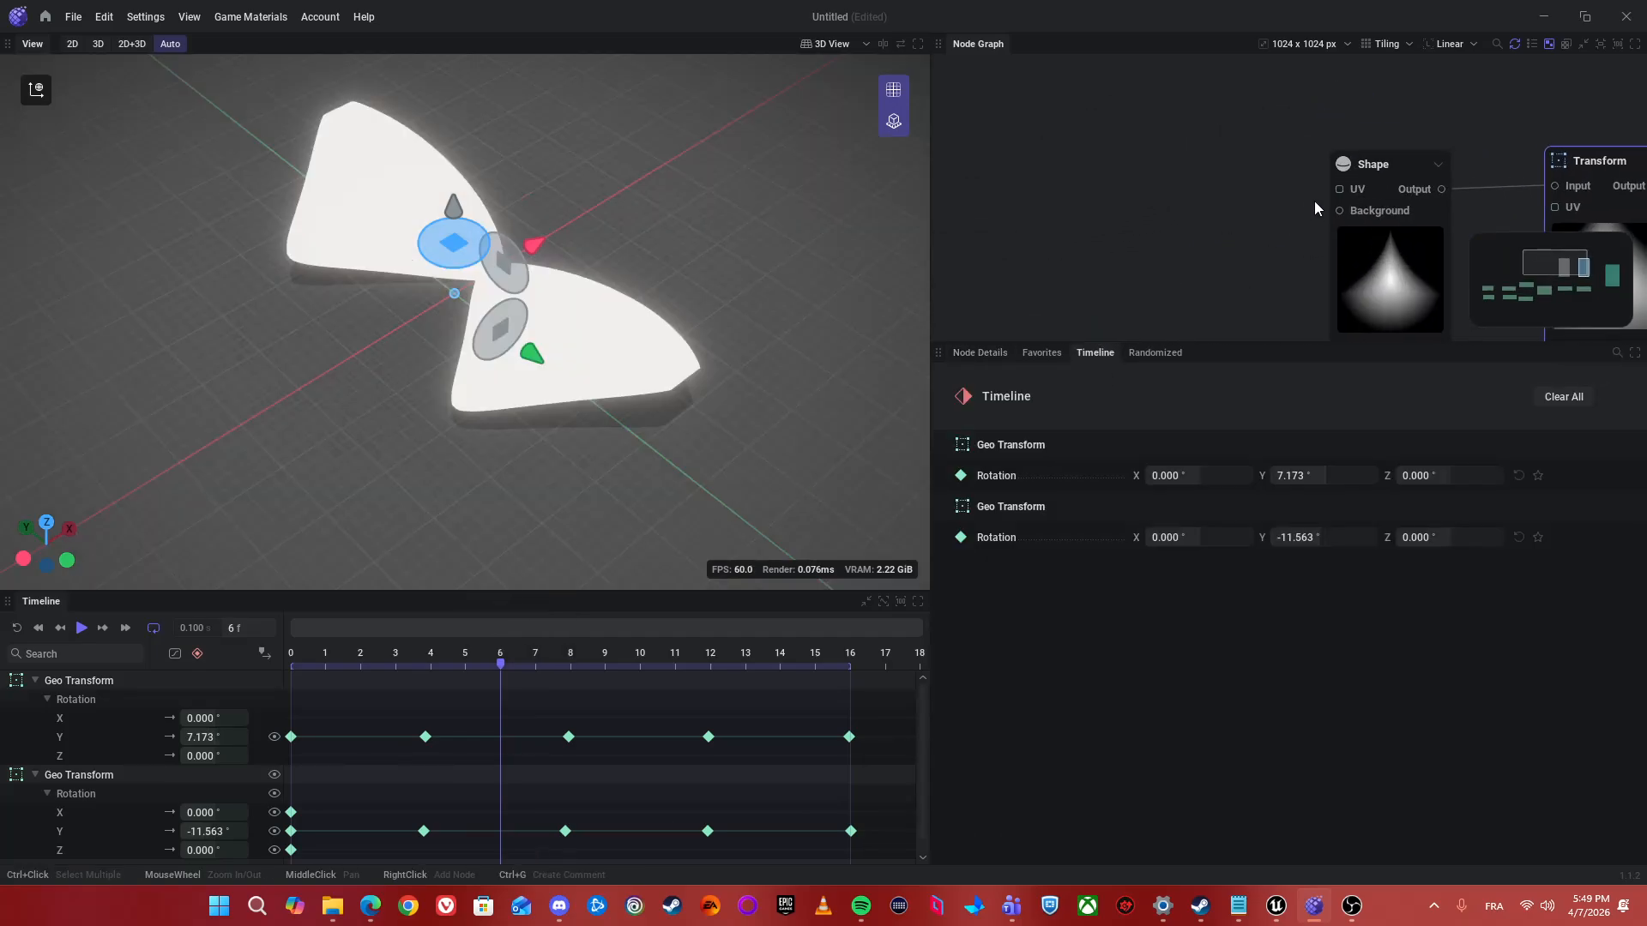
{"action": "scroll", "coordinate": [1377, 210], "scroll_direction": "up", "scroll_amount": 2}
{"action": "middle_click_drag", "start_coordinate": [1162, 264], "coordinate": [1181, 217]}
{"action": "scroll", "coordinate": [1138, 207], "scroll_direction": "down", "scroll_amount": 2}
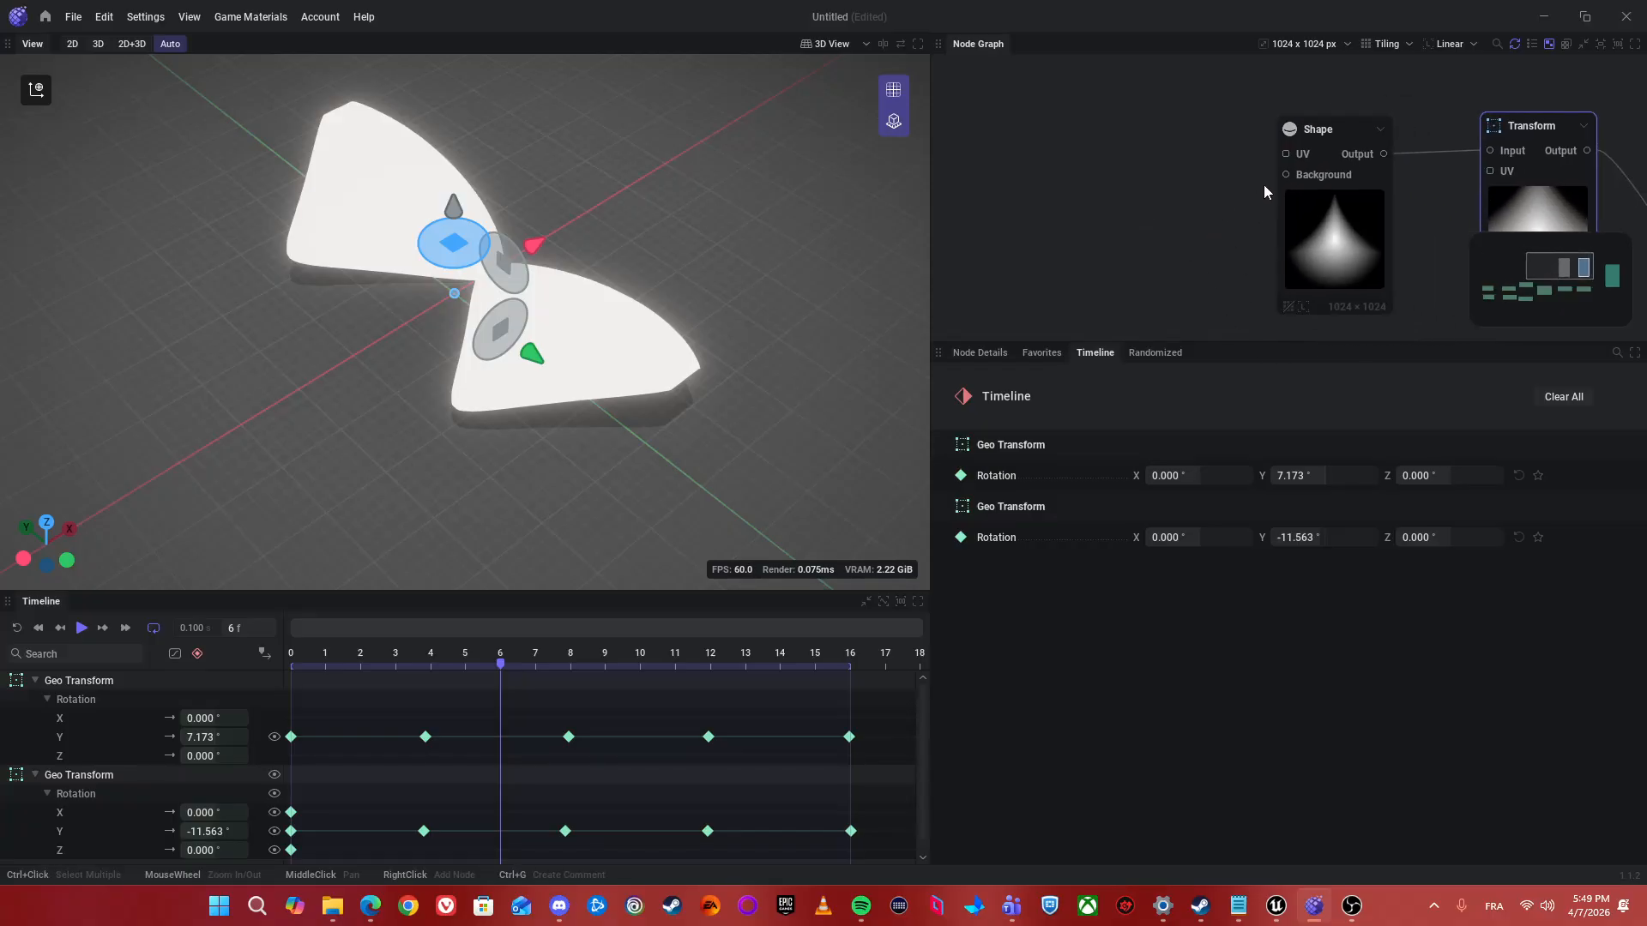
{"action": "scroll", "coordinate": [1295, 175], "scroll_direction": "up", "scroll_amount": 2}
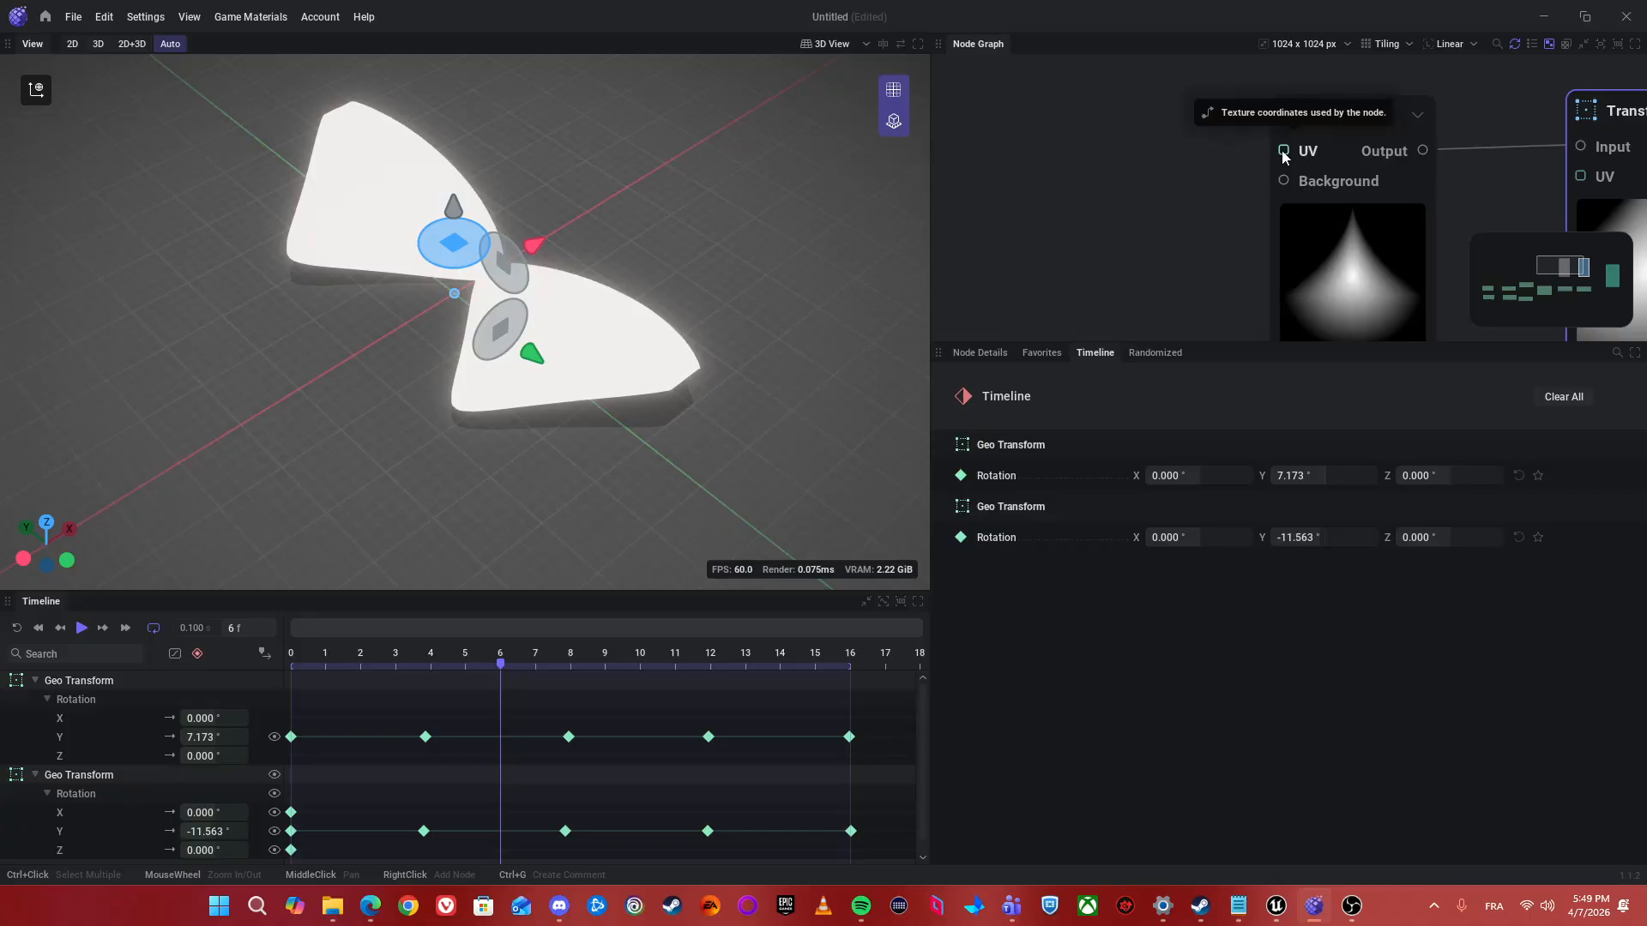
{"action": "left_click_drag", "start_coordinate": [1284, 154], "coordinate": [1142, 135]}
{"action": "mouse_move", "coordinate": [1180, 262]}
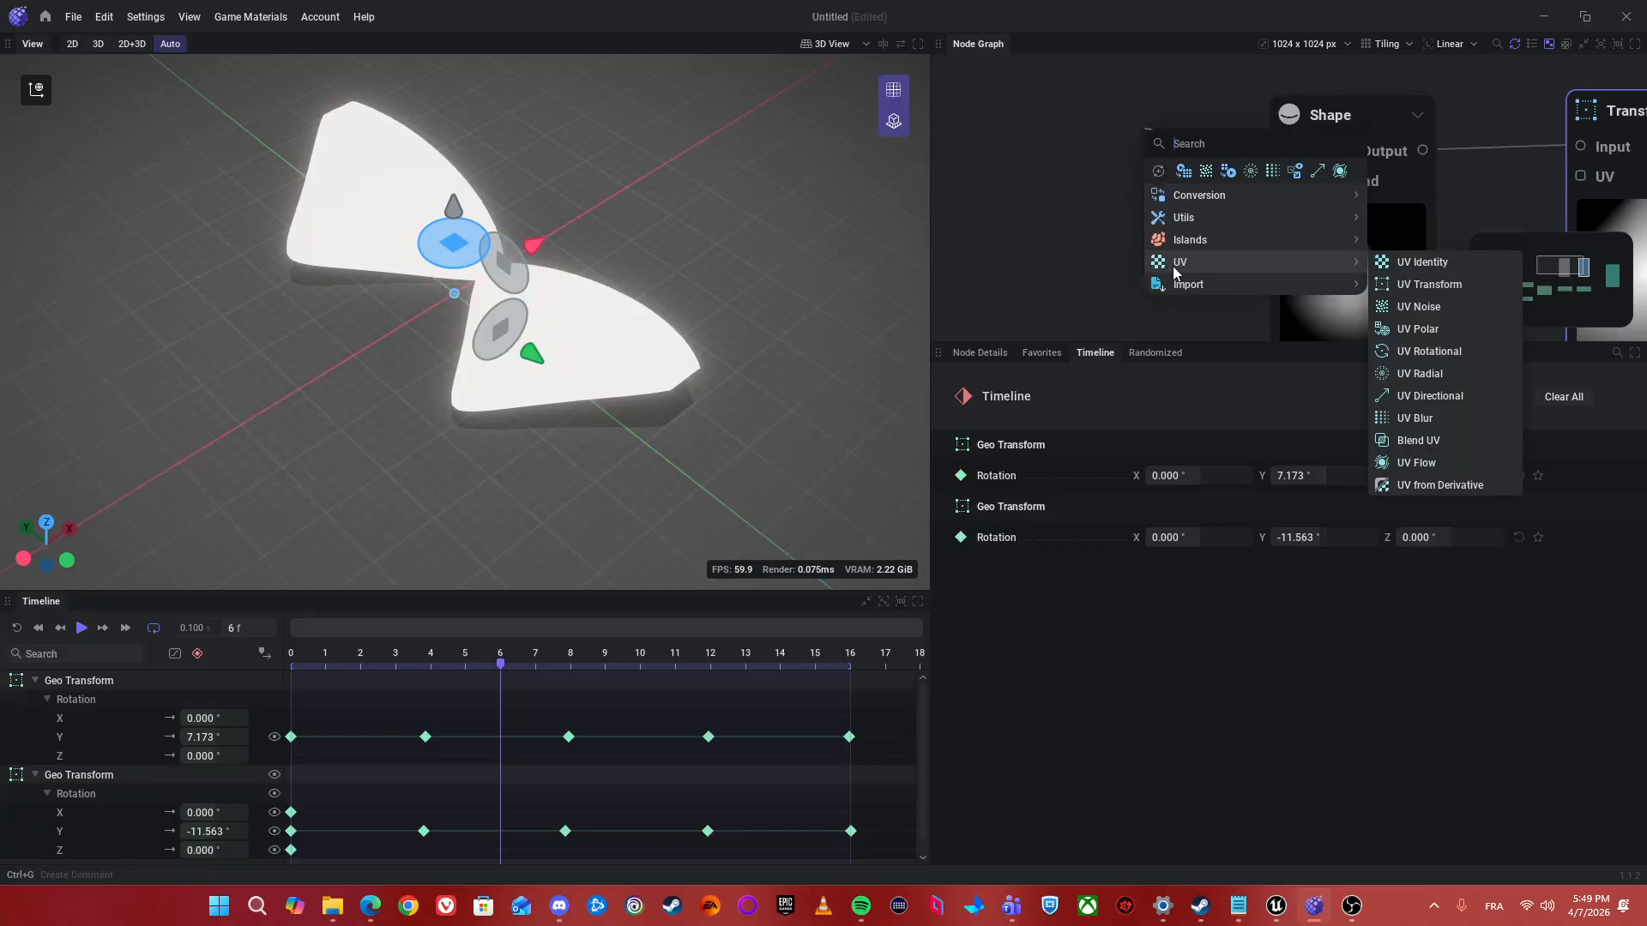
{"action": "left_click", "coordinate": [1419, 307]}
{"action": "scroll", "coordinate": [1211, 117], "scroll_direction": "down", "scroll_amount": 2}
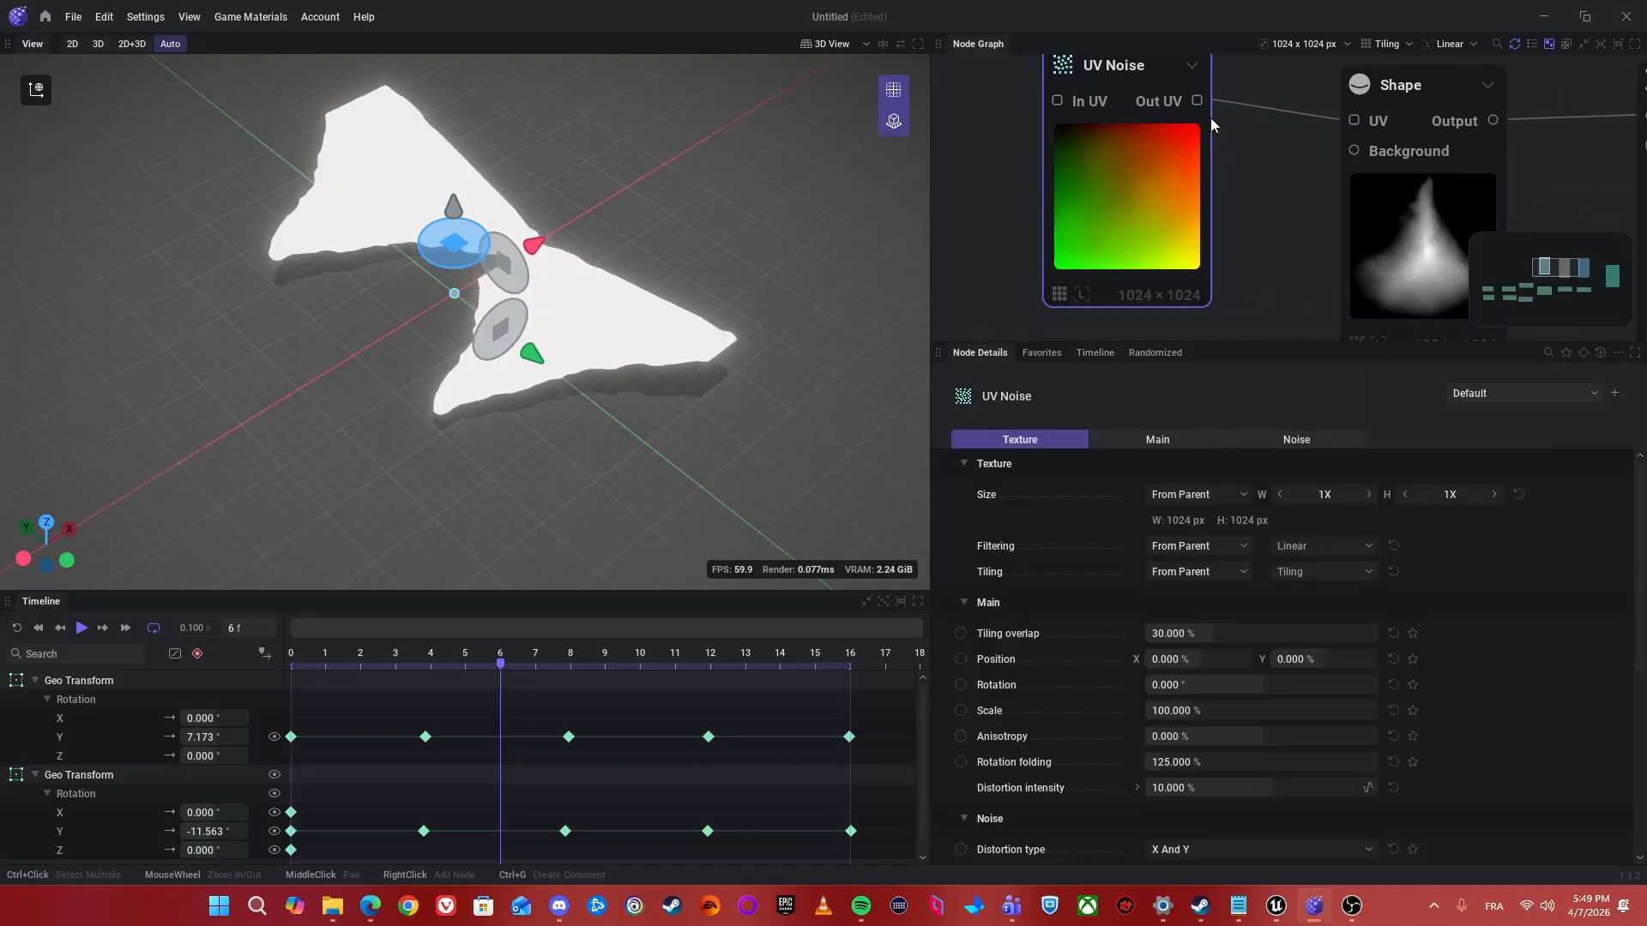
- Move both Geo Shapes nodes farther from their Geo Transform nodes to make room in each wing branch
{"action": "left_click_drag", "start_coordinate": [352, 296], "coordinate": [471, 335], "text": "alt"}
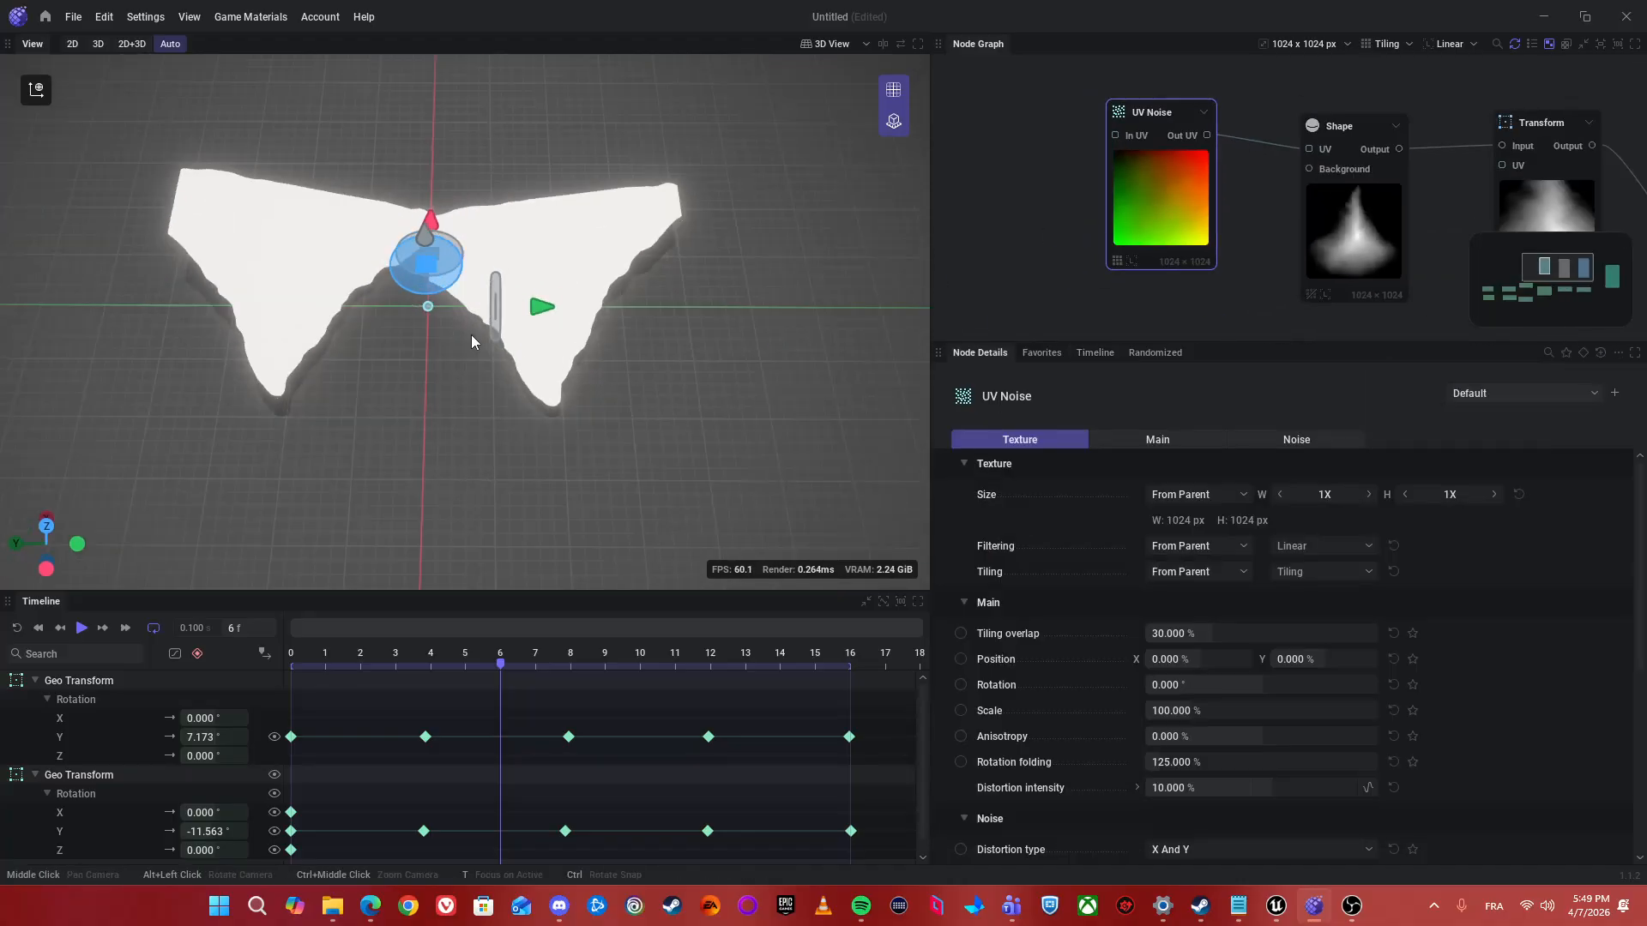
{"action": "scroll", "coordinate": [471, 335], "scroll_direction": "up", "scroll_amount": 3}
{"action": "left_click_drag", "start_coordinate": [553, 429], "coordinate": [667, 403], "text": "alt"}
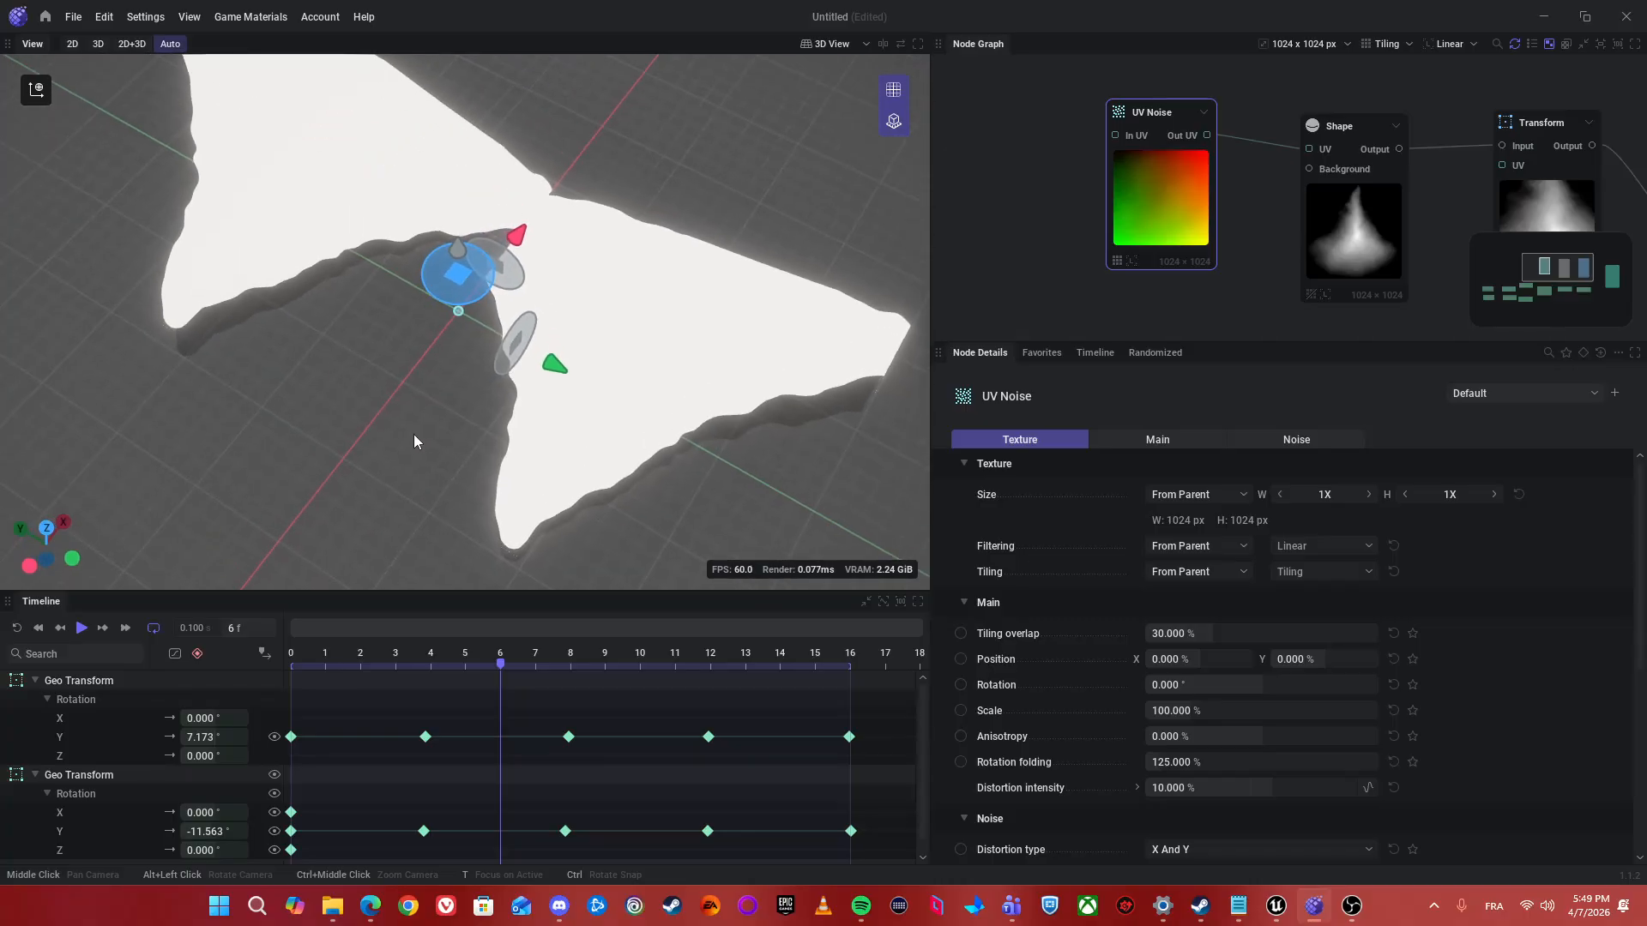
{"action": "left_click_drag", "start_coordinate": [413, 442], "coordinate": [293, 341], "text": "alt"}
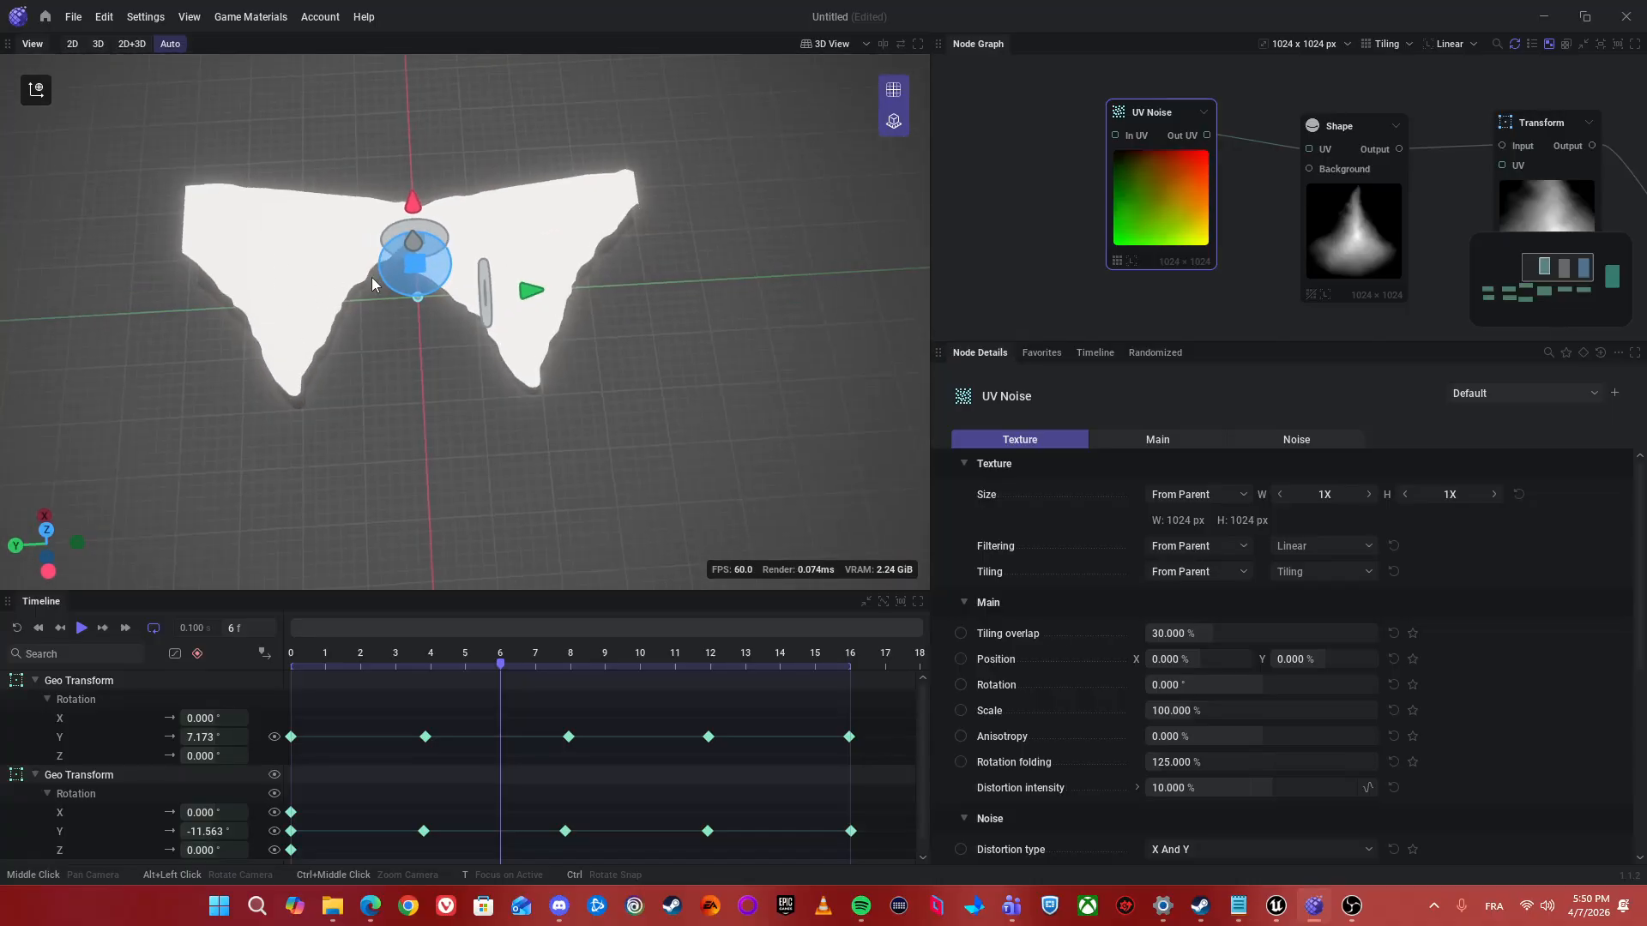
{"action": "scroll", "coordinate": [1227, 270], "scroll_direction": "down", "scroll_amount": 4}
{"action": "middle_click_drag", "start_coordinate": [1196, 256], "coordinate": [1185, 137]}
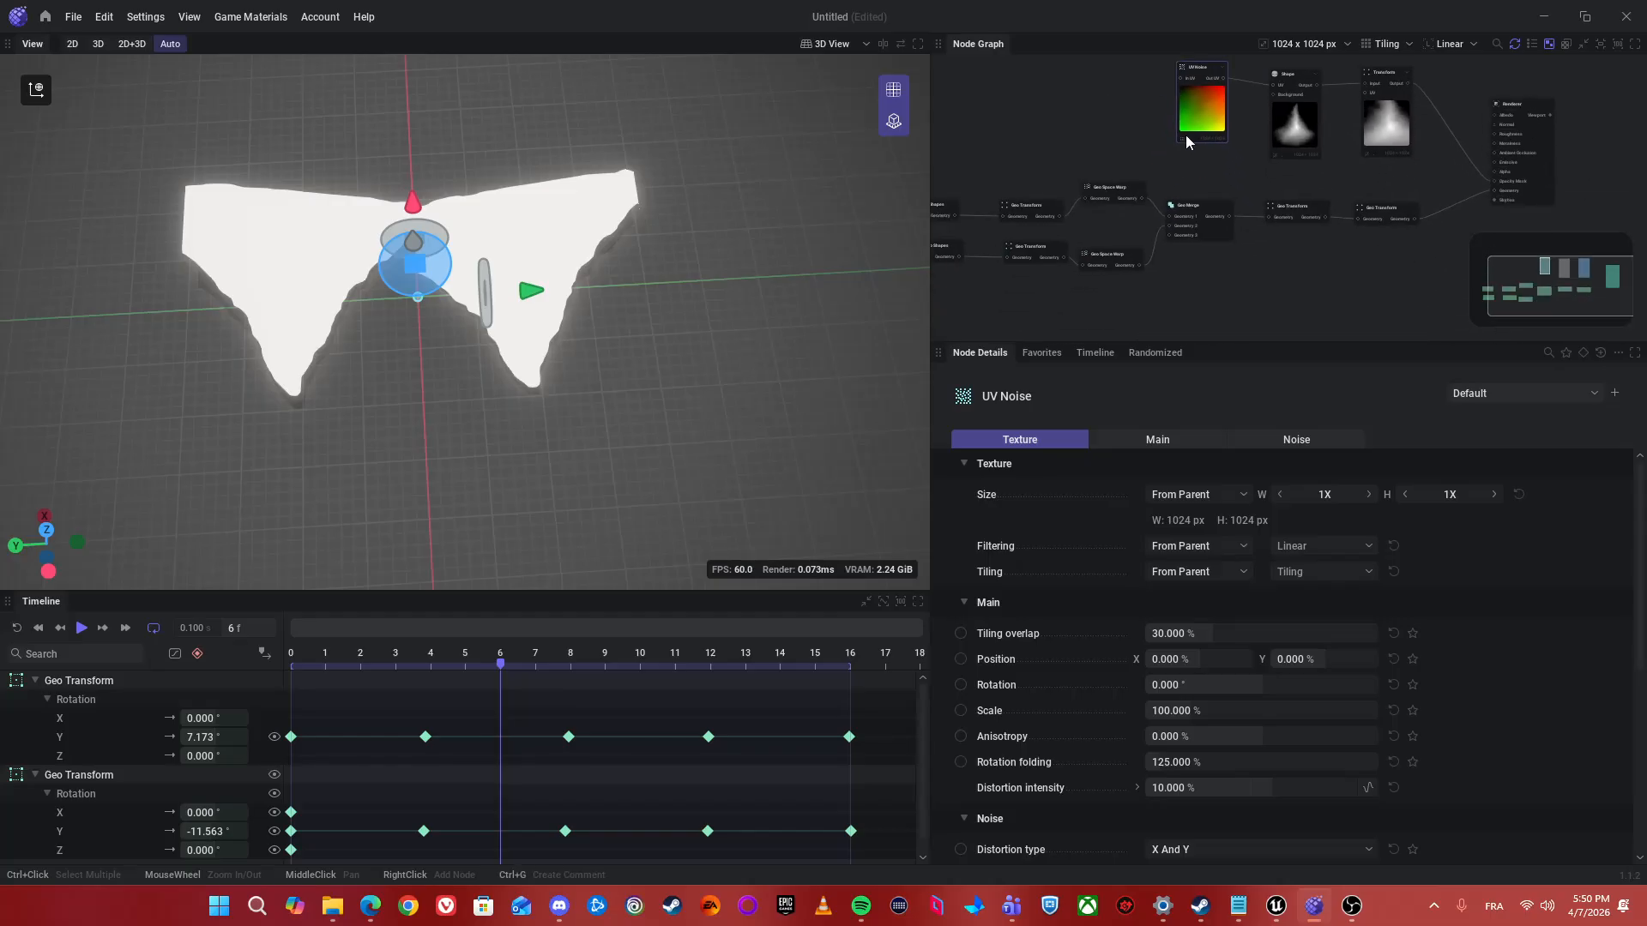
{"action": "middle_click_drag", "start_coordinate": [1097, 185], "coordinate": [1288, 178]}
{"action": "scroll", "coordinate": [1139, 159], "scroll_direction": "up", "scroll_amount": 2}
{"action": "middle_click_drag", "start_coordinate": [1139, 156], "coordinate": [1195, 117]}
{"action": "left_click_drag", "start_coordinate": [1165, 235], "coordinate": [1134, 234]}
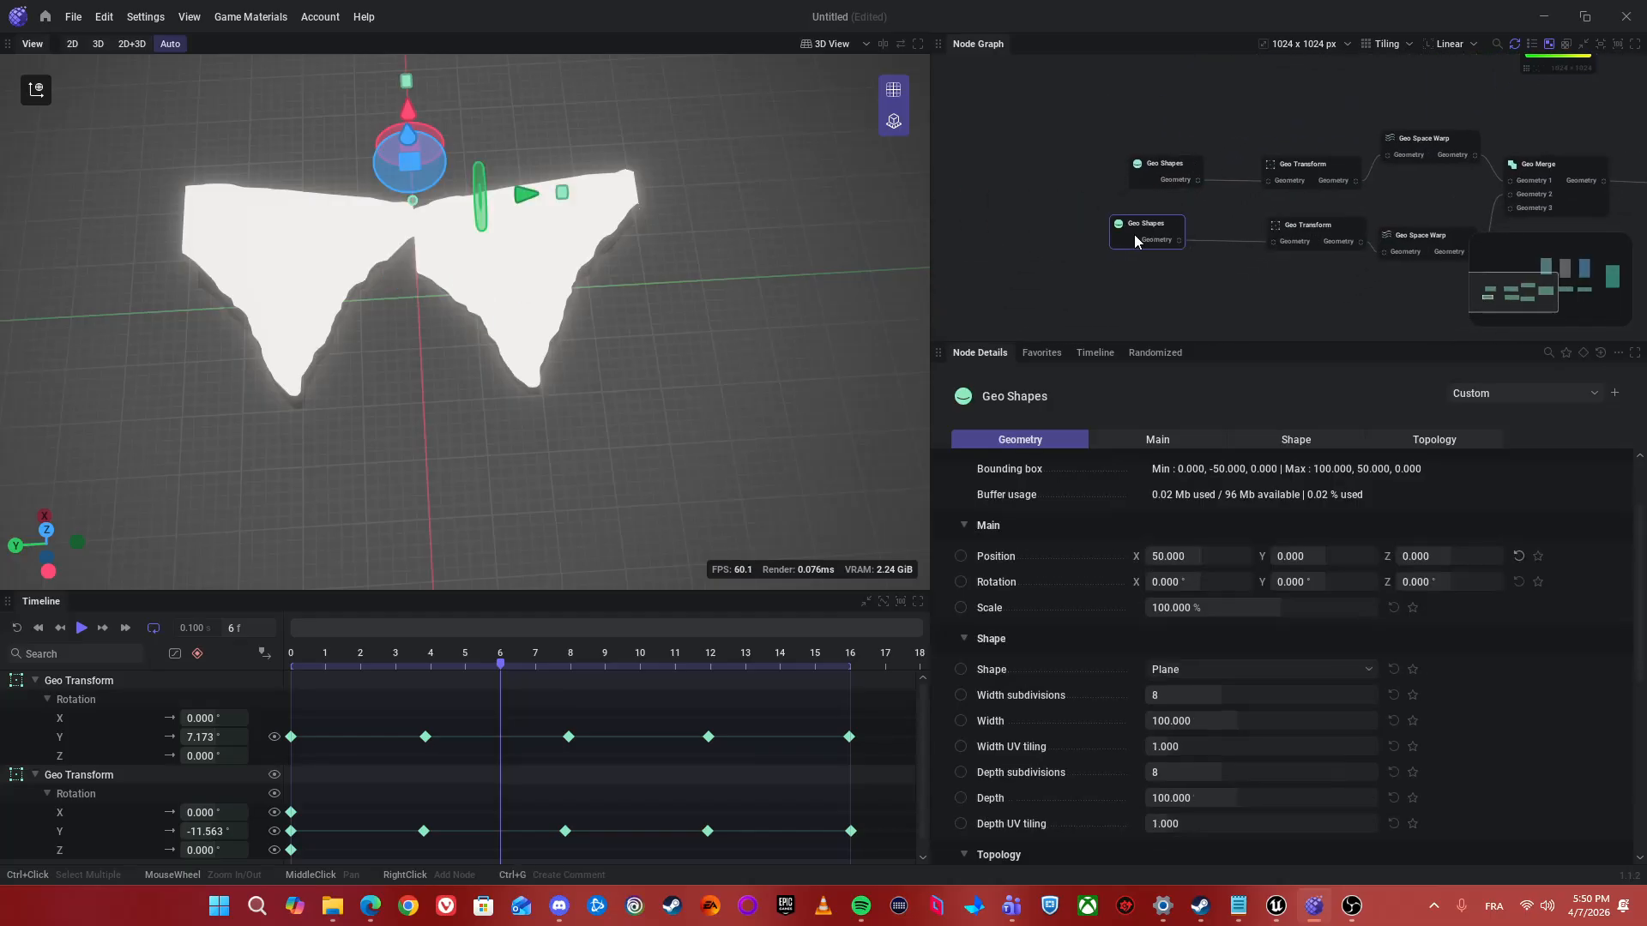
{"action": "middle_click_drag", "start_coordinate": [1118, 138], "coordinate": [1228, 129]}
{"action": "left_click_drag", "start_coordinate": [1204, 115], "coordinate": [1259, 250]}
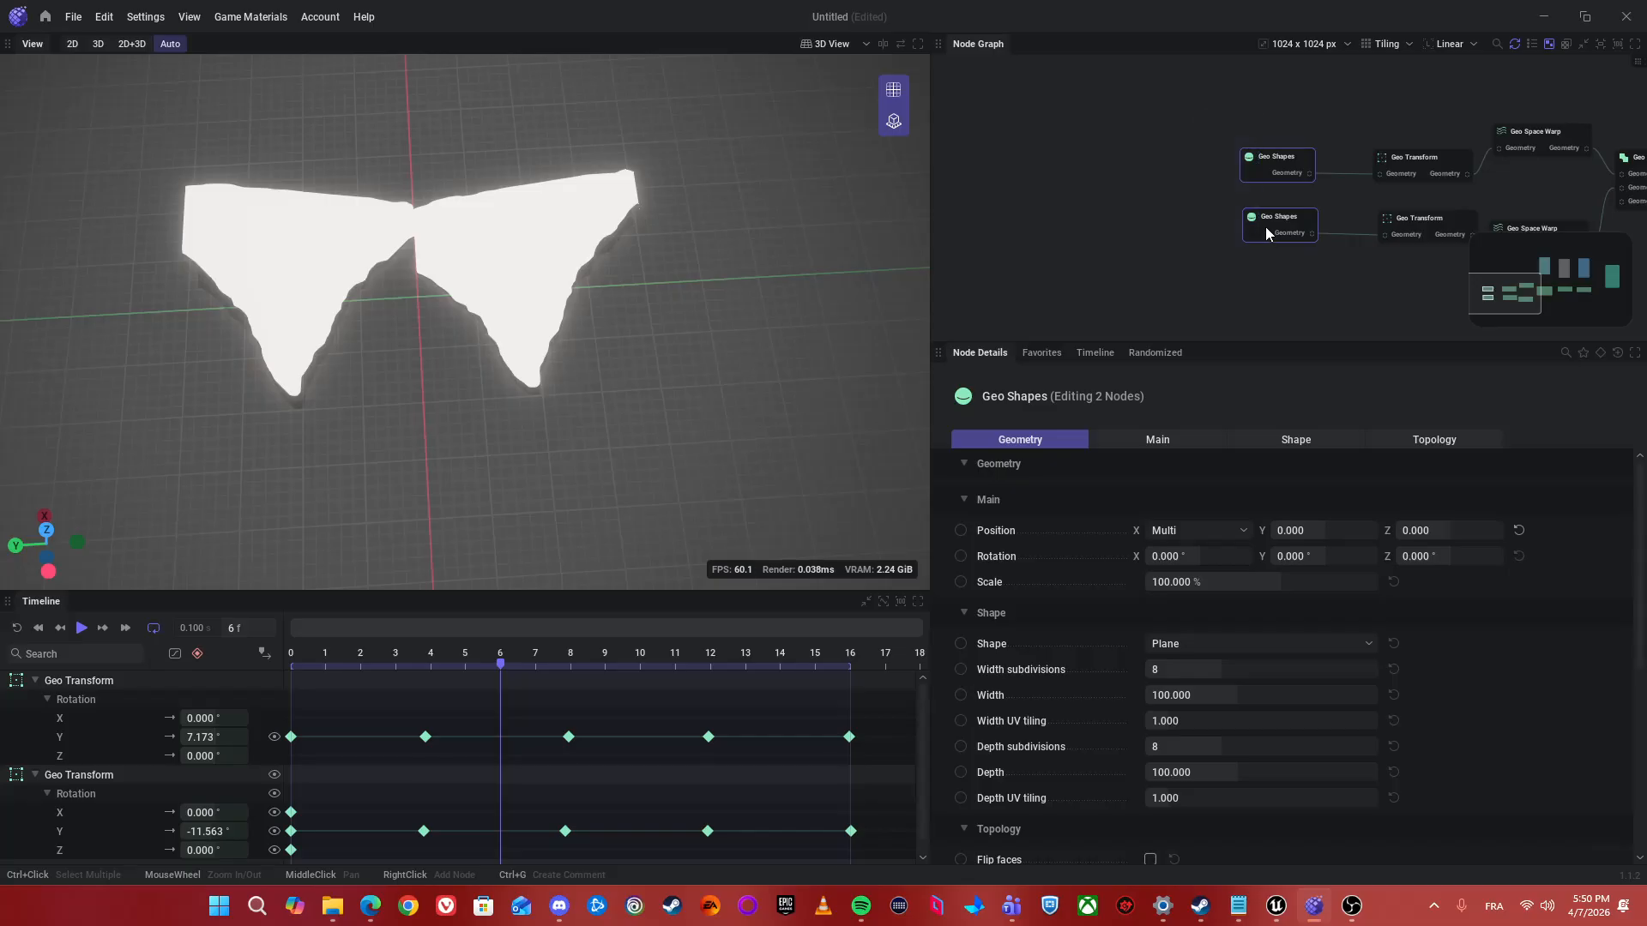
{"action": "scroll", "coordinate": [1222, 104], "scroll_direction": "up", "scroll_amount": 4}
{"action": "left_click", "coordinate": [1071, 201]}
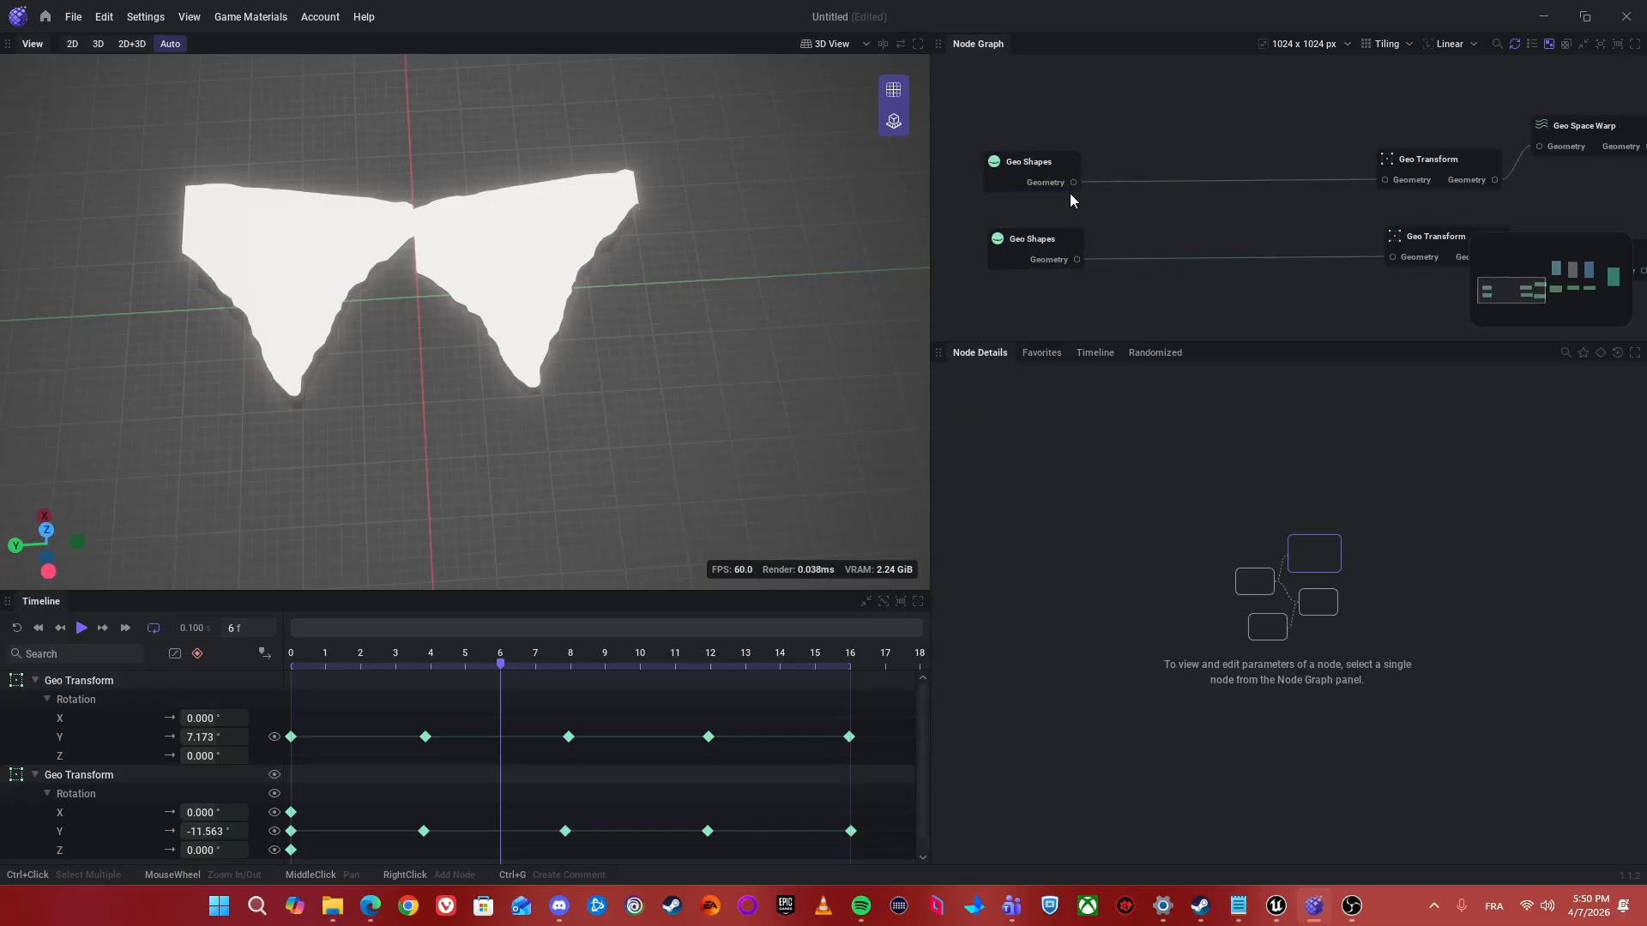
- Insert a Geo UV node between the first wing's Geo Shapes and Geo Transform nodes
{"action": "left_click_drag", "start_coordinate": [1074, 183], "coordinate": [1182, 156]}
{"action": "type", "text": "Ge"}
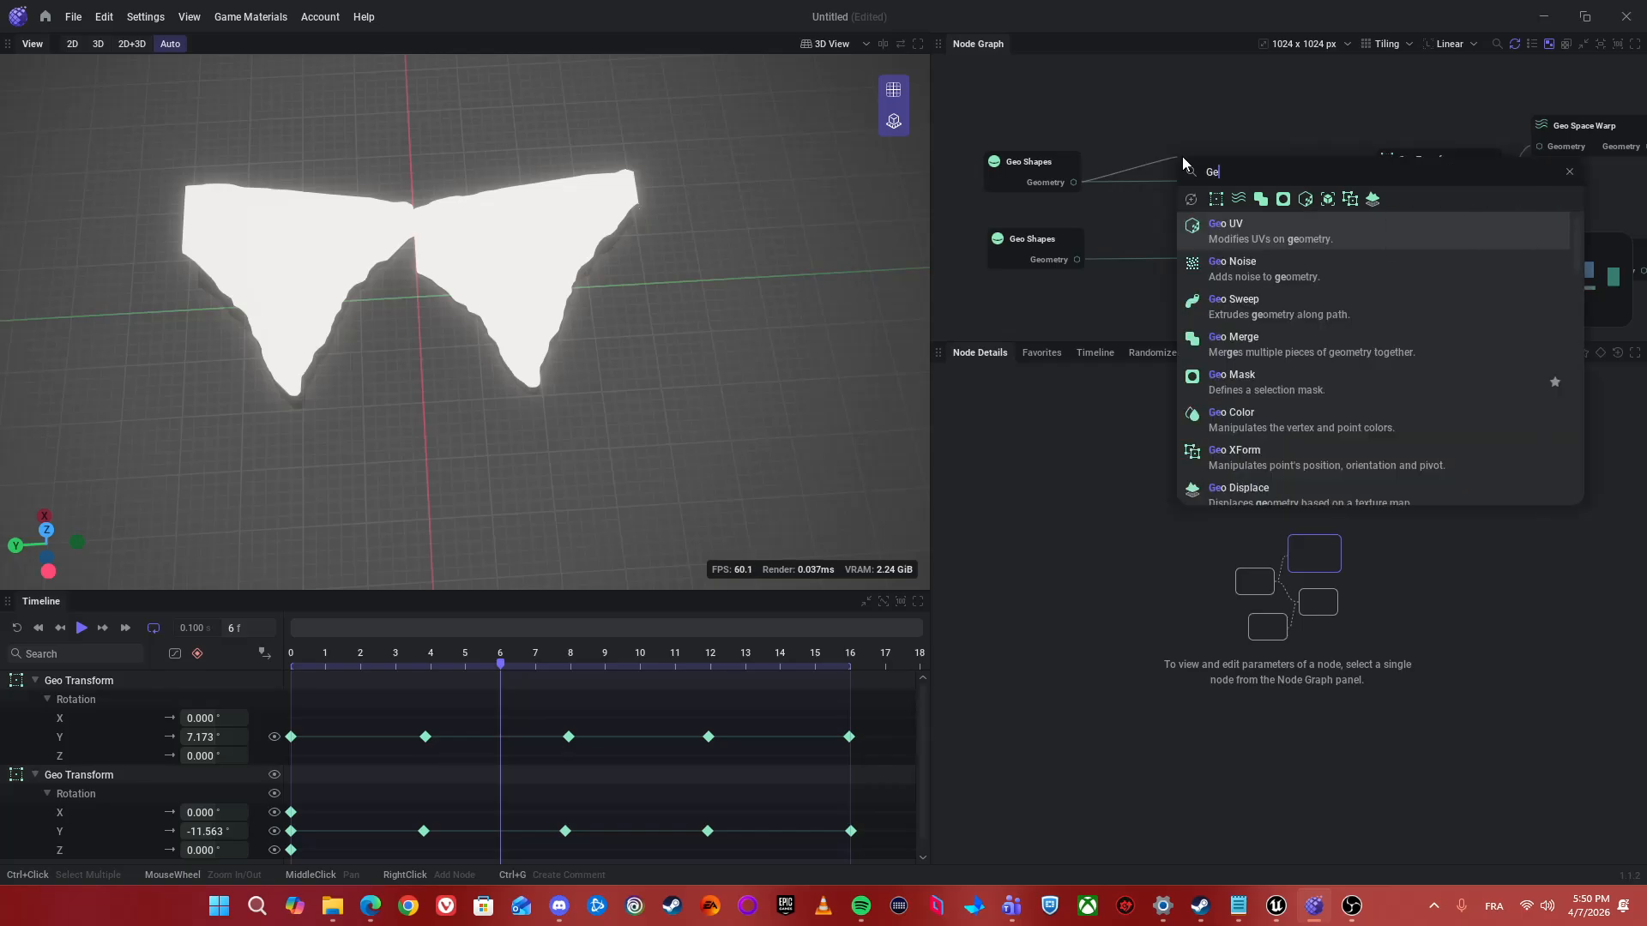
{"action": "type", "text": "o UV"}
{"action": "key", "text": "Return"}
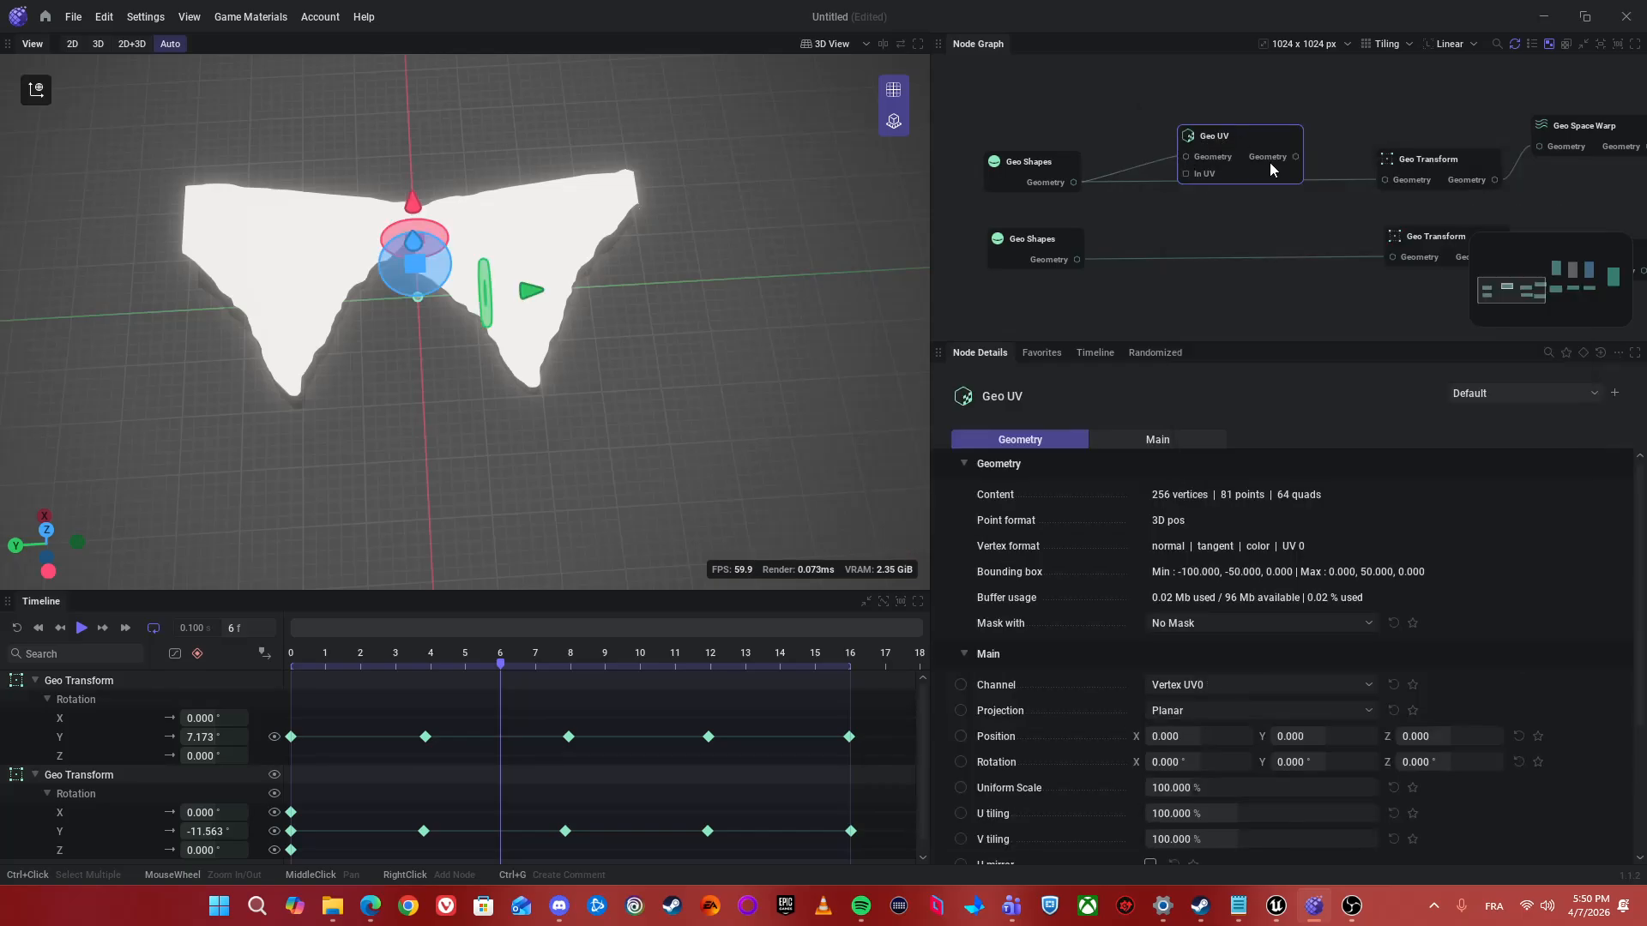
{"action": "middle_click_drag", "start_coordinate": [1270, 162], "coordinate": [1181, 140]}
{"action": "left_click_drag", "start_coordinate": [1141, 161], "coordinate": [1232, 183]}
- Duplicate the Geo UV node and insert the copy between the second wing's Geo Shapes and Geo Transform nodes
{"action": "middle_click_drag", "start_coordinate": [1085, 150], "coordinate": [1170, 126]}
{"action": "key", "text": "ctrl+v"}
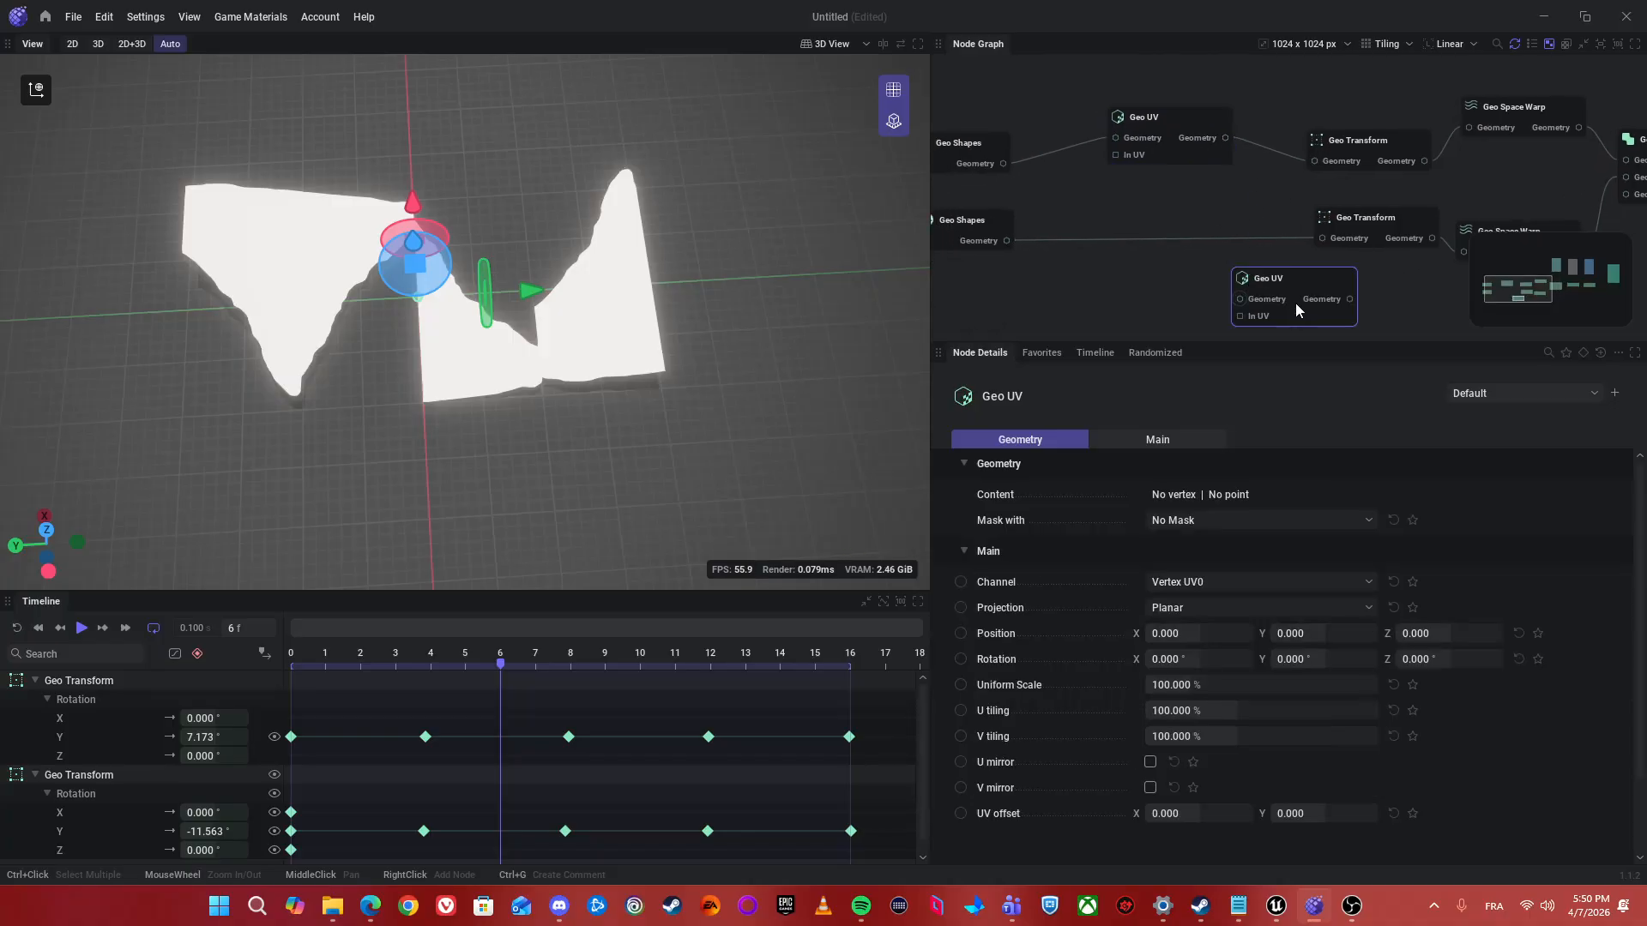
{"action": "left_click_drag", "start_coordinate": [1296, 302], "coordinate": [1197, 285]}
{"action": "left_click_drag", "start_coordinate": [1006, 241], "coordinate": [1322, 239]}
{"action": "left_click_drag", "start_coordinate": [677, 404], "coordinate": [874, 367], "text": "alt"}
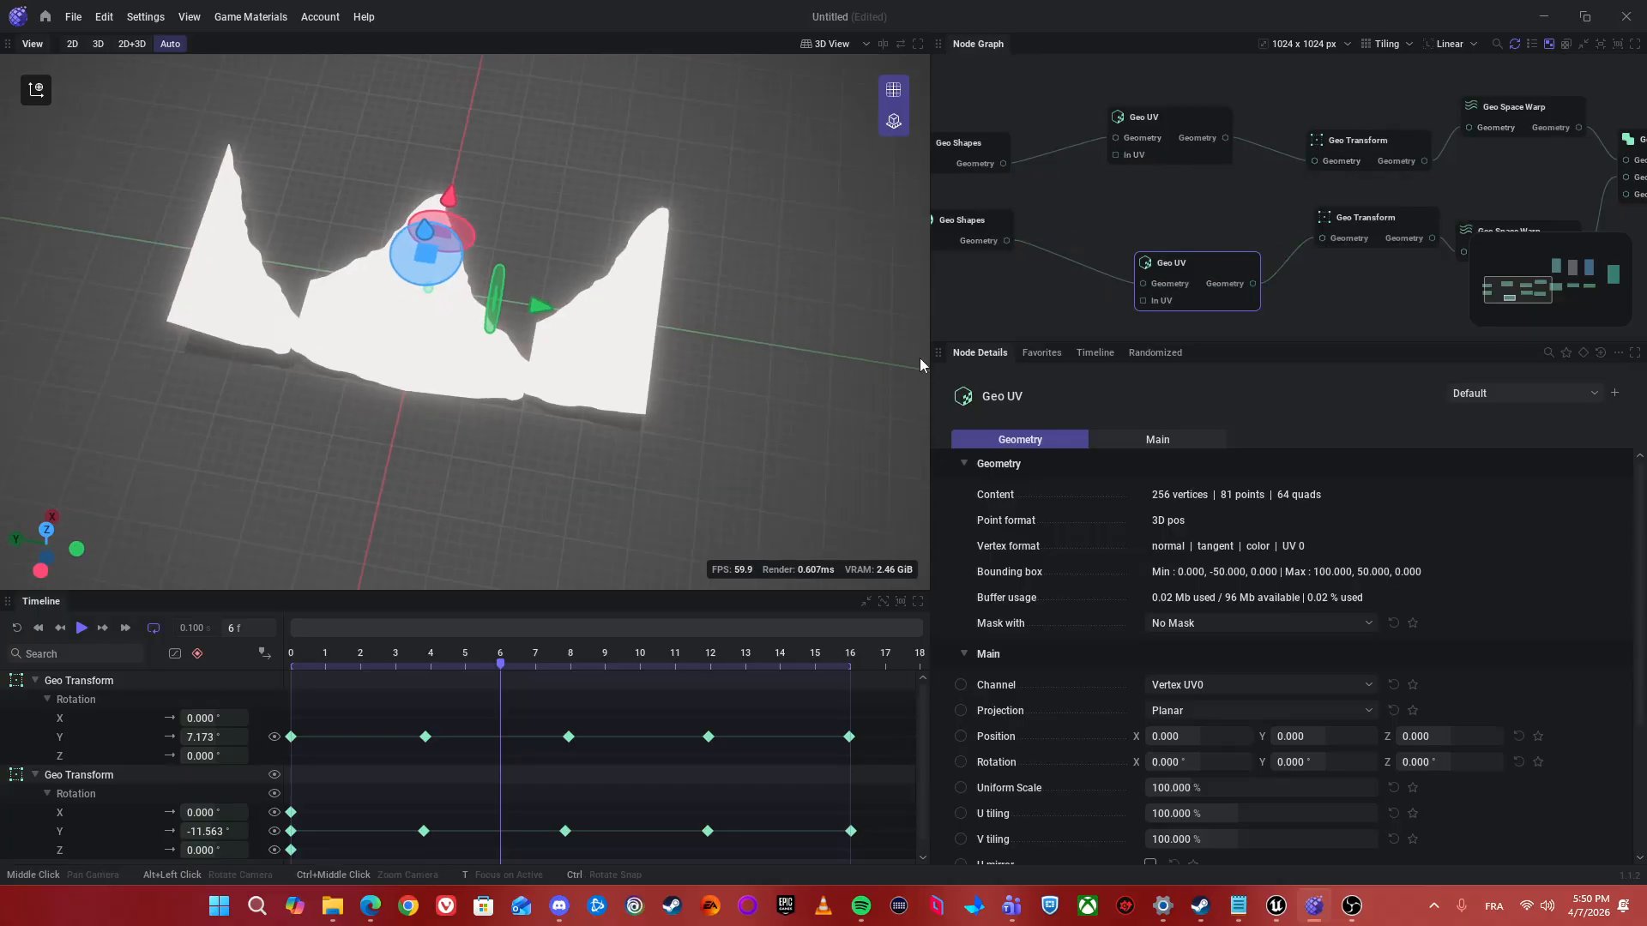
{"action": "left_click_drag", "start_coordinate": [1180, 260], "coordinate": [1143, 241]}
- Set the projection of both Geo UV nodes to Keep Current
{"action": "left_click", "coordinate": [1162, 120]}
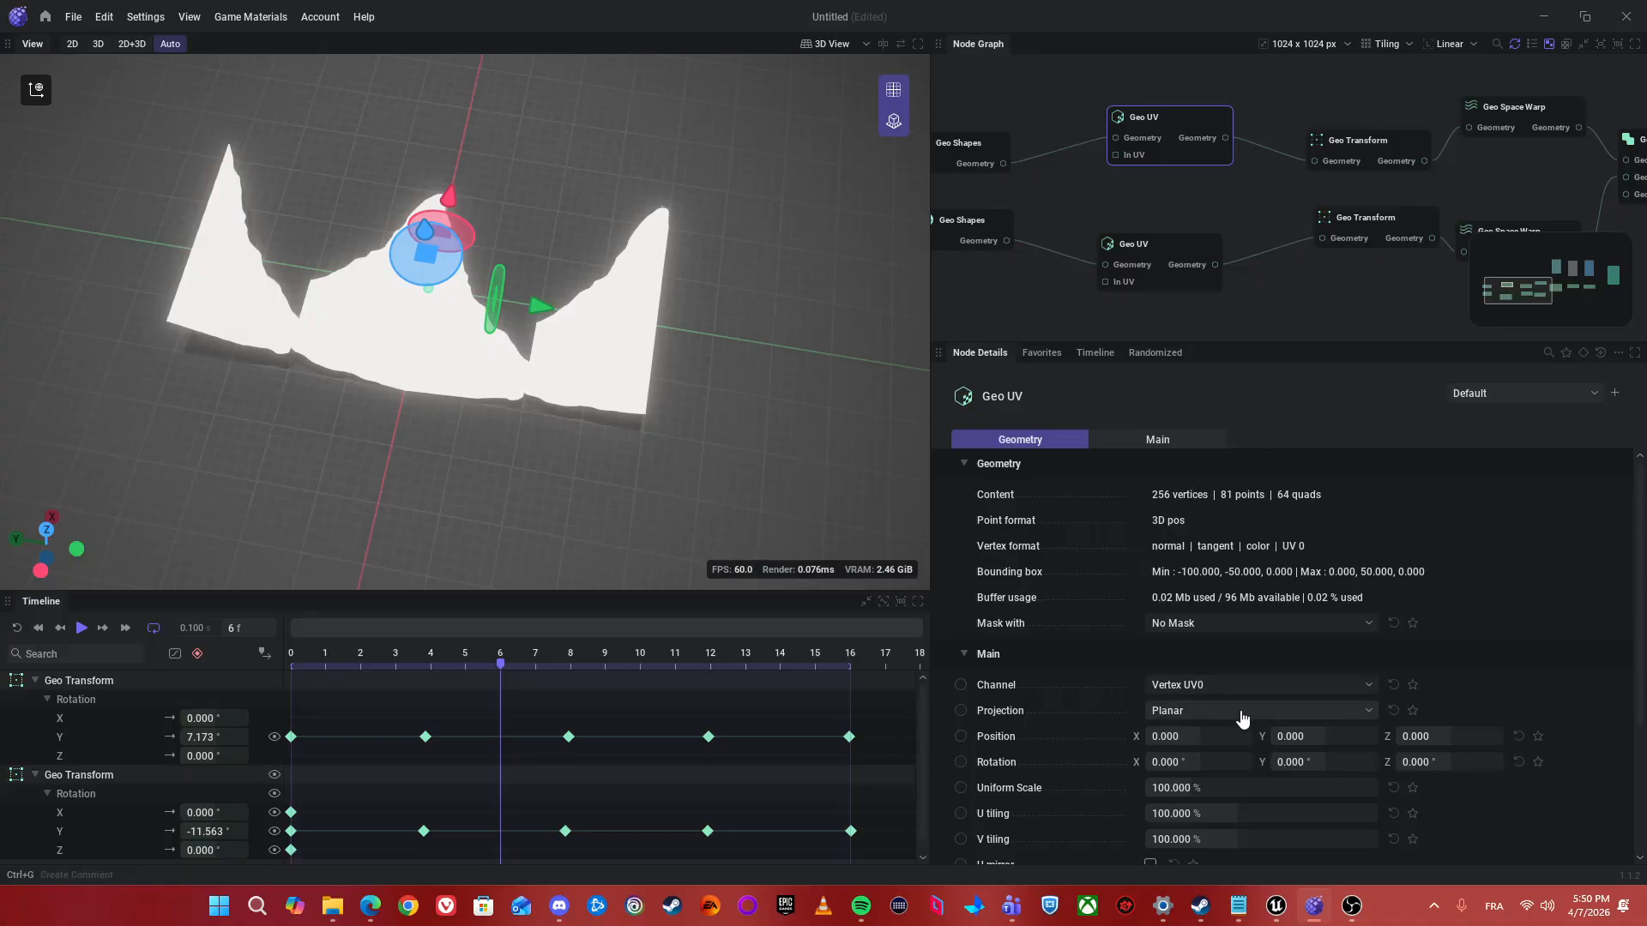
{"action": "left_click", "coordinate": [1188, 712]}
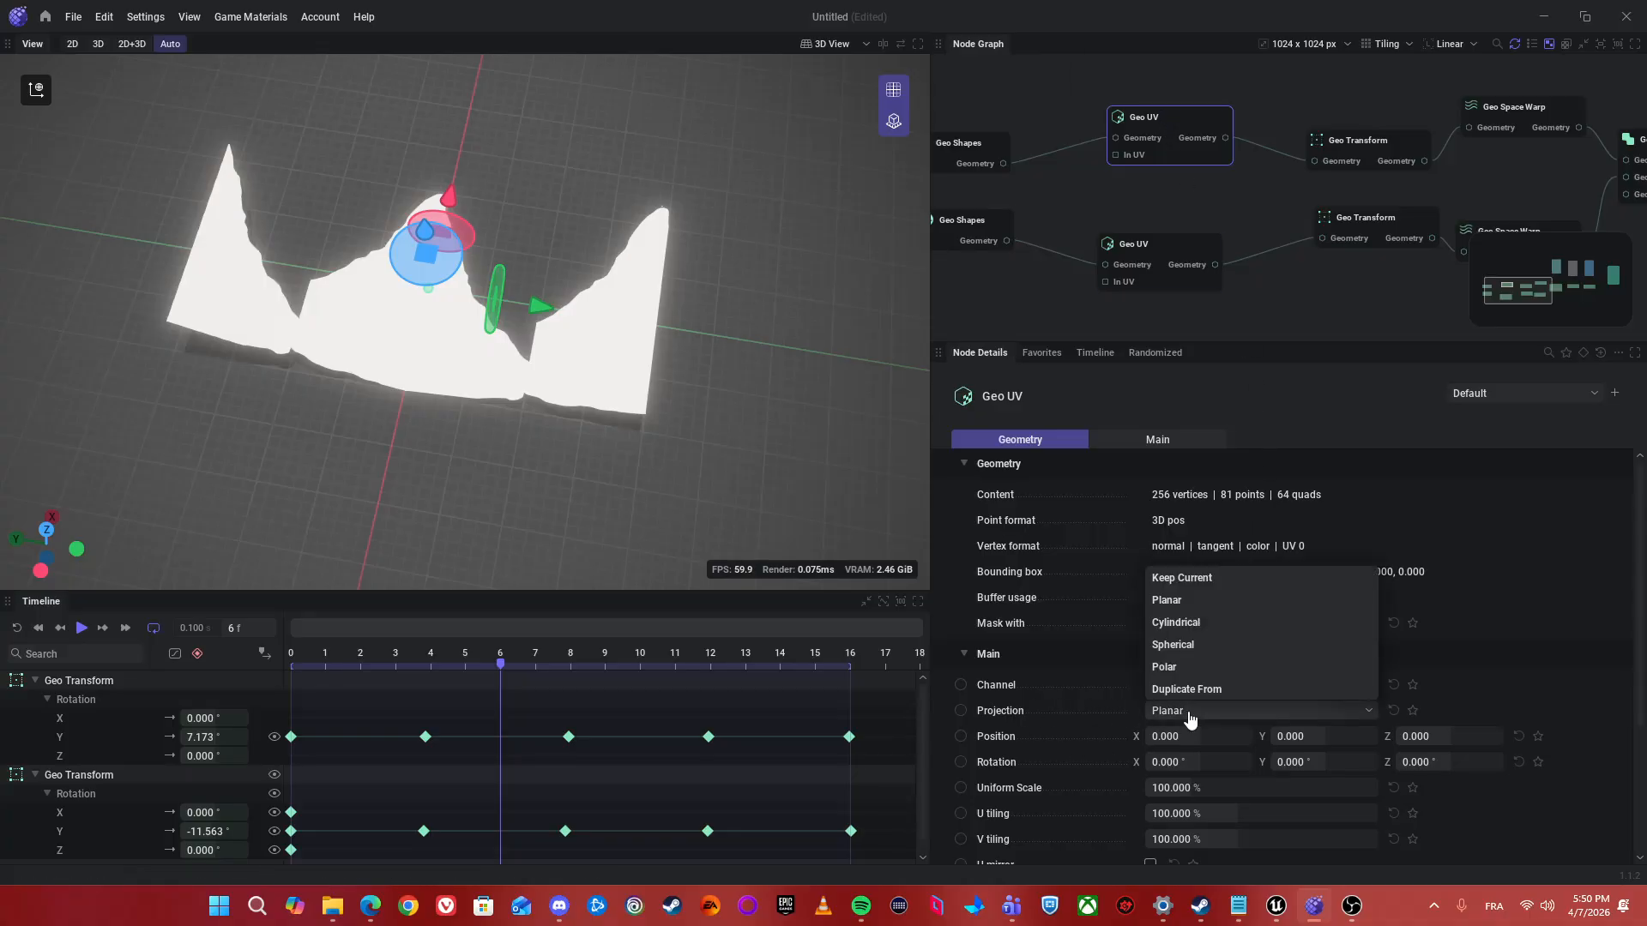
{"action": "left_click", "coordinate": [1199, 572]}
{"action": "left_click", "coordinate": [1140, 240]}
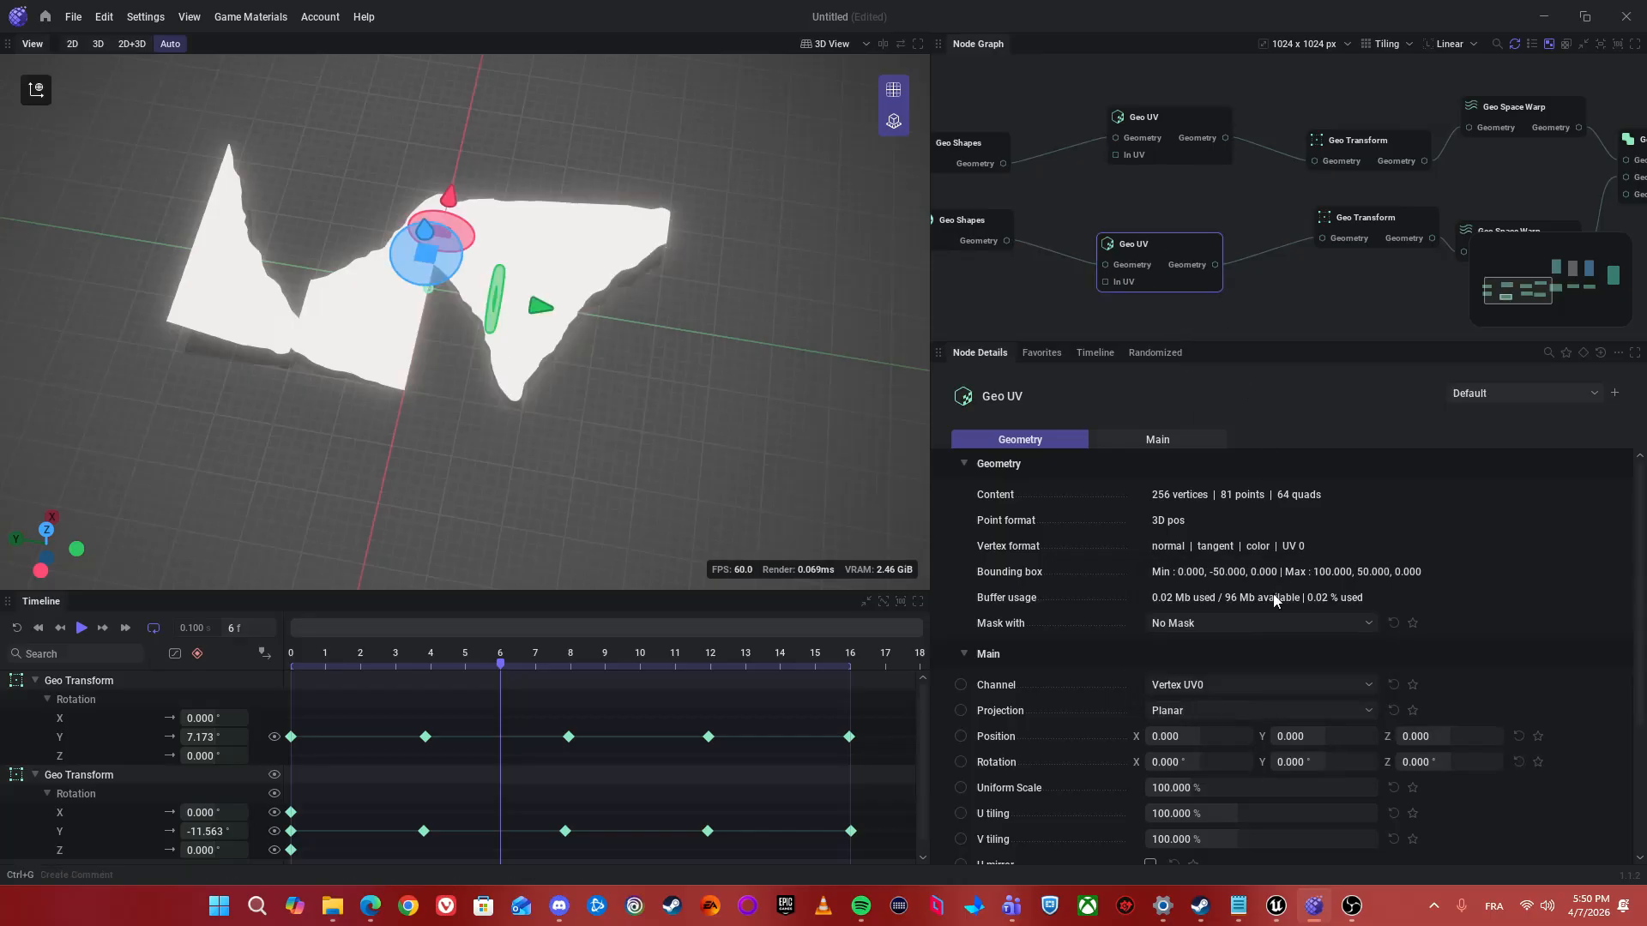
{"action": "left_click", "coordinate": [1187, 713]}
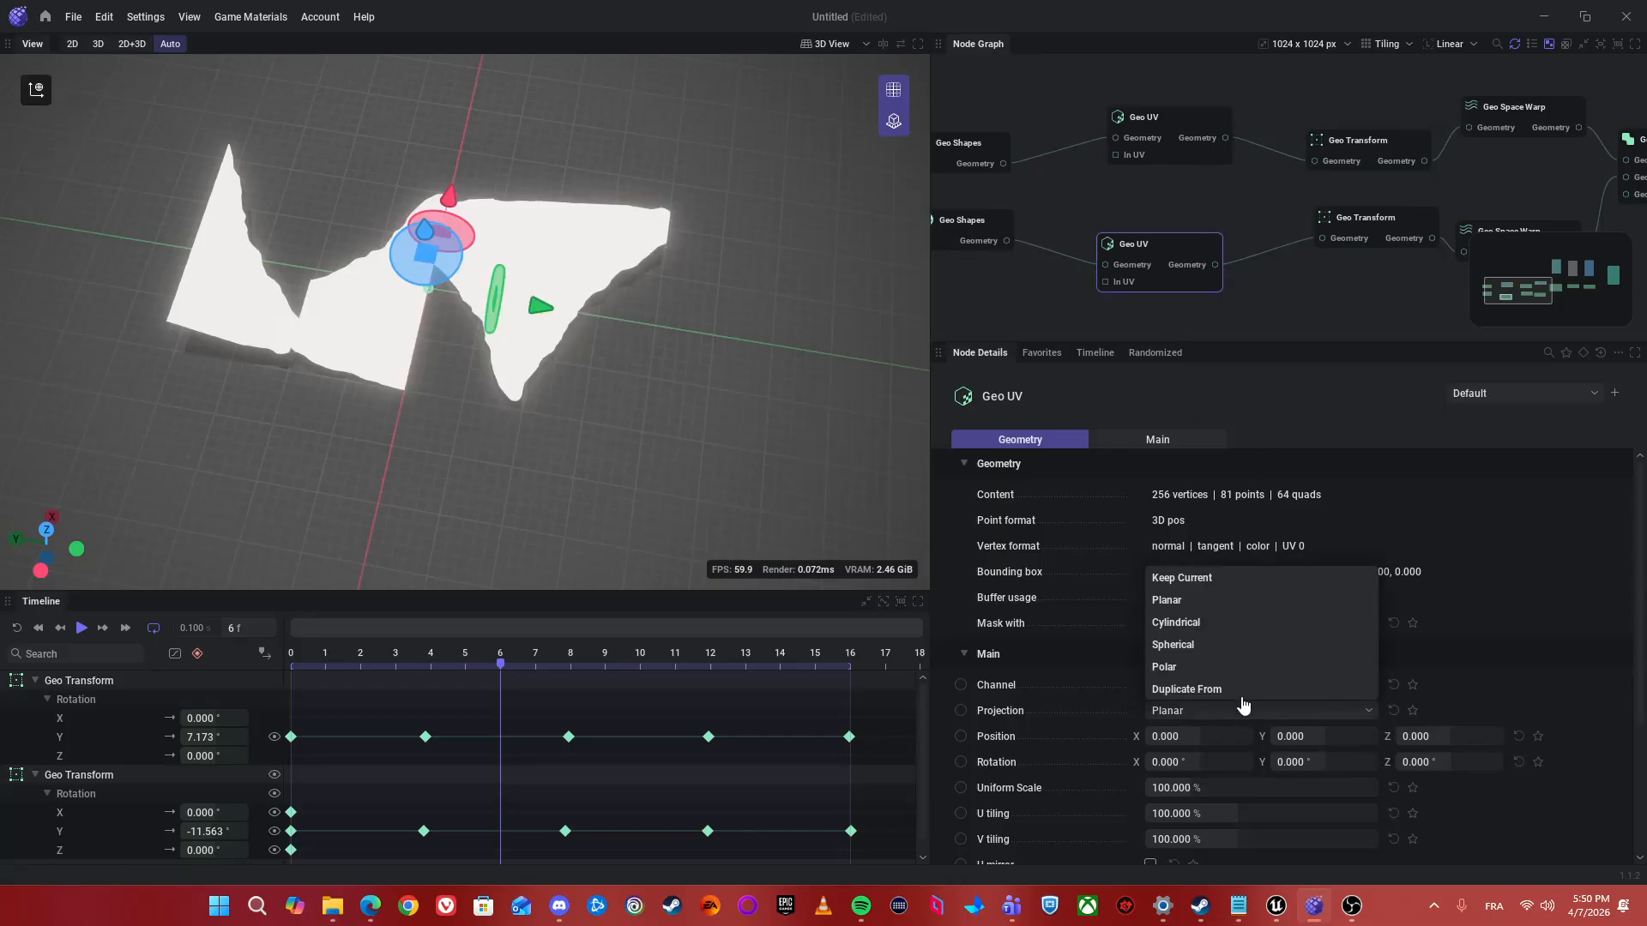
{"action": "left_click", "coordinate": [1188, 578]}
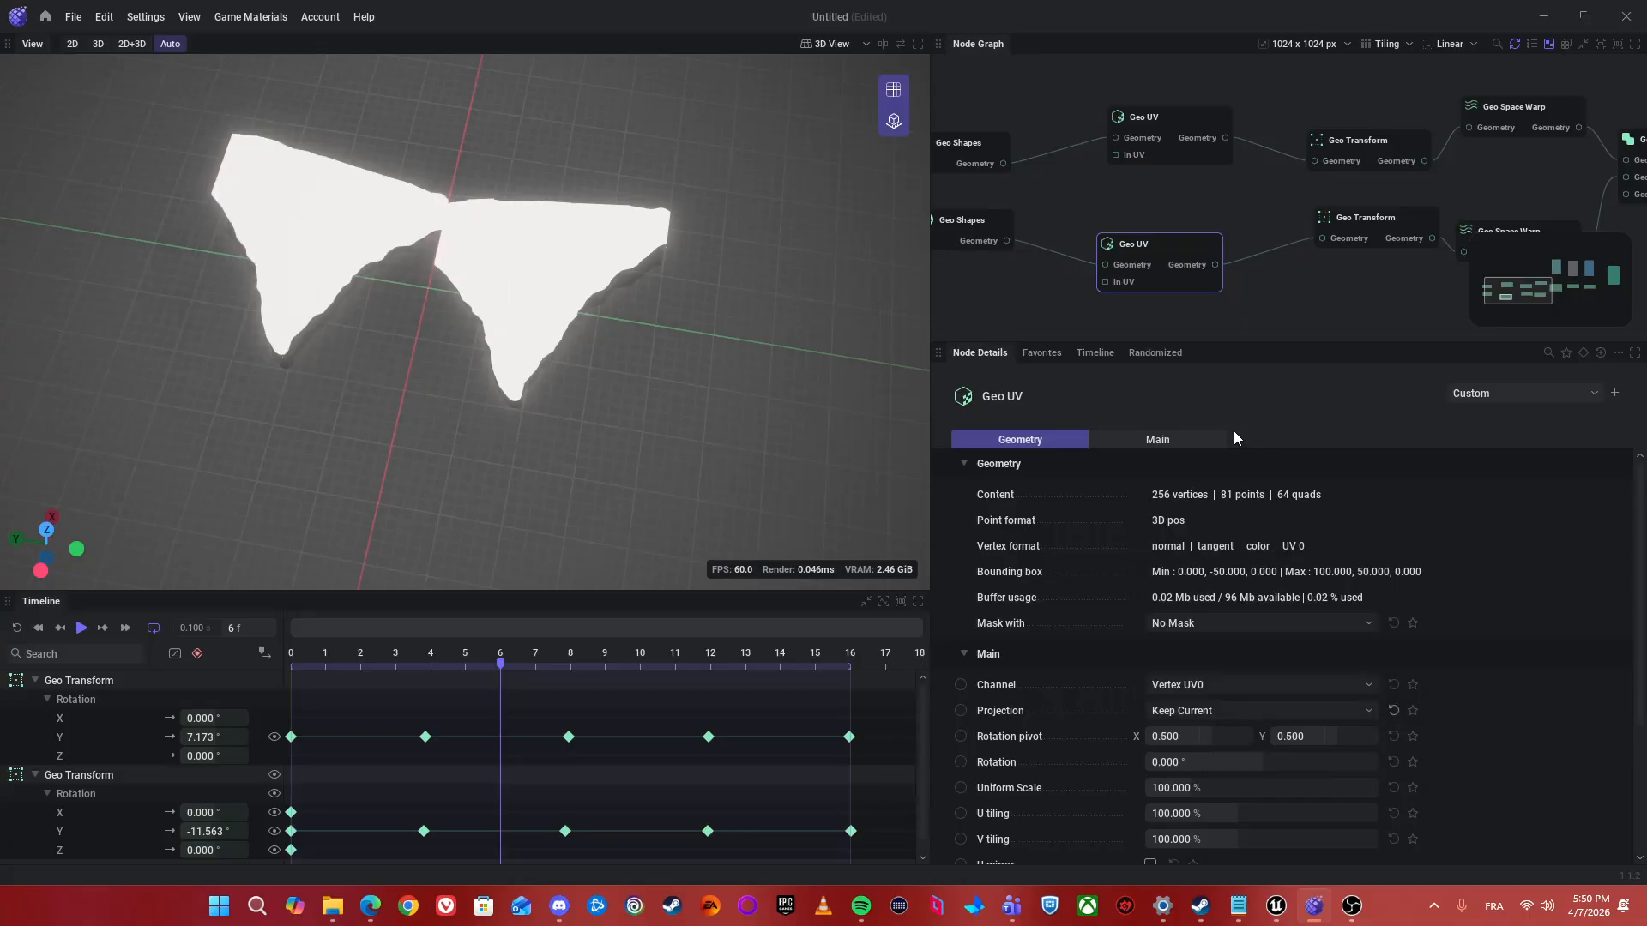
- Display the Geo Merge output with the checkerboard UV grid and examine the UV orientation of both wing planes
{"action": "middle_click_drag", "start_coordinate": [1312, 267], "coordinate": [1266, 242]}
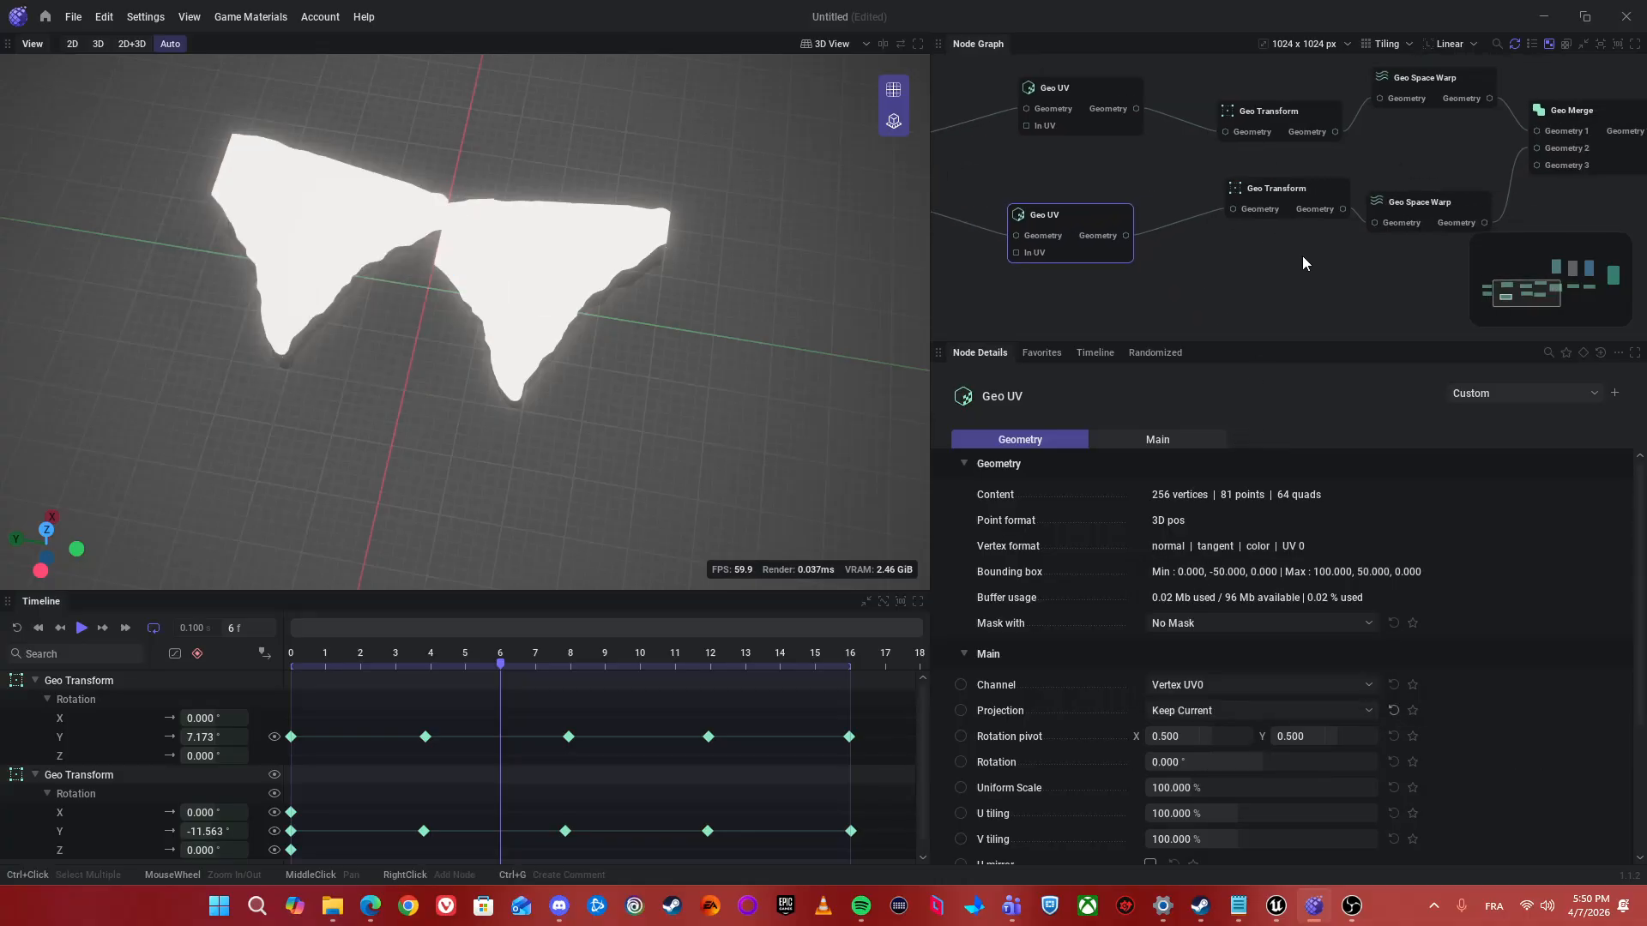
{"action": "scroll", "coordinate": [1304, 256], "scroll_direction": "down", "scroll_amount": 4}
{"action": "middle_click_drag", "start_coordinate": [1365, 250], "coordinate": [1192, 253]}
{"action": "scroll", "coordinate": [1286, 232], "scroll_direction": "up", "scroll_amount": 4}
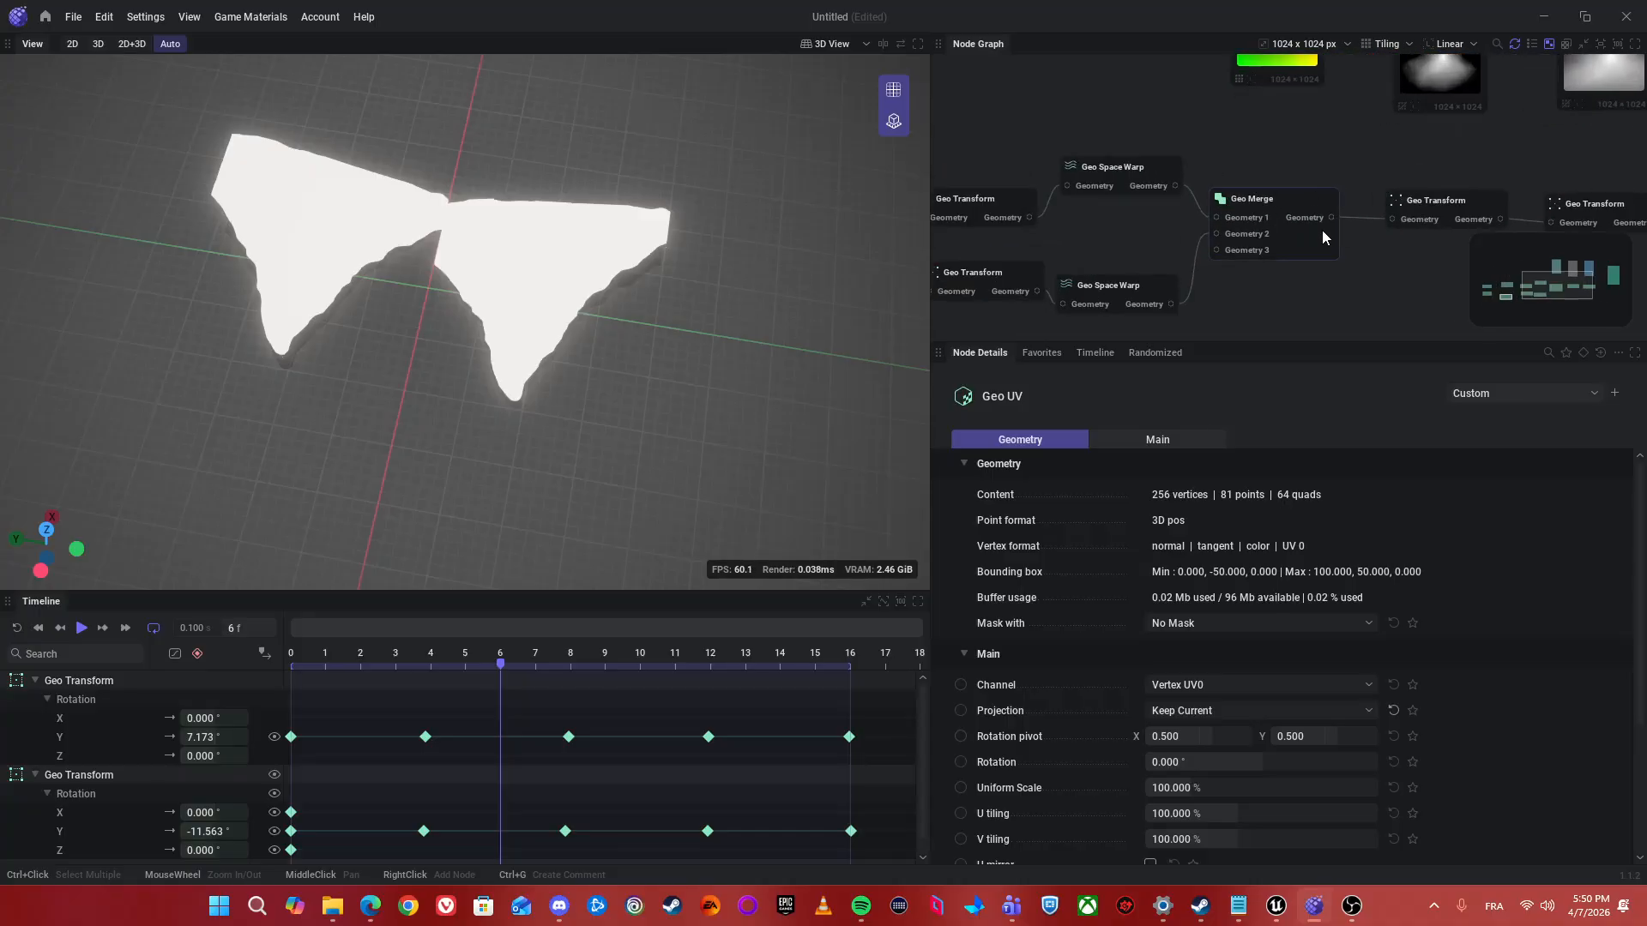
{"action": "scroll", "coordinate": [1321, 229], "scroll_direction": "up", "scroll_amount": 2}
{"action": "left_click", "coordinate": [1306, 239]}
{"action": "scroll", "coordinate": [1305, 239], "scroll_direction": "down", "scroll_amount": 2}
{"action": "scroll", "coordinate": [1201, 296], "scroll_direction": "up", "scroll_amount": 1}
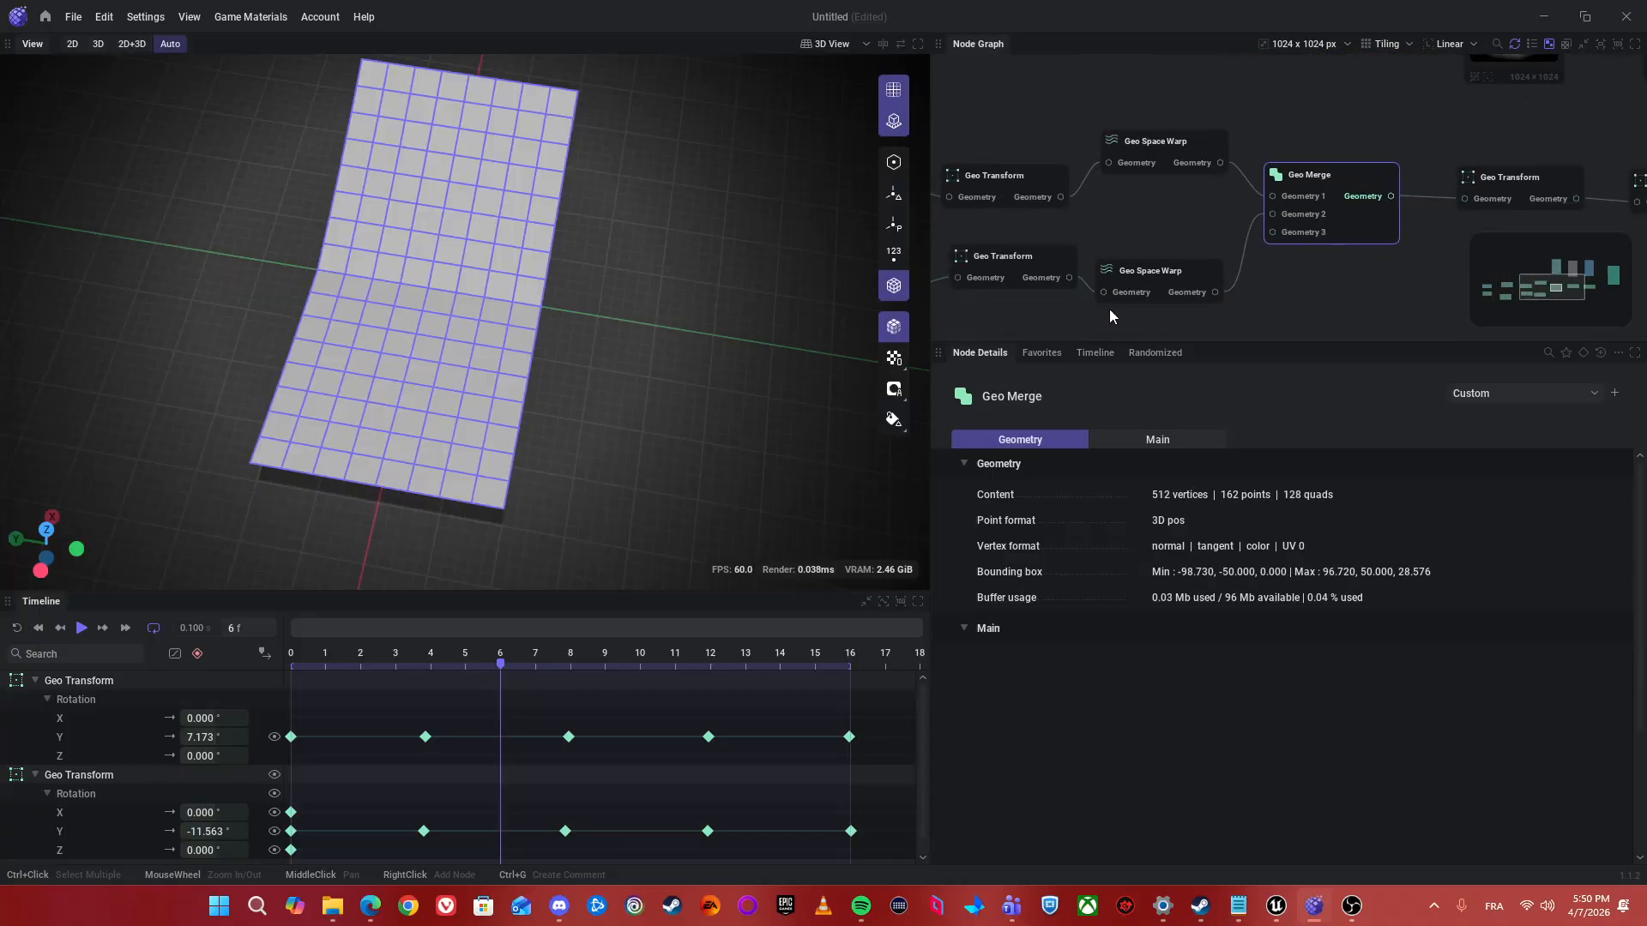
{"action": "left_click", "coordinate": [894, 358]}
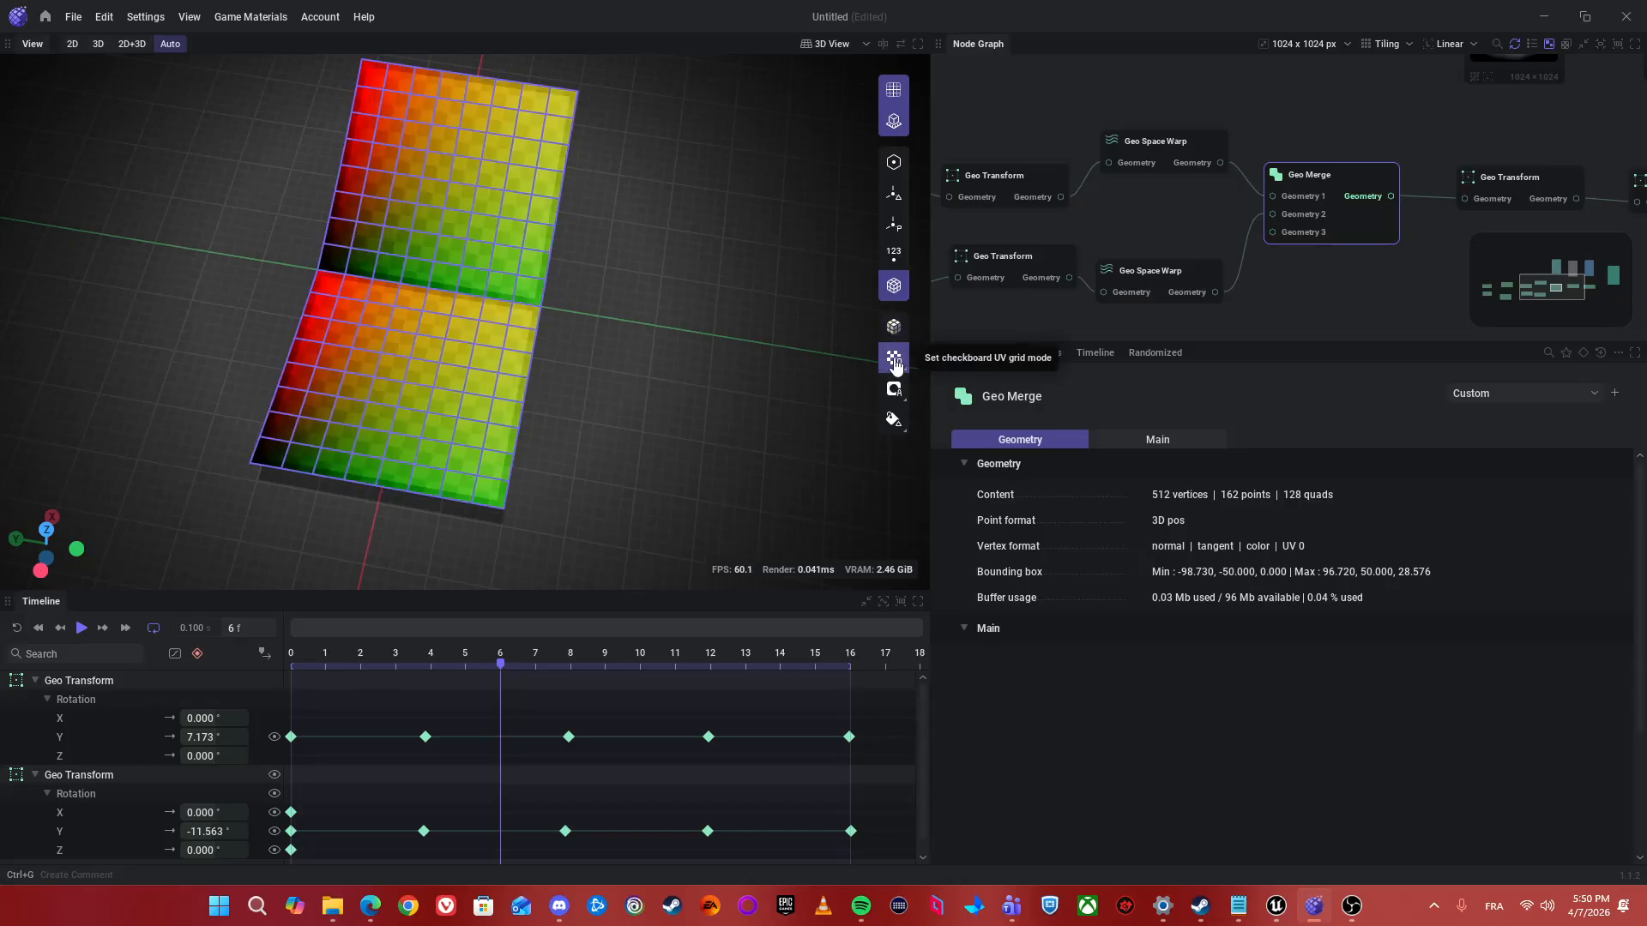
{"action": "left_click_drag", "start_coordinate": [523, 161], "coordinate": [557, 171], "text": "alt"}
{"action": "left_click_drag", "start_coordinate": [454, 330], "coordinate": [626, 346], "text": "alt"}
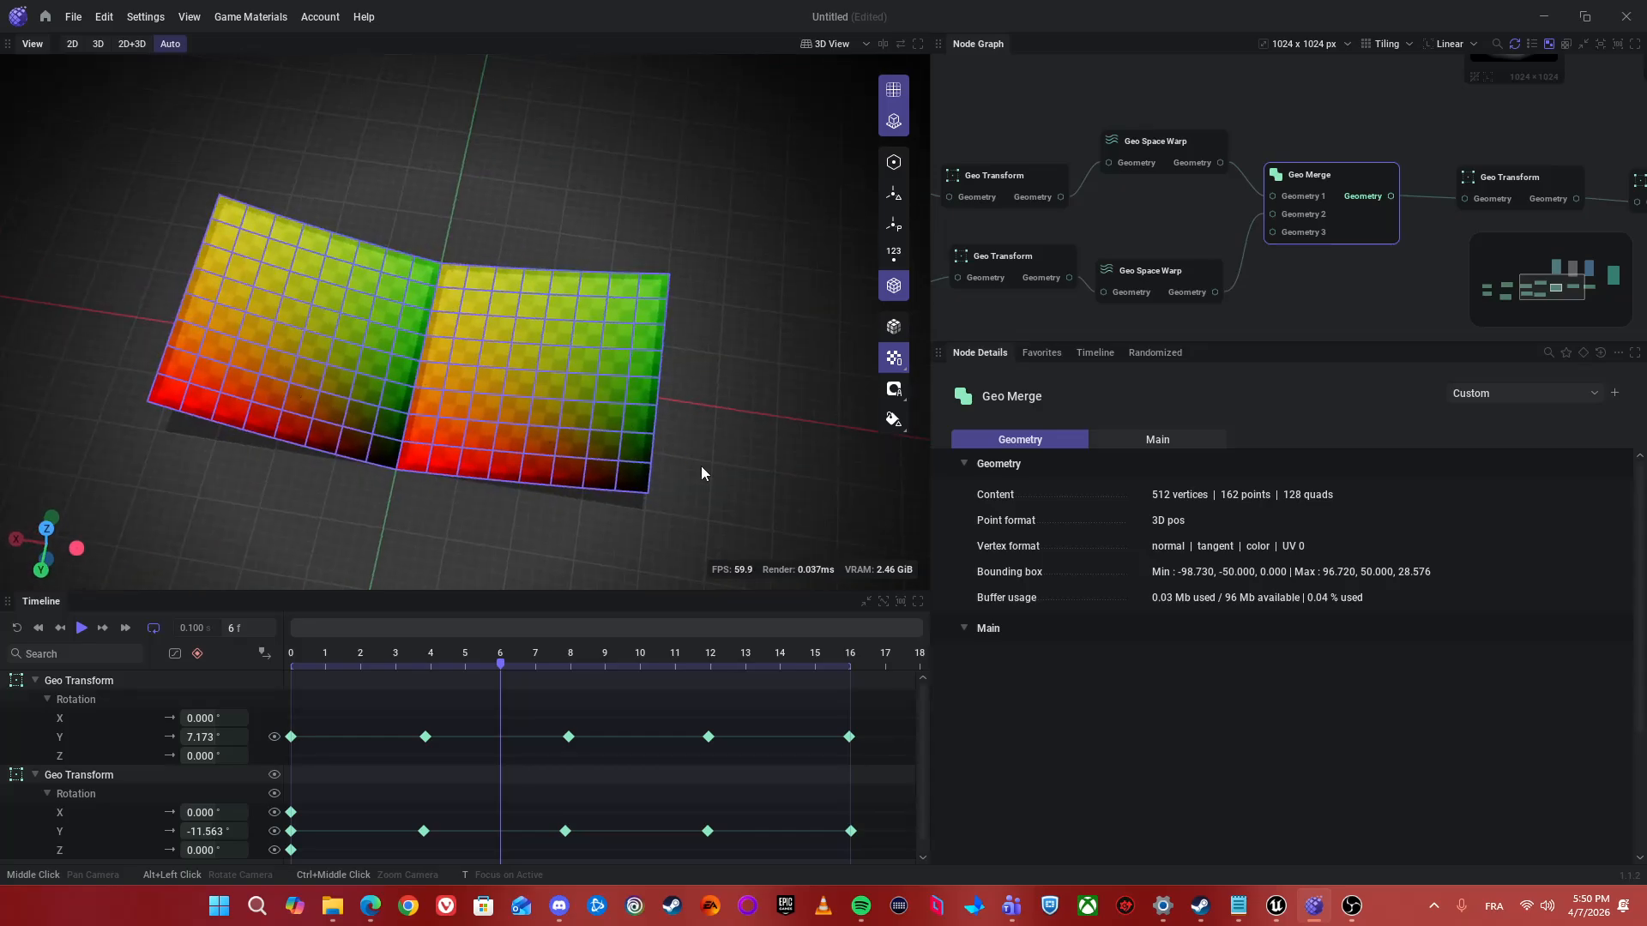
{"action": "left_click_drag", "start_coordinate": [702, 467], "coordinate": [600, 429], "text": "alt"}
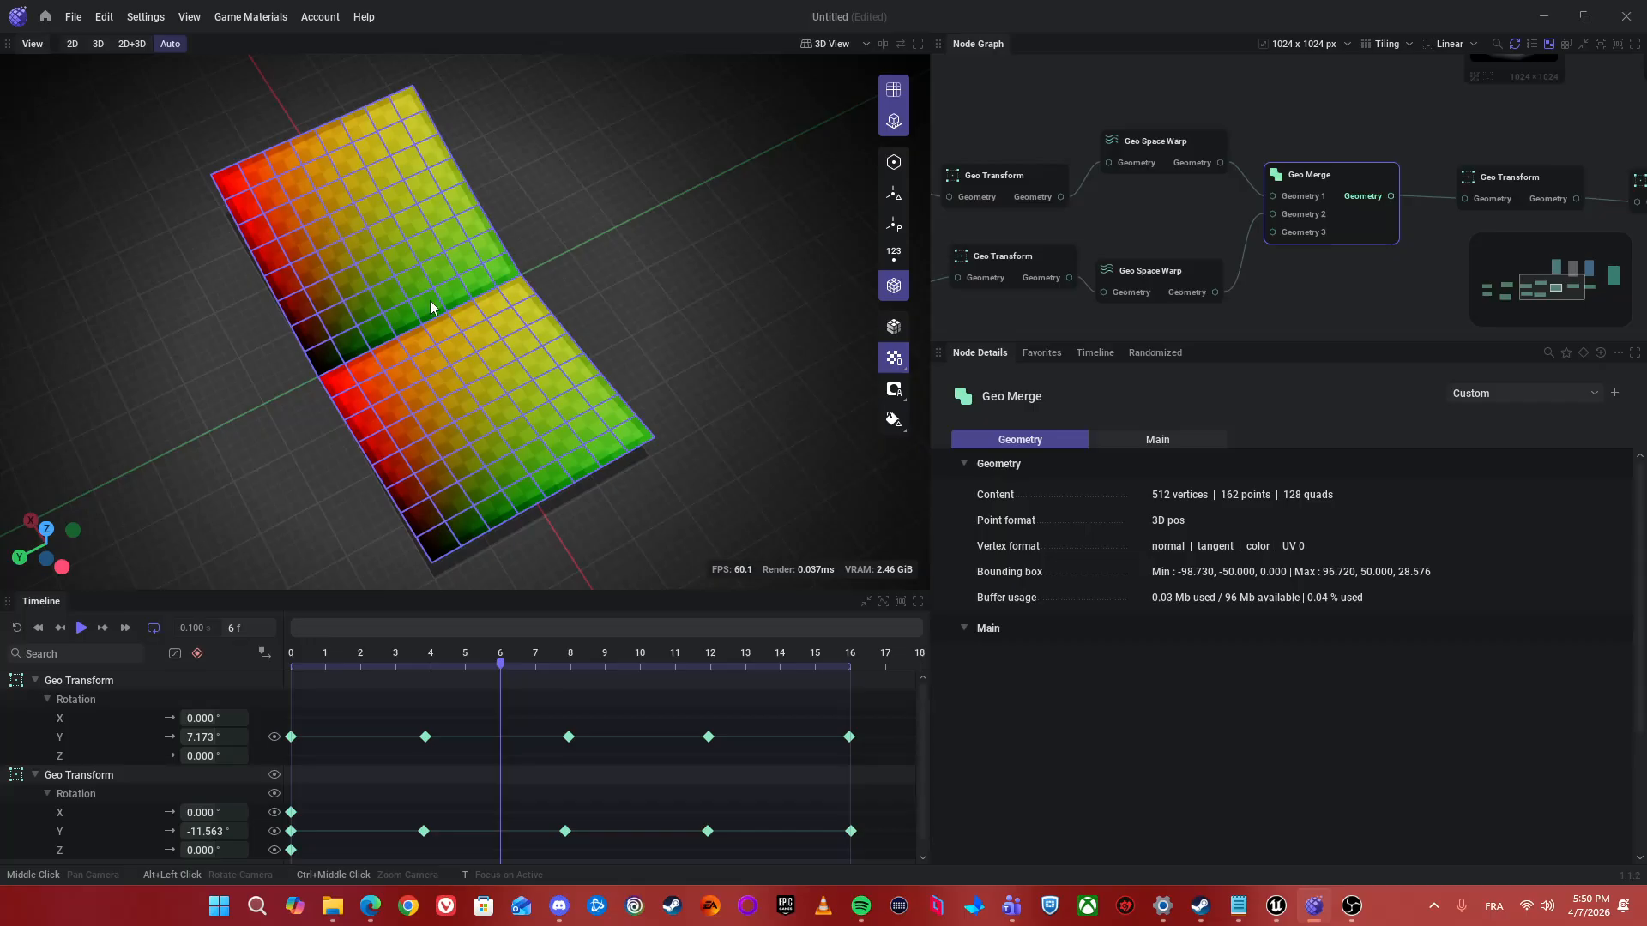
- Try mirroring the U coordinates on the first wing's Geo UV node
{"action": "middle_click_drag", "start_coordinate": [1210, 291], "coordinate": [1432, 223]}
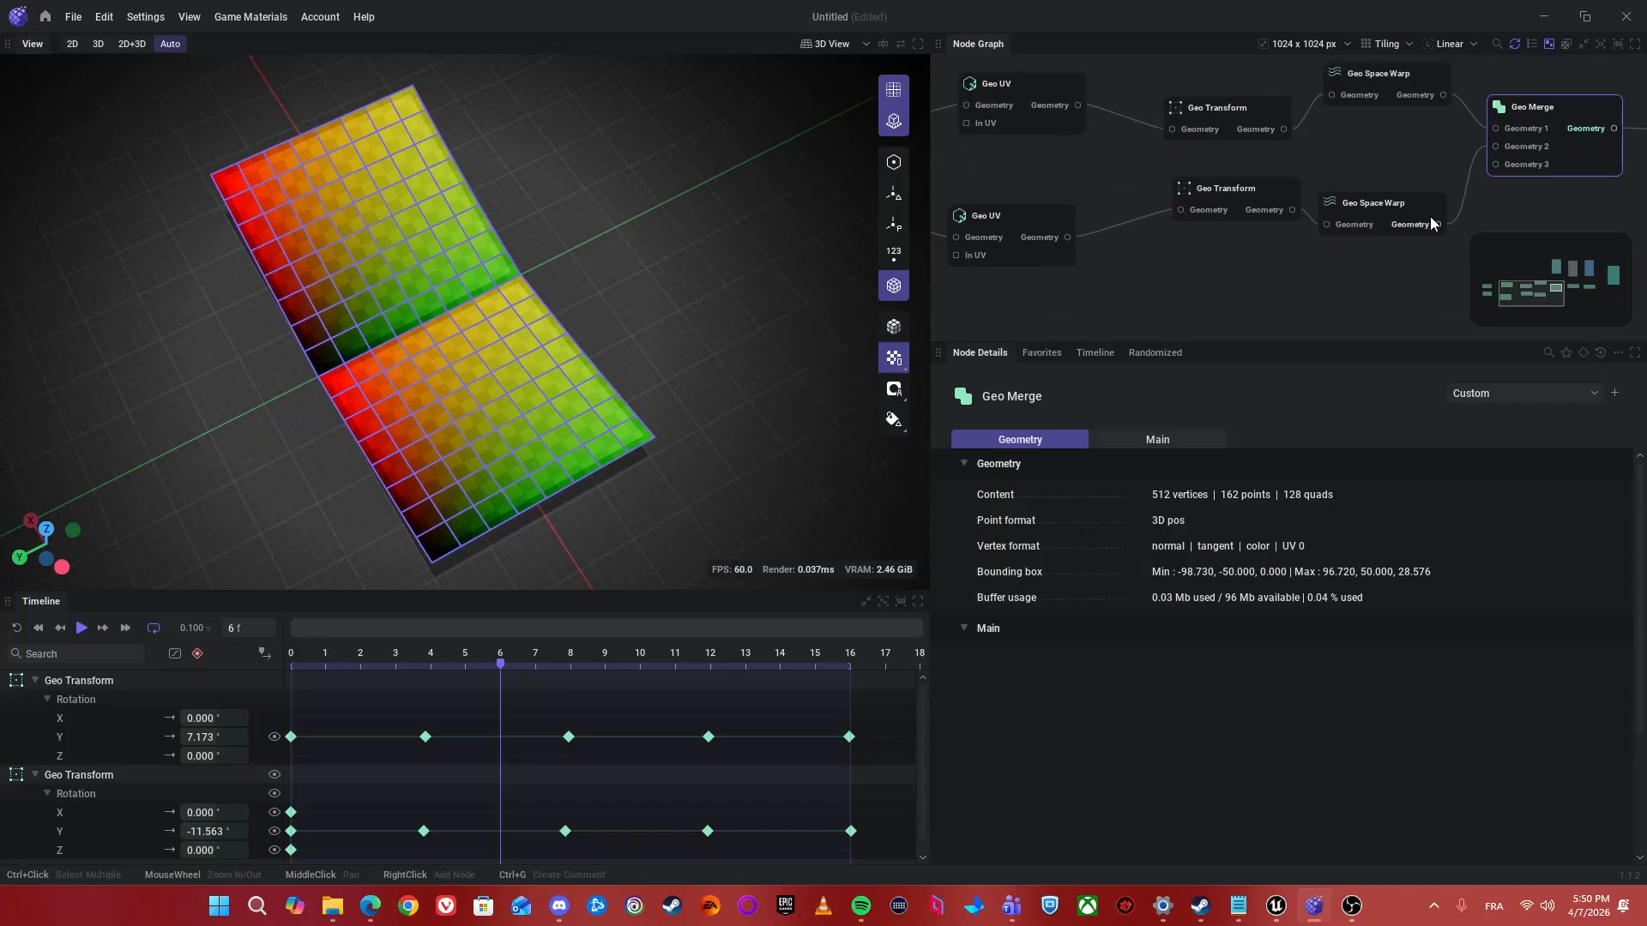
{"action": "middle_click_drag", "start_coordinate": [1262, 292], "coordinate": [1373, 273]}
{"action": "middle_click_drag", "start_coordinate": [1132, 276], "coordinate": [1212, 301]}
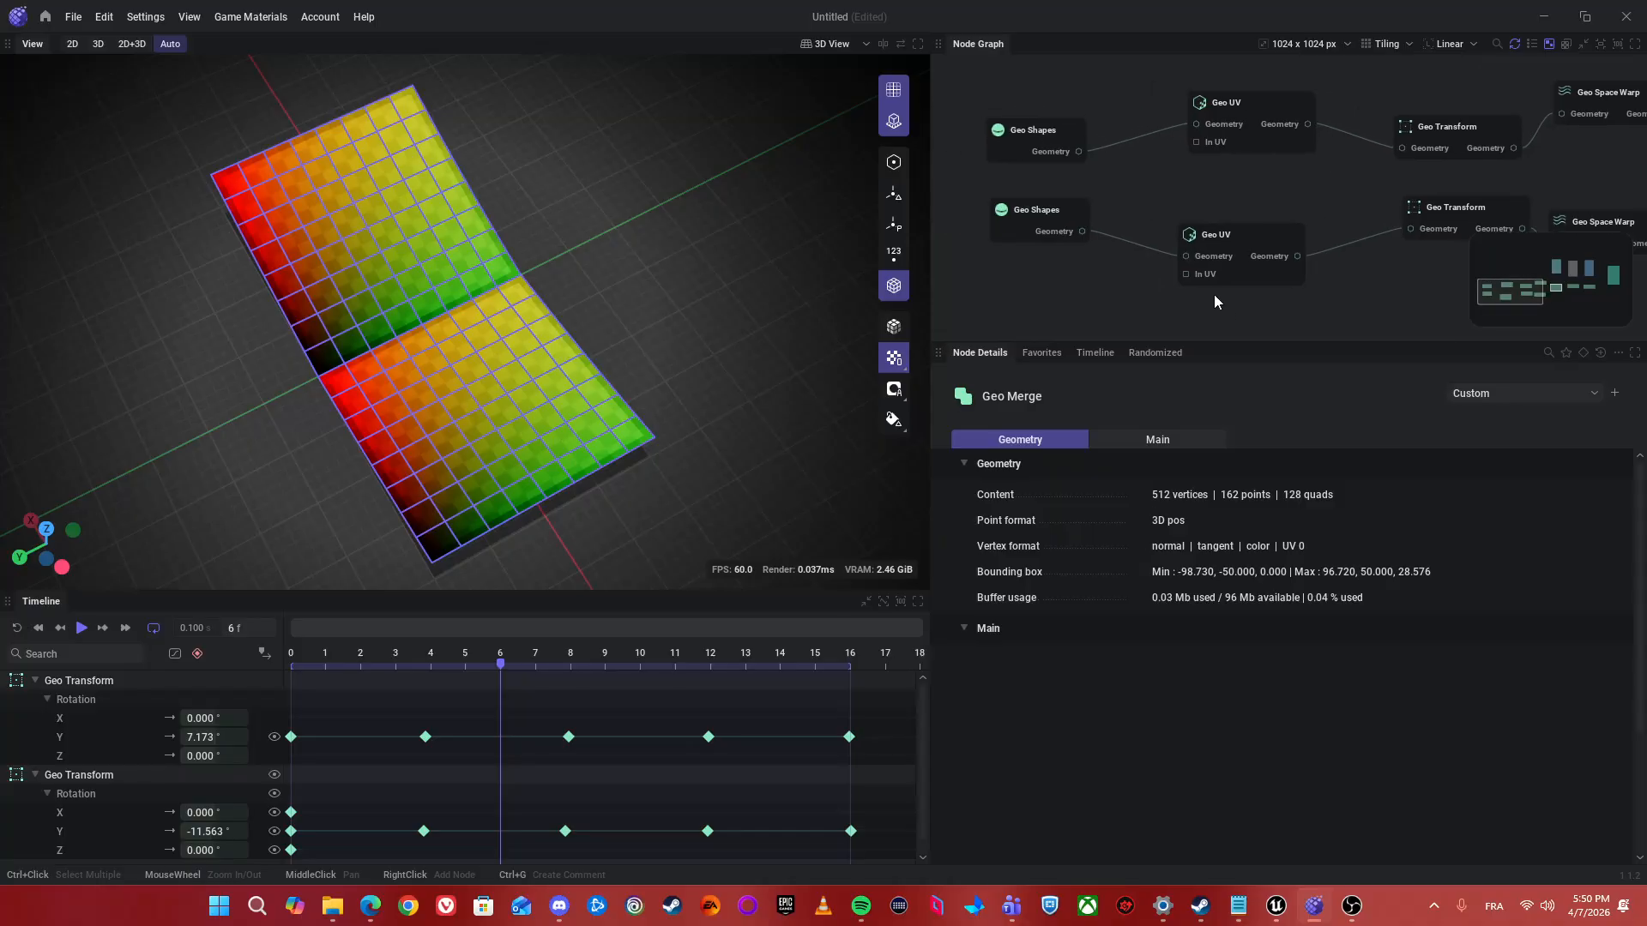
{"action": "left_click", "coordinate": [1244, 101]}
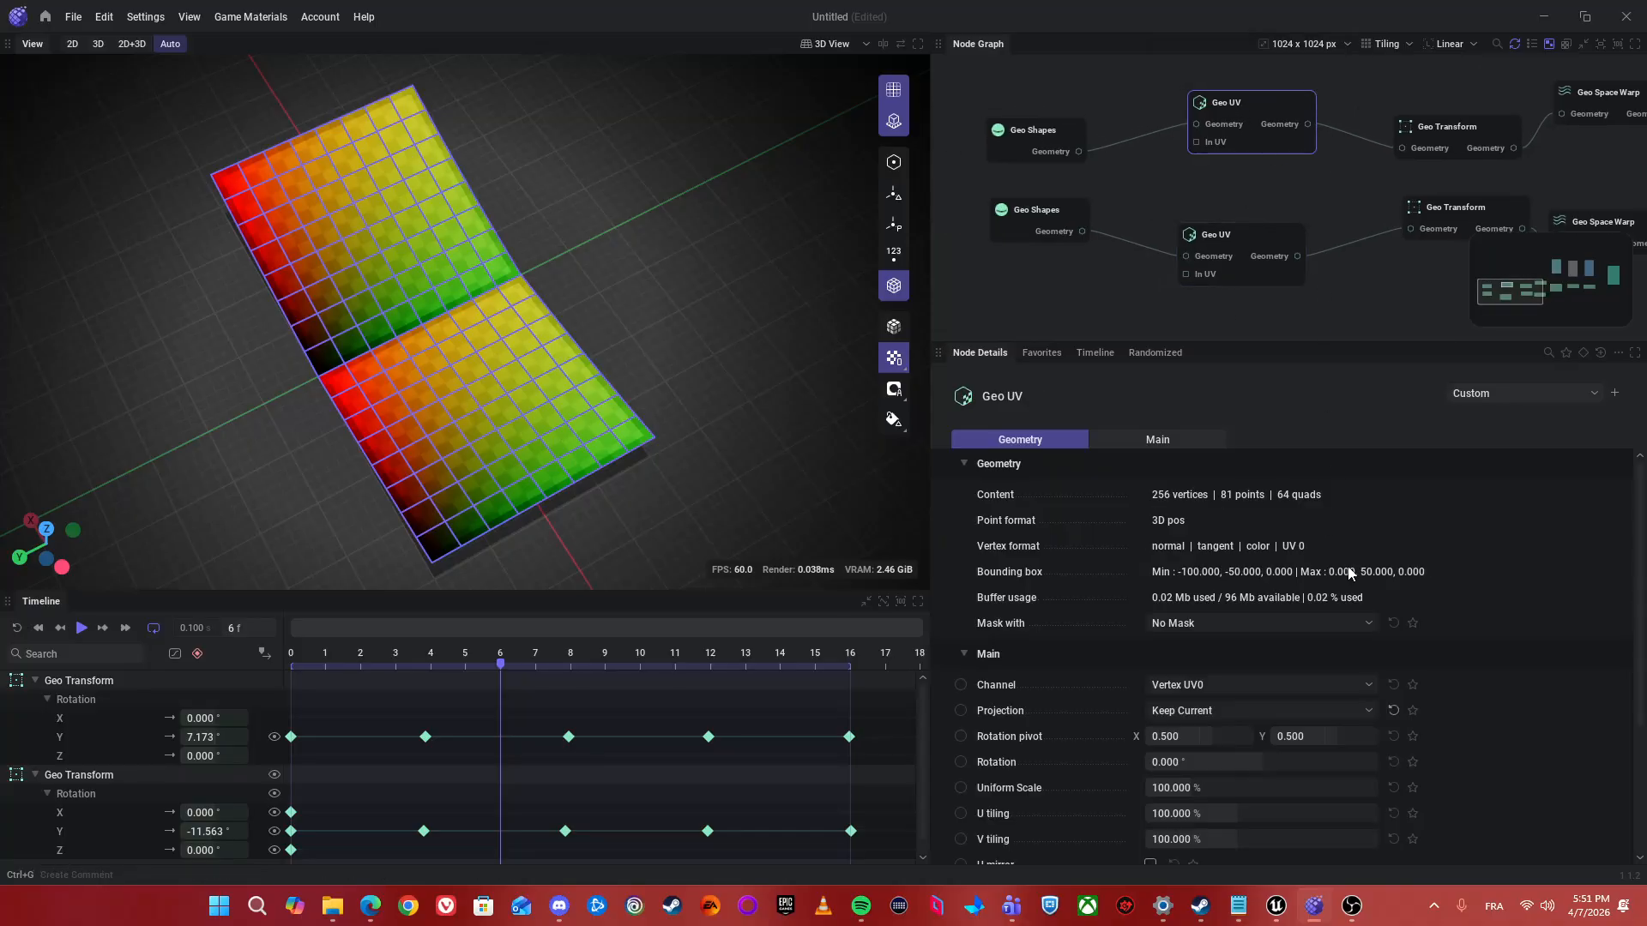
{"action": "scroll", "coordinate": [985, 738], "scroll_direction": "down", "scroll_amount": 1}
{"action": "scroll", "coordinate": [1013, 740], "scroll_direction": "down", "scroll_amount": 1}
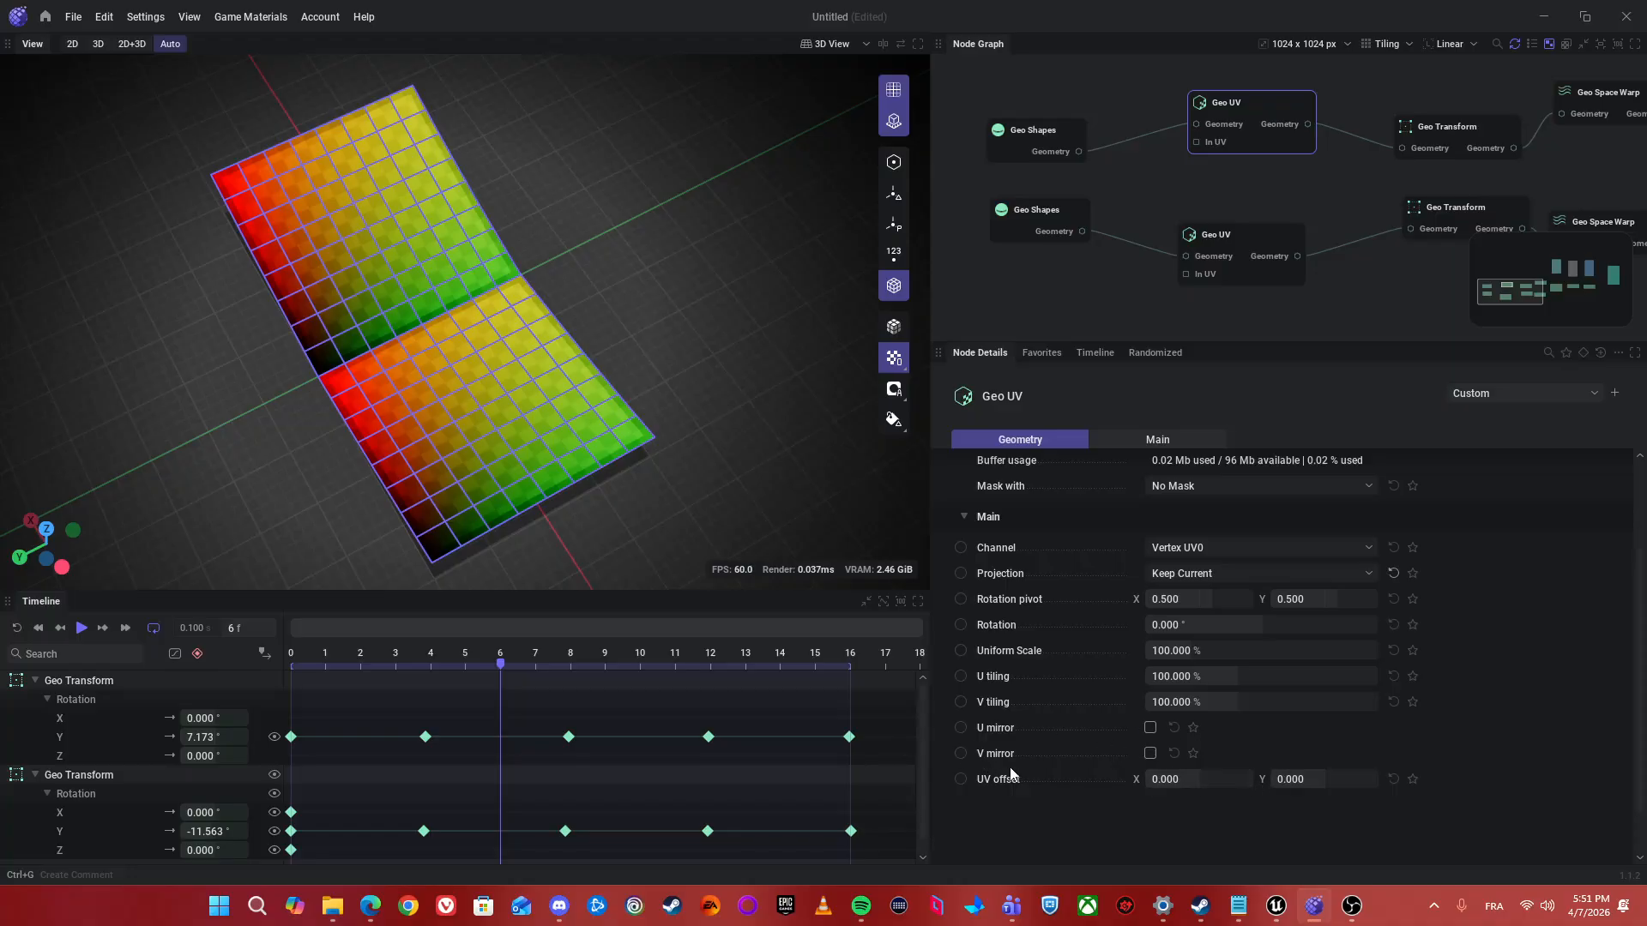
{"action": "left_click", "coordinate": [961, 728]}
{"action": "left_click", "coordinate": [959, 728]}
{"action": "left_click", "coordinate": [1150, 727]}
- Enable U mirror on the second wing's Geo UV node
{"action": "middle_click_drag", "start_coordinate": [1201, 312], "coordinate": [1129, 294]}
{"action": "left_click", "coordinate": [1148, 229]}
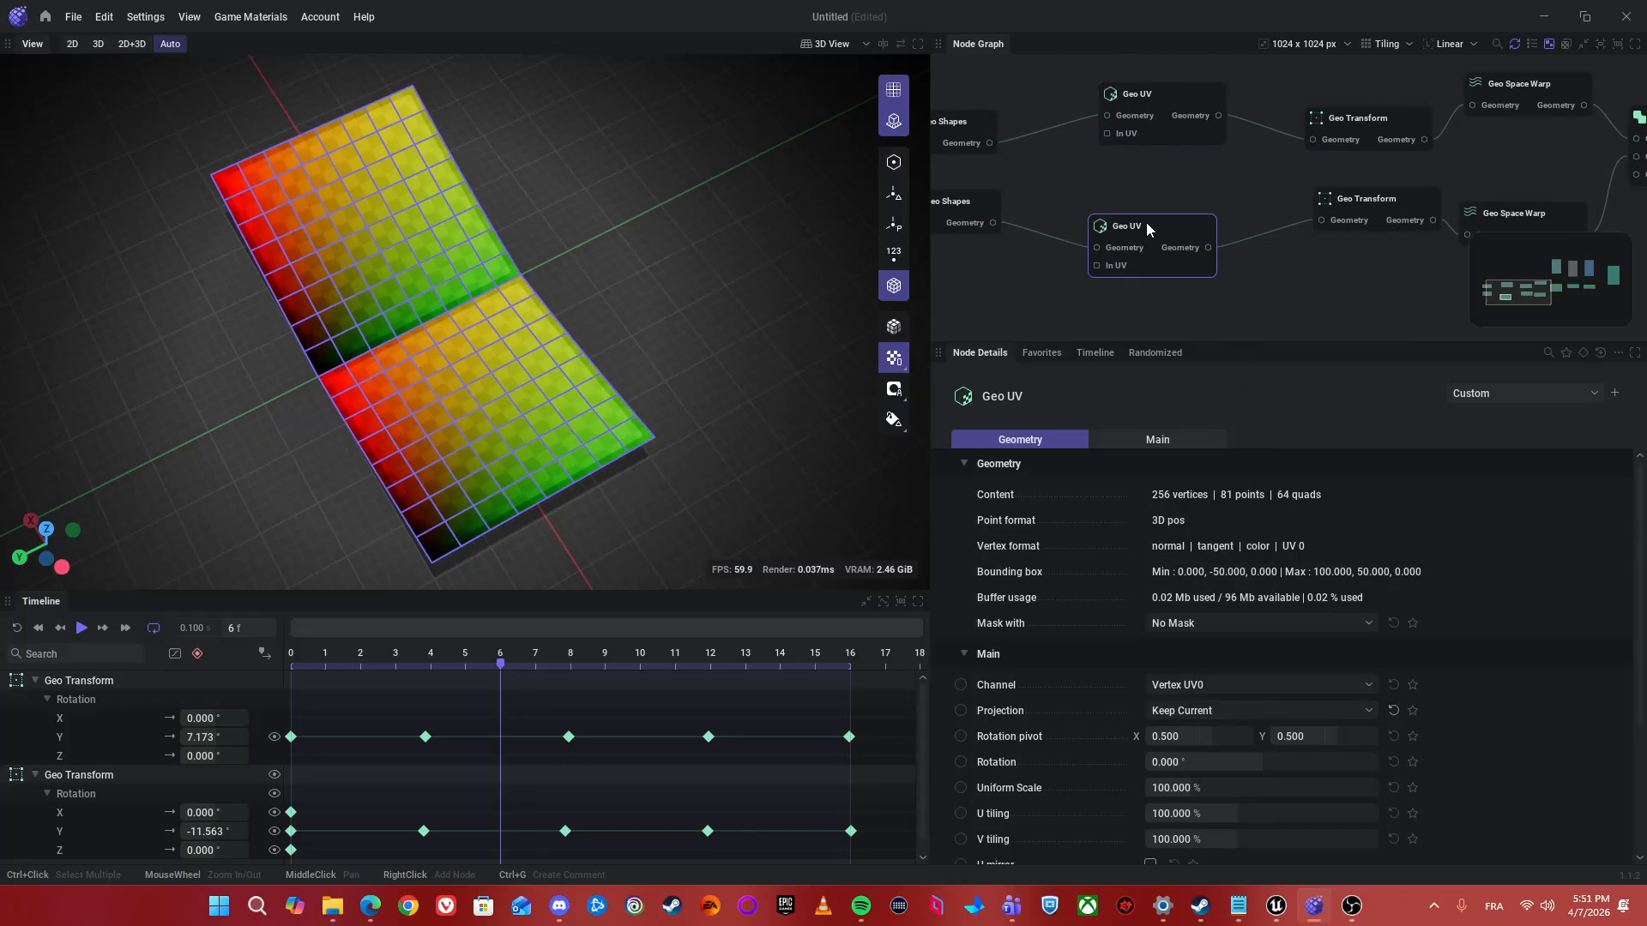
{"action": "scroll", "coordinate": [1041, 748], "scroll_direction": "down", "scroll_amount": 1}
{"action": "scroll", "coordinate": [1043, 748], "scroll_direction": "down", "scroll_amount": 1}
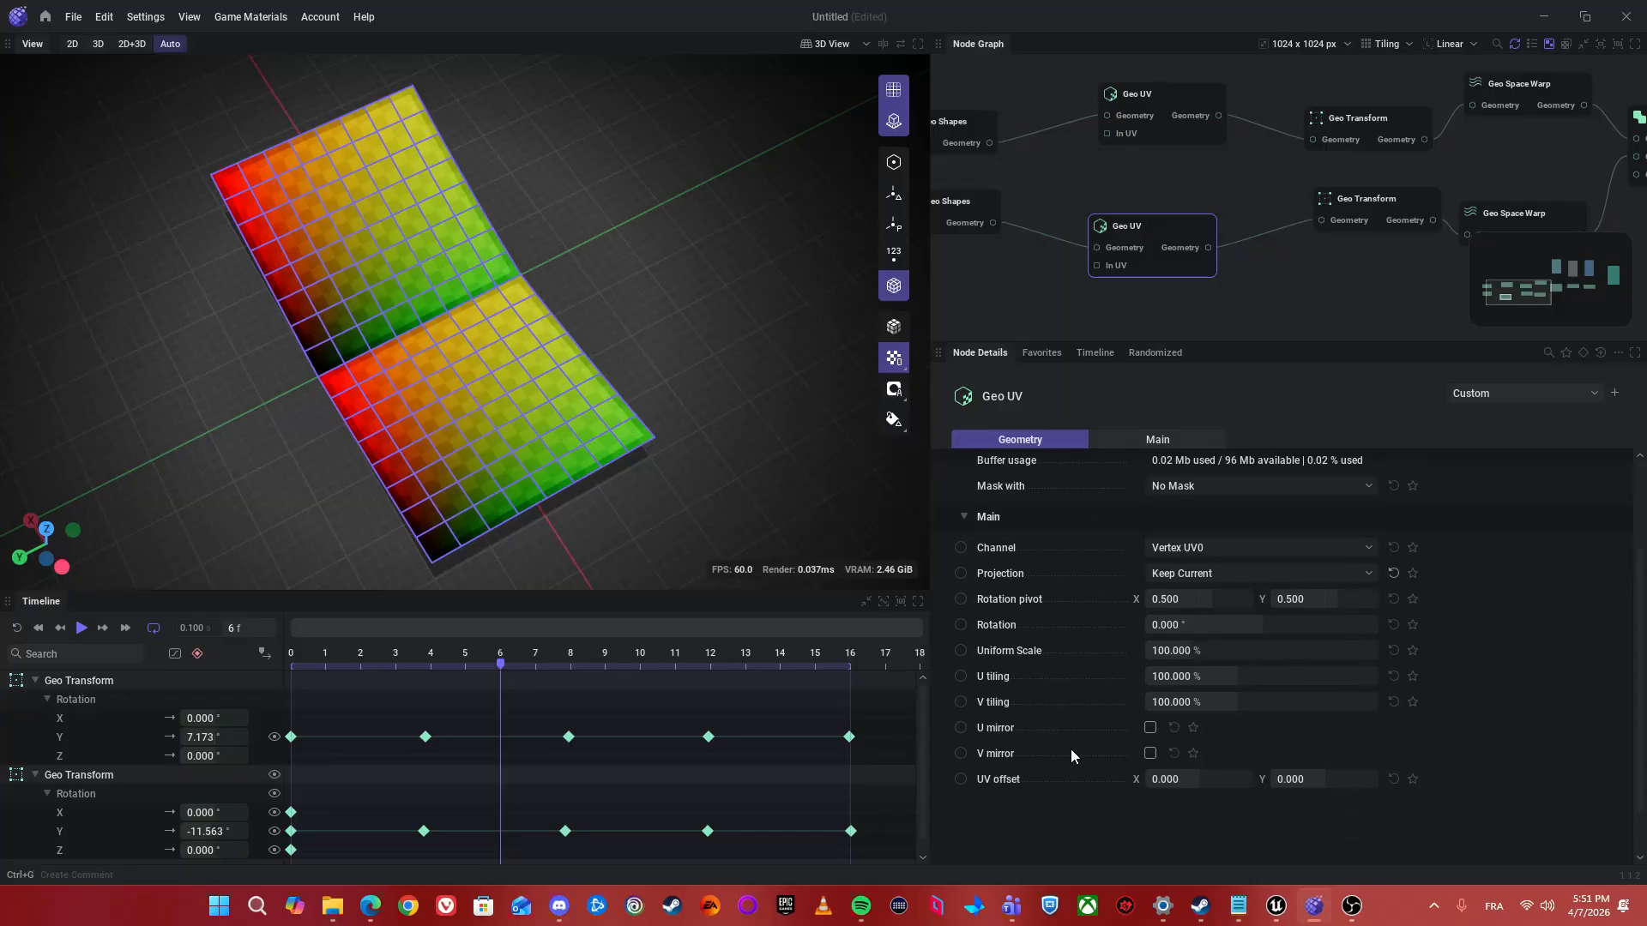
{"action": "left_click", "coordinate": [1149, 728]}
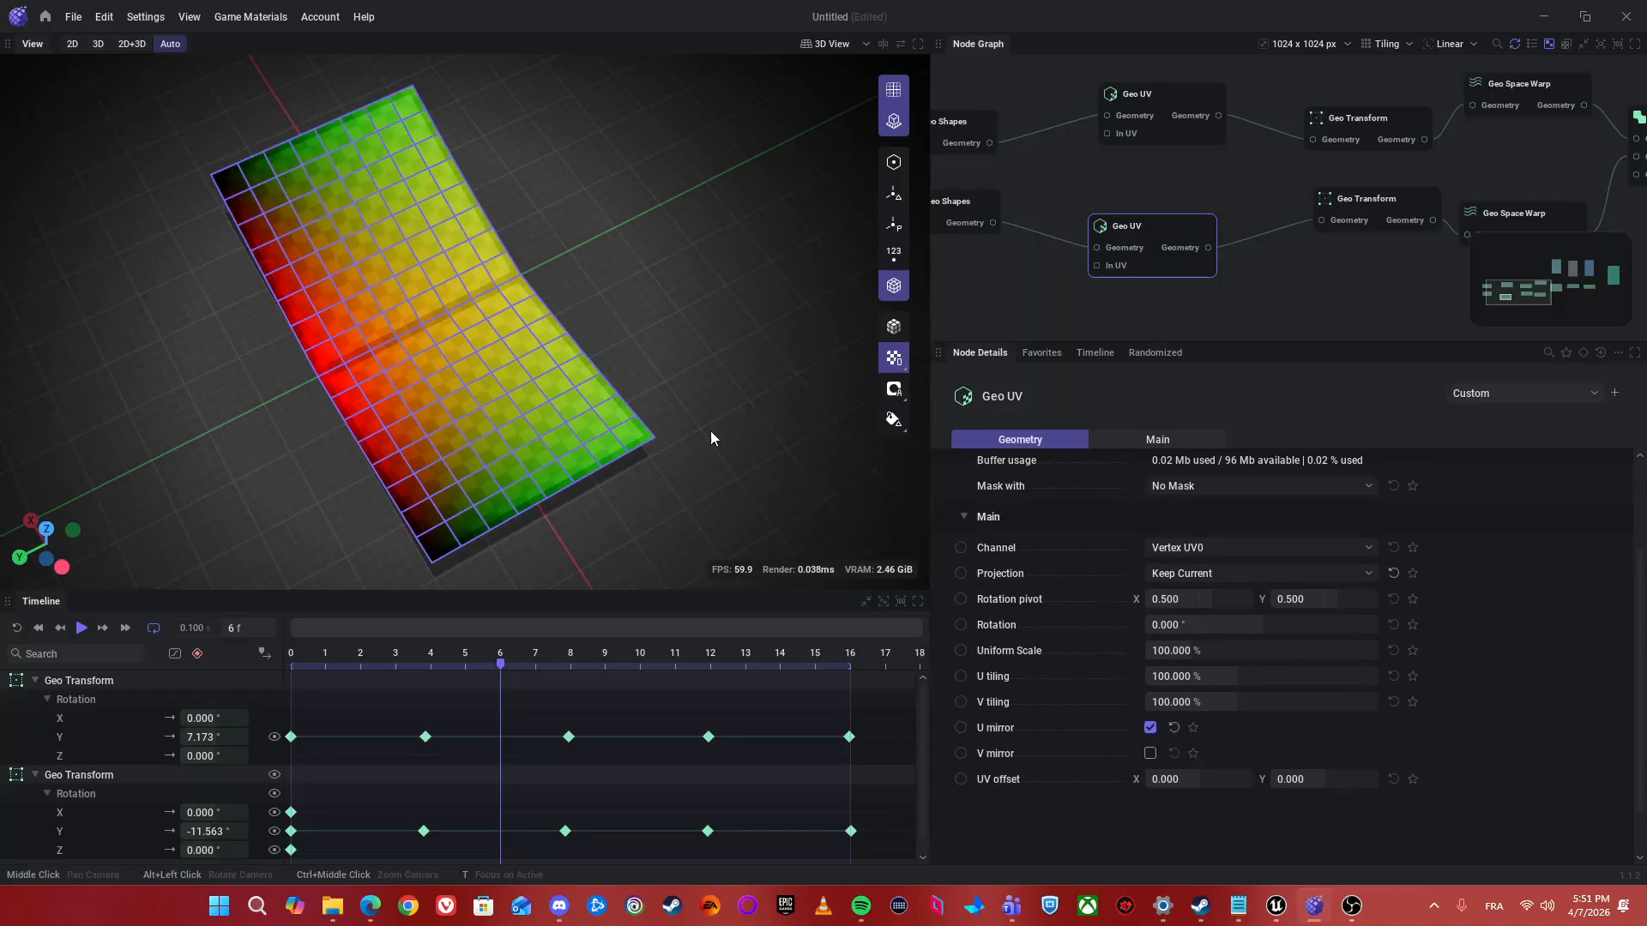
- Display the Renderer output and examine the masked silhouette of both butterfly wings
{"action": "scroll", "coordinate": [1405, 331], "scroll_direction": "down", "scroll_amount": 2}
{"action": "middle_click_drag", "start_coordinate": [1405, 327], "coordinate": [933, 276]}
{"action": "middle_click_drag", "start_coordinate": [1465, 157], "coordinate": [1259, 299]}
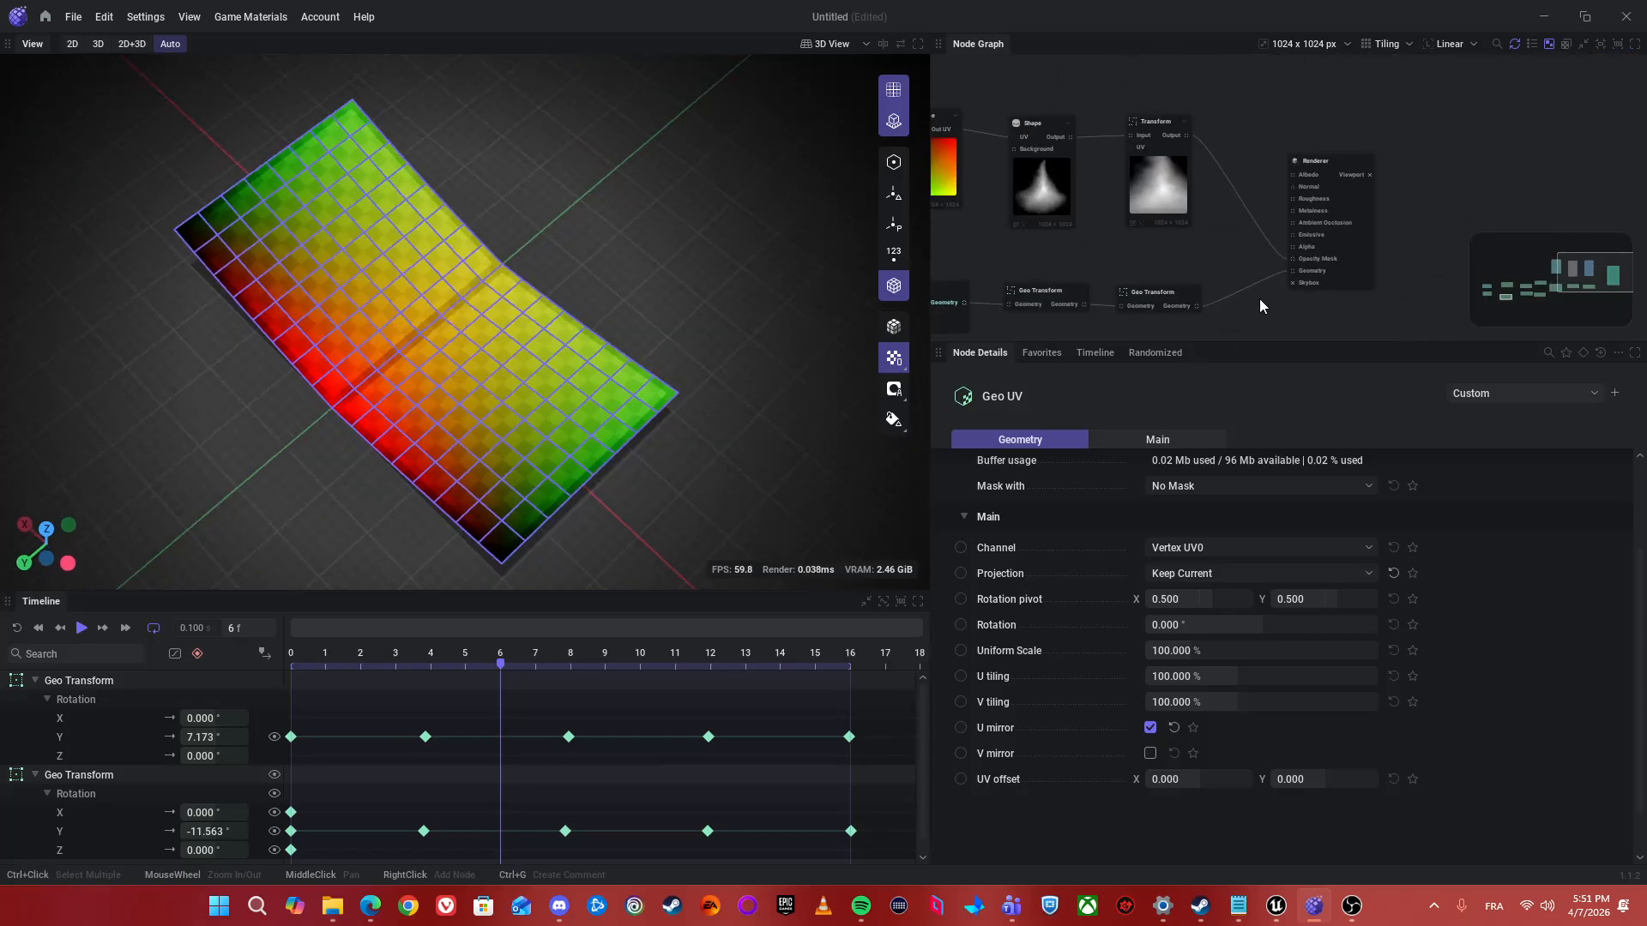
{"action": "left_click", "coordinate": [1350, 259]}
{"action": "left_click_drag", "start_coordinate": [791, 384], "coordinate": [590, 405], "text": "alt"}
{"action": "scroll", "coordinate": [1218, 252], "scroll_direction": "up", "scroll_amount": 5}
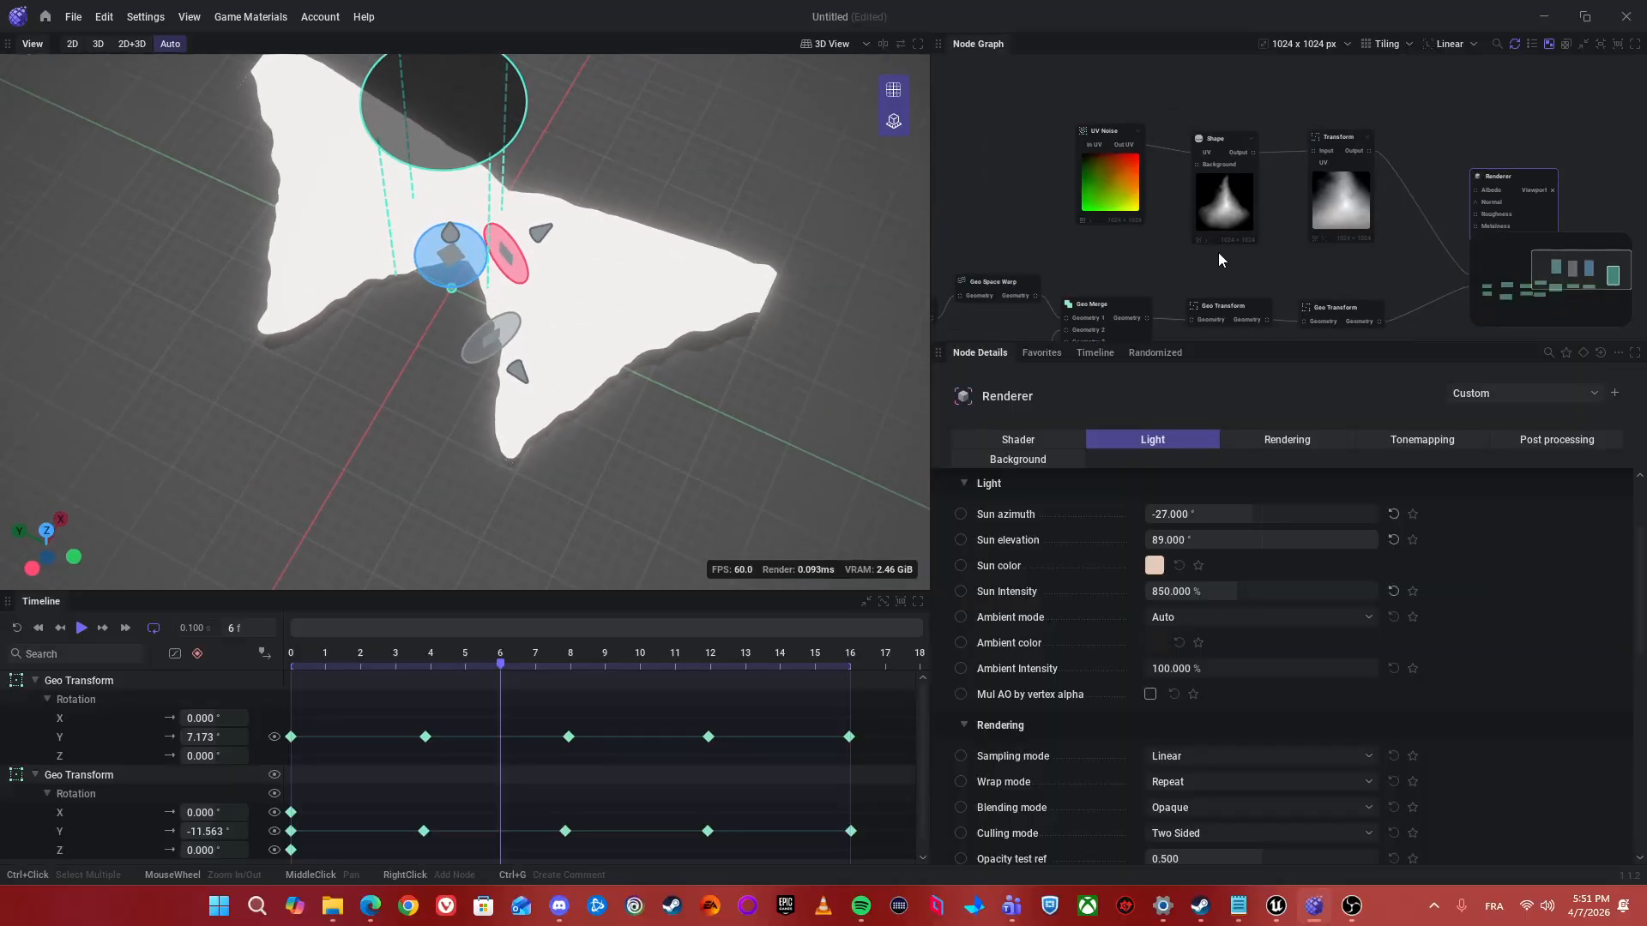
- Set the UV Noise node's scale to 6.853 %
{"action": "left_click", "coordinate": [1182, 206]}
{"action": "scroll", "coordinate": [1249, 652], "scroll_direction": "down", "scroll_amount": 3}
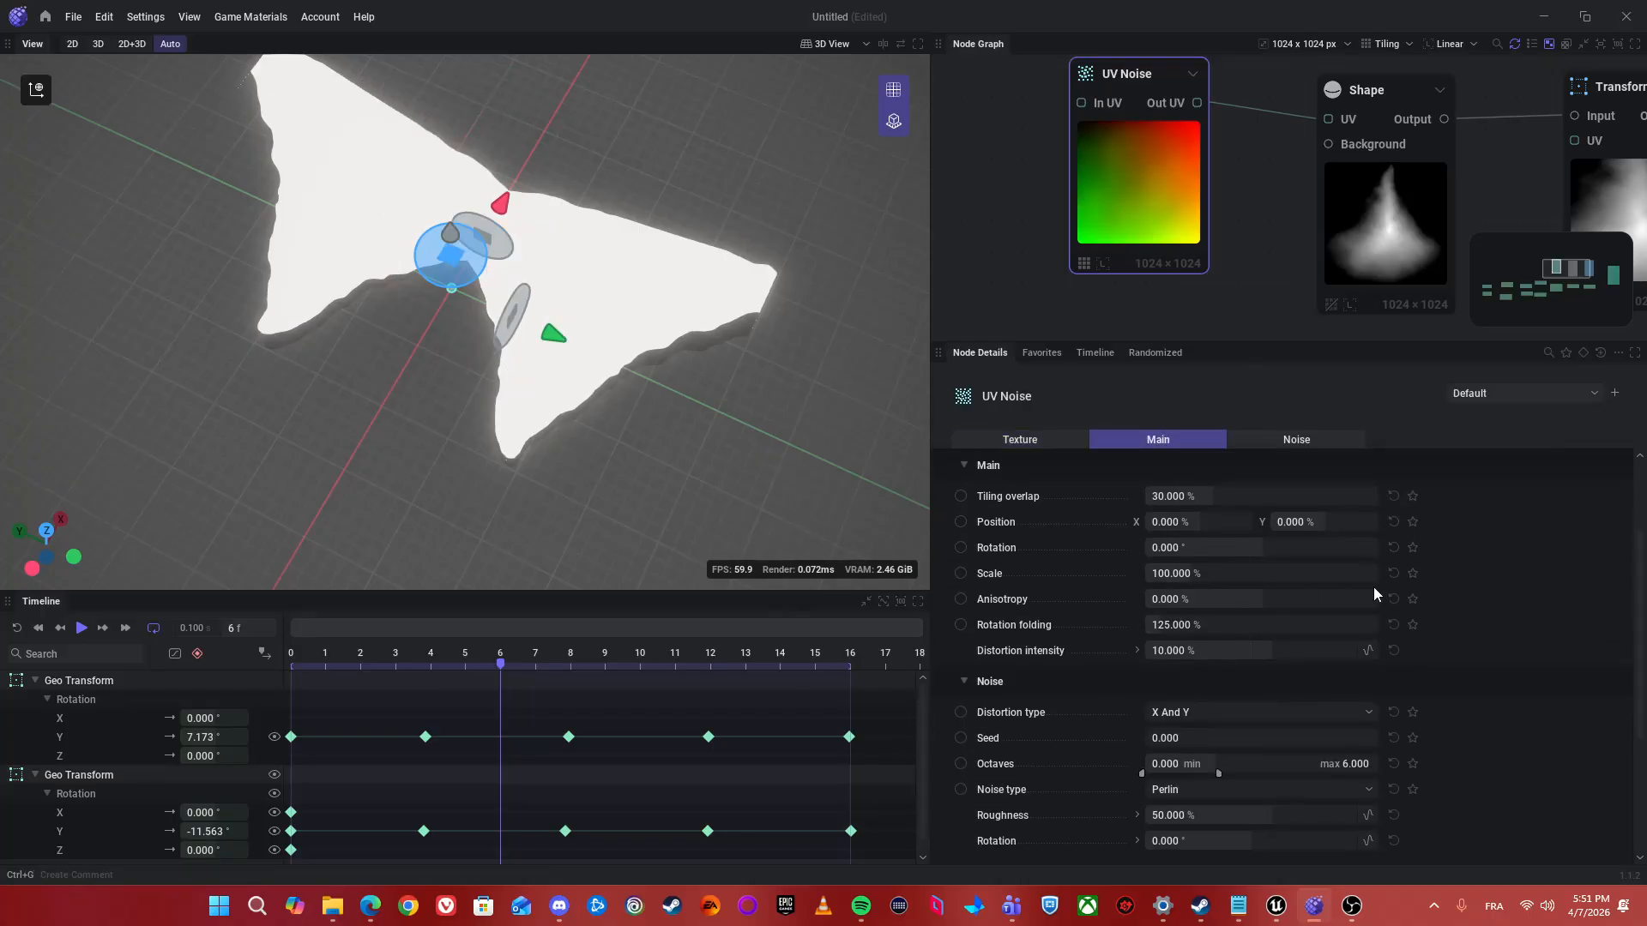
{"action": "left_click_drag", "start_coordinate": [1273, 573], "coordinate": [1161, 573]}
- Scrub the timeline to frame 9 and examine the wing shape and pose from several angles
{"action": "left_click_drag", "start_coordinate": [691, 261], "coordinate": [549, 279], "text": "alt"}
{"action": "left_click_drag", "start_coordinate": [501, 654], "coordinate": [602, 638]}
{"action": "left_click_drag", "start_coordinate": [552, 513], "coordinate": [660, 390], "text": "alt"}
{"action": "scroll", "coordinate": [1206, 281], "scroll_direction": "down", "scroll_amount": 3}
- Select the Renderer node and move it higher in the node graph, above the Transform node
{"action": "middle_click_drag", "start_coordinate": [1396, 275], "coordinate": [1052, 213]}
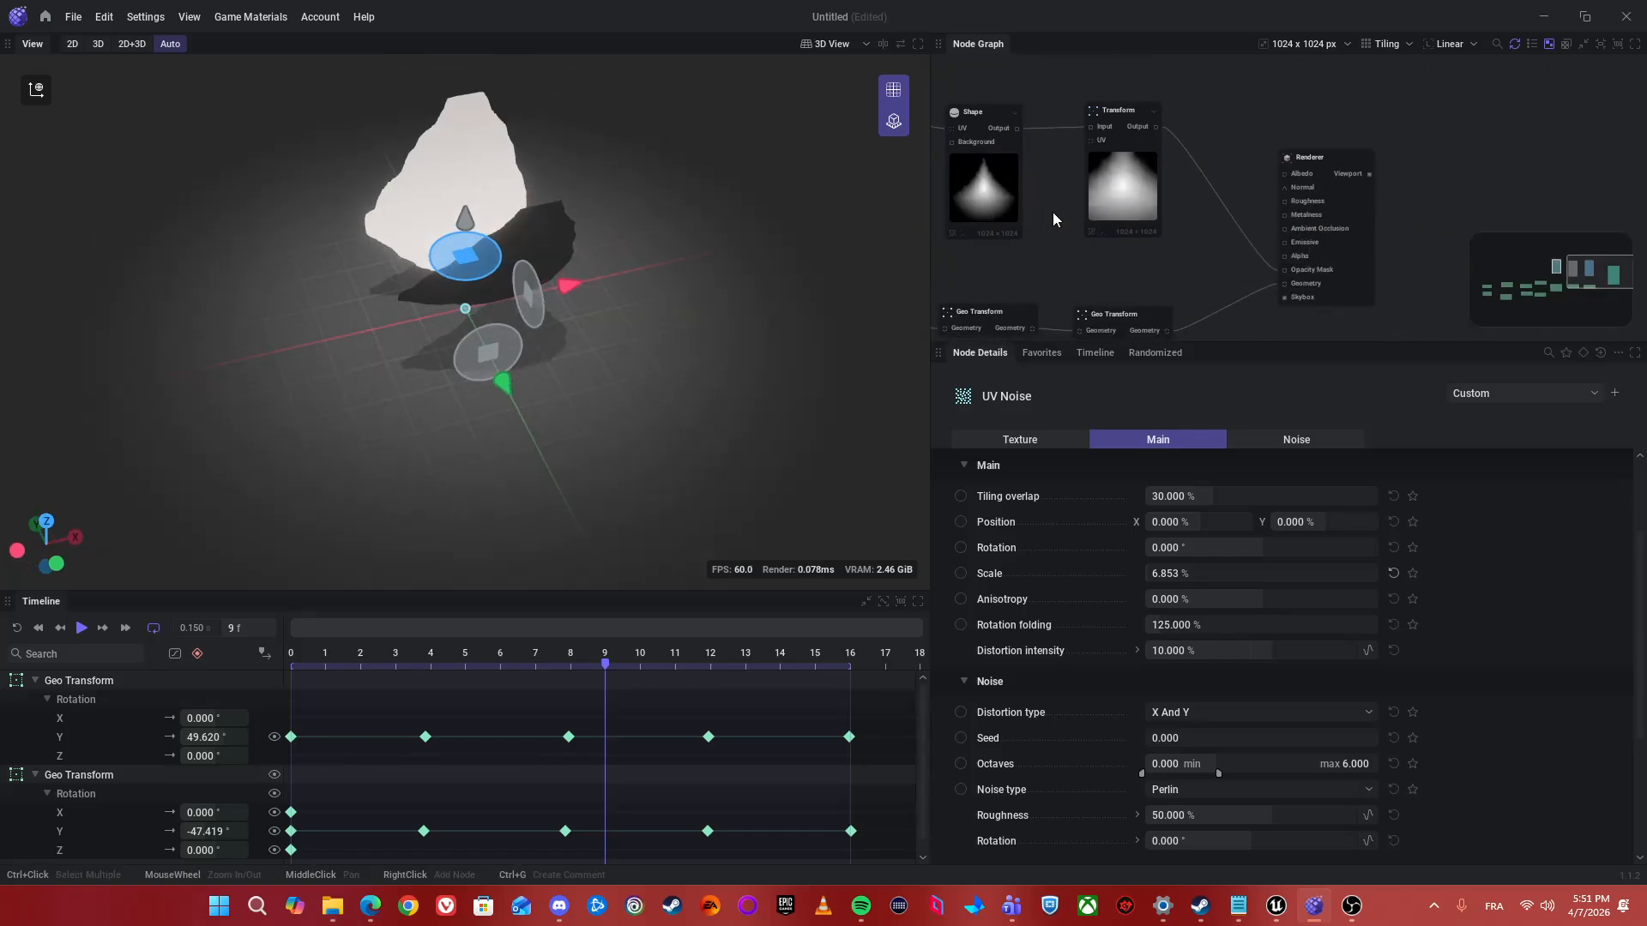
{"action": "left_click_drag", "start_coordinate": [1360, 257], "coordinate": [1351, 115]}
{"action": "middle_click_drag", "start_coordinate": [1356, 213], "coordinate": [1257, 316]}
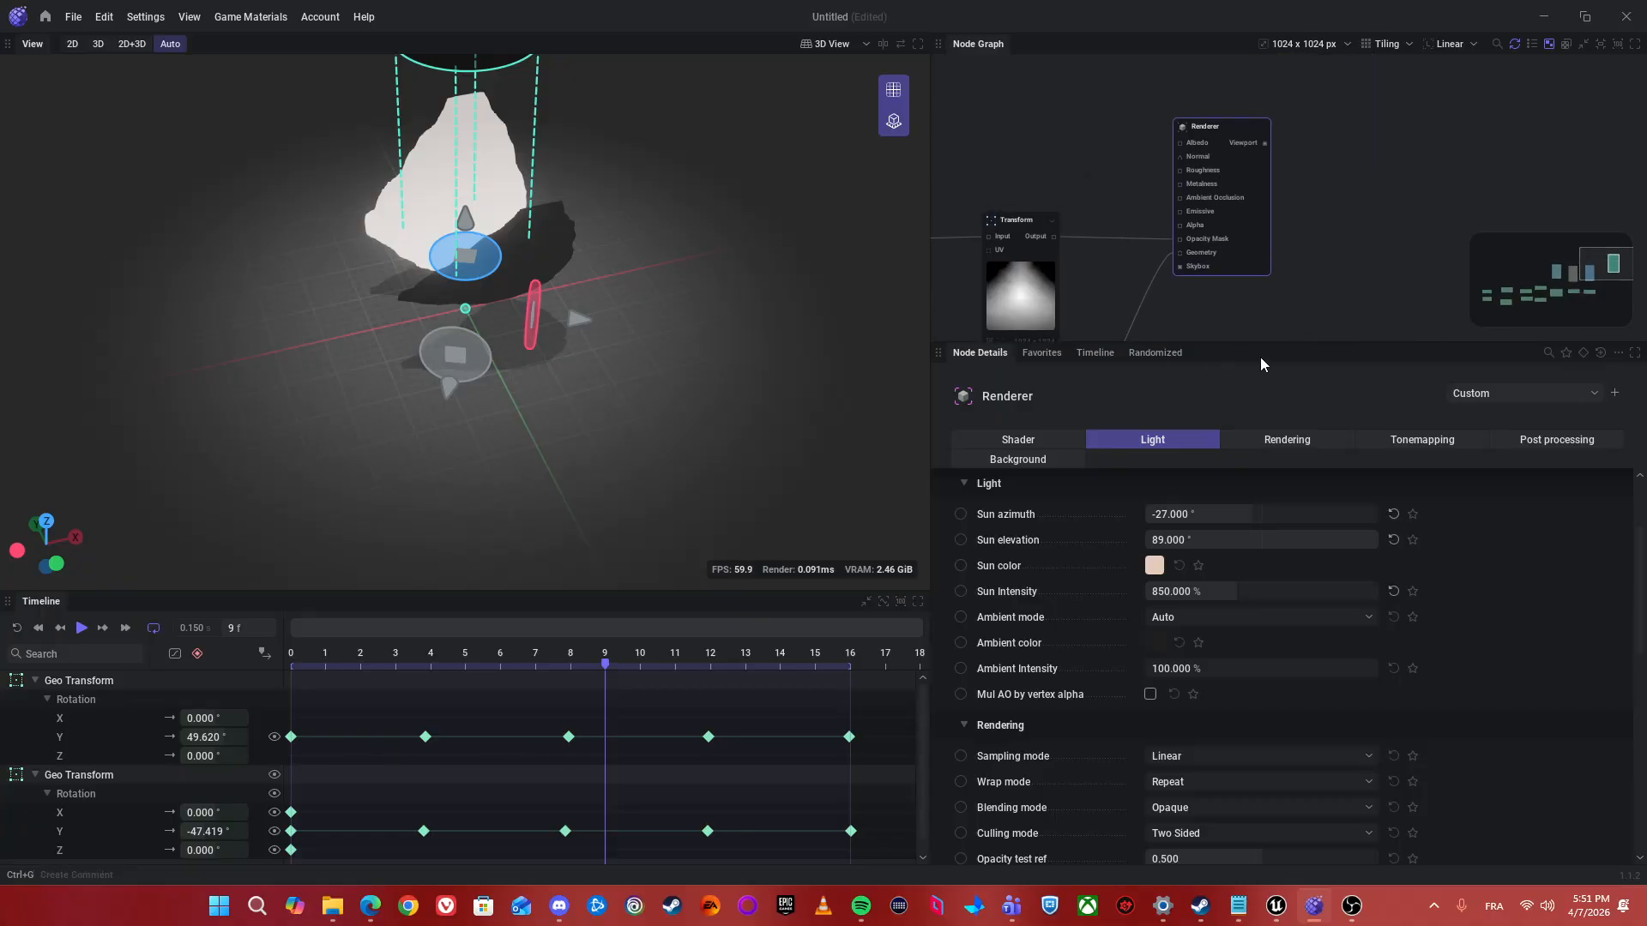
- Save the project as ILG_TutorialExamples_3D_Butterfly_Demo.illugen in the Tutorial folder
{"action": "key", "text": "ctrl+s"}
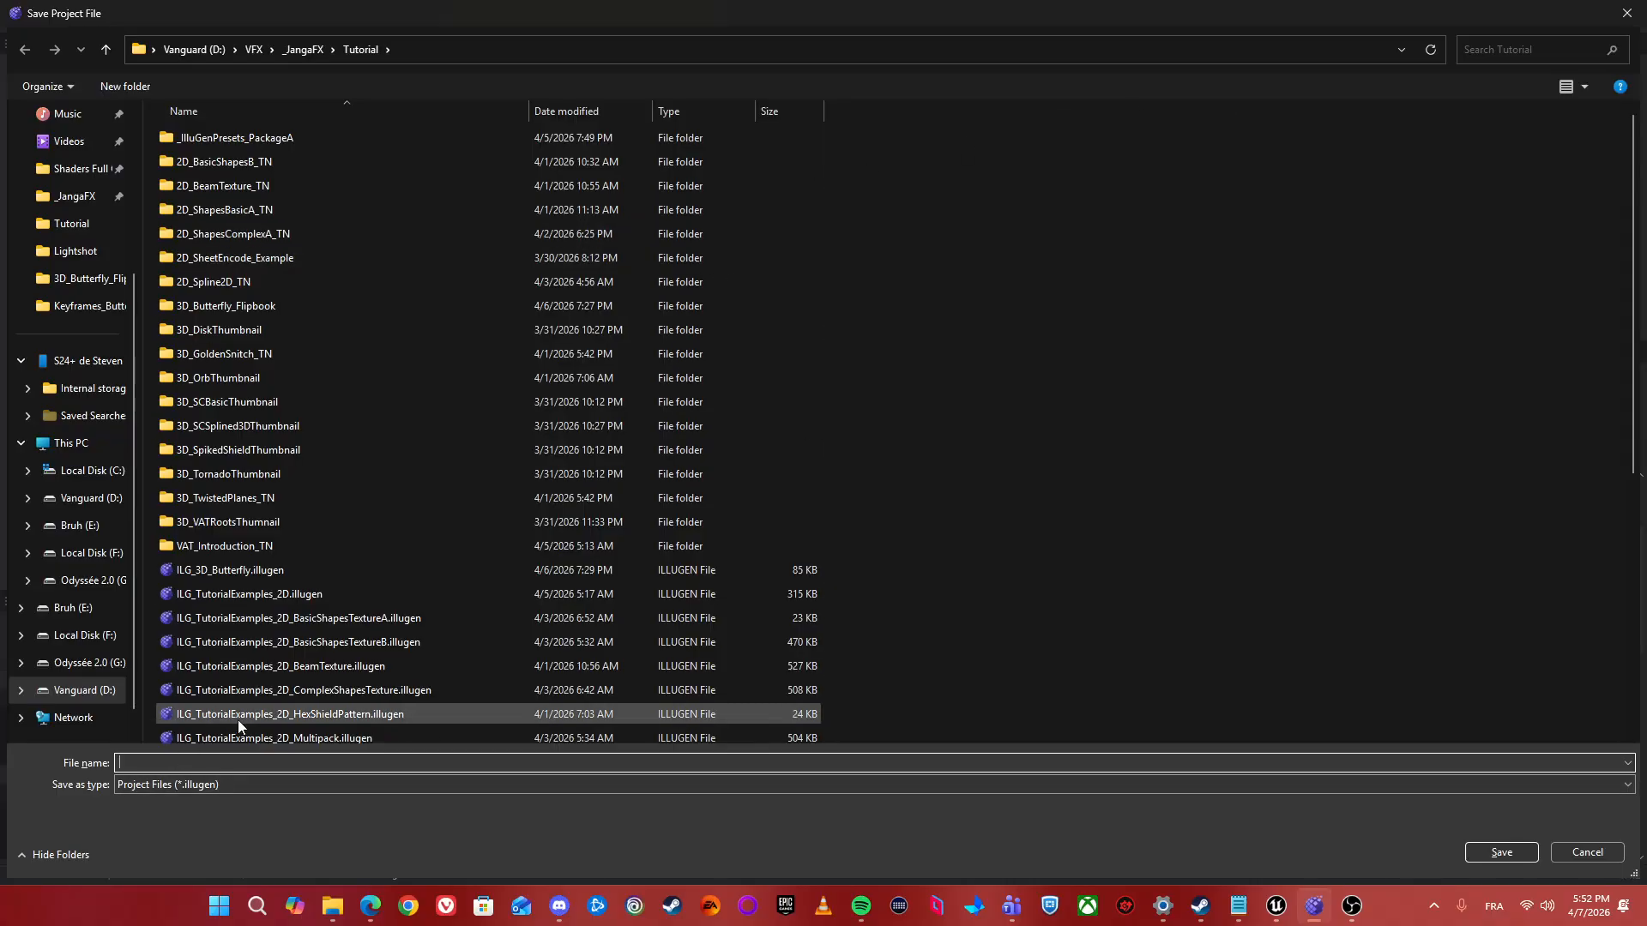
{"action": "scroll", "coordinate": [464, 573], "scroll_direction": "down", "scroll_amount": 2}
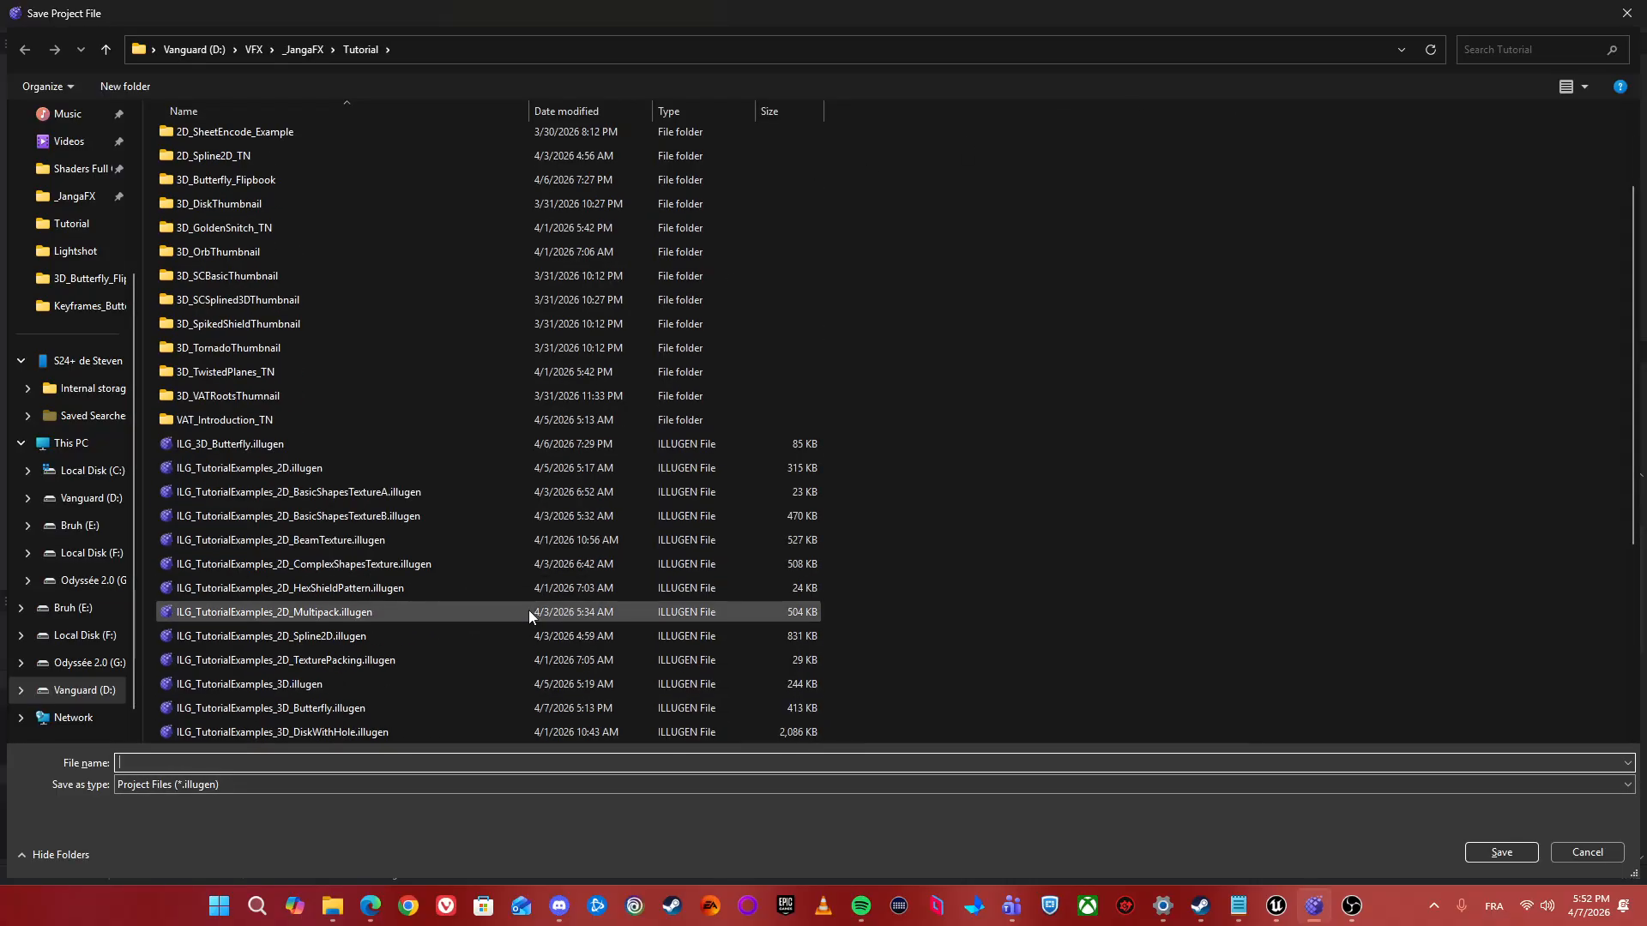
{"action": "left_click", "coordinate": [332, 709]}
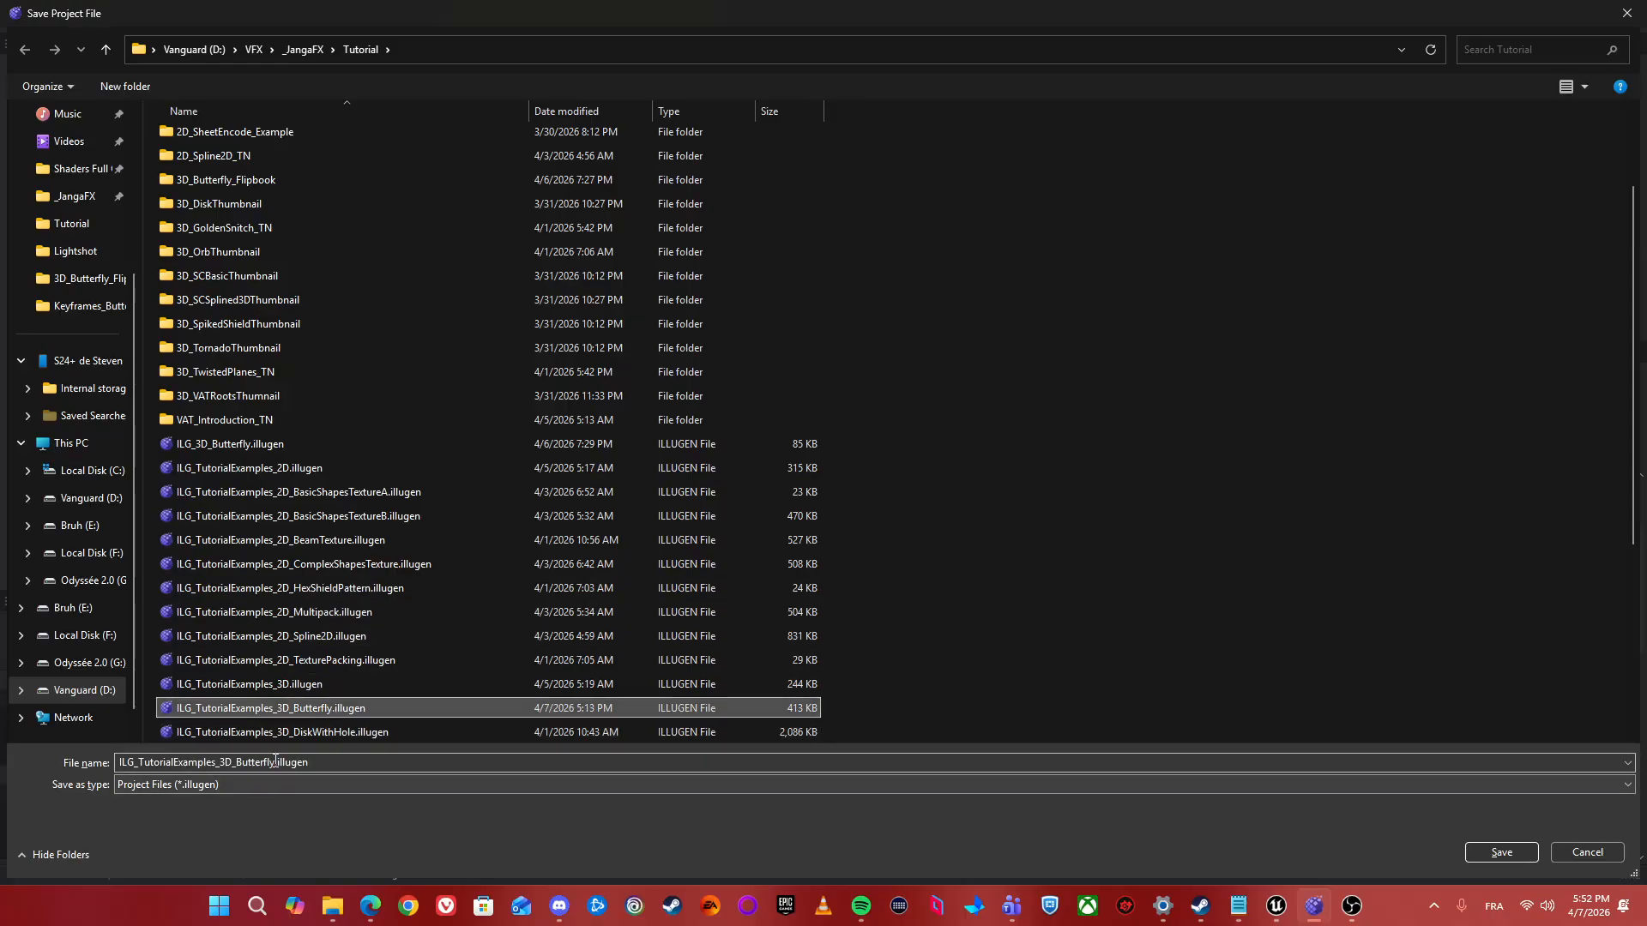
{"action": "double_click", "coordinate": [292, 762]}
{"action": "left_click", "coordinate": [271, 762]}
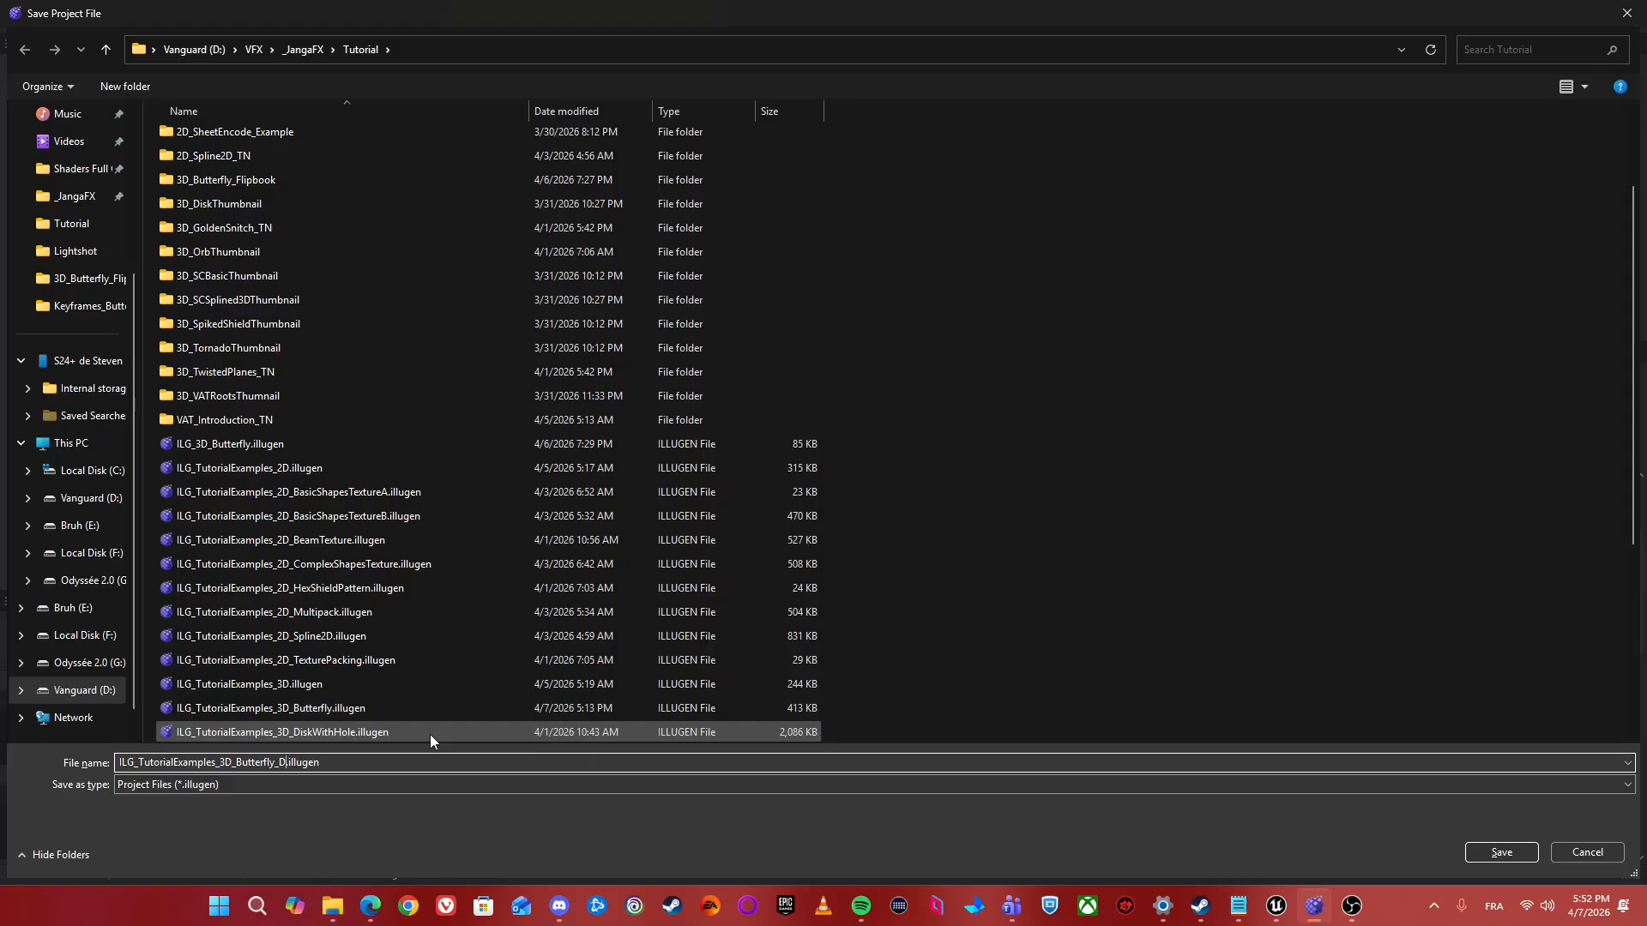
{"action": "type", "text": "_Demo"}
{"action": "key", "text": "Return"}
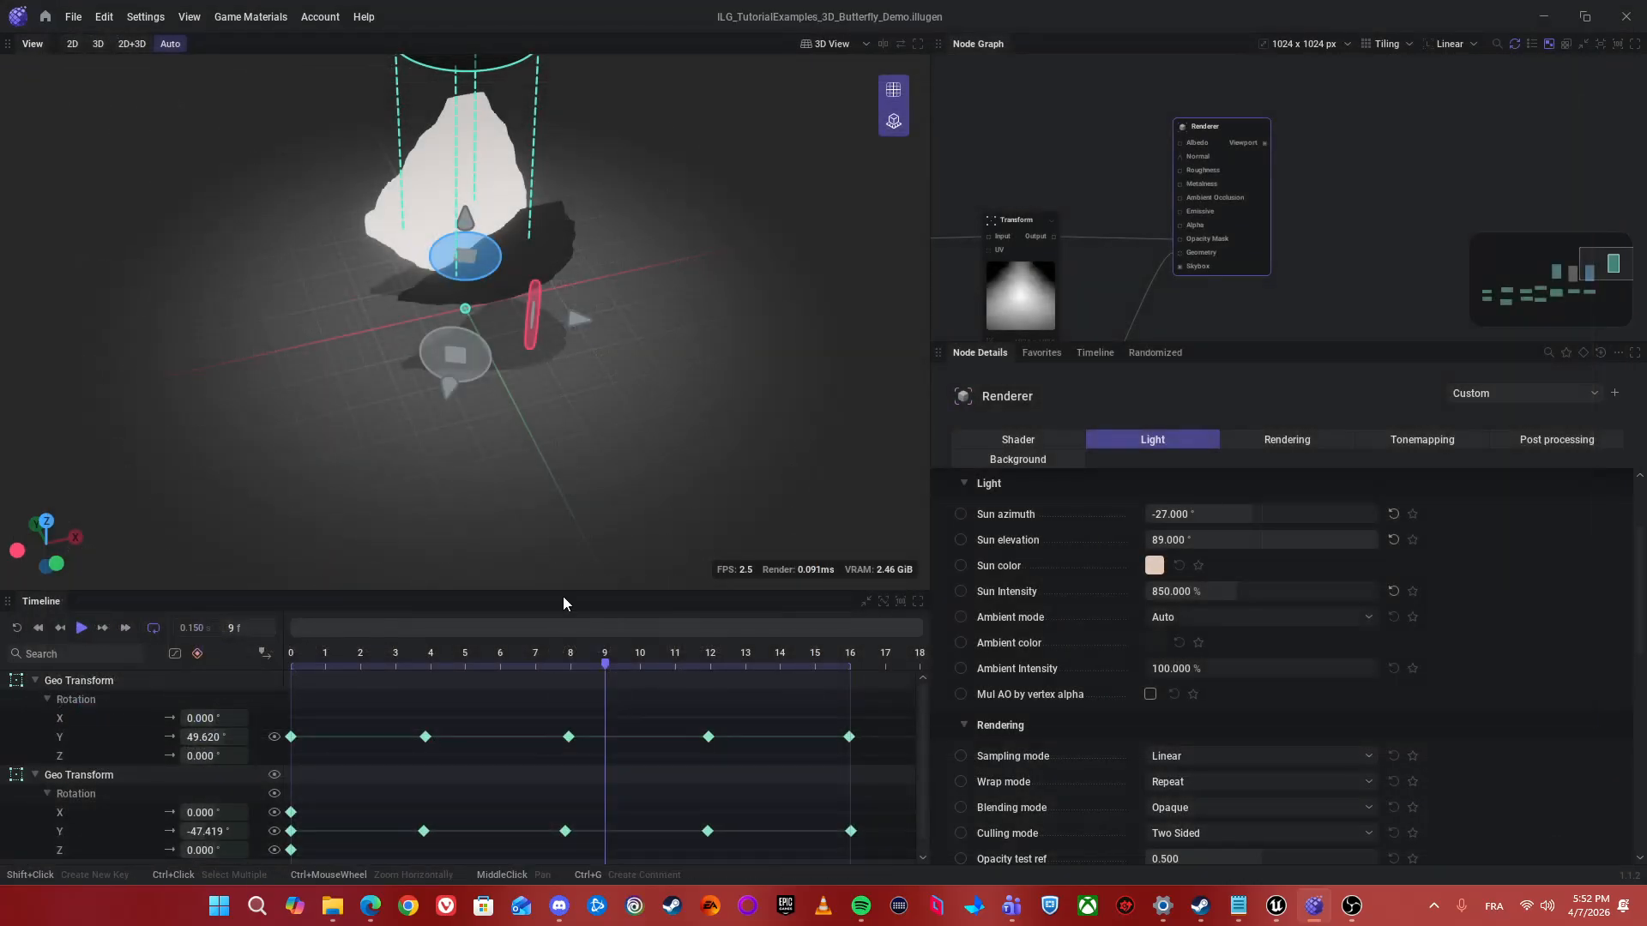
- Scrub the timeline to frame 4 and check how the butterfly's lowered wings fit in the 3D view
{"action": "middle_click_drag", "start_coordinate": [1307, 220], "coordinate": [1208, 204]}
{"action": "scroll", "coordinate": [1134, 255], "scroll_direction": "up", "scroll_amount": 2}
{"action": "middle_click_drag", "start_coordinate": [1164, 91], "coordinate": [1146, 155]}
{"action": "left_click_drag", "start_coordinate": [429, 245], "coordinate": [496, 222], "text": "alt"}
{"action": "scroll", "coordinate": [497, 221], "scroll_direction": "up", "scroll_amount": 4}
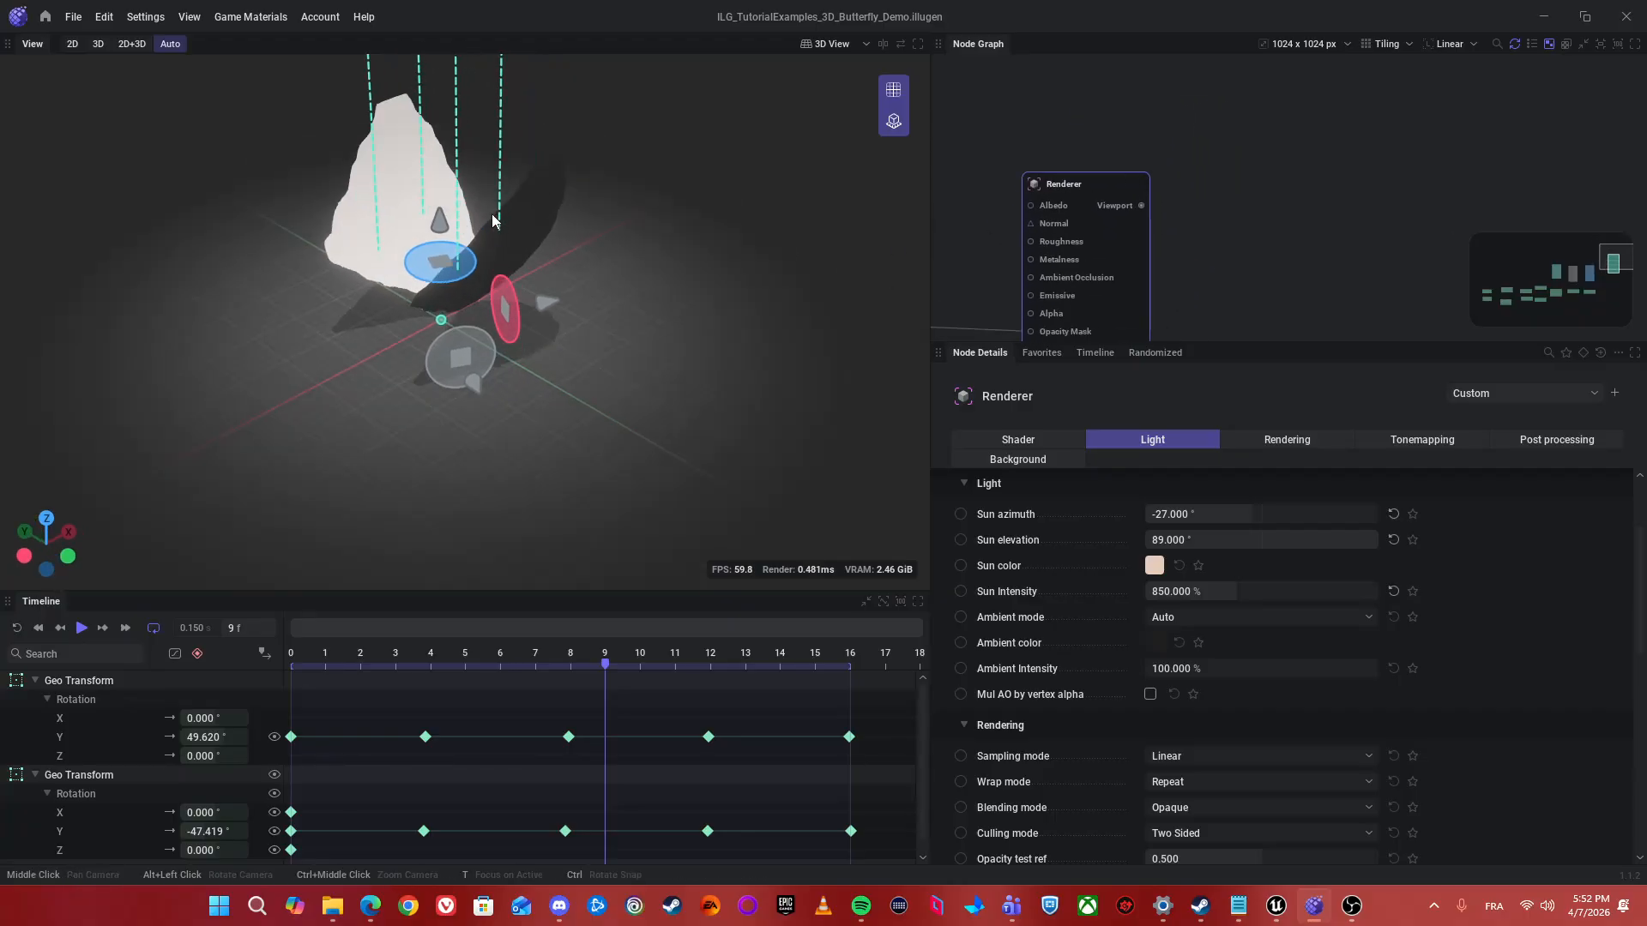
{"action": "middle_click_drag", "start_coordinate": [670, 280], "coordinate": [631, 307]}
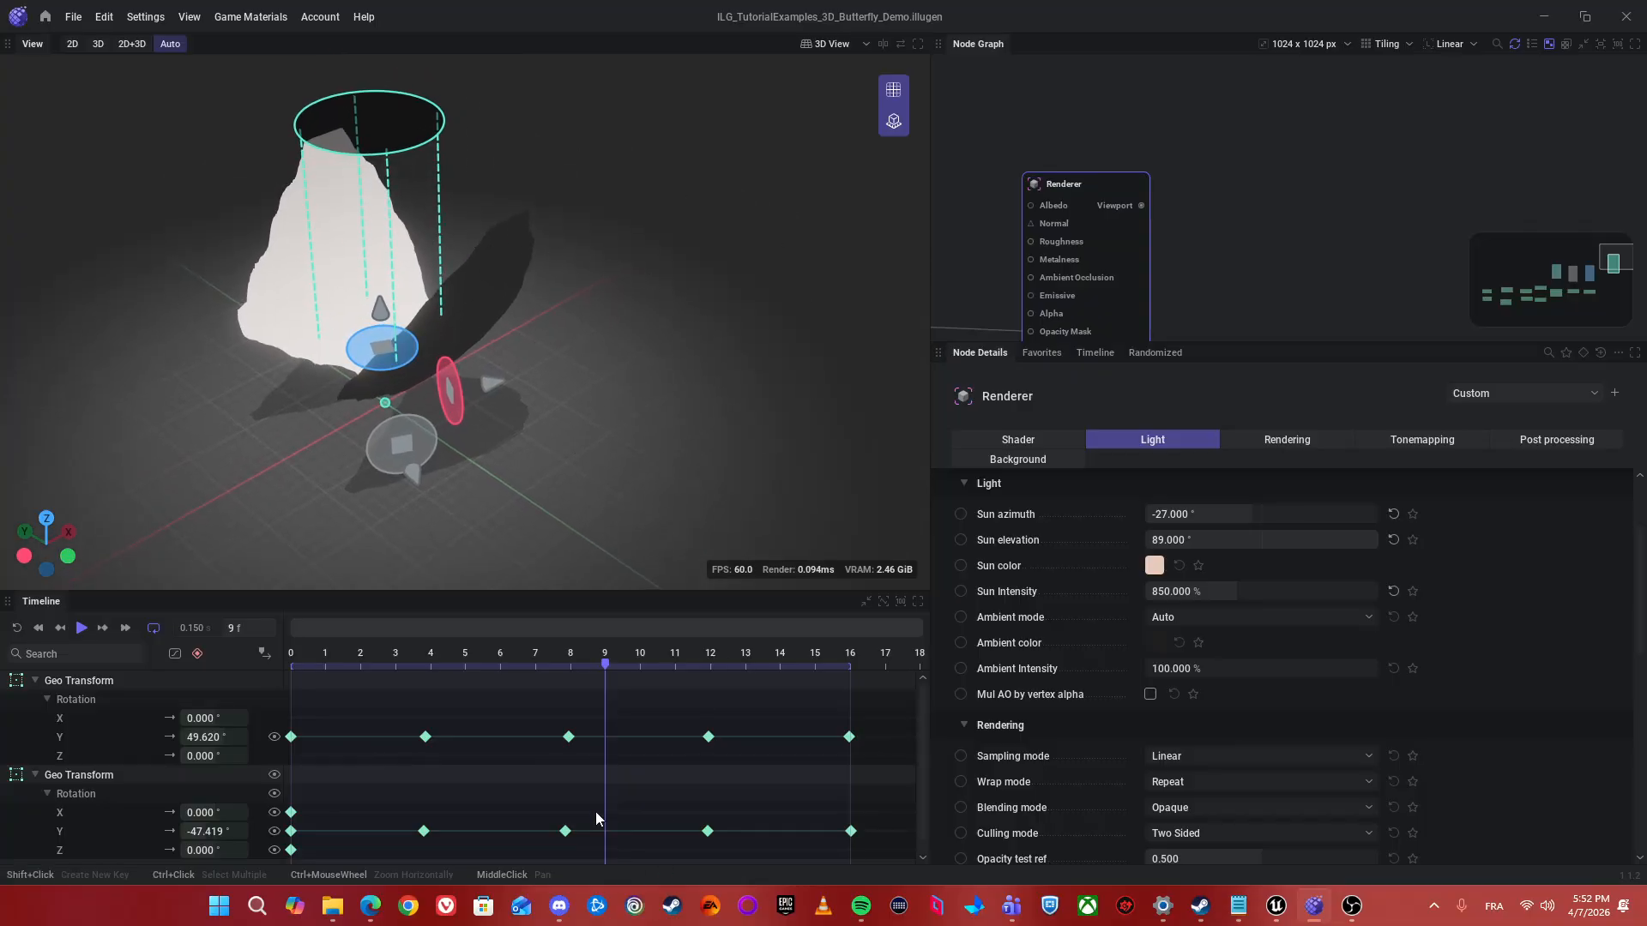
{"action": "left_click_drag", "start_coordinate": [599, 664], "coordinate": [430, 687]}
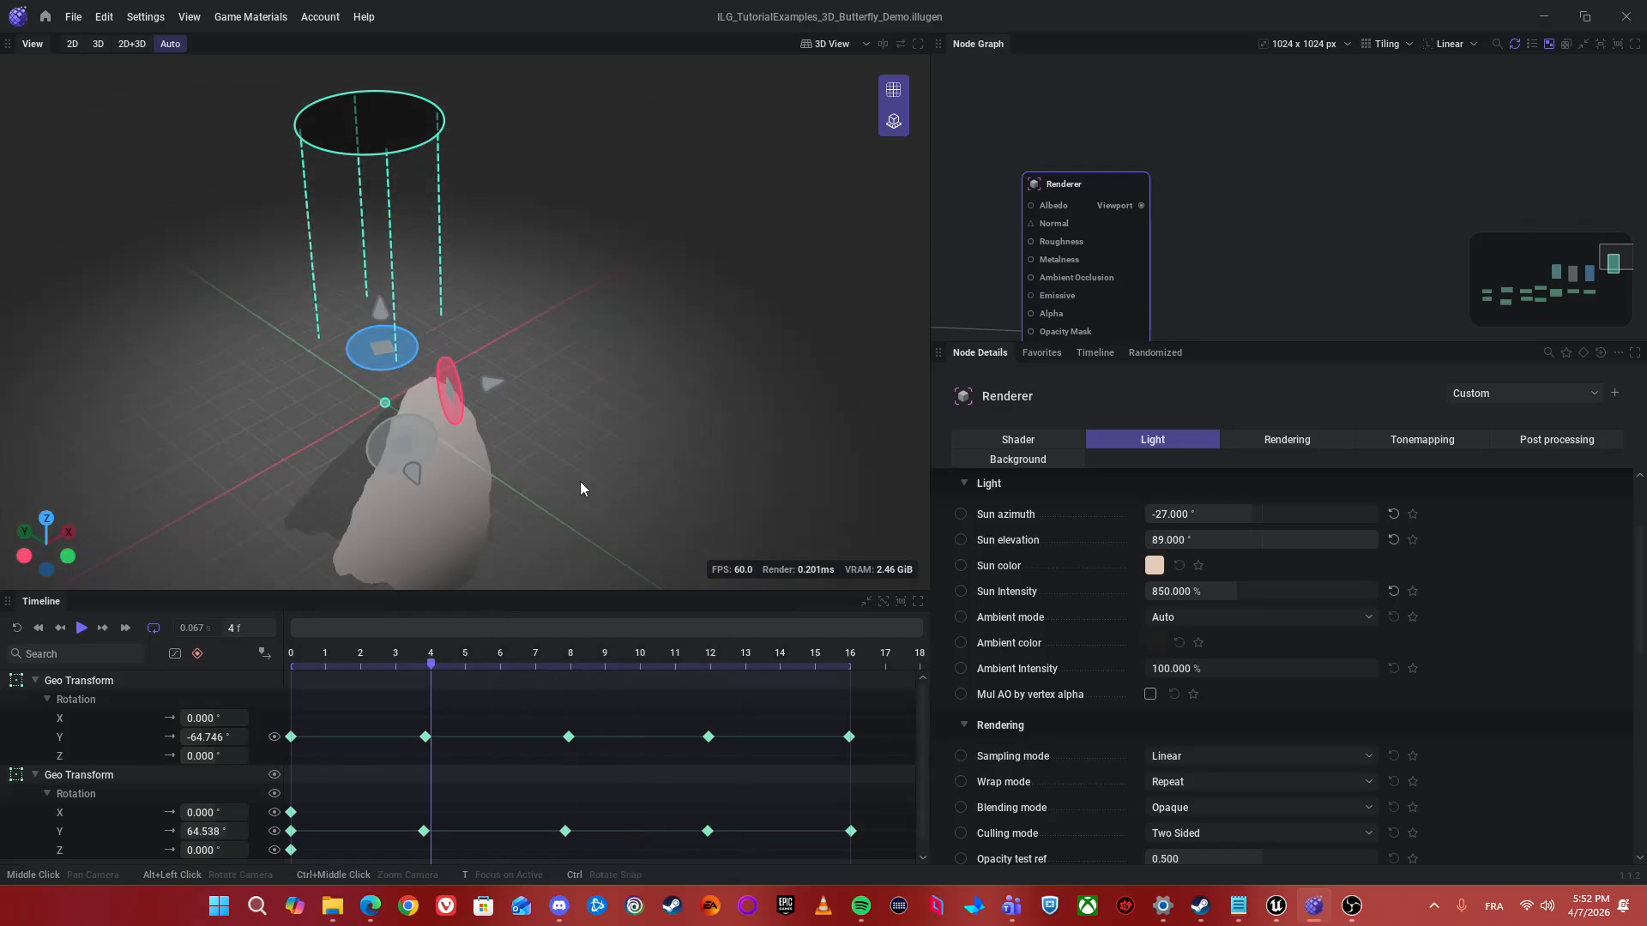
{"action": "middle_click_drag", "start_coordinate": [580, 482], "coordinate": [621, 404]}
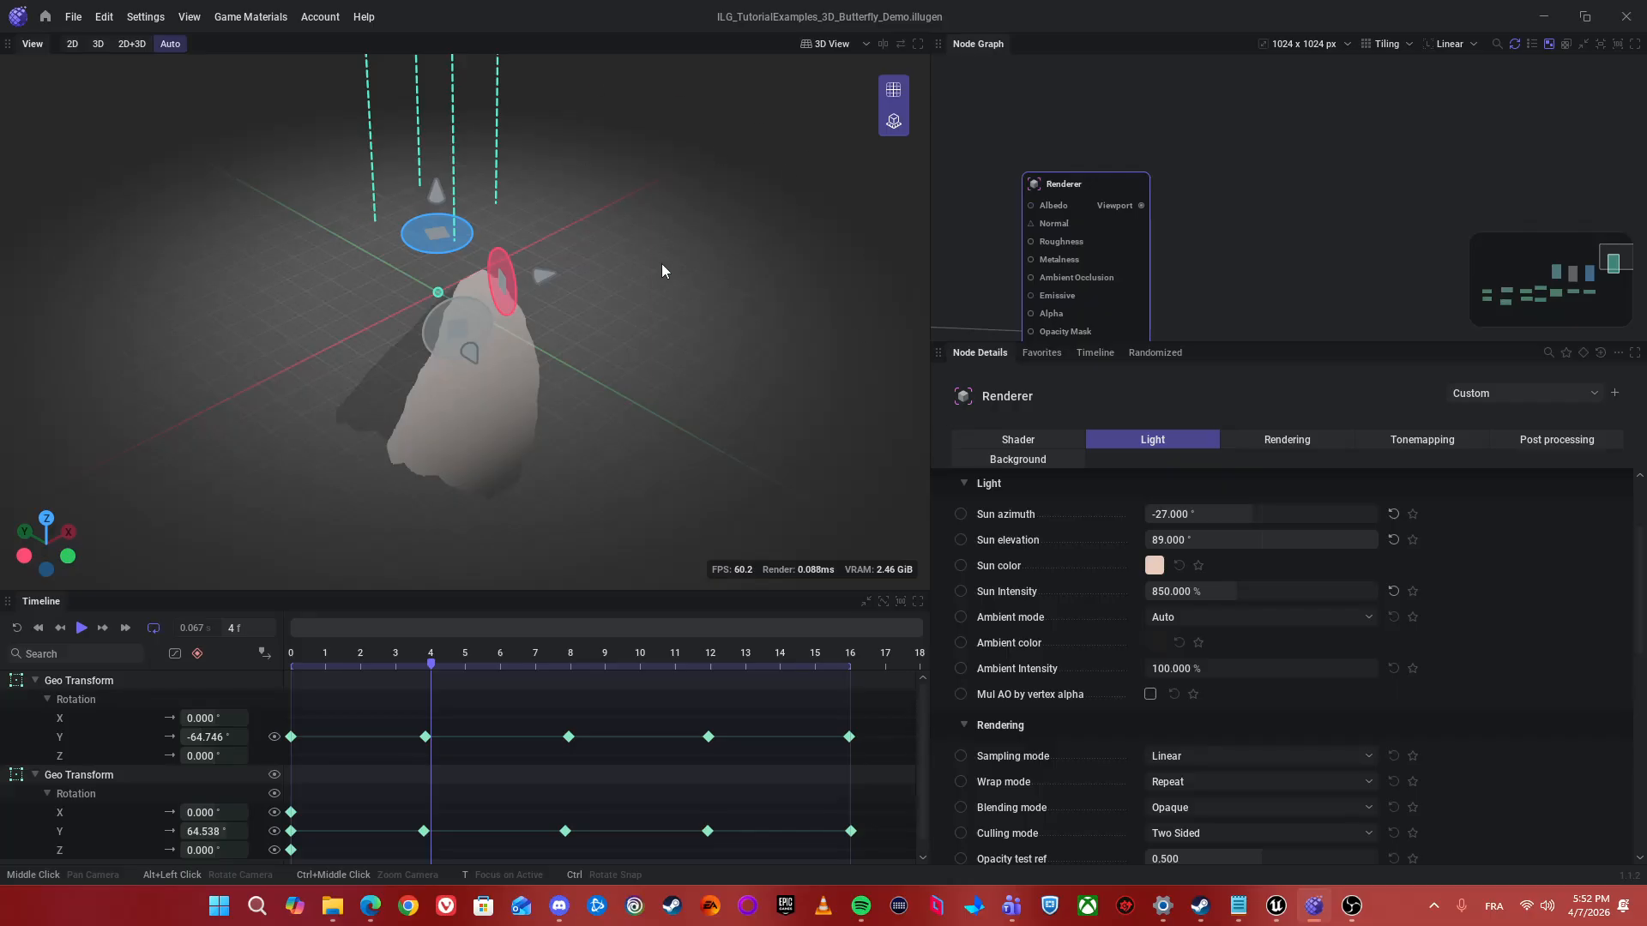
{"action": "scroll", "coordinate": [661, 264], "scroll_direction": "down", "scroll_amount": 3}
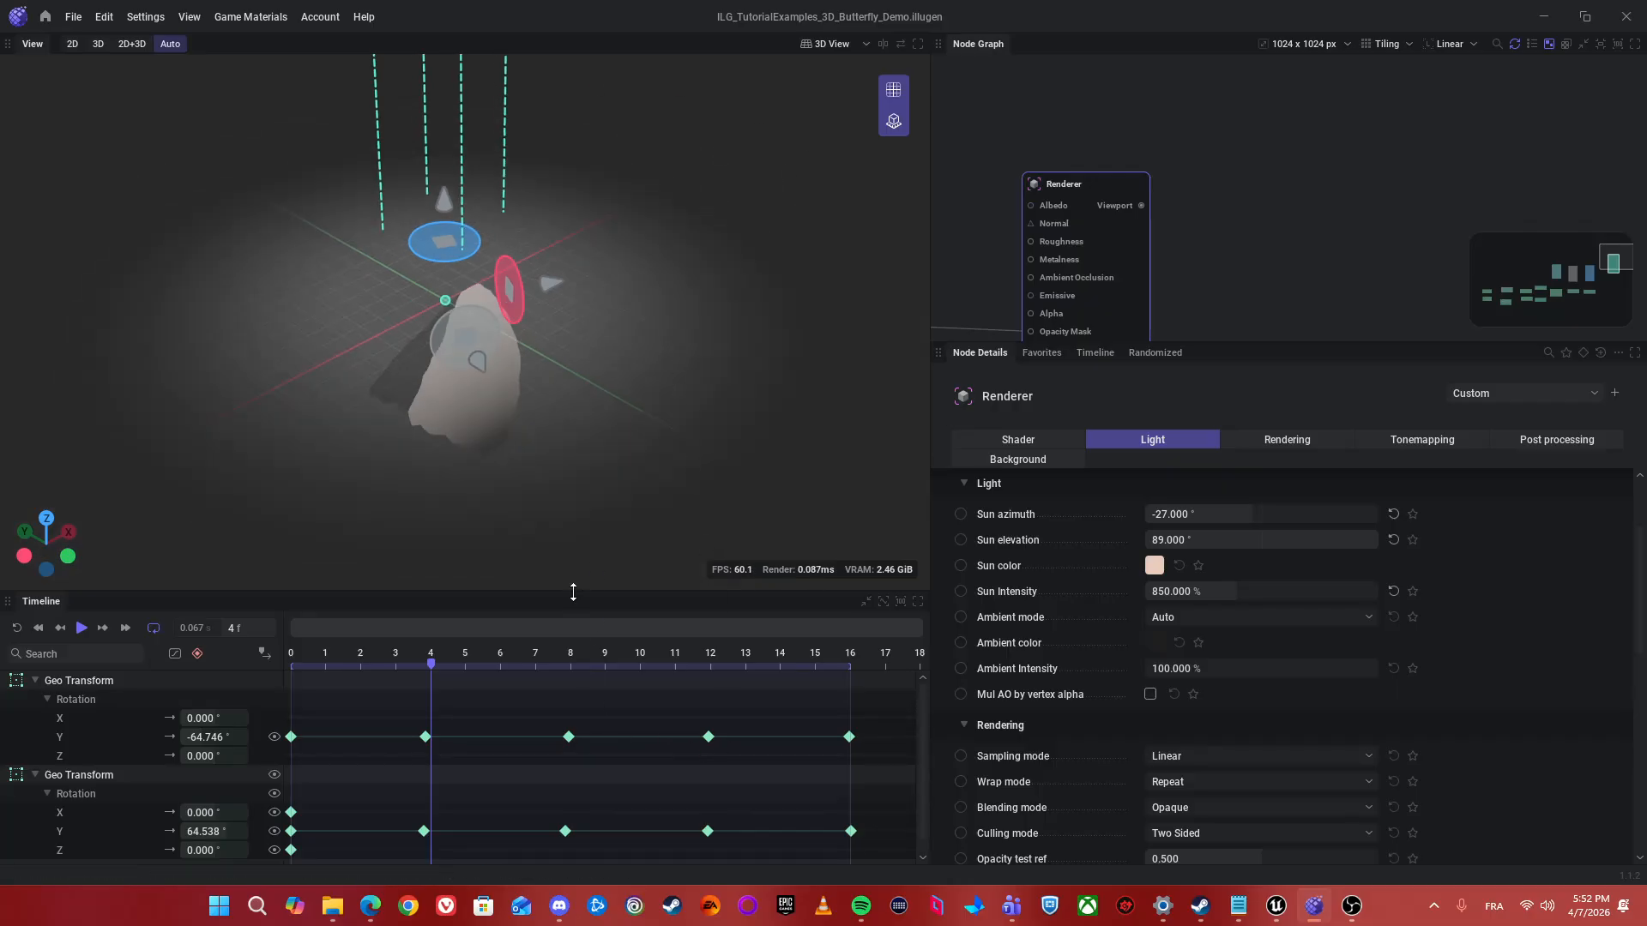
- Enlarge the 3D view by shrinking the timeline, reframe the butterfly, and hide the ground grid
{"action": "left_click_drag", "start_coordinate": [573, 592], "coordinate": [573, 692]}
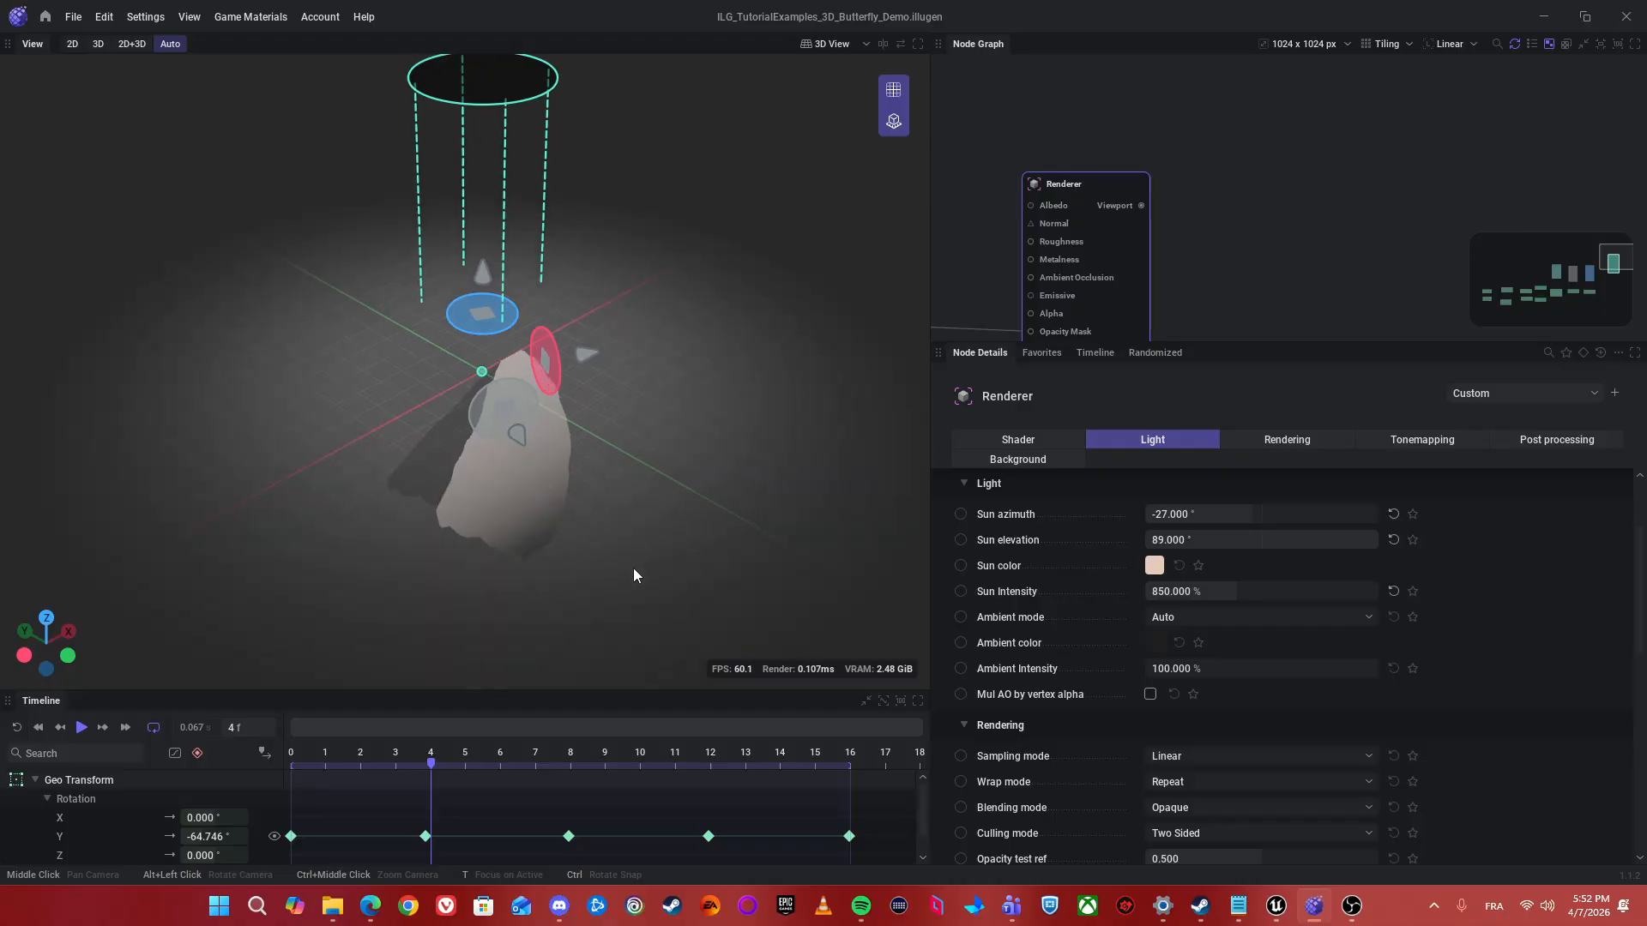
{"action": "middle_click_drag", "start_coordinate": [588, 415], "coordinate": [594, 467]}
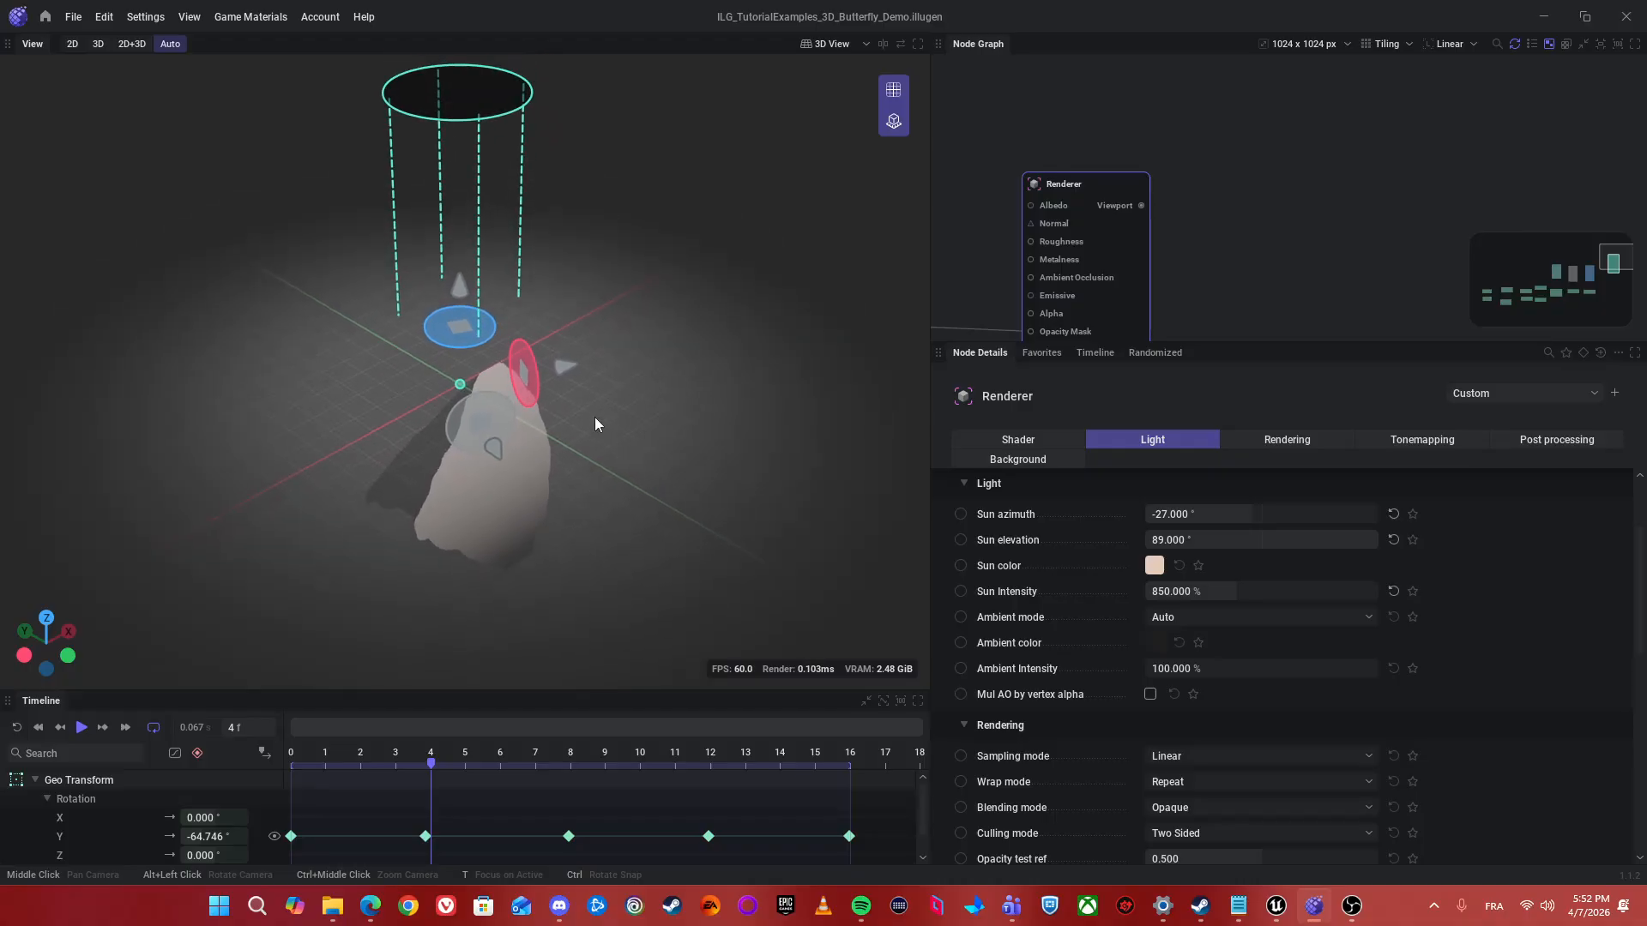
{"action": "middle_click_drag", "start_coordinate": [668, 409], "coordinate": [558, 374]}
{"action": "middle_click_drag", "start_coordinate": [772, 583], "coordinate": [828, 593]}
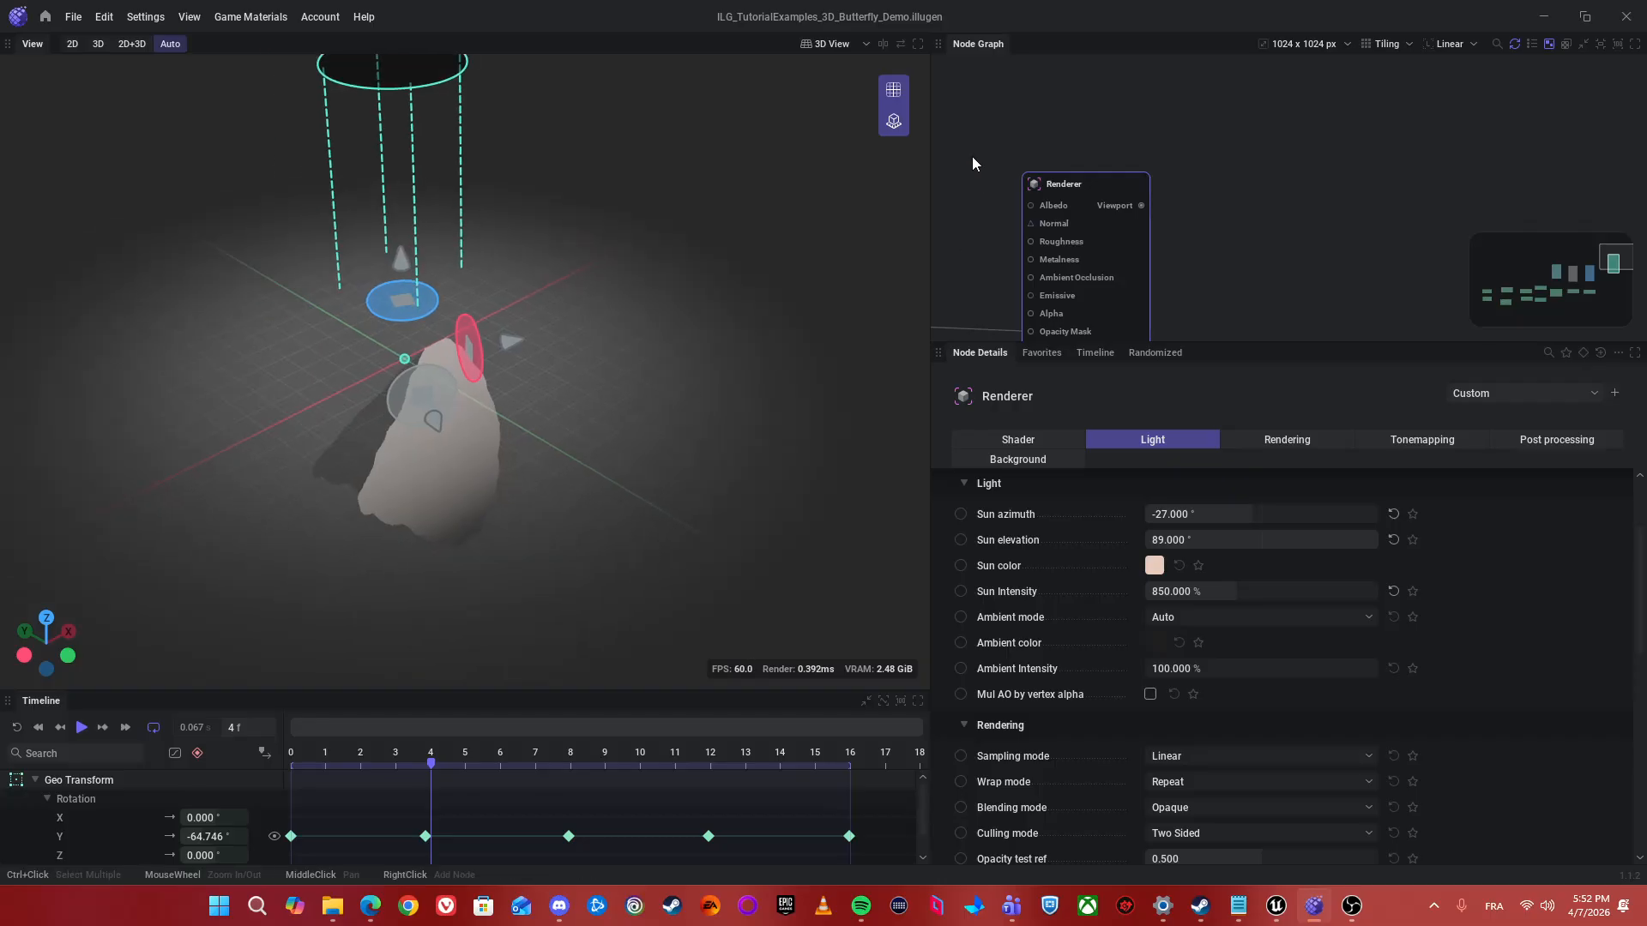
{"action": "left_click", "coordinate": [894, 94]}
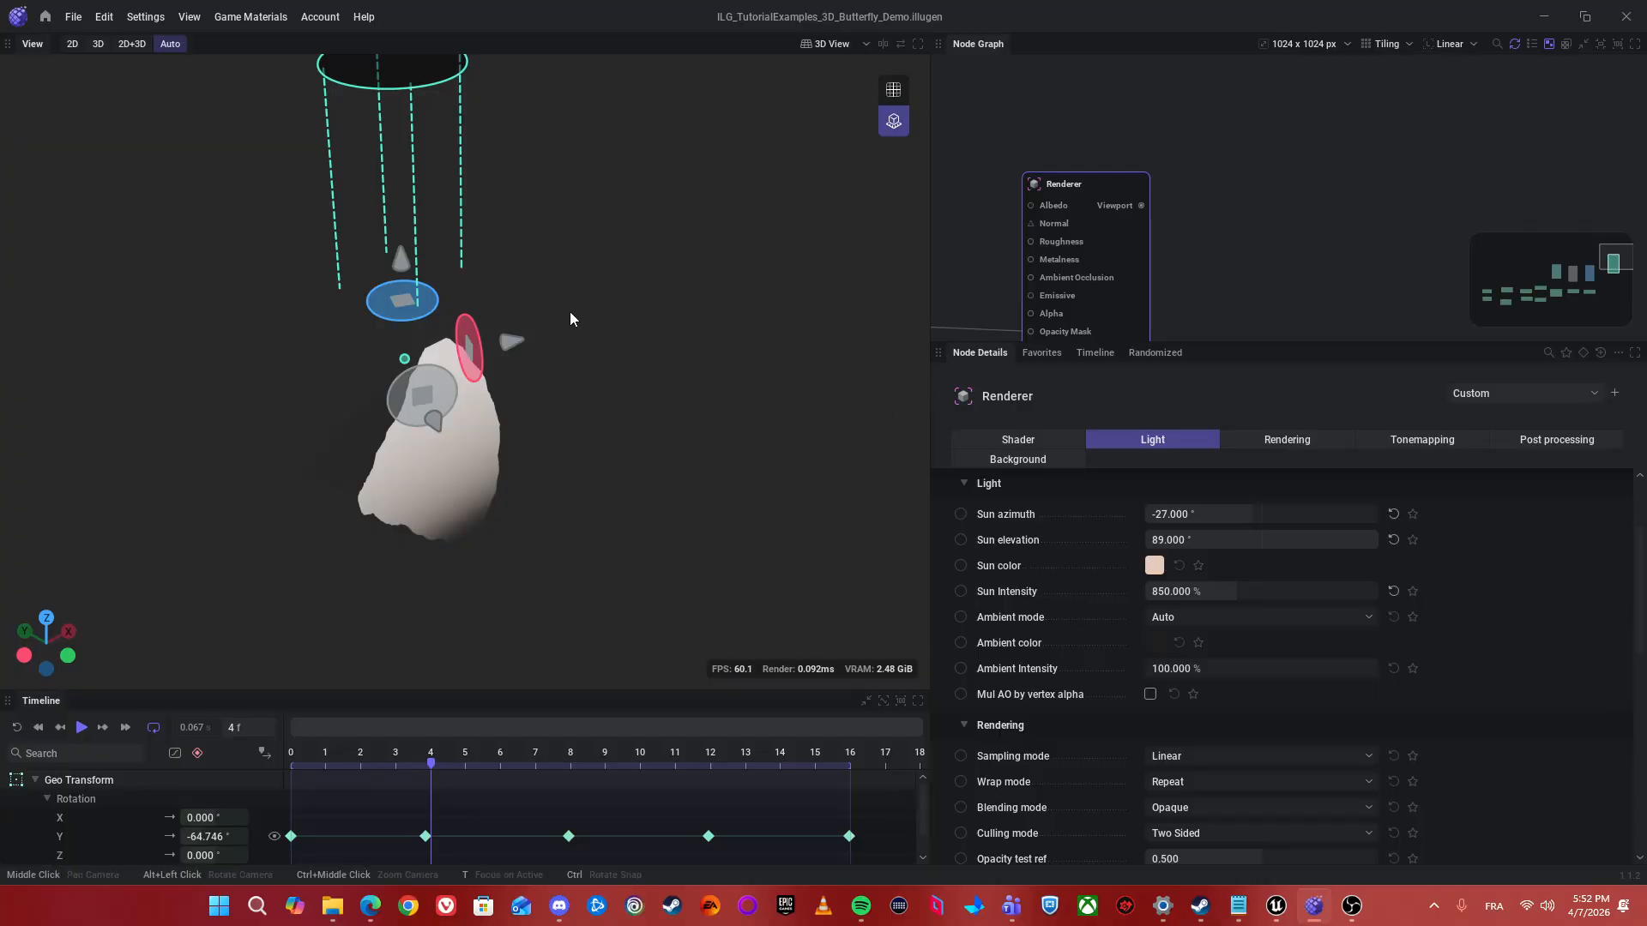
- Set the Renderer node's background mode to Uniform Color
{"action": "middle_click_drag", "start_coordinate": [1196, 219], "coordinate": [1244, 145]}
{"action": "middle_click_drag", "start_coordinate": [1287, 283], "coordinate": [1239, 303]}
{"action": "left_click", "coordinate": [1039, 101]}
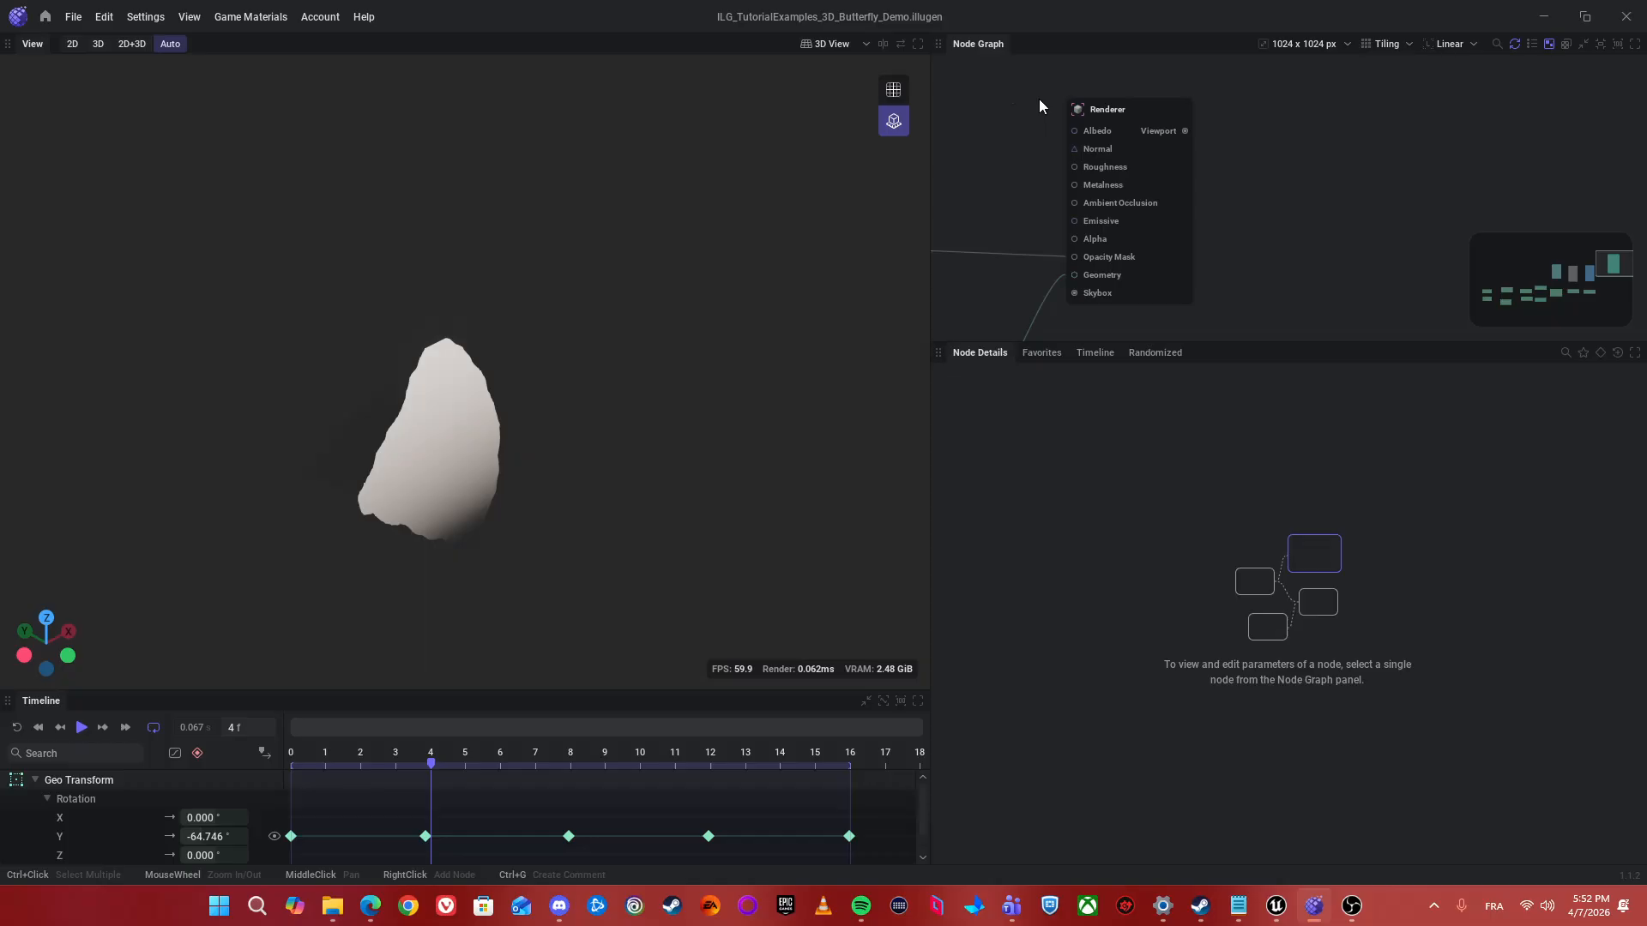
{"action": "left_click", "coordinate": [1163, 172]}
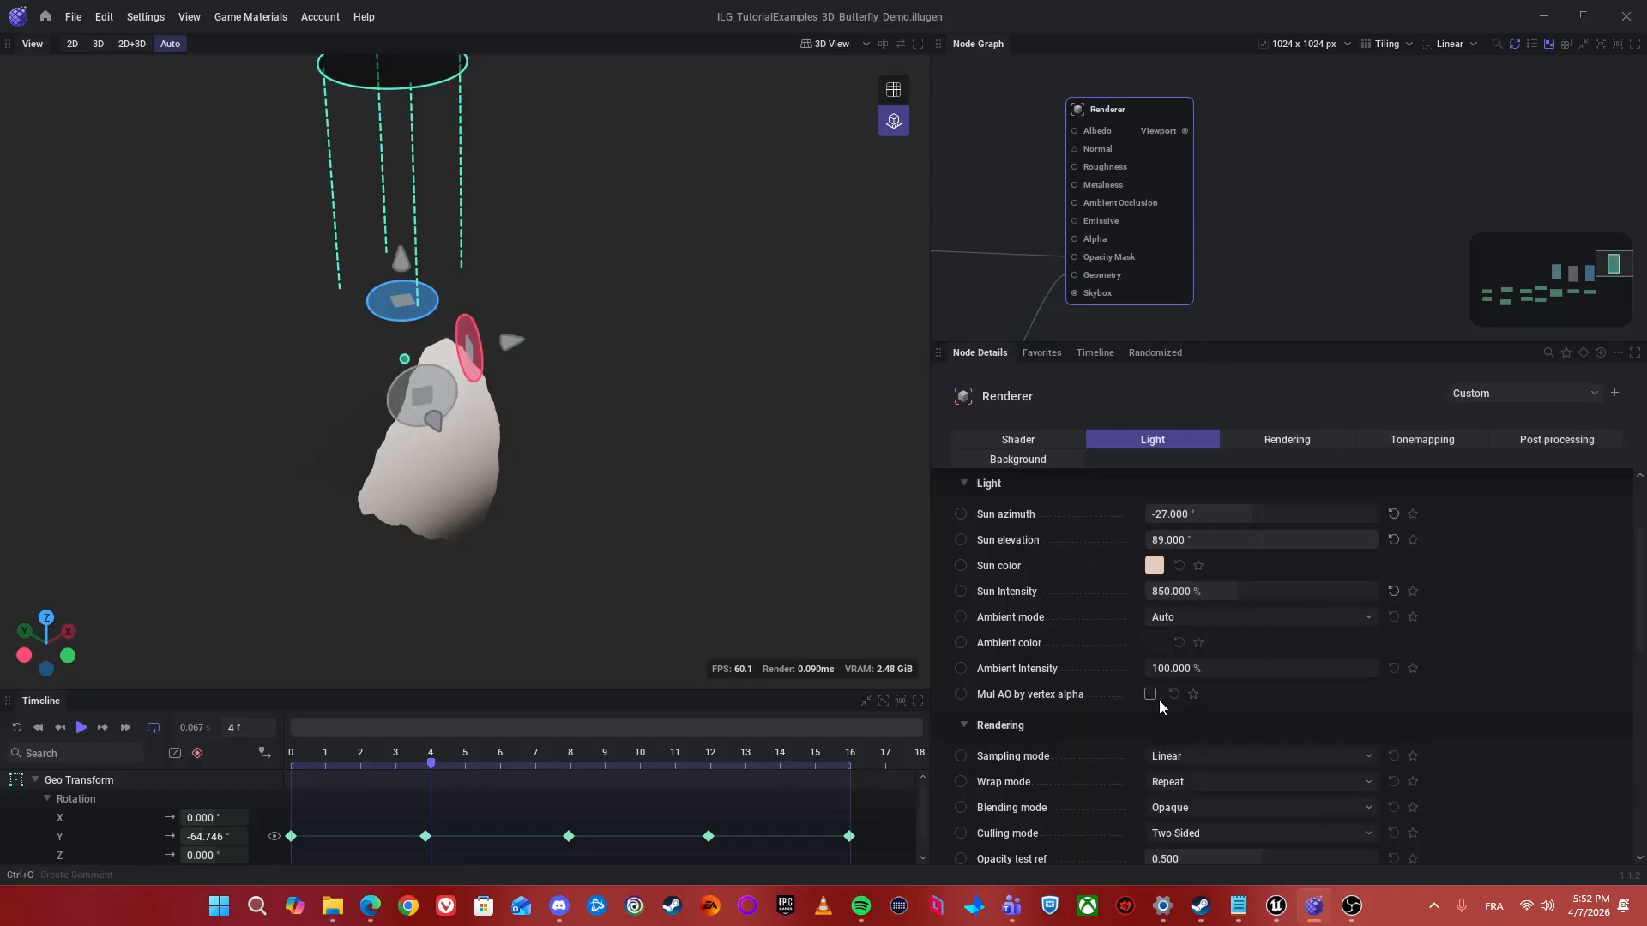
{"action": "scroll", "coordinate": [1140, 699], "scroll_direction": "down", "scroll_amount": 10}
{"action": "scroll", "coordinate": [1098, 682], "scroll_direction": "down", "scroll_amount": 2}
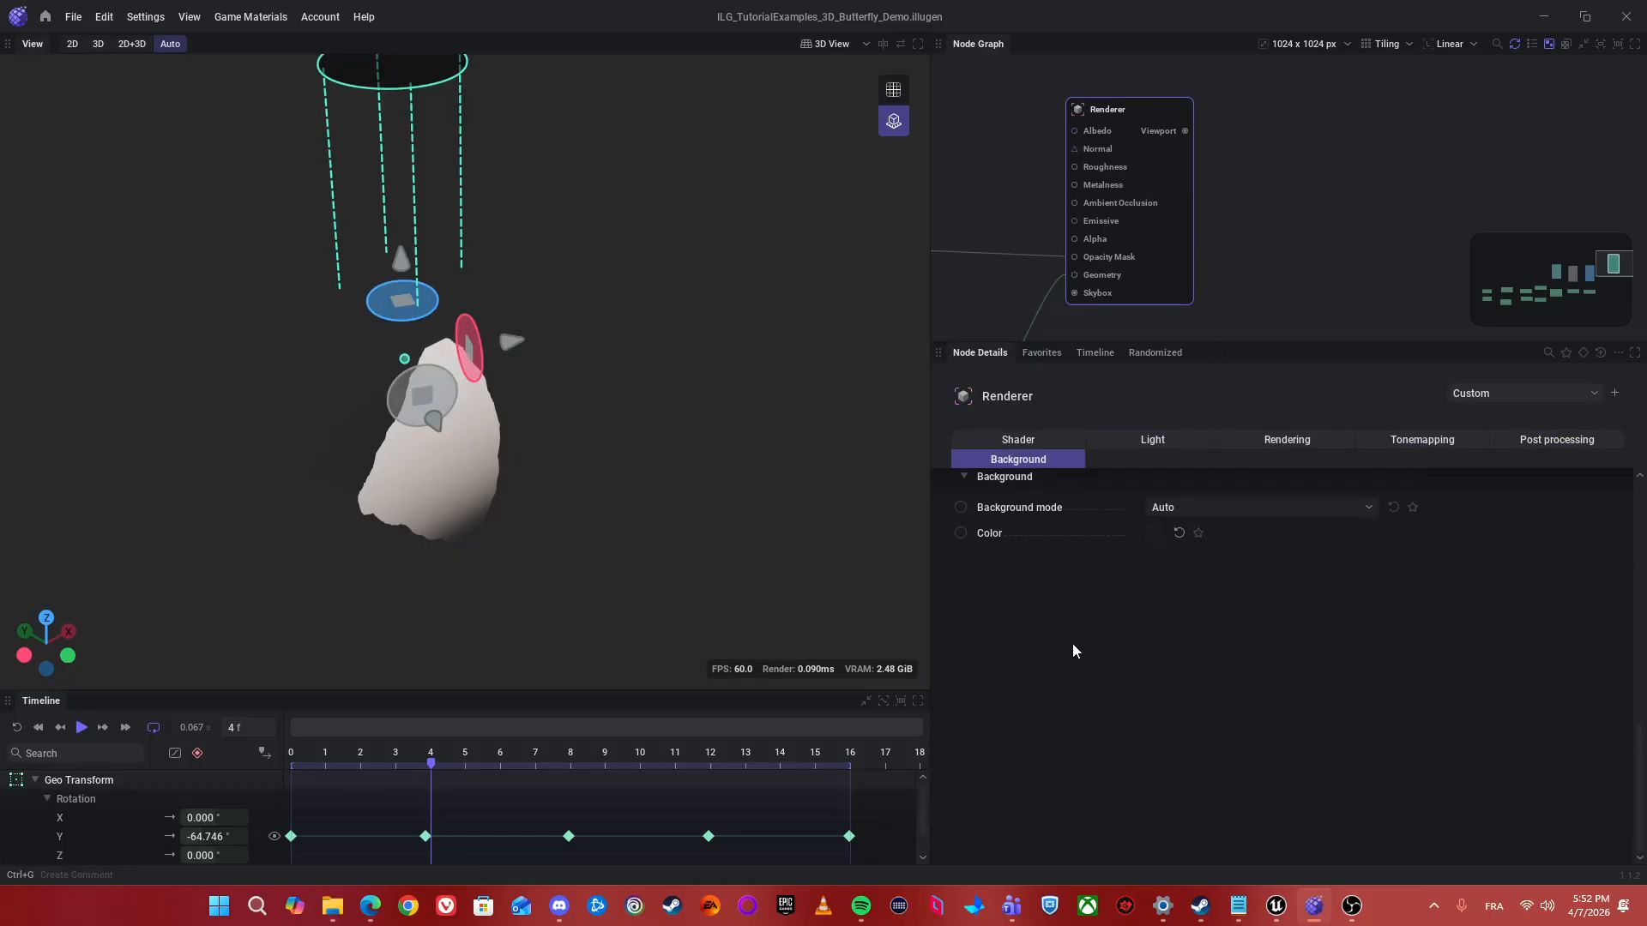
{"action": "scroll", "coordinate": [1072, 643], "scroll_direction": "up", "scroll_amount": 3}
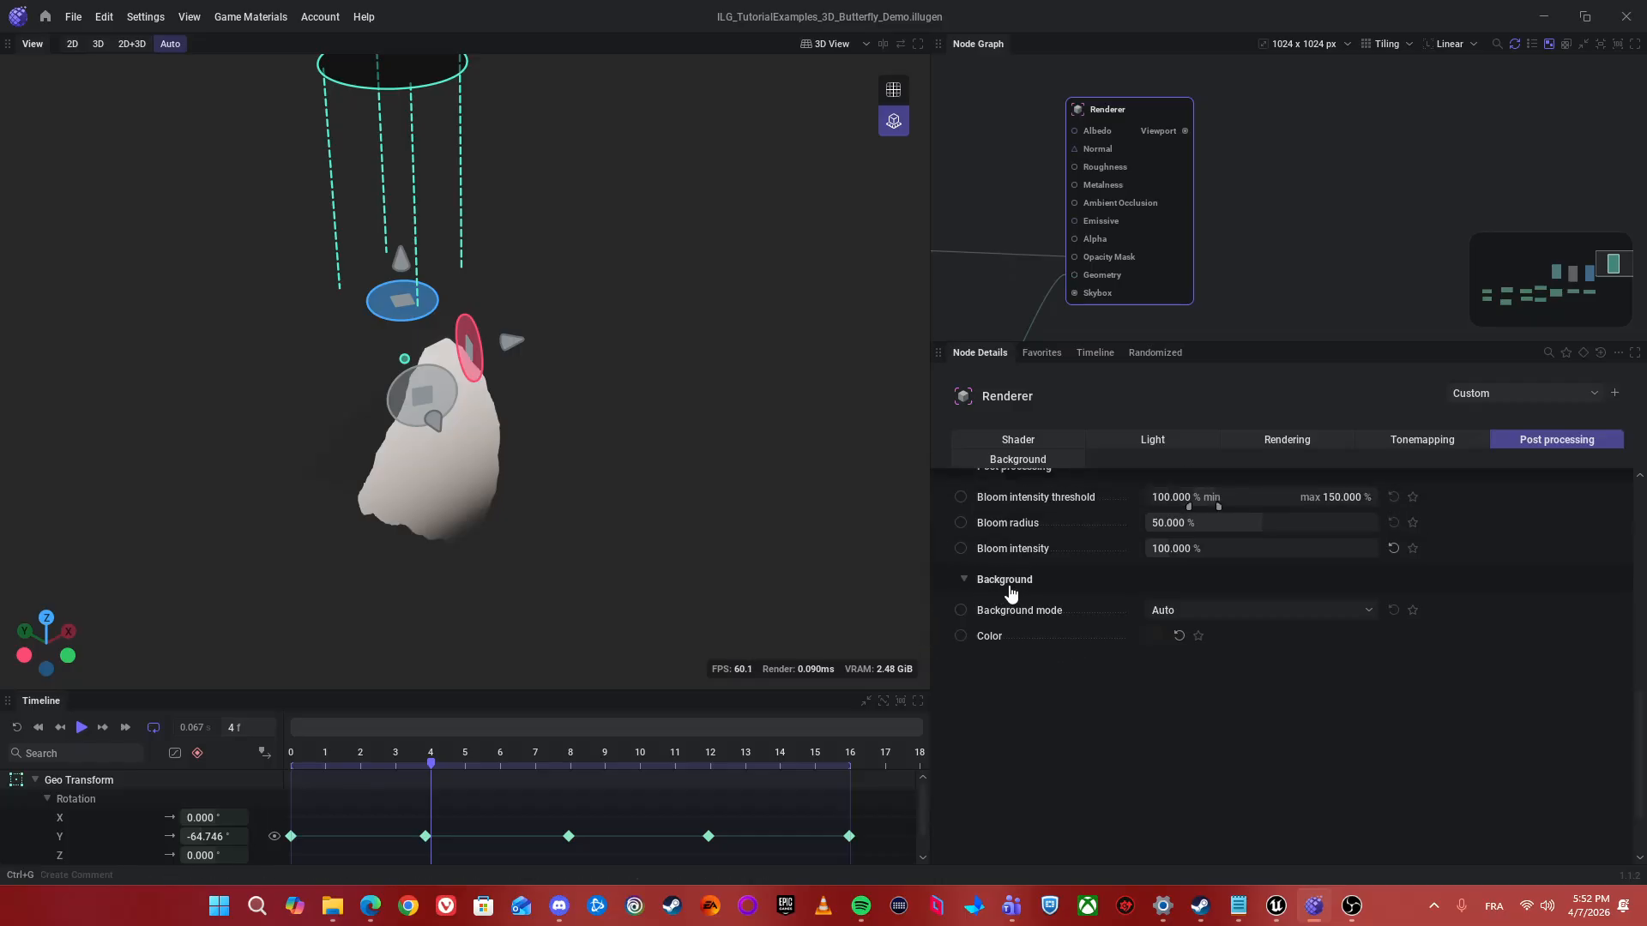
{"action": "left_click", "coordinate": [1198, 614]}
{"action": "left_click", "coordinate": [1193, 655]}
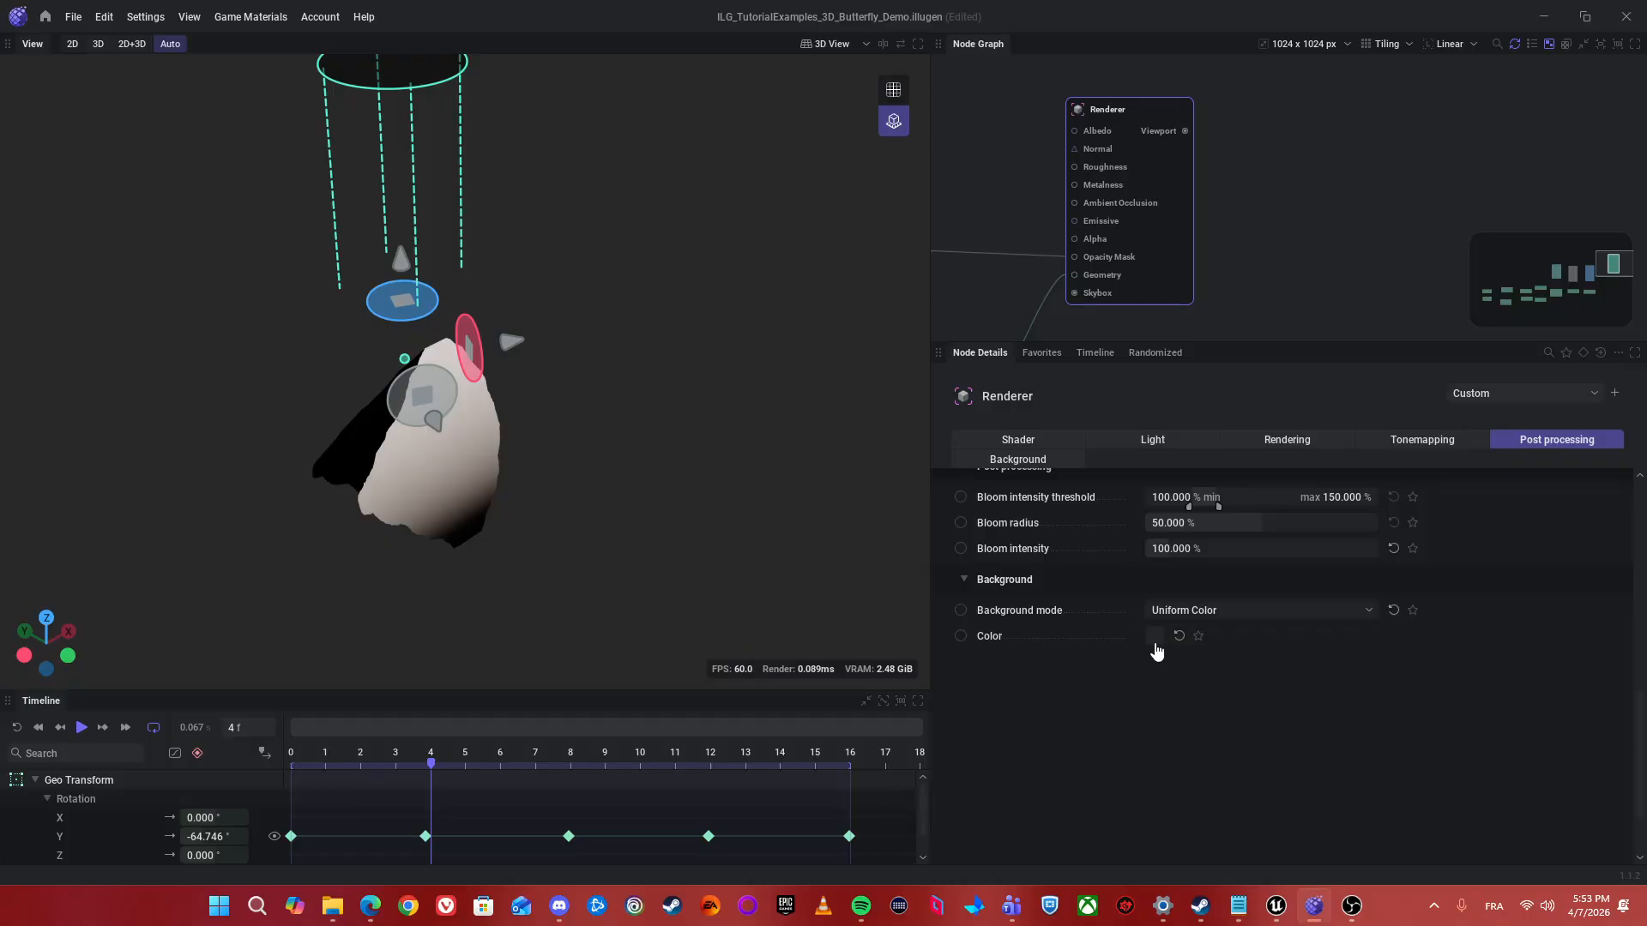
- Set the Renderer's background color to black, #000000
{"action": "left_click", "coordinate": [1154, 637]}
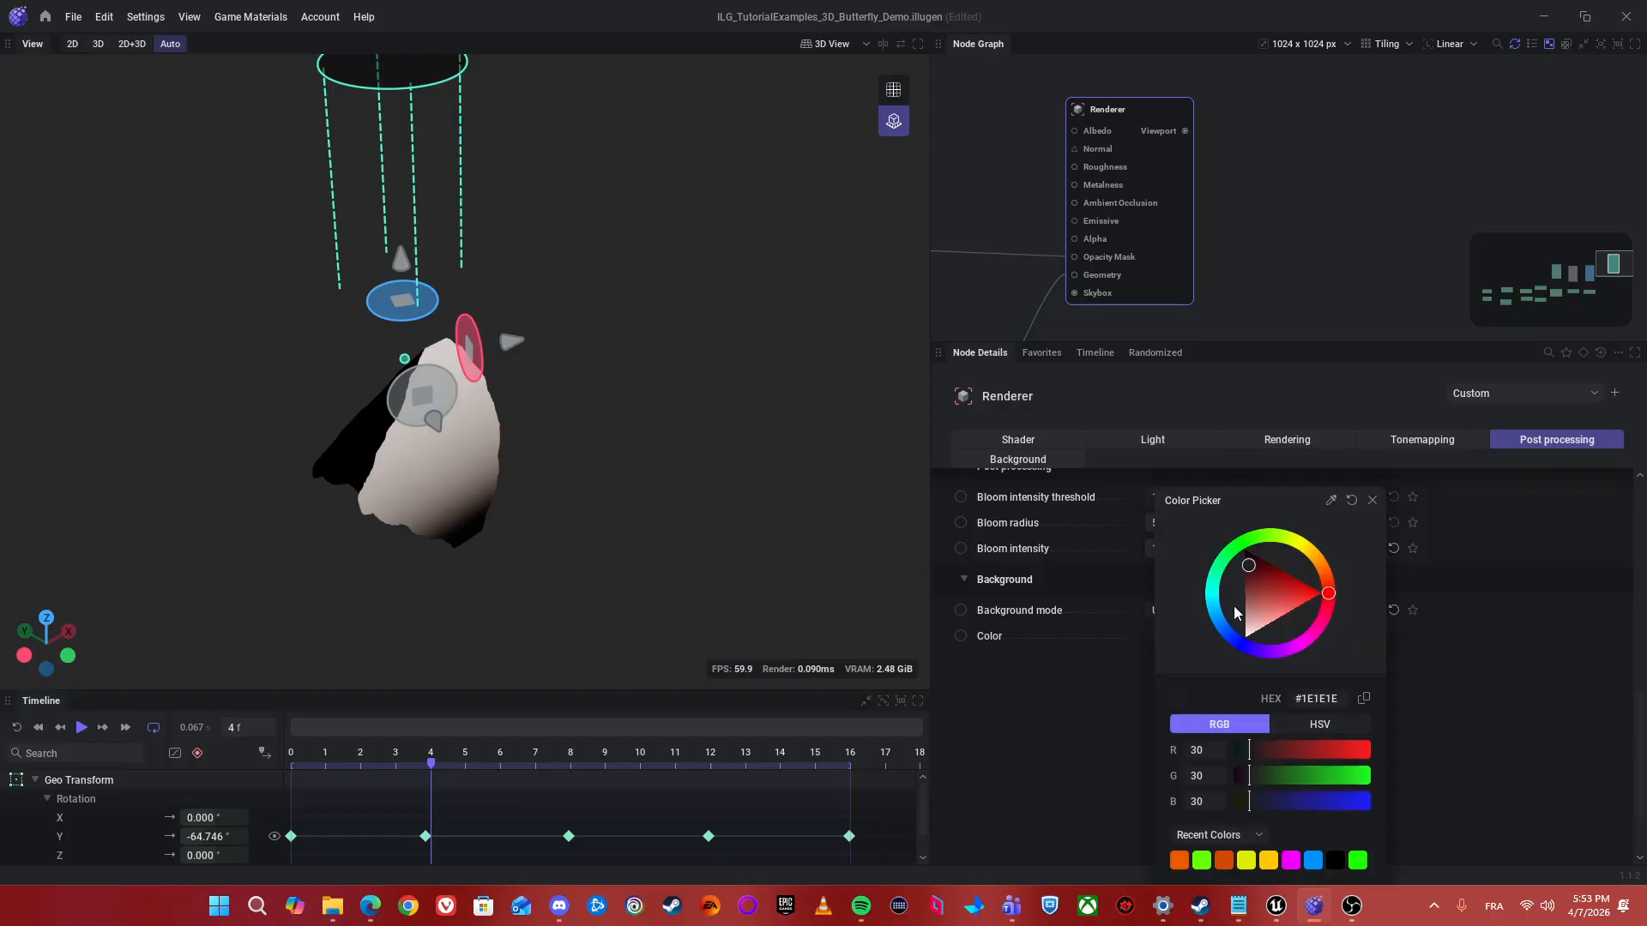
{"action": "left_click_drag", "start_coordinate": [1250, 567], "coordinate": [1223, 517]}
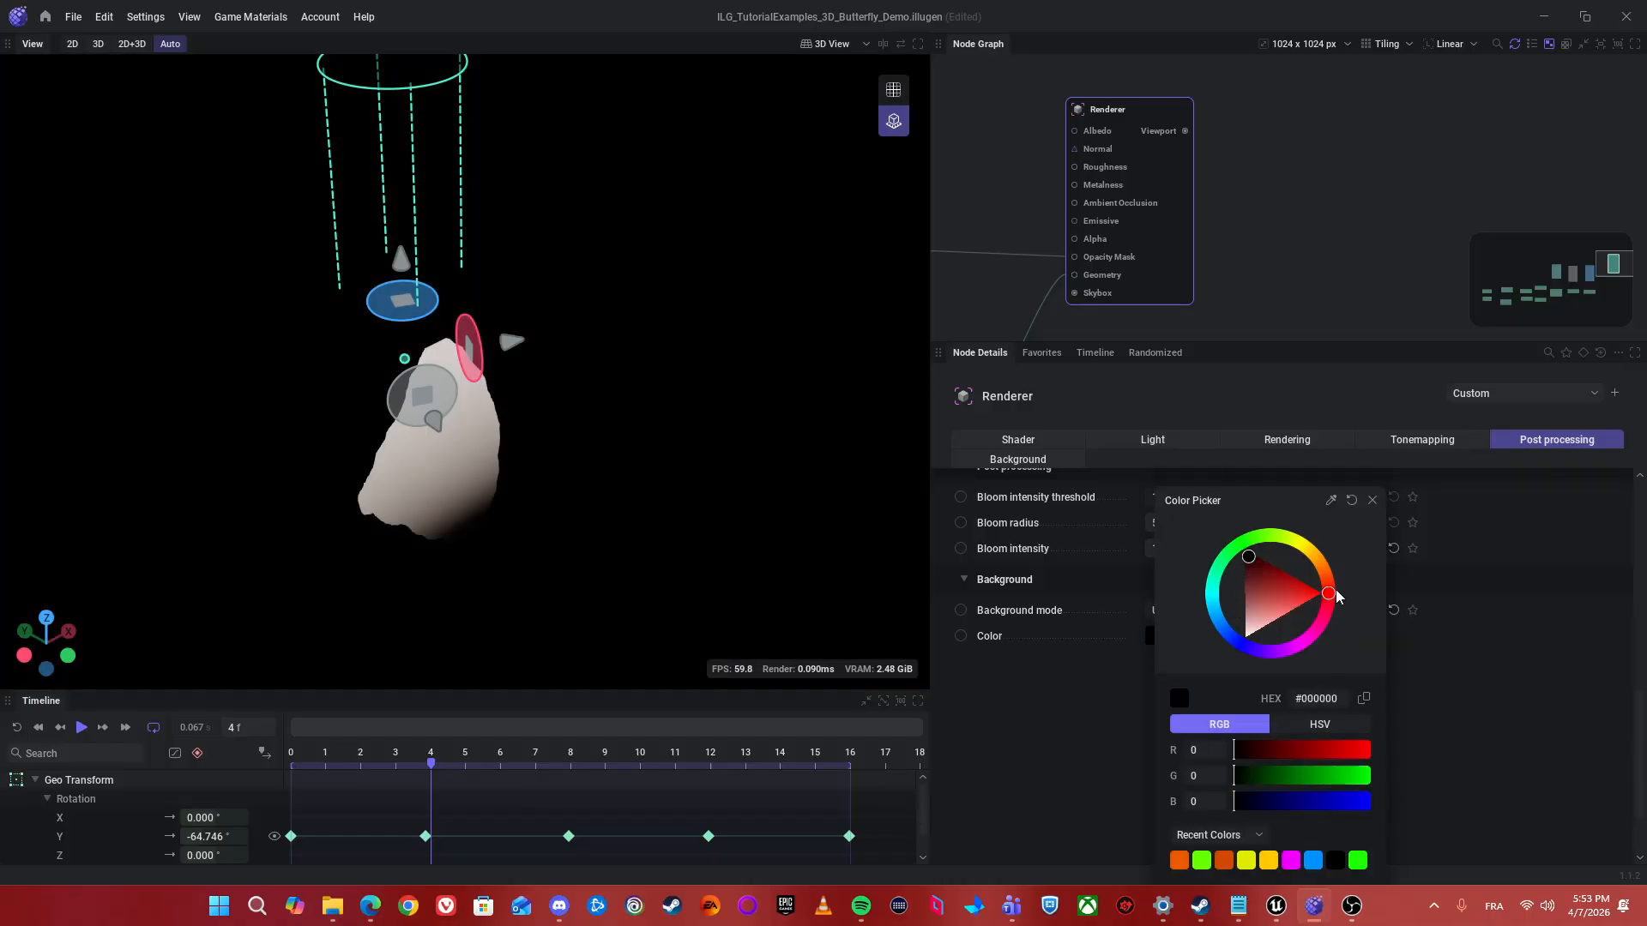
{"action": "left_click", "coordinate": [1371, 502]}
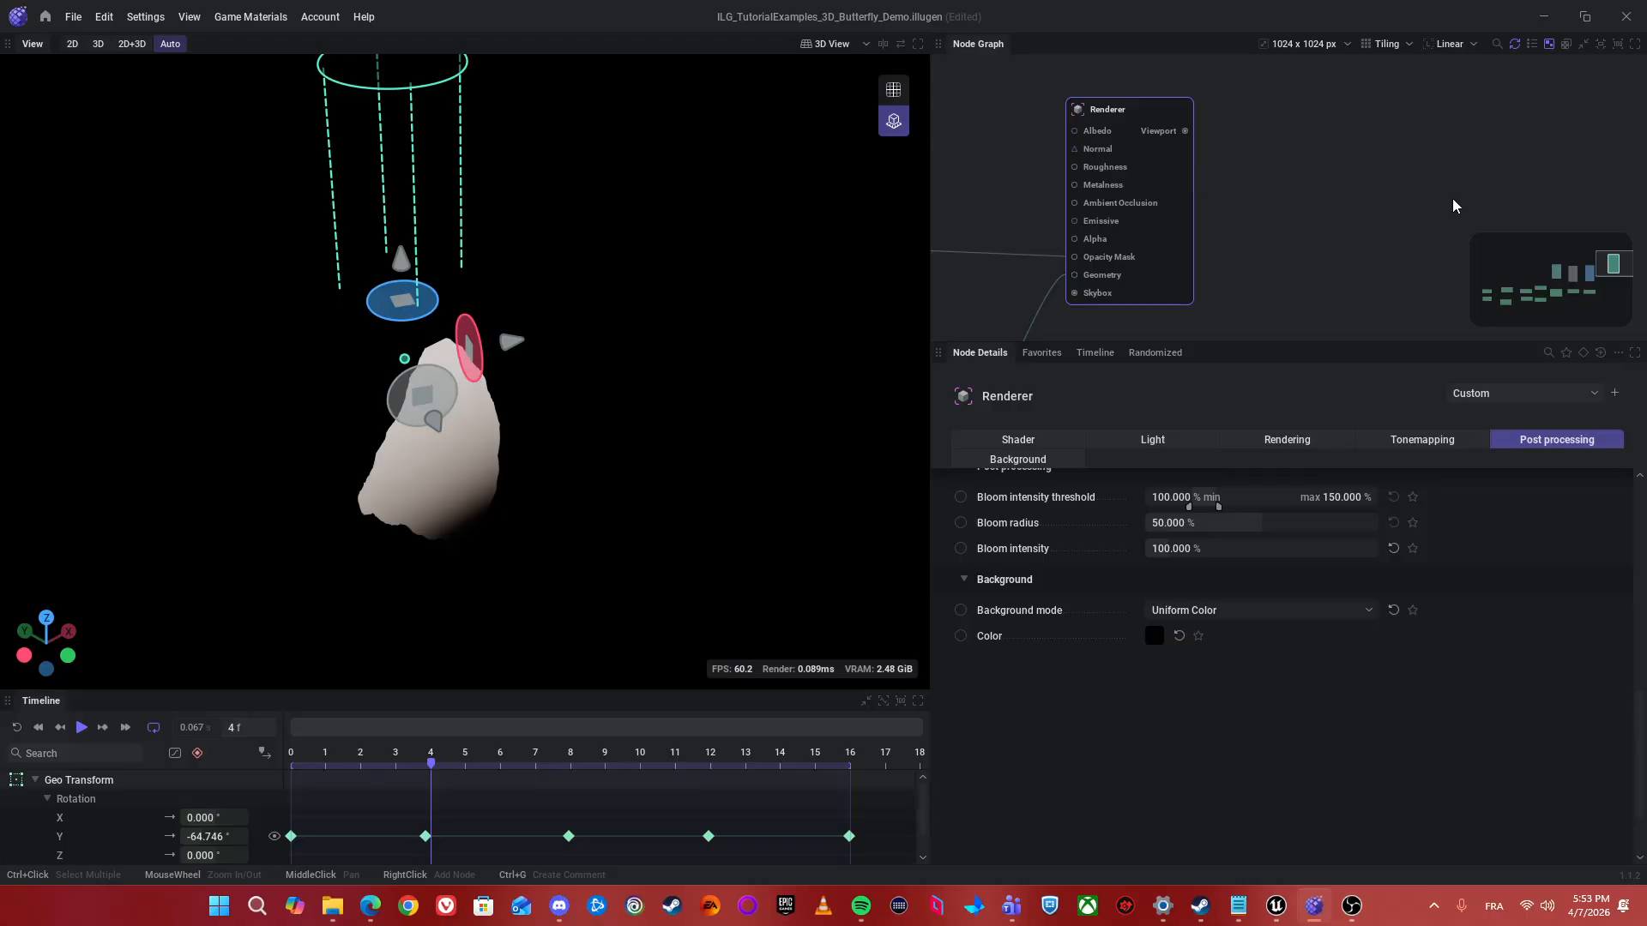
{"action": "scroll", "coordinate": [1177, 558], "scroll_direction": "up", "scroll_amount": 10}
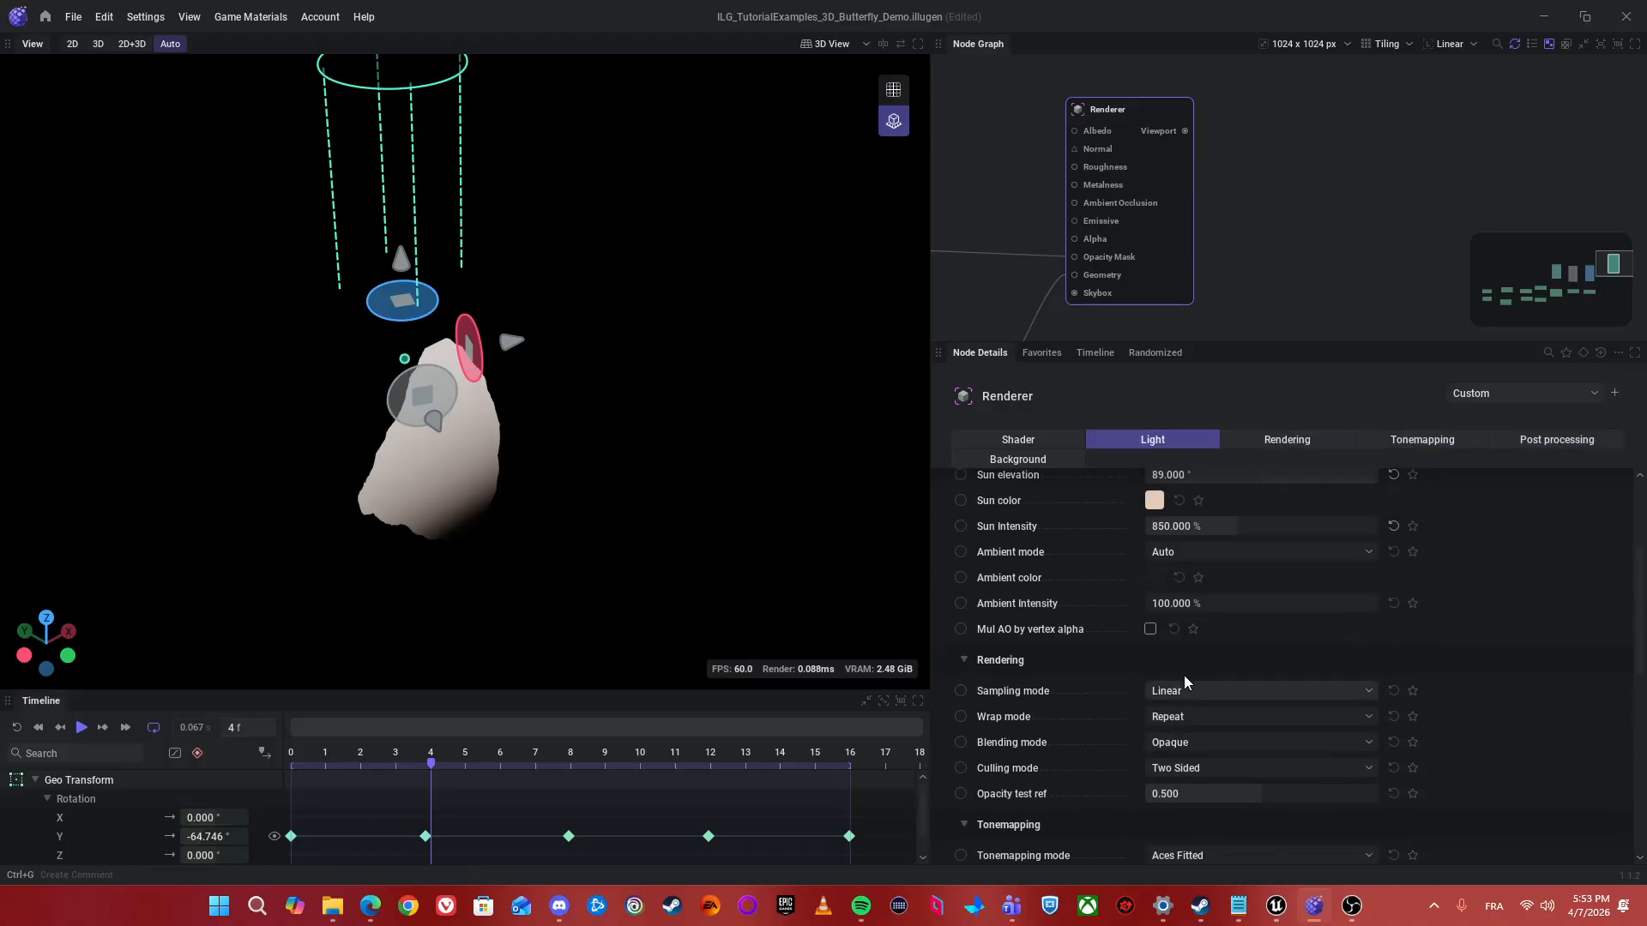
- Set the Renderer's sun azimuth to -202.2° and start playback to check the lighting on the wings
{"action": "scroll", "coordinate": [1184, 676], "scroll_direction": "up", "scroll_amount": 4}
{"action": "left_click_drag", "start_coordinate": [1206, 620], "coordinate": [1380, 645]}
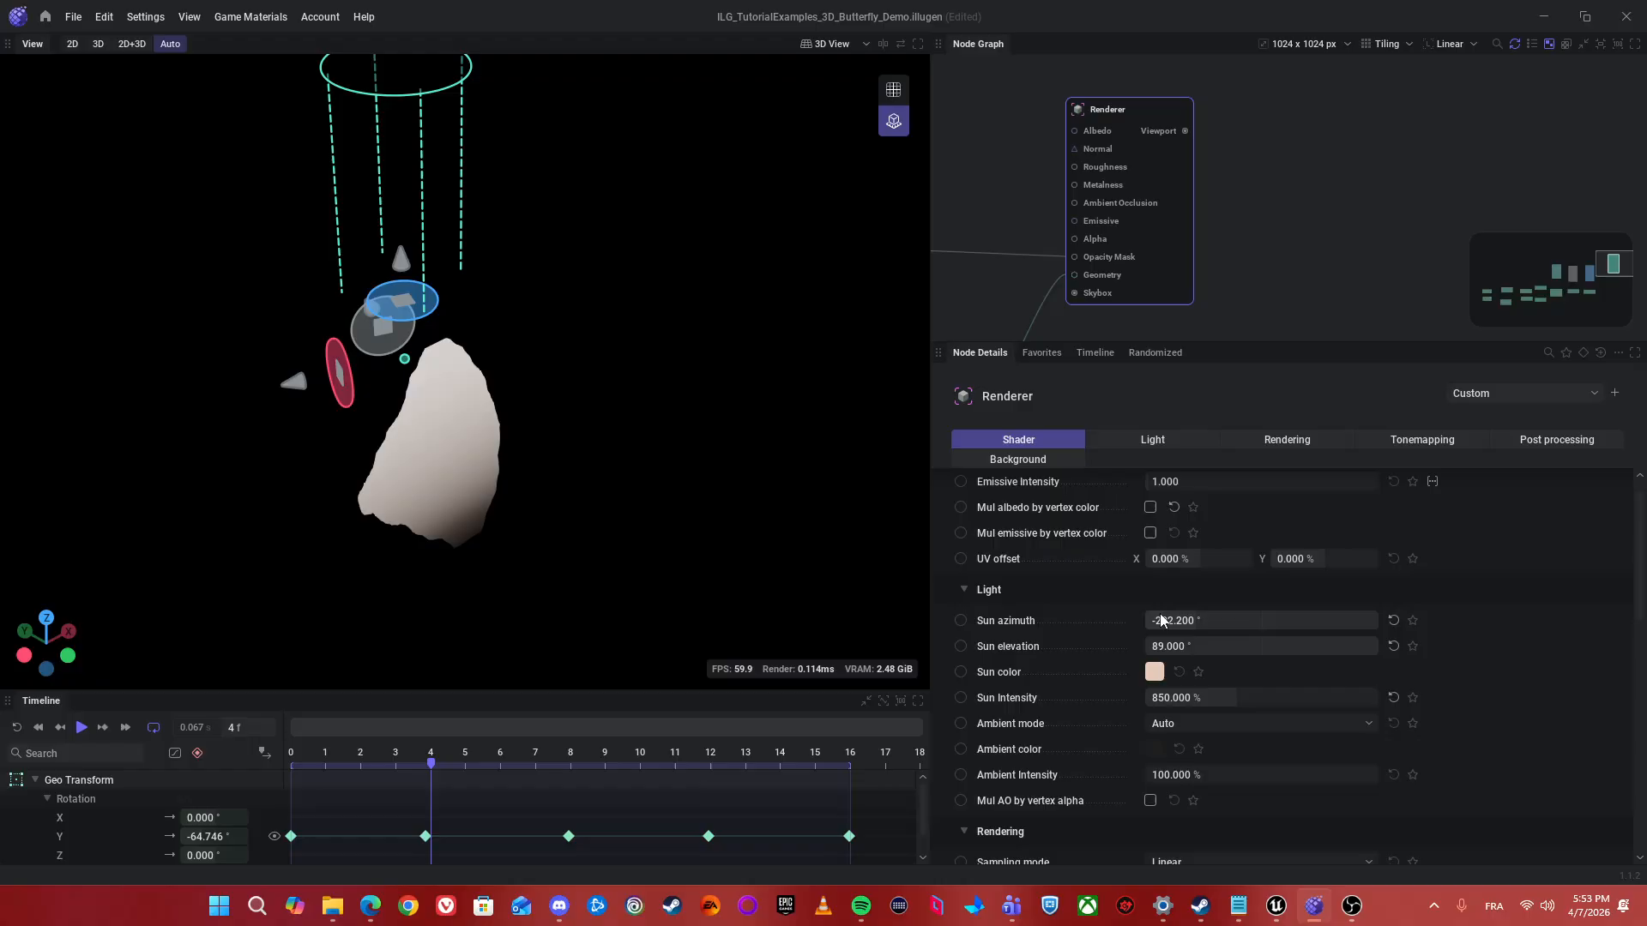
{"action": "left_click_drag", "start_coordinate": [768, 527], "coordinate": [824, 531], "text": "alt"}
{"action": "key", "text": "space"}
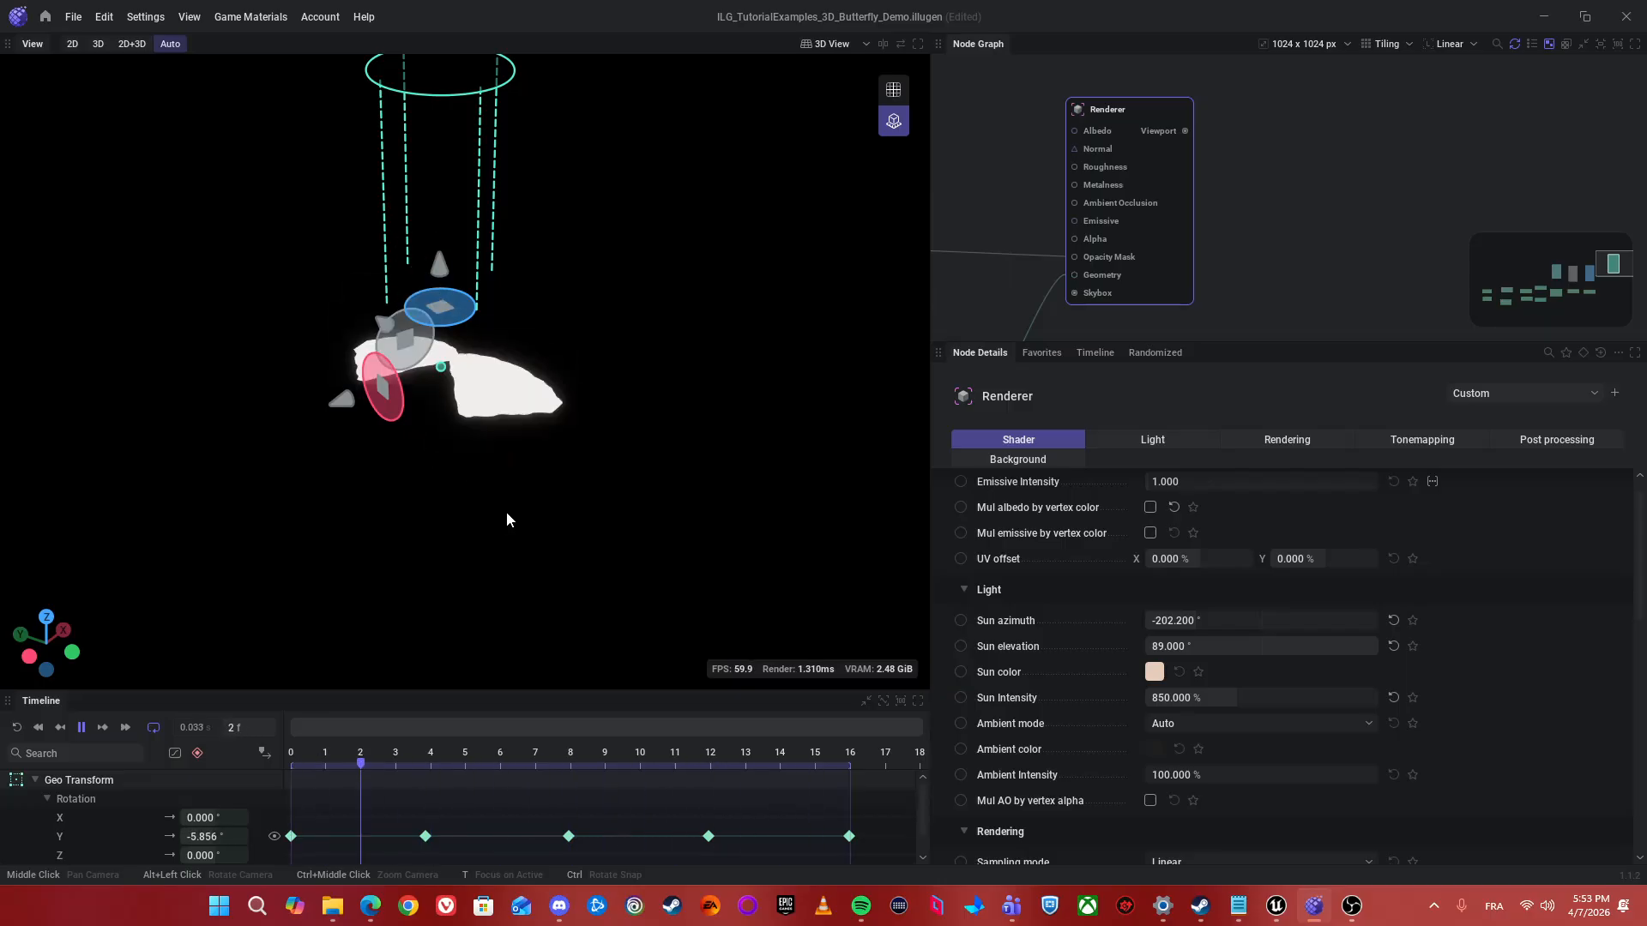
- Reframe the butterfly from a higher, closer angle and preview its flapping animation in the 3D view
{"action": "middle_click_drag", "start_coordinate": [454, 388], "coordinate": [521, 425]}
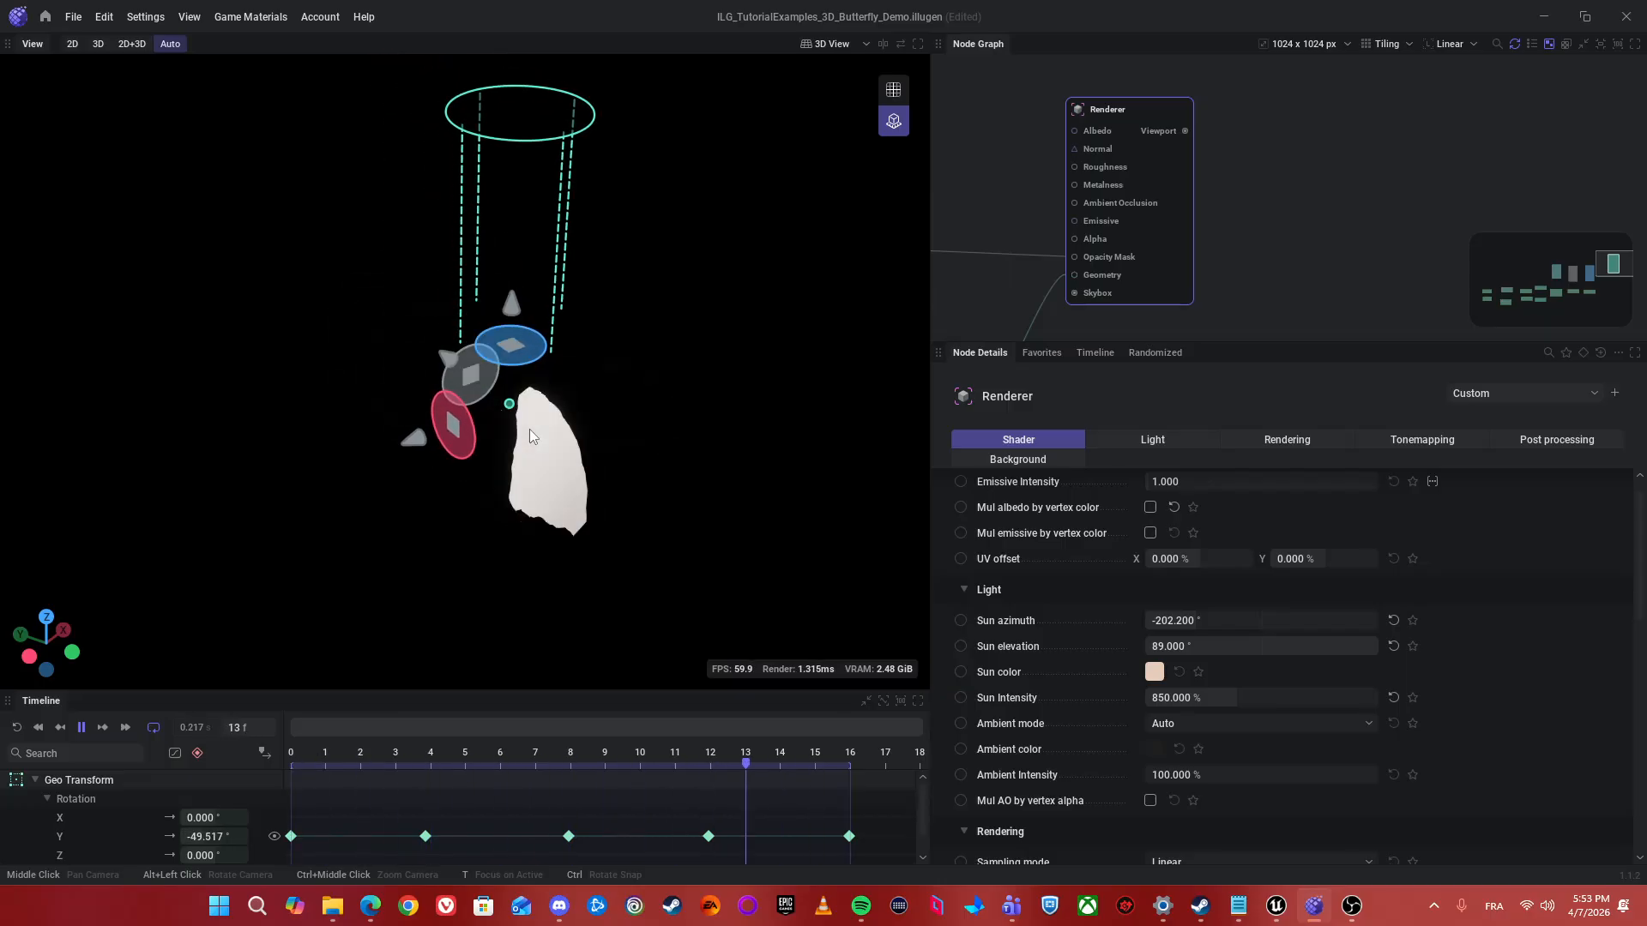
{"action": "left_click_drag", "start_coordinate": [569, 441], "coordinate": [624, 504], "text": "alt"}
{"action": "key", "text": "space"}
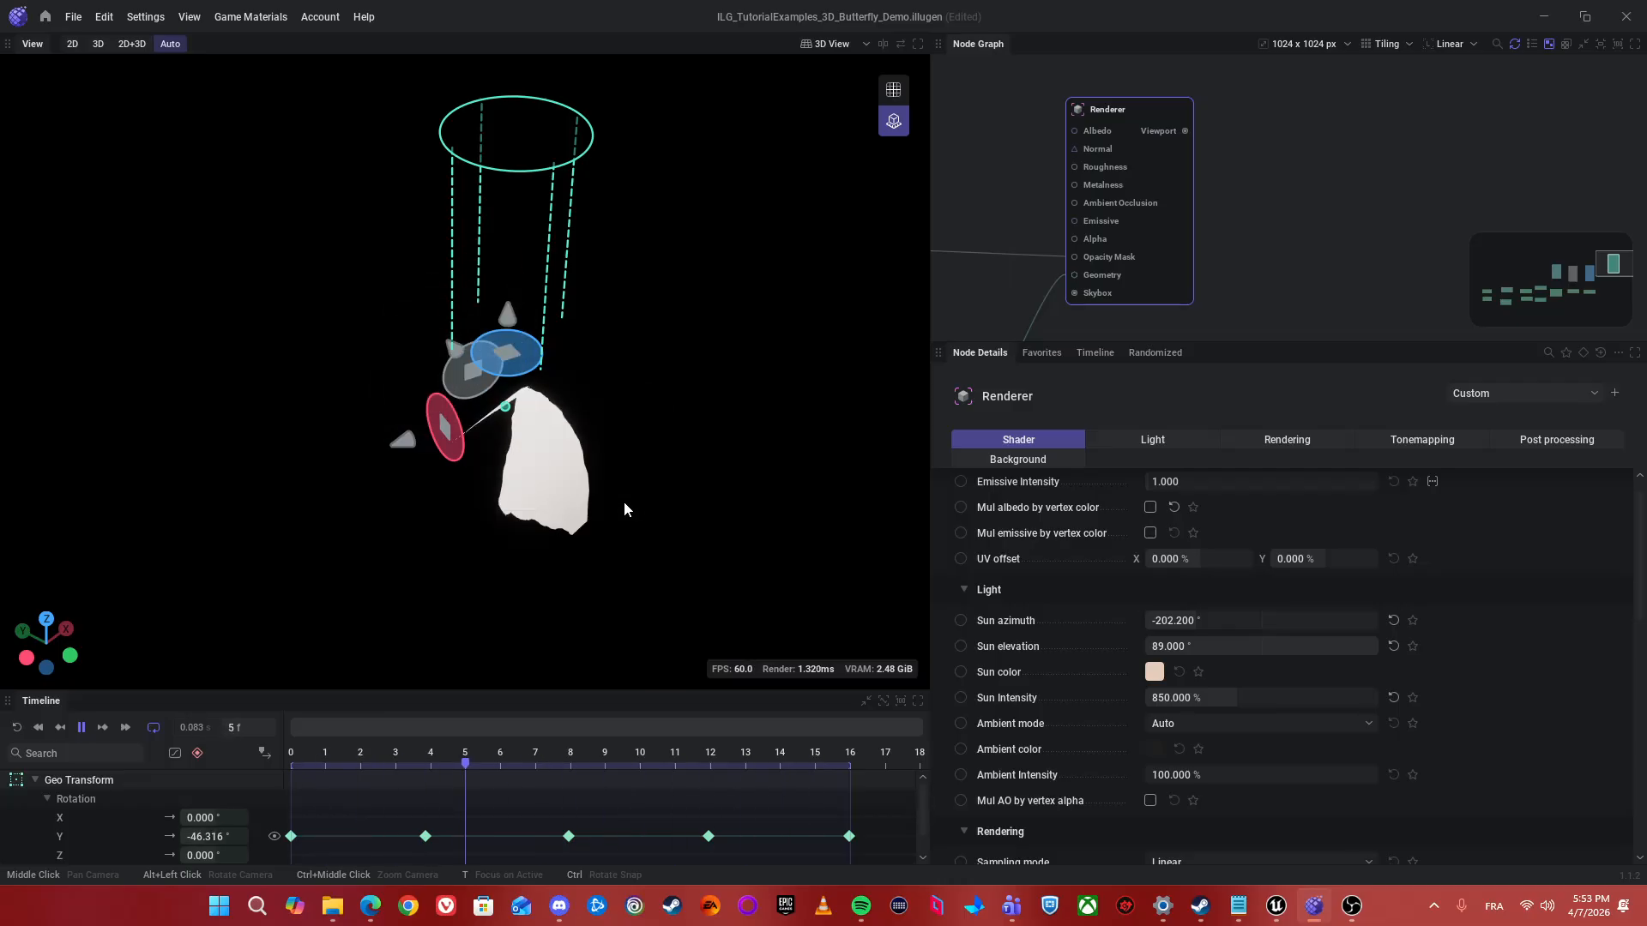
{"action": "key", "text": "space"}
{"action": "key", "text": "space"}
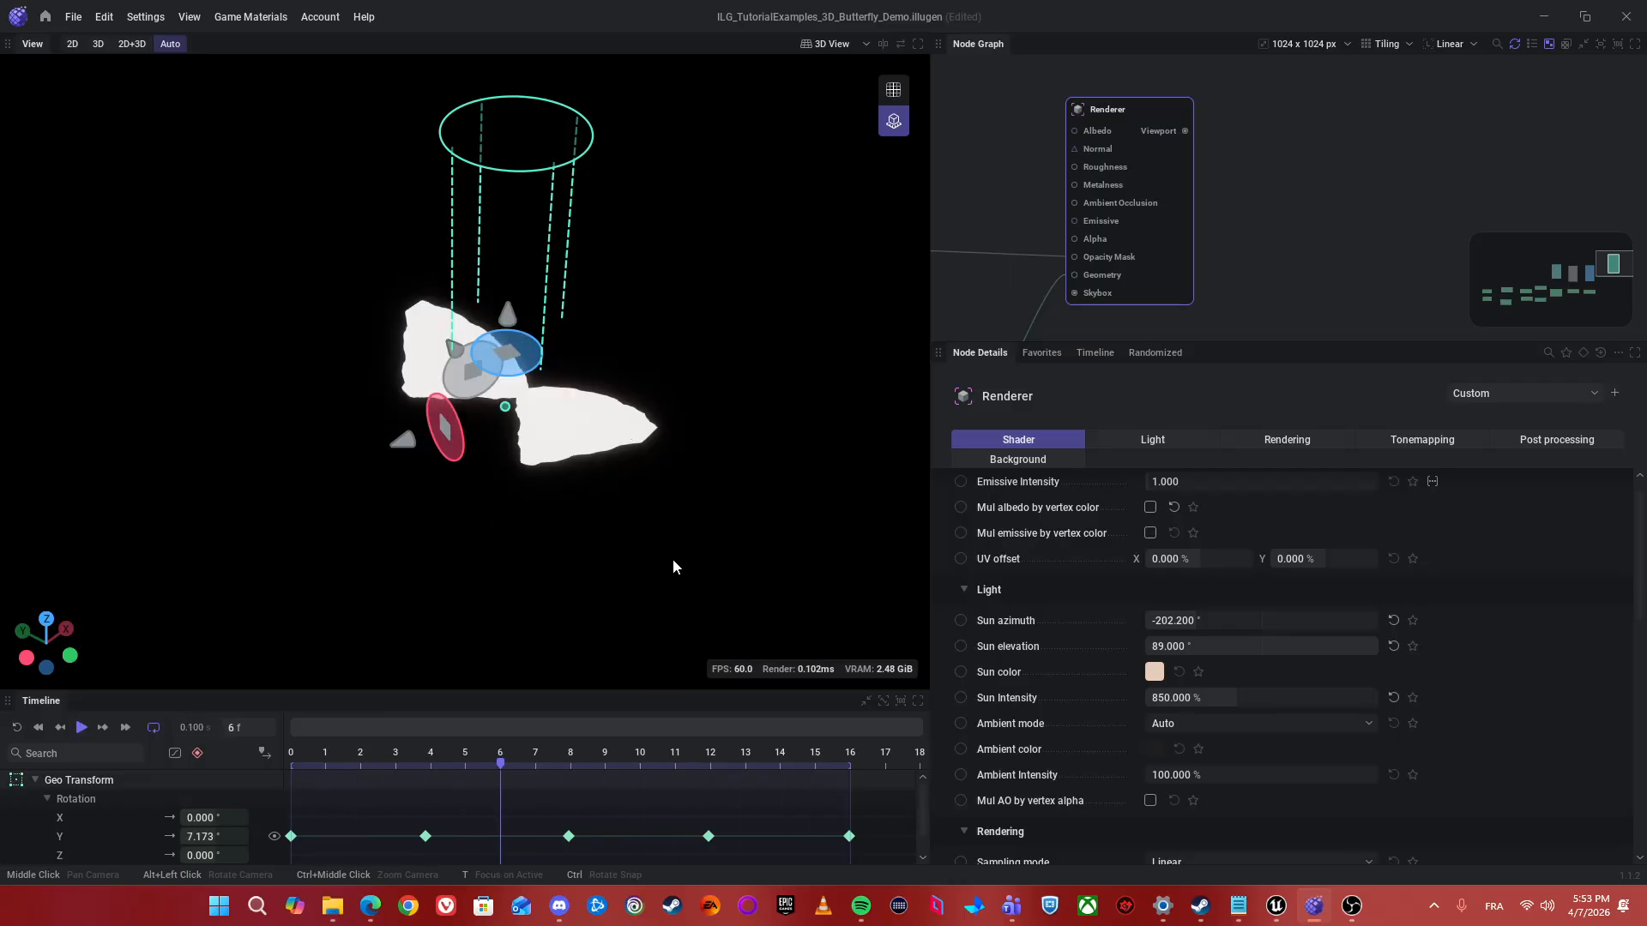
{"action": "left_click_drag", "start_coordinate": [671, 560], "coordinate": [637, 524], "text": "alt"}
{"action": "scroll", "coordinate": [678, 551], "scroll_direction": "up", "scroll_amount": 2}
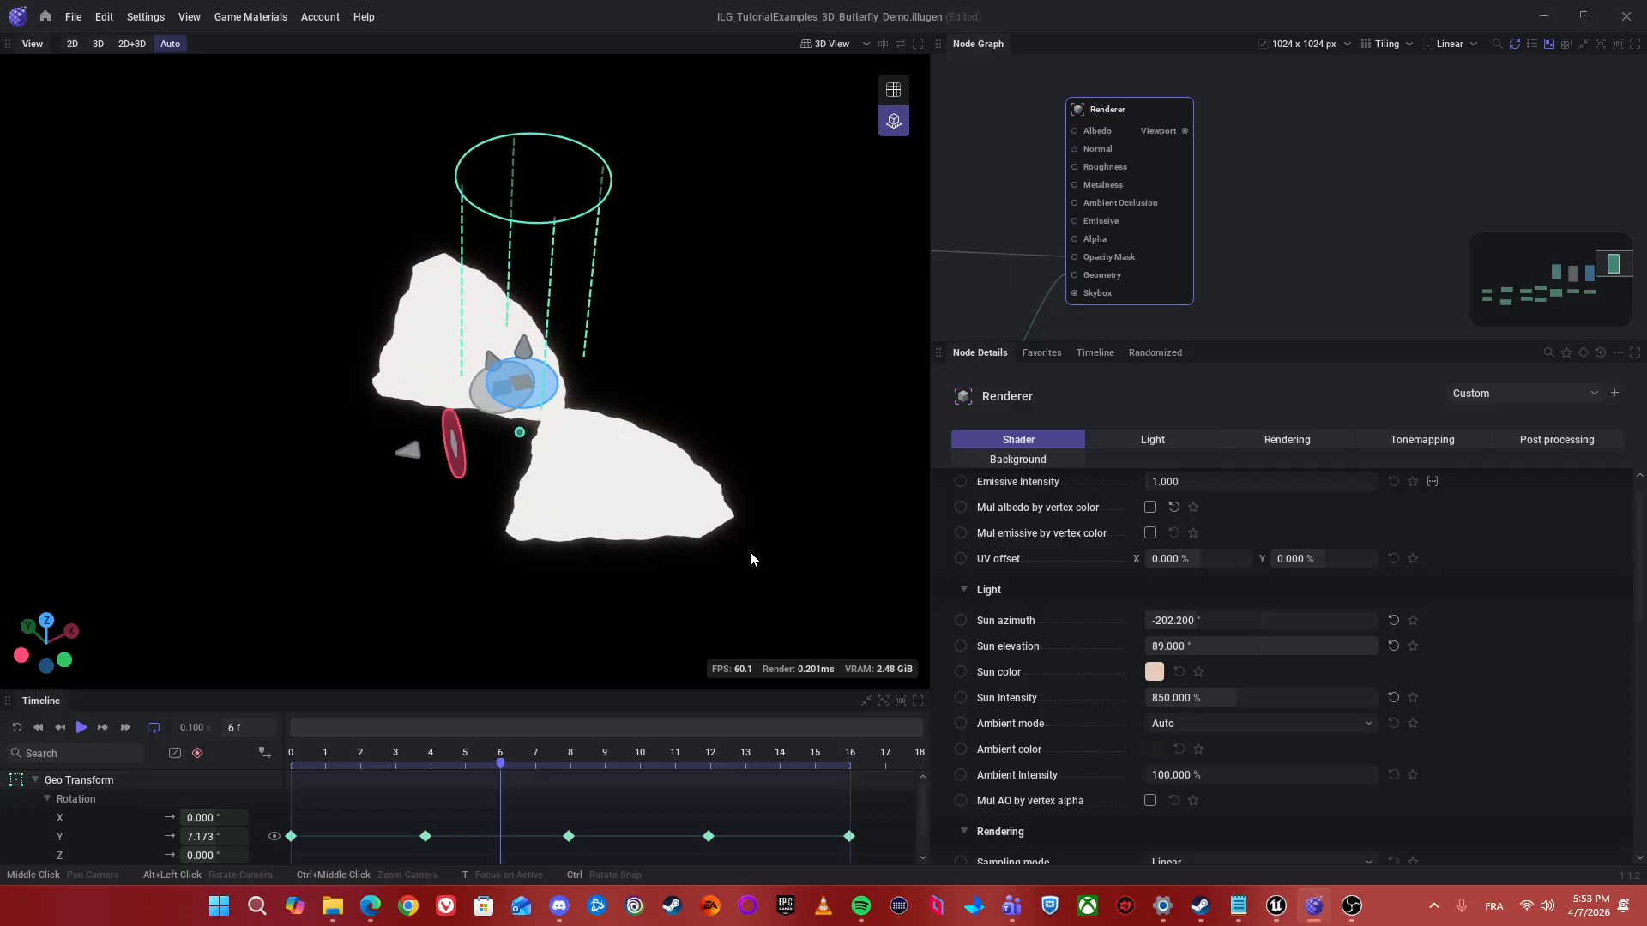
{"action": "middle_click_drag", "start_coordinate": [766, 558], "coordinate": [708, 503]}
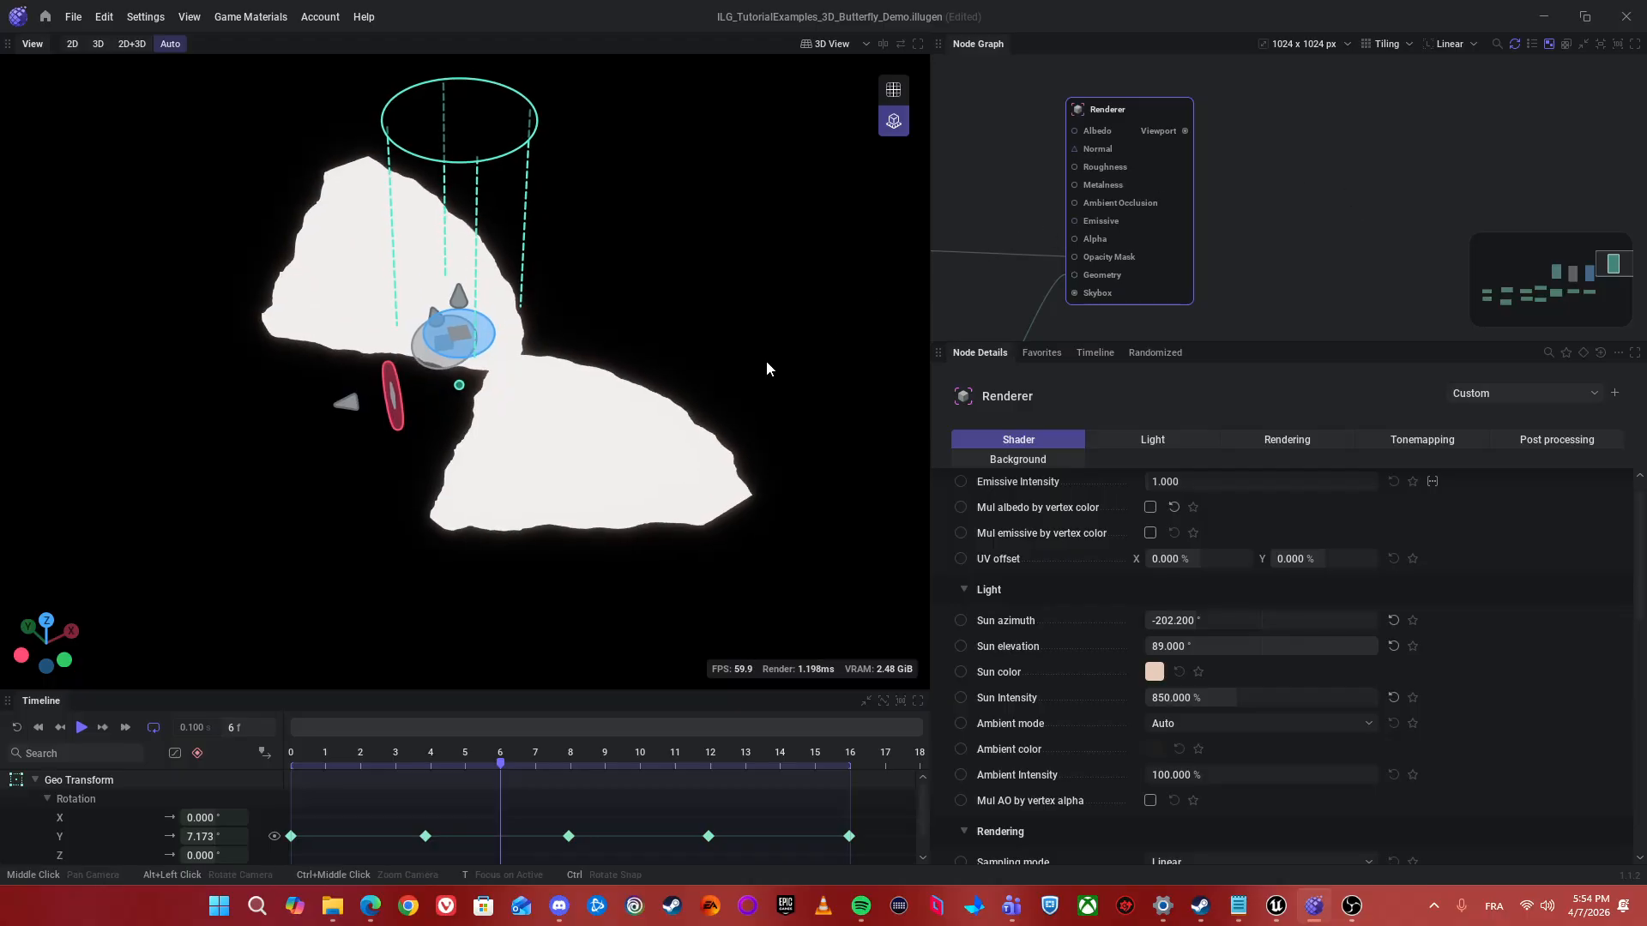
{"action": "key", "text": "space"}
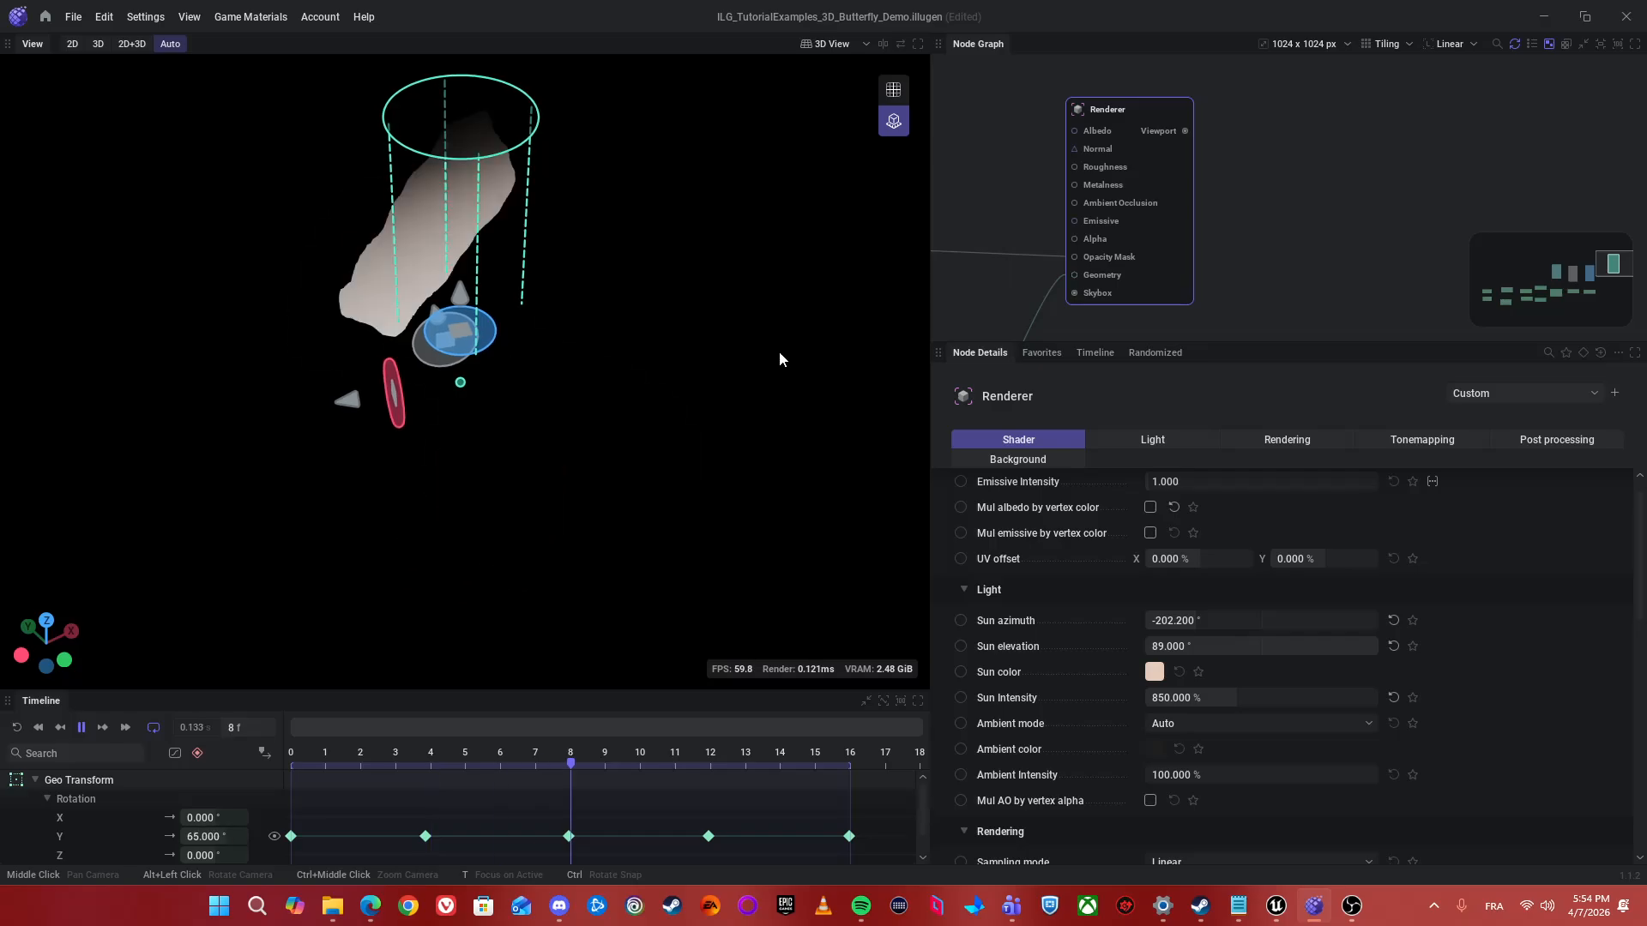
{"action": "key", "text": "space"}
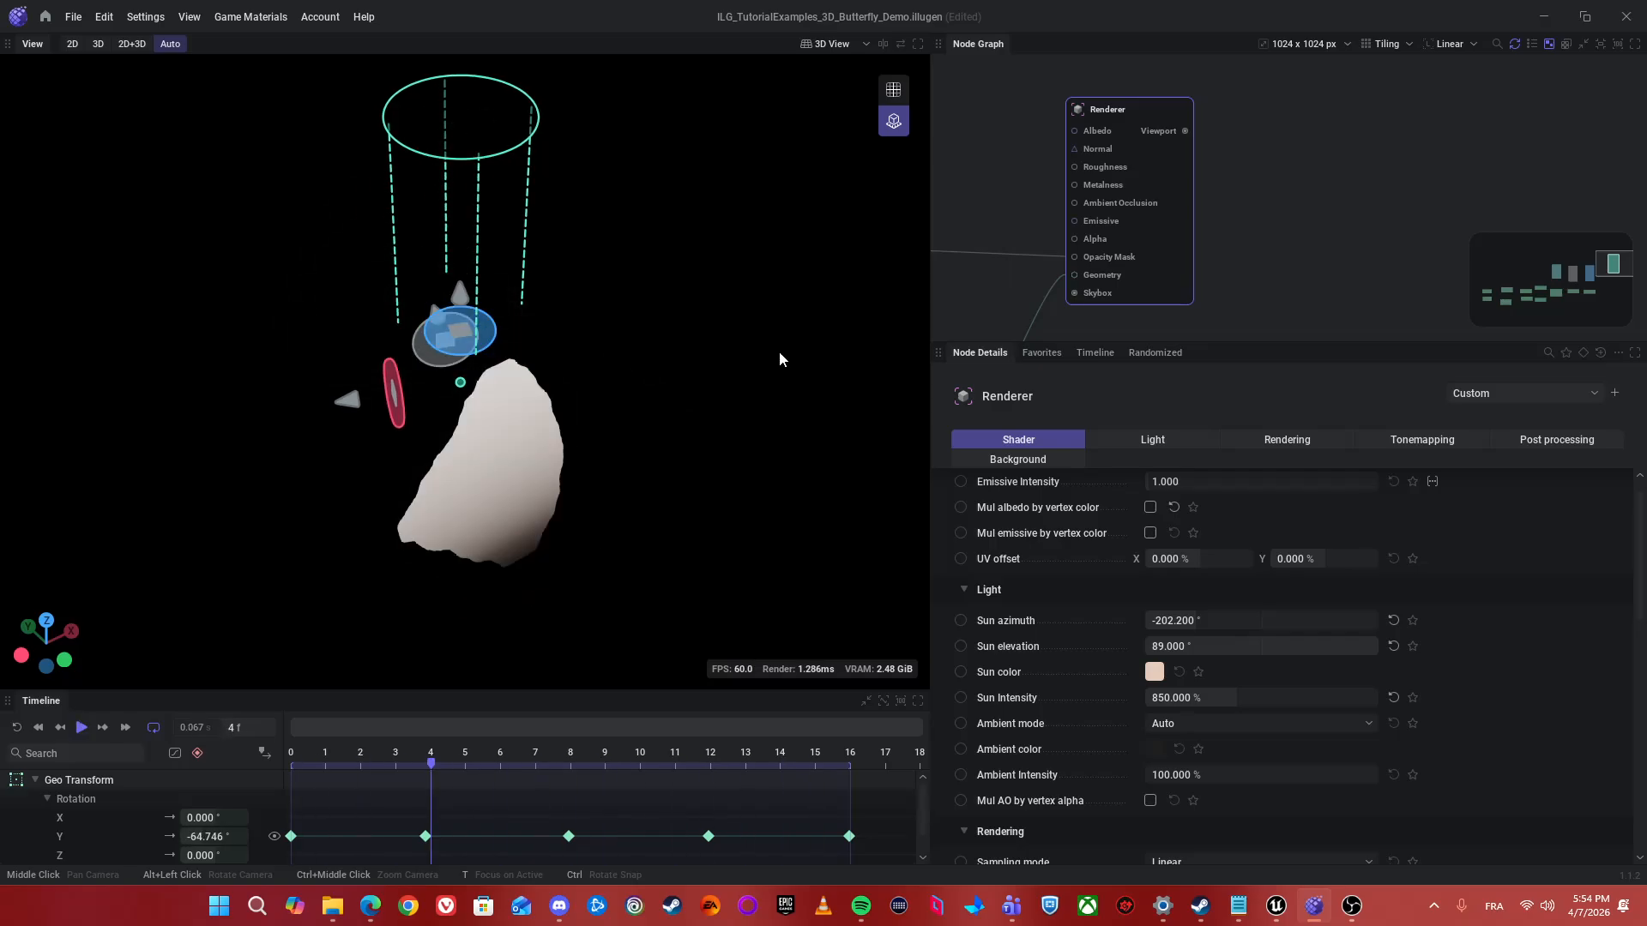
- Add an Export: Viewport node connected to the Renderer node's Viewport output
{"action": "left_click", "coordinate": [1310, 151]}
{"action": "scroll", "coordinate": [1274, 136], "scroll_direction": "up", "scroll_amount": 3}
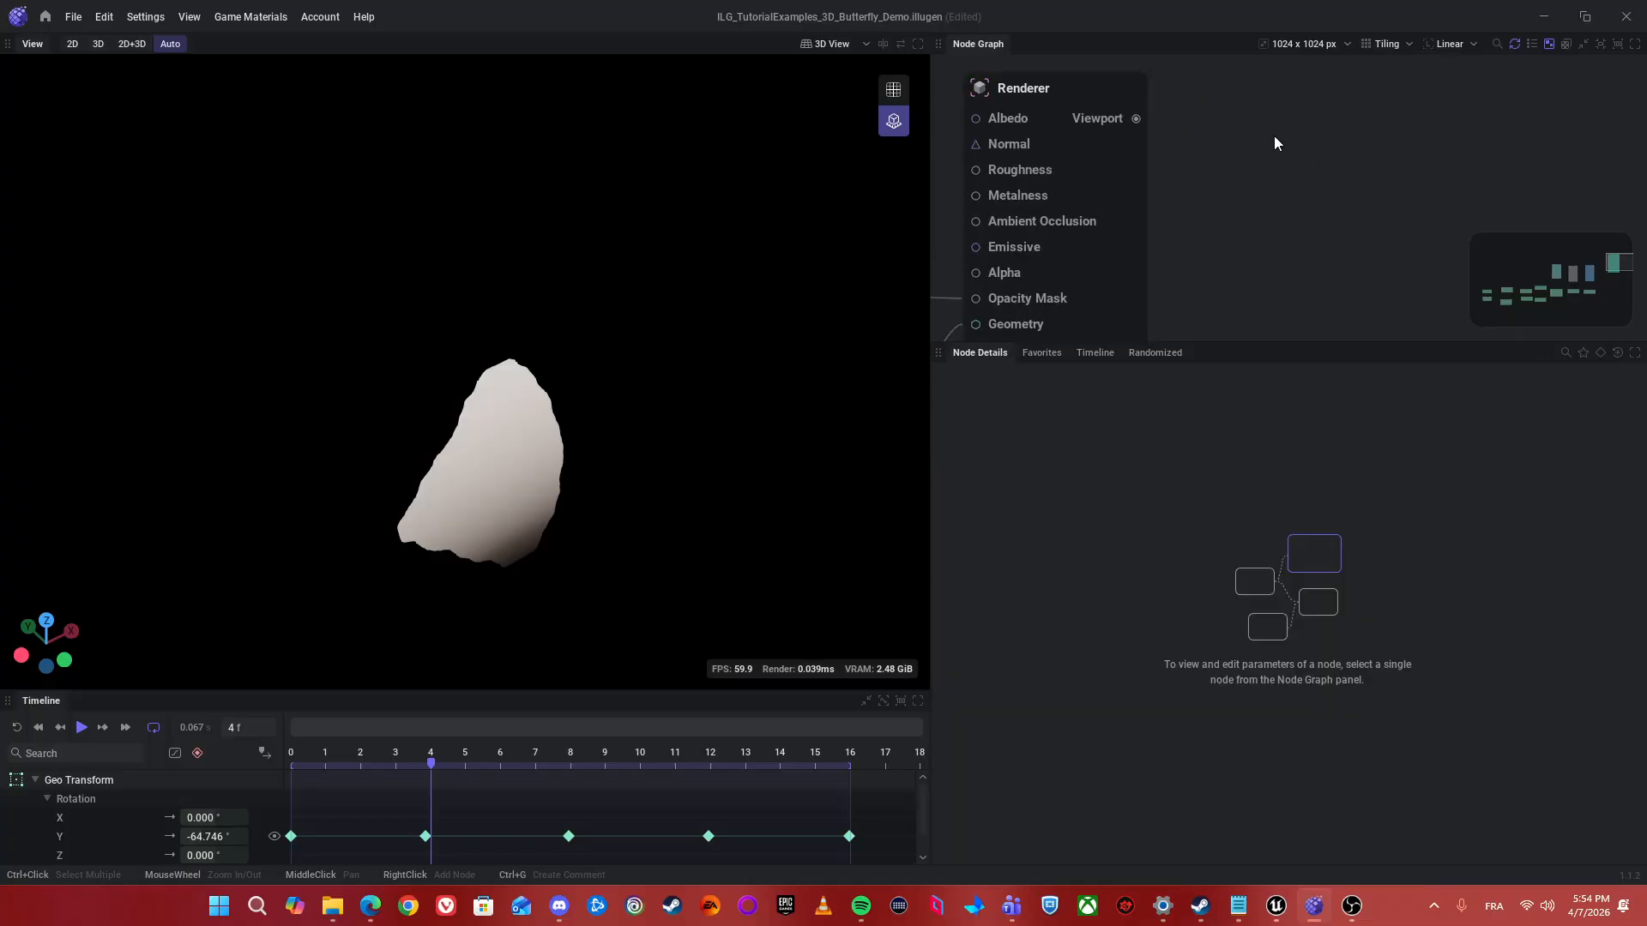
{"action": "left_click_drag", "start_coordinate": [1146, 119], "coordinate": [1349, 122]}
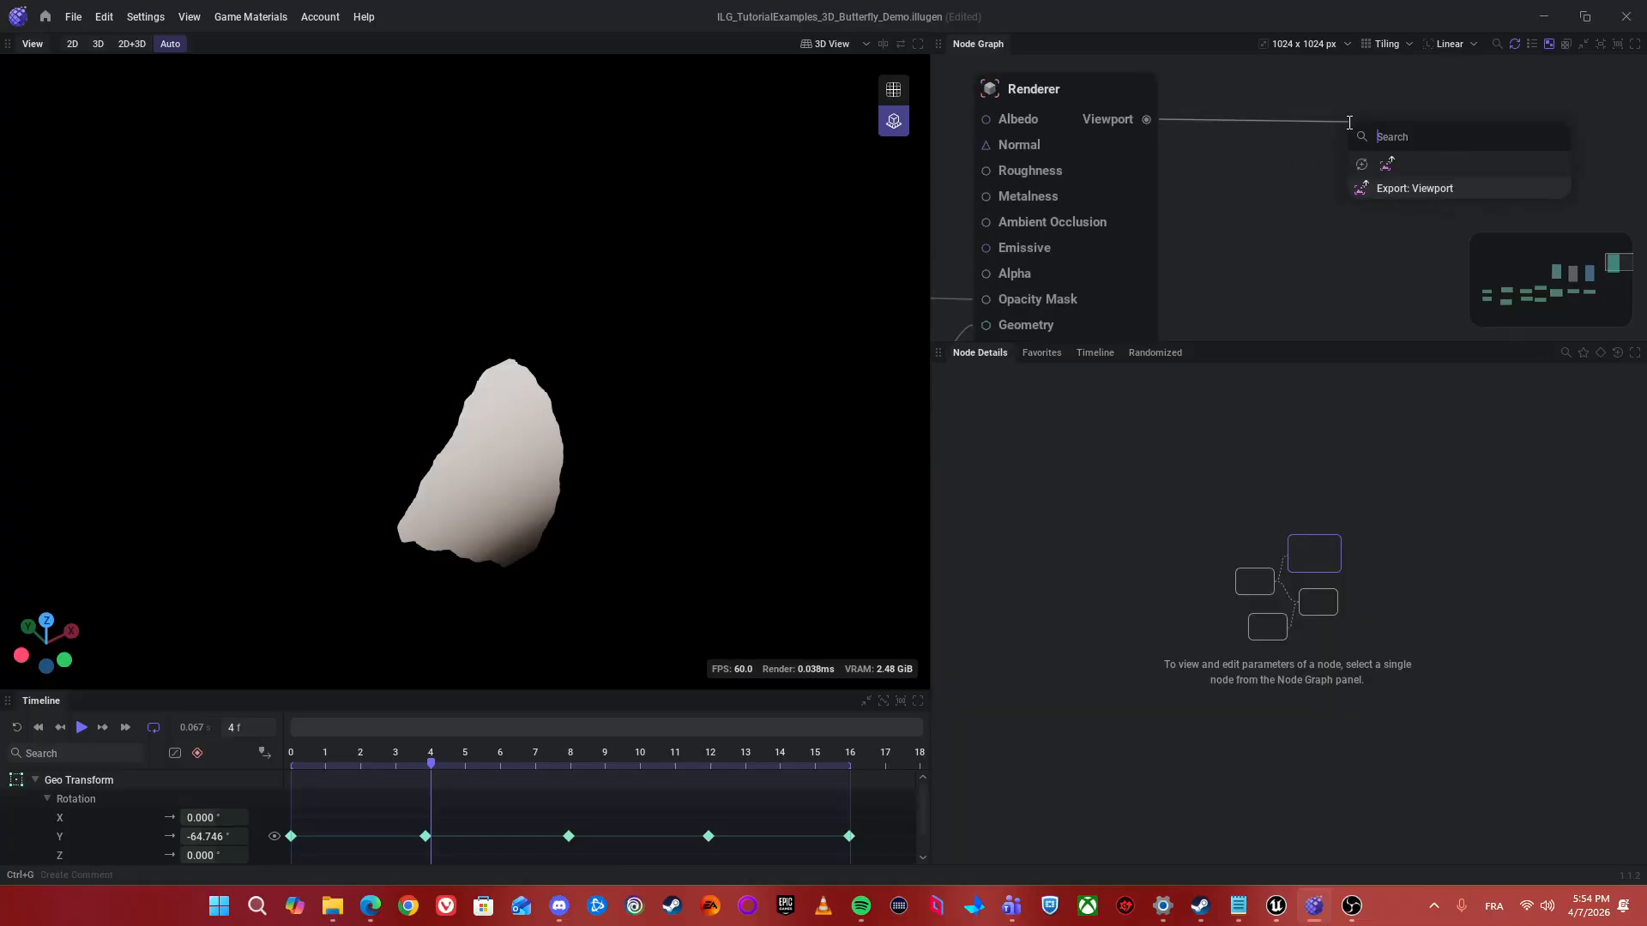
{"action": "left_click", "coordinate": [1398, 188]}
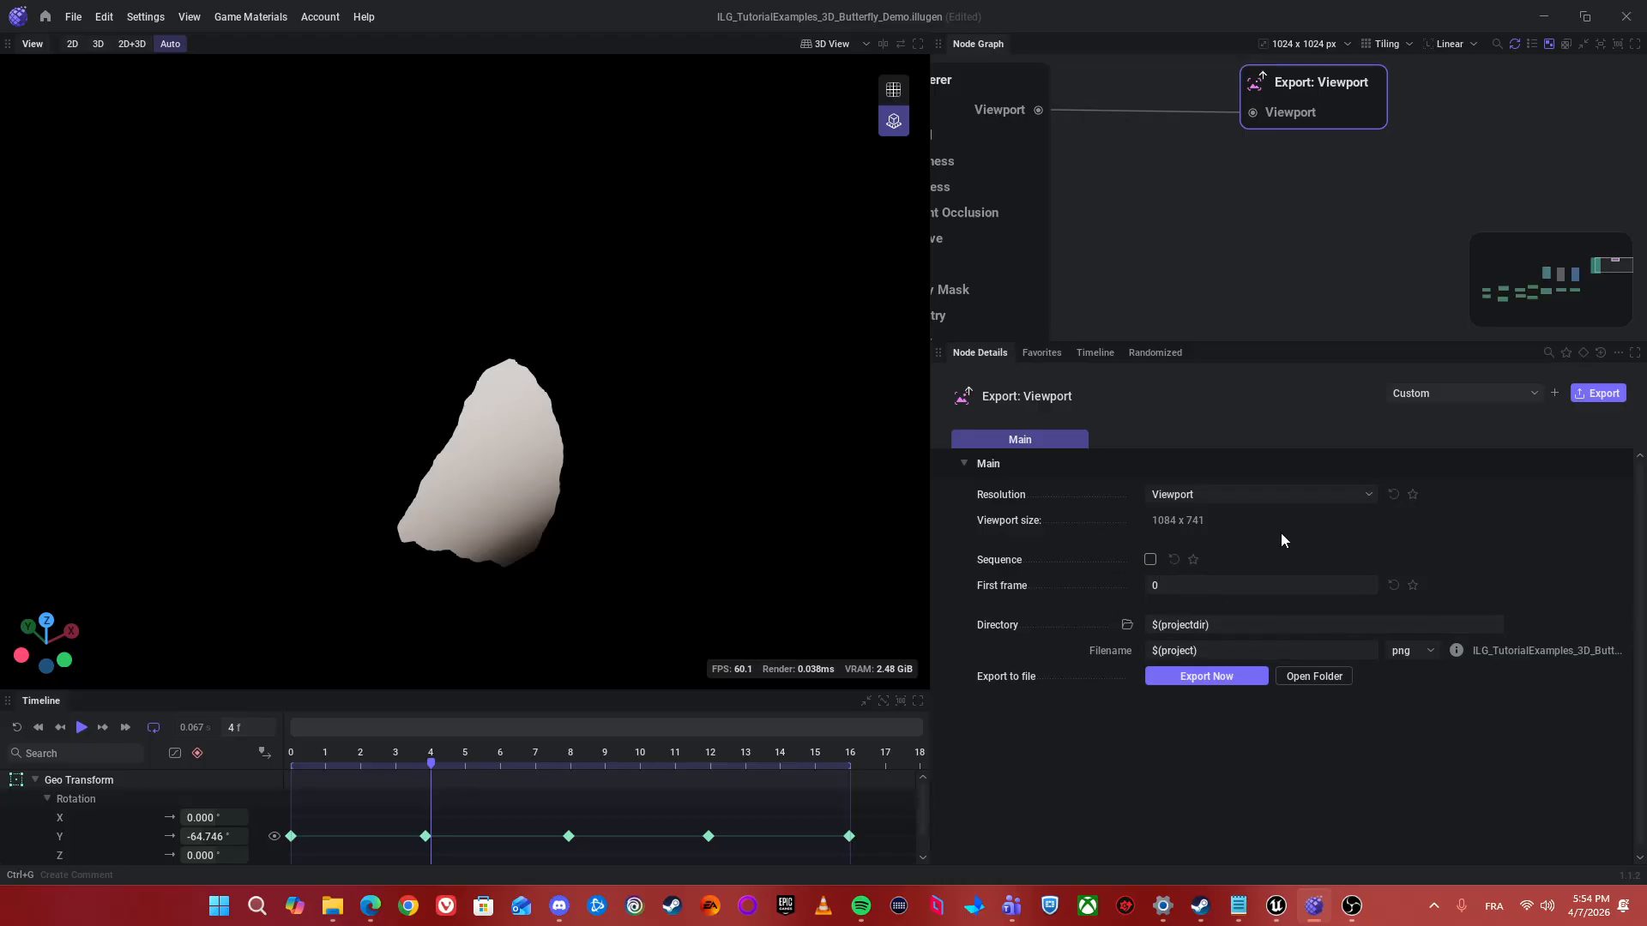
- Enable sequence export on the Export: Viewport node and set the number of frames to 16
{"action": "left_click", "coordinate": [1150, 560]}
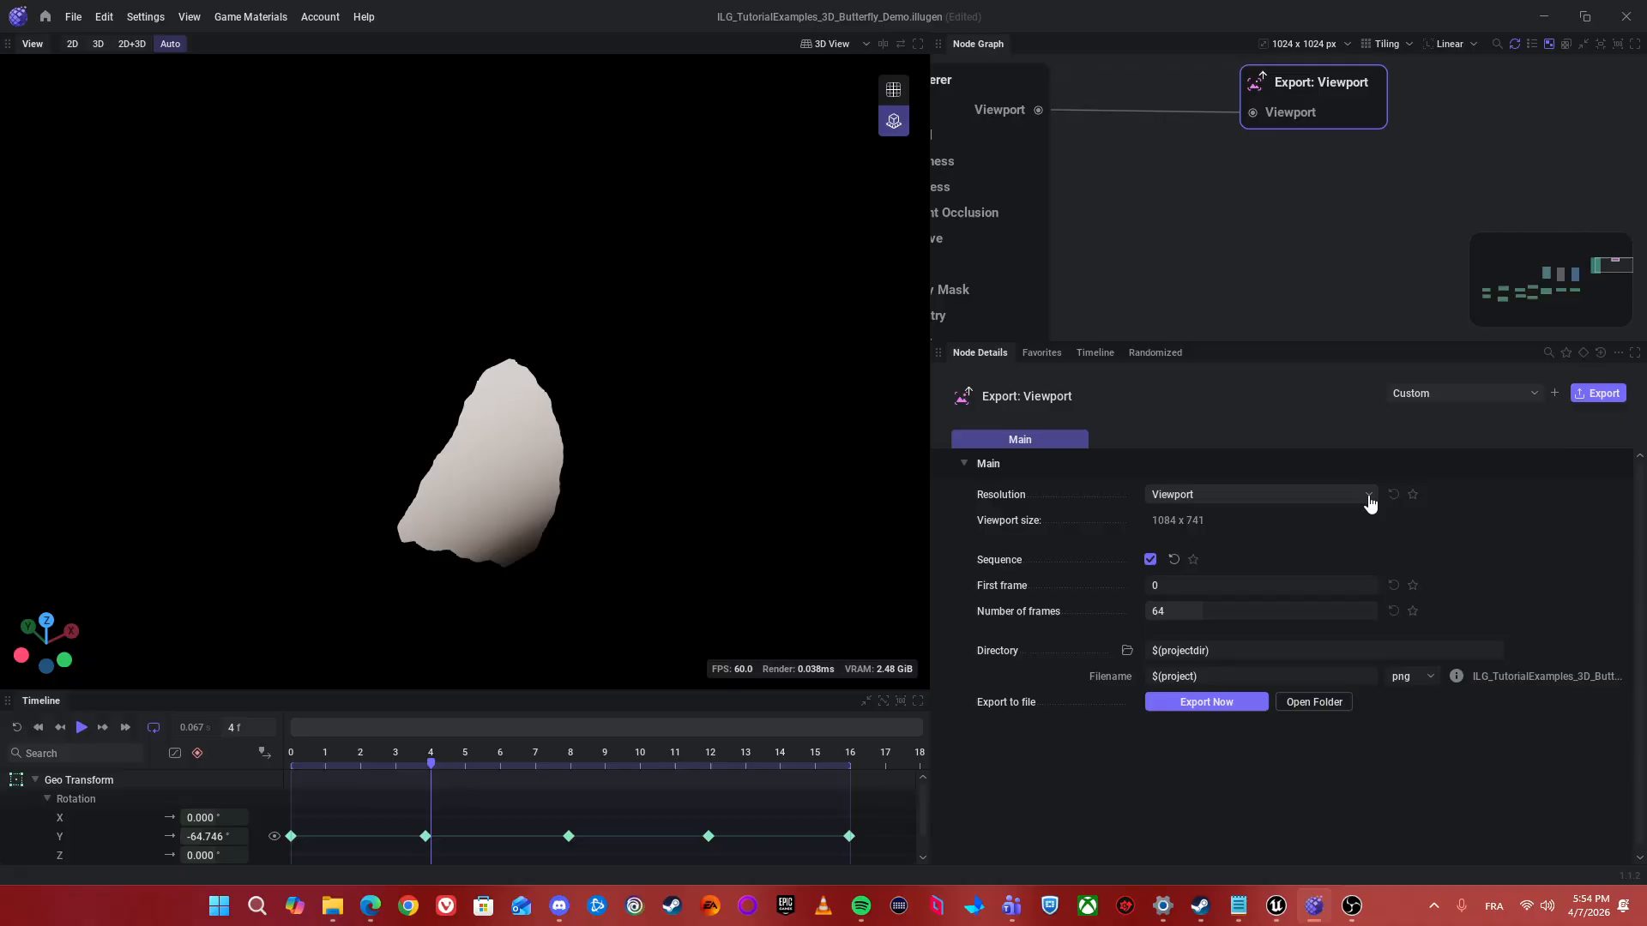
{"action": "left_click", "coordinate": [1184, 603]}
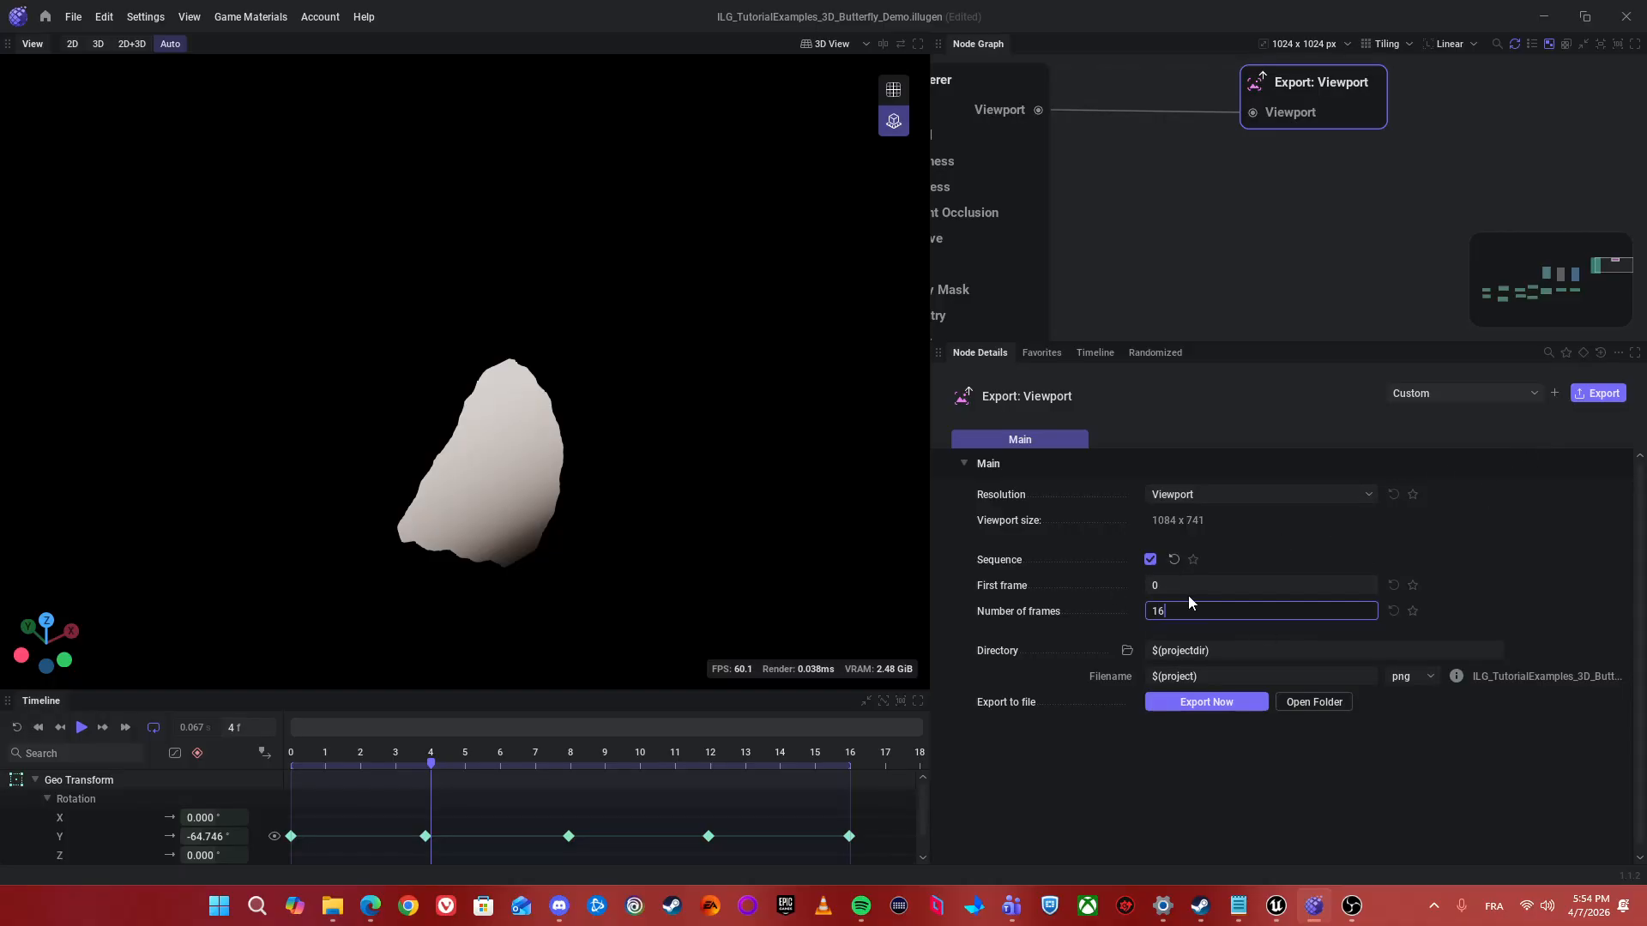
{"action": "type", "text": "16"}
{"action": "key", "text": "Return"}
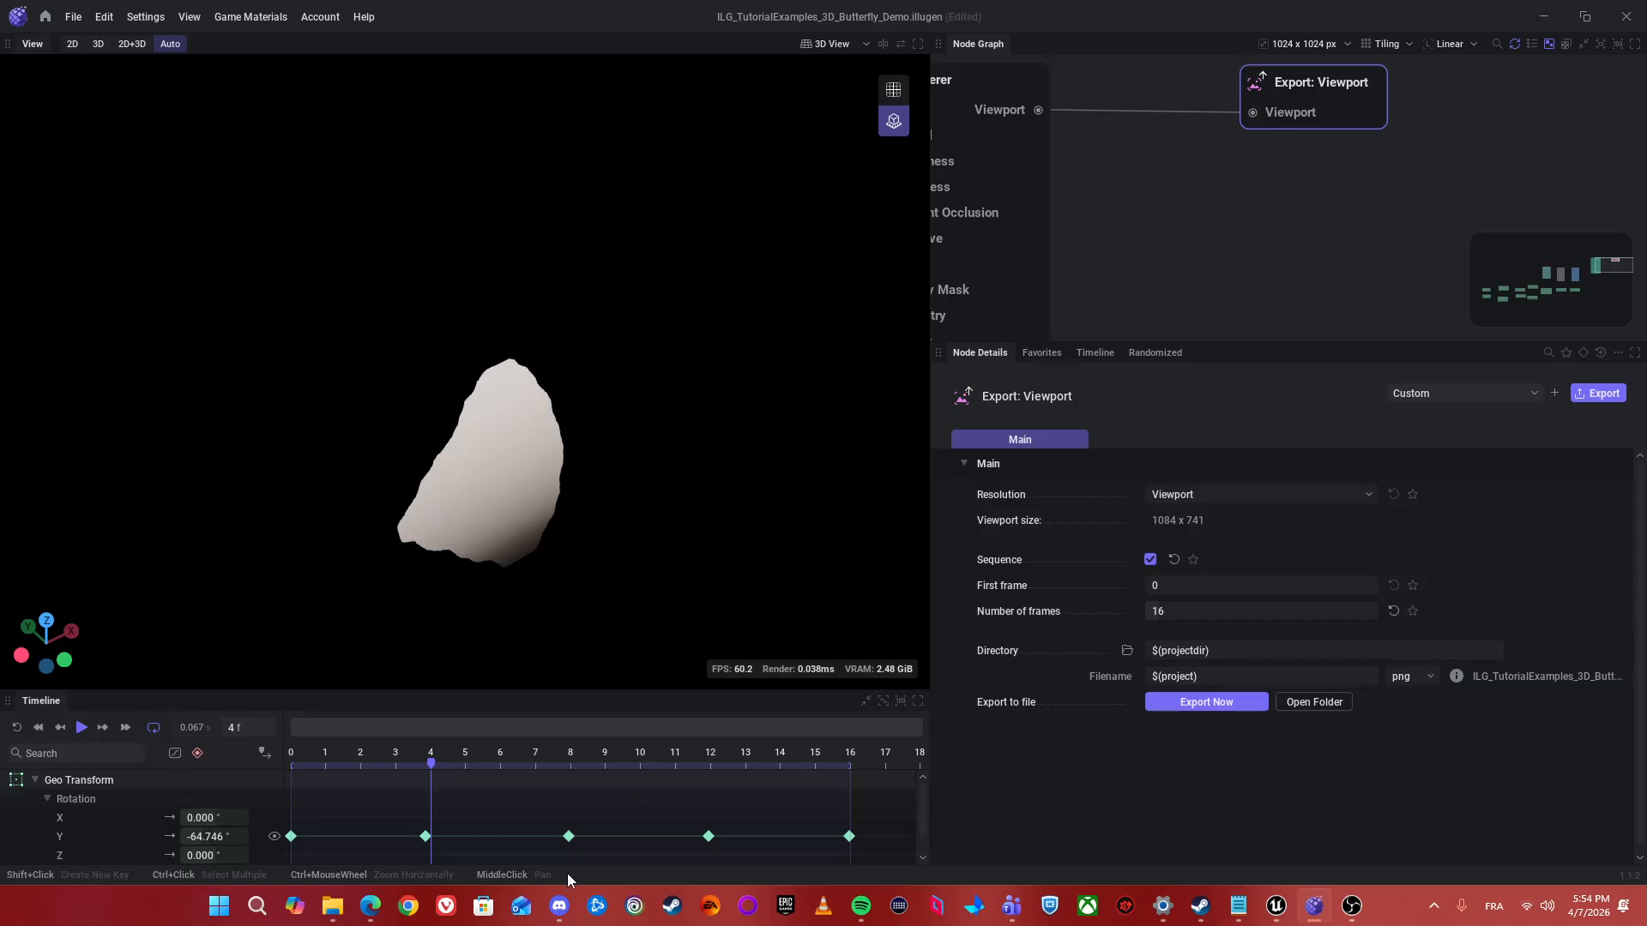
- Switch to File Explorer, open the Keyframes_Butterfly folder in 3D_Butterfly_Flipbook, and copy its path
{"action": "mouse_move", "coordinate": [330, 916]}
{"action": "left_click", "coordinate": [357, 822]}
{"action": "left_click_drag", "start_coordinate": [1509, 358], "coordinate": [1246, 7]}
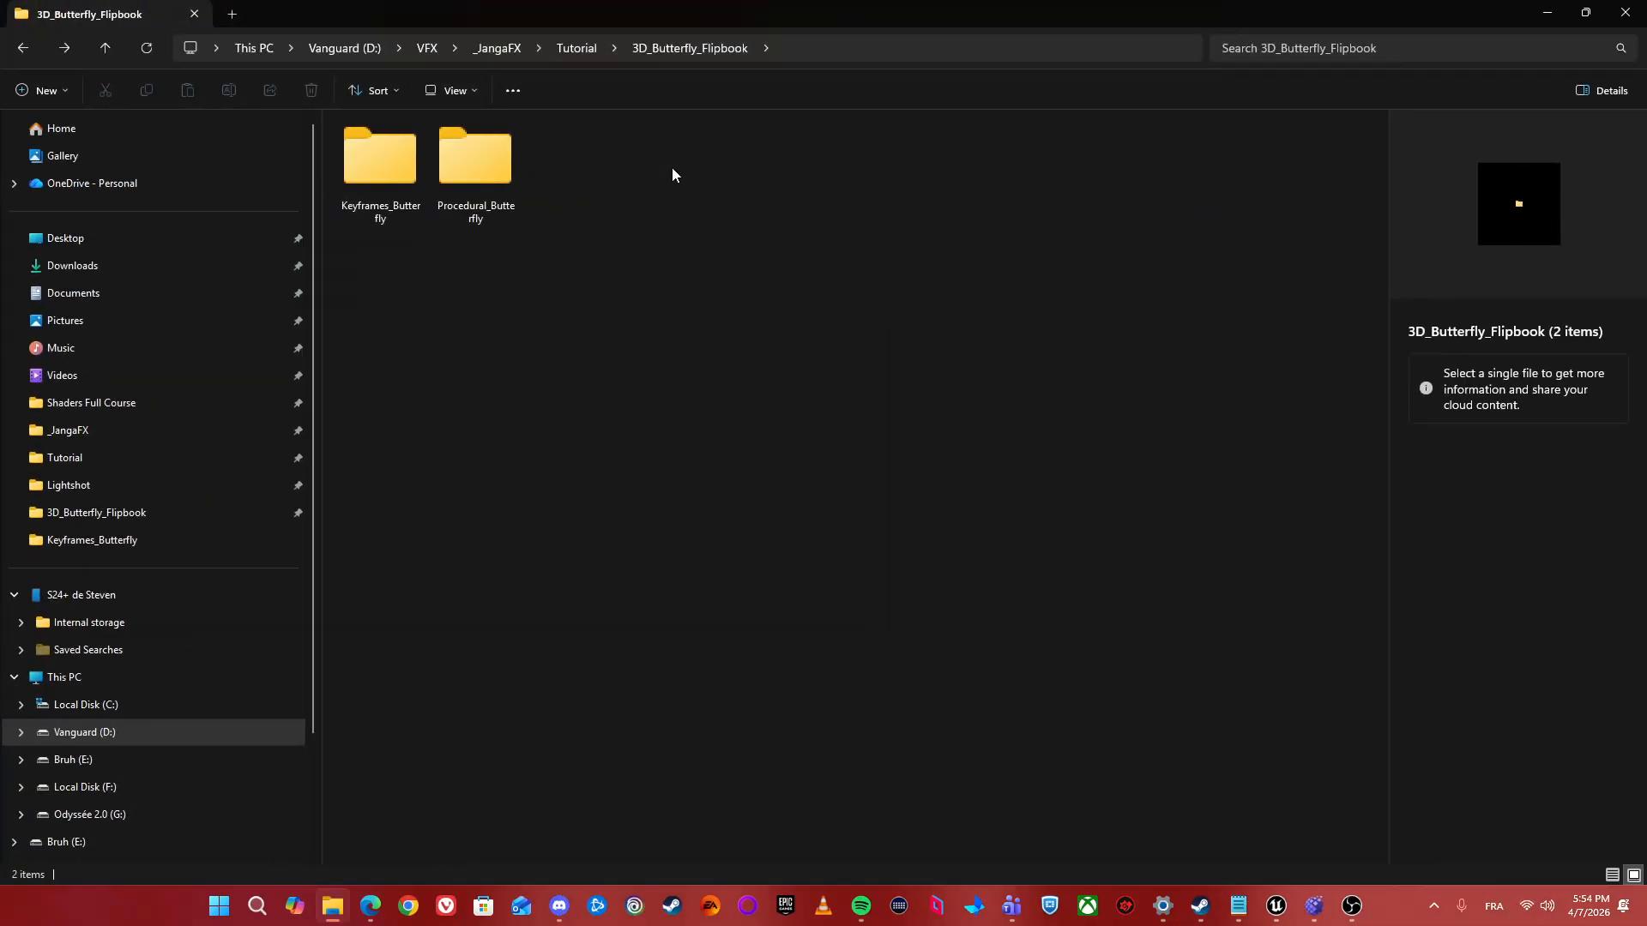
{"action": "double_click", "coordinate": [381, 186]}
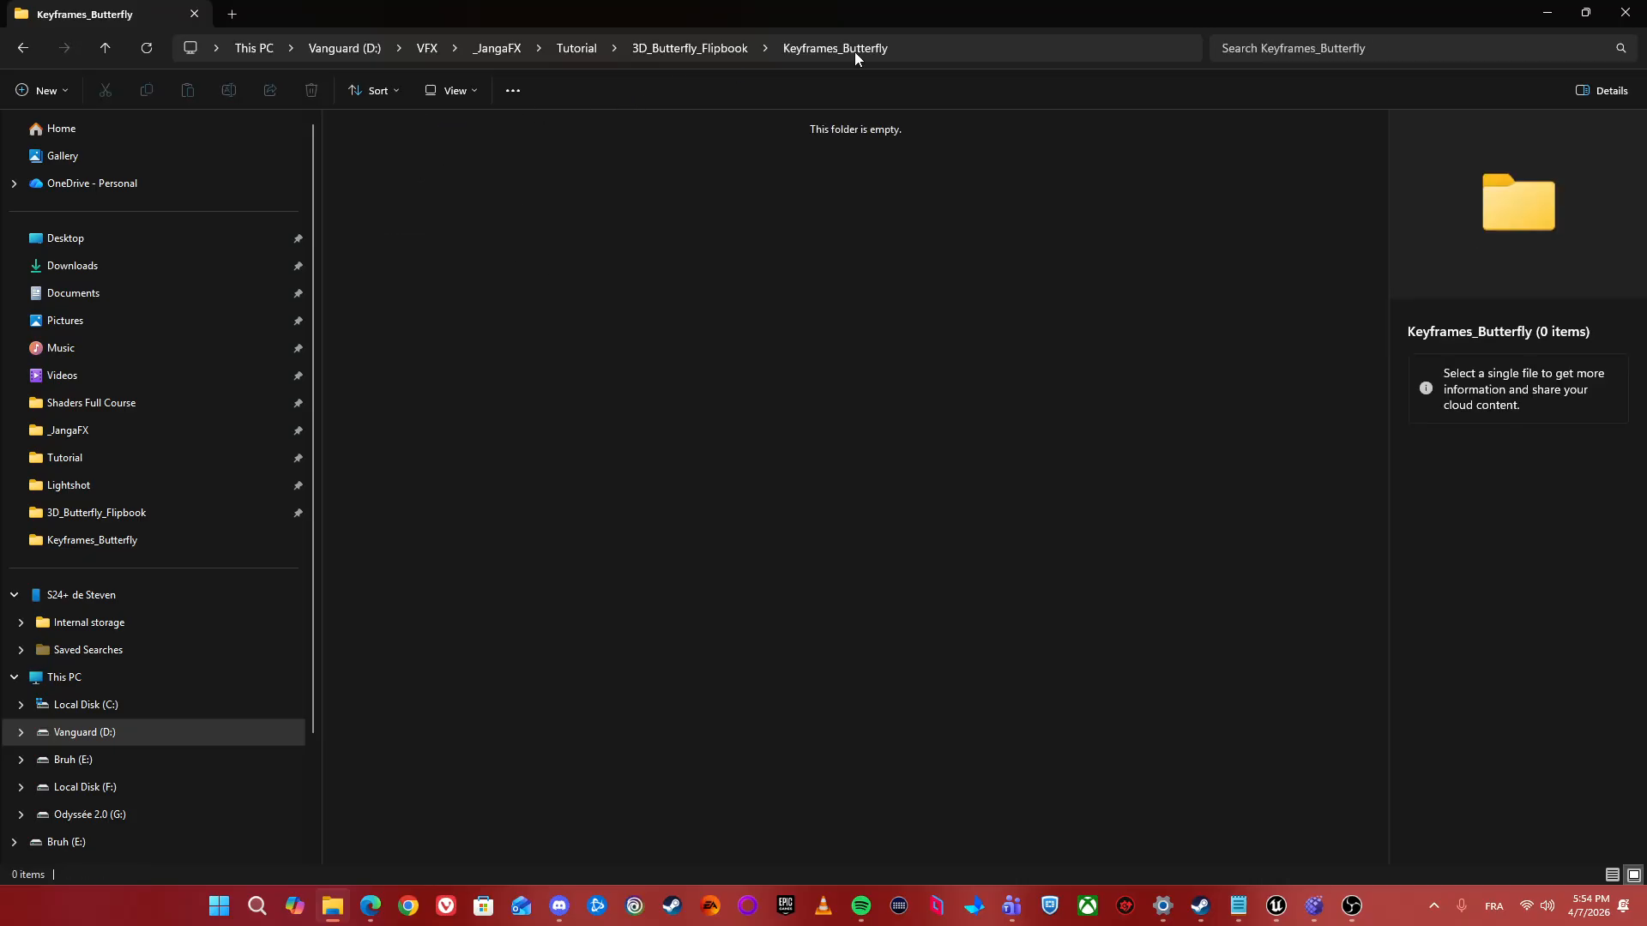
{"action": "left_click", "coordinate": [939, 38]}
{"action": "key", "text": "ctrl+c"}
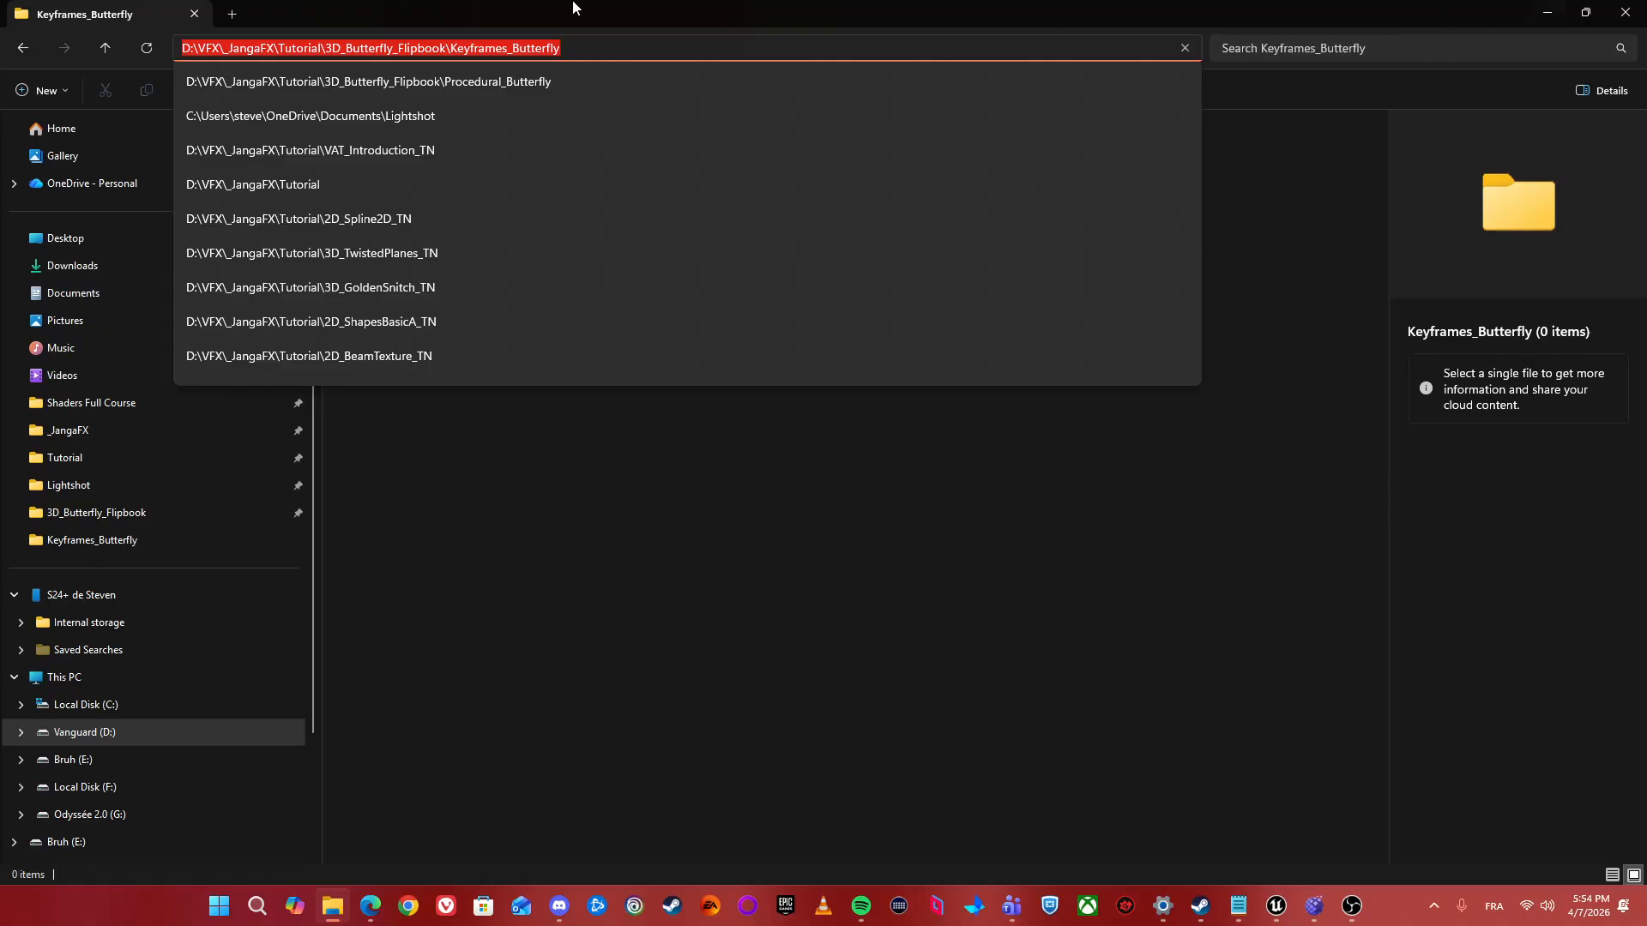
{"action": "left_click", "coordinate": [1548, 21]}
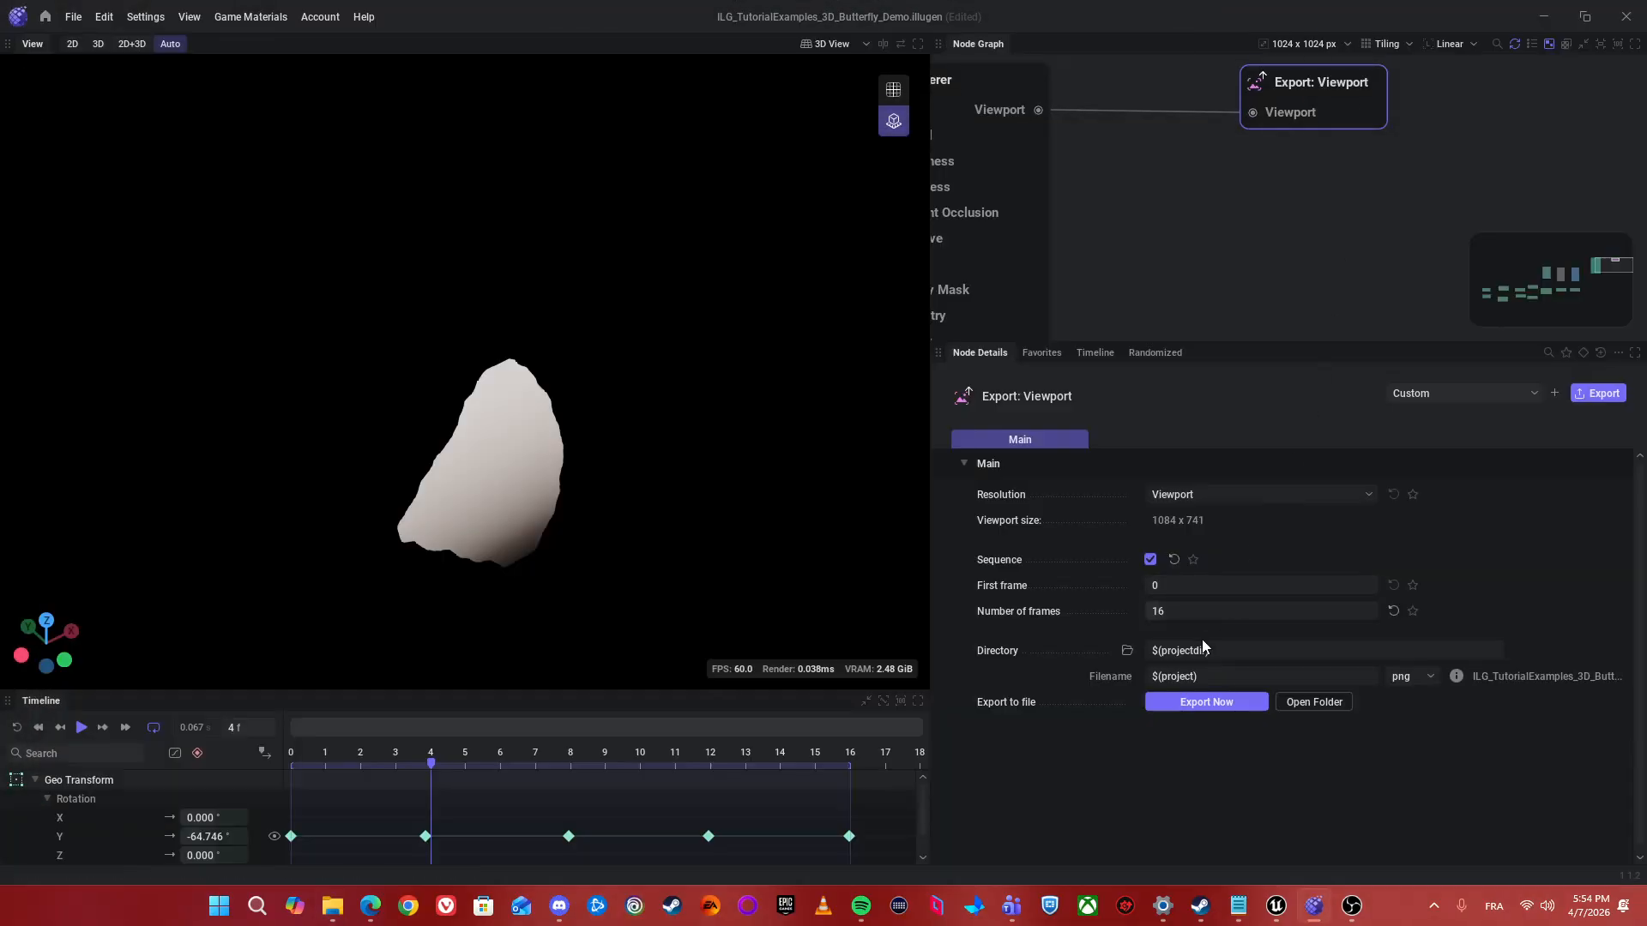
- Set the export directory to D:\VFX\_JangaFX\Tutorial\3D_Butterfly_Flipbook\Keyframes_Butterfly and export the sequence
{"action": "left_click", "coordinate": [1243, 649]}
{"action": "key", "text": "ctrl+v"}
{"action": "key", "text": "Return"}
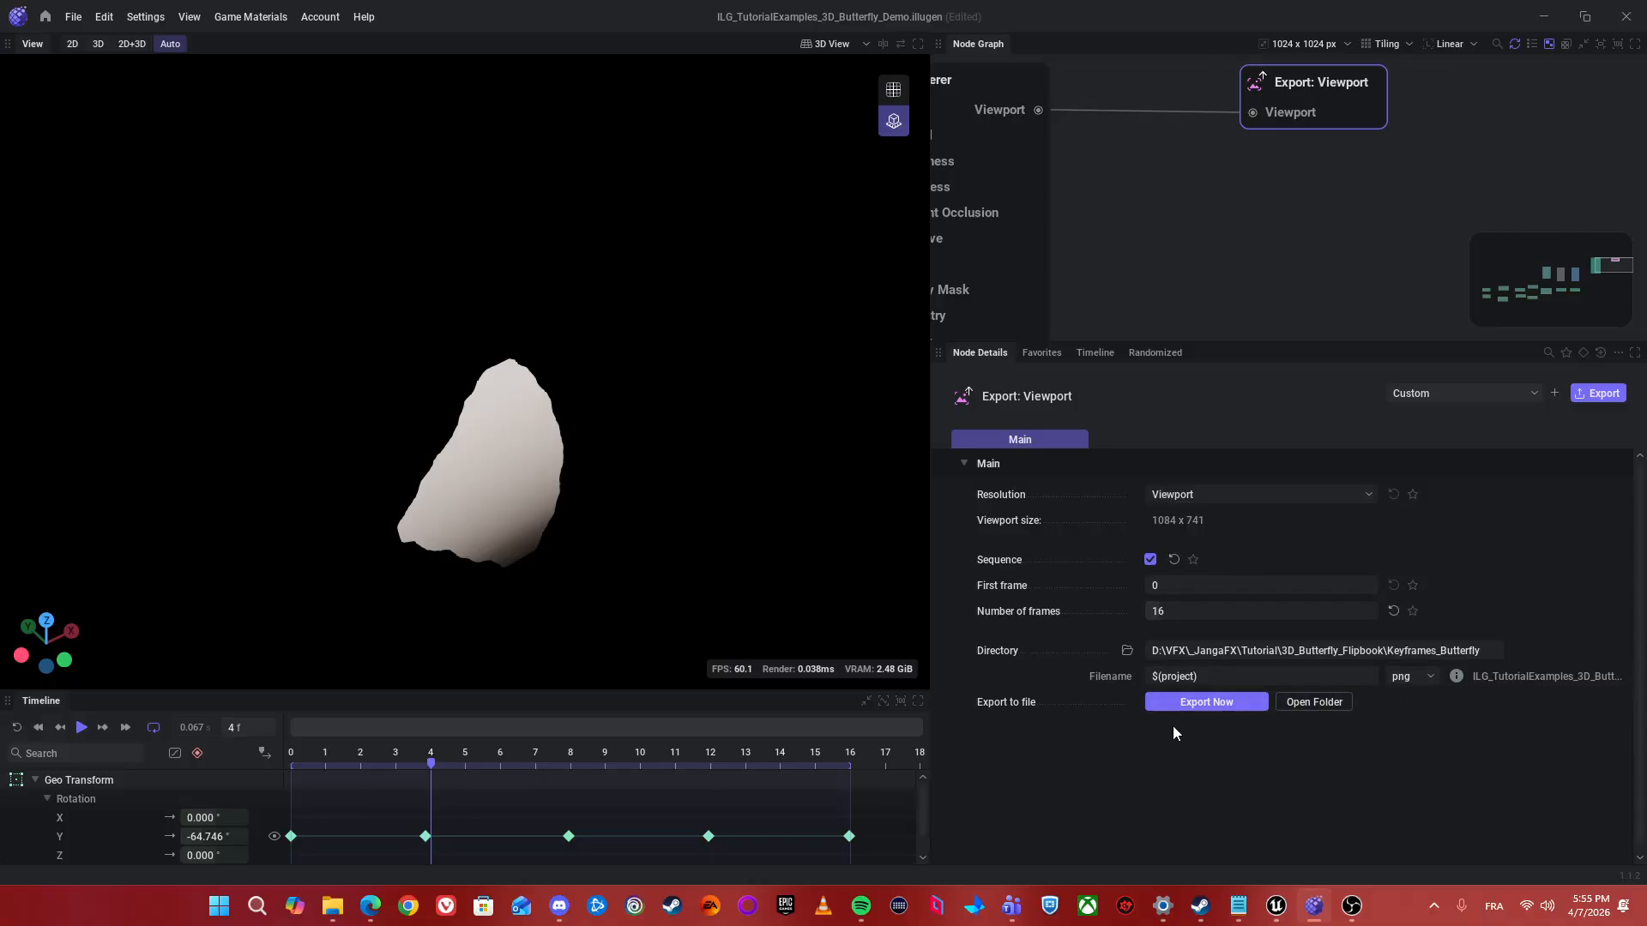
{"action": "left_click", "coordinate": [1215, 704]}
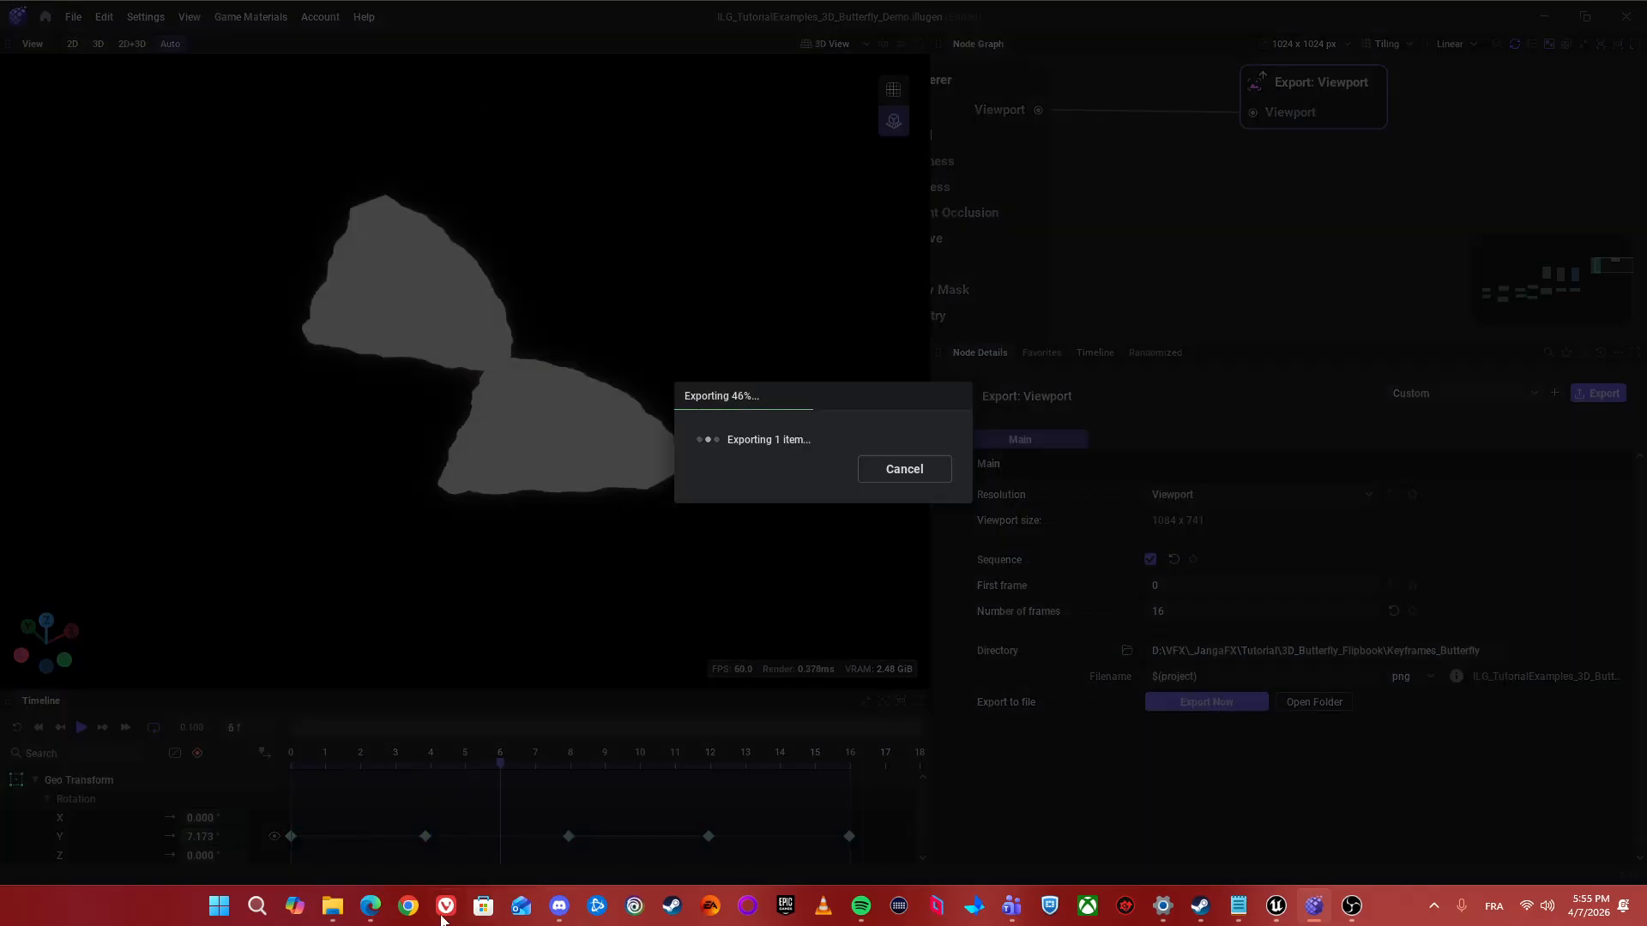
- Examine the exported PNG frames 0 to 15 one by one from the Keyframes_Butterfly folder in the image viewer
{"action": "left_click", "coordinate": [330, 909]}
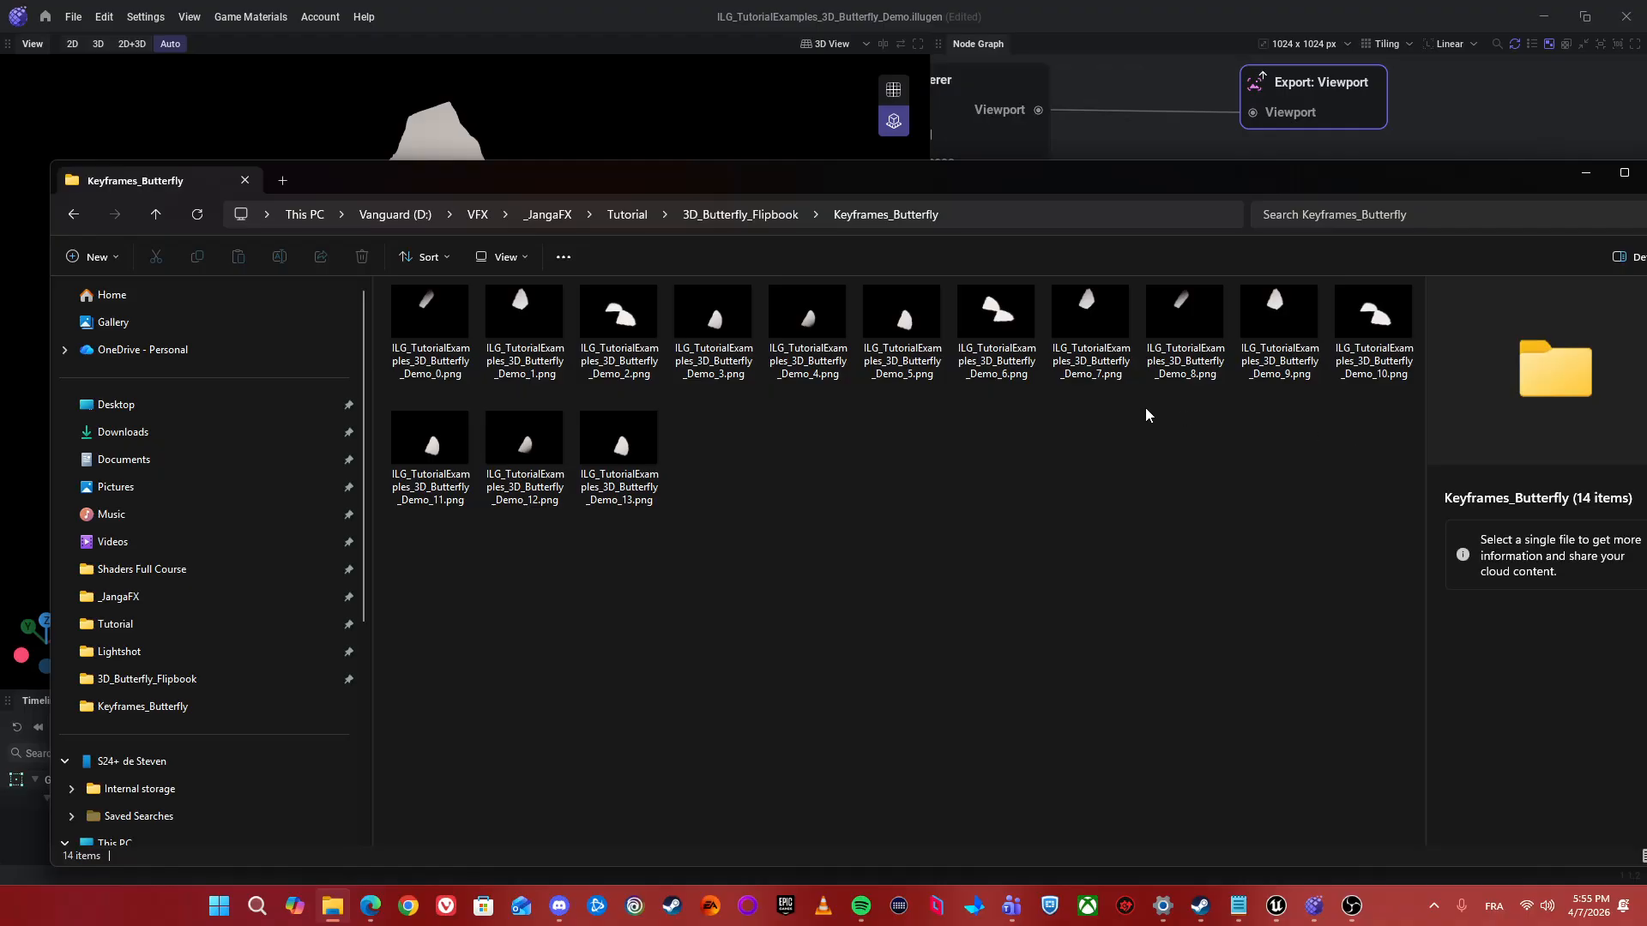
{"action": "left_click", "coordinate": [429, 330]}
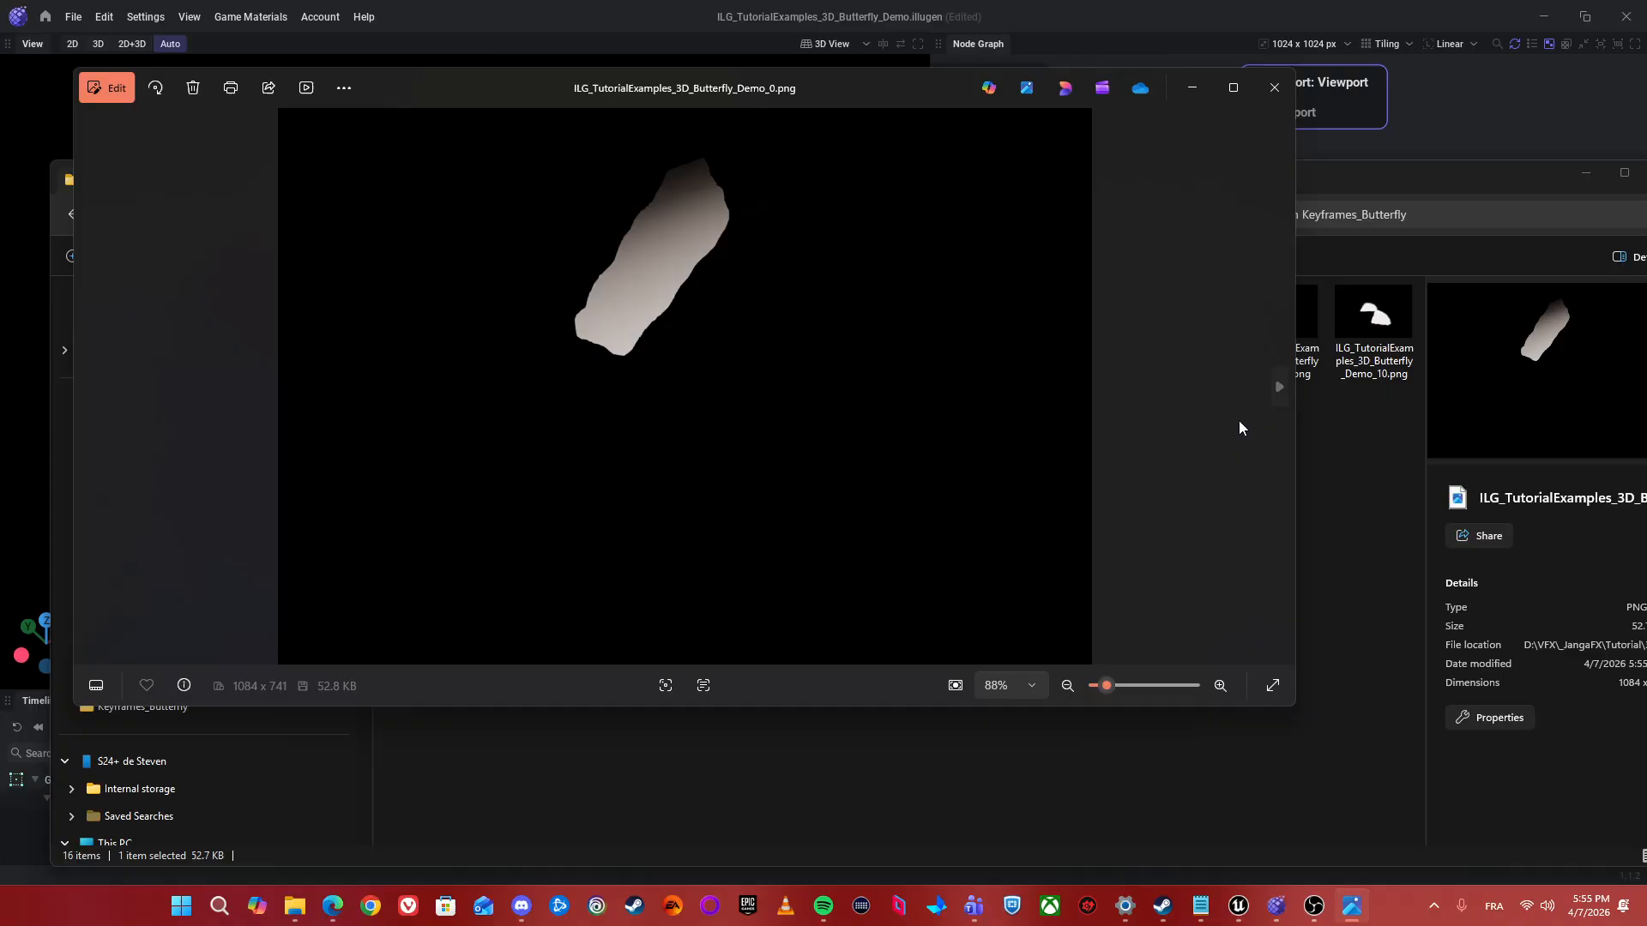
{"action": "key", "text": "Right"}
{"action": "key", "text": "Right"}
{"action": "key", "text": "Right"}
{"action": "key", "text": "Right"}
{"action": "key", "text": "Right"}
{"action": "key", "text": "Right"}
{"action": "key", "text": "Right"}
{"action": "key", "text": "Right"}
{"action": "key", "text": "Right"}
{"action": "key", "text": "Right"}
{"action": "key", "text": "Right"}
{"action": "key", "text": "Right"}
{"action": "key", "text": "Right"}
{"action": "key", "text": "Right"}
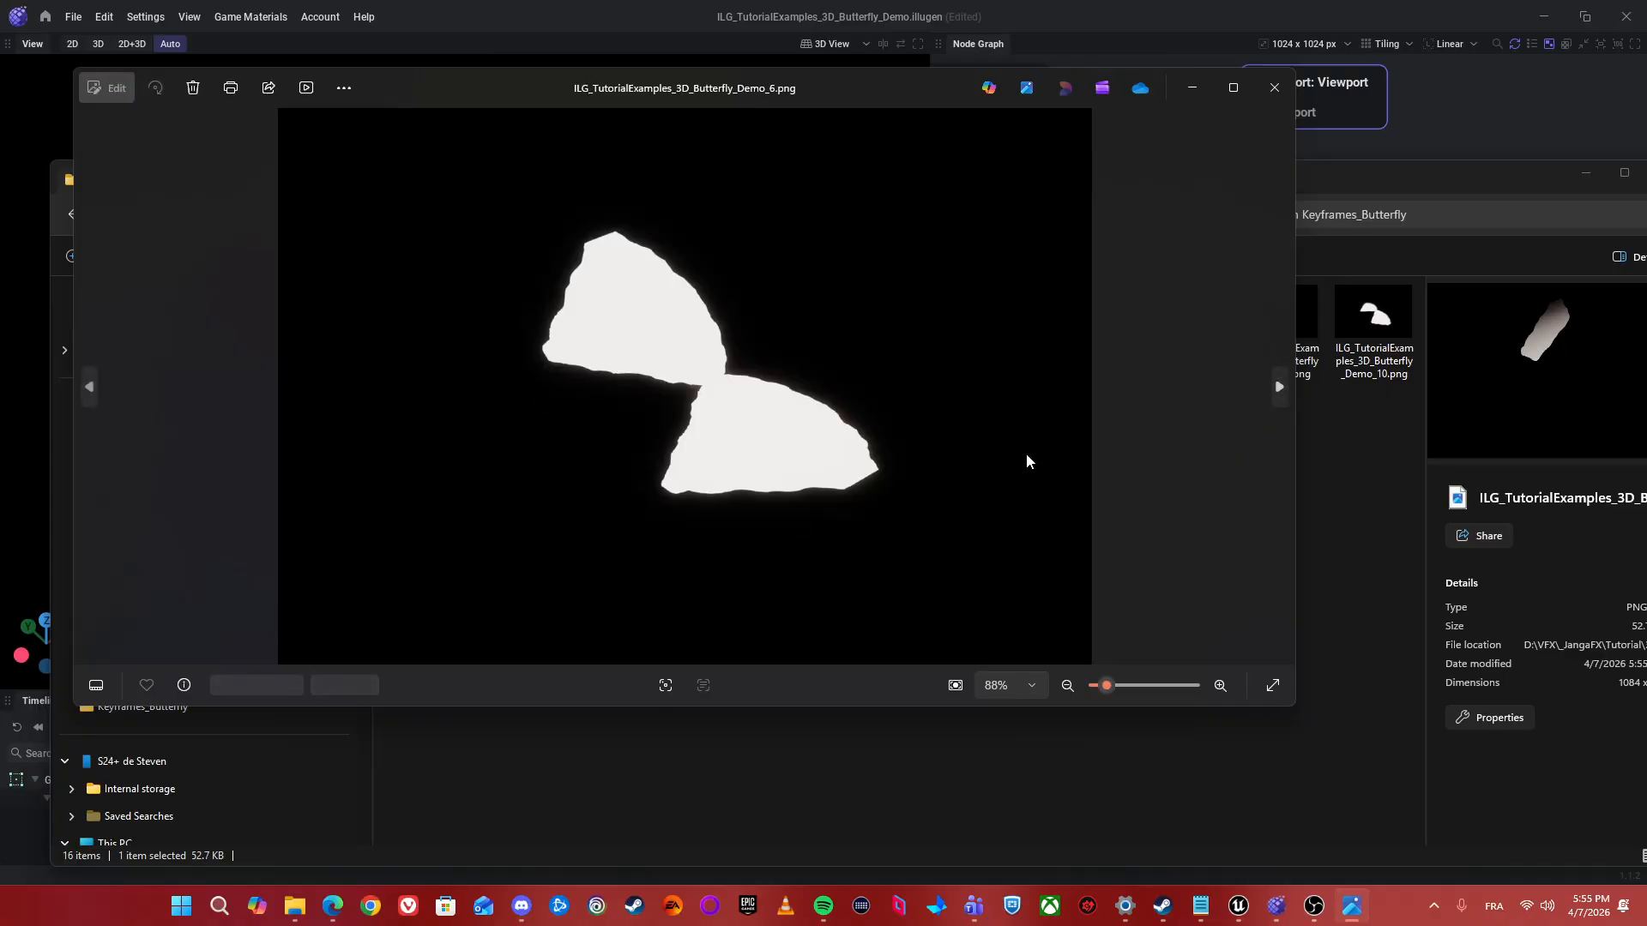
{"action": "key", "text": "Right"}
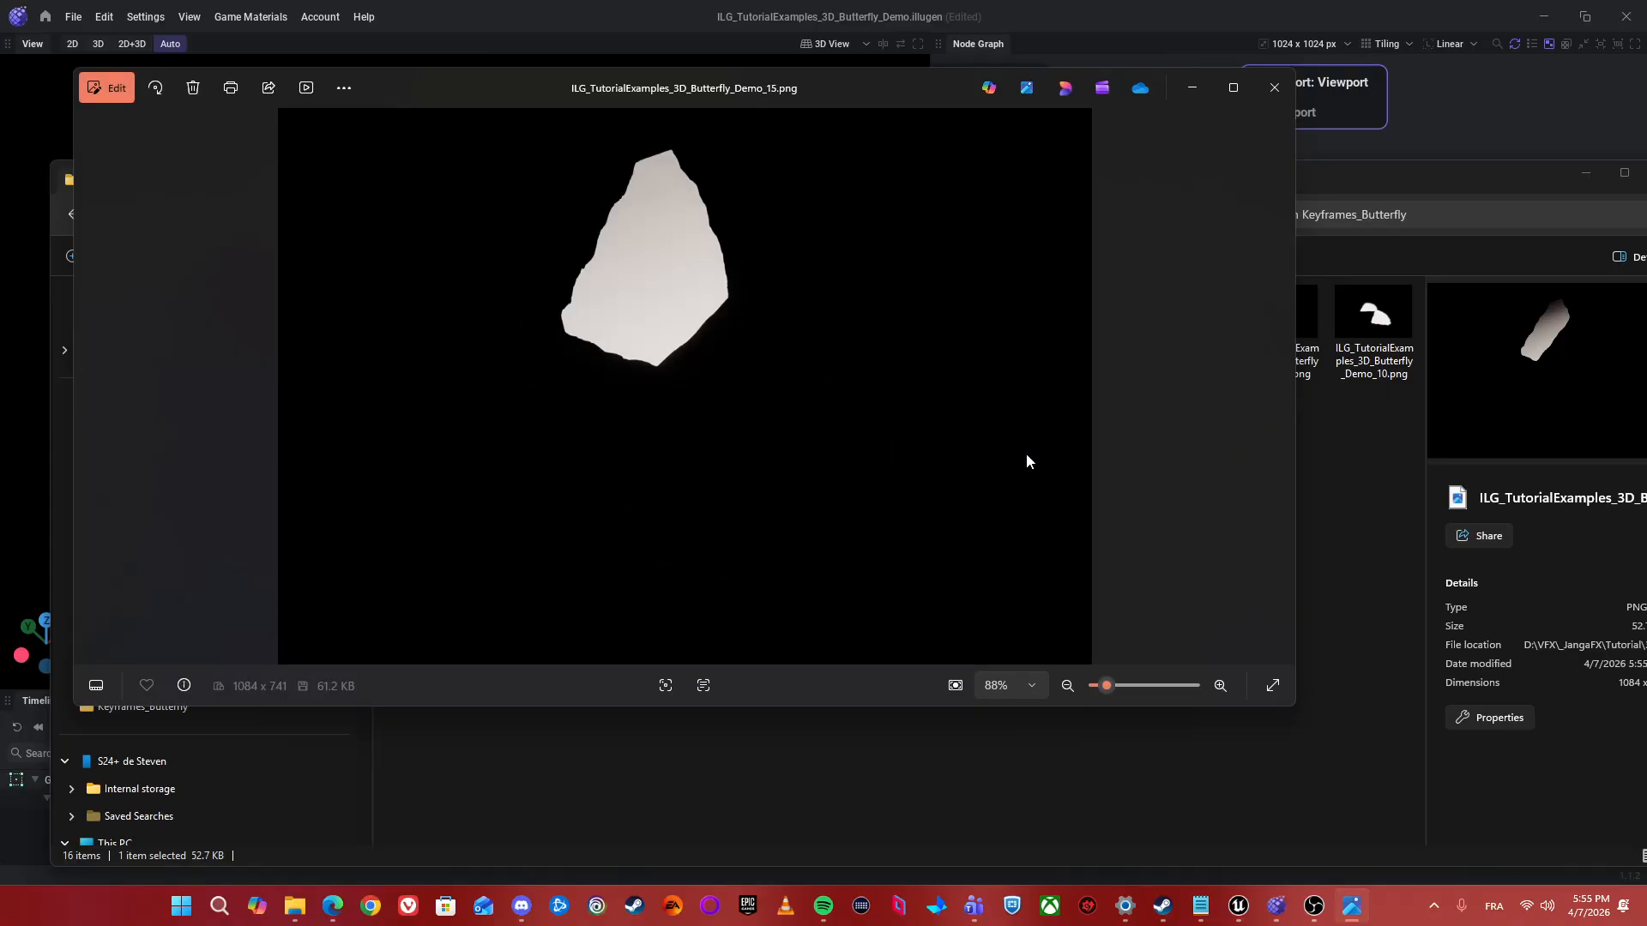
{"action": "left_click", "coordinate": [1274, 89]}
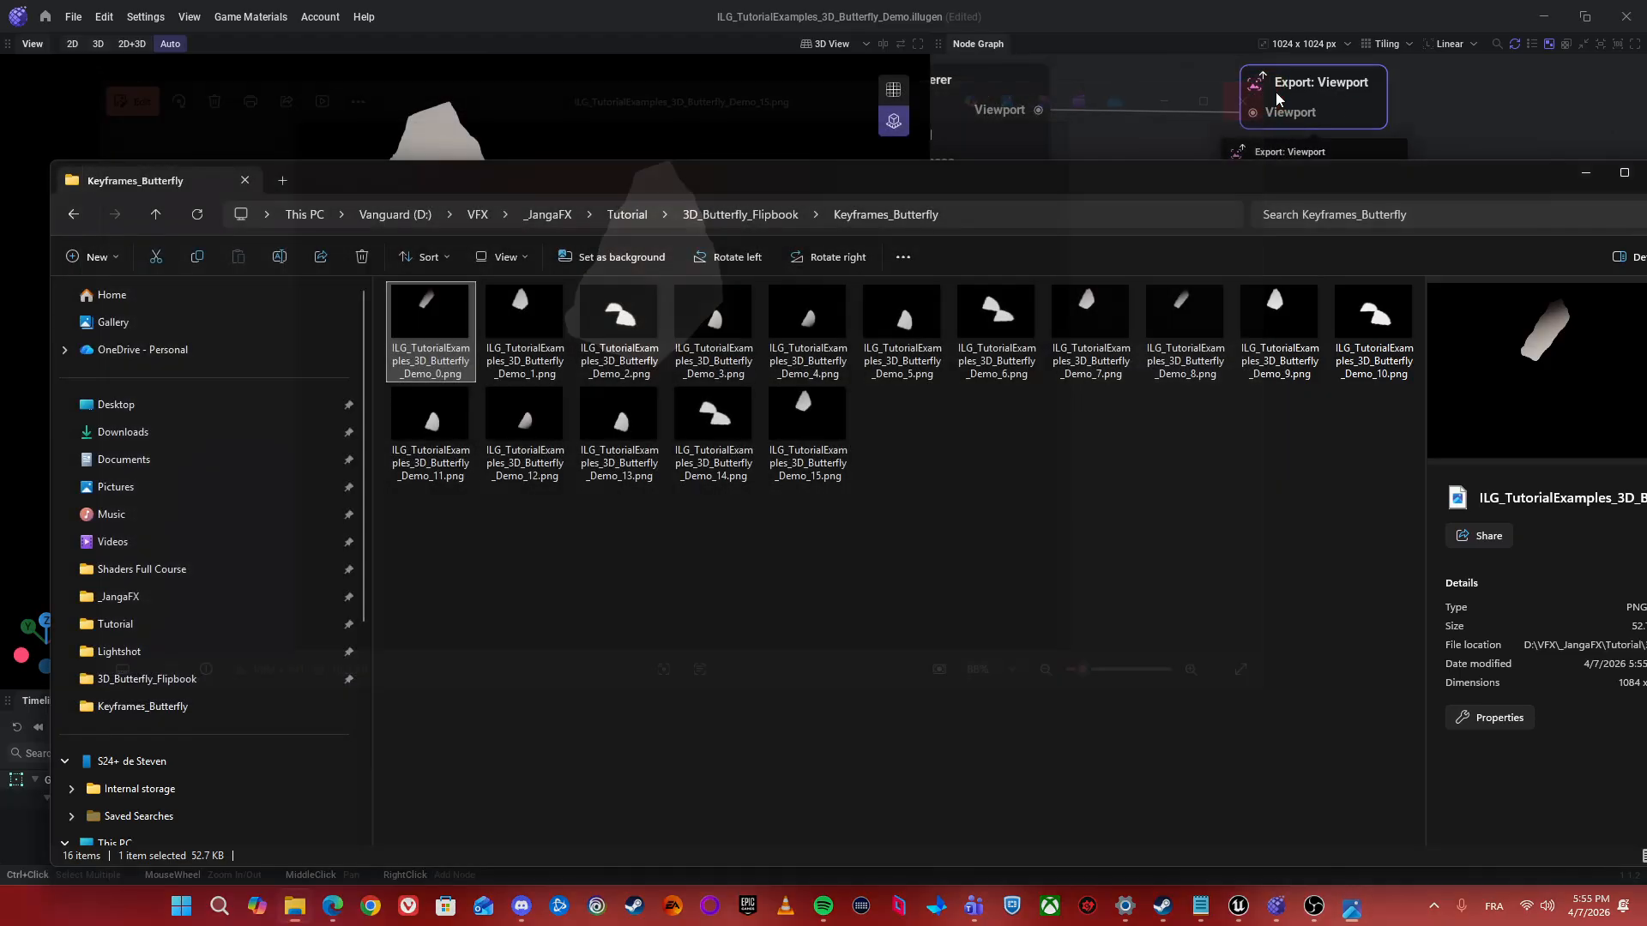
- Return to IlluGen, orbit and reframe the butterfly so both wings show, and preview the flapping from this angle
{"action": "left_click", "coordinate": [844, 47]}
{"action": "left_click_drag", "start_coordinate": [724, 216], "coordinate": [825, 226], "text": "alt"}
{"action": "middle_click_drag", "start_coordinate": [477, 383], "coordinate": [556, 436]}
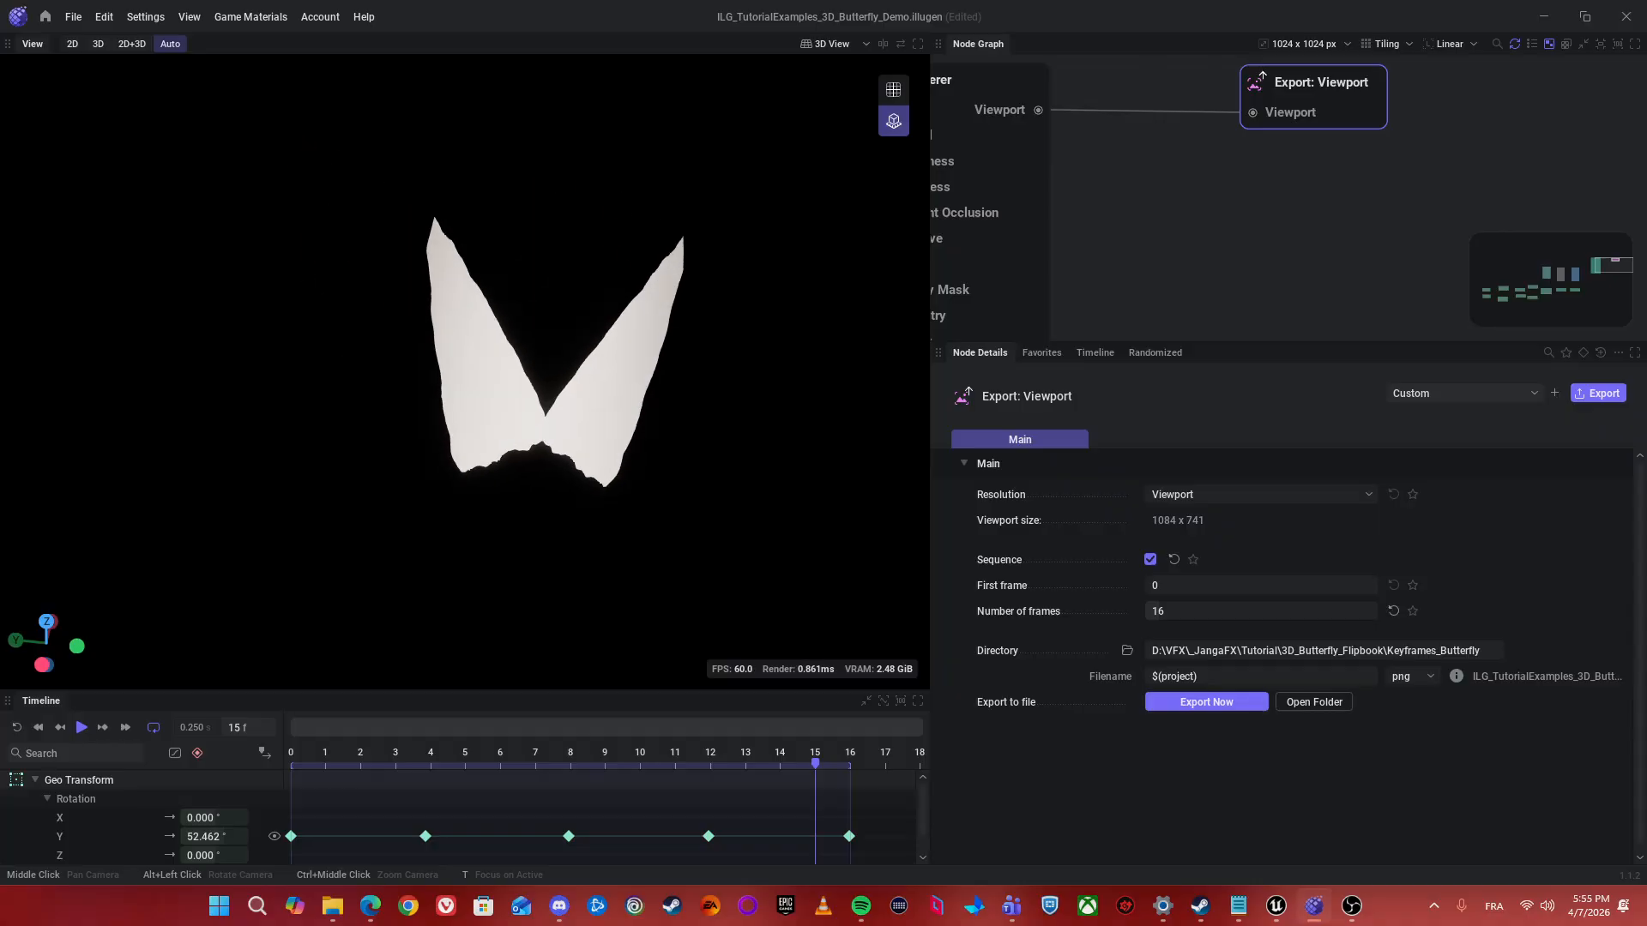
{"action": "scroll", "coordinate": [556, 436], "scroll_direction": "up", "scroll_amount": 2}
{"action": "left_click_drag", "start_coordinate": [624, 511], "coordinate": [607, 504], "text": "alt"}
{"action": "key", "text": "space"}
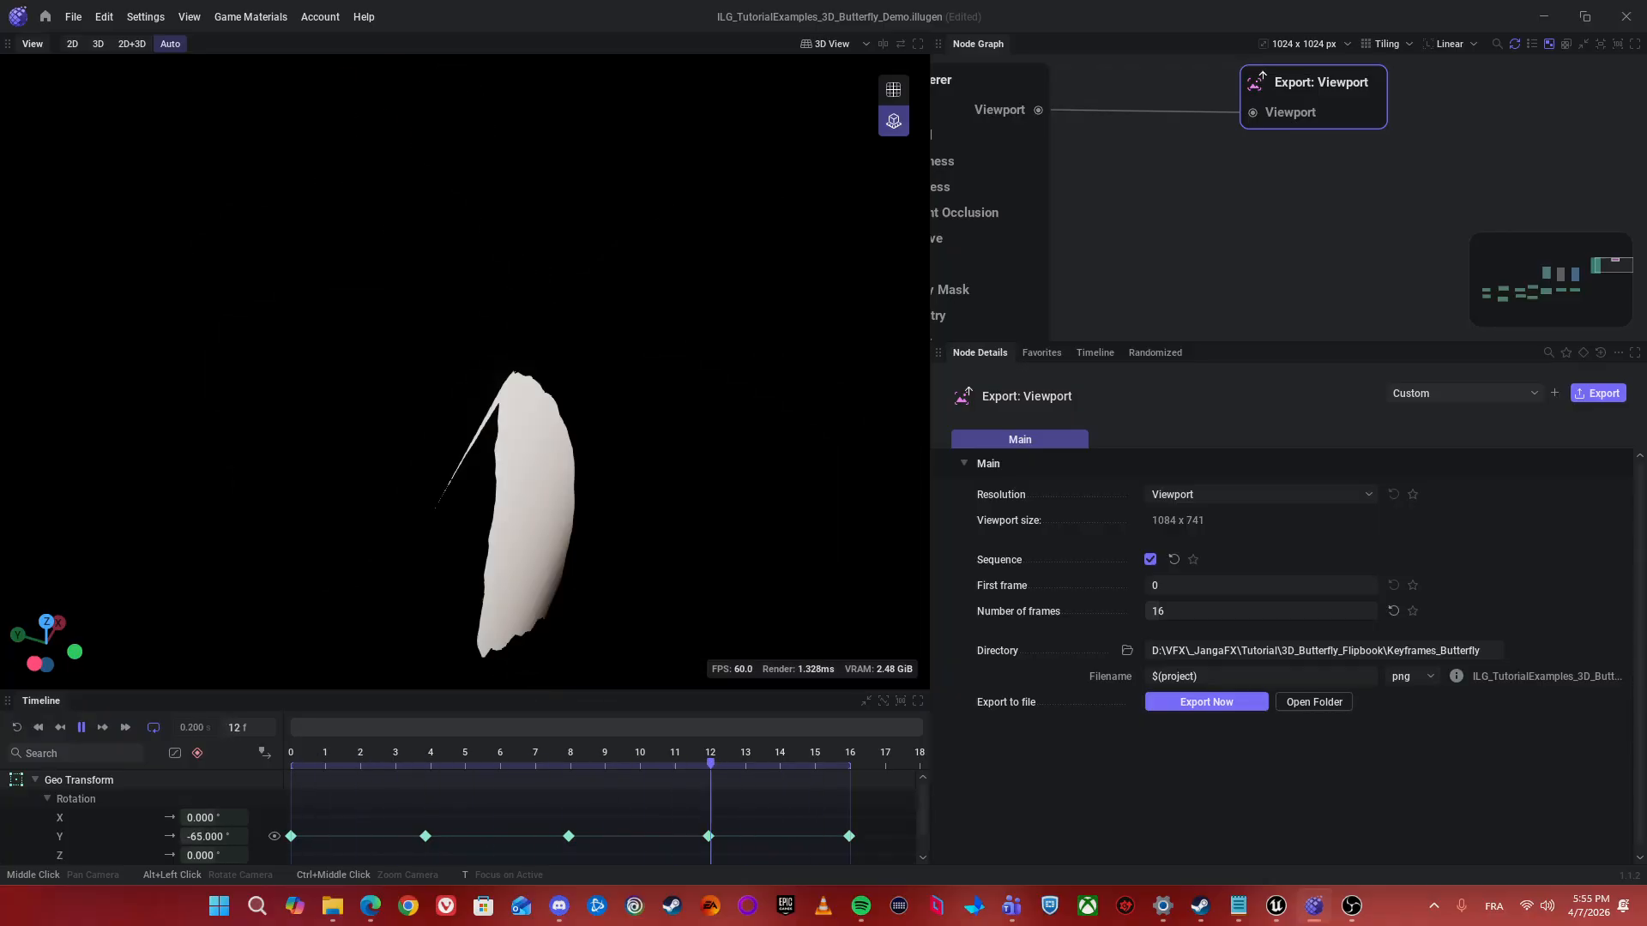
{"action": "key", "text": "space"}
{"action": "key", "text": "space"}
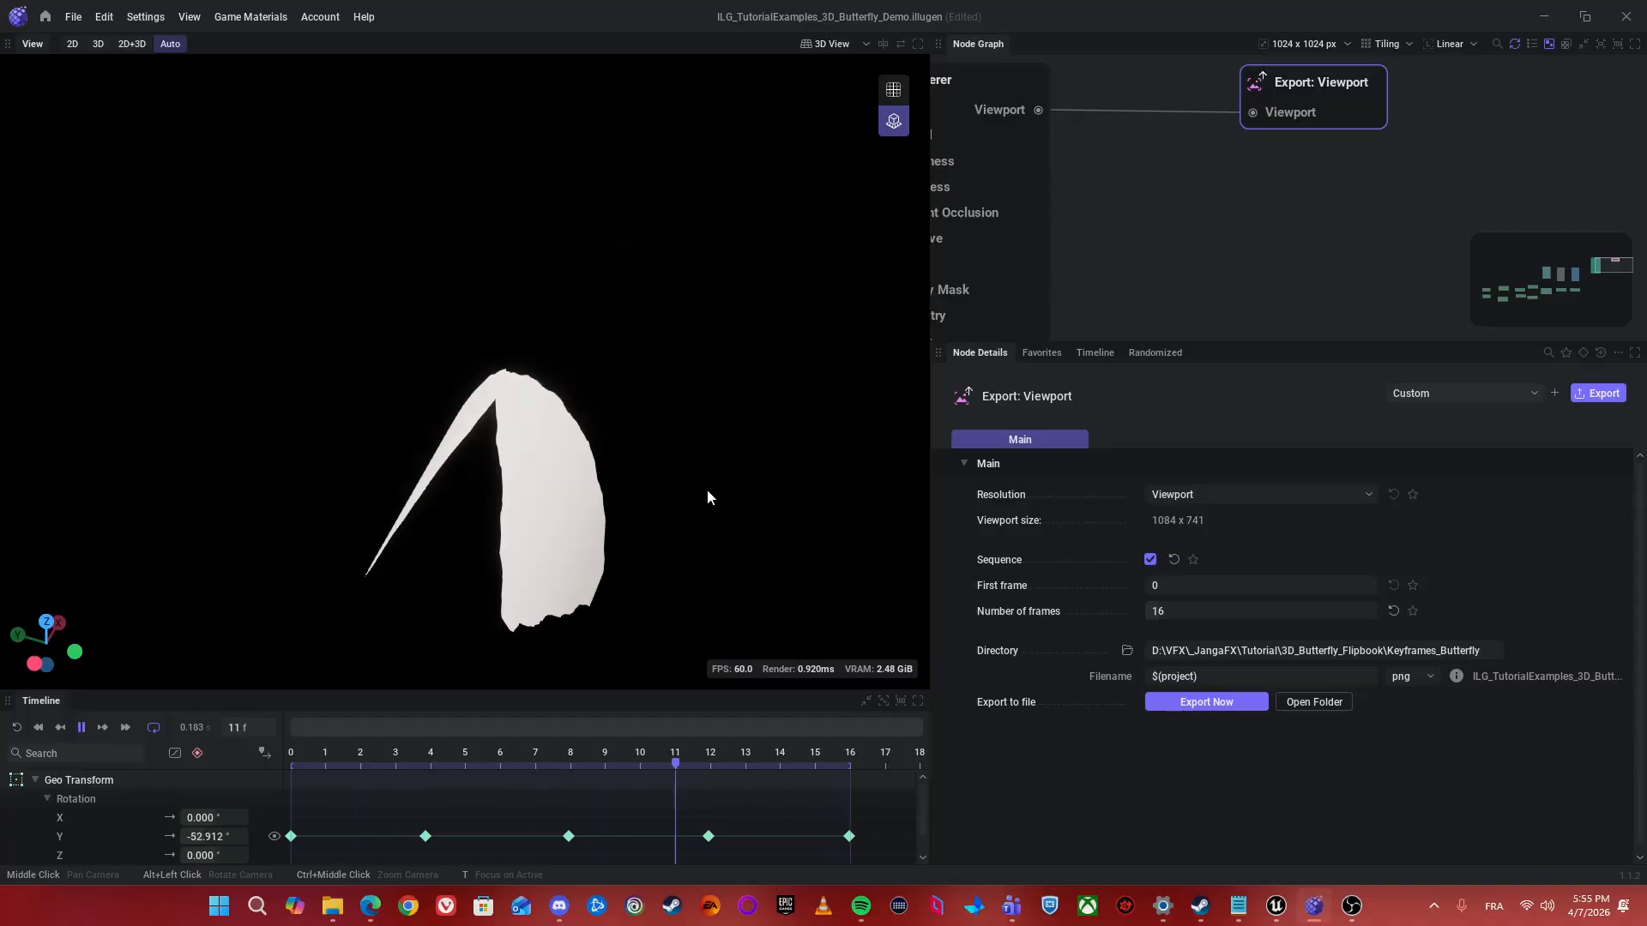
{"action": "key", "text": "space"}
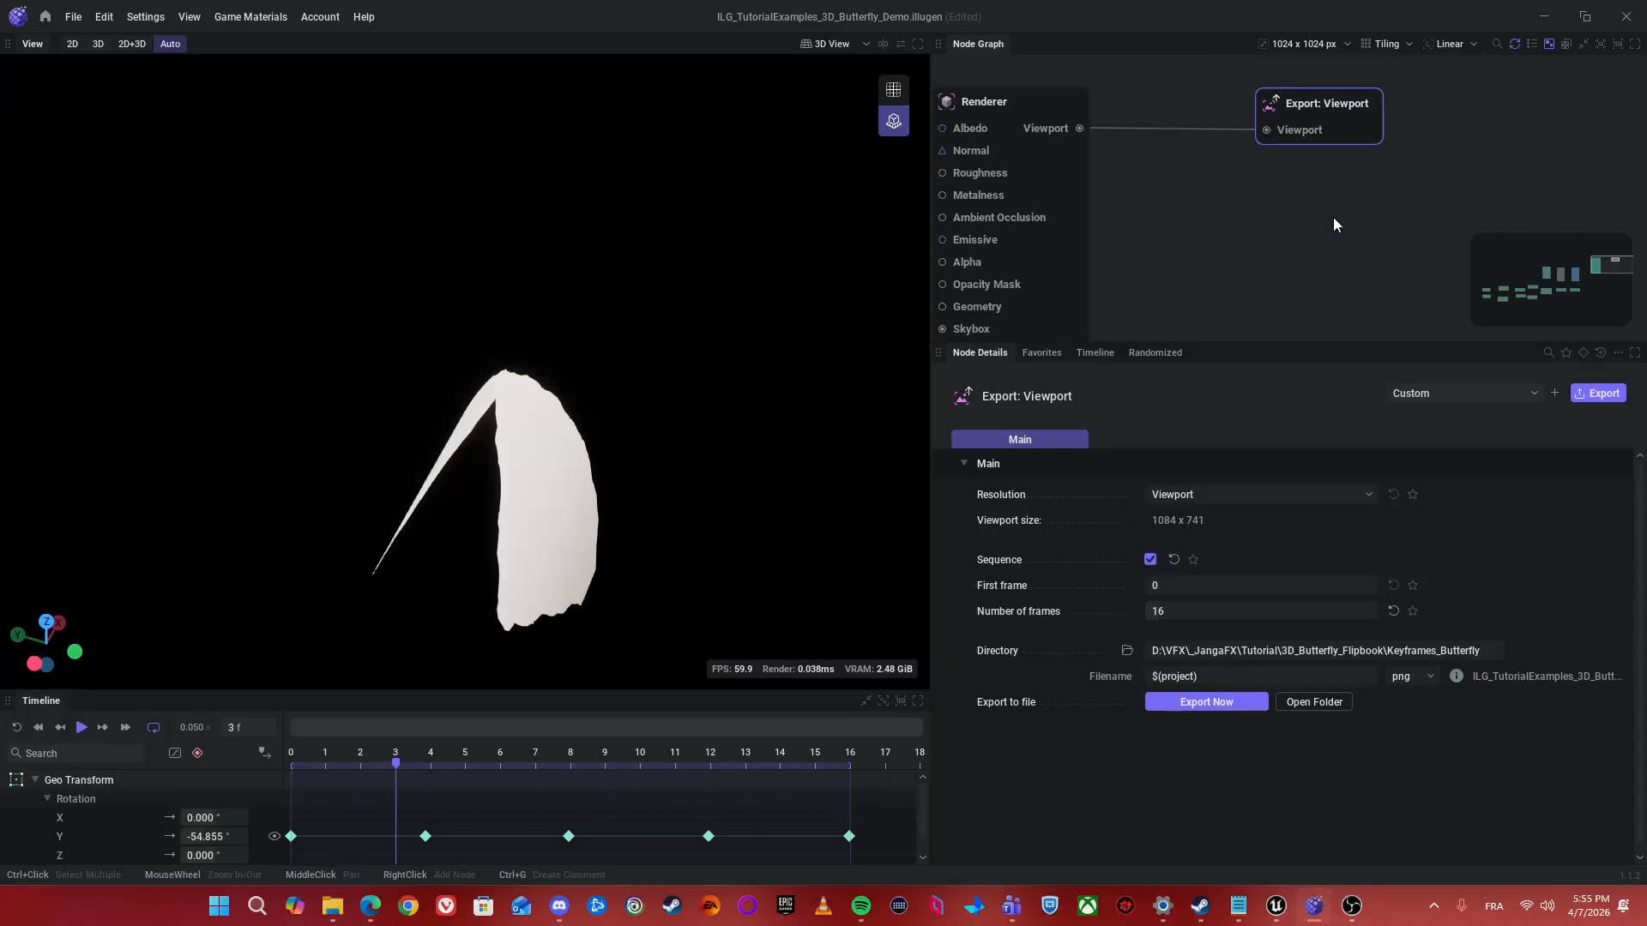
- Export the viewport sequence from the new camera angle, overwriting the existing frames
{"action": "scroll", "coordinate": [1333, 218], "scroll_direction": "down", "scroll_amount": 2}
{"action": "left_click", "coordinate": [1205, 705]}
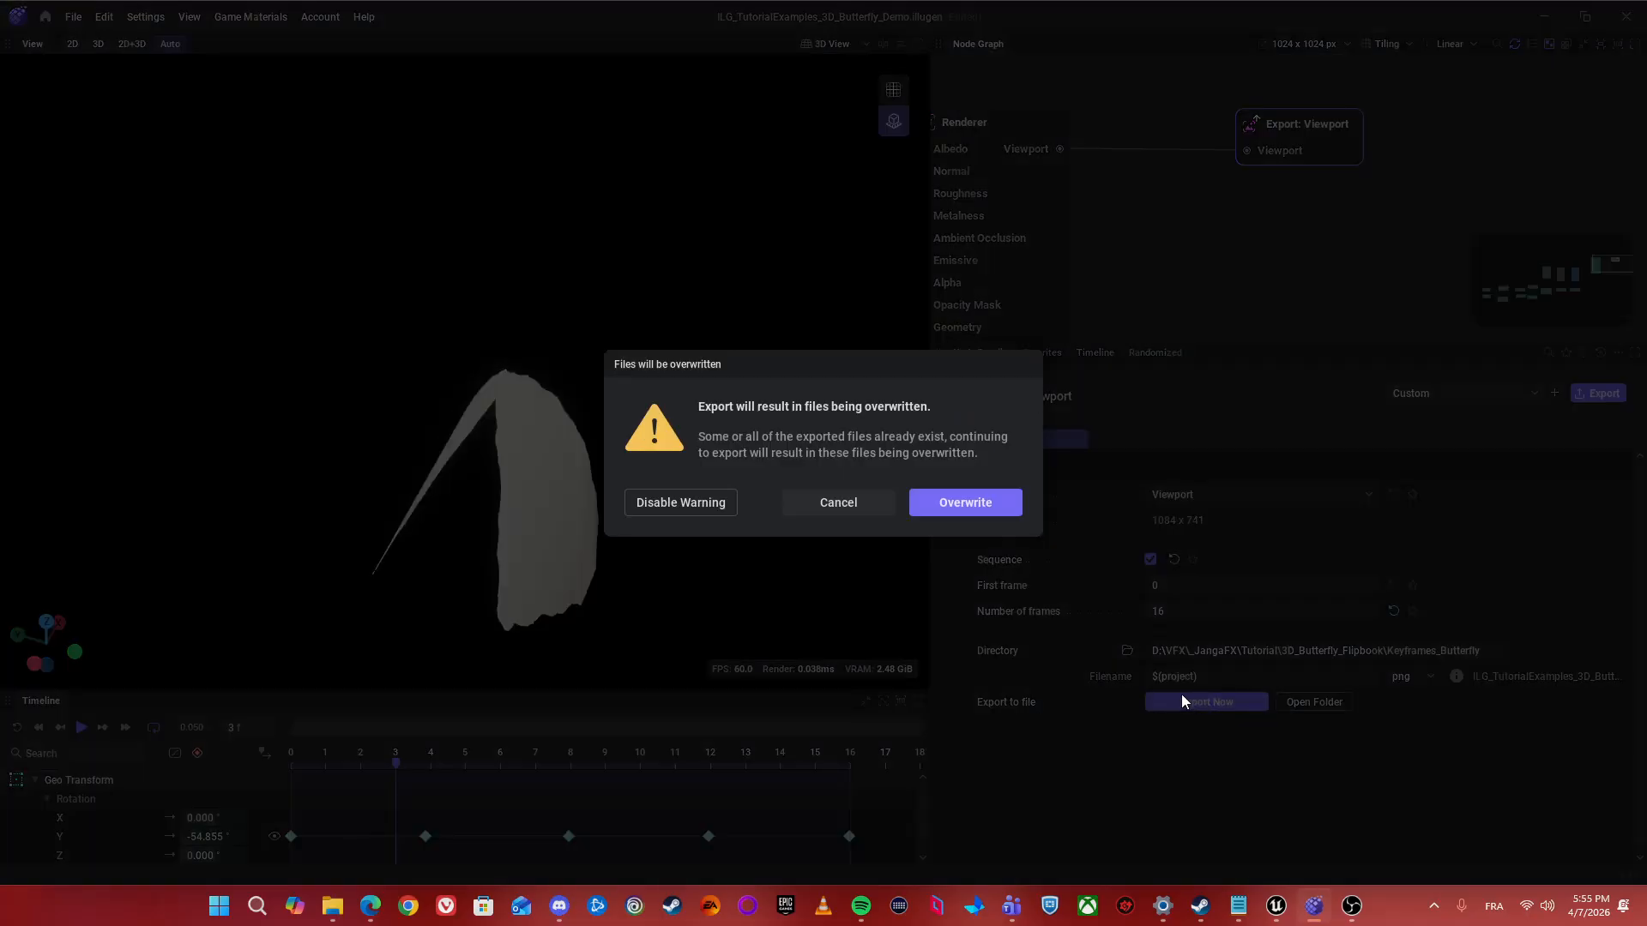
{"action": "left_click", "coordinate": [997, 513]}
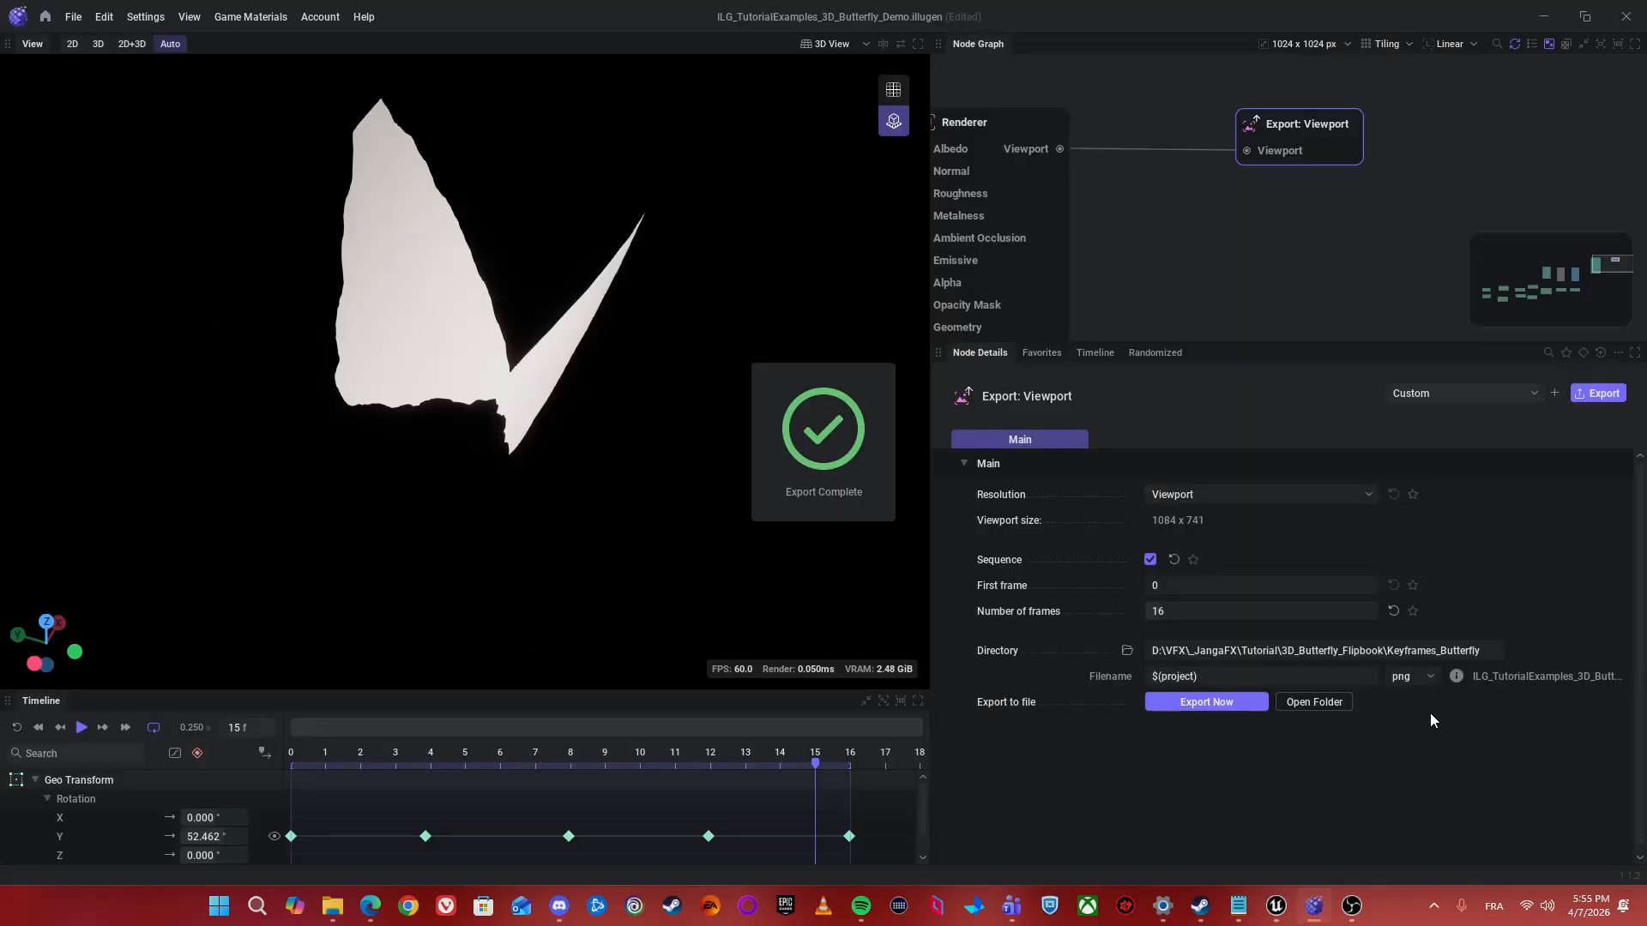
- Check the re-exported butterfly frames 0 to 15 in the image viewer and lower the folder window over IlluGen
{"action": "left_click", "coordinate": [333, 906]}
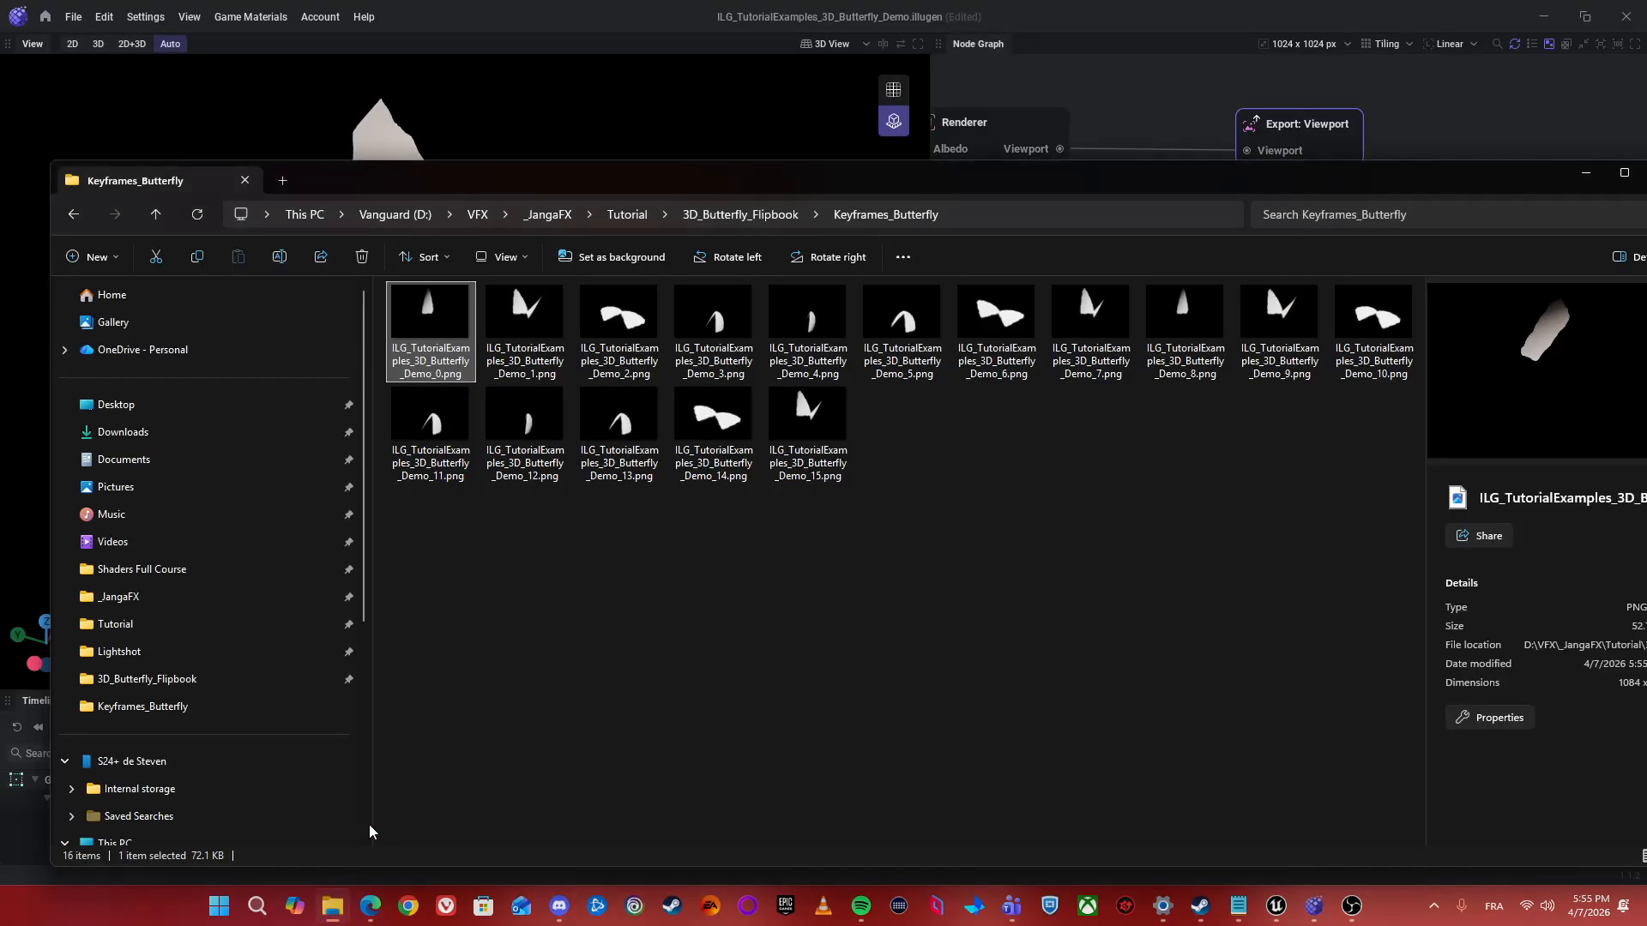
{"action": "double_click", "coordinate": [448, 297]}
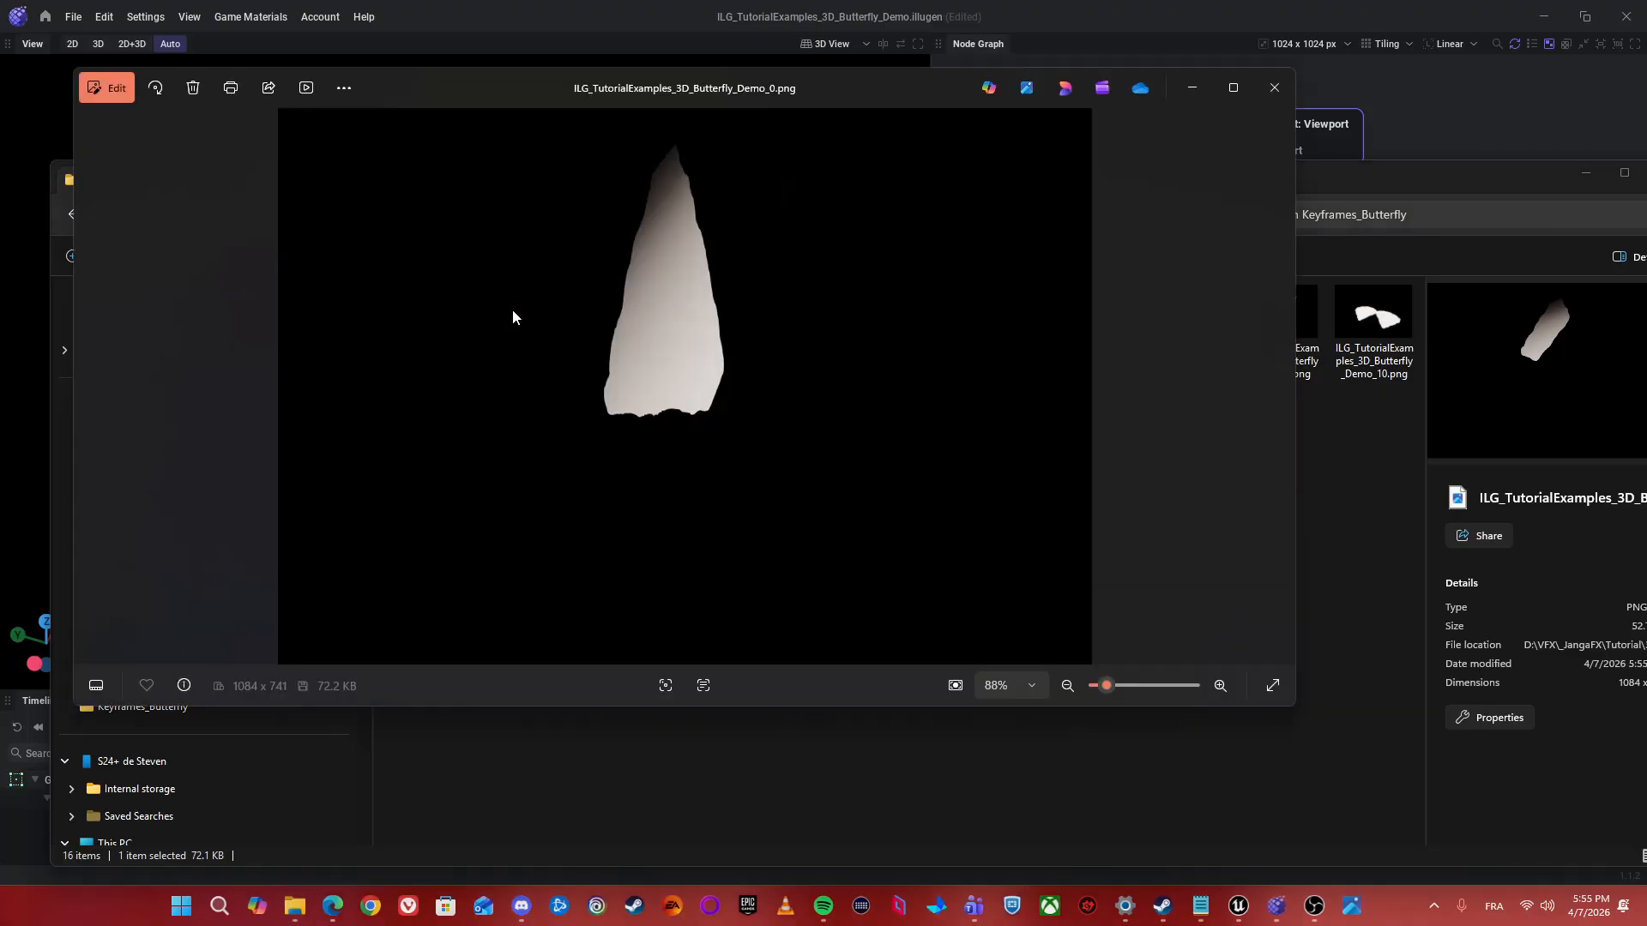
{"action": "key", "text": "Right"}
{"action": "key", "text": "Right"}
{"action": "key", "text": "Right"}
{"action": "key", "text": "Right"}
{"action": "key", "text": "Right"}
{"action": "key", "text": "Right"}
{"action": "key", "text": "Right"}
{"action": "key", "text": "Right"}
{"action": "key", "text": "Right"}
{"action": "key", "text": "Right"}
{"action": "key", "text": "Right"}
{"action": "key", "text": "Right"}
{"action": "key", "text": "Right"}
{"action": "key", "text": "Right"}
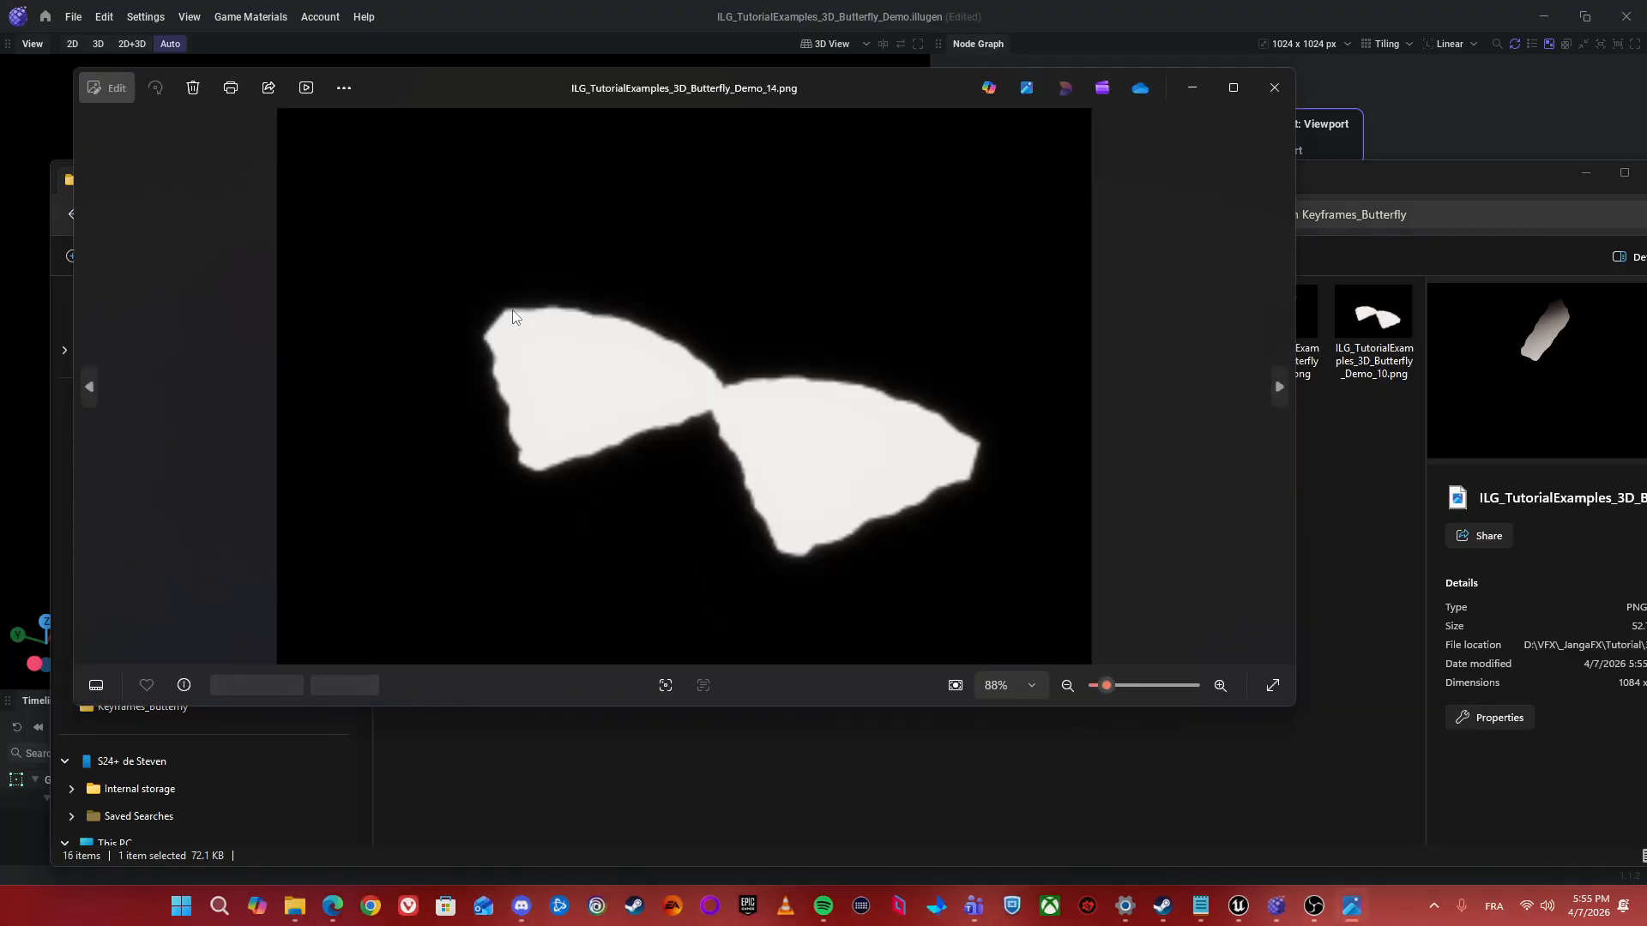
{"action": "key", "text": "Right"}
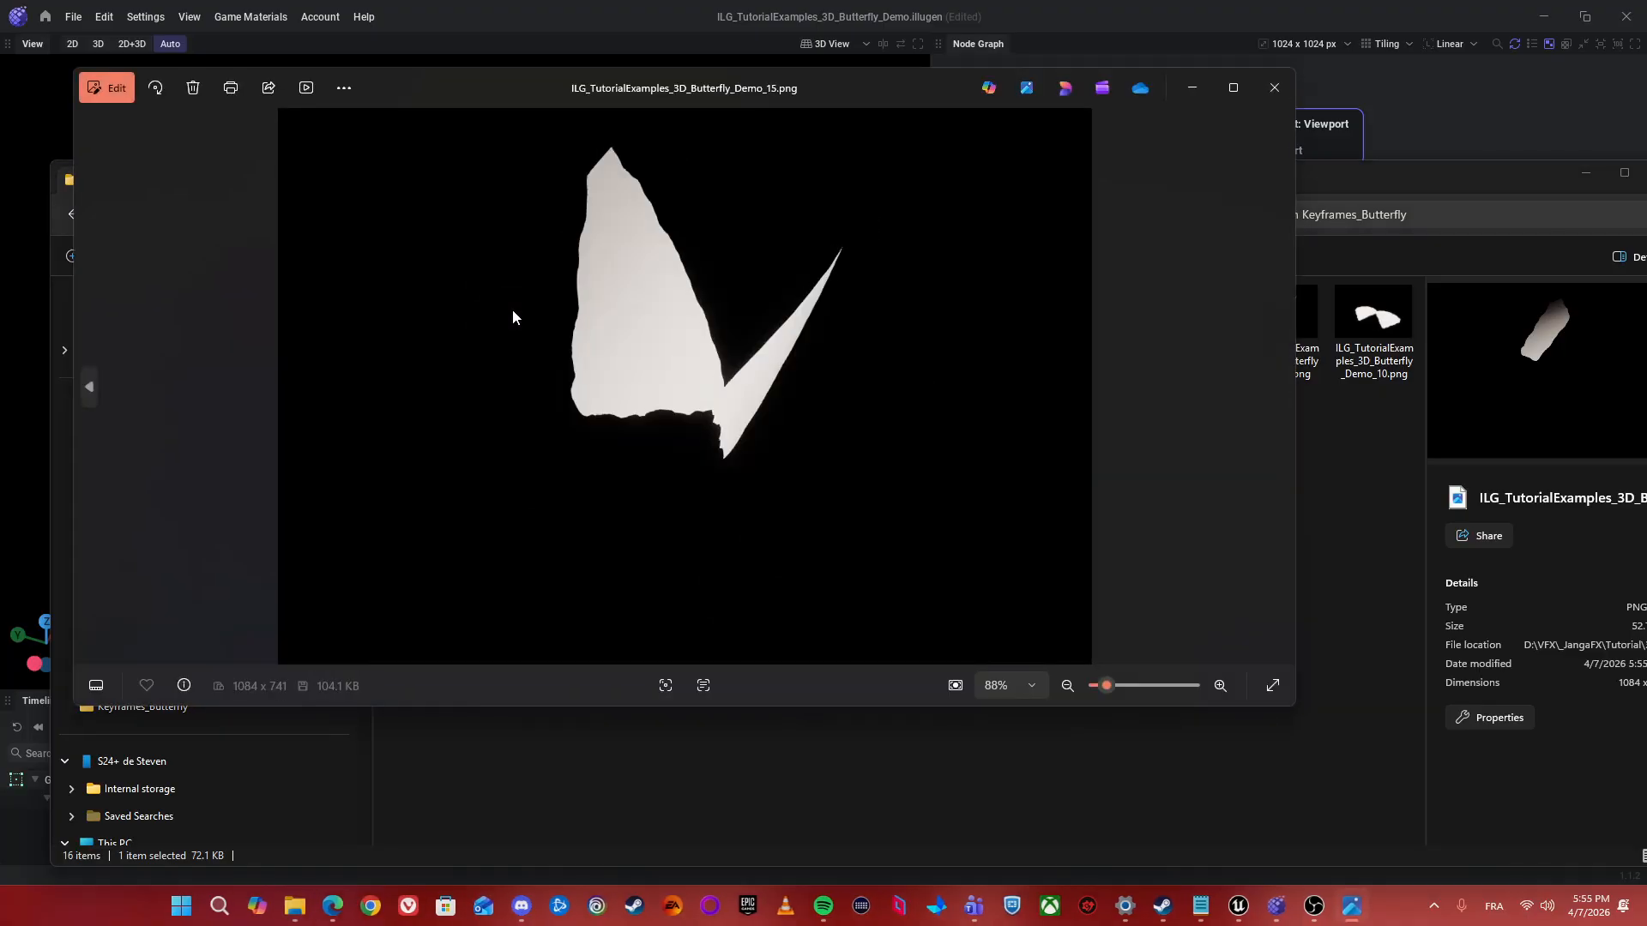
{"action": "left_click", "coordinate": [1274, 87]}
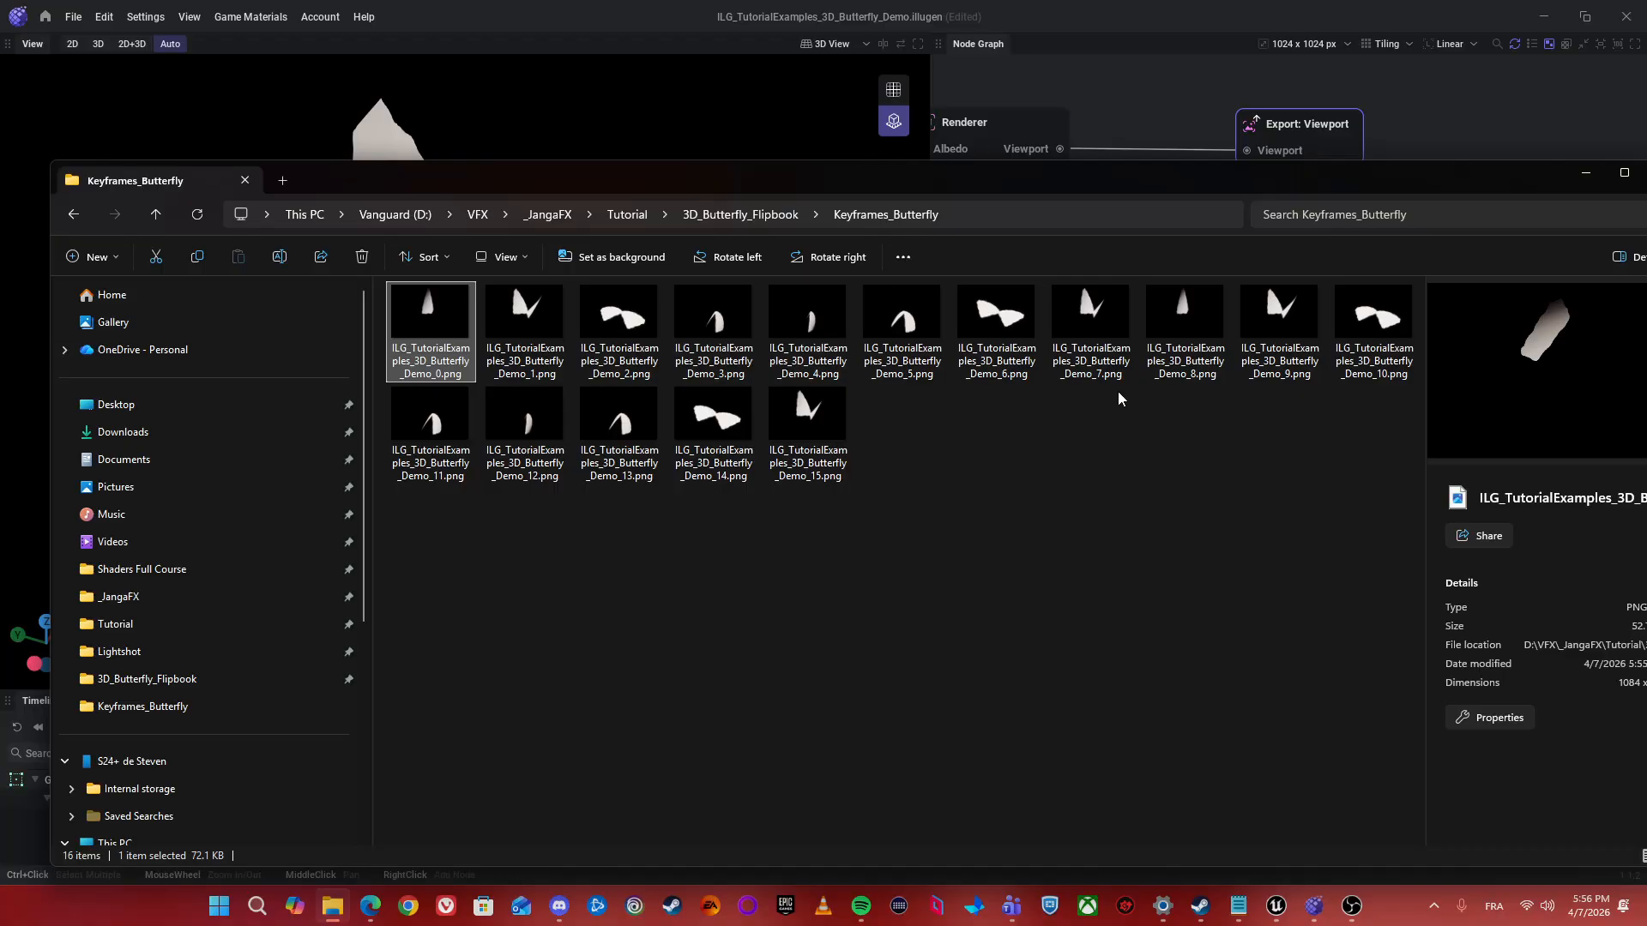
{"action": "left_click_drag", "start_coordinate": [1044, 188], "coordinate": [1085, 367]}
{"action": "left_click", "coordinate": [1278, 703]}
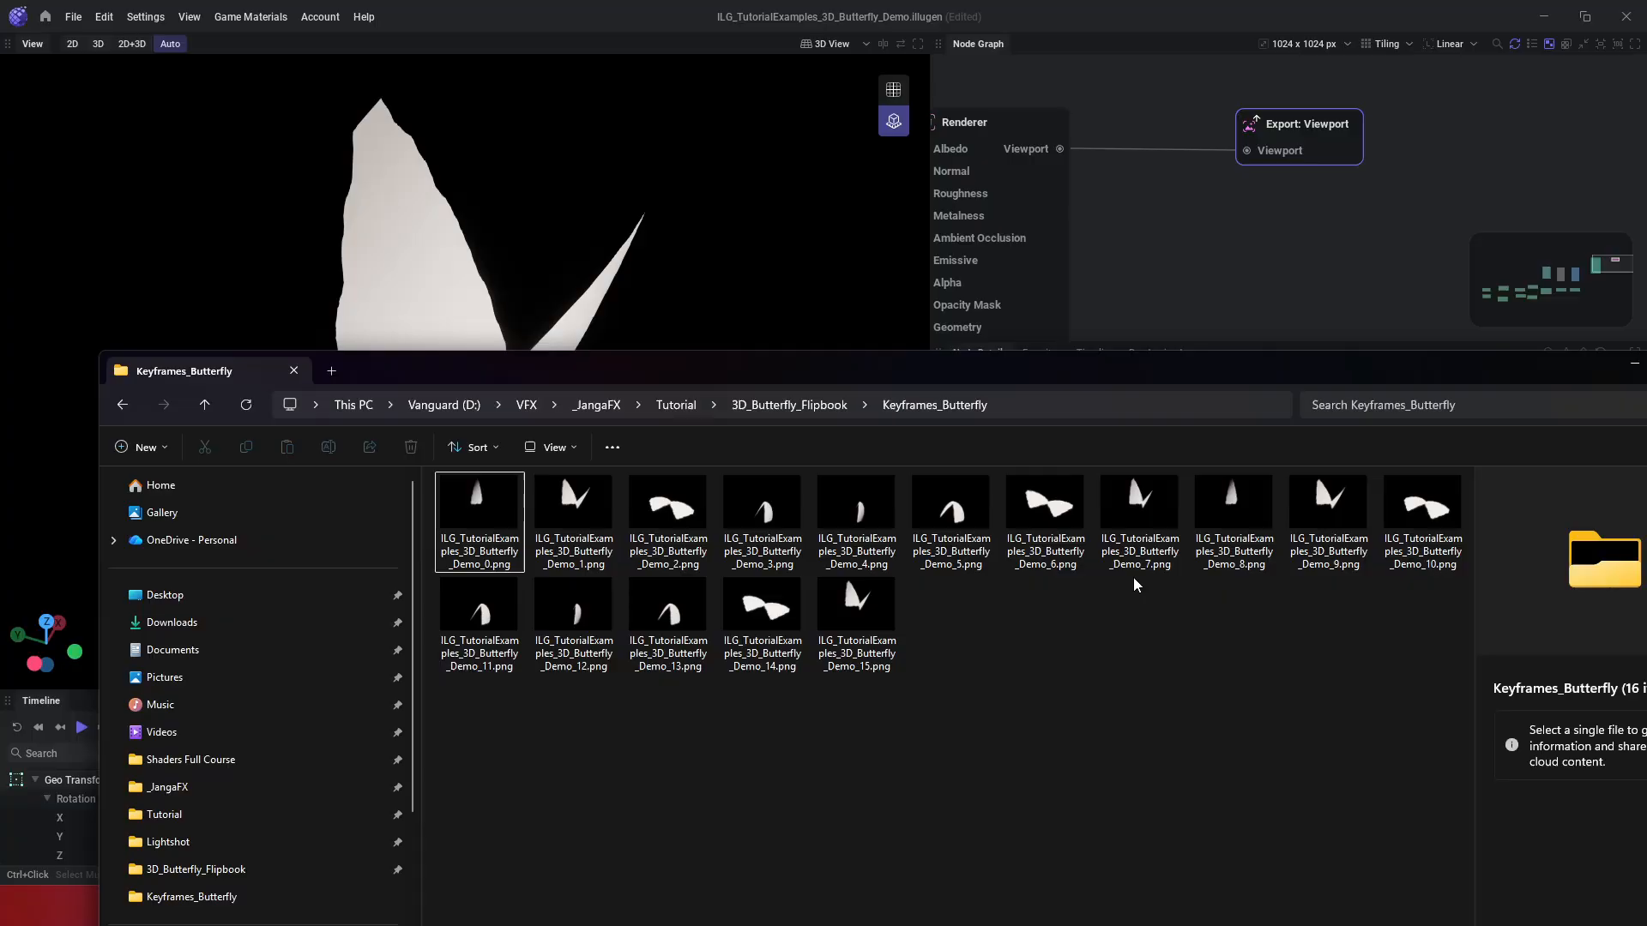
- Import ILG_TutorialExamples_3D_Butterfly_Demo_0.png from the Keyframes_Butterfly folder into the node graph as a texture node
{"action": "left_click_drag", "start_coordinate": [974, 351], "coordinate": [857, 2]}
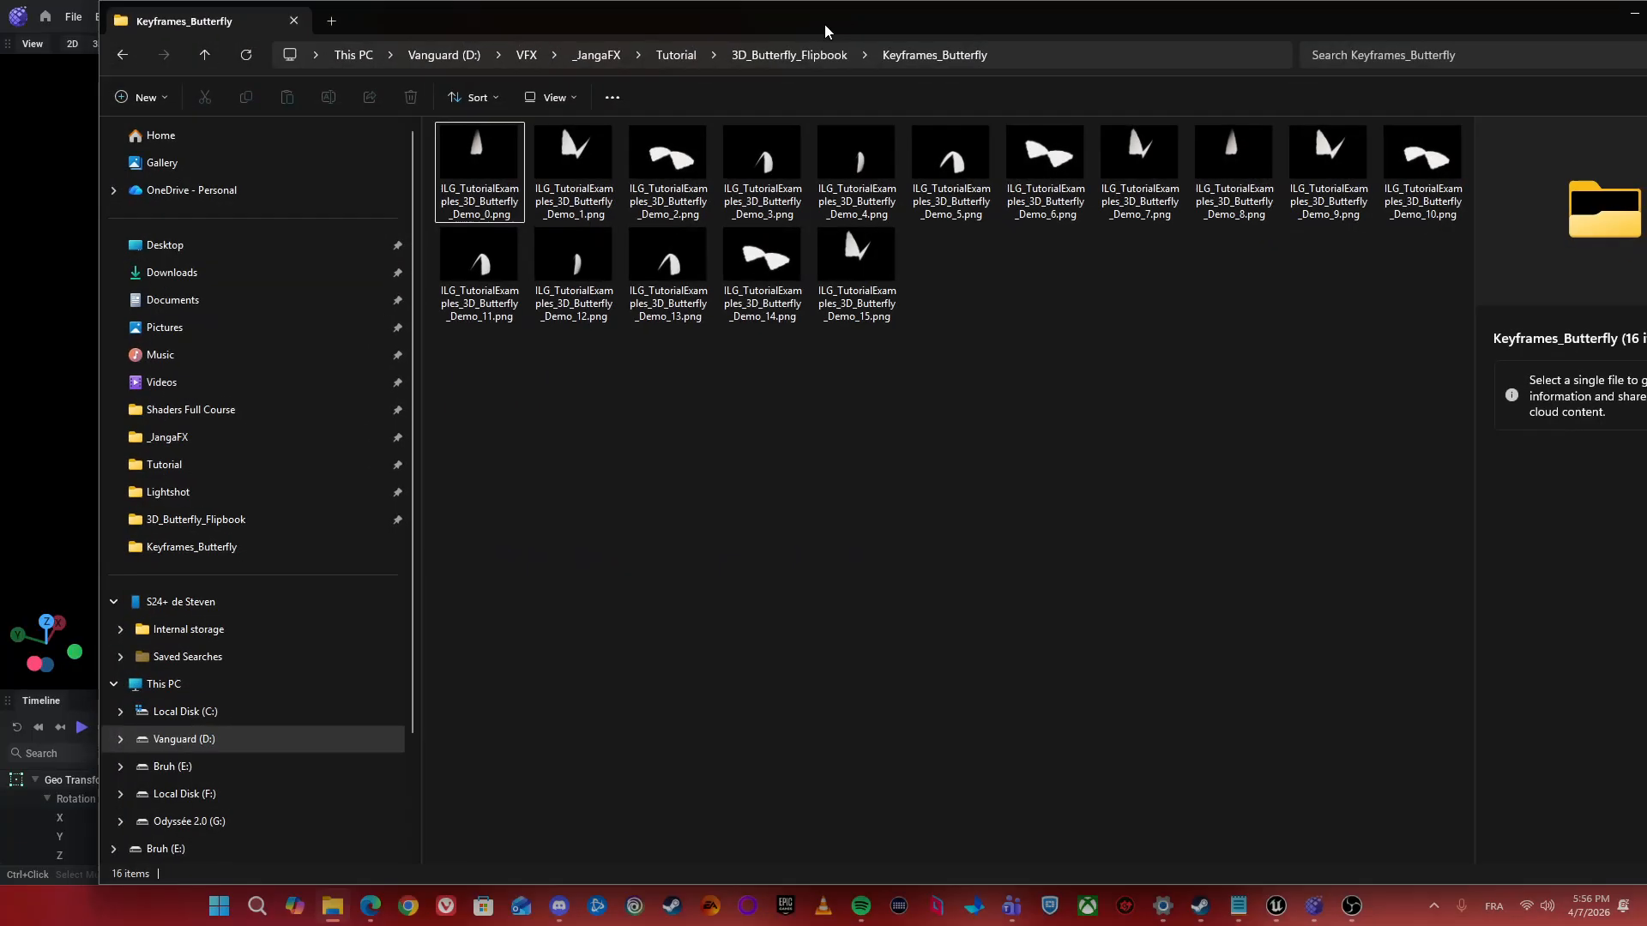
{"action": "double_click", "coordinate": [688, 26]}
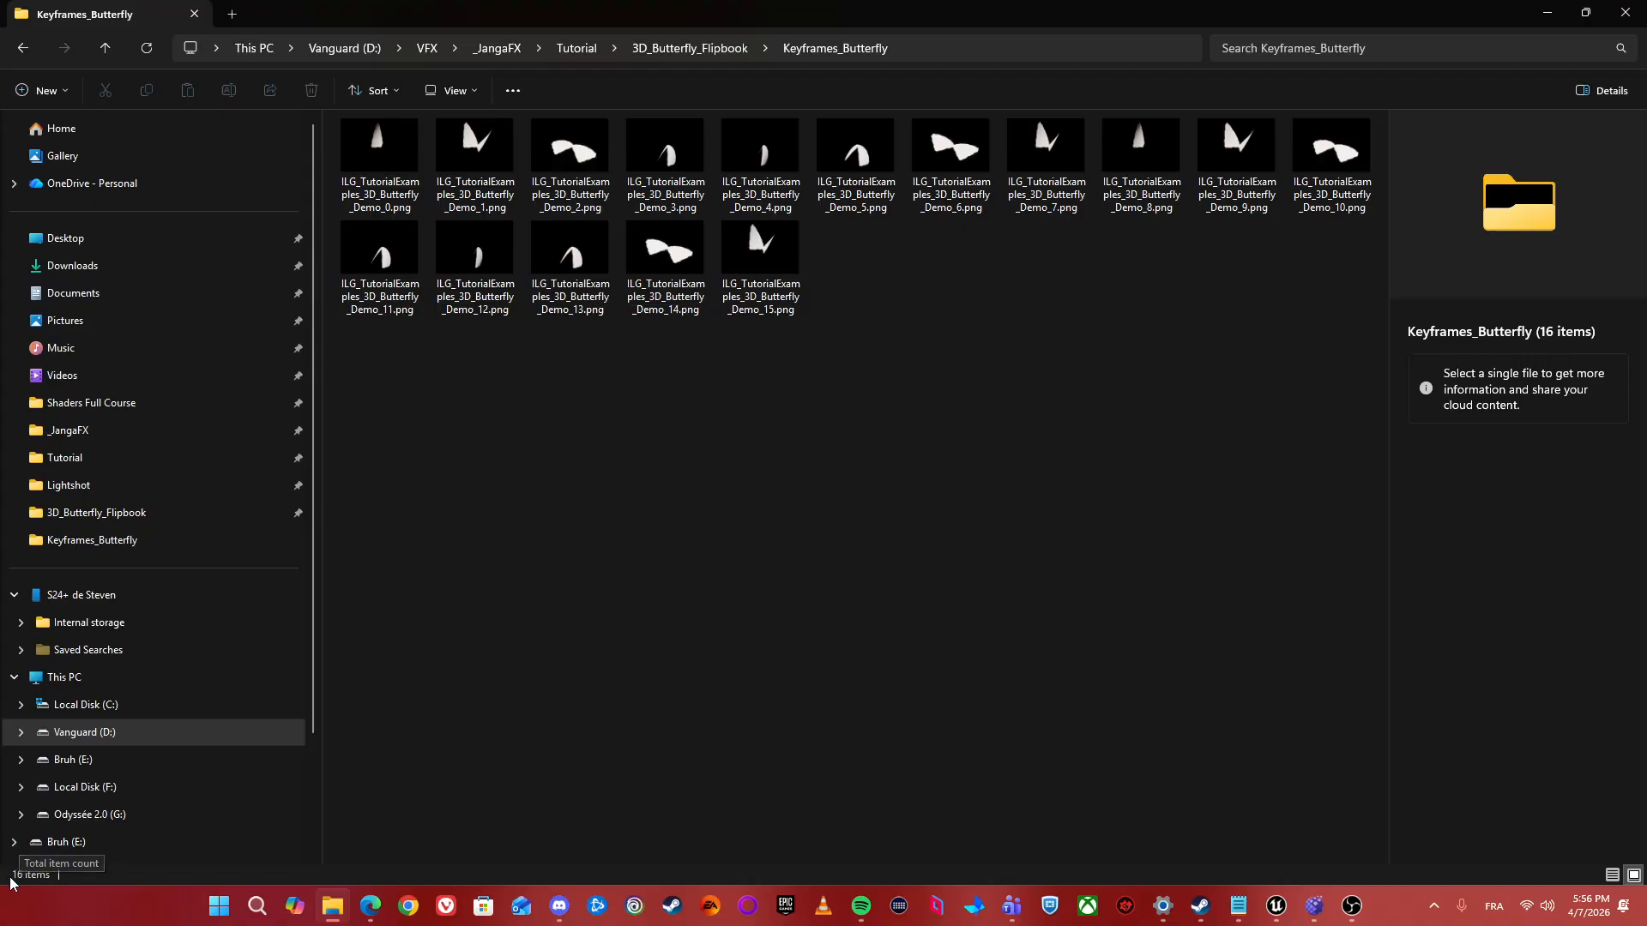
{"action": "left_click_drag", "start_coordinate": [1196, 6], "coordinate": [1240, 404]}
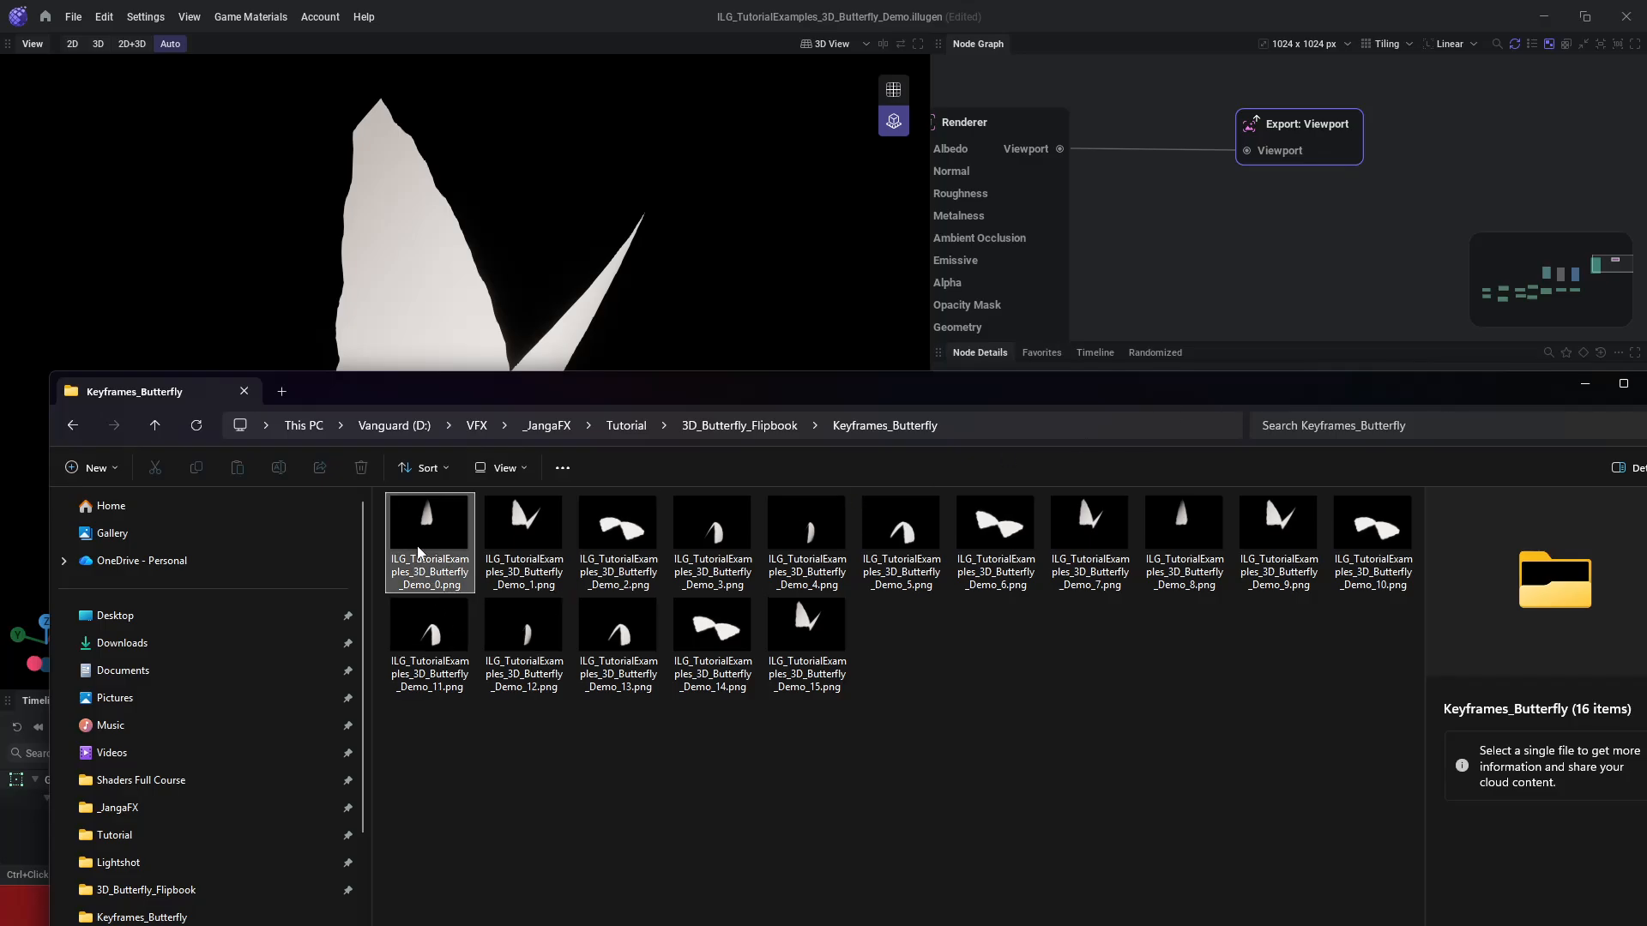
{"action": "left_click_drag", "start_coordinate": [427, 525], "coordinate": [1430, 192]}
{"action": "middle_click_drag", "start_coordinate": [1469, 129], "coordinate": [1235, 82]}
{"action": "scroll", "coordinate": [1293, 147], "scroll_direction": "up", "scroll_amount": 3}
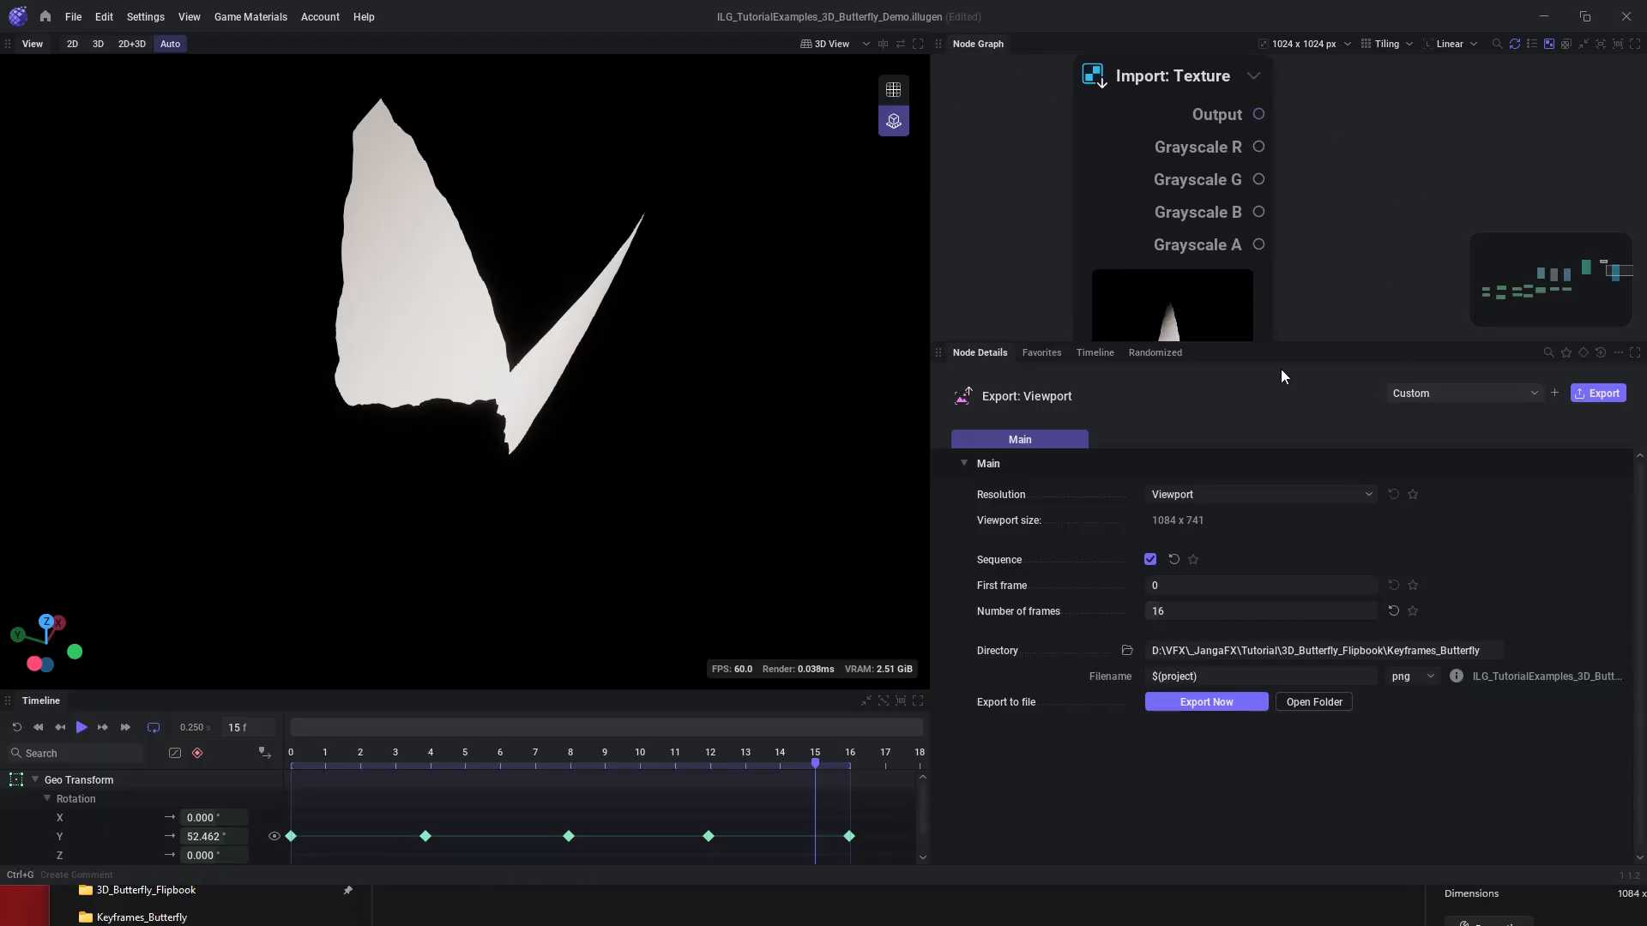
{"action": "left_click_drag", "start_coordinate": [1292, 344], "coordinate": [1293, 480]}
{"action": "scroll", "coordinate": [1346, 396], "scroll_direction": "down", "scroll_amount": 3}
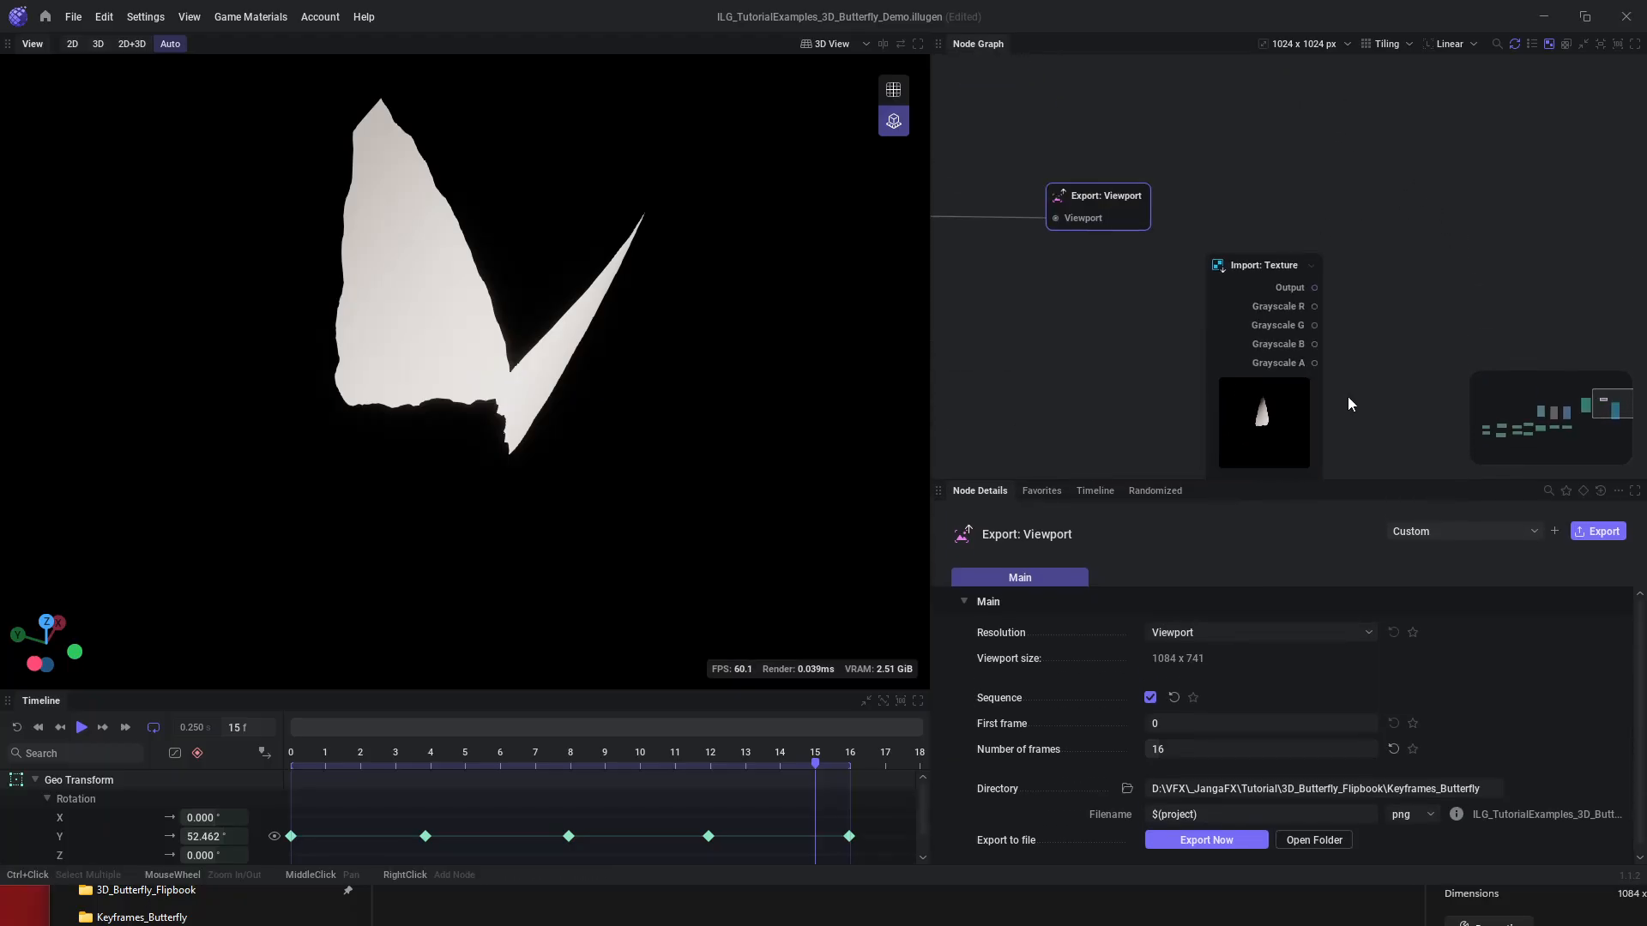
{"action": "middle_click_drag", "start_coordinate": [1347, 397], "coordinate": [1272, 261]}
{"action": "scroll", "coordinate": [1292, 205], "scroll_direction": "up", "scroll_amount": 1}
- Make the Import: Texture node load an image sequence and set its number of frames to 16
{"action": "left_click", "coordinate": [1168, 290]}
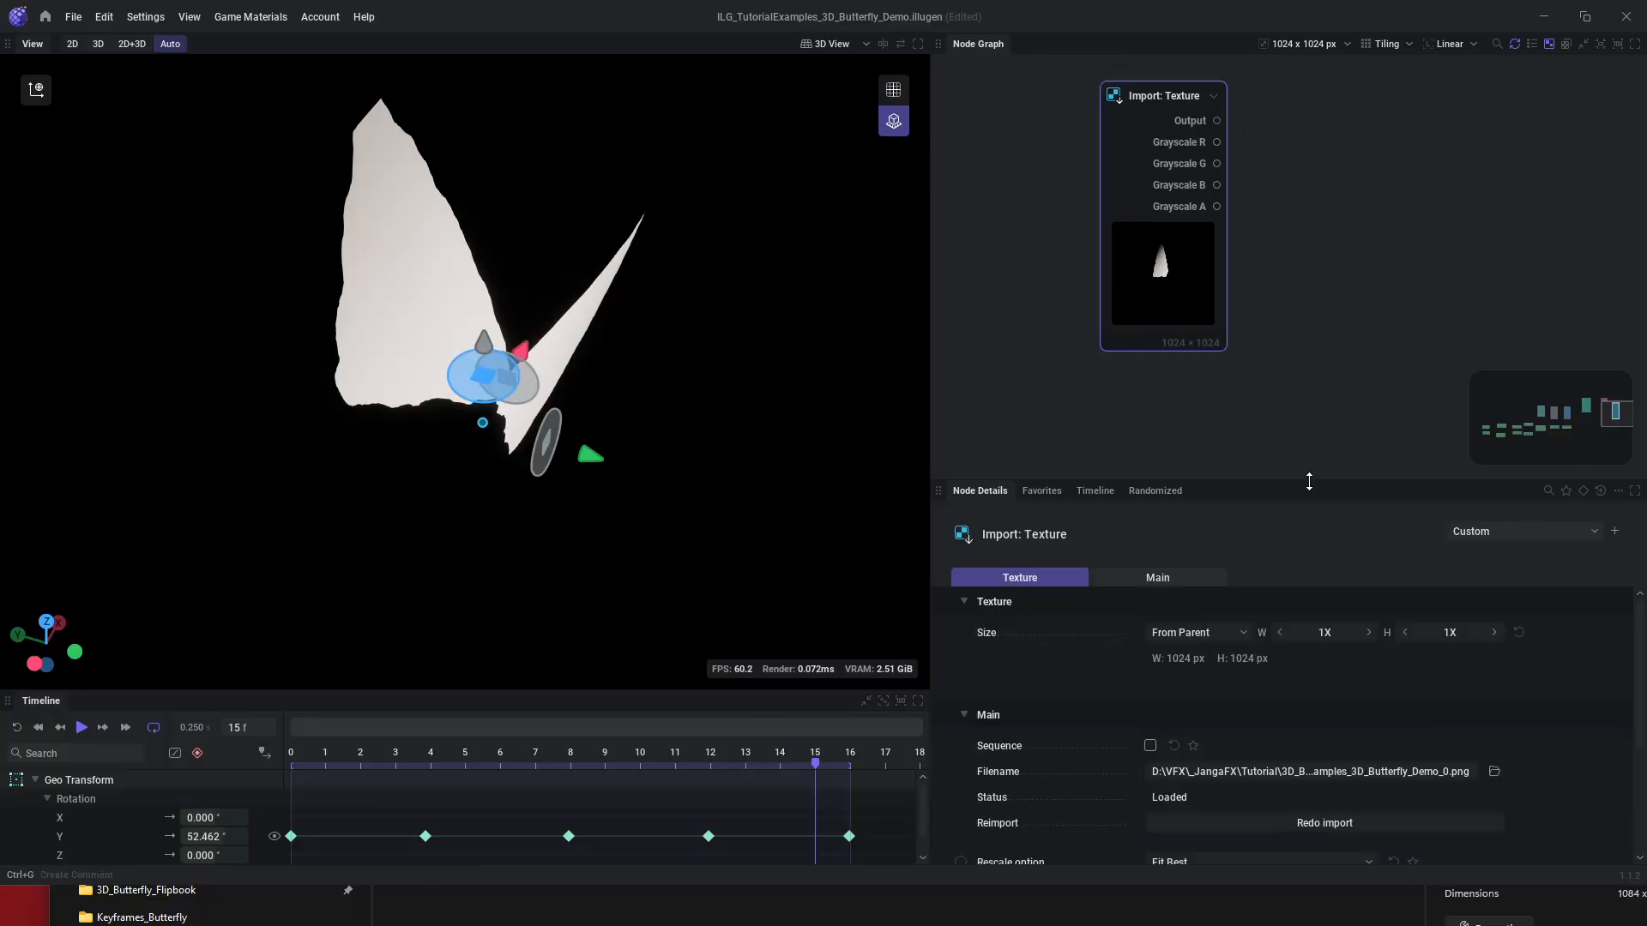
{"action": "left_click_drag", "start_coordinate": [1304, 479], "coordinate": [1306, 340]}
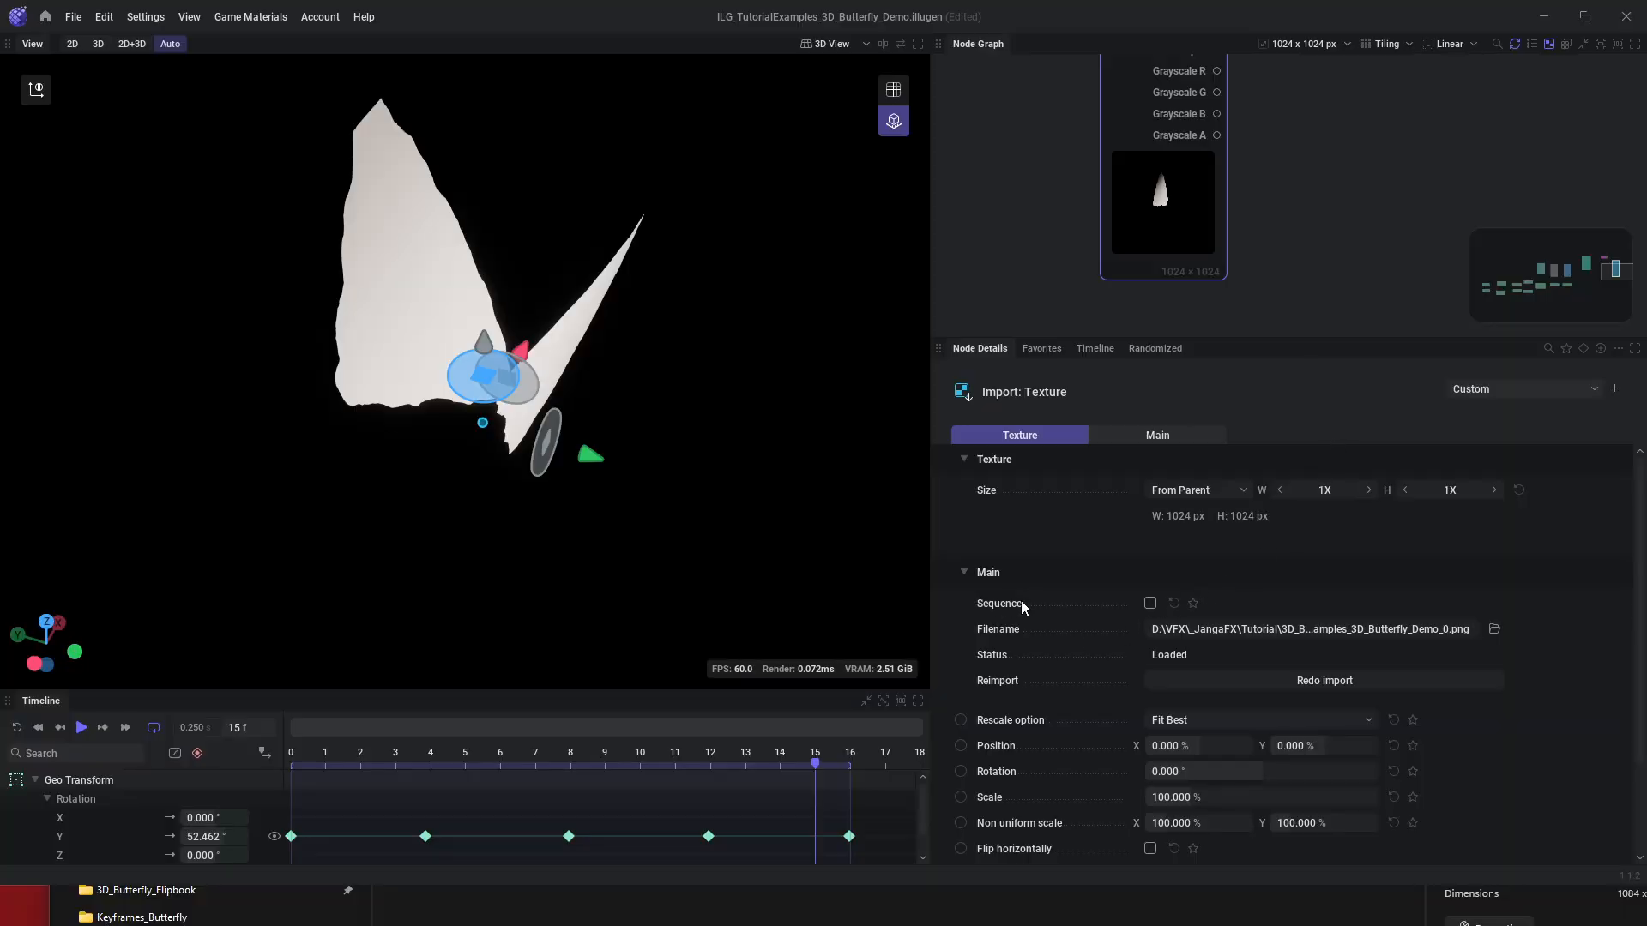
{"action": "left_click", "coordinate": [1150, 603]}
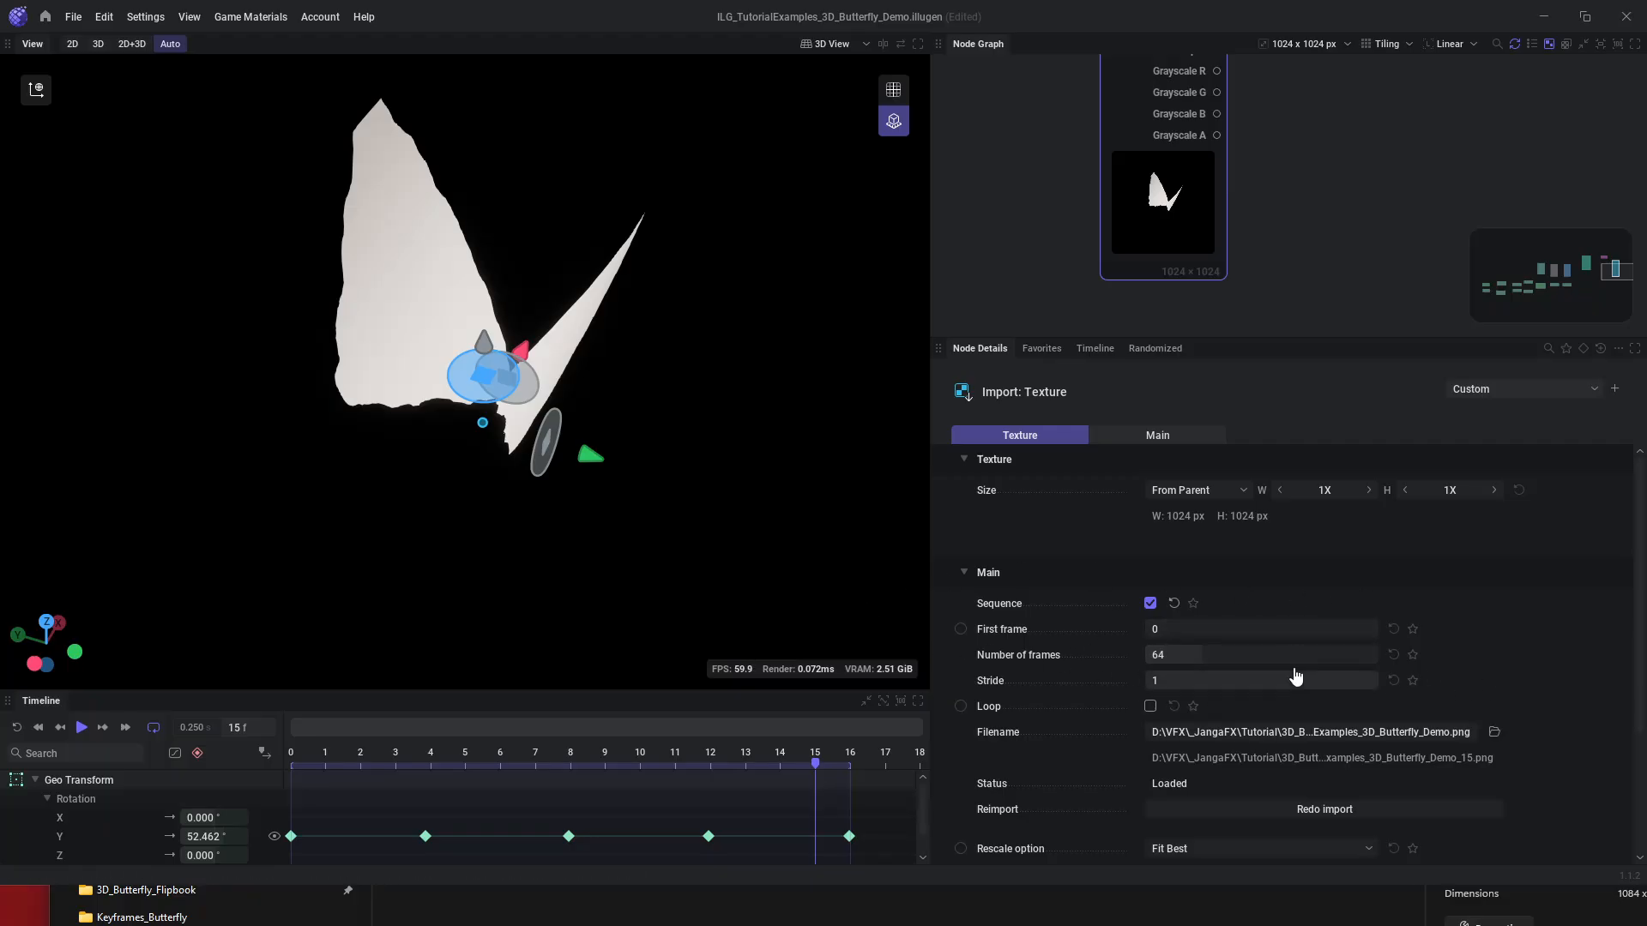
{"action": "left_click", "coordinate": [1211, 656]}
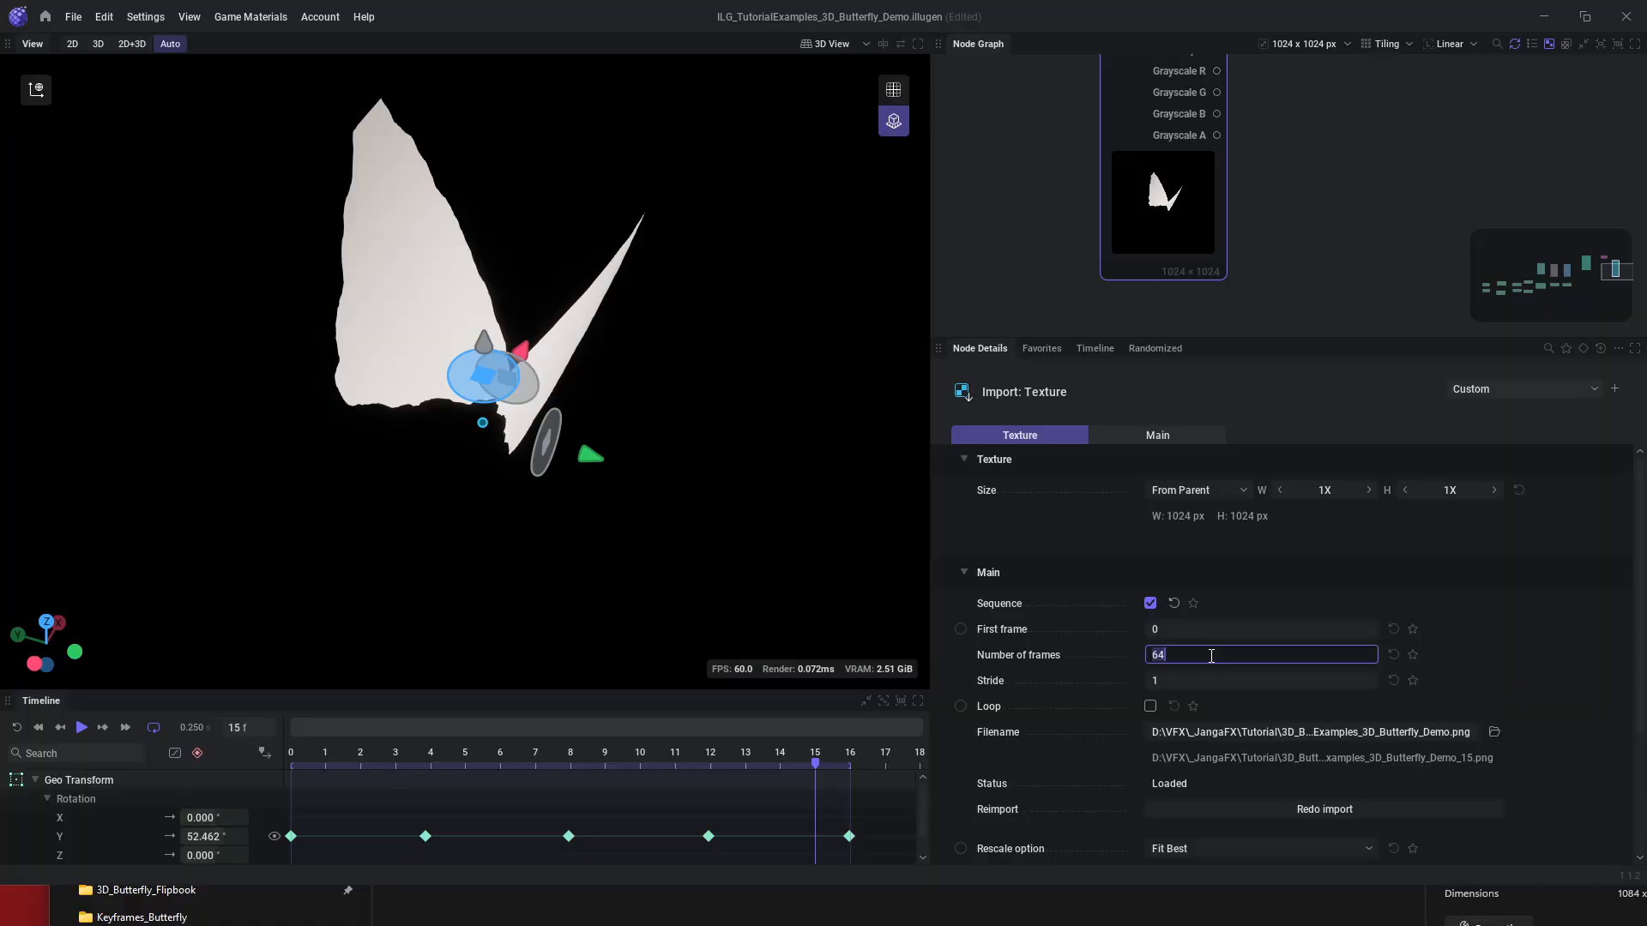
{"action": "type", "text": "16"}
{"action": "key", "text": "Return"}
{"action": "scroll", "coordinate": [1042, 758], "scroll_direction": "down", "scroll_amount": 2}
{"action": "scroll", "coordinate": [1042, 750], "scroll_direction": "down", "scroll_amount": 1}
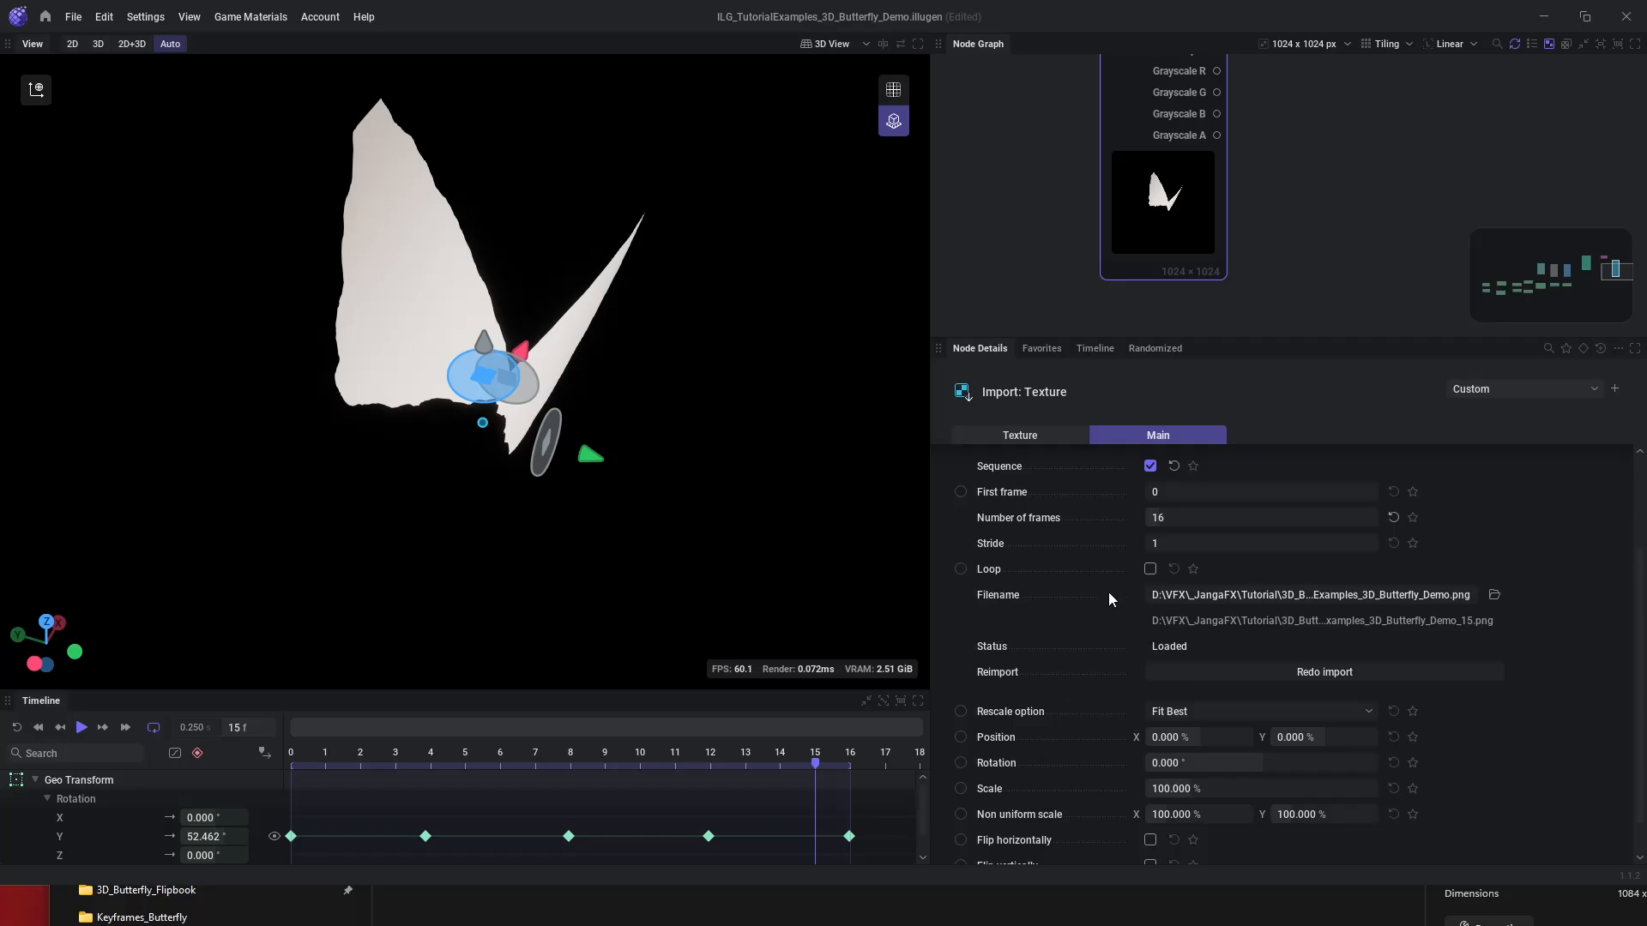
{"action": "scroll", "coordinate": [1048, 703], "scroll_direction": "down", "scroll_amount": 1}
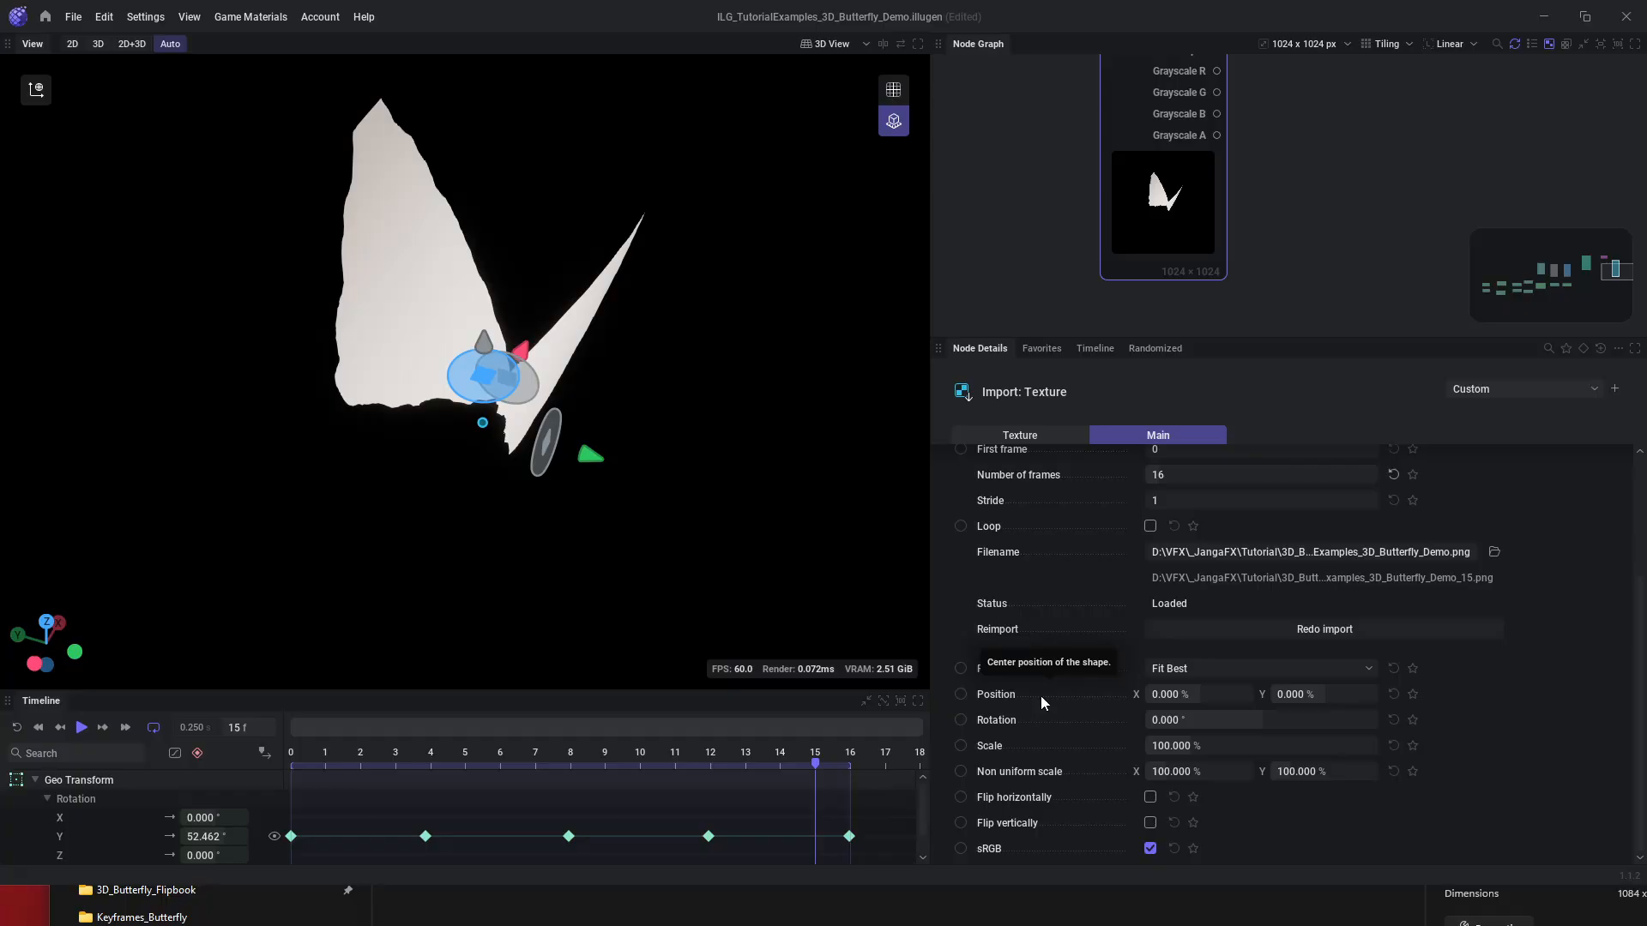
{"action": "scroll", "coordinate": [1042, 696], "scroll_direction": "up", "scroll_amount": 4}
- Add a Sheet Encode node fed by the Output of the Import: Texture node
{"action": "middle_click_drag", "start_coordinate": [1366, 132], "coordinate": [1306, 265]}
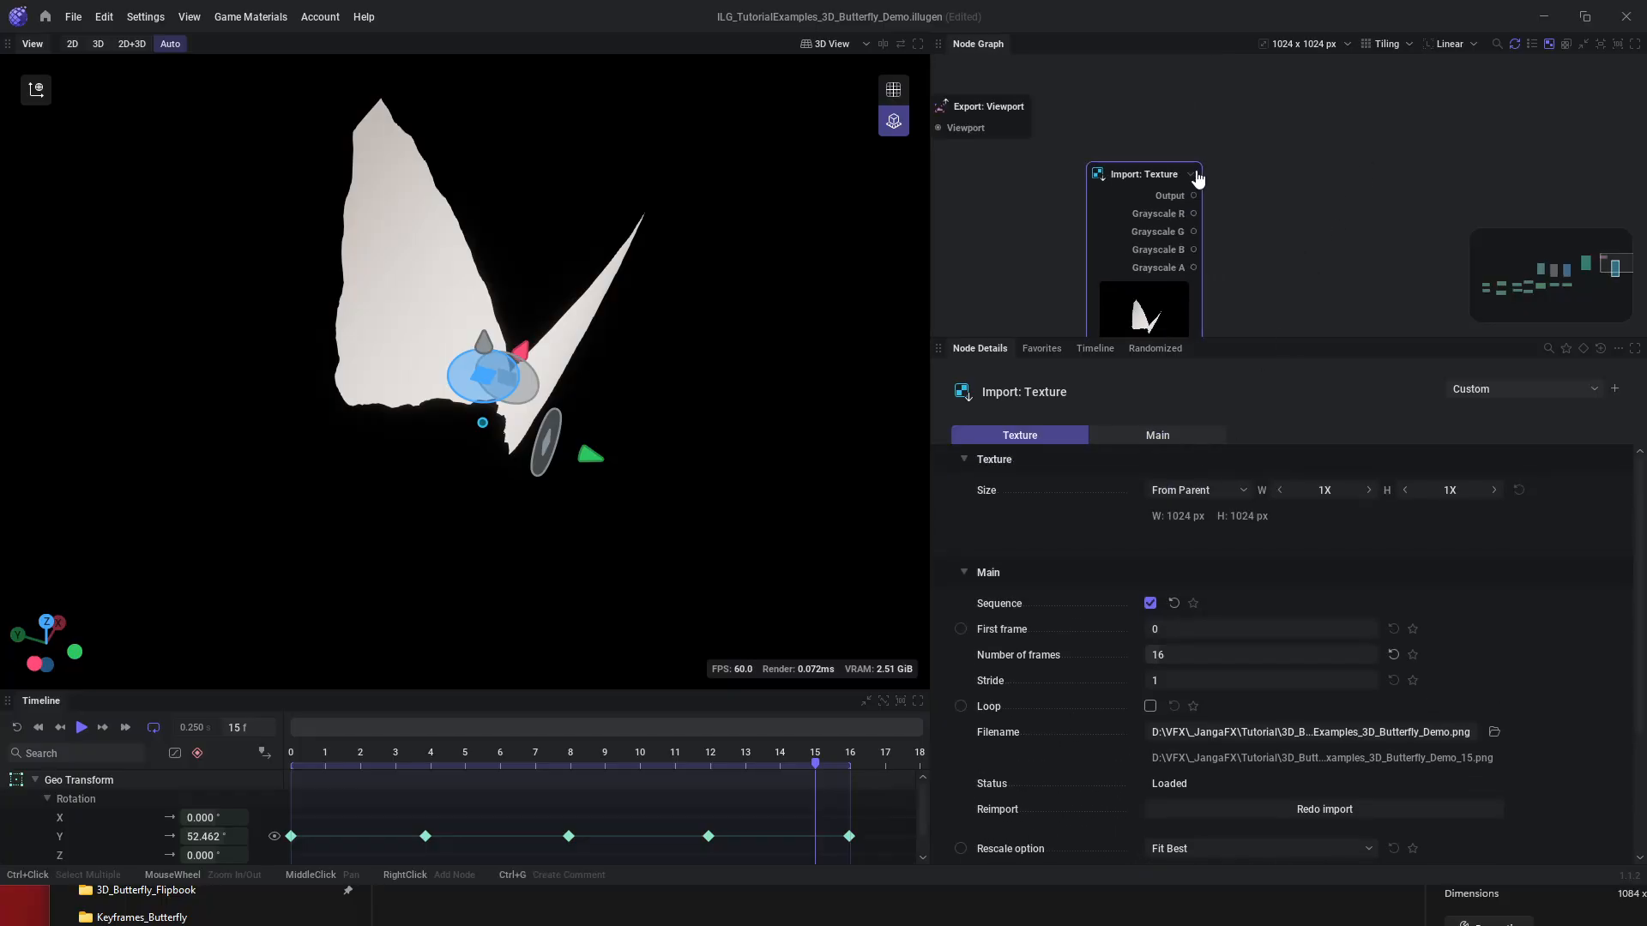
{"action": "middle_click_drag", "start_coordinate": [1192, 176], "coordinate": [1194, 137]}
{"action": "left_click_drag", "start_coordinate": [1162, 155], "coordinate": [1274, 147]}
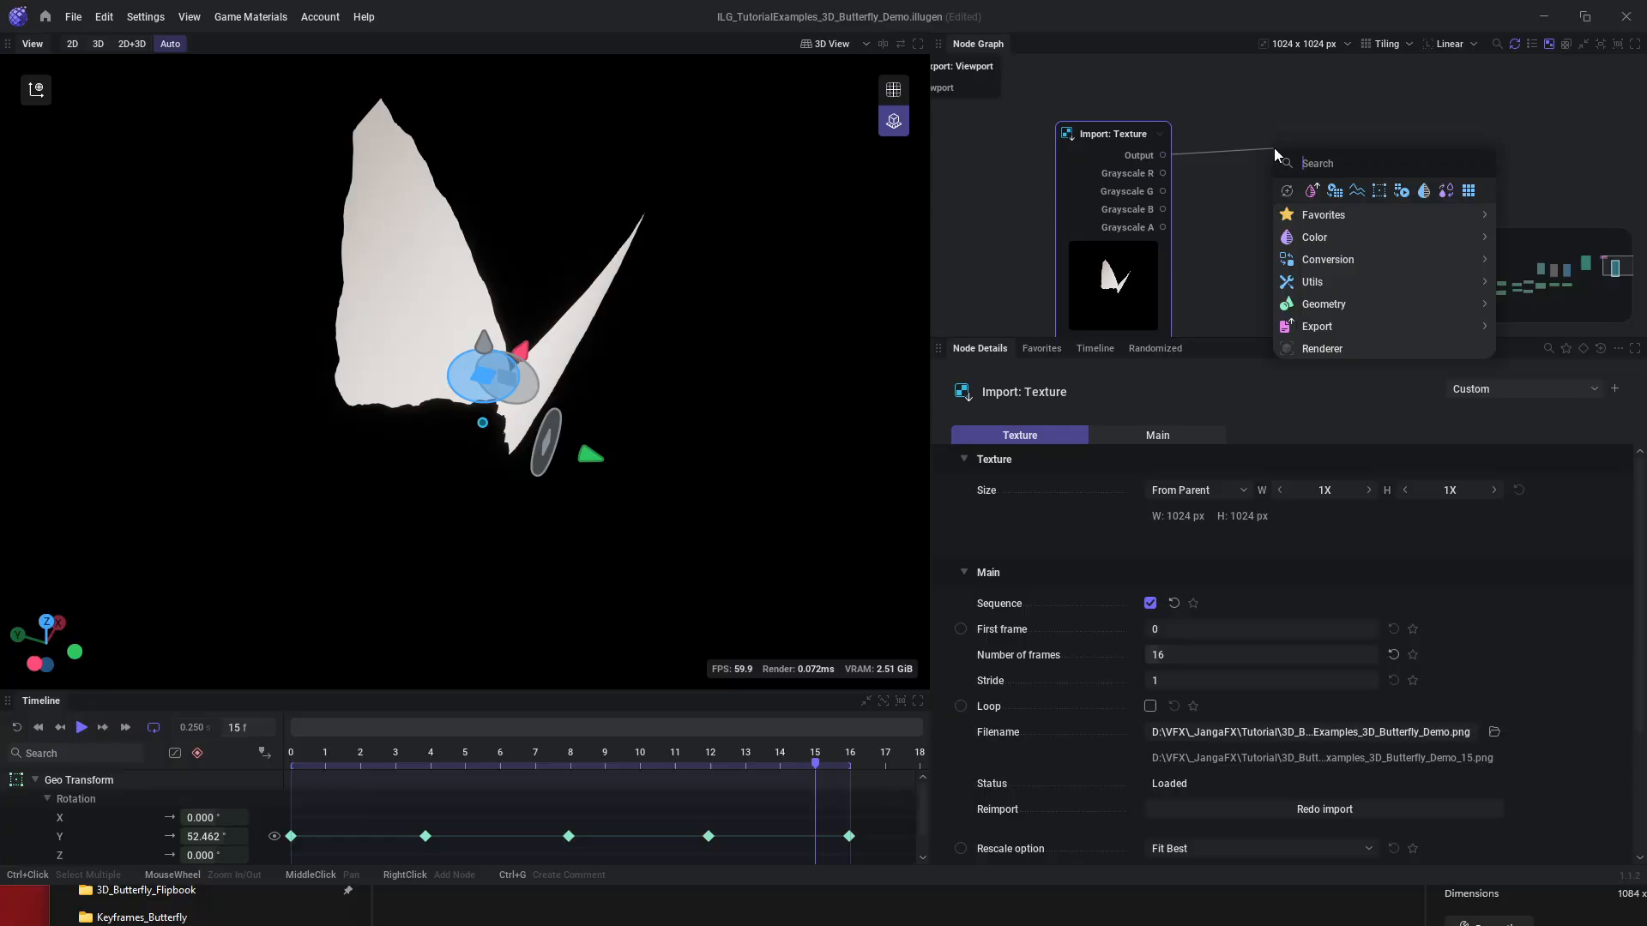
{"action": "type", "text": "Shee"}
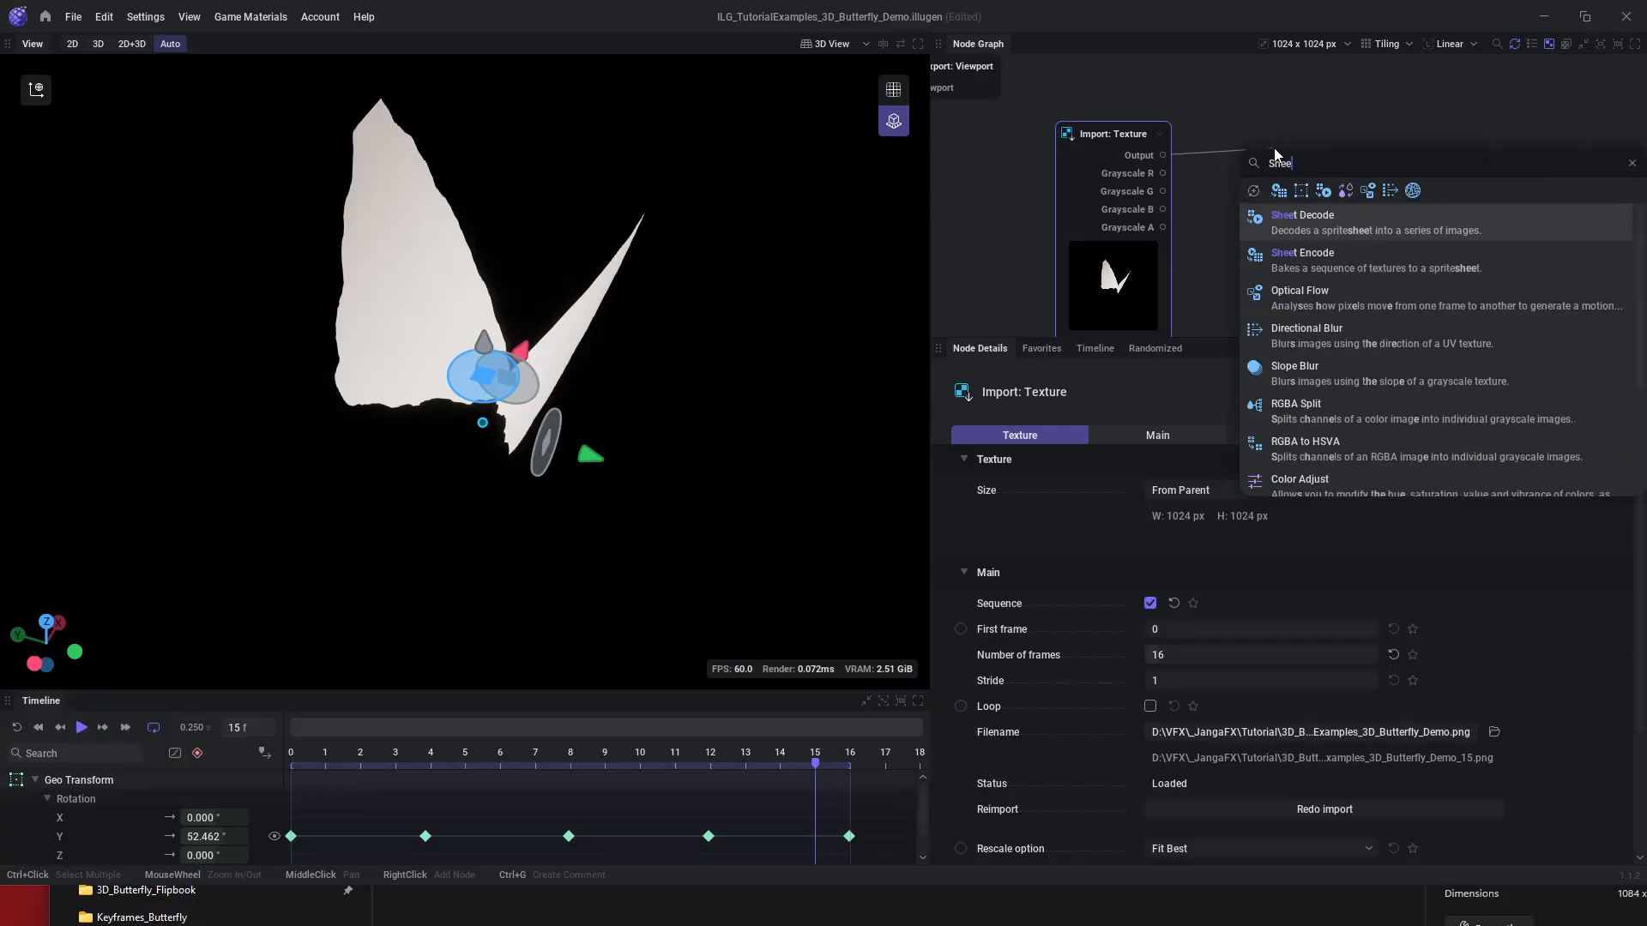
{"action": "key", "text": "Down"}
{"action": "key", "text": "Return"}
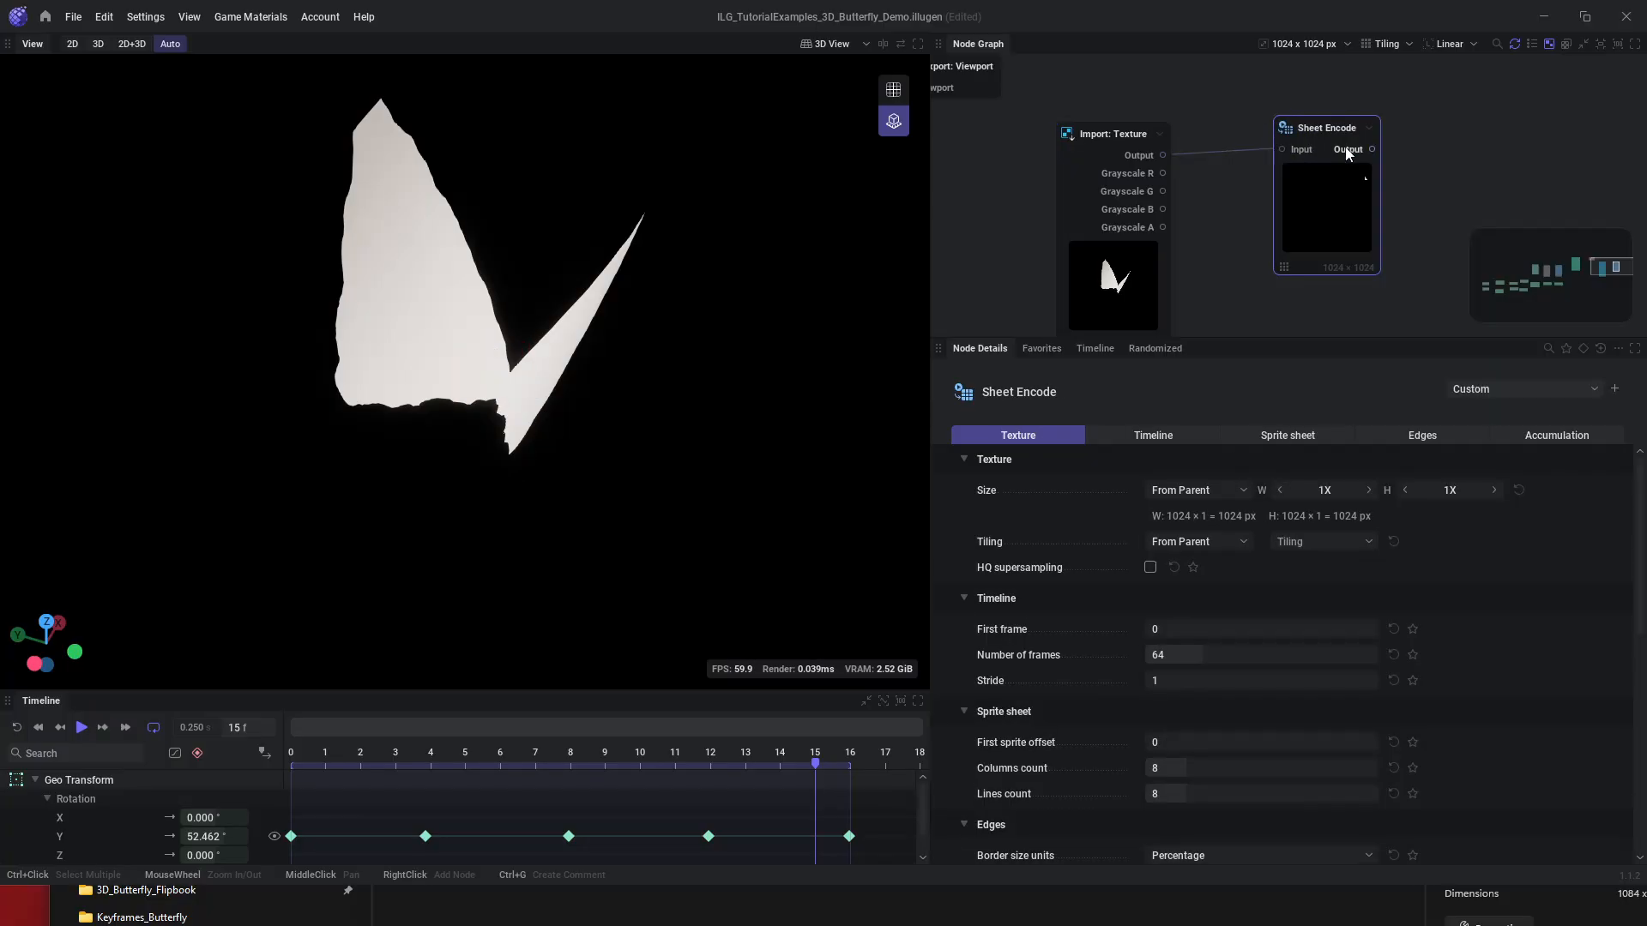
- Configure the Sheet Encode node for 16 frames with a columns count of 4 and a lines count of 4
{"action": "middle_click_drag", "start_coordinate": [1359, 203], "coordinate": [1242, 131]}
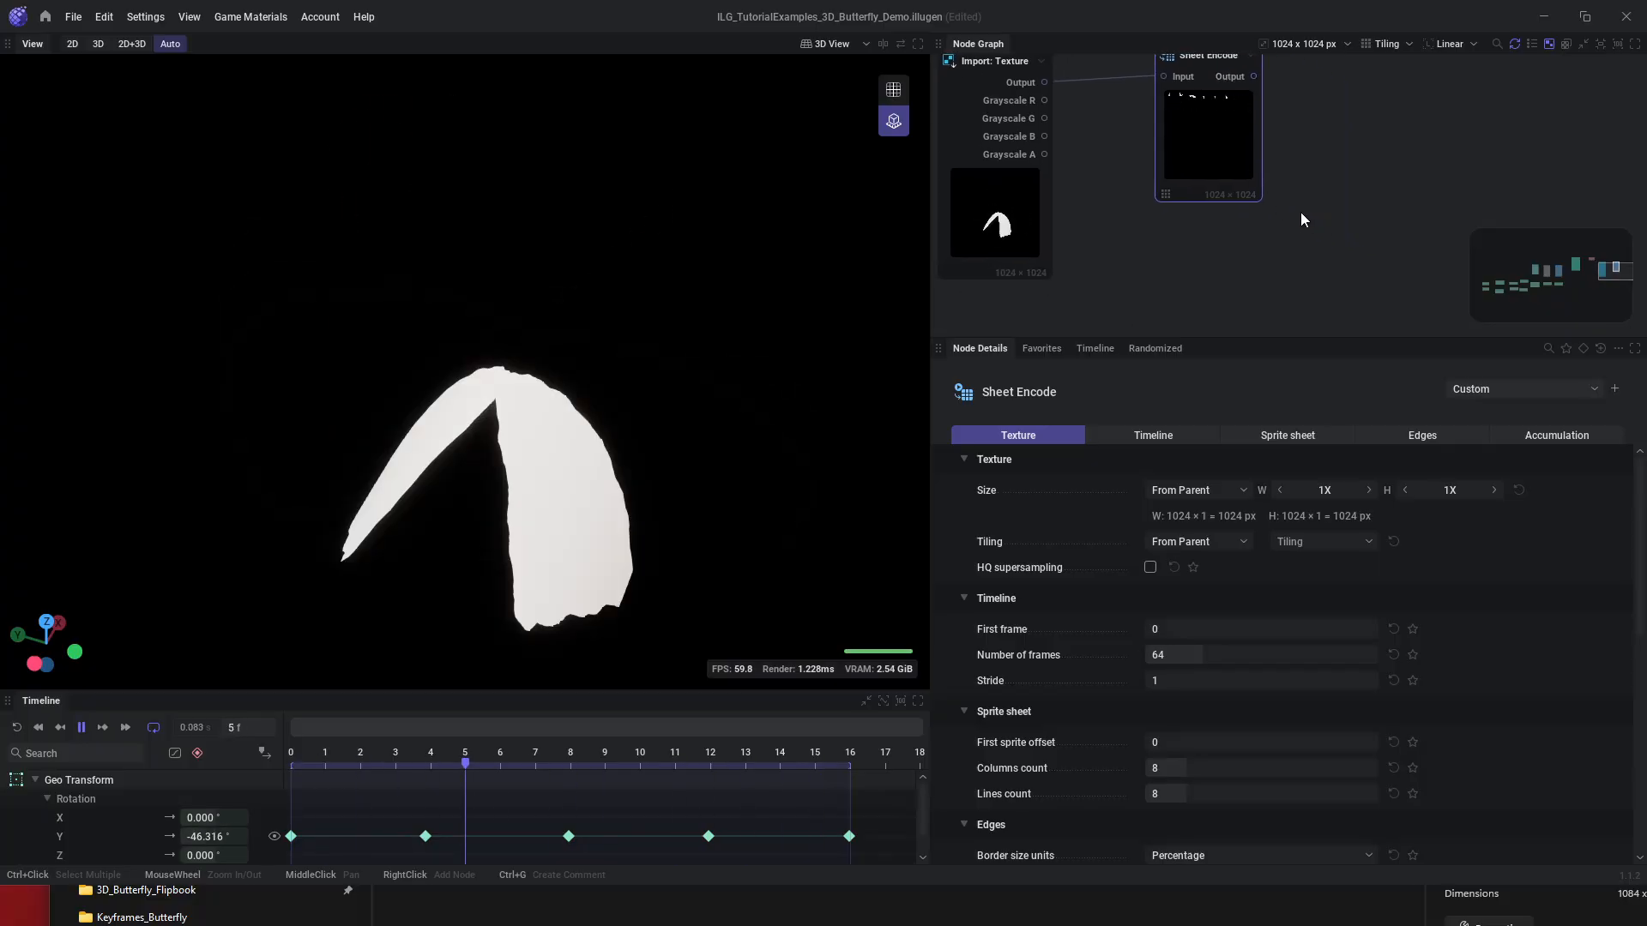
{"action": "double_click", "coordinate": [1203, 653]}
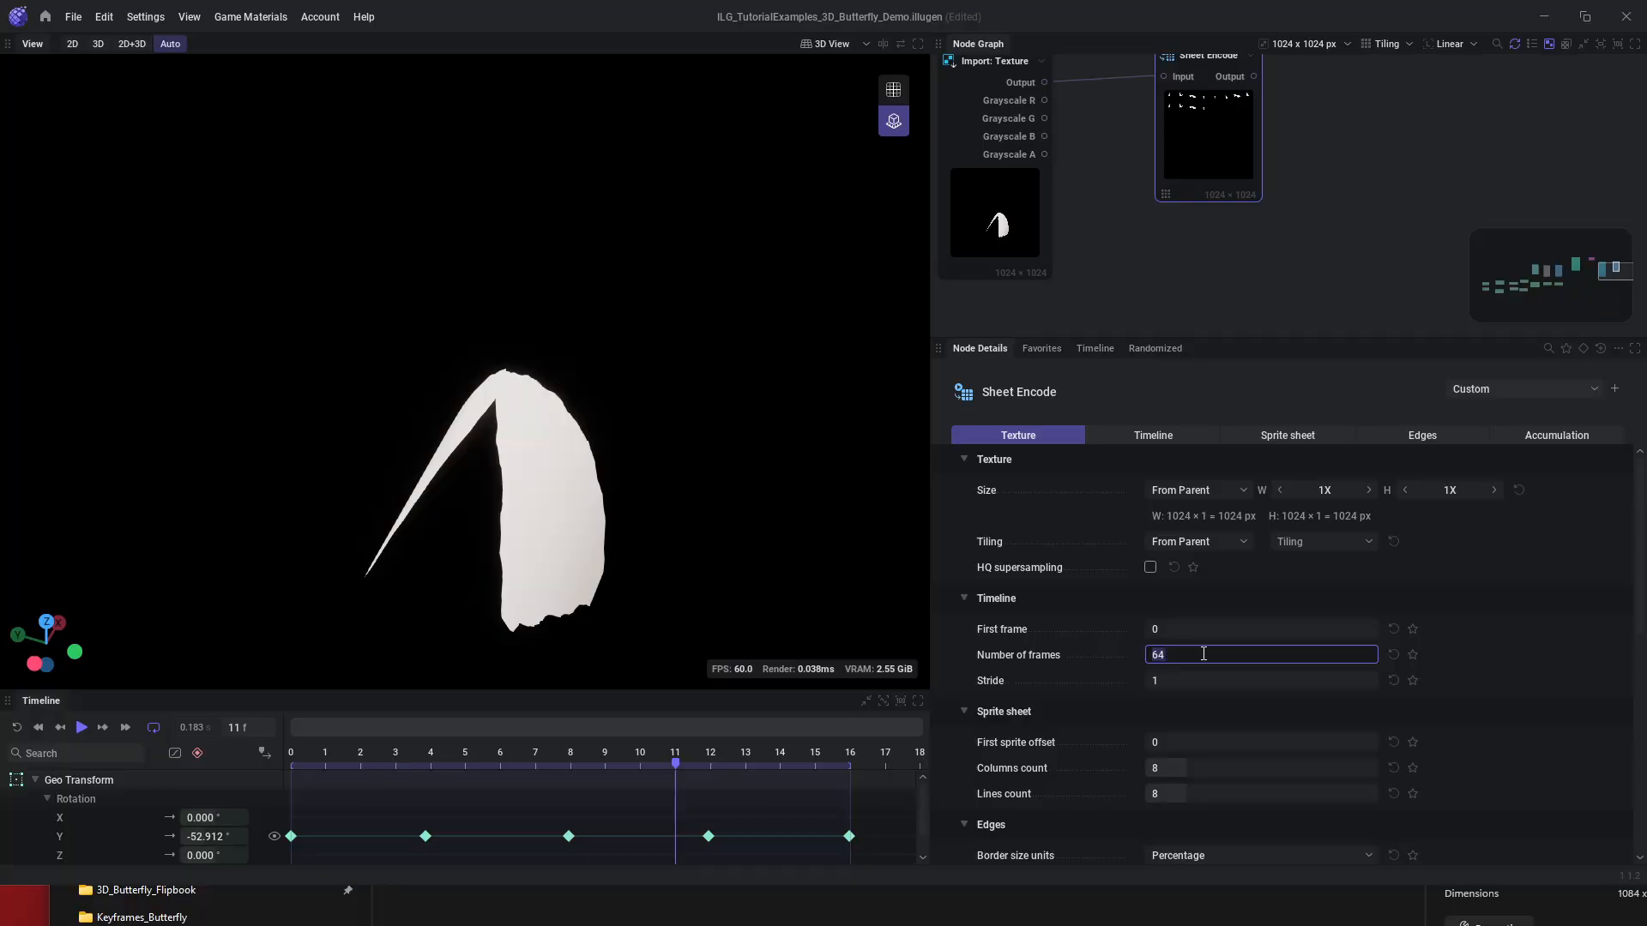
{"action": "type", "text": "16"}
{"action": "key", "text": "Return"}
{"action": "scroll", "coordinate": [1221, 653], "scroll_direction": "down", "scroll_amount": 2}
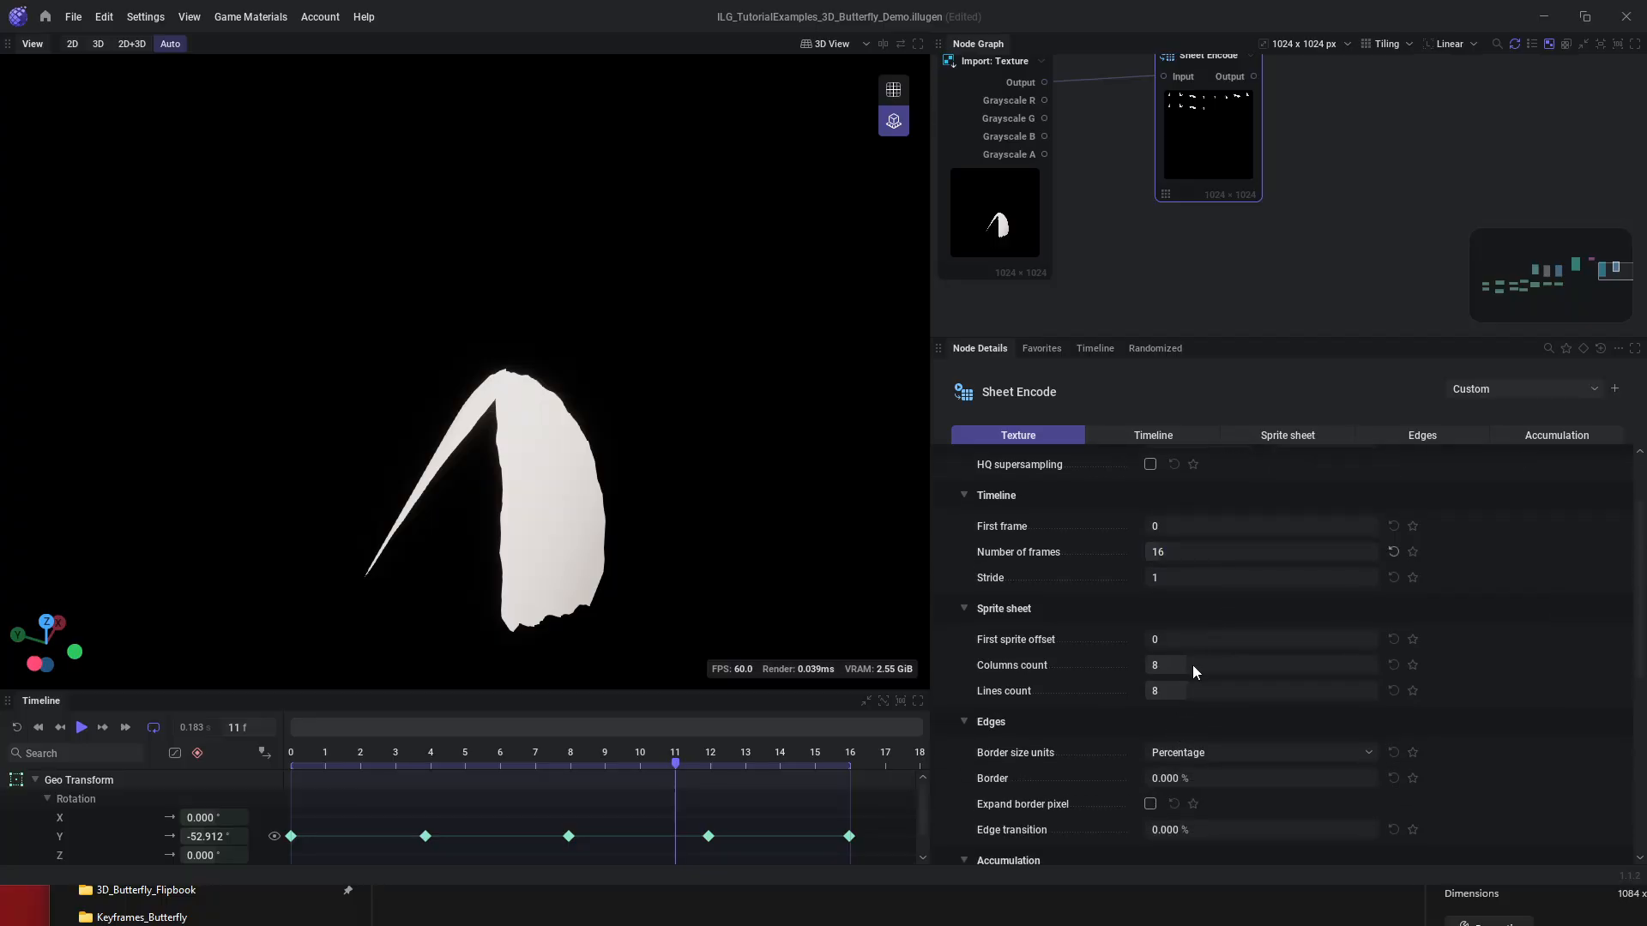
{"action": "double_click", "coordinate": [1192, 666]}
{"action": "type", "text": "4"}
{"action": "key", "text": "Tab"}
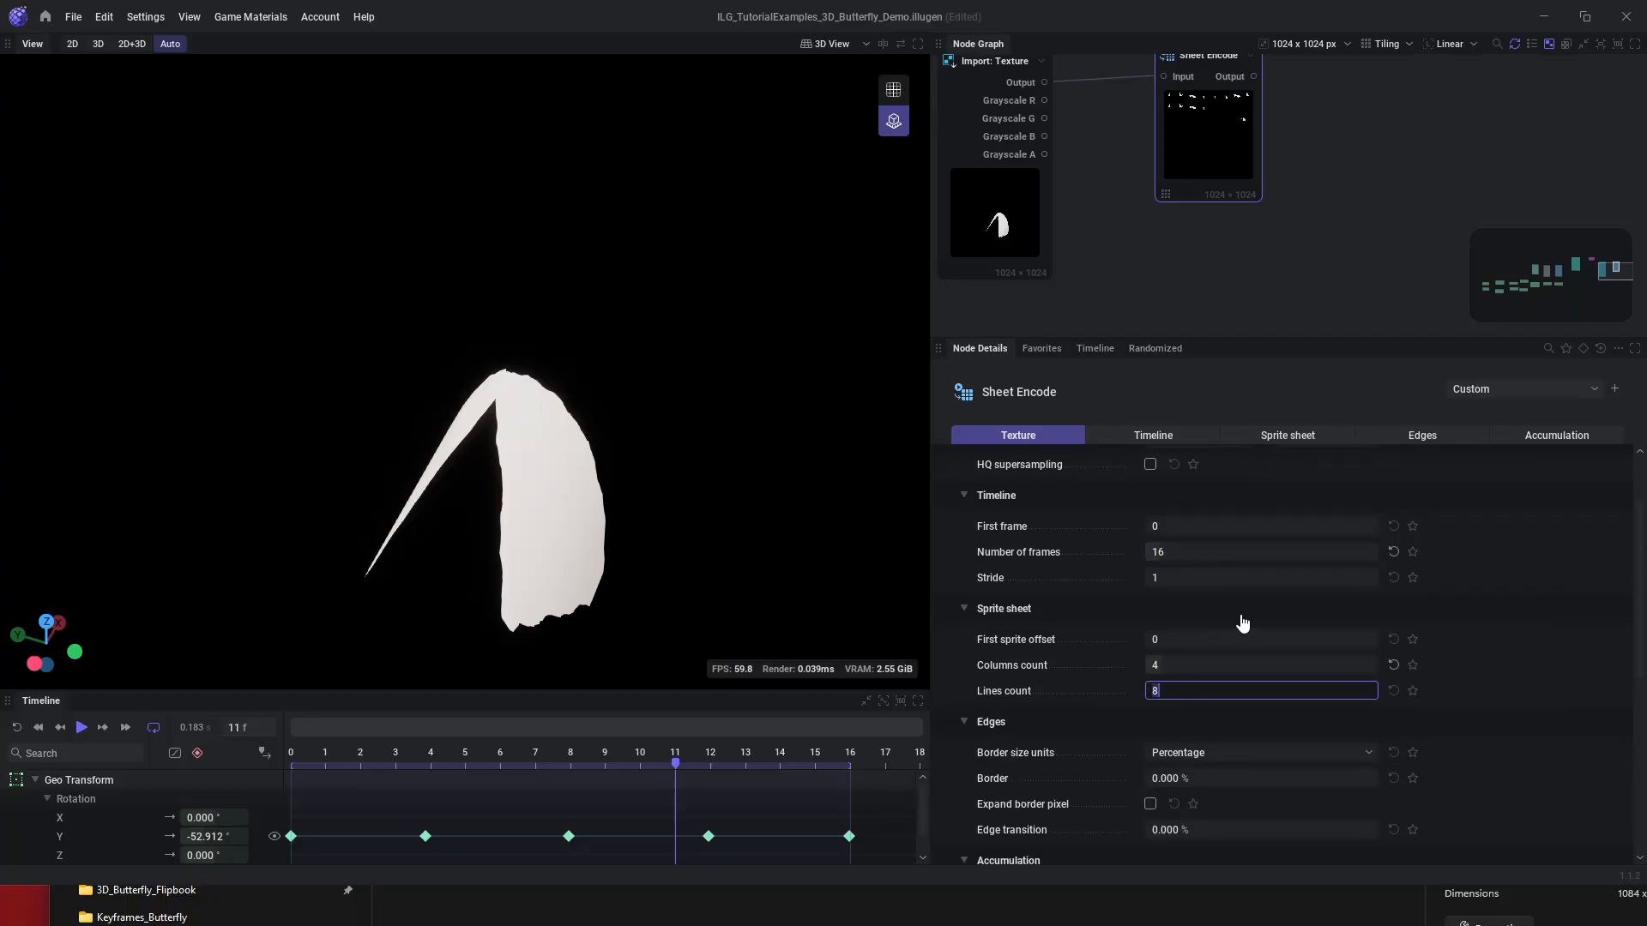
{"action": "key", "text": "Return"}
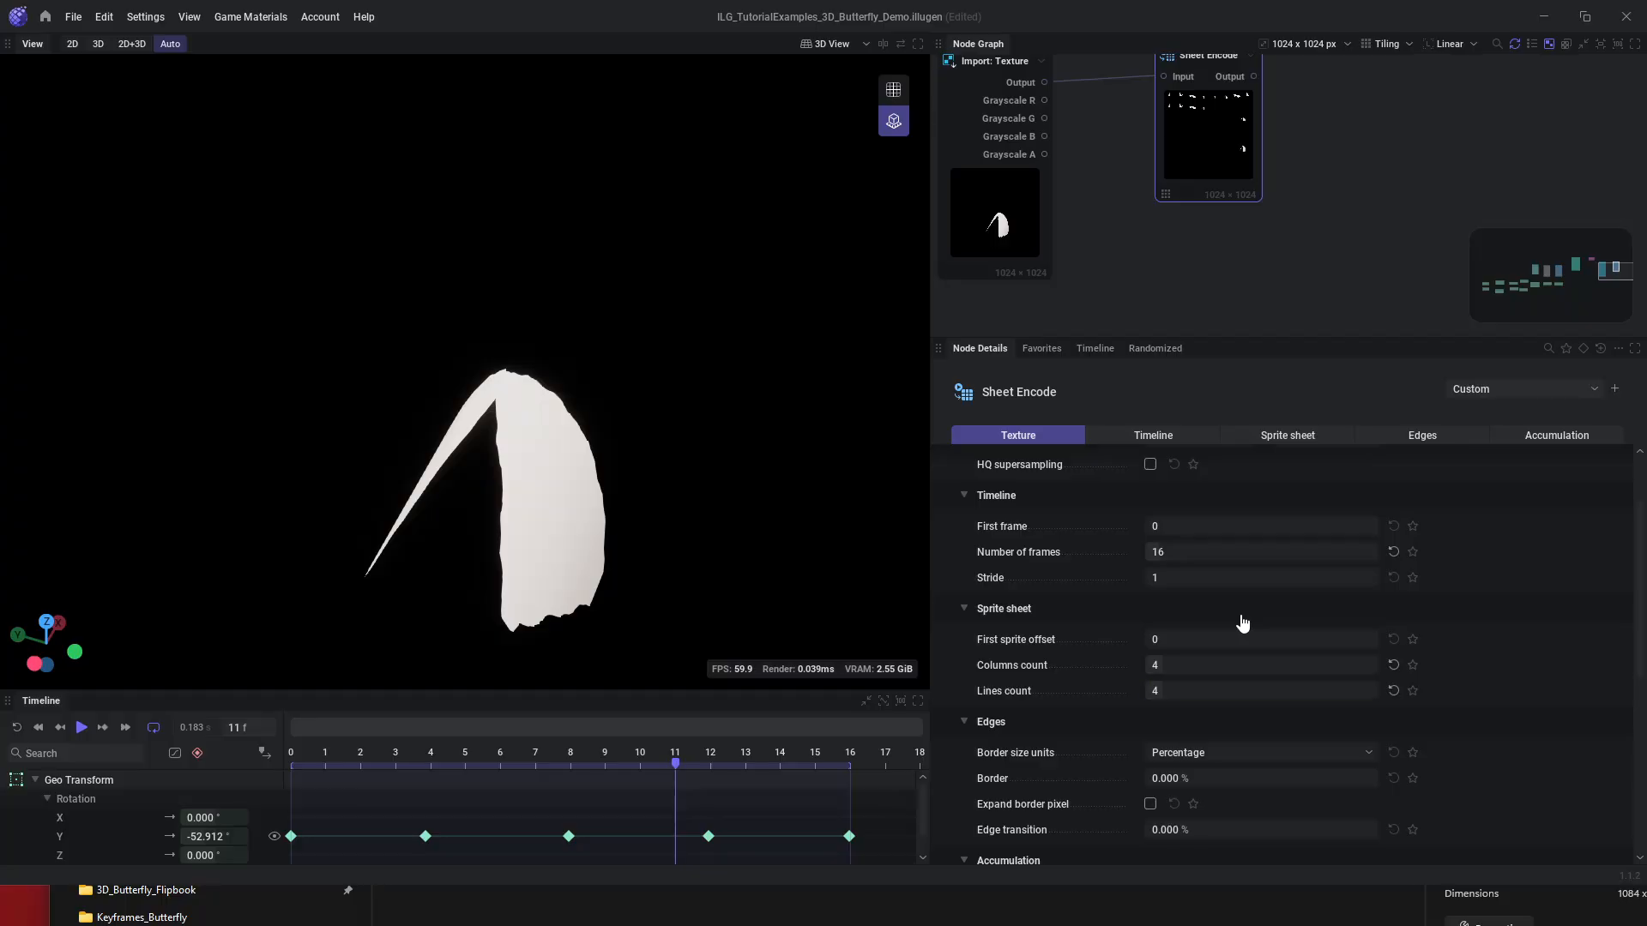
{"action": "scroll", "coordinate": [1242, 623], "scroll_direction": "down", "scroll_amount": 3}
{"action": "scroll", "coordinate": [1214, 631], "scroll_direction": "up", "scroll_amount": 5}
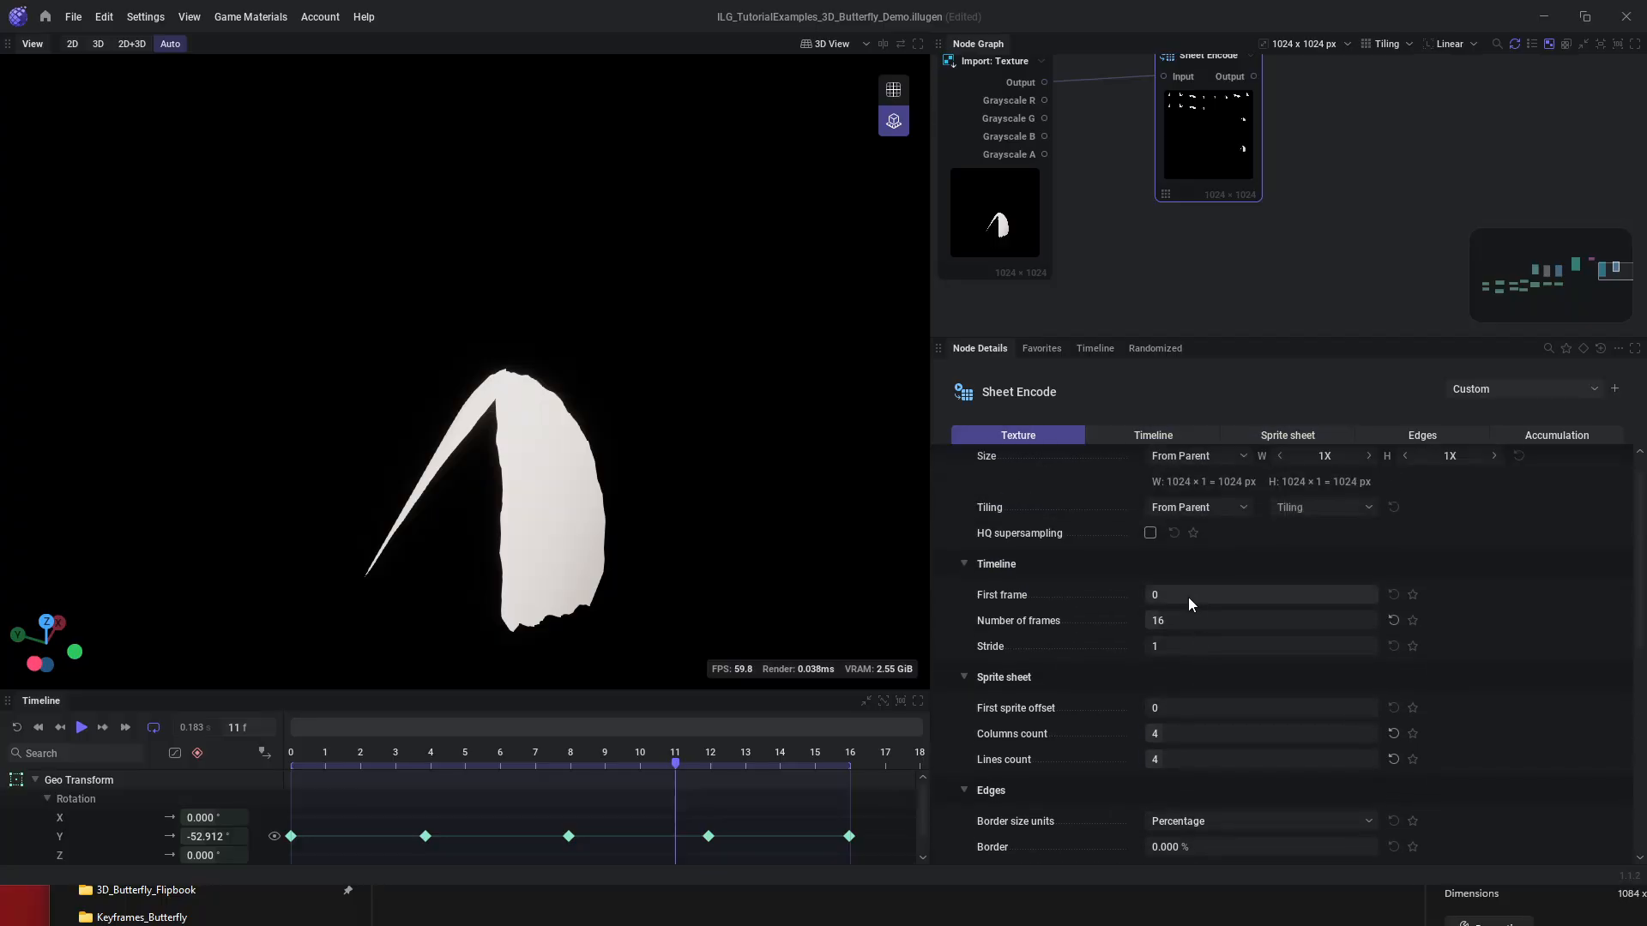
- Restart the animation from frame 0 and play it to preview how the encoded sprite sheet fills
{"action": "key", "text": "space"}
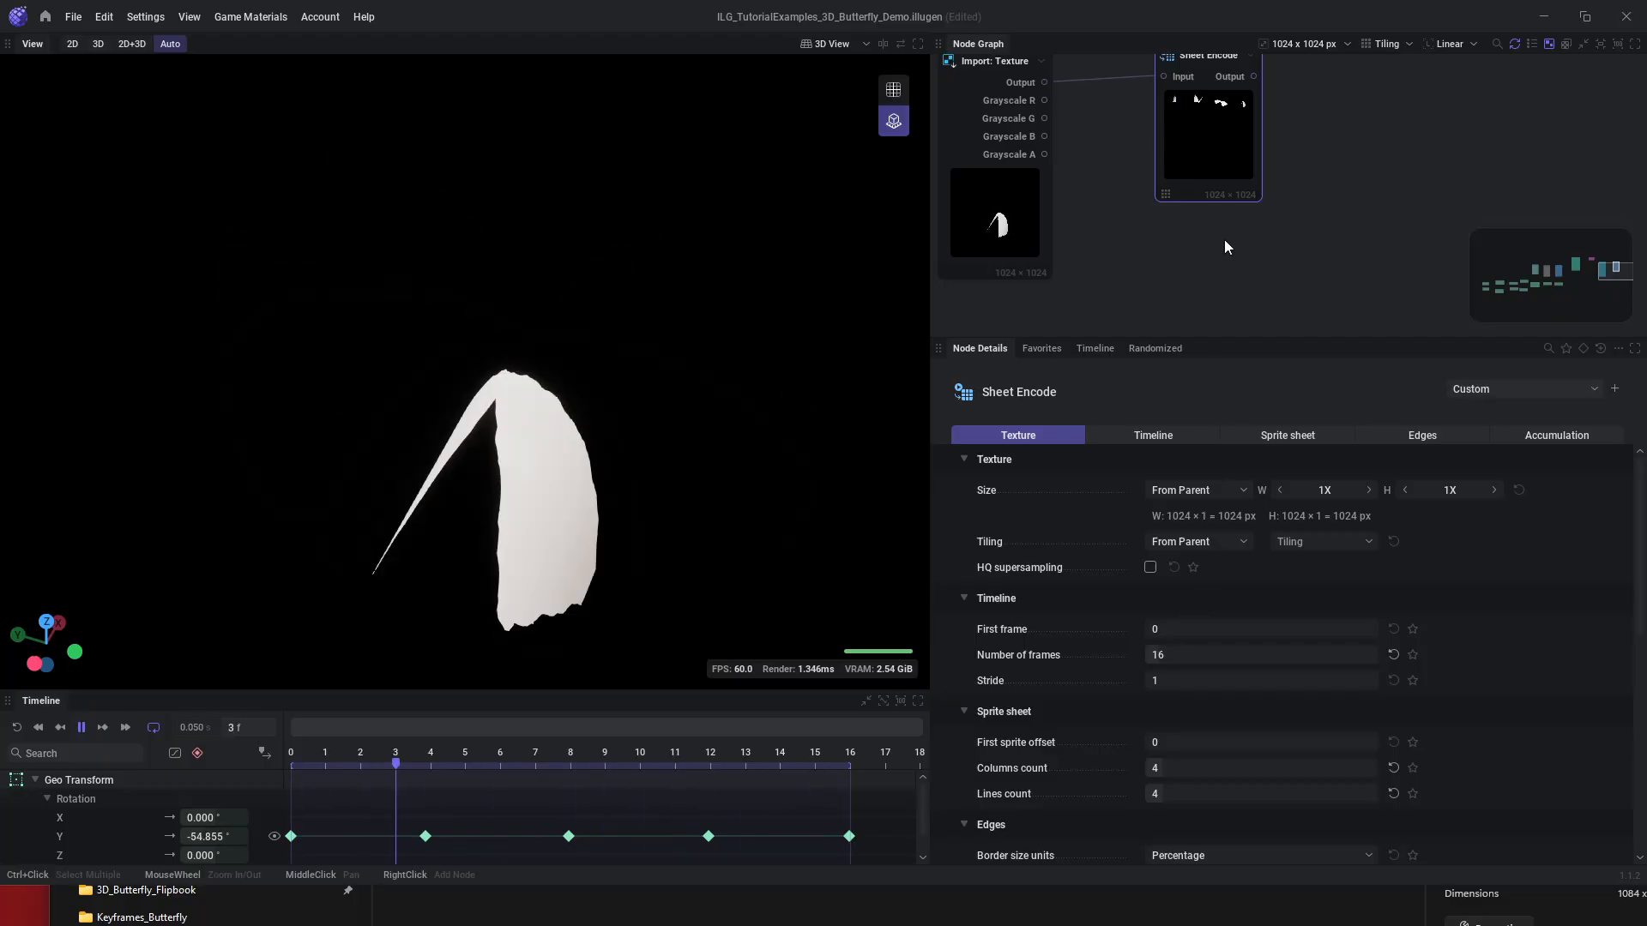
{"action": "key", "text": "space"}
{"action": "key", "text": "r"}
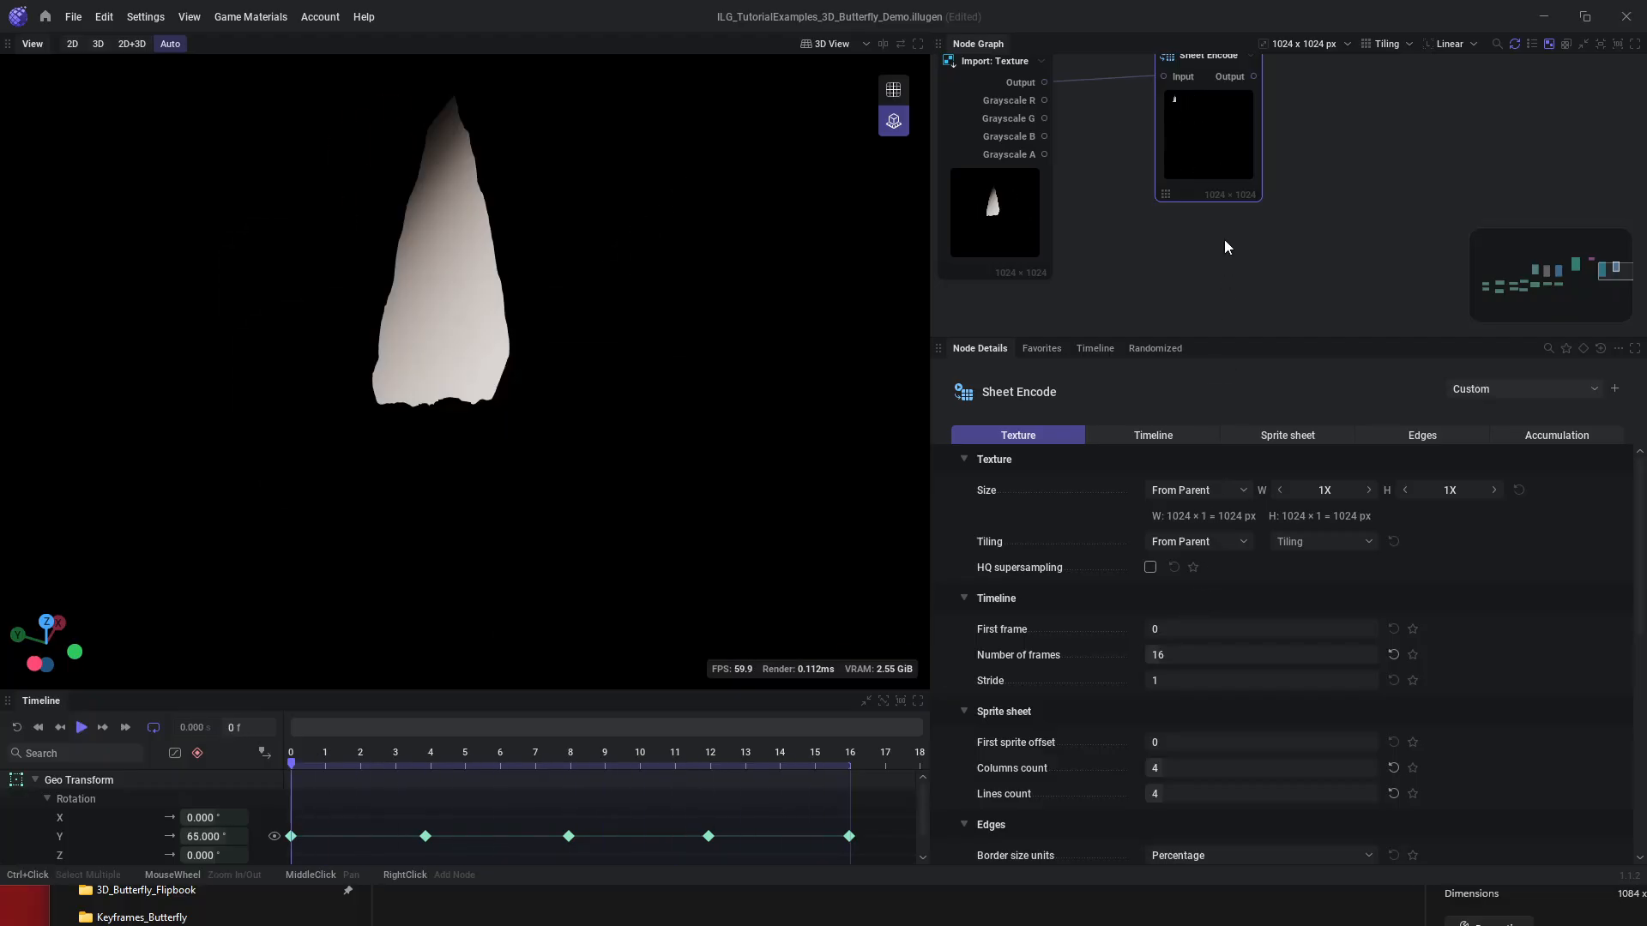
{"action": "key", "text": "space"}
{"action": "key", "text": "space"}
- Add an Export: Color node connected to the Sheet Encode node's output
{"action": "middle_click_drag", "start_coordinate": [1317, 119], "coordinate": [1254, 190]}
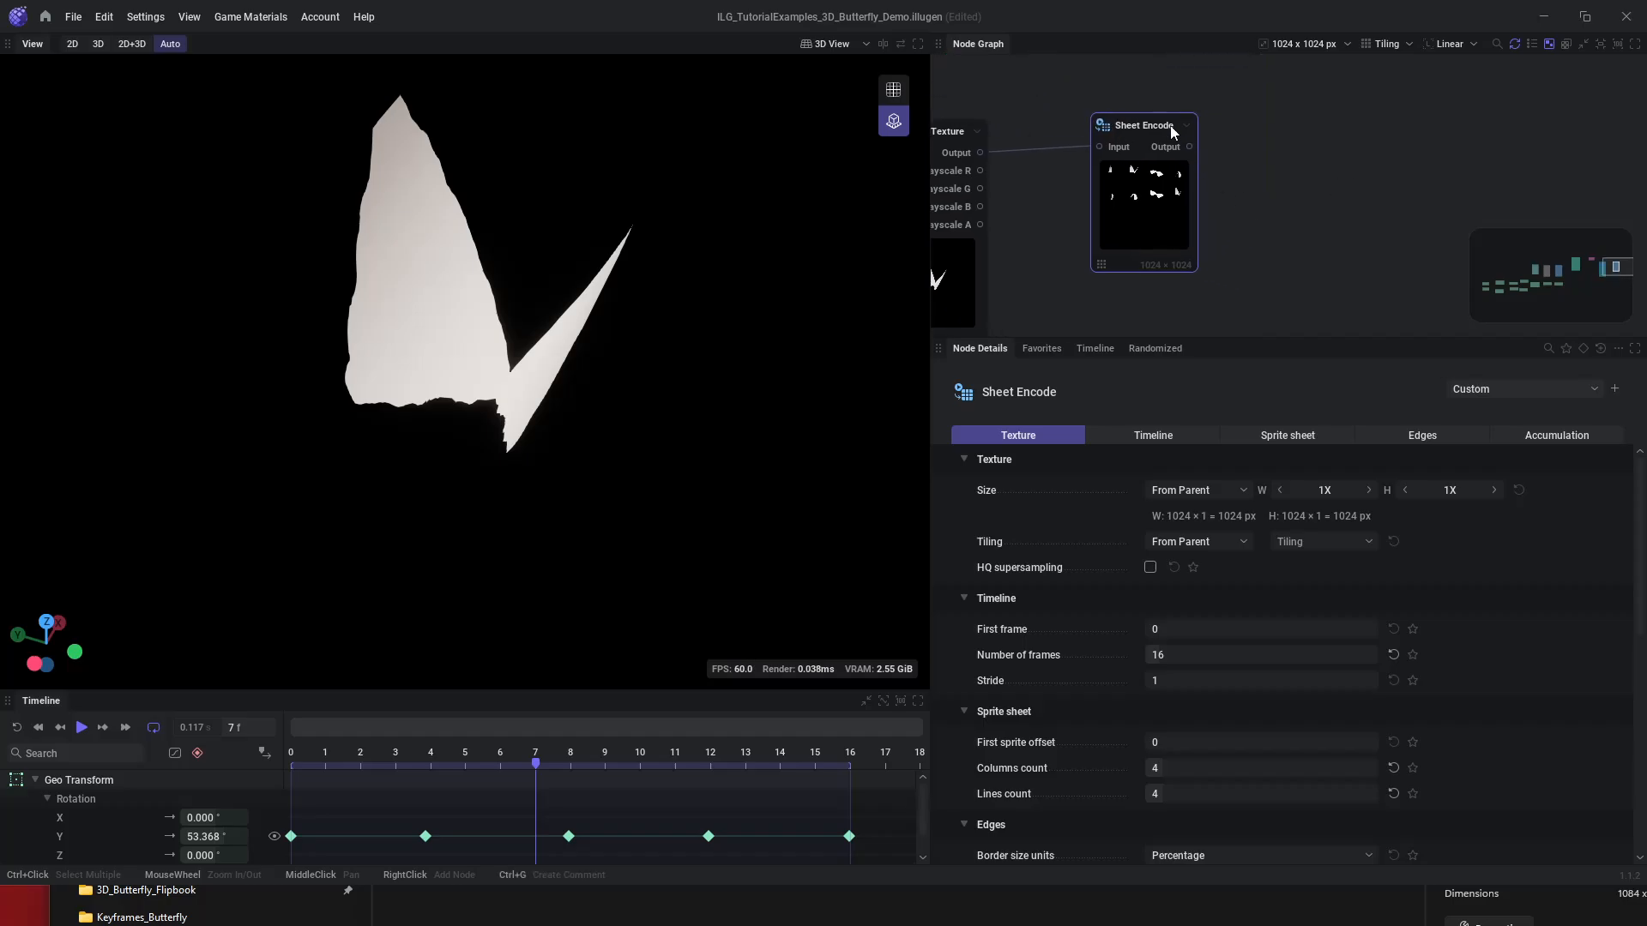
{"action": "left_click_drag", "start_coordinate": [1189, 146], "coordinate": [1300, 147]}
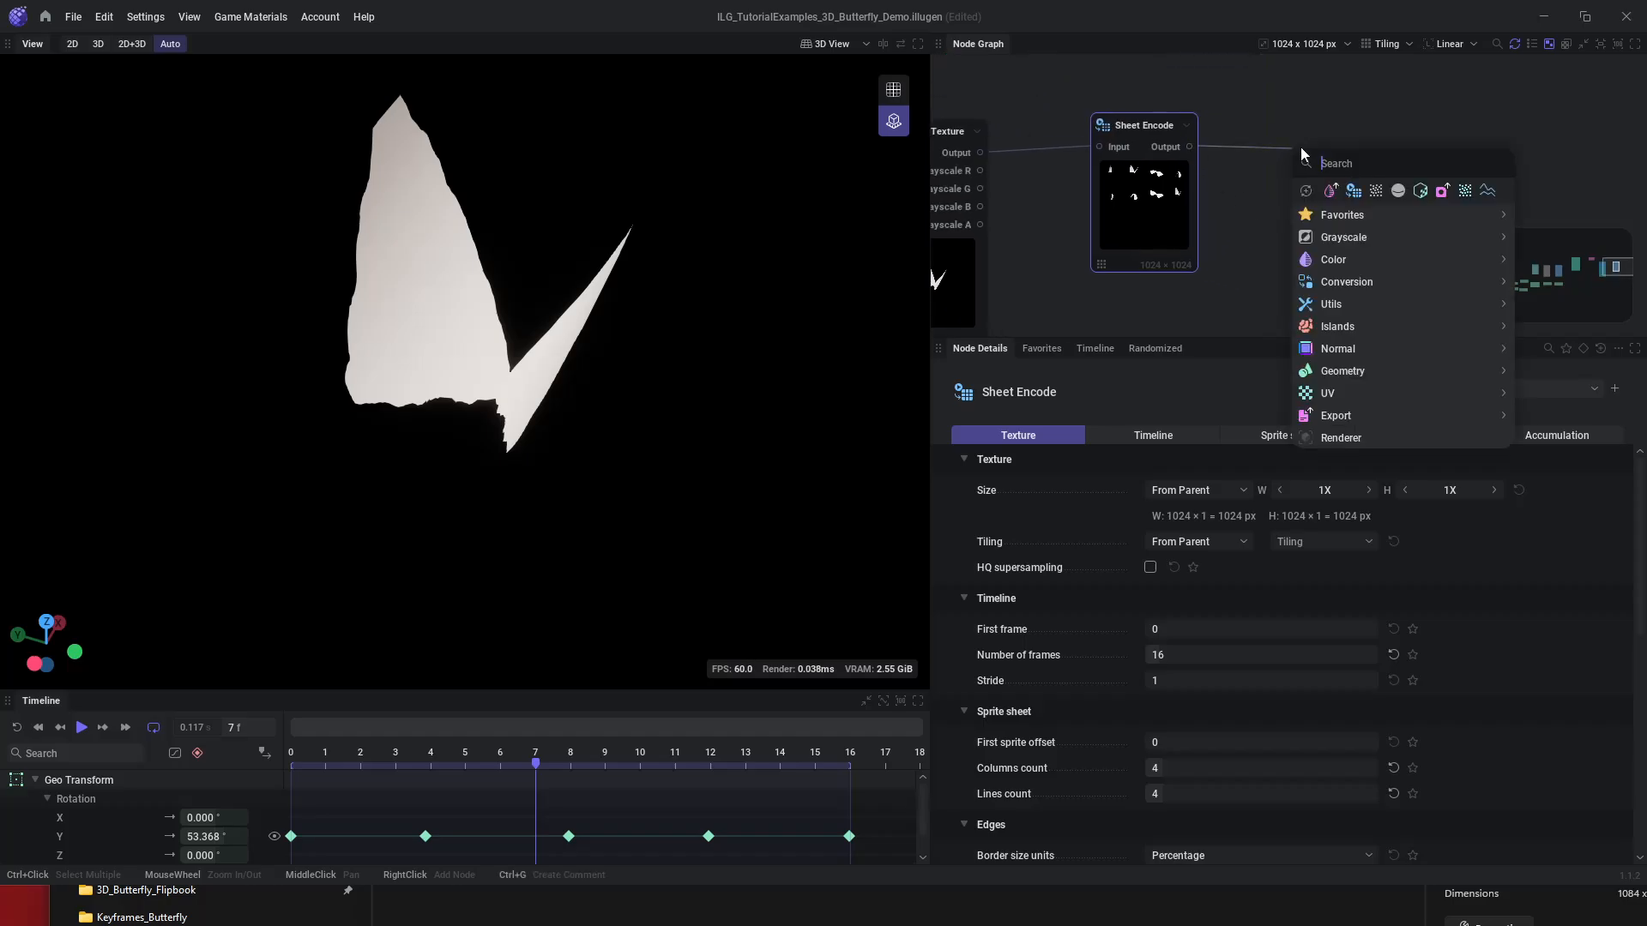
{"action": "type", "text": "Expo"}
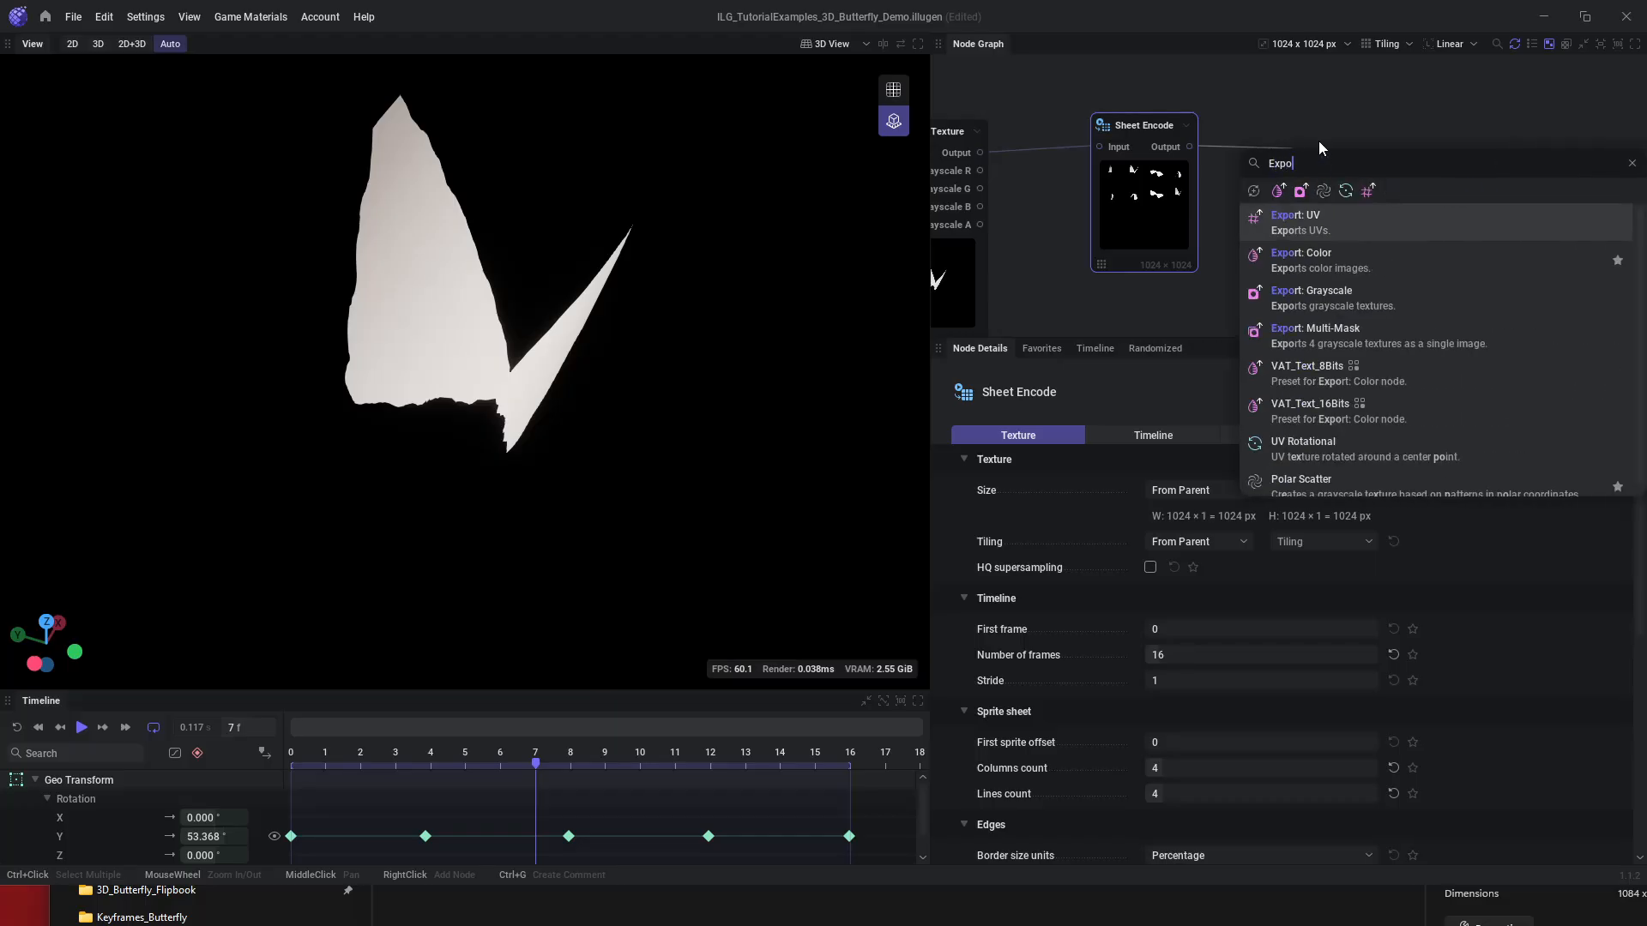
{"action": "key", "text": "Down"}
{"action": "key", "text": "Return"}
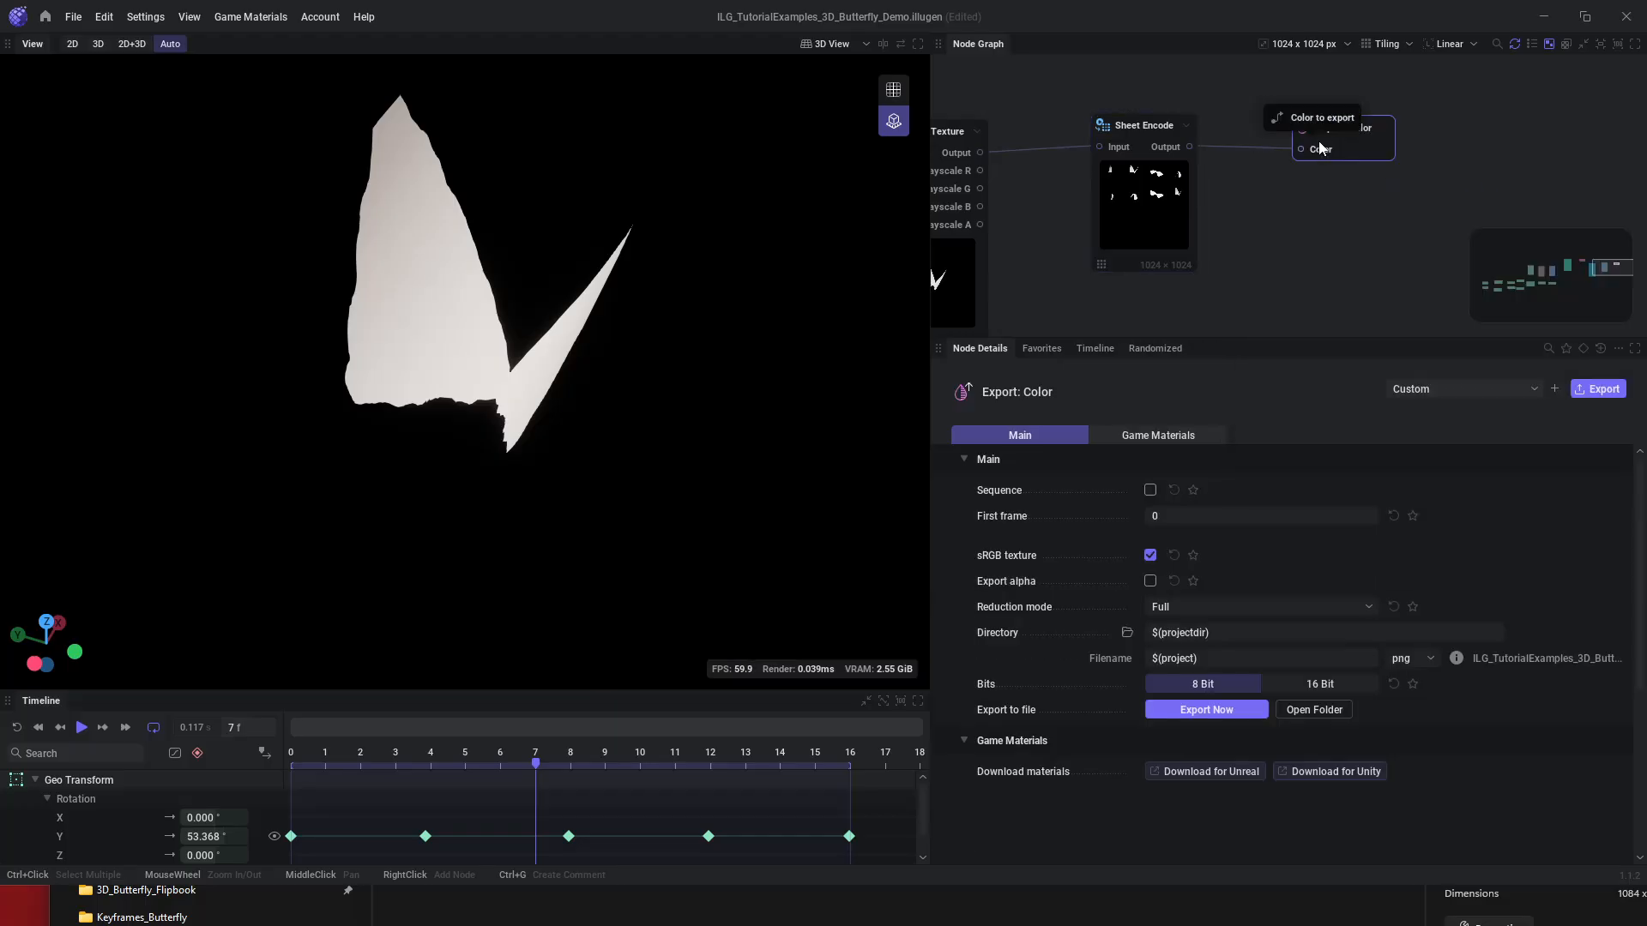
- Set the first frame of the Export: Color node to 16
{"action": "scroll", "coordinate": [1338, 149], "scroll_direction": "up", "scroll_amount": 2}
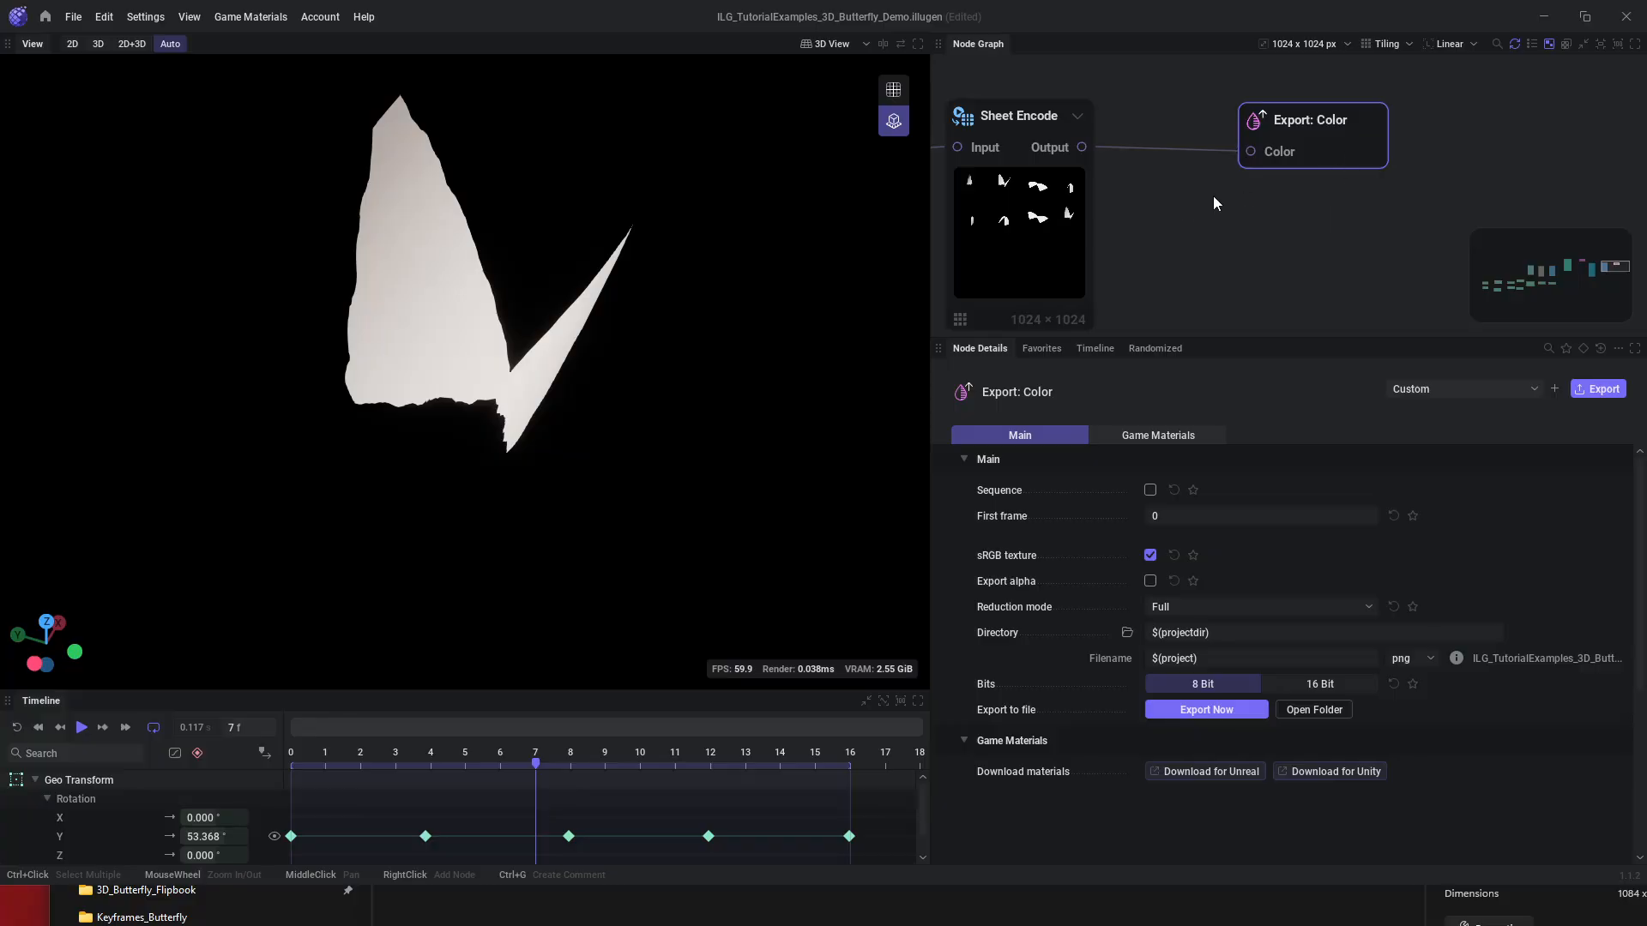
{"action": "middle_click_drag", "start_coordinate": [1294, 187], "coordinate": [1365, 184]}
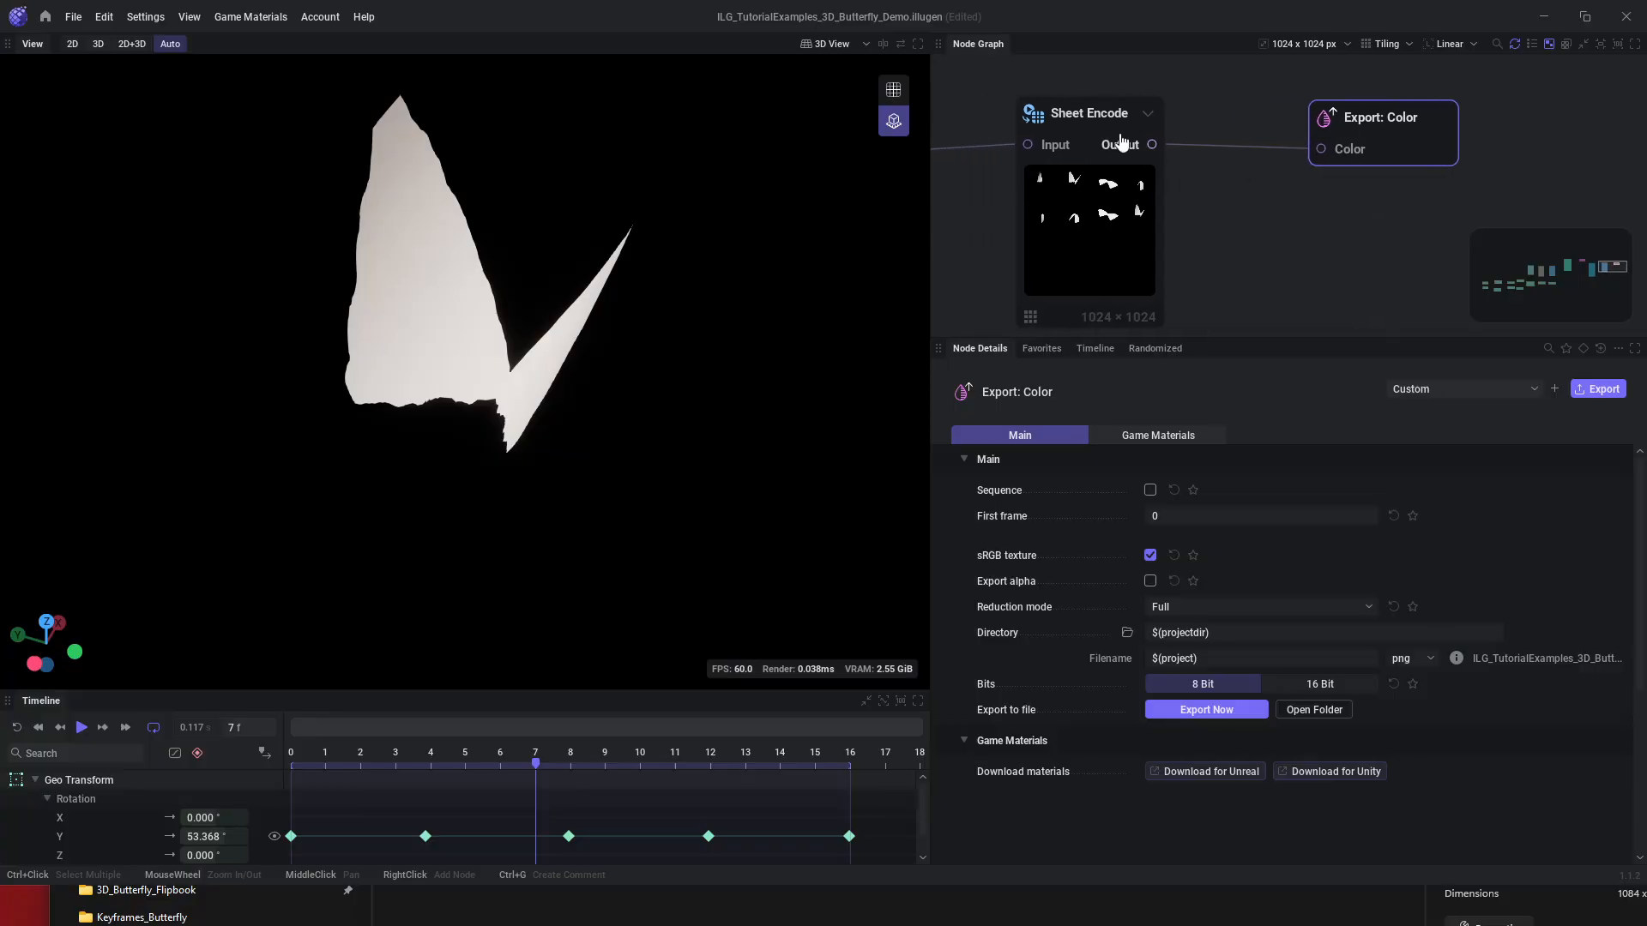
{"action": "scroll", "coordinate": [1160, 156], "scroll_direction": "up", "scroll_amount": 2}
{"action": "middle_click_drag", "start_coordinate": [1190, 138], "coordinate": [1302, 131]}
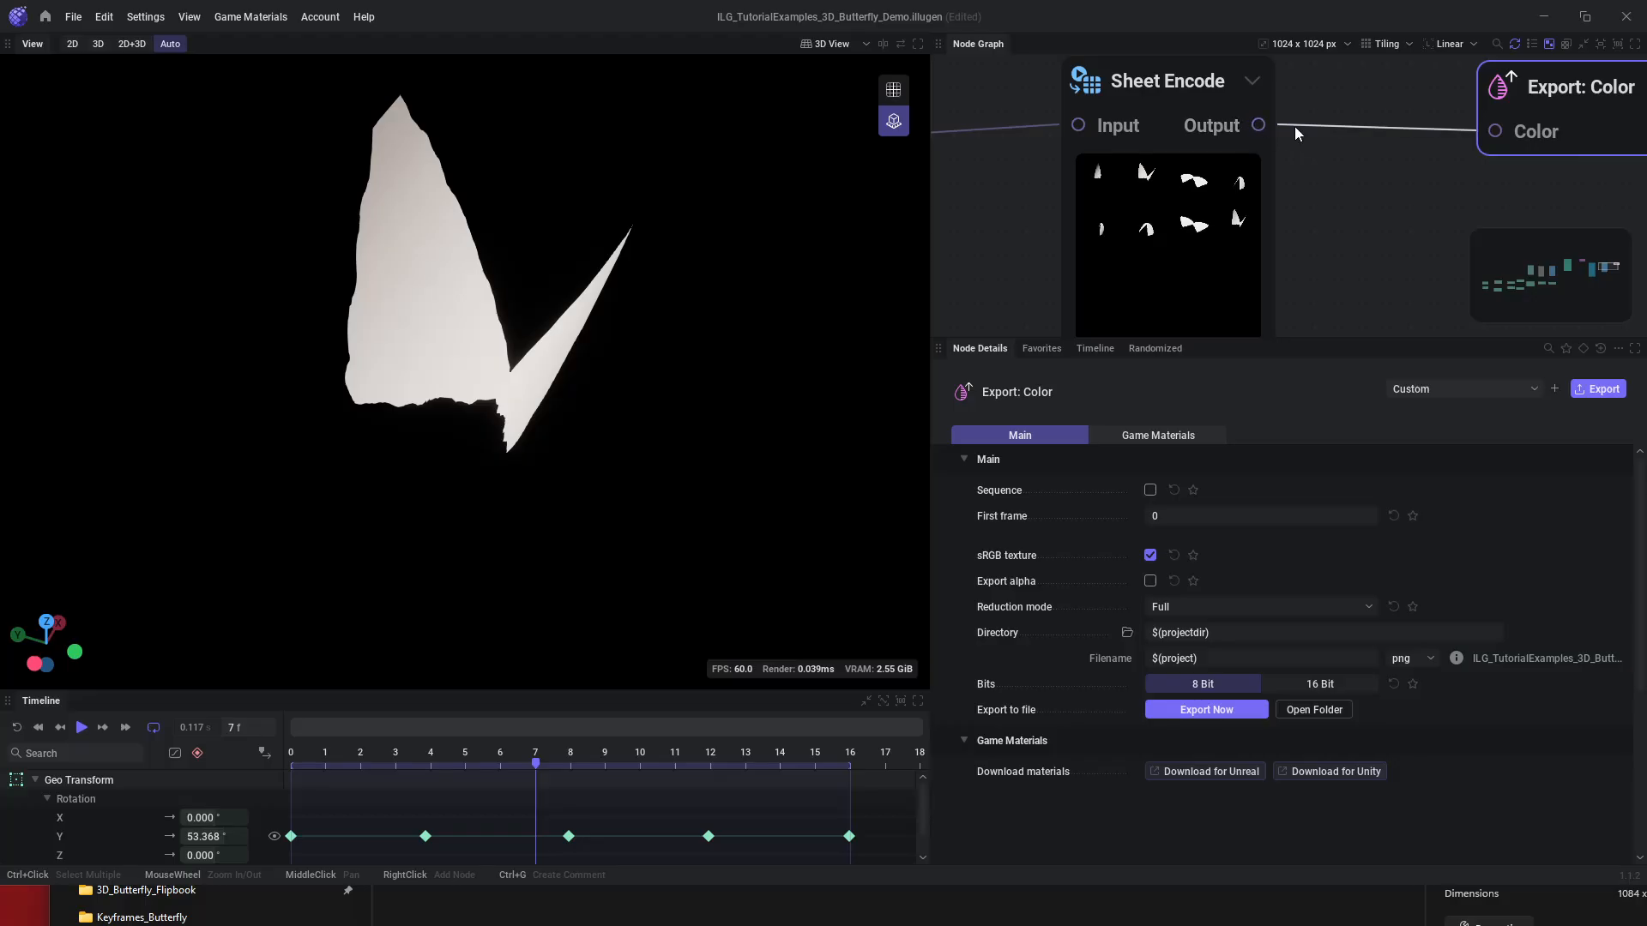
{"action": "middle_click_drag", "start_coordinate": [1456, 172], "coordinate": [1296, 159]}
{"action": "scroll", "coordinate": [1426, 226], "scroll_direction": "down", "scroll_amount": 2}
{"action": "middle_click_drag", "start_coordinate": [1442, 304], "coordinate": [1323, 287]}
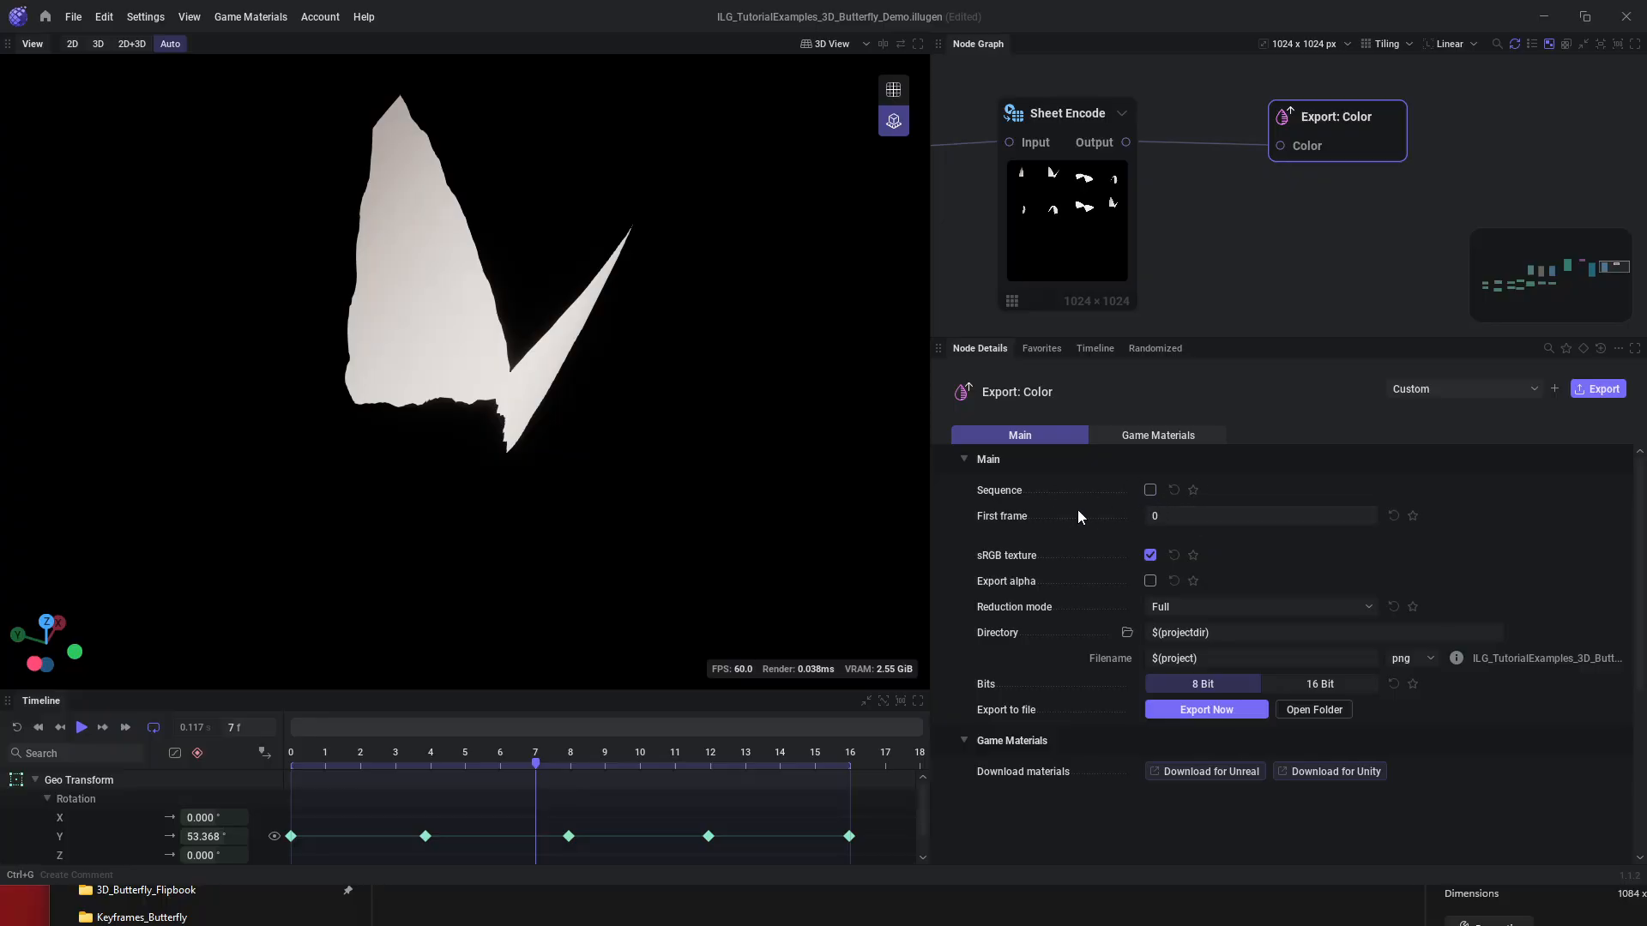
{"action": "left_click", "coordinate": [1164, 515]}
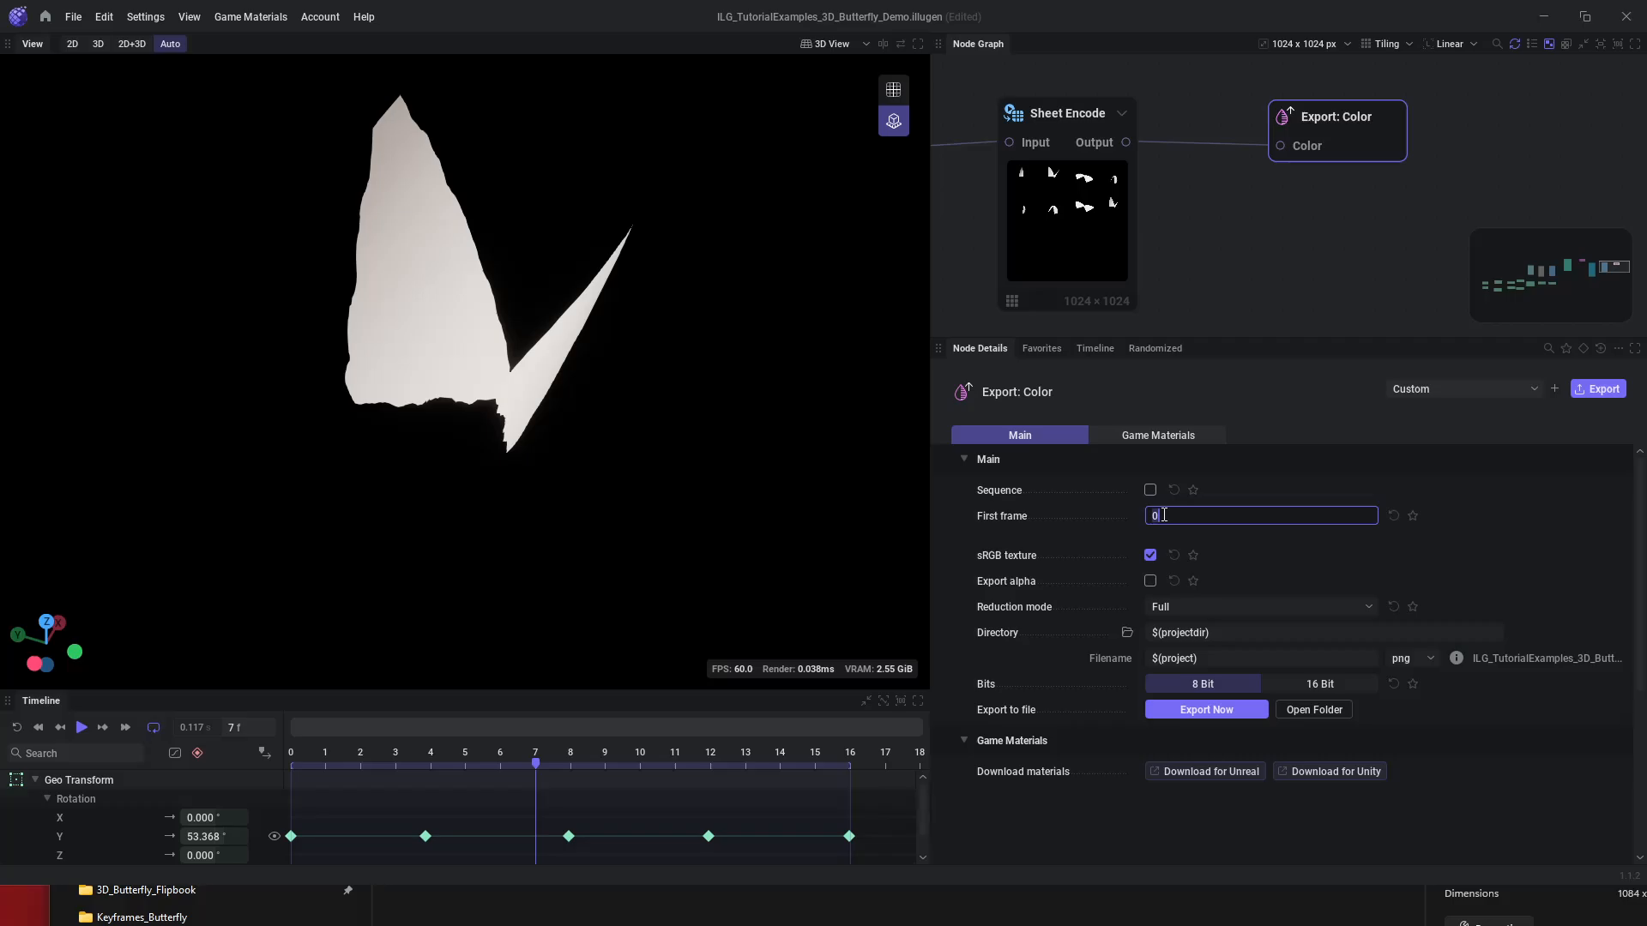
{"action": "type", "text": "16"}
{"action": "key", "text": "Return"}
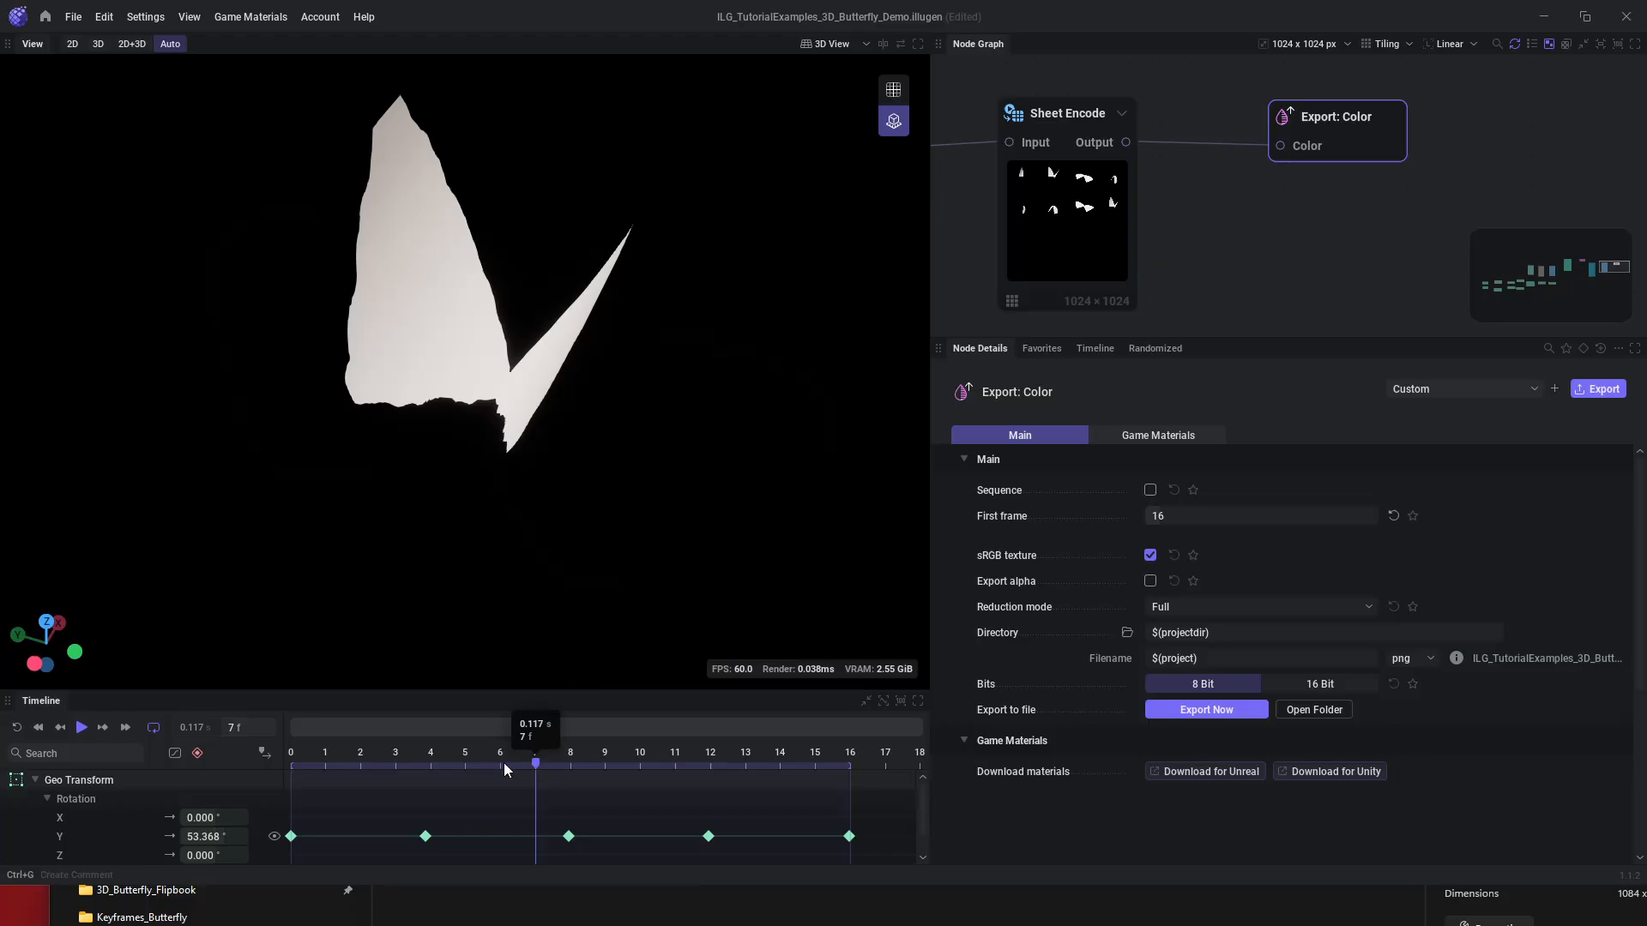
- Scrub the timeline forward to frame 14 and back to frame 7 to check the sprite sheet's contents
{"action": "left_click_drag", "start_coordinate": [502, 763], "coordinate": [777, 774]}
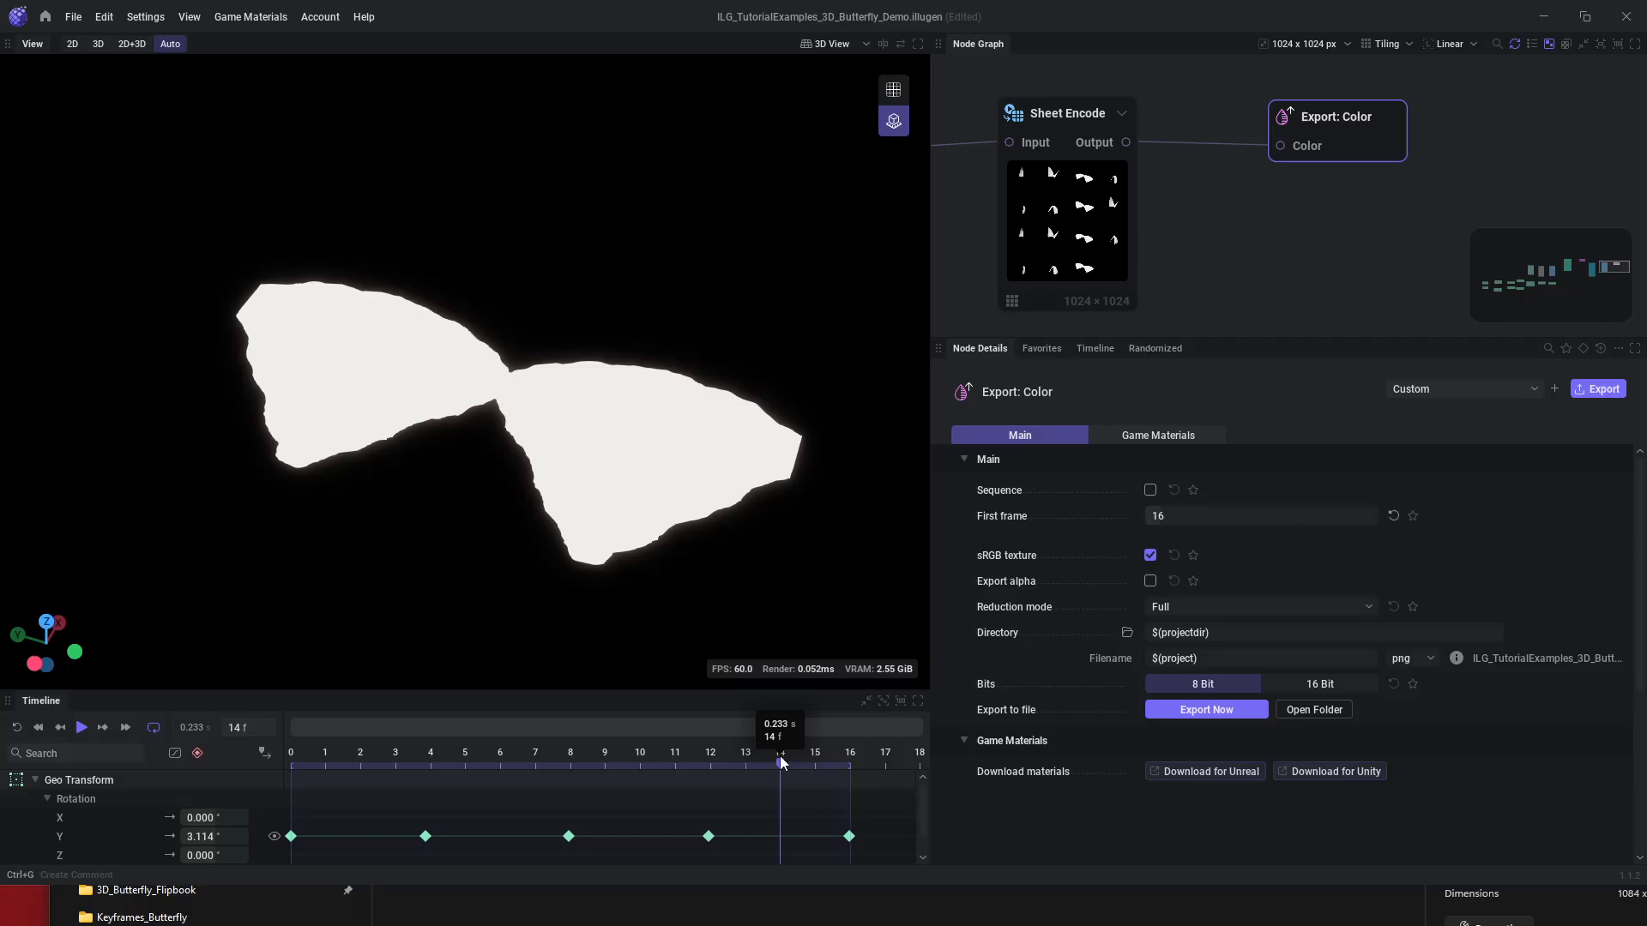
{"action": "left_click_drag", "start_coordinate": [782, 759], "coordinate": [537, 753]}
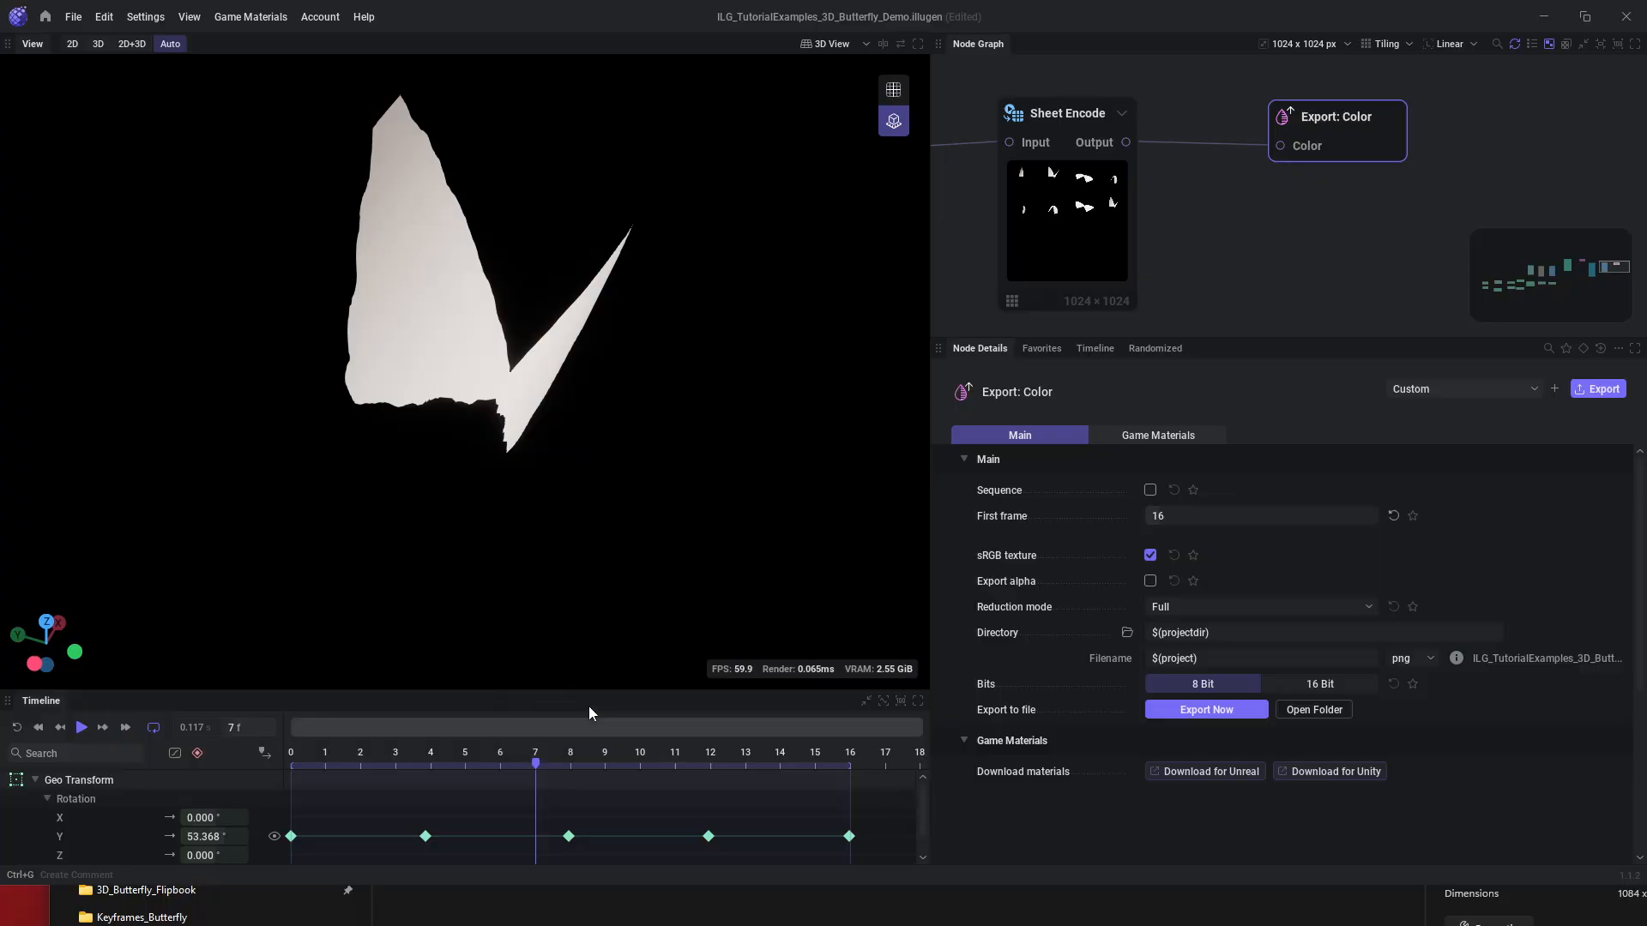
{"action": "middle_click_drag", "start_coordinate": [1430, 215], "coordinate": [1378, 216]}
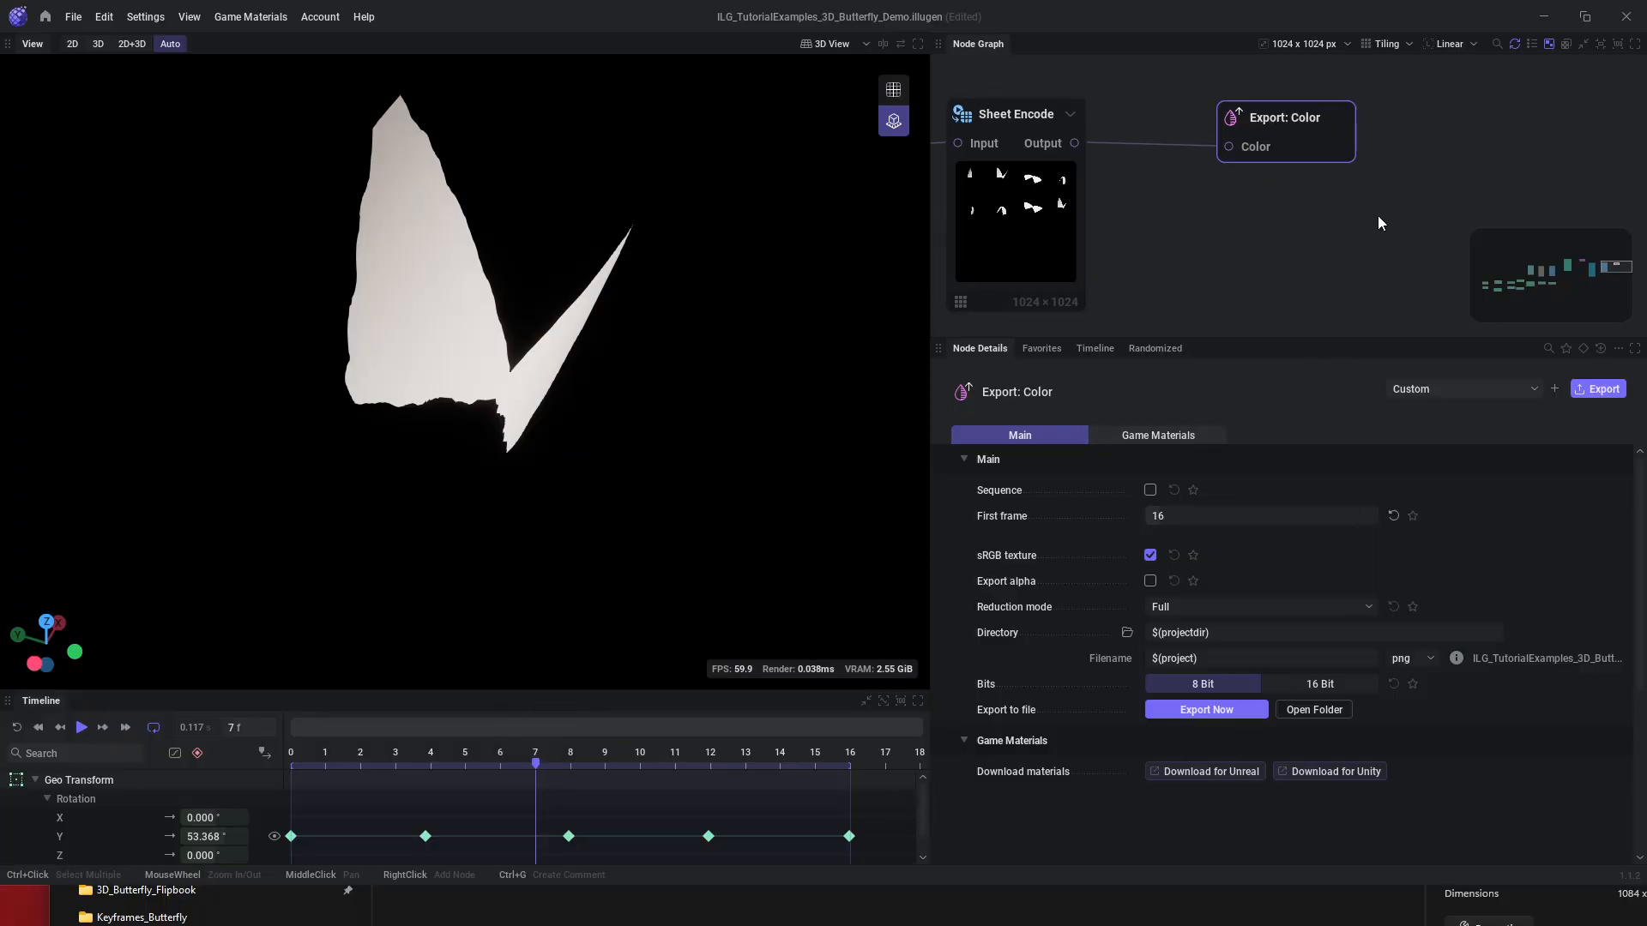
{"action": "left_click", "coordinate": [1300, 216]}
{"action": "left_click", "coordinate": [1284, 130]}
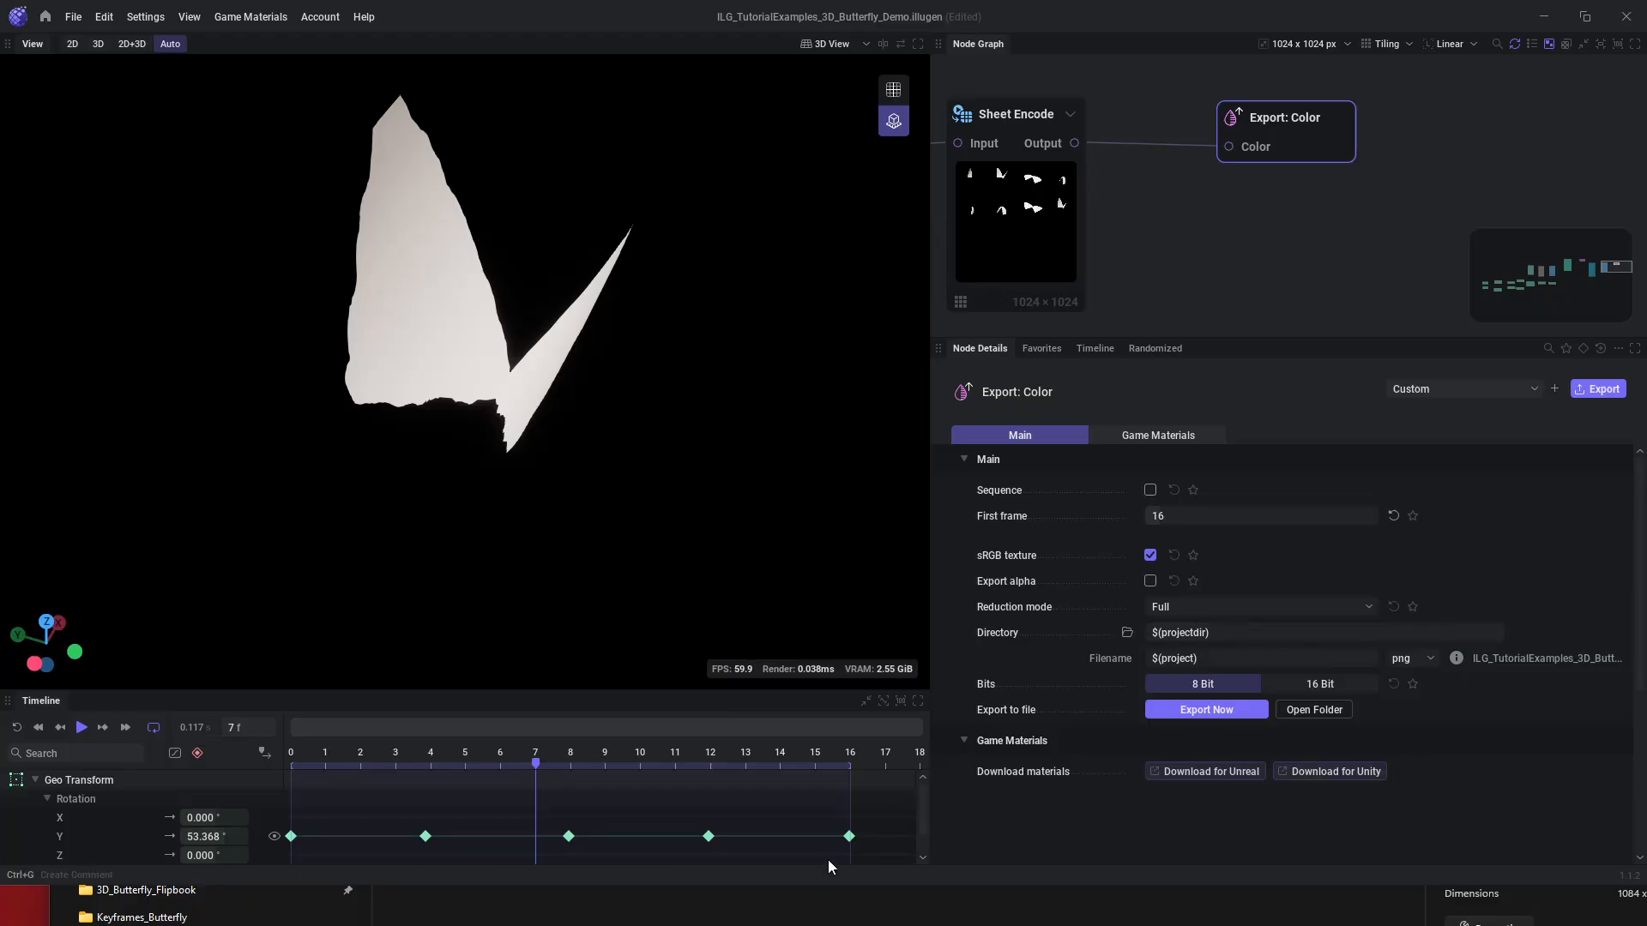
- Switch to the VFX_HD2Project in Unreal Engine and enlarge the Content Browser area showing the empty Butterfly folder
{"action": "mouse_move", "coordinate": [686, 17]}
{"action": "left_mouse_down"}
{"action": "mouse_move", "coordinate": [649, 60]}
{"action": "mouse_move", "coordinate": [606, 60]}
{"action": "mouse_move", "coordinate": [687, 49]}
{"action": "mouse_move", "coordinate": [695, 2]}
{"action": "left_mouse_up"}
{"action": "mouse_move", "coordinate": [39, 917]}
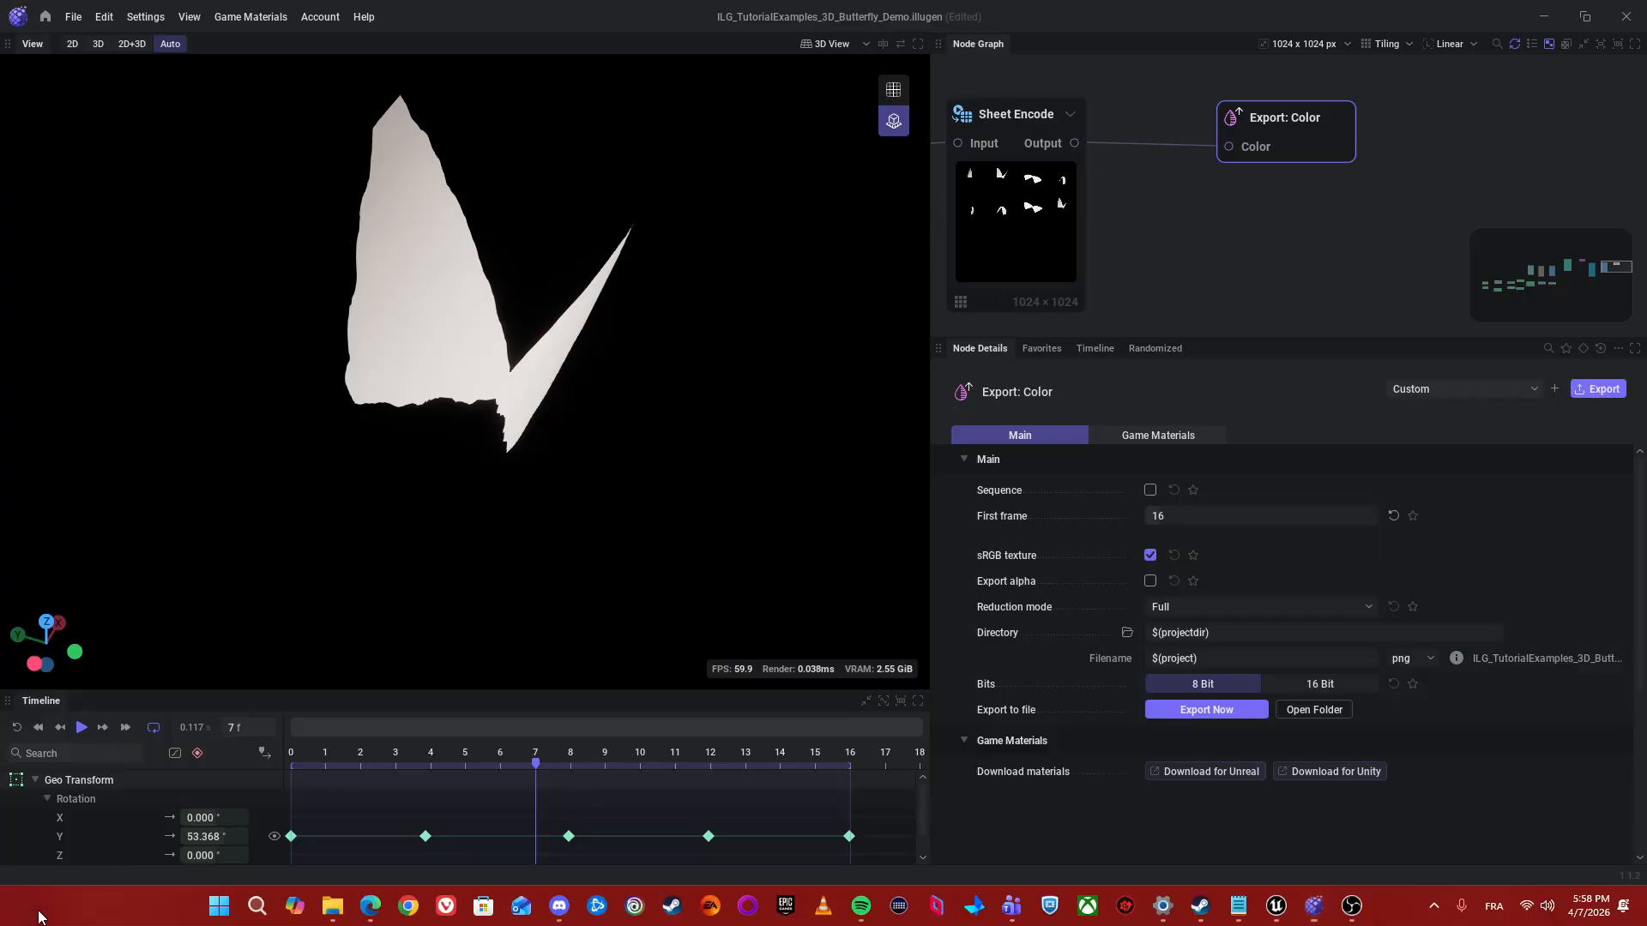
{"action": "left_click", "coordinate": [1276, 905]}
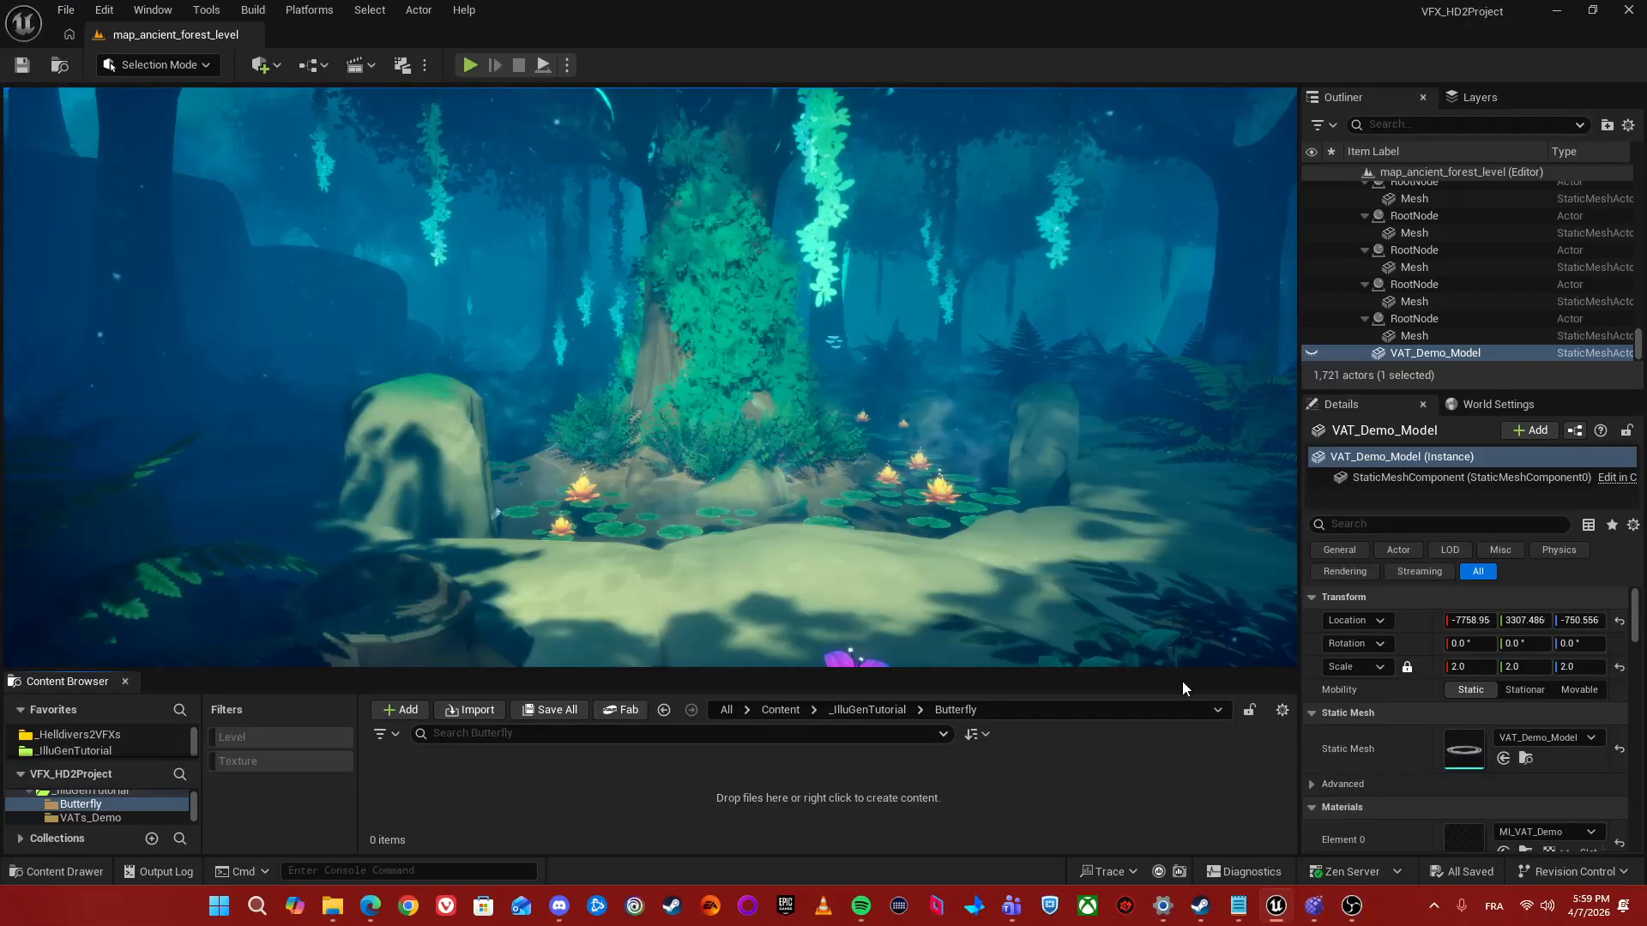
{"action": "left_click_drag", "start_coordinate": [914, 675], "coordinate": [924, 463]}
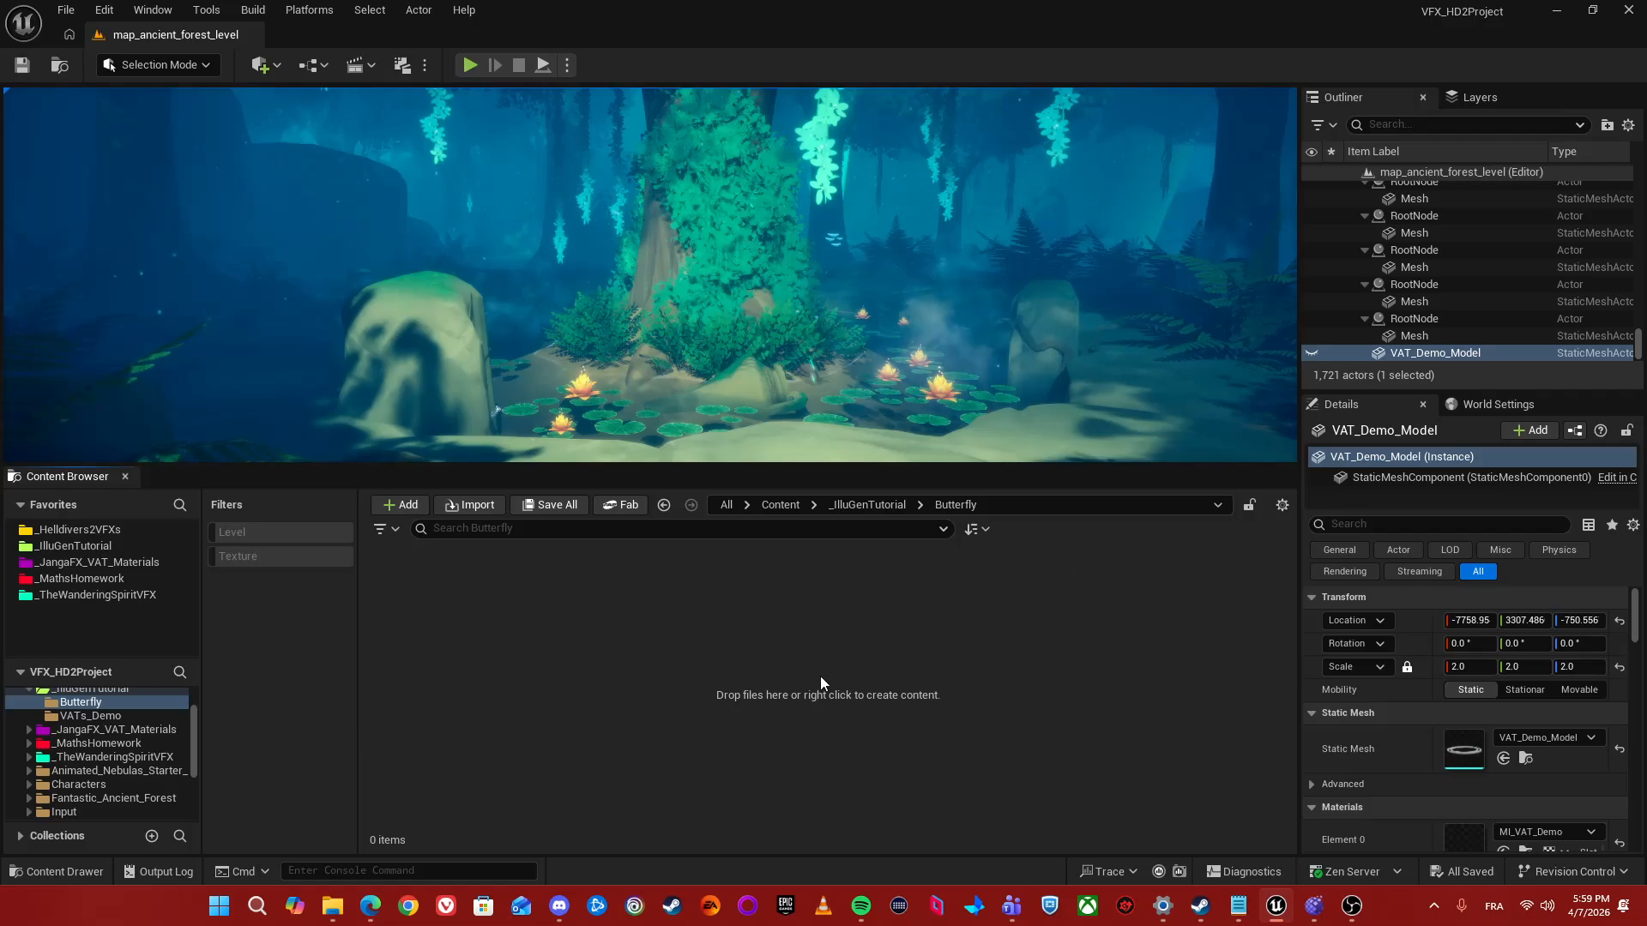
- Create a material in the Butterfly folder and name it MM_Butterfly
{"action": "right_click", "coordinate": [920, 748]}
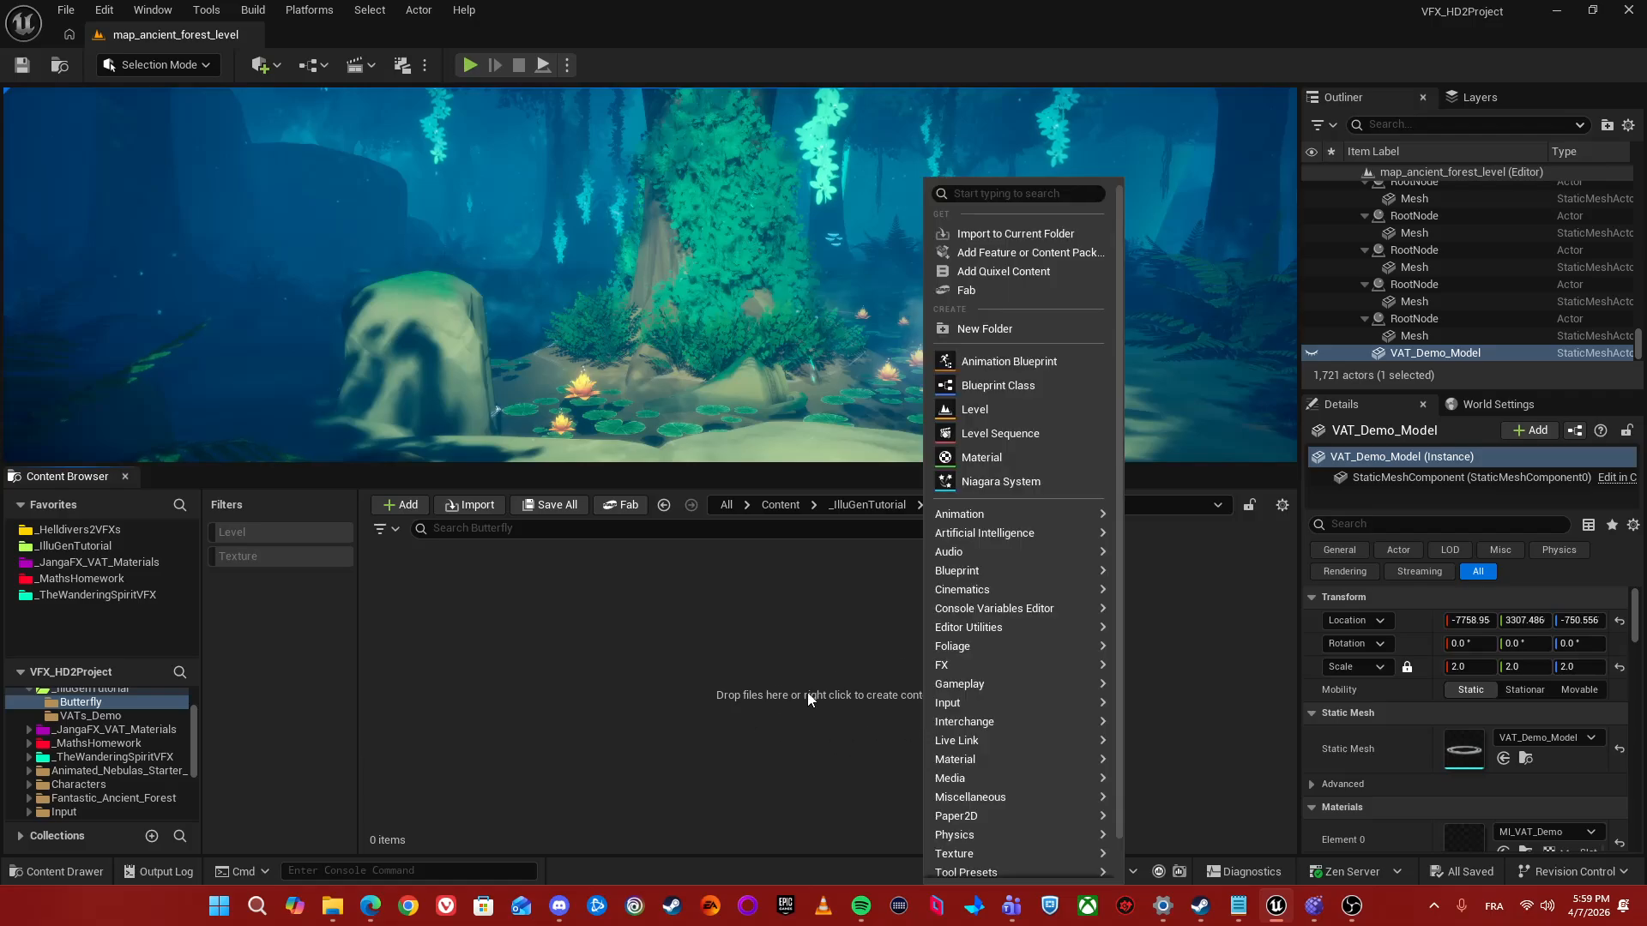
{"action": "left_click", "coordinate": [986, 460]}
{"action": "type", "text": "M"}
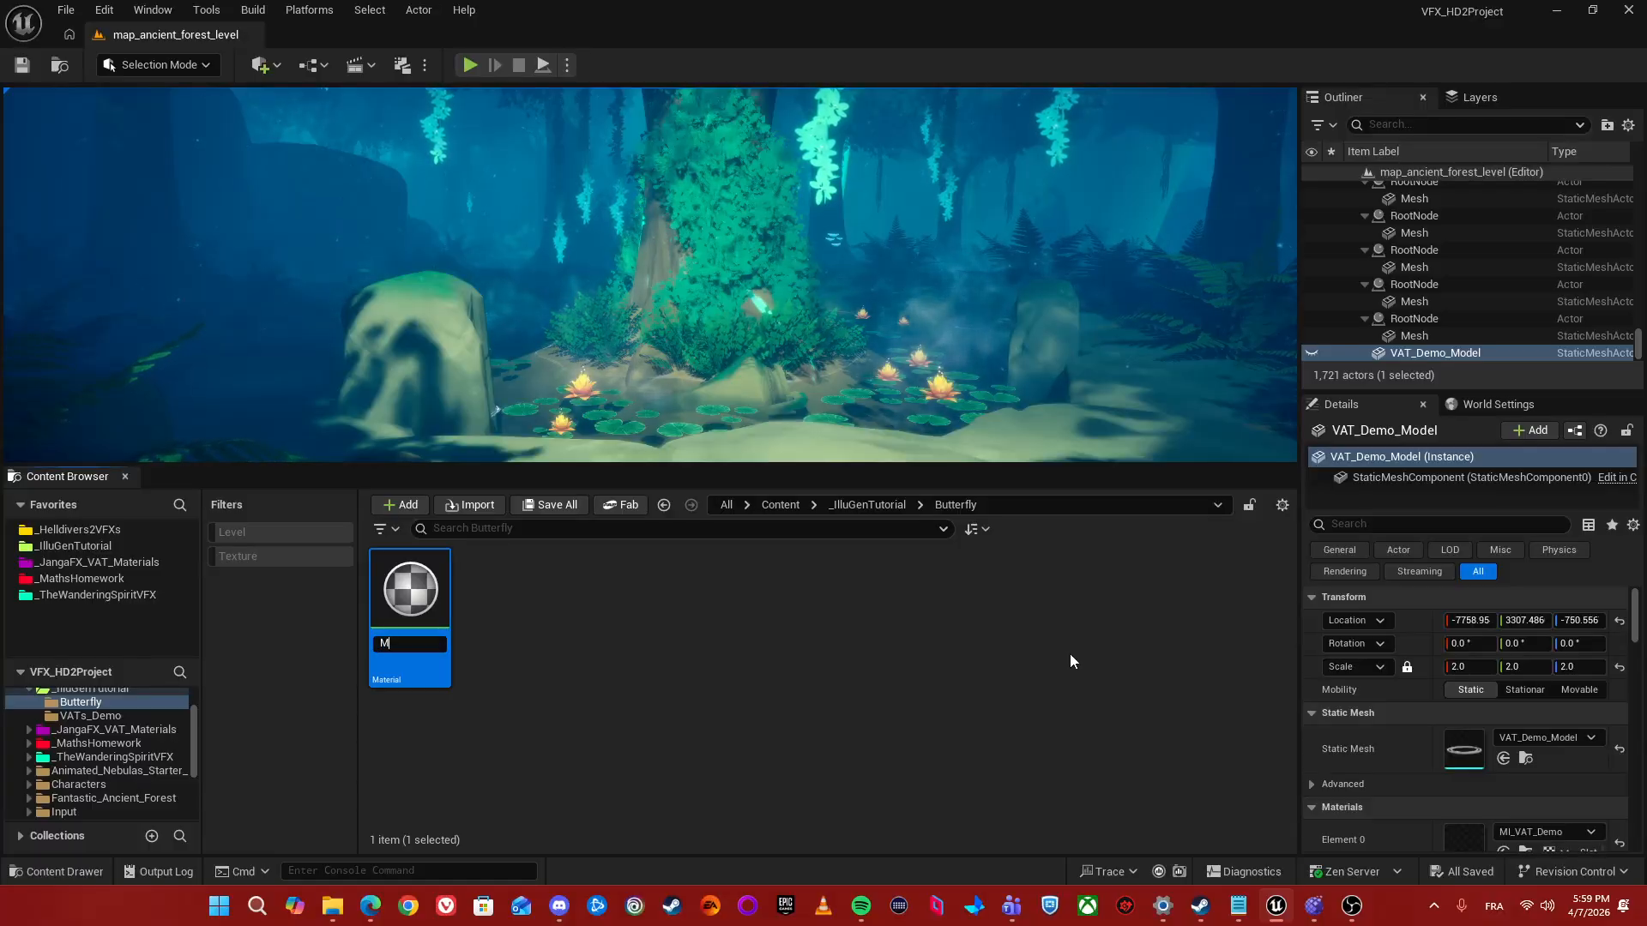
{"action": "type", "text": "M"}
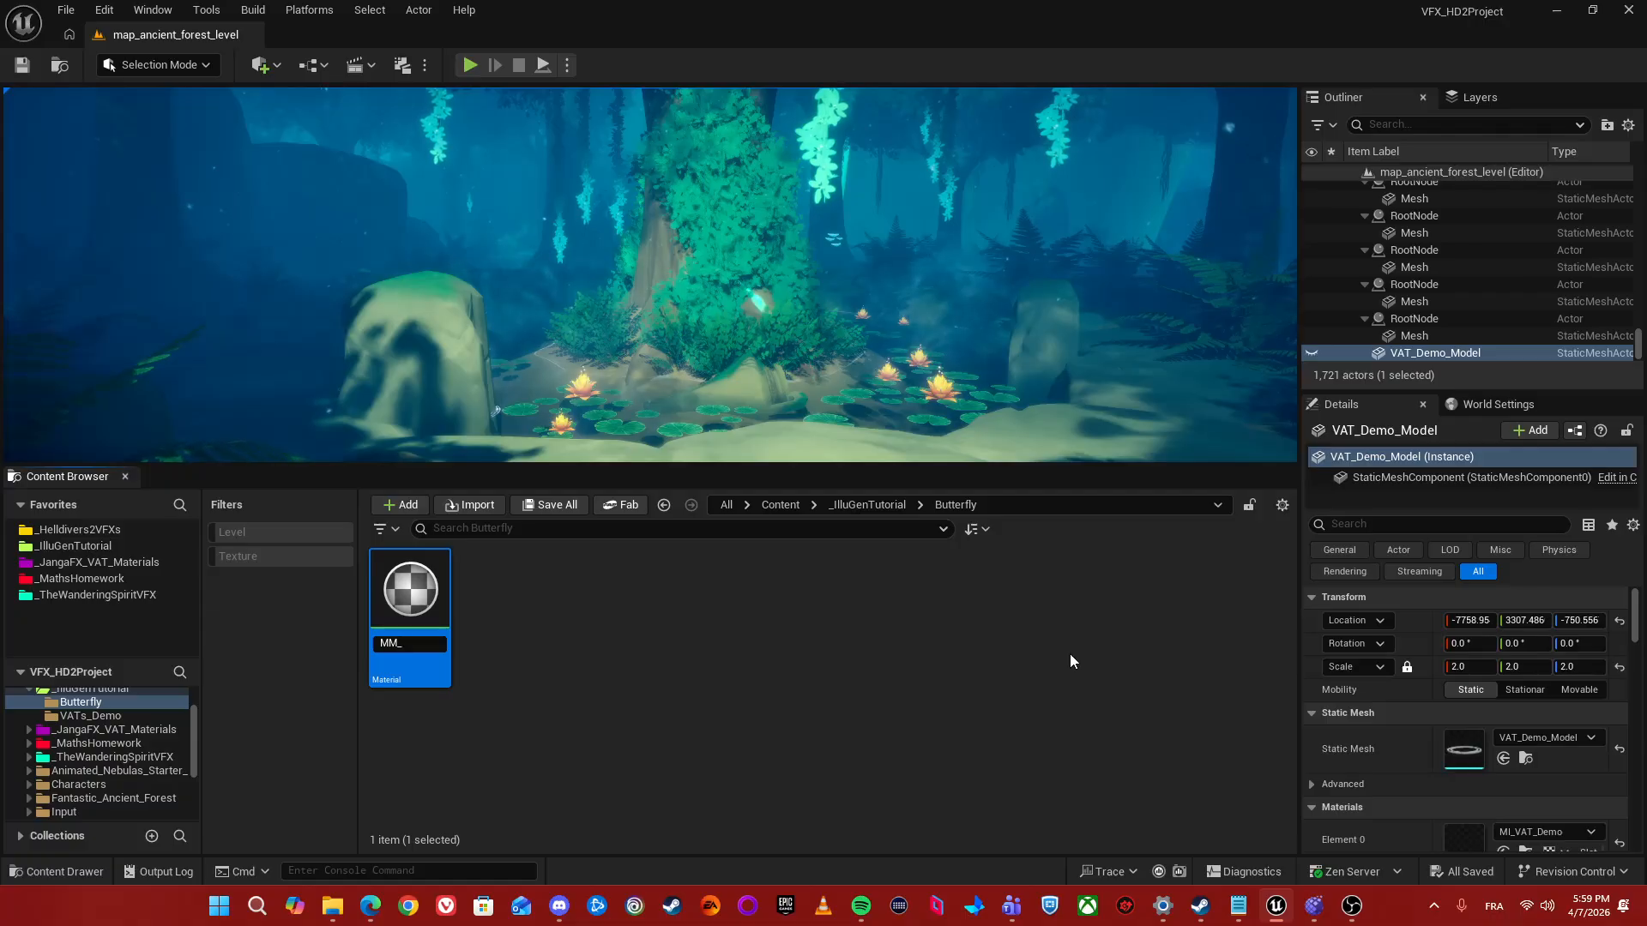
{"action": "type", "text": "_SimpleE"}
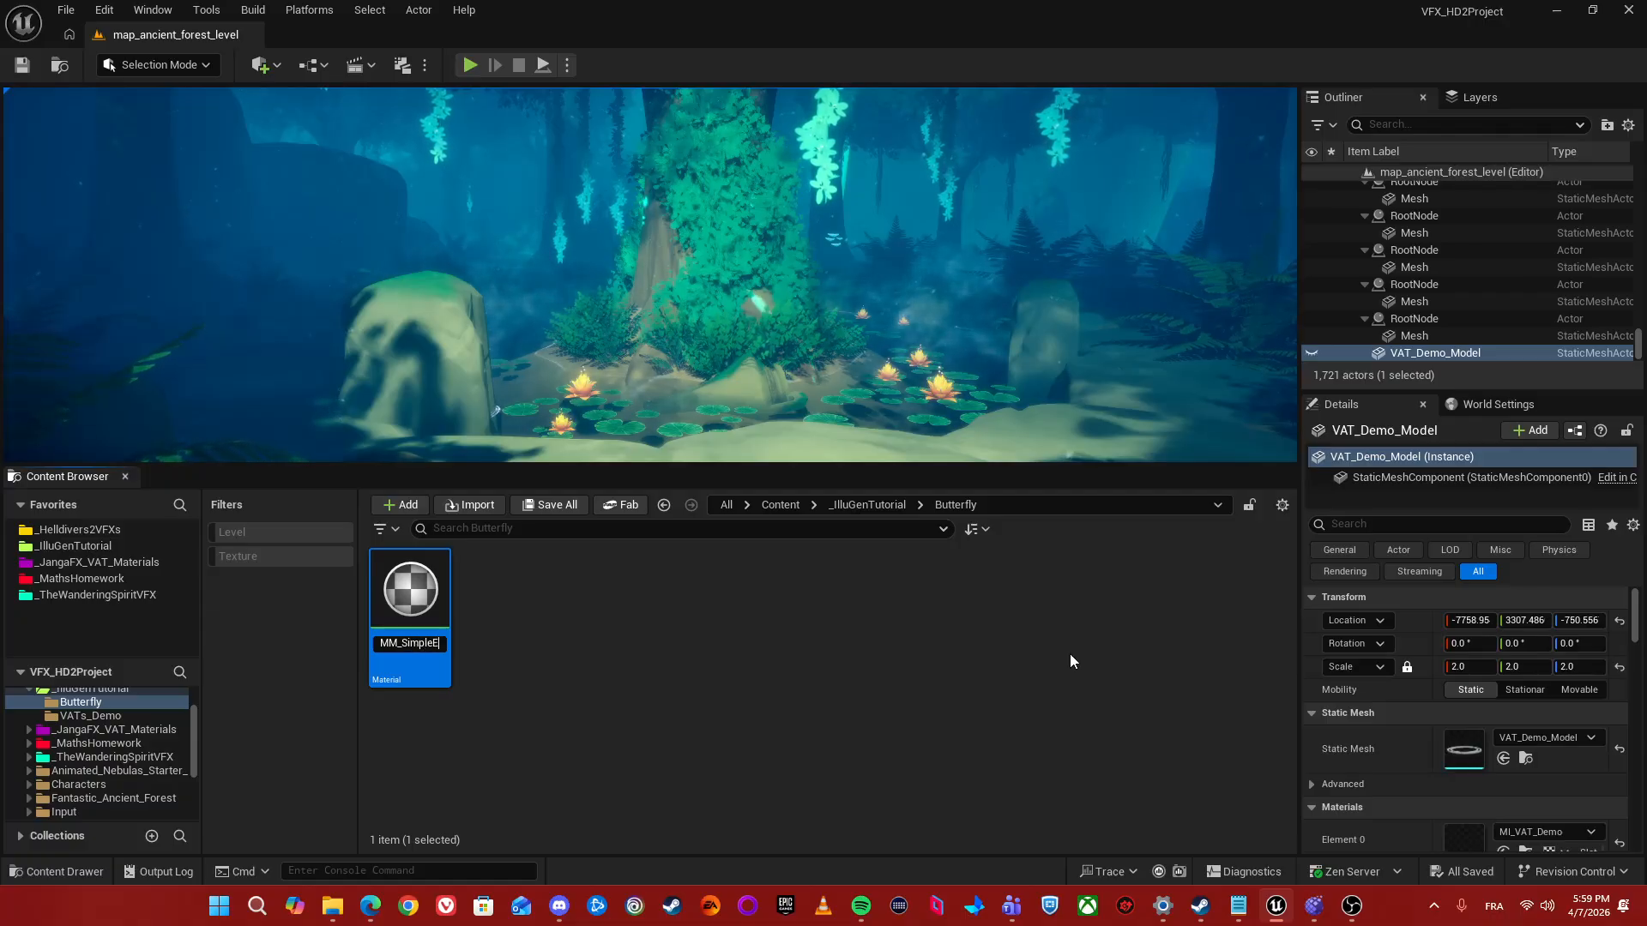
{"action": "type", "text": "mi"}
{"action": "key", "text": "BackSpace"}
{"action": "key", "text": "BackSpace"}
{"action": "key", "text": "BackSpace"}
{"action": "key", "text": "BackSpace"}
{"action": "key", "text": "BackSpace"}
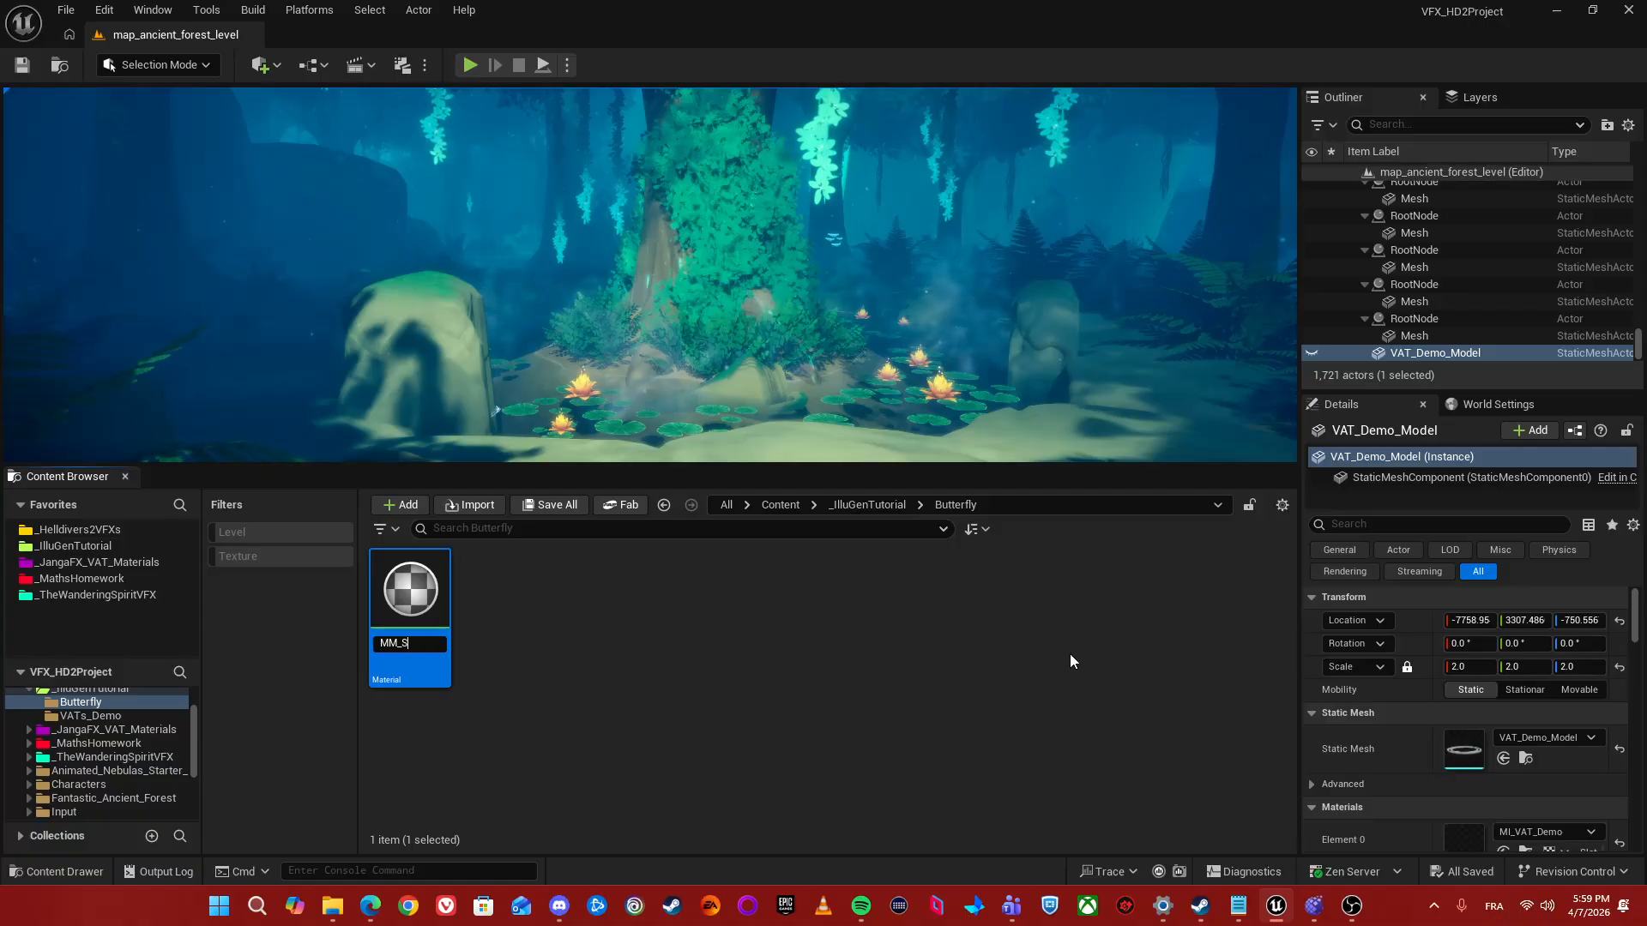
{"action": "type", "text": "Butterfl"}
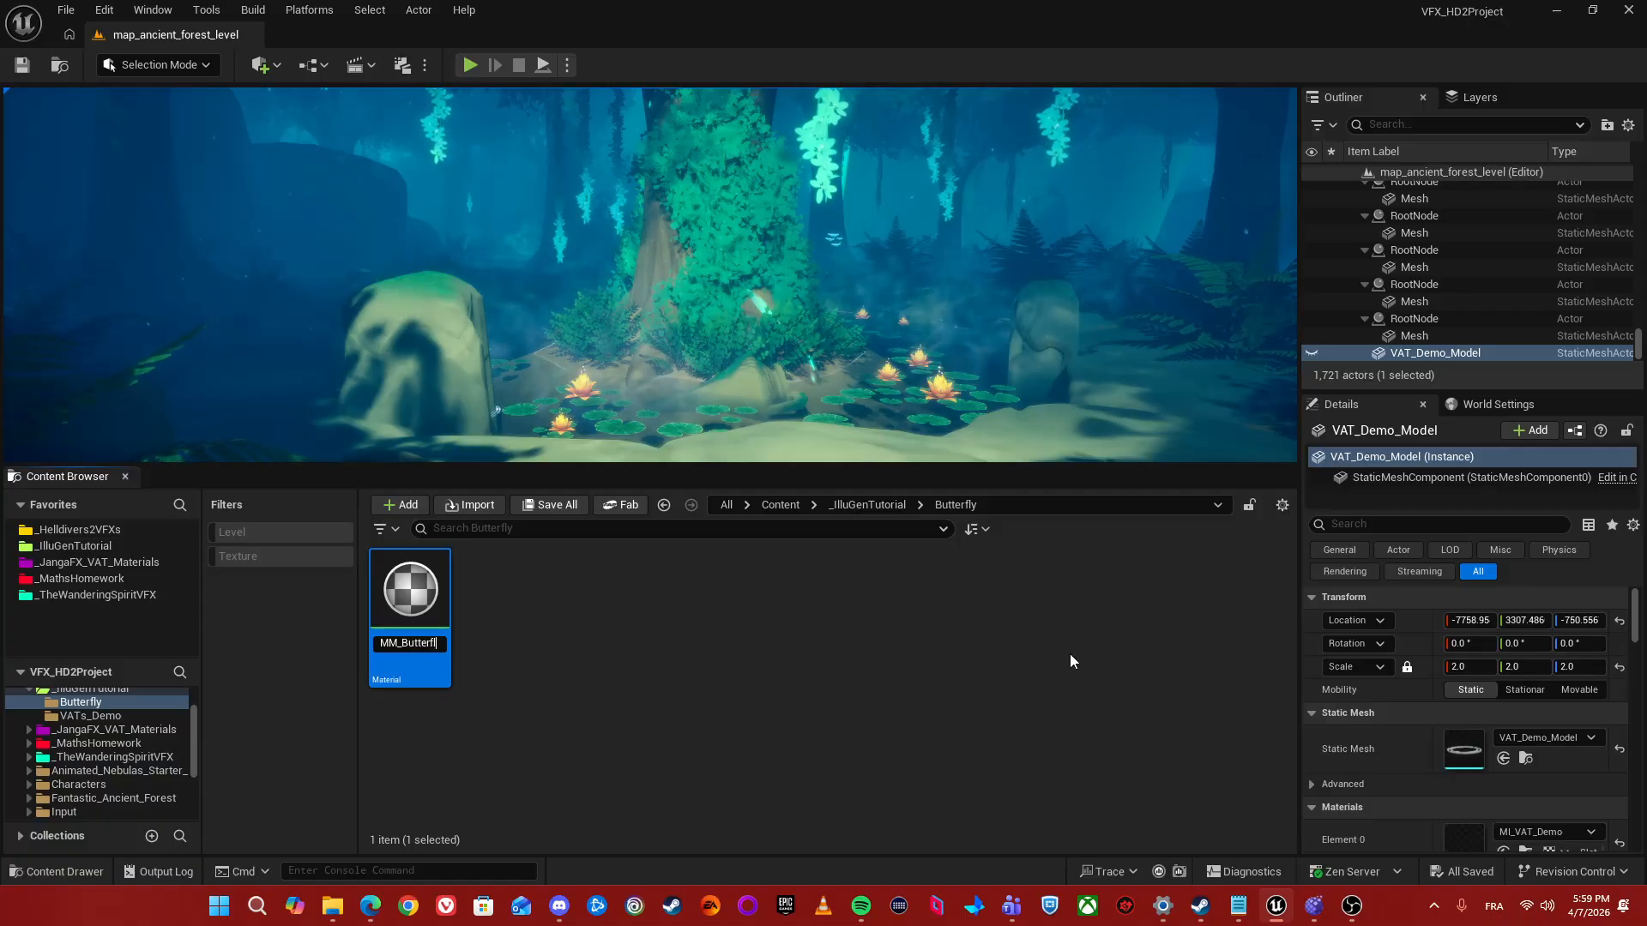
{"action": "type", "text": "y"}
{"action": "key", "text": "Return"}
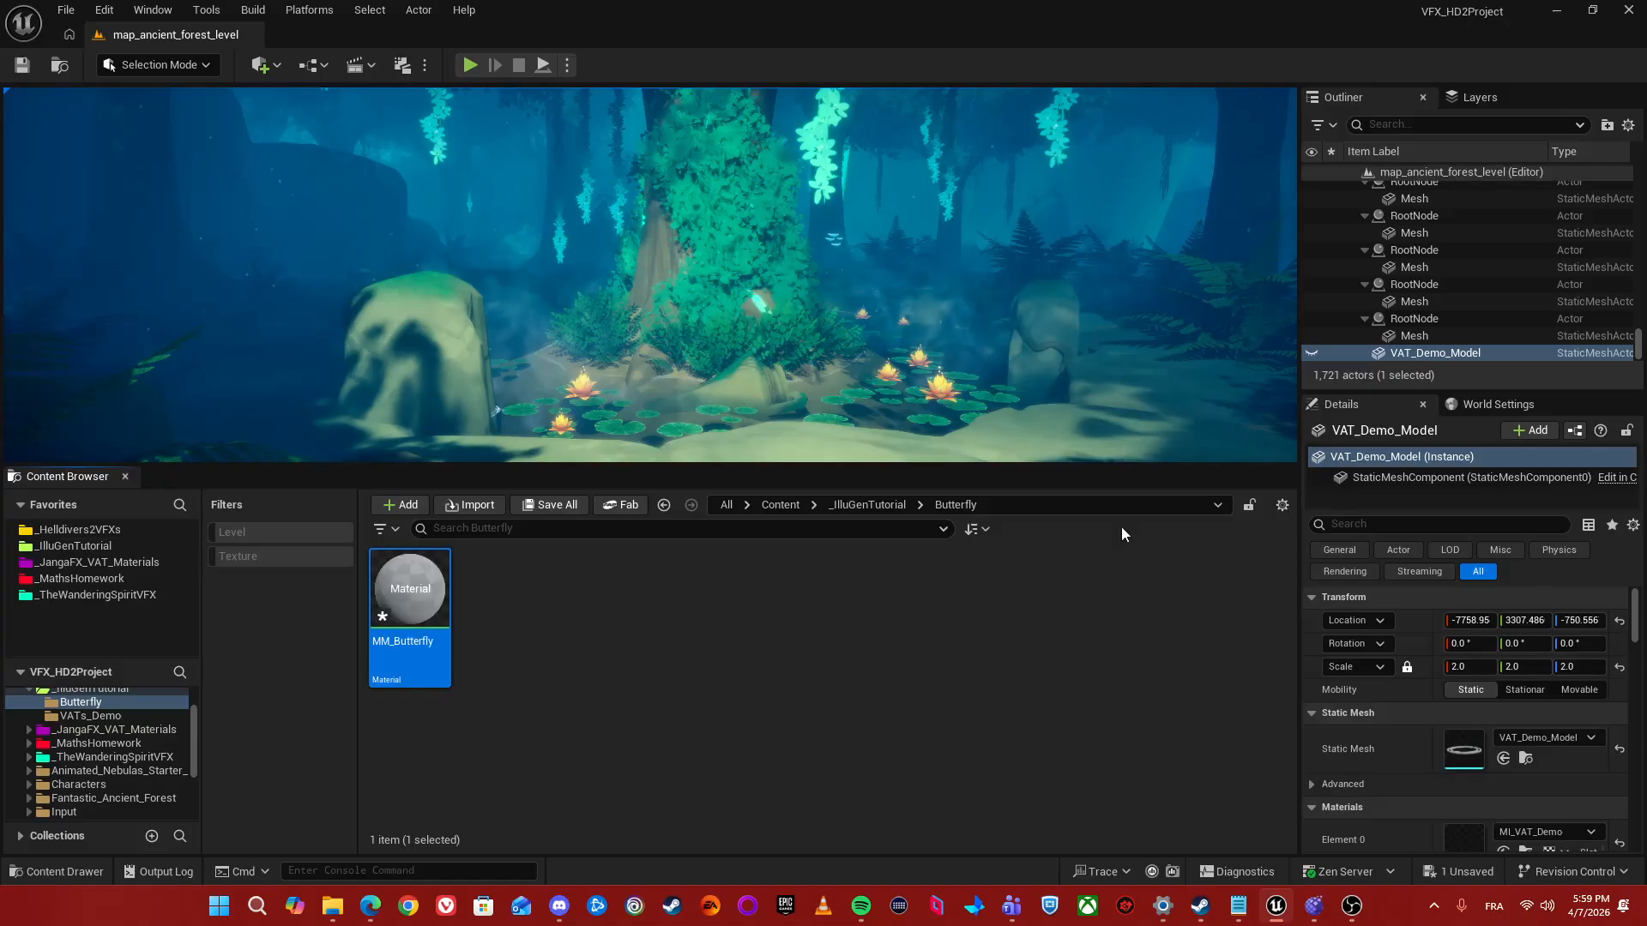
- Open the MM_Butterfly material, save it, and return to the map_ancient_forest_level editor
{"action": "double_click", "coordinate": [420, 580]}
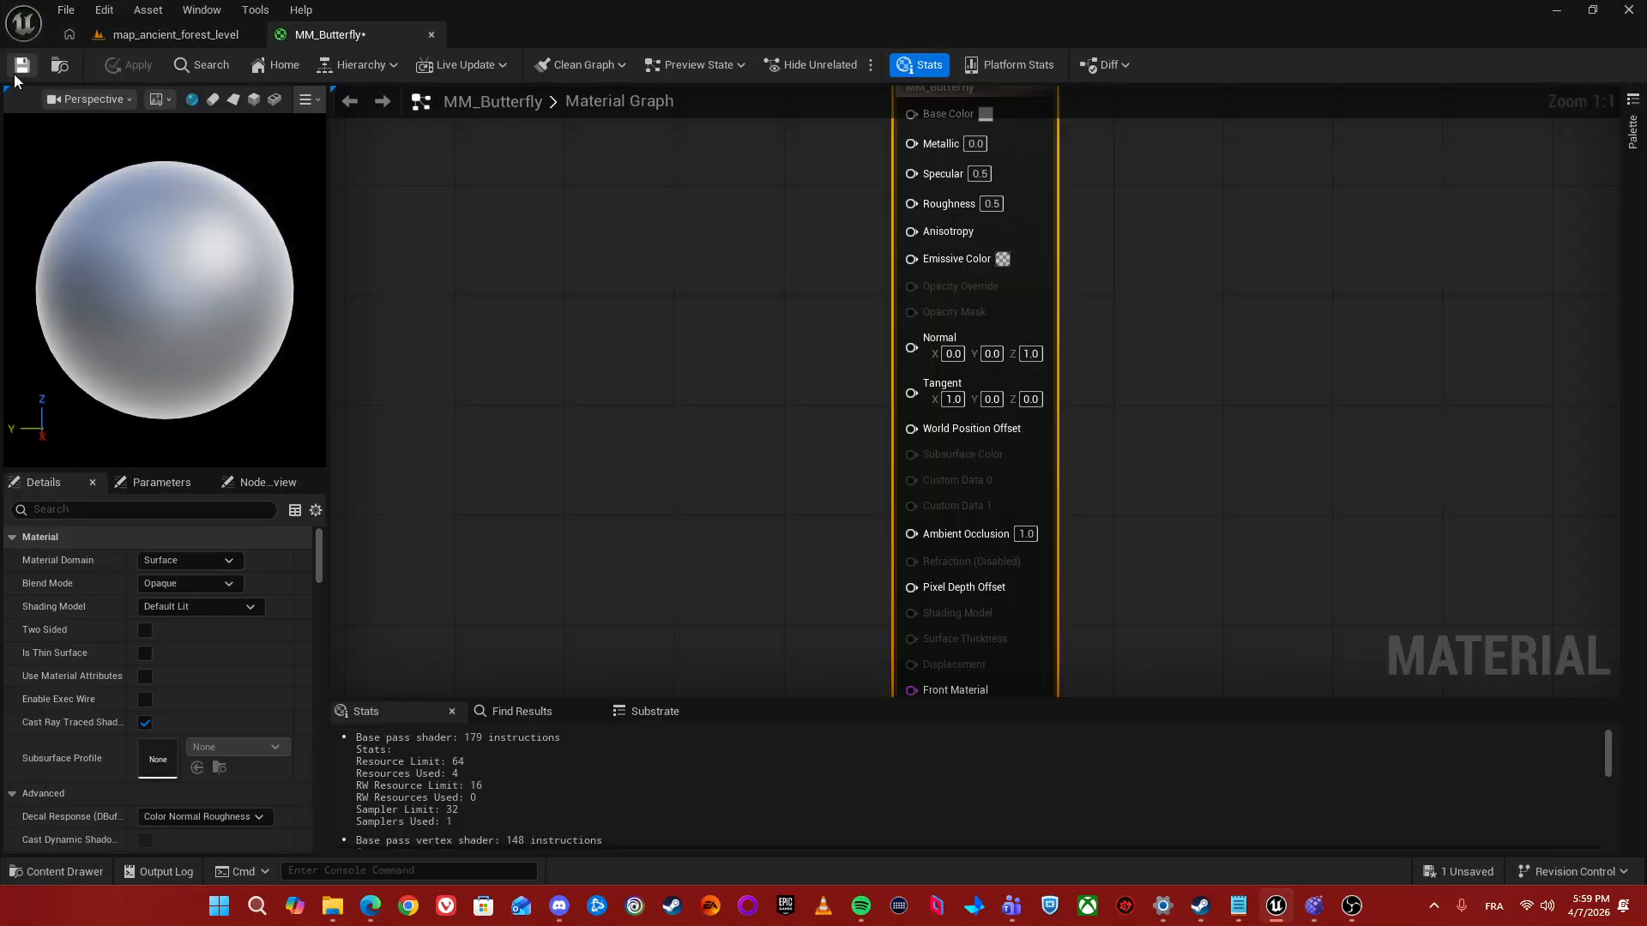
{"action": "left_click", "coordinate": [19, 70]}
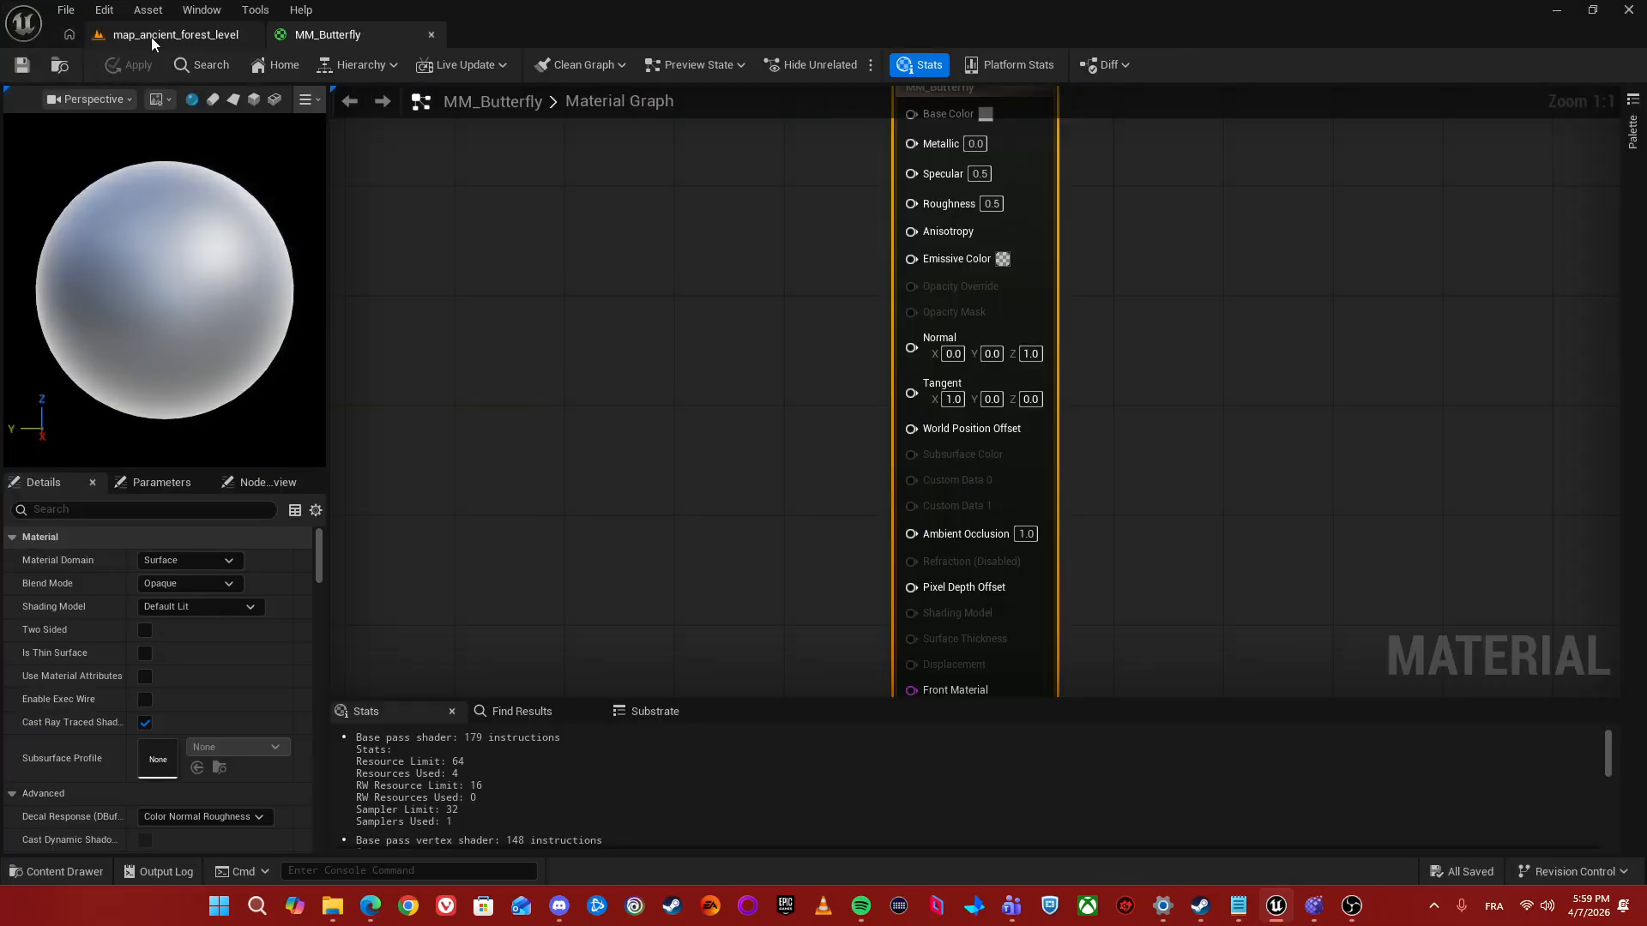
{"action": "left_click", "coordinate": [157, 38]}
- Show the MM_Butterfly asset in File Explorer, copy its folder path, and return to Unreal Engine
{"action": "right_click", "coordinate": [440, 558]}
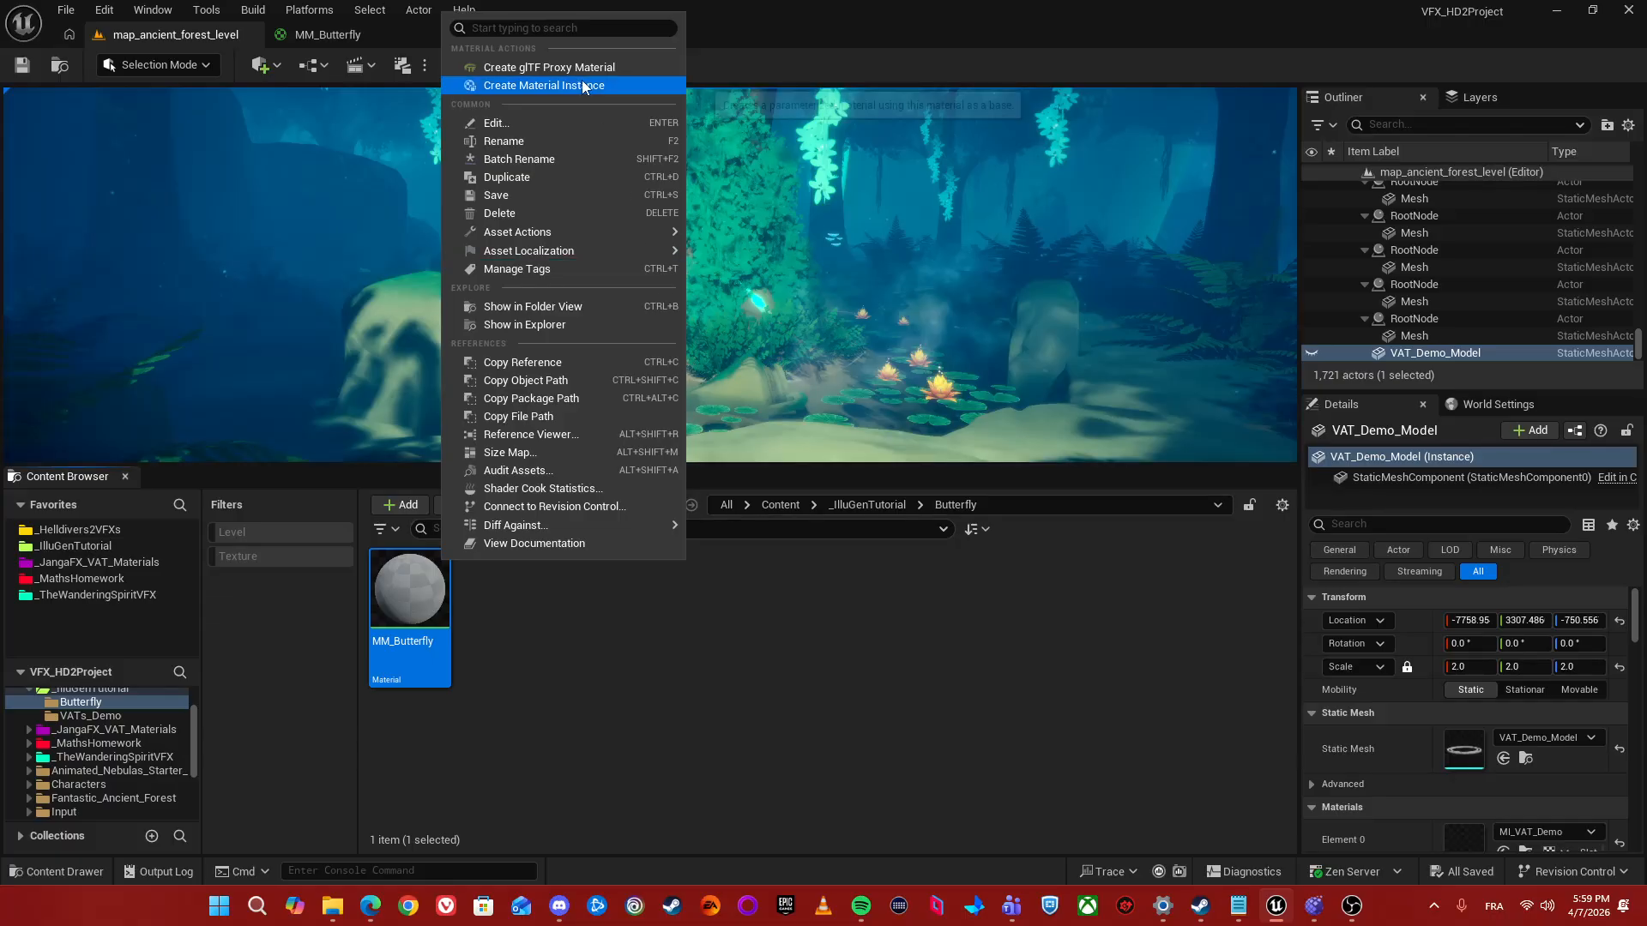
{"action": "left_click", "coordinate": [549, 325]}
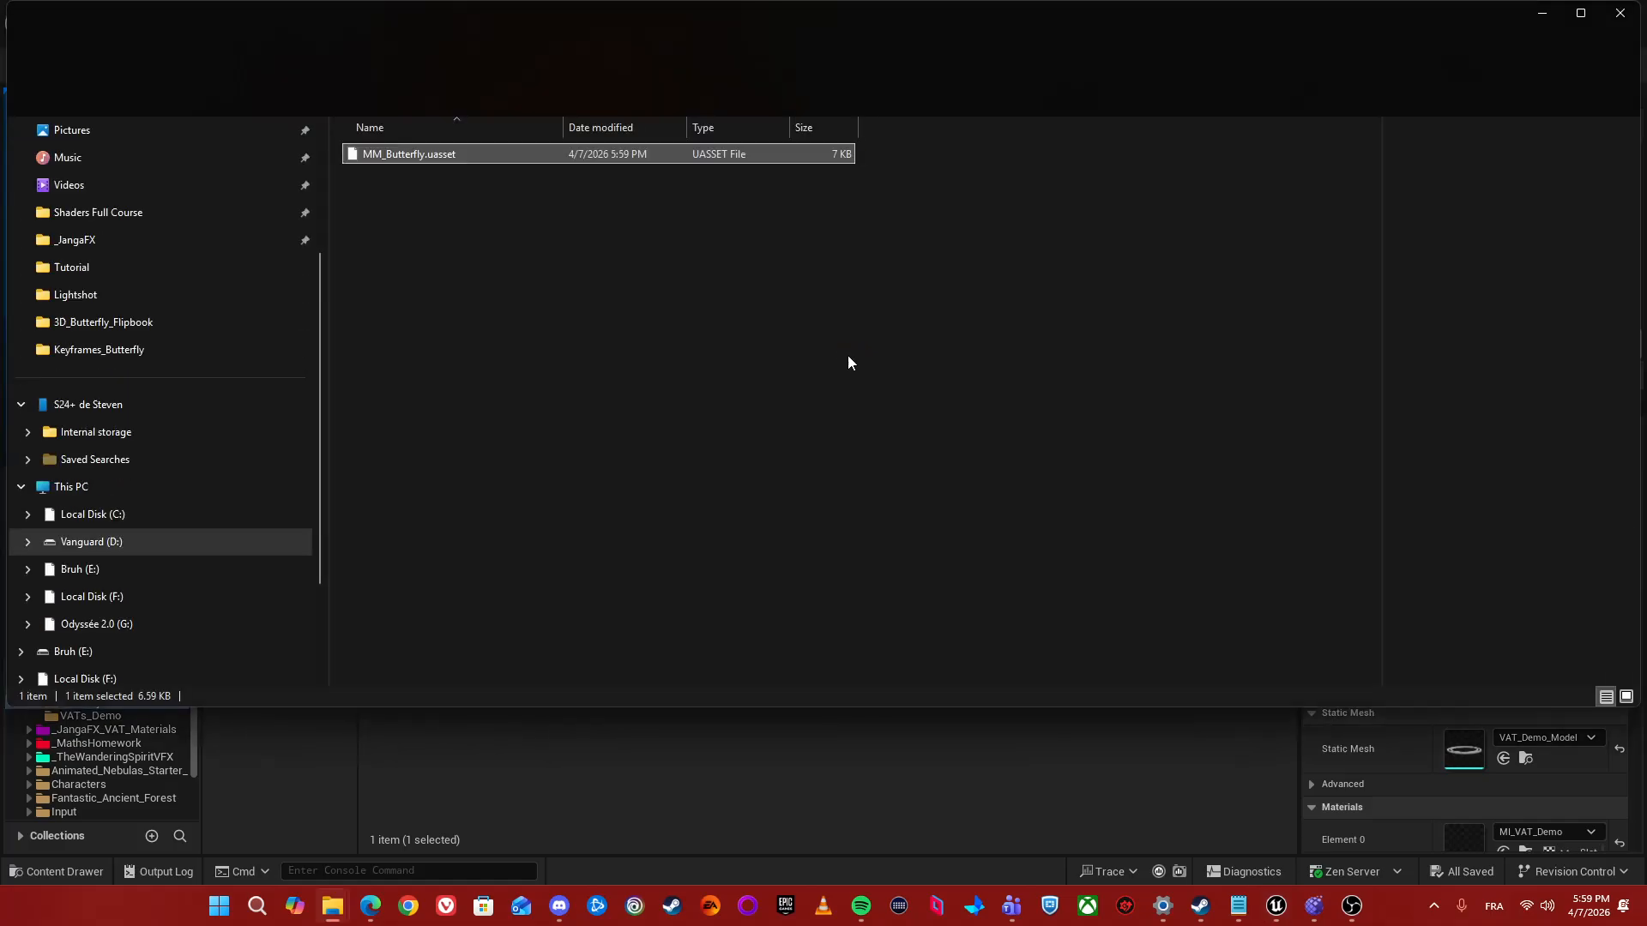
{"action": "left_click", "coordinate": [939, 57]}
{"action": "key", "text": "ctrl+c"}
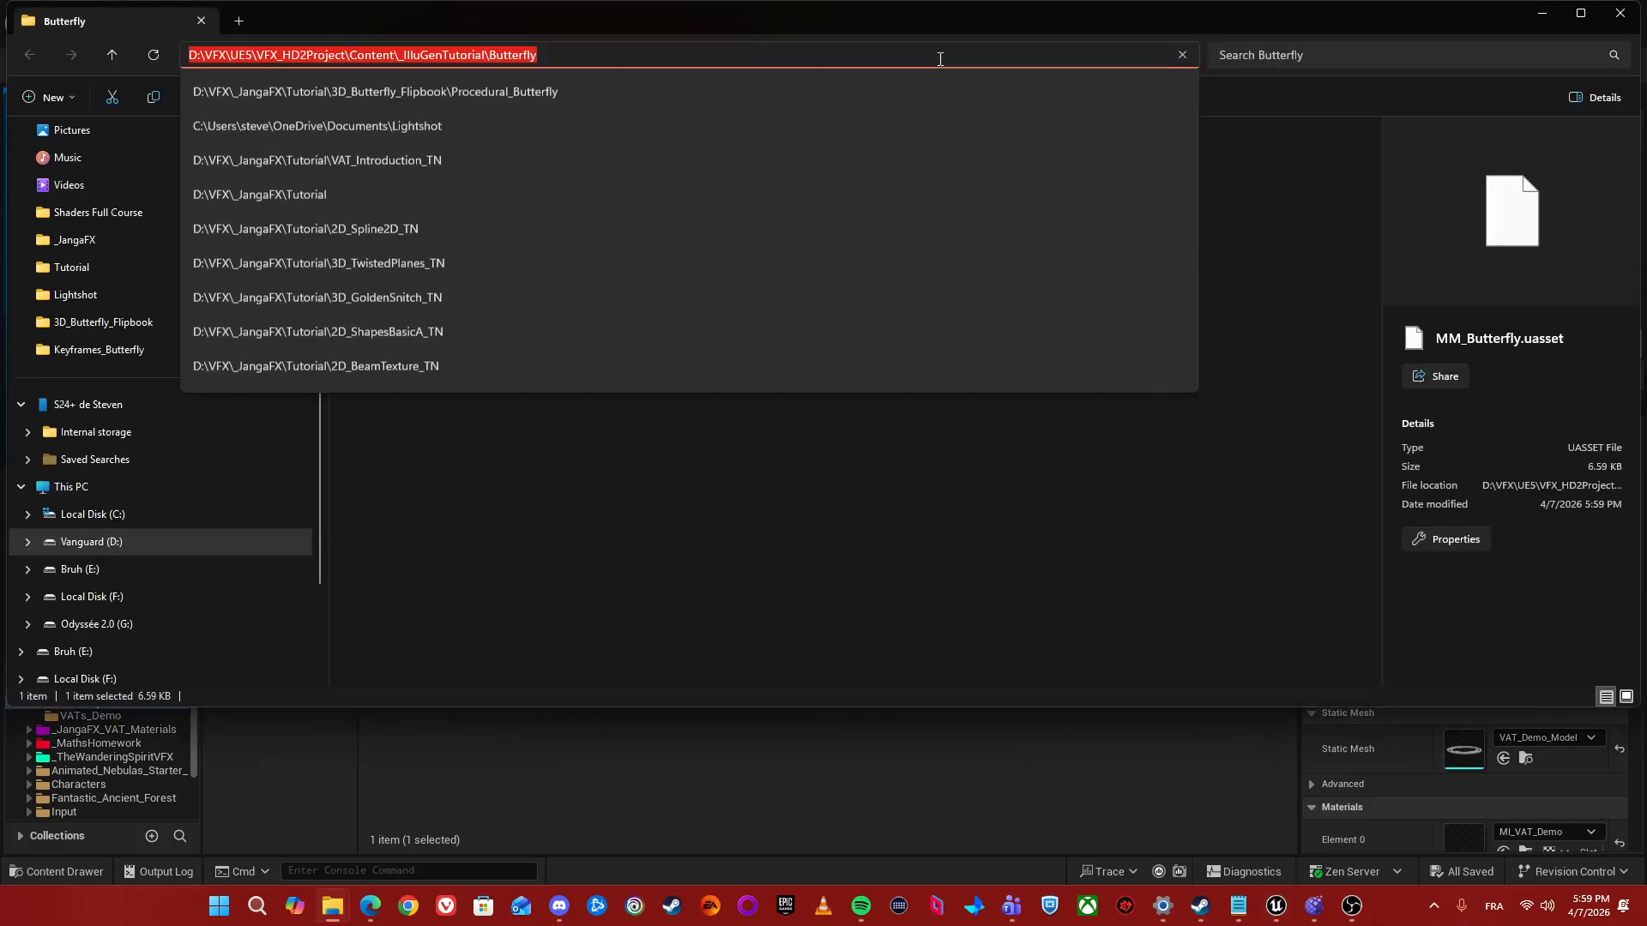
{"action": "left_click", "coordinate": [985, 775]}
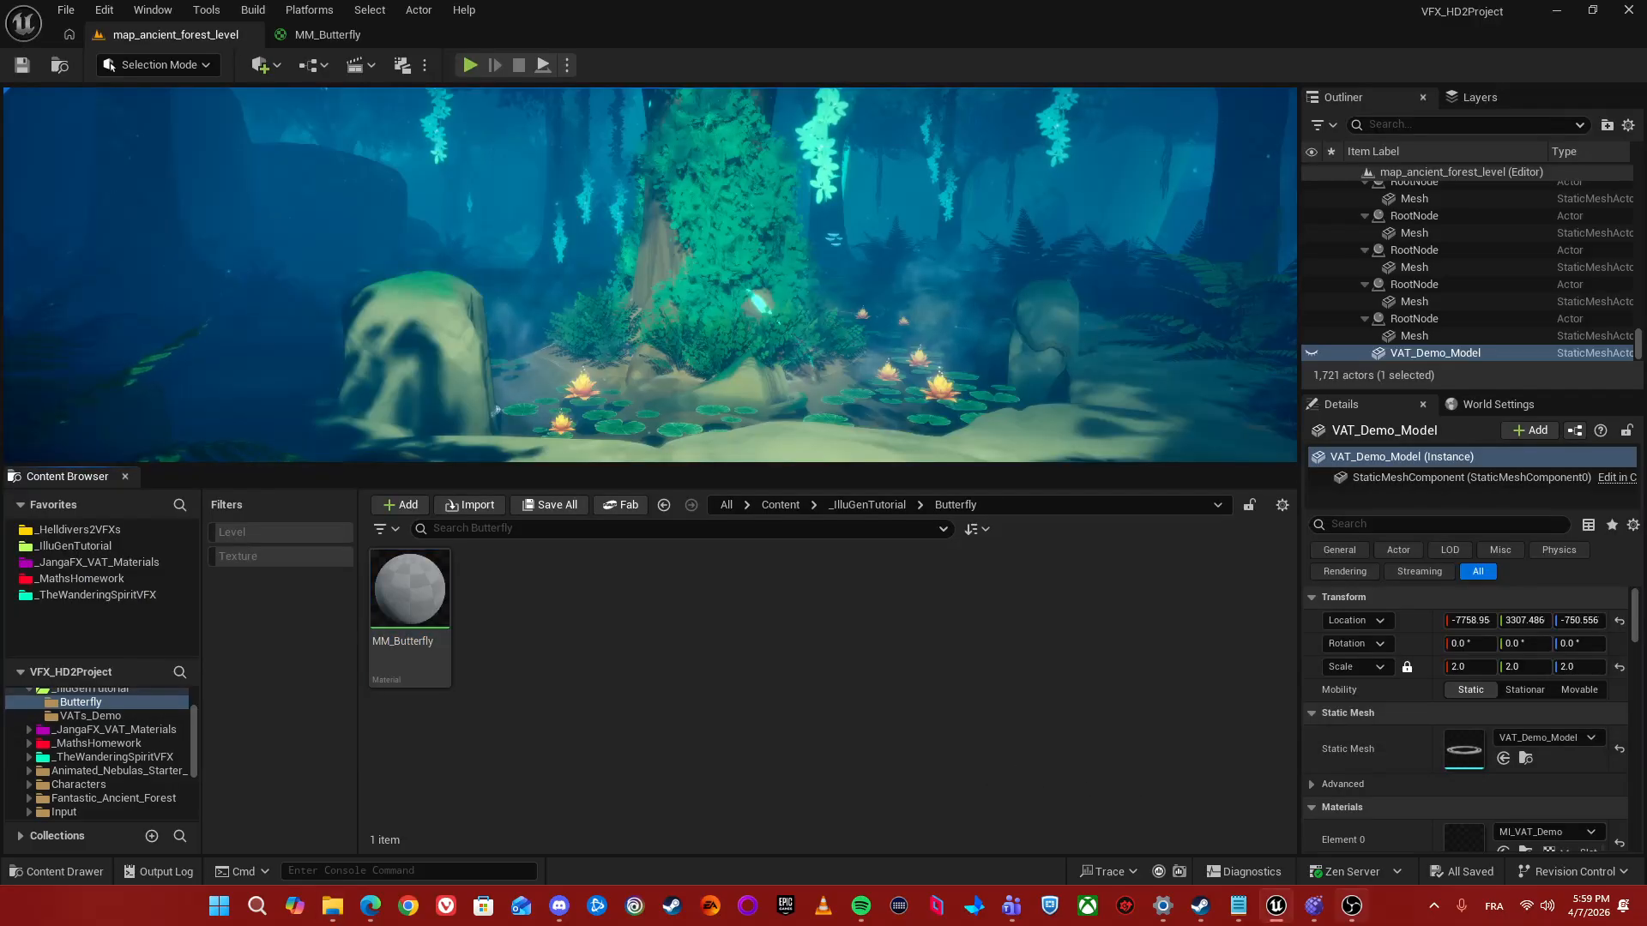
- Switch to IlluGen and set the Export: Color directory to D:\VFX\UE5\VFX_HD2Project\Content\_IlluGenTutorial\Butterfly
{"action": "left_click", "coordinate": [1314, 909]}
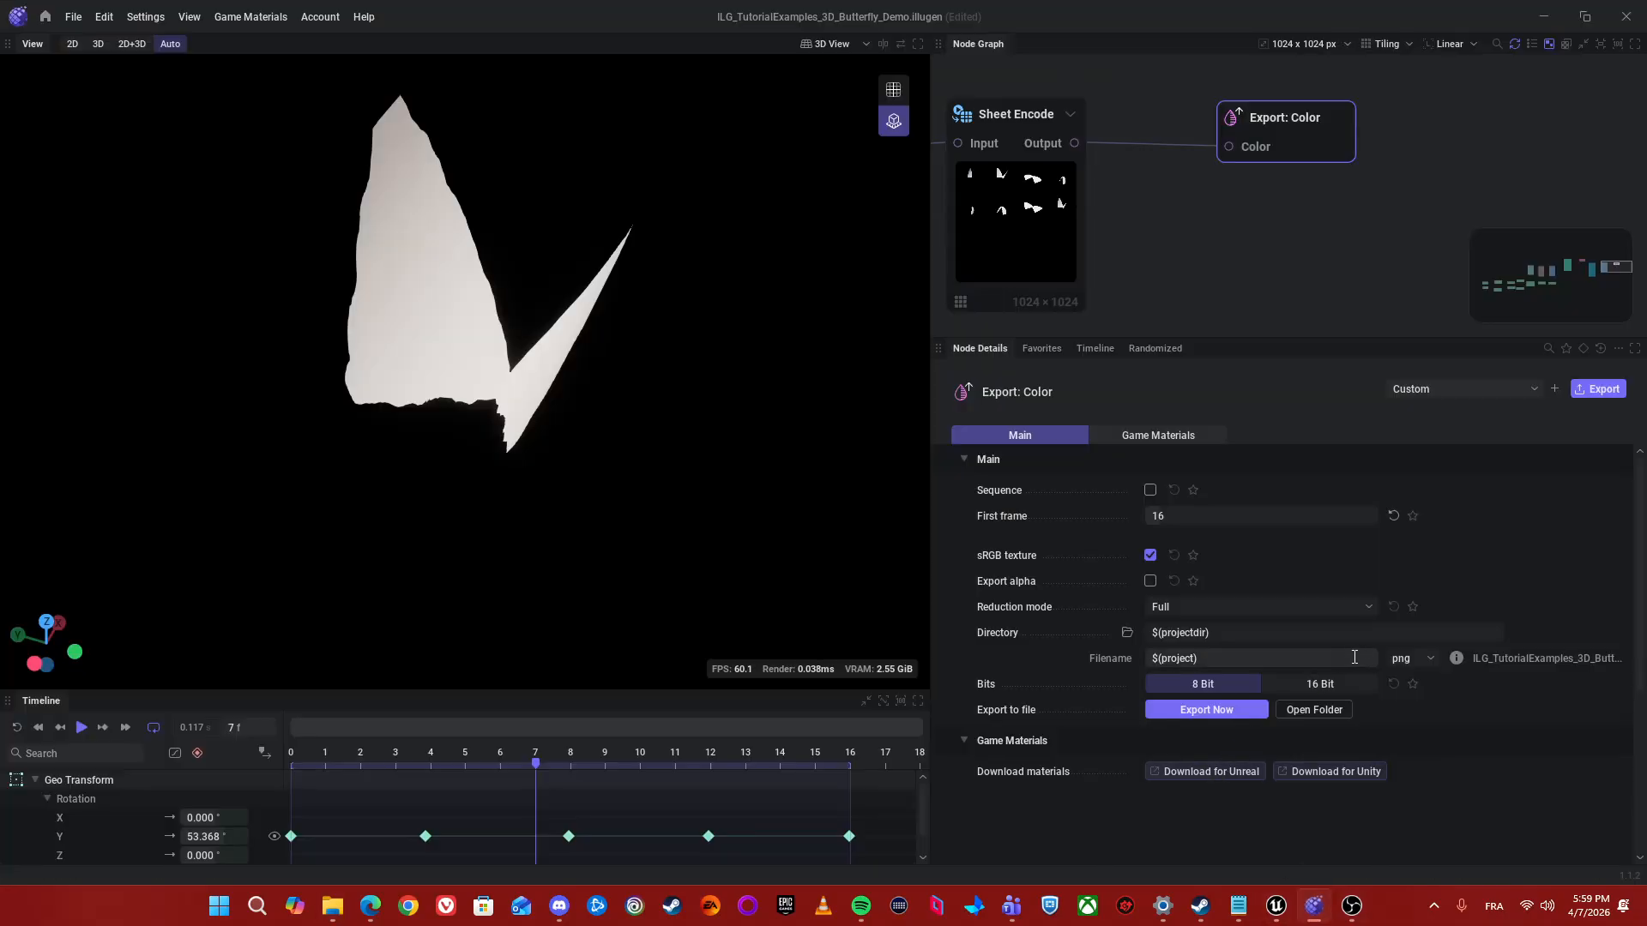
{"action": "middle_click_drag", "start_coordinate": [1294, 182], "coordinate": [1160, 219]}
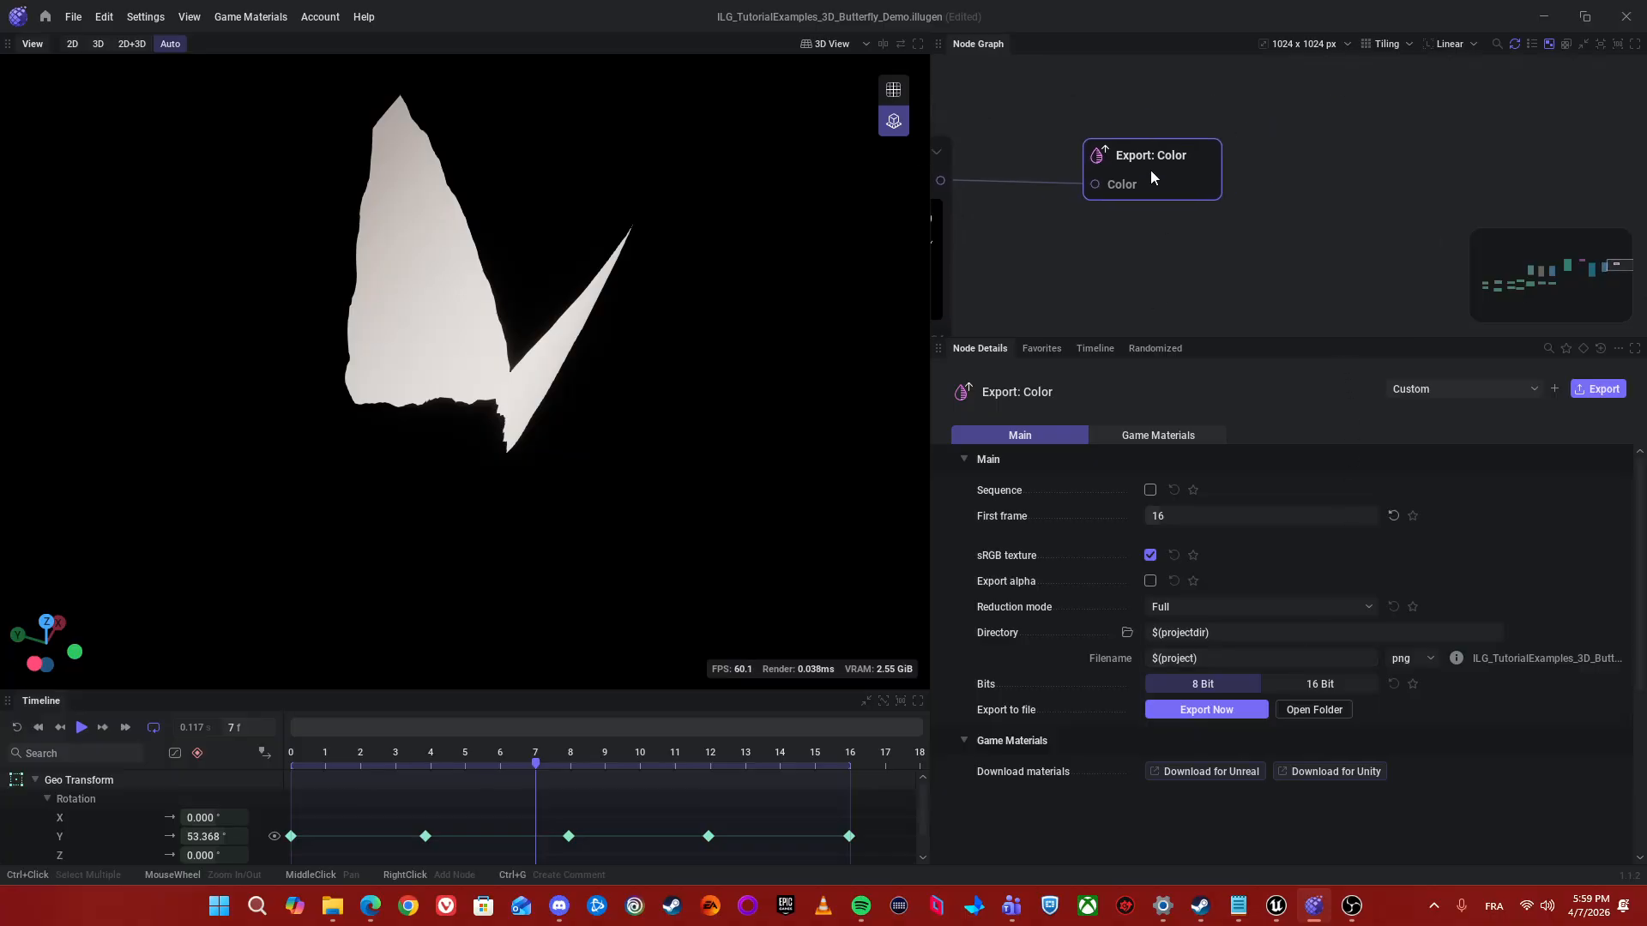
{"action": "scroll", "coordinate": [1150, 170], "scroll_direction": "up", "scroll_amount": 2}
{"action": "left_click", "coordinate": [1213, 632]}
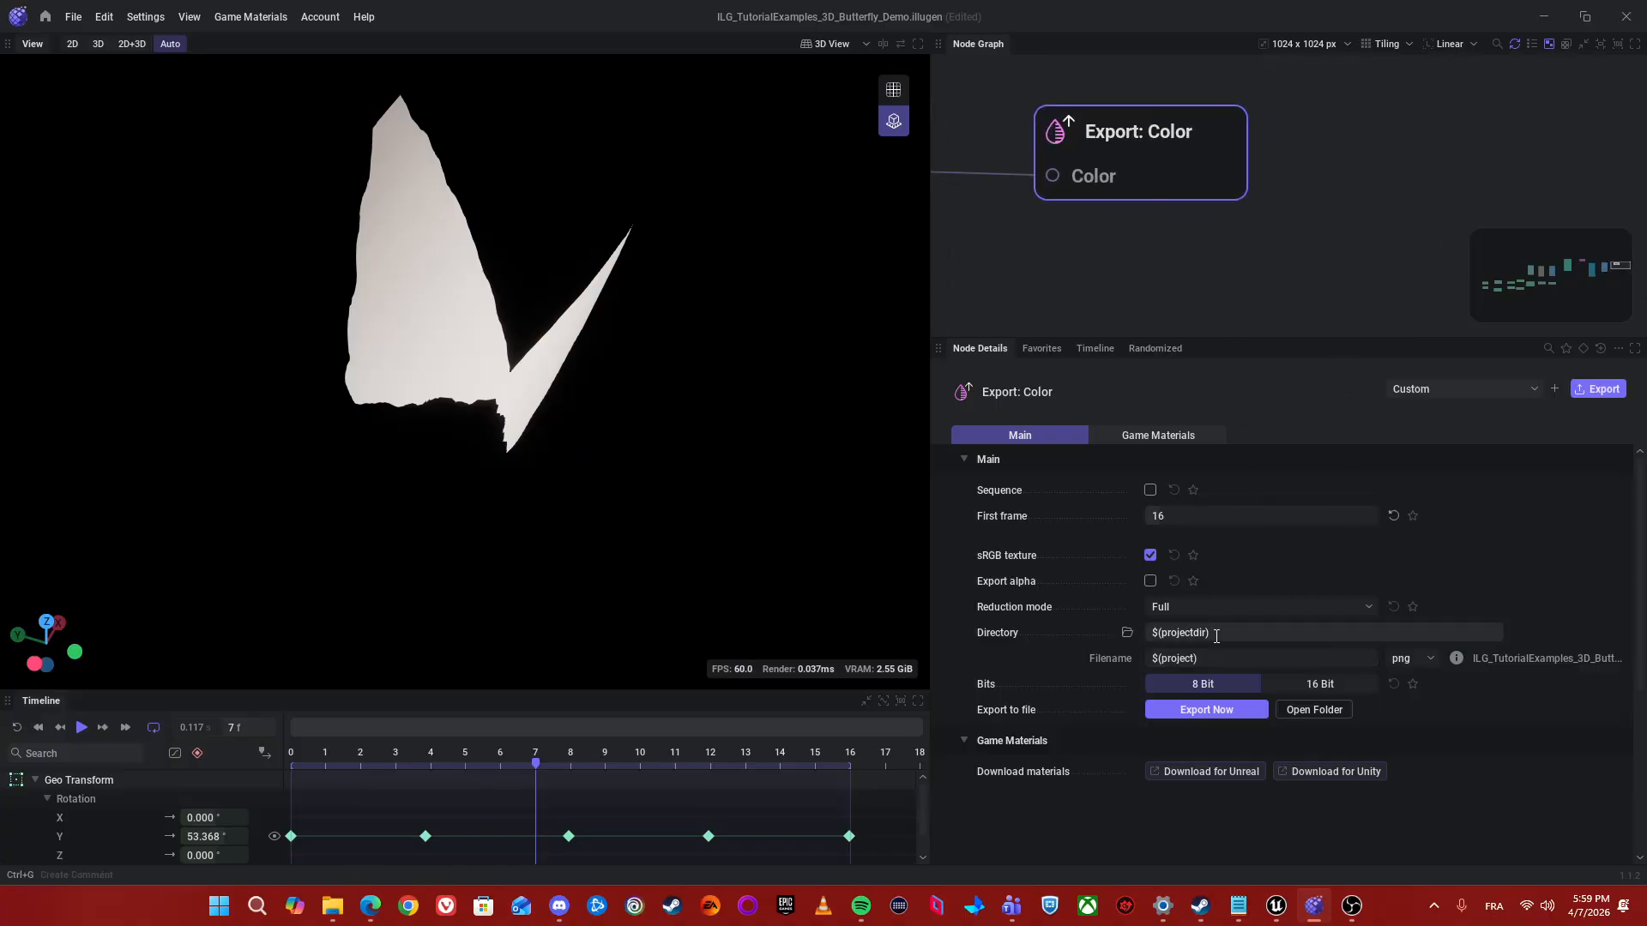
{"action": "key", "text": "ctrl+a"}
{"action": "key", "text": "ctrl+v"}
{"action": "key", "text": "Return"}
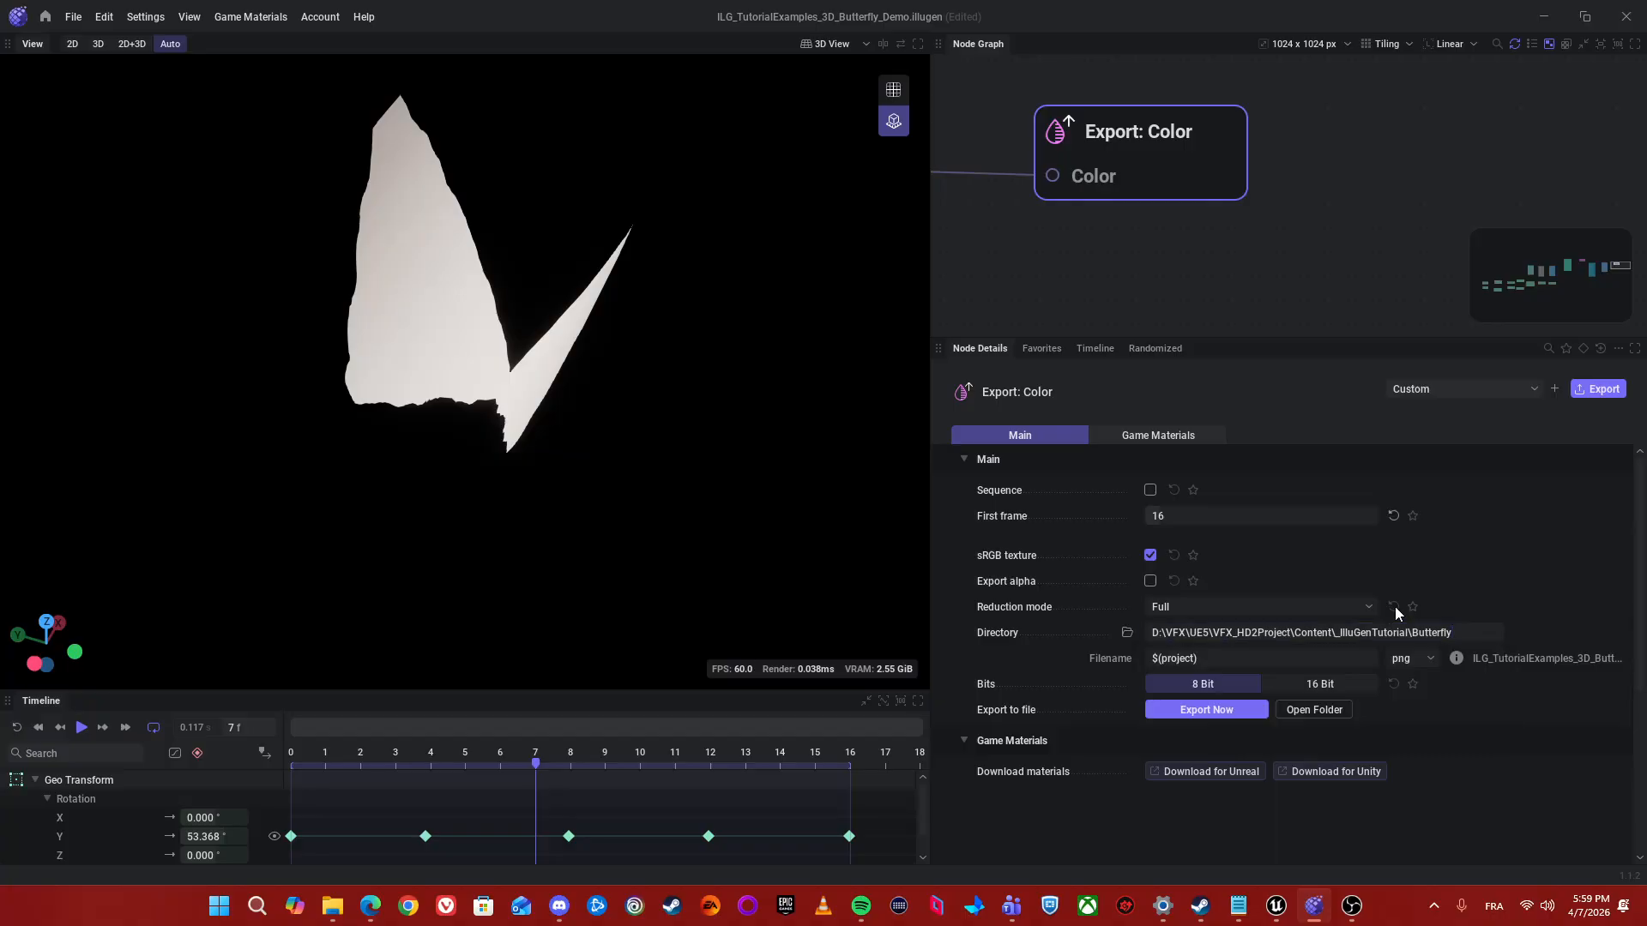
- Set the Export: Color filename to T_Butterfly_4x4
{"action": "left_click", "coordinate": [1243, 658]}
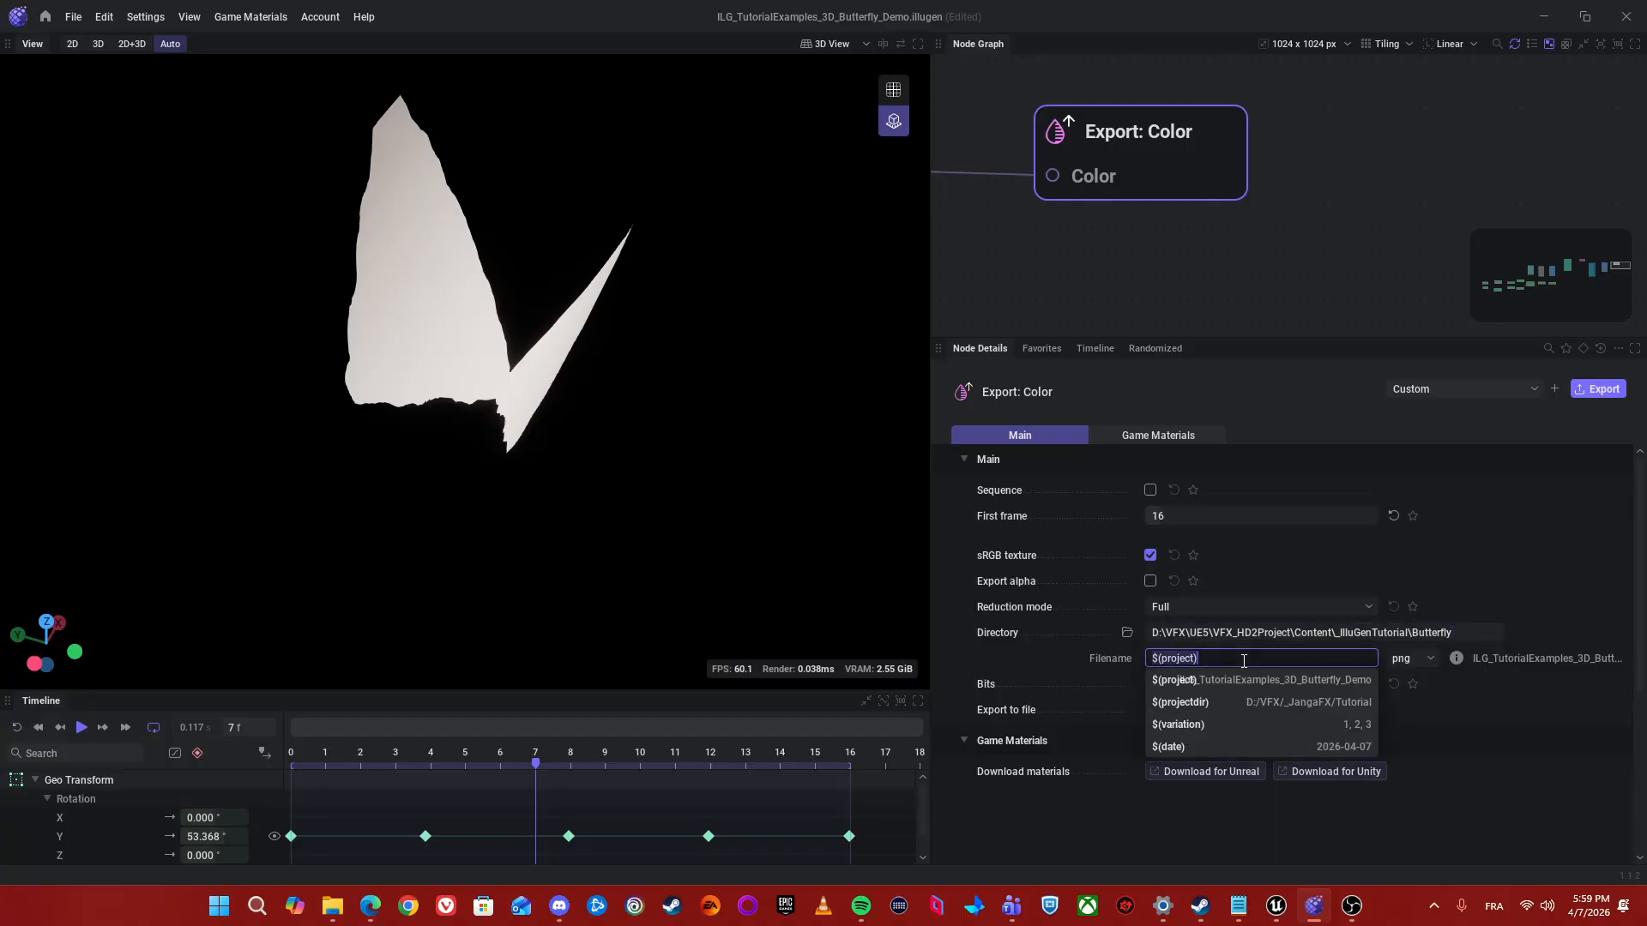
{"action": "left_click", "coordinate": [1243, 657]}
{"action": "key", "text": "ctrl+a"}
{"action": "type", "text": "T"}
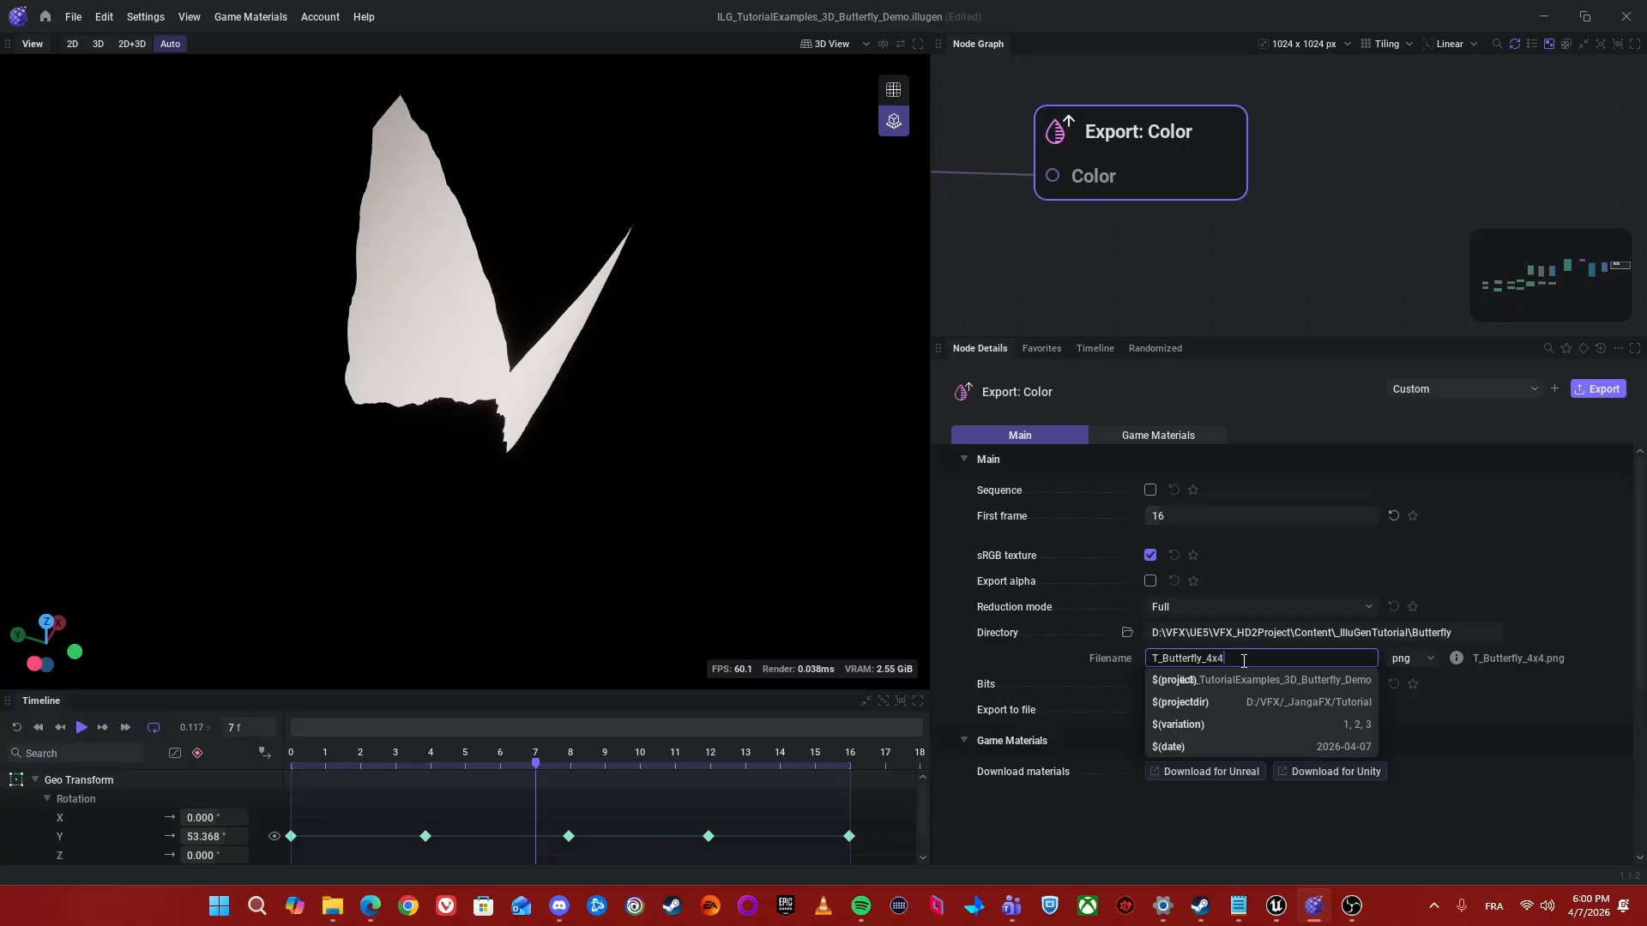
{"action": "key", "text": "Return"}
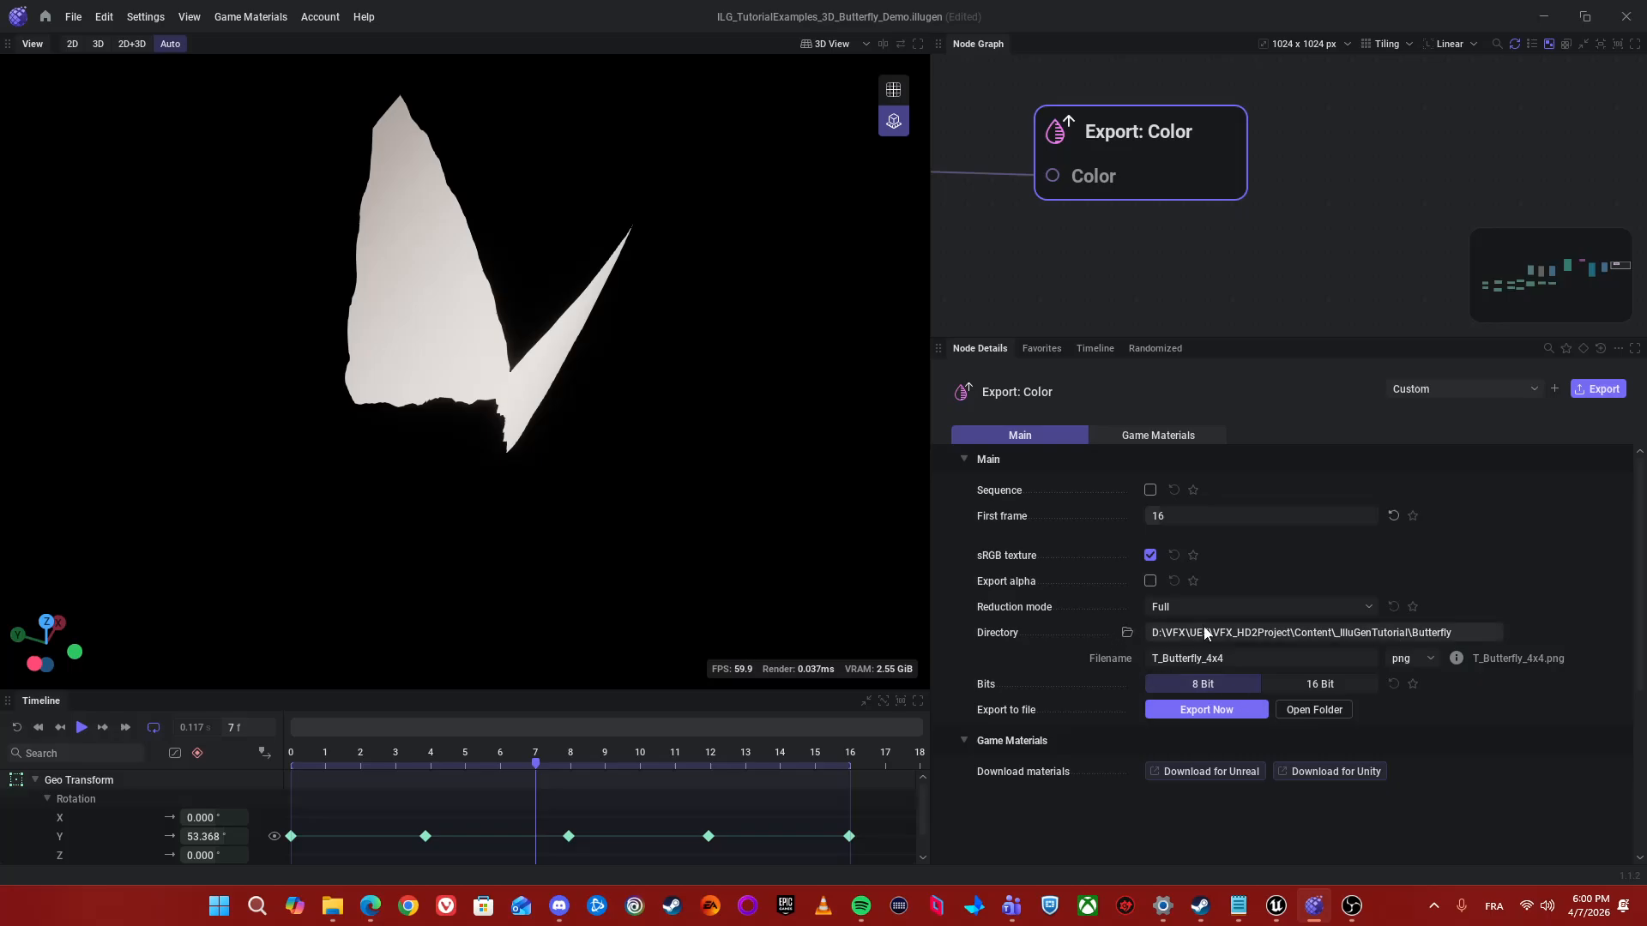
- Export the T_Butterfly_4x4 sprite sheet, then switch to Unreal Engine and import the new source file into the Butterfly folder
{"action": "mouse_move", "coordinate": [982, 562]}
{"action": "left_click", "coordinate": [1199, 726]}
{"action": "left_click", "coordinate": [1543, 17]}
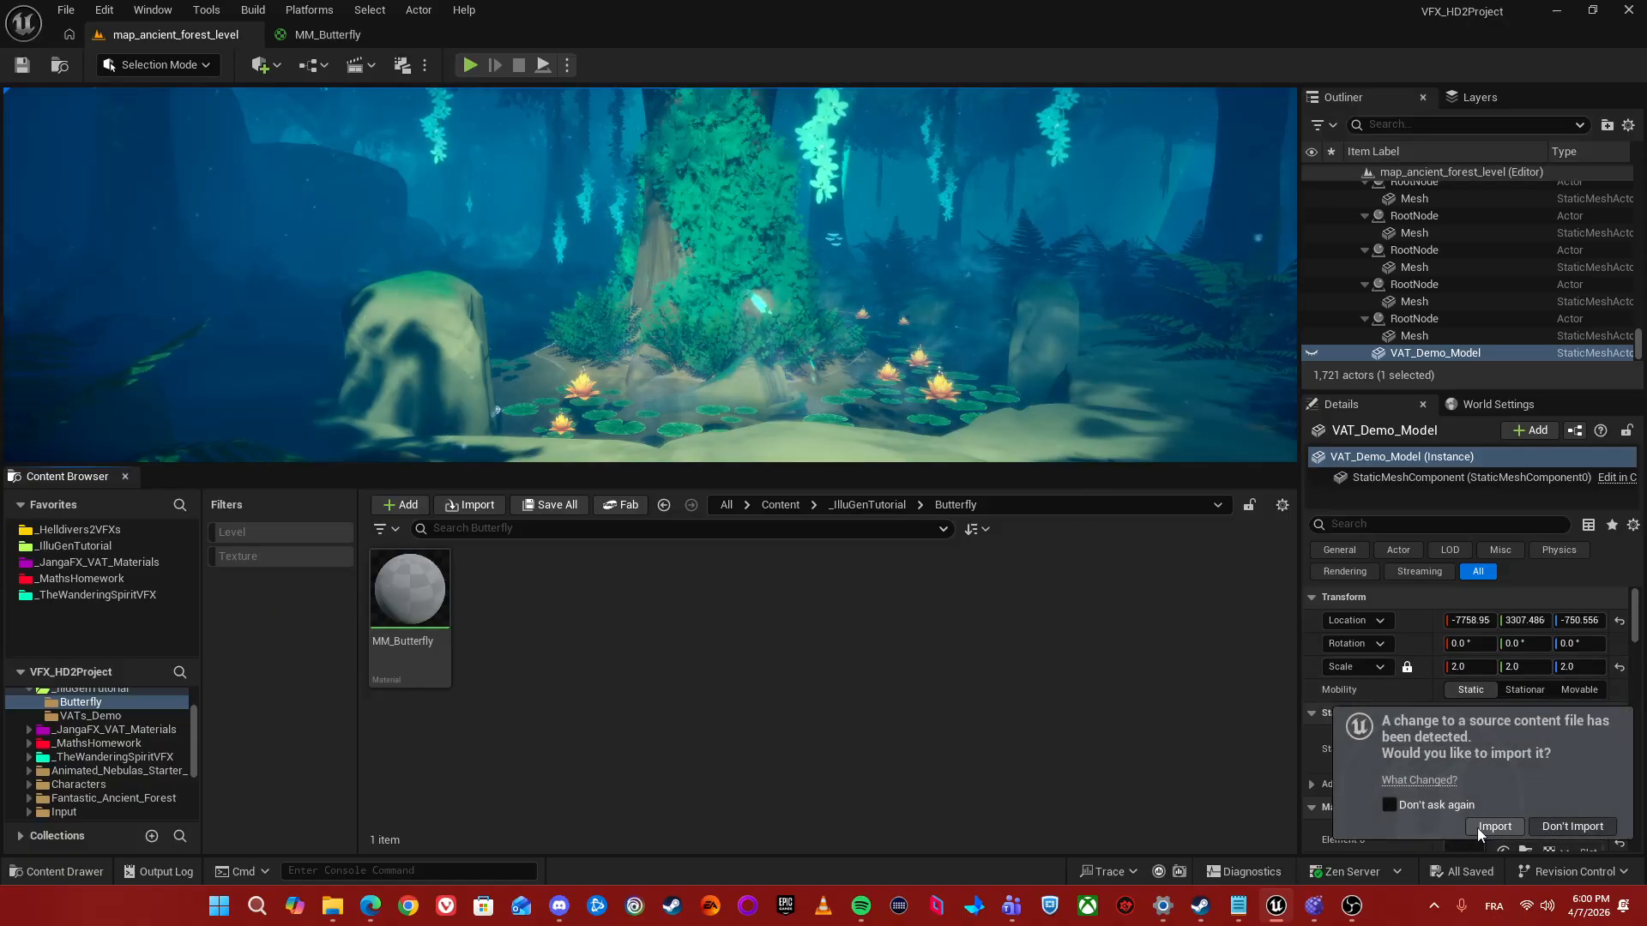
{"action": "left_click", "coordinate": [1494, 828]}
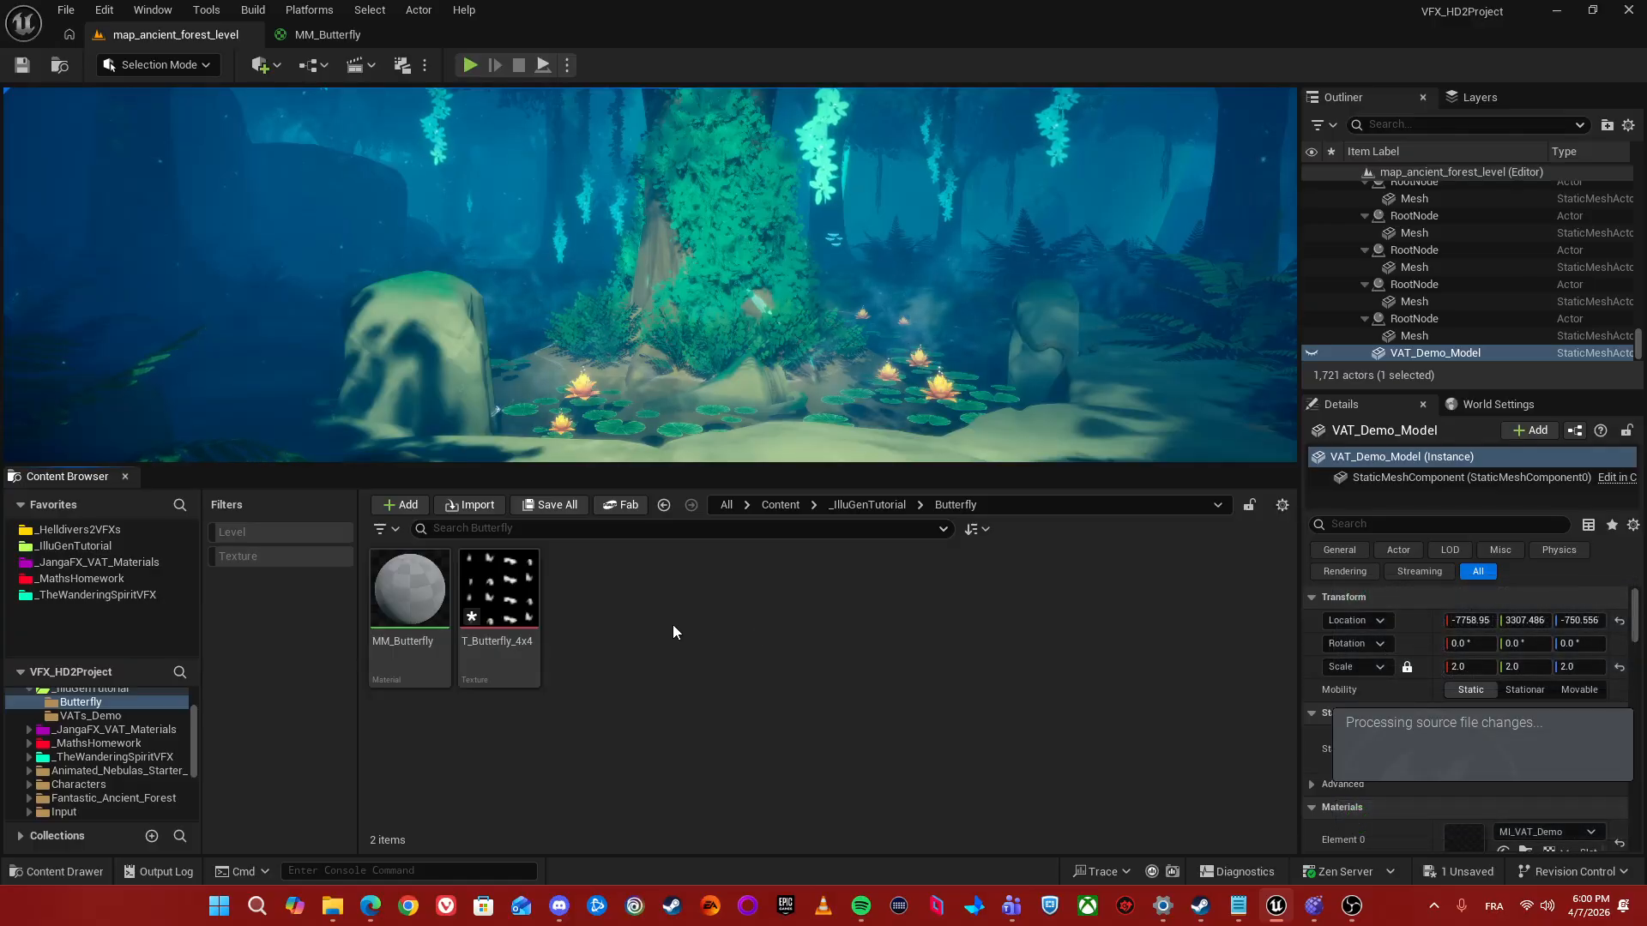
- Open the T_Butterfly_4x4 texture and display only its red channel
{"action": "double_click", "coordinate": [499, 592]}
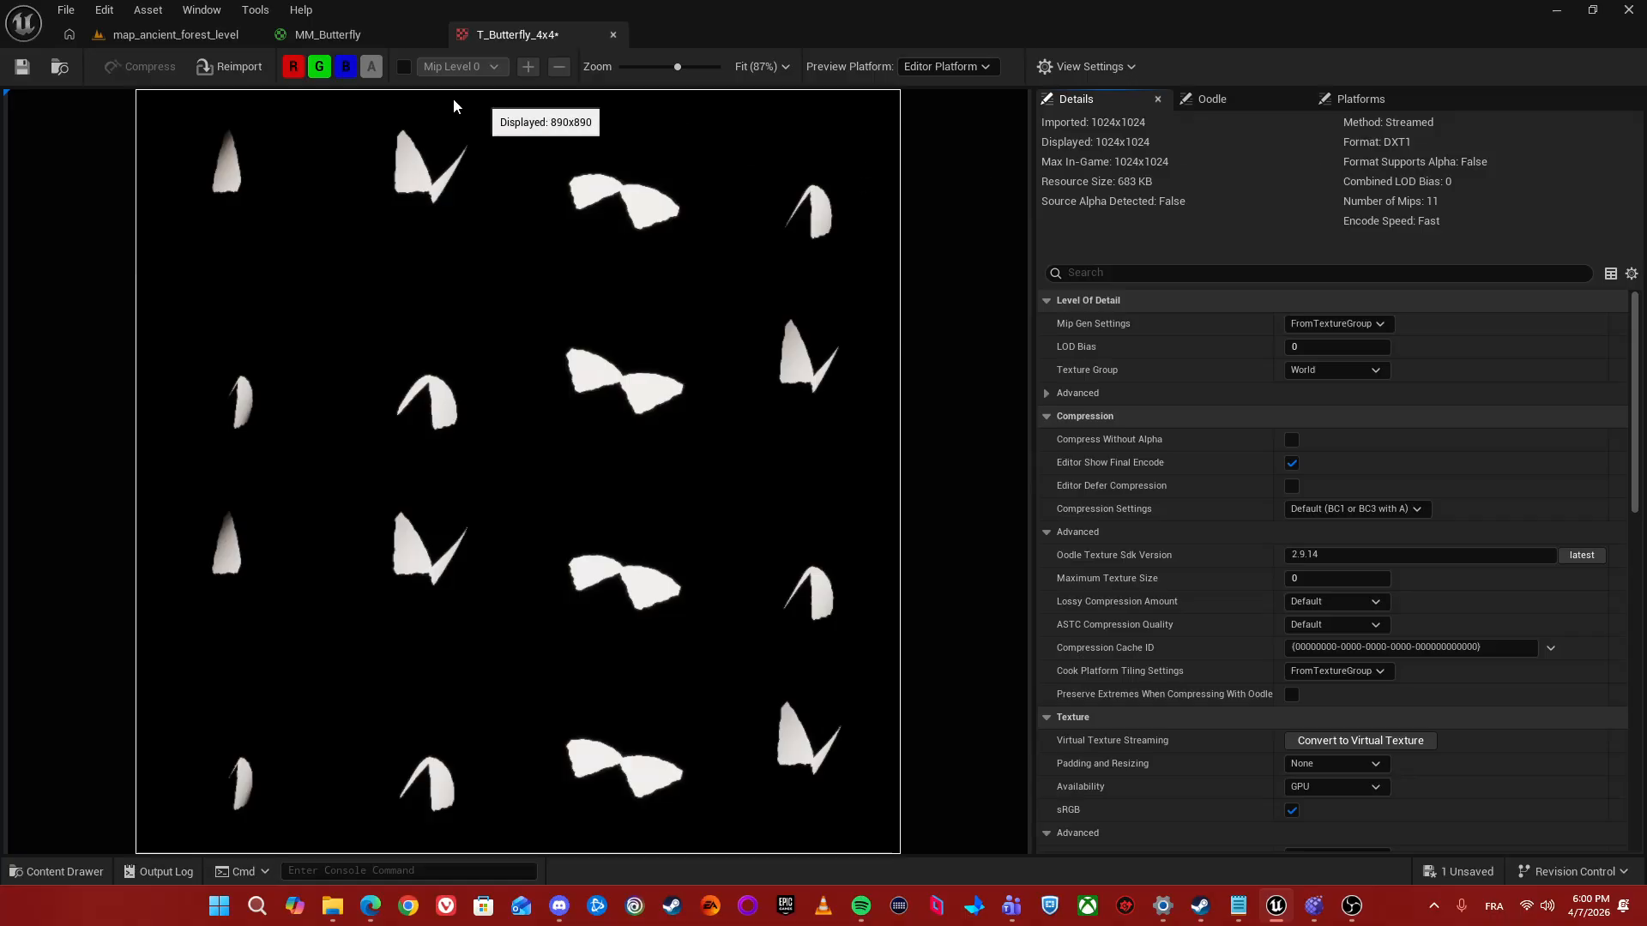
{"action": "left_click", "coordinate": [293, 67]}
{"action": "left_click", "coordinate": [319, 66]}
{"action": "left_click", "coordinate": [344, 67]}
{"action": "left_click", "coordinate": [294, 66]}
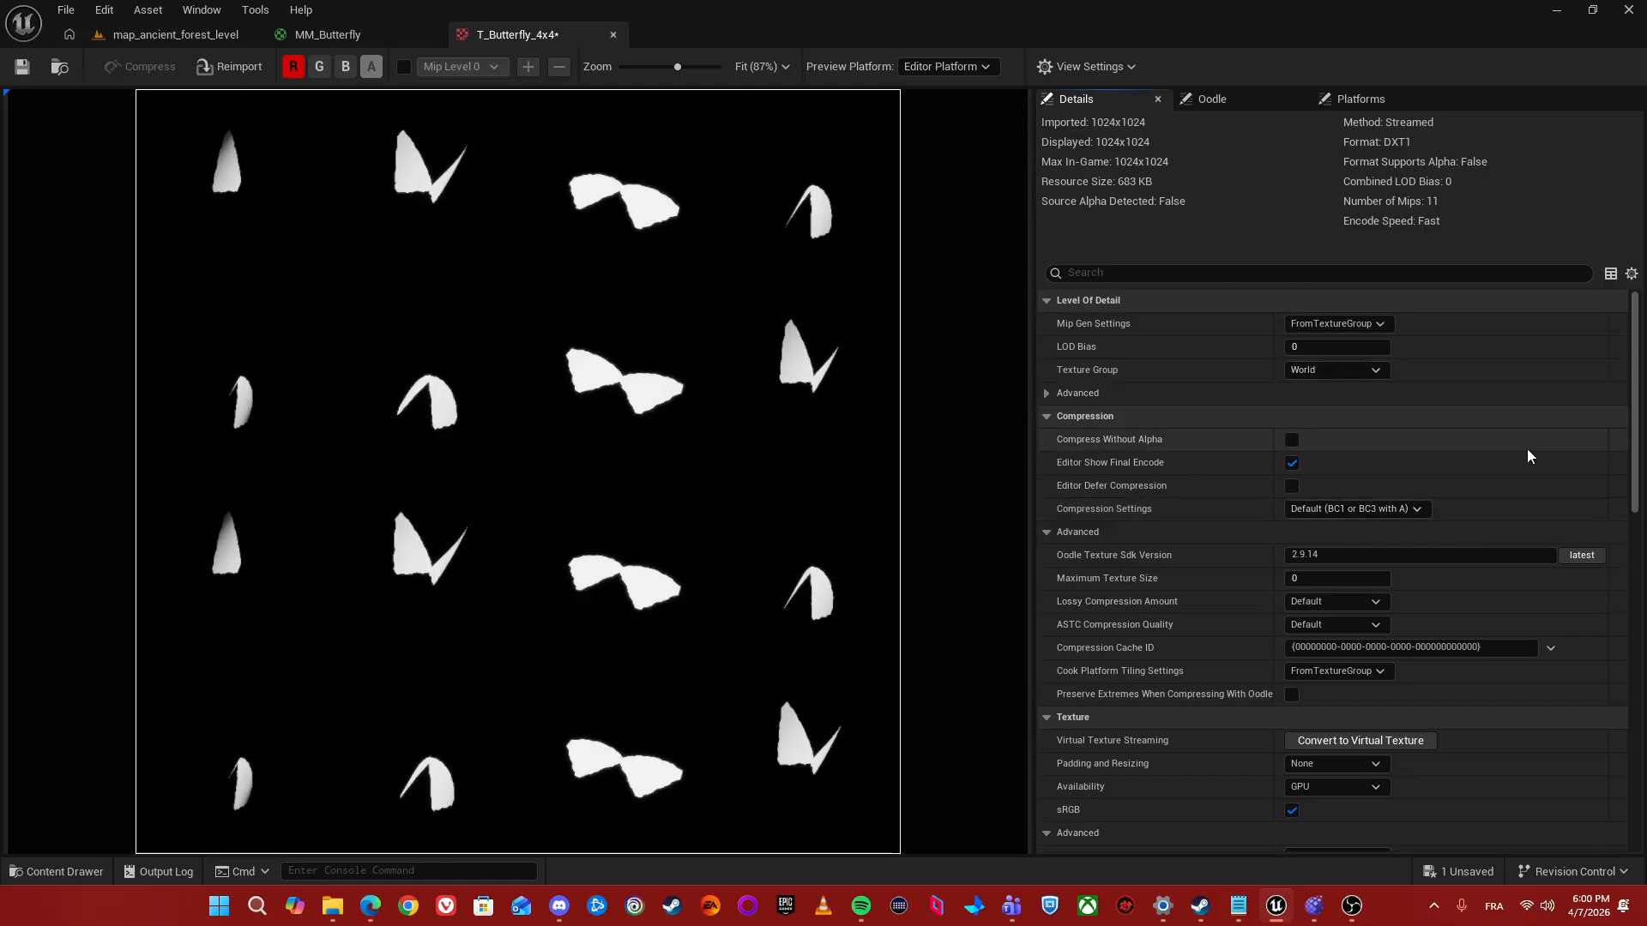
- Set the T_Butterfly_4x4 texture's LOD Bias to 1
{"action": "left_click", "coordinate": [1312, 348]}
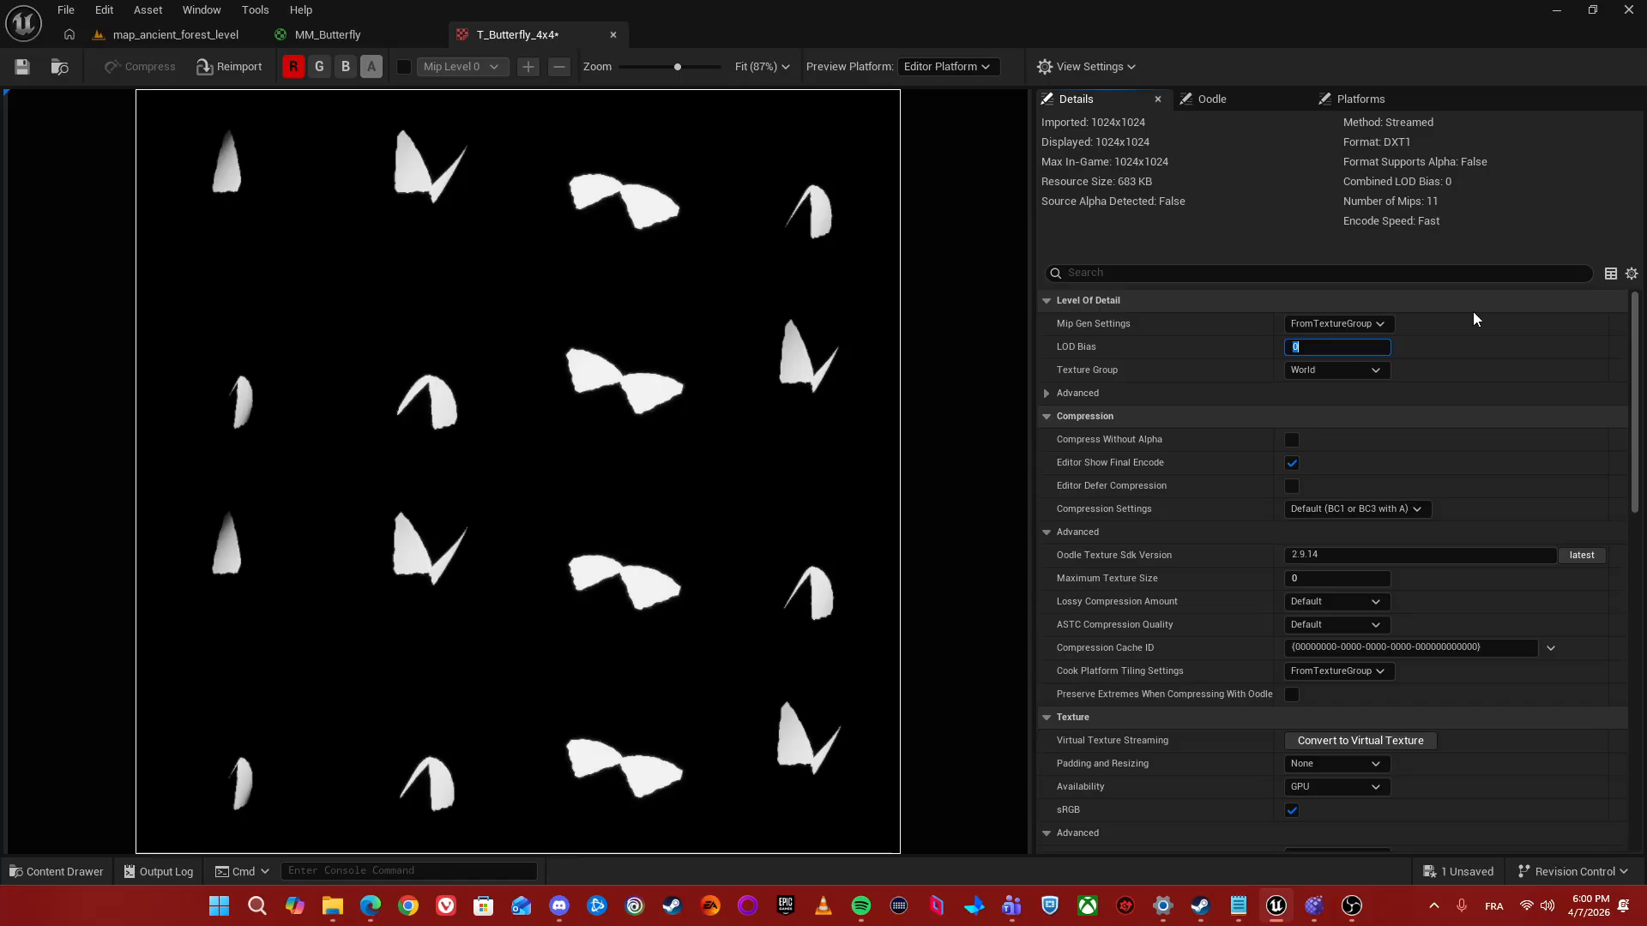
{"action": "type", "text": "1"}
{"action": "key", "text": "Return"}
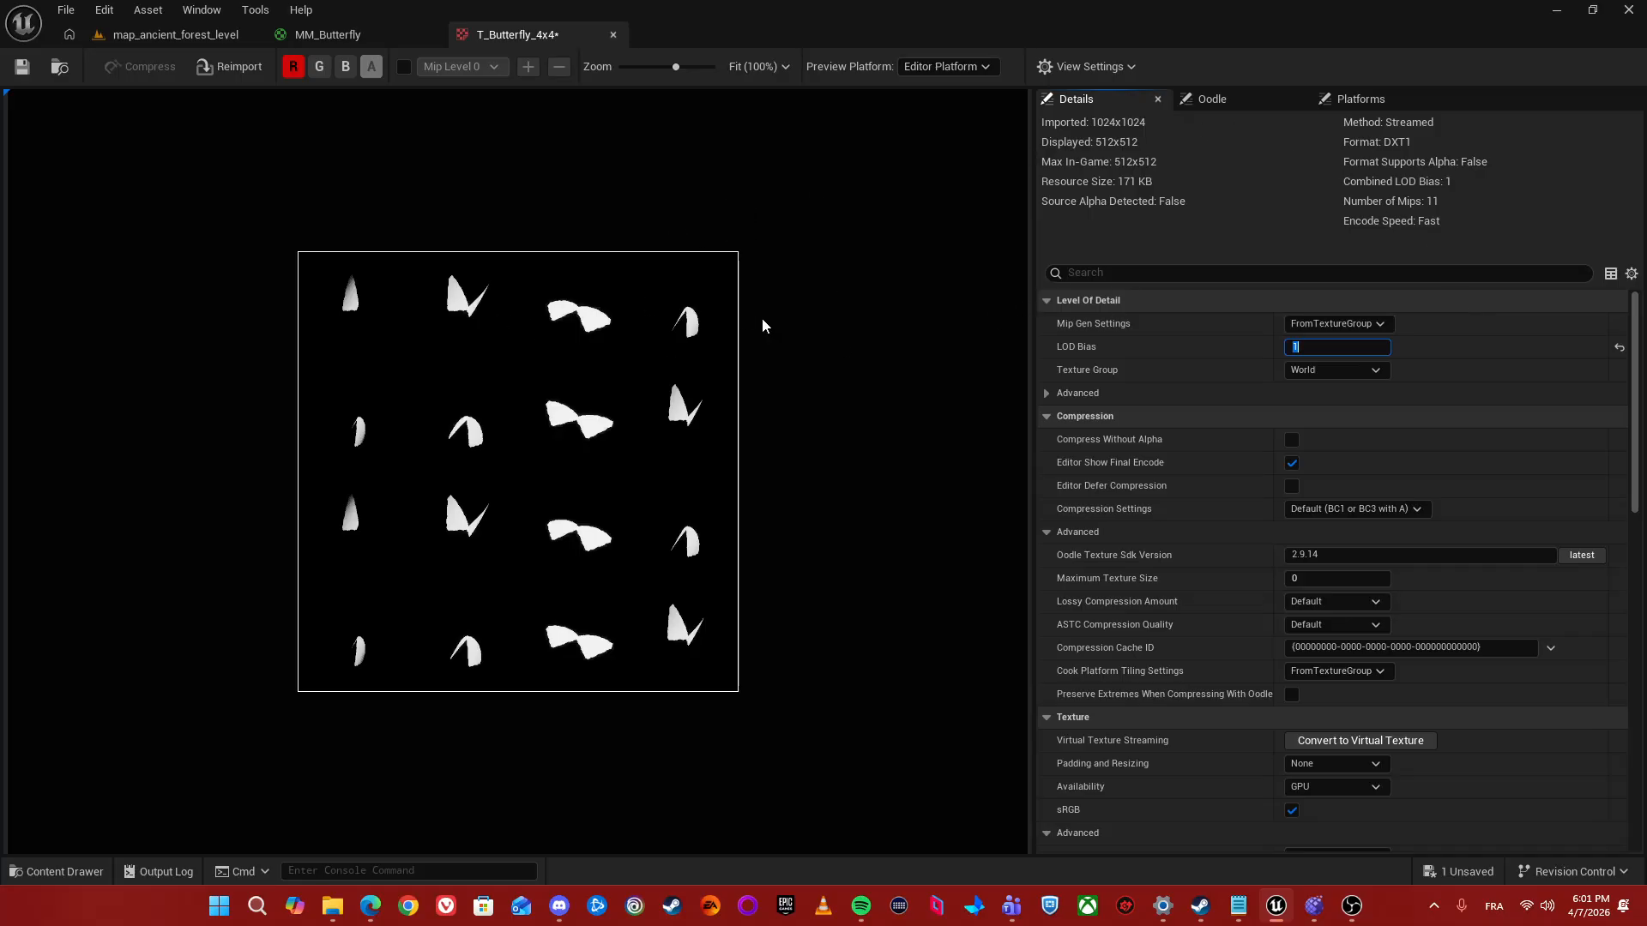
{"action": "scroll", "coordinate": [592, 314], "scroll_direction": "up", "scroll_amount": 1}
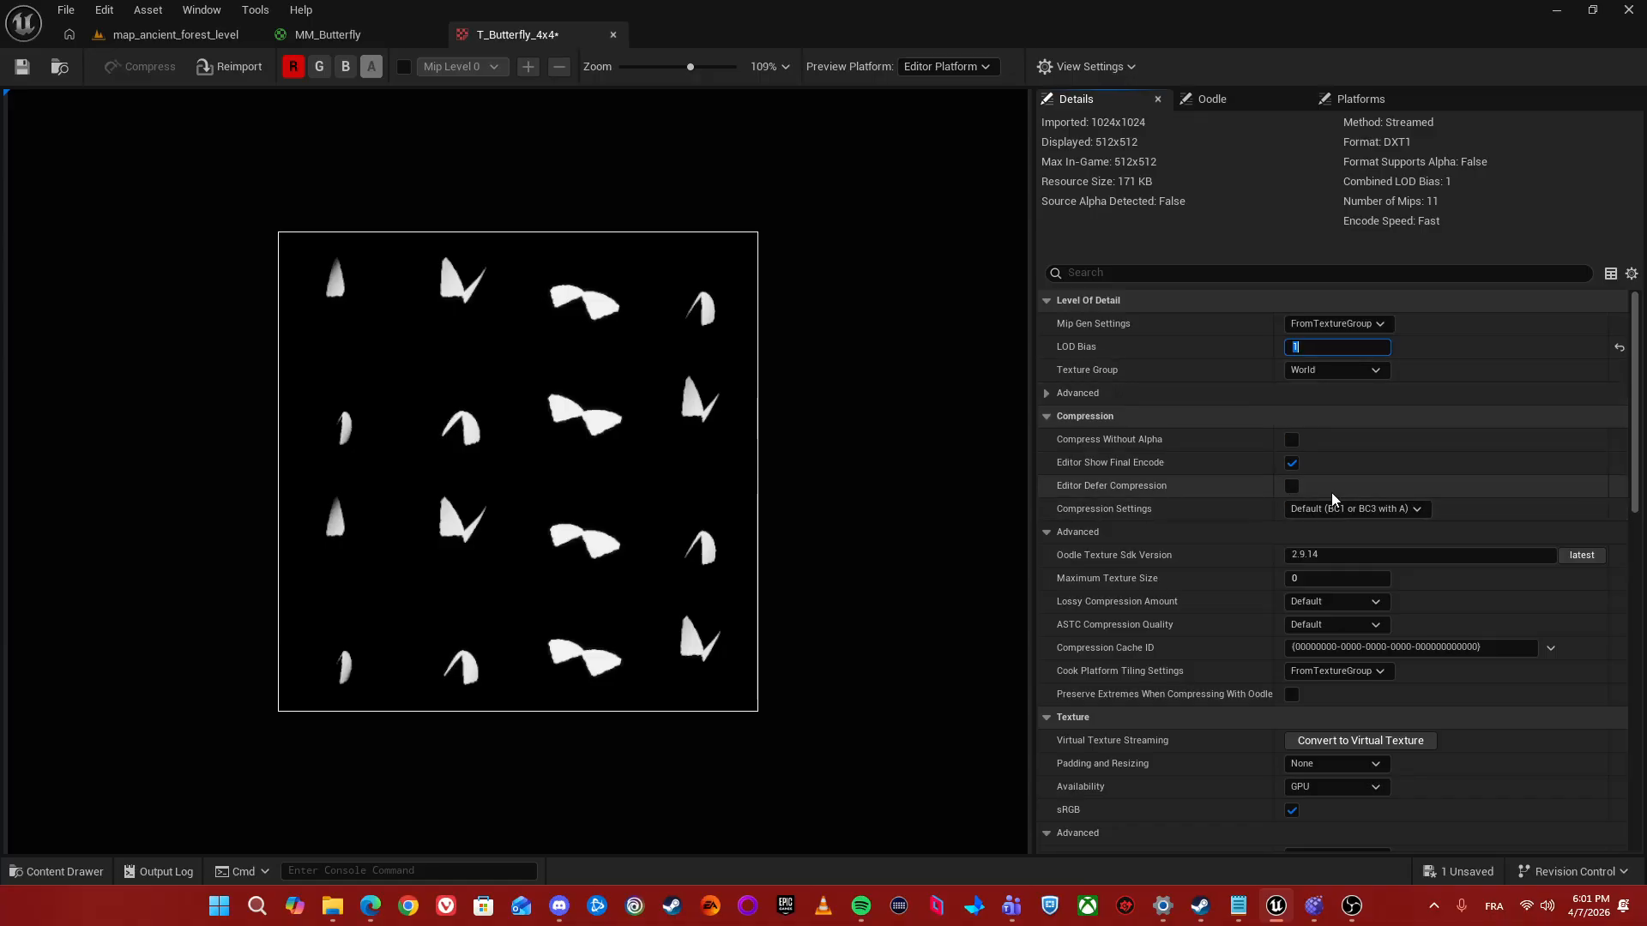
{"action": "left_click", "coordinate": [1351, 509]}
{"action": "left_click", "coordinate": [1203, 456]}
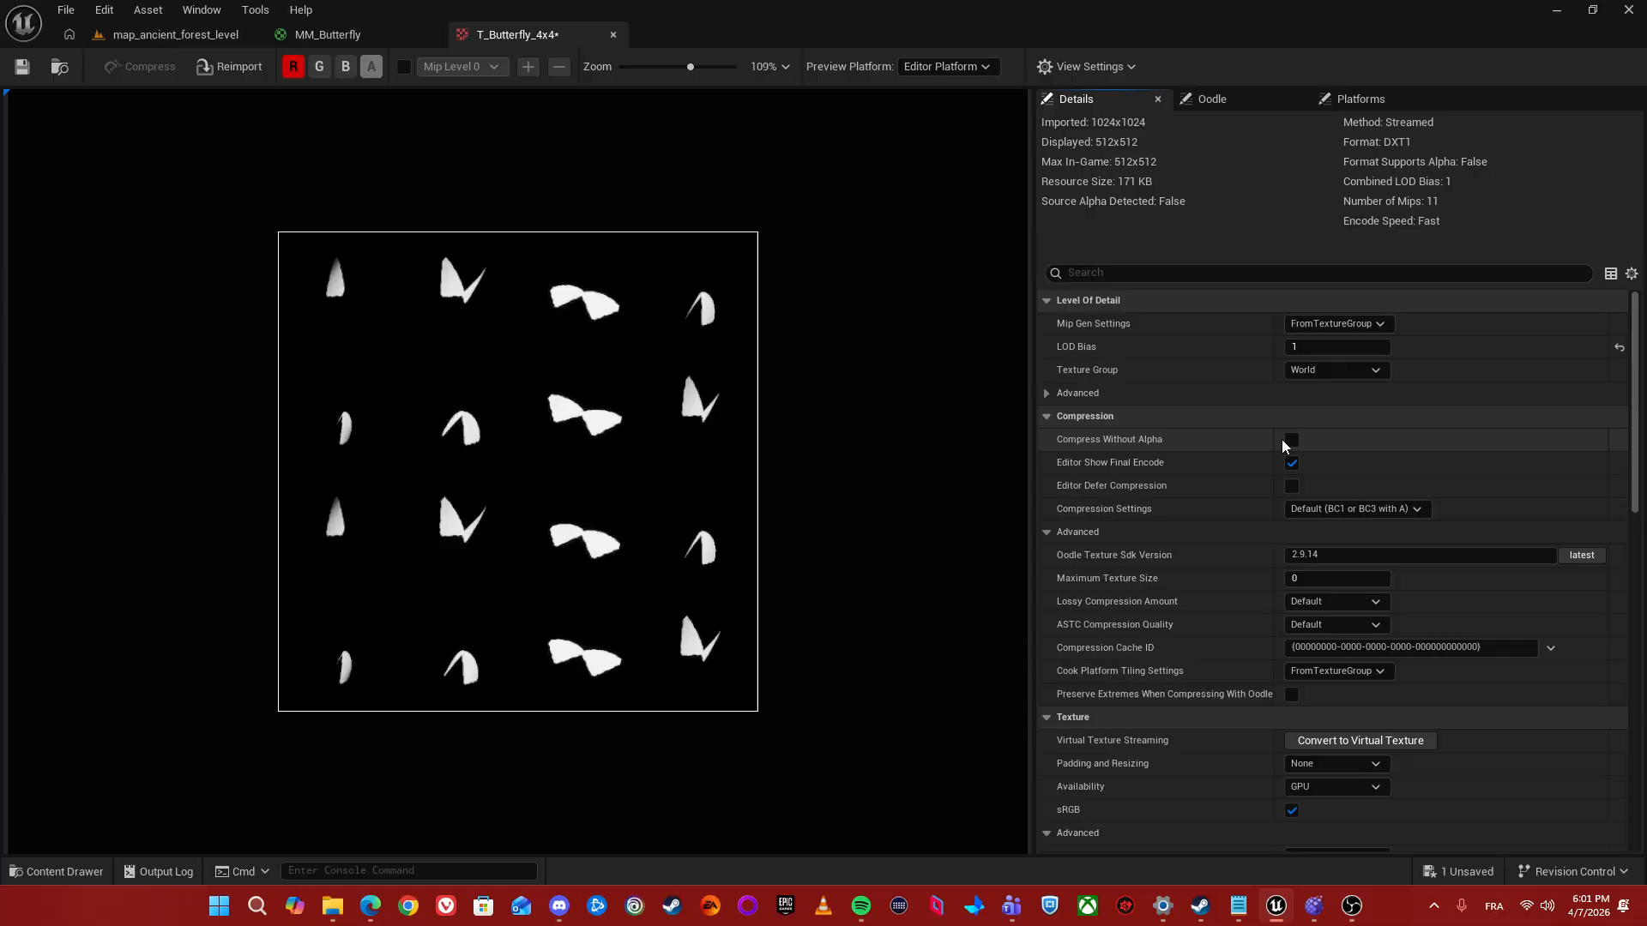
{"action": "left_click", "coordinate": [1292, 440]}
{"action": "left_click", "coordinate": [1294, 442]}
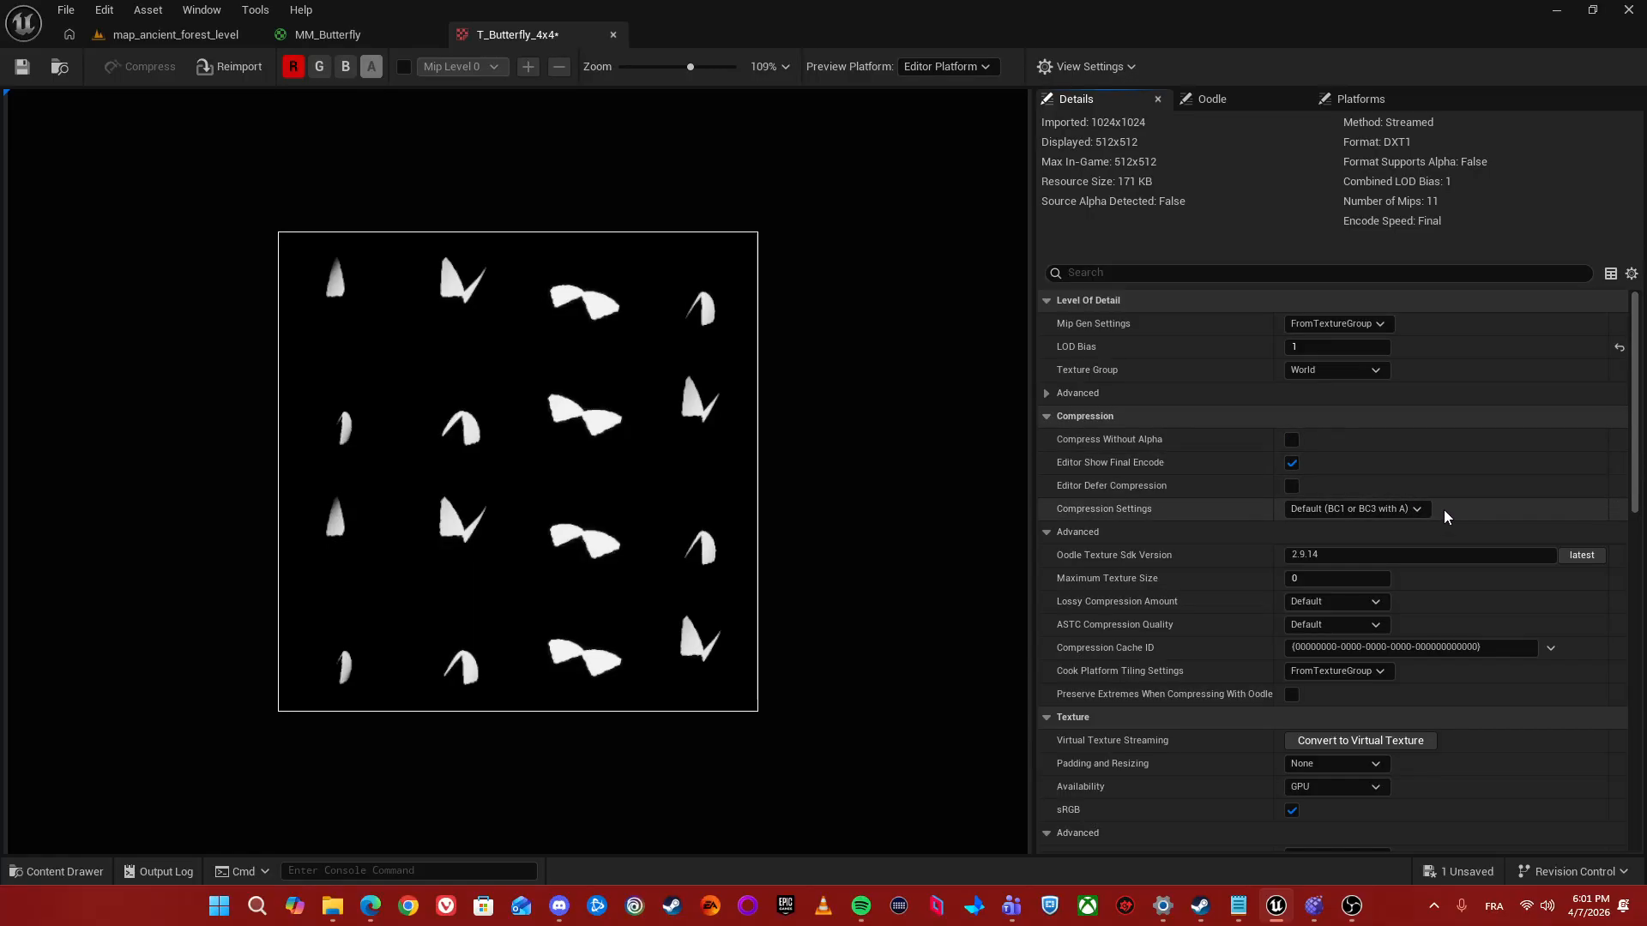
- Try the Grayscale (G8/16) from source R compression setting on the texture, and reset it to the default
{"action": "left_click", "coordinate": [1339, 510]}
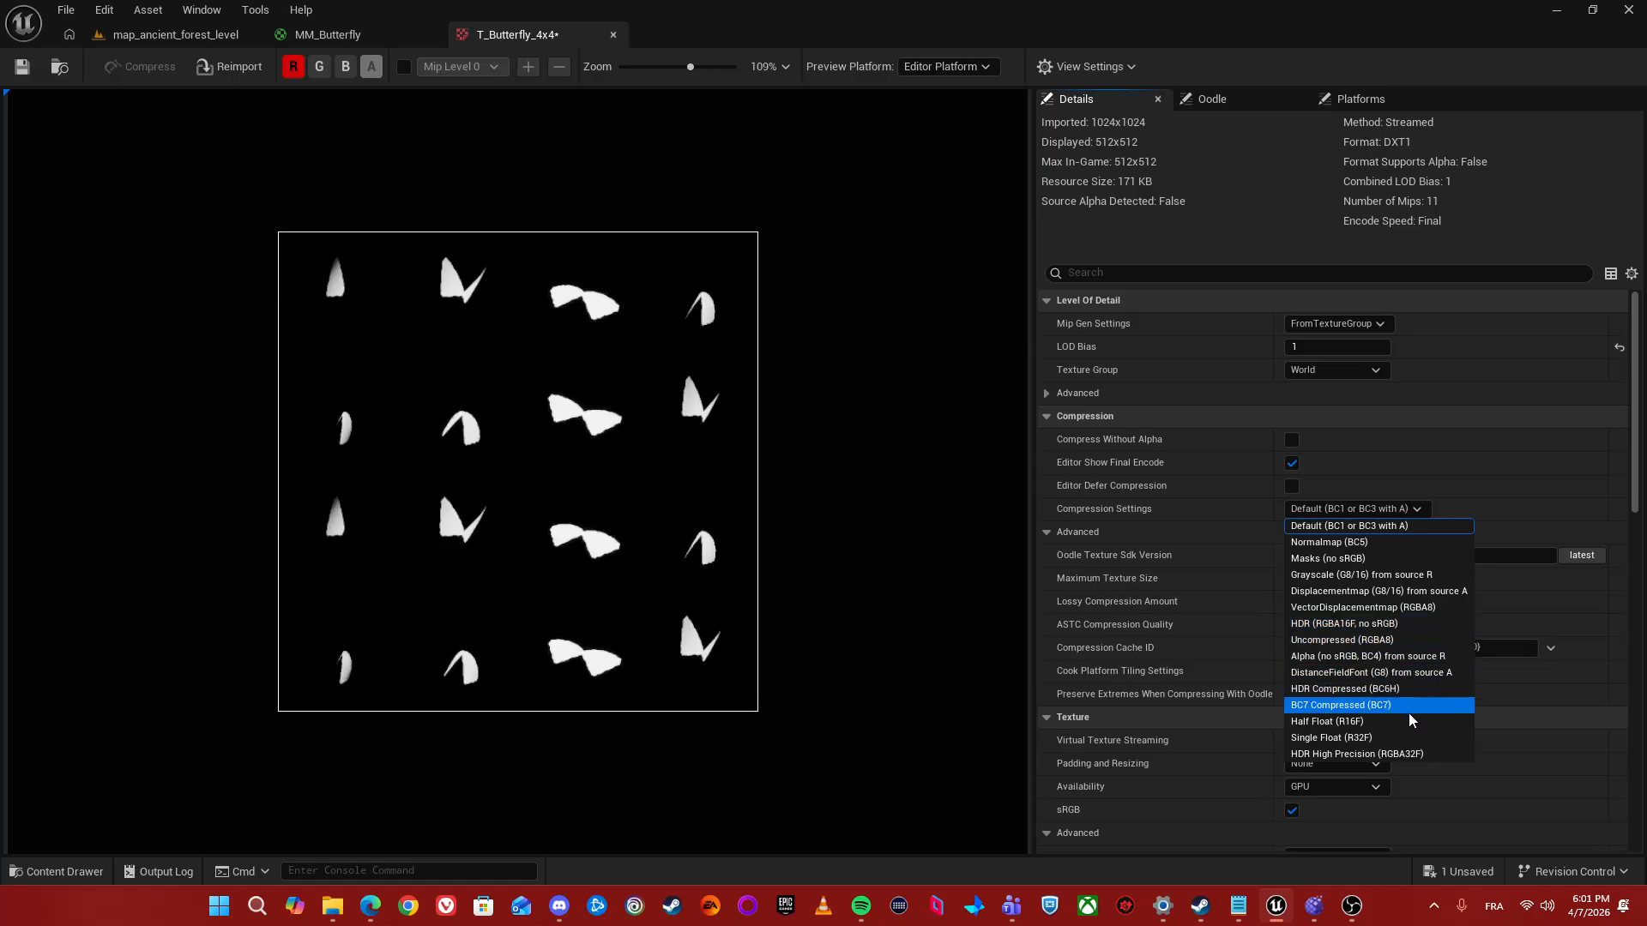
{"action": "left_click", "coordinate": [1368, 576]}
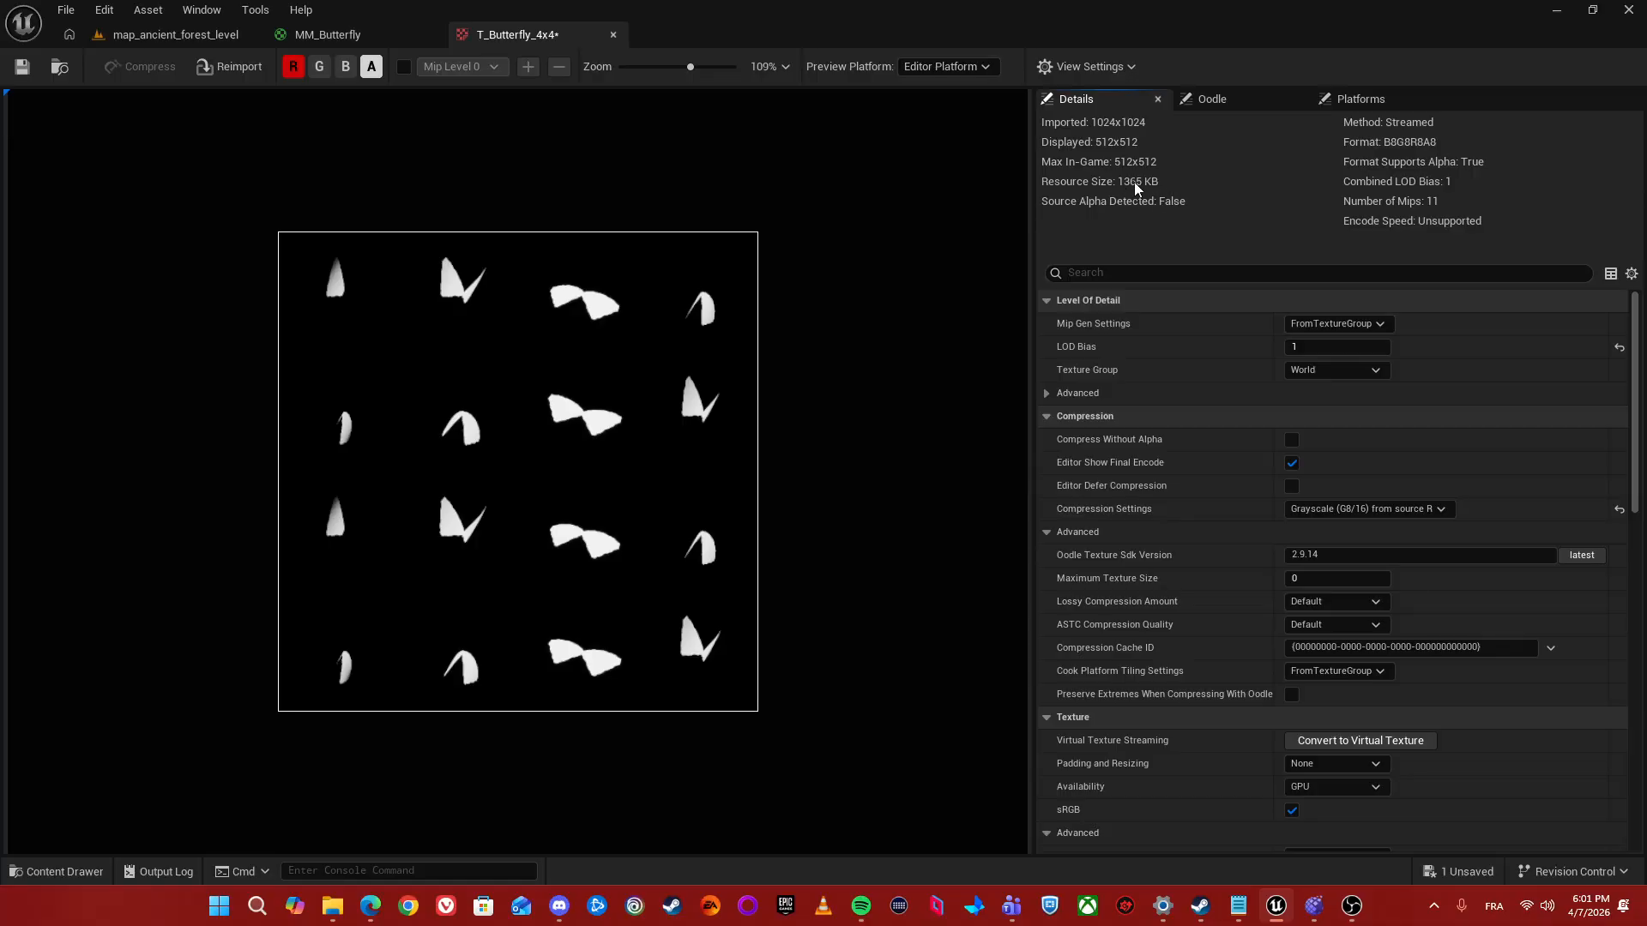
{"action": "left_click", "coordinate": [1619, 510]}
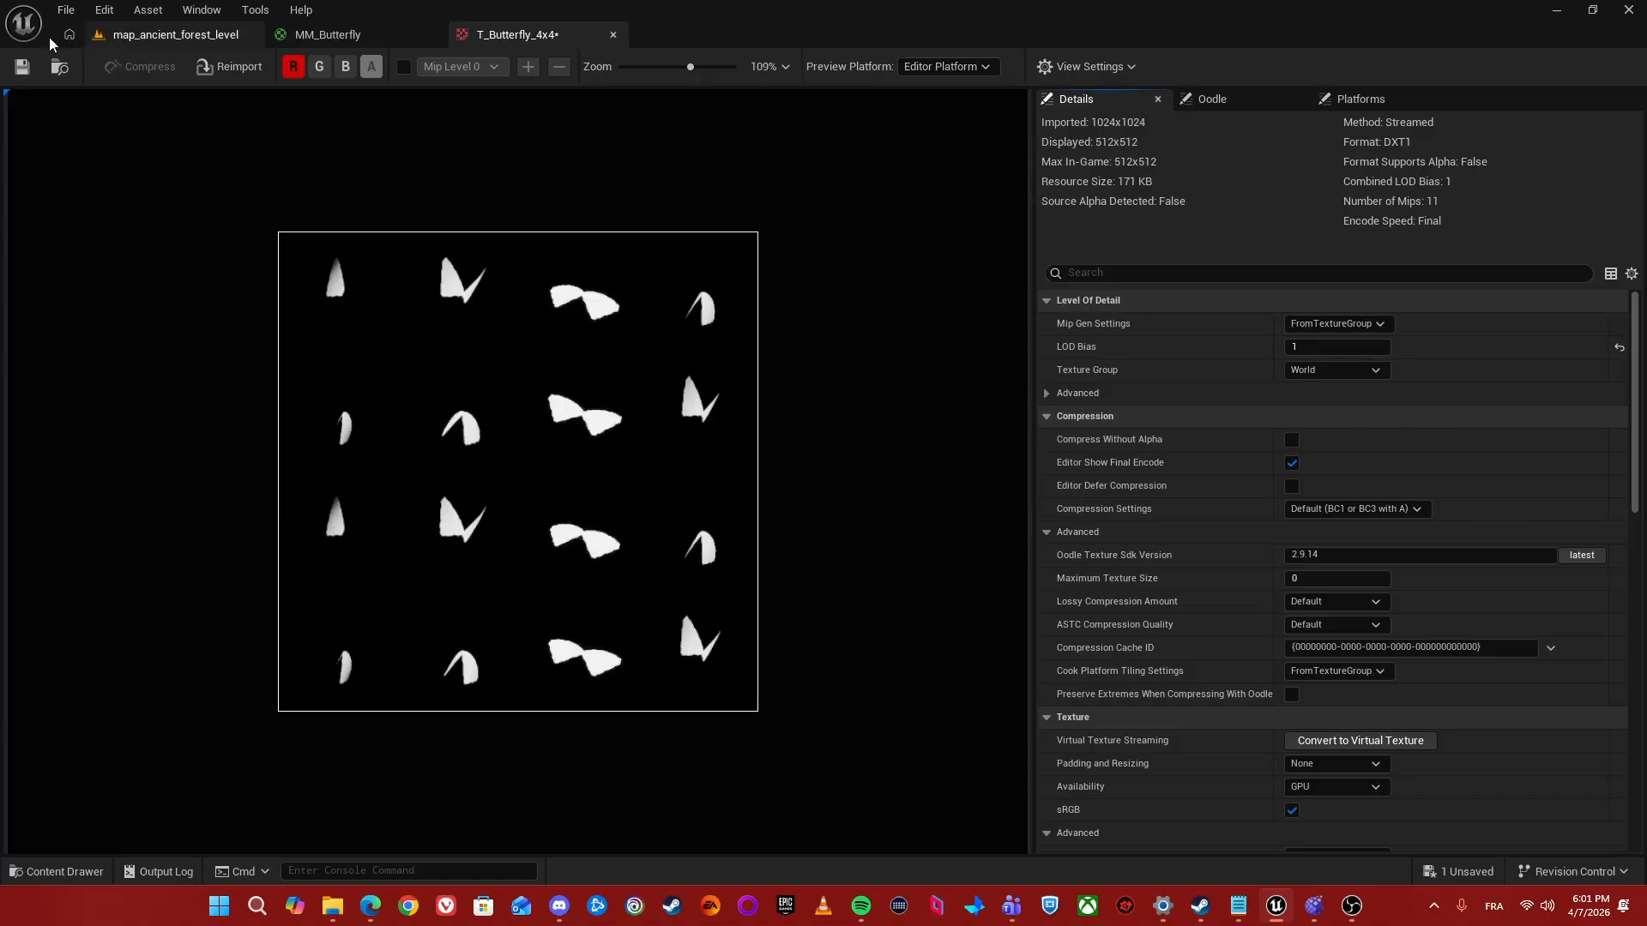
- Save the T_Butterfly_4x4 texture and place it in the MM_Butterfly material graph as a Texture Sample
{"action": "left_click", "coordinate": [22, 66]}
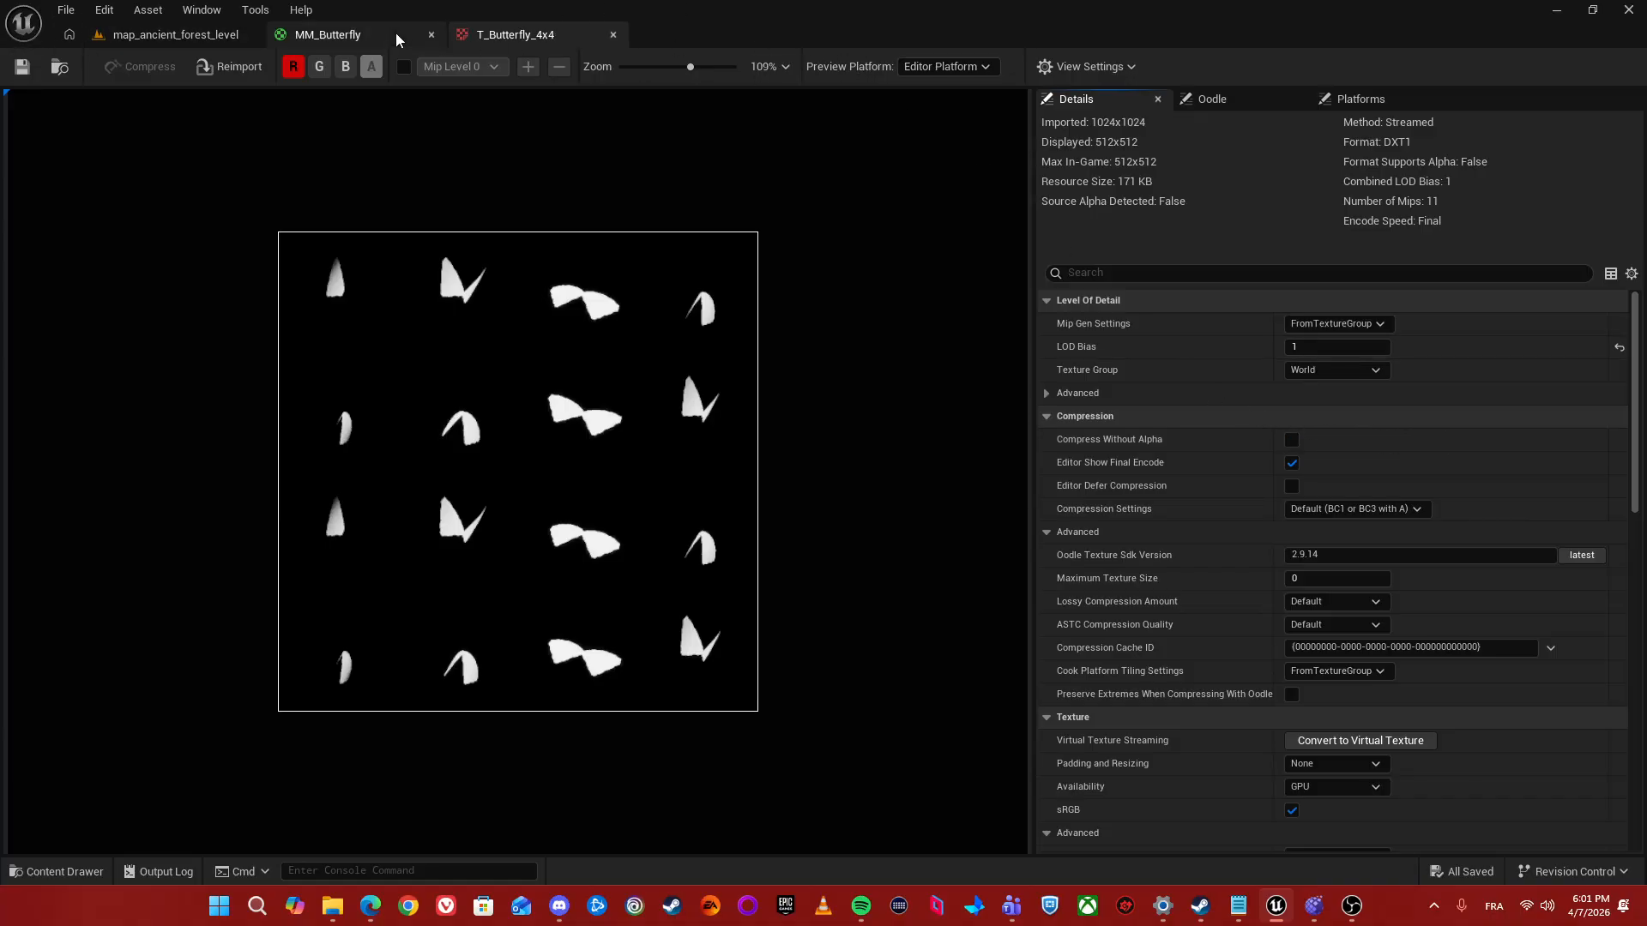
{"action": "left_click", "coordinate": [360, 36]}
{"action": "left_click", "coordinate": [495, 36]}
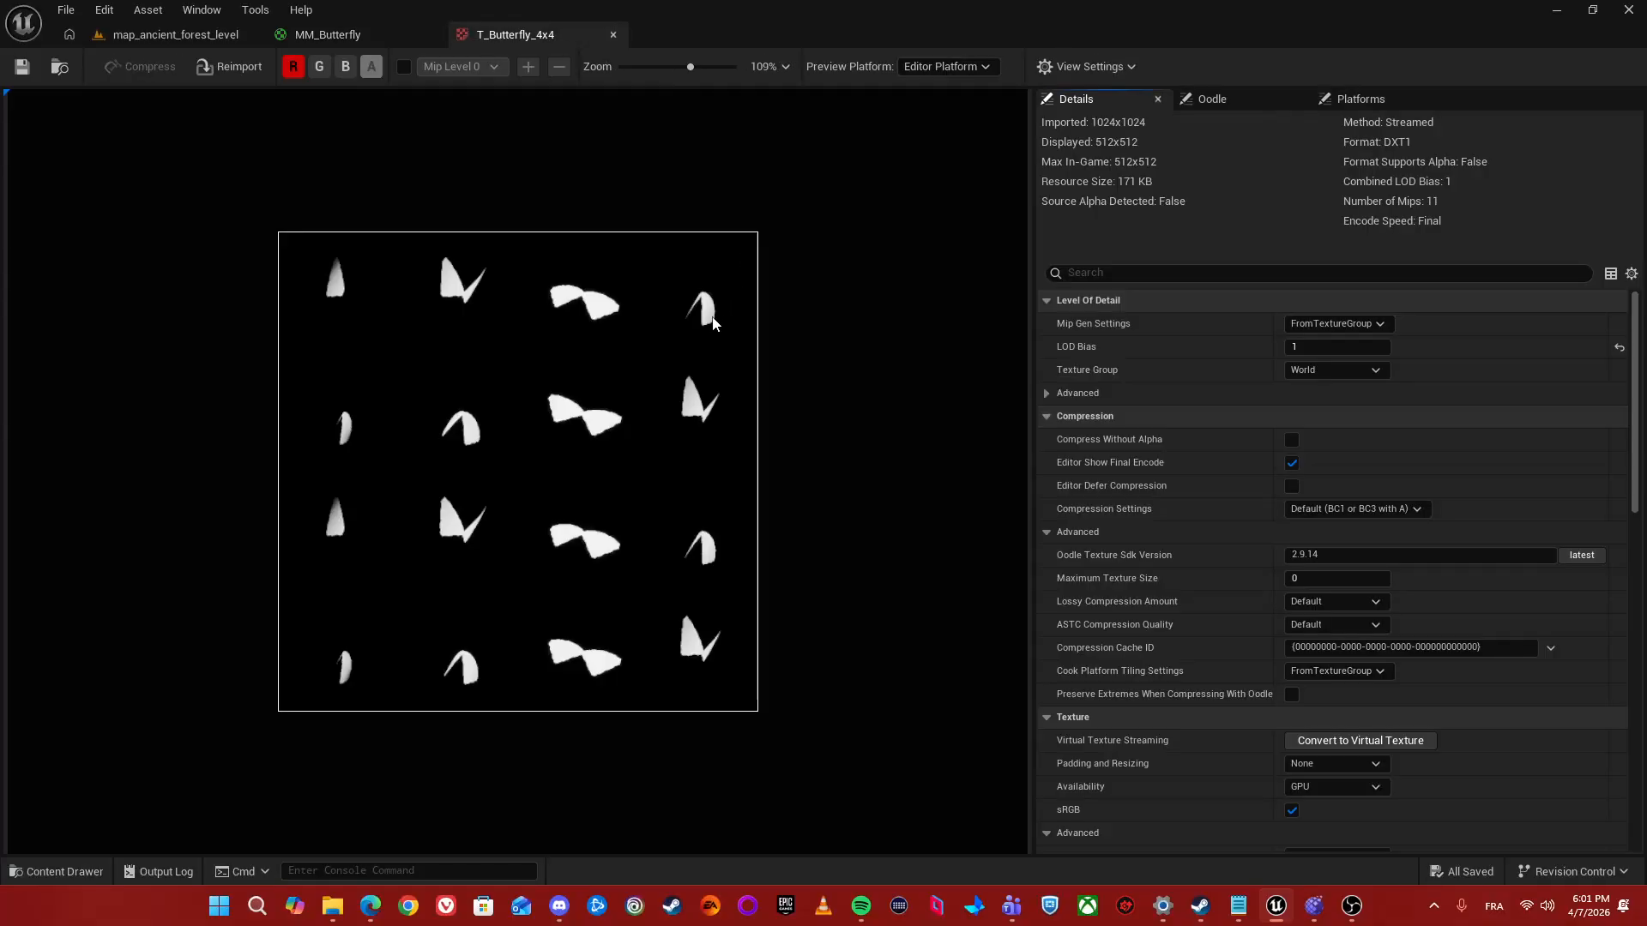
{"action": "left_click", "coordinate": [62, 69]}
{"action": "left_click_drag", "start_coordinate": [520, 564], "coordinate": [498, 324]}
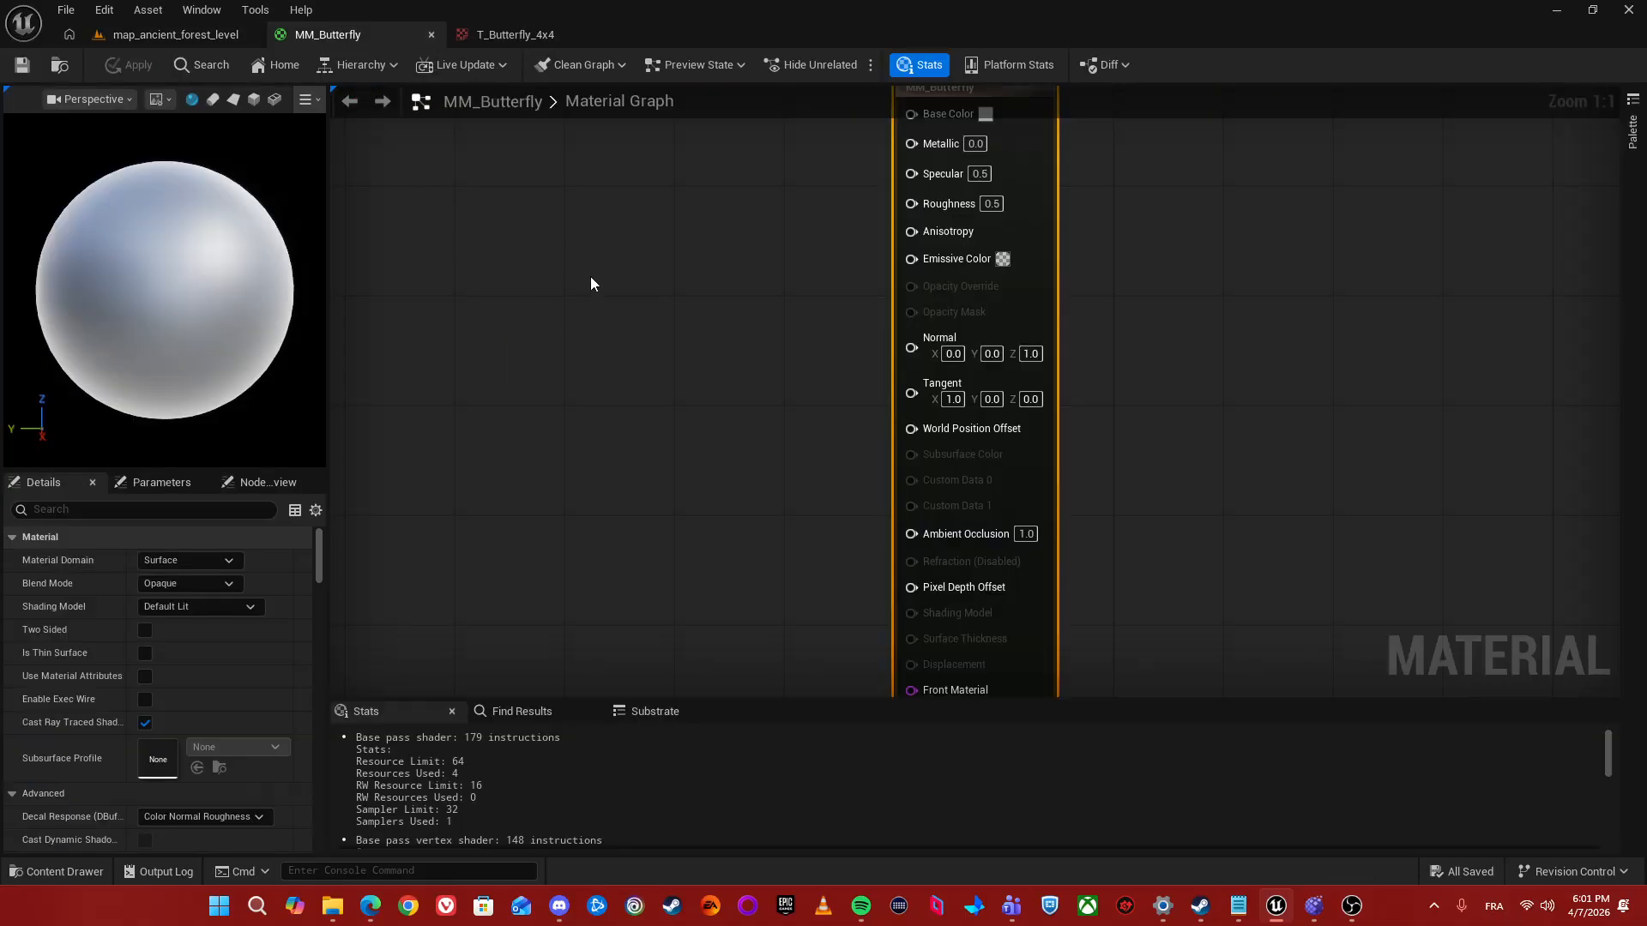
{"action": "right_click_drag", "start_coordinate": [566, 245], "coordinate": [885, 215]}
{"action": "left_click_drag", "start_coordinate": [853, 441], "coordinate": [744, 348]}
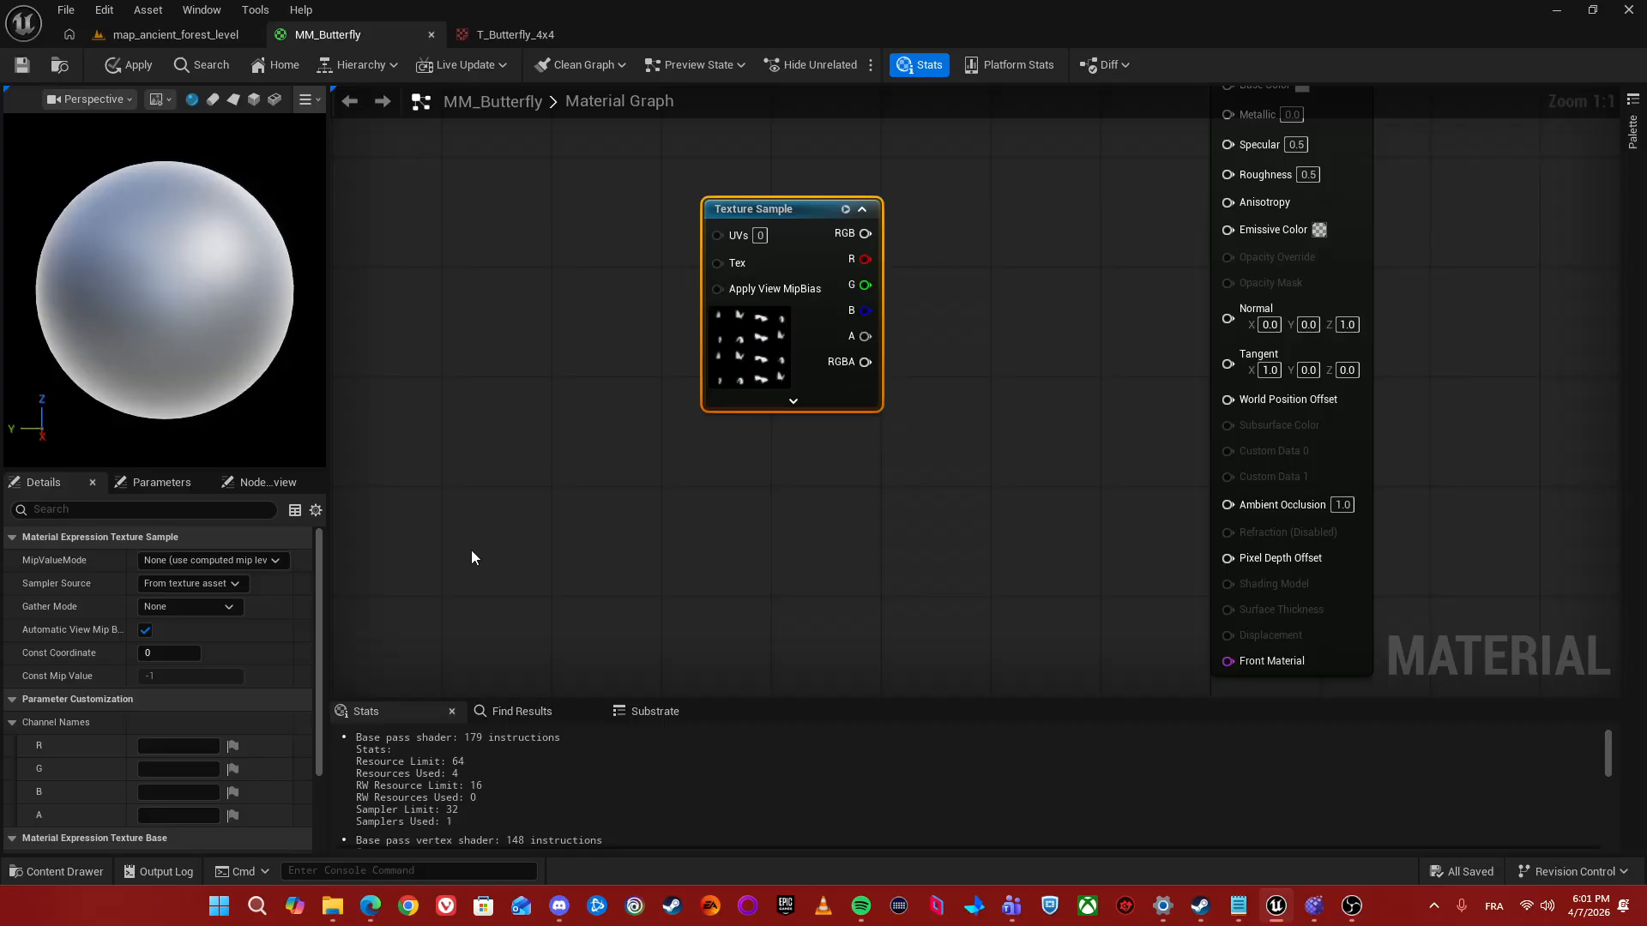
- Set the MM_Butterfly material's Blend Mode to Masked
{"action": "left_click", "coordinate": [389, 594]}
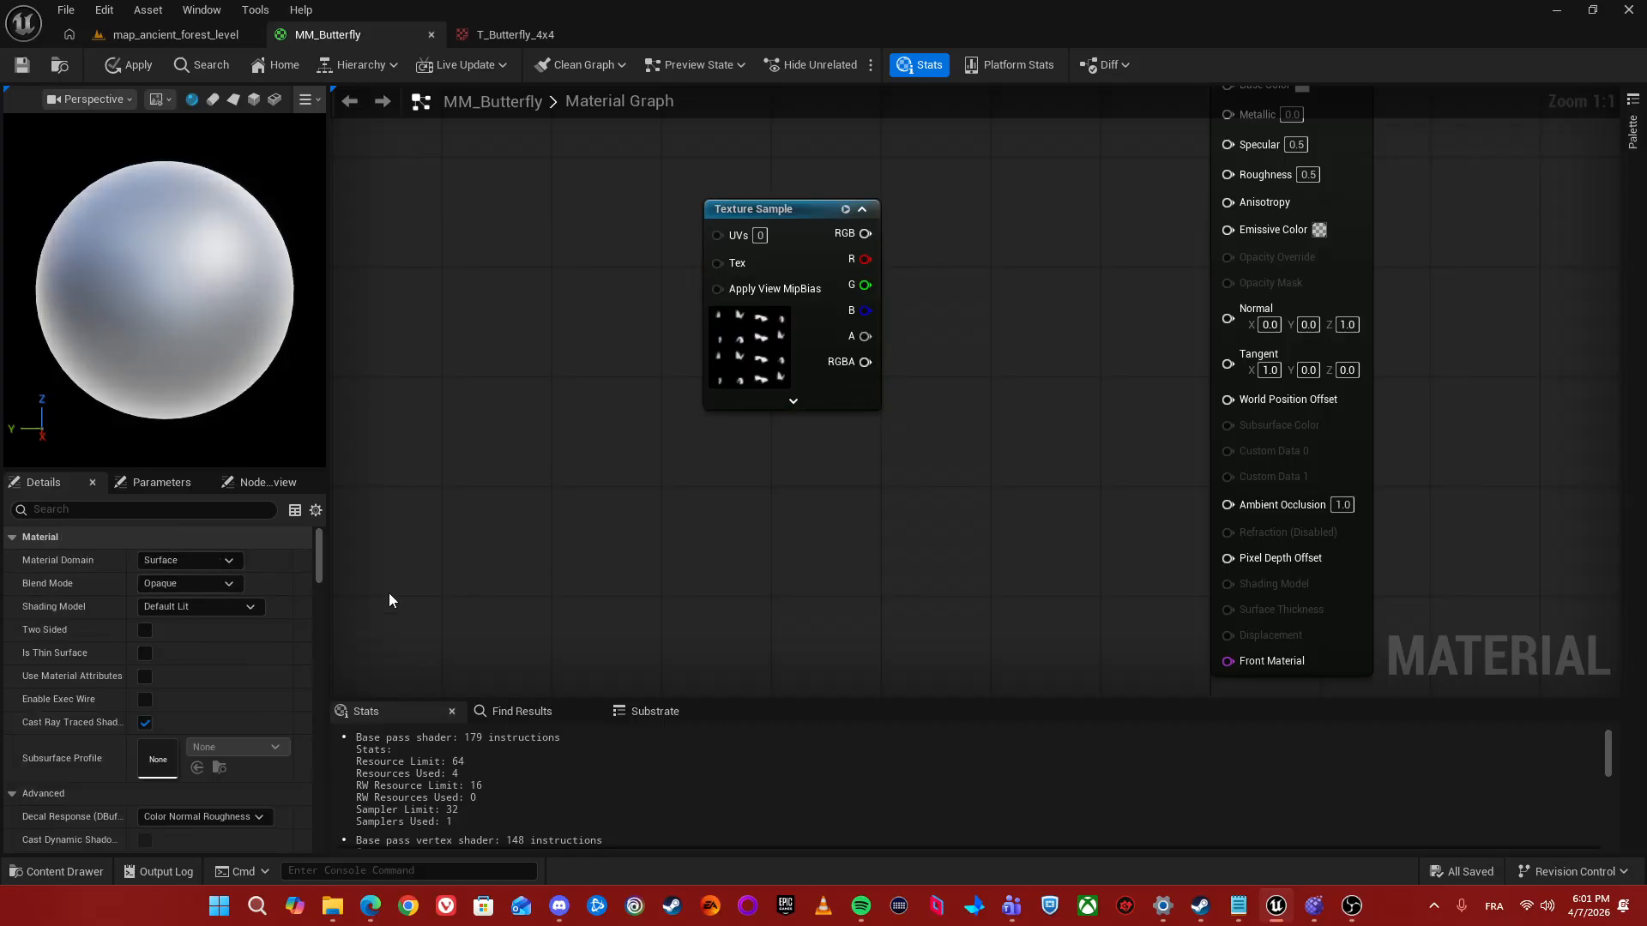
{"action": "left_click", "coordinate": [203, 584]}
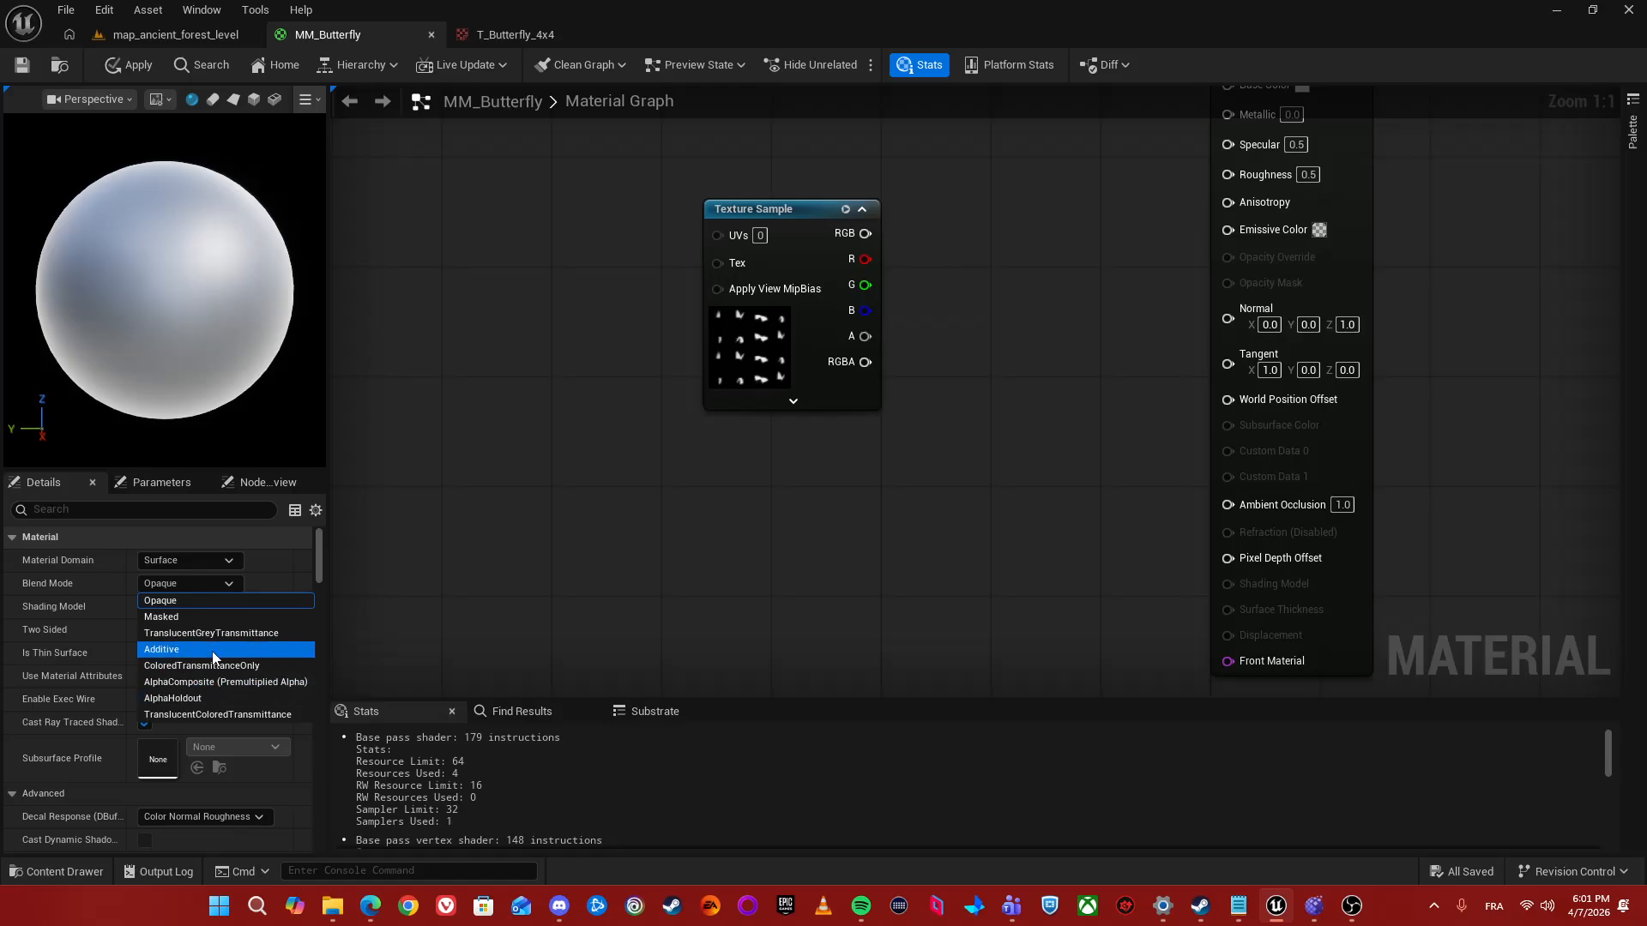
{"action": "left_click", "coordinate": [206, 617]}
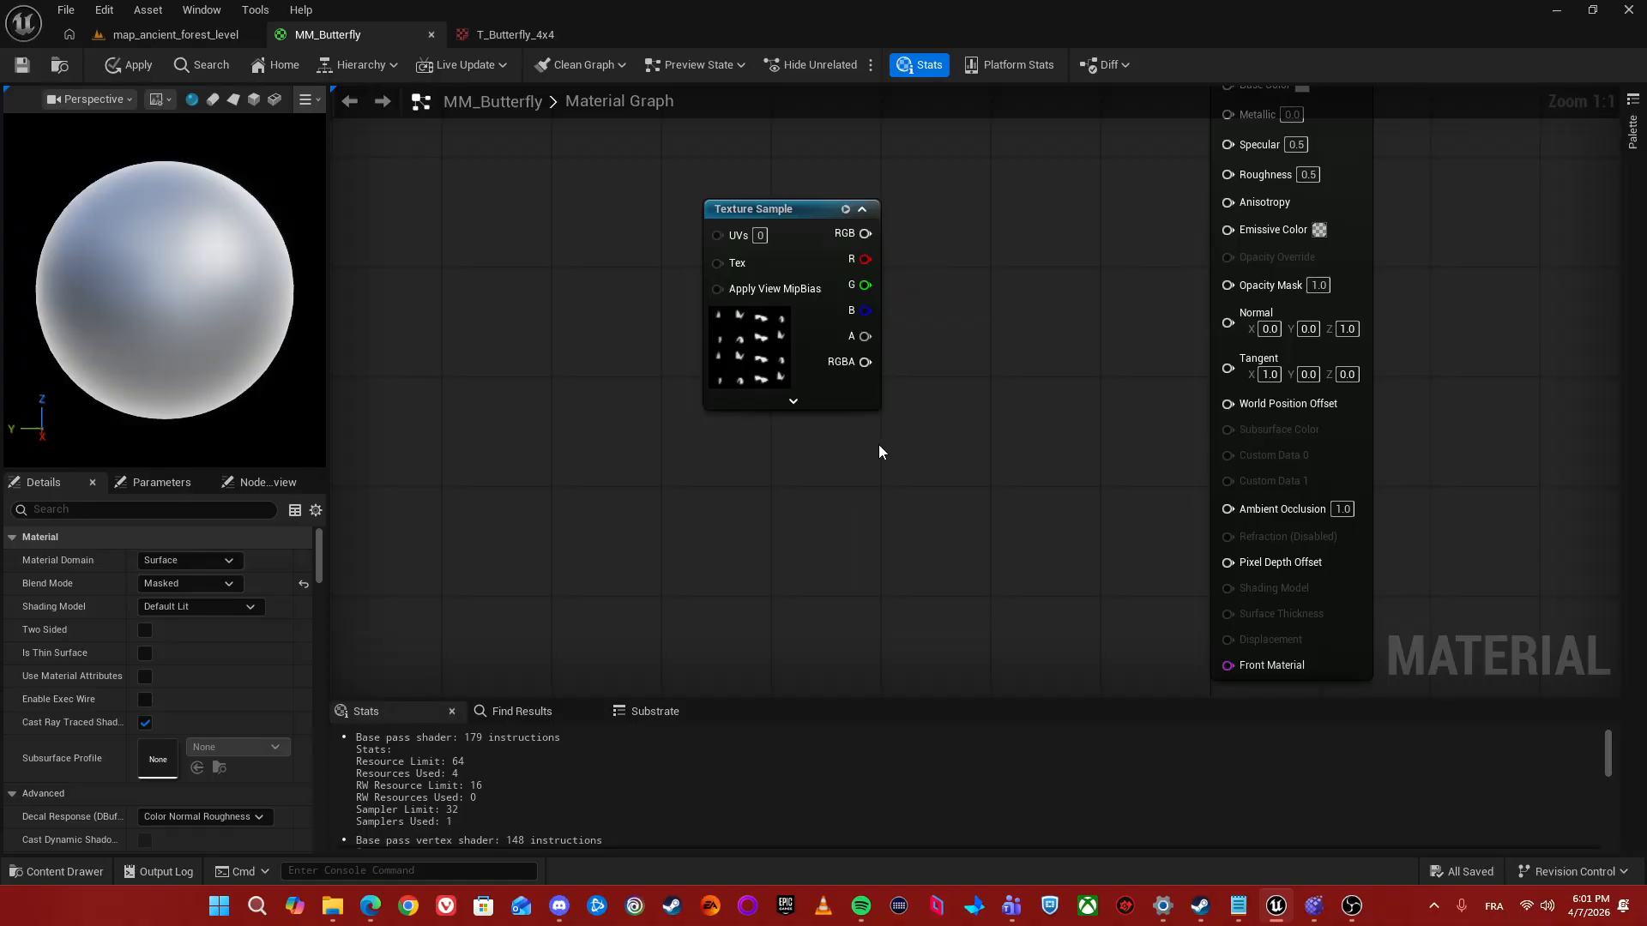
- Move the Texture Sample farther from the material output and add a Multiply node between them
{"action": "right_click_drag", "start_coordinate": [876, 438], "coordinate": [867, 593]}
{"action": "left_click_drag", "start_coordinate": [778, 550], "coordinate": [587, 441]}
{"action": "right_click_drag", "start_coordinate": [743, 453], "coordinate": [858, 473]}
{"action": "left_click", "coordinate": [937, 364]}
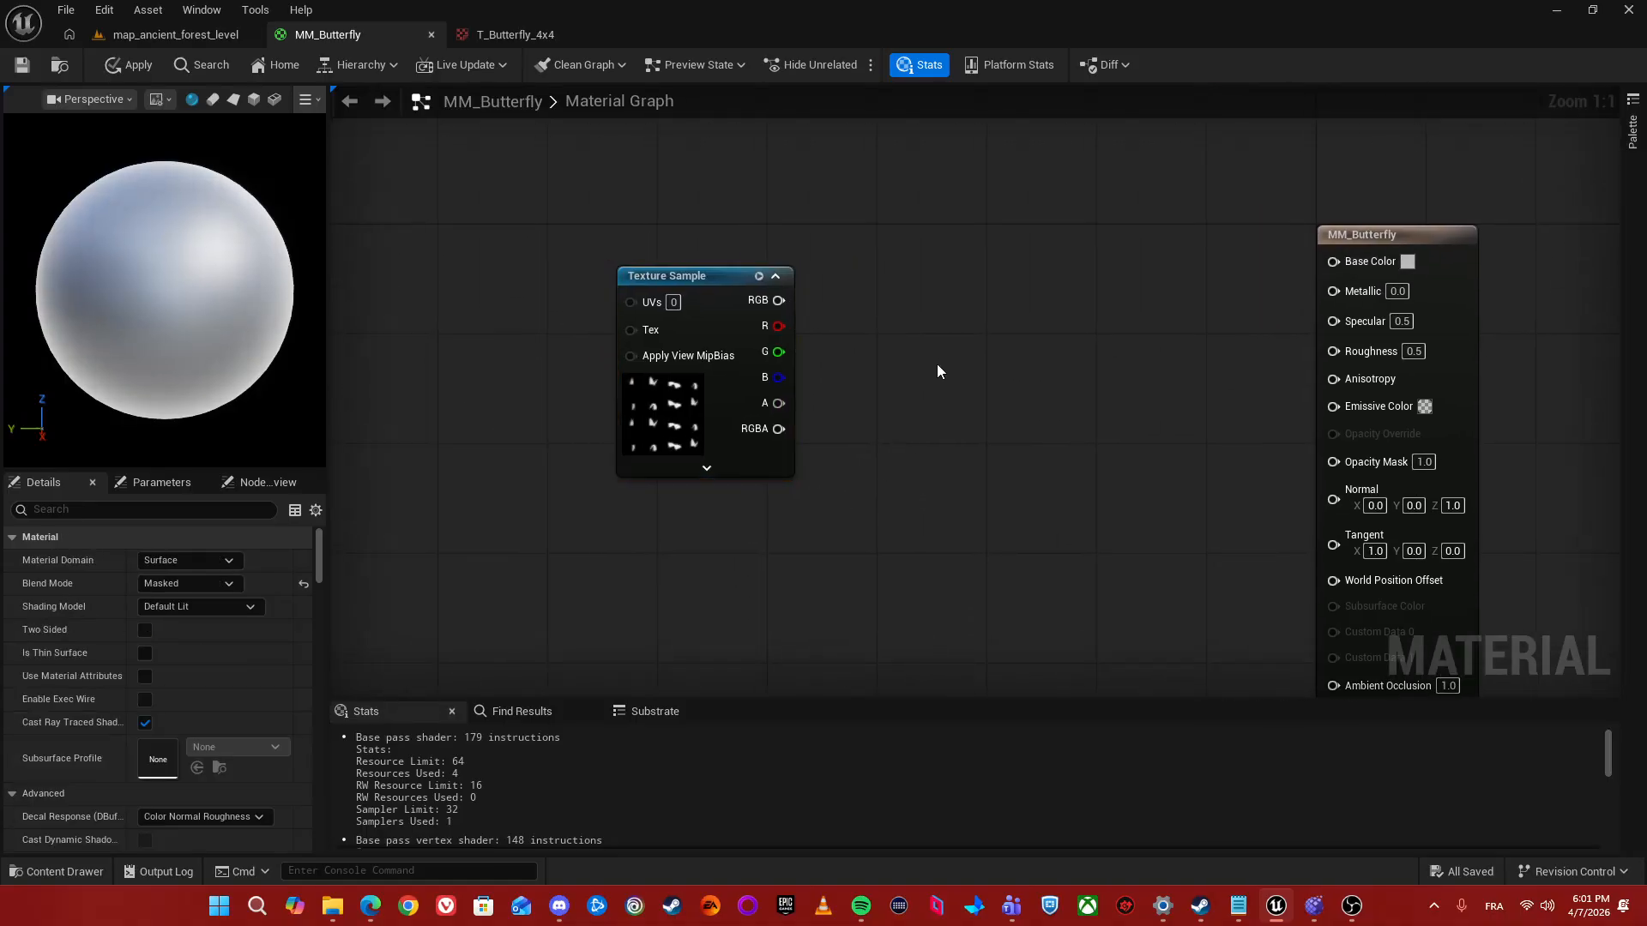
{"action": "left_click", "coordinate": [924, 275]}
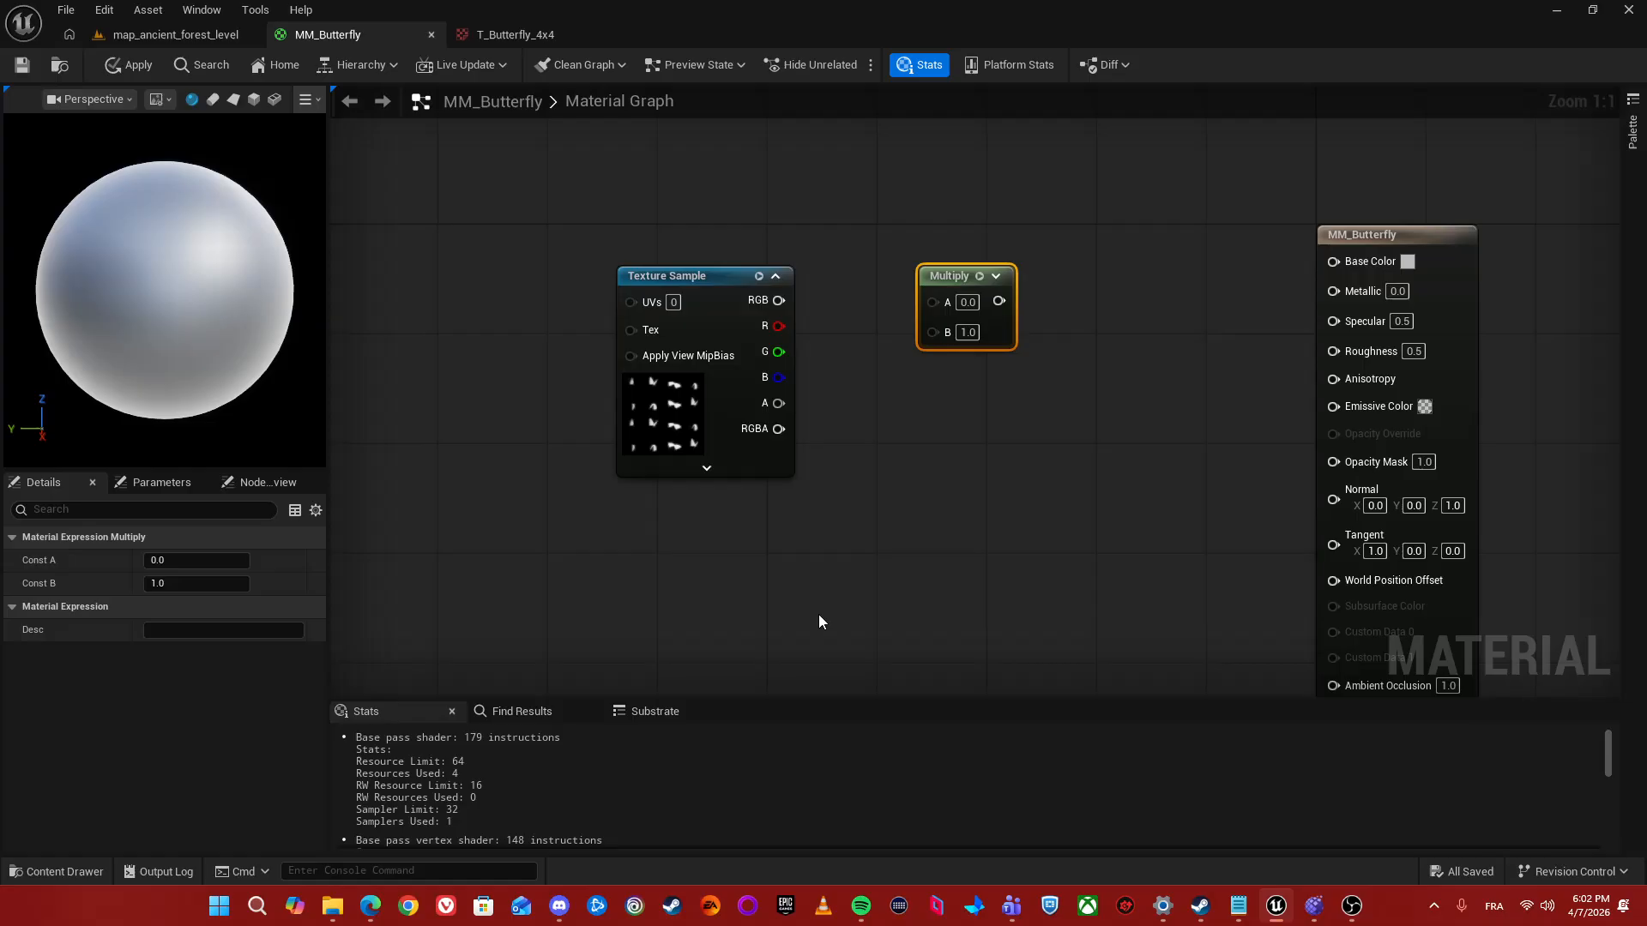
- Add a Particle Color node and position it below the Texture Sample
{"action": "right_click", "coordinate": [703, 662]}
{"action": "type", "text": "Particle"}
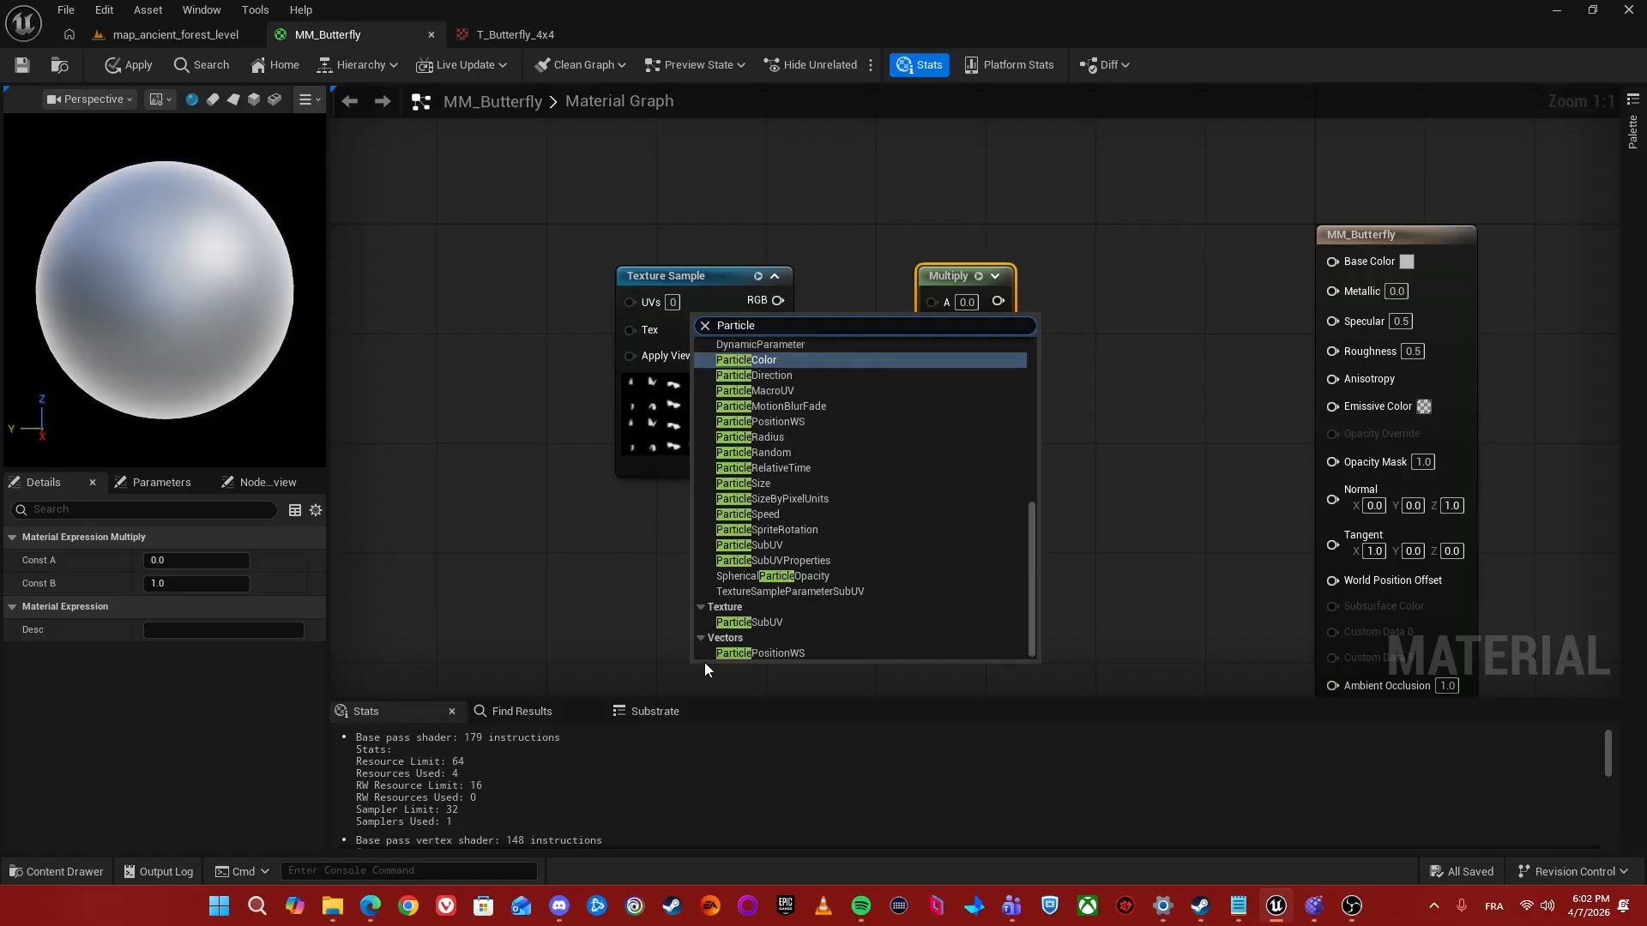
{"action": "key", "text": "Return"}
{"action": "right_click_drag", "start_coordinate": [824, 536], "coordinate": [861, 327]}
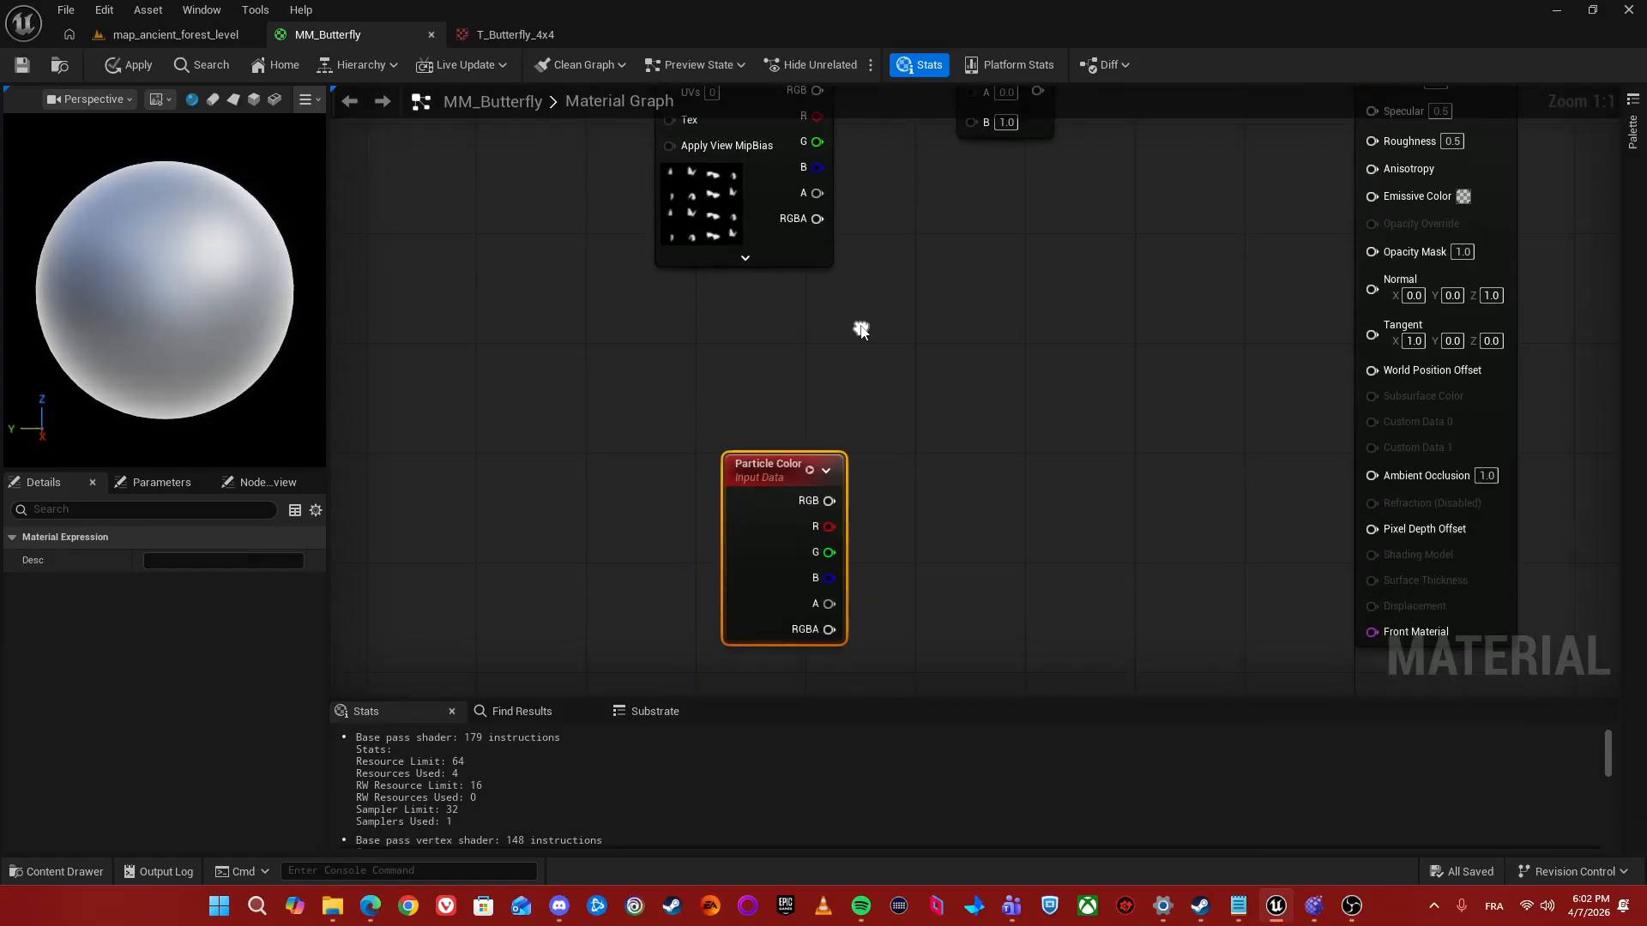
{"action": "left_click_drag", "start_coordinate": [778, 523], "coordinate": [696, 440]}
{"action": "left_click", "coordinate": [942, 363]}
- Make the material Two Sided and add a second Multiply node below the first one
{"action": "right_click_drag", "start_coordinate": [930, 371], "coordinate": [867, 438]}
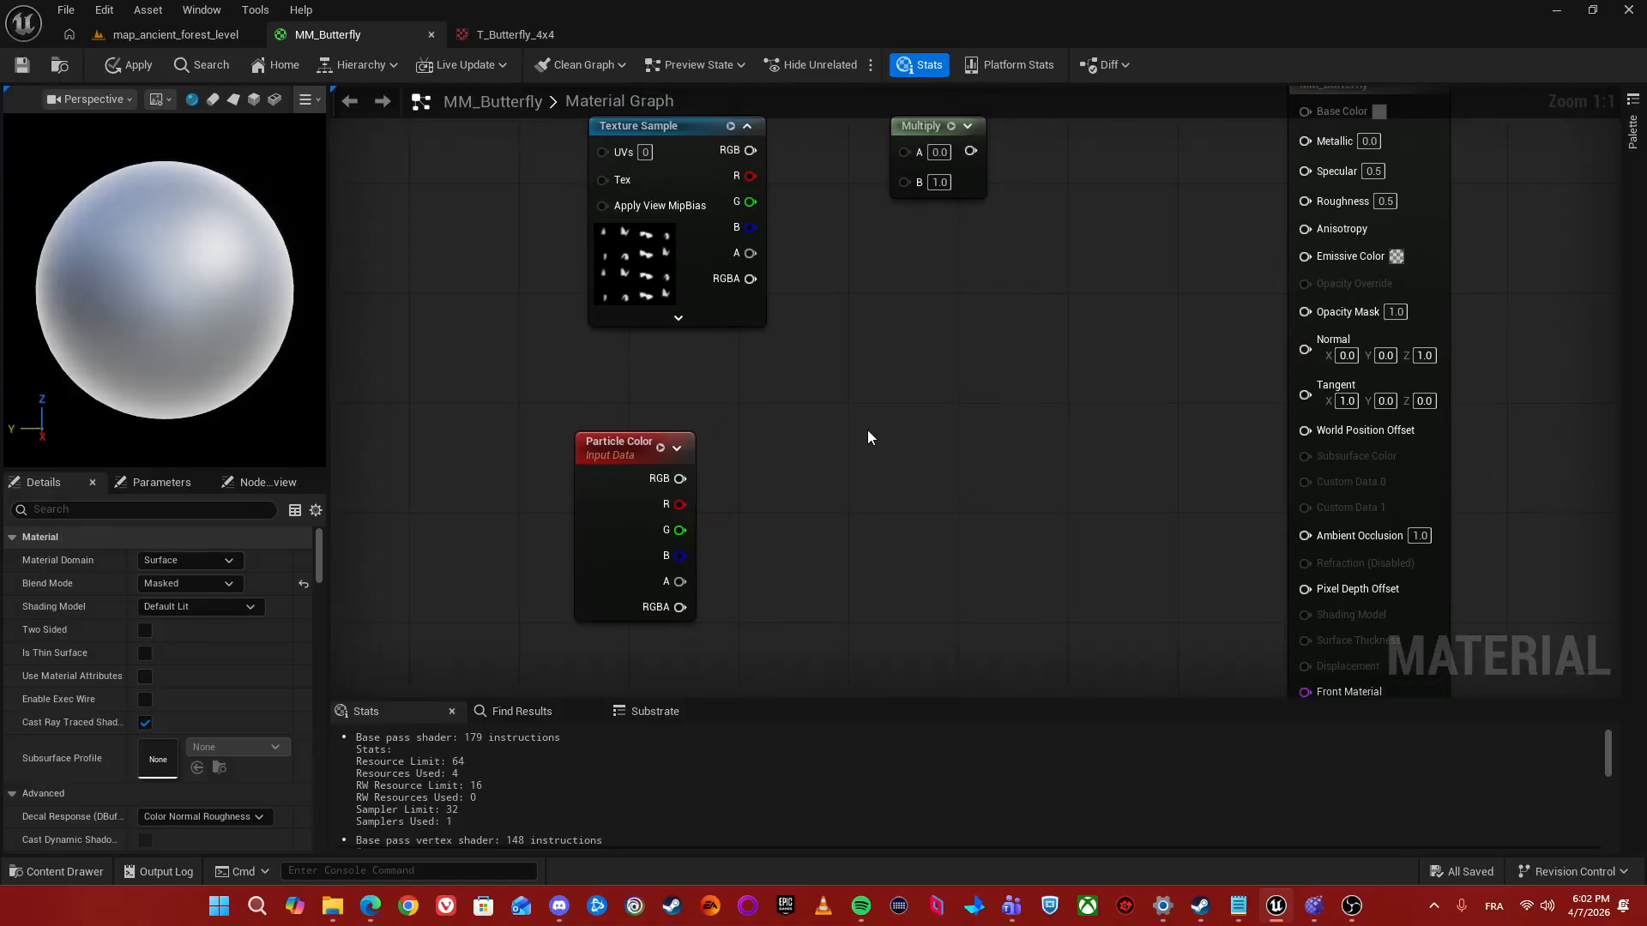
{"action": "left_click", "coordinate": [144, 630]}
{"action": "right_click_drag", "start_coordinate": [909, 380], "coordinate": [849, 441]}
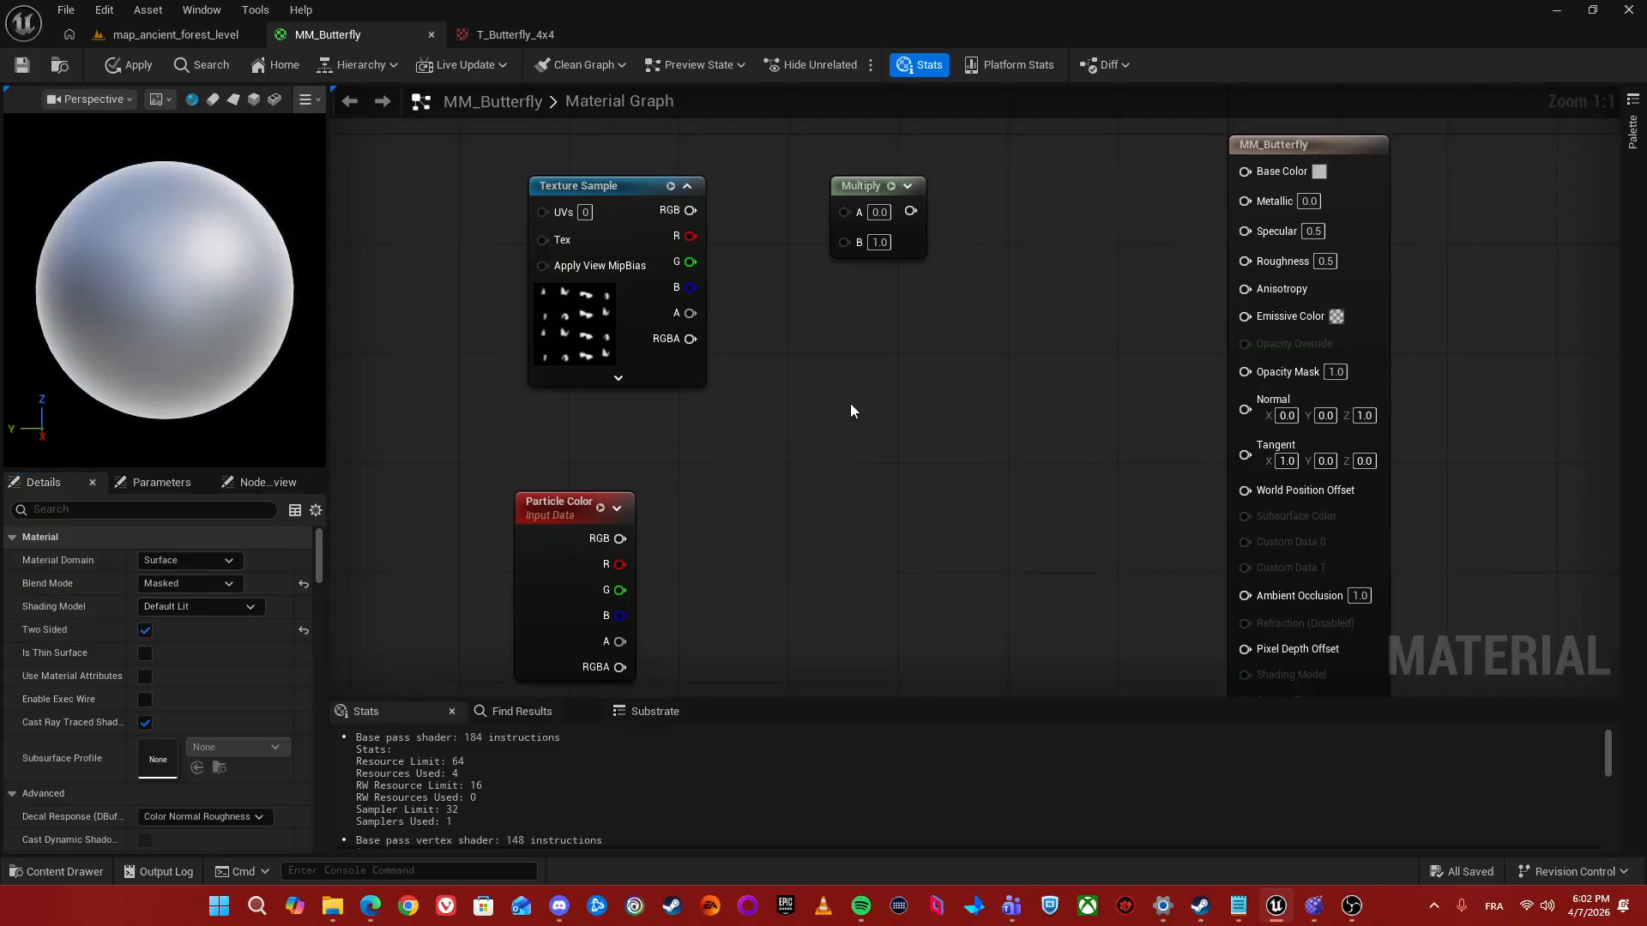
{"action": "left_click", "coordinate": [851, 403]}
- Add an EyeAdaptation node and a Divide node near the material output
{"action": "right_click", "coordinate": [1105, 230]}
{"action": "type", "text": "Eye Ada"}
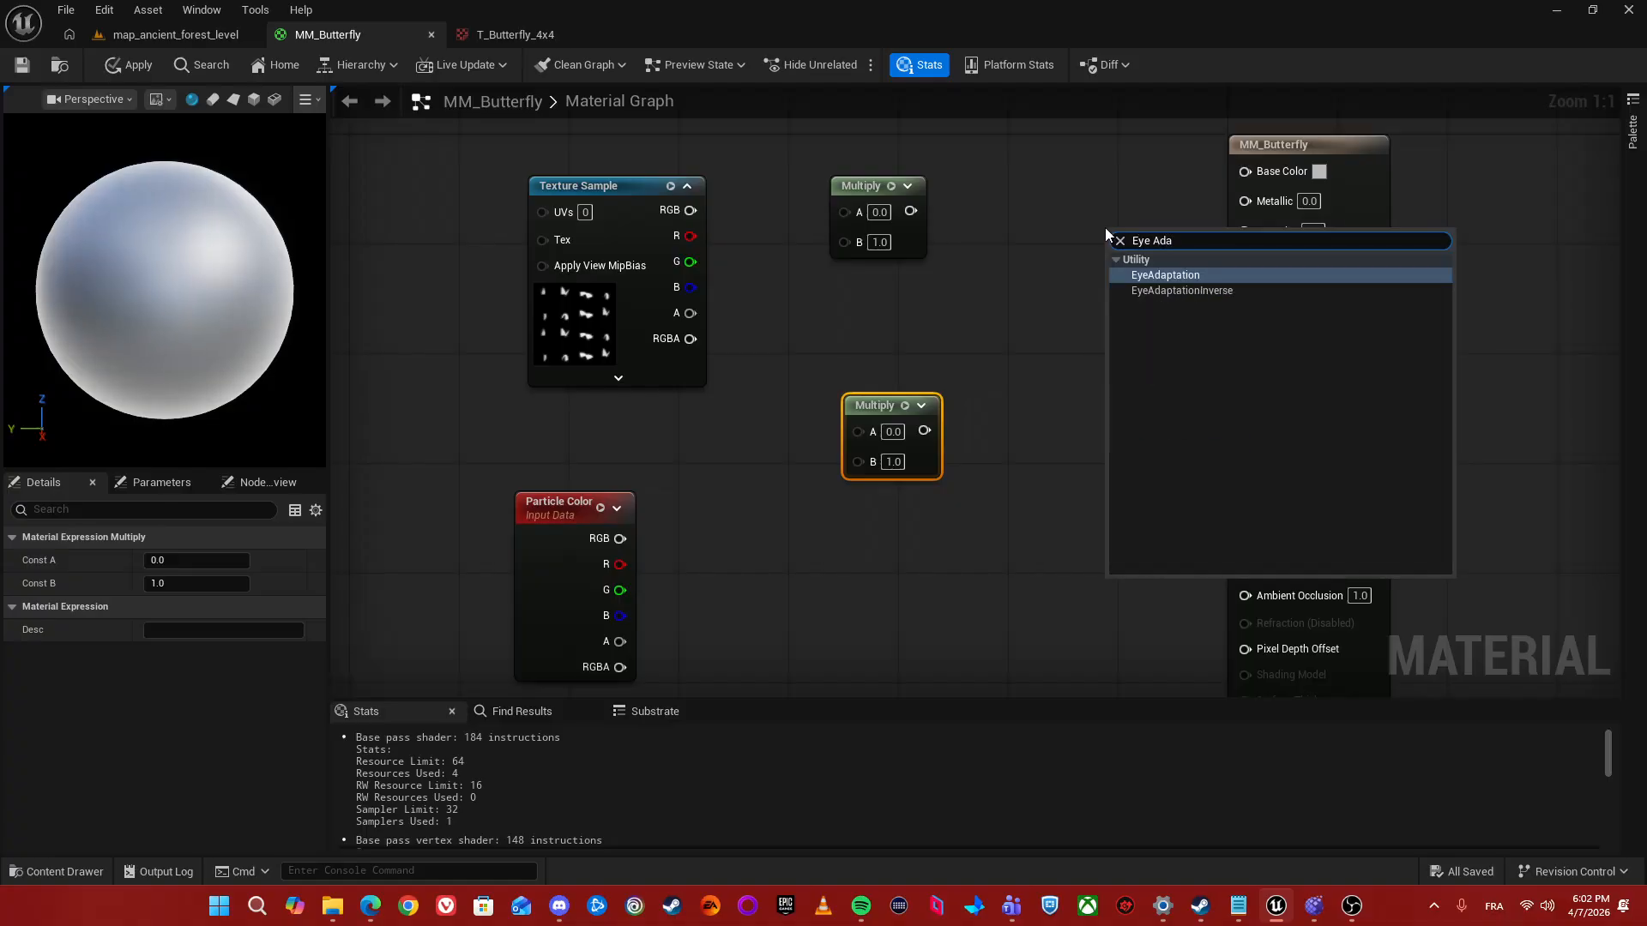
{"action": "key", "text": "Return"}
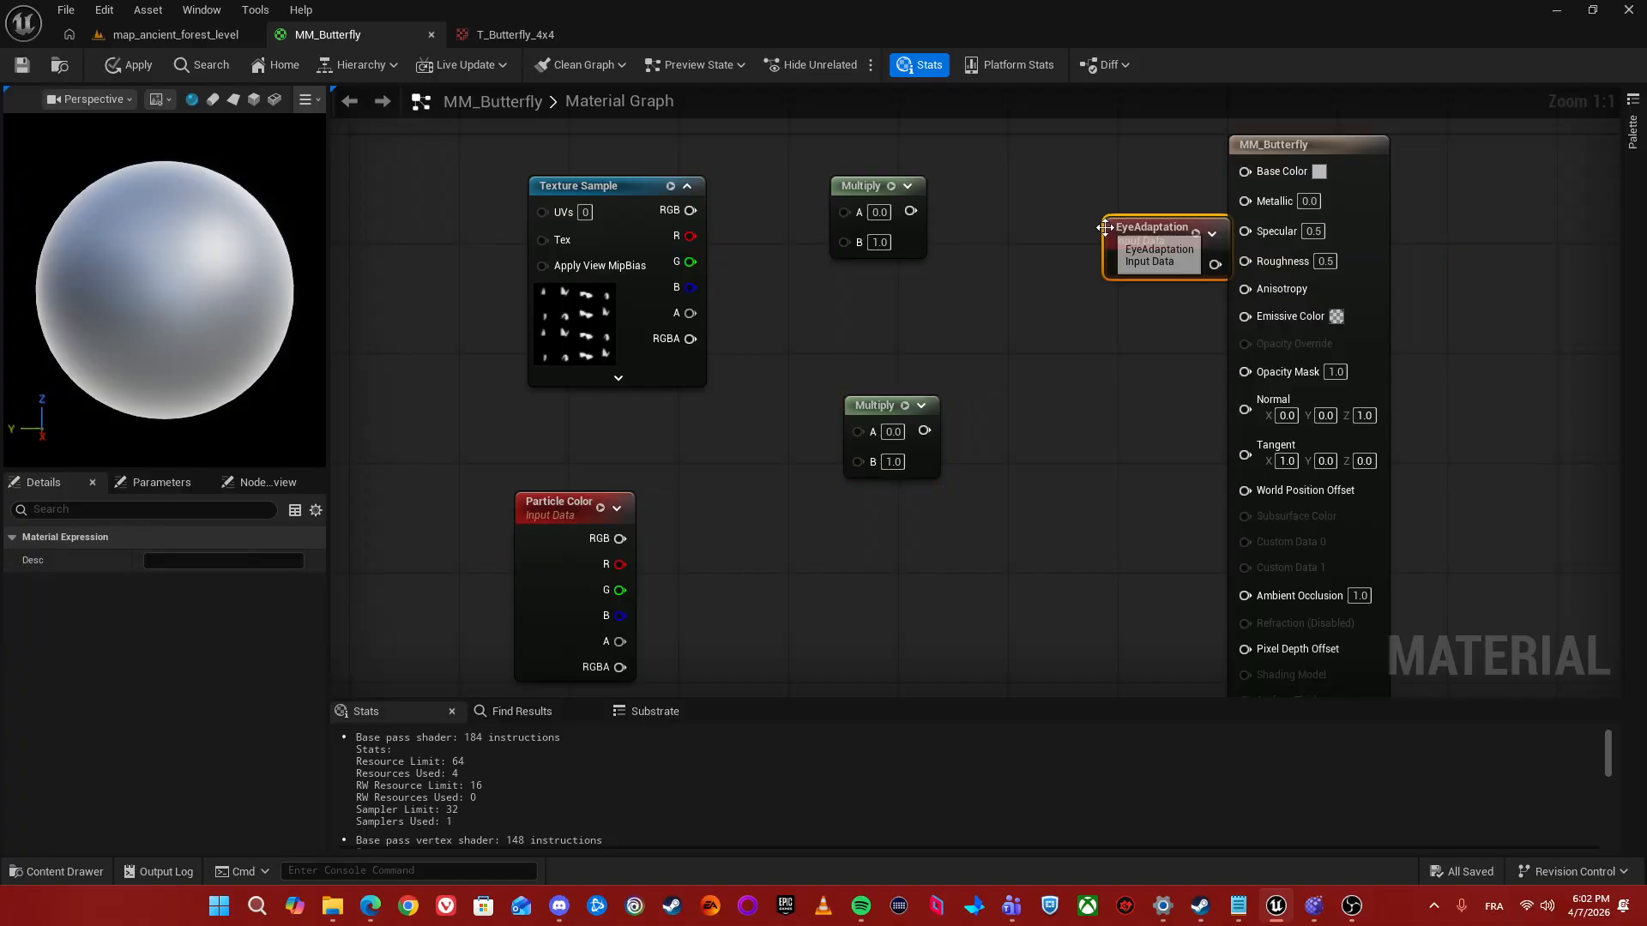
{"action": "right_click_drag", "start_coordinate": [1088, 312], "coordinate": [1083, 295]}
{"action": "right_click", "coordinate": [1083, 295]}
{"action": "type", "text": "D"}
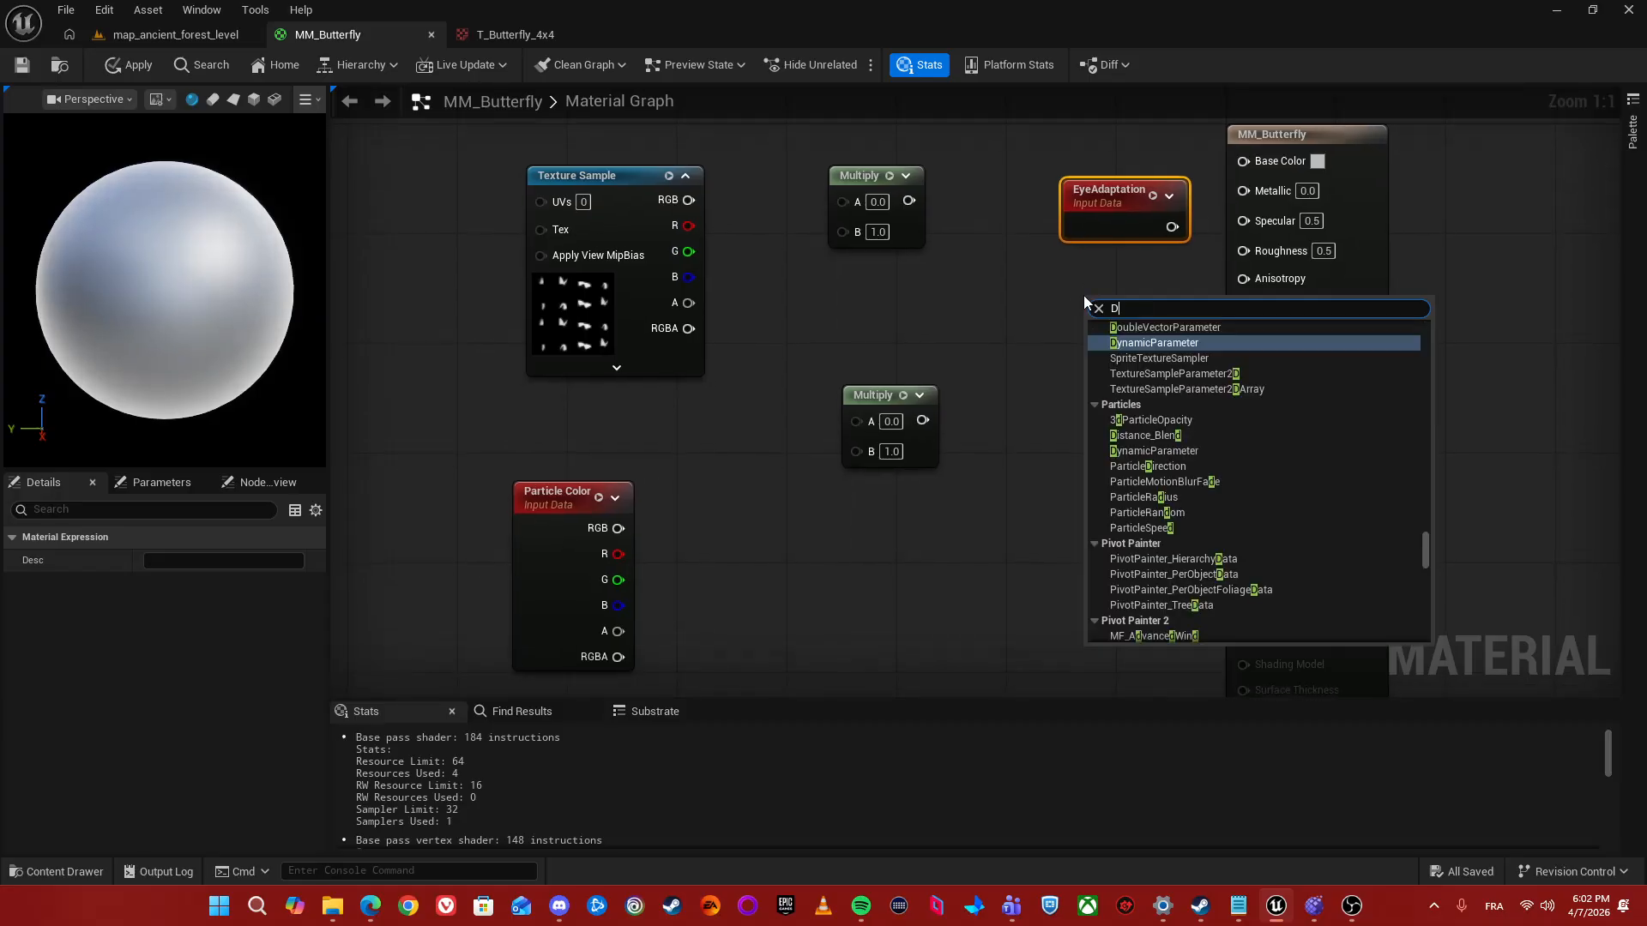
{"action": "type", "text": "ivi"}
{"action": "key", "text": "Return"}
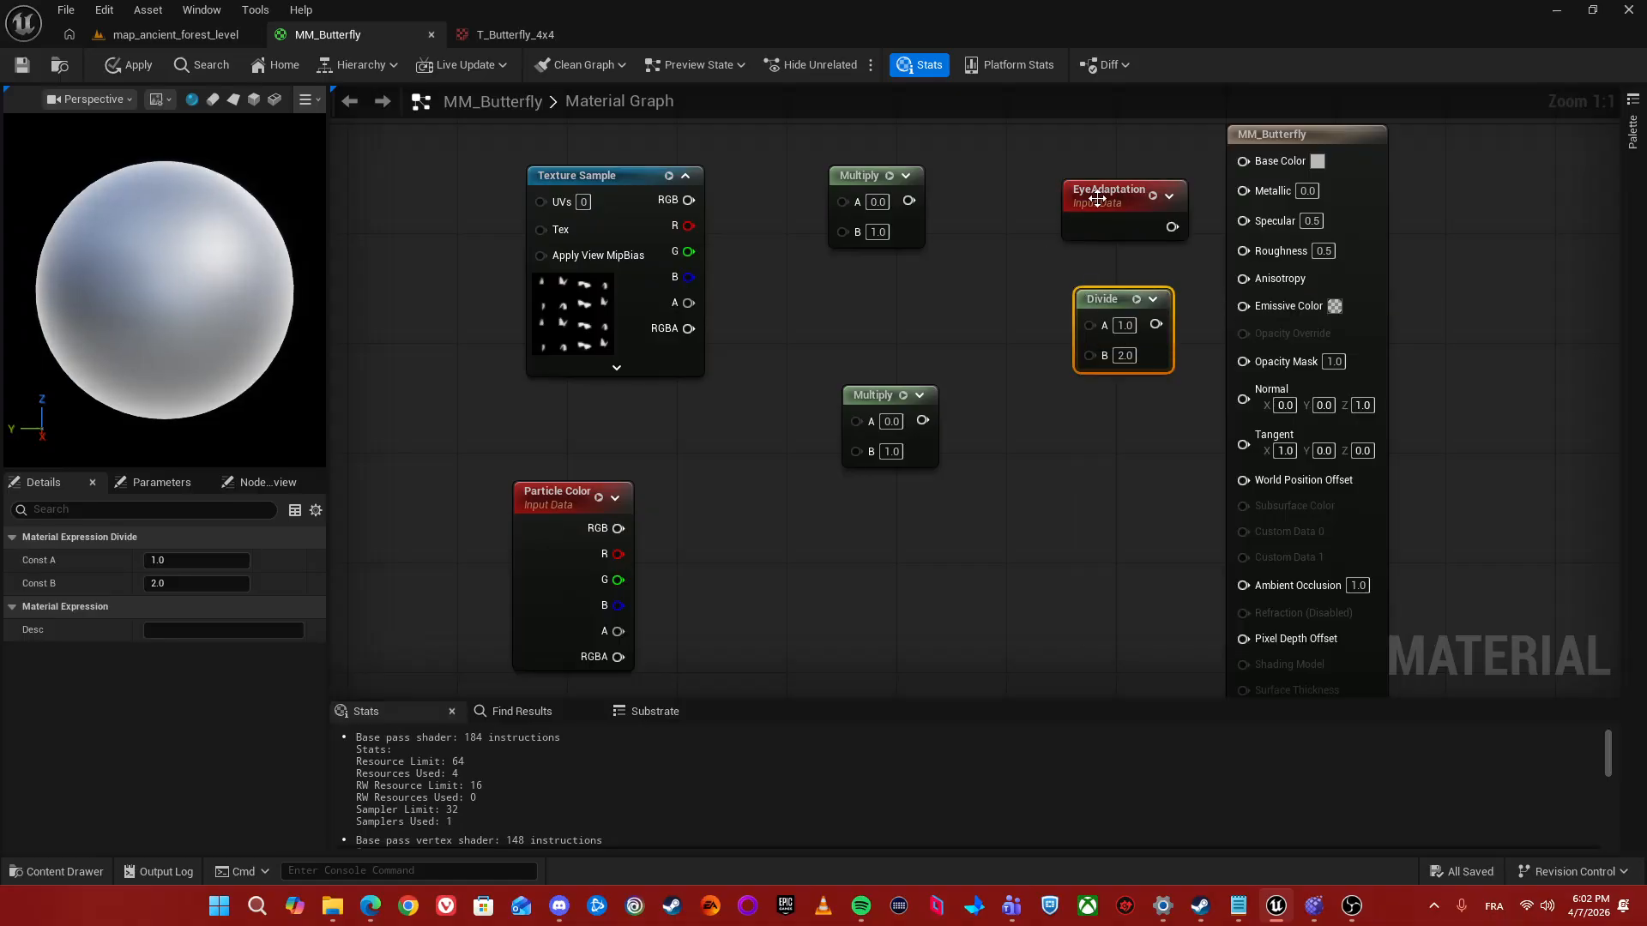
- Divide the upper Multiply's output by EyeAdaptation, connect the result to Emissive Color, and space out the nodes
{"action": "left_click_drag", "start_coordinate": [1098, 199], "coordinate": [1015, 377]}
{"action": "left_click_drag", "start_coordinate": [1095, 302], "coordinate": [1109, 261]}
{"action": "left_click_drag", "start_coordinate": [1089, 405], "coordinate": [1104, 314]}
{"action": "left_click_drag", "start_coordinate": [908, 201], "coordinate": [1243, 306]}
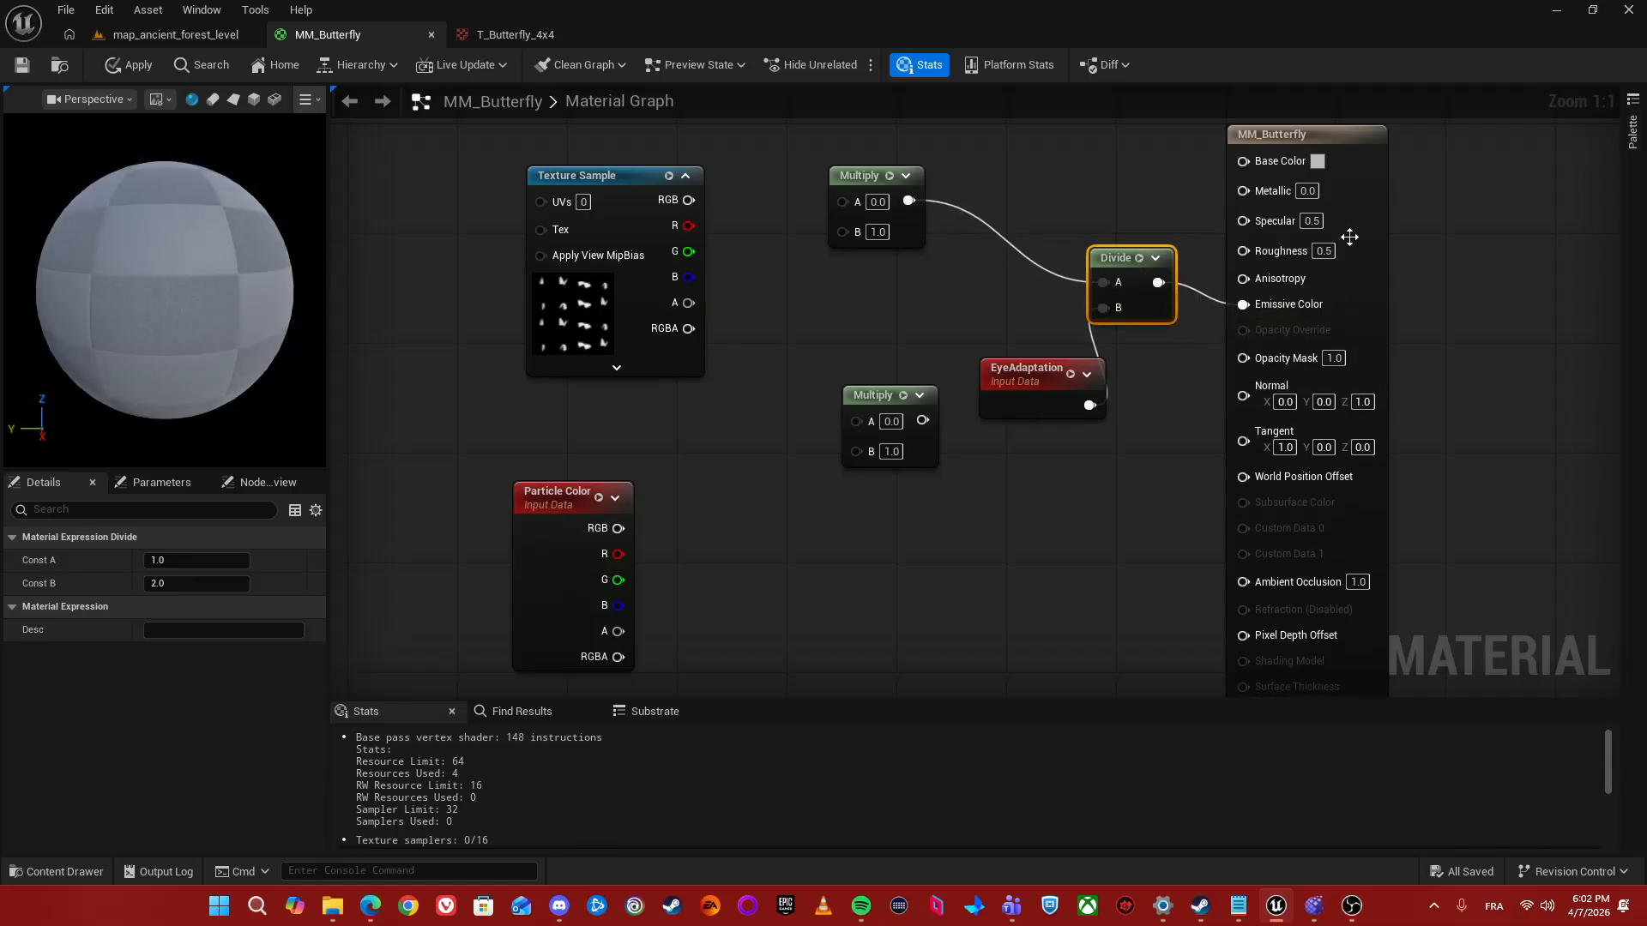
{"action": "left_click_drag", "start_coordinate": [1349, 236], "coordinate": [1459, 223]}
{"action": "left_click_drag", "start_coordinate": [1091, 365], "coordinate": [1021, 296]}
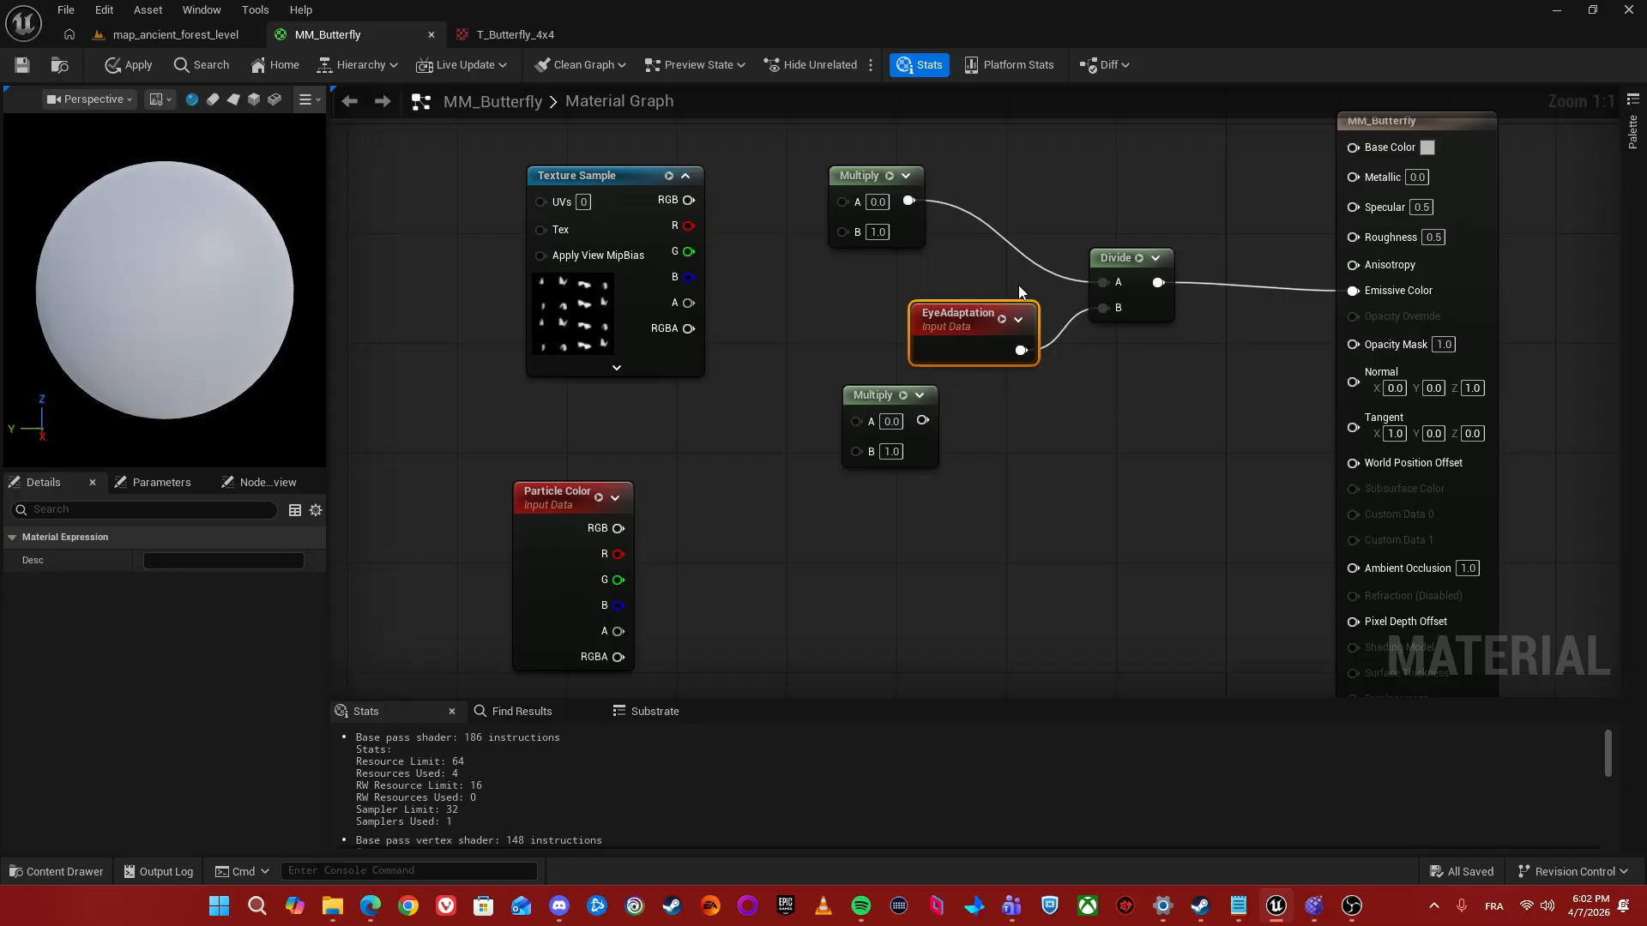
{"action": "left_click_drag", "start_coordinate": [1100, 256], "coordinate": [1099, 243]}
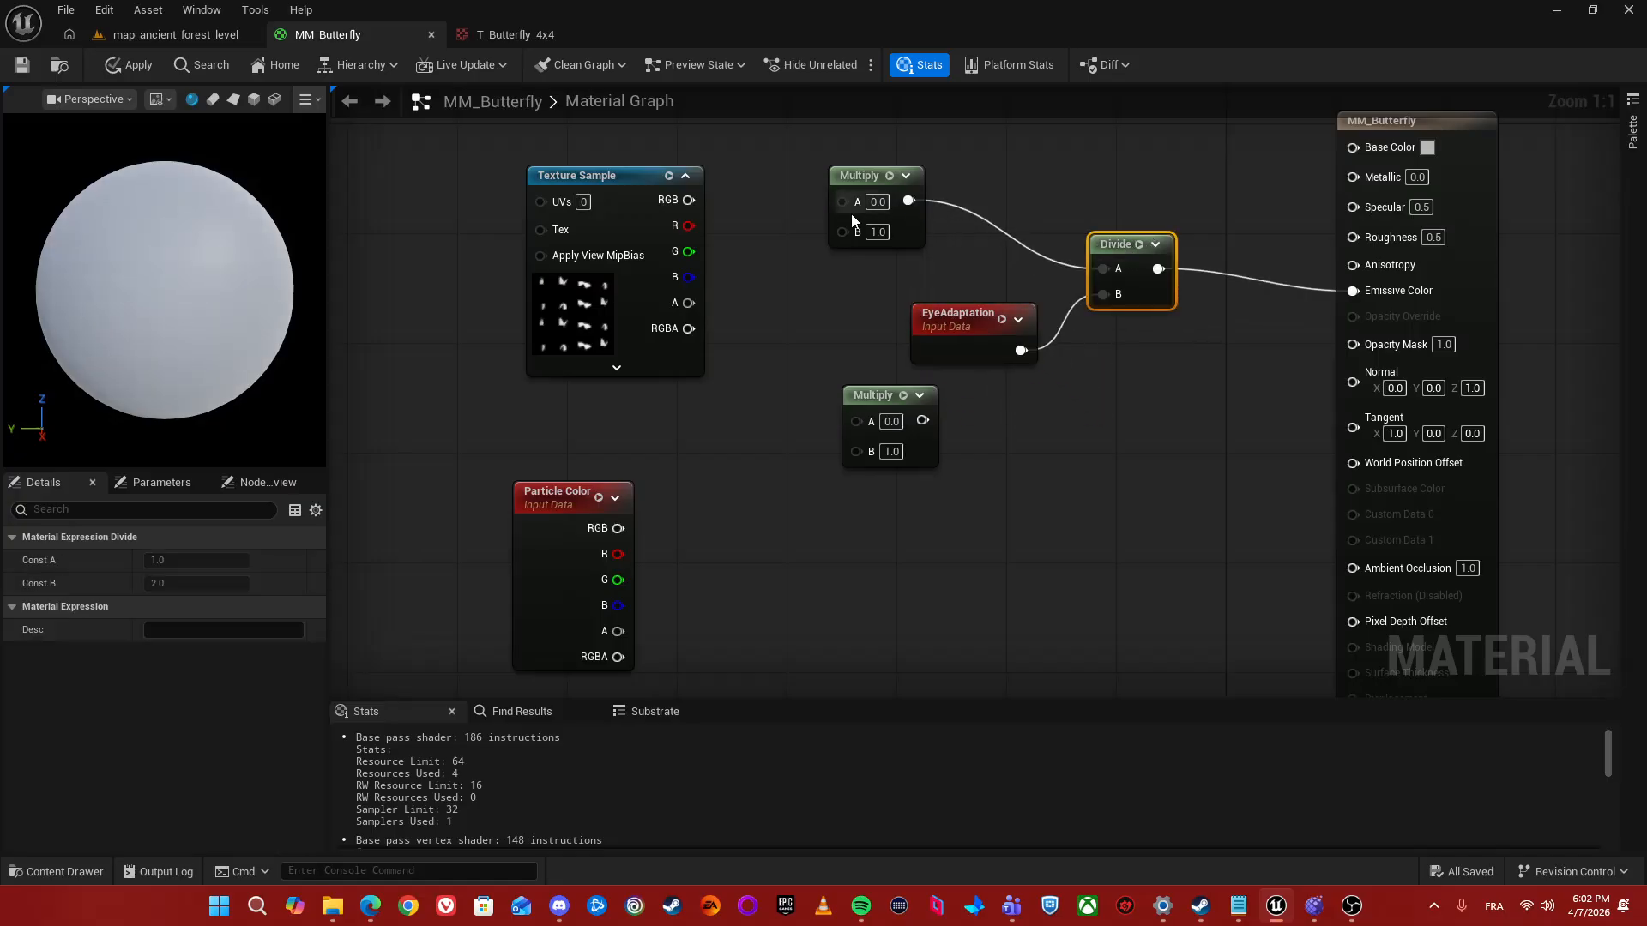
- Connect the Texture Sample's RGB and the Particle Color's RGB to the A and B inputs of the upper Multiply
{"action": "right_click_drag", "start_coordinate": [776, 270], "coordinate": [836, 295]}
{"action": "left_click", "coordinate": [667, 426]}
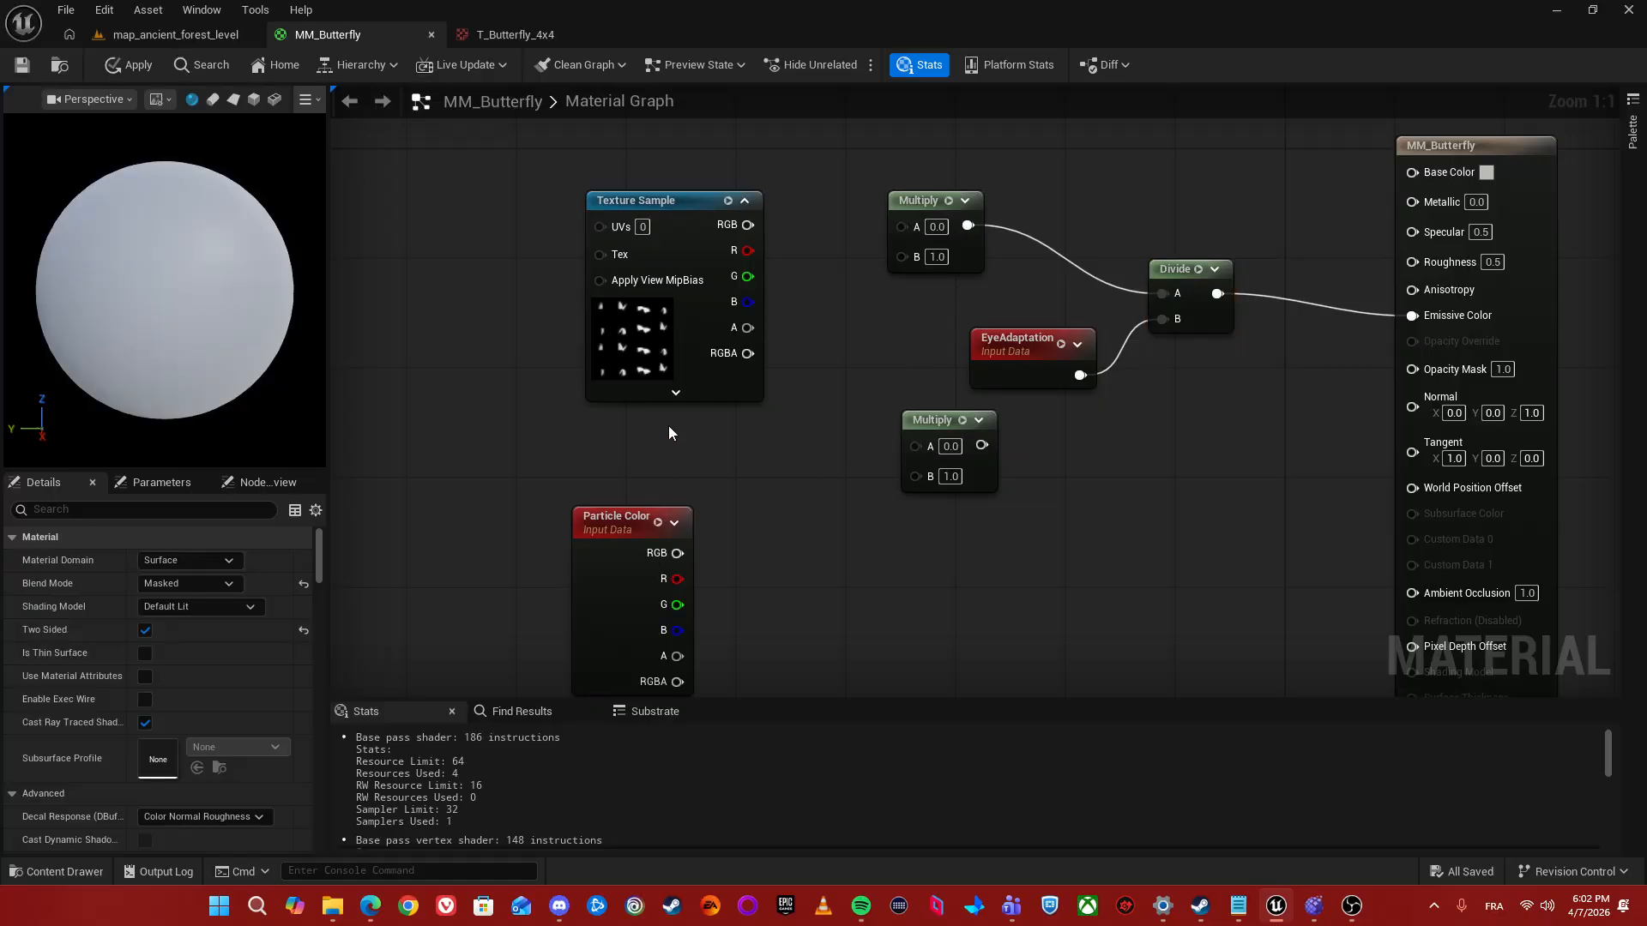
{"action": "left_click_drag", "start_coordinate": [748, 224], "coordinate": [903, 225]}
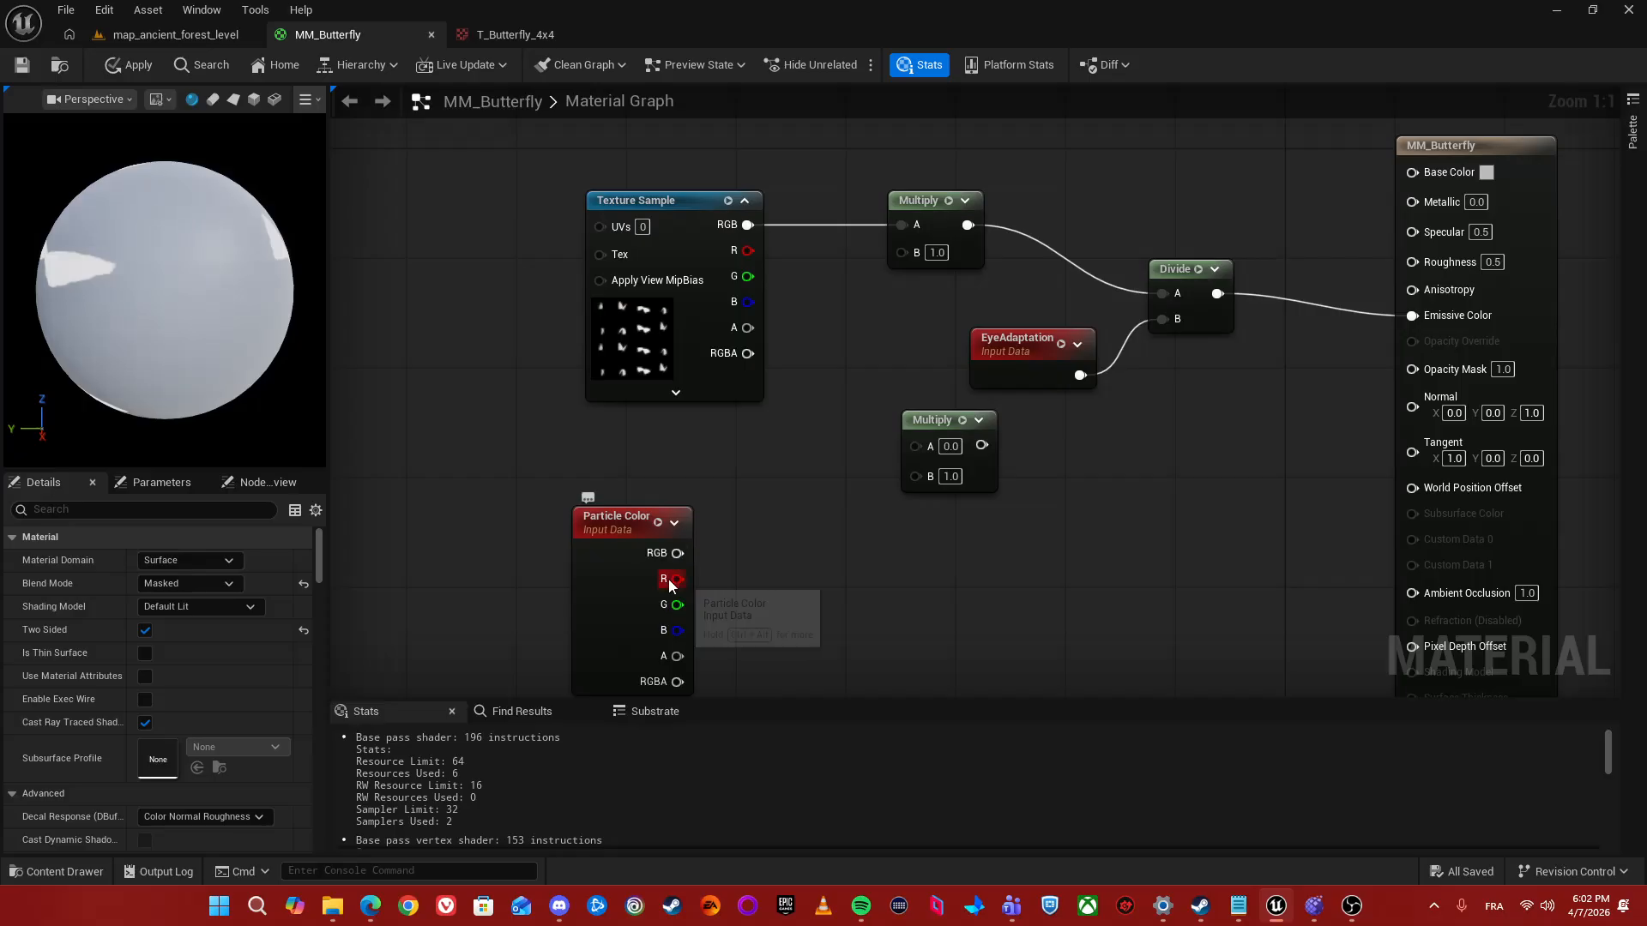
{"action": "left_click_drag", "start_coordinate": [678, 553], "coordinate": [910, 257]}
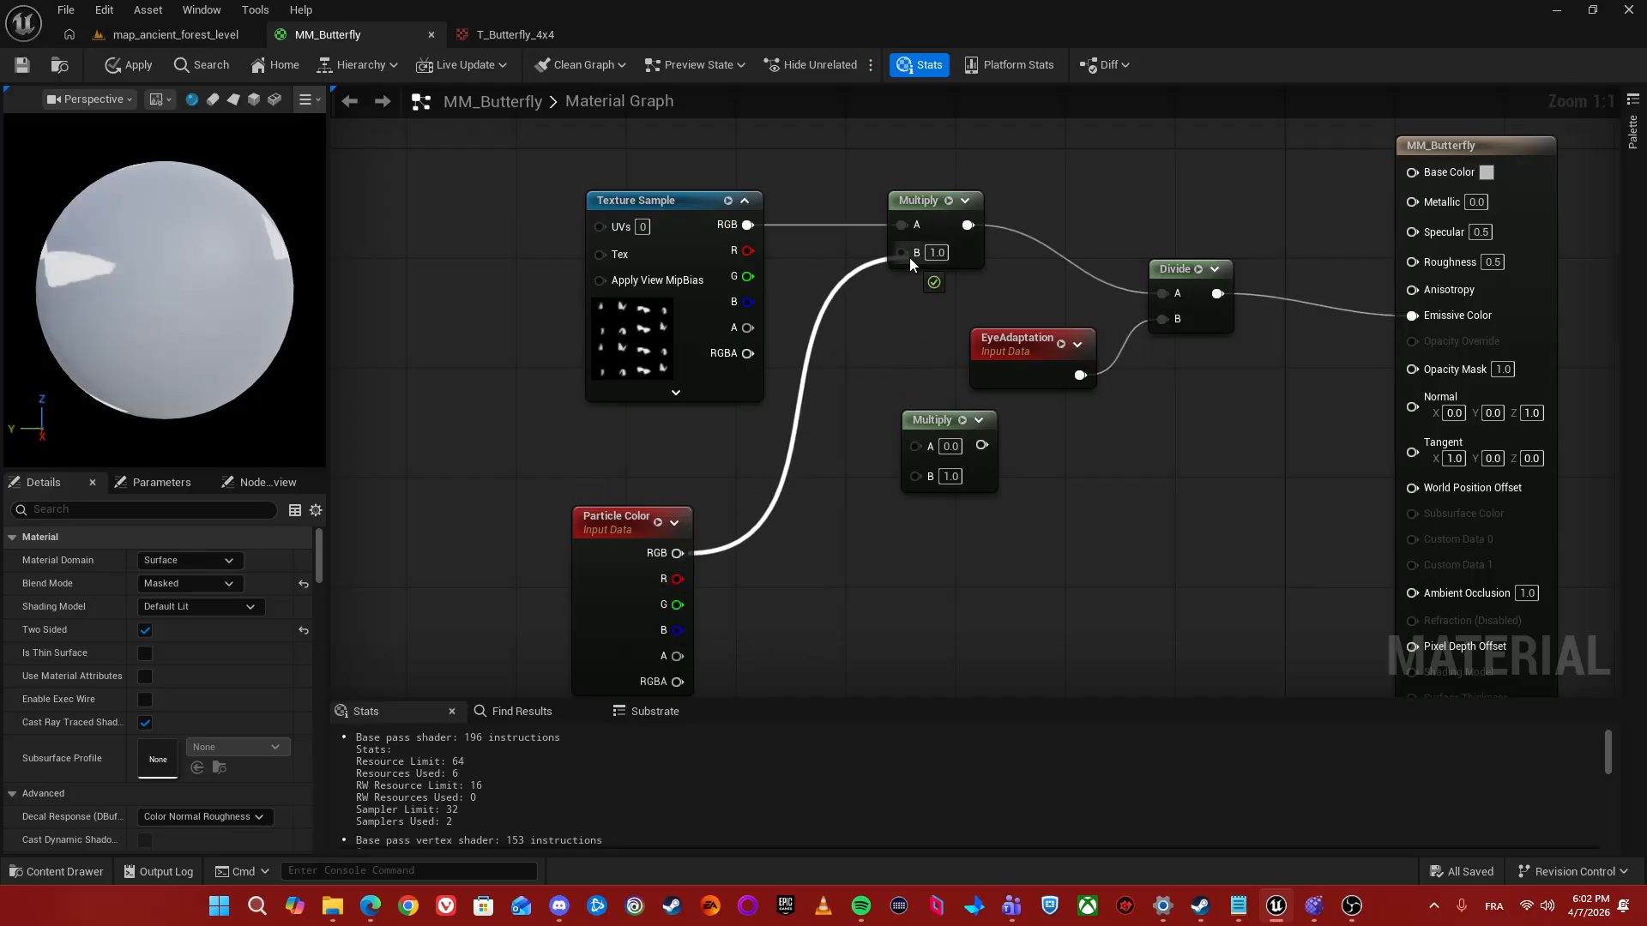
- Multiply the Texture Sample's RGB by the Particle Color's alpha in the lower Multiply and connect it to Opacity Mask
{"action": "left_click_drag", "start_coordinate": [747, 225], "coordinate": [914, 448]}
{"action": "right_click_drag", "start_coordinate": [906, 568], "coordinate": [828, 476]}
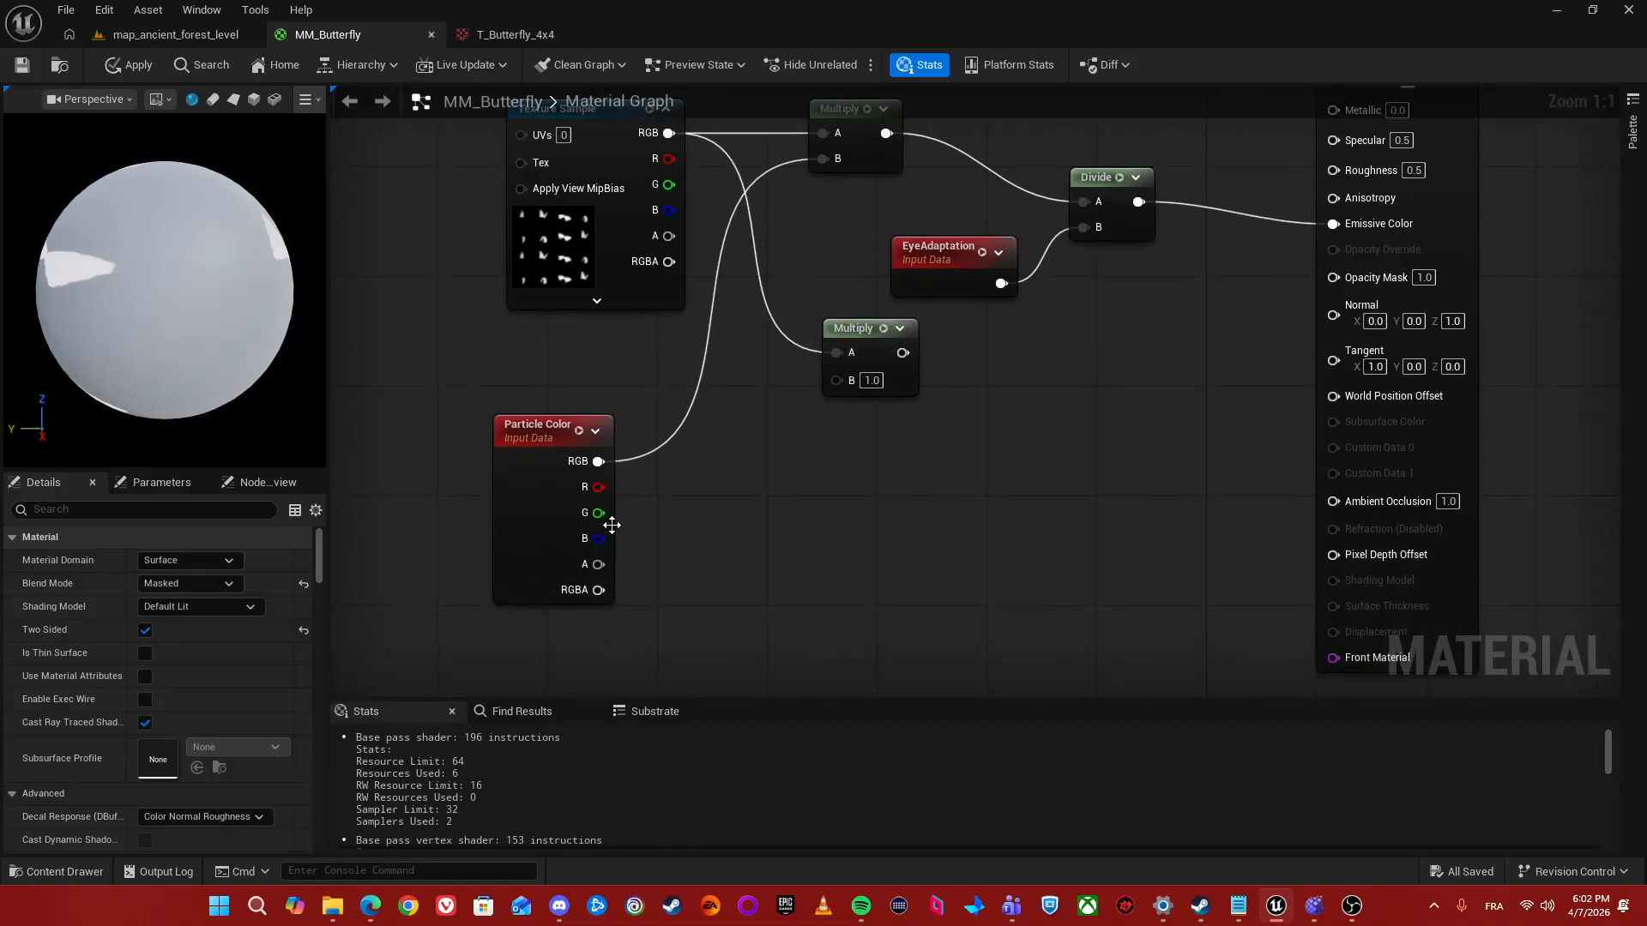
{"action": "left_click_drag", "start_coordinate": [599, 564], "coordinate": [840, 356]}
{"action": "left_click", "coordinate": [1109, 379]}
{"action": "right_click_drag", "start_coordinate": [1140, 398], "coordinate": [1100, 443]}
{"action": "left_click_drag", "start_coordinate": [846, 425], "coordinate": [1292, 324]}
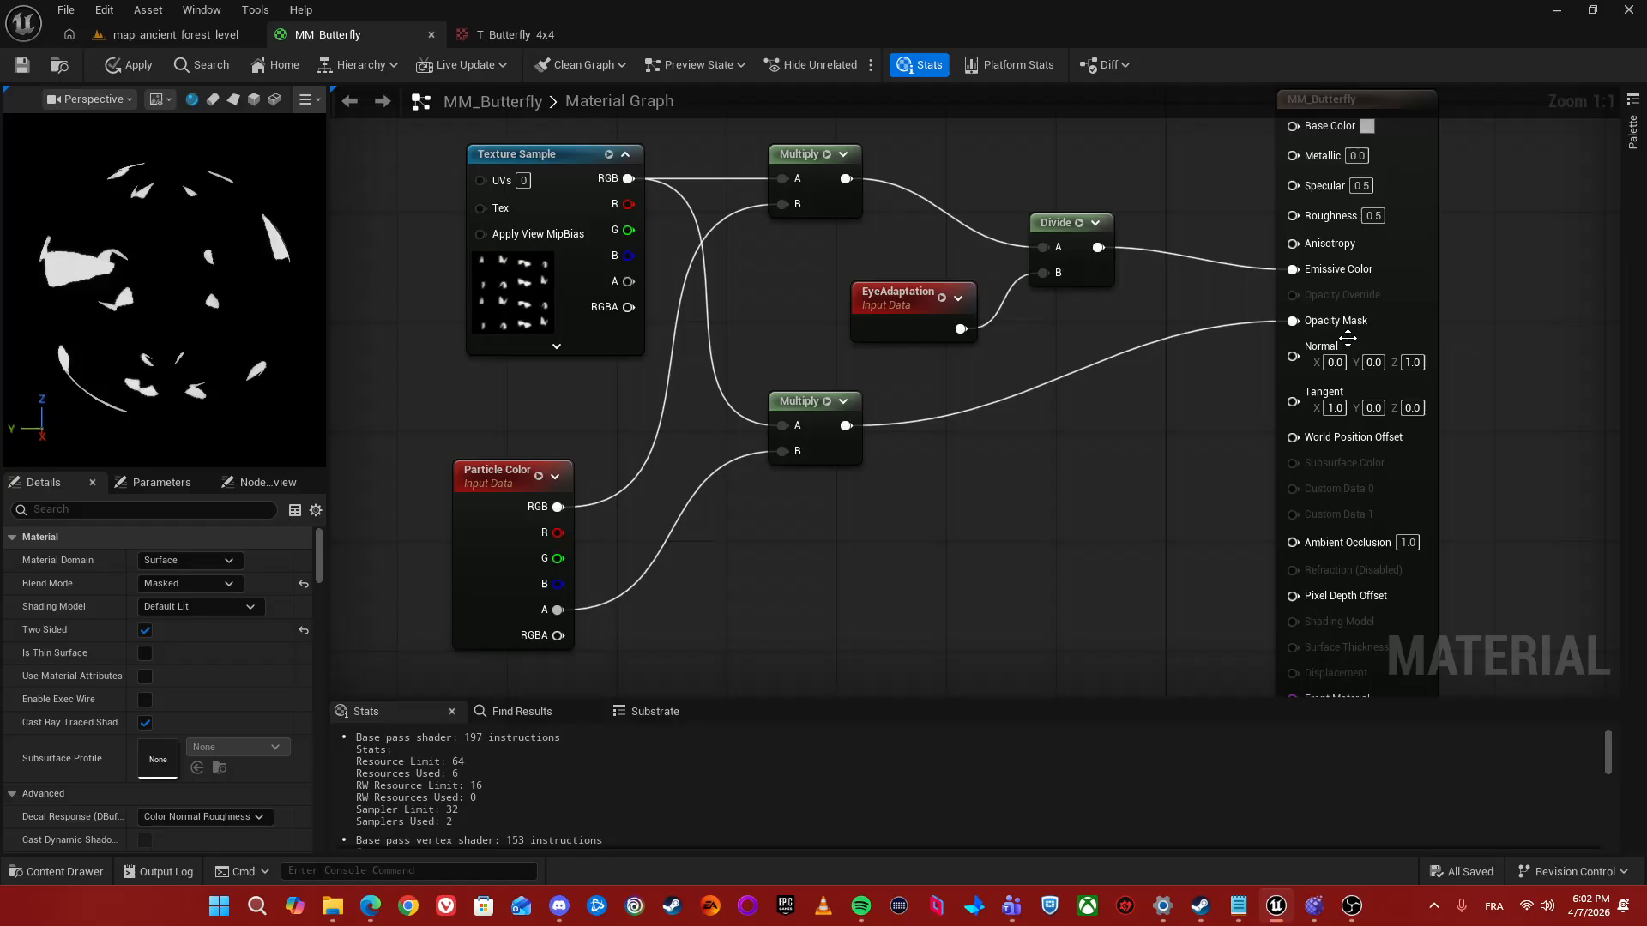
- Preview the material on a plane and save MM_Butterfly
{"action": "left_click", "coordinate": [234, 99]}
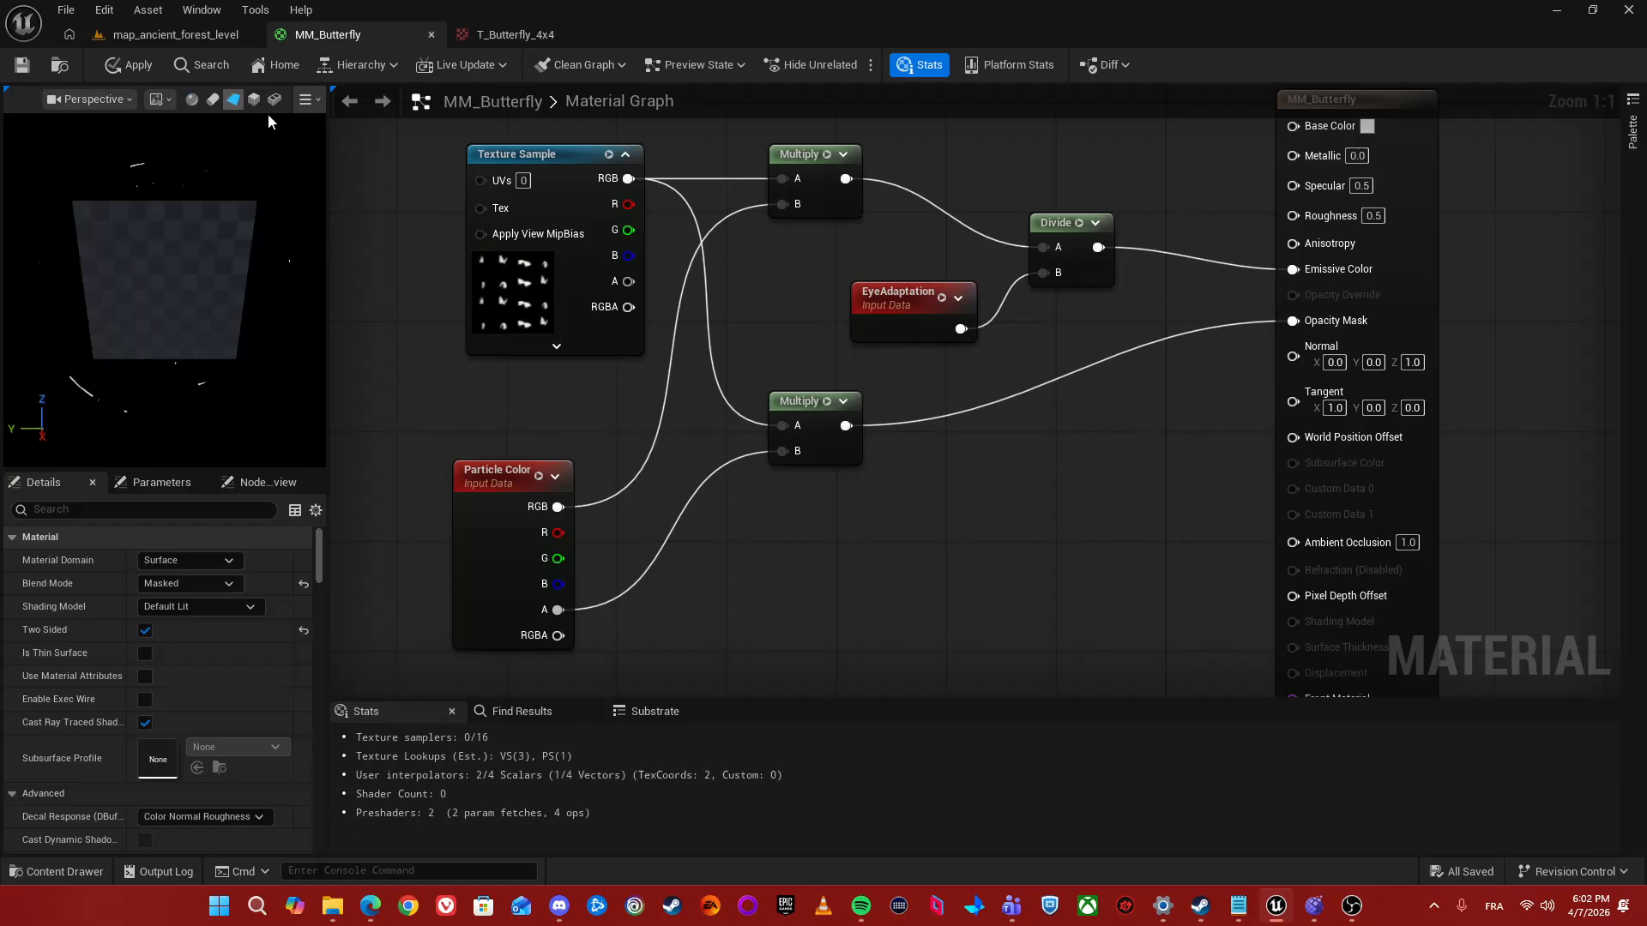
{"action": "left_click", "coordinate": [22, 66]}
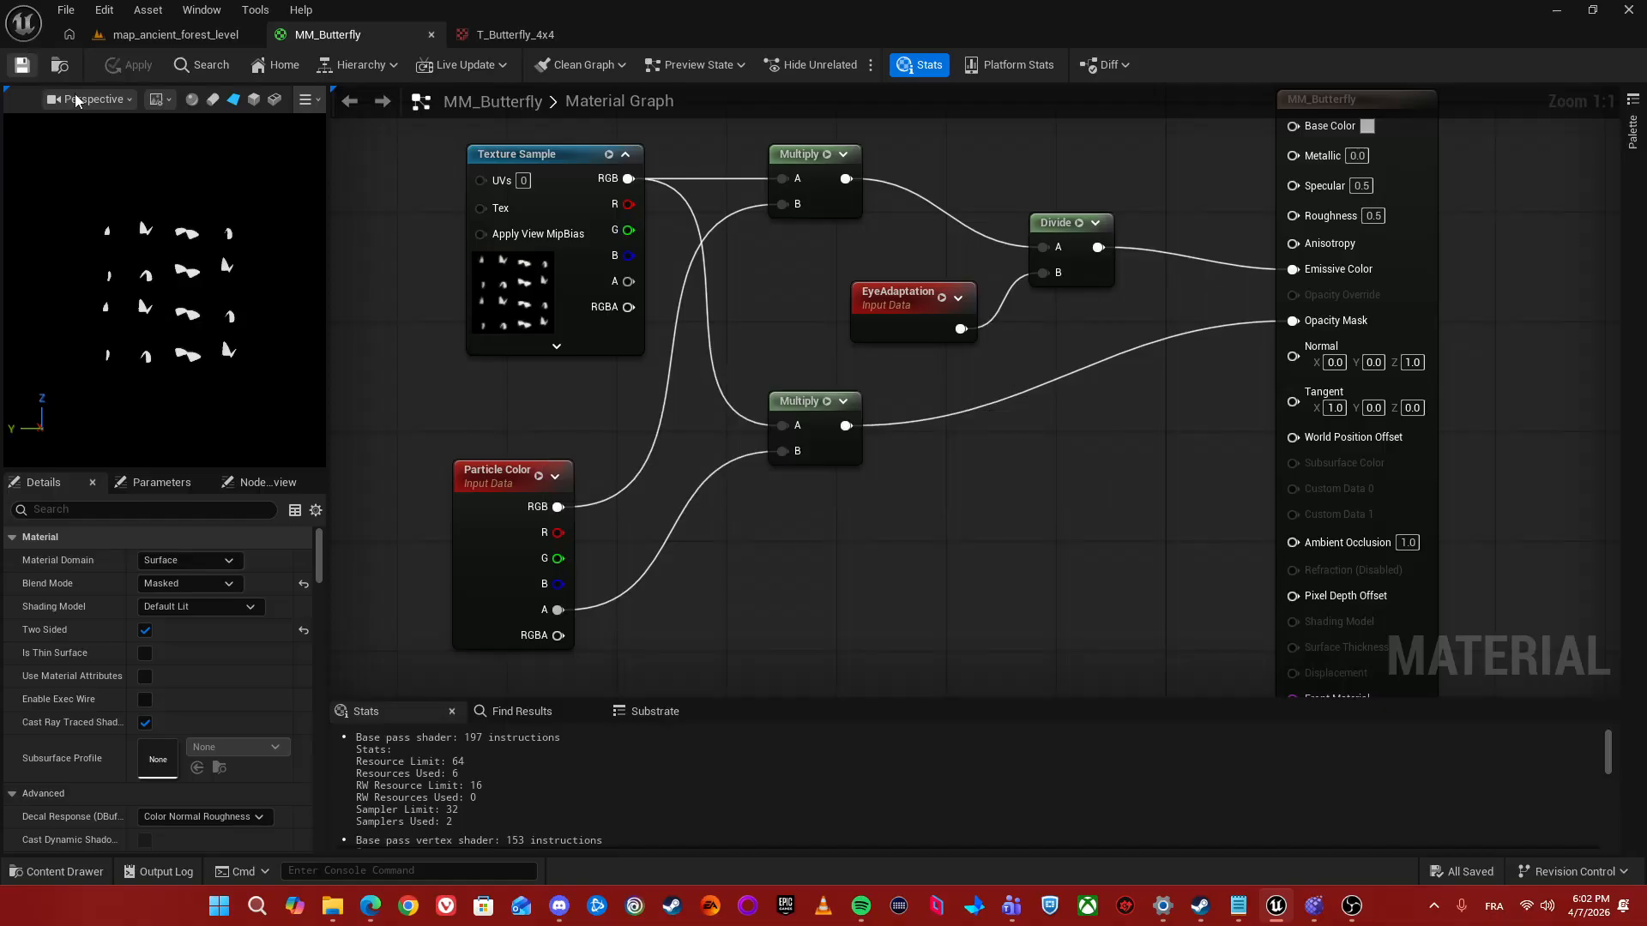
- Create a Niagara System in the level's Butterfly content folder, based on the Minimal emitter template
{"action": "left_click", "coordinate": [154, 39]}
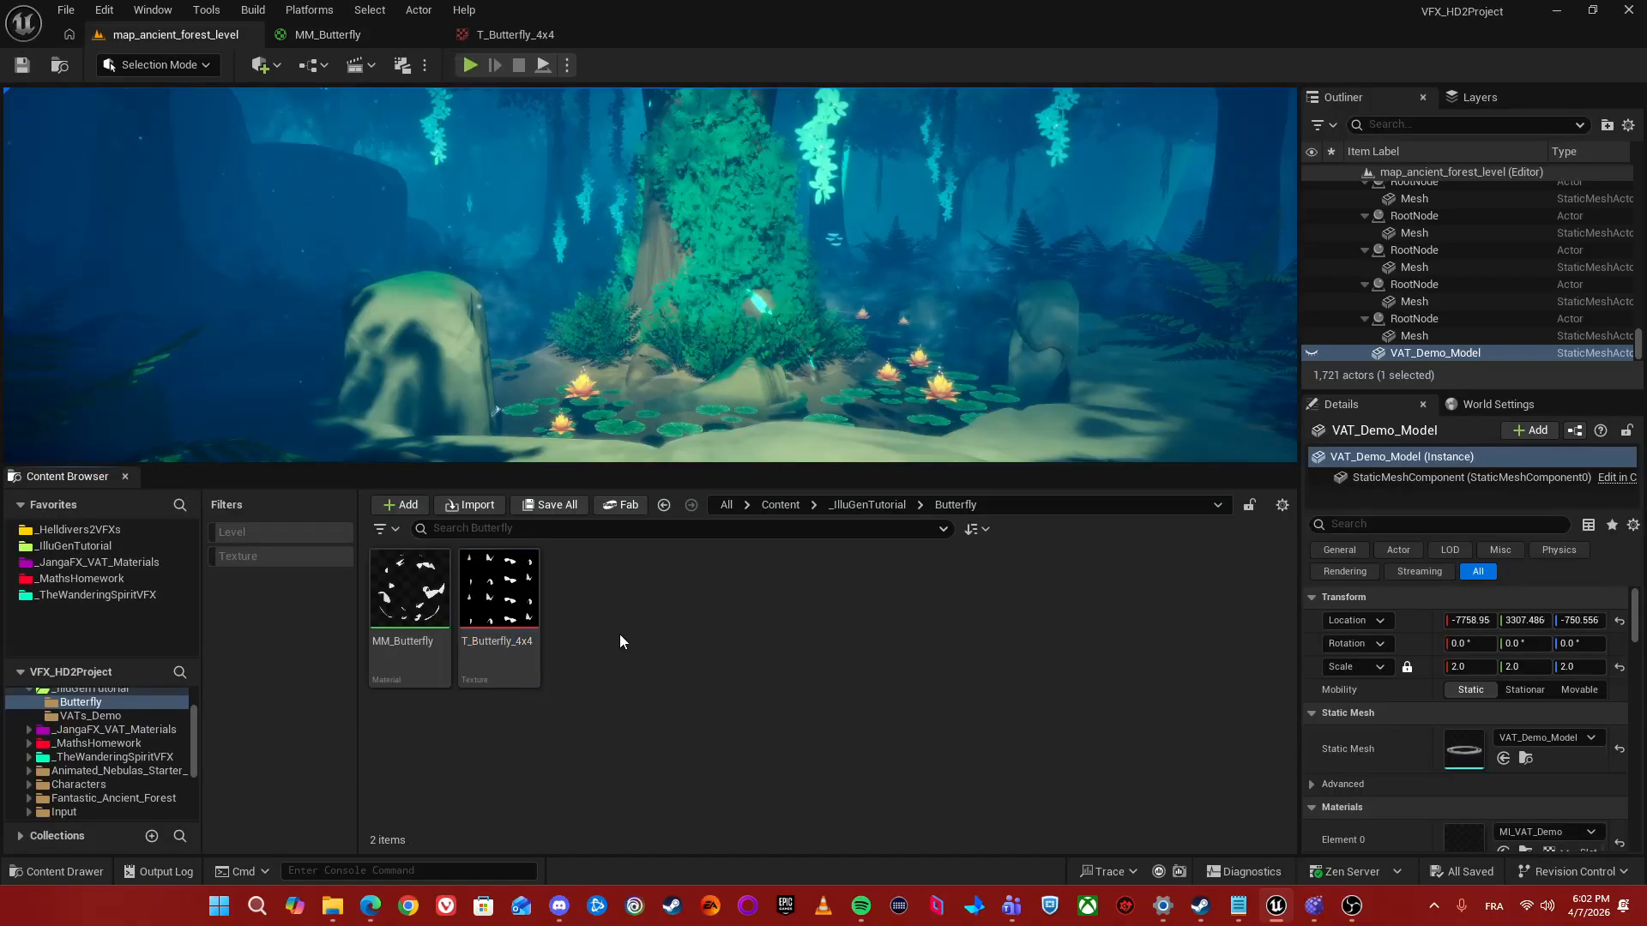
{"action": "right_click", "coordinate": [755, 621]}
{"action": "mouse_move", "coordinate": [756, 627]}
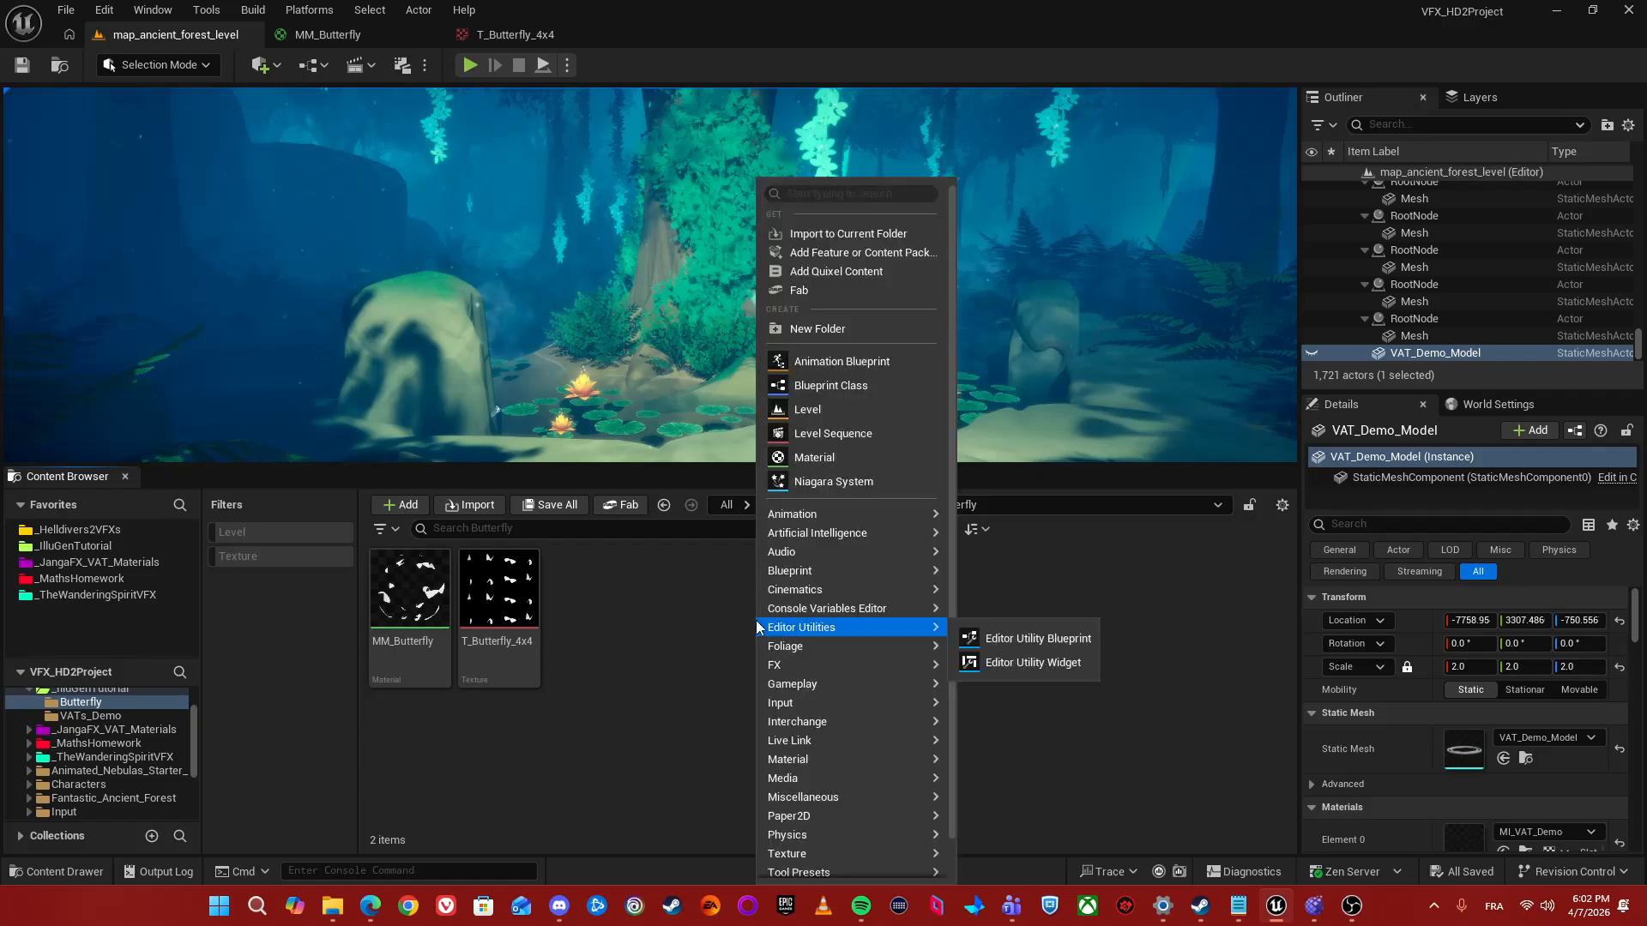
{"action": "left_click", "coordinate": [819, 482]}
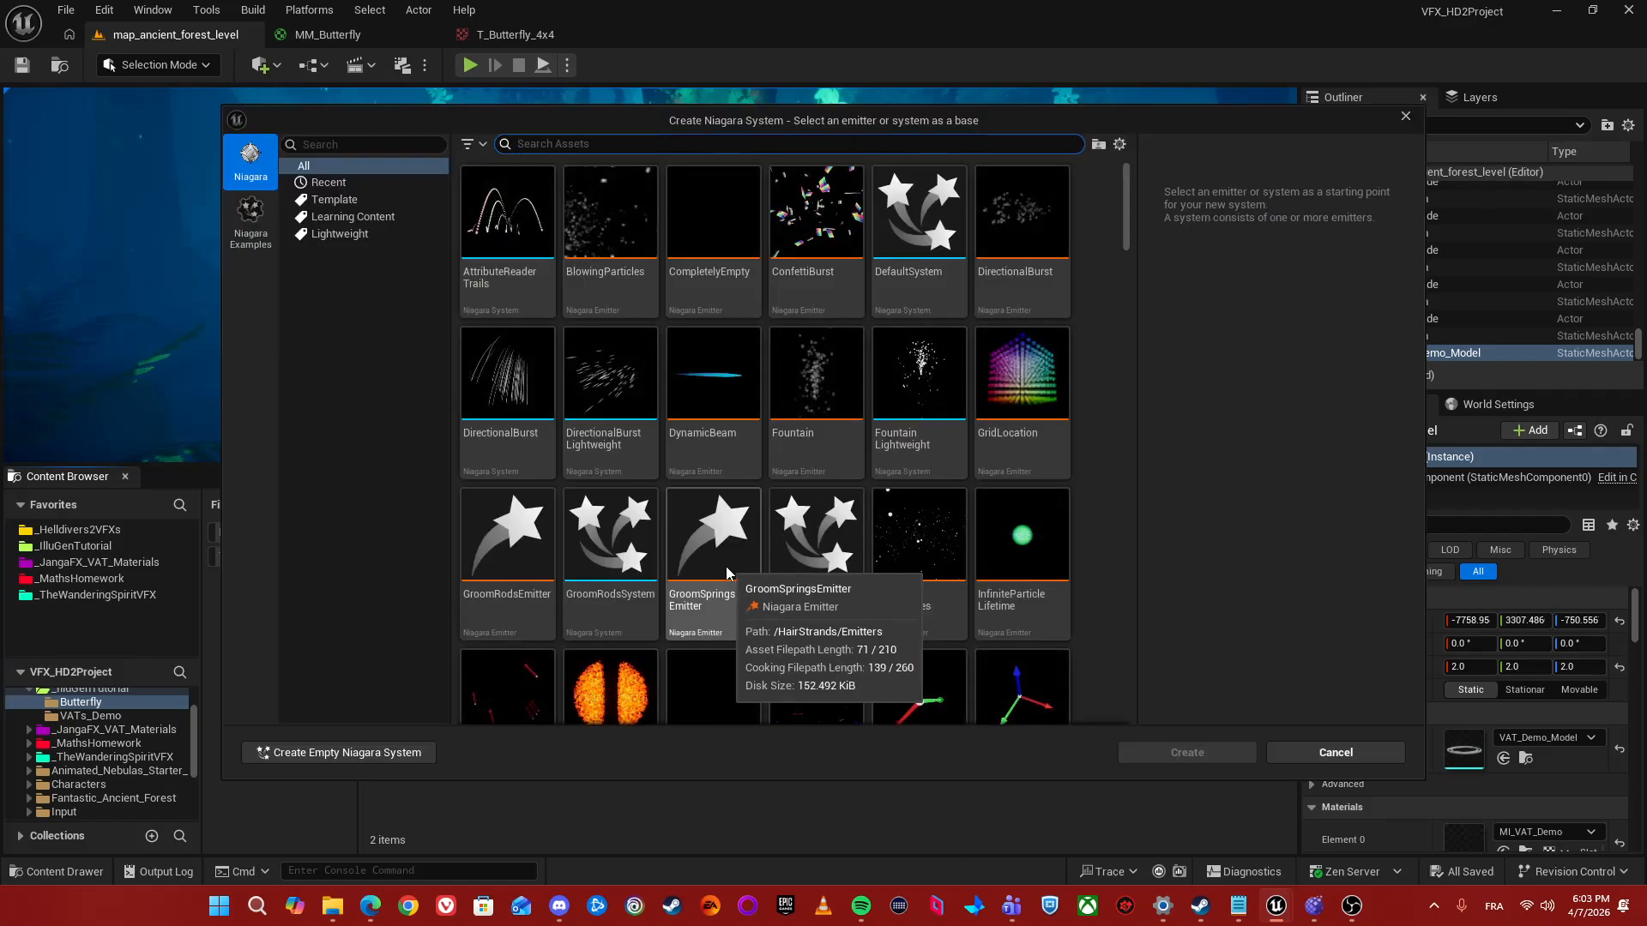
{"action": "type", "text": "Mini"}
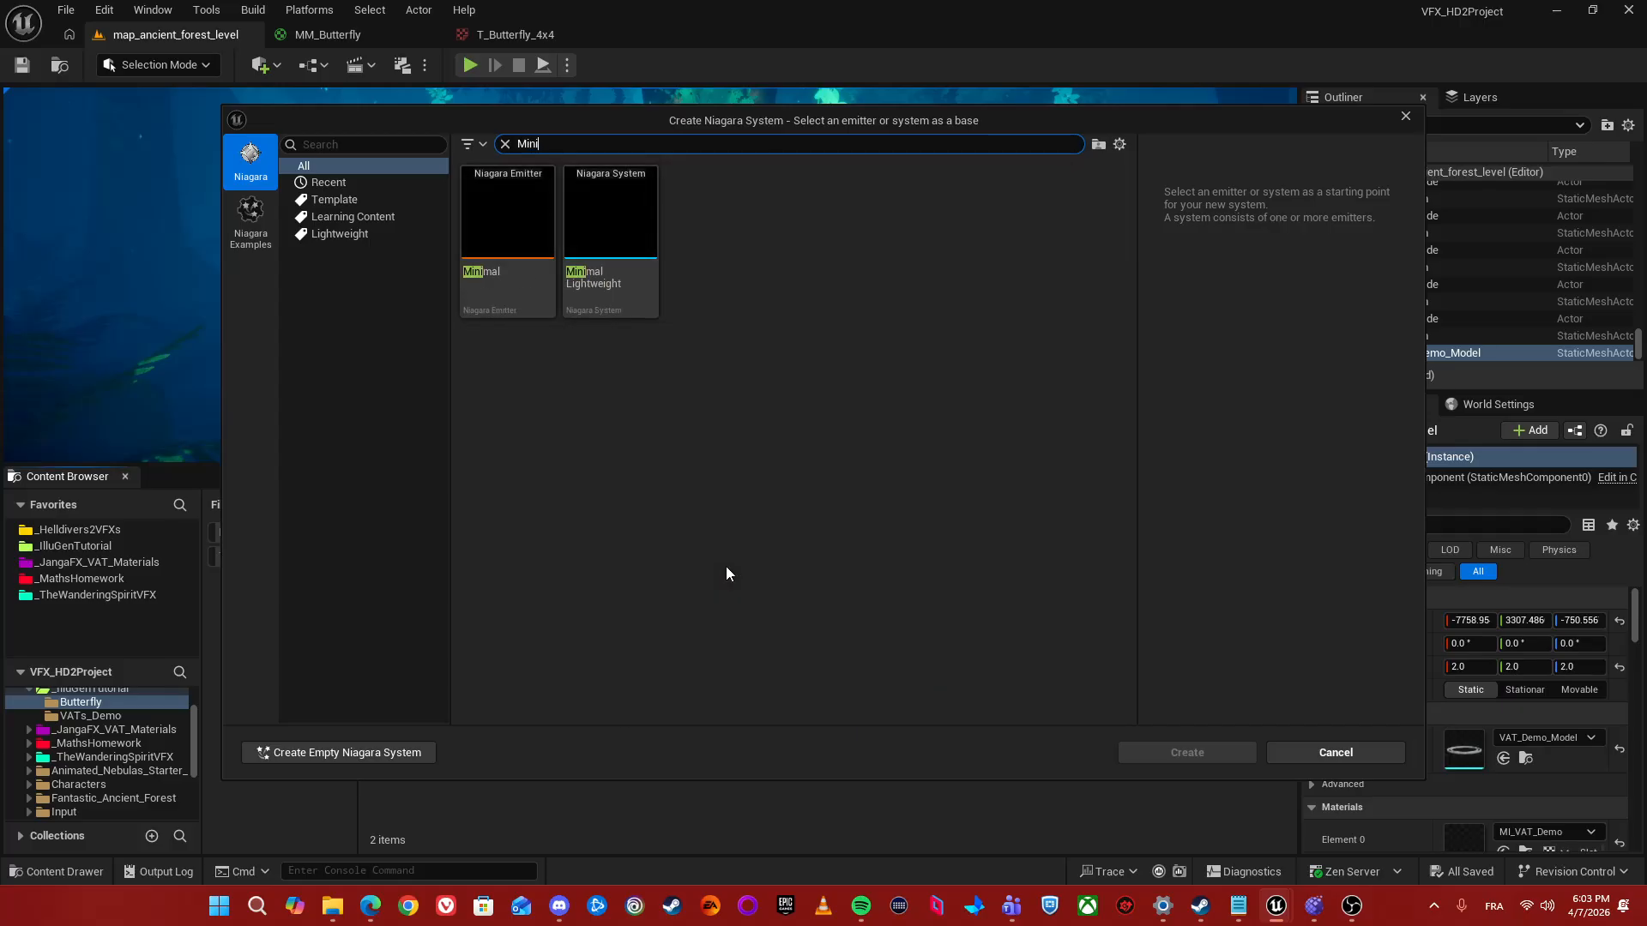
{"action": "type", "text": "mal"}
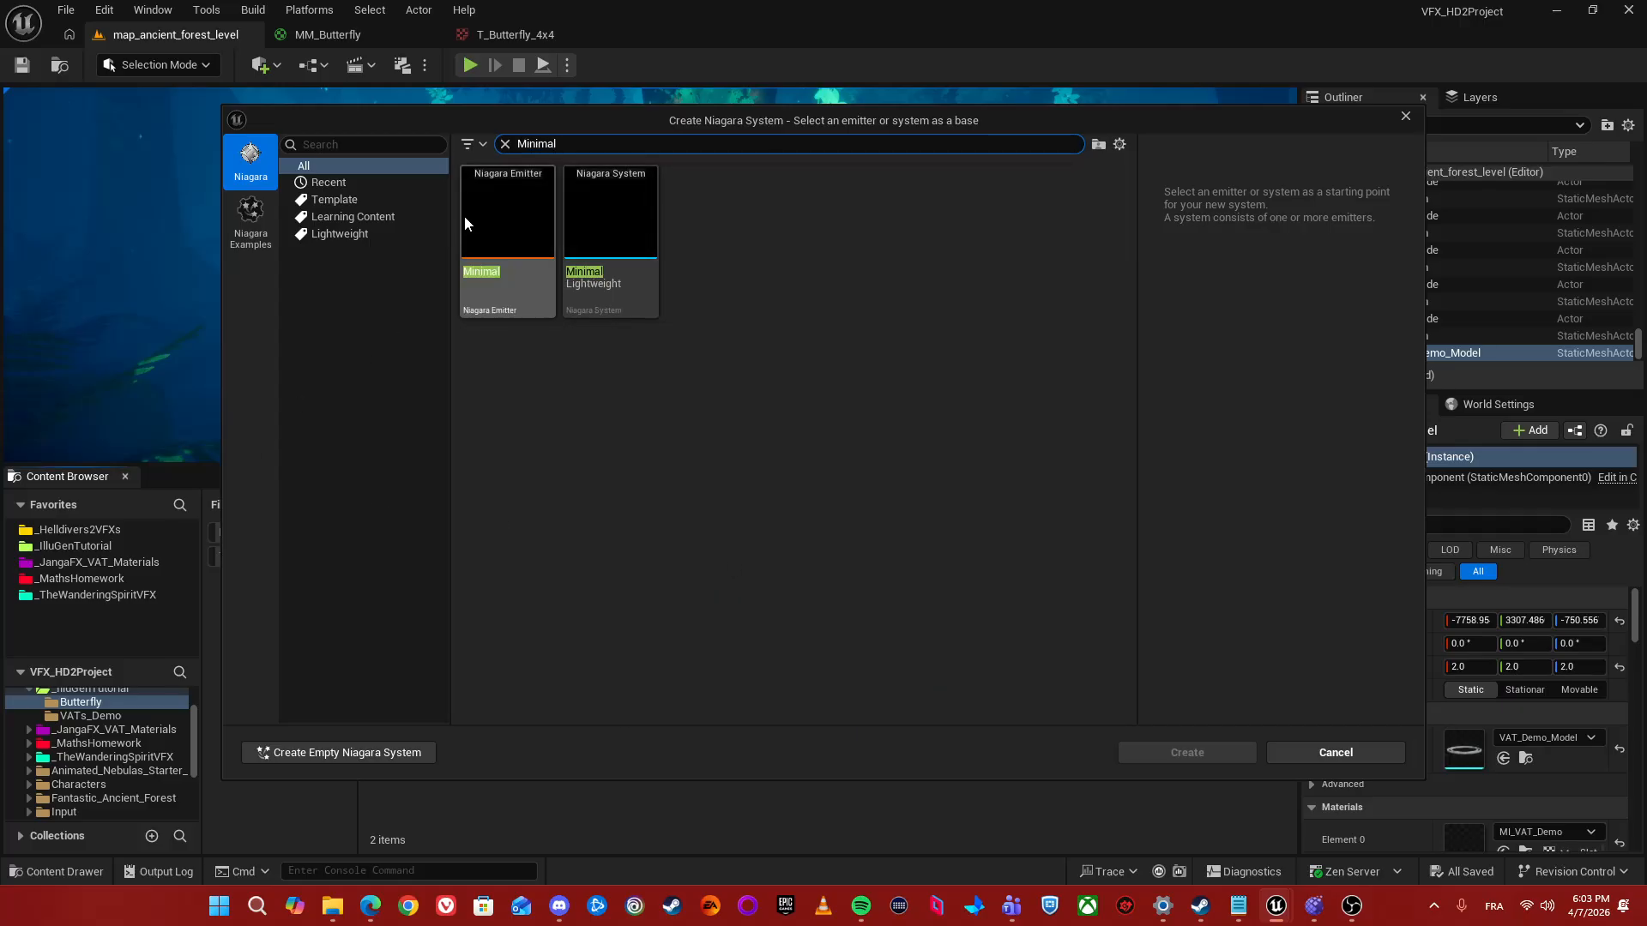
{"action": "double_click", "coordinate": [473, 210]}
- Name the new Niagara system NS_Butterflies and open it for editing
{"action": "type", "text": "N"}
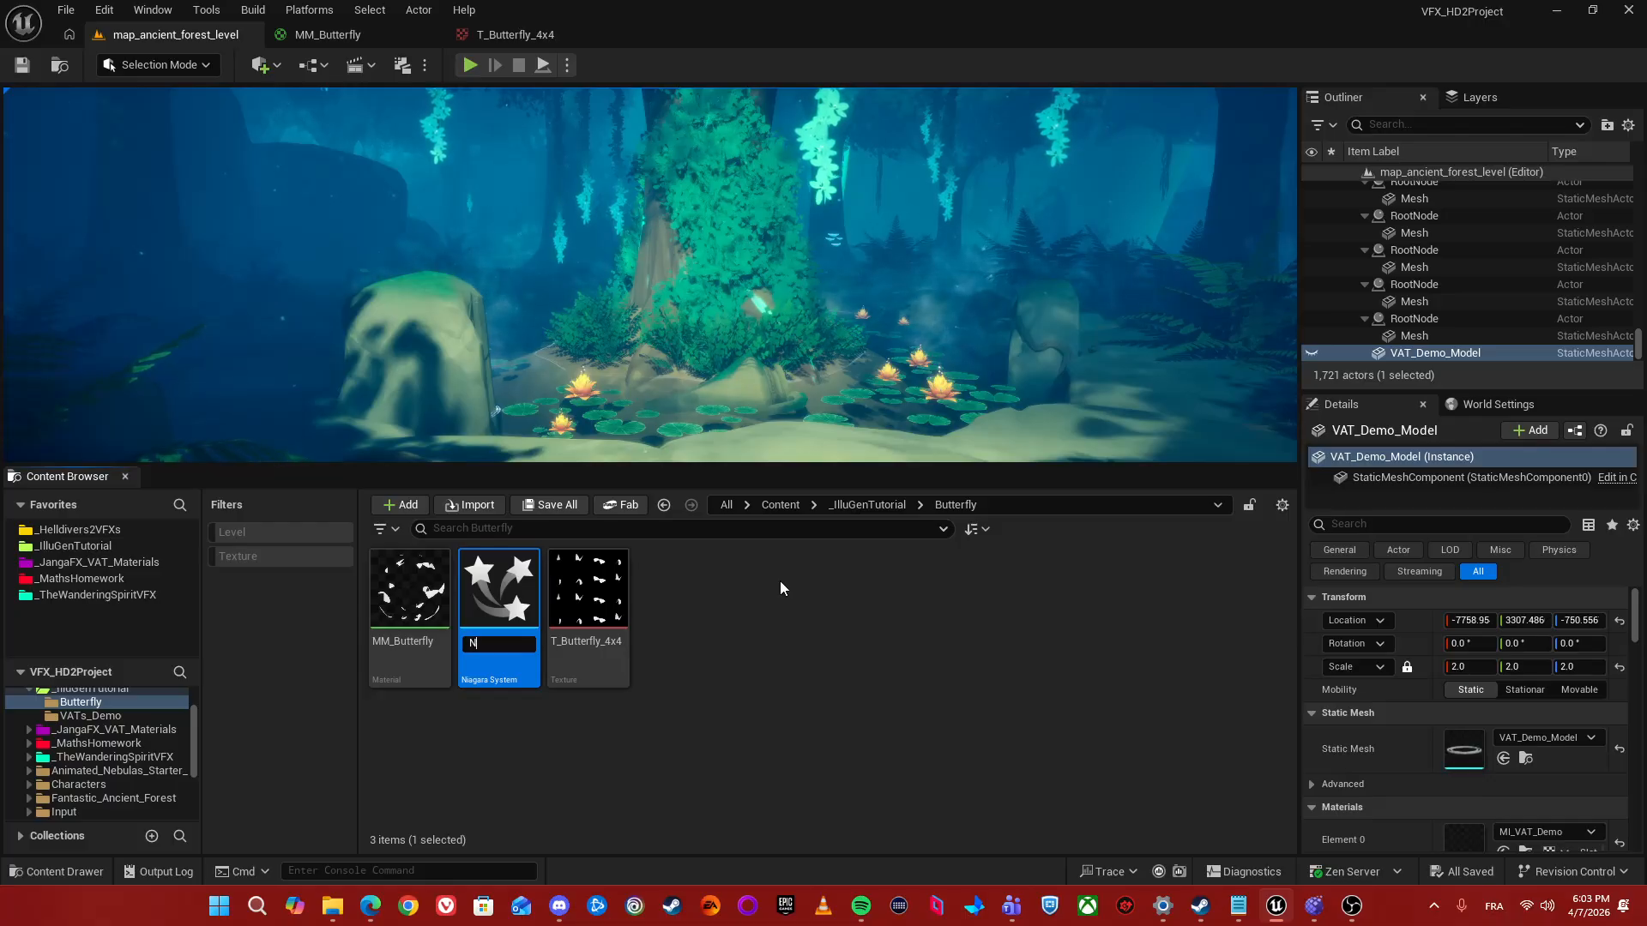
{"action": "type", "text": "S_"}
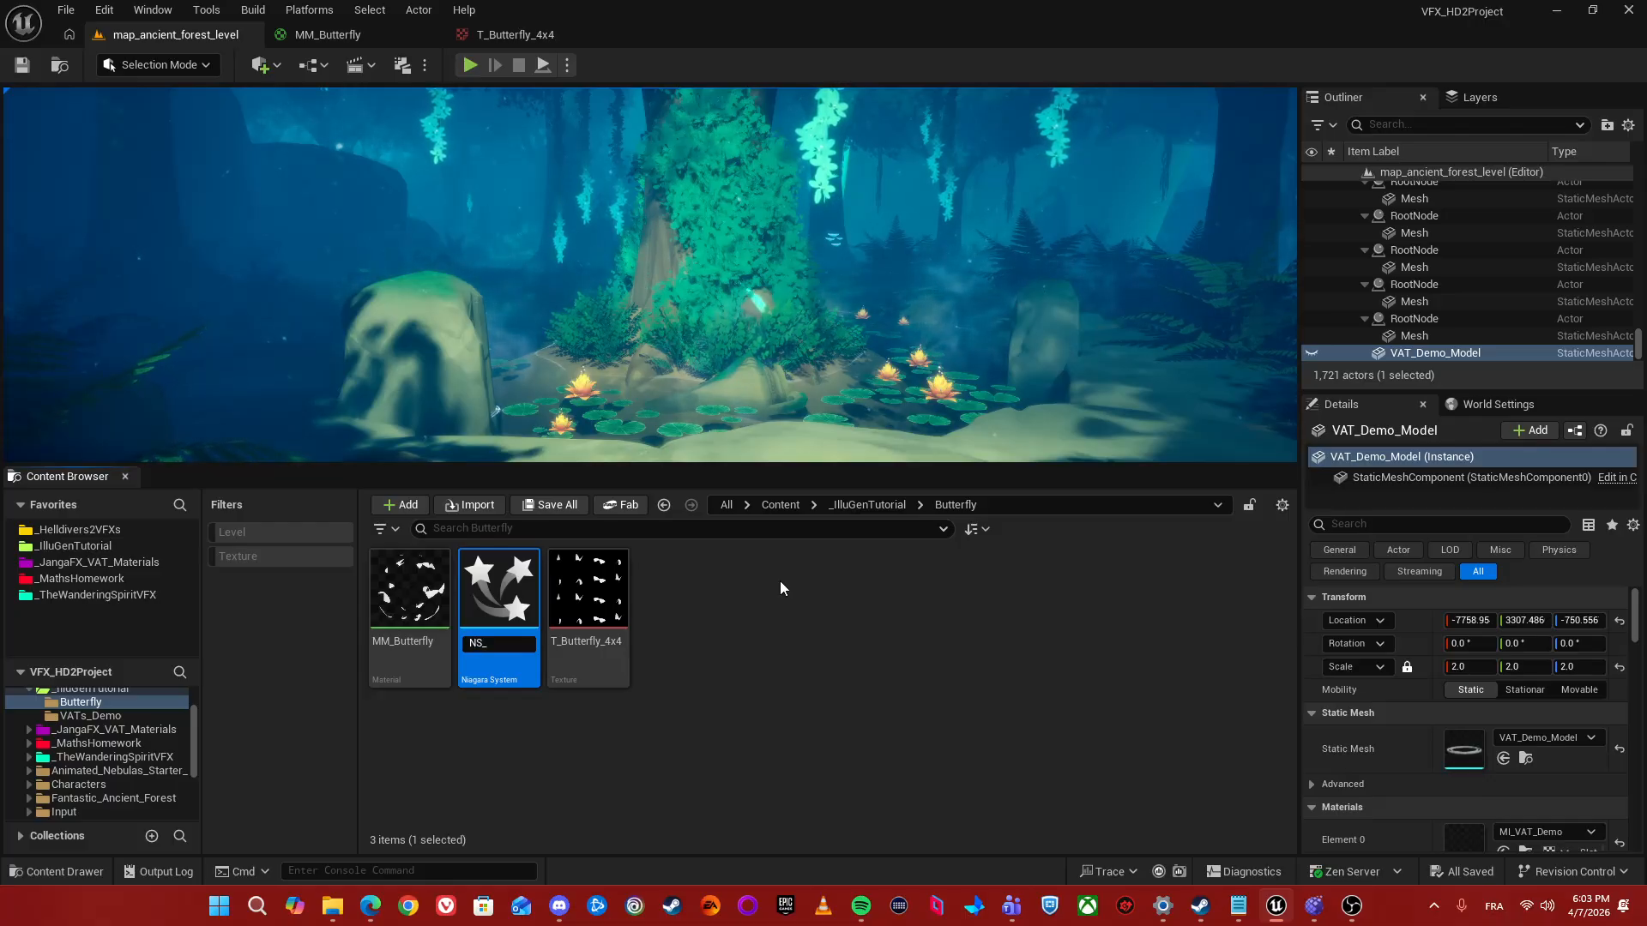
{"action": "type", "text": "Butterflie"}
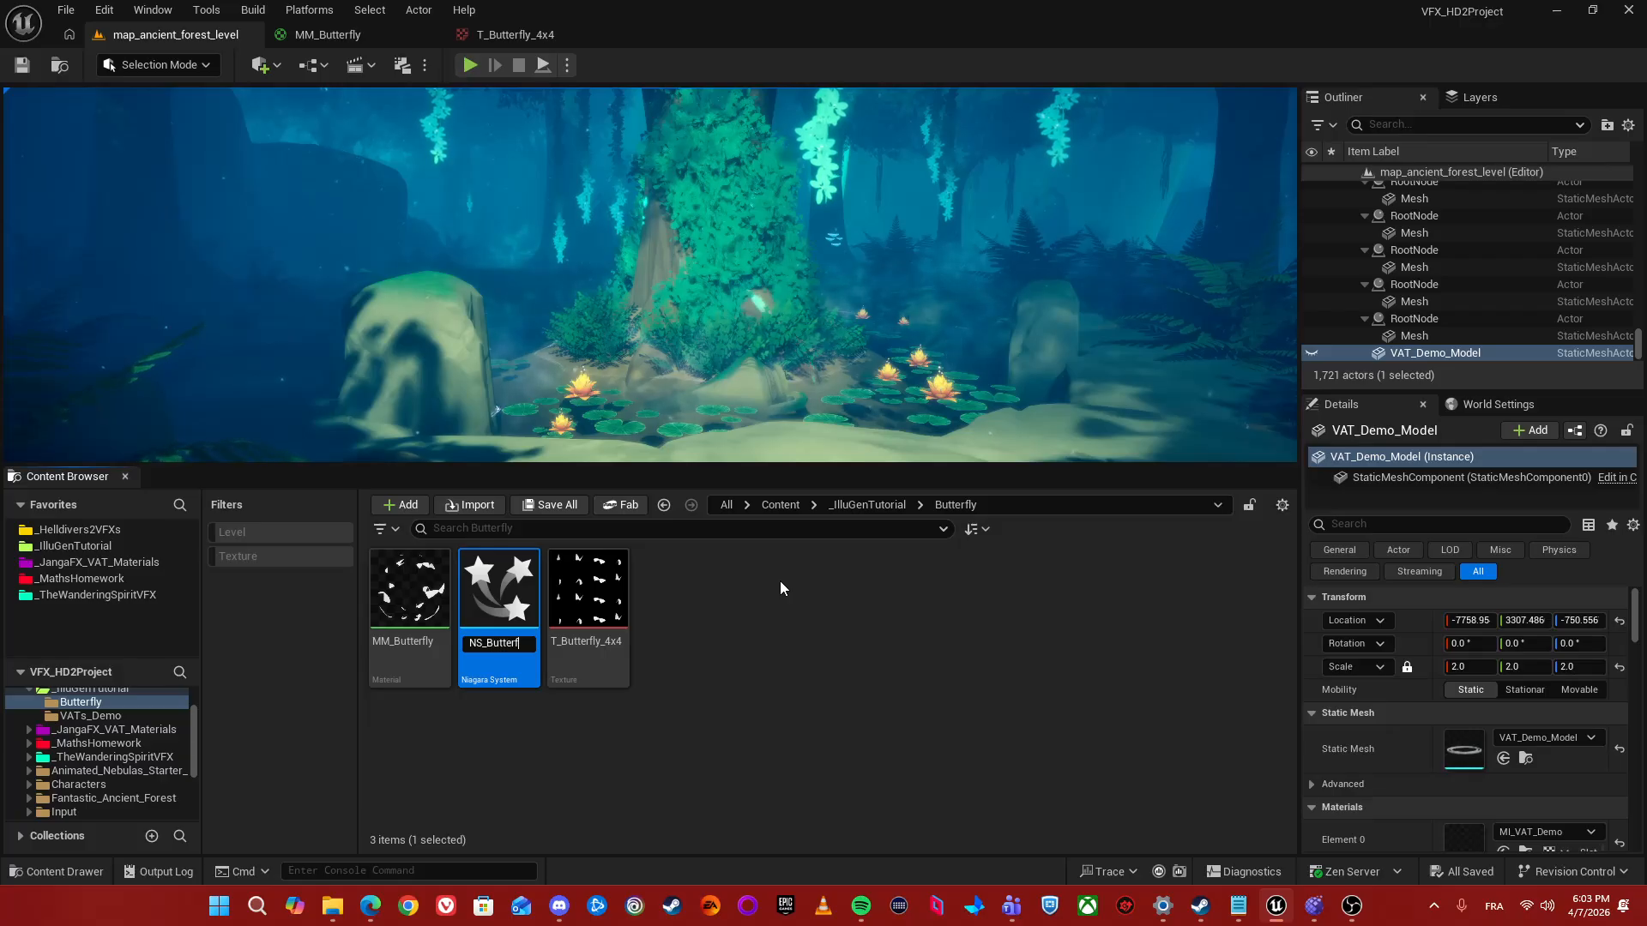
{"action": "type", "text": "s"}
{"action": "key", "text": "Return"}
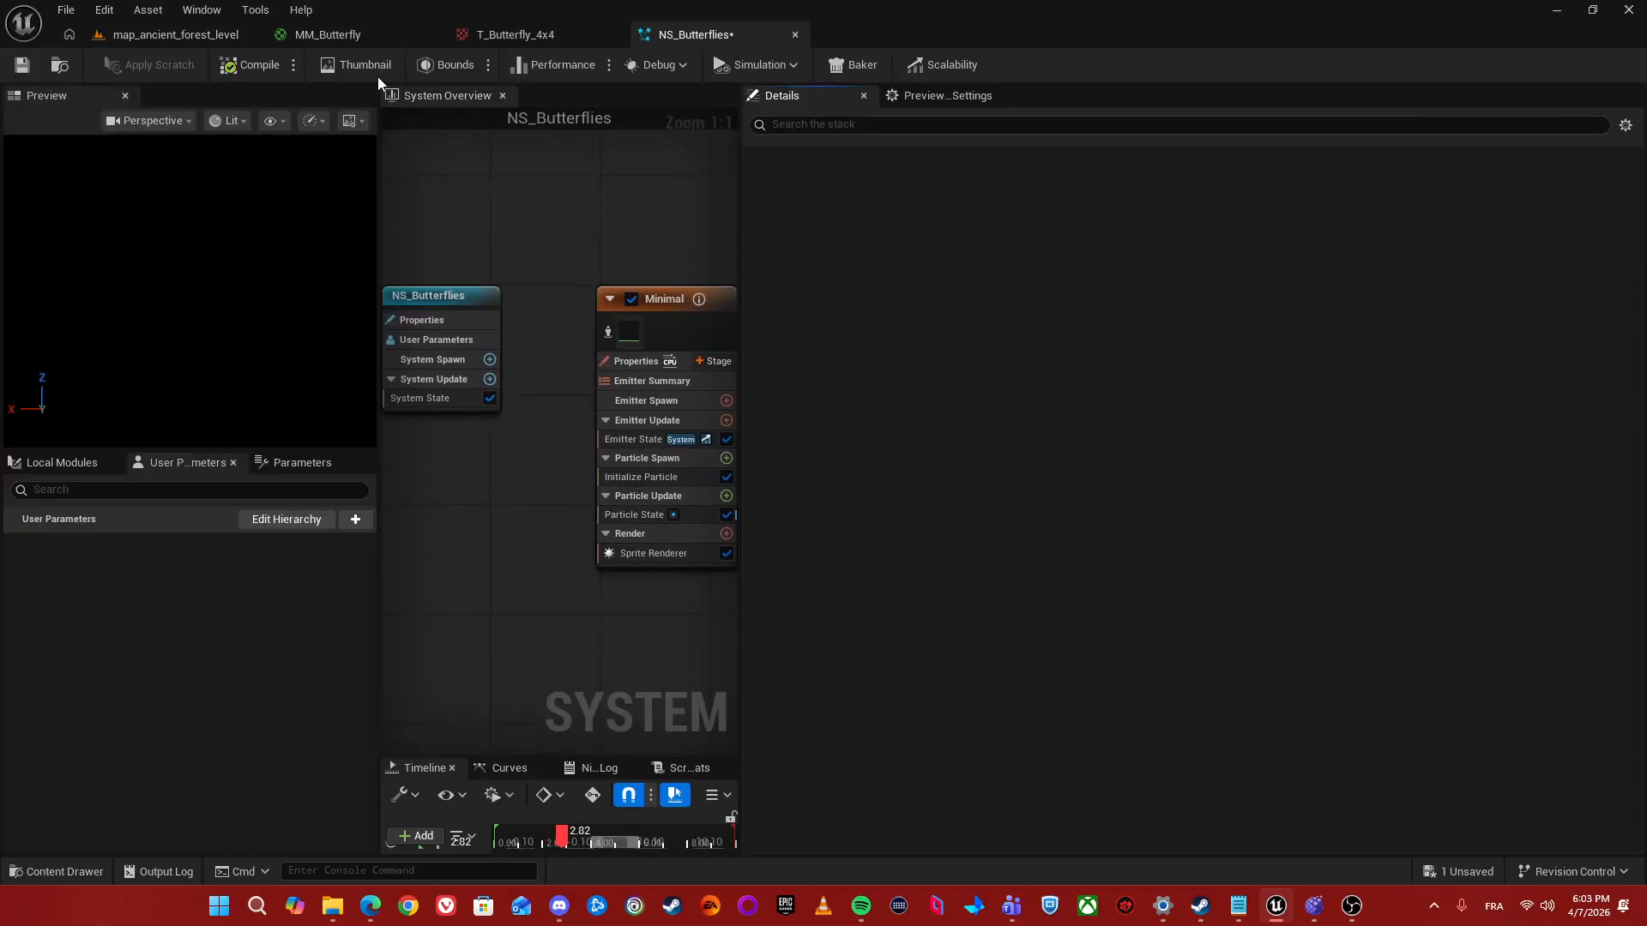
- Create a material instance from MM_Butterfly and name it MI_Butterflies
{"action": "left_click", "coordinate": [345, 36]}
{"action": "left_click", "coordinate": [176, 34]}
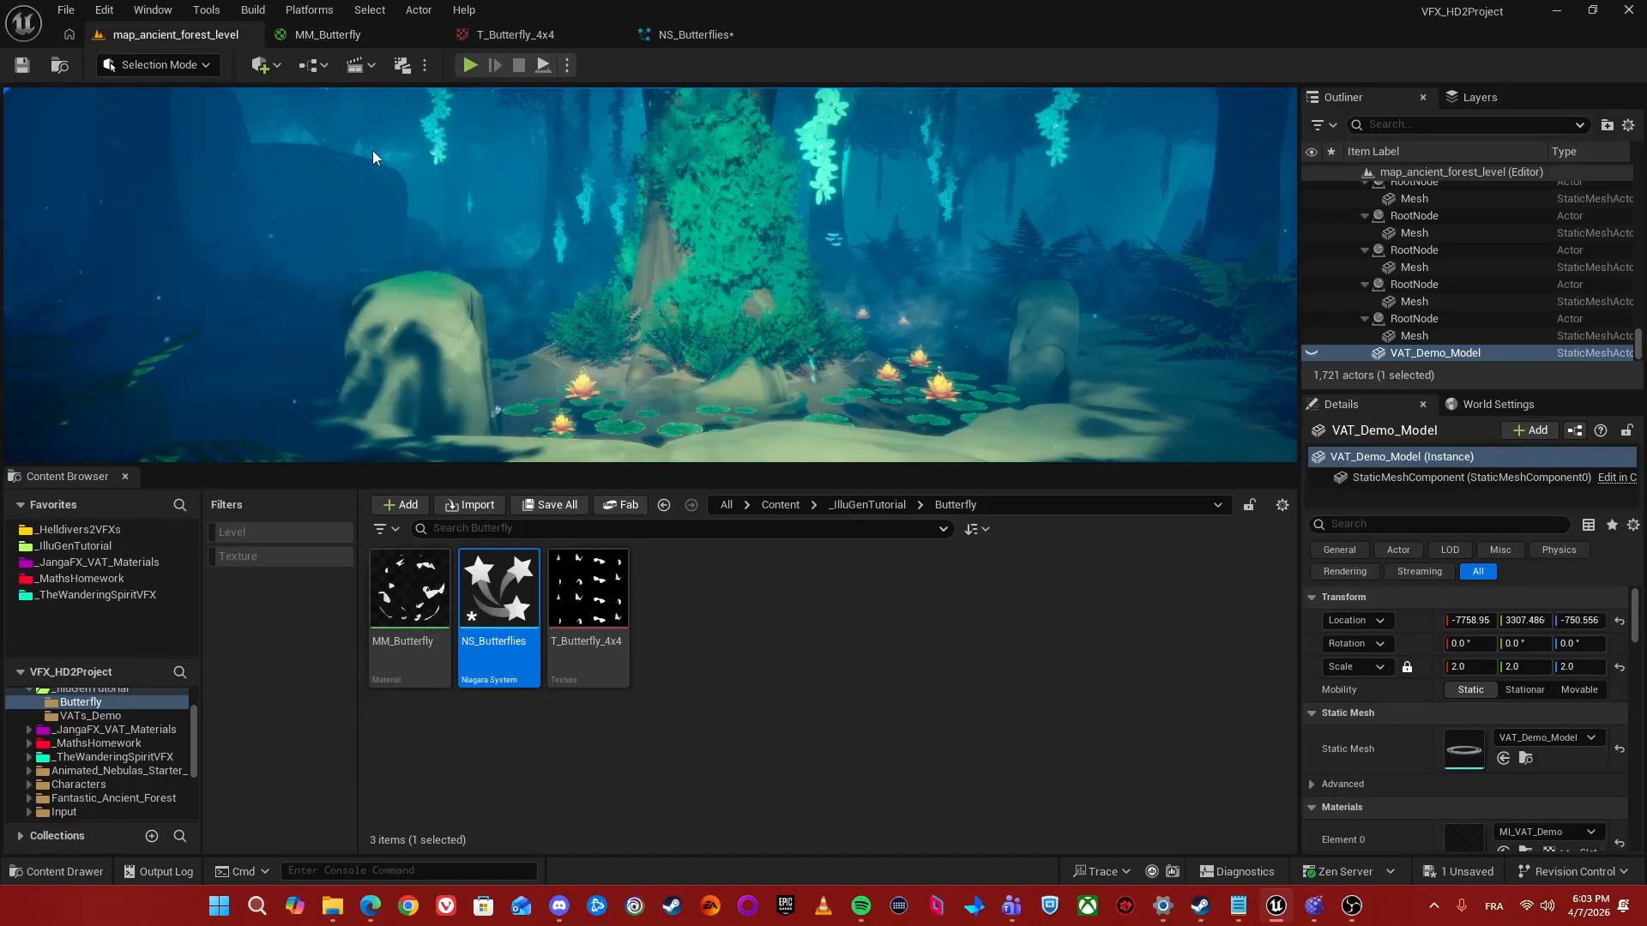
{"action": "right_click", "coordinate": [400, 595]}
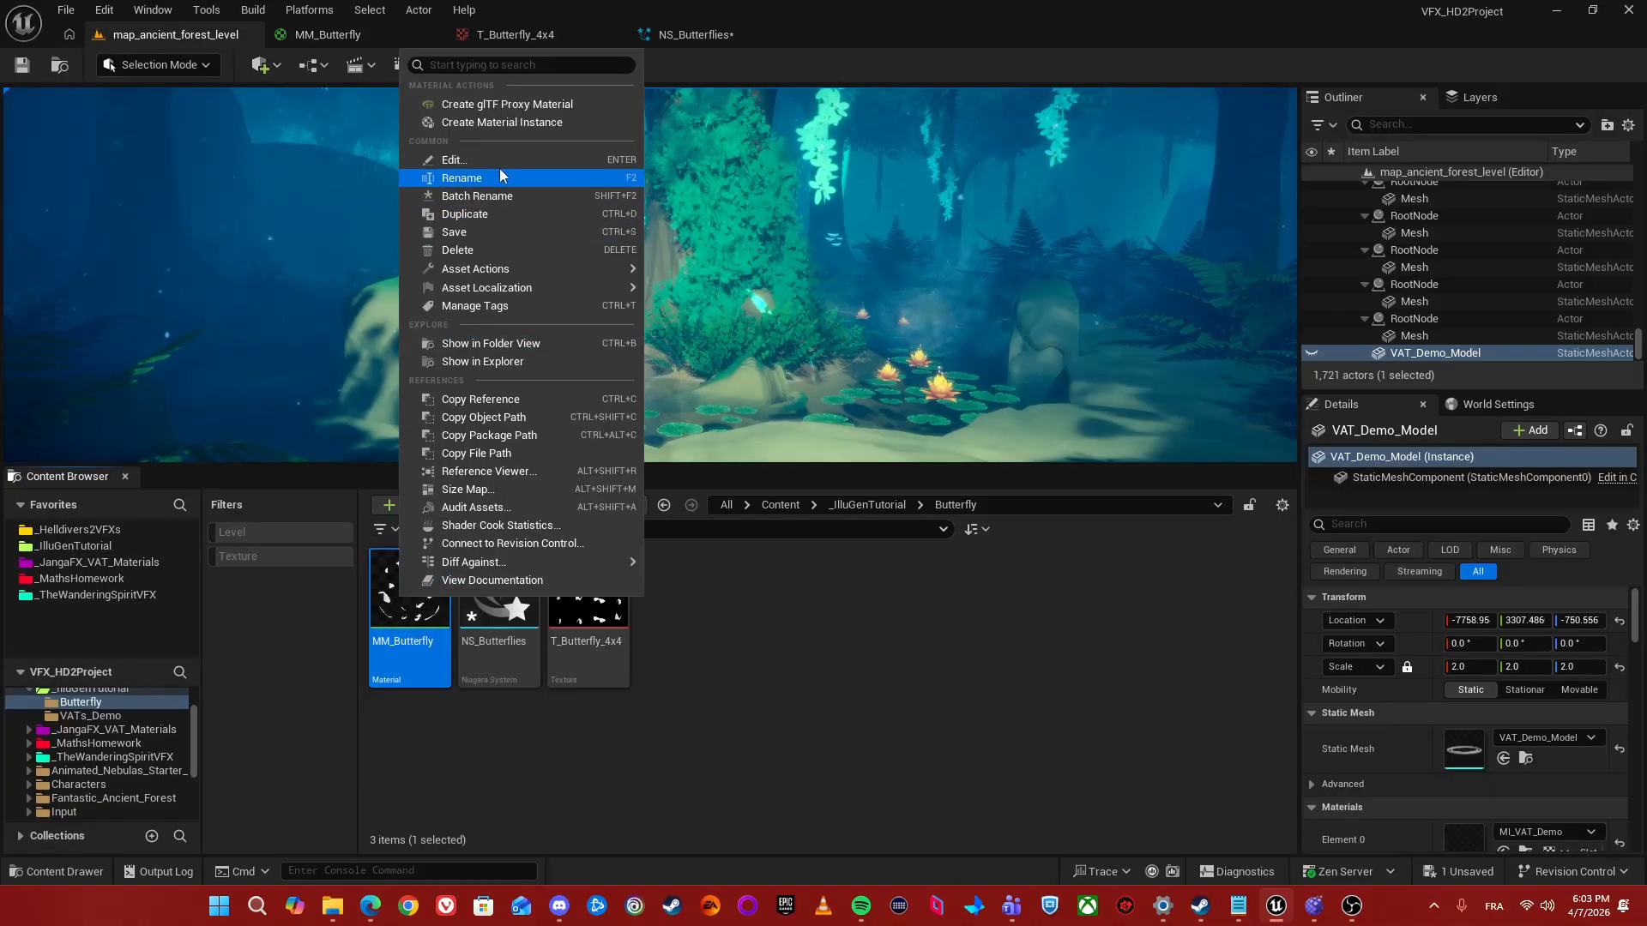
{"action": "left_click", "coordinate": [502, 122]}
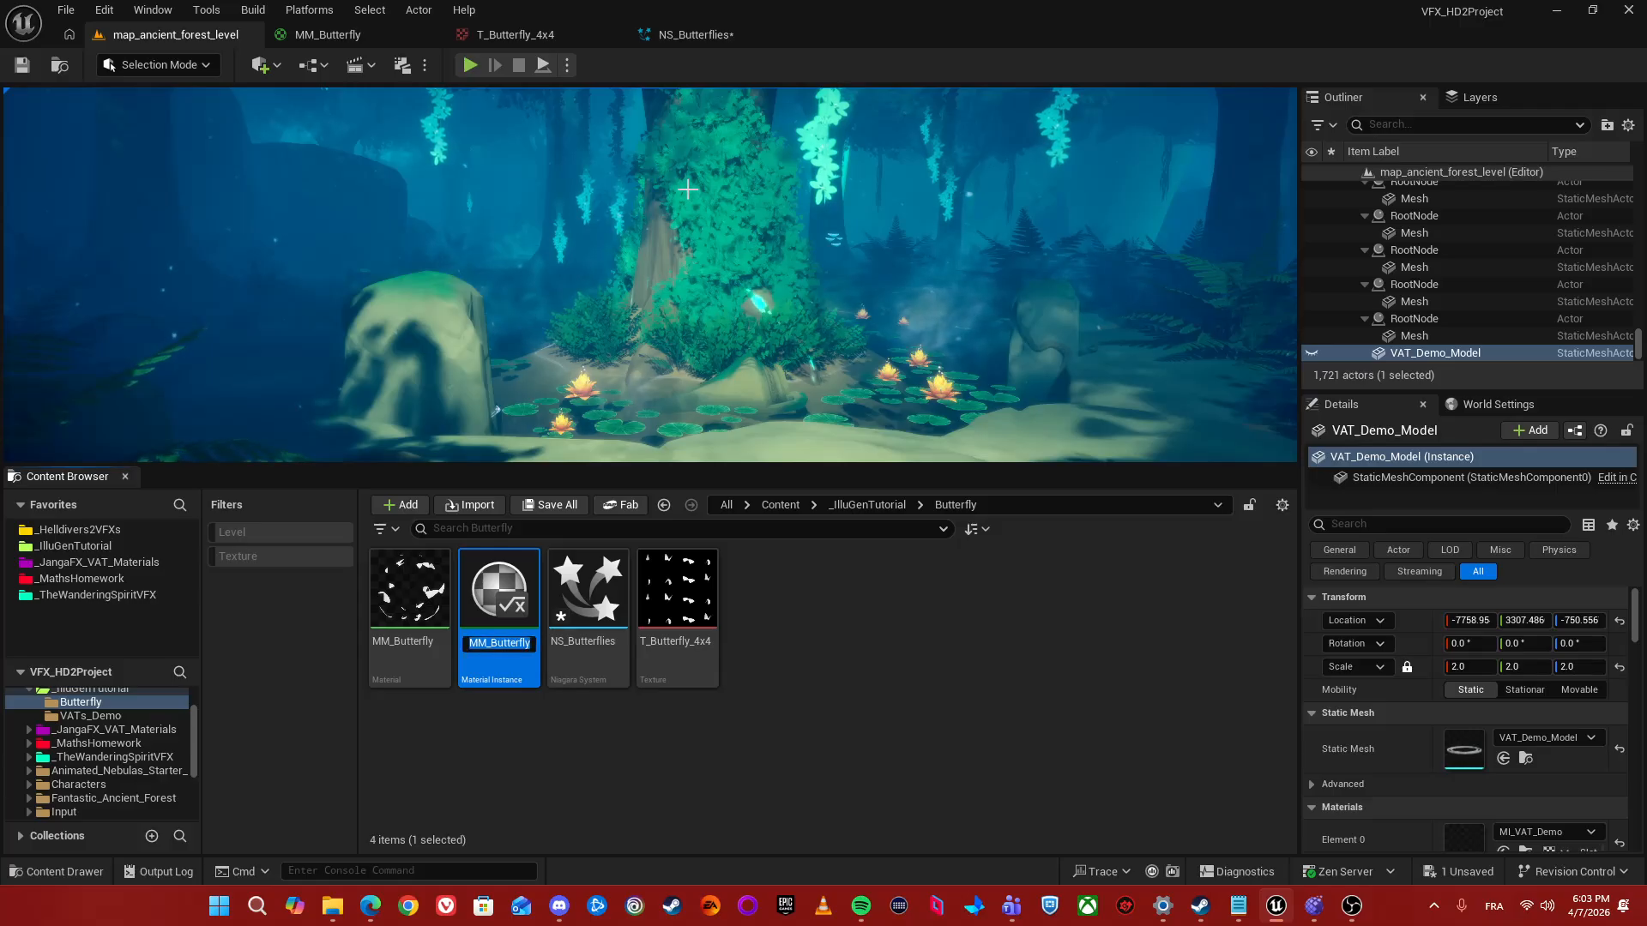
{"action": "key", "text": "BackSpace"}
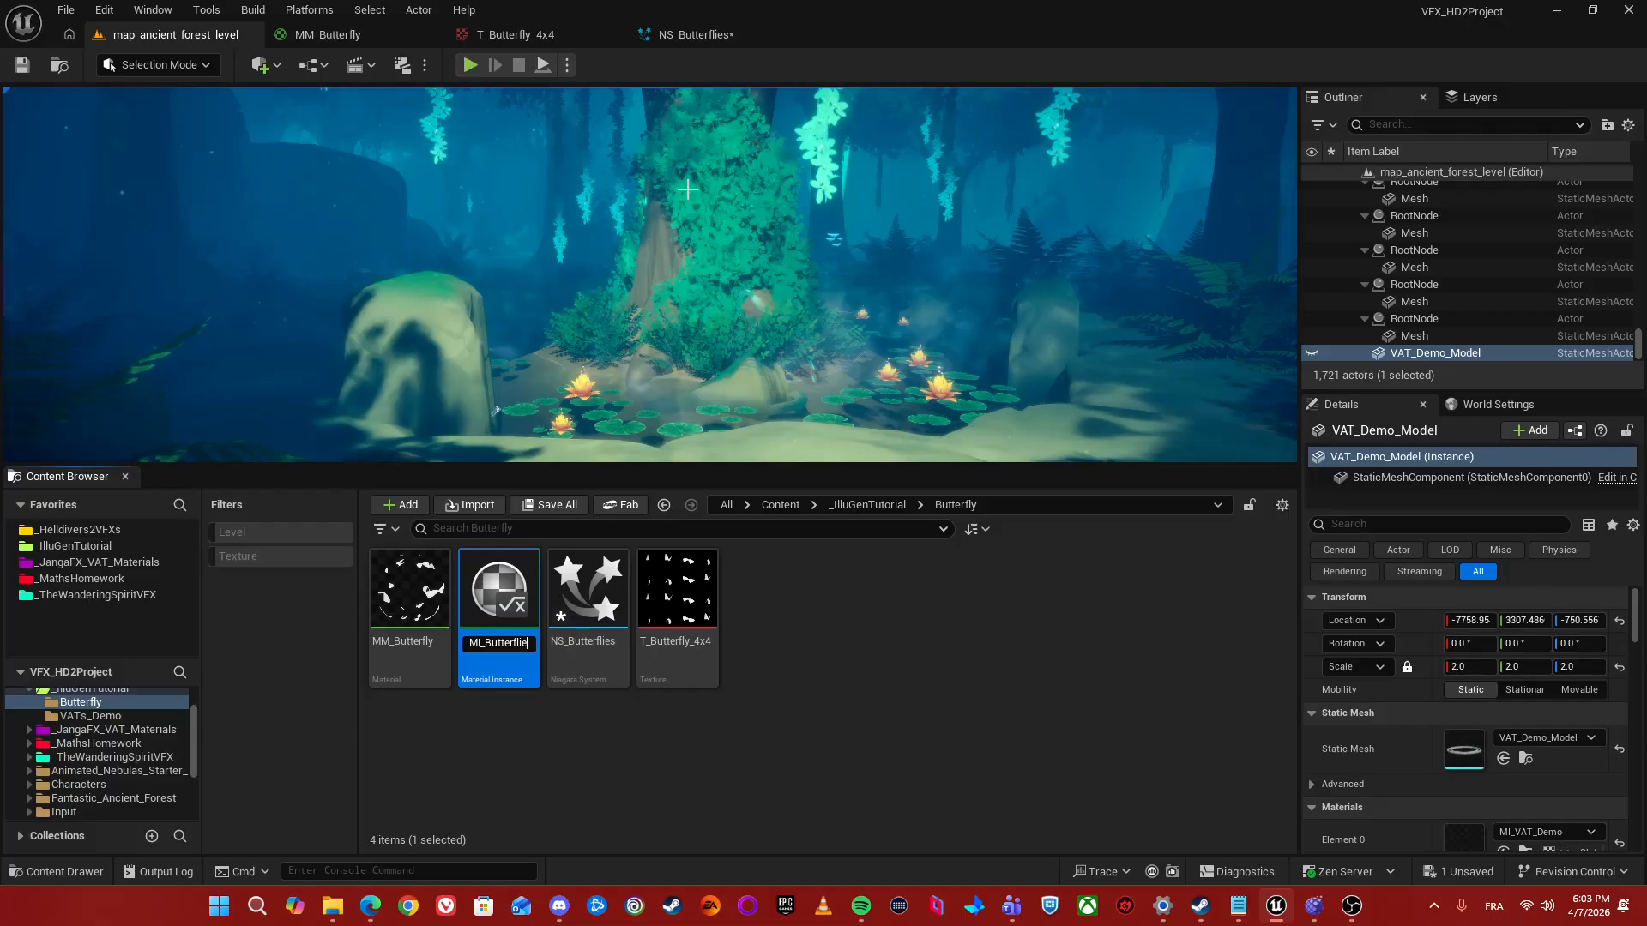
{"action": "key", "text": "Return"}
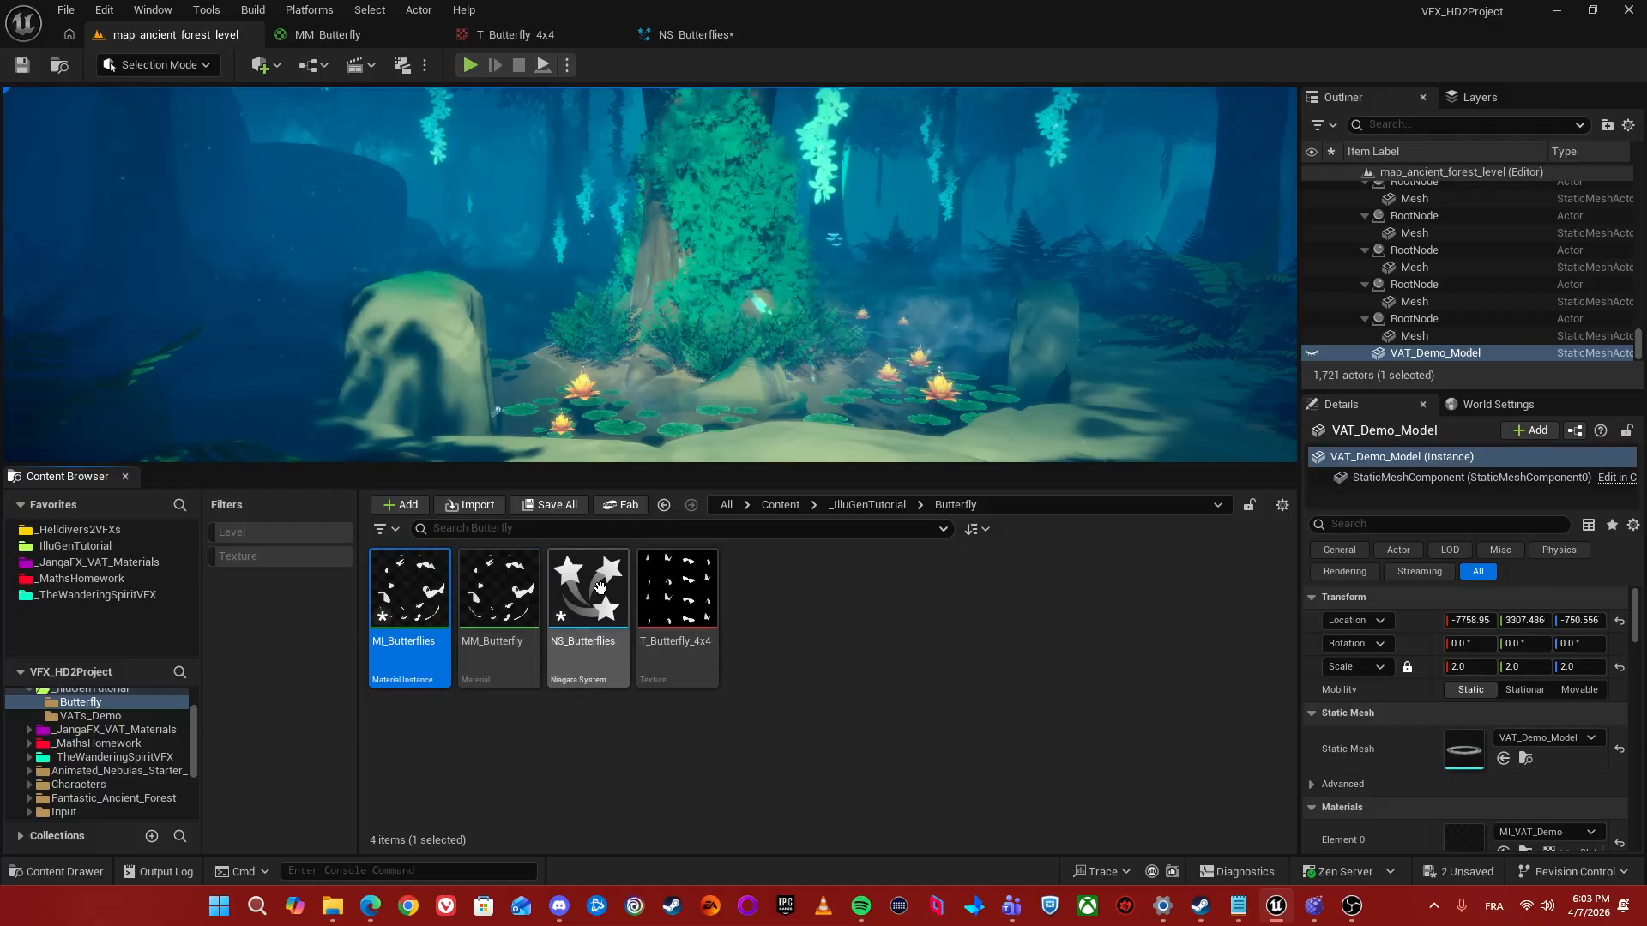
- Assign MI_Butterflies as the Sprite Renderer's material in NS_Butterflies and save the system
{"action": "double_click", "coordinate": [588, 592]}
{"action": "left_click", "coordinate": [645, 553]}
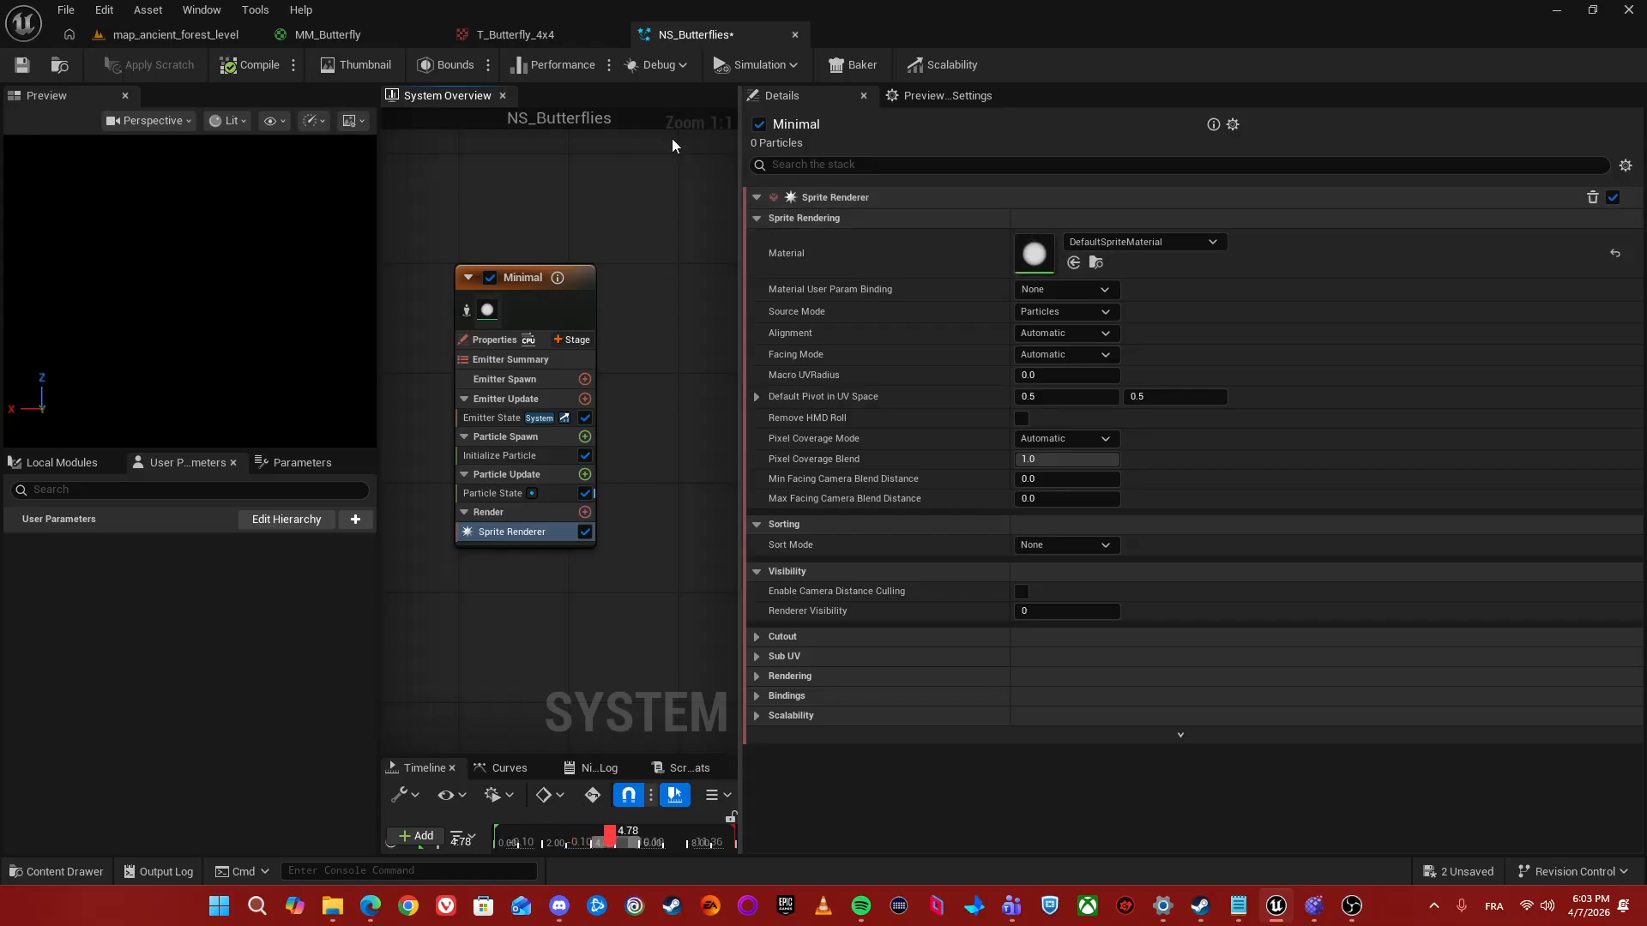
{"action": "right_click_drag", "start_coordinate": [515, 202], "coordinate": [550, 179]}
{"action": "left_click", "coordinate": [152, 34]}
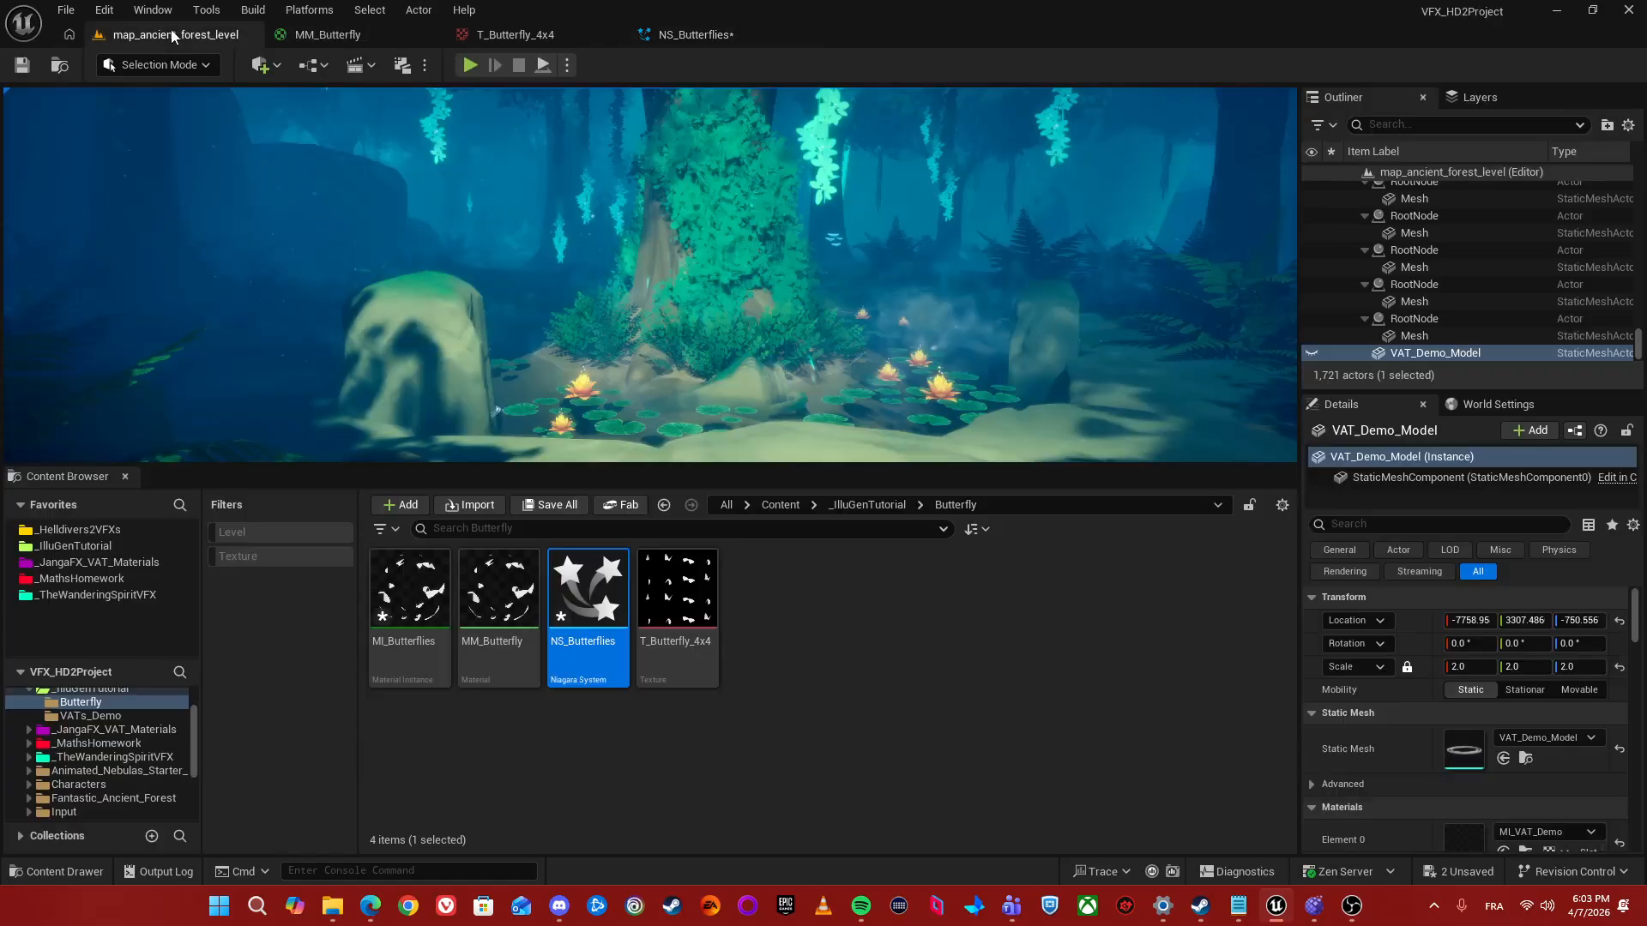
{"action": "left_click", "coordinate": [376, 584]}
{"action": "left_click", "coordinate": [343, 34]}
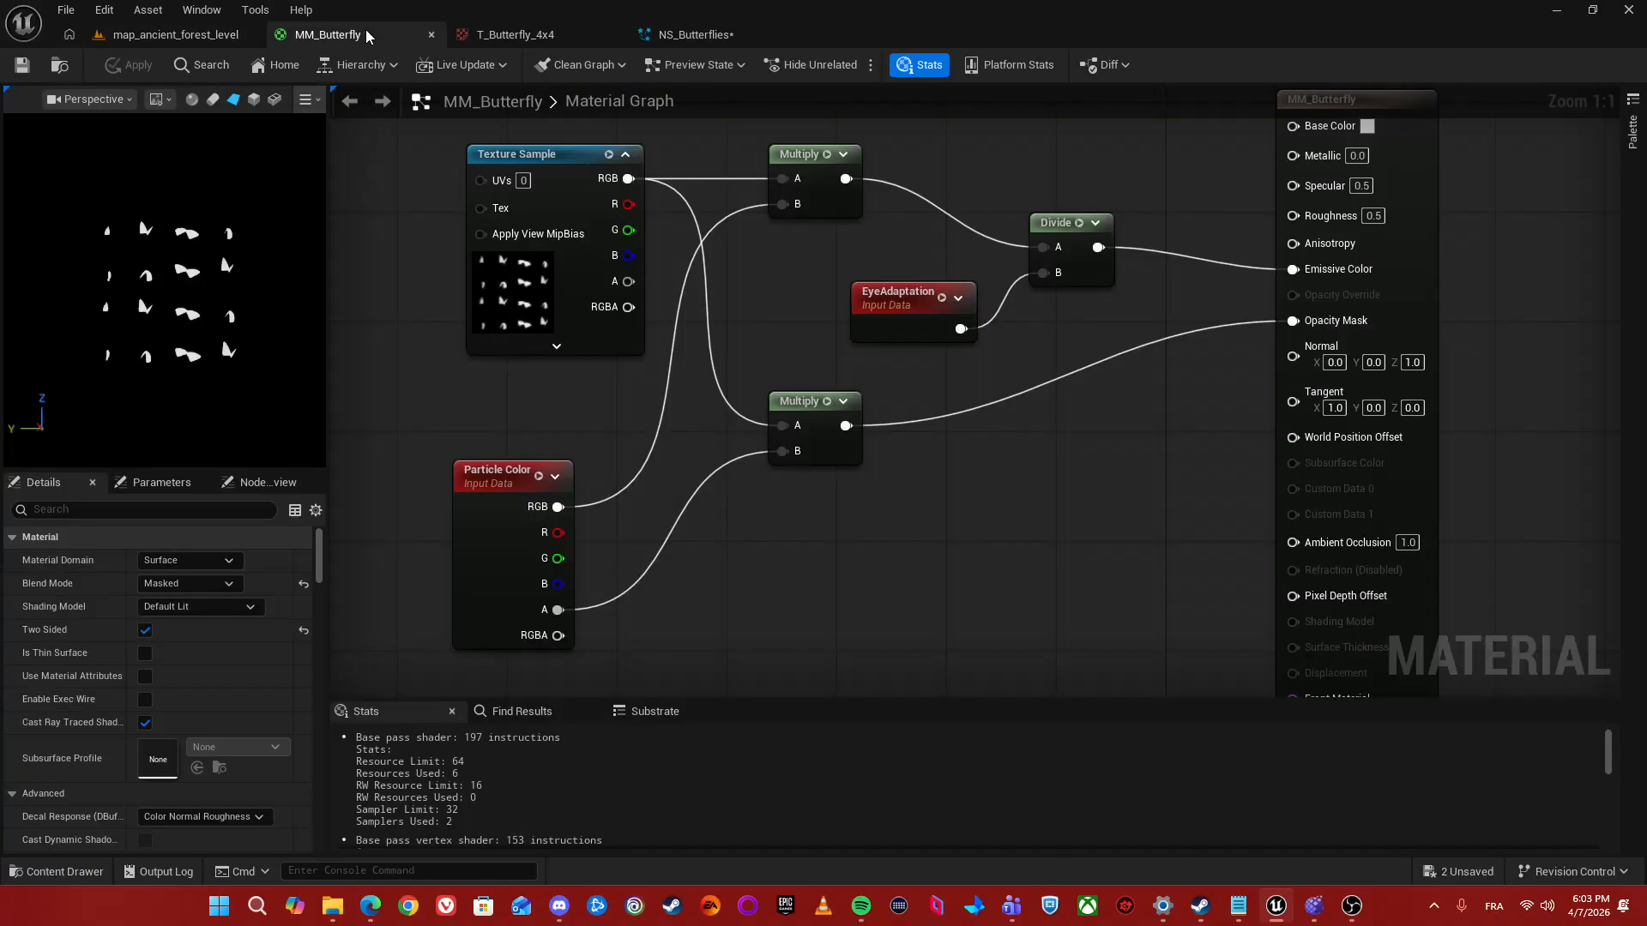
{"action": "left_click", "coordinate": [691, 36]}
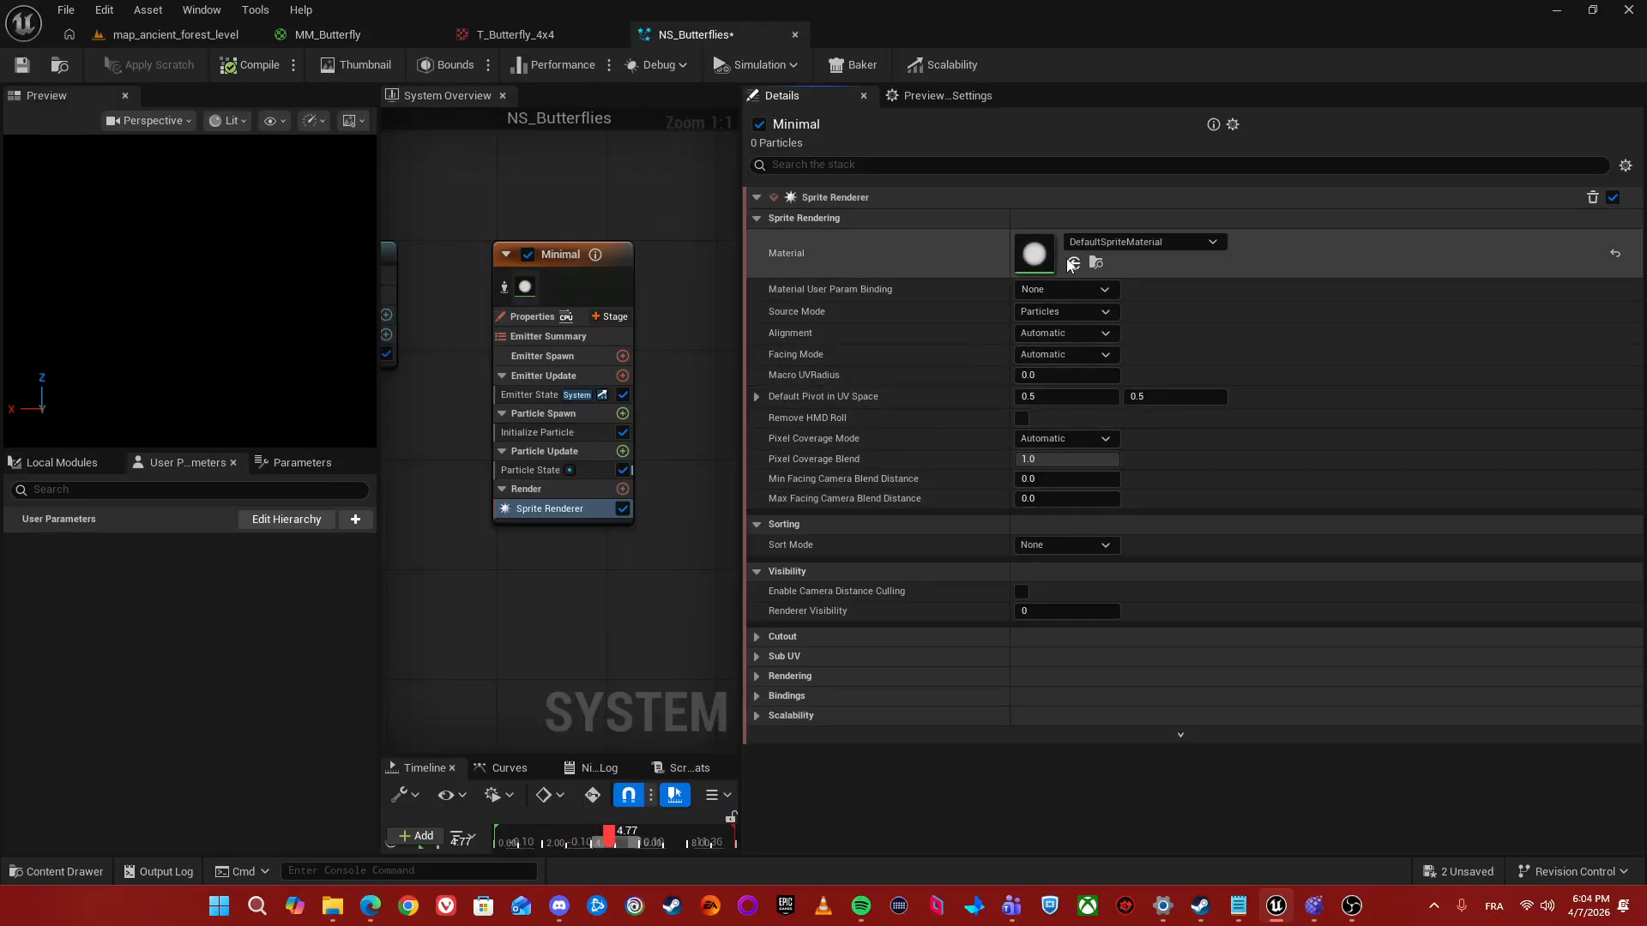
{"action": "left_click", "coordinate": [25, 66]}
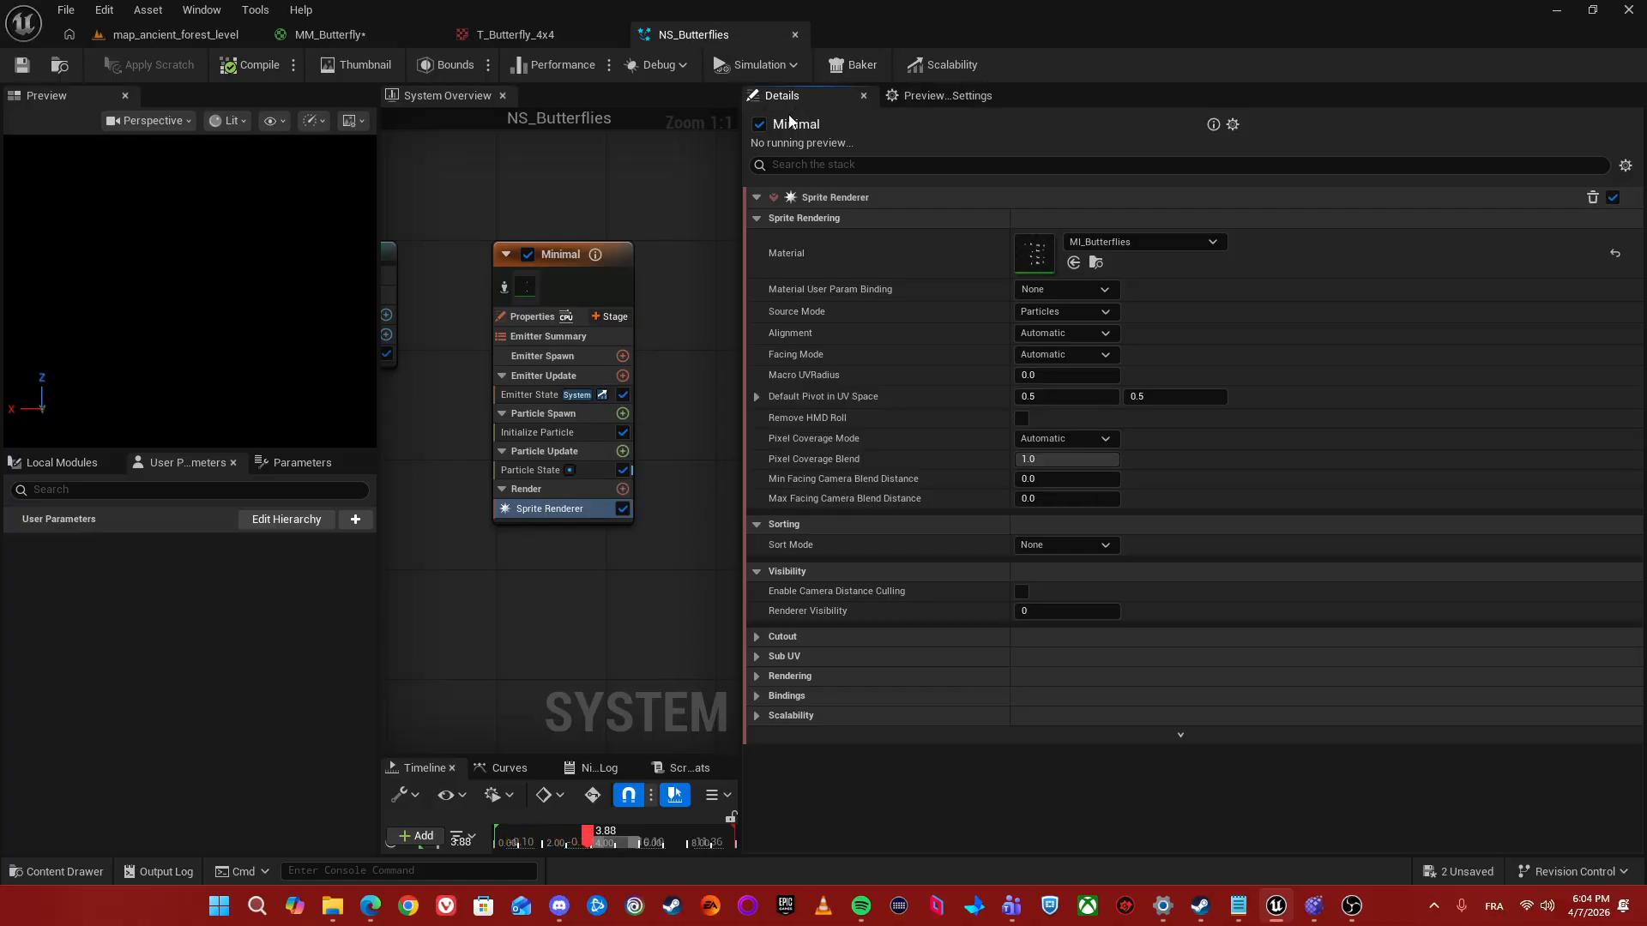
- Move the NS_Butterflies editor into its own window and arrange it side by side with the main editor window
{"action": "left_click_drag", "start_coordinate": [718, 39], "coordinate": [996, 257]}
{"action": "left_click_drag", "start_coordinate": [1211, 305], "coordinate": [1613, 300]}
{"action": "left_click", "coordinate": [162, 172]}
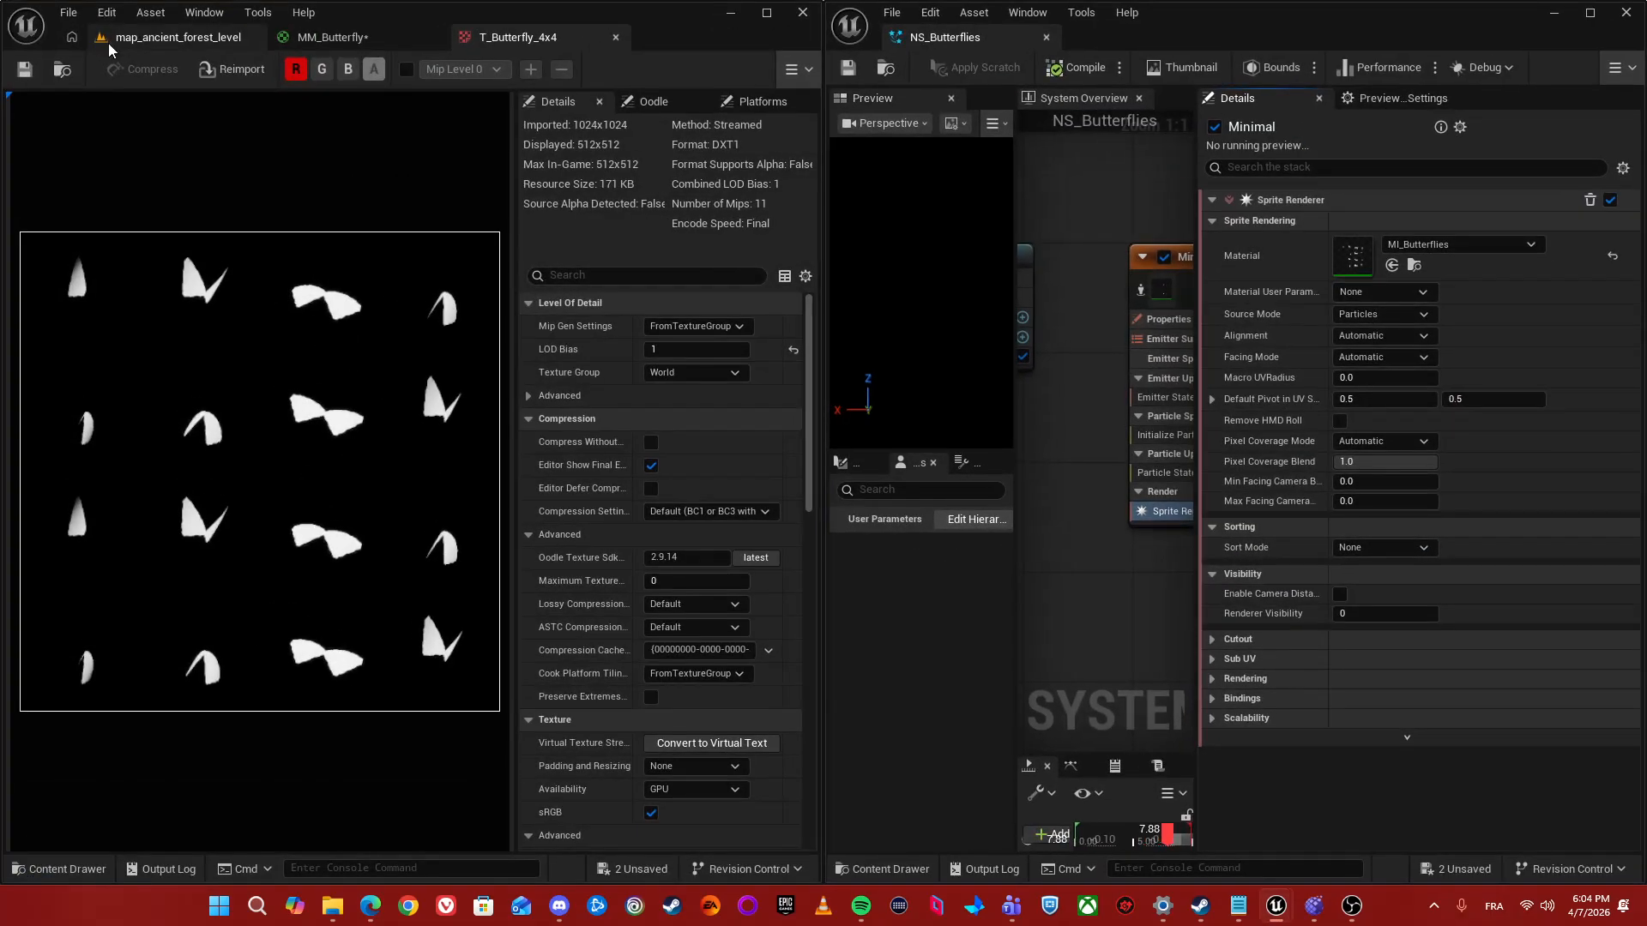
- Place NS_Butterflies in the forest level on the ground beside the lily pond and raise it slightly
{"action": "left_click", "coordinate": [176, 37]}
{"action": "key", "text": "w"}
{"action": "right_click_drag", "start_coordinate": [430, 287], "coordinate": [430, 287]}
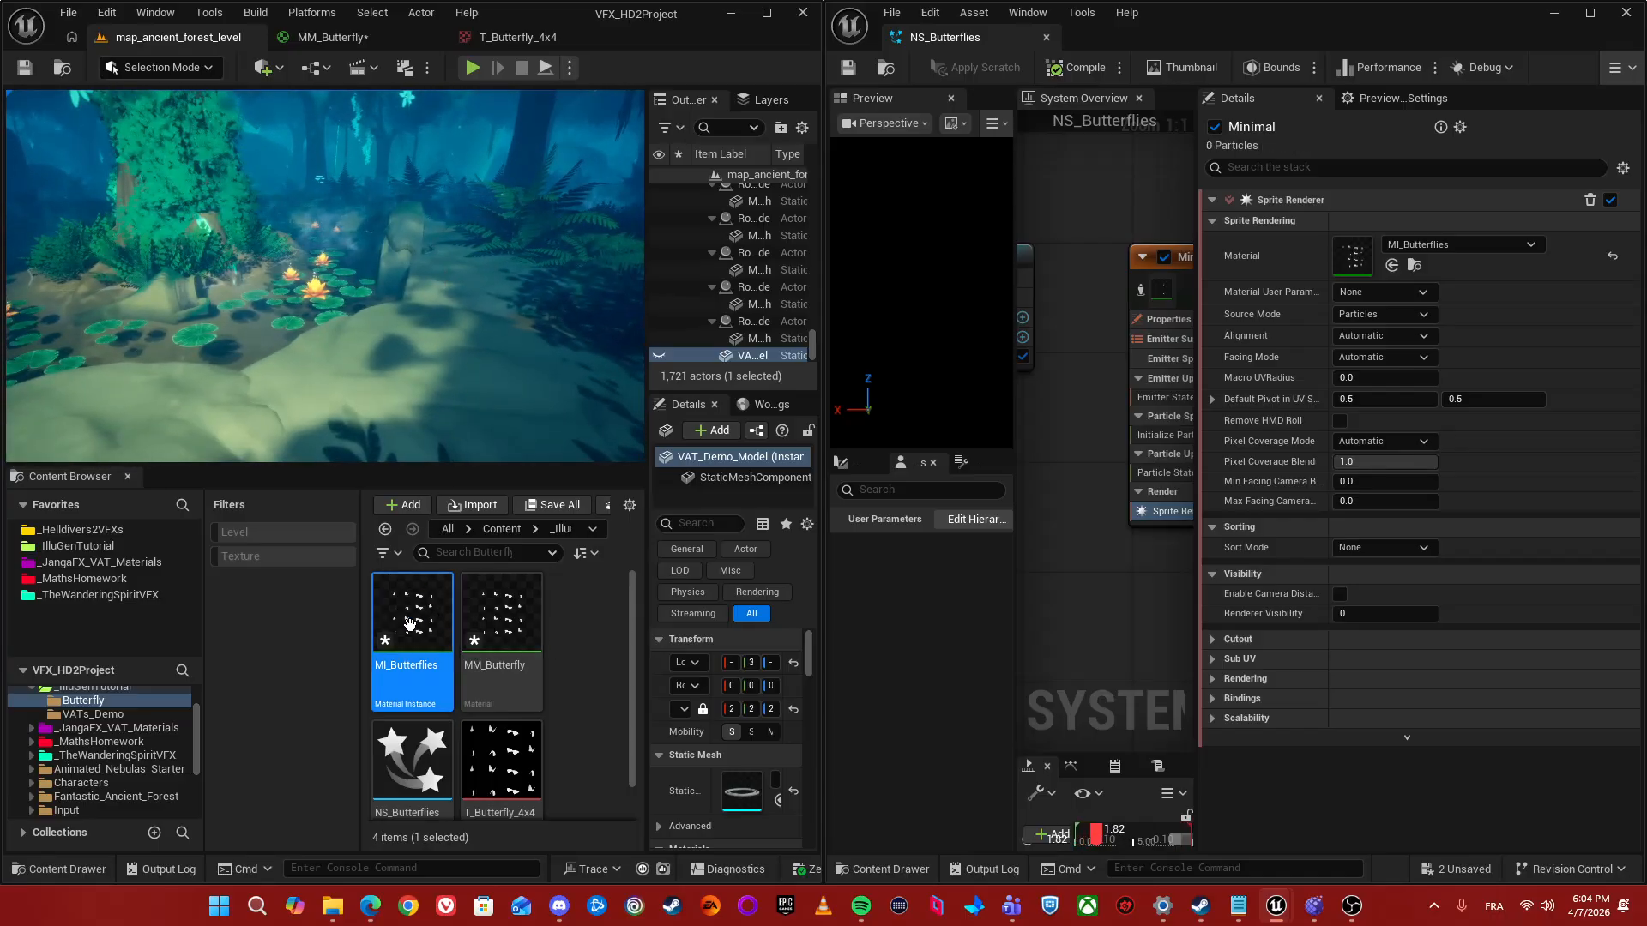
{"action": "key", "text": "Down"}
{"action": "left_click_drag", "start_coordinate": [454, 588], "coordinate": [490, 374]}
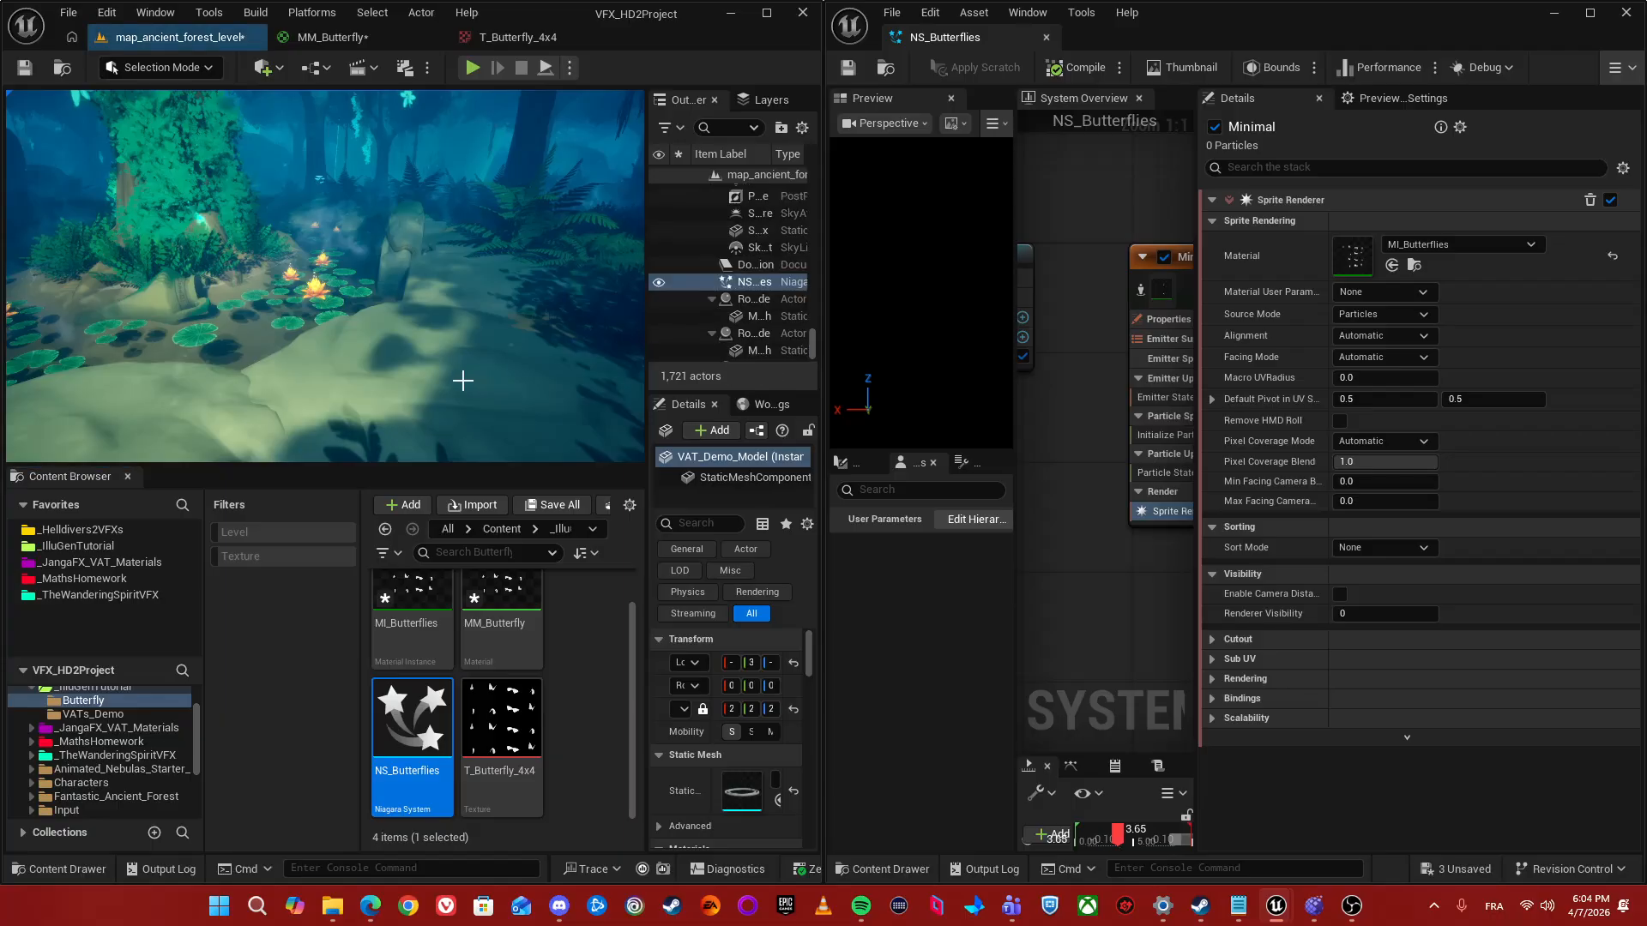
{"action": "key", "text": "s"}
{"action": "right_click_drag", "start_coordinate": [388, 320], "coordinate": [388, 320]}
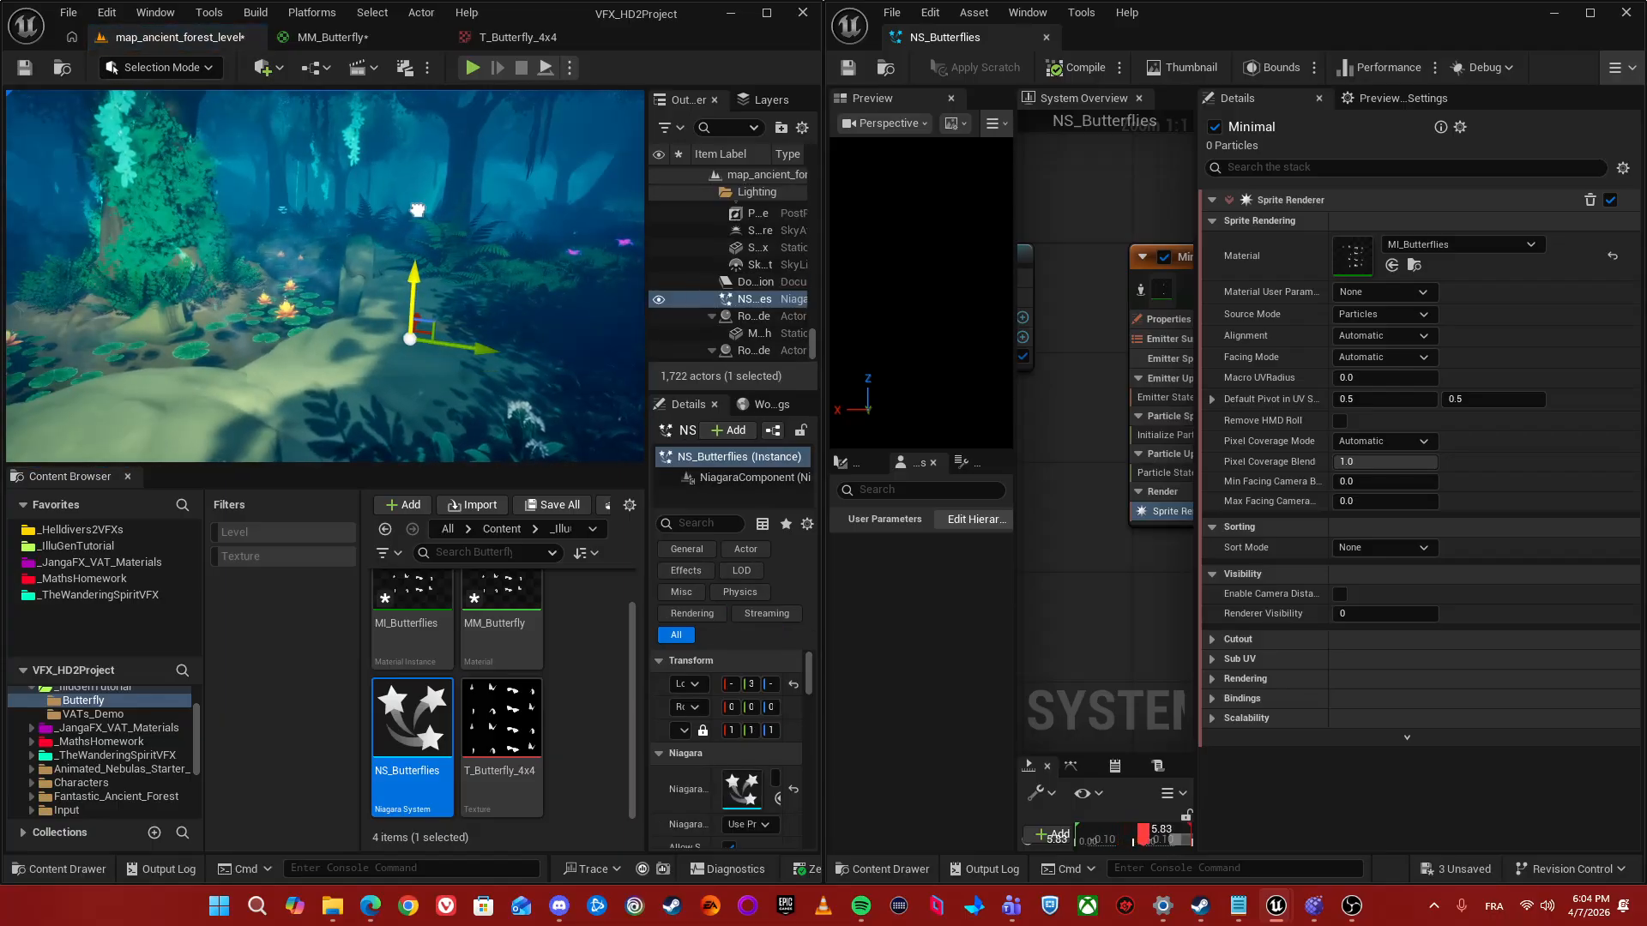
{"action": "left_click_drag", "start_coordinate": [418, 210], "coordinate": [462, 146]}
{"action": "right_click_drag", "start_coordinate": [462, 147], "coordinate": [462, 147]}
{"action": "key", "text": "w"}
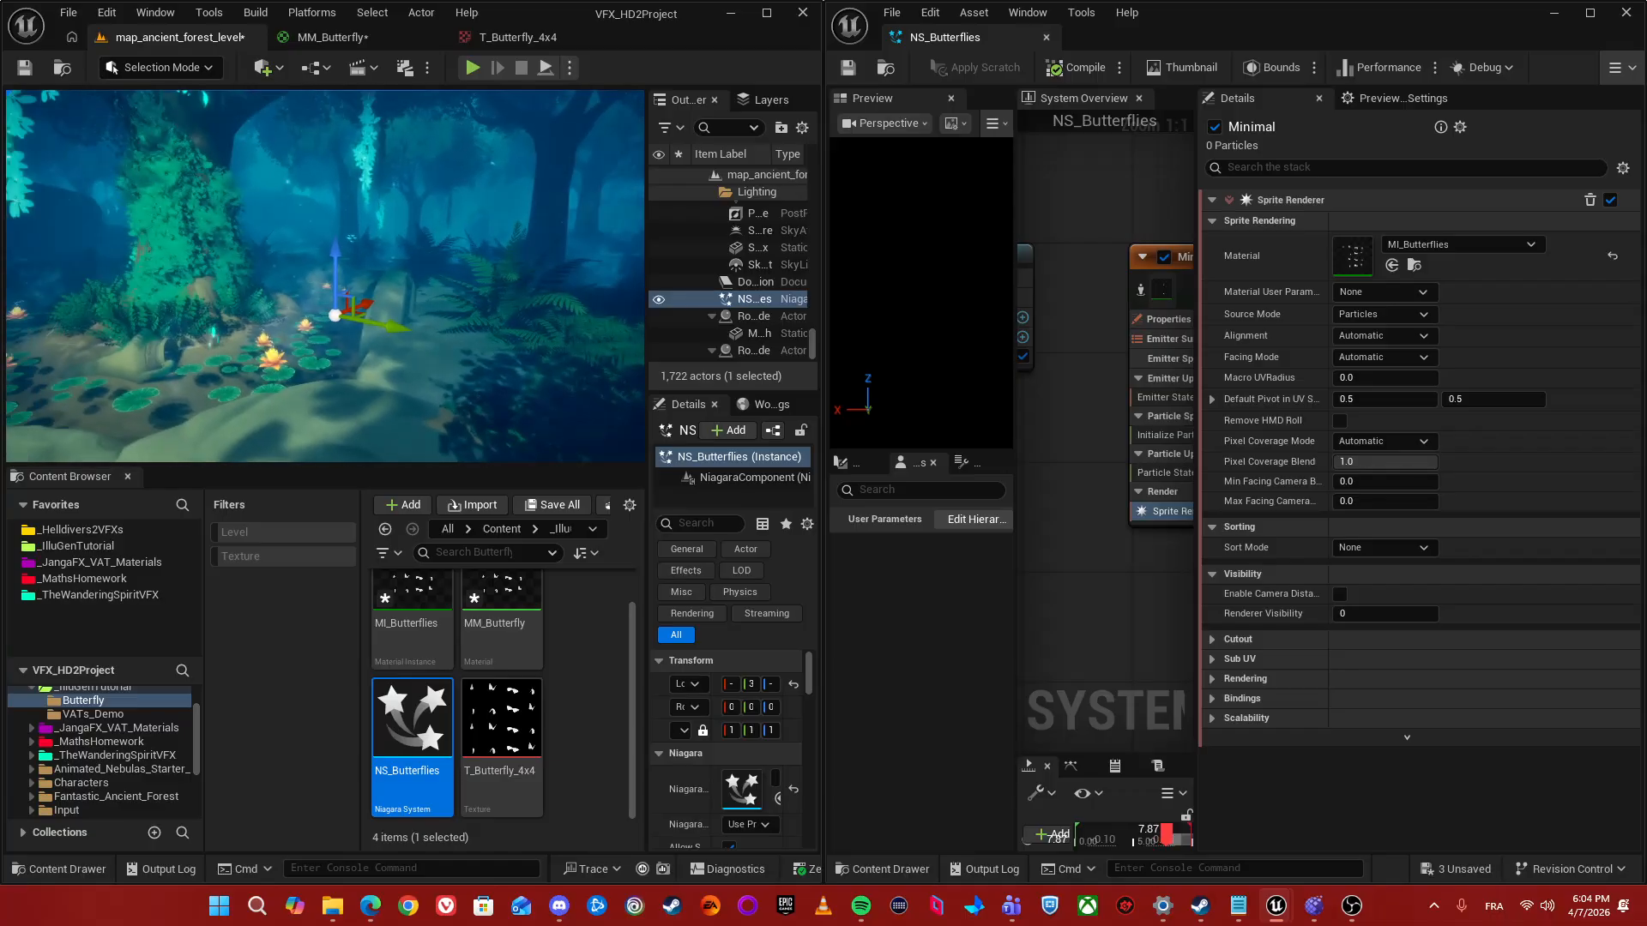
- Add a Spawn Rate module to the Minimal emitter
{"action": "scroll", "coordinate": [1093, 347], "scroll_direction": "down", "scroll_amount": 2}
{"action": "left_click_drag", "start_coordinate": [1196, 554], "coordinate": [1292, 545]}
{"action": "scroll", "coordinate": [1160, 269], "scroll_direction": "up", "scroll_amount": 2}
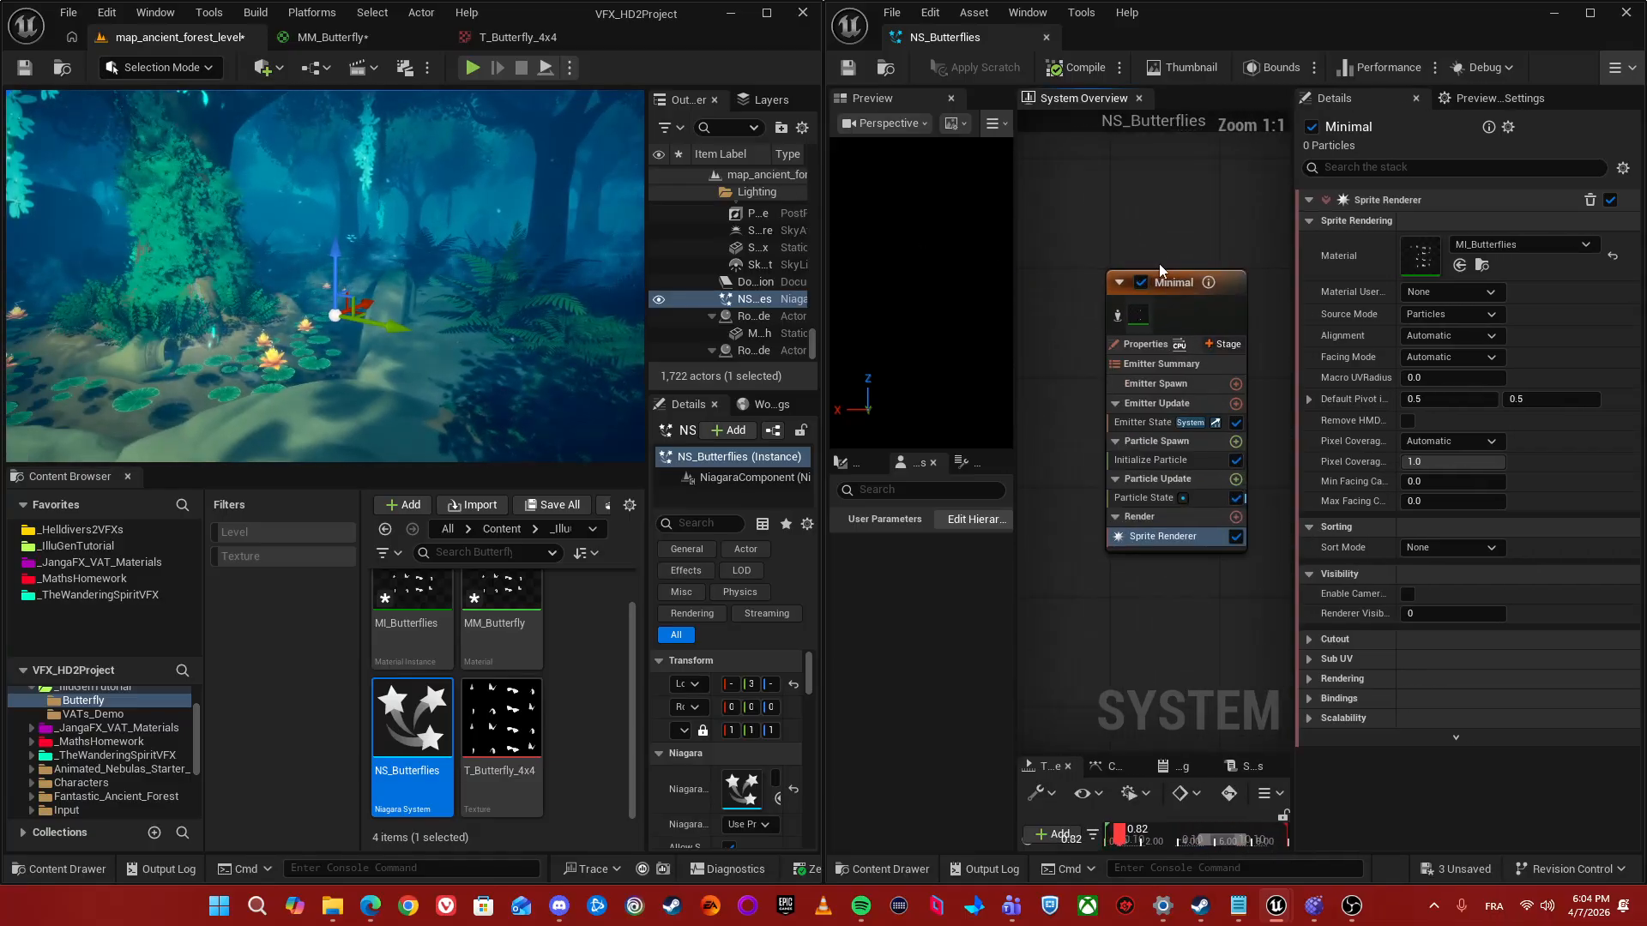
{"action": "left_click", "coordinate": [1153, 404]}
{"action": "left_click", "coordinate": [1205, 386]}
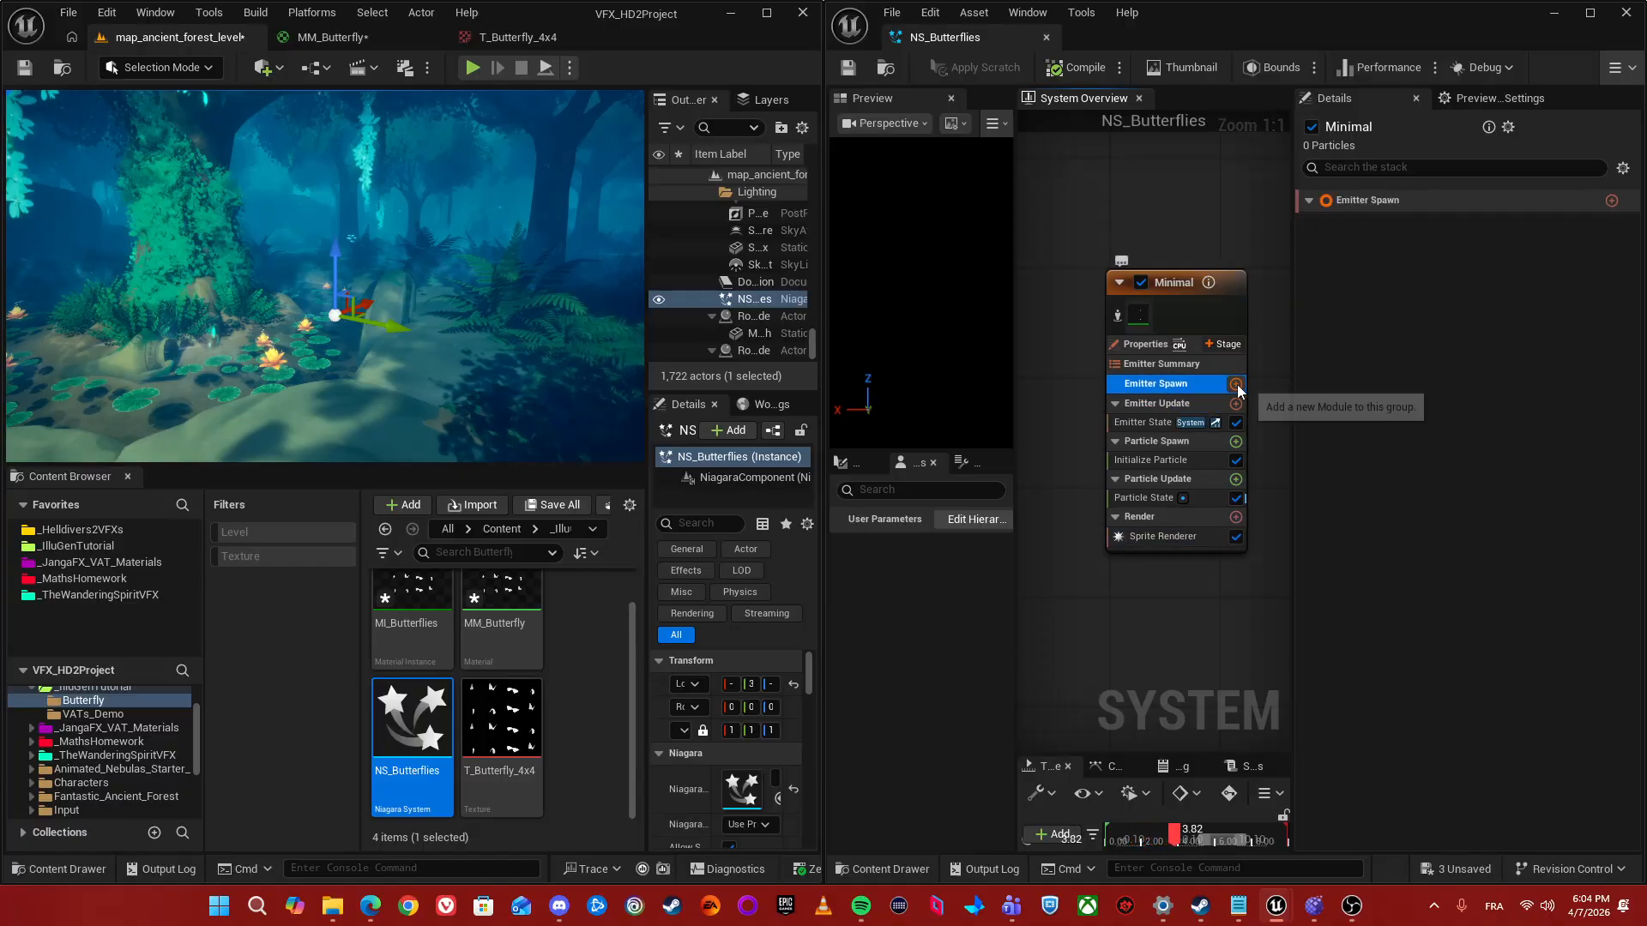
{"action": "left_click", "coordinate": [1235, 383]}
{"action": "type", "text": "Spa"}
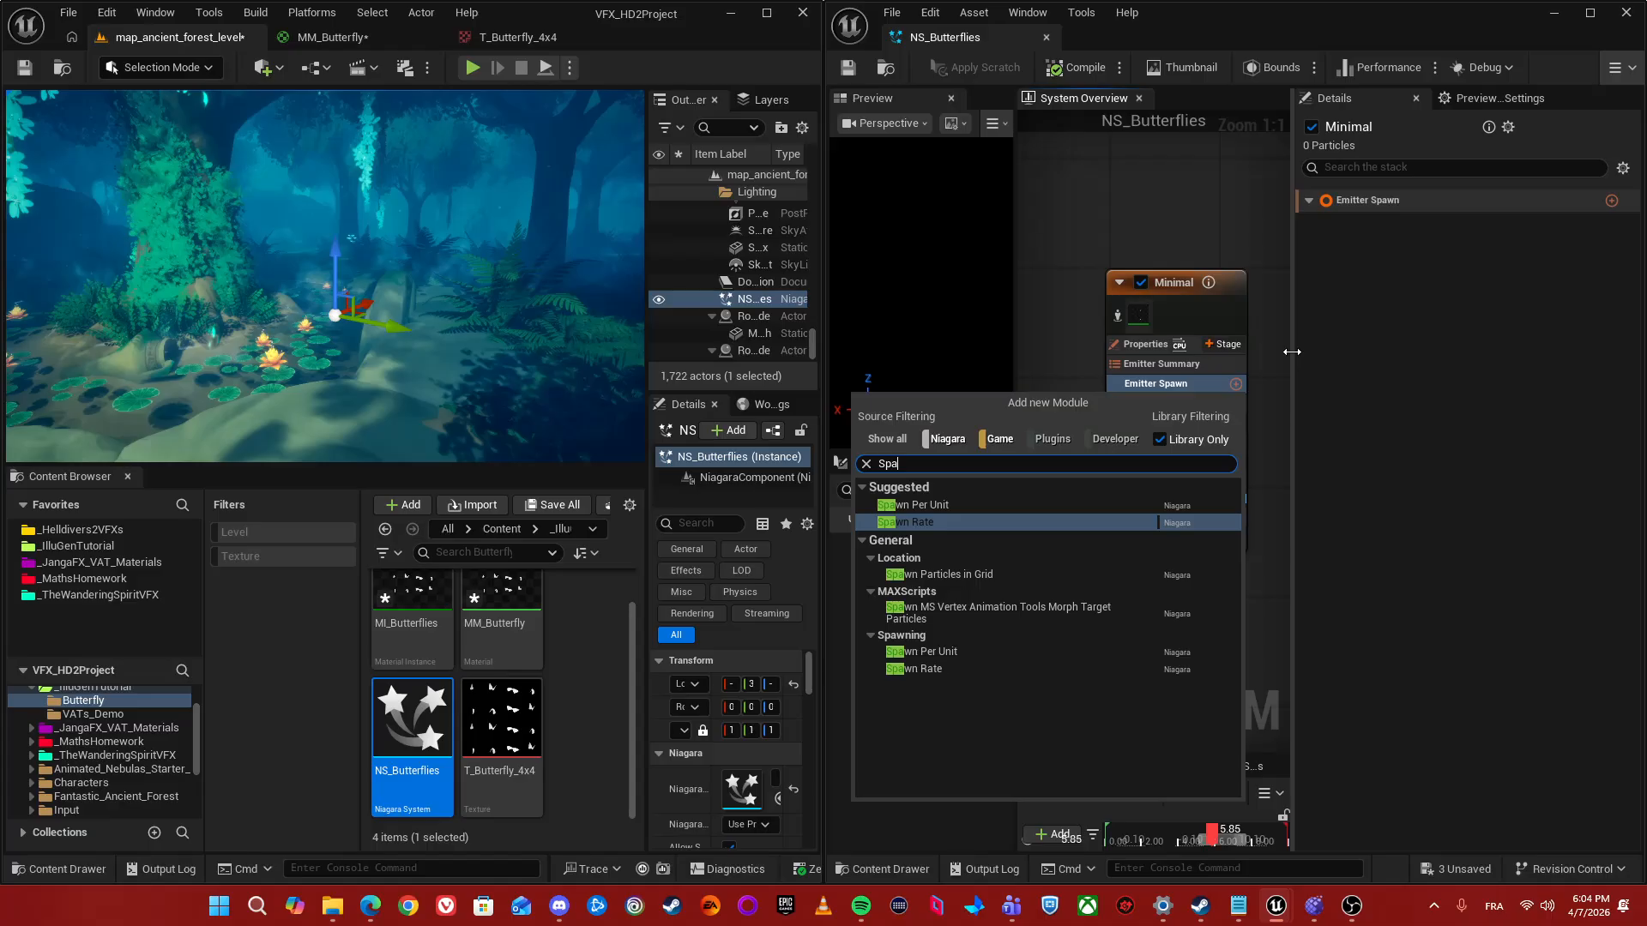
{"action": "key", "text": "Return"}
- Set the SpawnRate to 15 and check the particles in the level
{"action": "left_click", "coordinate": [1589, 264]}
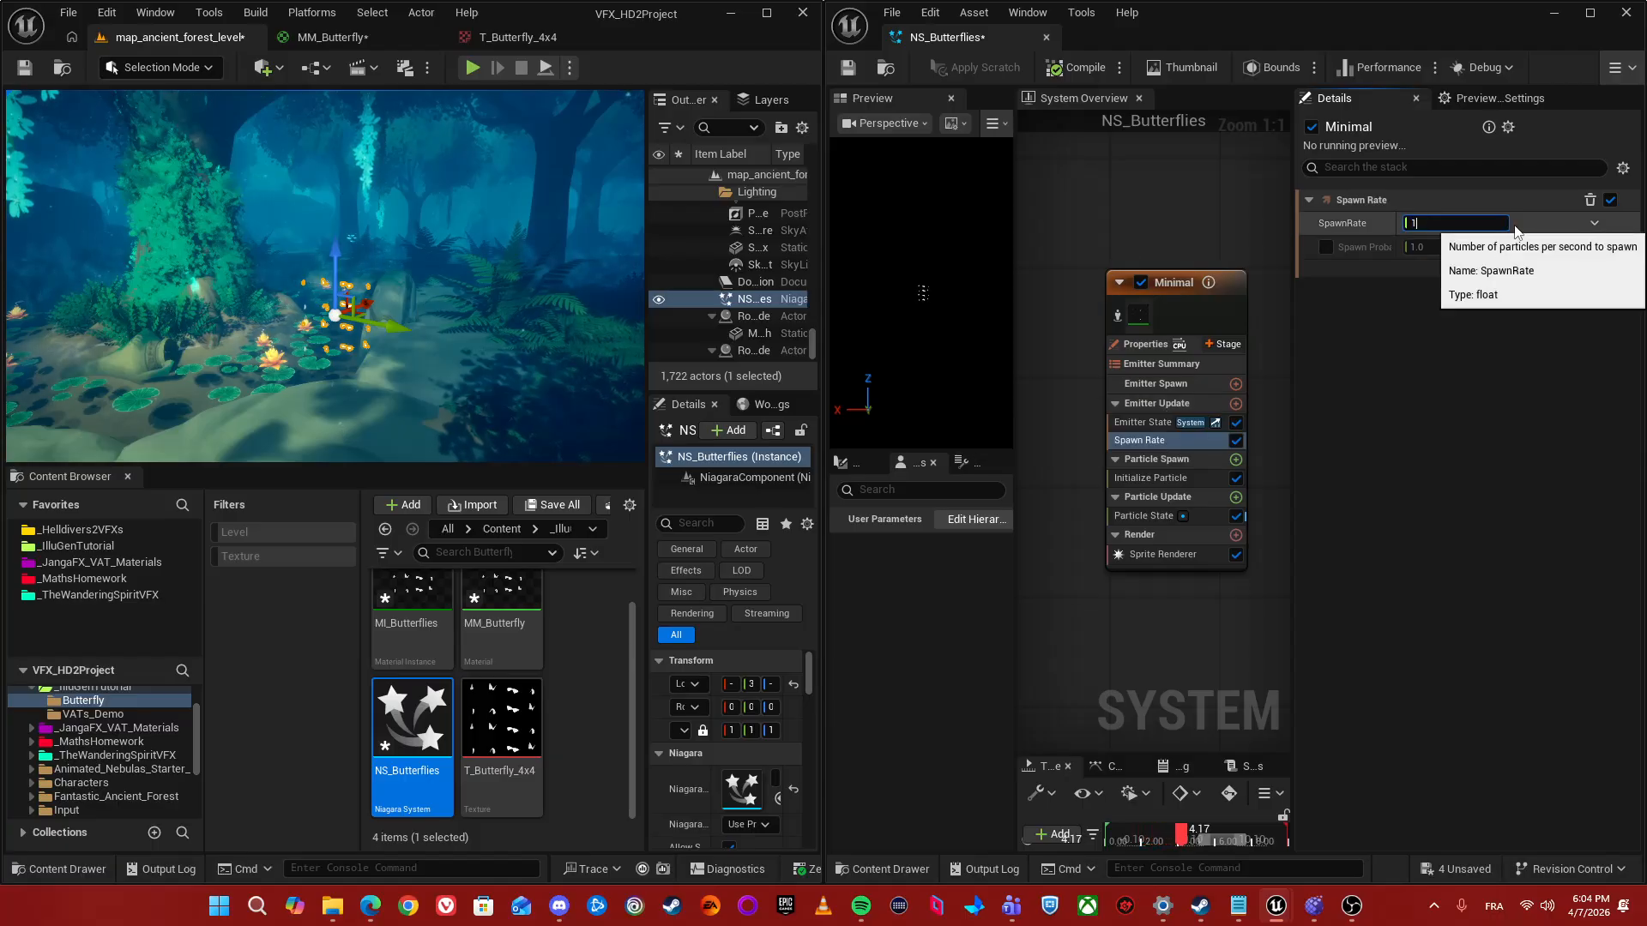
{"action": "scroll", "coordinate": [383, 291], "scroll_direction": "up", "scroll_amount": 5}
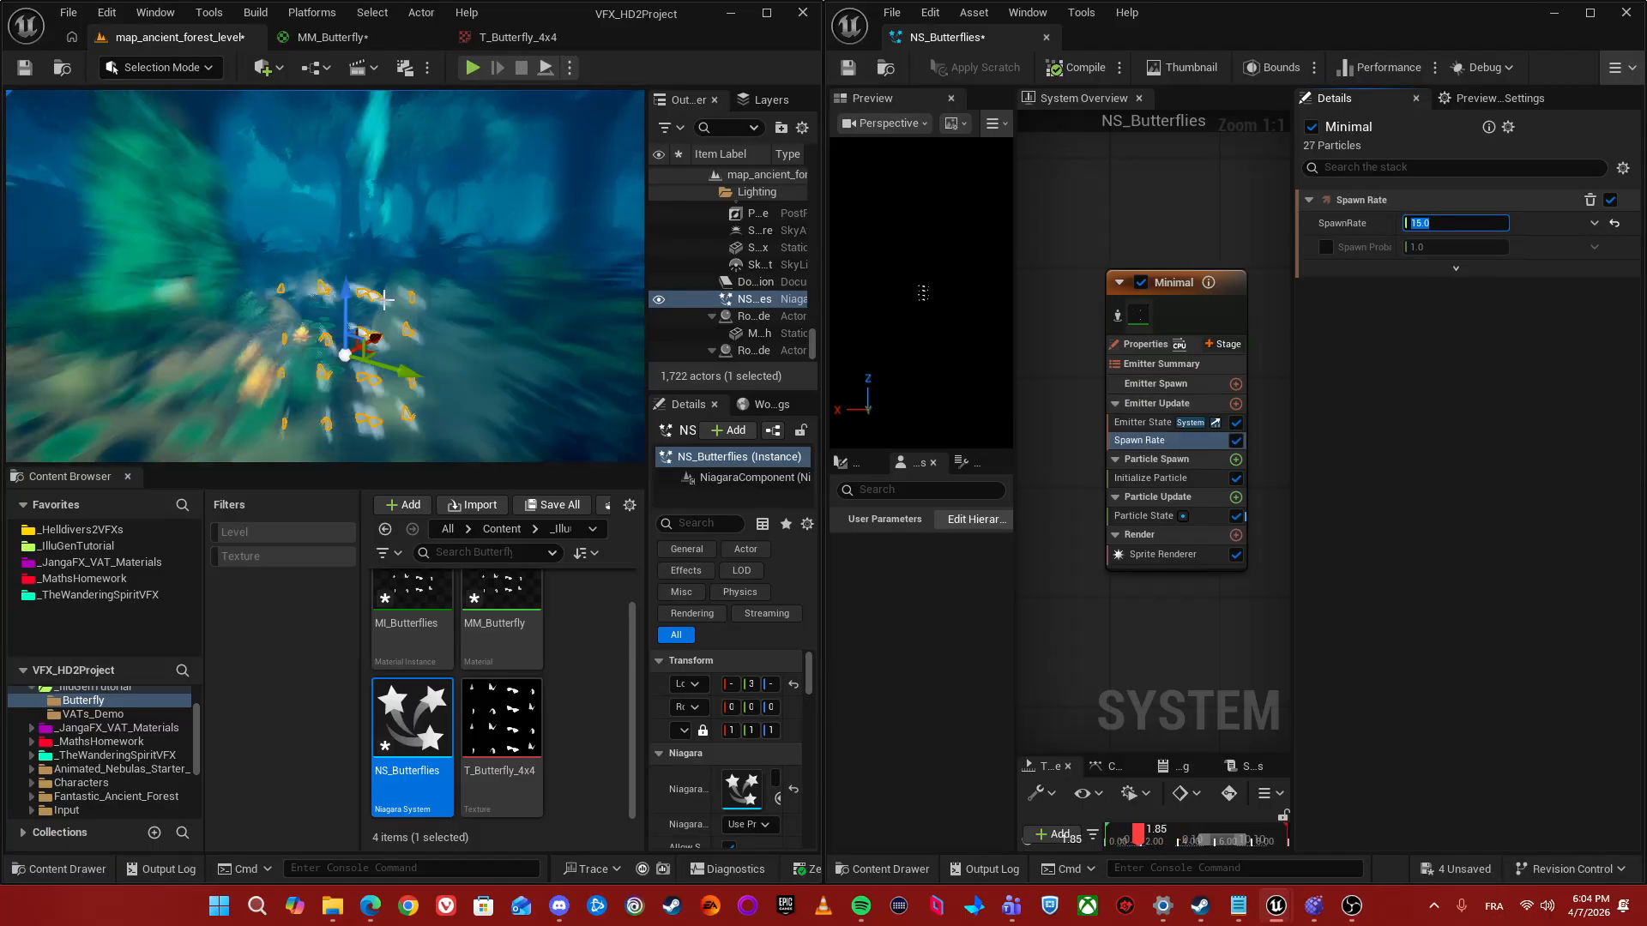
{"action": "left_click_drag", "start_coordinate": [407, 320], "coordinate": [416, 378]}
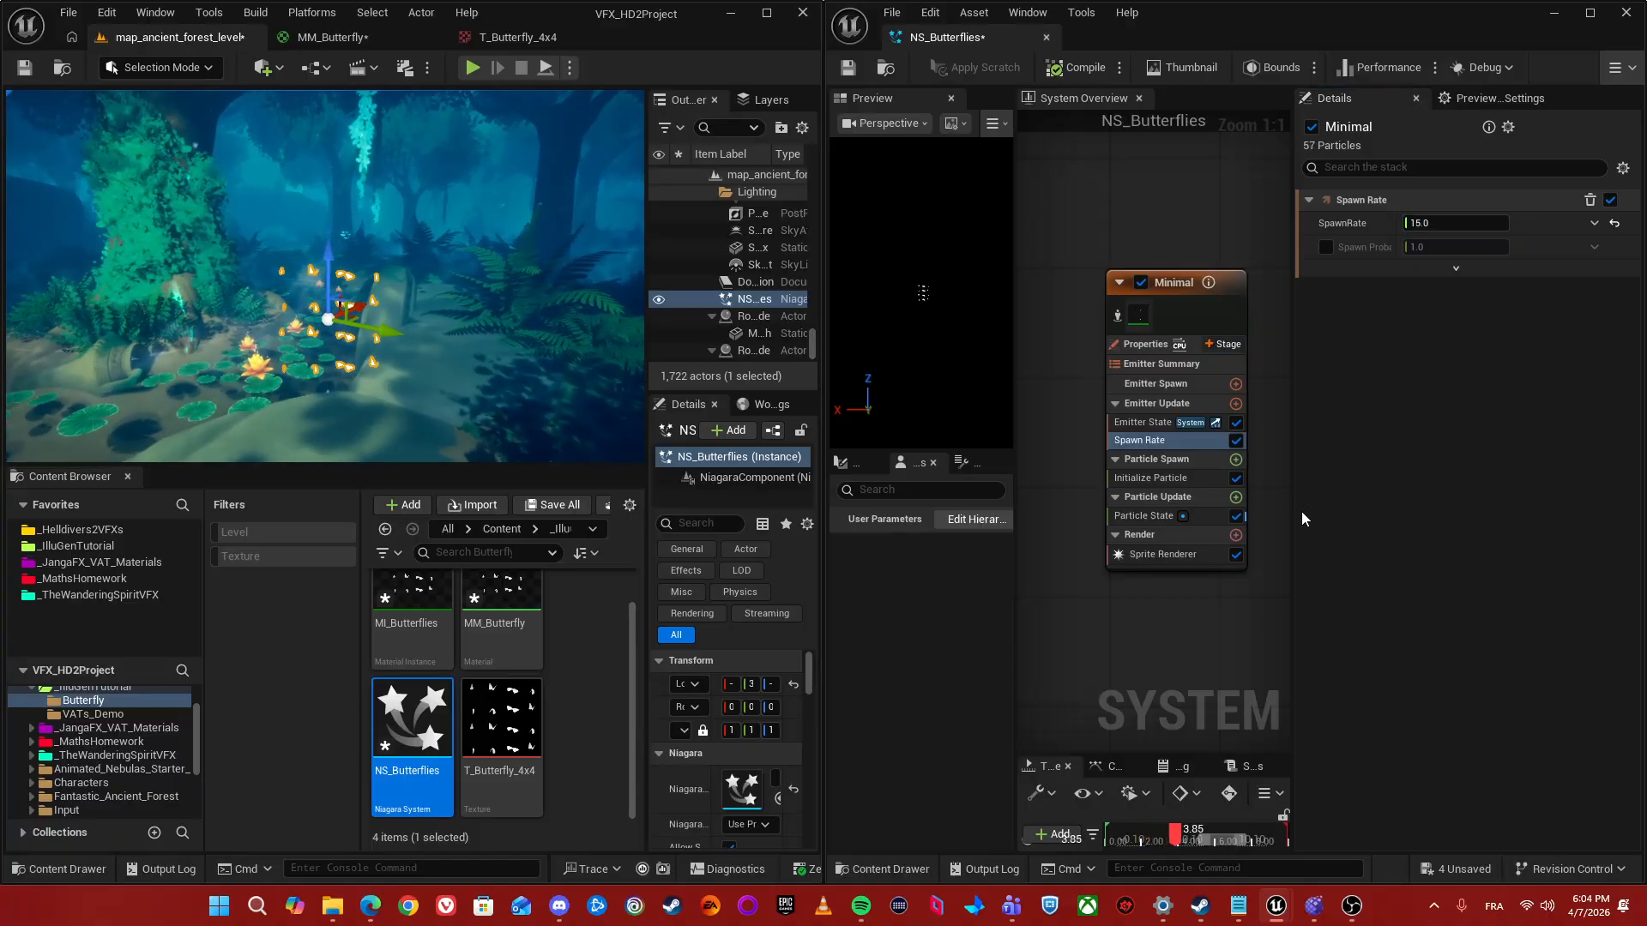
- Set the Sprite Renderer's Sub Image Size to 4 by 4 and inspect the butterfly sprite in the level in game view
{"action": "left_click", "coordinate": [1143, 557]}
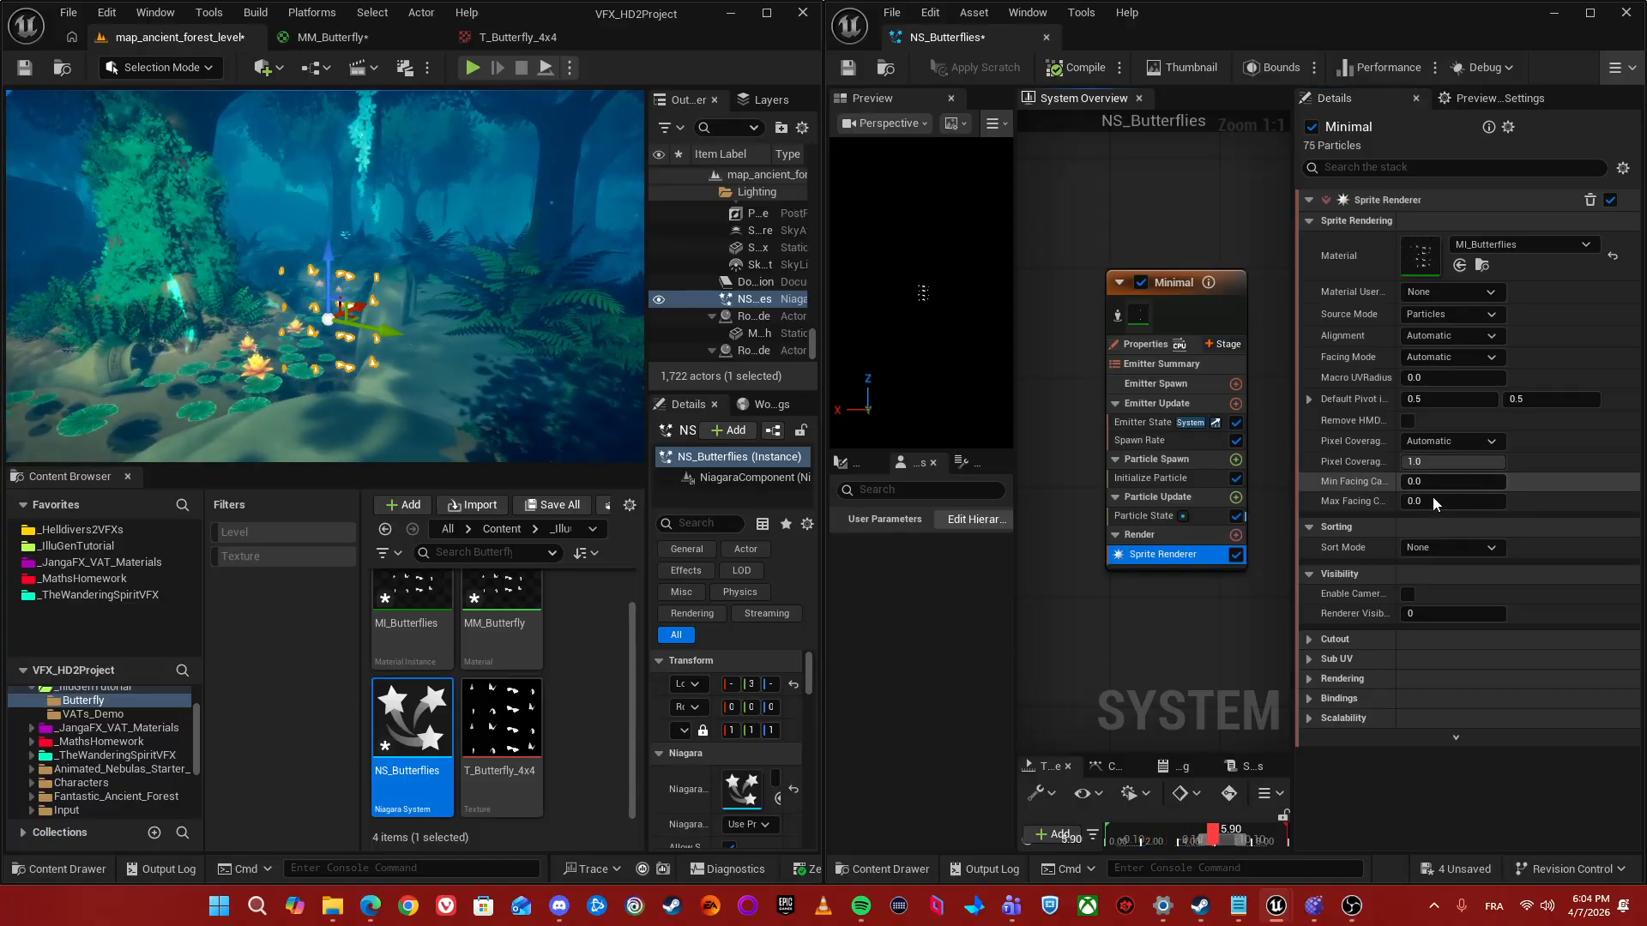
{"action": "left_click", "coordinate": [1313, 662]}
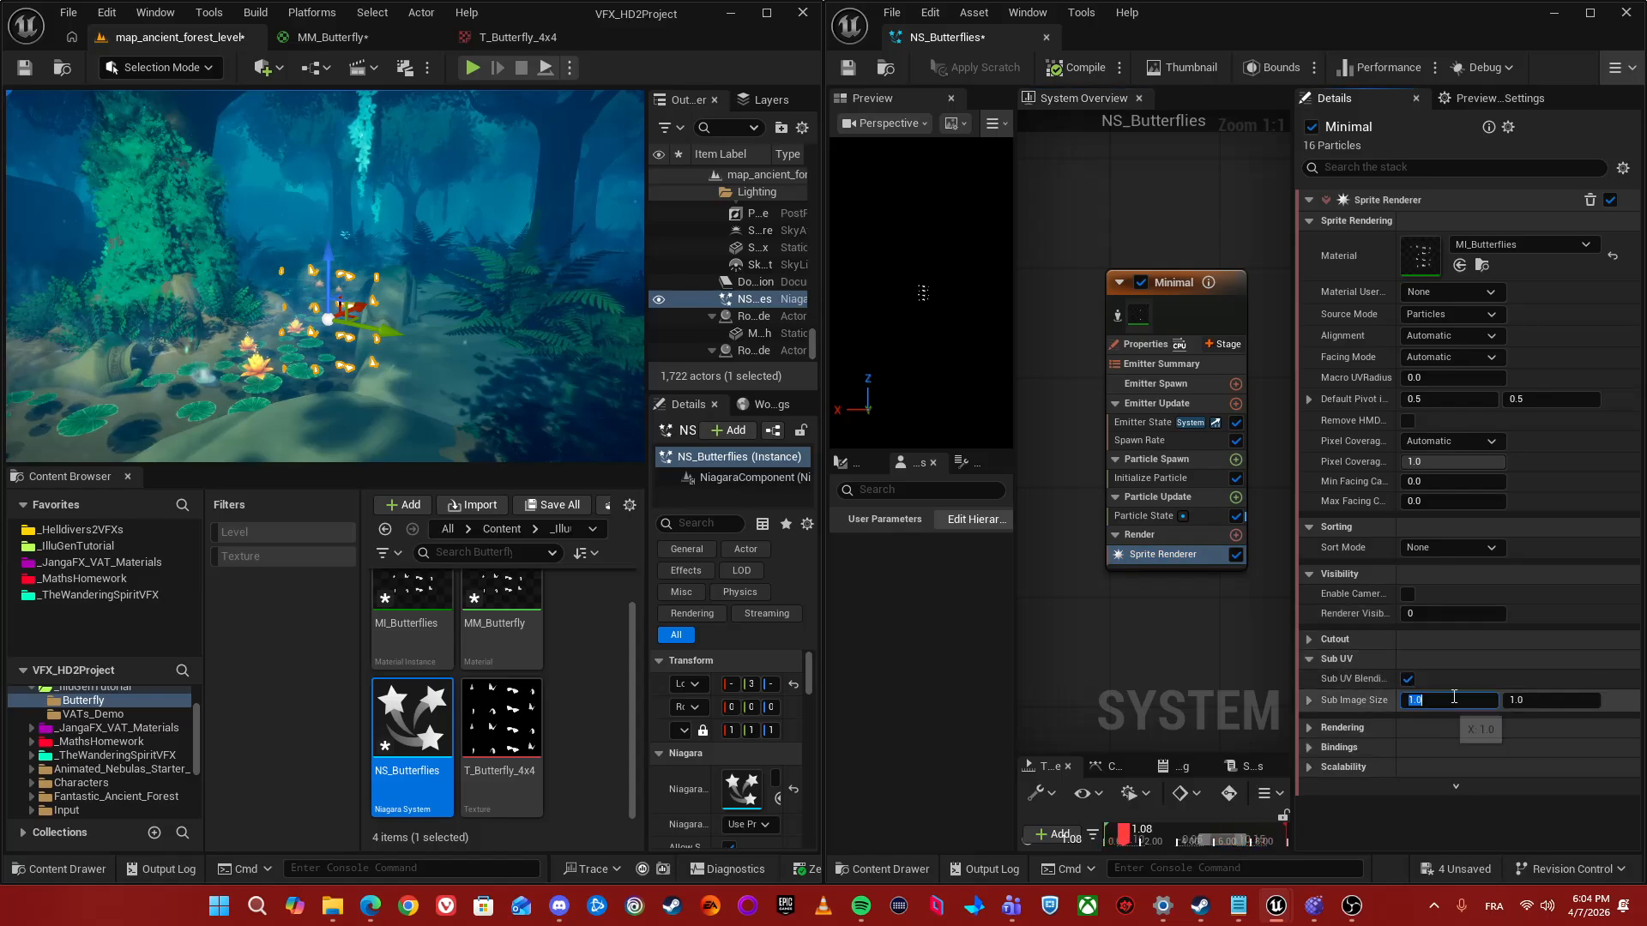
{"action": "type", "text": "4"}
{"action": "key", "text": "Tab"}
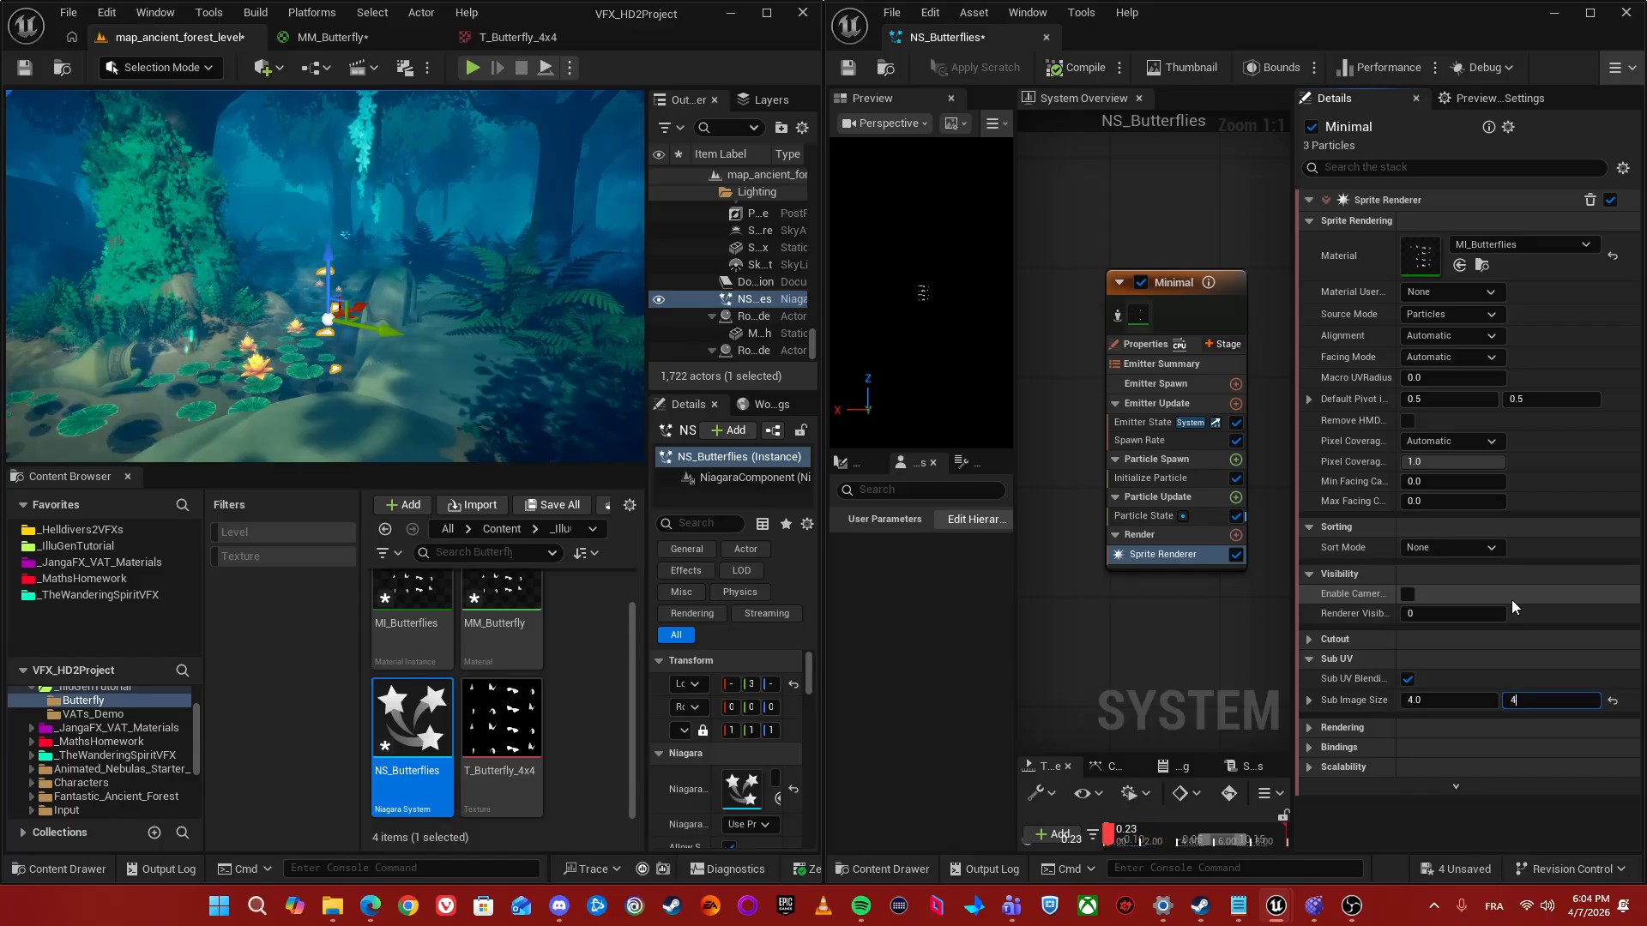
{"action": "type", "text": "4"}
{"action": "key", "text": "Return"}
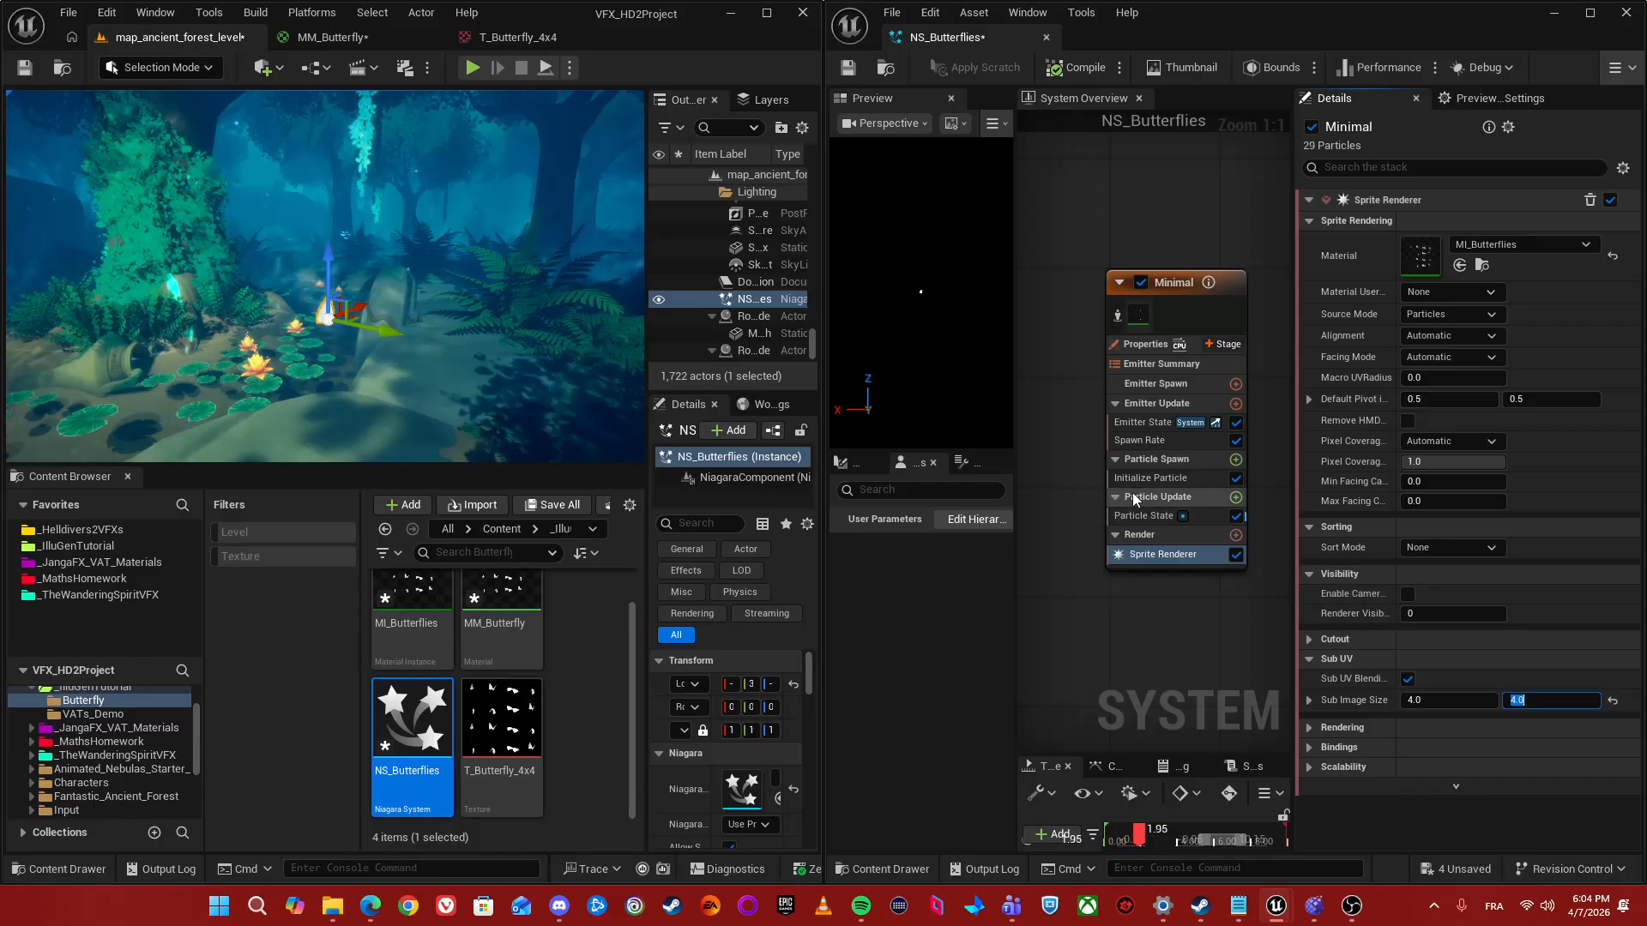
{"action": "right_click_drag", "start_coordinate": [326, 277], "coordinate": [331, 283]}
{"action": "key", "text": "g"}
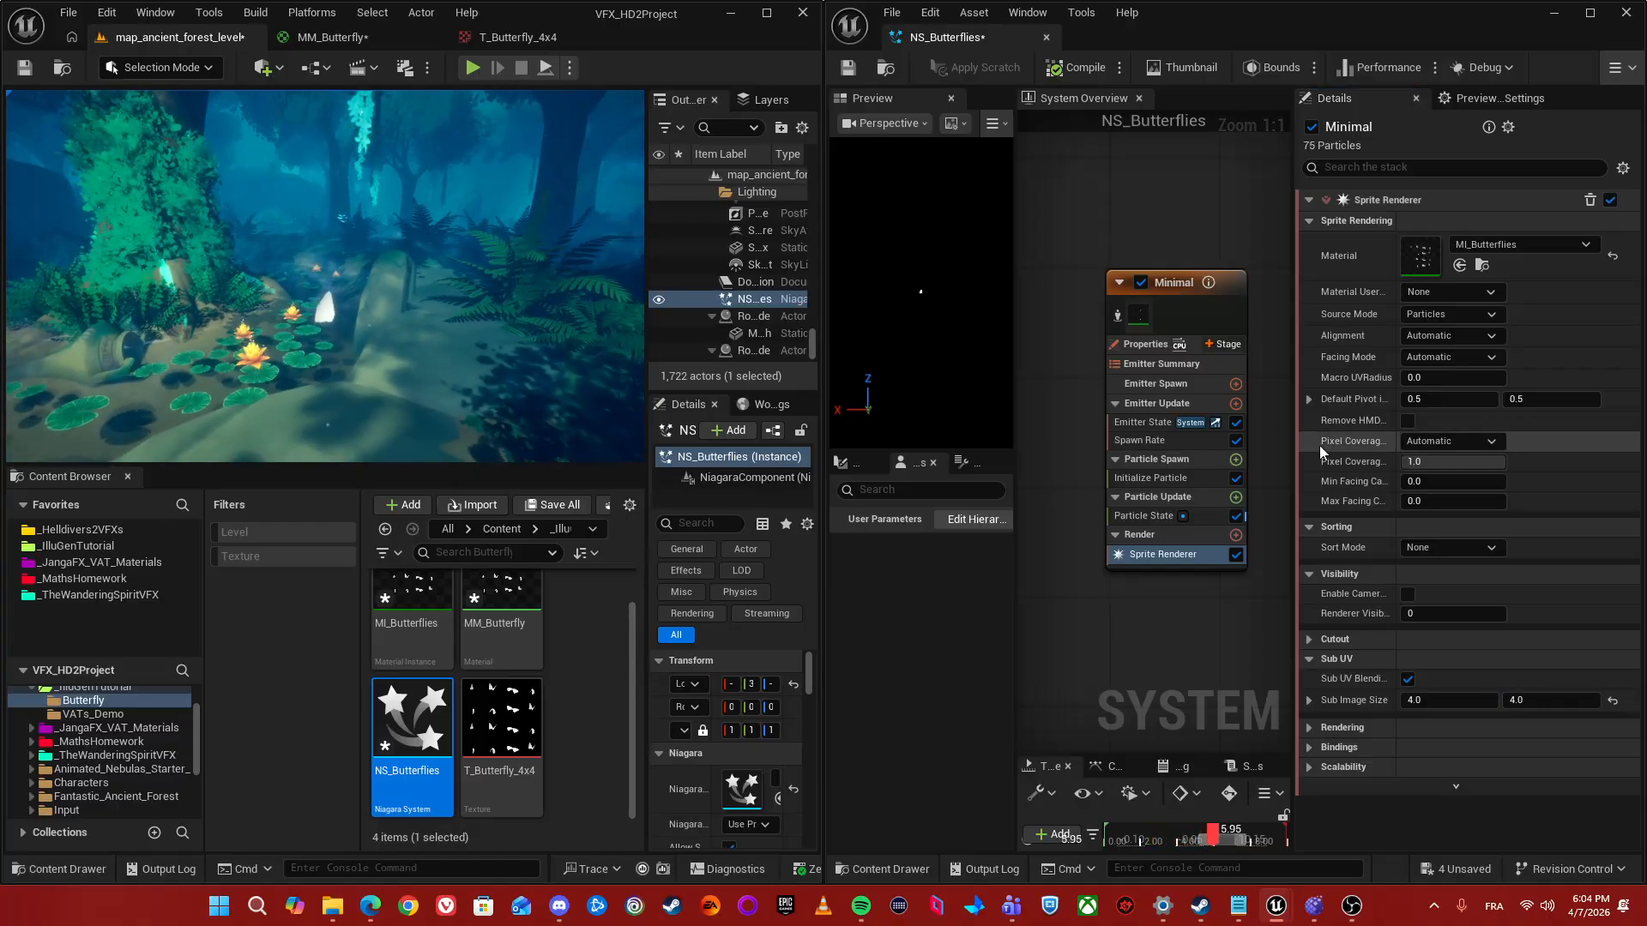
- Add a Sub UVAnimation module to the Minimal emitter's Particle Update stage and assign the Sprite Renderer as its renderer
{"action": "left_click", "coordinate": [1155, 444]}
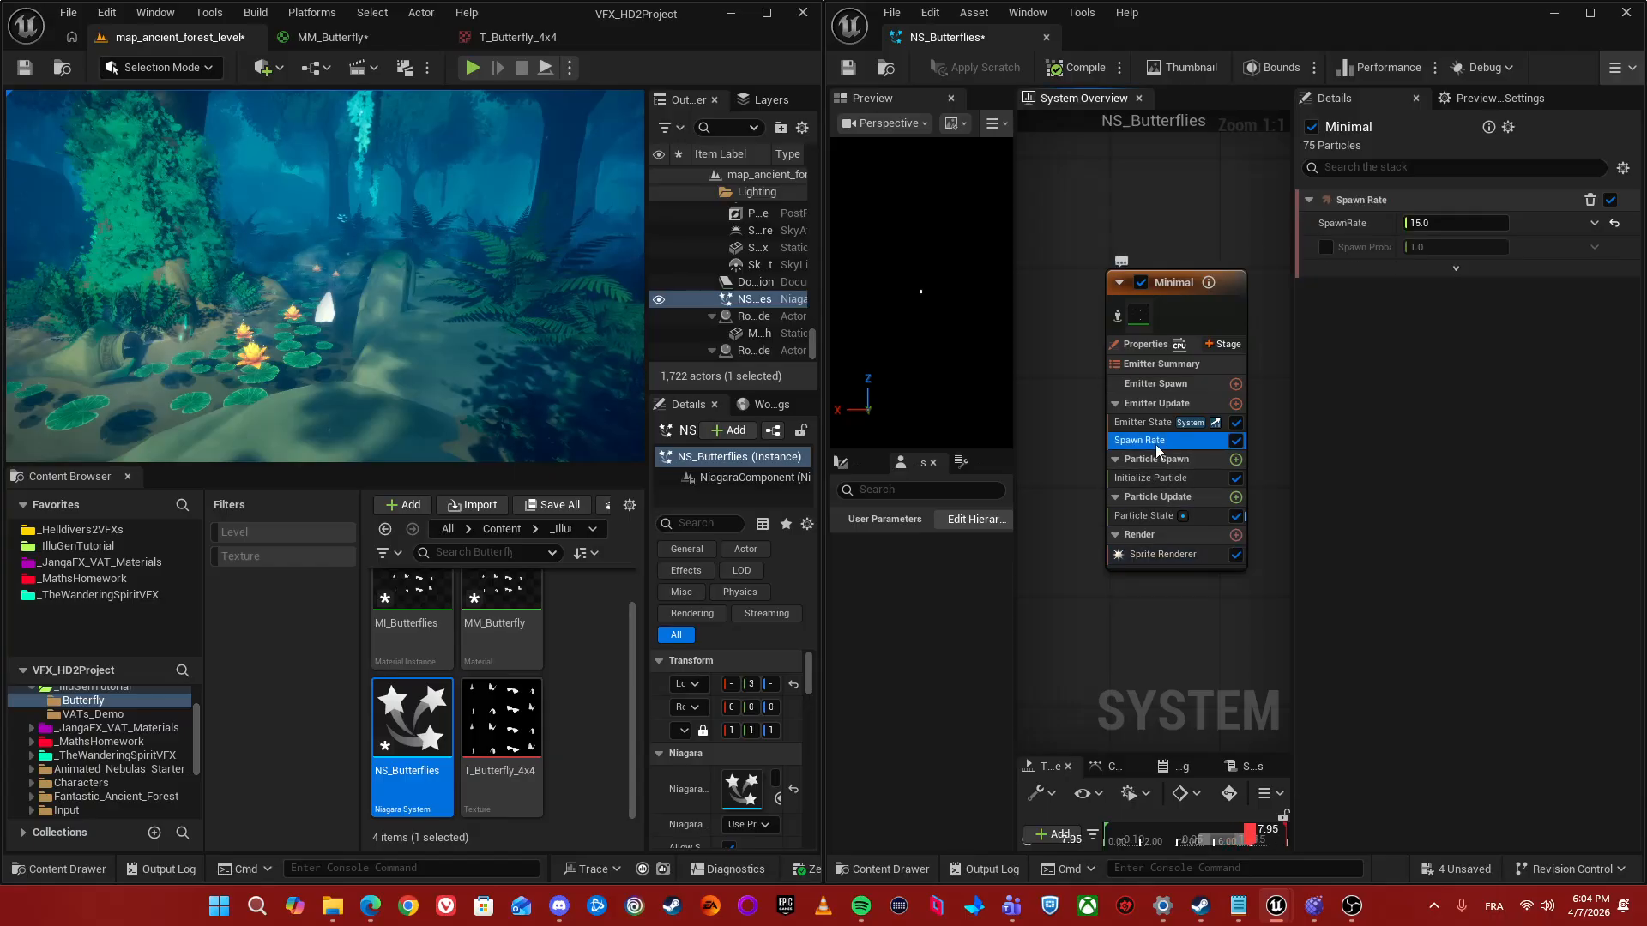
{"action": "left_click", "coordinate": [1175, 478]}
{"action": "left_click", "coordinate": [1188, 496]}
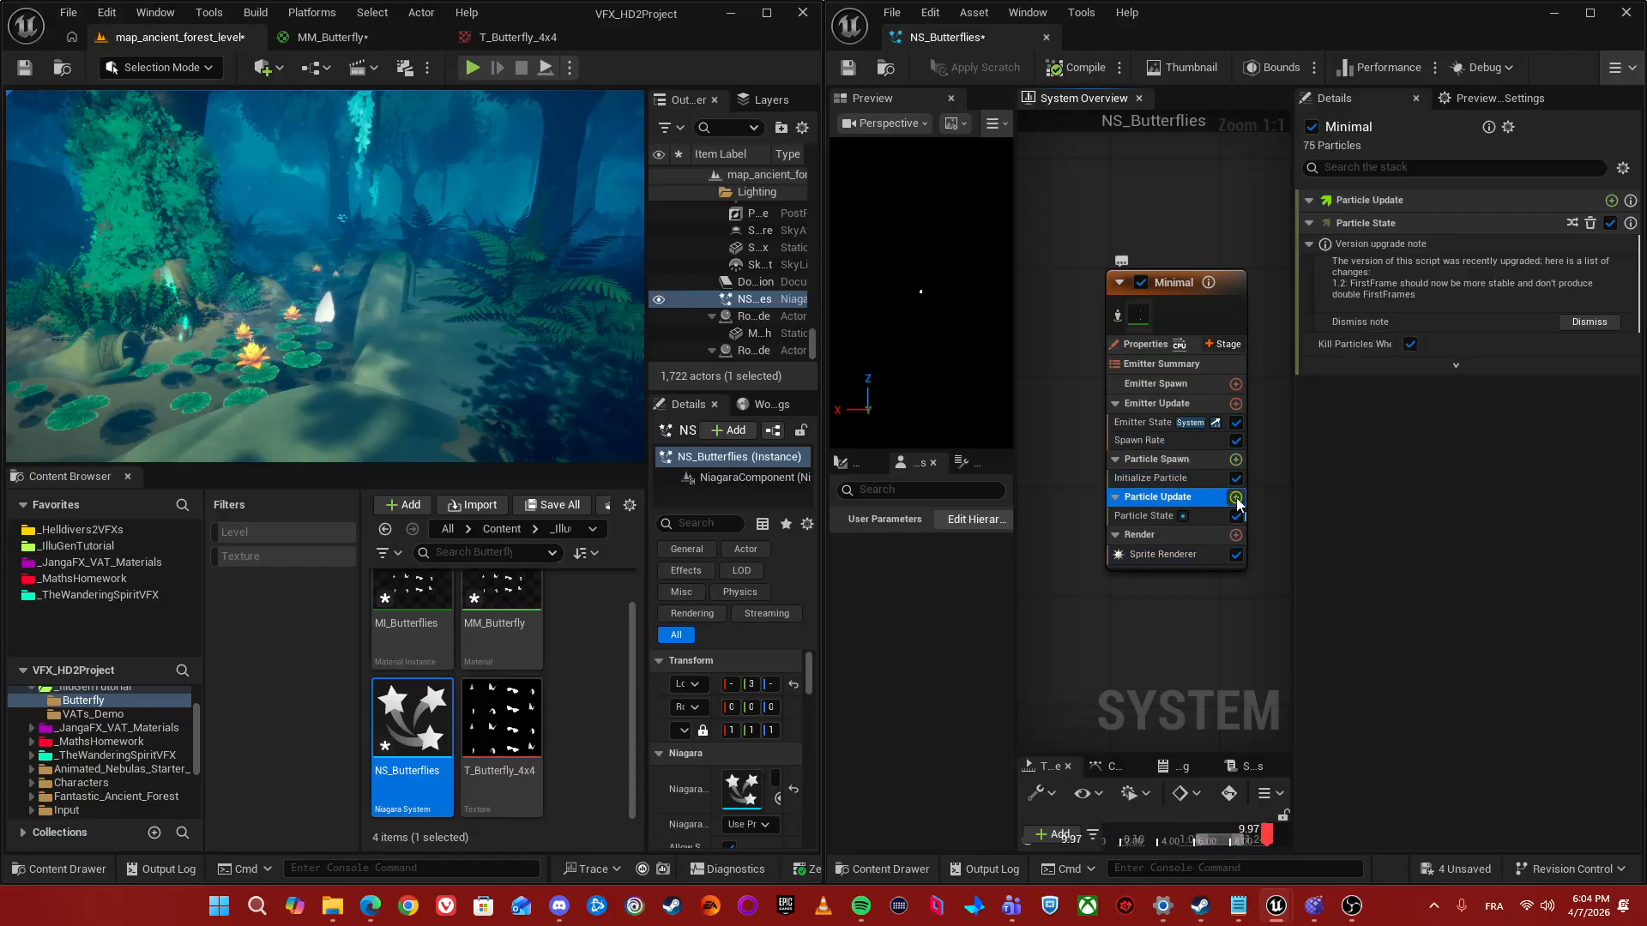
{"action": "left_click", "coordinate": [1235, 496]}
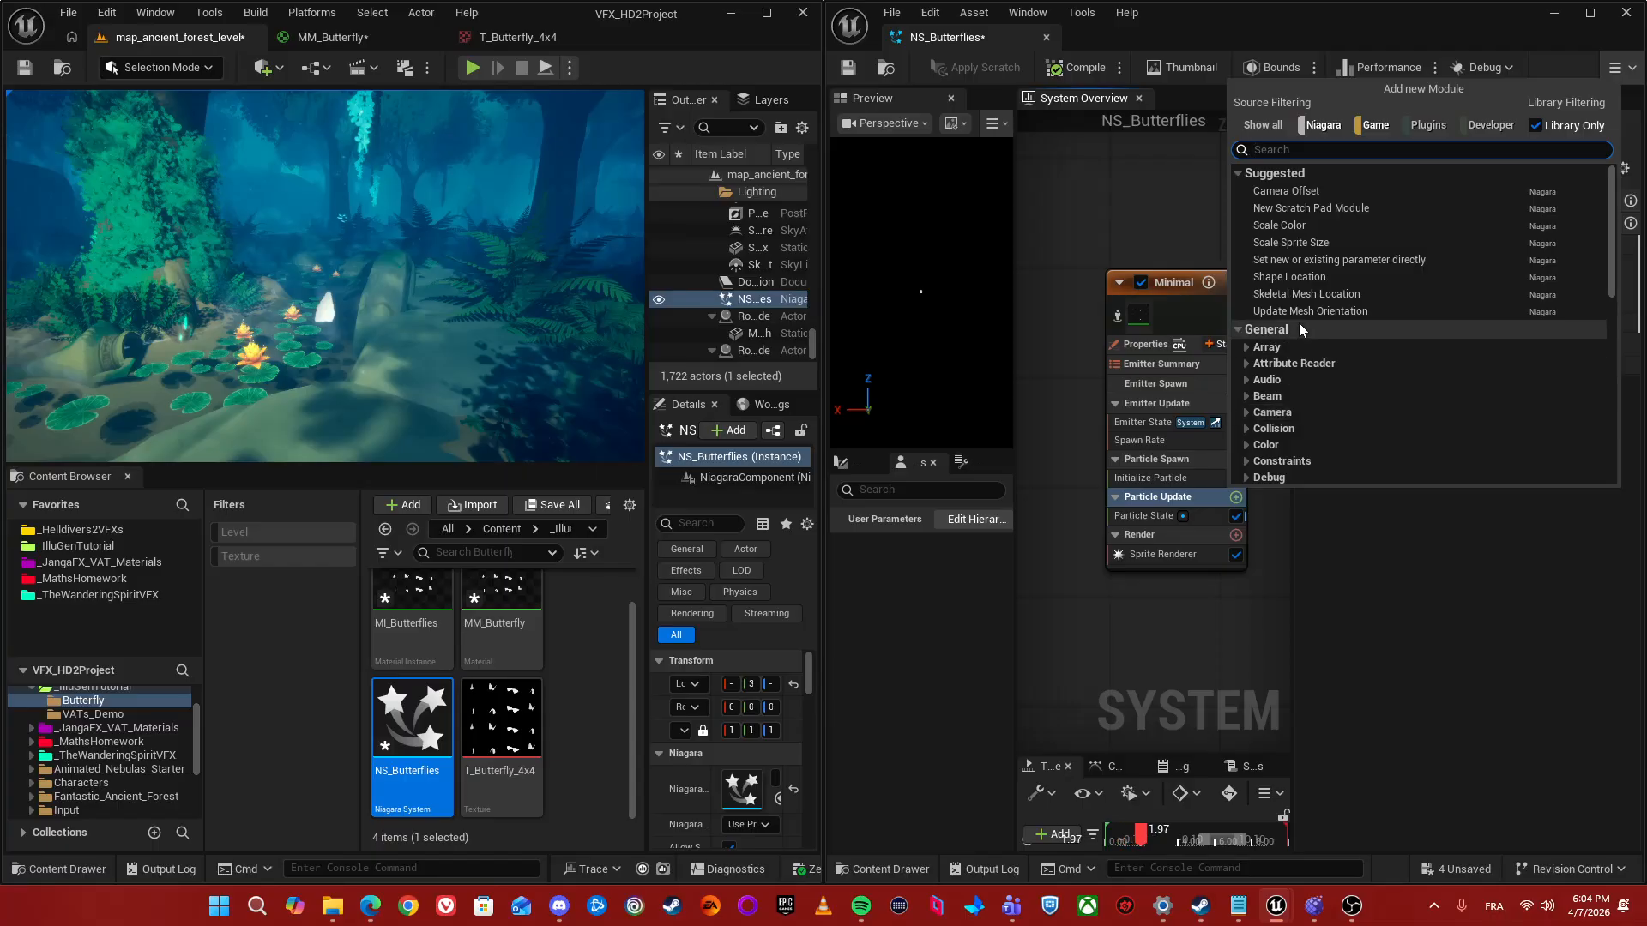
{"action": "type", "text": "Sub"}
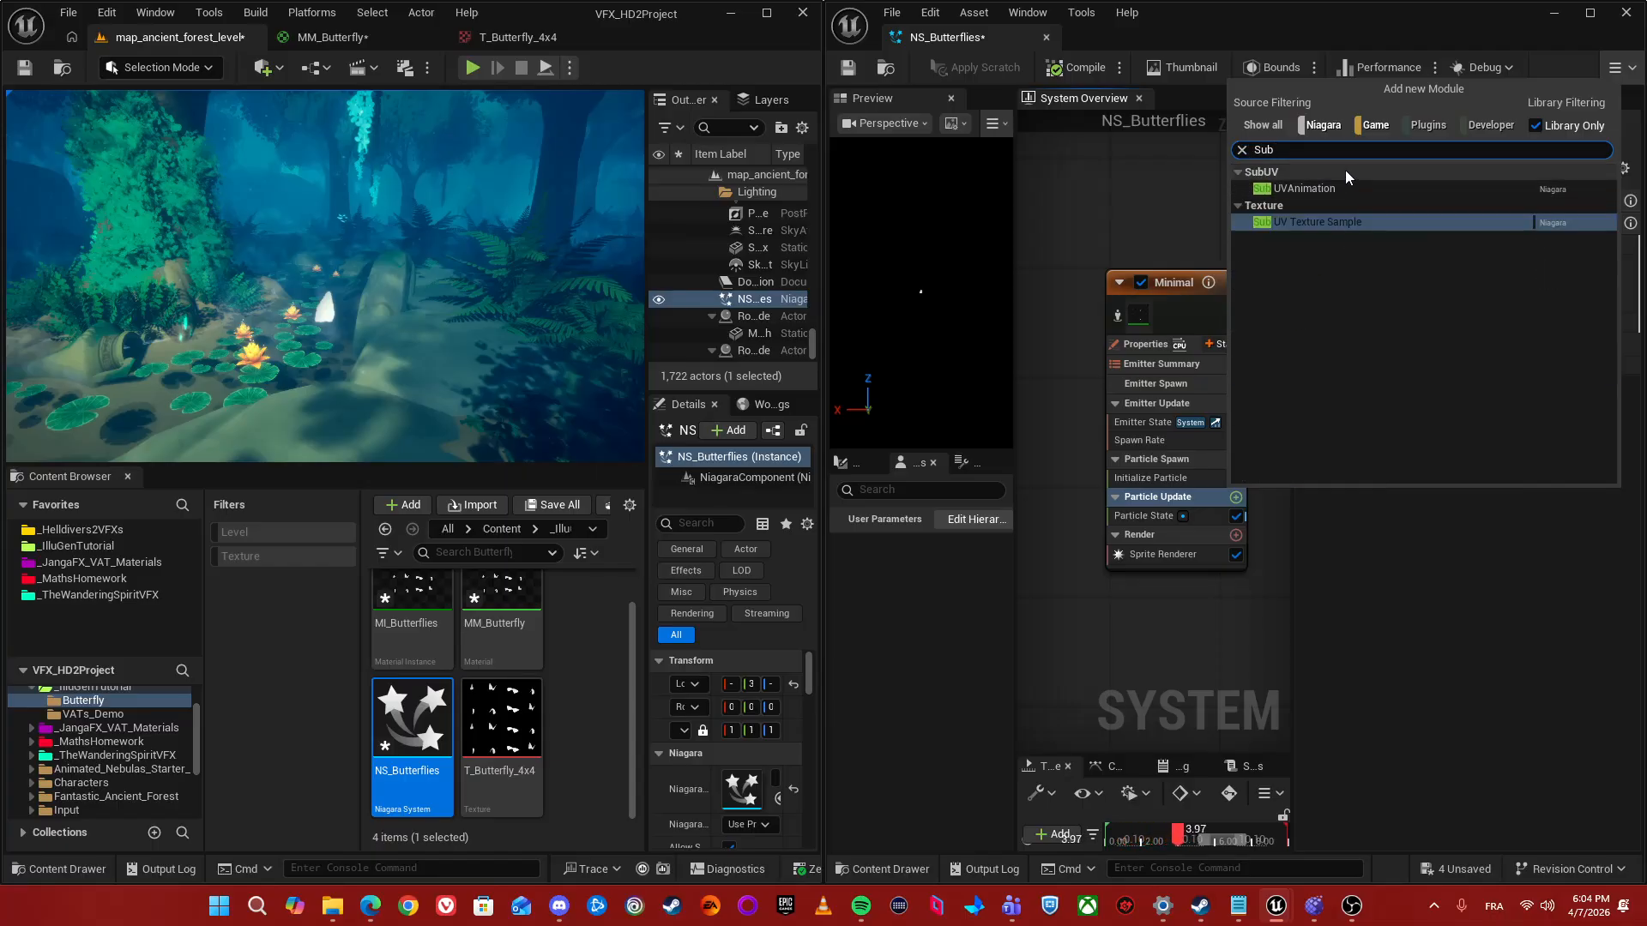
{"action": "left_click", "coordinate": [1309, 188]}
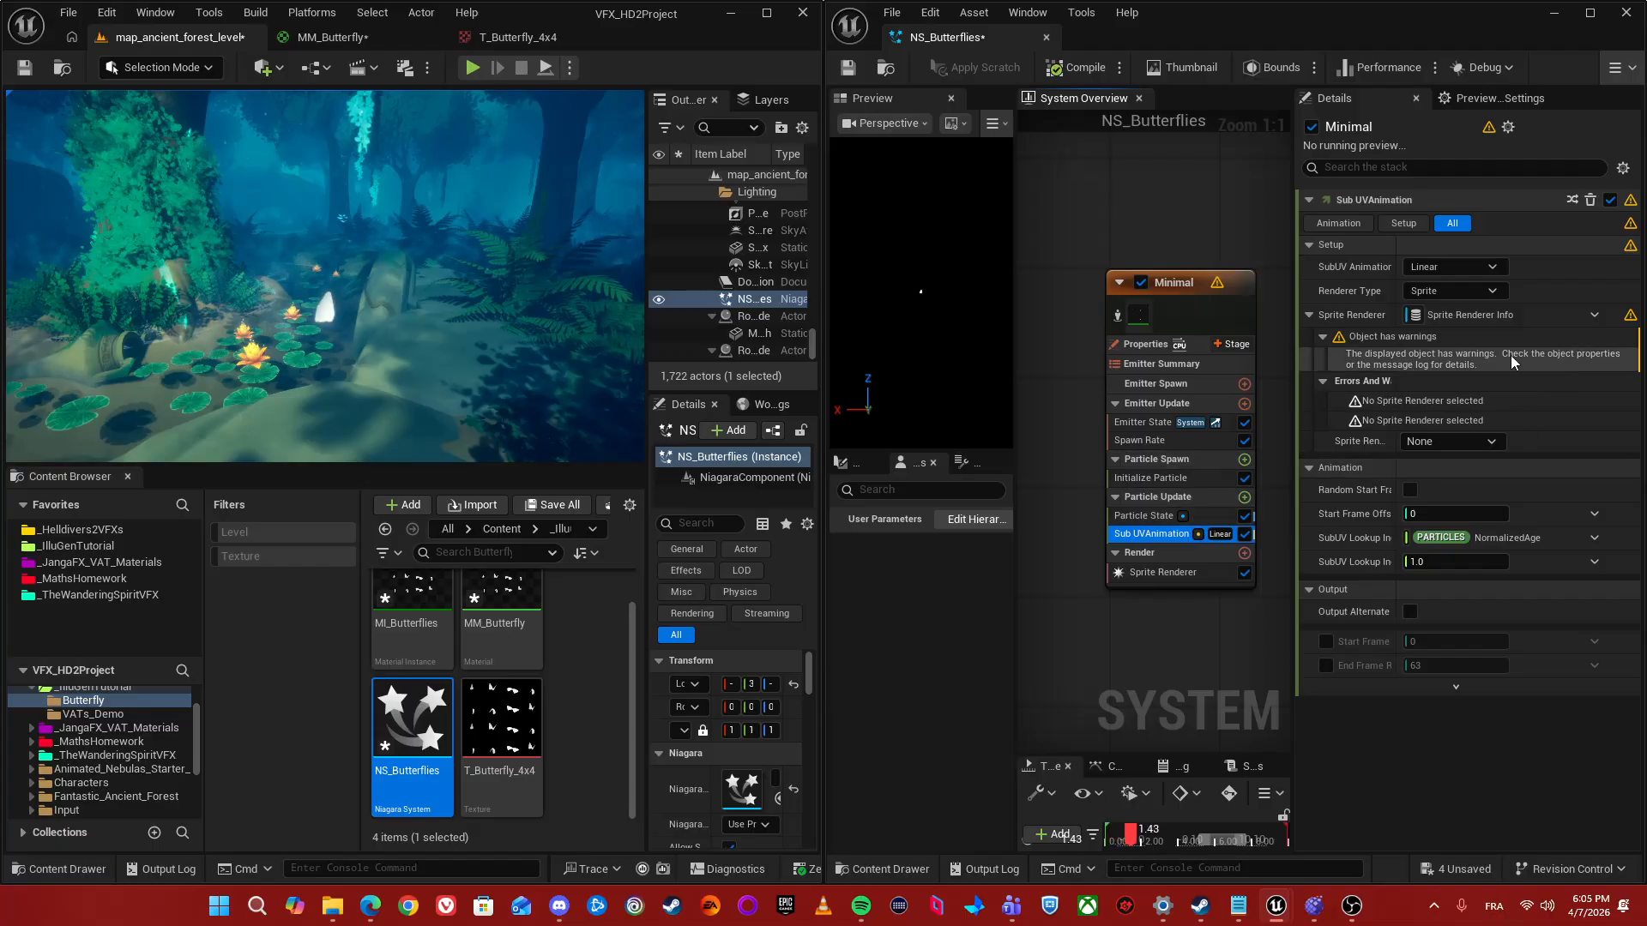
{"action": "left_click", "coordinate": [1460, 441]}
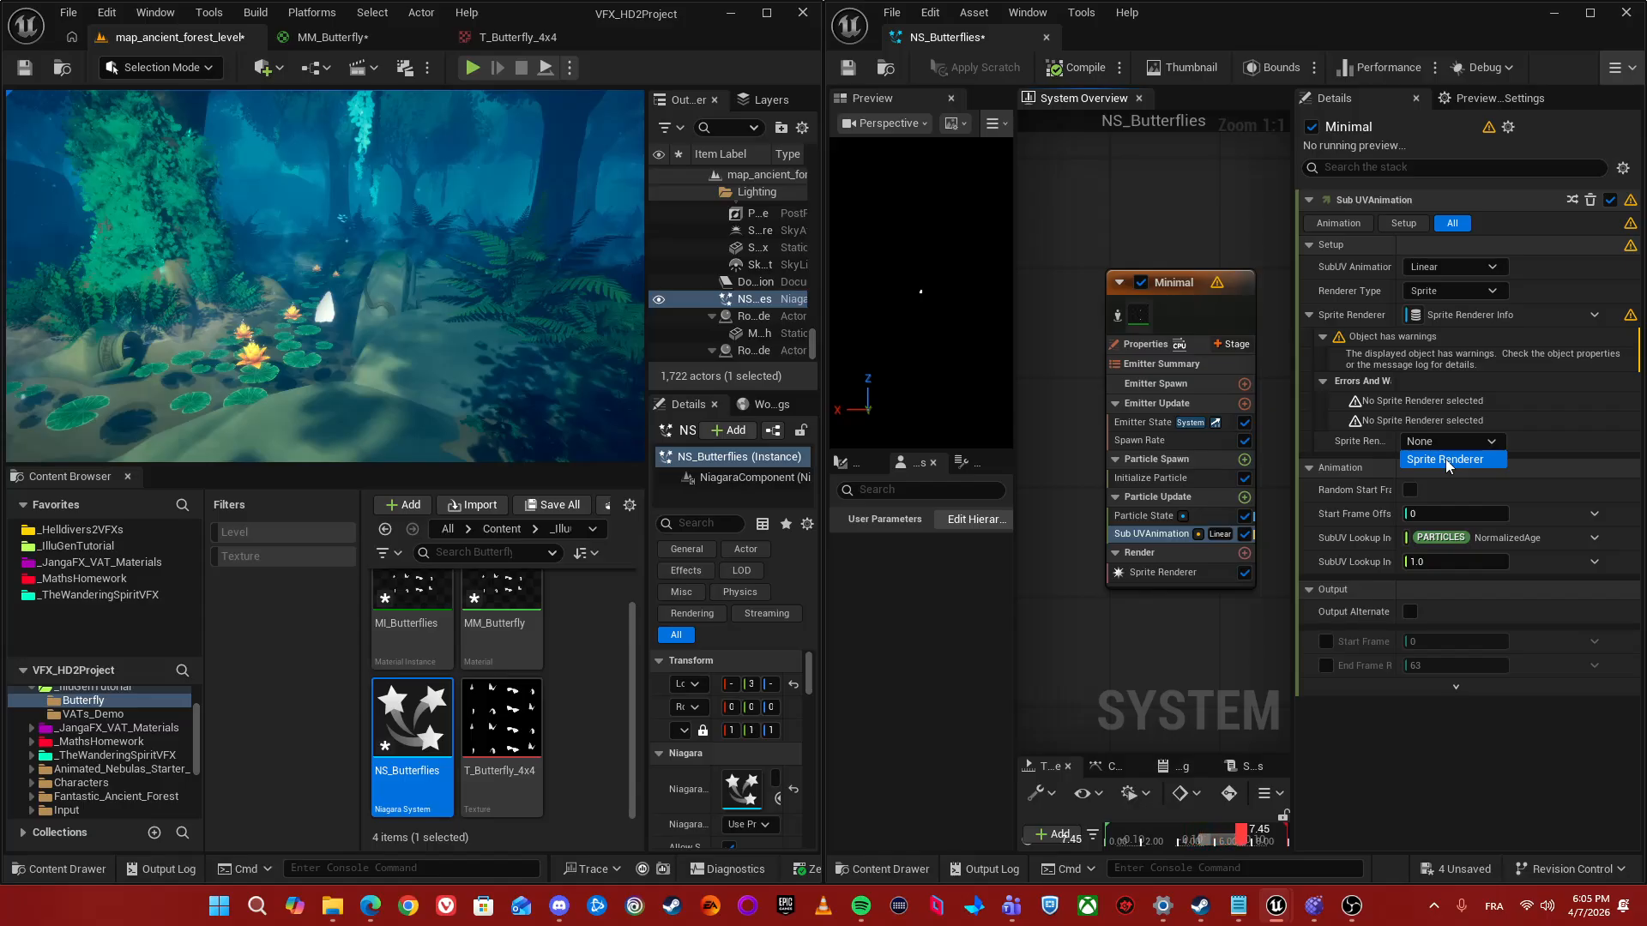
{"action": "left_click", "coordinate": [1444, 459]}
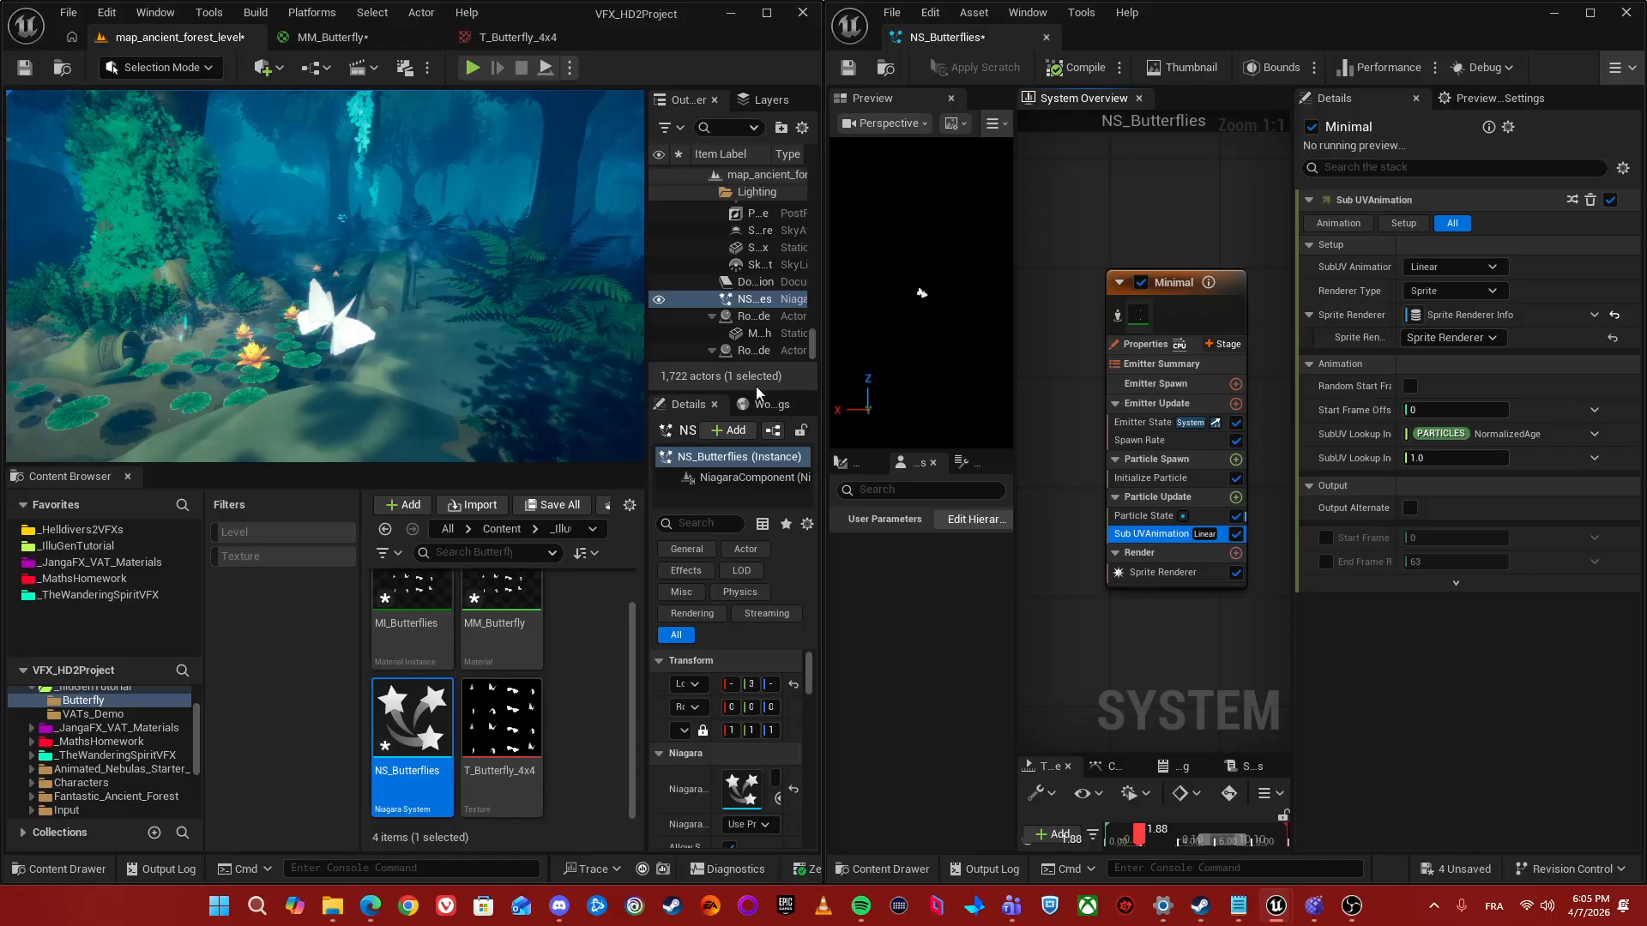
- Add a Shape Location module to the emitter's Particle Spawn stage
{"action": "left_click", "coordinate": [1150, 441]}
{"action": "left_click", "coordinate": [1182, 459]}
{"action": "left_click", "coordinate": [1235, 459]}
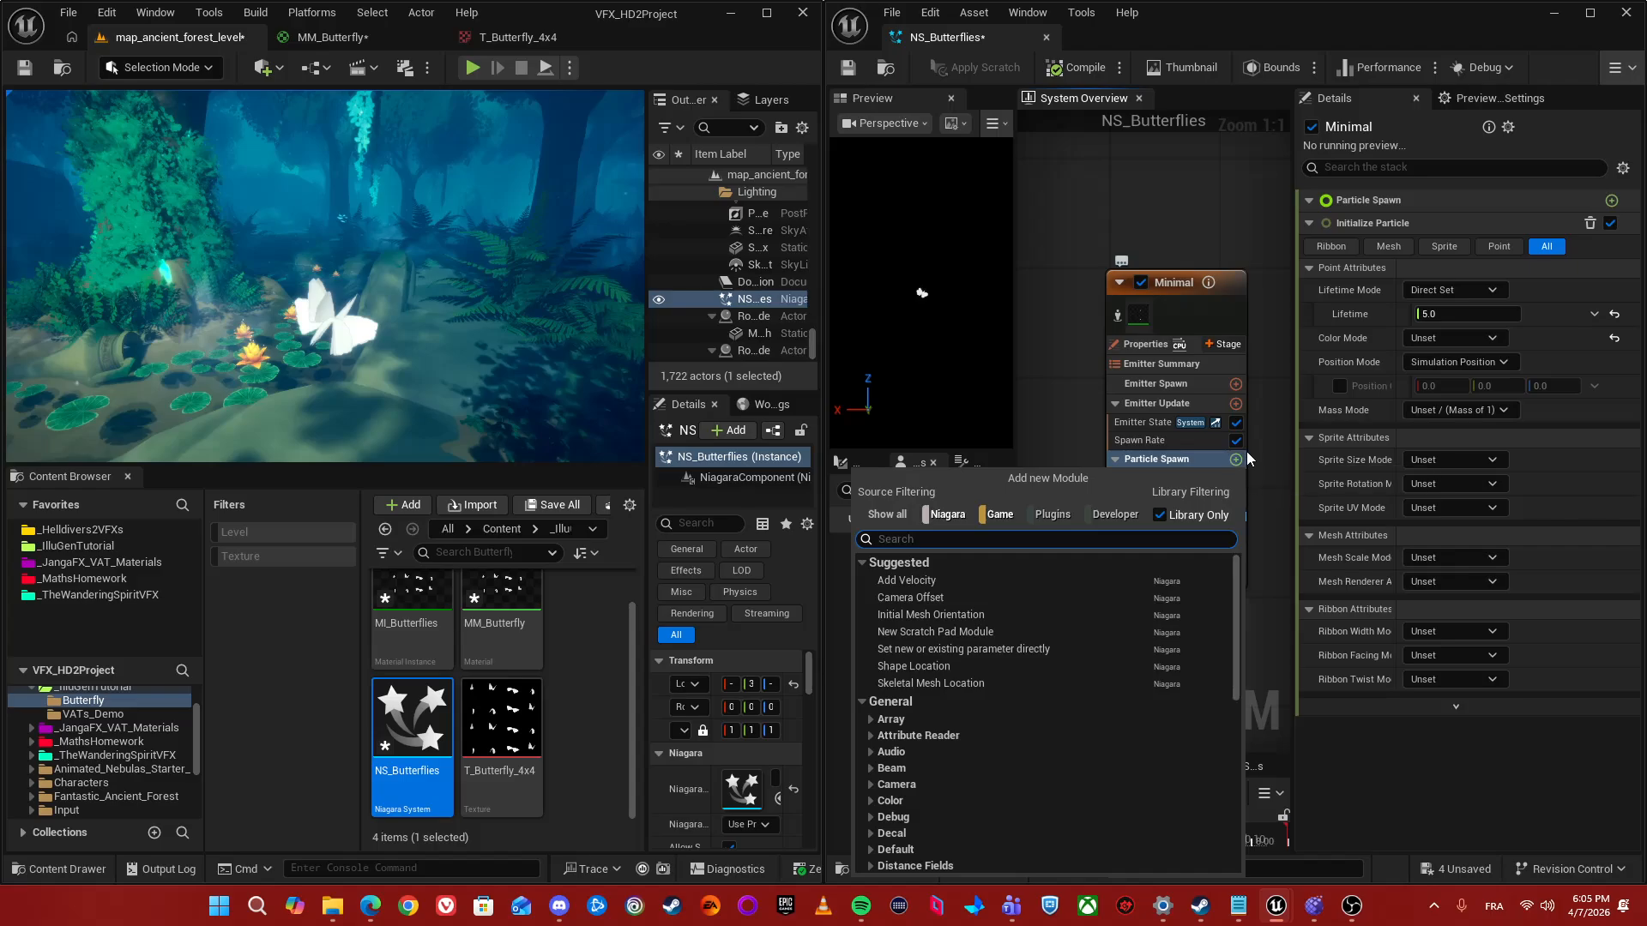
{"action": "type", "text": "Loca"}
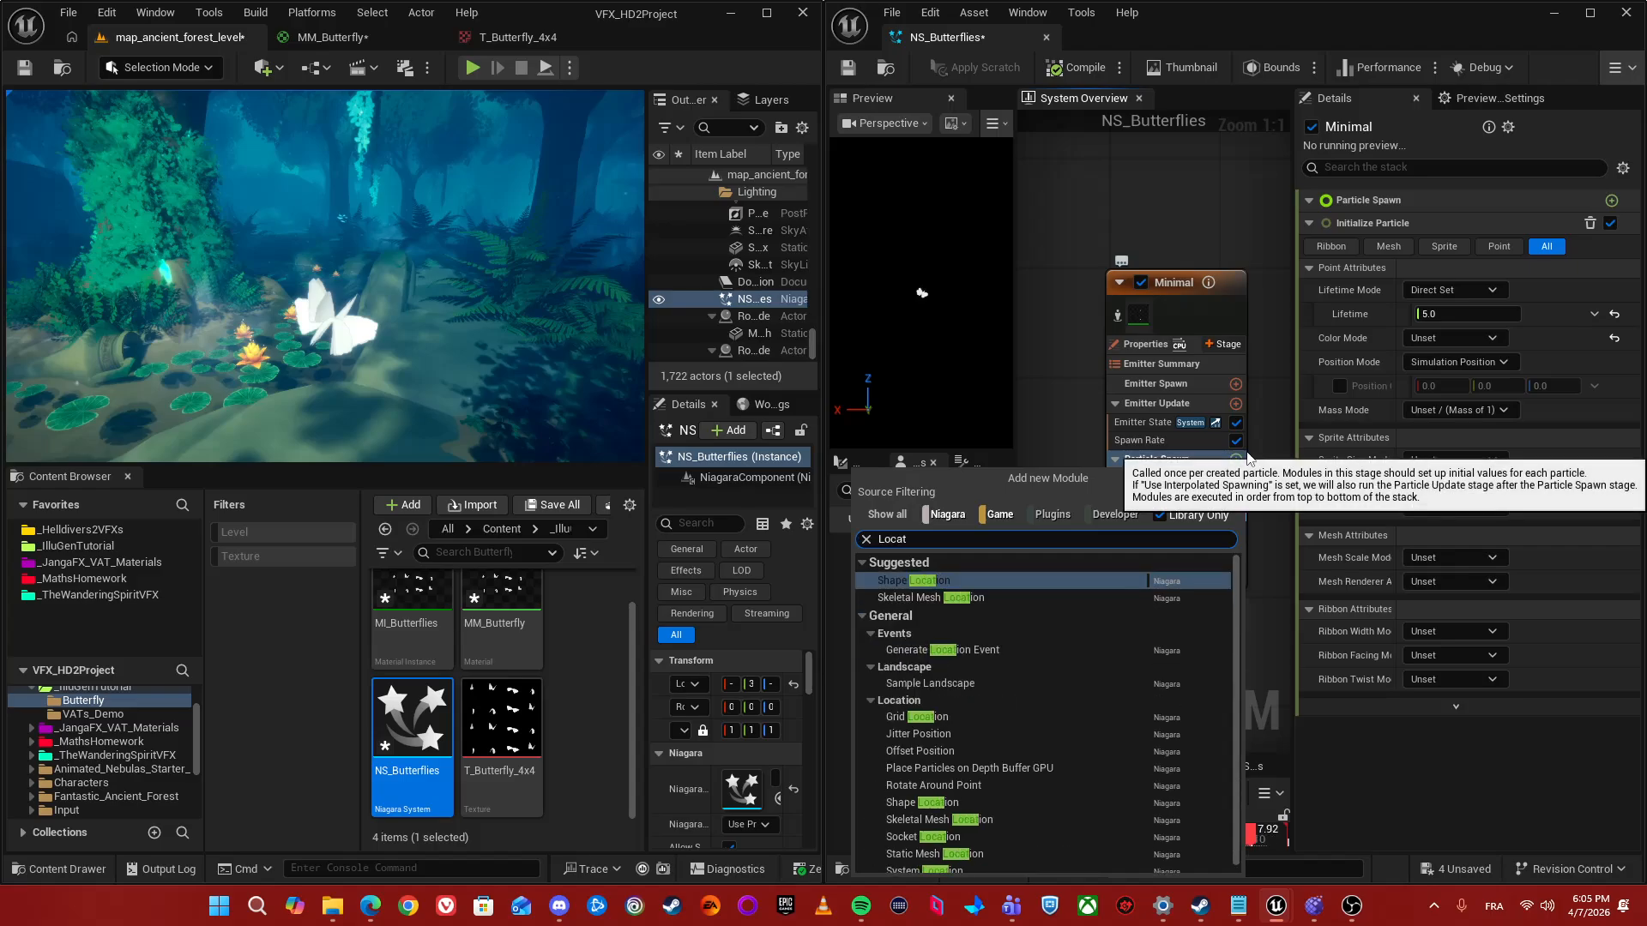
{"action": "type", "text": "t"}
{"action": "key", "text": "Return"}
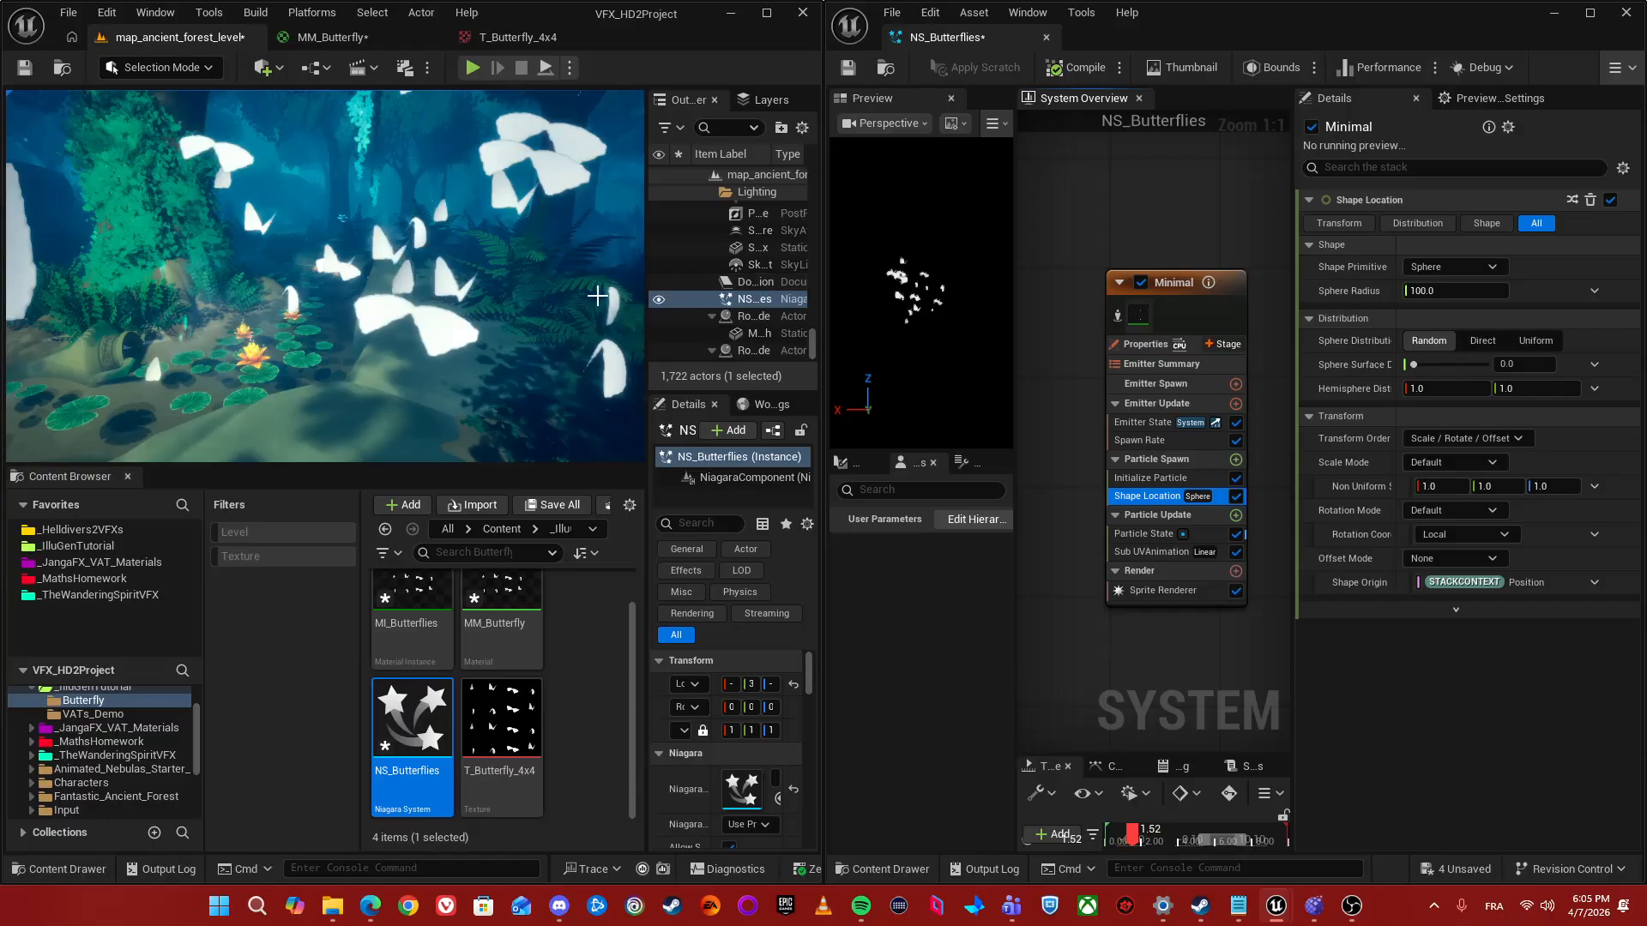
- Set the Shape Location primitive to Ring / Disc with a Disc Coverage of 1.0, comparing the spread in the level
{"action": "left_click", "coordinate": [1453, 267]}
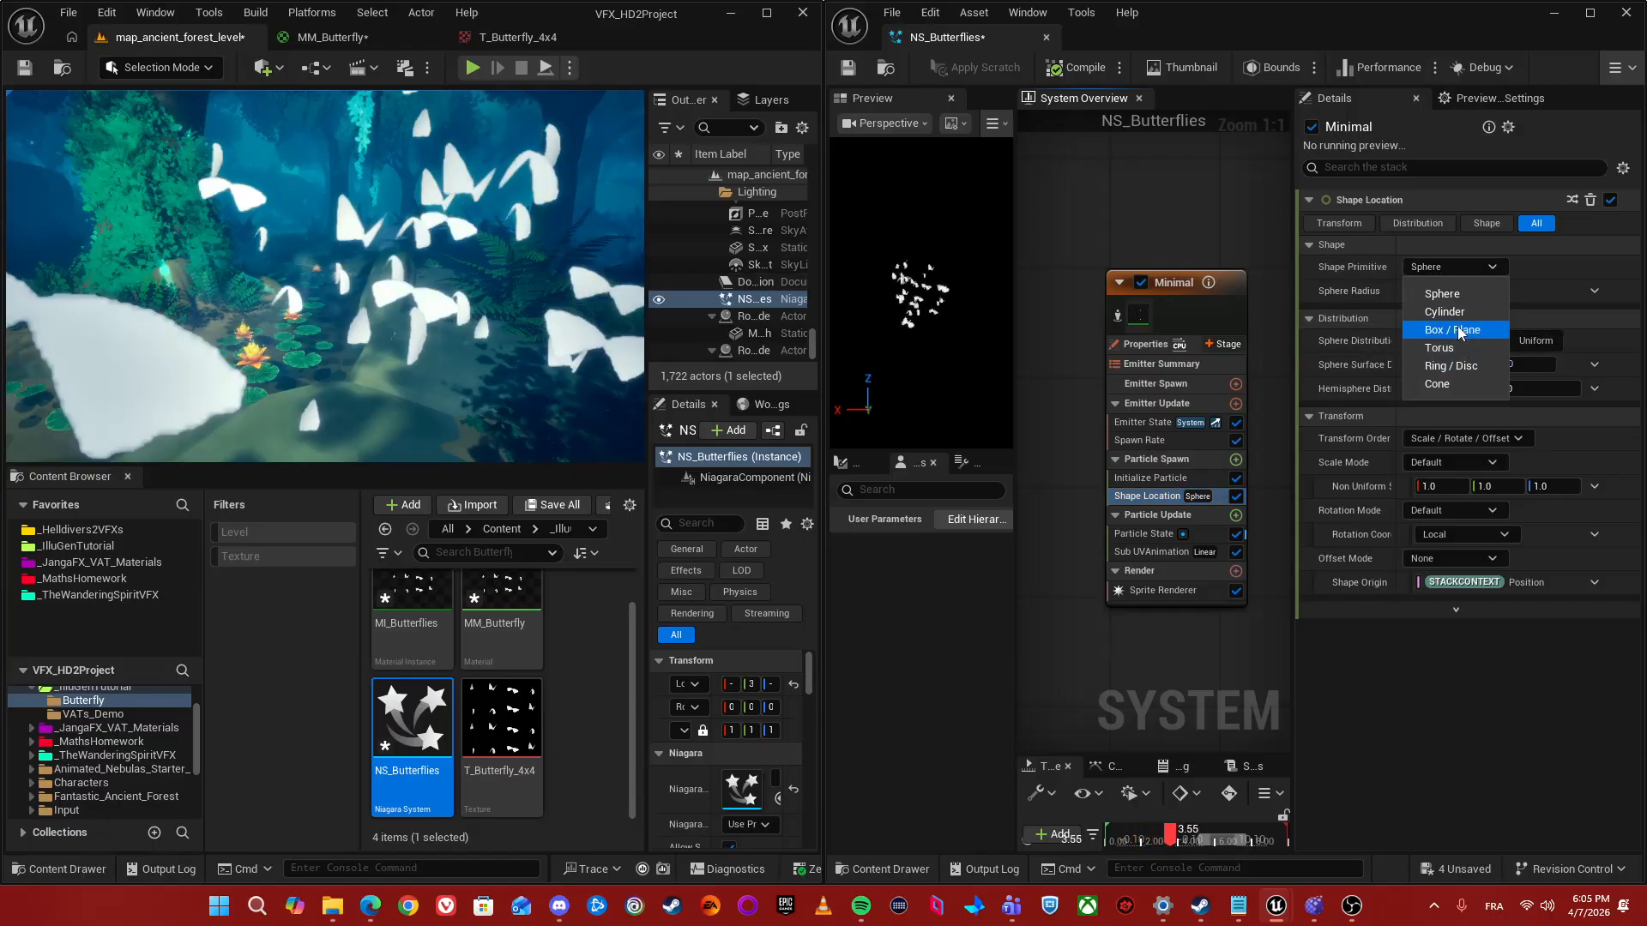
{"action": "left_click", "coordinate": [1432, 367]}
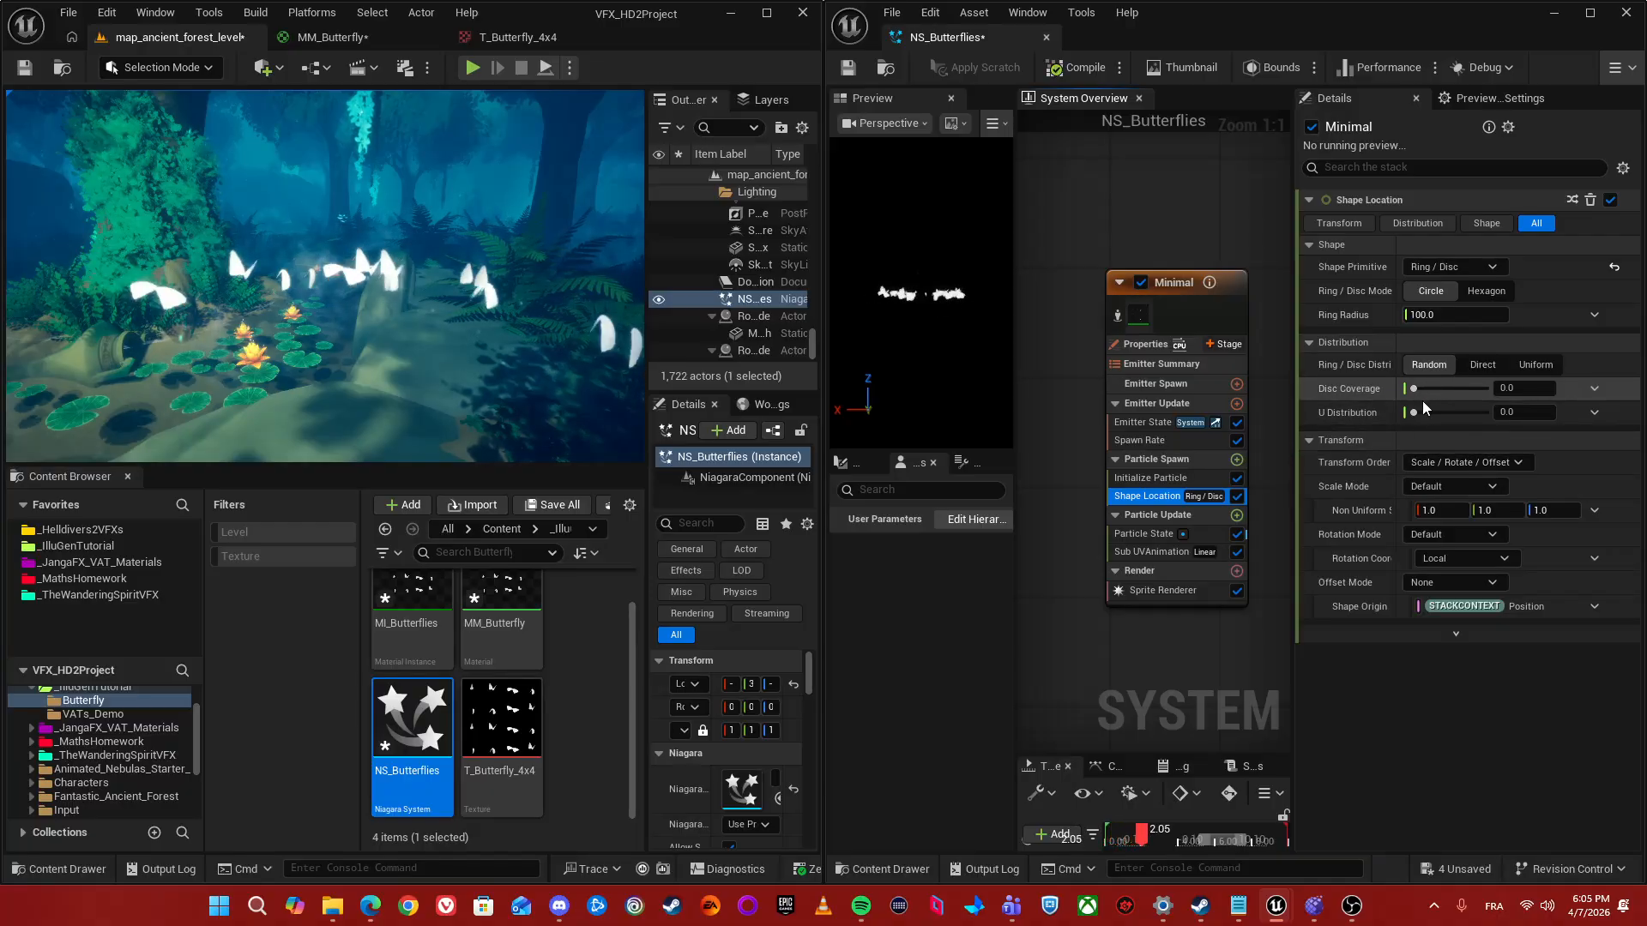
{"action": "left_click_drag", "start_coordinate": [1458, 387], "coordinate": [1479, 386]}
{"action": "scroll", "coordinate": [519, 322], "scroll_direction": "down", "scroll_amount": 3}
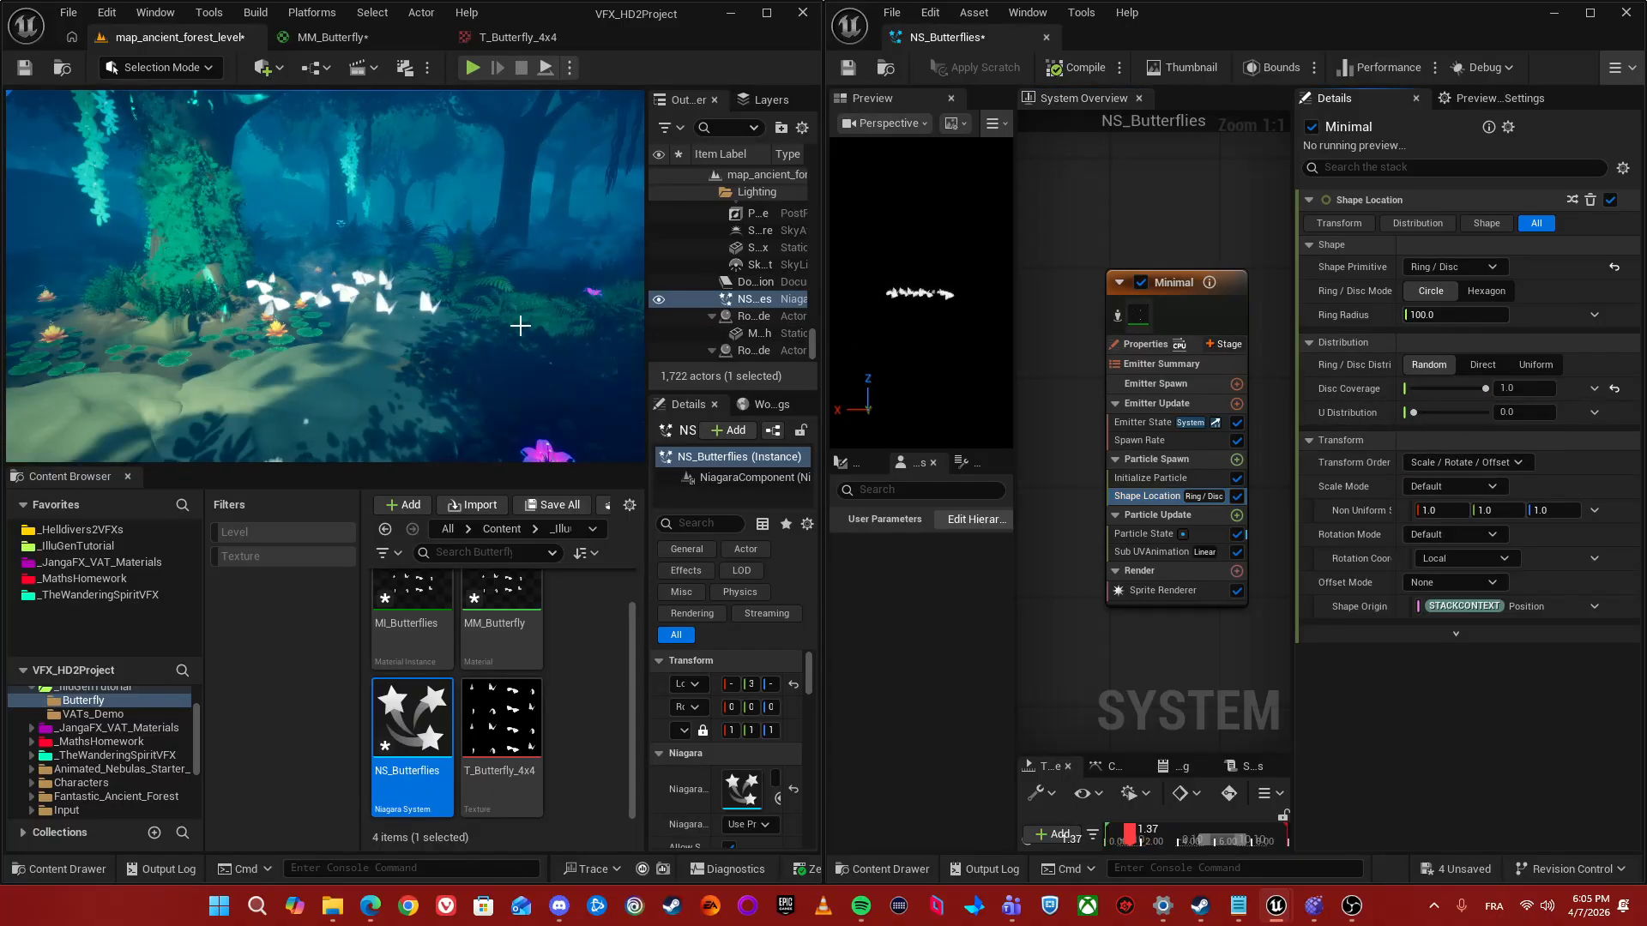
{"action": "right_click_drag", "start_coordinate": [532, 250], "coordinate": [613, 356]}
{"action": "left_click", "coordinate": [1614, 389]}
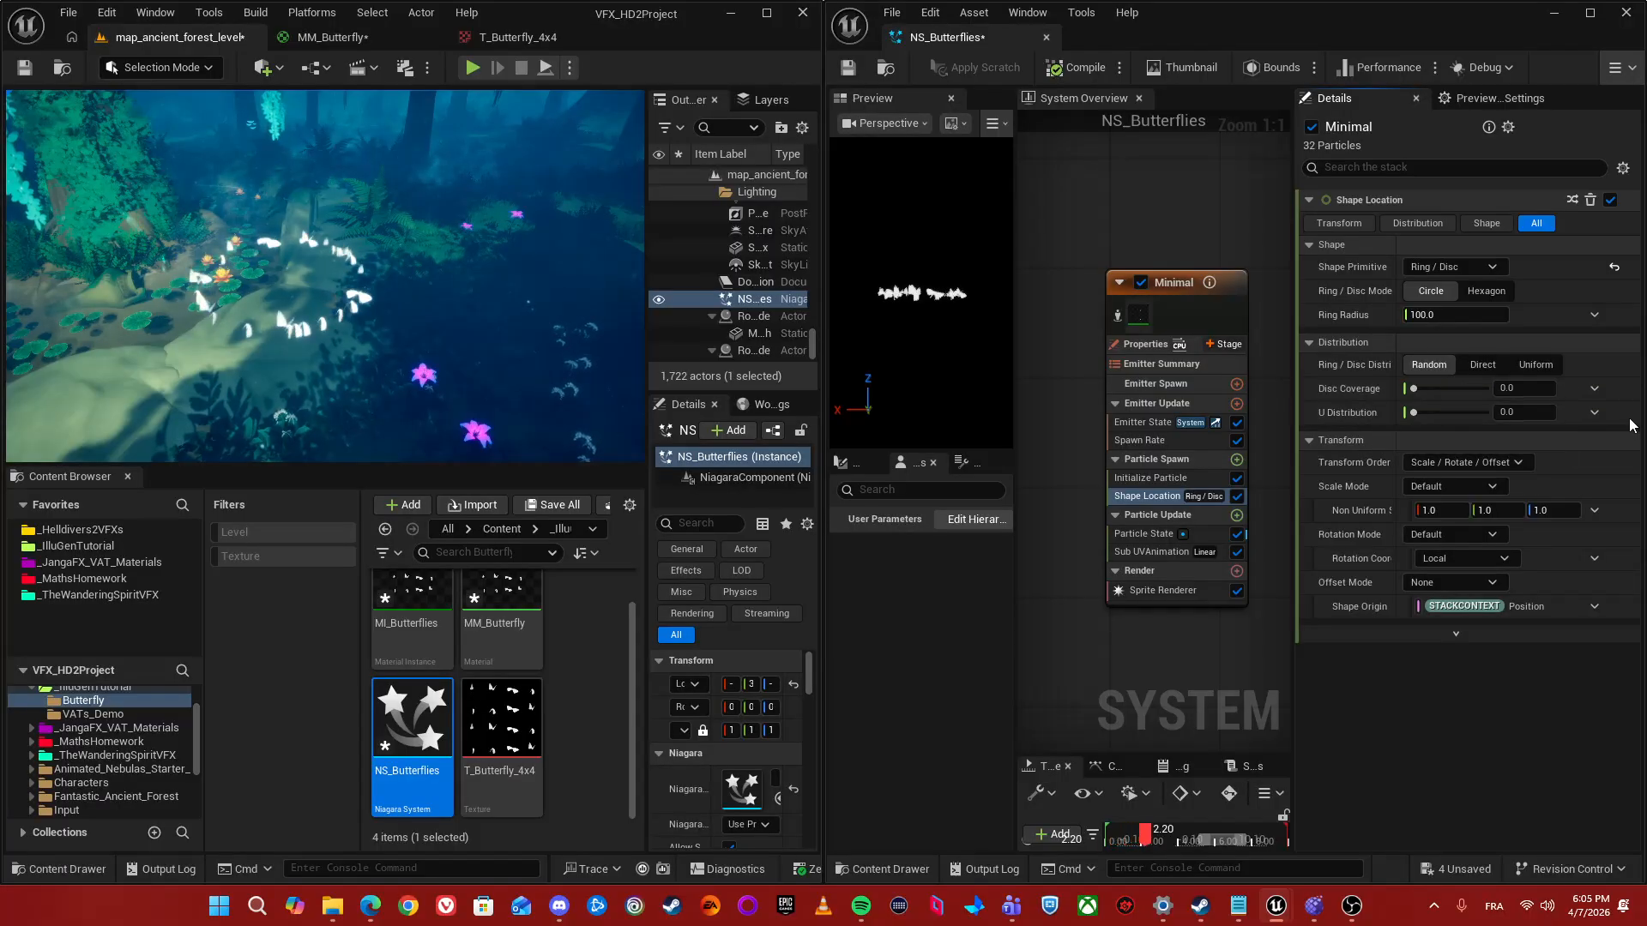
{"action": "left_click_drag", "start_coordinate": [1414, 390], "coordinate": [1538, 393]}
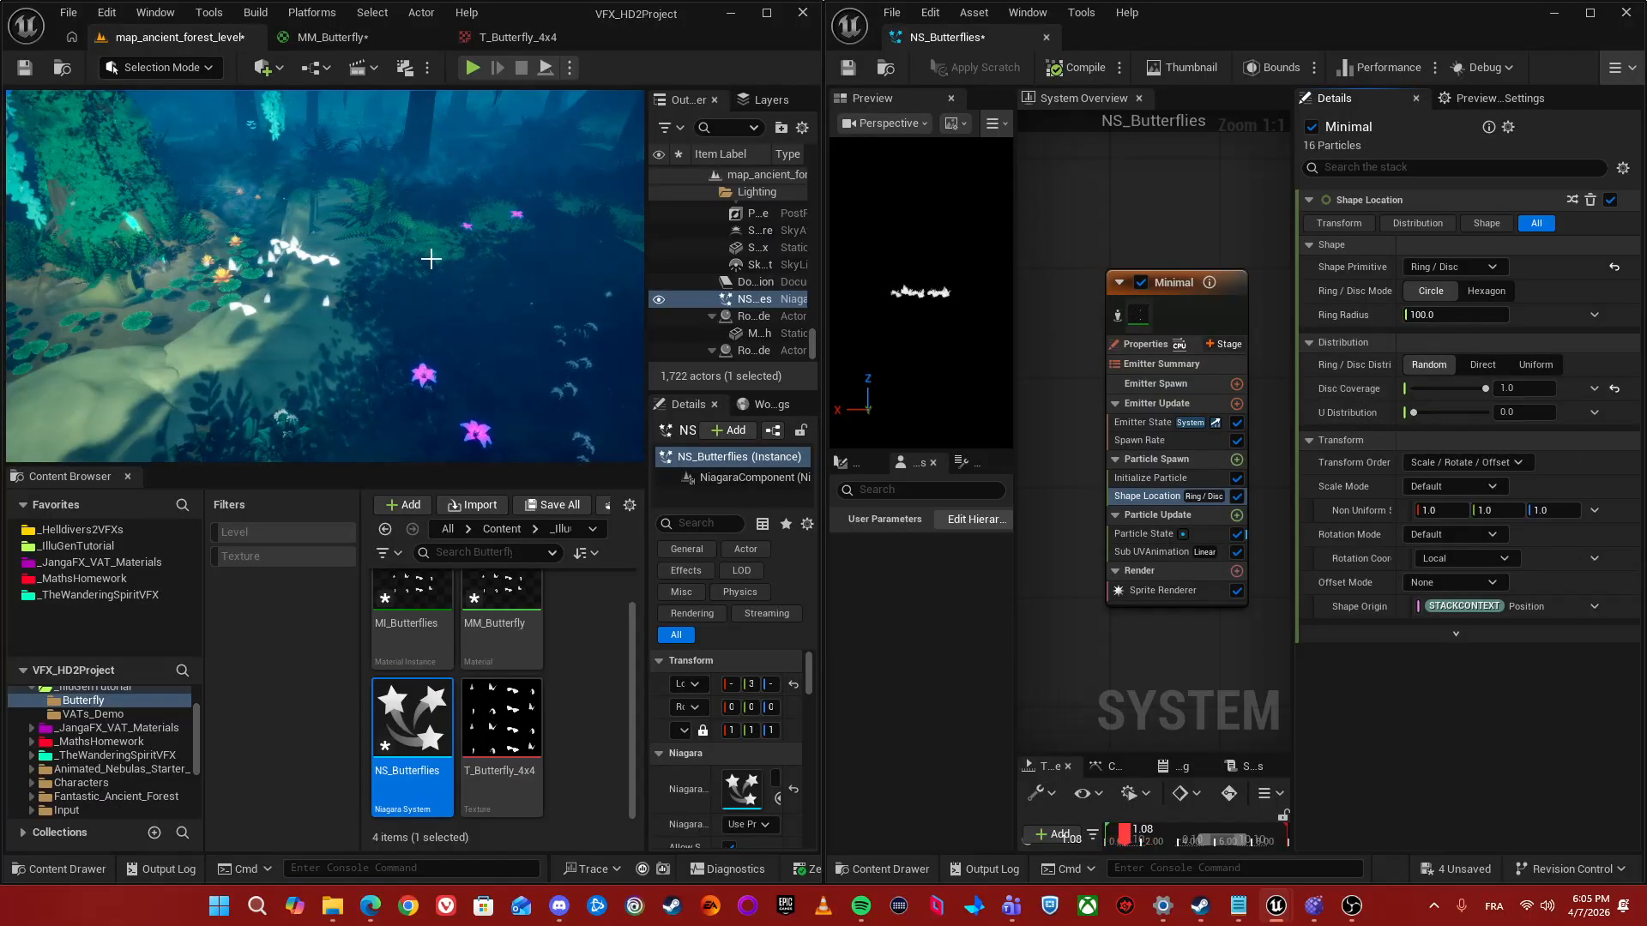
{"action": "scroll", "coordinate": [409, 297], "scroll_direction": "up", "scroll_amount": 3}
{"action": "right_click_drag", "start_coordinate": [401, 304], "coordinate": [578, 287]}
- Set Initialize Particle's Lifetime Mode to Random with a minimum of 4.0 and a maximum of 6.0
{"action": "right_click_drag", "start_coordinate": [1057, 305], "coordinate": [1042, 204]}
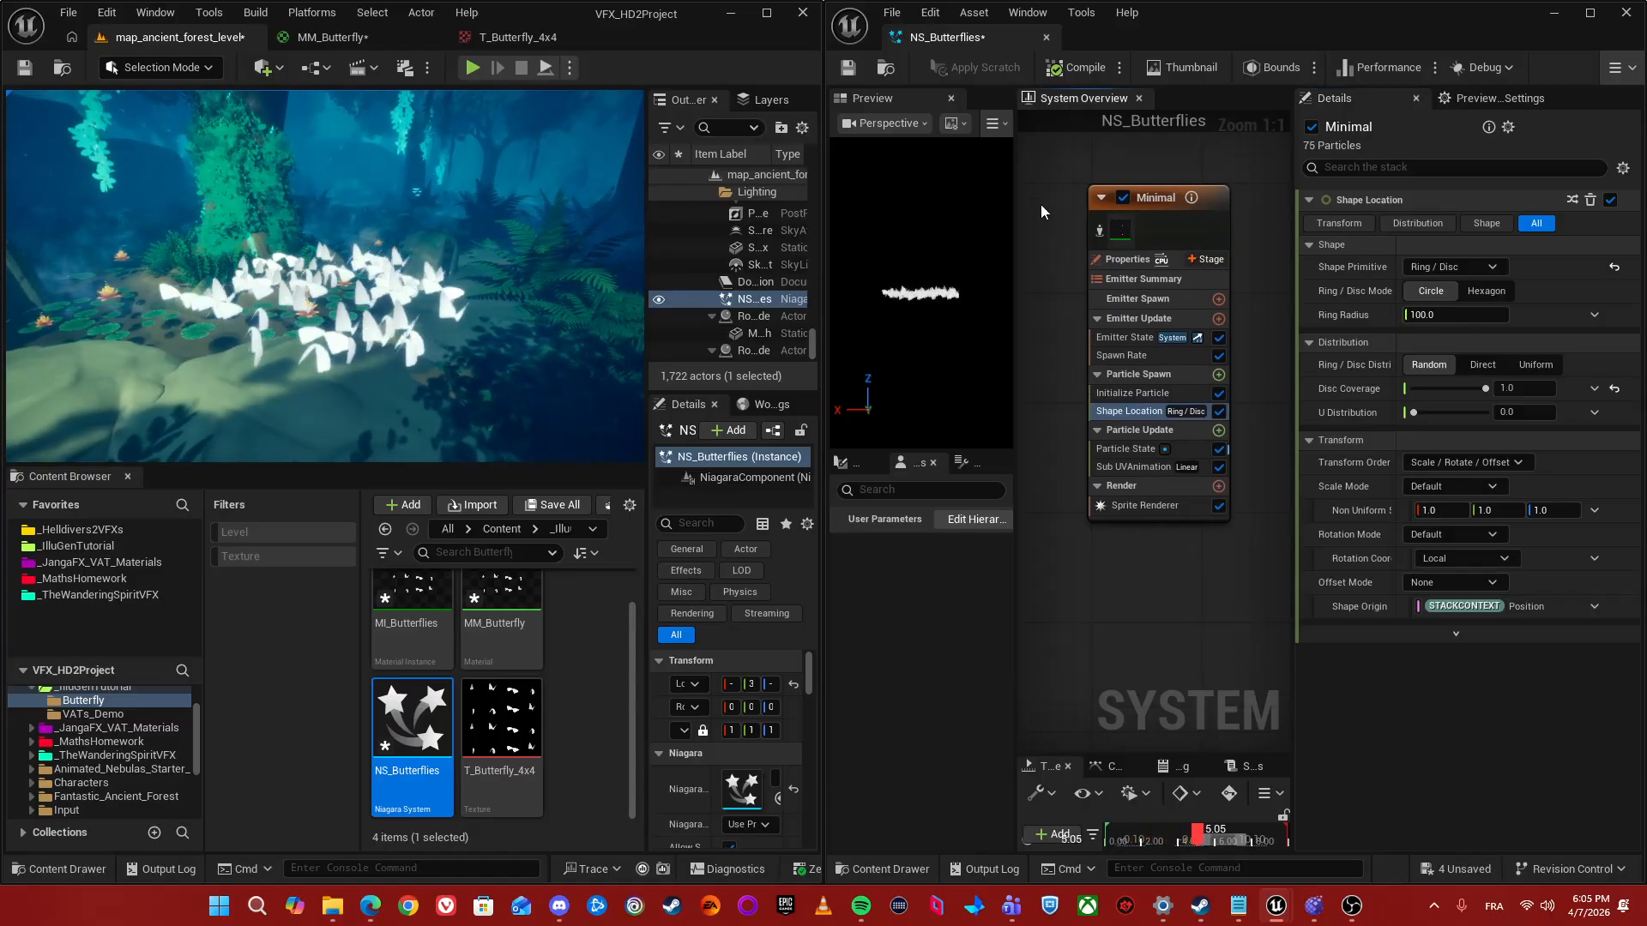
{"action": "left_click", "coordinate": [1117, 393]}
{"action": "left_click", "coordinate": [1458, 268]}
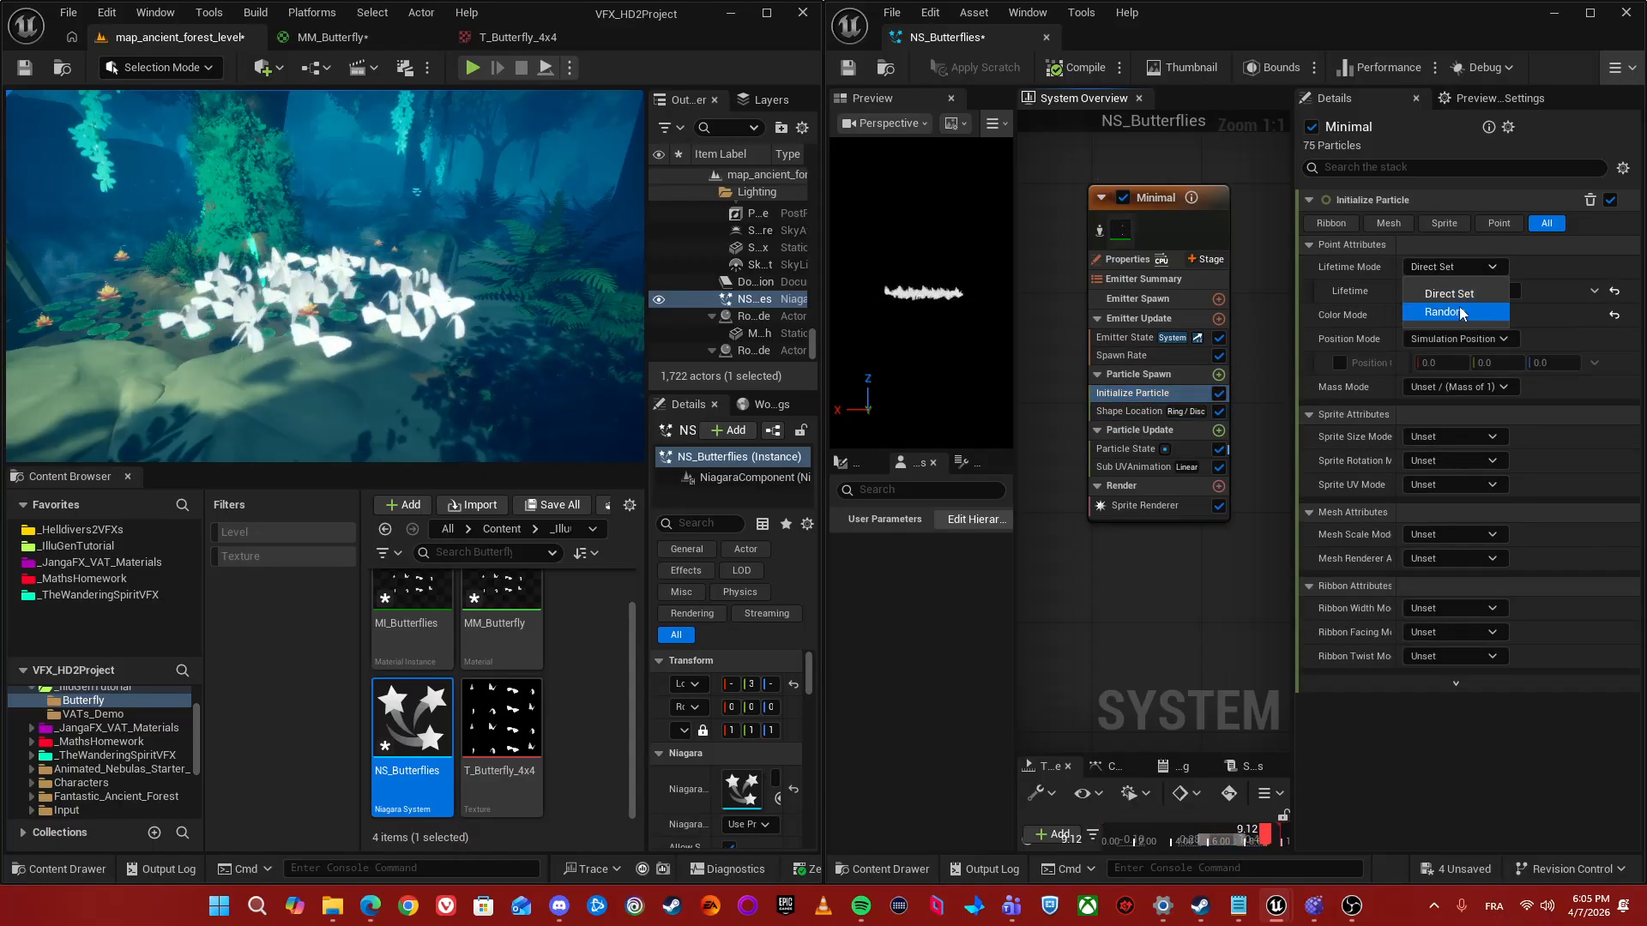
{"action": "left_click", "coordinate": [1460, 313]}
{"action": "left_click", "coordinate": [1473, 292]}
{"action": "type", "text": "4"}
{"action": "key", "text": "Tab"}
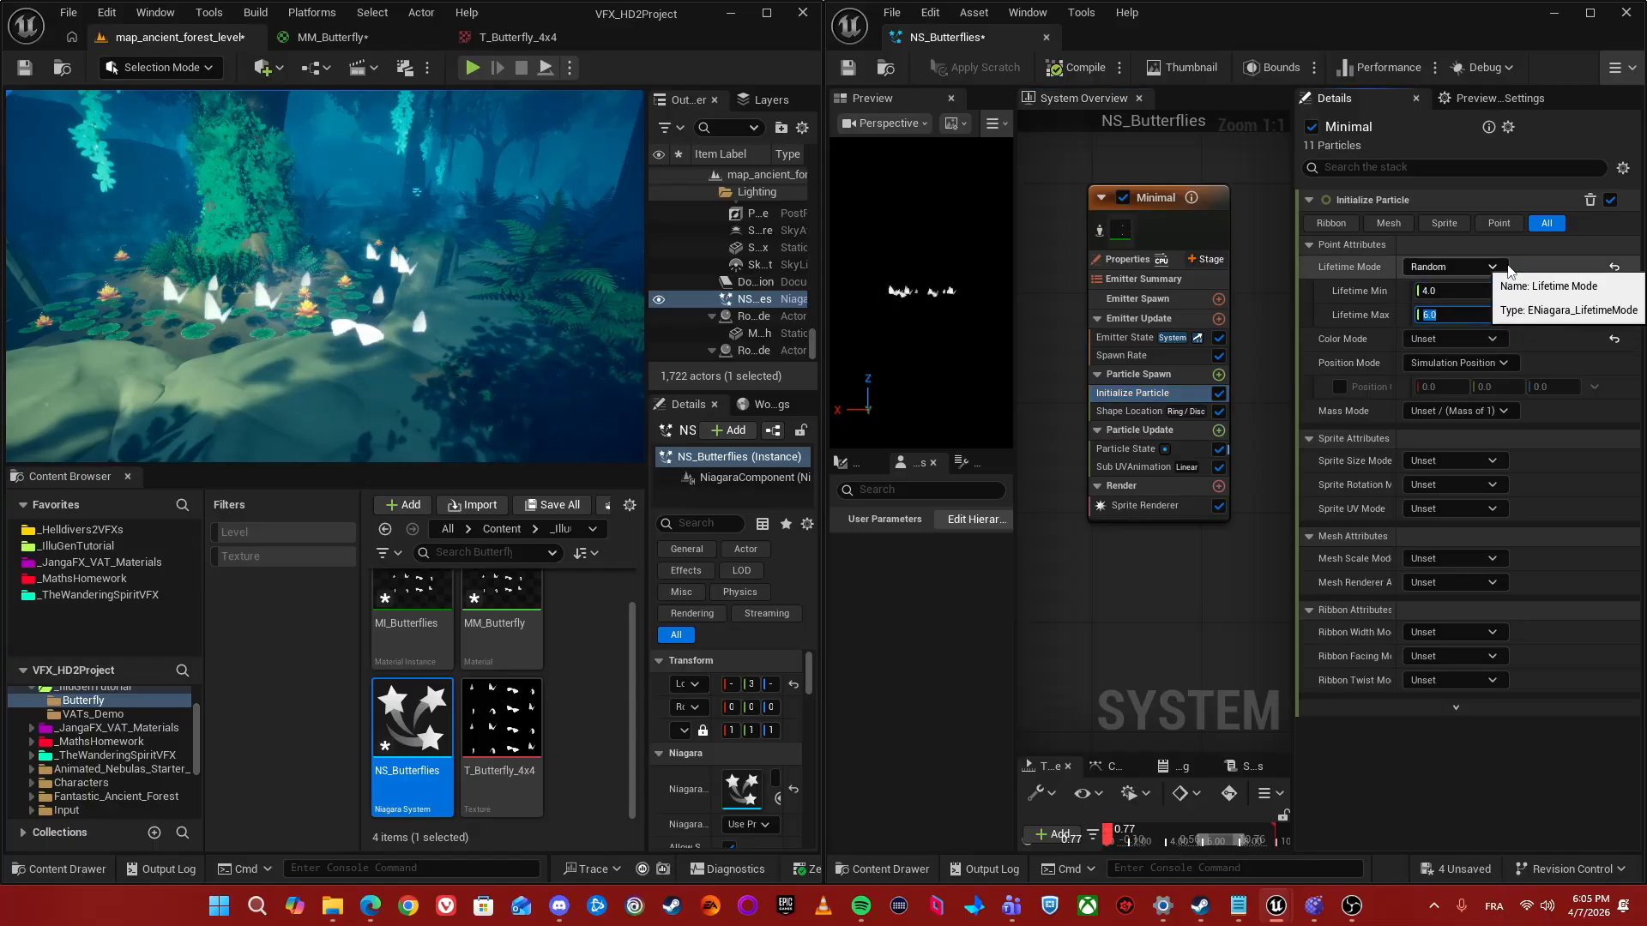
{"action": "right_click_drag", "start_coordinate": [549, 302], "coordinate": [420, 258]}
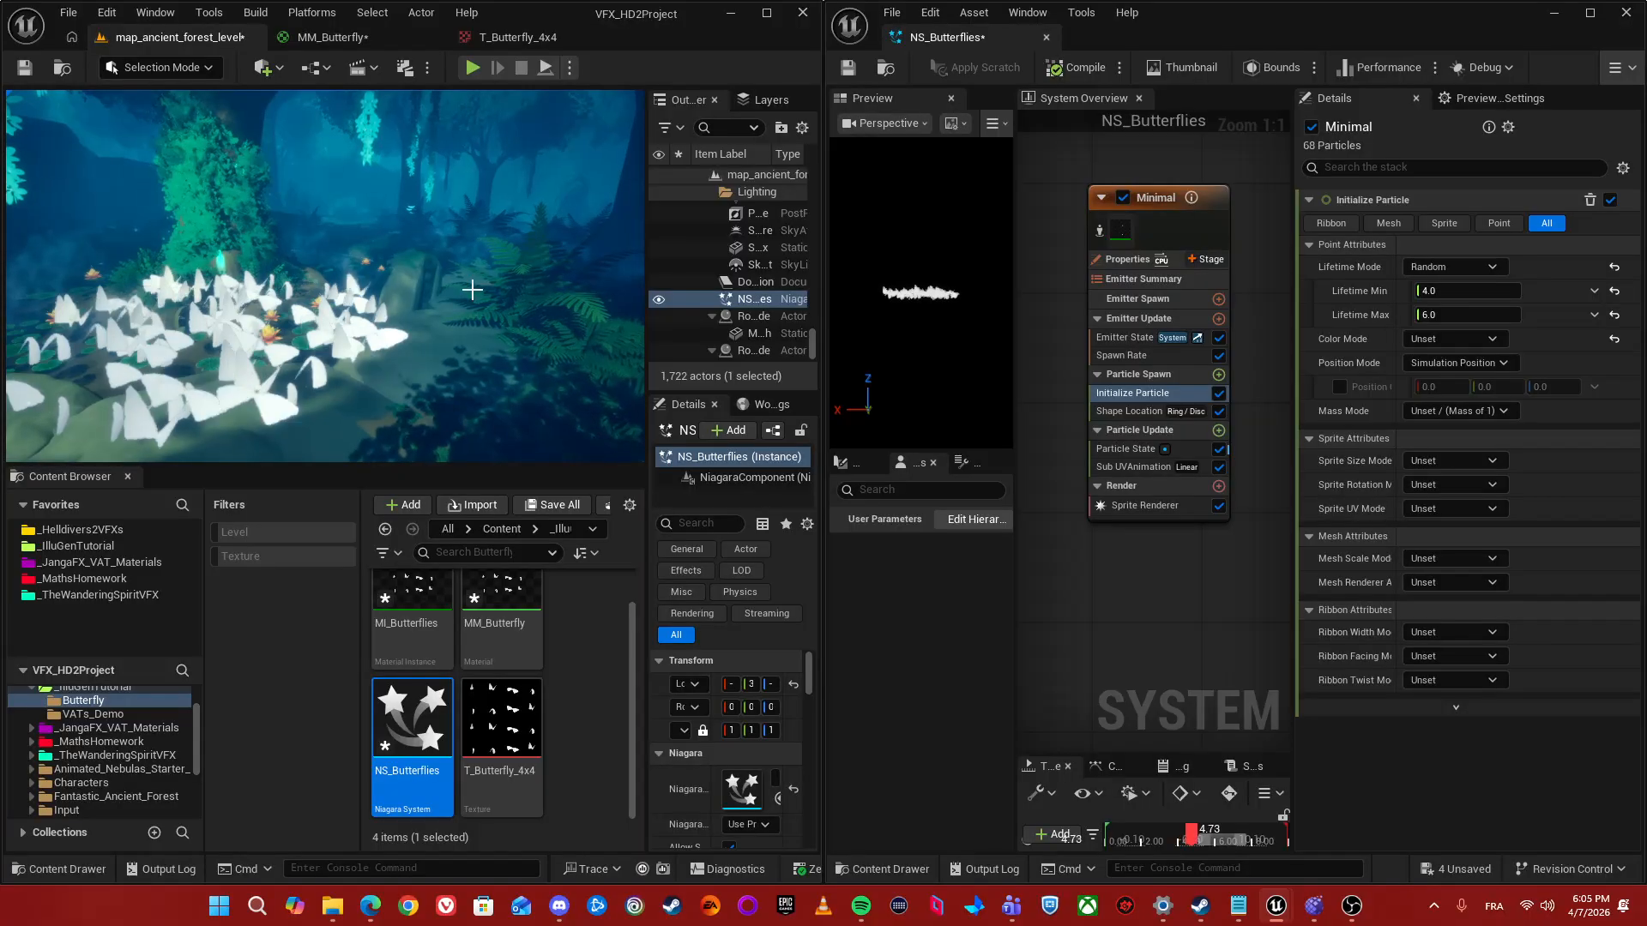
- Set the Sub UVAnimation module's animation mode to Infinite Loop and check the flapping butterflies in the level
{"action": "left_click", "coordinate": [1135, 466]}
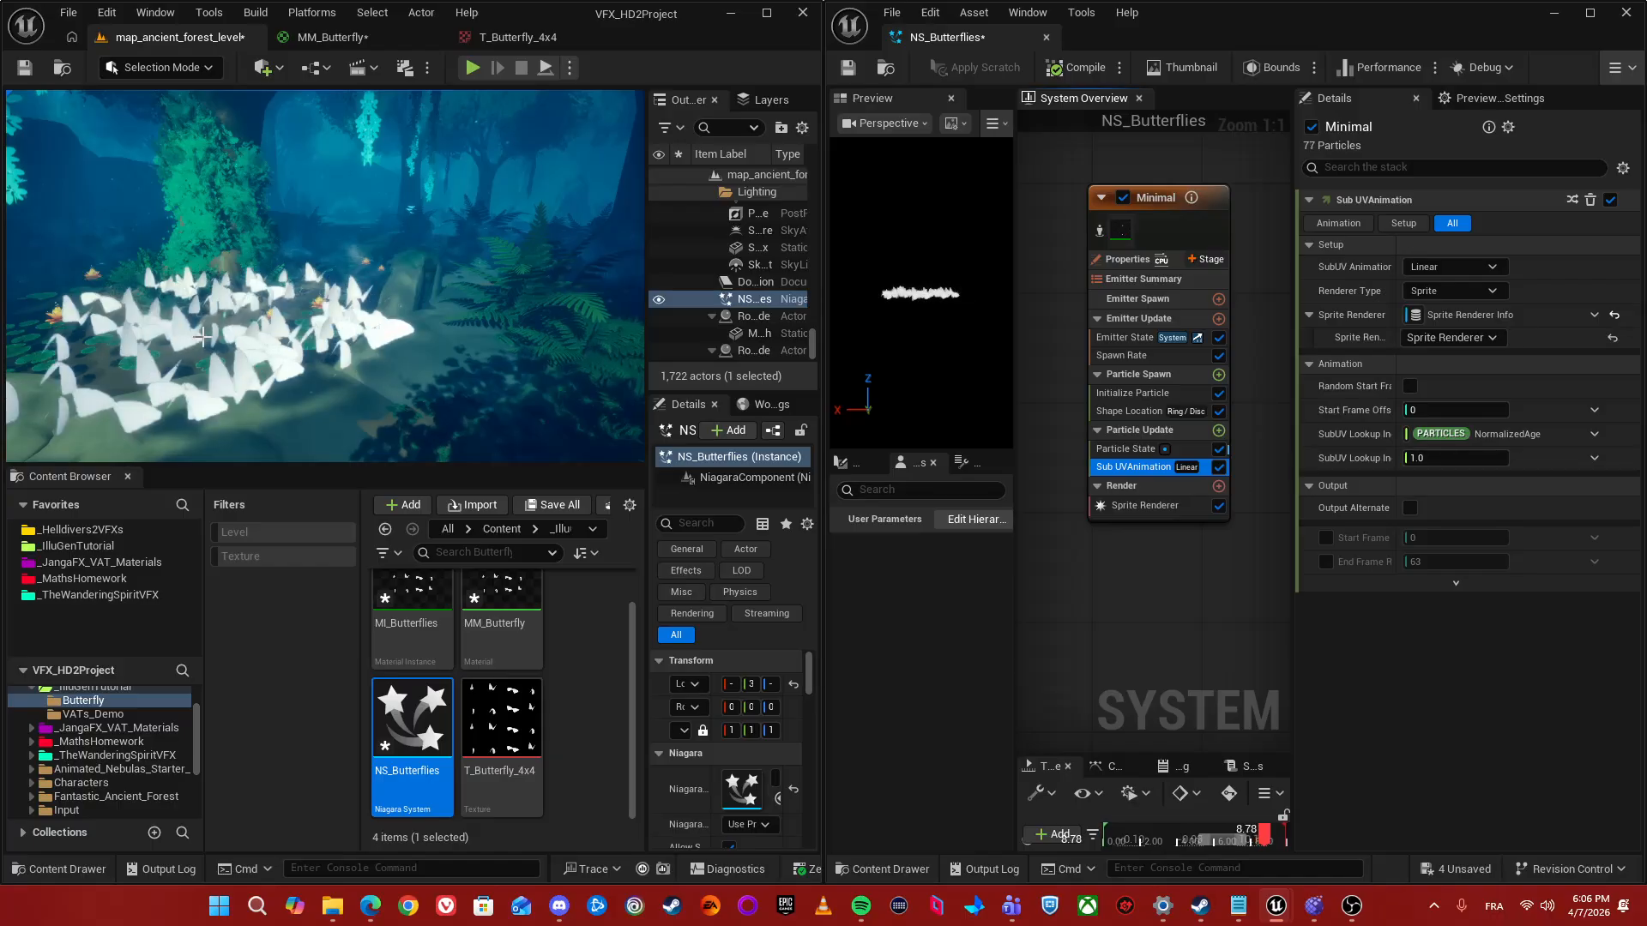
{"action": "right_click_drag", "start_coordinate": [1147, 541], "coordinate": [1146, 512]}
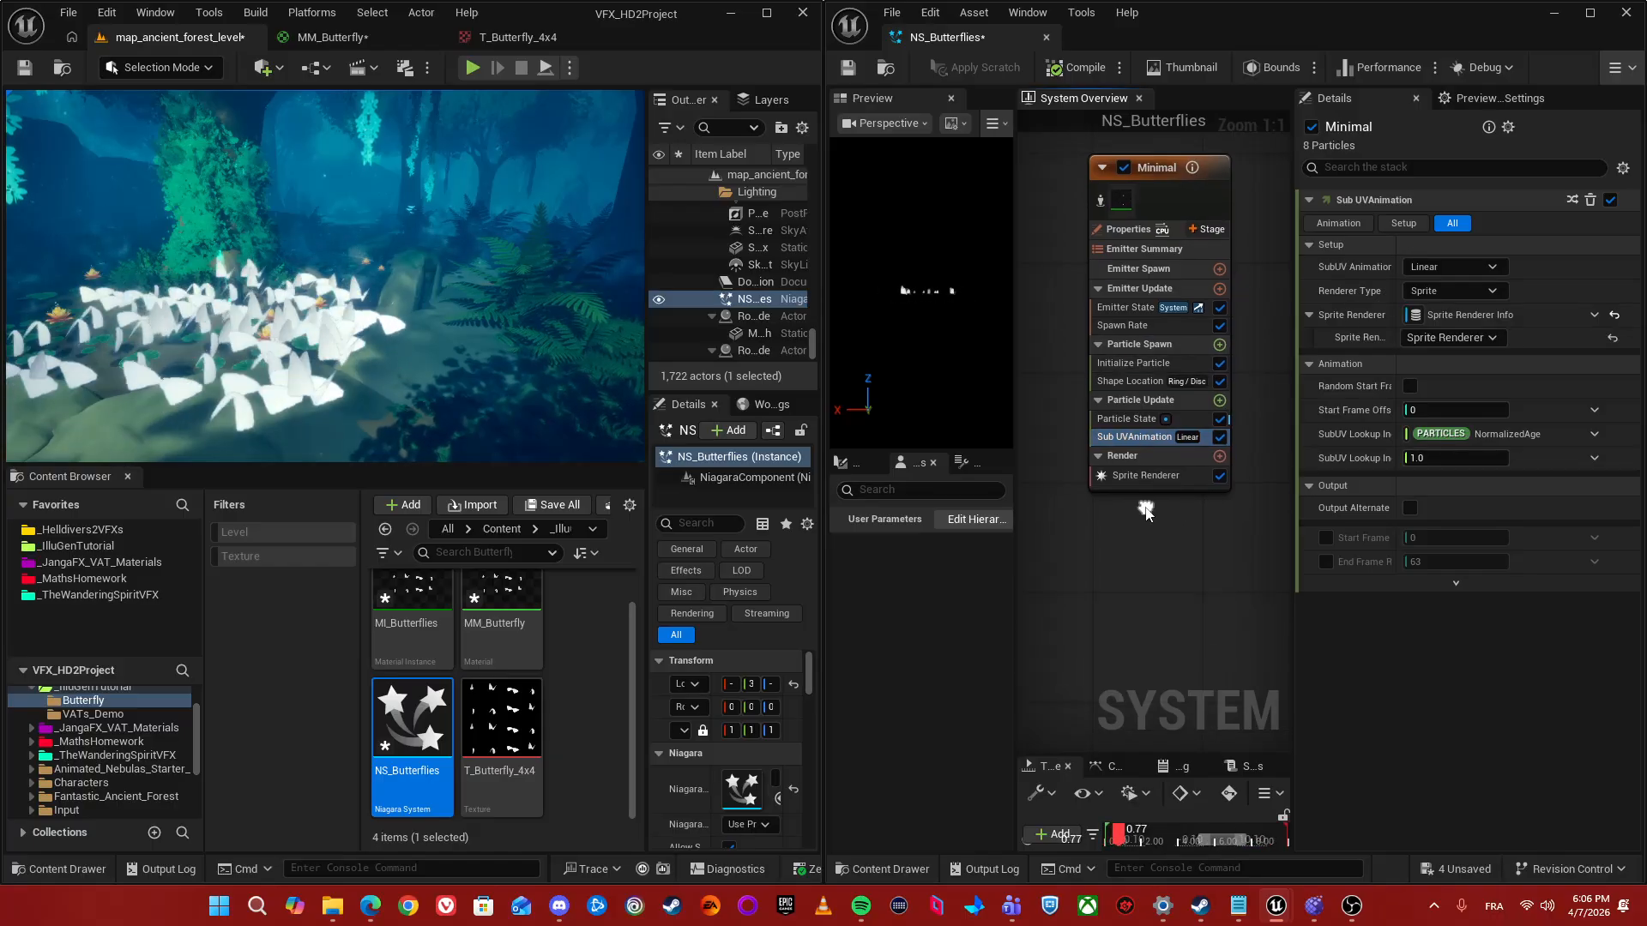
{"action": "left_click", "coordinate": [1131, 439]}
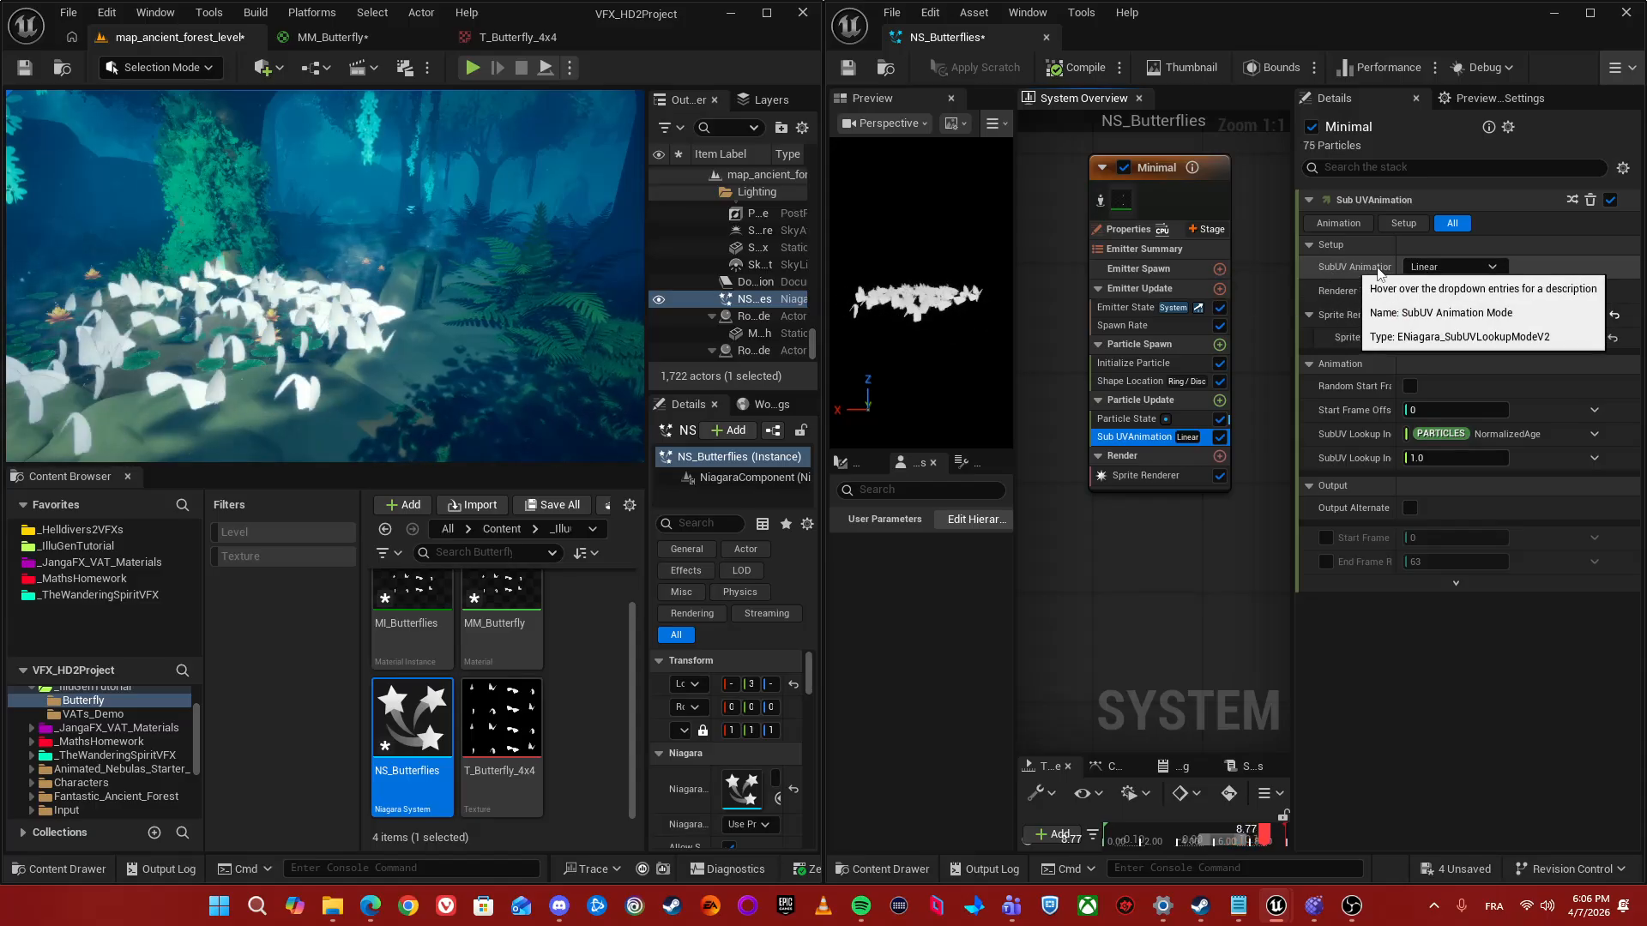
{"action": "left_click", "coordinate": [1441, 268]}
{"action": "left_click", "coordinate": [1465, 349]}
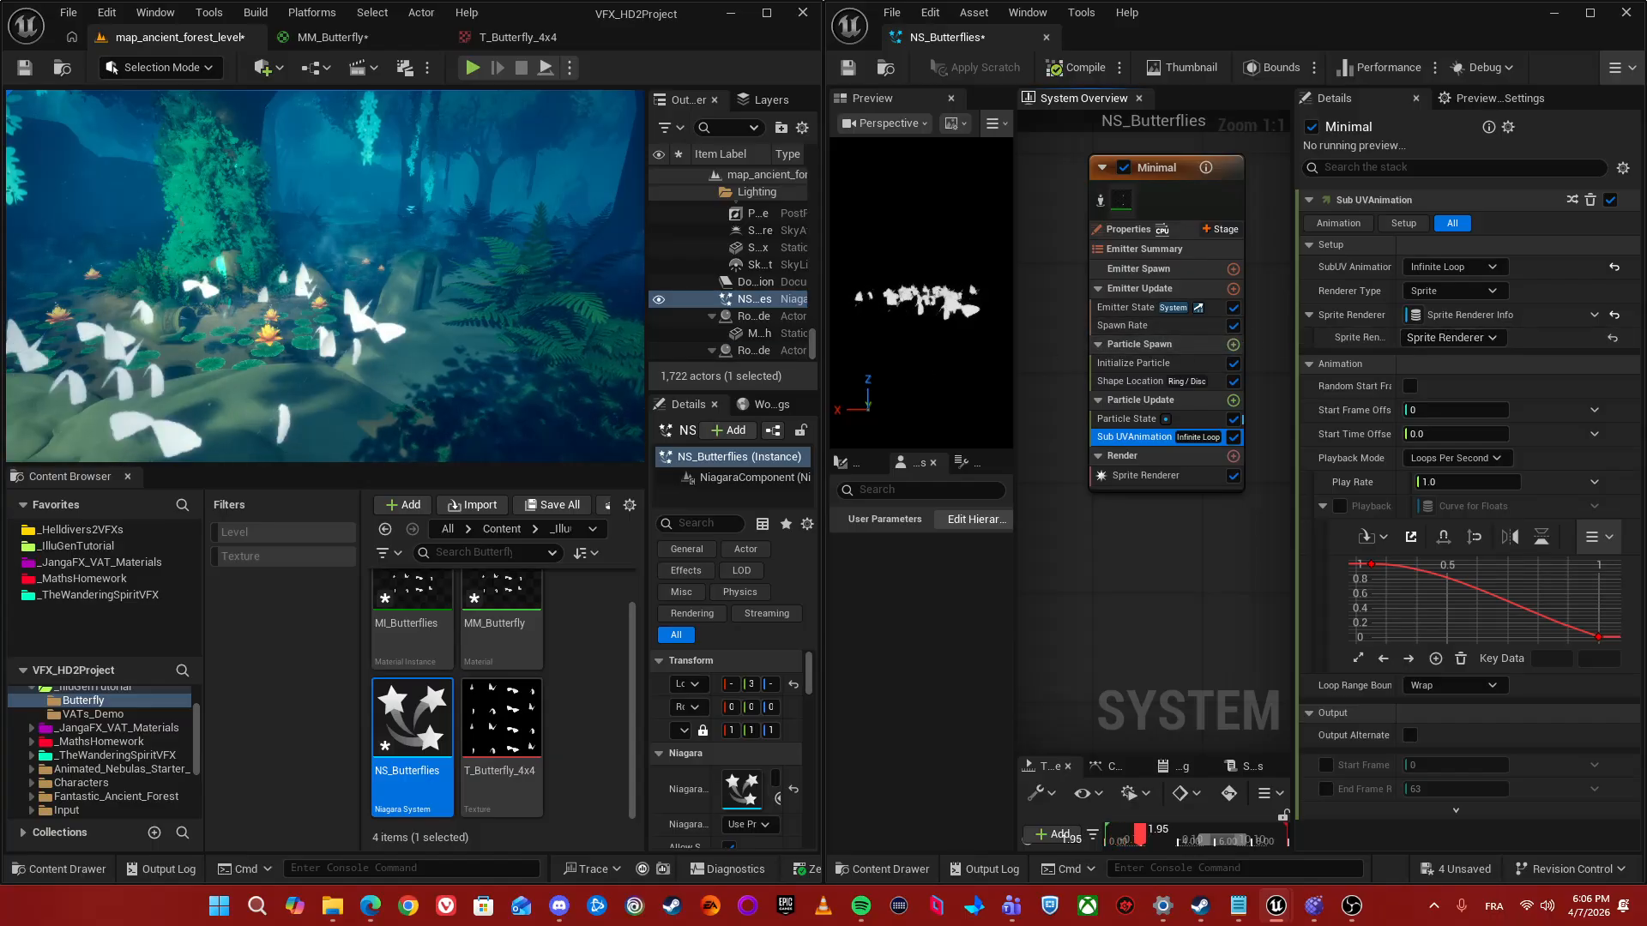
{"action": "right_click_drag", "start_coordinate": [343, 275], "coordinate": [256, 270]}
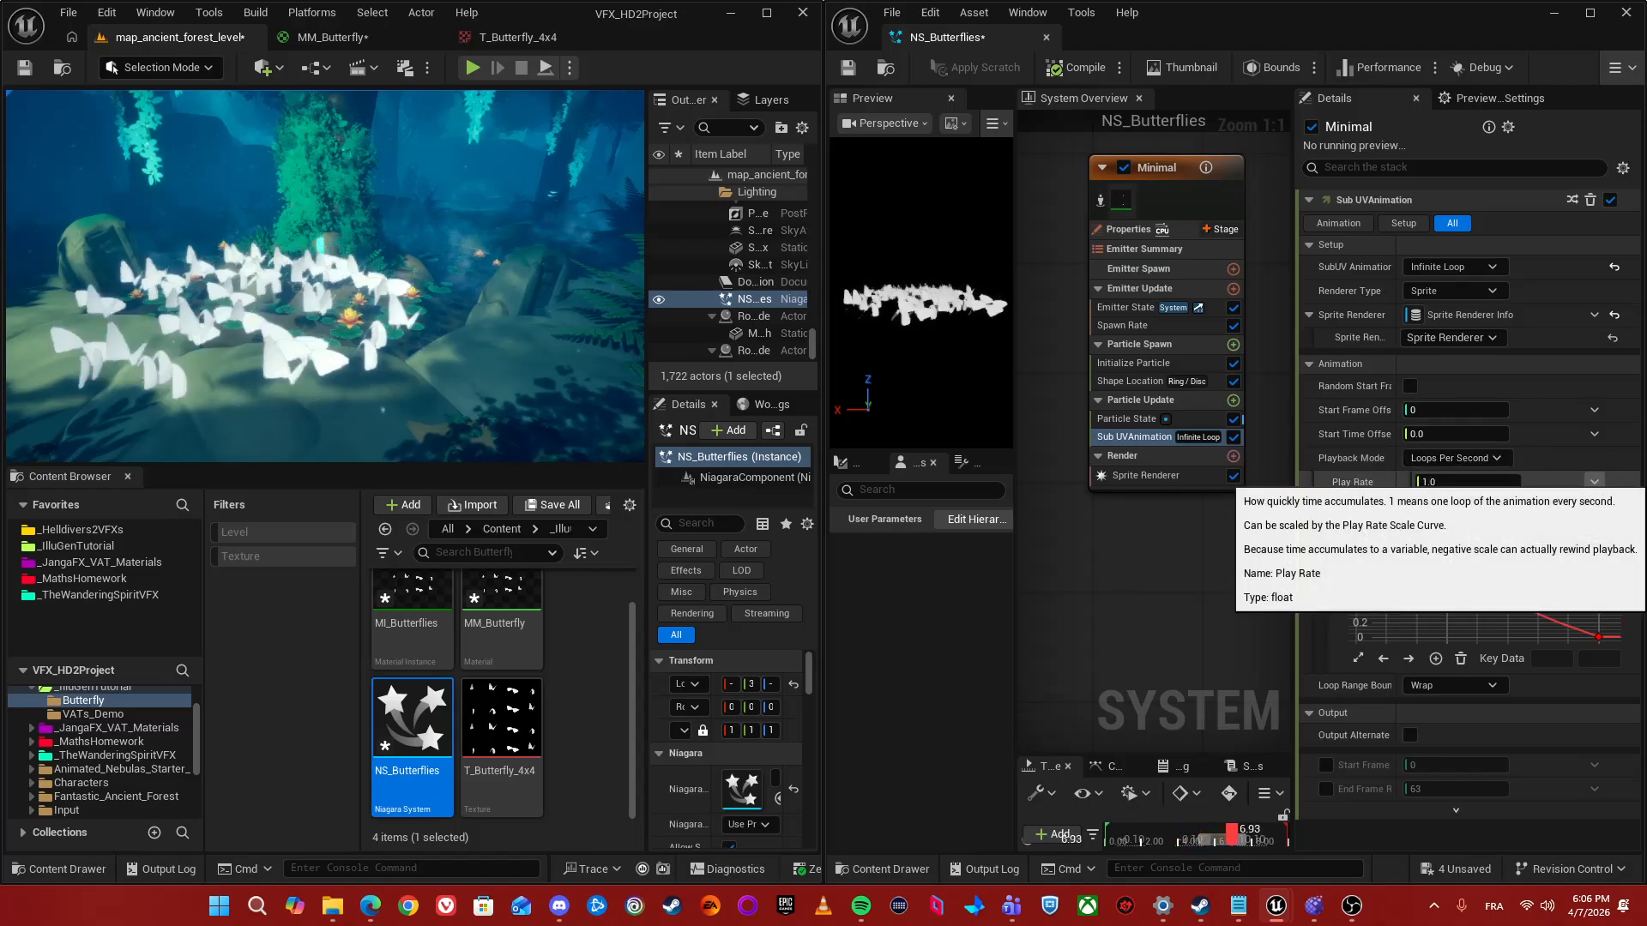
- Drive the Sub UVAnimation Play Rate with a Random Range Float, using minimum 0.8 and maximum 2
{"action": "left_click", "coordinate": [1593, 481]}
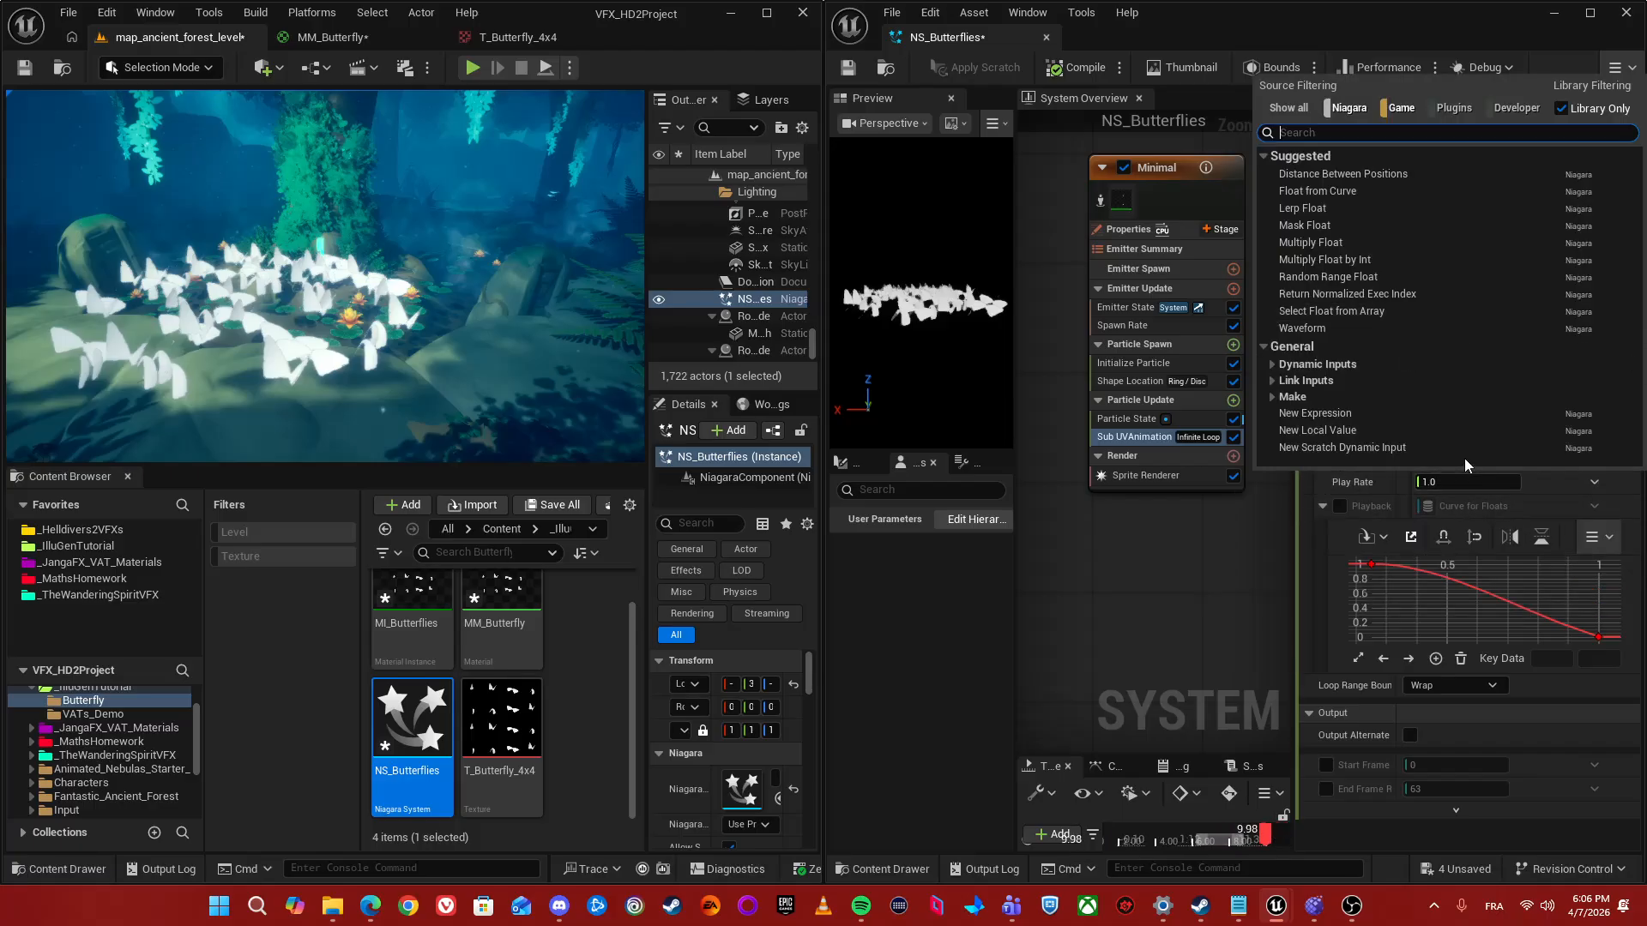
{"action": "type", "text": "ran"}
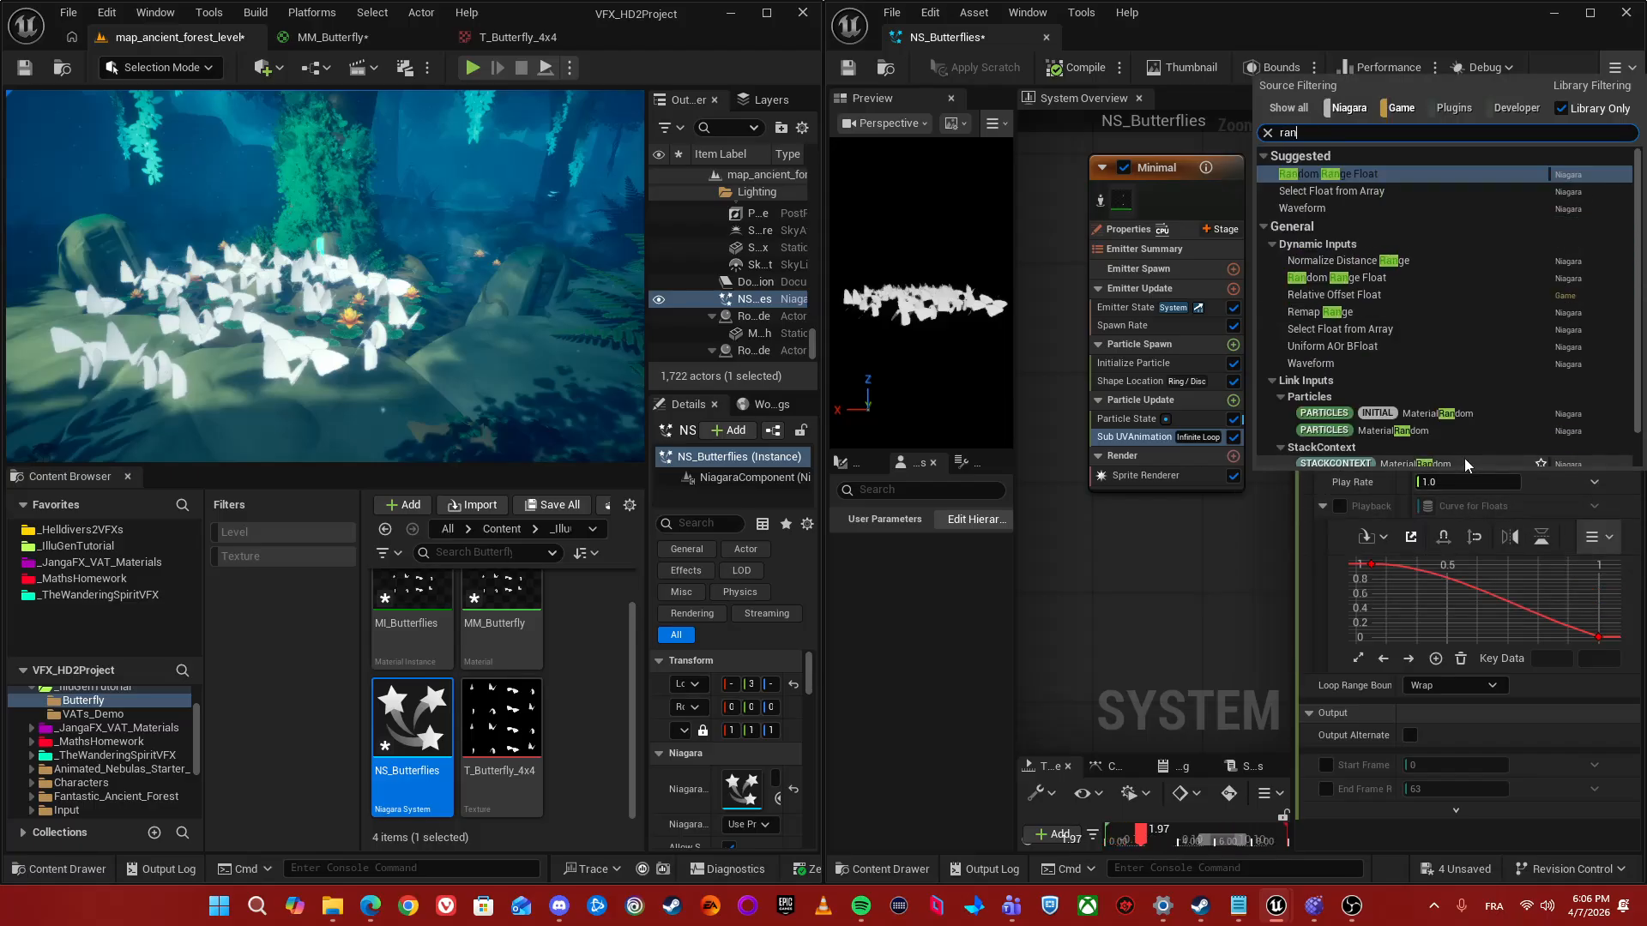
{"action": "key", "text": "Return"}
{"action": "left_click", "coordinate": [1466, 507]}
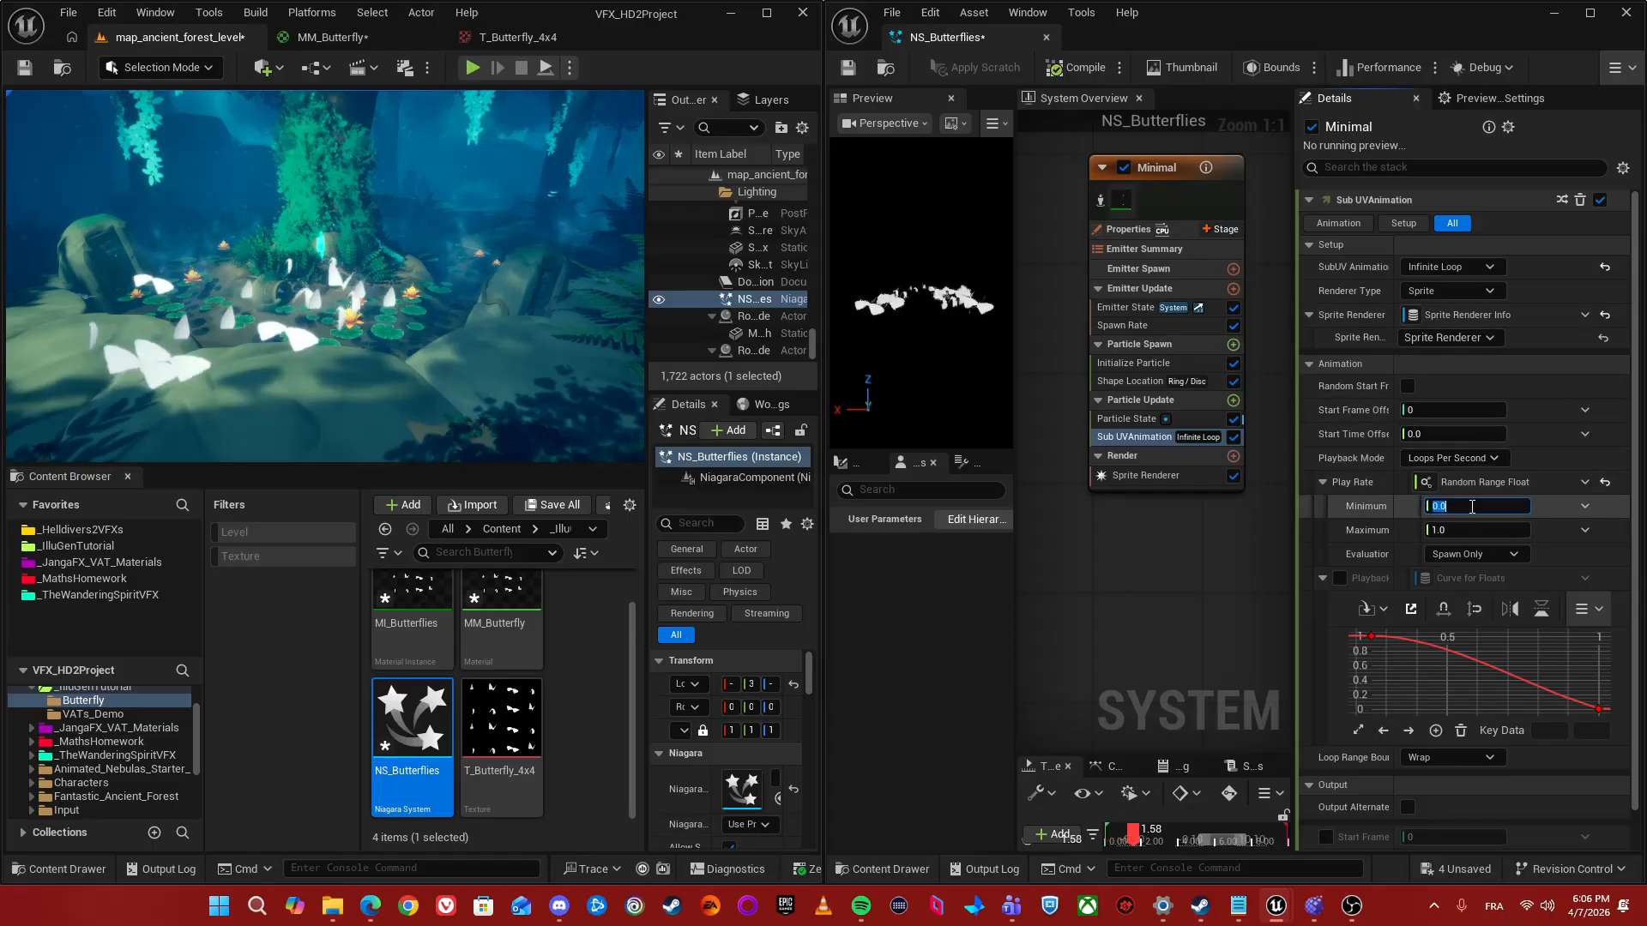
{"action": "key", "text": "BackSpace"}
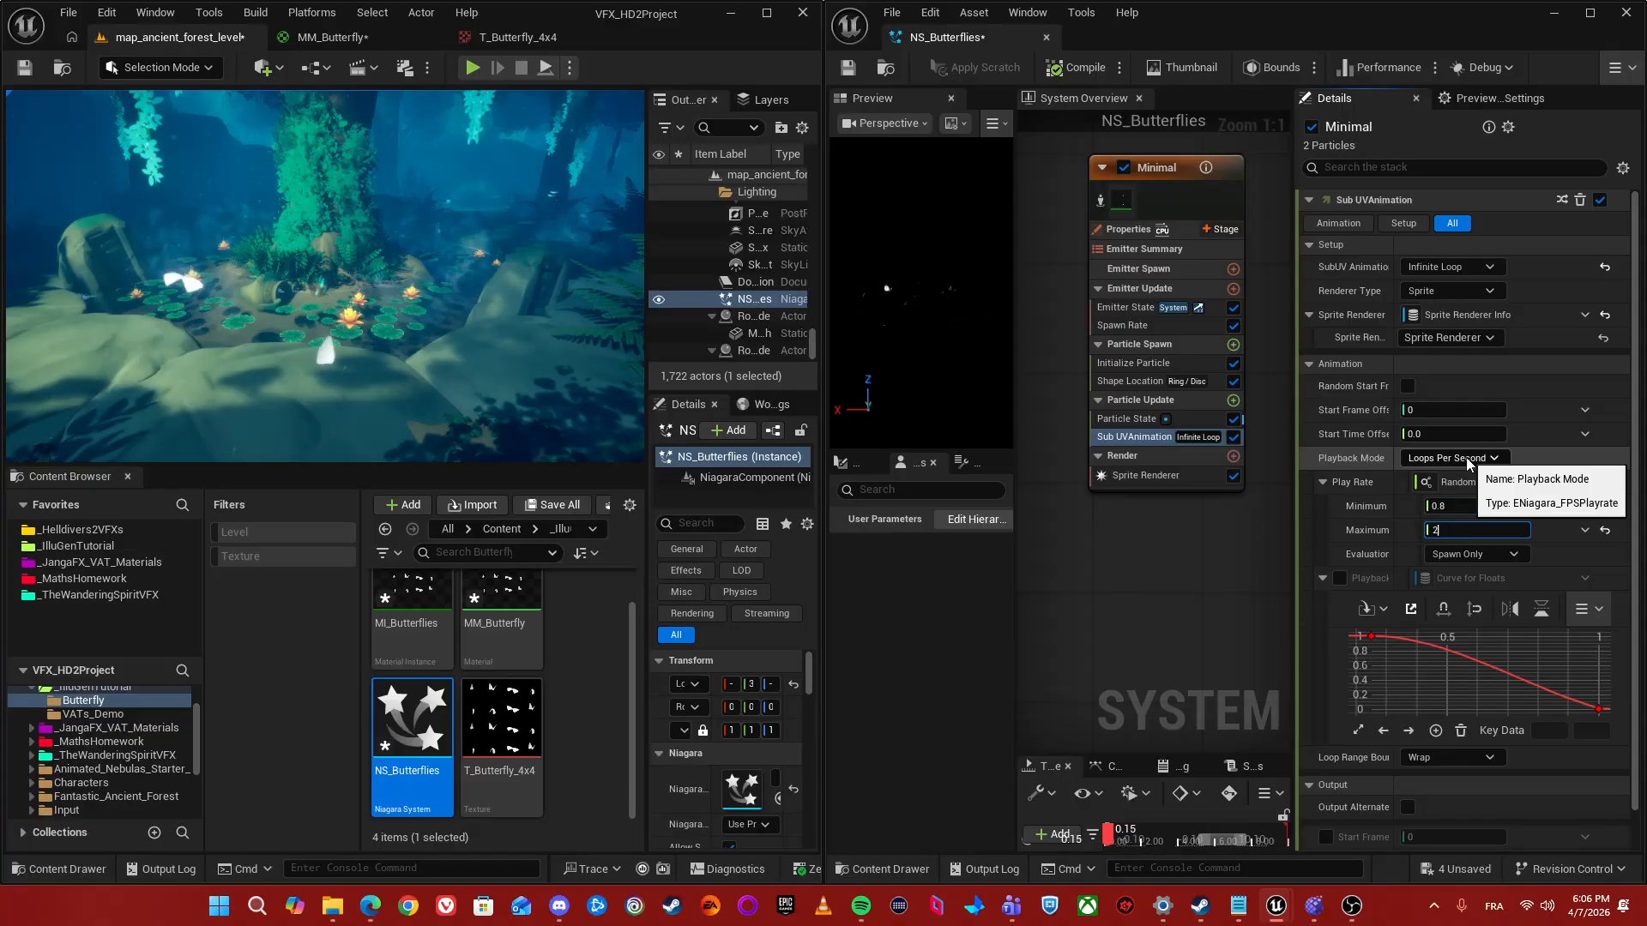
- Try a Play Rate range of 0.1 to 5.0, and settle on minimum 0.65 and maximum 1.0
{"action": "right_click_drag", "start_coordinate": [394, 254], "coordinate": [652, 295]}
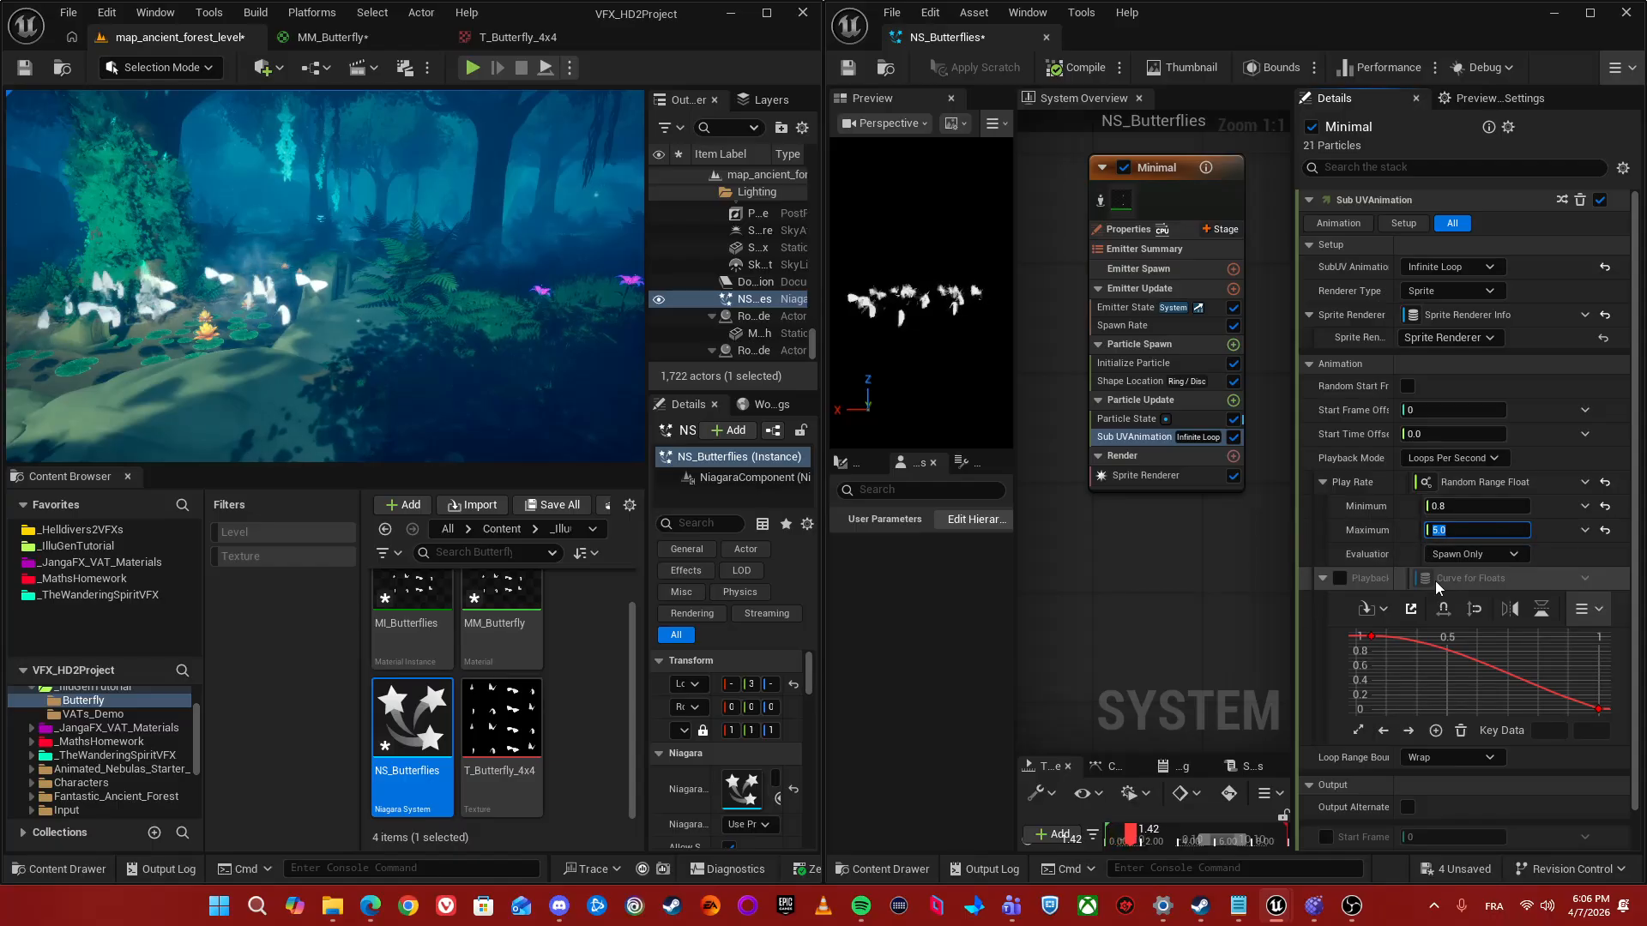
{"action": "left_click", "coordinate": [1467, 507]}
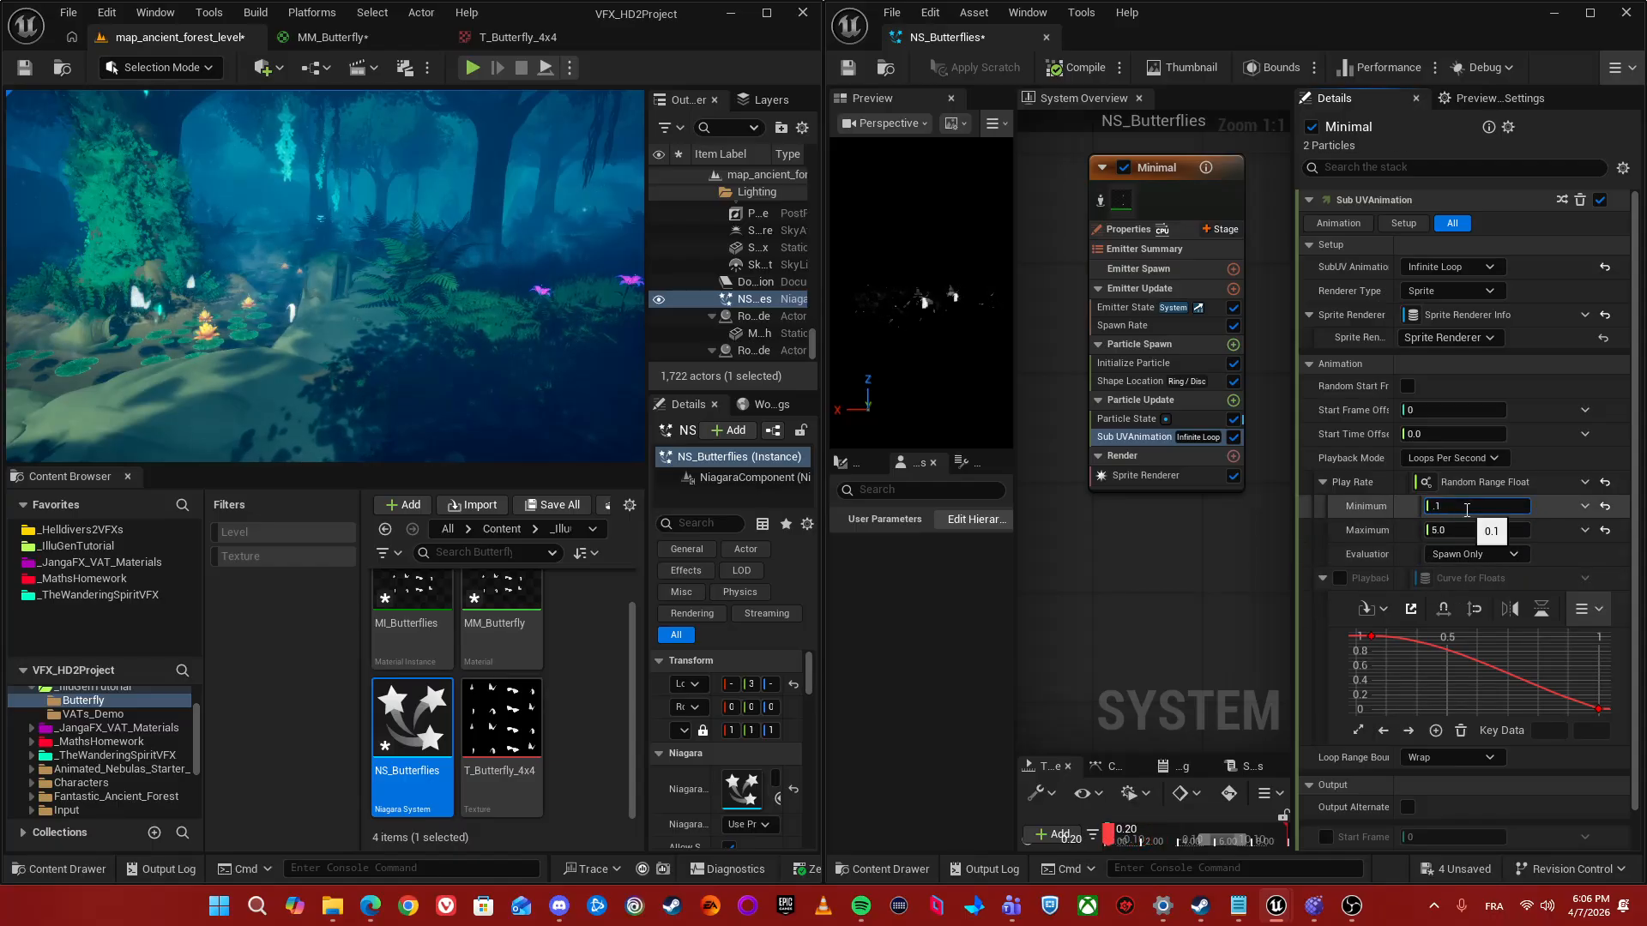
{"action": "key", "text": "Return"}
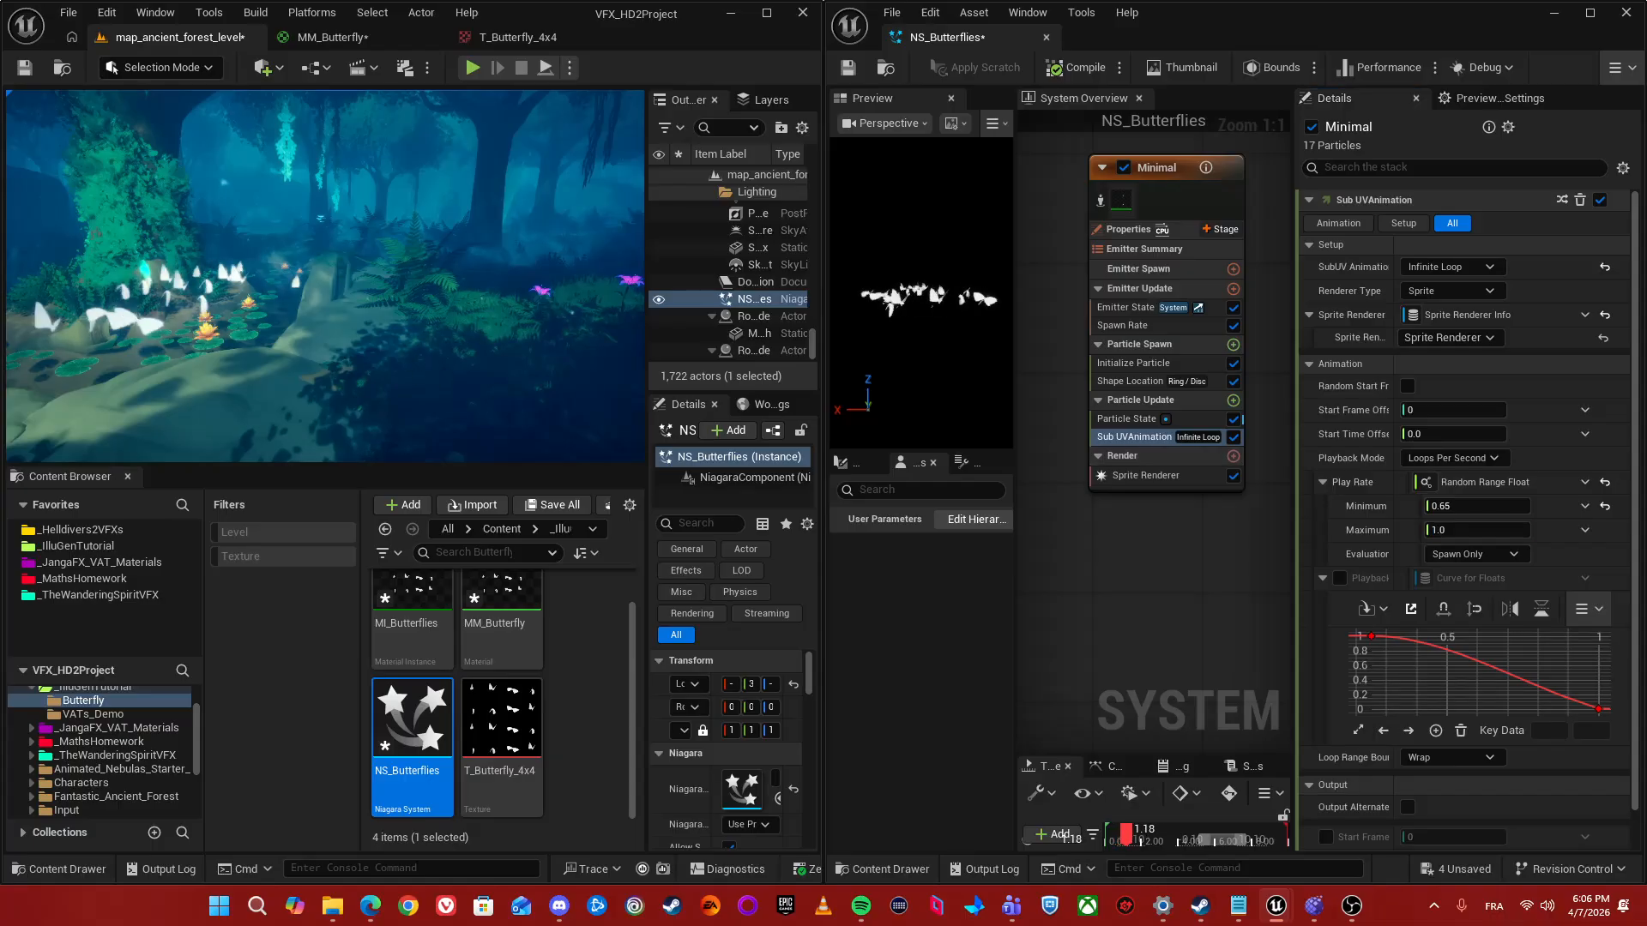
- Examine the butterfly swarm in the level from close up and from above, toggling game view
{"action": "mouse_move", "coordinate": [326, 276]}
{"action": "right_mouse_down"}
{"action": "mouse_move", "coordinate": [266, 278]}
{"action": "mouse_move", "coordinate": [300, 290]}
{"action": "mouse_move", "coordinate": [266, 286]}
{"action": "mouse_move", "coordinate": [257, 307]}
{"action": "mouse_move", "coordinate": [300, 300]}
{"action": "mouse_move", "coordinate": [302, 279]}
{"action": "right_mouse_up"}
{"action": "key", "text": "w"}
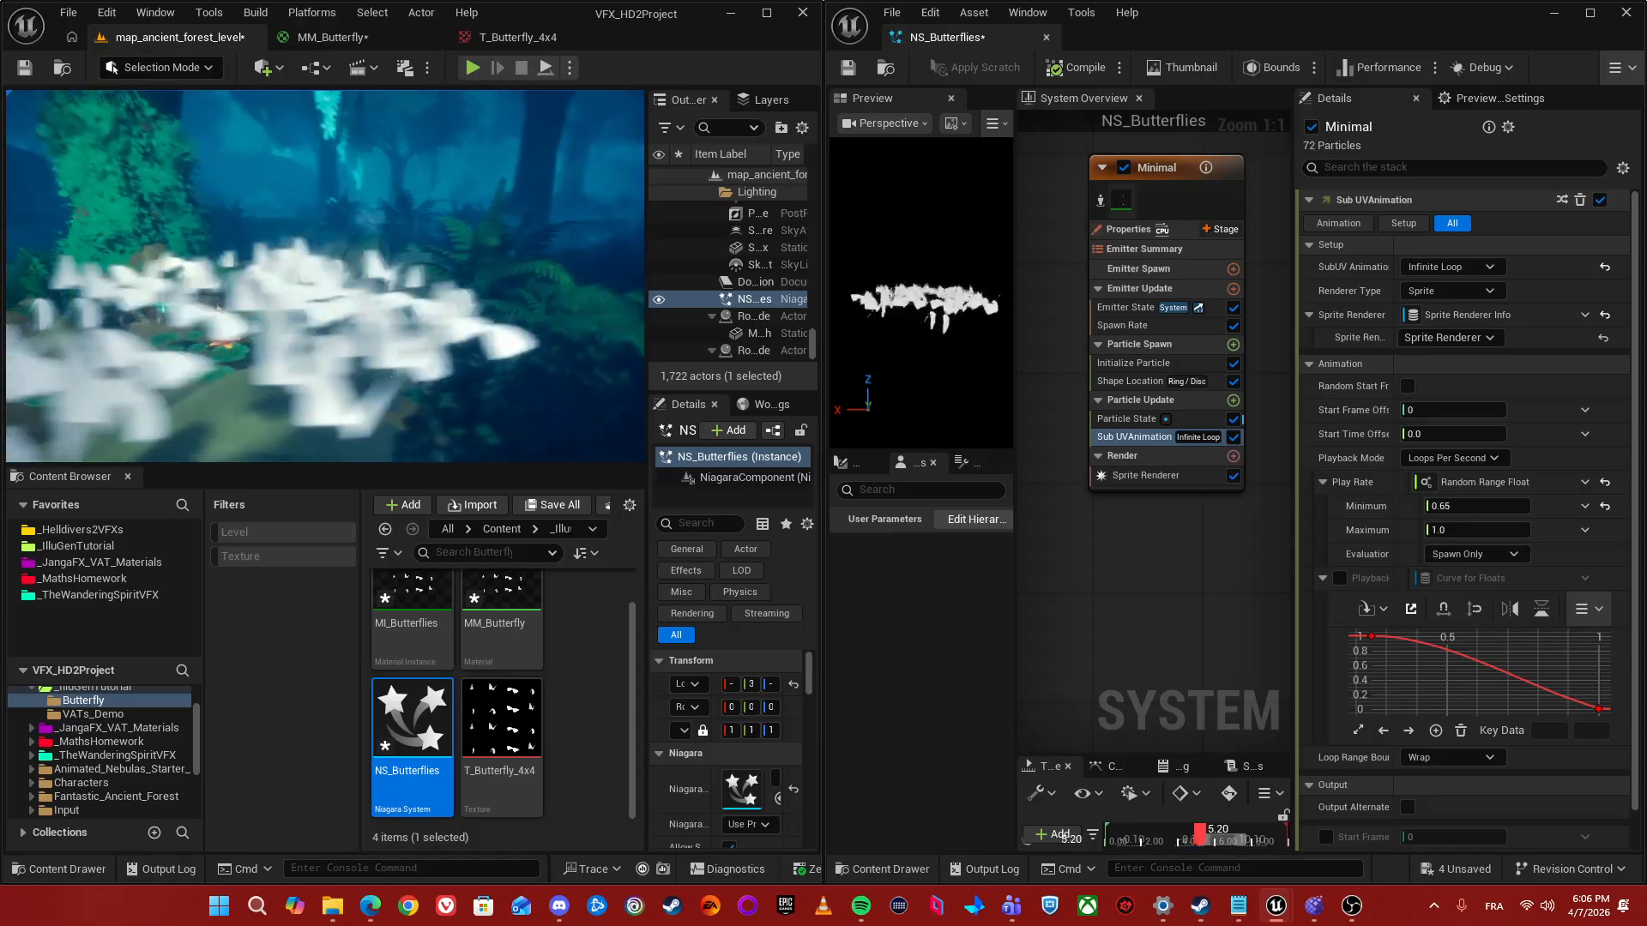
{"action": "key", "text": "s"}
{"action": "right_click_drag", "start_coordinate": [383, 324], "coordinate": [358, 352]}
{"action": "key", "text": "g"}
{"action": "key", "text": "w"}
{"action": "key", "text": "s"}
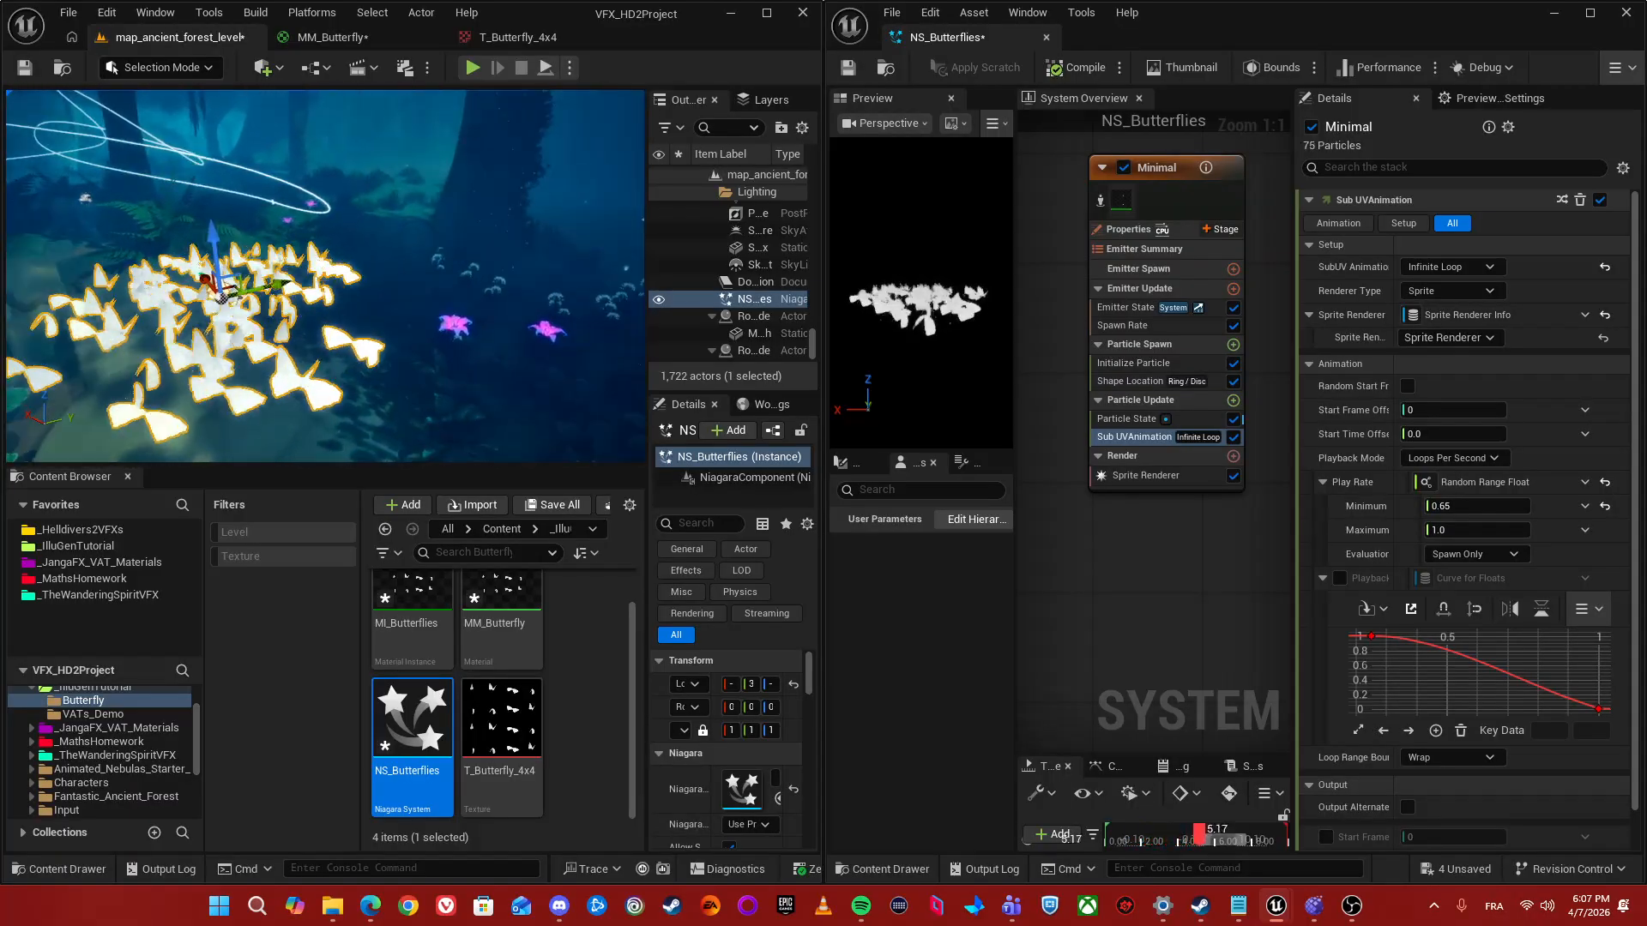
{"action": "right_click_drag", "start_coordinate": [343, 283], "coordinate": [390, 352]}
- In Initialize Particle, set the Sprite Size Mode to Random Uniform with minimum 25 and maximum 50
{"action": "left_click", "coordinate": [1135, 364]}
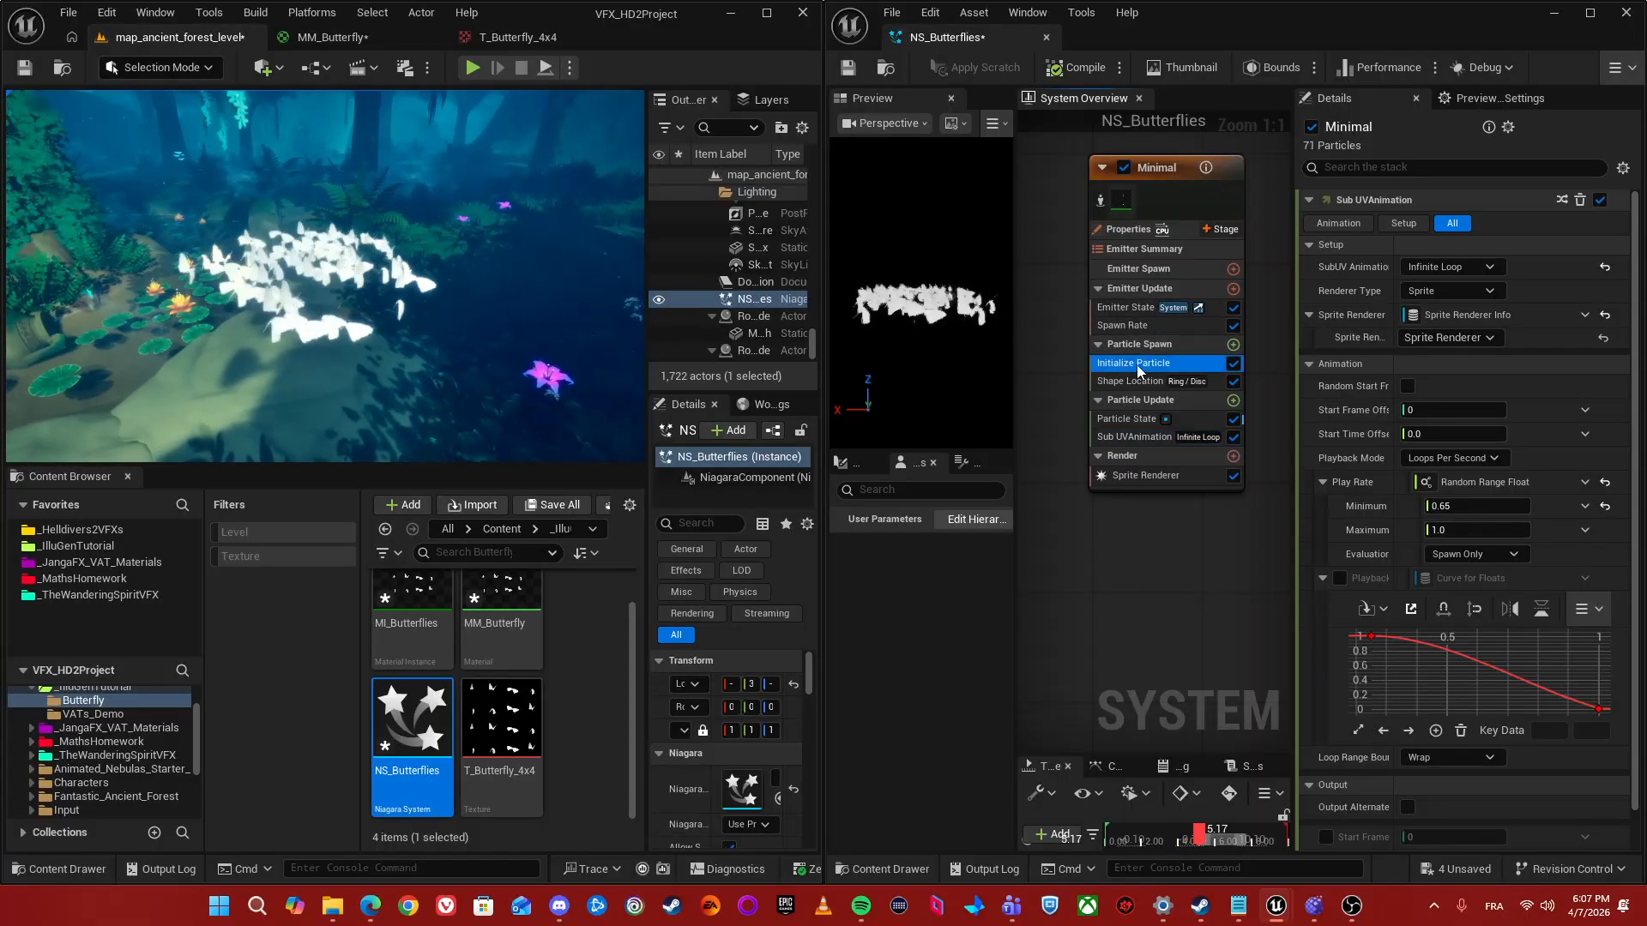
{"action": "left_click", "coordinate": [1444, 460]}
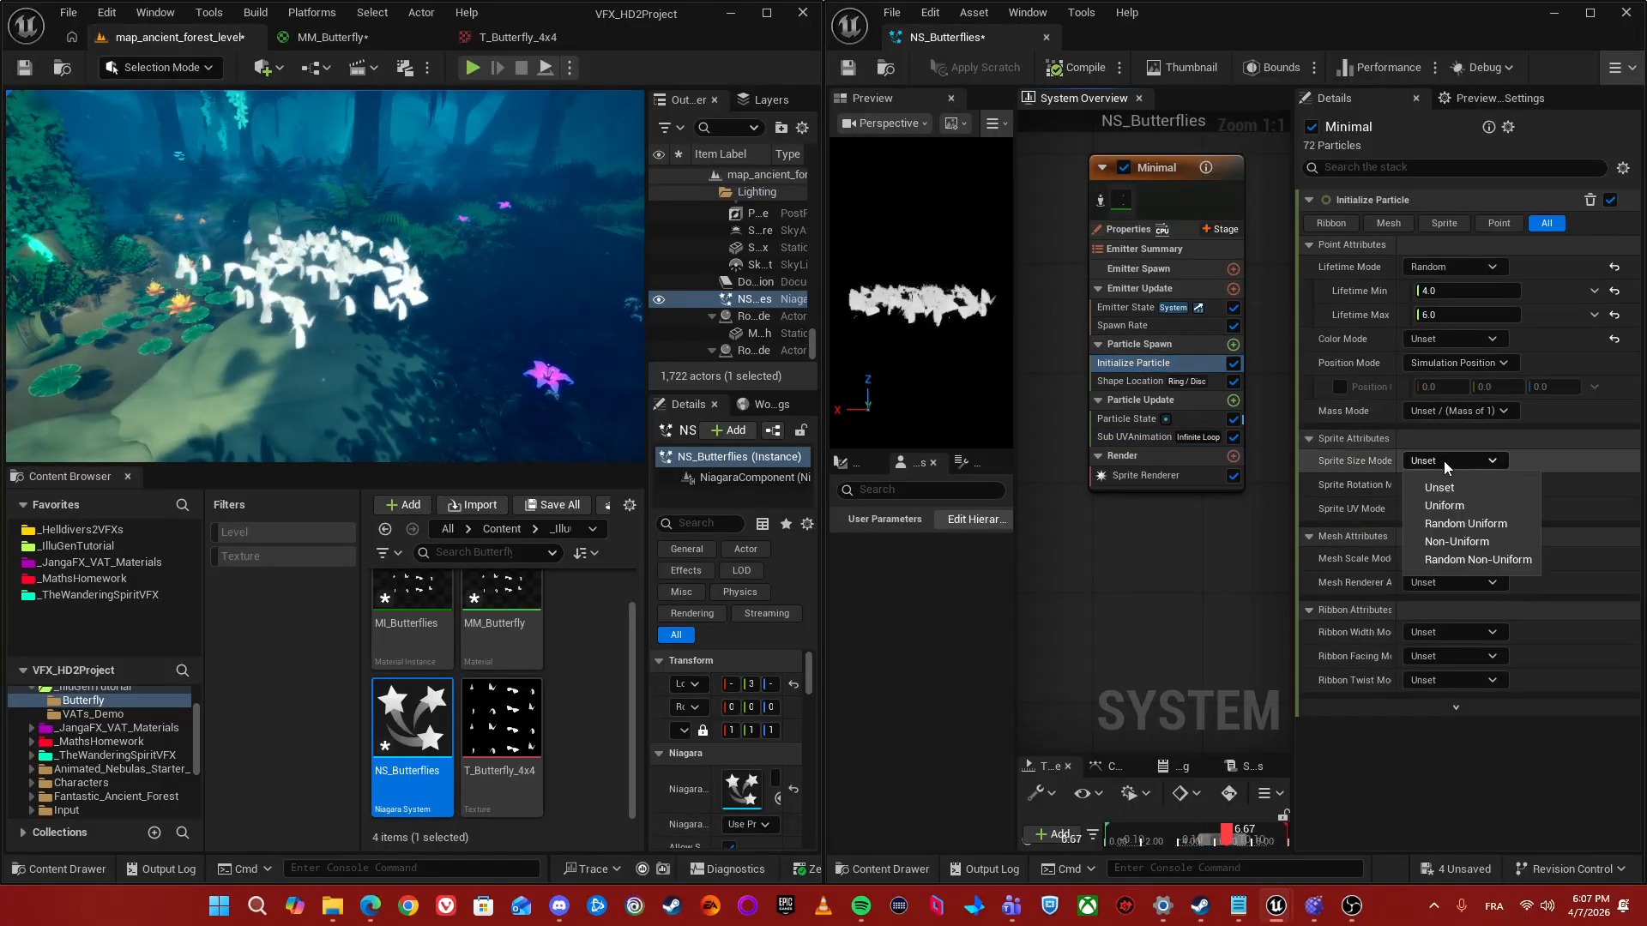
{"action": "left_click", "coordinate": [1491, 463]}
{"action": "left_click", "coordinate": [1496, 461]}
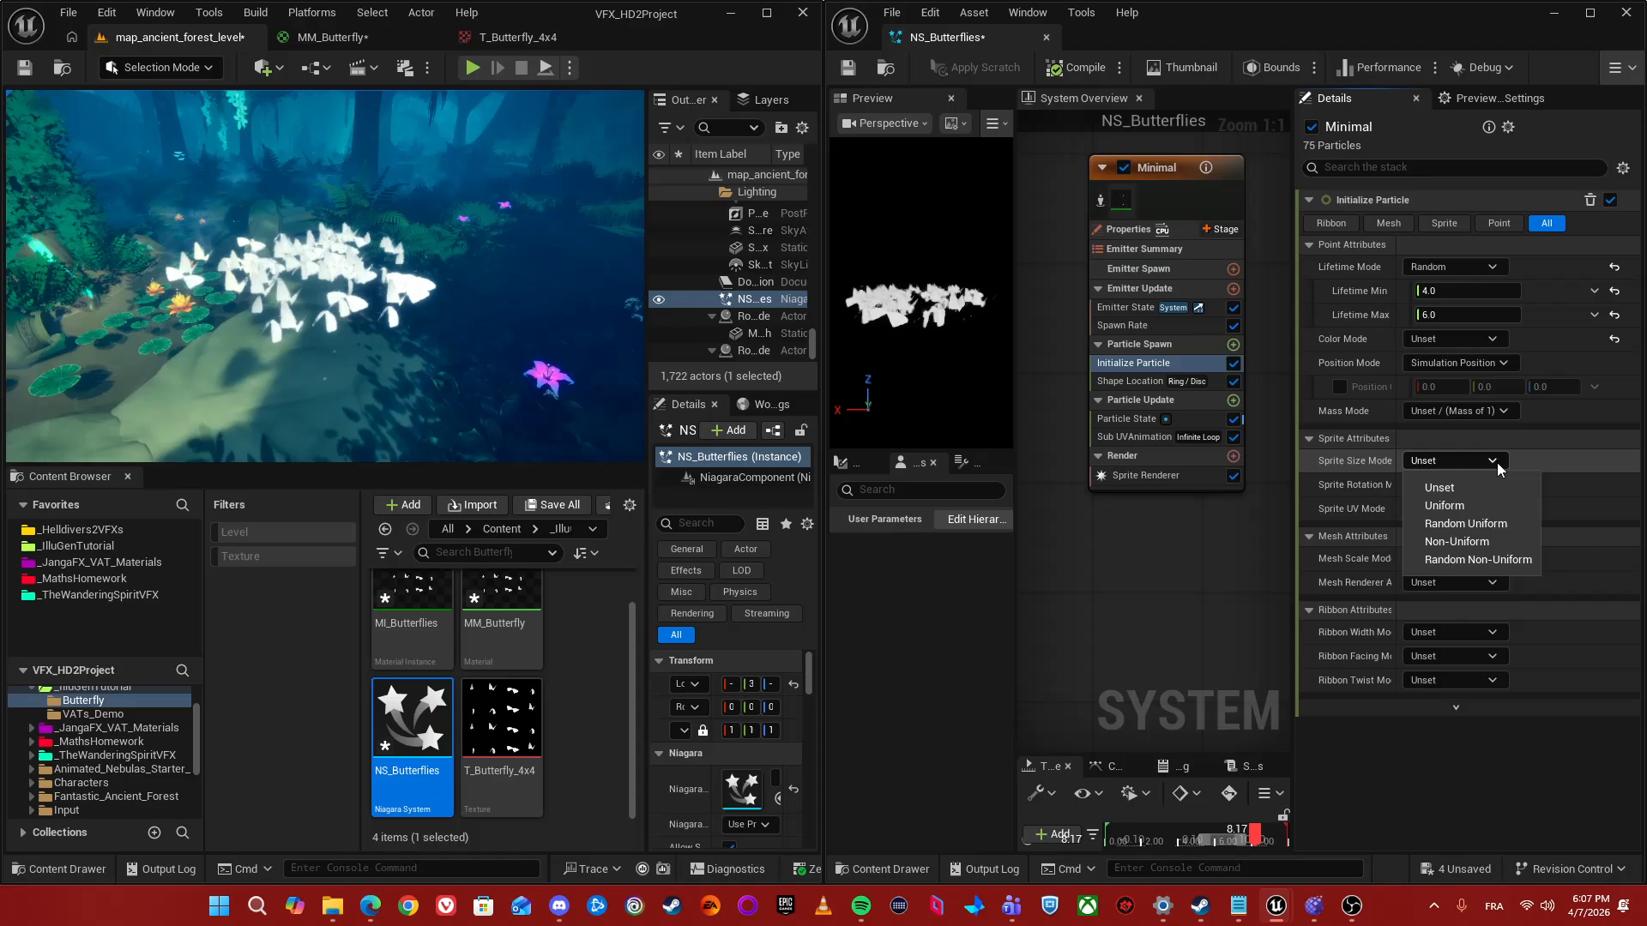
{"action": "left_click", "coordinate": [1466, 523]}
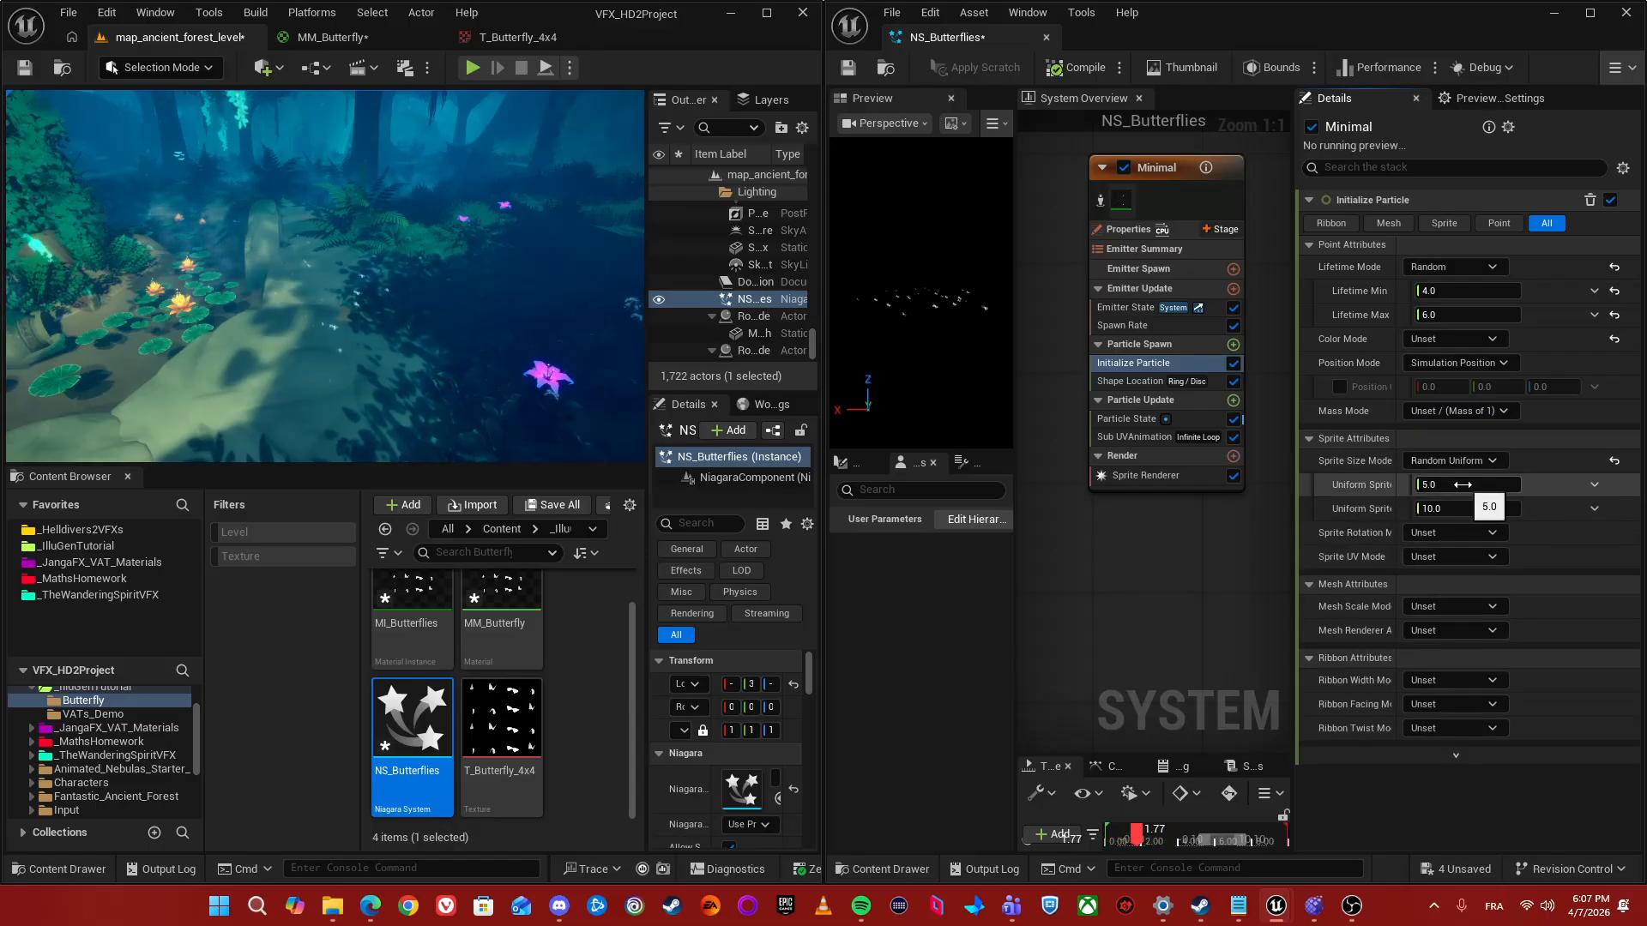
{"action": "left_click", "coordinate": [1462, 485]}
{"action": "type", "text": "25"}
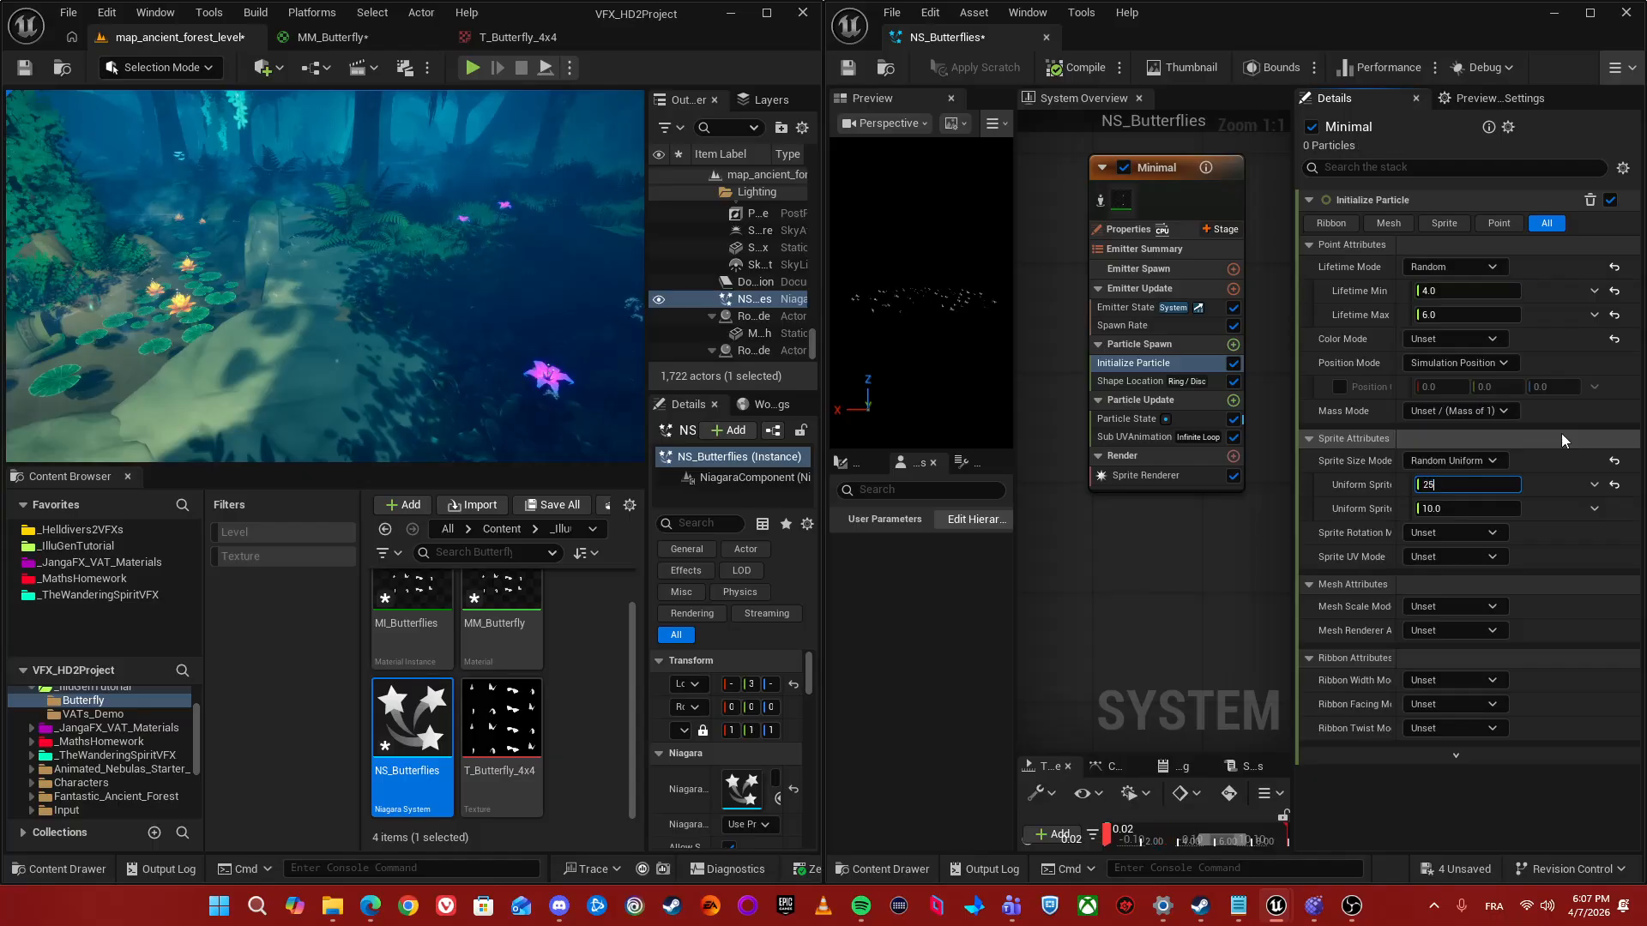
{"action": "key", "text": "Tab"}
{"action": "type", "text": "50"}
{"action": "key", "text": "Return"}
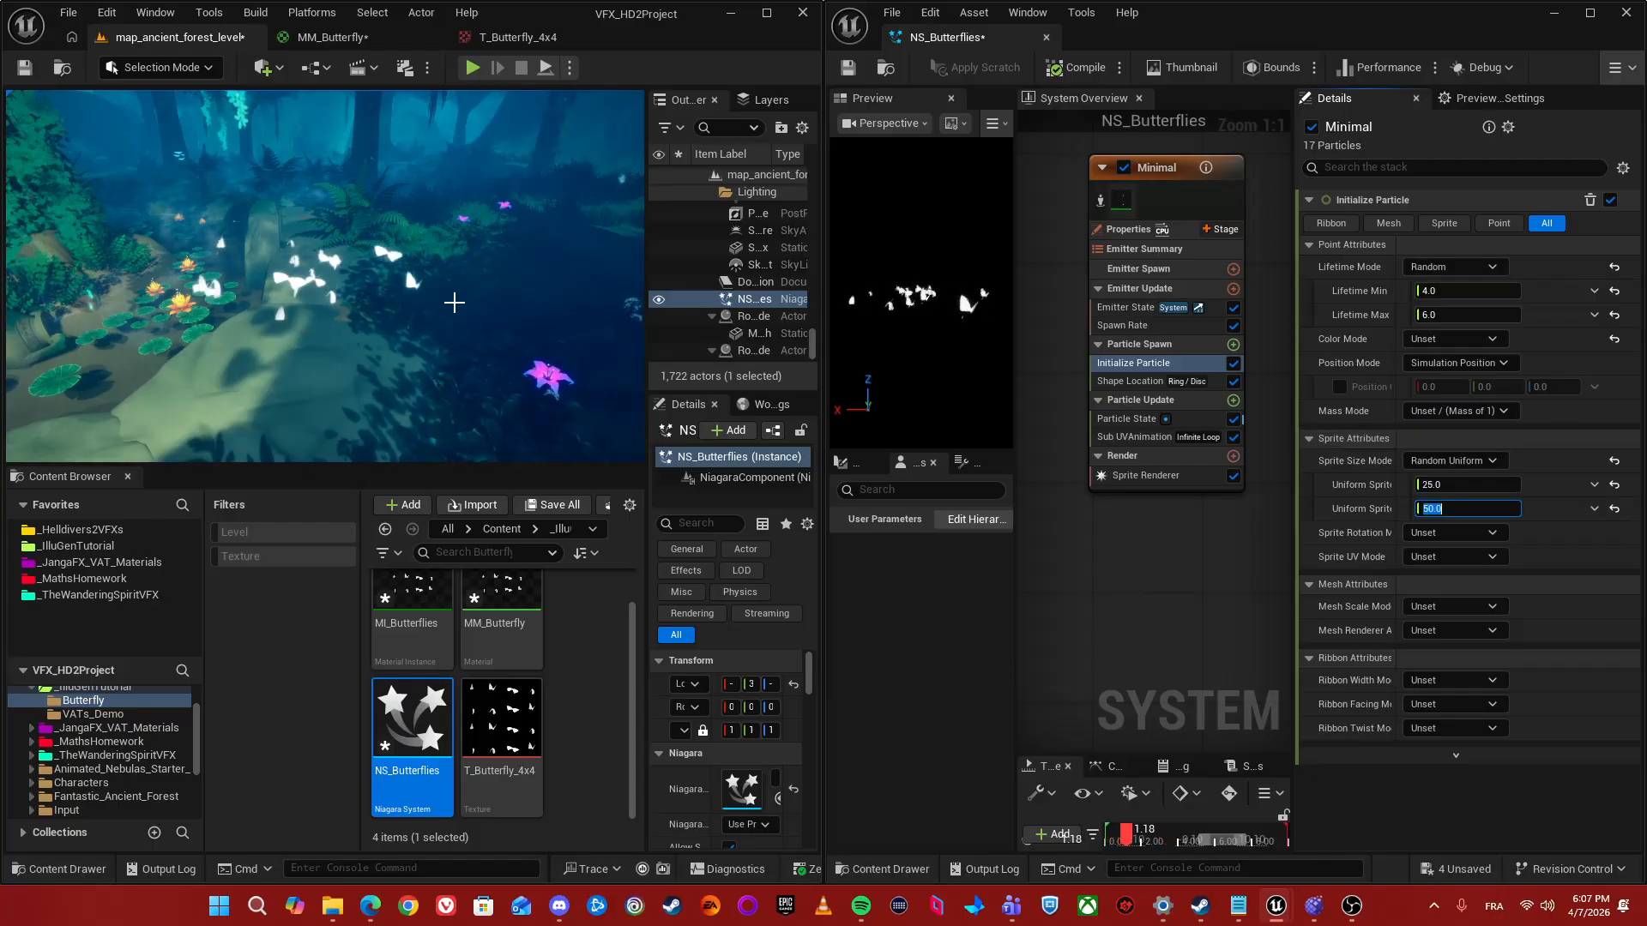
- Lower the NS_Butterflies actor in the level so the swarm sits closer to the ground by the pond
{"action": "right_click_drag", "start_coordinate": [454, 303], "coordinate": [411, 303]}
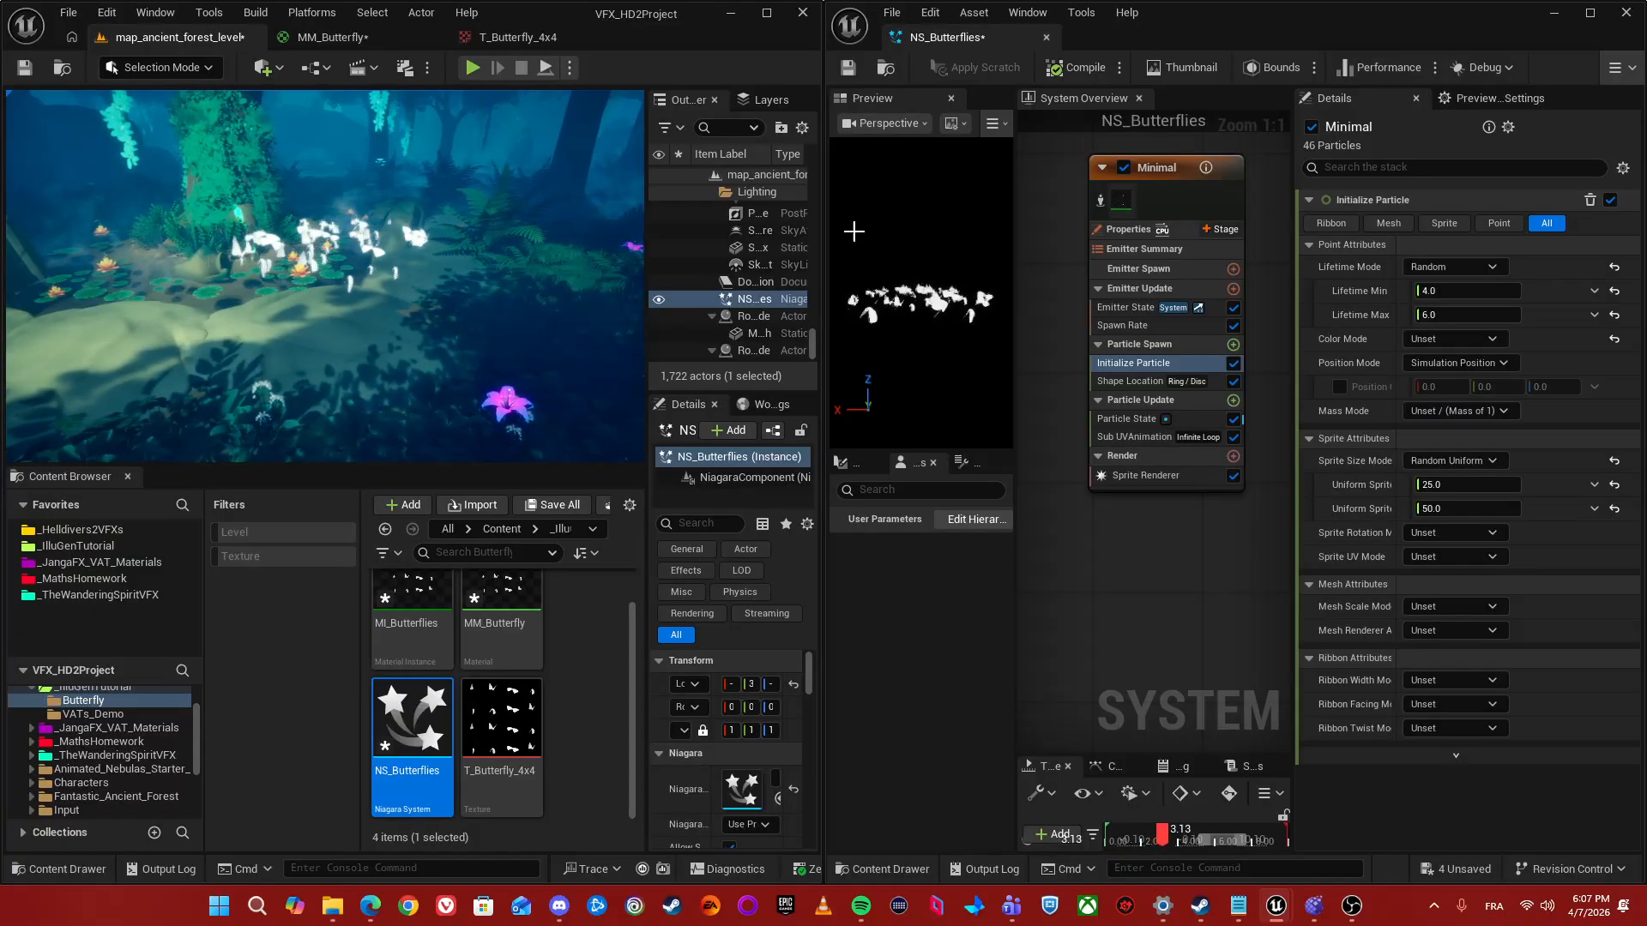
{"action": "right_click_drag", "start_coordinate": [562, 235], "coordinate": [506, 237]}
{"action": "key", "text": "g"}
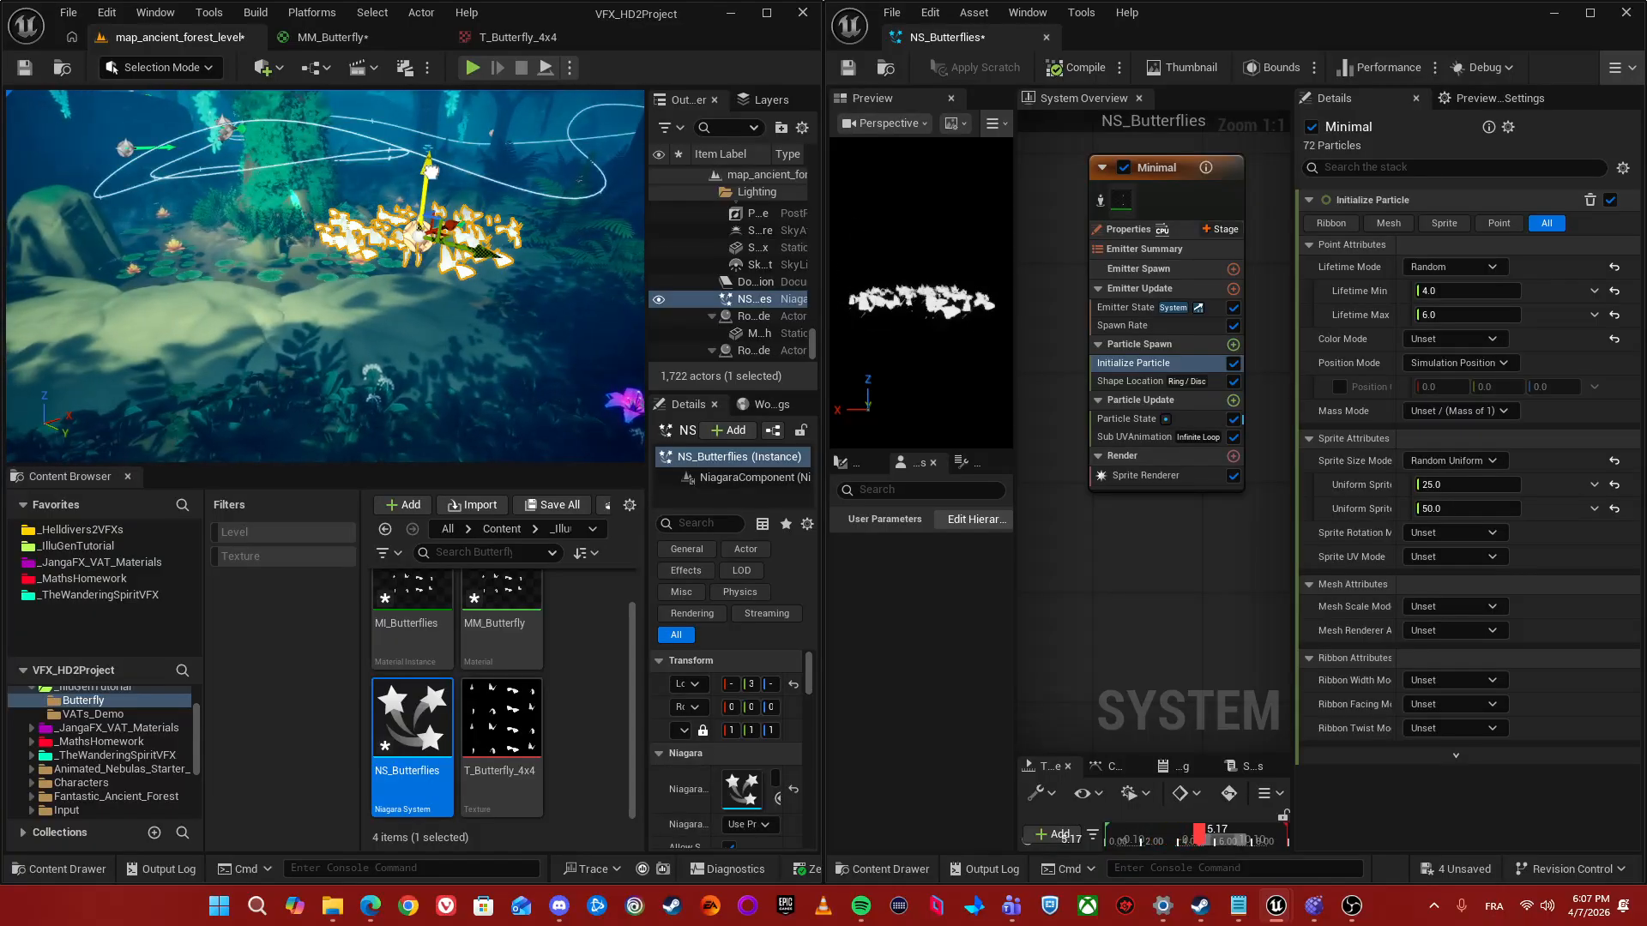
{"action": "left_click_drag", "start_coordinate": [432, 172], "coordinate": [423, 238]}
- In the Minimal emitter's properties, enable Local Space, set Sim Target to GPUCompute Sim and Calculate Bounds Mode to Fixed
{"action": "left_click", "coordinate": [1156, 170]}
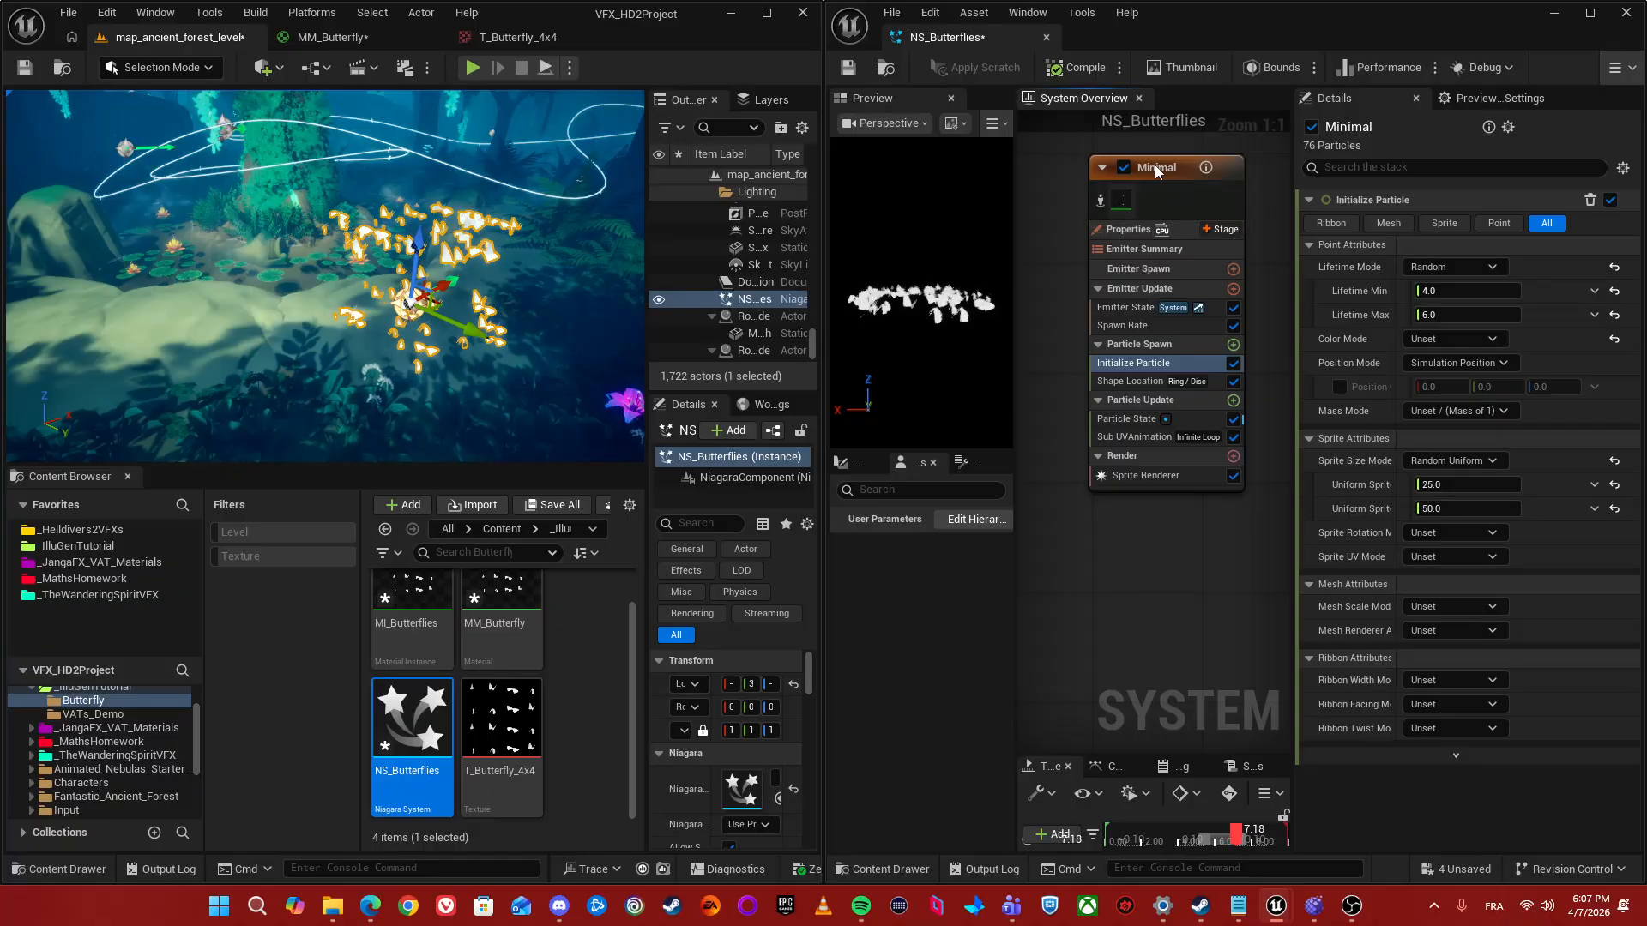
{"action": "left_click", "coordinate": [1404, 239]}
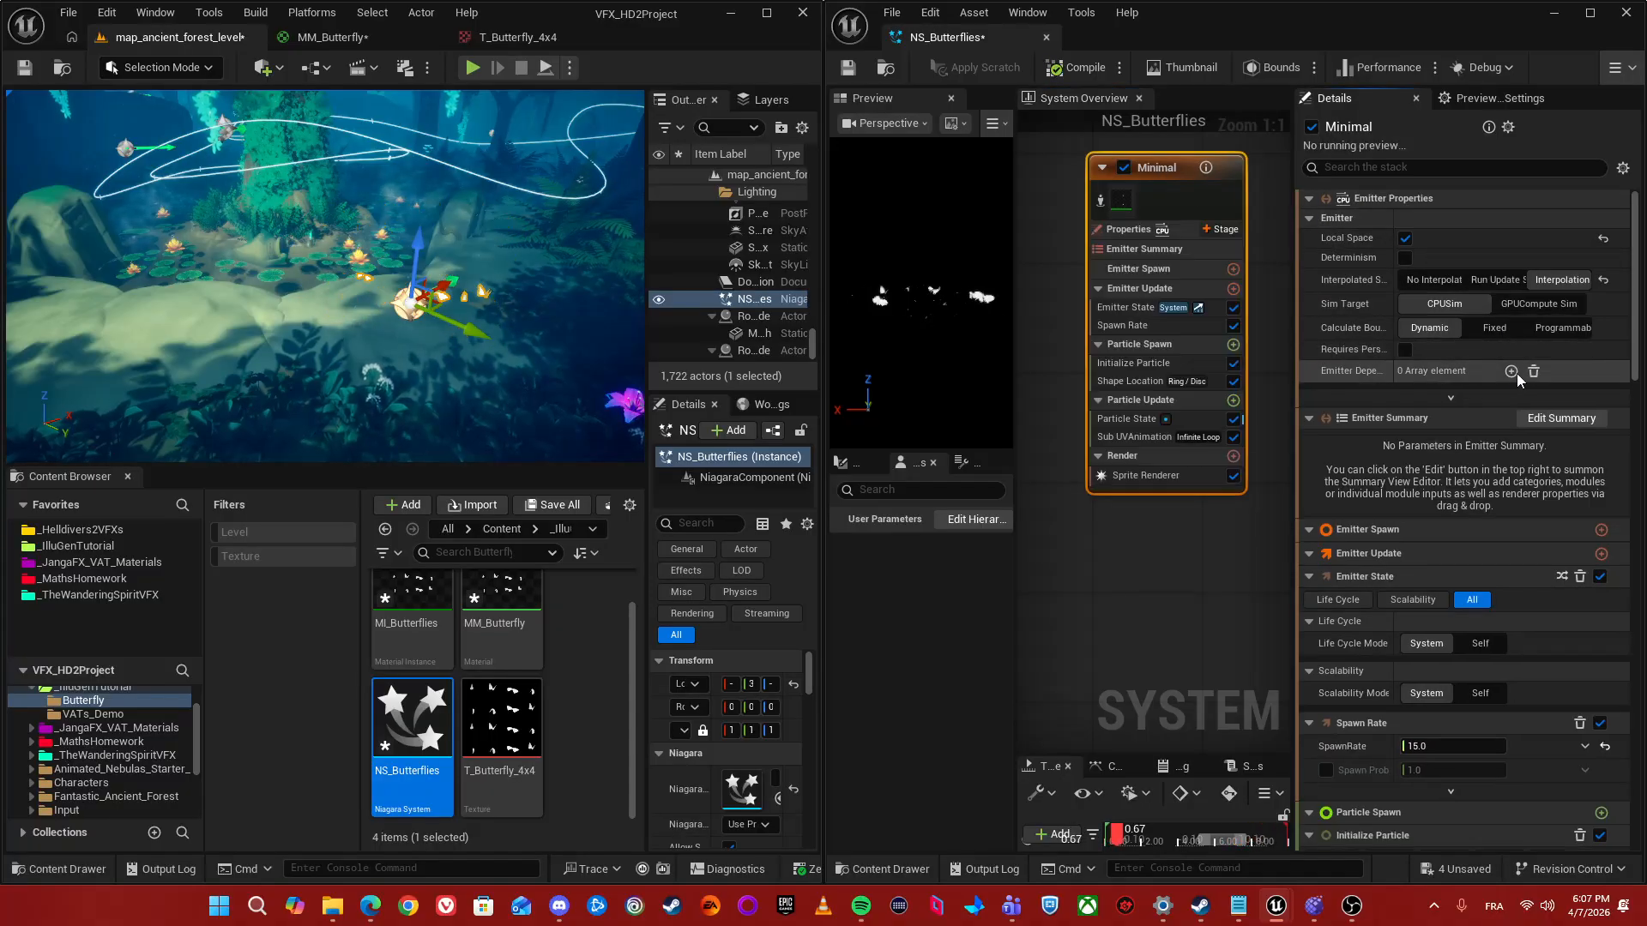
{"action": "left_click", "coordinate": [1548, 309]}
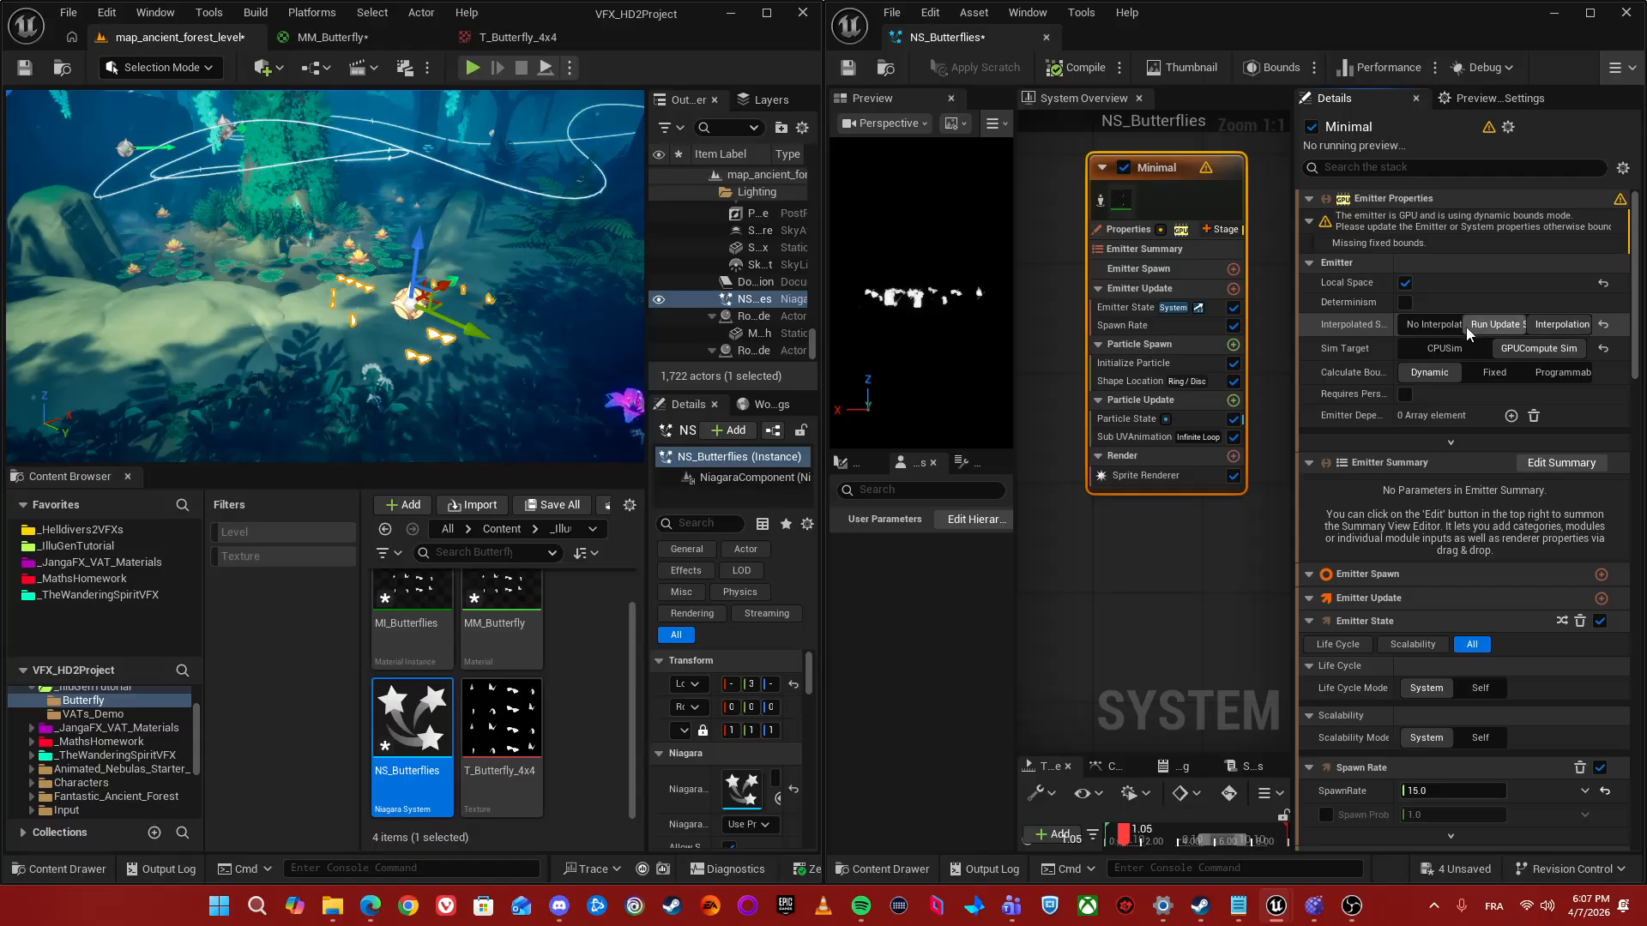
{"action": "left_click", "coordinate": [1494, 372]}
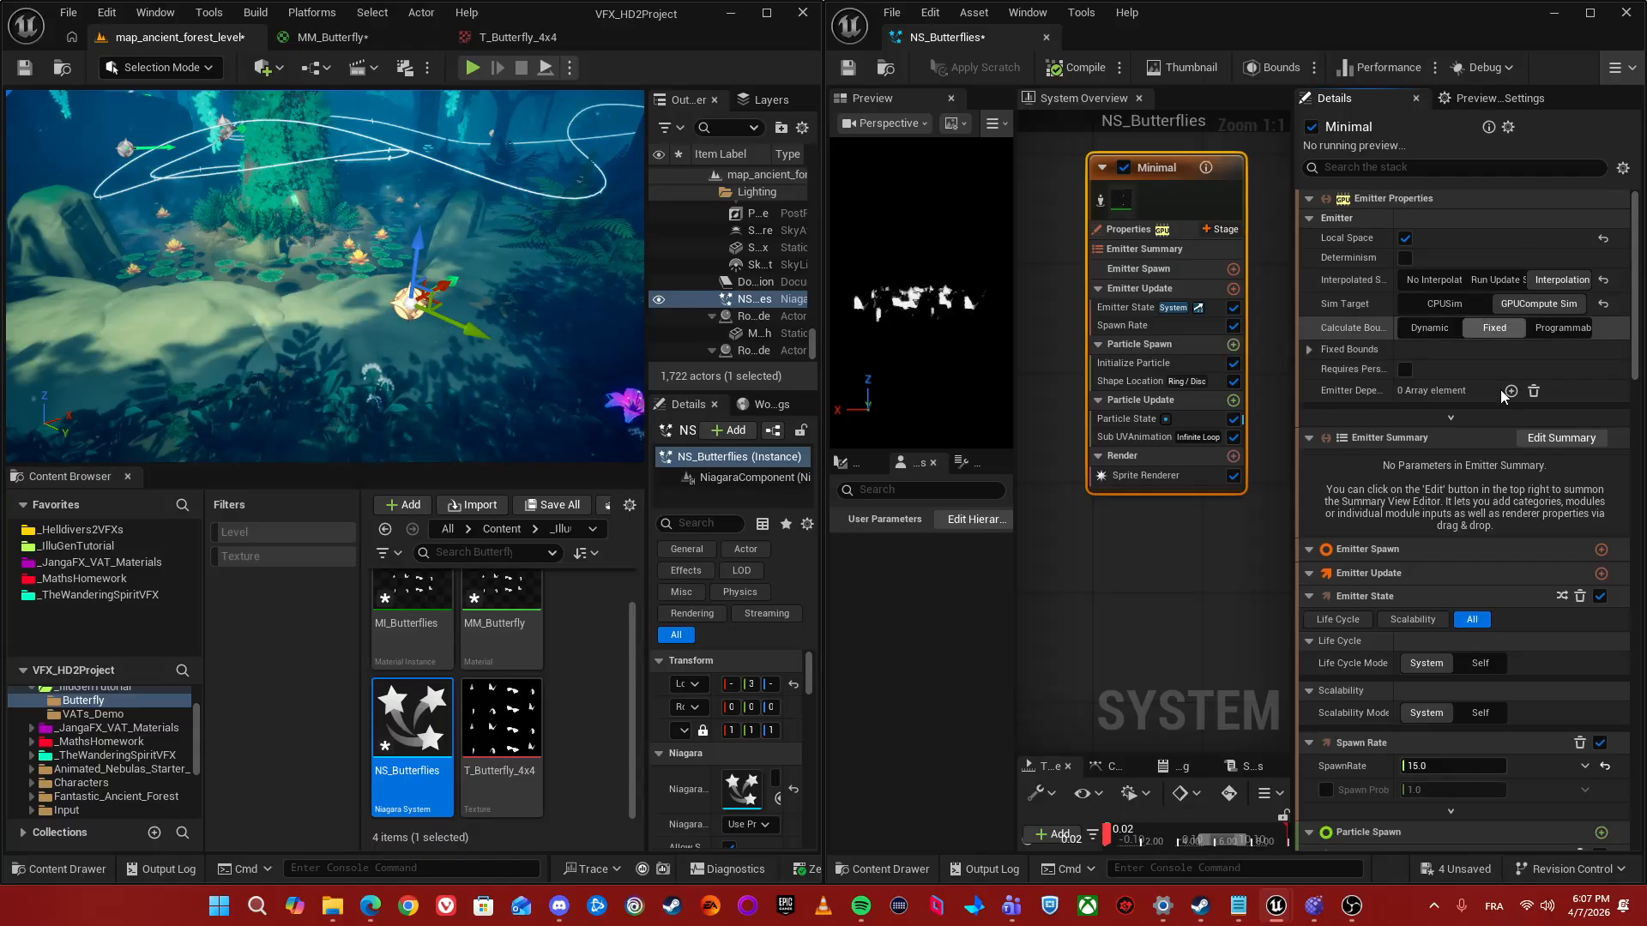
- Set the emitter's Fixed Bounds to a minimum of -2500 and a maximum of 2500 on all axes, and check the bounds options
{"action": "left_click", "coordinate": [1310, 350]}
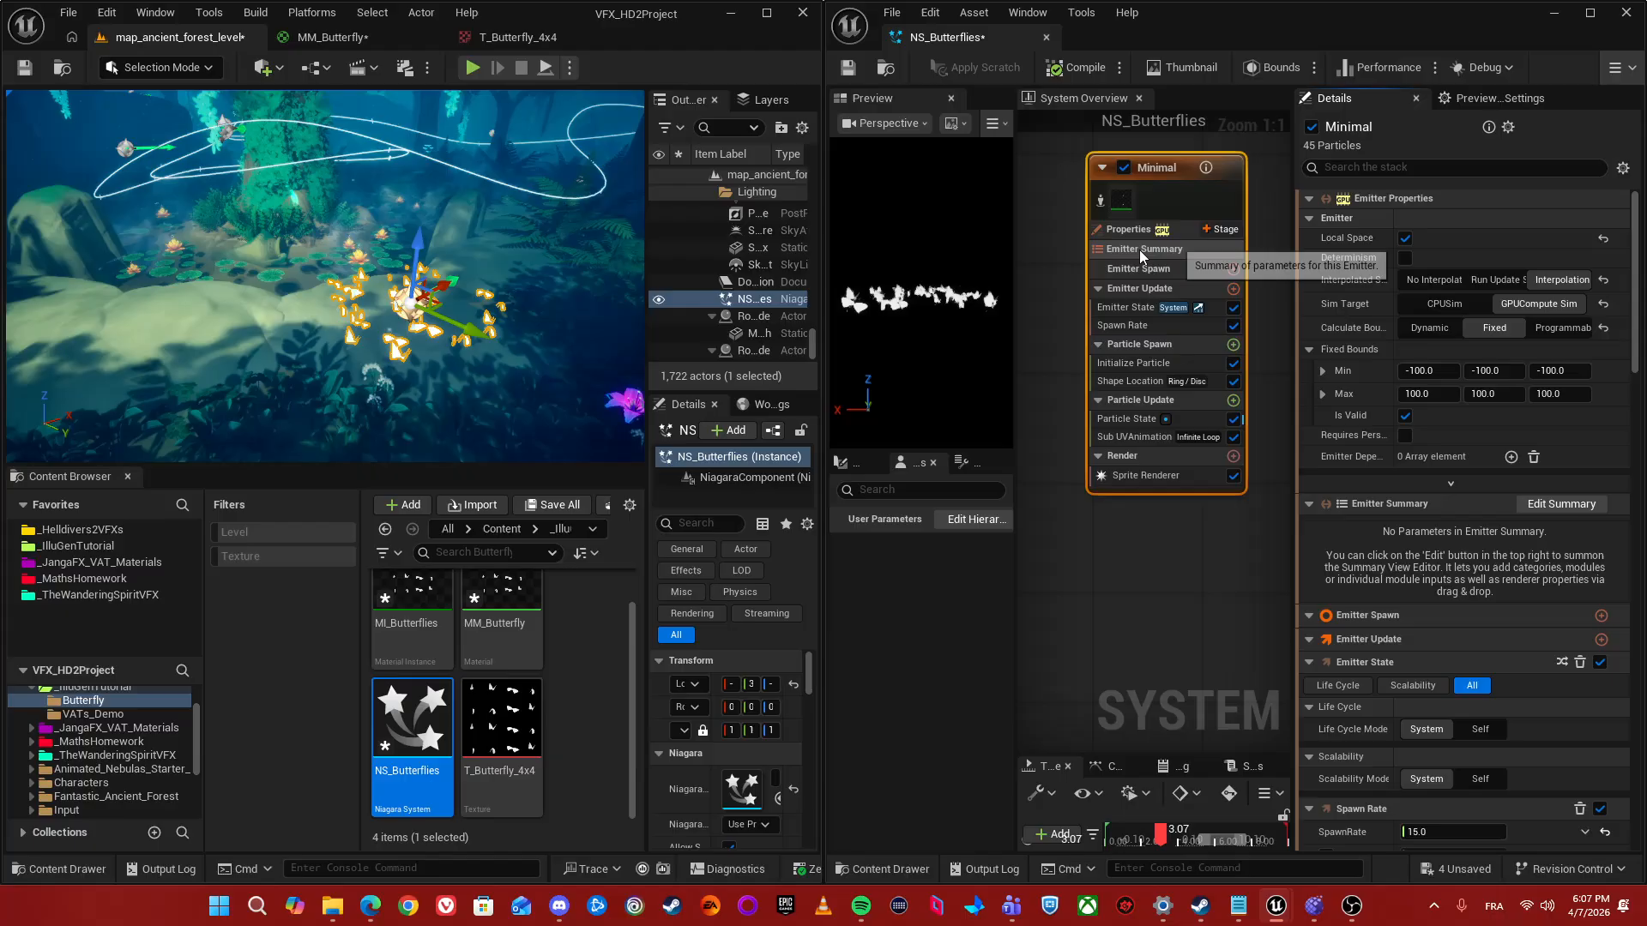
{"action": "left_click", "coordinate": [1428, 371]}
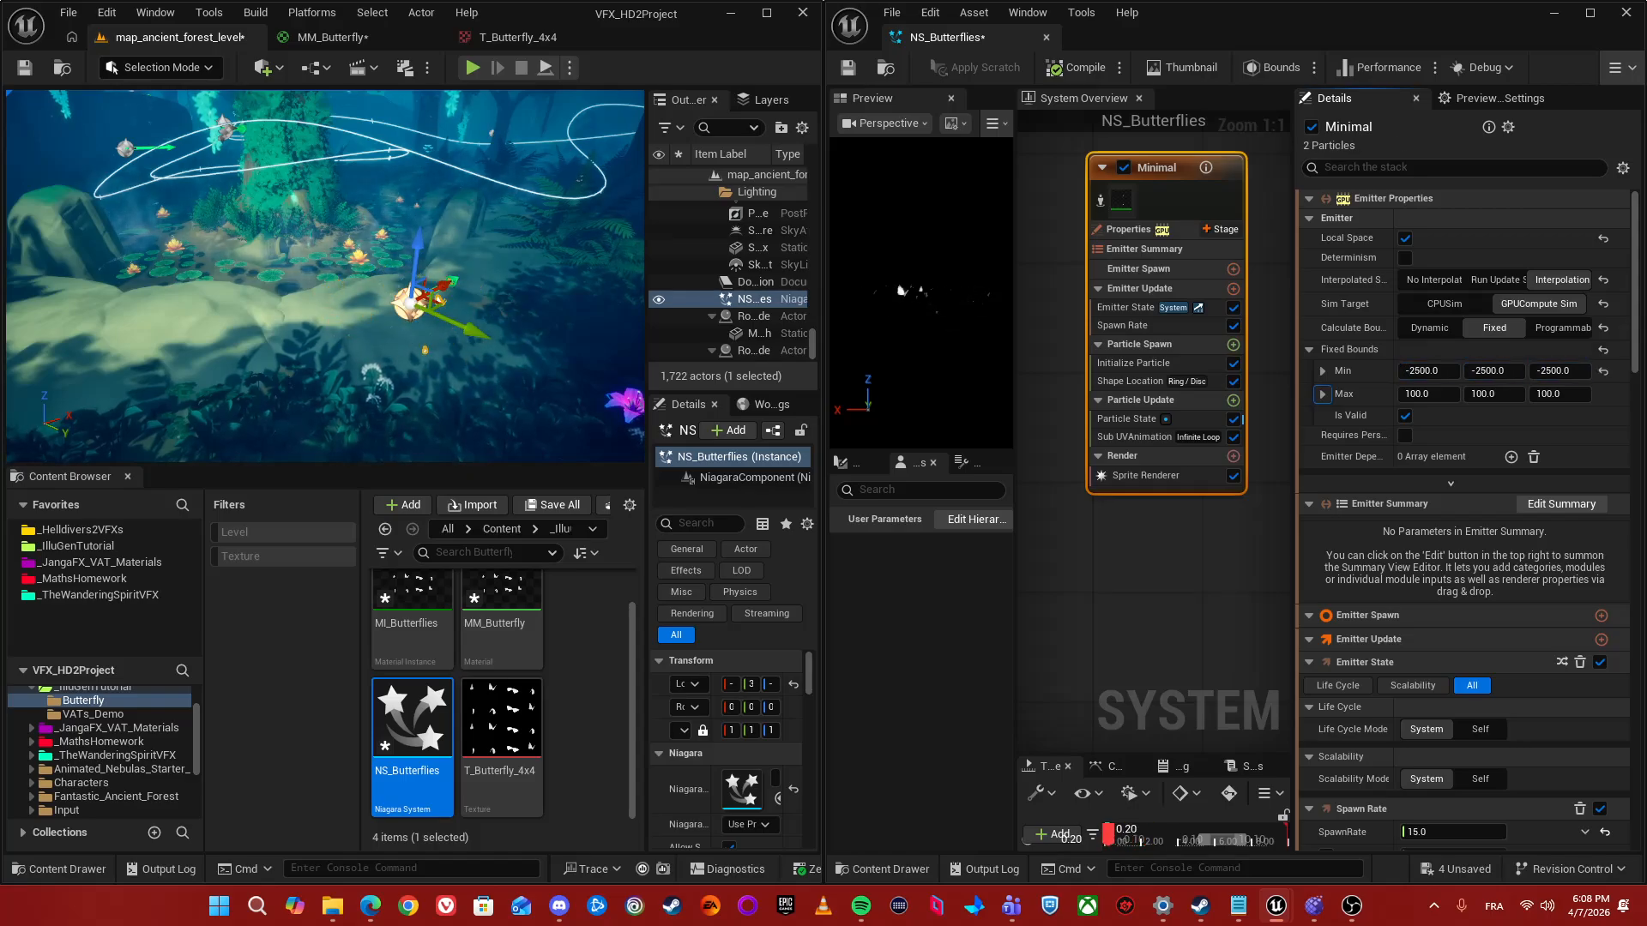
{"action": "type", "text": "2500"}
{"action": "key", "text": "Tab"}
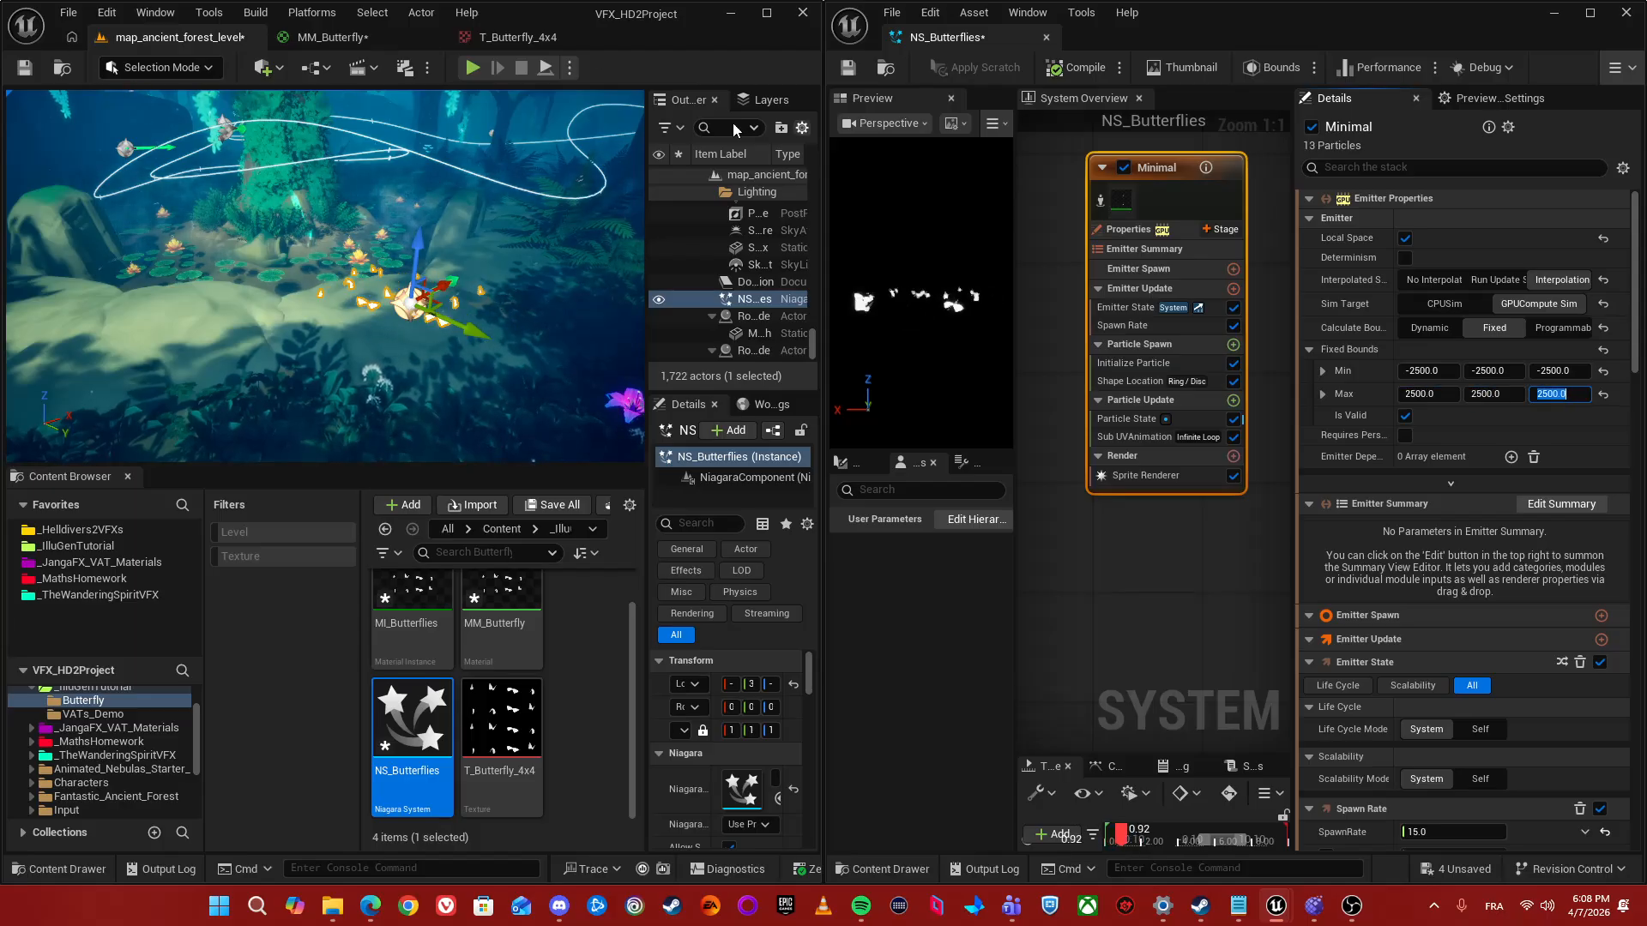
{"action": "left_click", "coordinate": [1313, 67]}
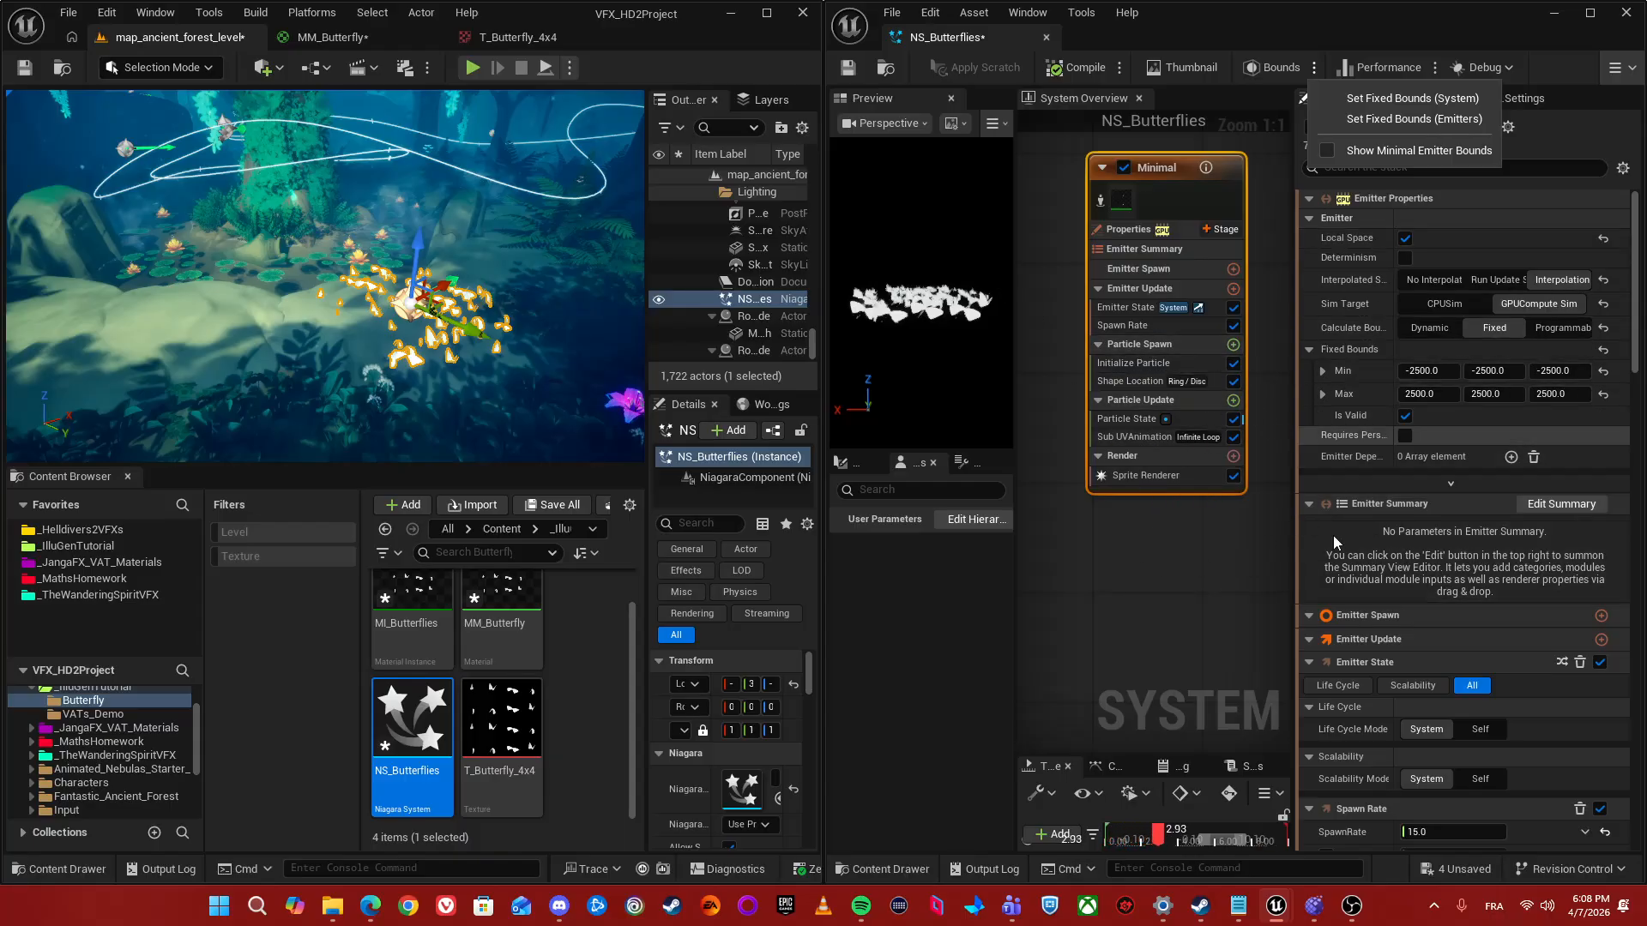
{"action": "left_click", "coordinate": [1107, 499]}
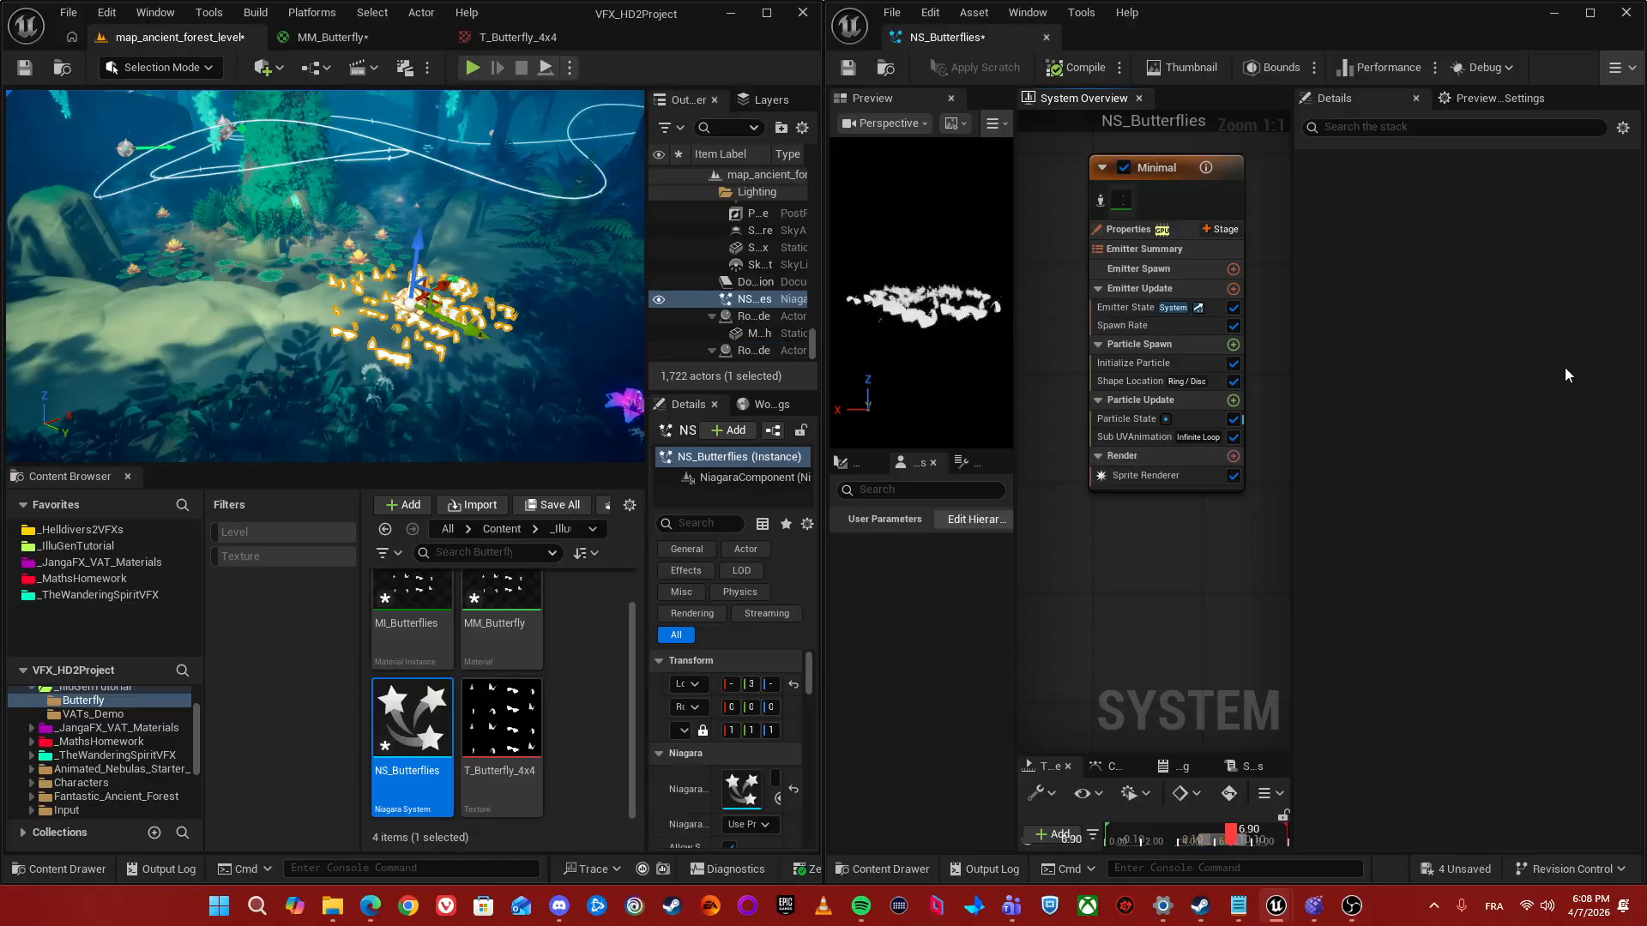
- Check the swarm in game view, and set Initialize Particle's Color Mode to Random Hue/Saturation/Value
{"action": "right_click_drag", "start_coordinate": [466, 343], "coordinate": [485, 278]}
{"action": "key", "text": "w"}
{"action": "key", "text": "s"}
{"action": "key", "text": "g"}
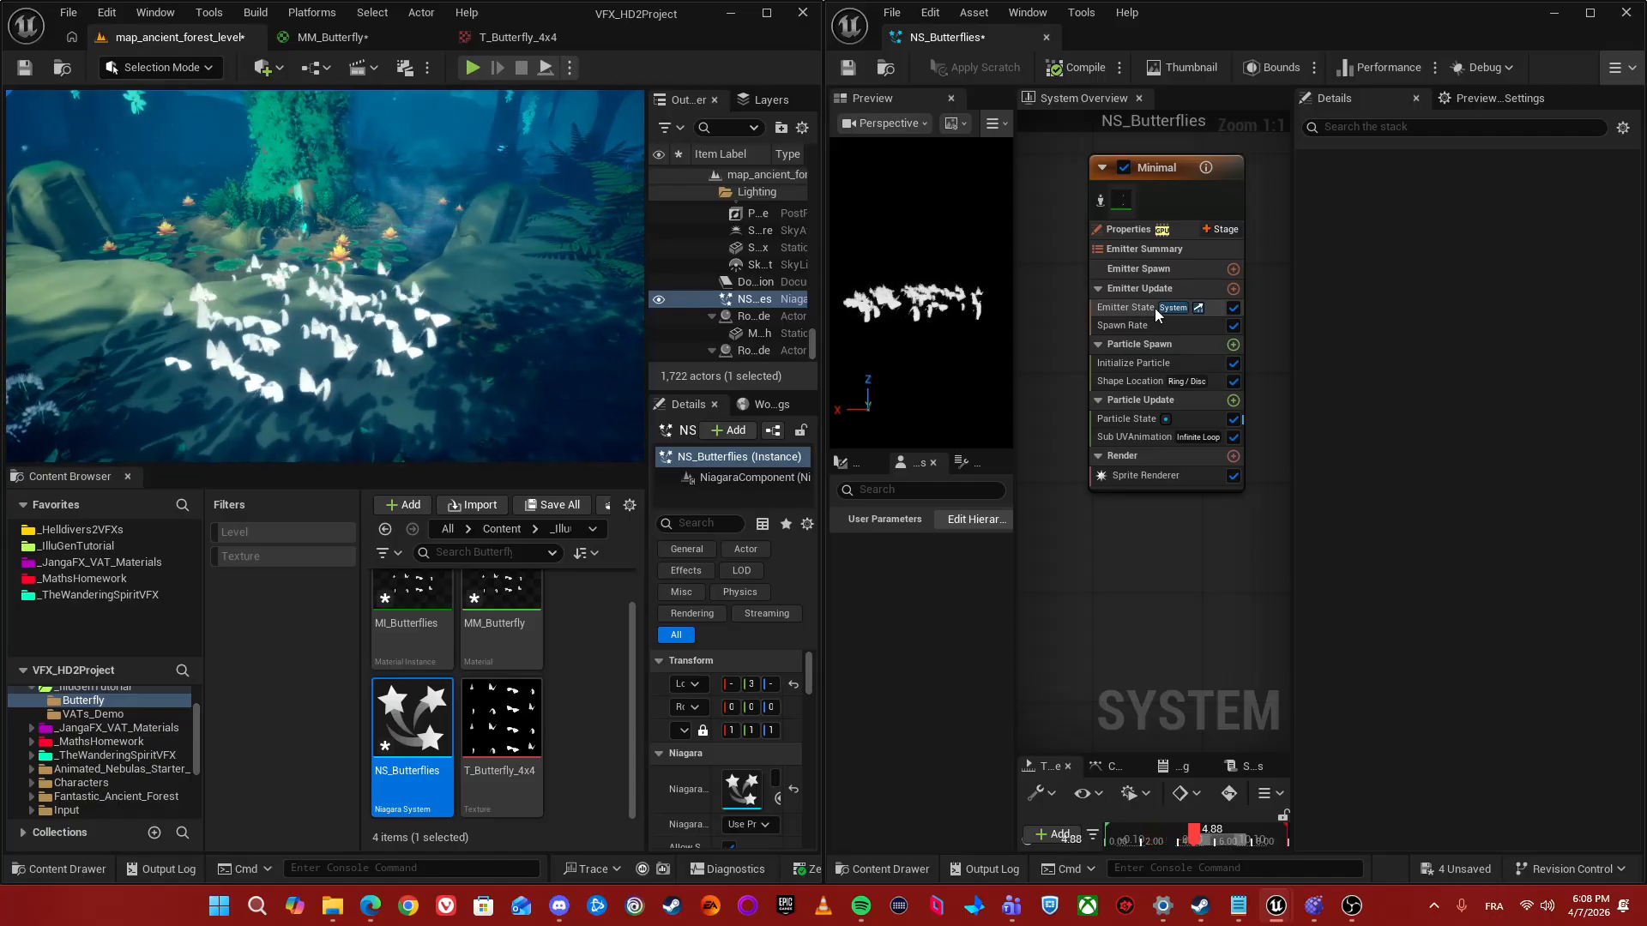
{"action": "left_click", "coordinate": [1134, 363]}
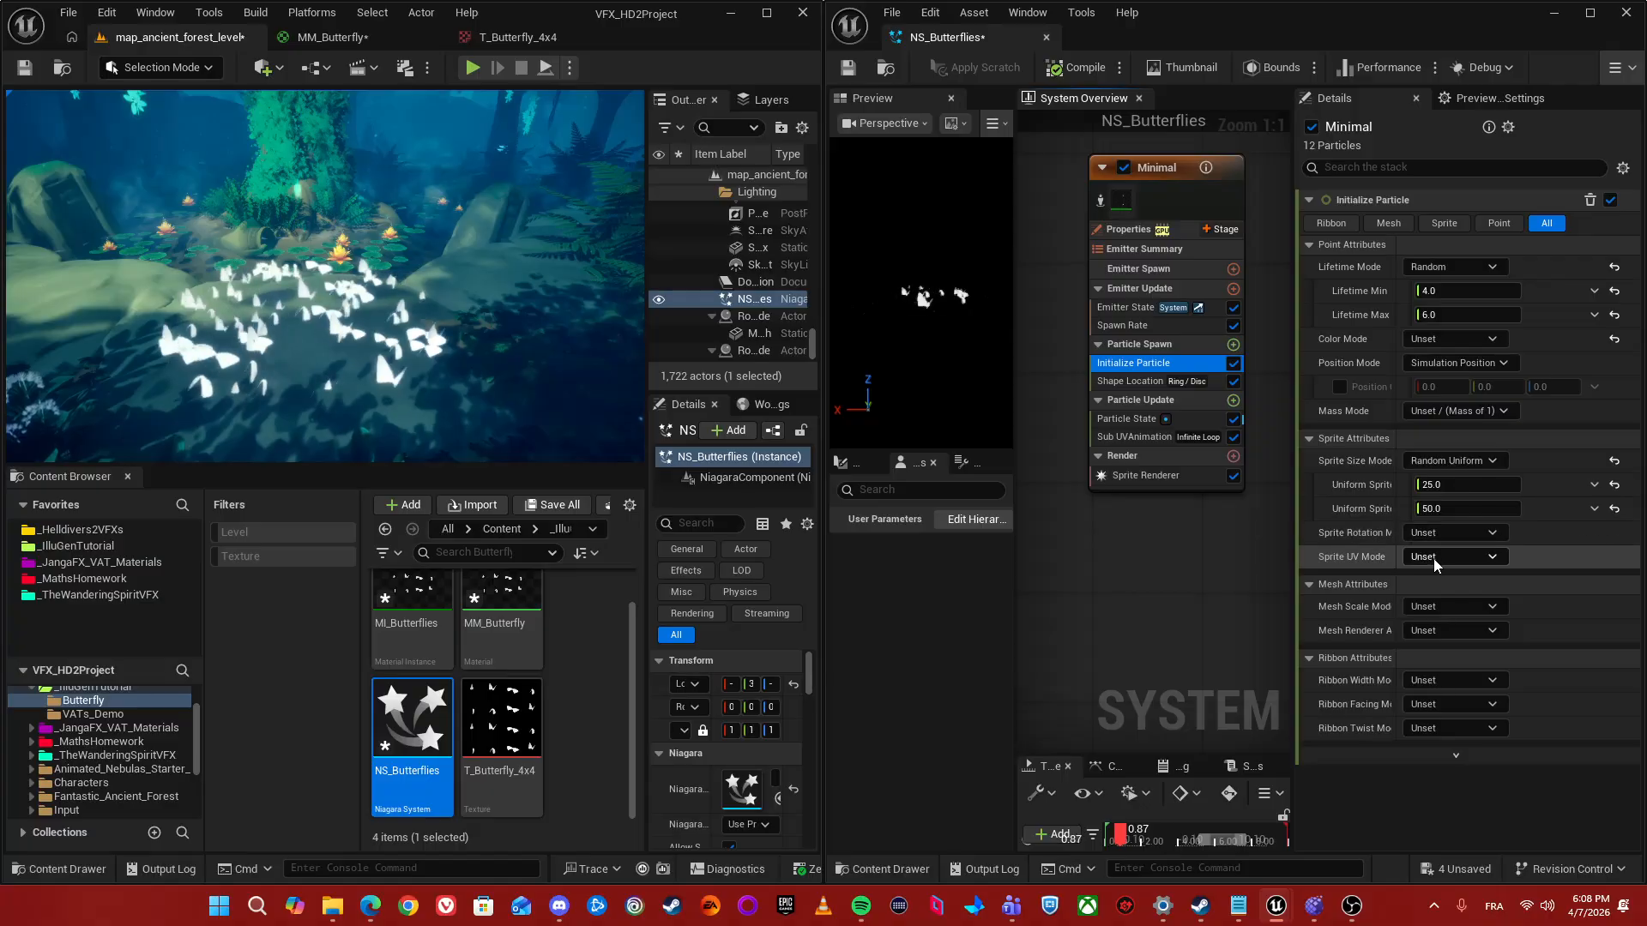
{"action": "left_click", "coordinate": [1449, 339]}
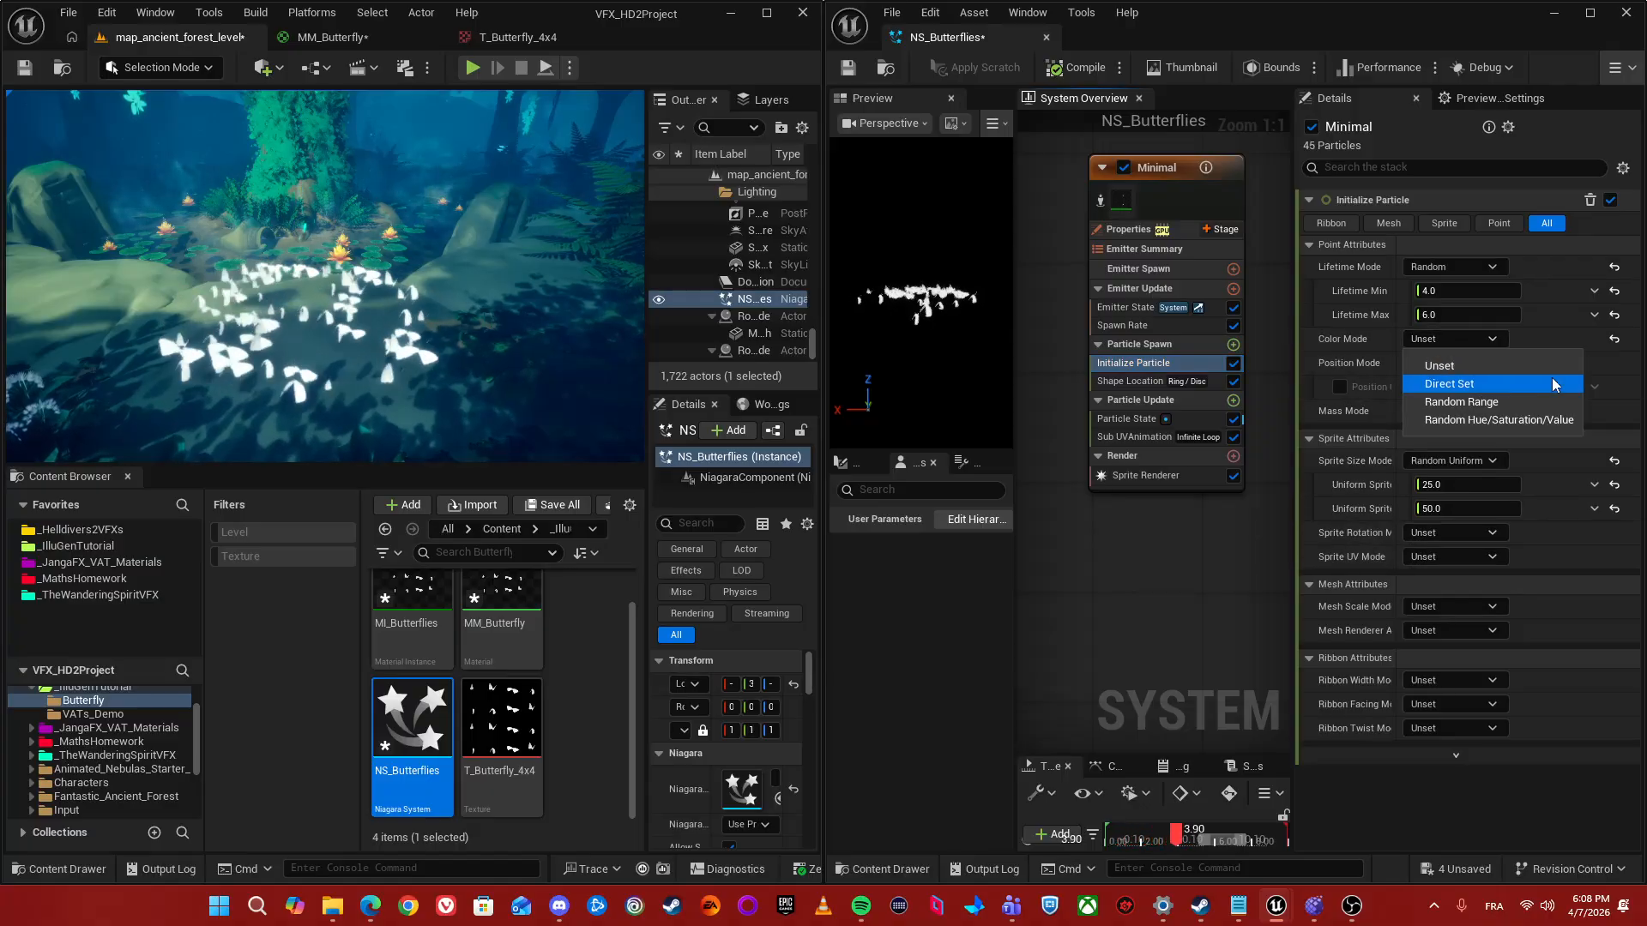
{"action": "left_click", "coordinate": [1460, 420]}
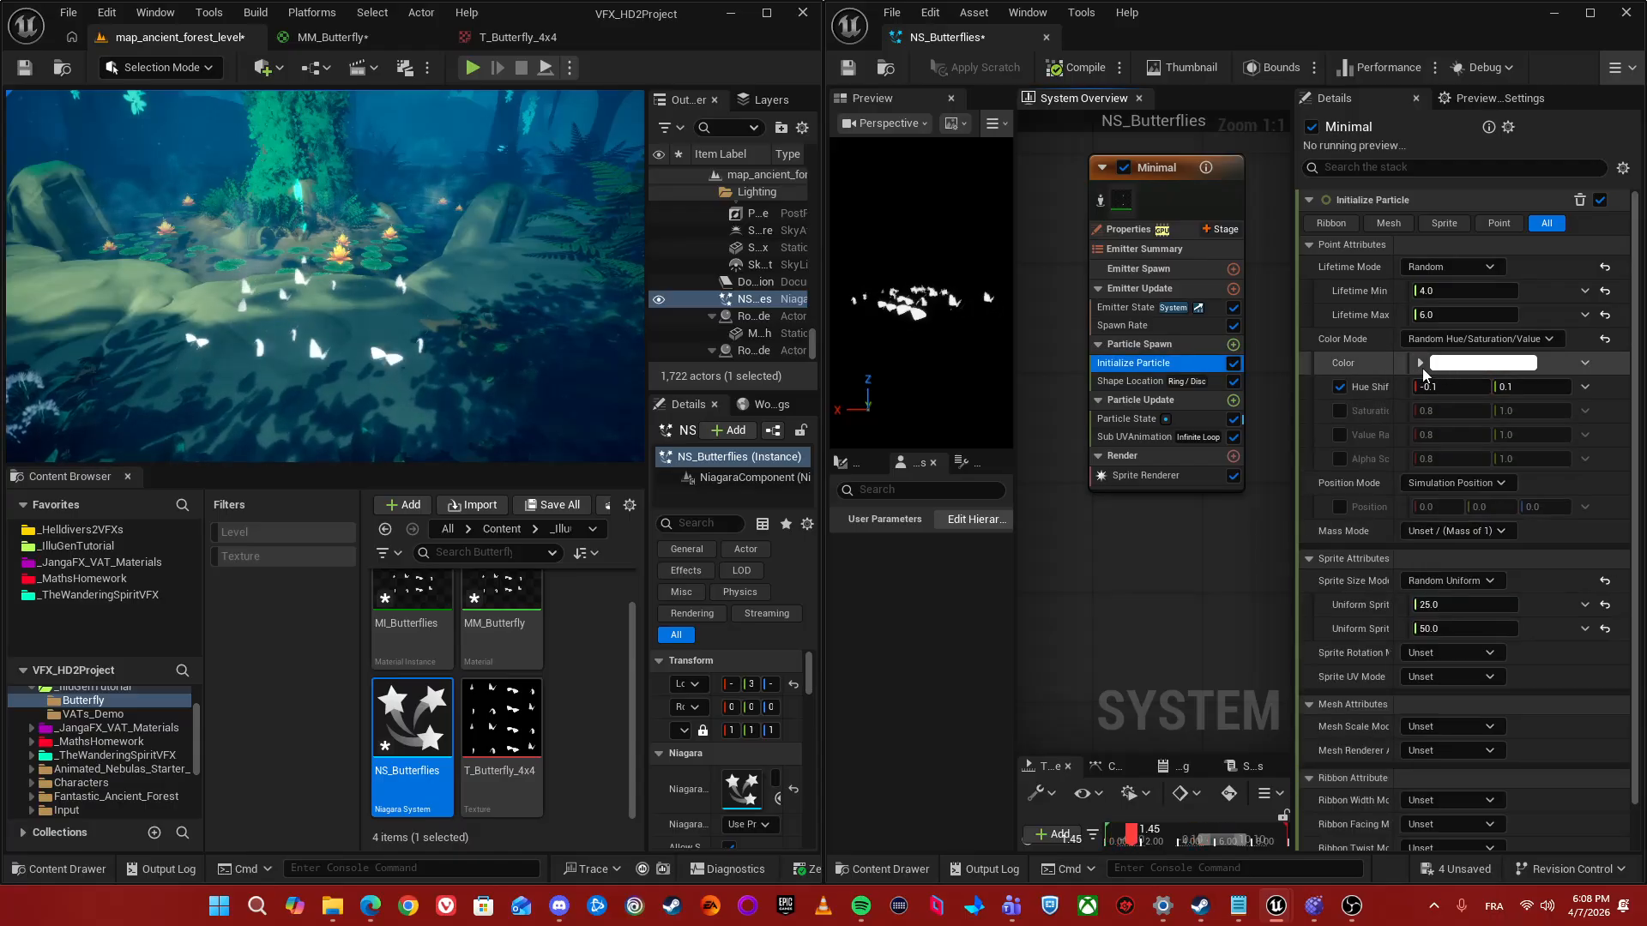
- Drive the Initialize Particle Color with a Multiply Linear Color by Float input
{"action": "left_click", "coordinate": [1598, 367]}
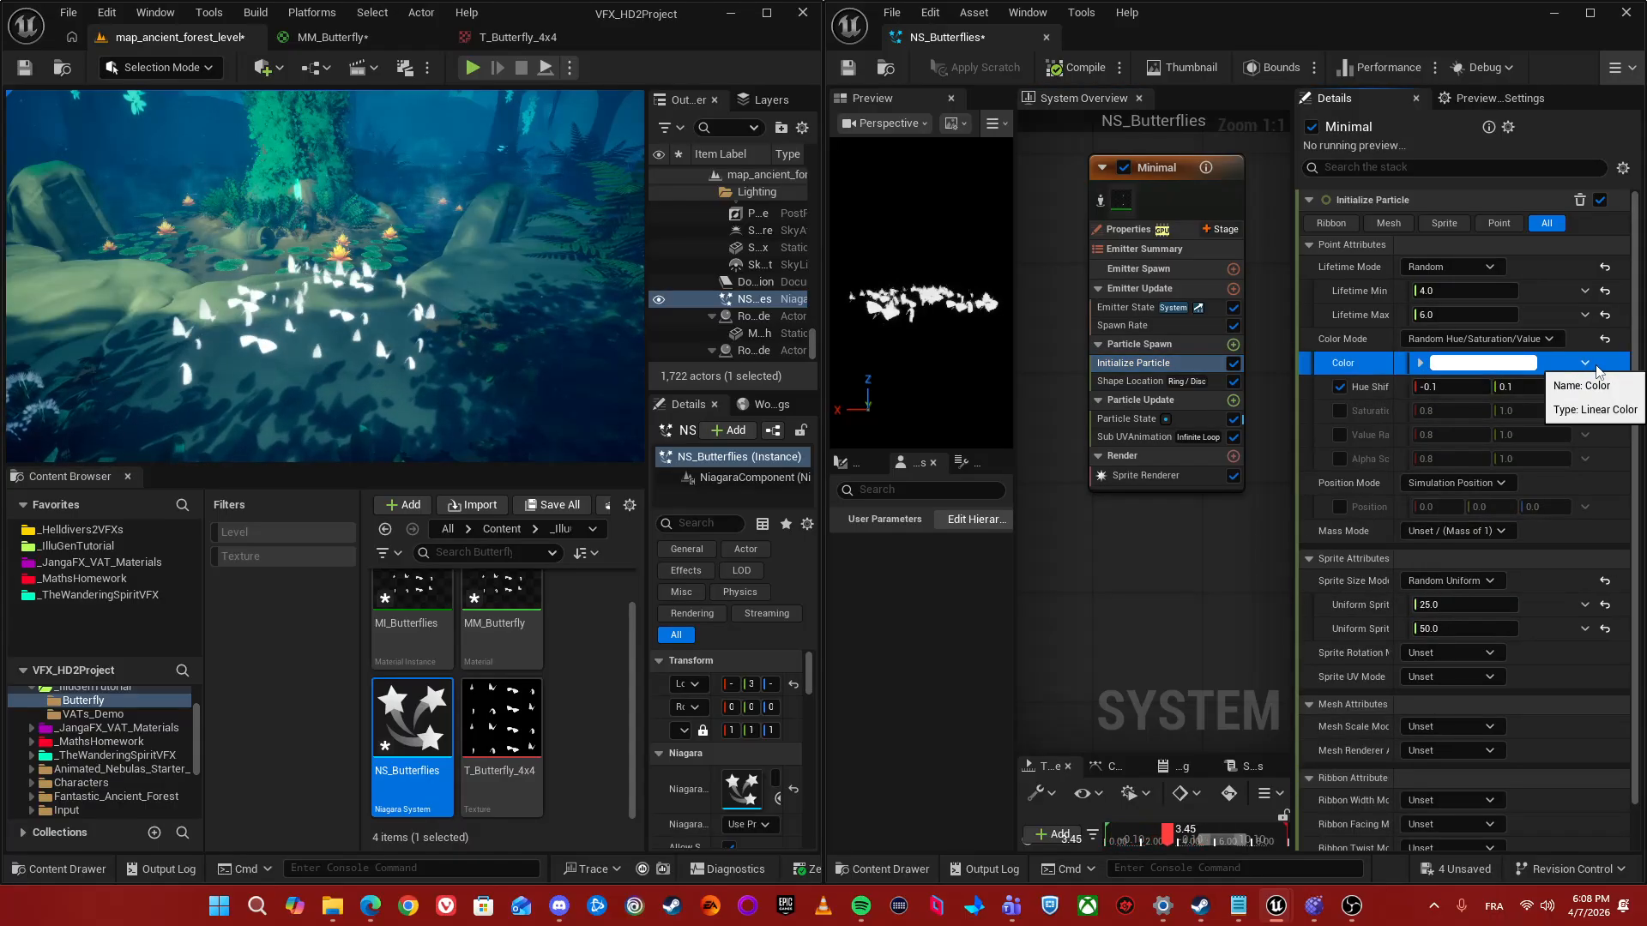
{"action": "left_click", "coordinate": [1587, 366]}
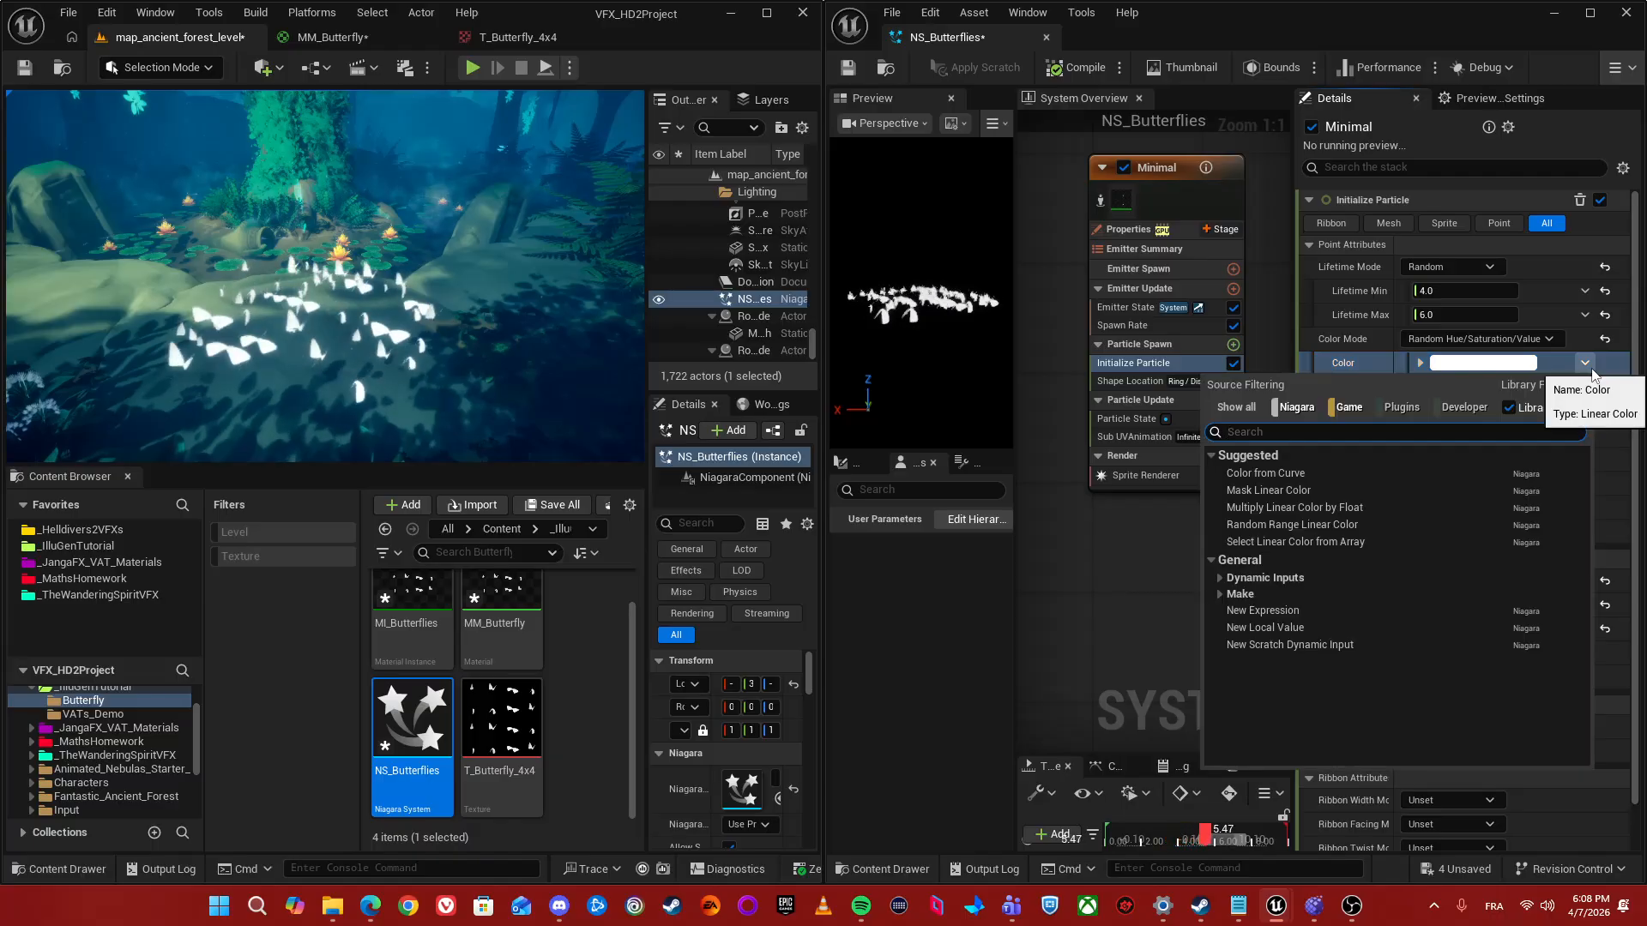
{"action": "type", "text": "multi"}
{"action": "key", "text": "Return"}
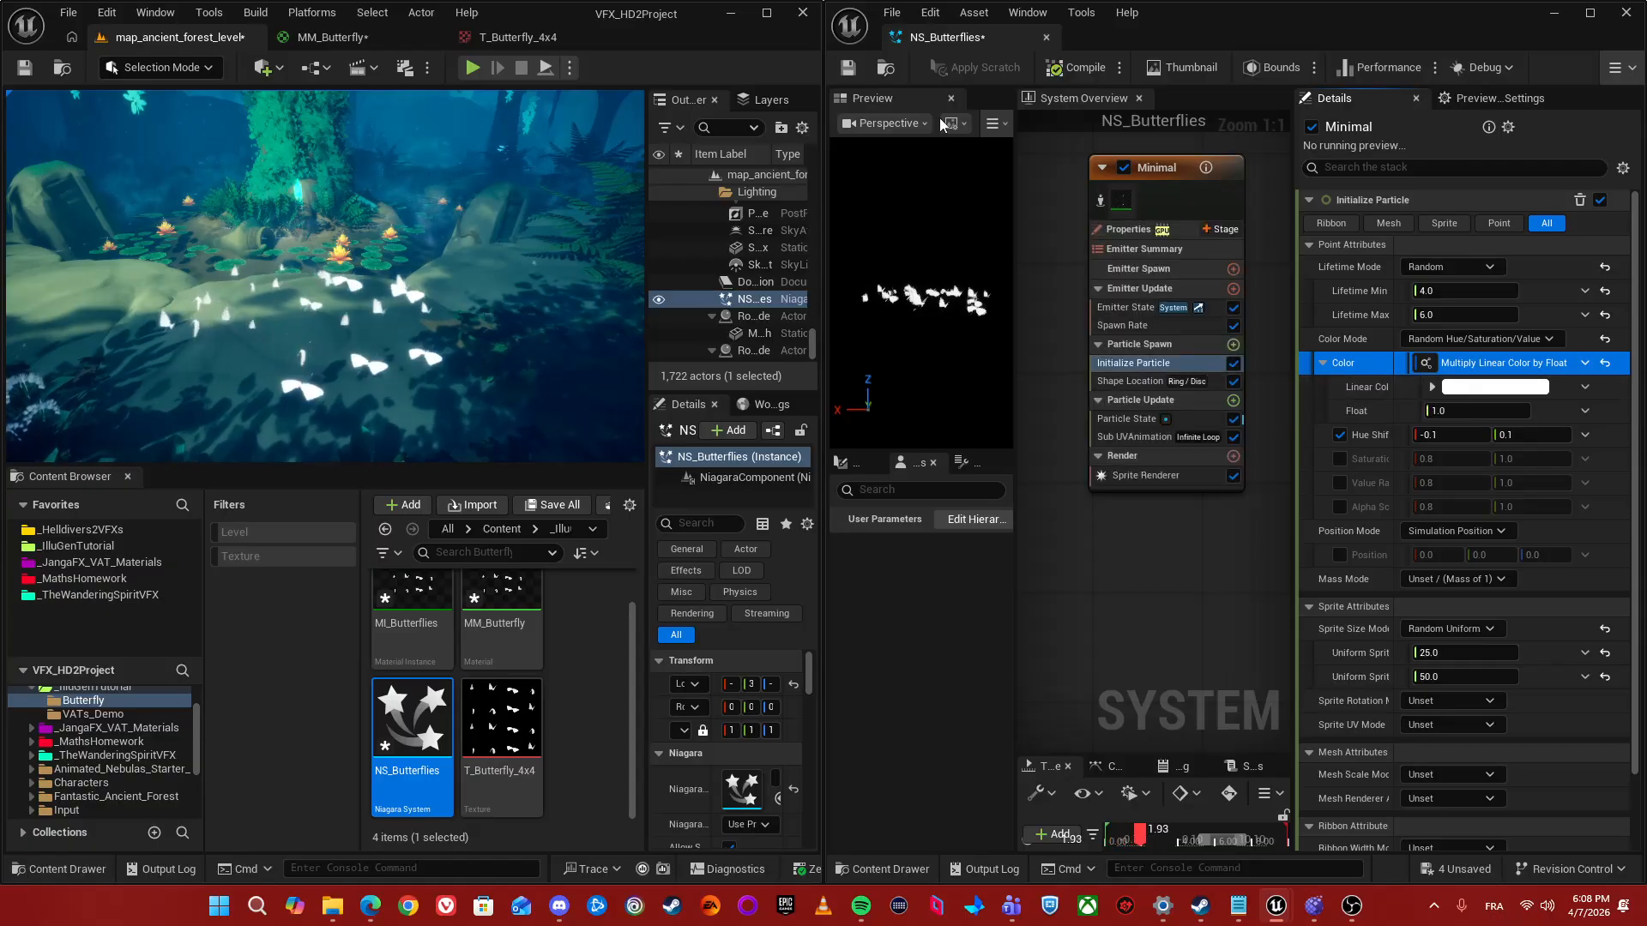
- In the MM_Butterfly material, connect the Divide output to Base Color as well, apply the change and return to the level
{"action": "left_click", "coordinate": [335, 34]}
{"action": "scroll", "coordinate": [528, 291], "scroll_direction": "down", "scroll_amount": 1}
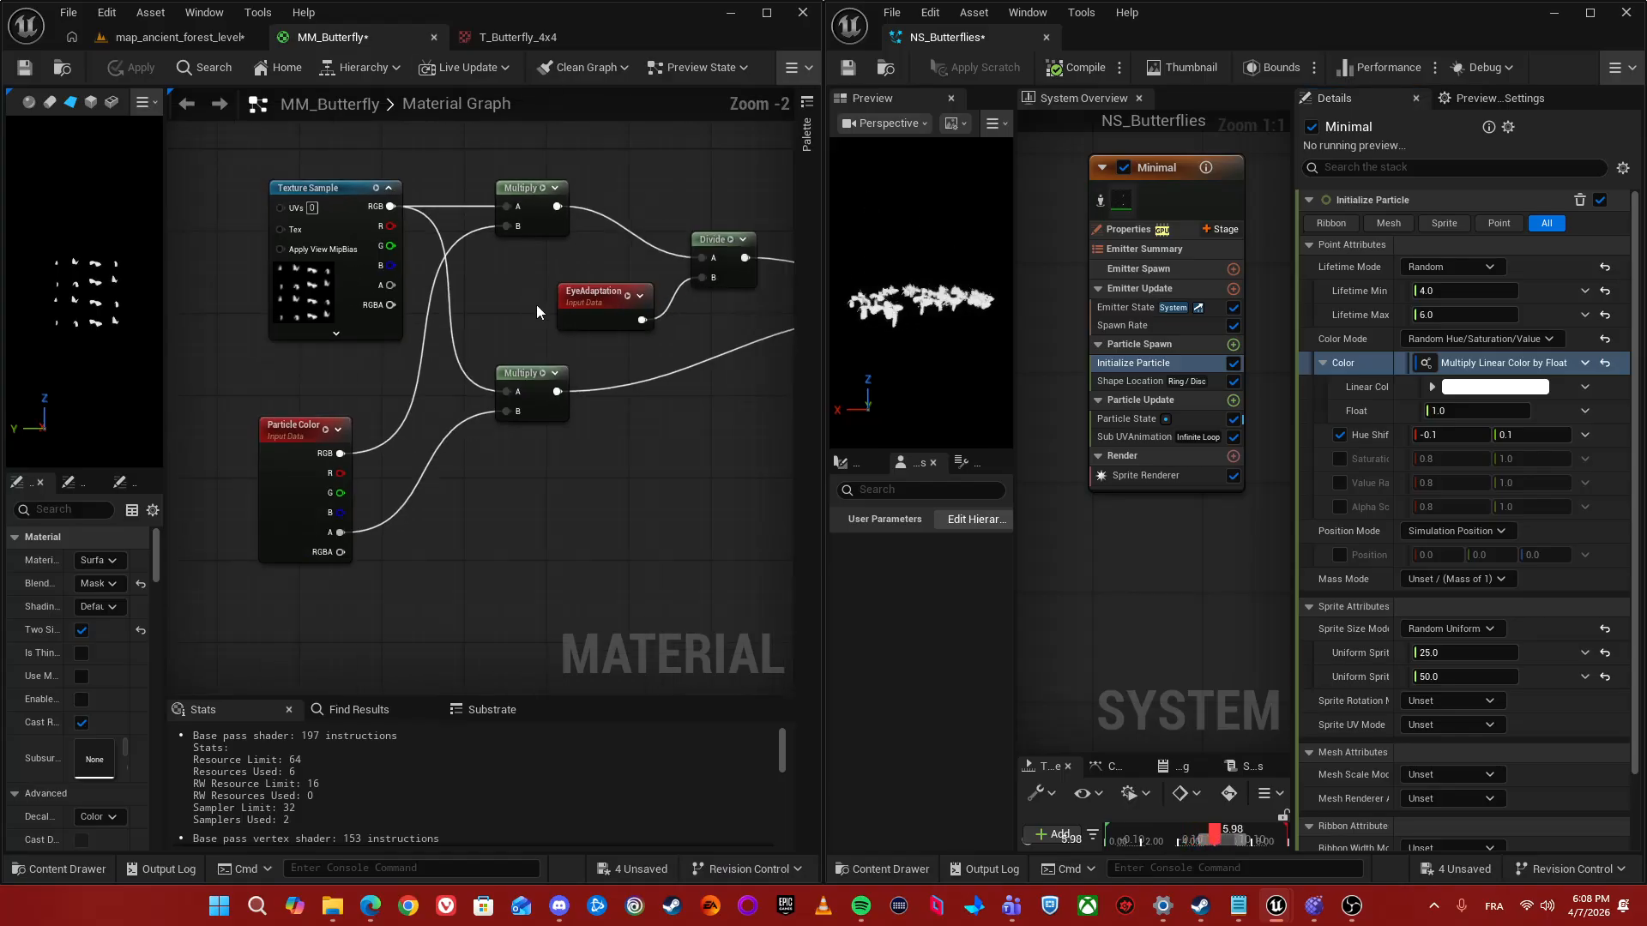
{"action": "right_click_drag", "start_coordinate": [775, 382], "coordinate": [532, 486]}
{"action": "scroll", "coordinate": [584, 434], "scroll_direction": "down", "scroll_amount": 1}
{"action": "mouse_move", "coordinate": [441, 278]}
{"action": "right_mouse_down"}
{"action": "mouse_move", "coordinate": [496, 283]}
{"action": "mouse_move", "coordinate": [450, 289]}
{"action": "right_mouse_up"}
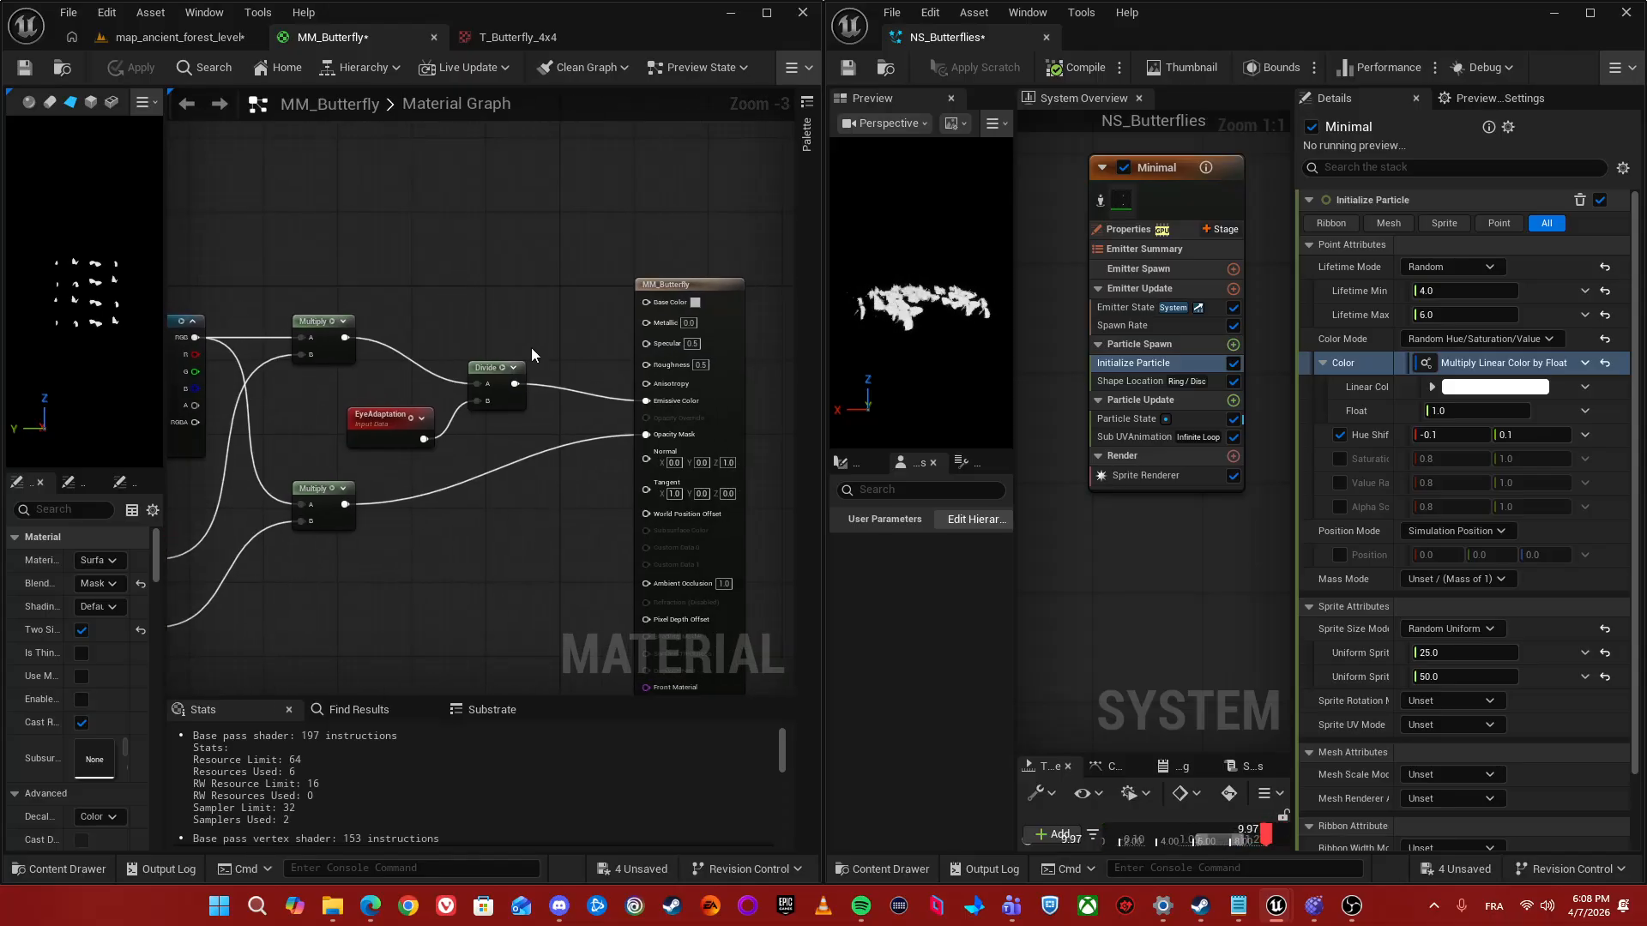
{"action": "left_click_drag", "start_coordinate": [515, 383], "coordinate": [646, 301]}
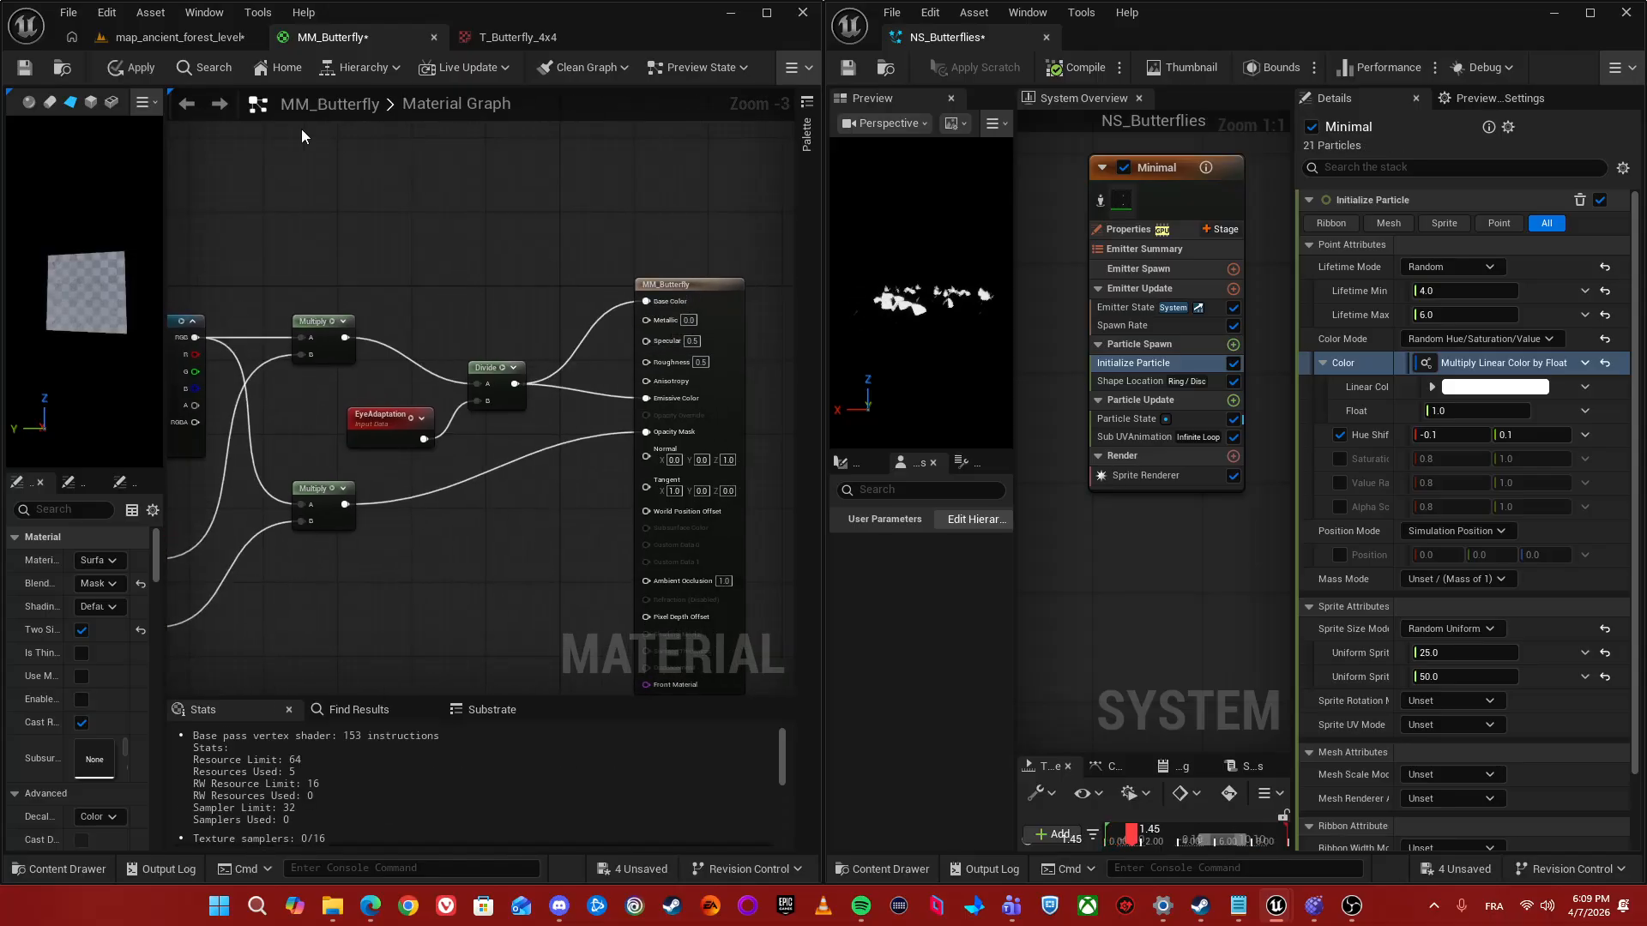
{"action": "left_click", "coordinate": [114, 76]}
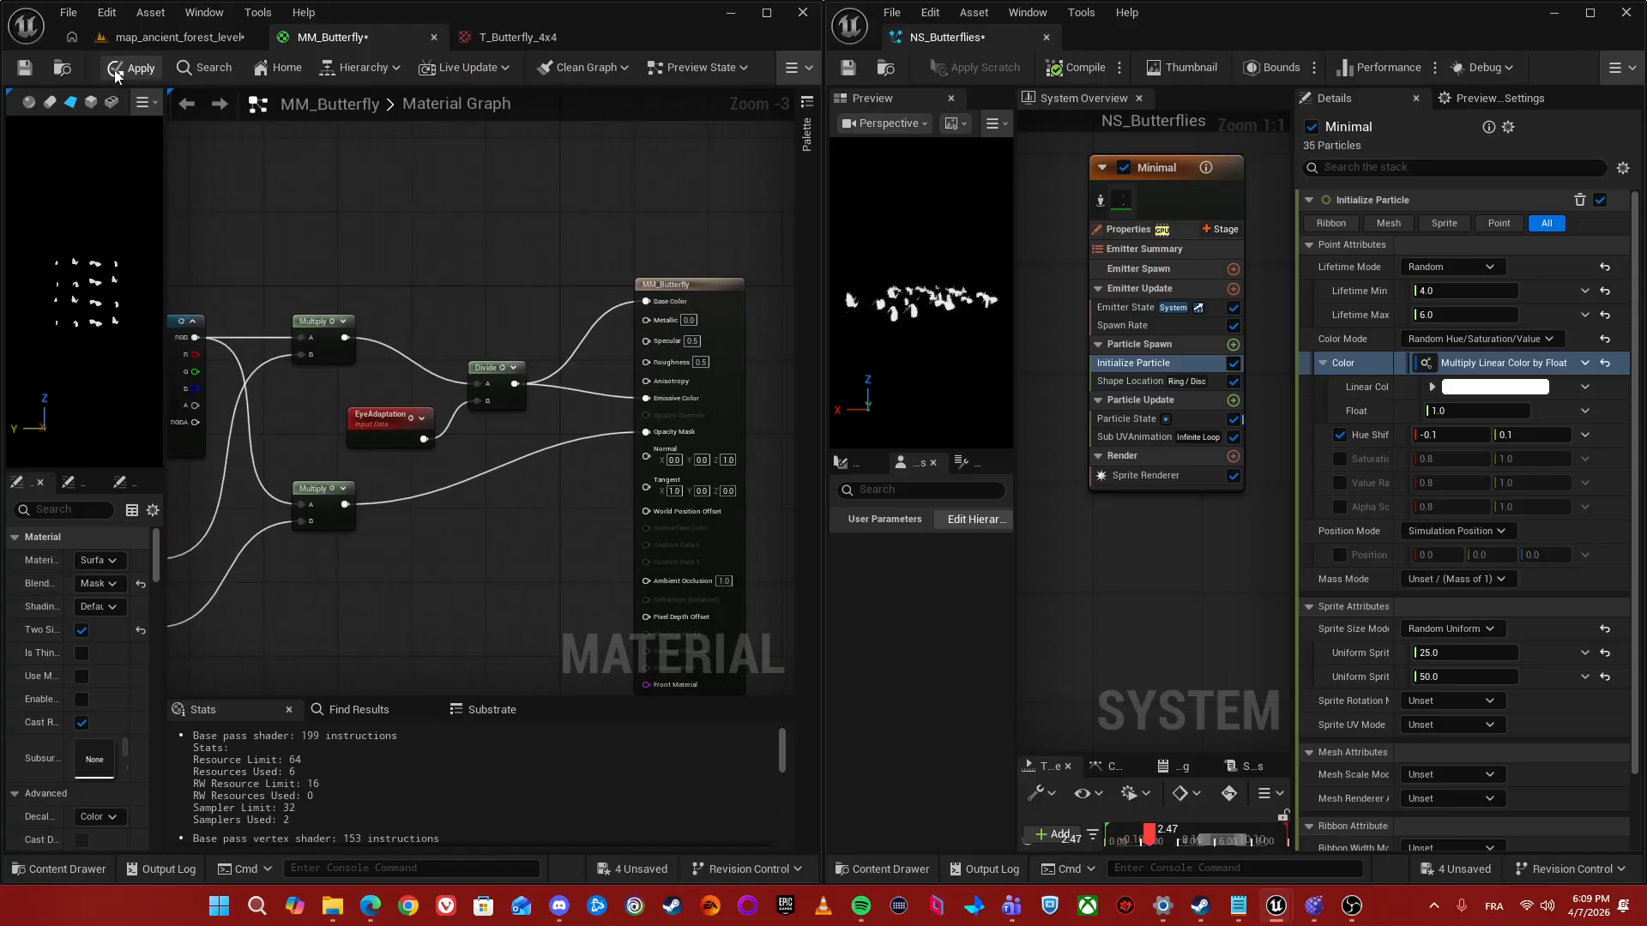
{"action": "left_click", "coordinate": [172, 39]}
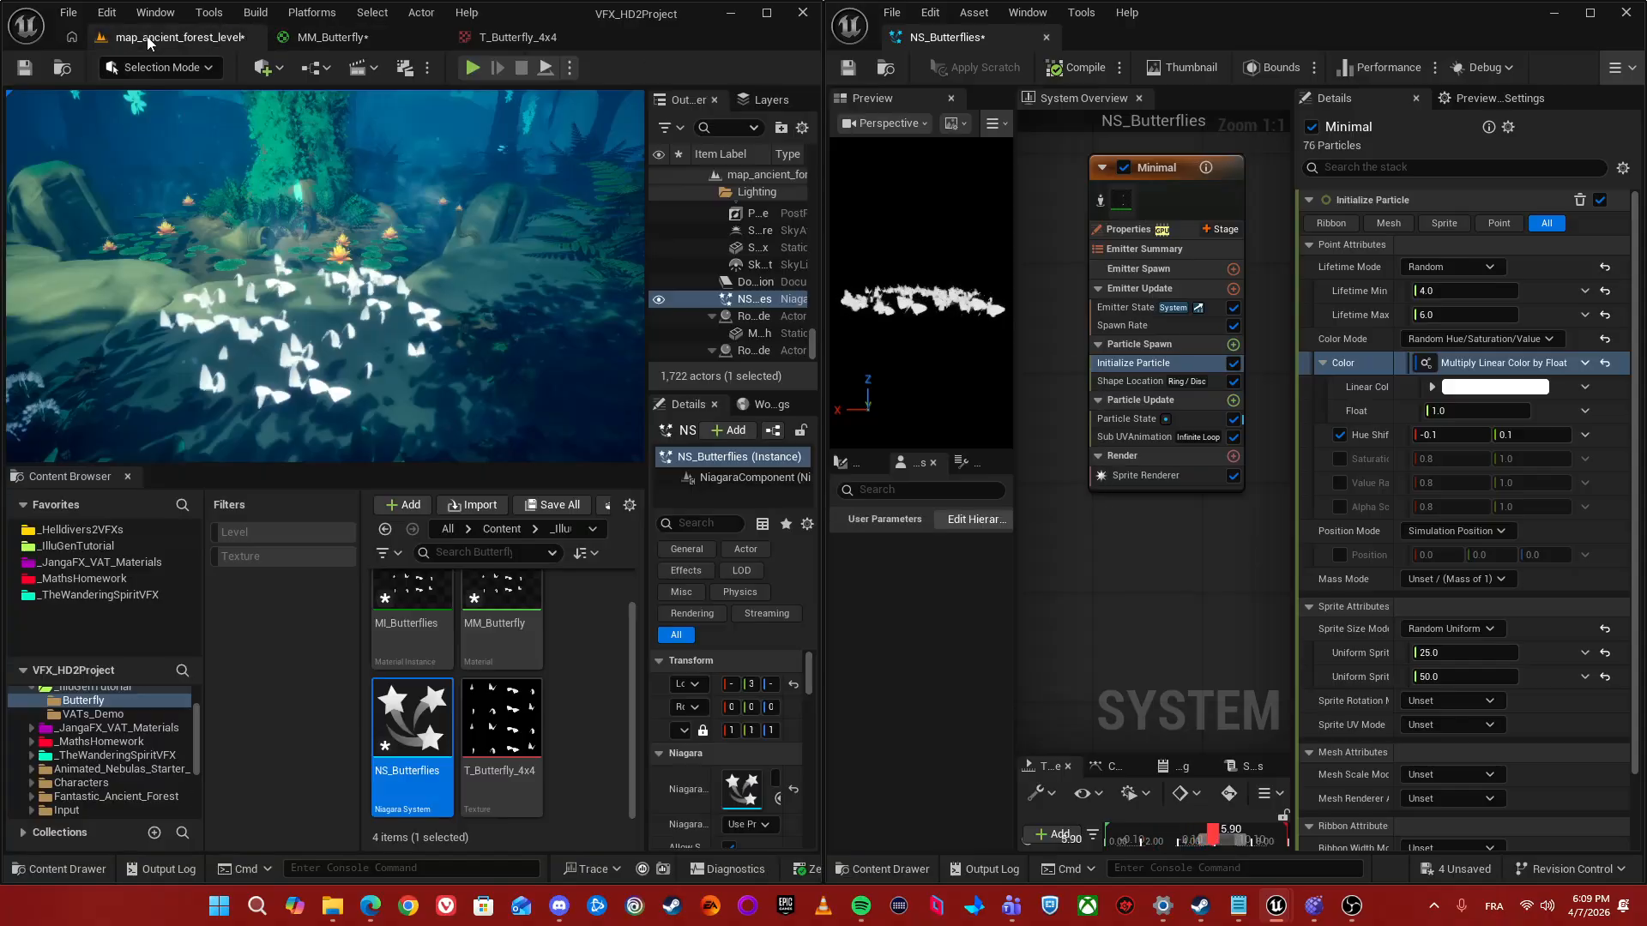
- Set the butterflies' Linear Color to cyan with hex value 00F1FFFF
{"action": "left_click", "coordinate": [1495, 387]}
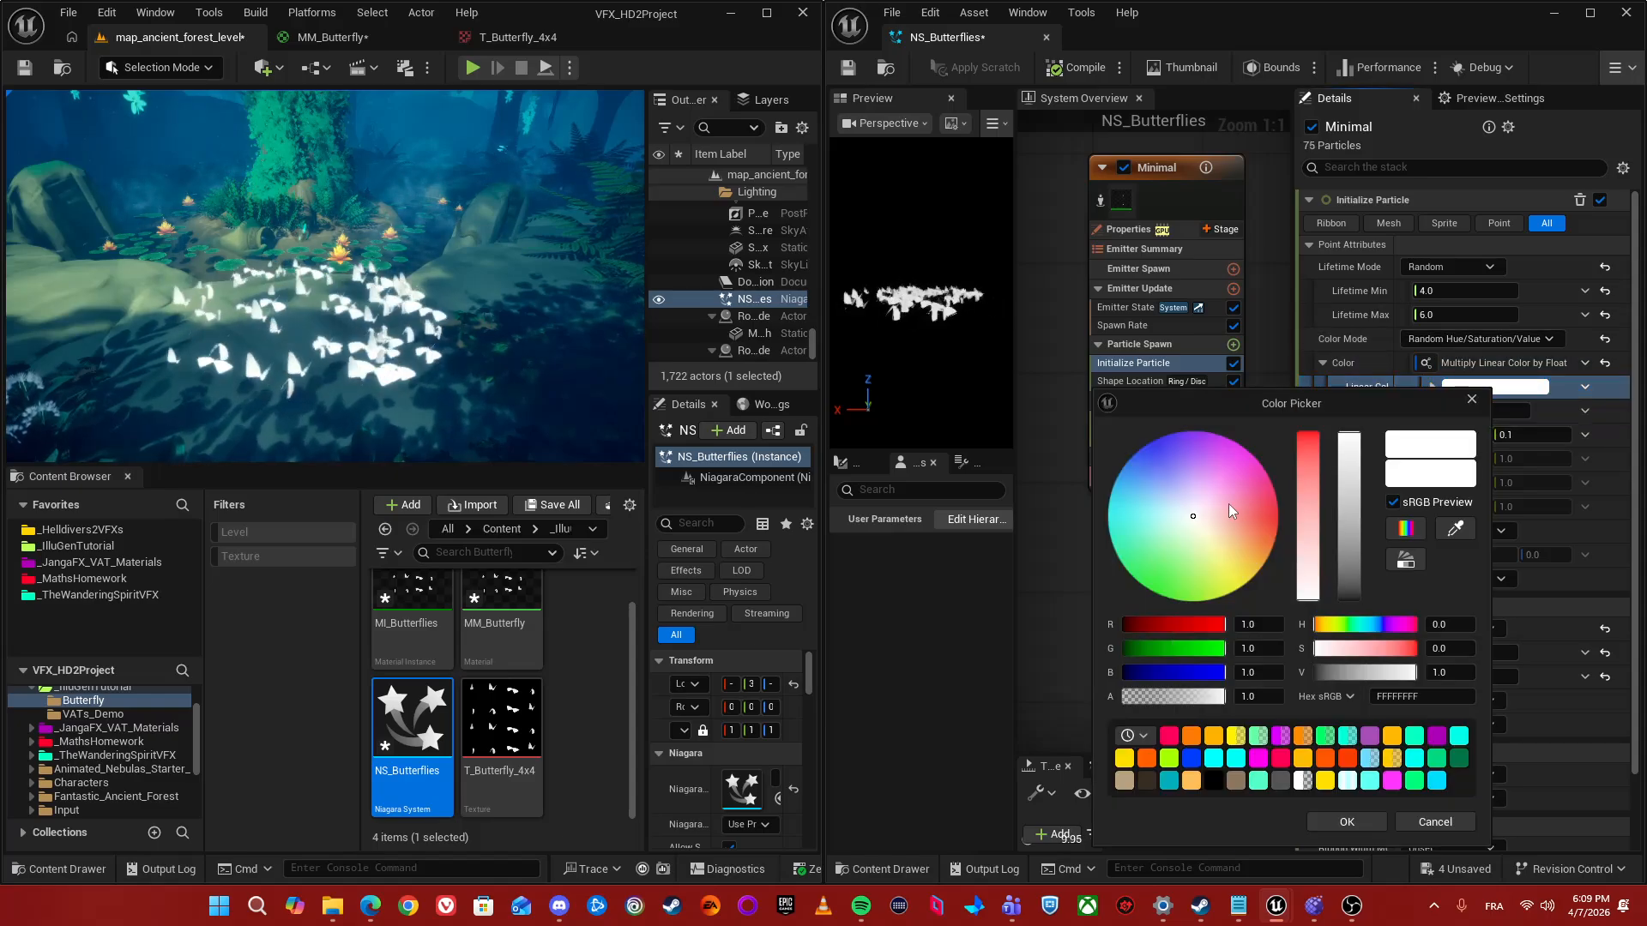
{"action": "left_click_drag", "start_coordinate": [1135, 499], "coordinate": [1108, 506]}
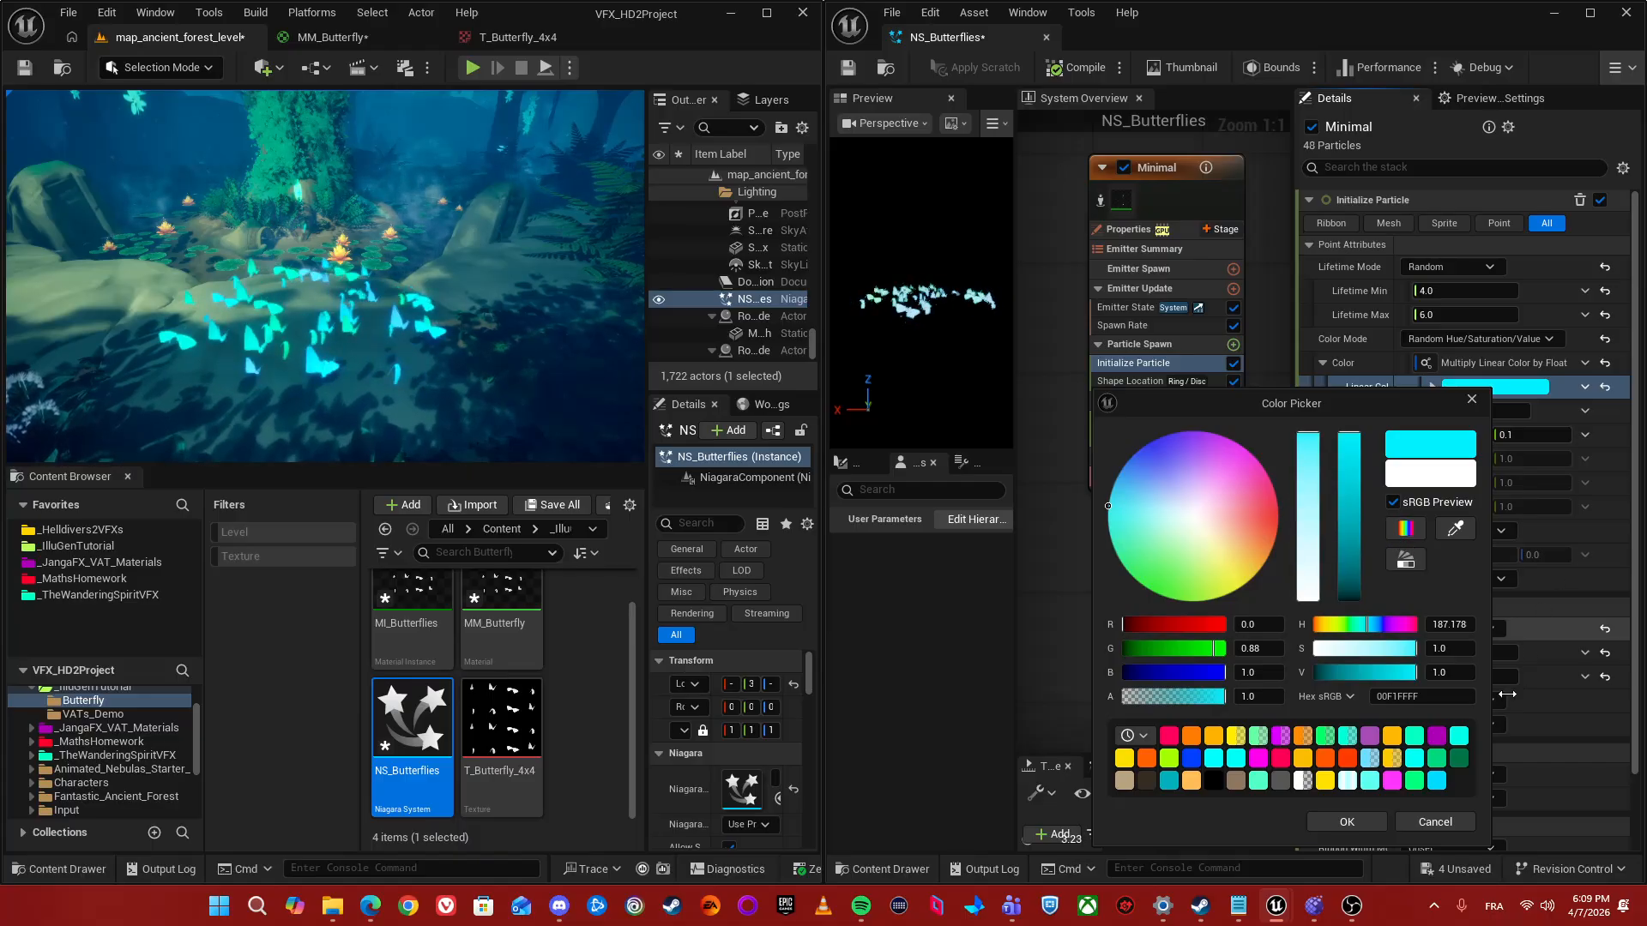
{"action": "left_click", "coordinate": [1348, 821]}
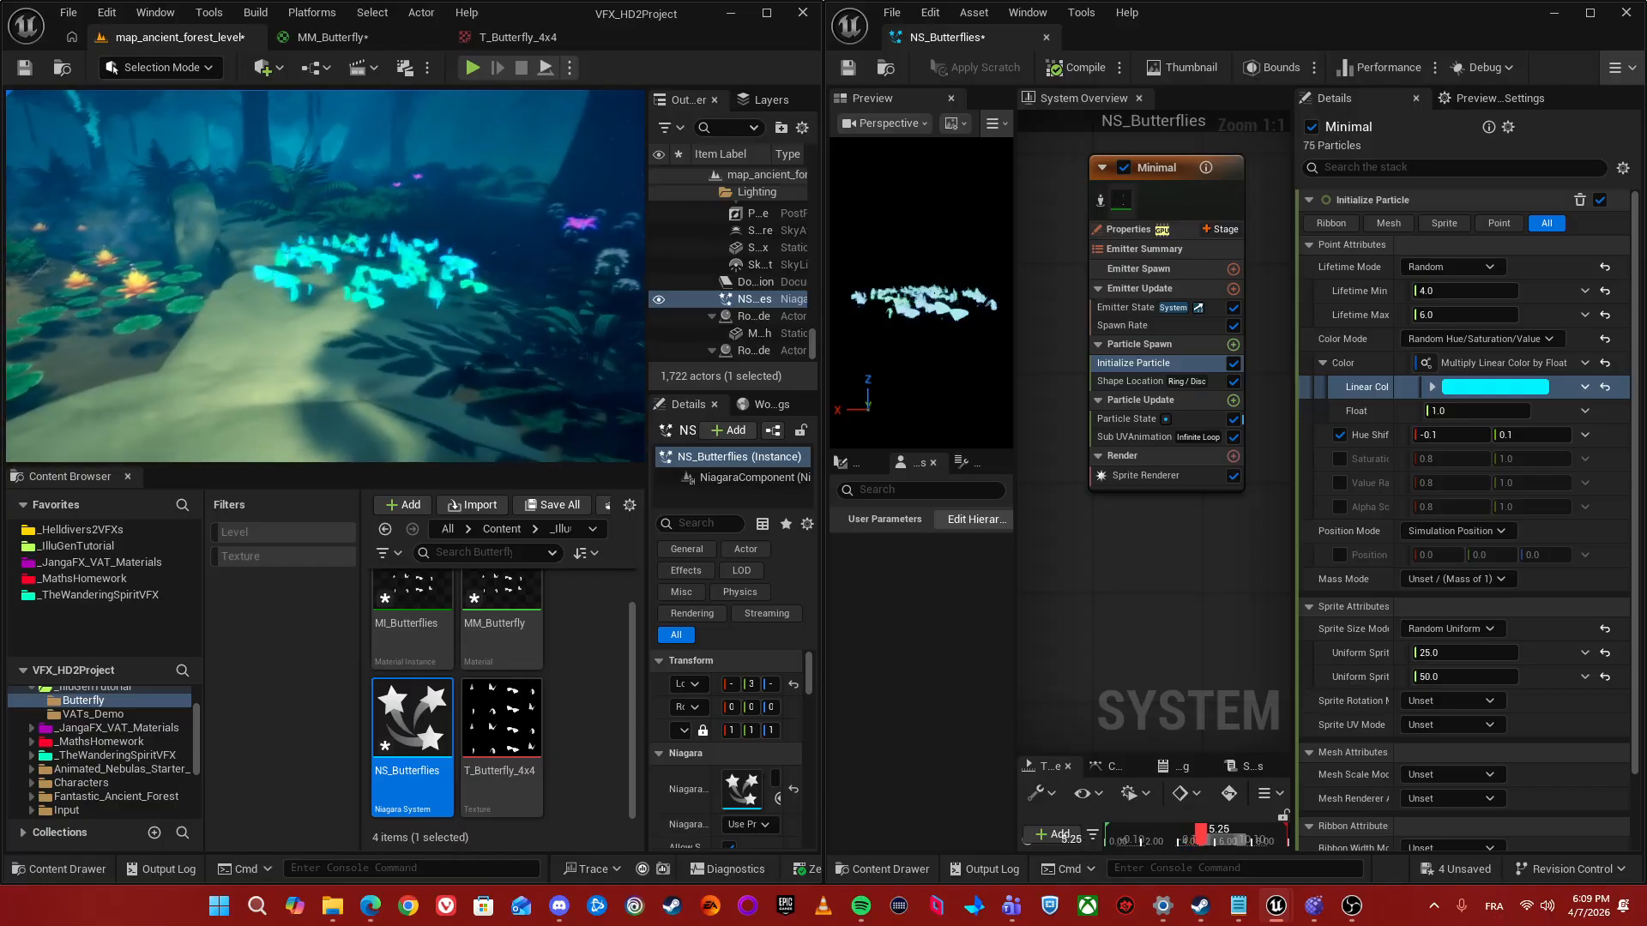
- Move the NS_Butterflies actor over to the glowing purple flowers and check the cyan swarm there in game view
{"action": "mouse_move", "coordinate": [379, 343]}
{"action": "right_mouse_down"}
{"action": "mouse_move", "coordinate": [396, 347]}
{"action": "mouse_move", "coordinate": [379, 343]}
{"action": "right_mouse_up"}
{"action": "left_click", "coordinate": [379, 343]}
{"action": "right_click_drag", "start_coordinate": [403, 318], "coordinate": [403, 314]}
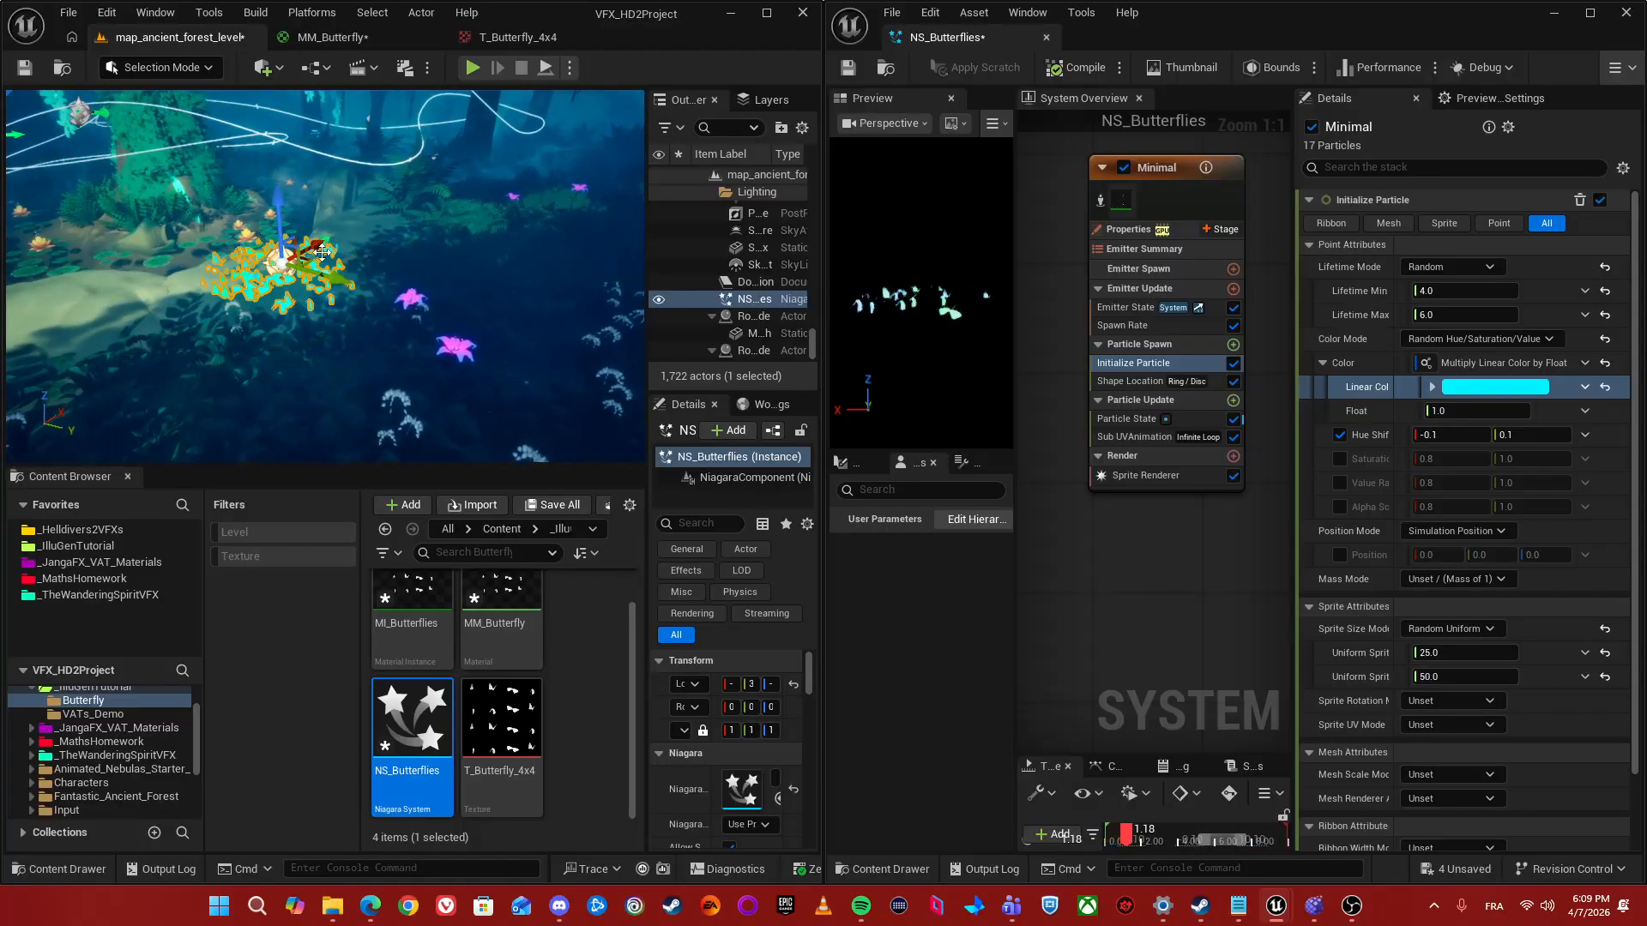
{"action": "left_click_drag", "start_coordinate": [300, 259], "coordinate": [535, 215]}
{"action": "right_click_drag", "start_coordinate": [535, 215], "coordinate": [535, 213]}
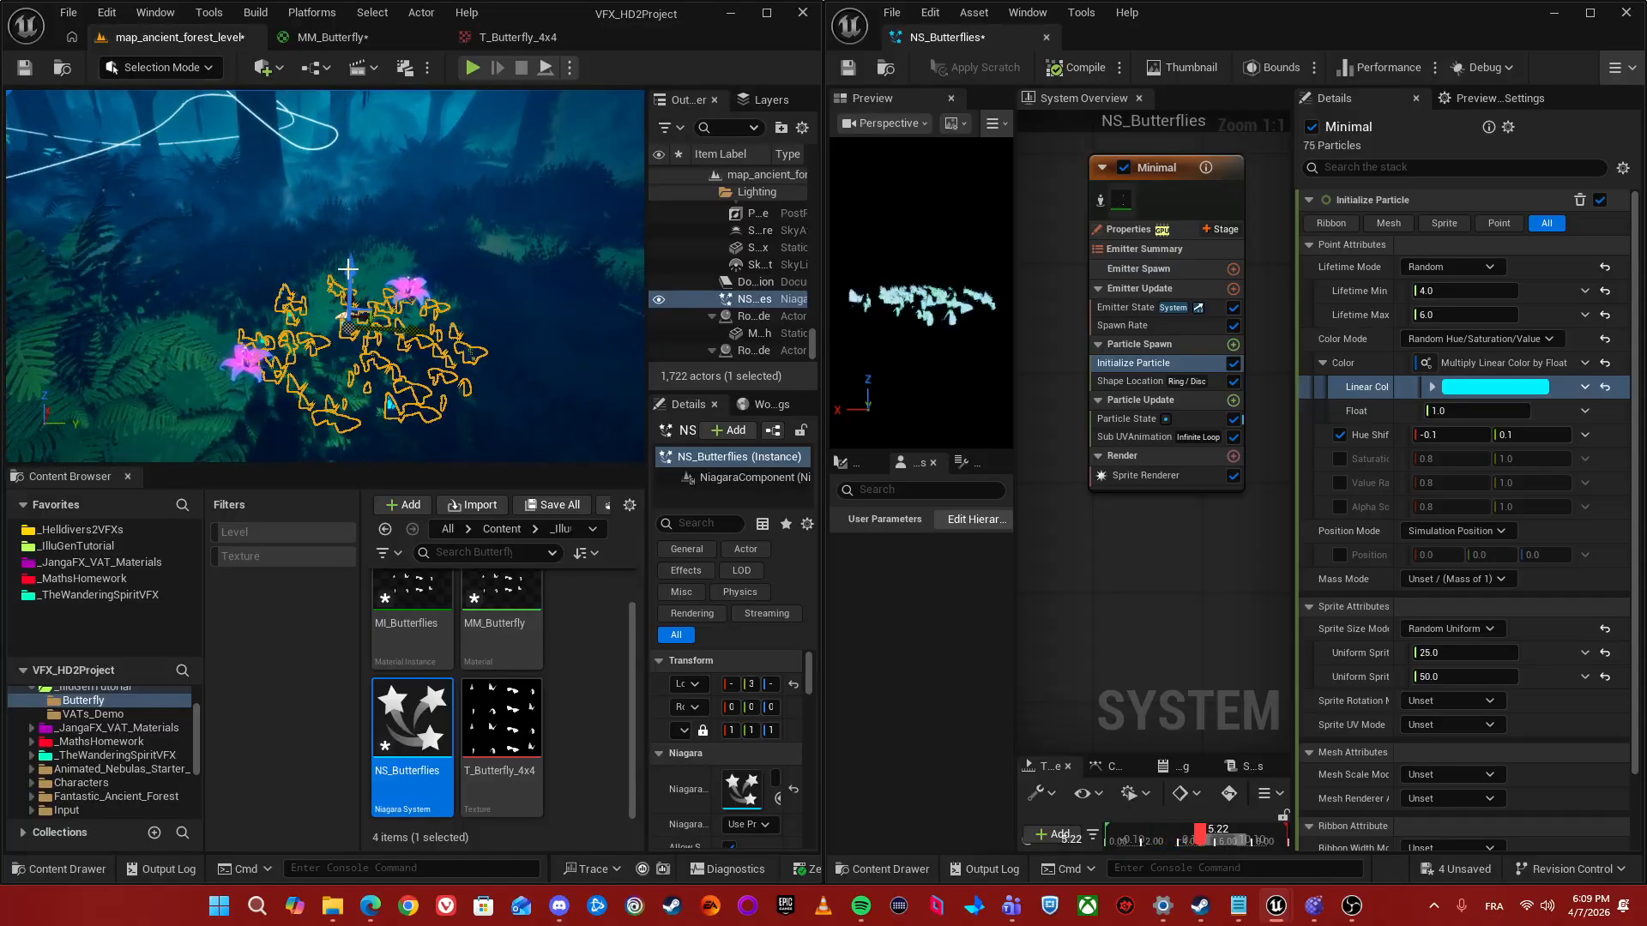
{"action": "right_click_drag", "start_coordinate": [481, 306], "coordinate": [481, 305]}
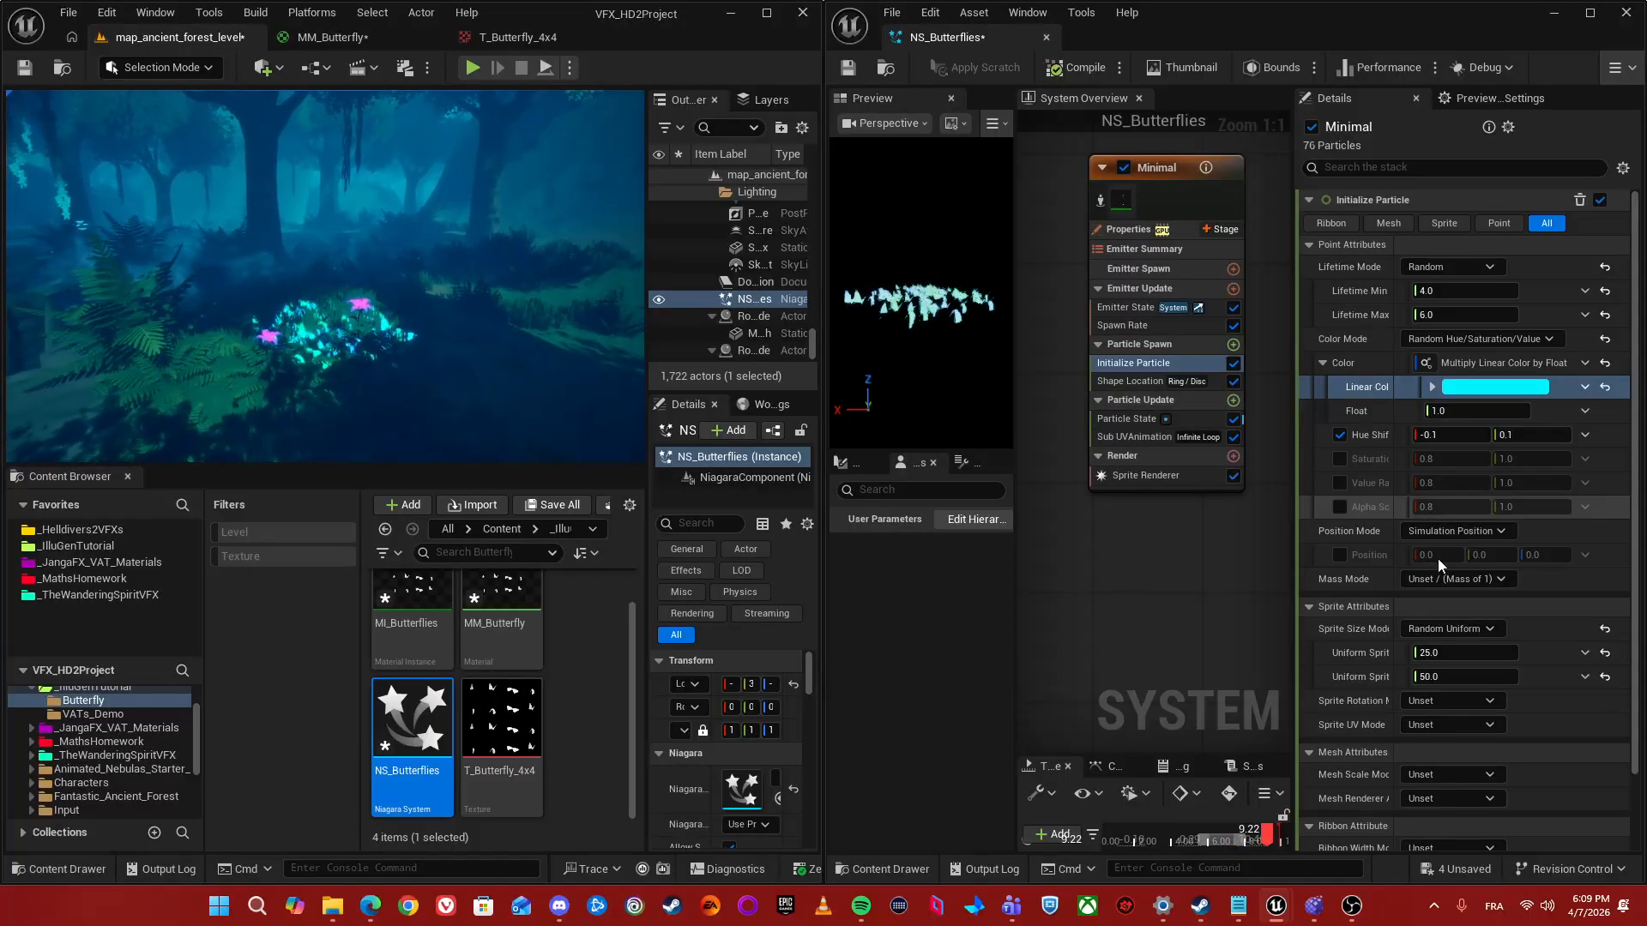
- Set the Shape Location Ring Radius to 250 and inspect the wider butterfly spread in the level
{"action": "left_click", "coordinate": [1106, 382]}
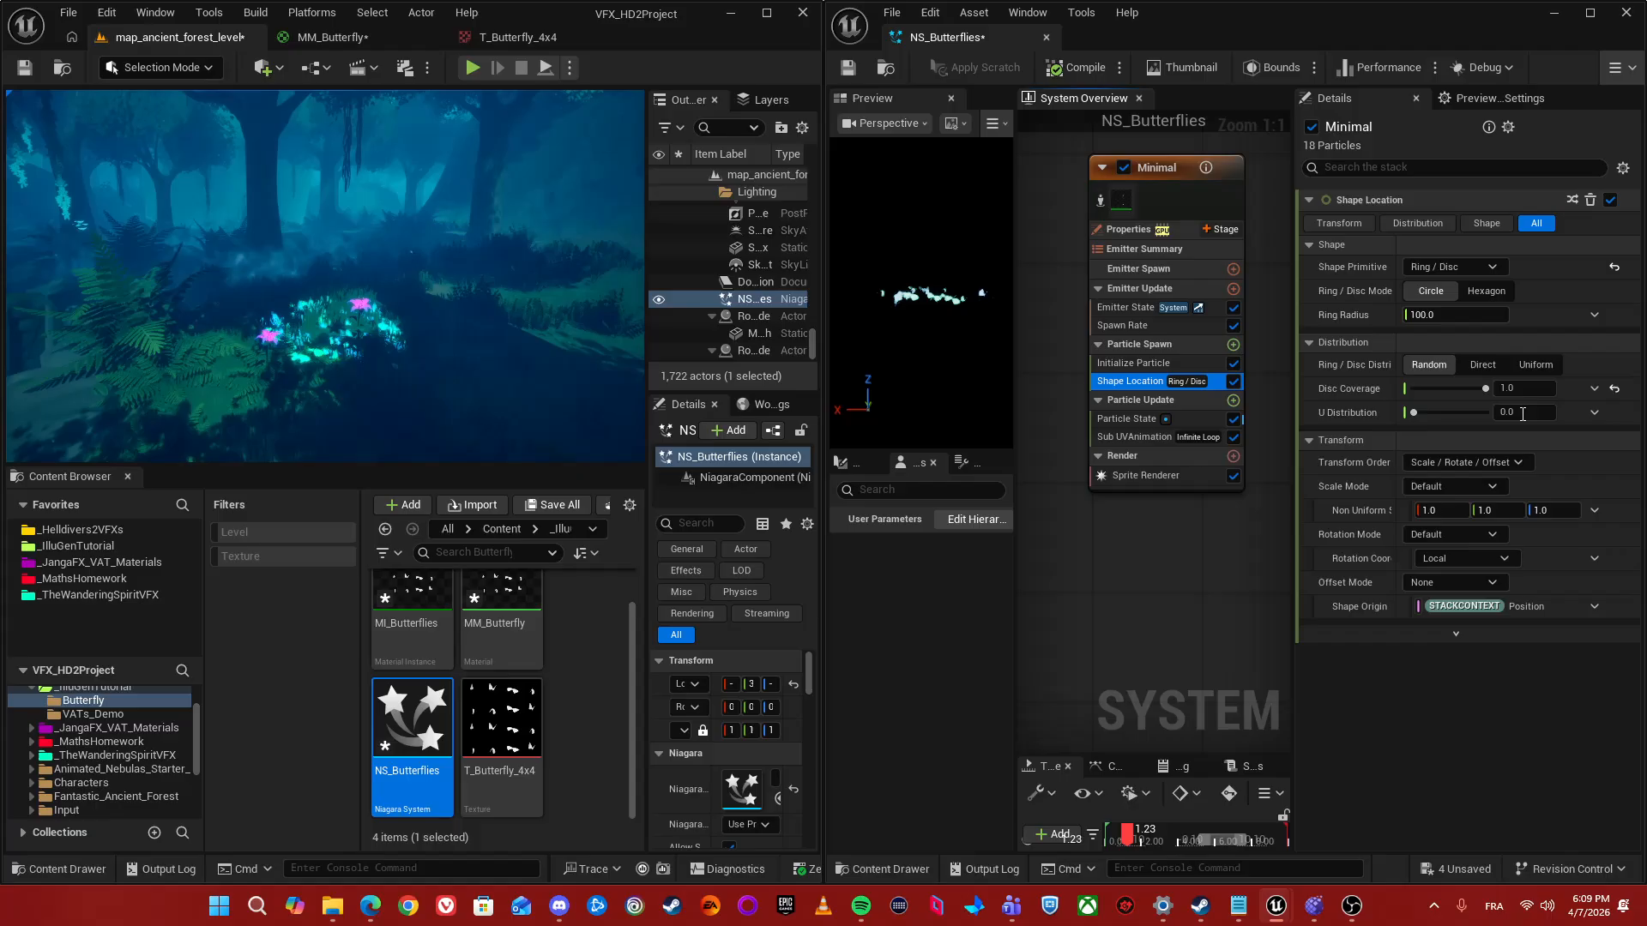
{"action": "left_click", "coordinate": [1496, 317]}
{"action": "type", "text": "25"}
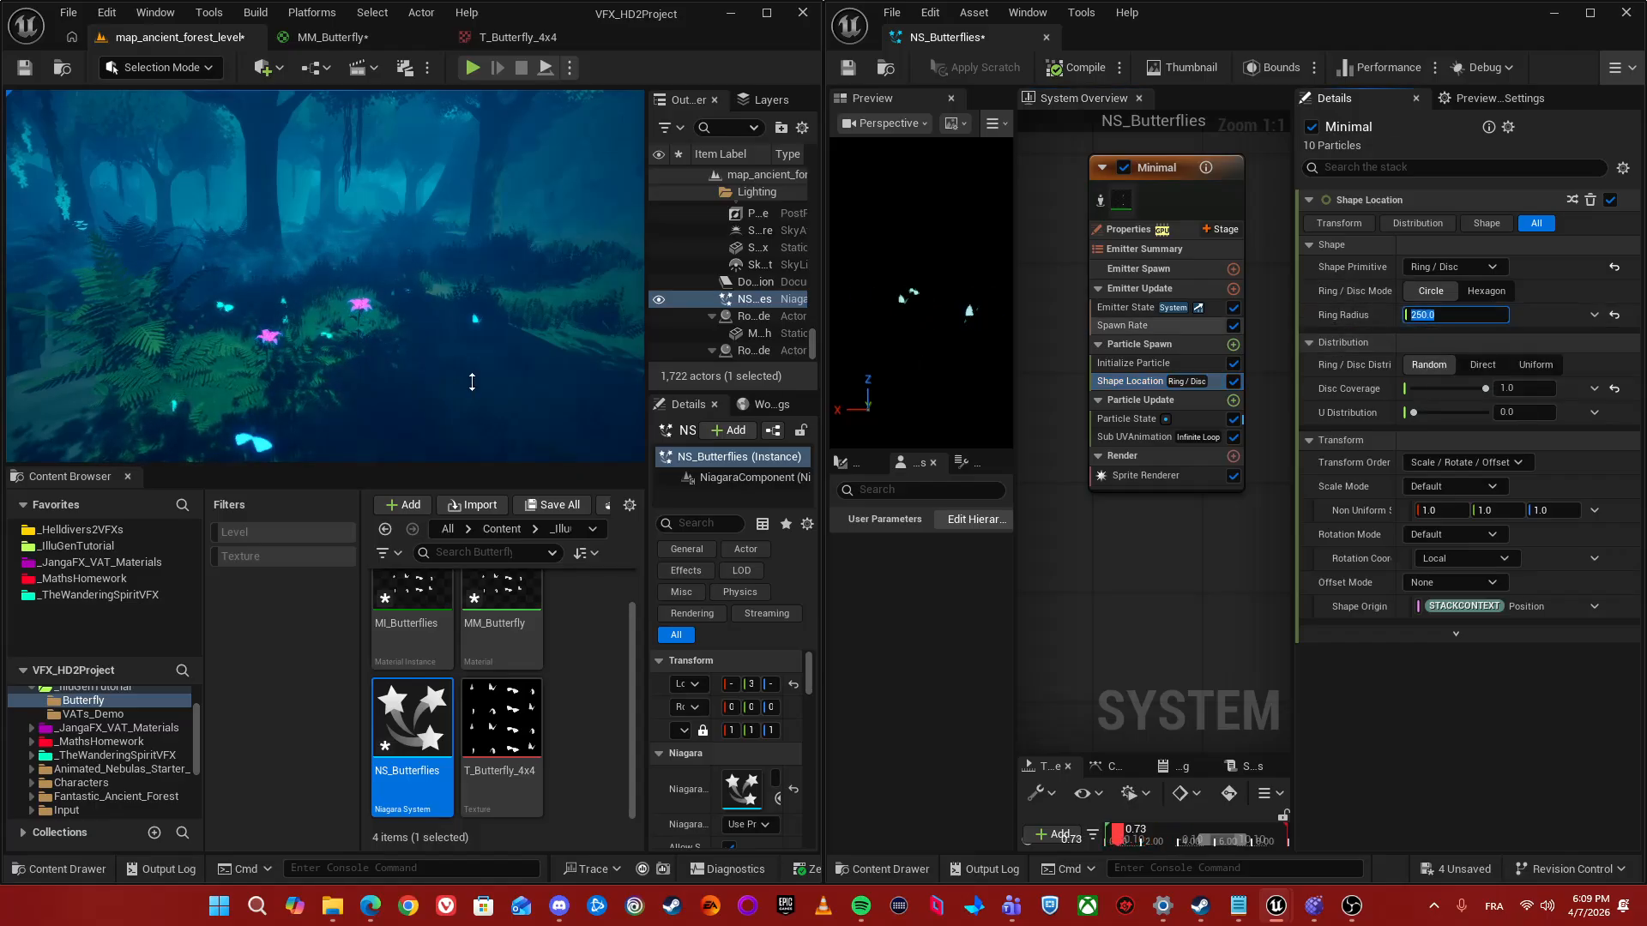
{"action": "right_click_drag", "start_coordinate": [350, 305], "coordinate": [351, 305]}
{"action": "key", "text": "g"}
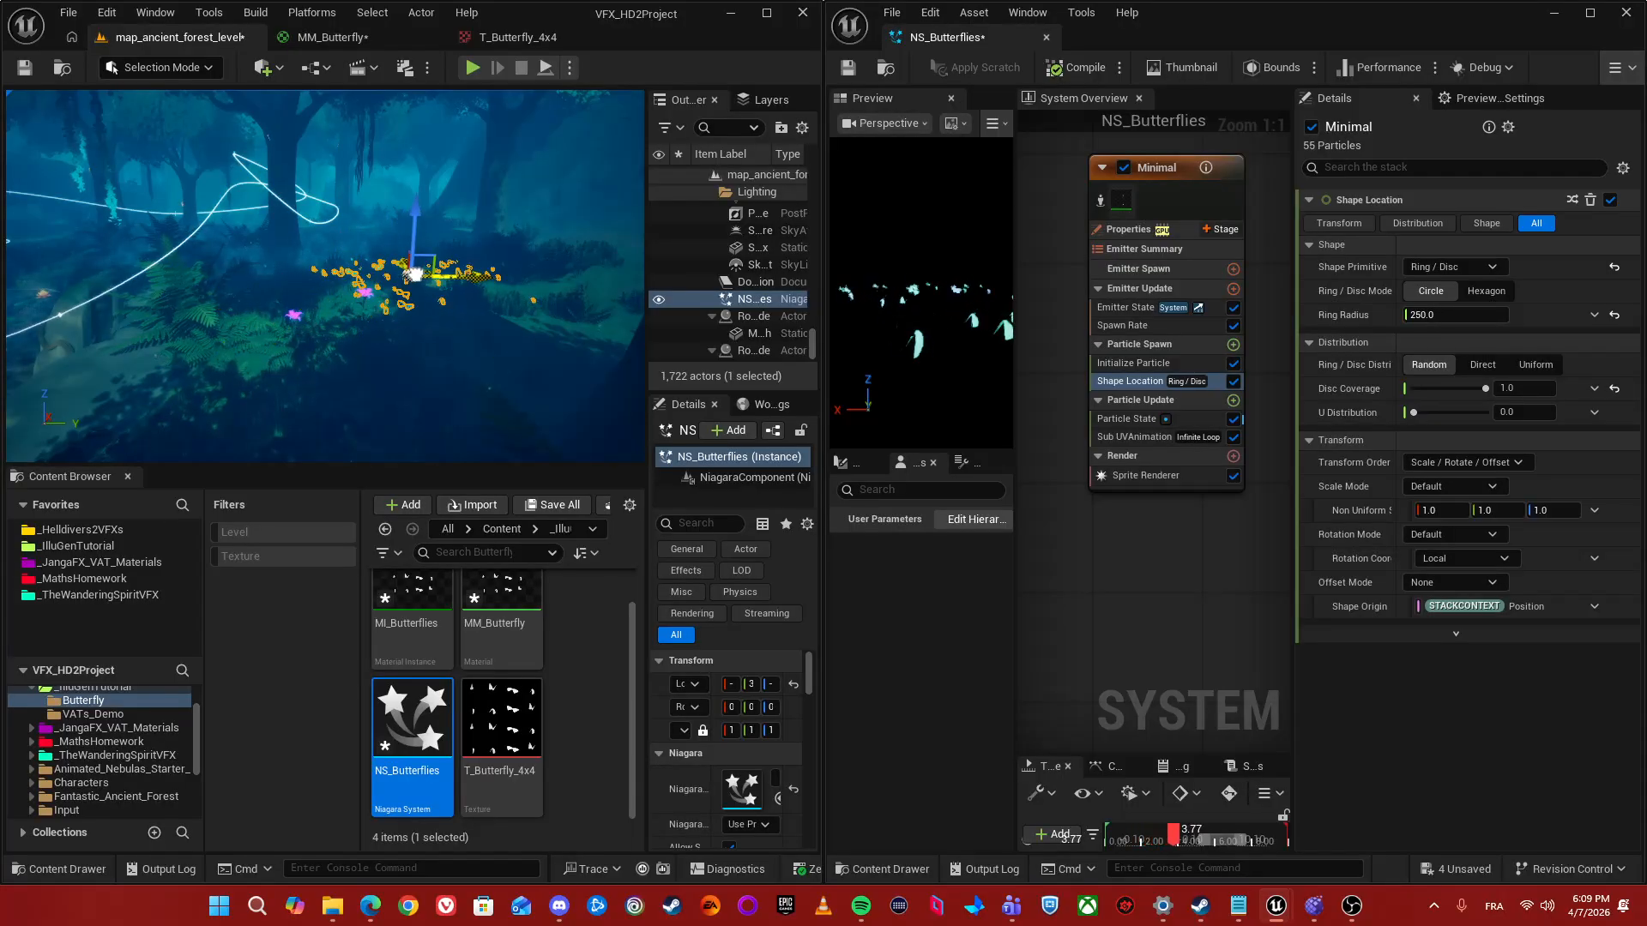
{"action": "key", "text": "g"}
{"action": "right_click_drag", "start_coordinate": [350, 306], "coordinate": [351, 305]}
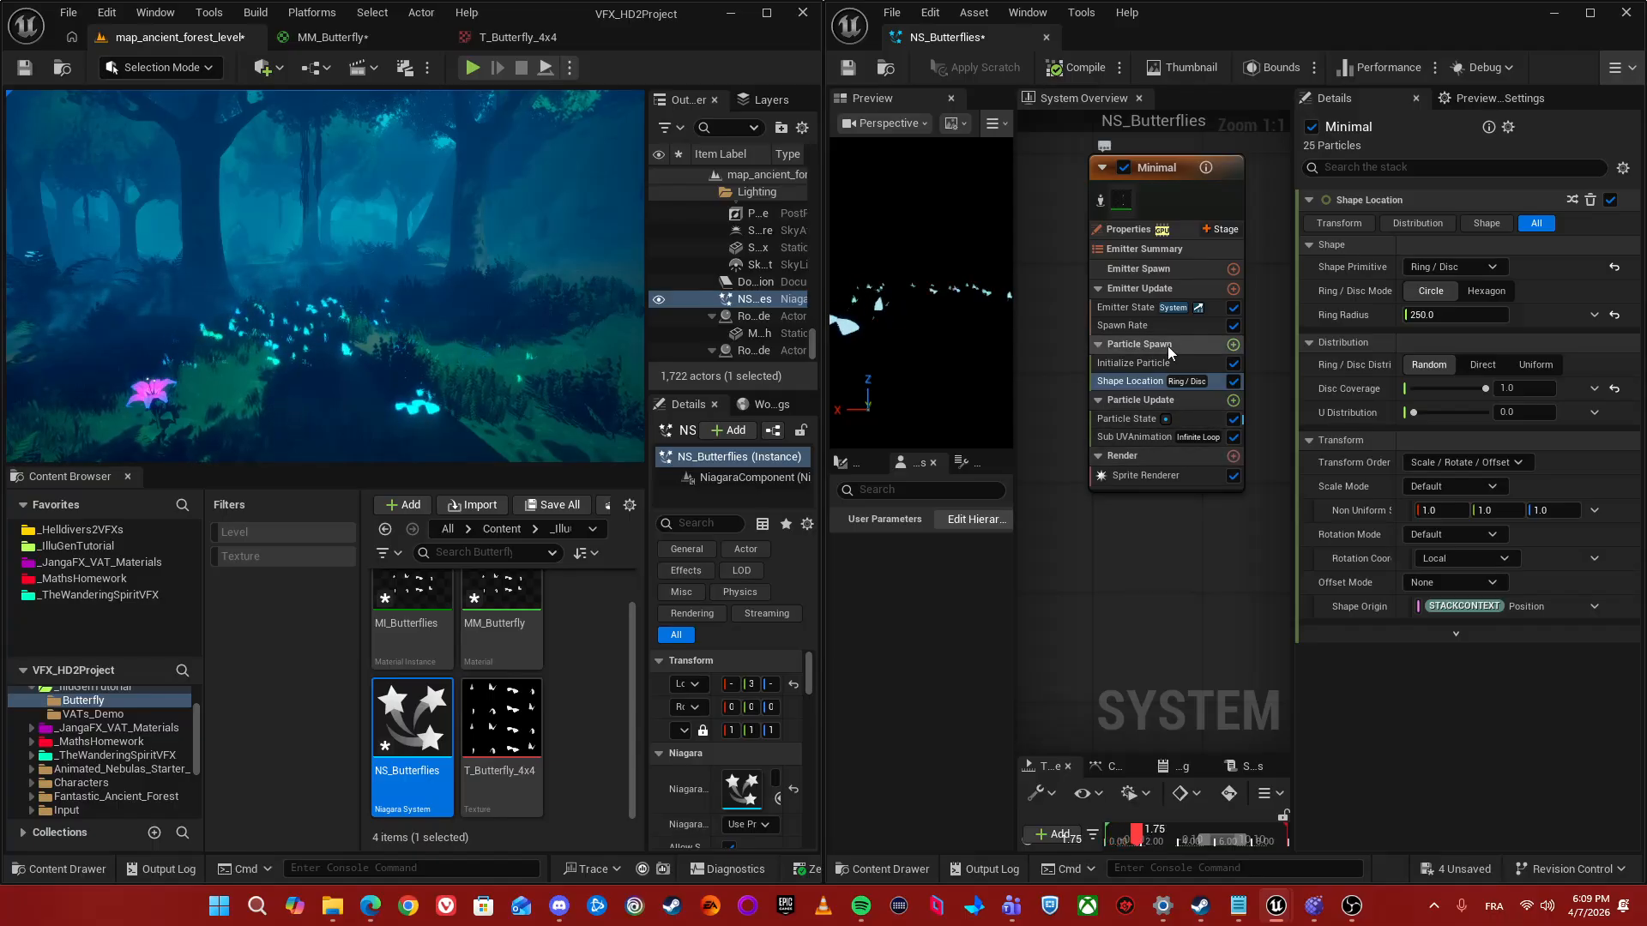
- Set the emitter's Spawn Rate to 8
{"action": "left_click", "coordinate": [1151, 327]}
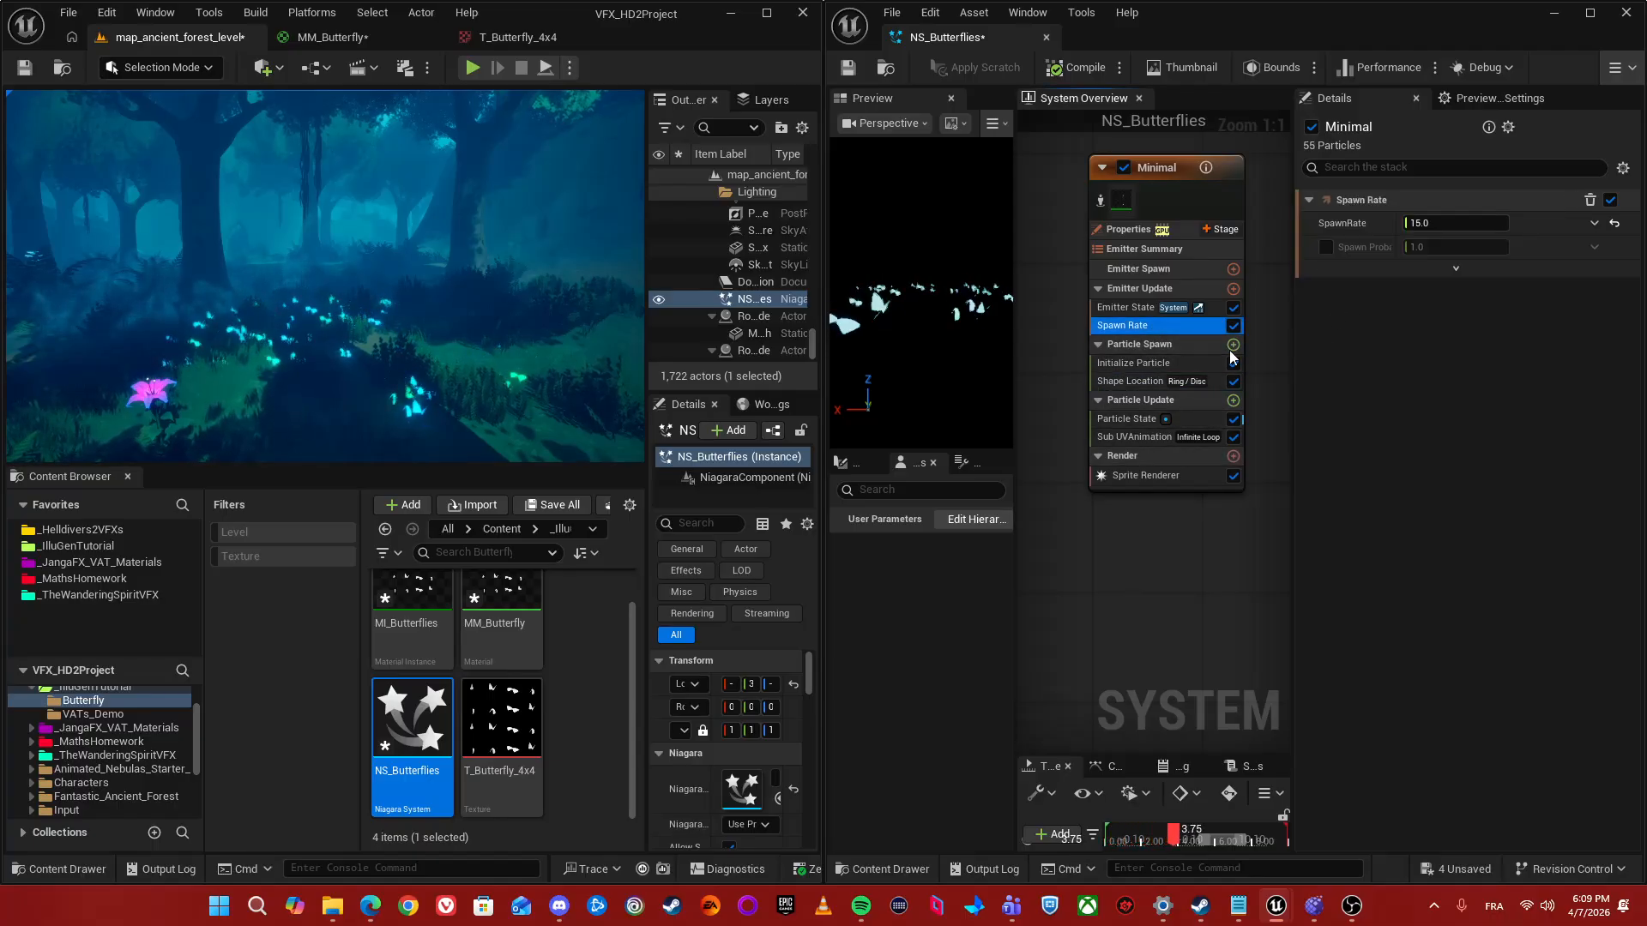
{"action": "left_click", "coordinate": [1458, 223]}
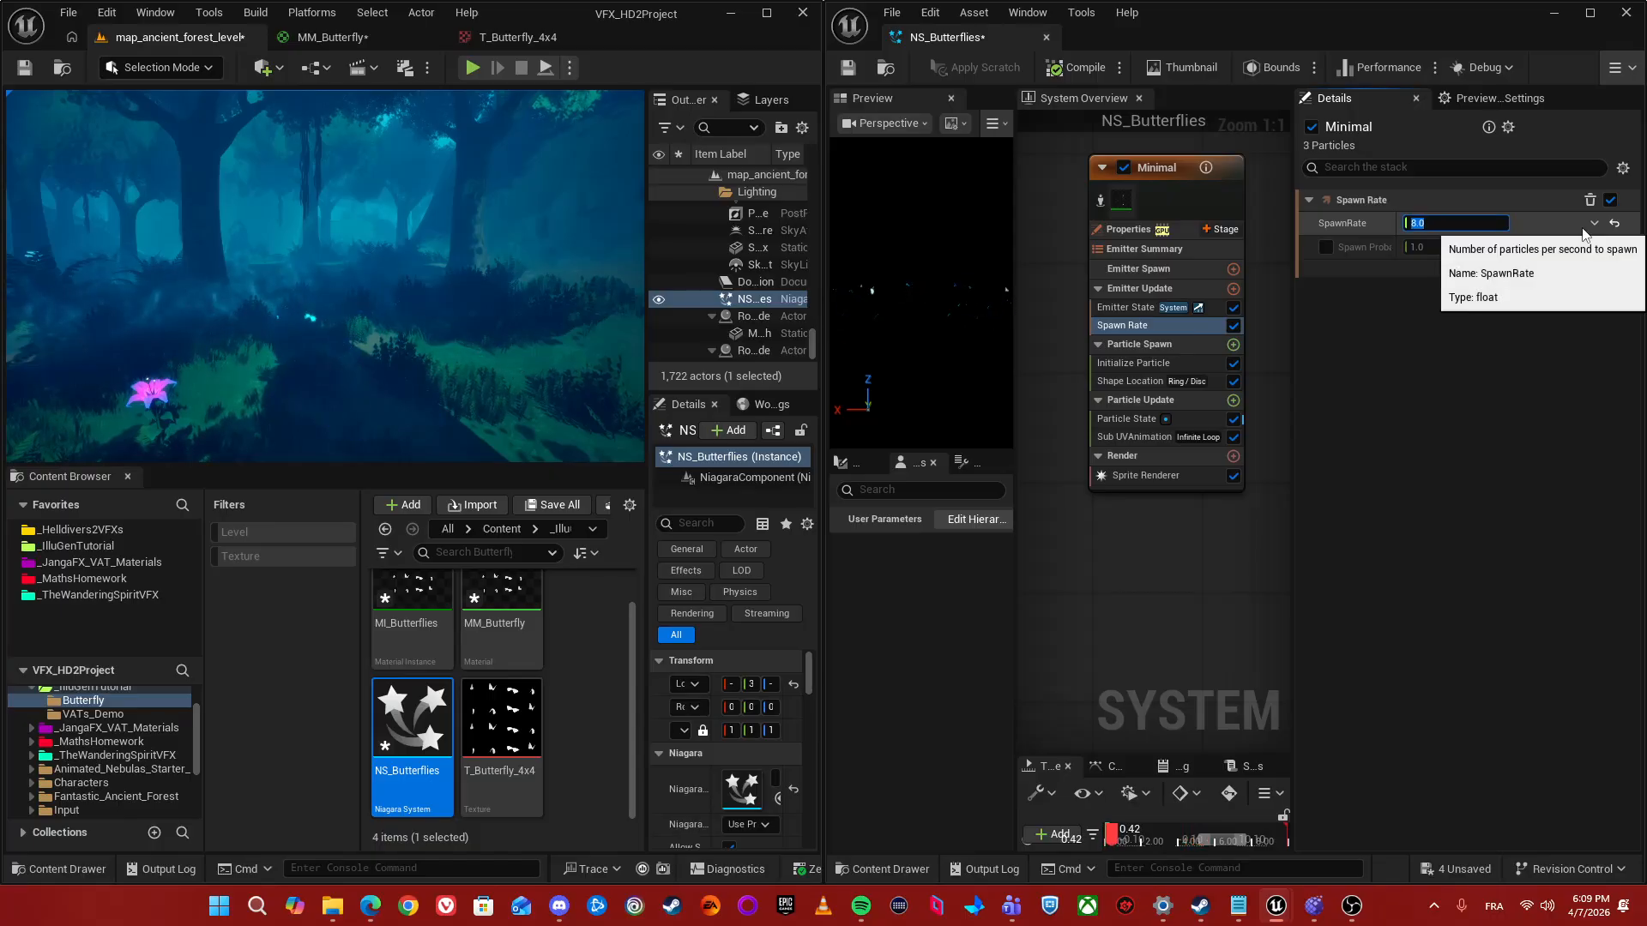
{"action": "left_click", "coordinate": [1145, 380]}
- Add an Add Velocity module to the Particle Spawn stage
{"action": "left_click", "coordinate": [1155, 346]}
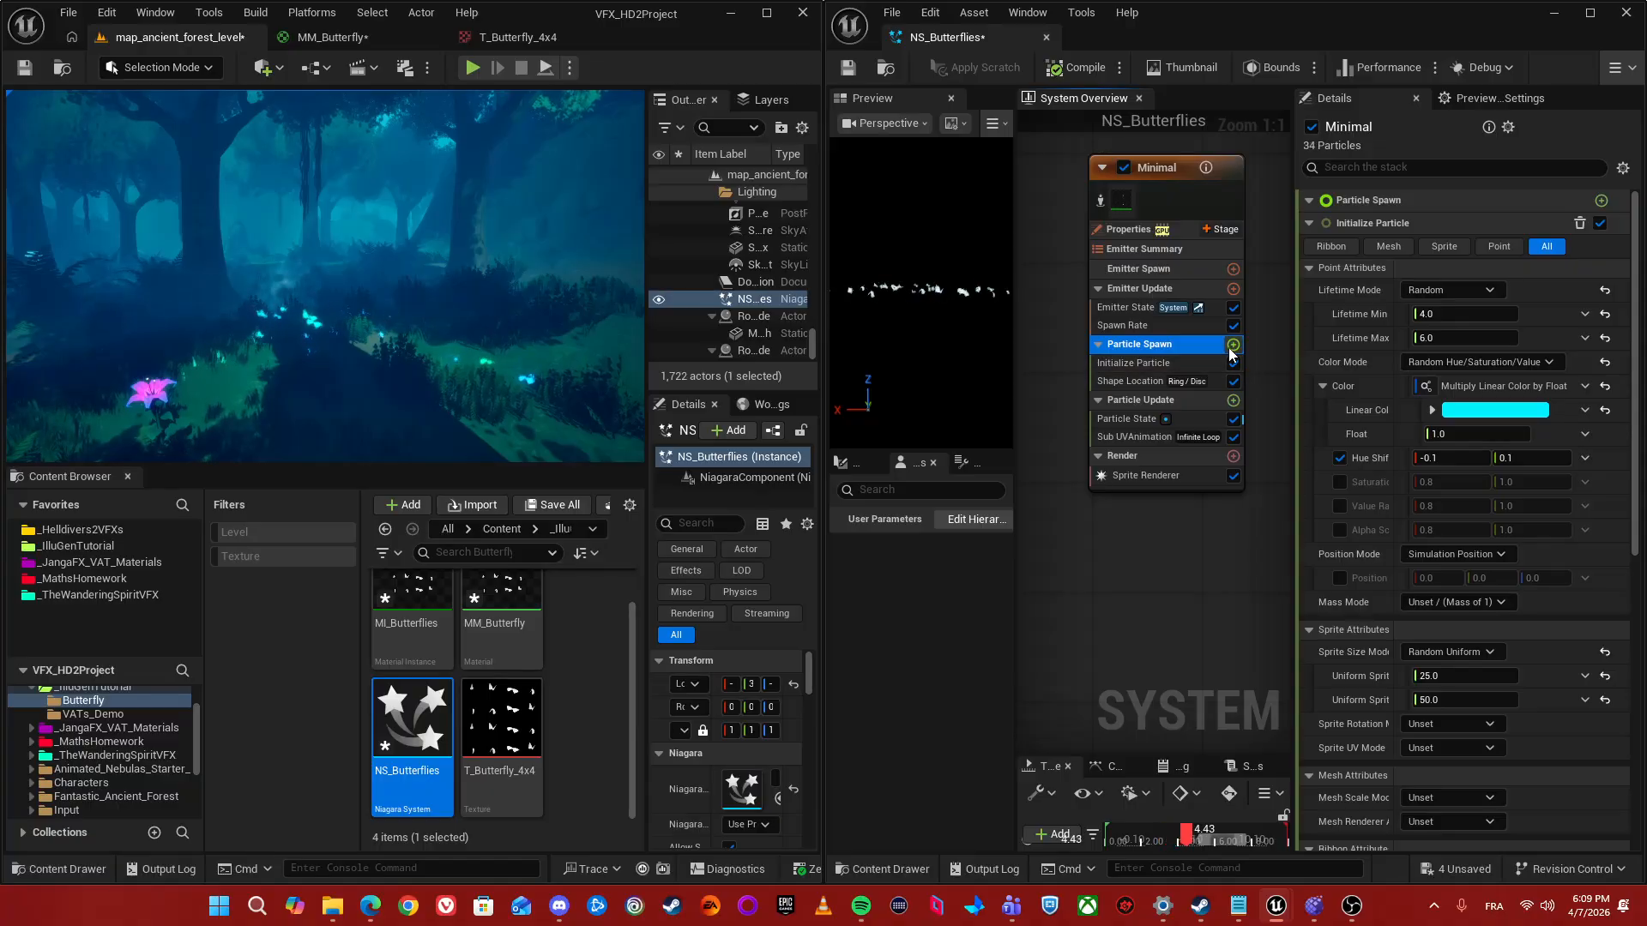
{"action": "left_click", "coordinate": [1233, 345]}
{"action": "type", "text": "Add"}
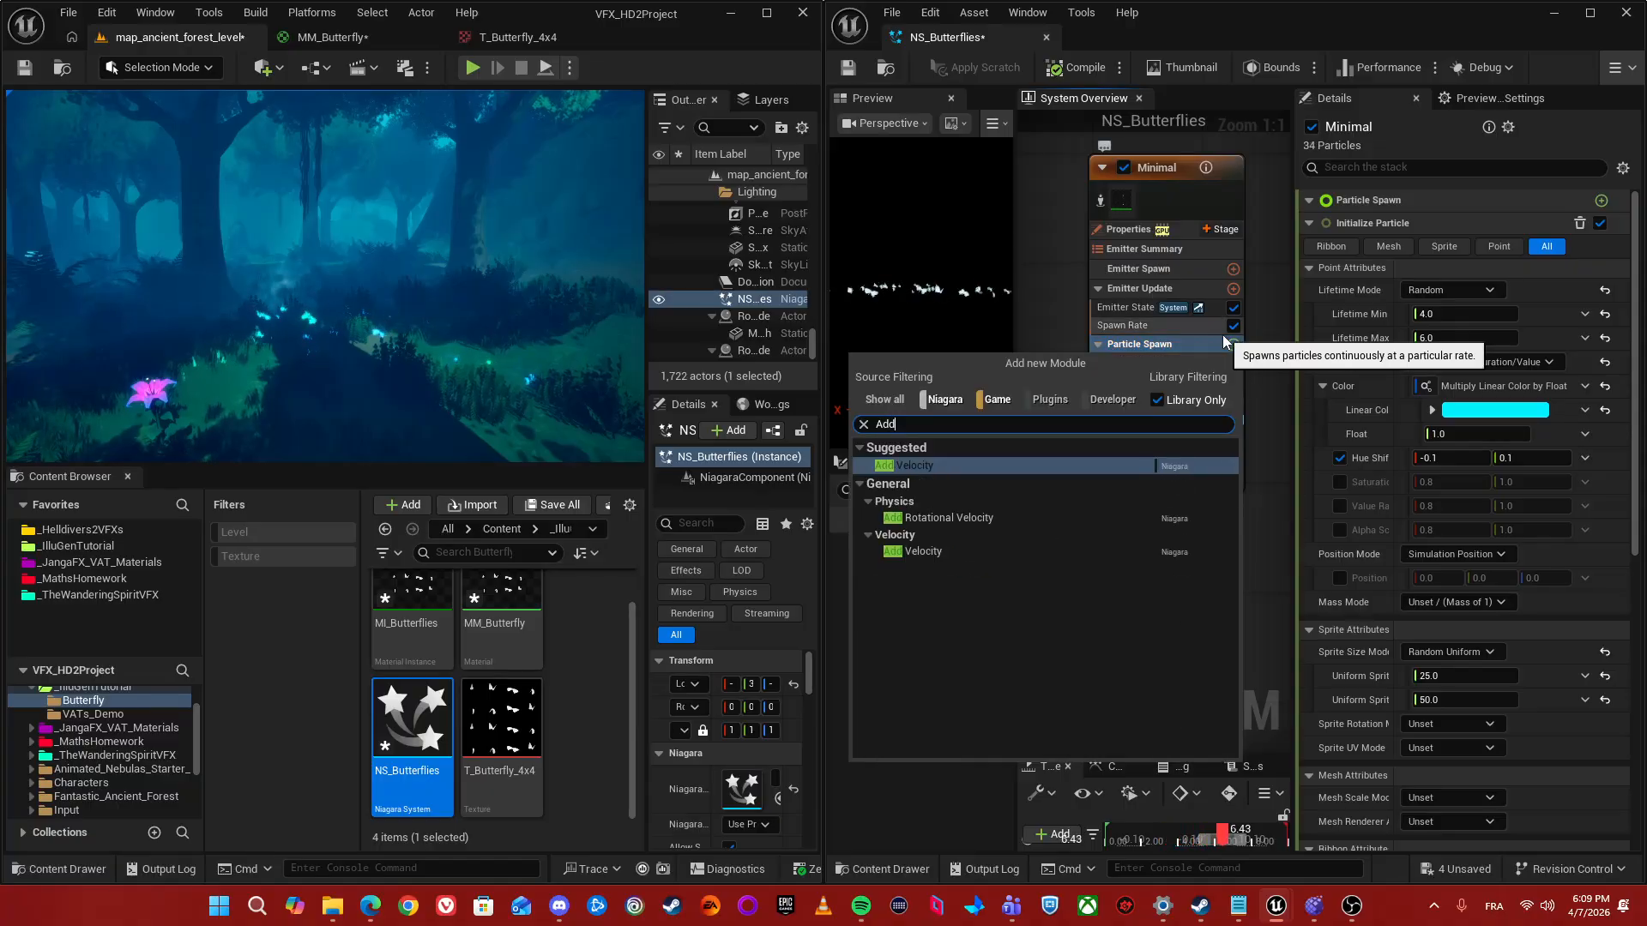
{"action": "key", "text": "Return"}
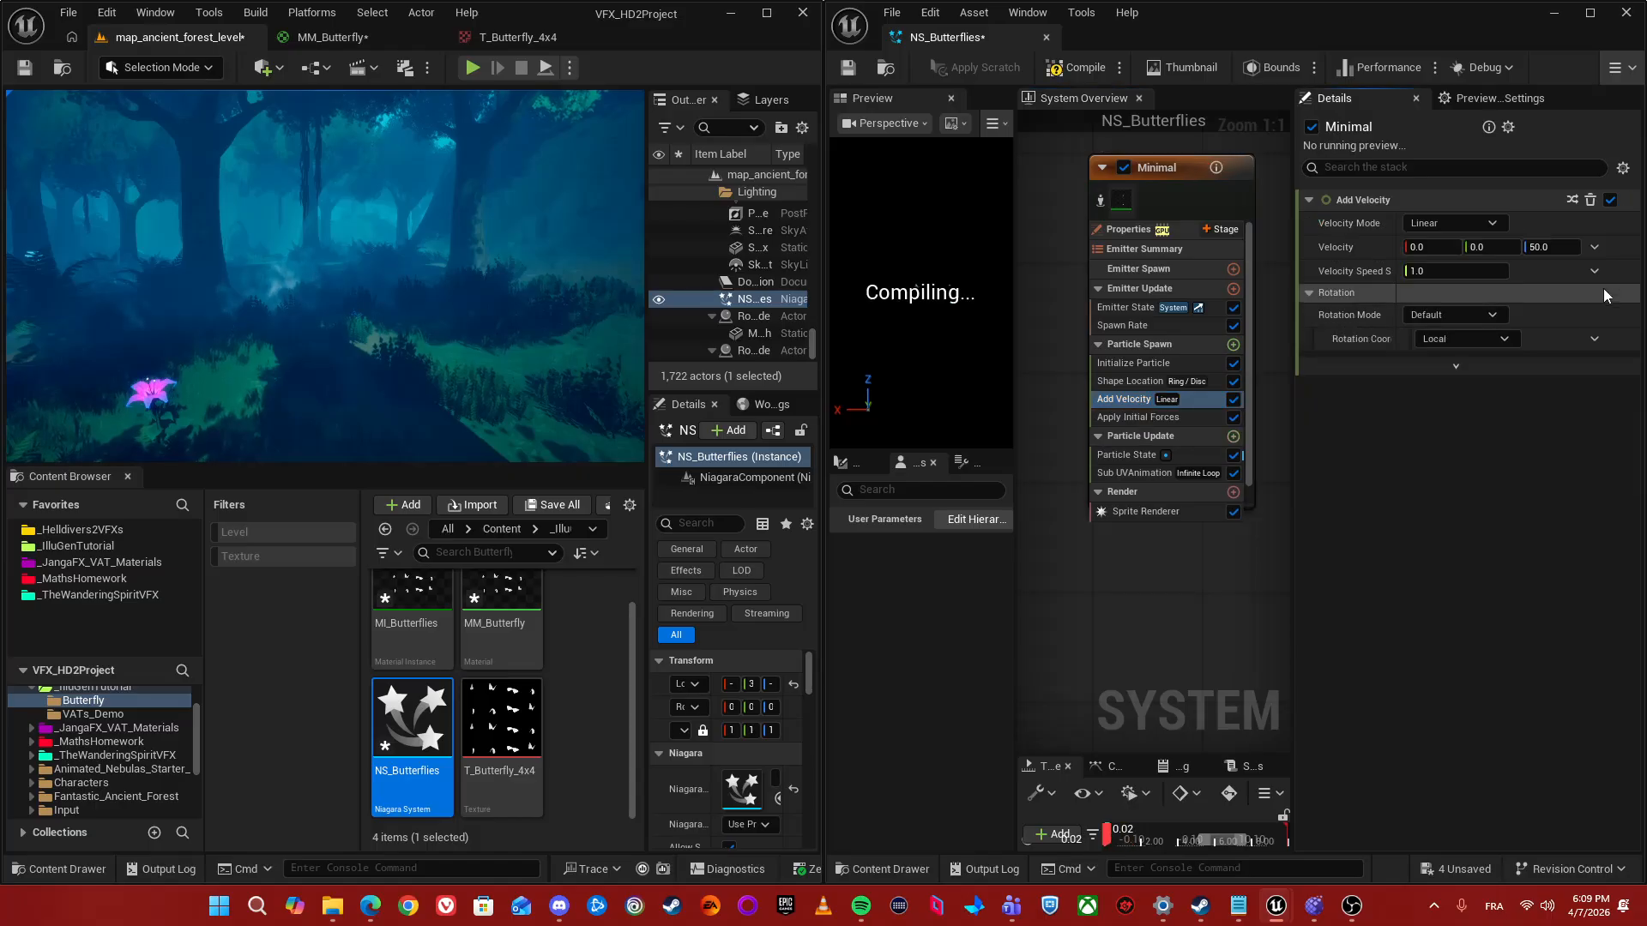
- Add a Solve Forces and Velocity module to Particle Update and look at the moving butterflies in the level
{"action": "left_click", "coordinate": [1188, 436]}
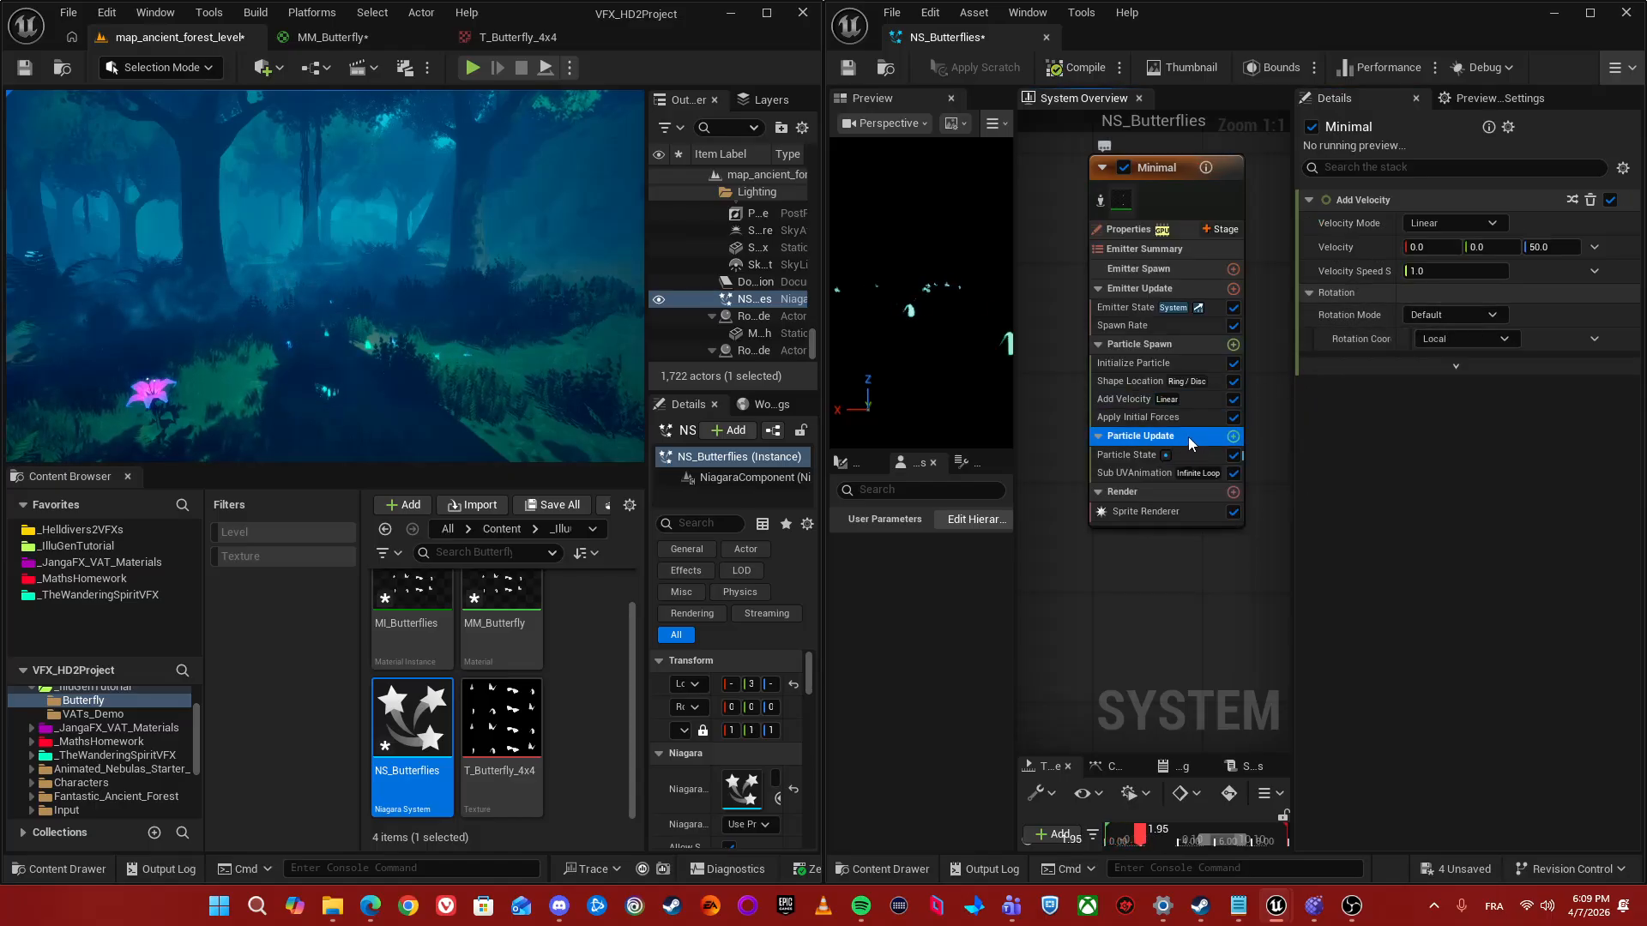
{"action": "left_click", "coordinate": [1233, 436]}
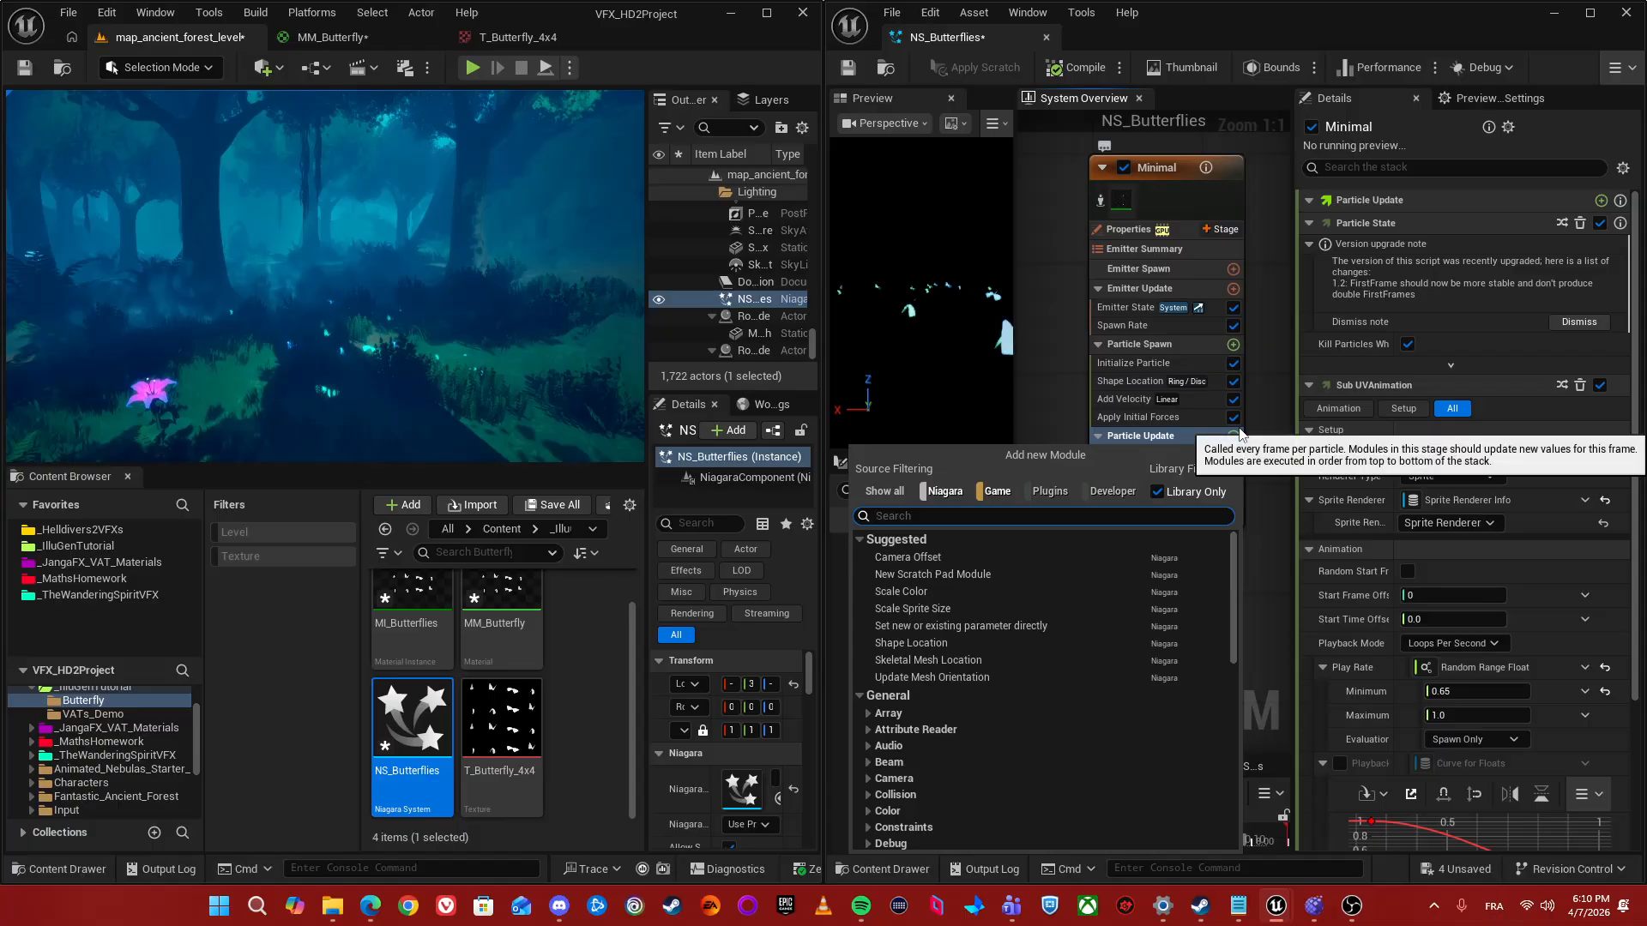
{"action": "type", "text": "Veloci"}
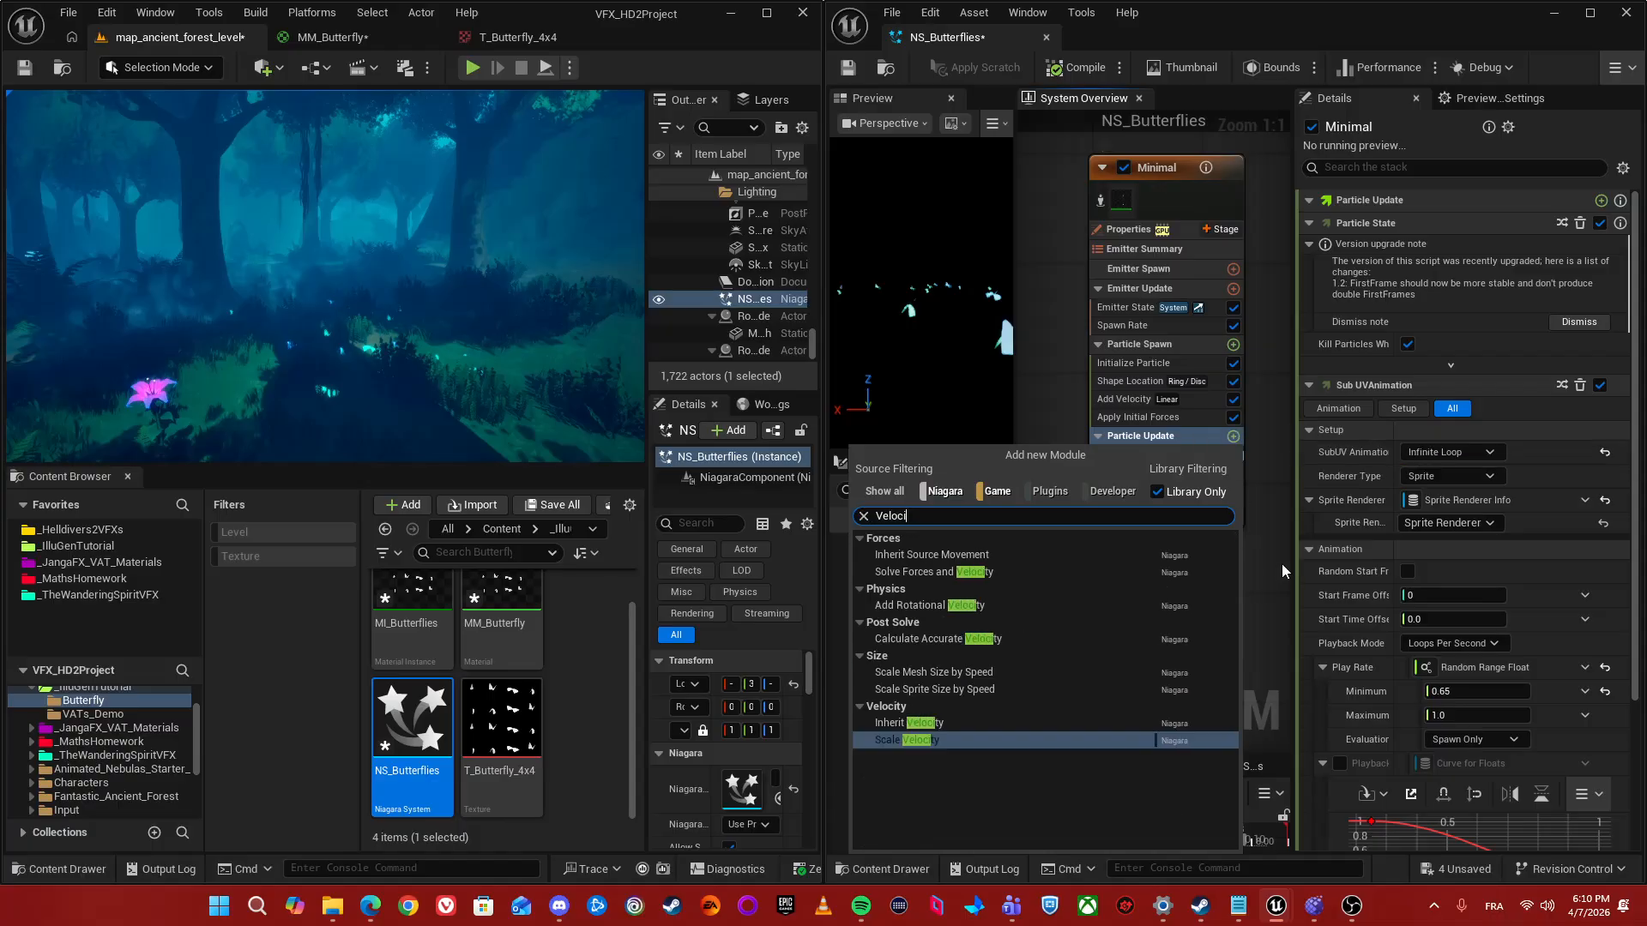
{"action": "left_click", "coordinate": [952, 573]}
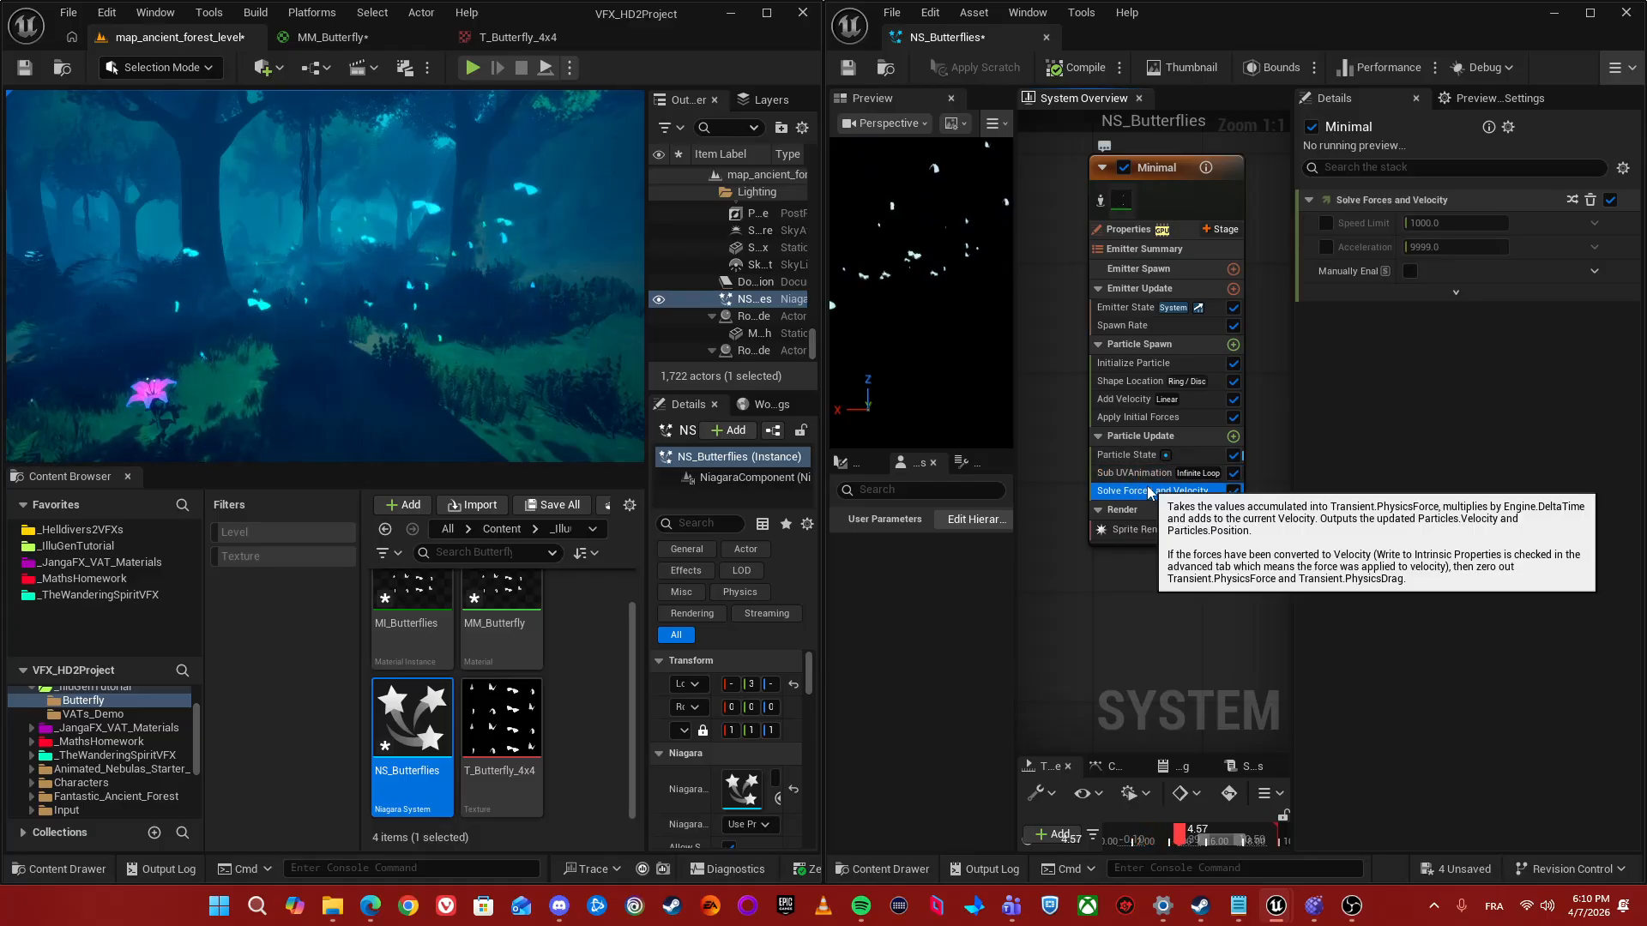
{"action": "right_click_drag", "start_coordinate": [496, 430], "coordinate": [470, 426]}
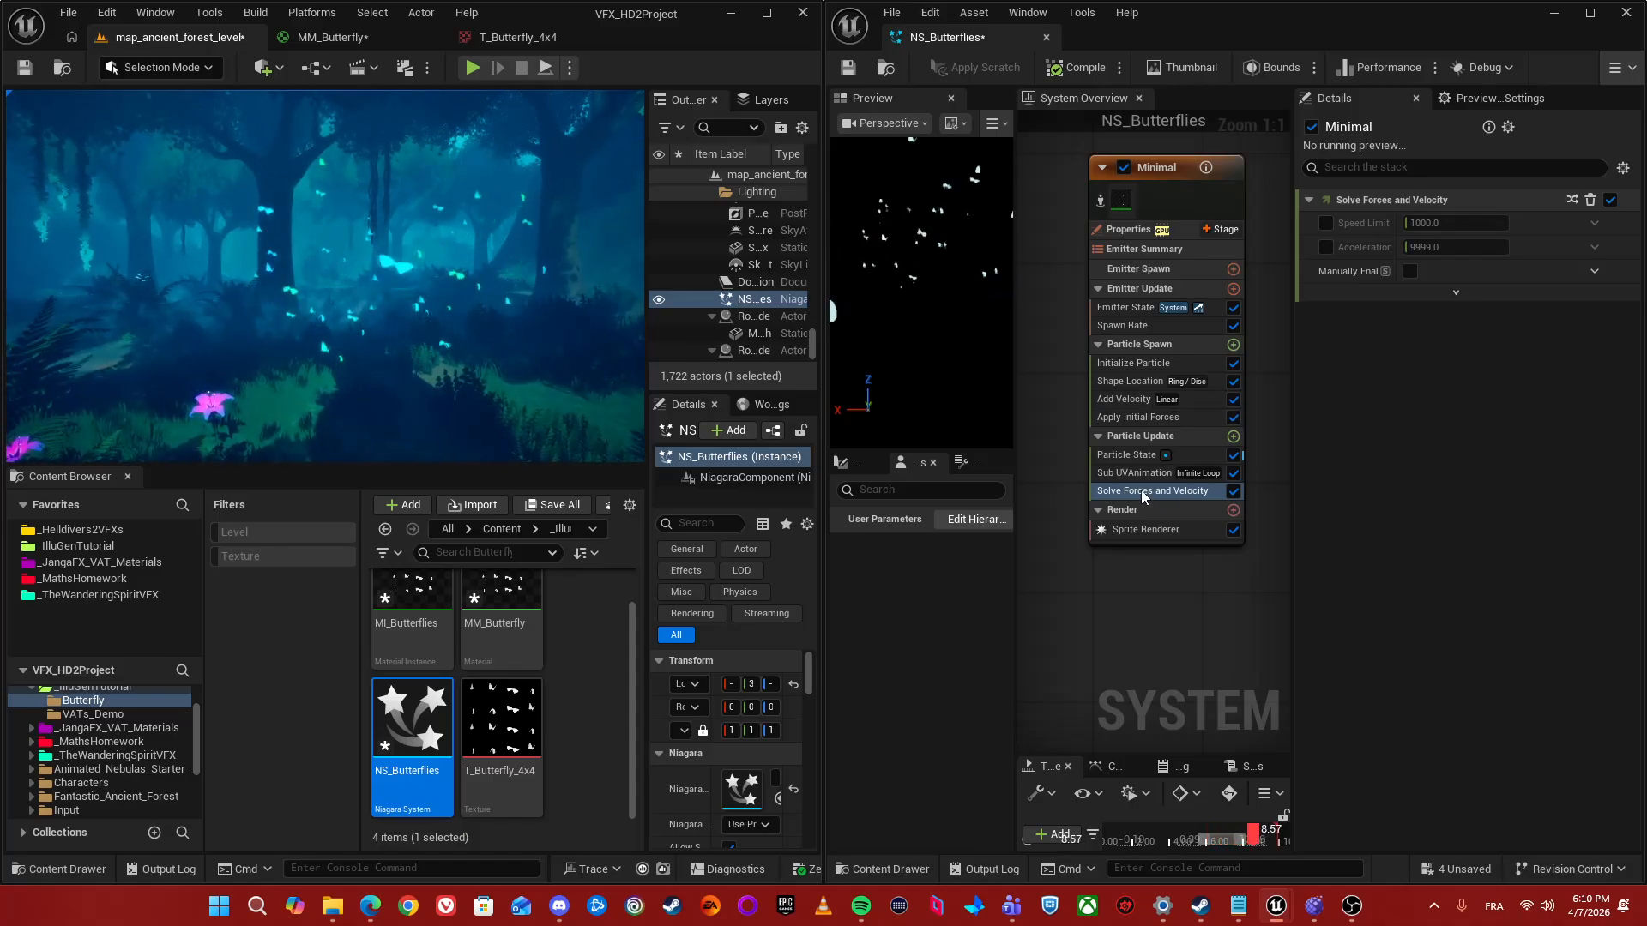
- Drive the Add Velocity module's Velocity with a Random Range Vector, minimum -50, -50, 25 and maximum 50, 50, 15
{"action": "left_click", "coordinate": [1134, 419]}
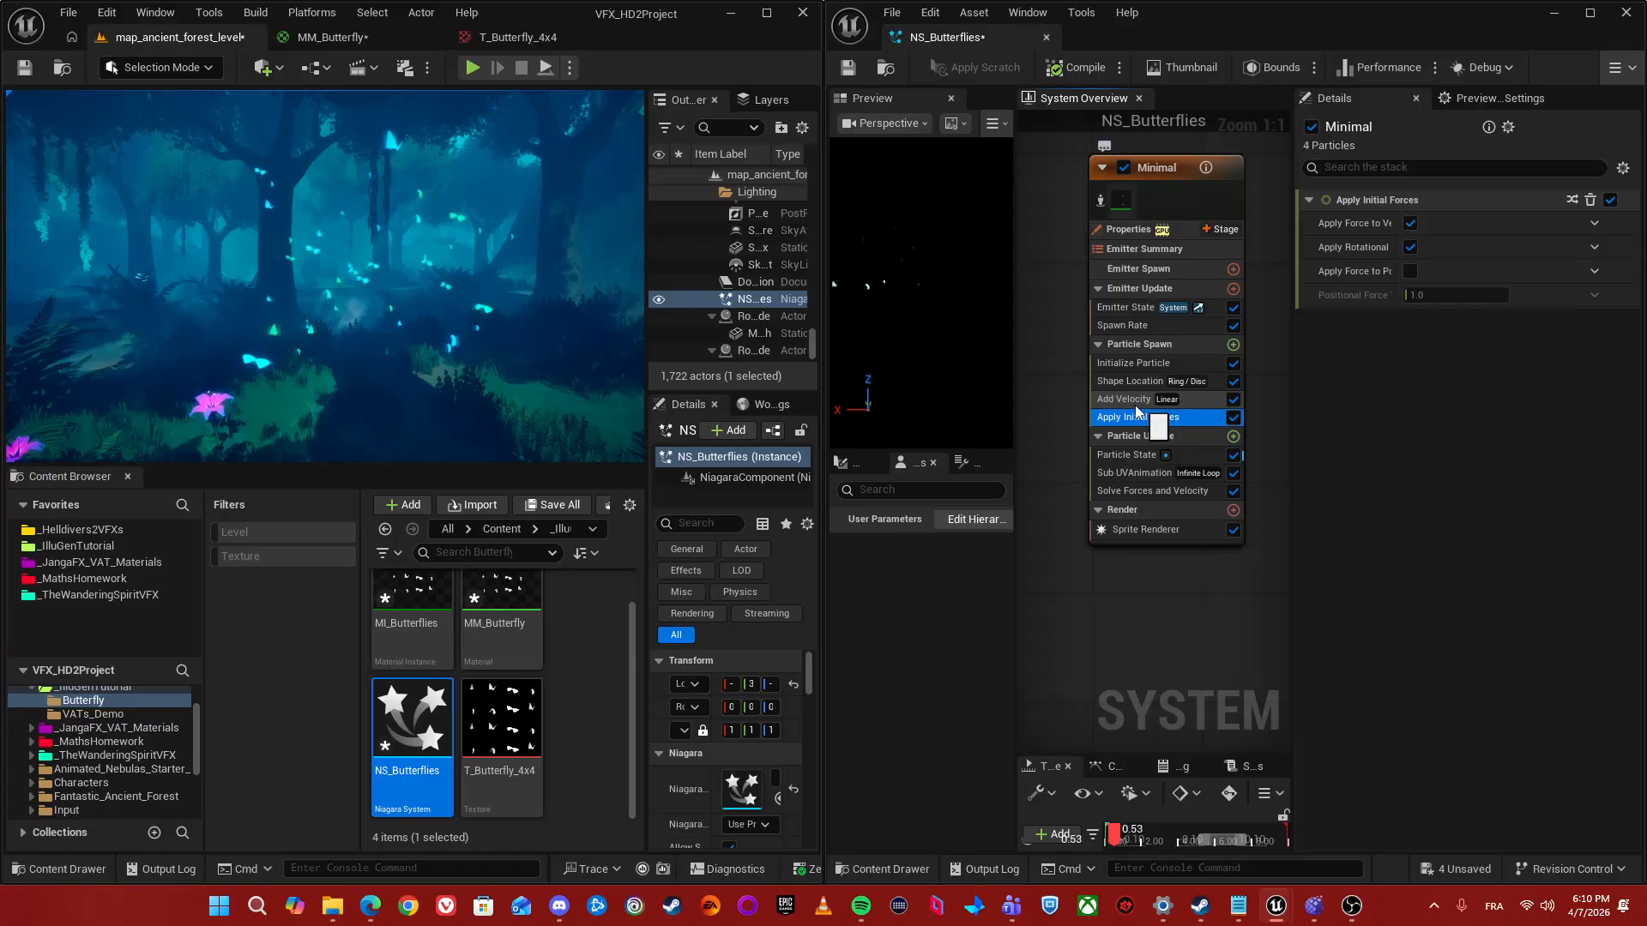
{"action": "left_click", "coordinate": [1134, 402]}
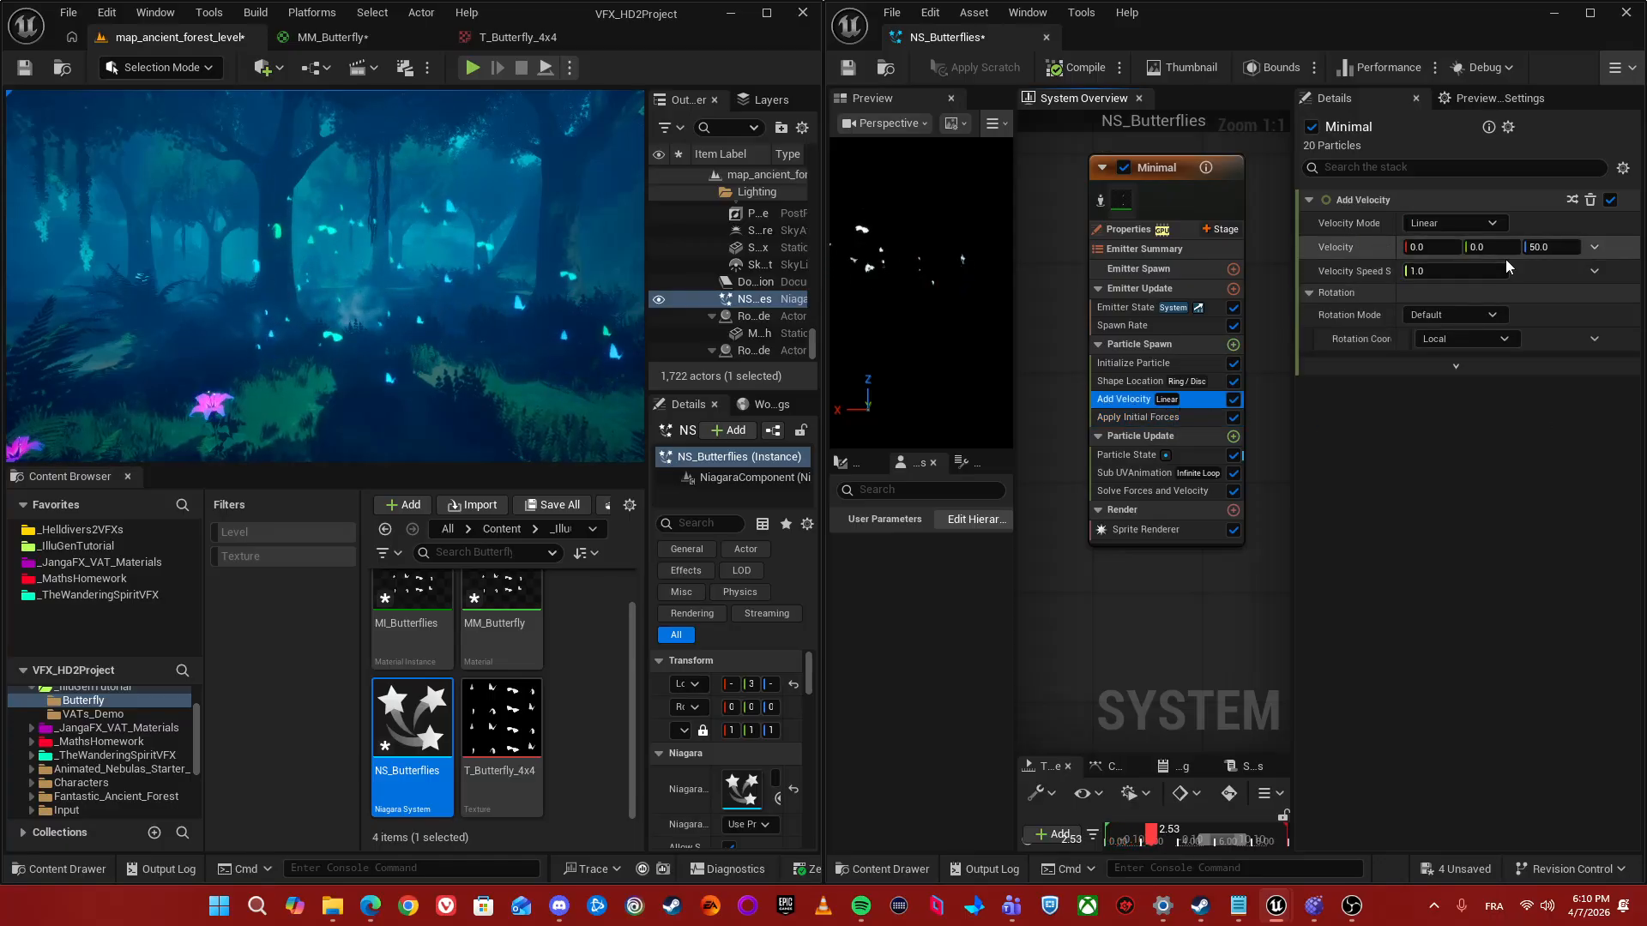
{"action": "left_click", "coordinate": [1594, 248]}
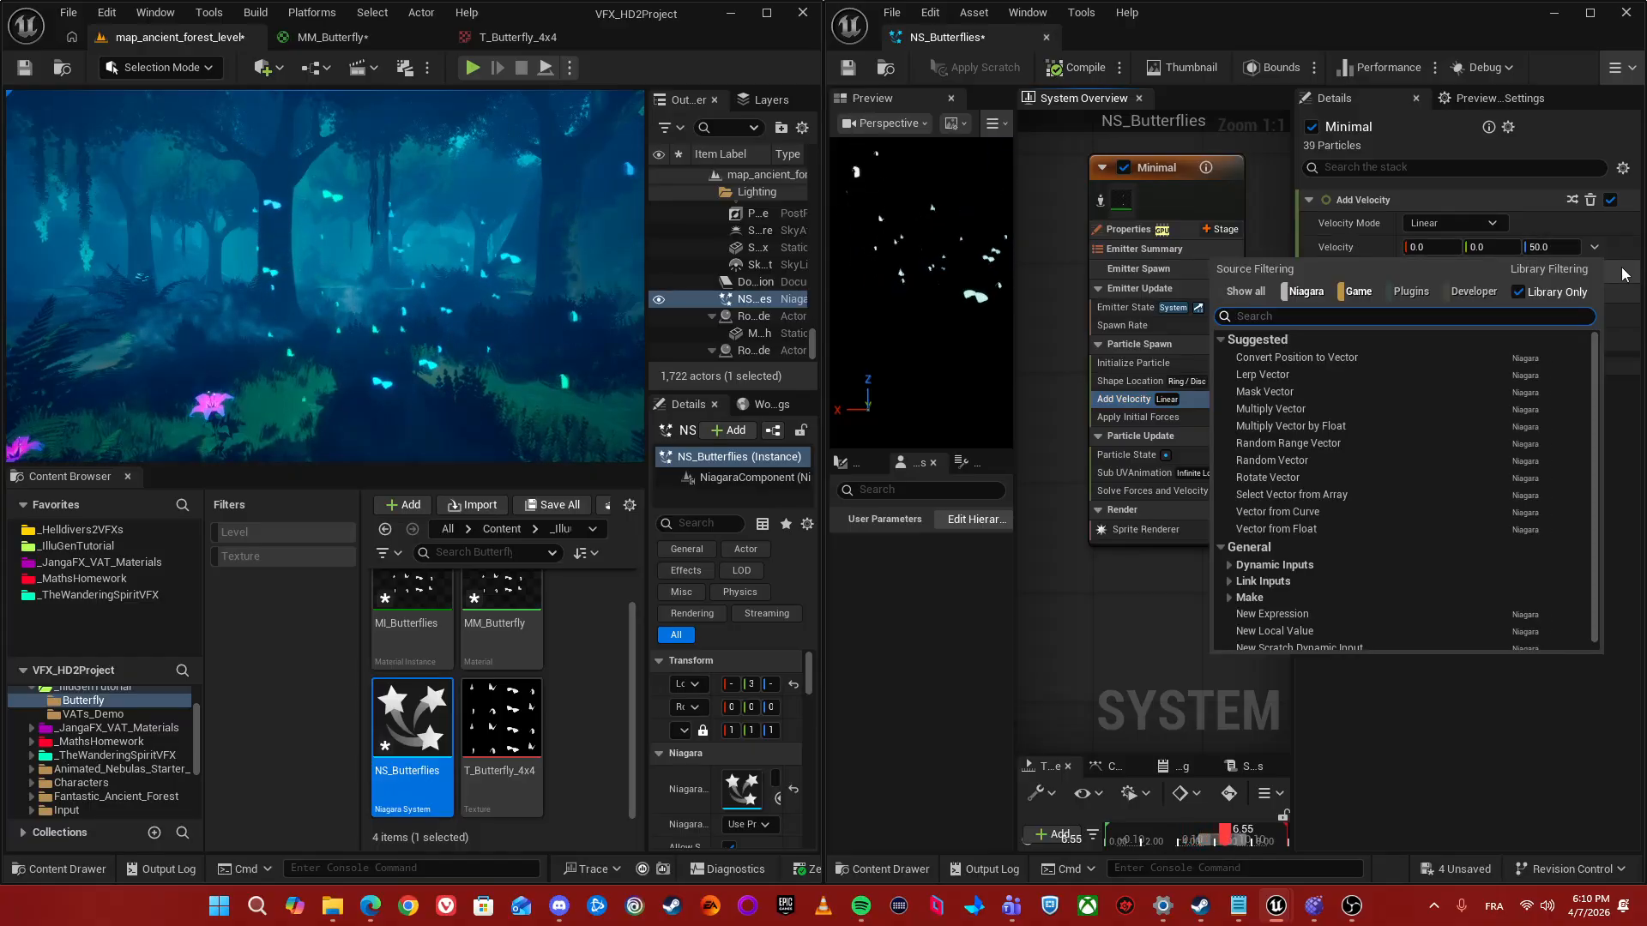
{"action": "type", "text": "ran"}
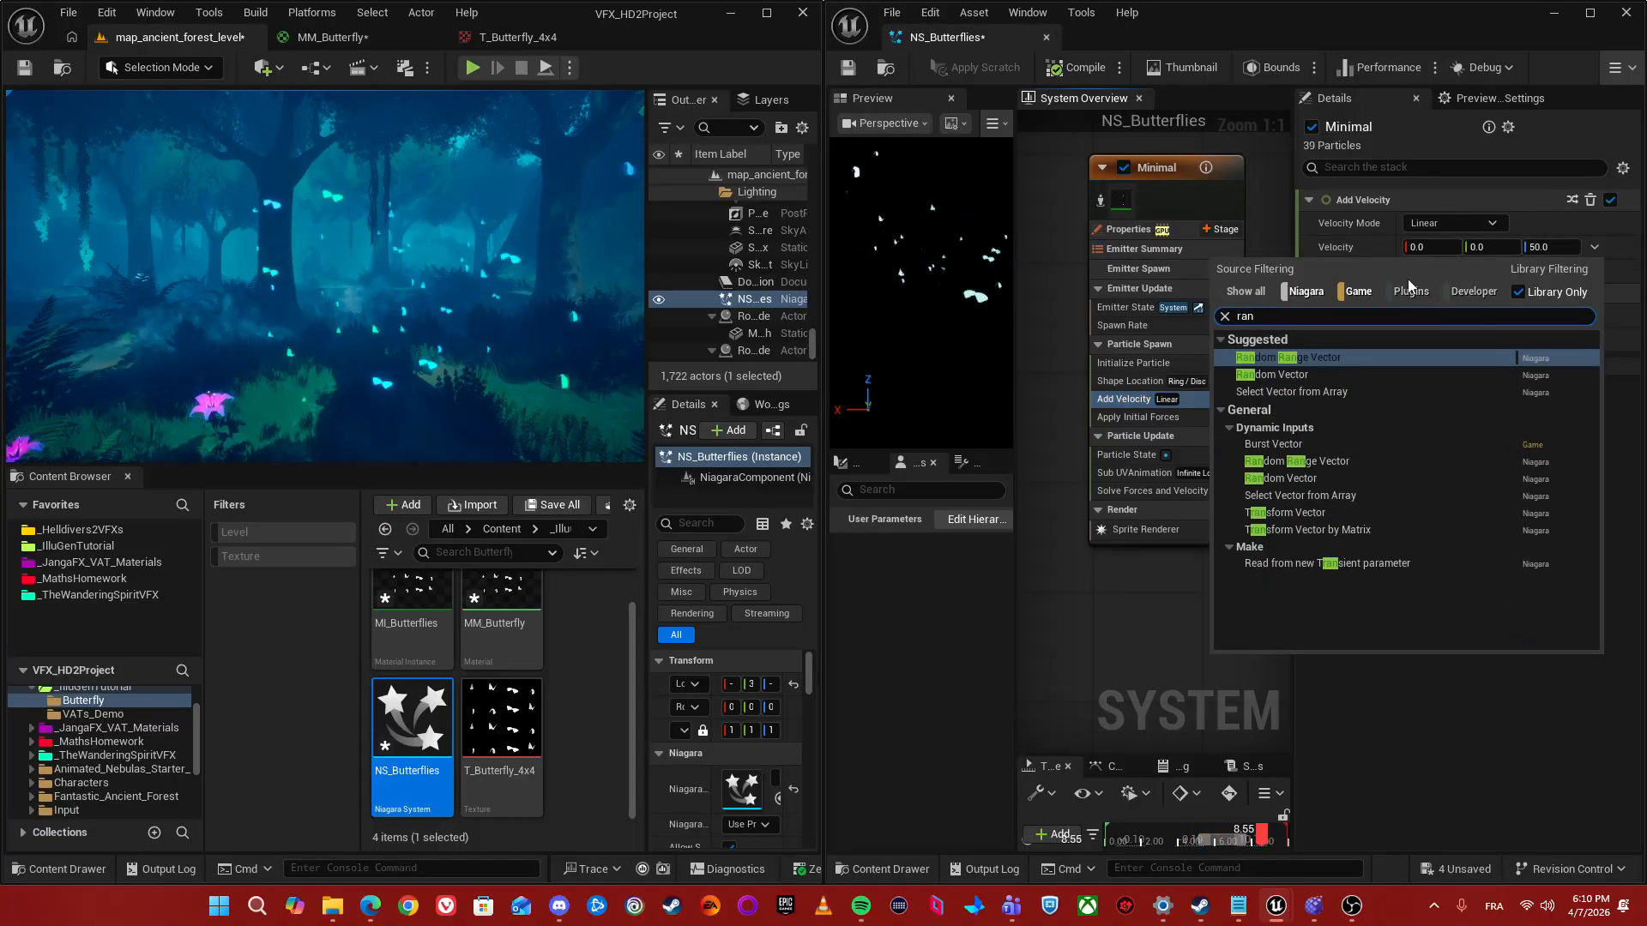
{"action": "key", "text": "Return"}
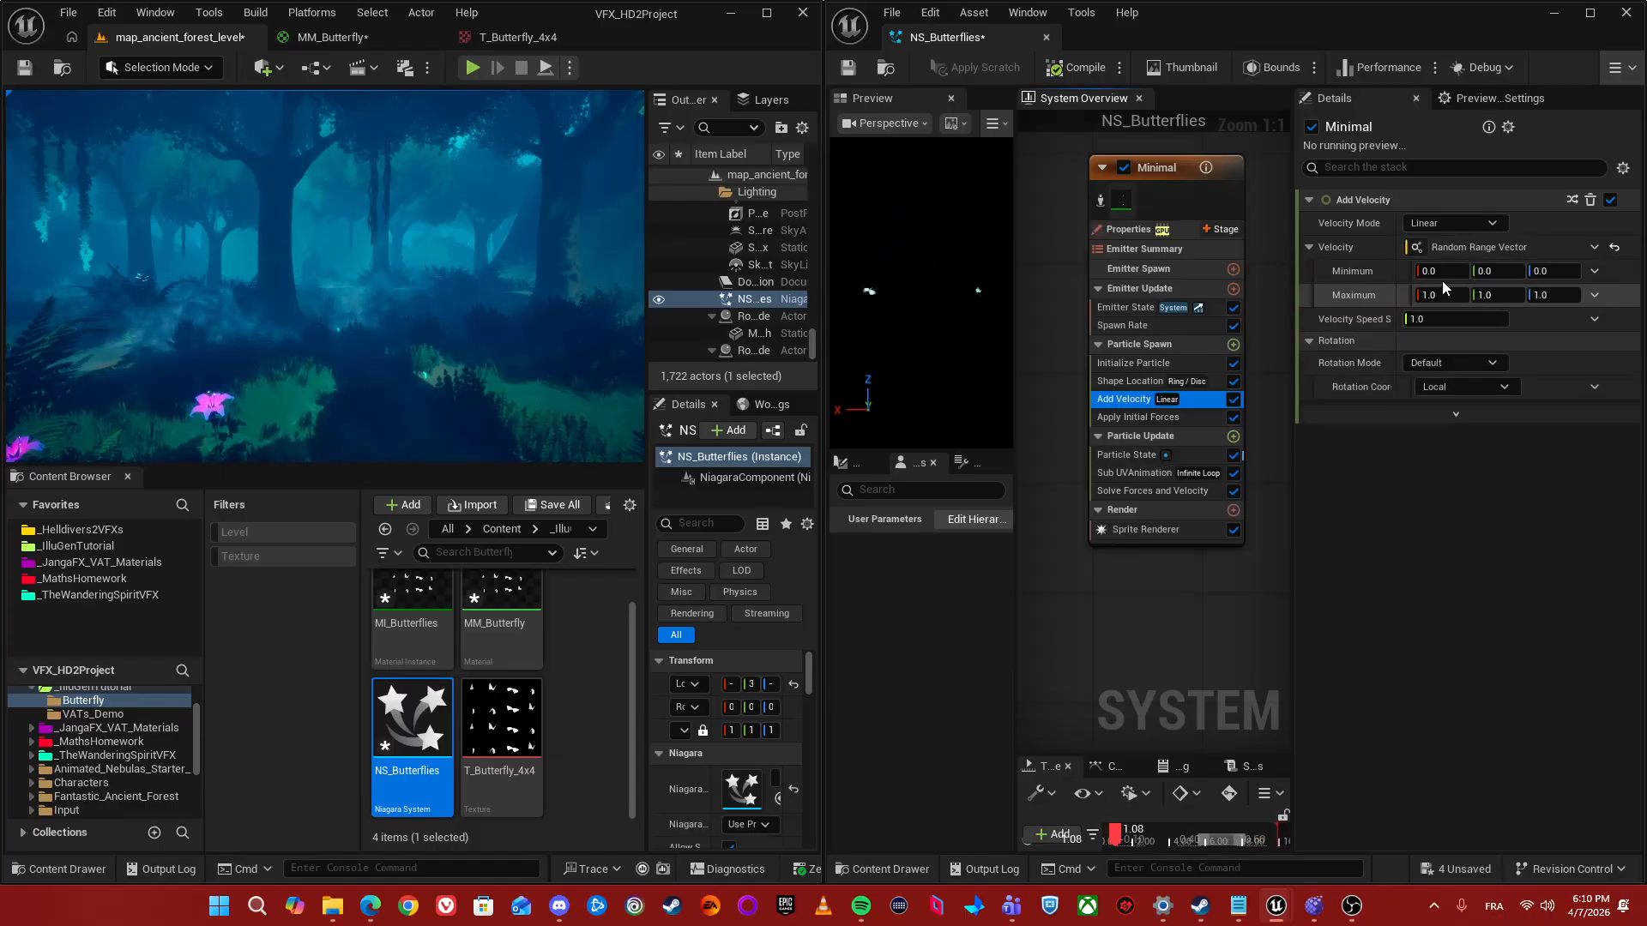
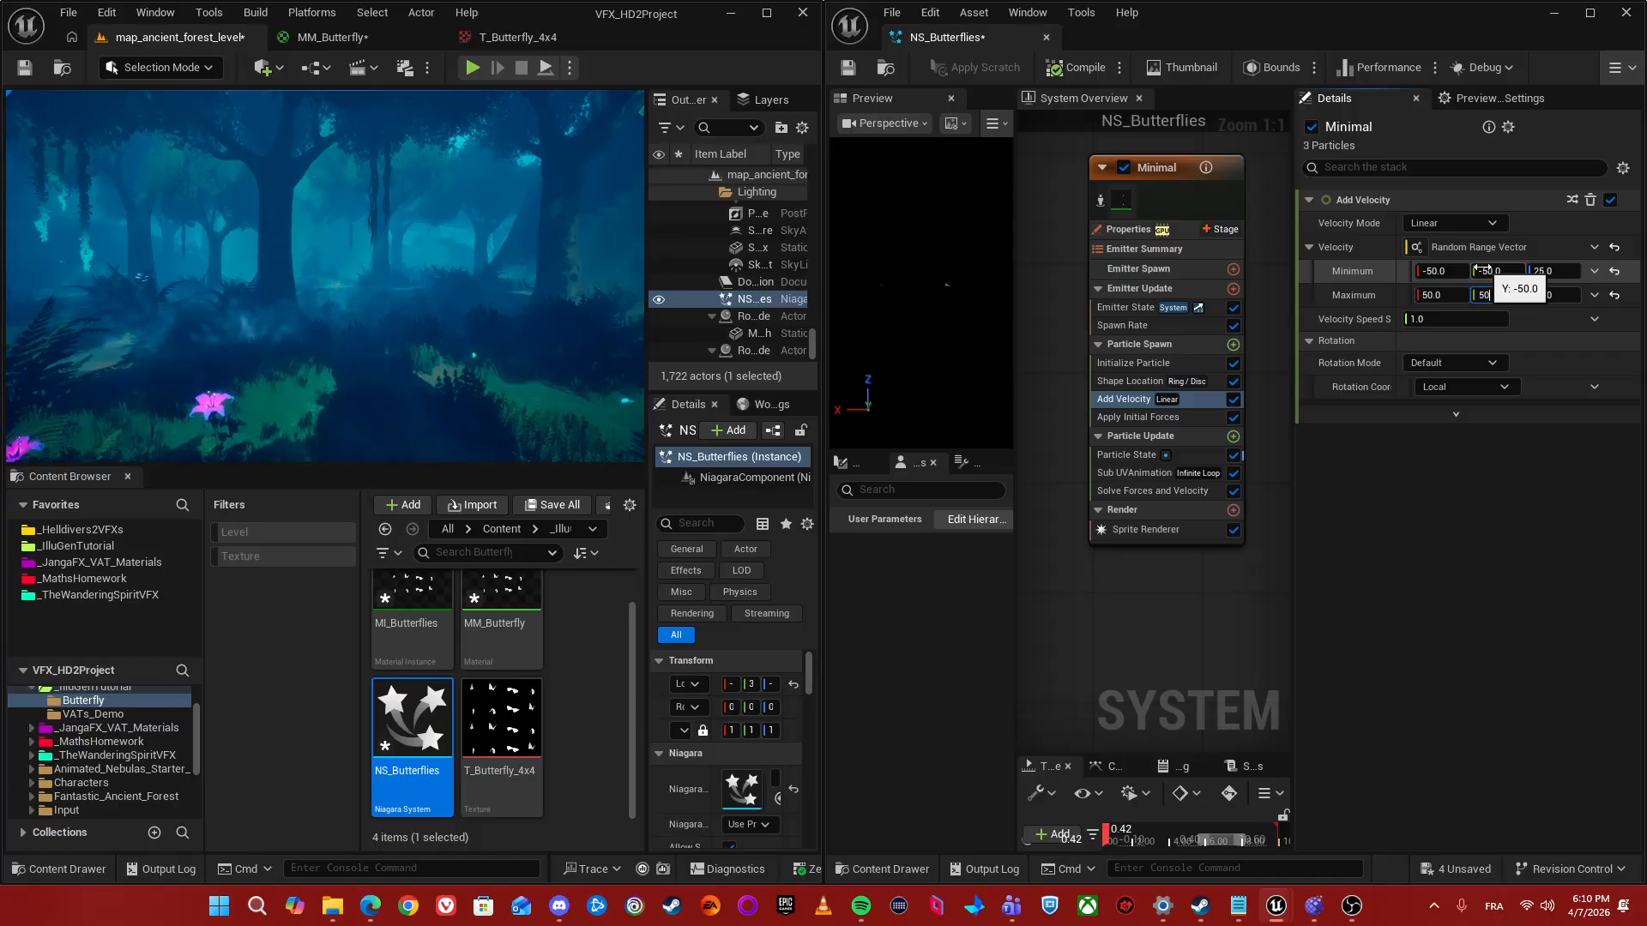
{"action": "right_click_drag", "start_coordinate": [343, 274], "coordinate": [403, 266]}
{"action": "right_click_drag", "start_coordinate": [212, 338], "coordinate": [213, 338]}
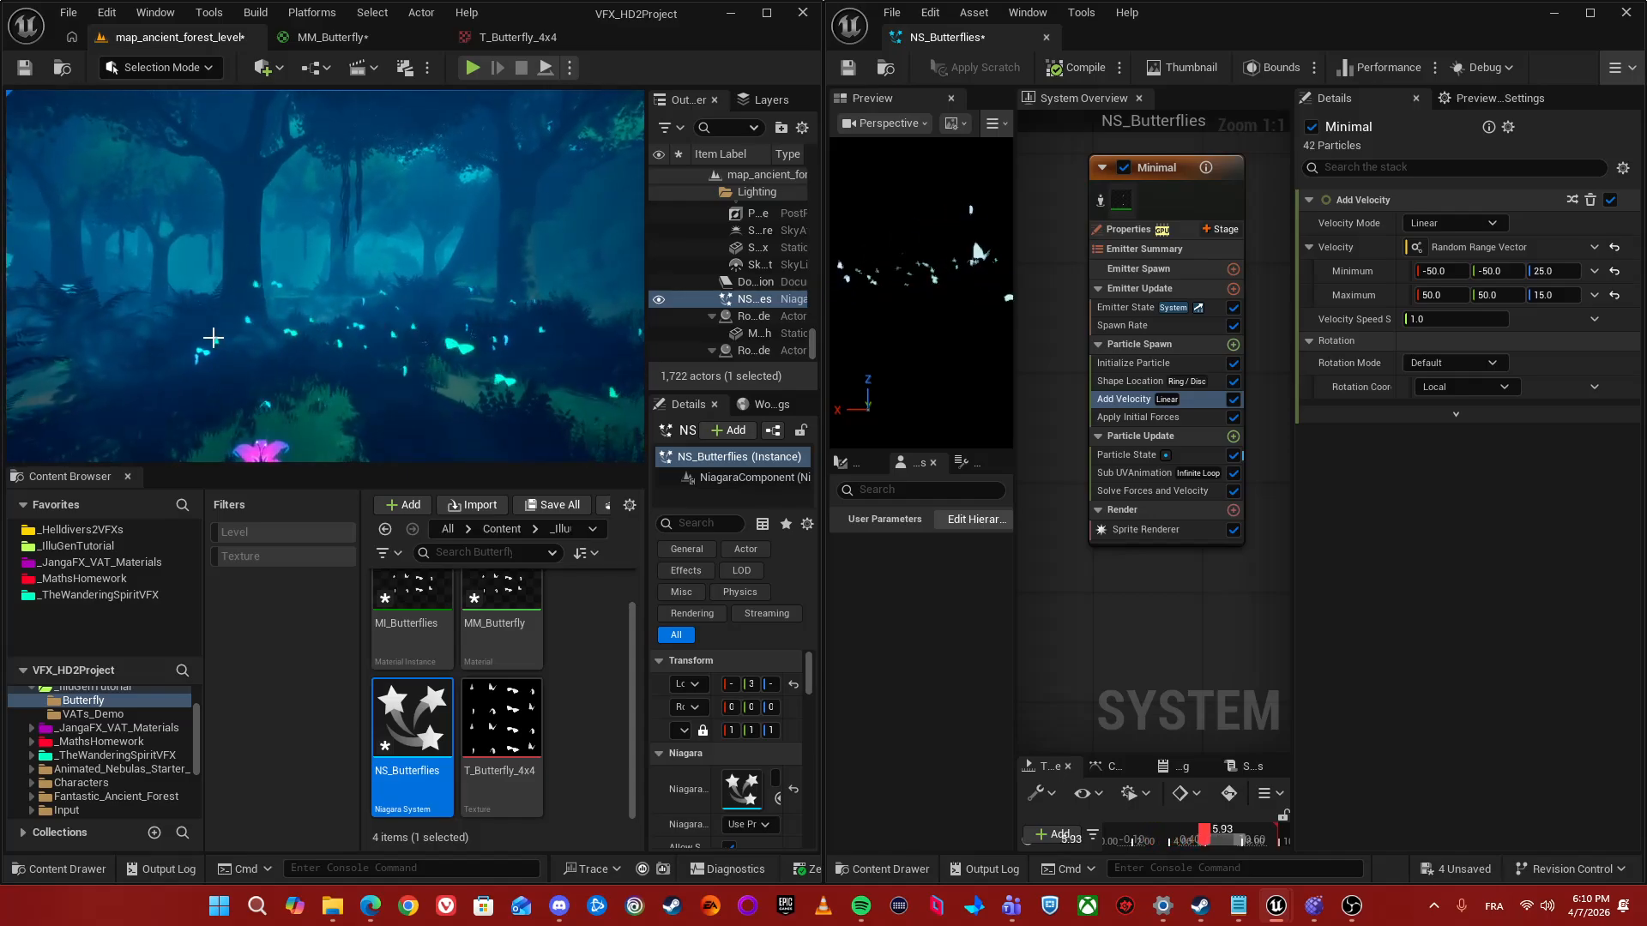
- Set the Sprite Renderer's Alignment to Velocity Aligned and check the butterflies' orientation in the level
{"action": "right_click_drag", "start_coordinate": [1077, 463], "coordinate": [1004, 409]}
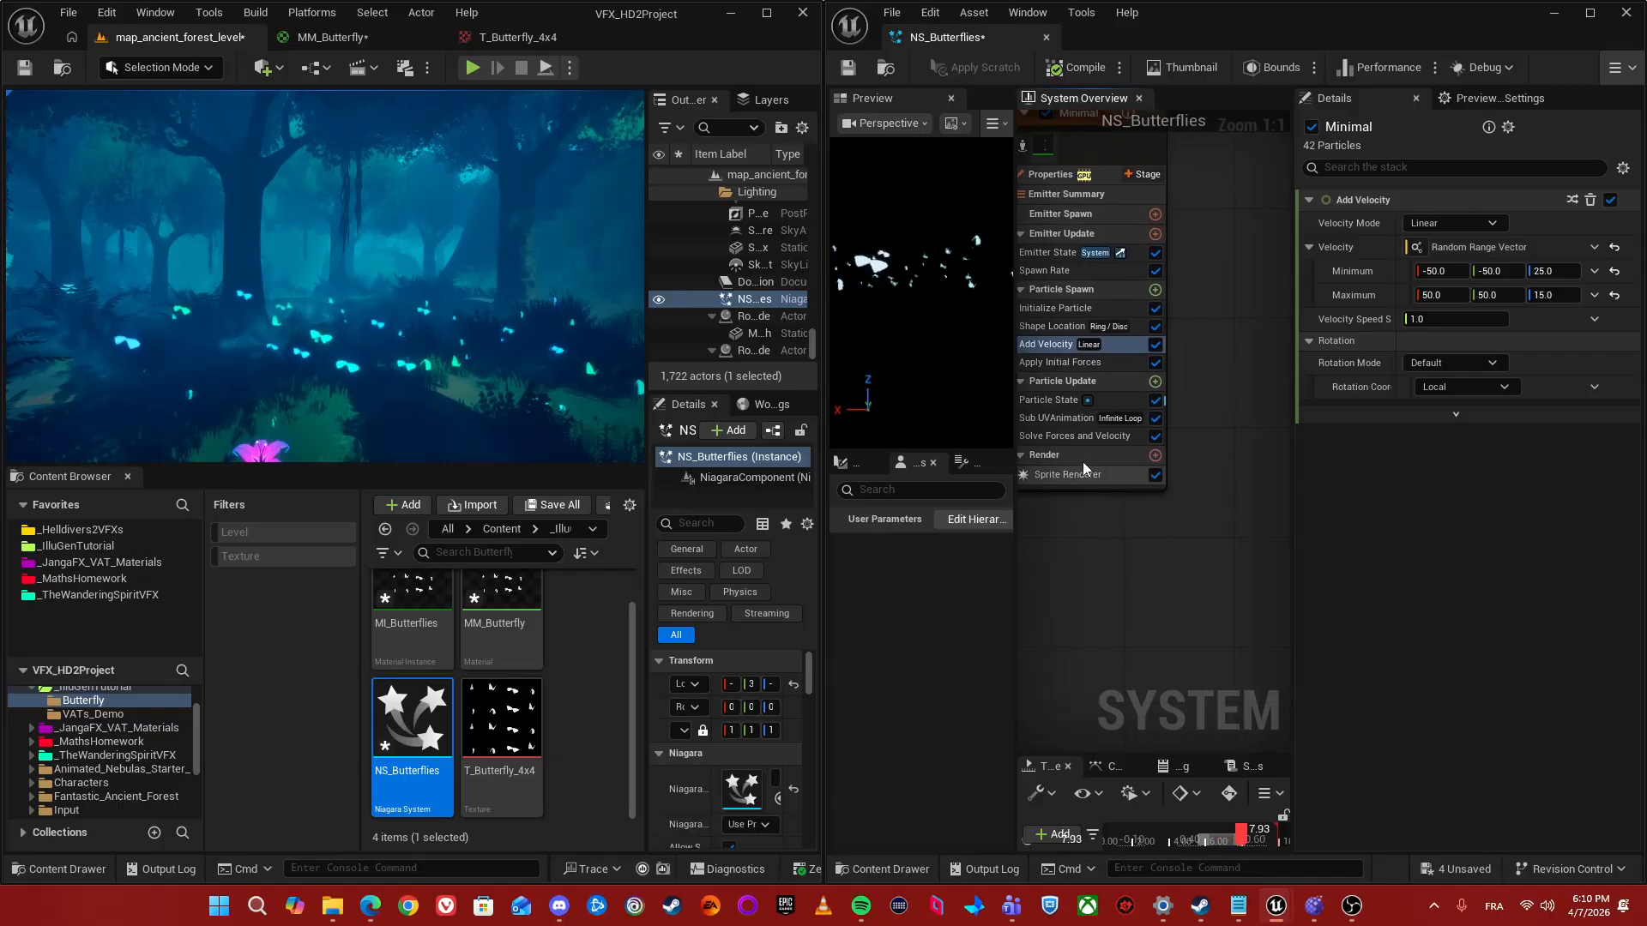
{"action": "left_click", "coordinate": [1070, 475]}
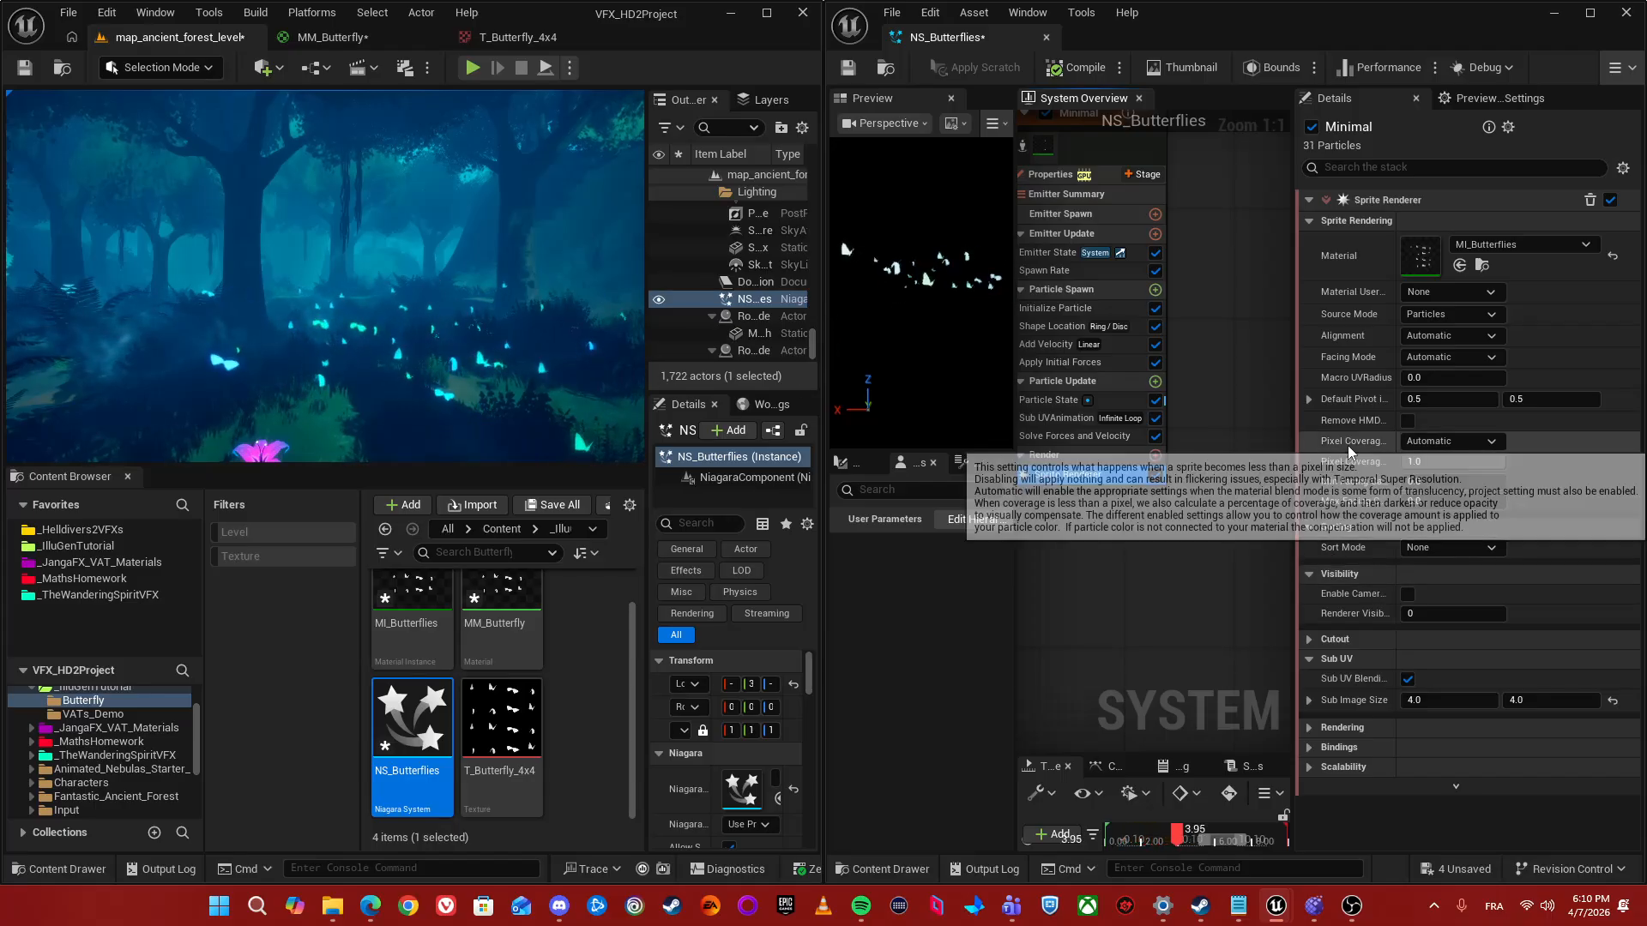
{"action": "left_click", "coordinate": [1437, 337]}
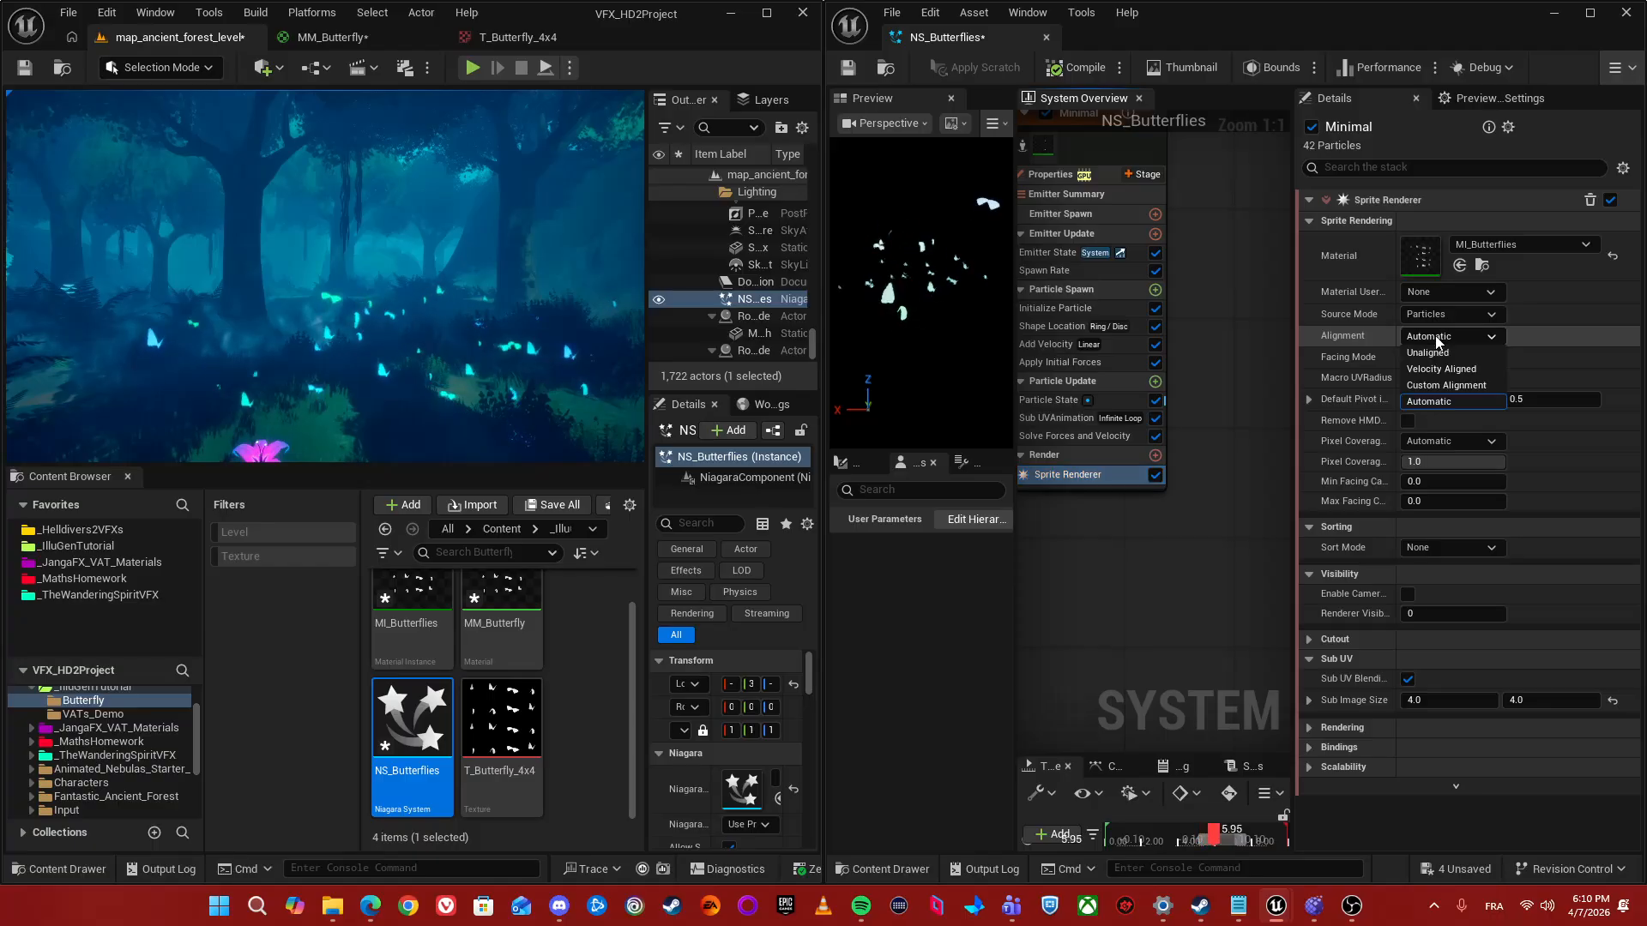
{"action": "left_click", "coordinate": [1434, 369]}
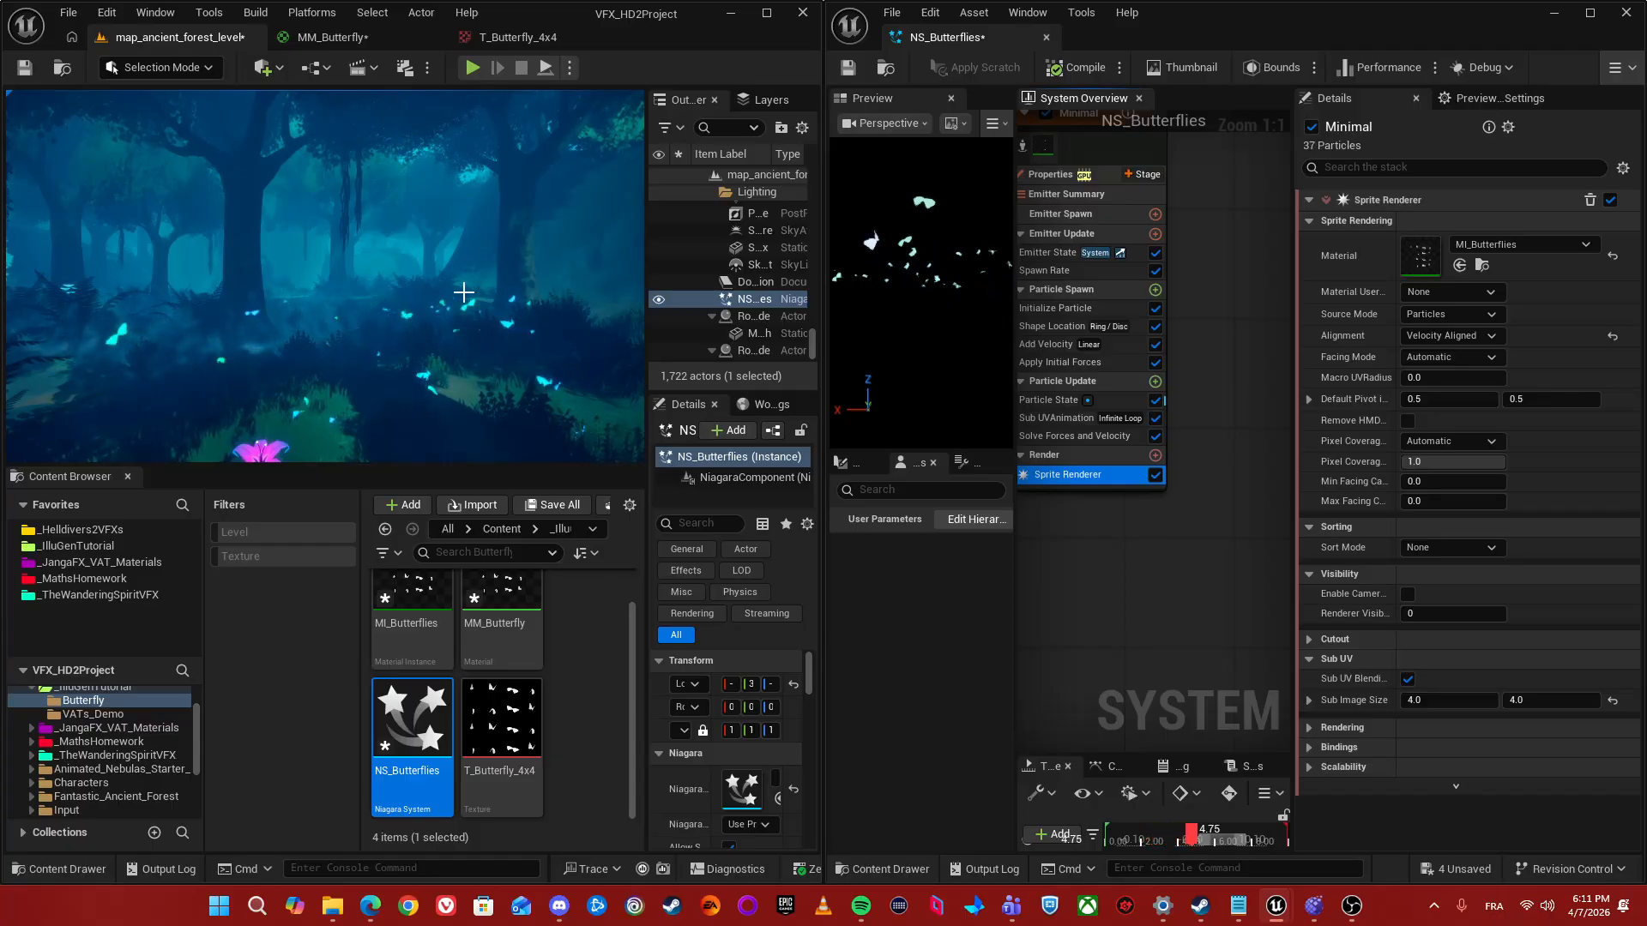
{"action": "mouse_move", "coordinate": [416, 297]}
{"action": "right_mouse_down"}
{"action": "mouse_move", "coordinate": [329, 298]}
{"action": "mouse_move", "coordinate": [468, 316]}
{"action": "mouse_move", "coordinate": [425, 298]}
{"action": "right_mouse_up"}
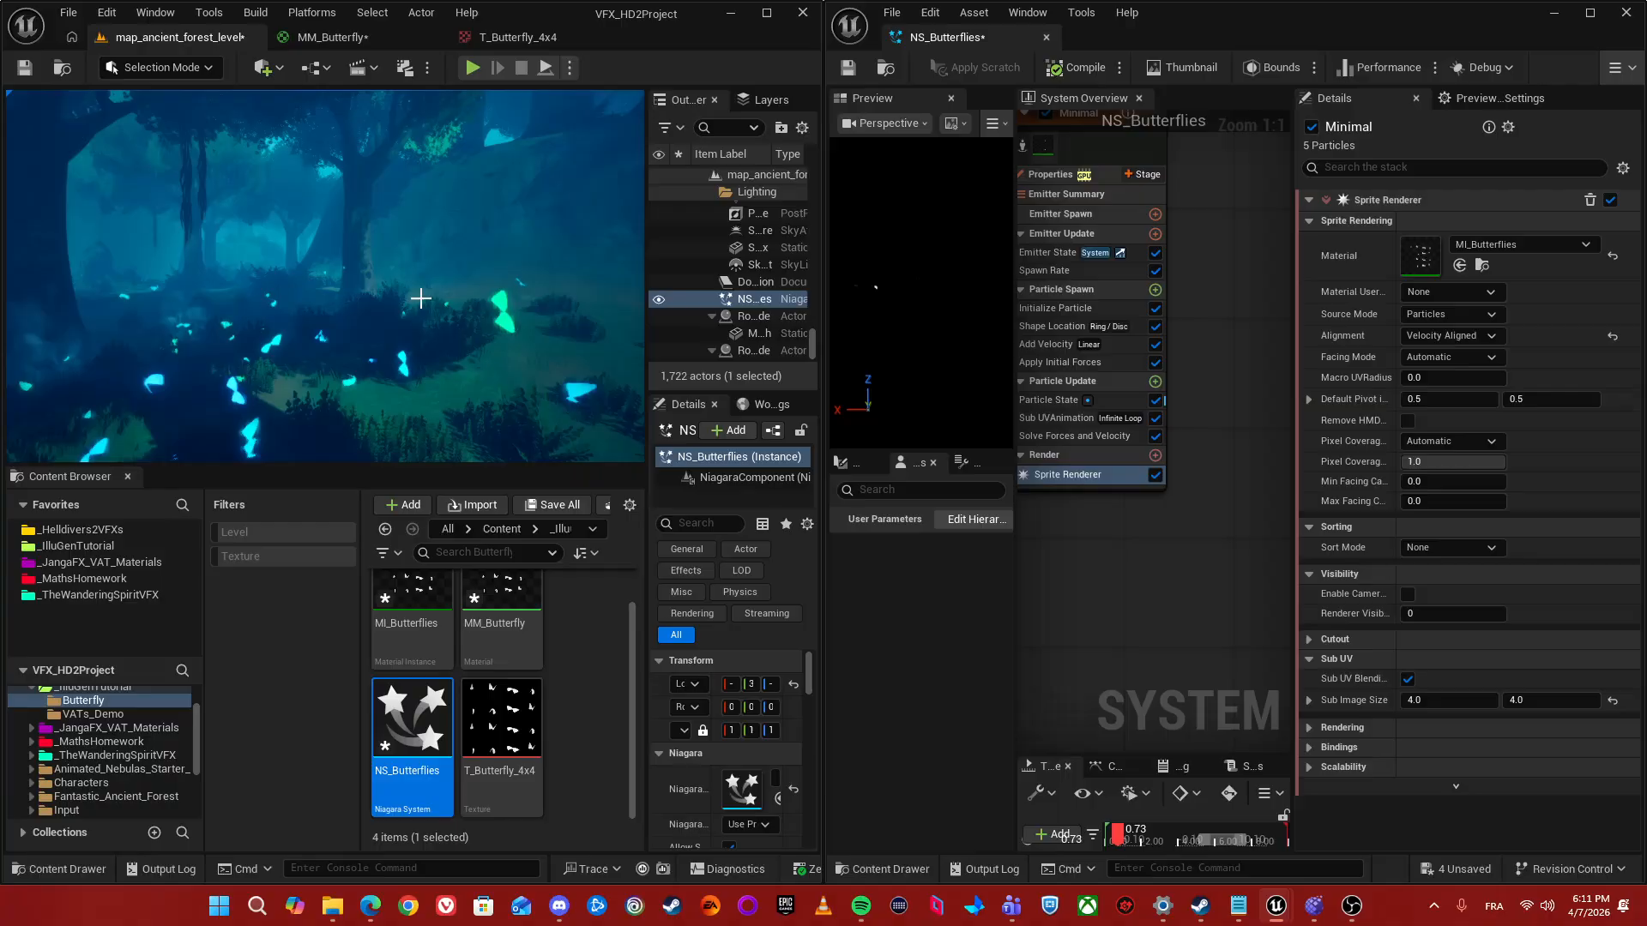
{"action": "right_click_drag", "start_coordinate": [305, 327], "coordinate": [356, 319]}
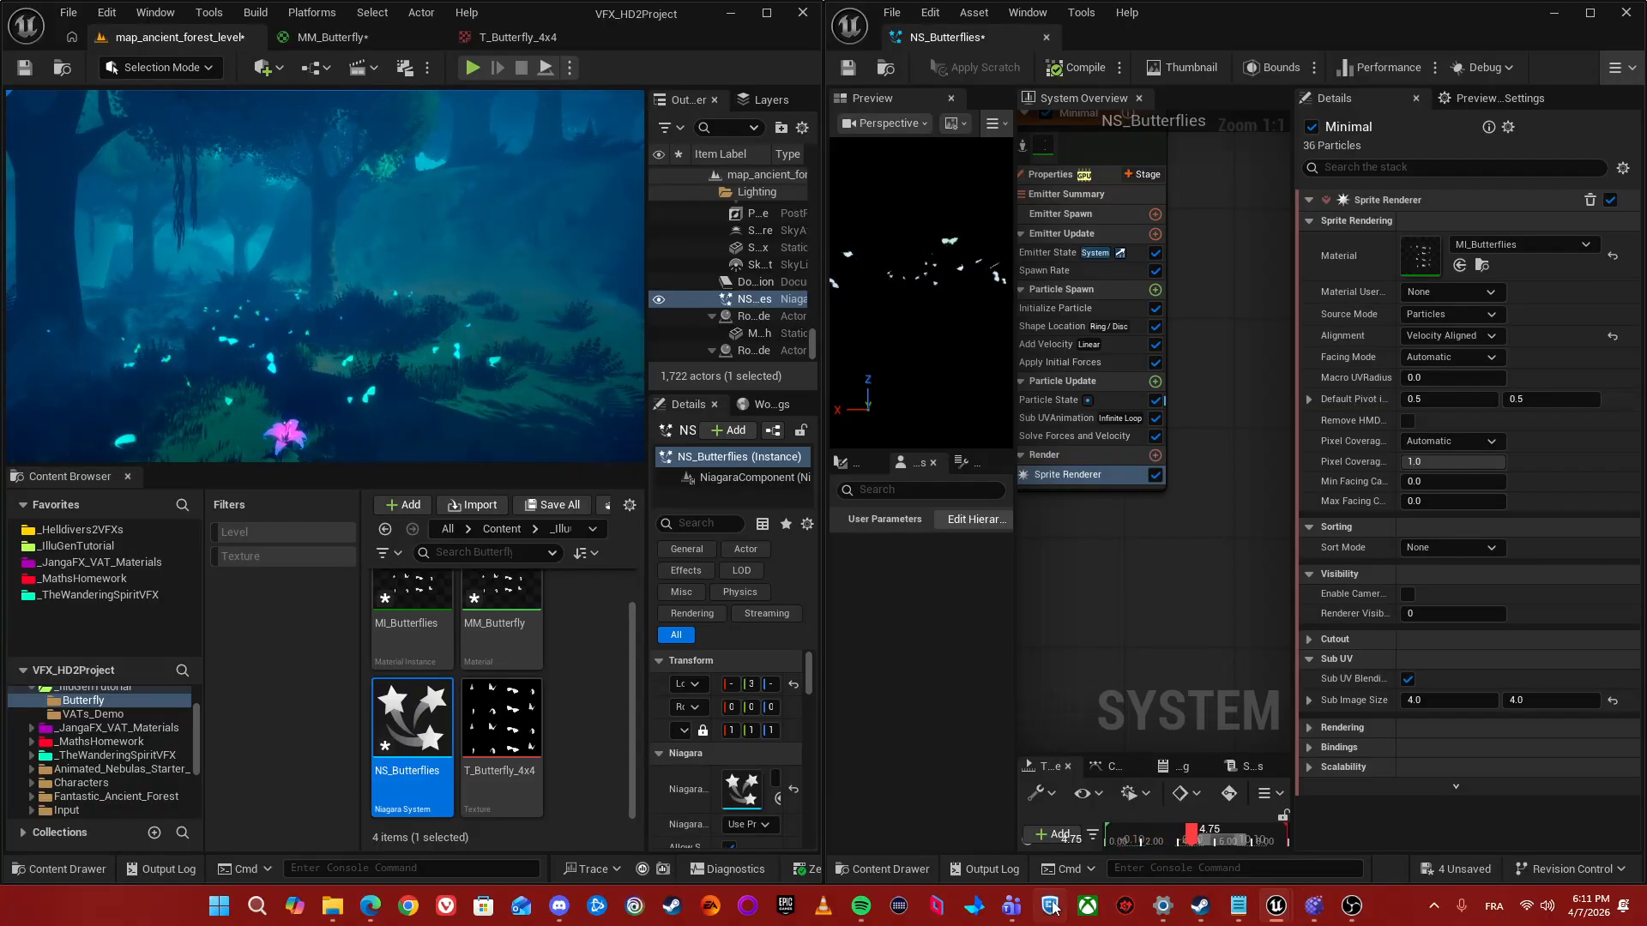
- Switch to IlluGen, play the butterfly wing animation to see its orientation, and return to the Unreal level
{"action": "left_click", "coordinate": [1315, 908]}
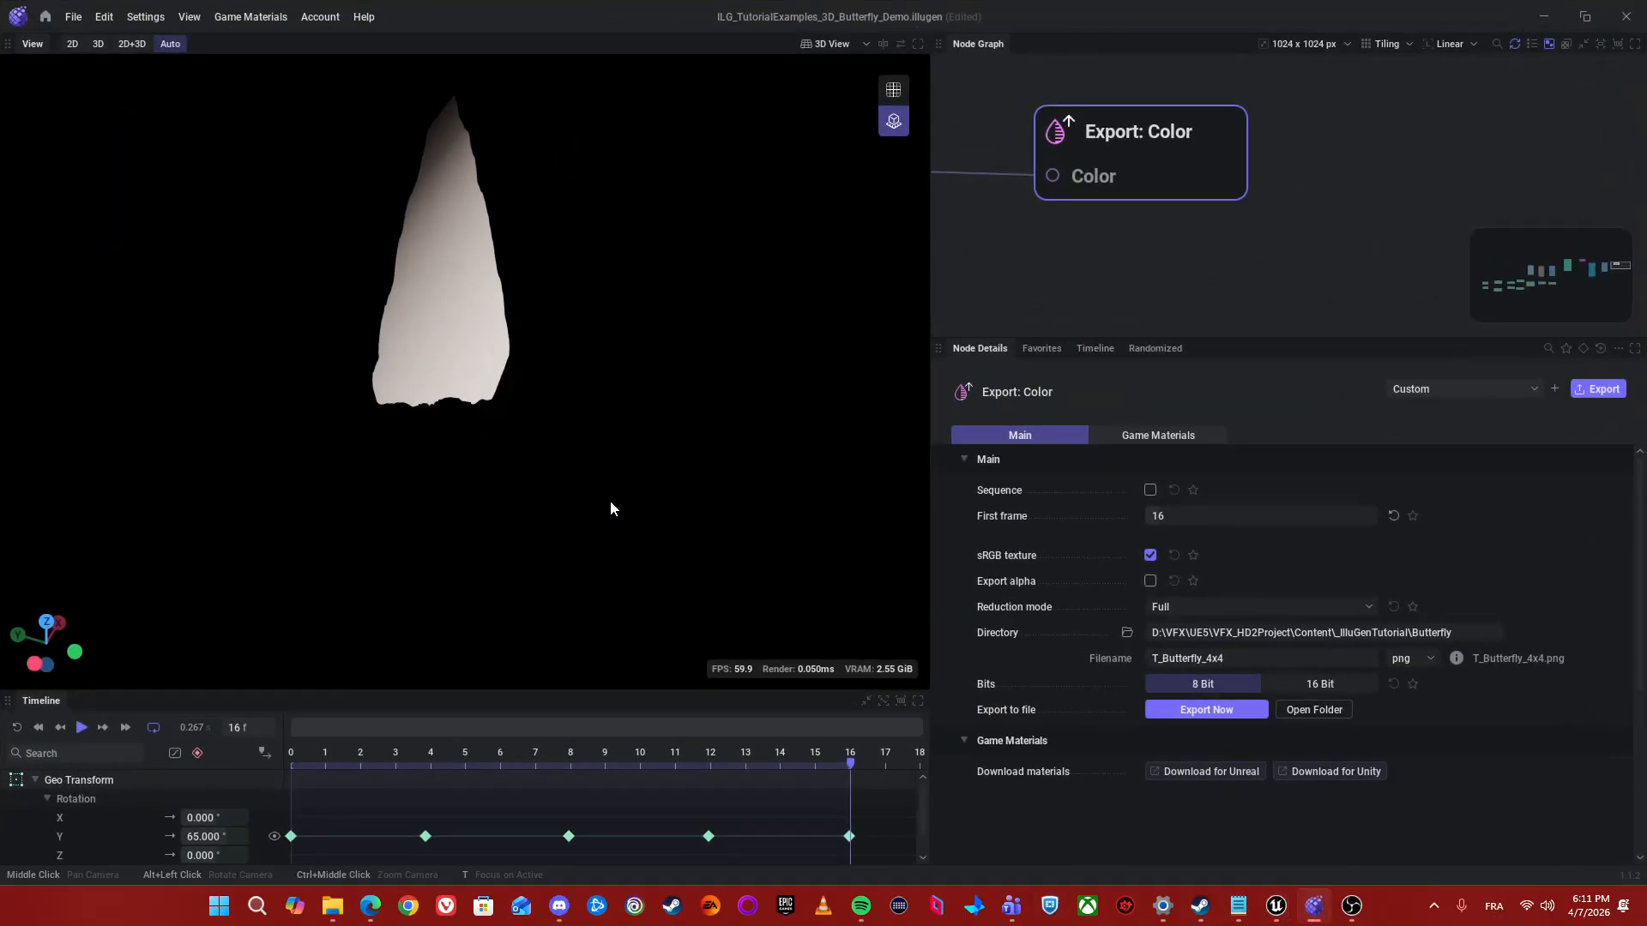
{"action": "key", "text": "space"}
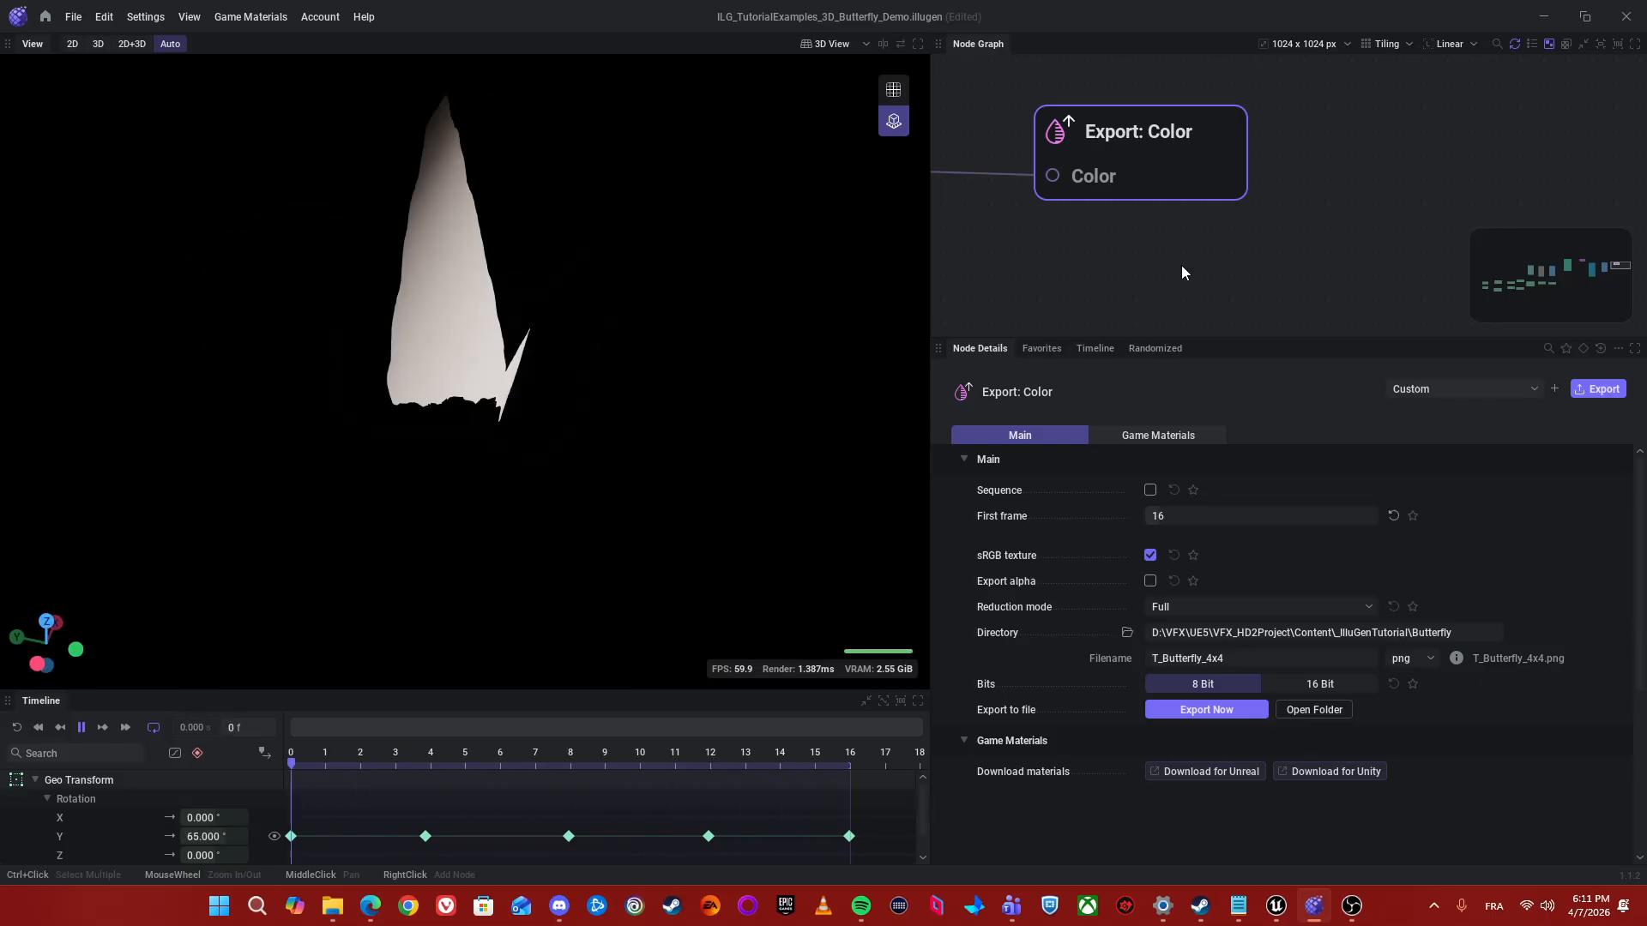
{"action": "left_click", "coordinate": [1529, 15]}
{"action": "right_click_drag", "start_coordinate": [346, 378], "coordinate": [253, 362]}
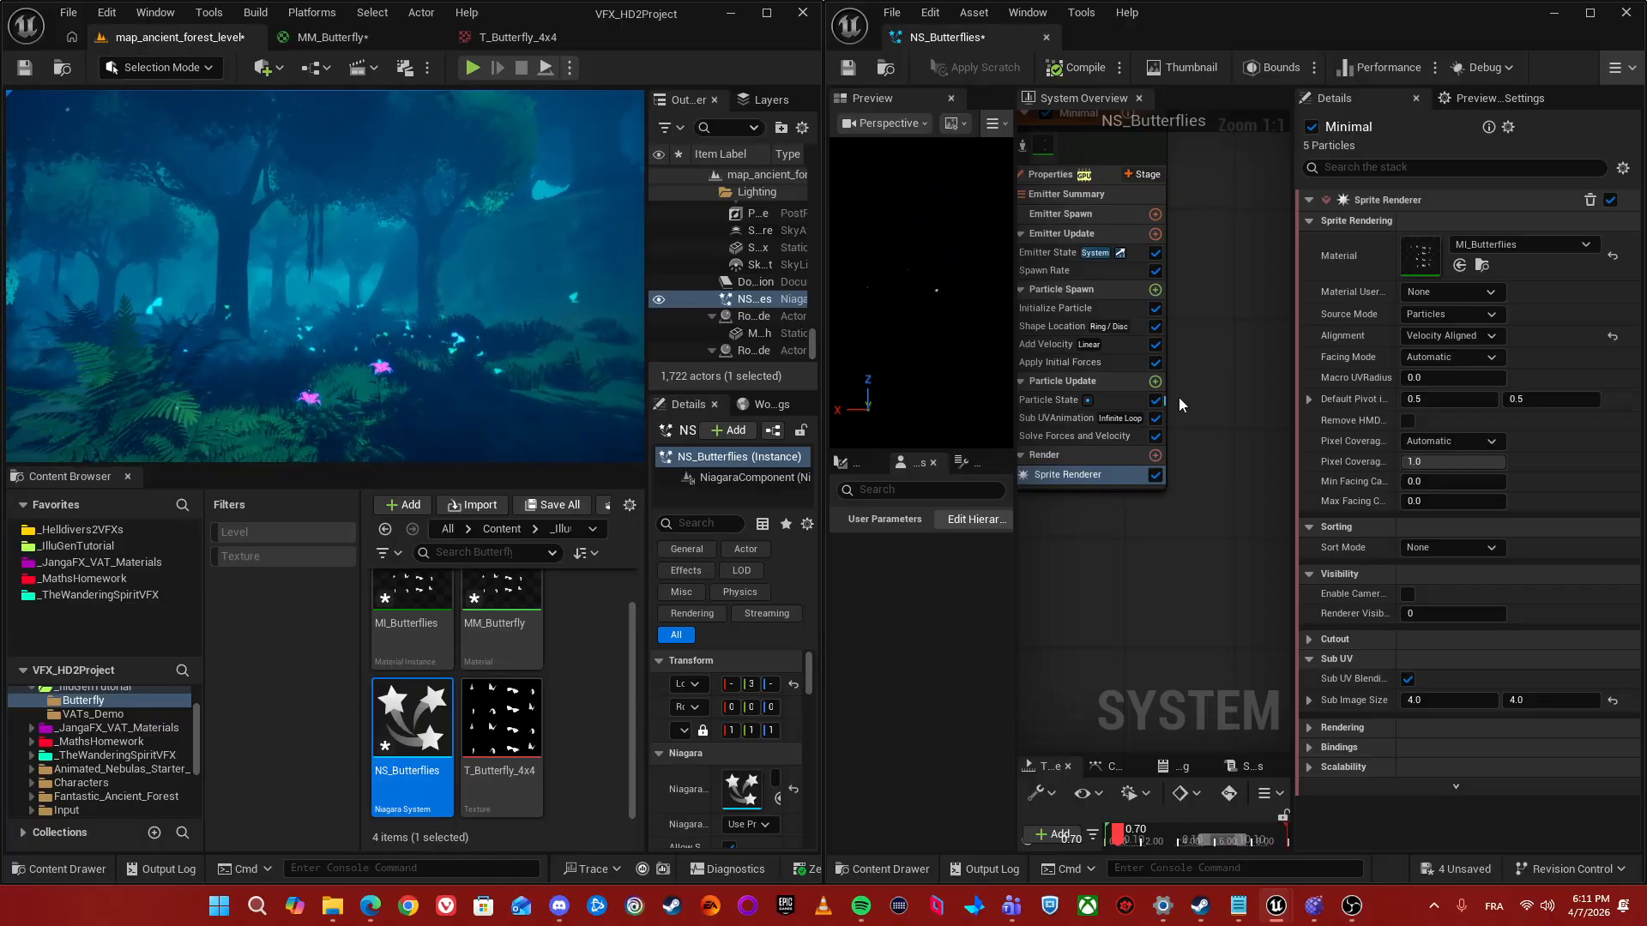
- Add a Scale Color module to the Particle Update stage
{"action": "right_click_drag", "start_coordinate": [1155, 400], "coordinate": [1215, 385]}
{"action": "right_click_drag", "start_coordinate": [1204, 315], "coordinate": [1258, 296]}
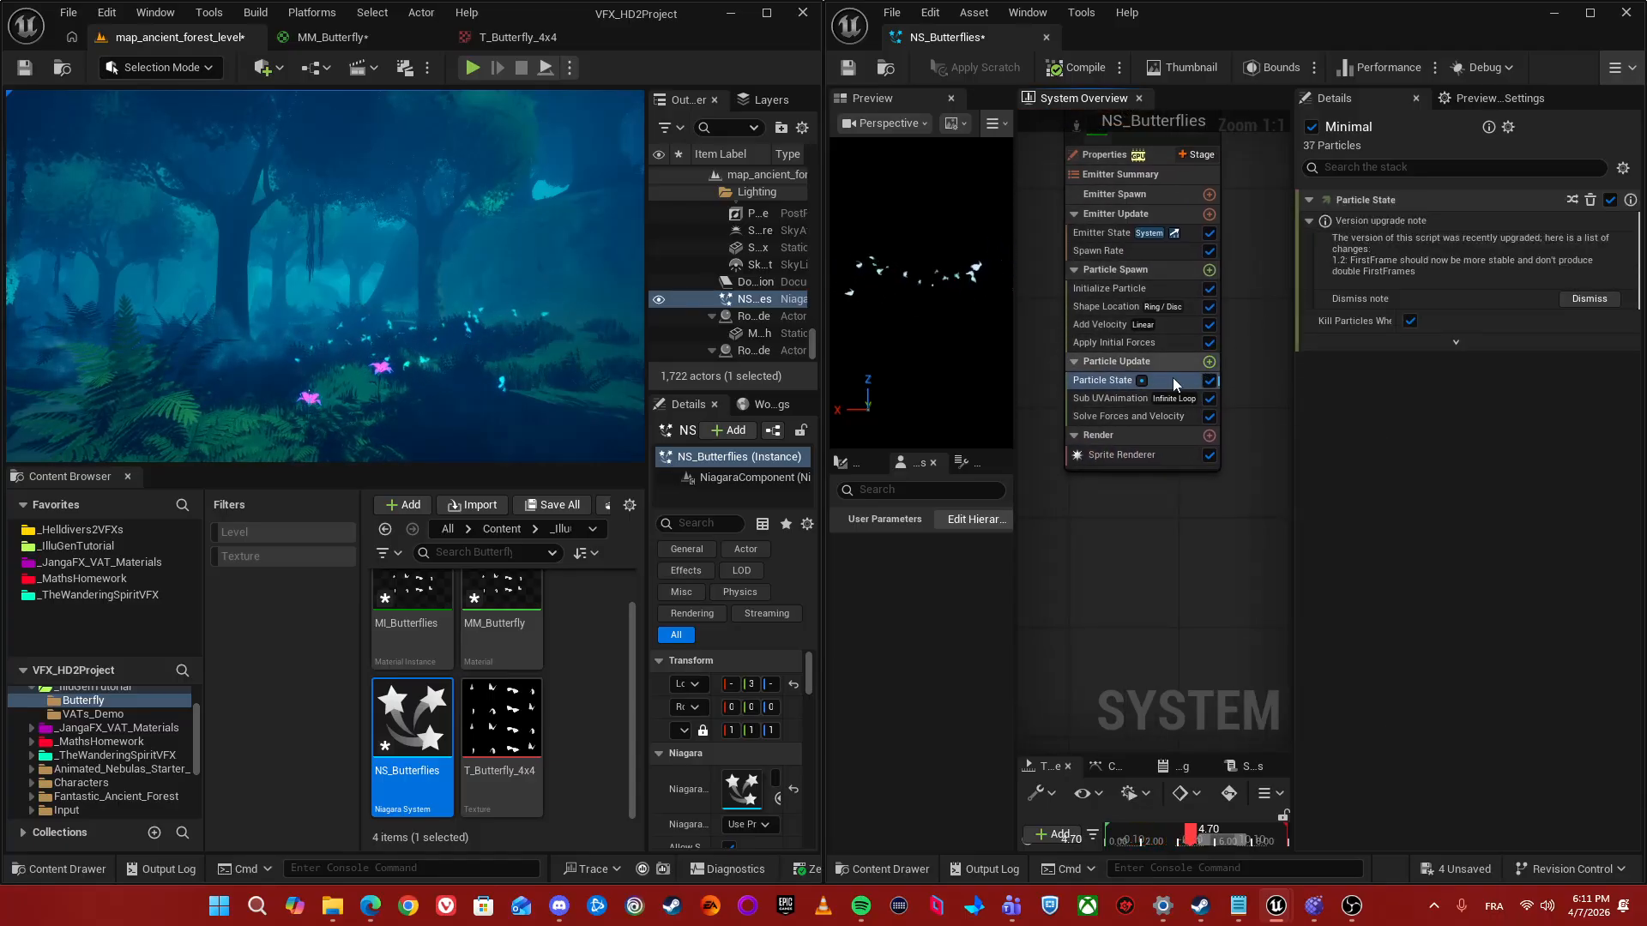
{"action": "left_click", "coordinate": [1209, 363]}
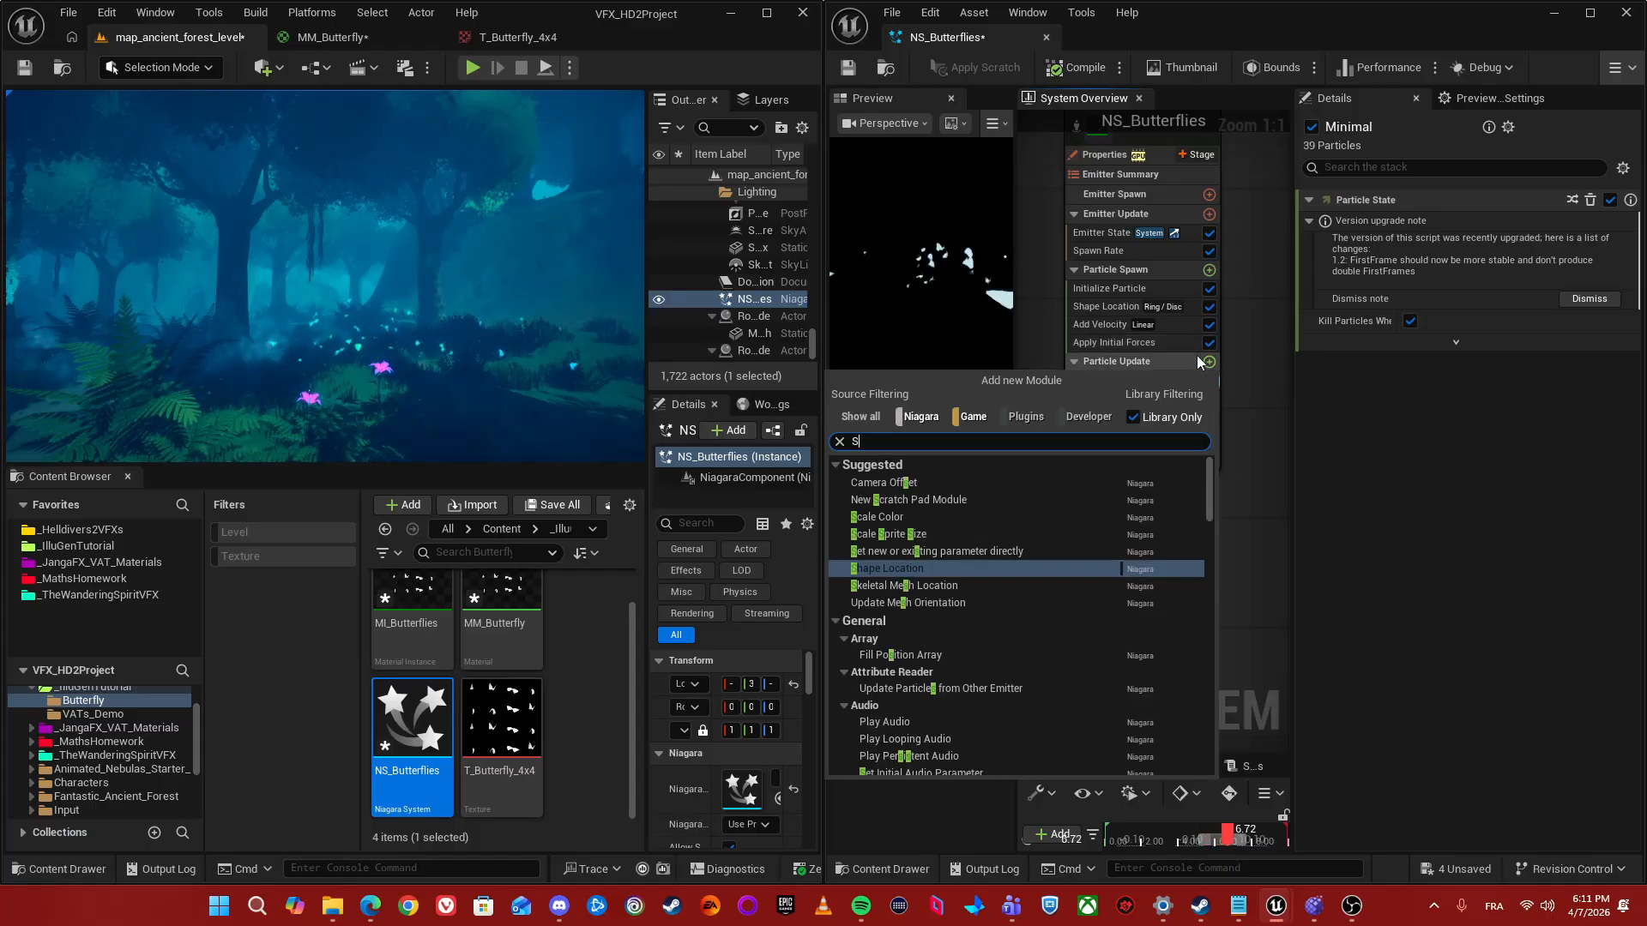
{"action": "type", "text": "Scale"}
{"action": "key", "text": "Return"}
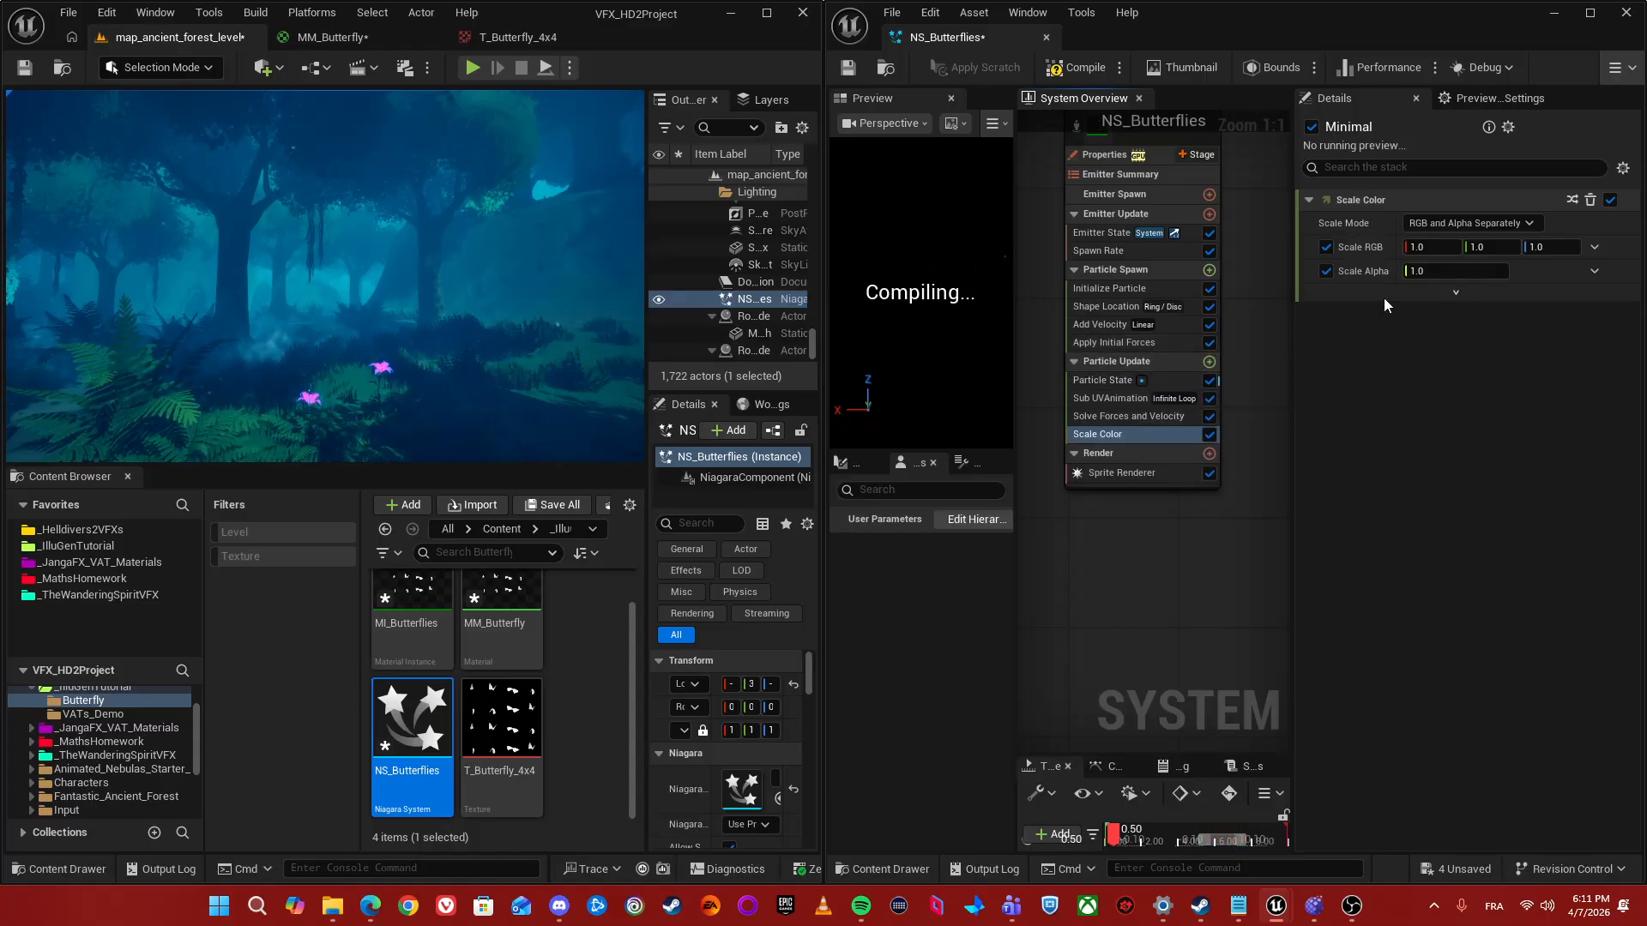
- Drive the Scale Color module's Scale Alpha with a Float from Curve input
{"action": "left_click", "coordinate": [1594, 271]}
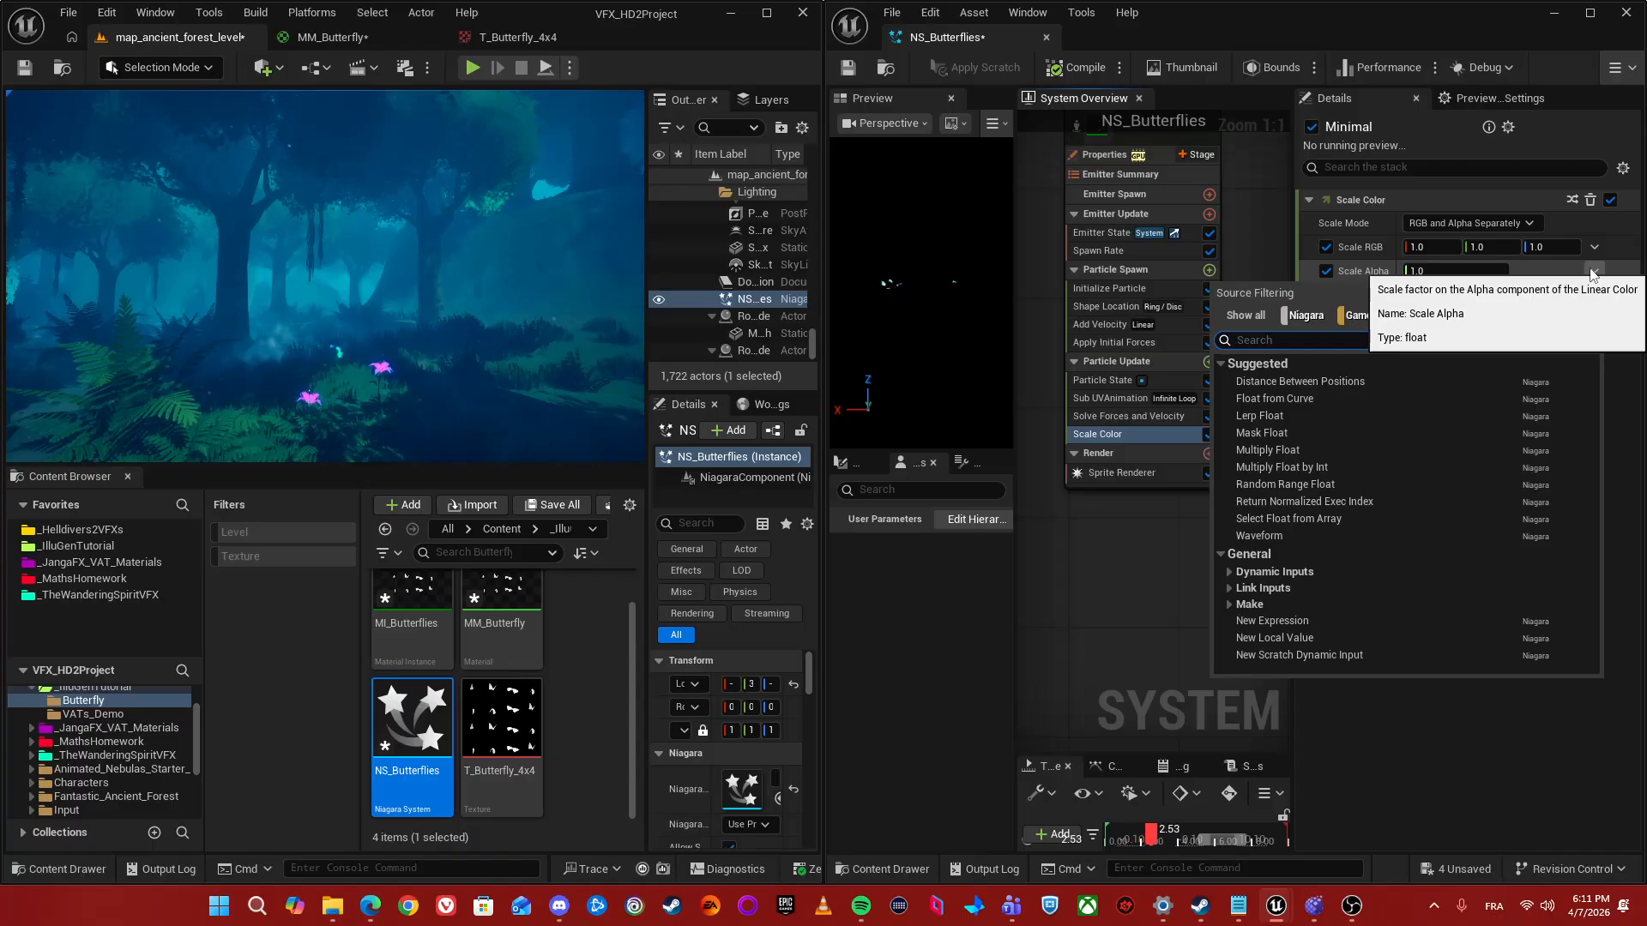
{"action": "type", "text": "Curv"}
{"action": "key", "text": "Return"}
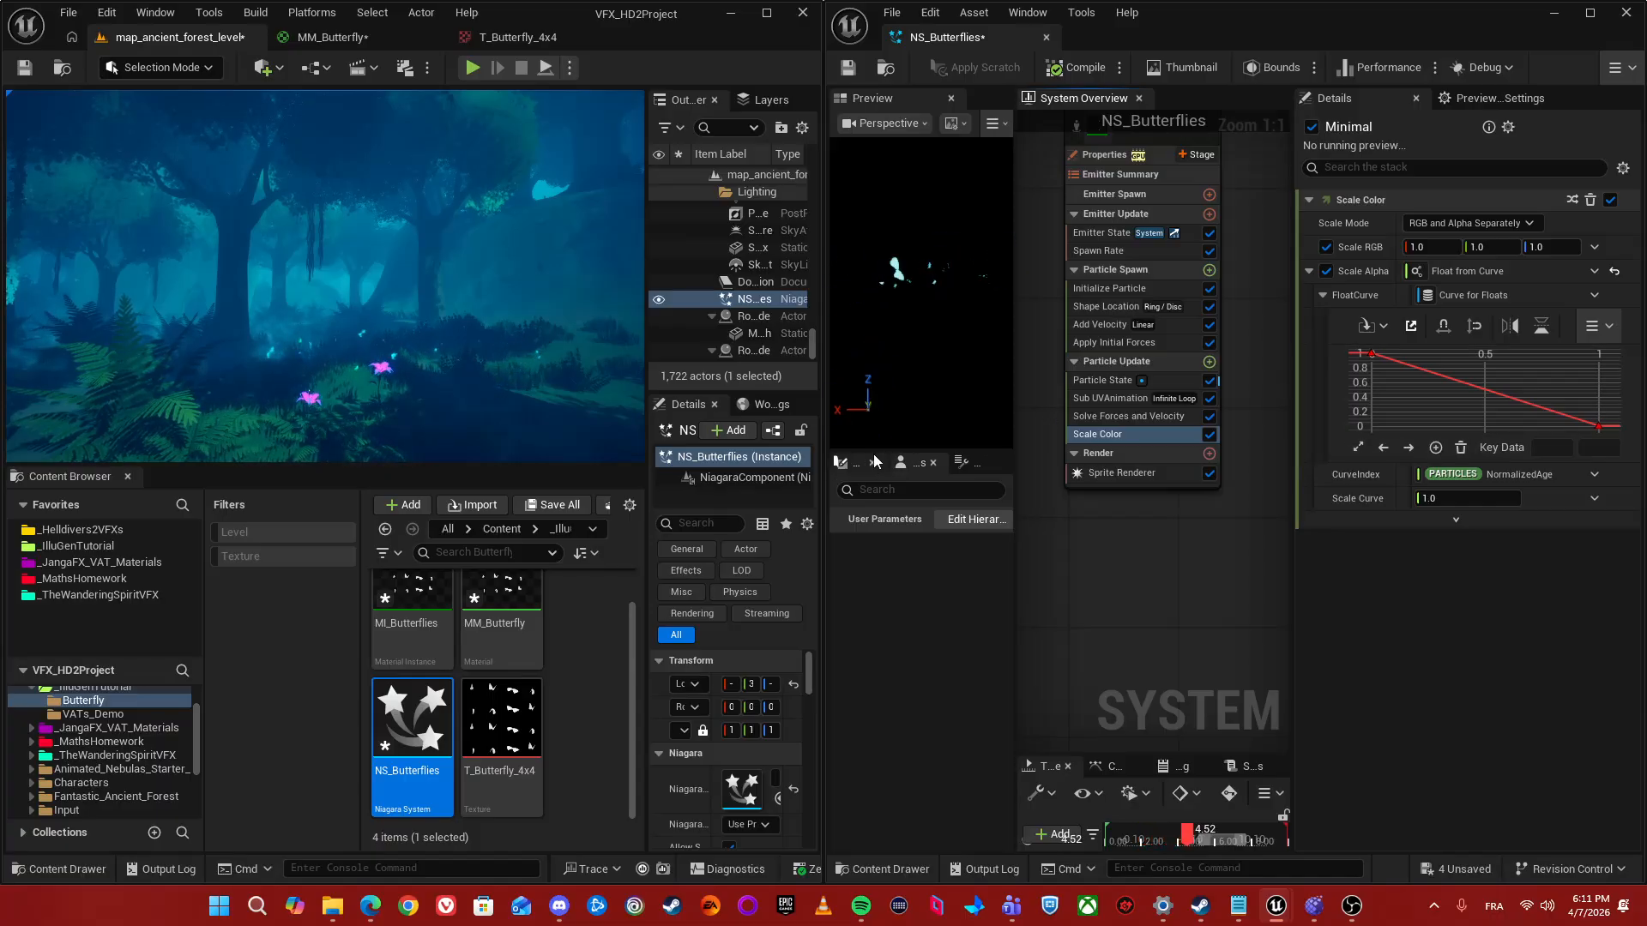
- In the MM_Butterfly material graph, add a DitherTemporalAA node fed by the lower Multiply node's output
{"action": "scroll", "coordinate": [483, 334], "scroll_direction": "up", "scroll_amount": 3}
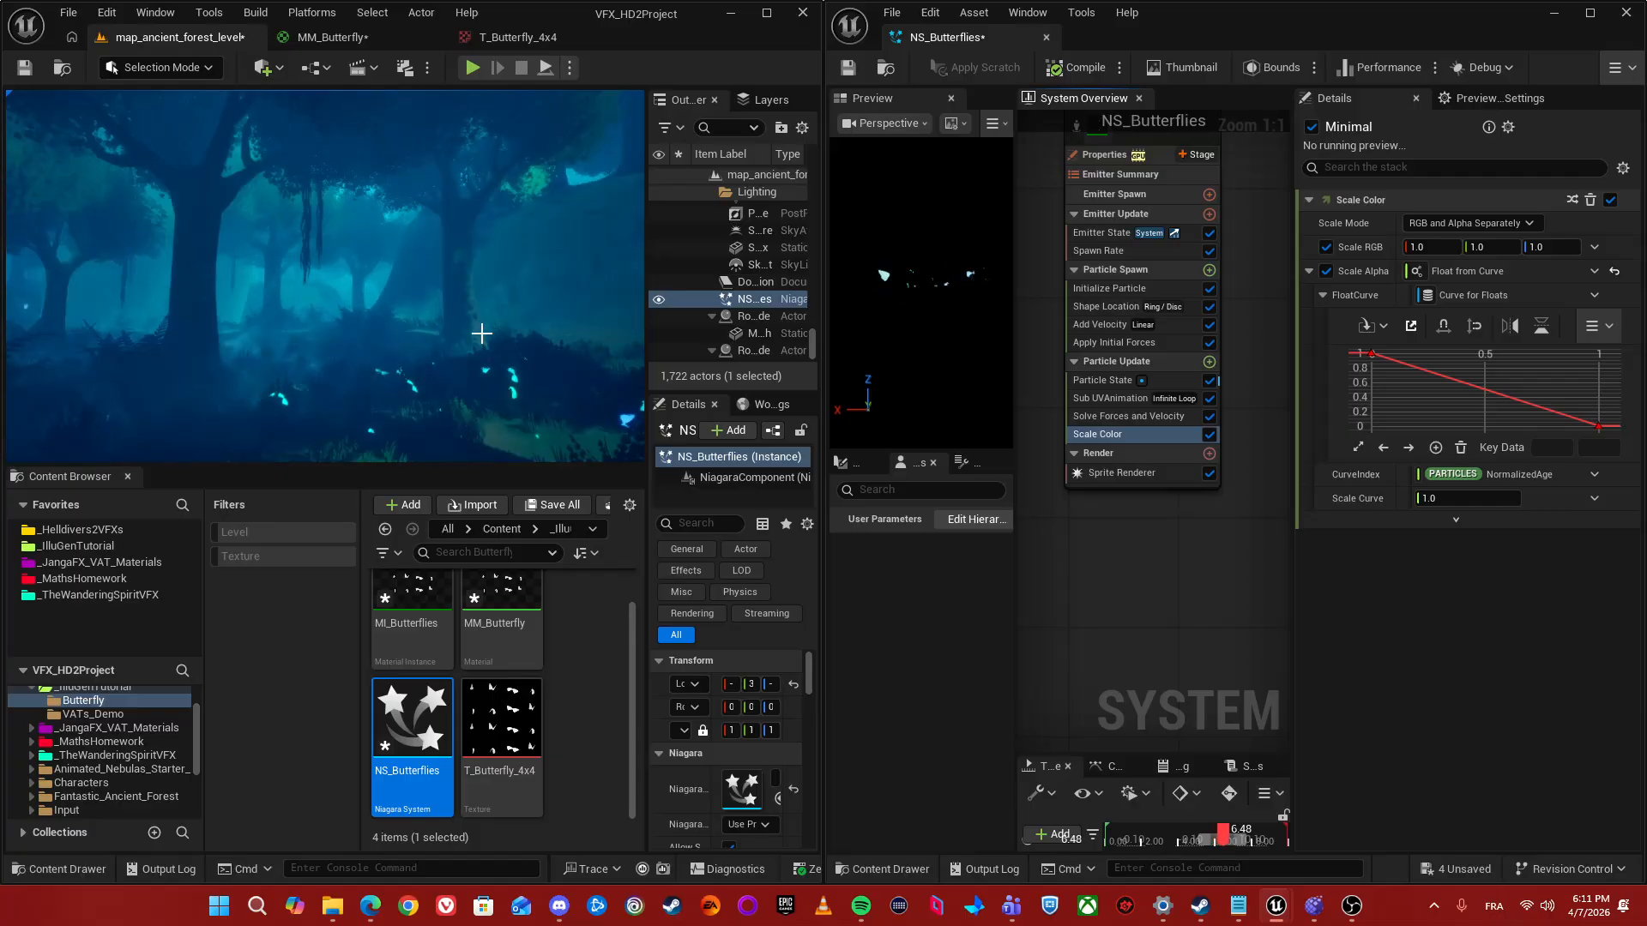
{"action": "right_click_drag", "start_coordinate": [559, 313], "coordinate": [541, 314]}
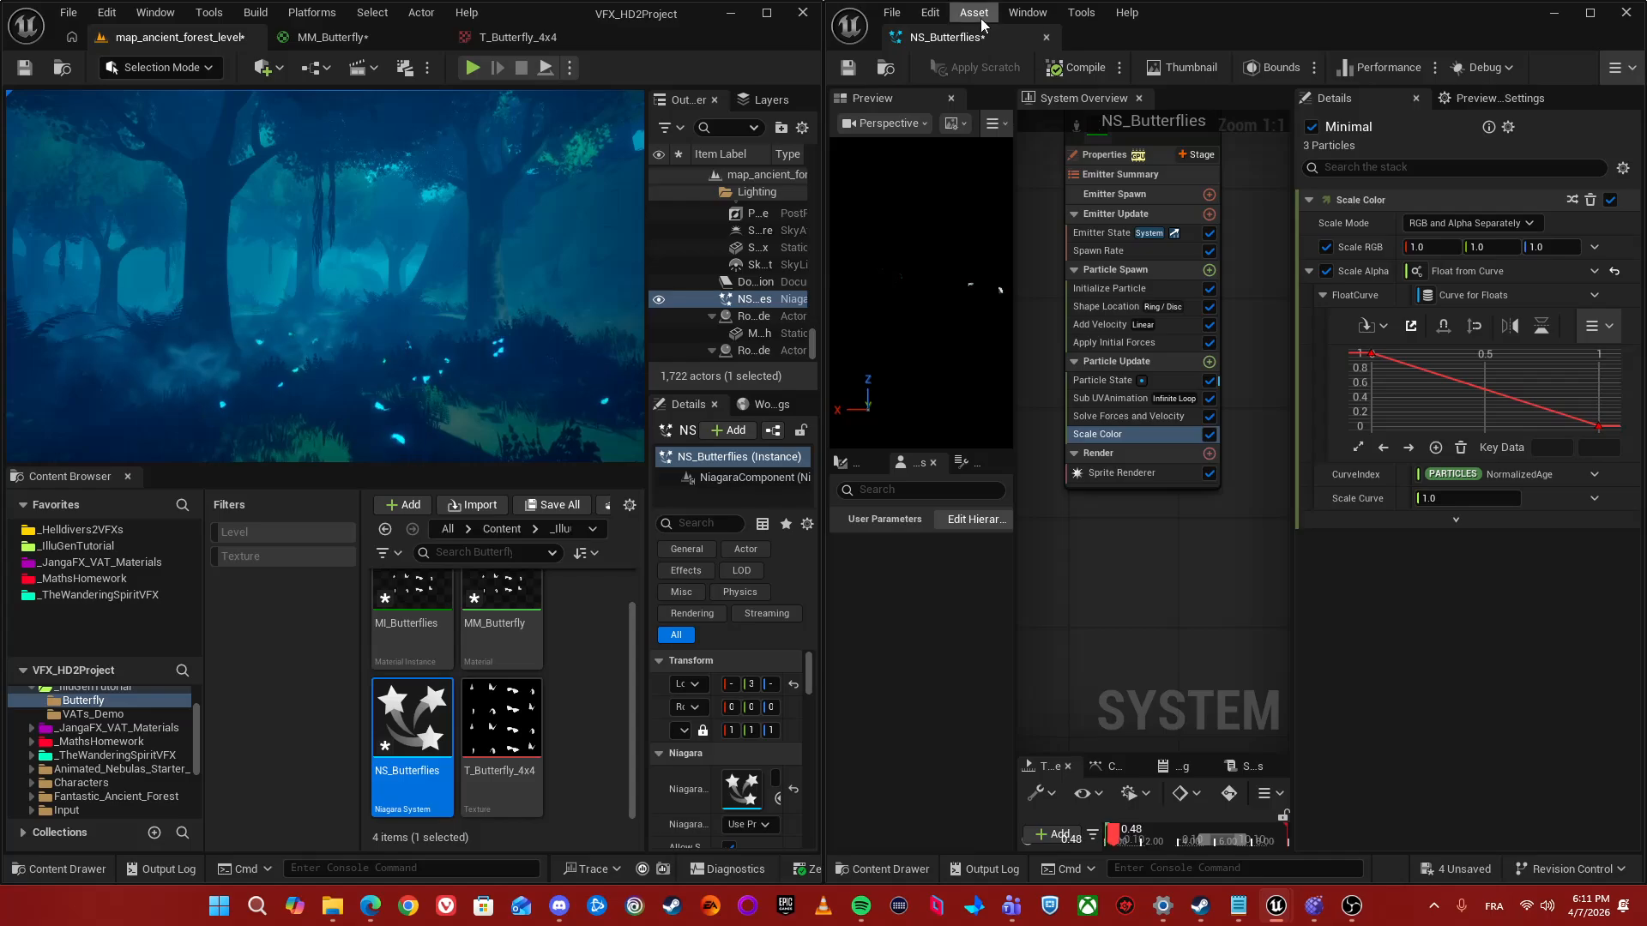
{"action": "left_click", "coordinate": [333, 37]}
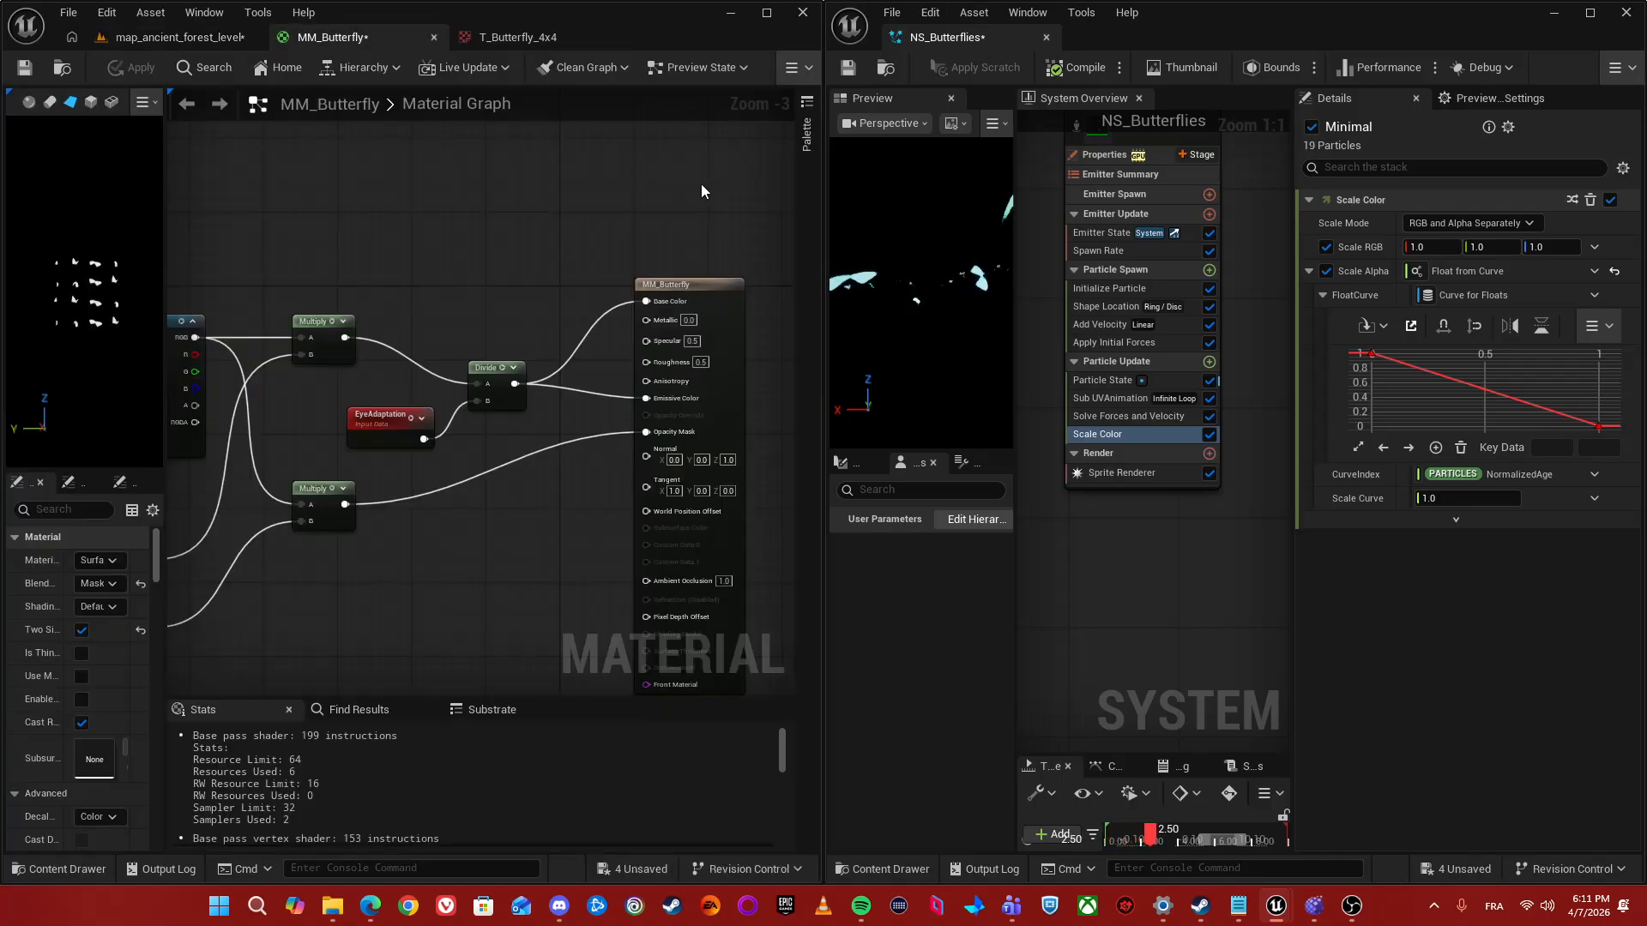
{"action": "scroll", "coordinate": [538, 283], "scroll_direction": "up", "scroll_amount": 5}
{"action": "left_click_drag", "start_coordinate": [399, 329], "coordinate": [583, 323]}
{"action": "type", "text": "Dither"}
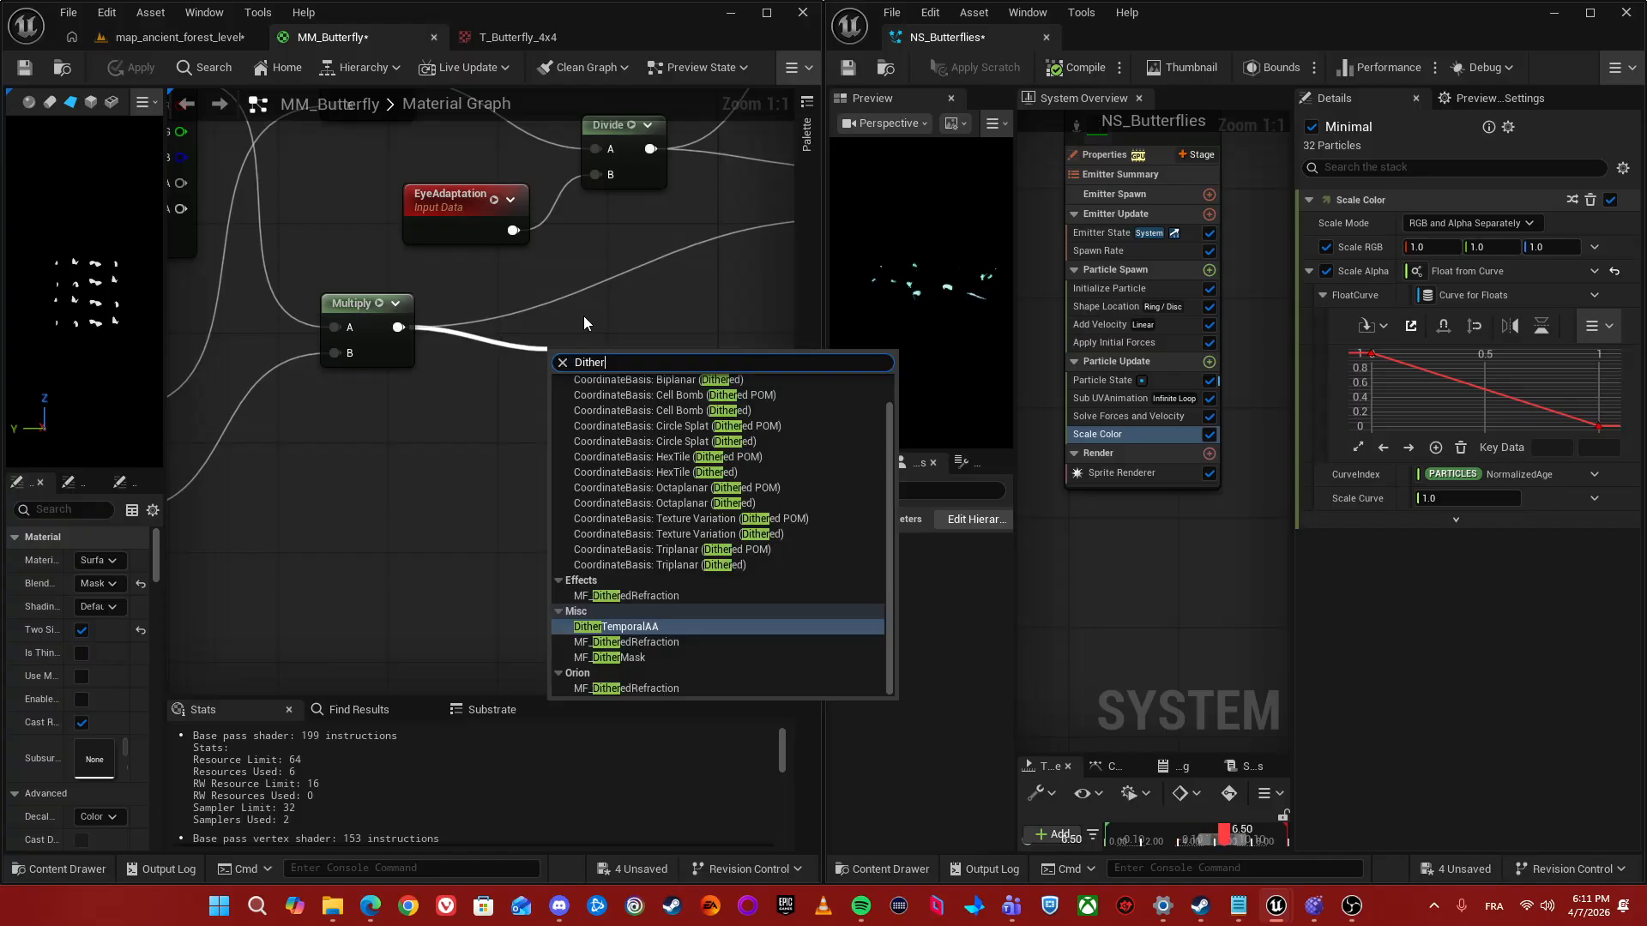
{"action": "left_click", "coordinate": [627, 626]}
- Connect the DitherTemporalAA result to the material's Opacity Mask, save MM_Butterfly and return to the forest level
{"action": "scroll", "coordinate": [617, 446], "scroll_direction": "down", "scroll_amount": 3}
{"action": "left_click_drag", "start_coordinate": [503, 459], "coordinate": [609, 340]}
{"action": "right_click_drag", "start_coordinate": [590, 347], "coordinate": [700, 328]}
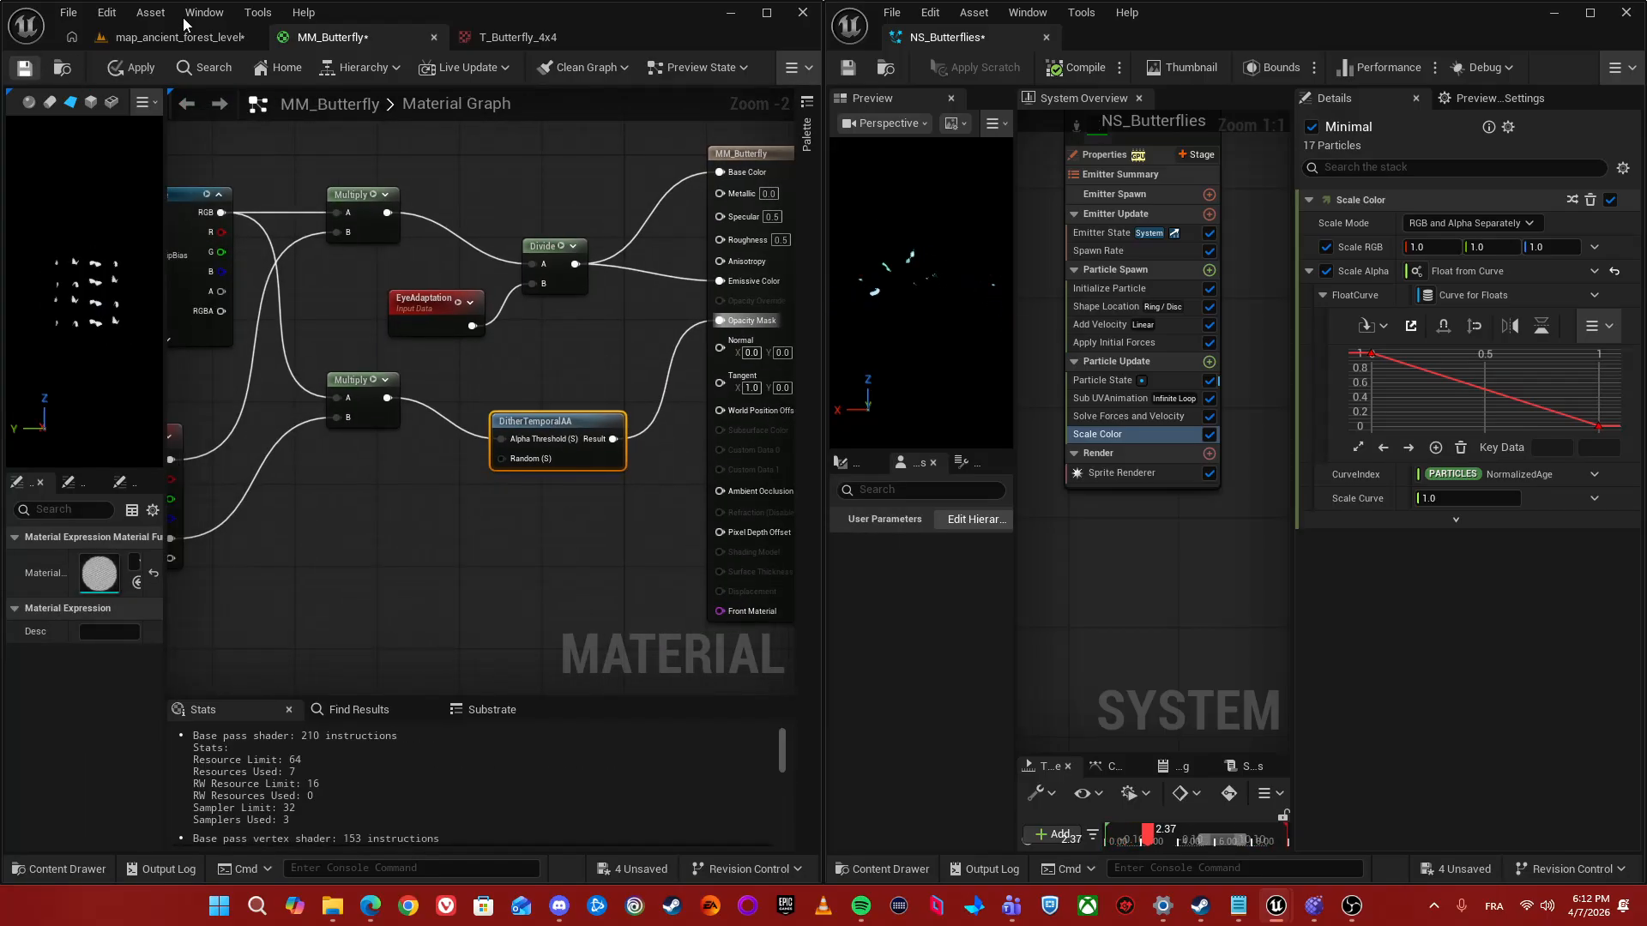
{"action": "key", "text": "ctrl+s"}
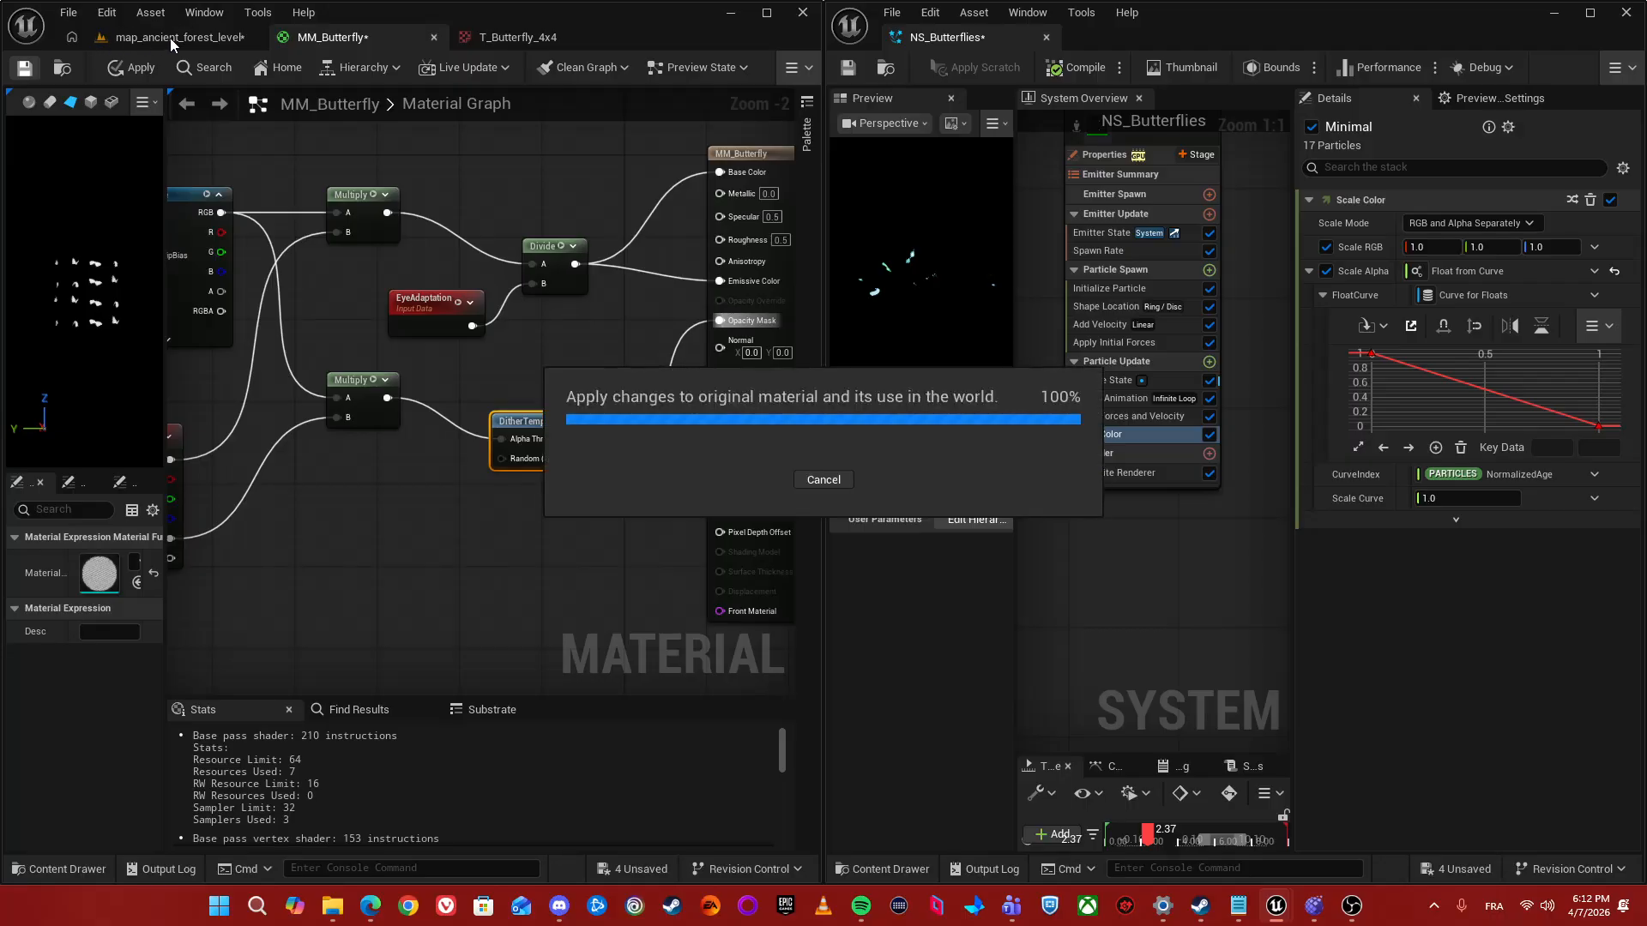
{"action": "left_click", "coordinate": [146, 39]}
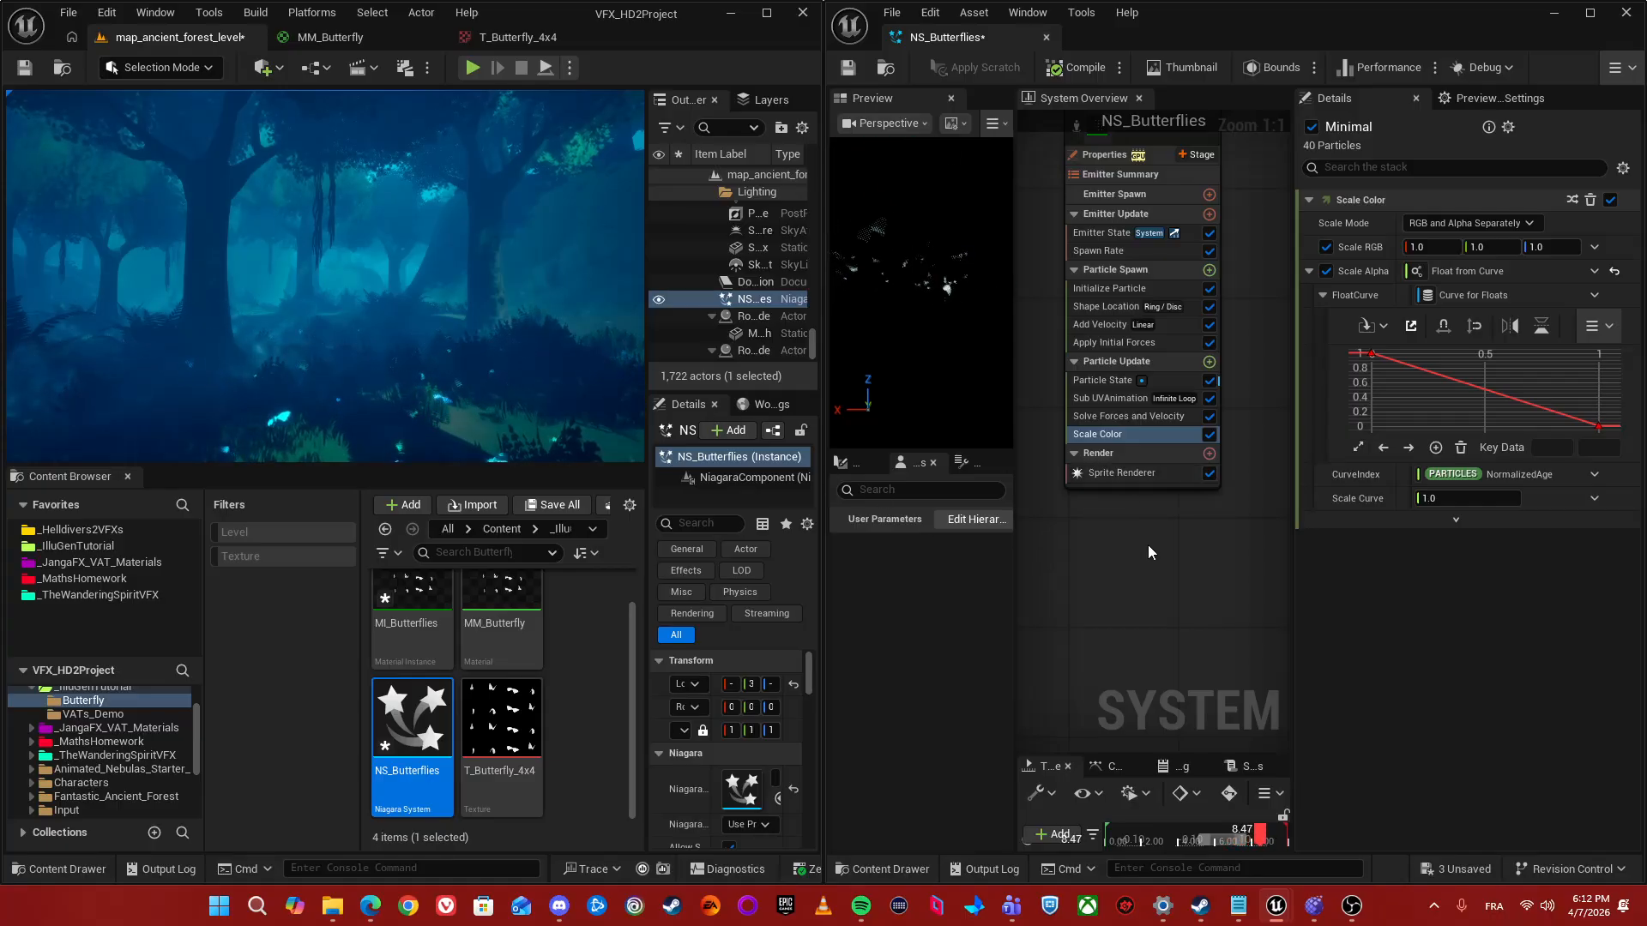
- Add a key to the Scale Alpha curve at time 0.8 with value 1.0 and check the butterflies' fade in the level
{"action": "scroll", "coordinate": [1520, 391], "scroll_direction": "down", "scroll_amount": 2}
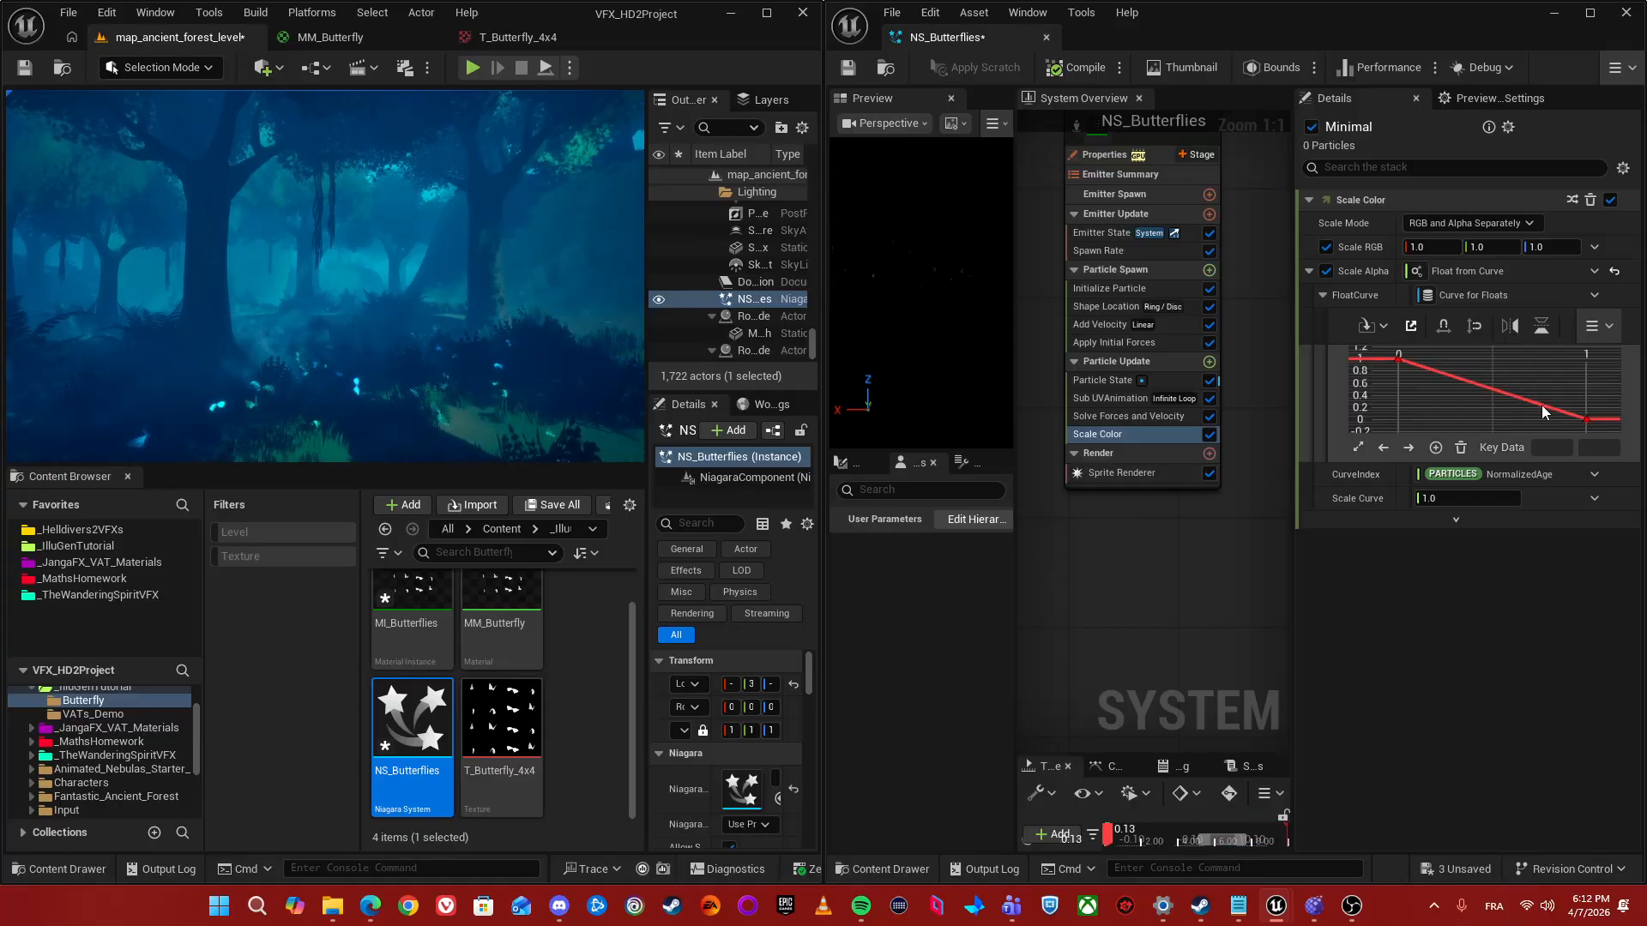
{"action": "middle_click", "coordinate": [1542, 404]}
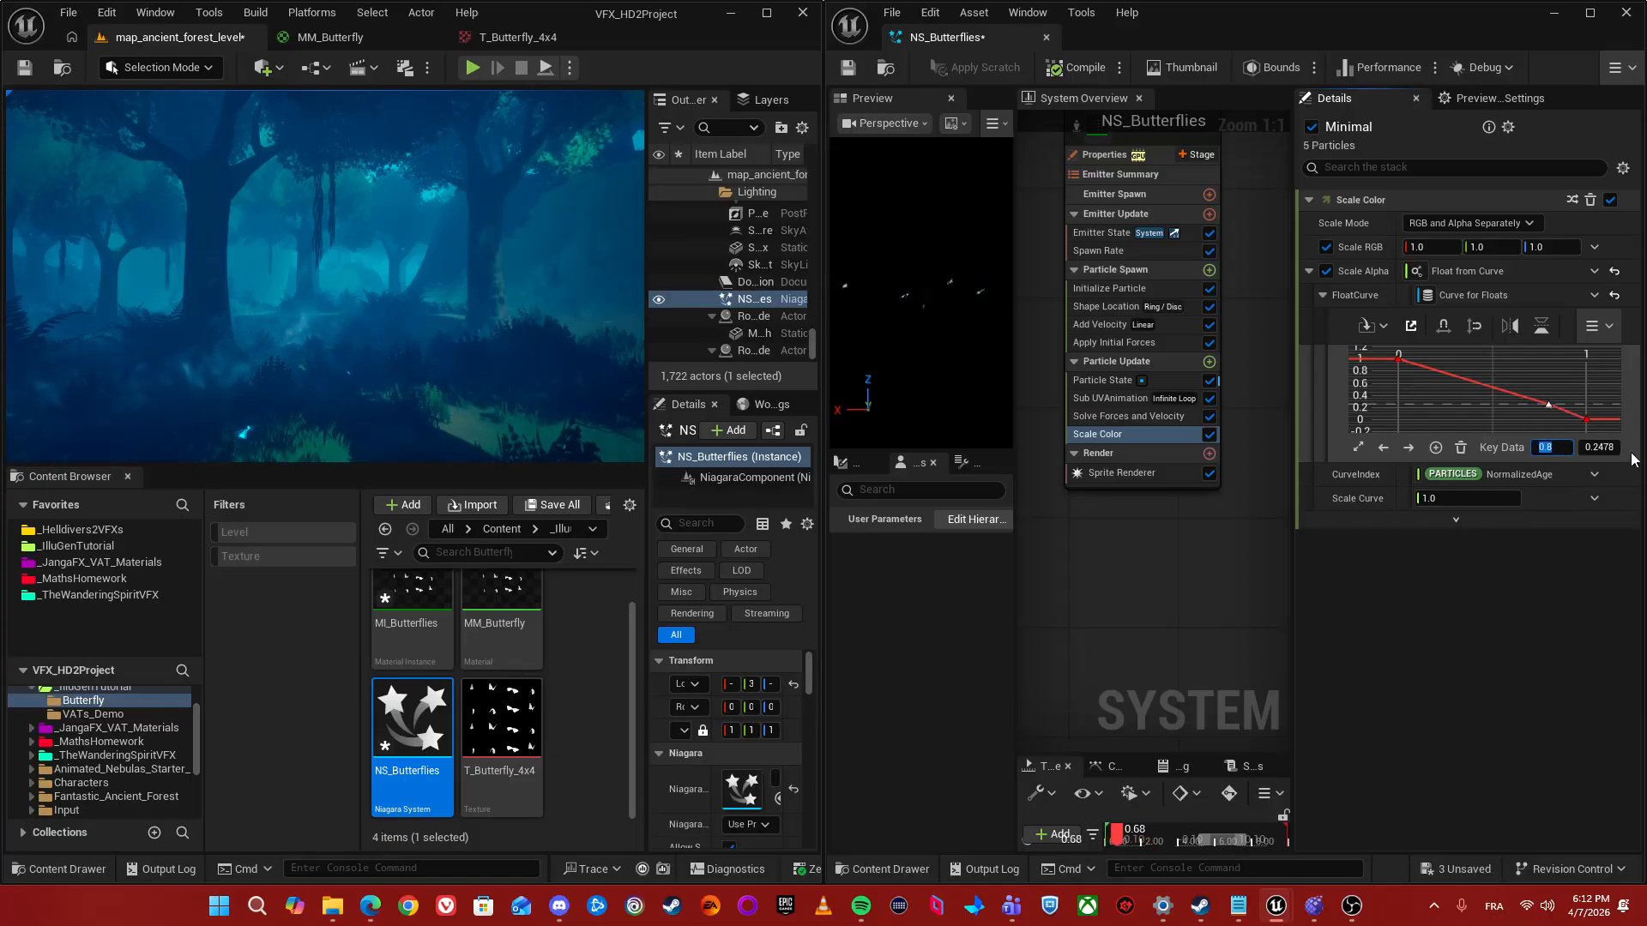
{"action": "key", "text": "Return"}
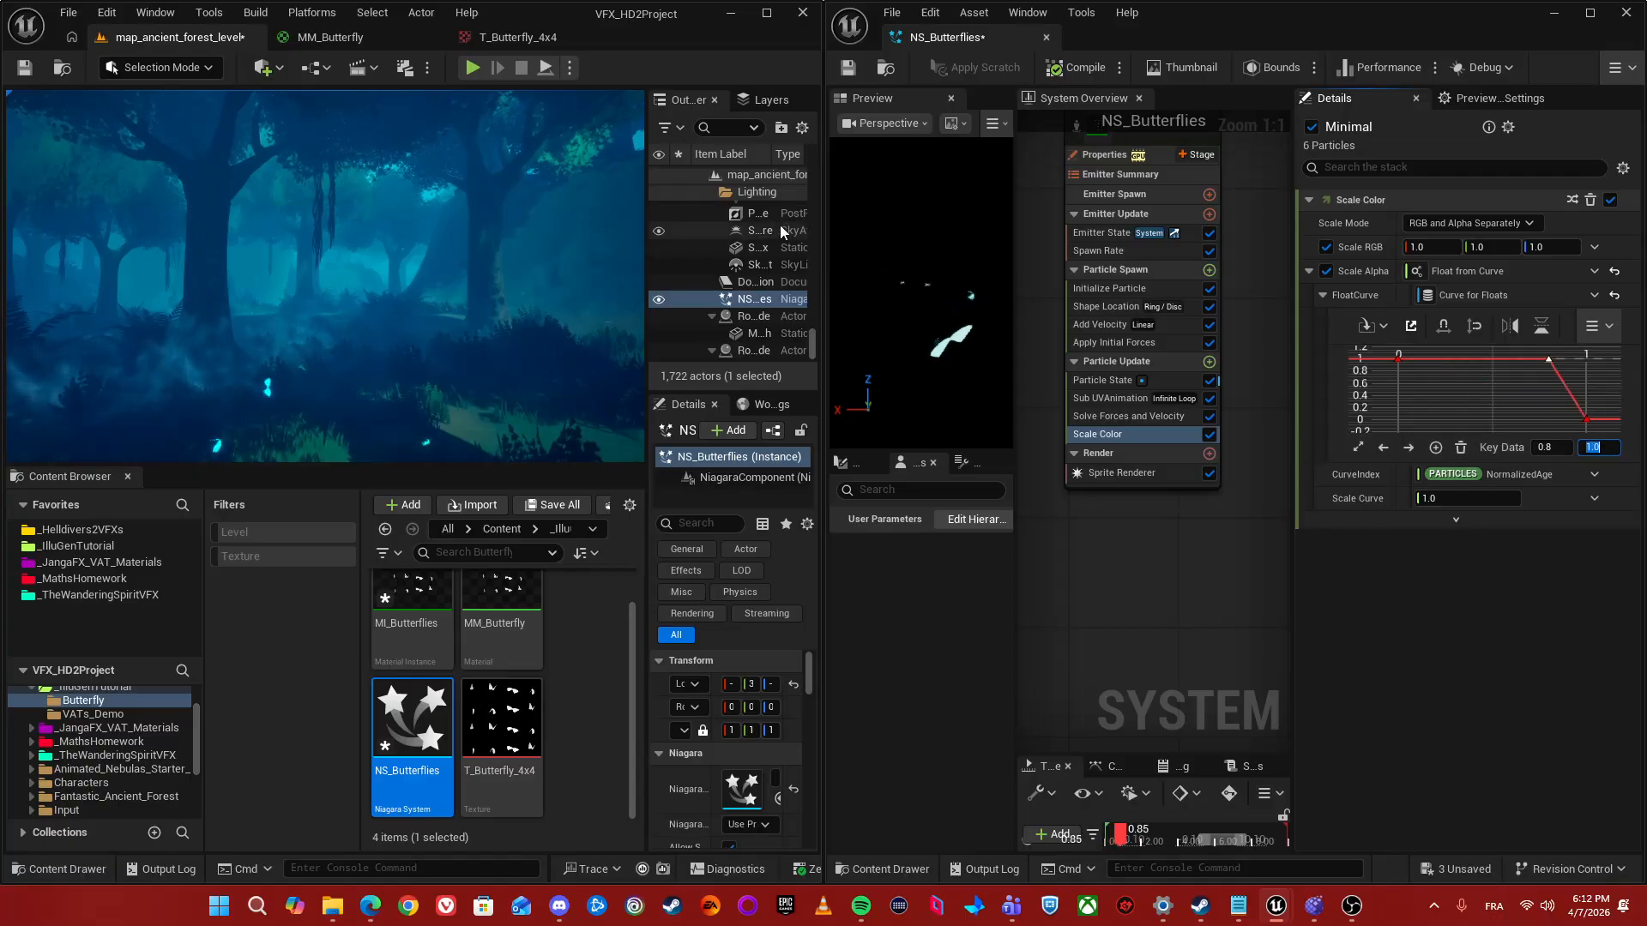
{"action": "right_click_drag", "start_coordinate": [450, 327], "coordinate": [450, 326]}
{"action": "key", "text": "g"}
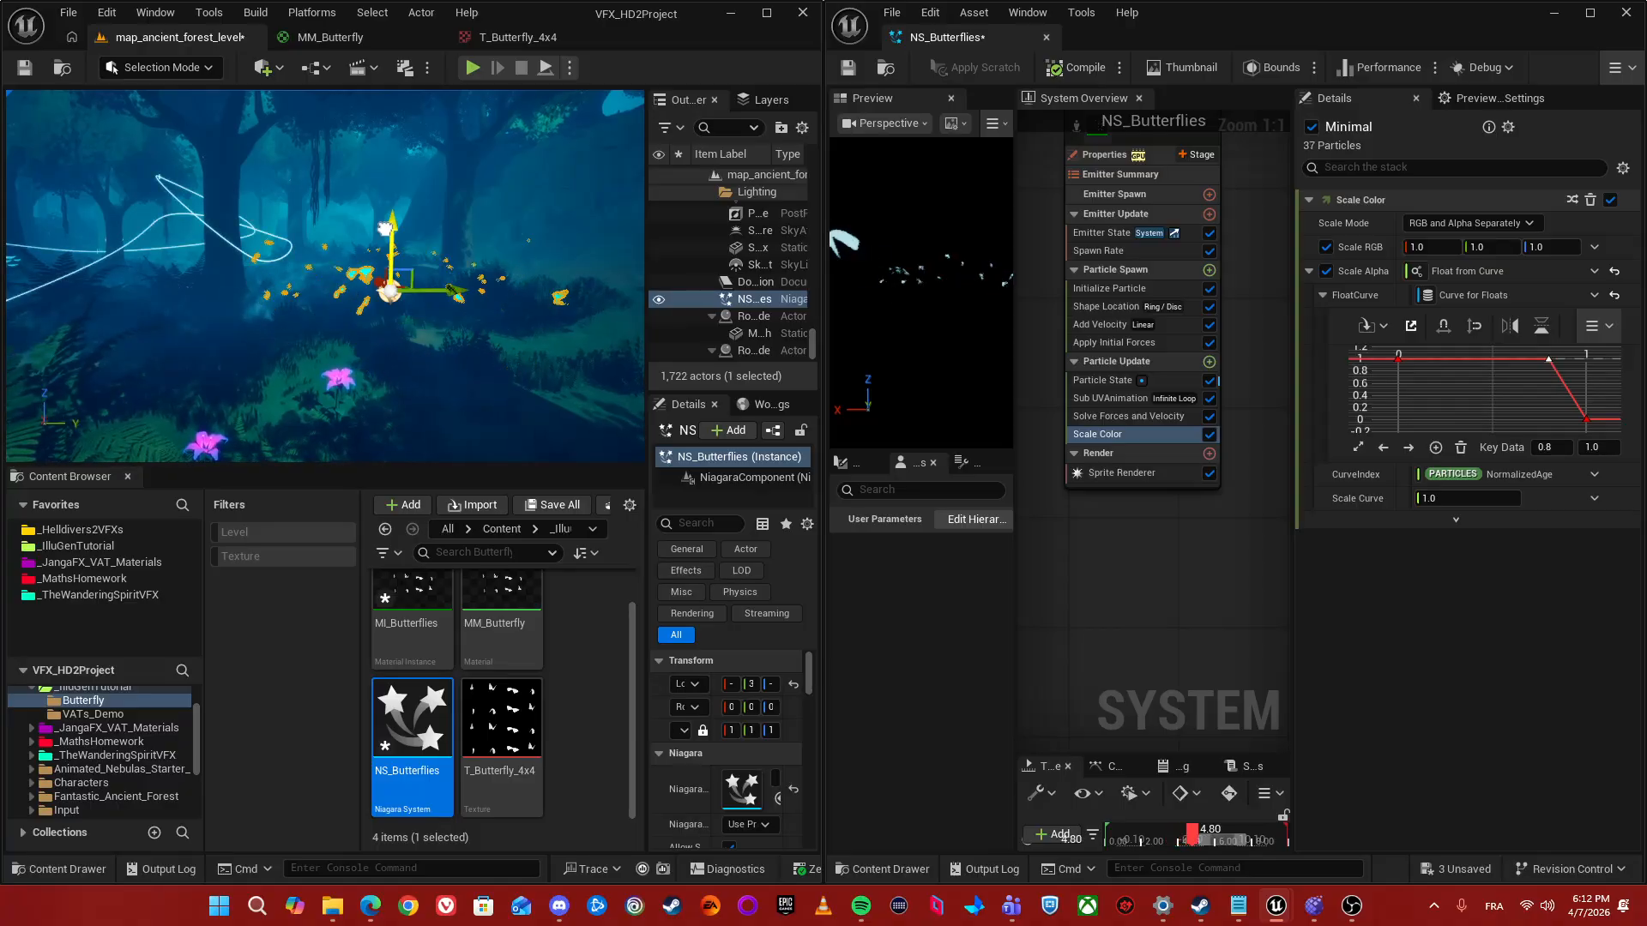
{"action": "right_click_drag", "start_coordinate": [430, 267], "coordinate": [431, 267]}
- Keep the Sub UVAnimation module's Playback Mode at Loops Per Second and set its Play Rate random range to 1.0 minimum and 2.0 maximum
{"action": "left_click", "coordinate": [1106, 416]}
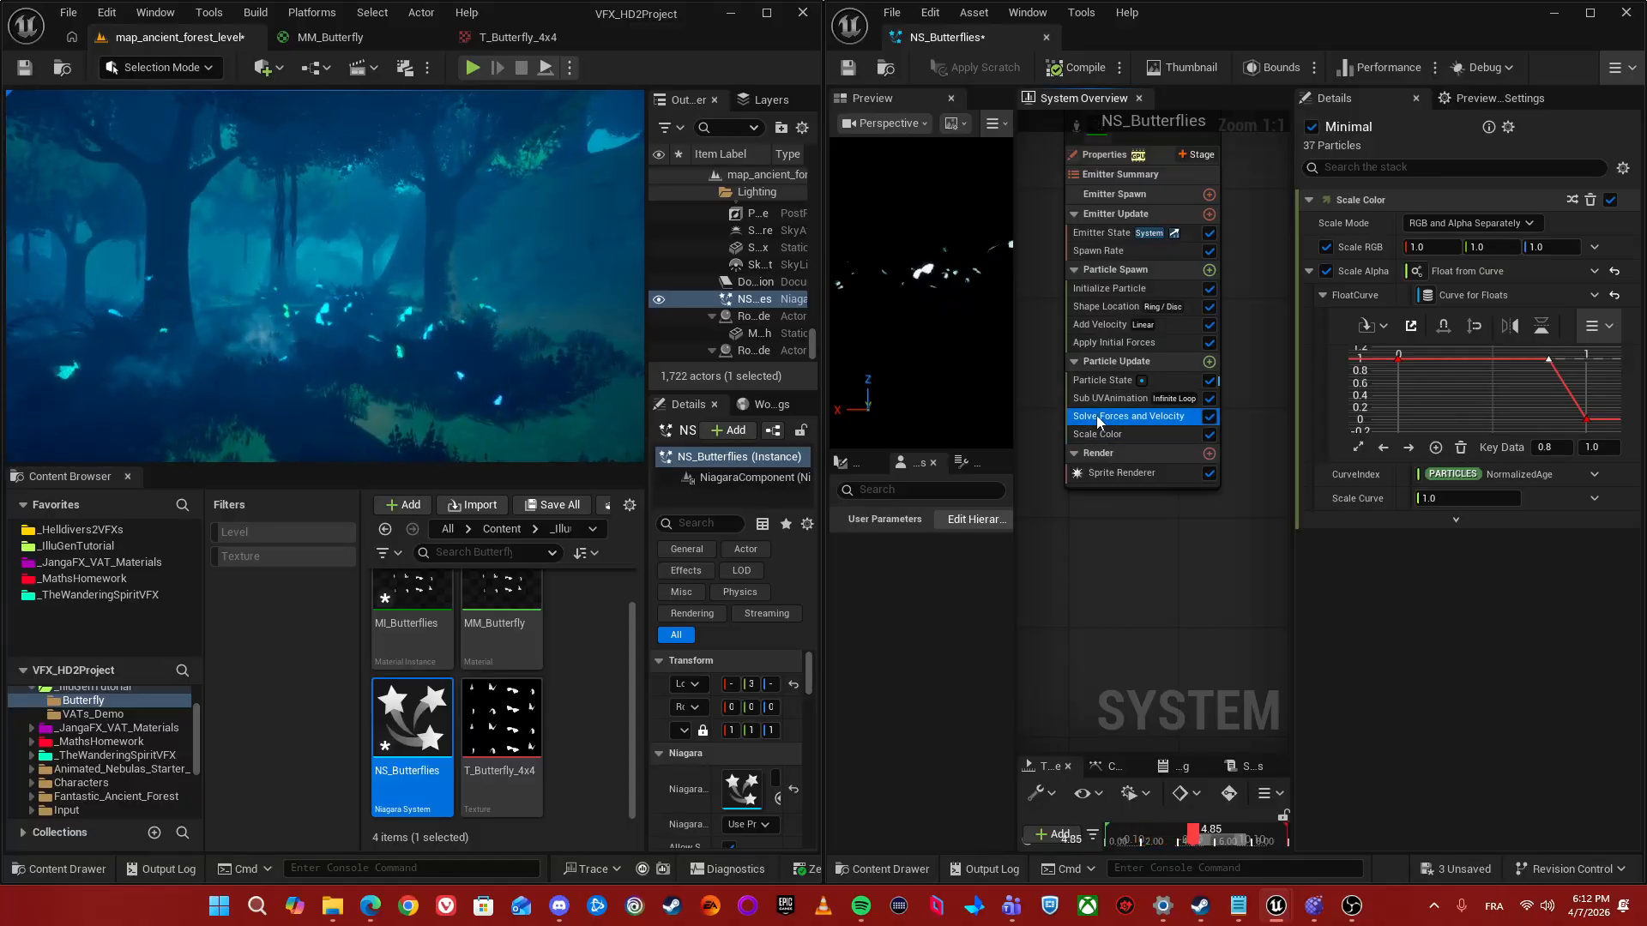
{"action": "left_click", "coordinate": [1124, 398]}
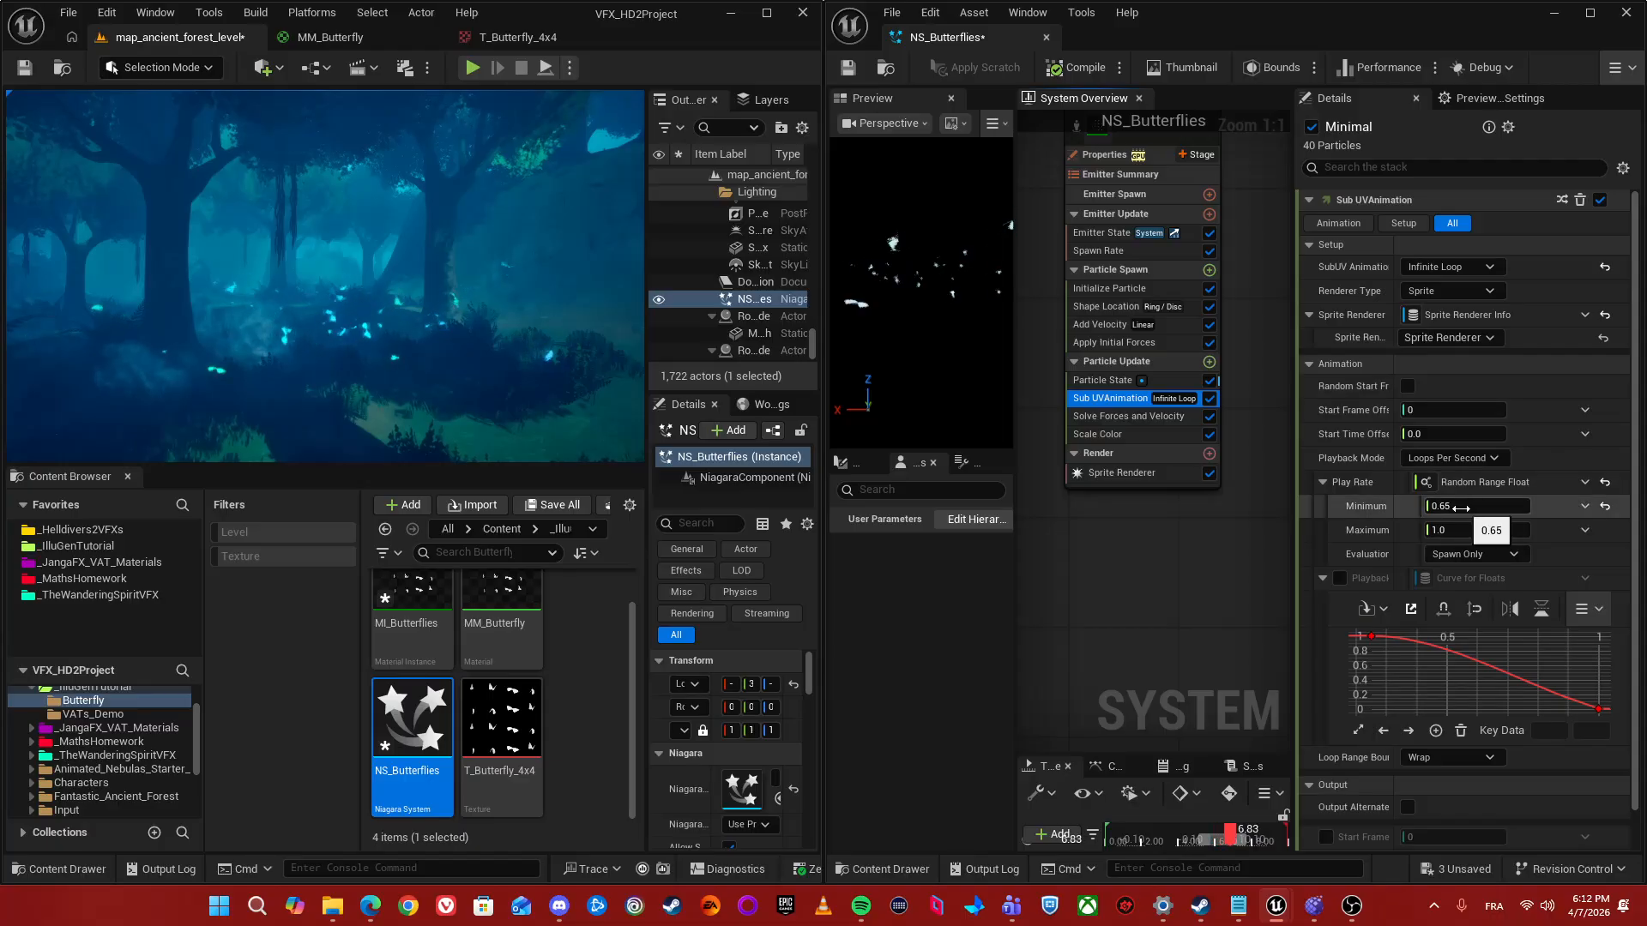
{"action": "left_click", "coordinate": [1447, 460]}
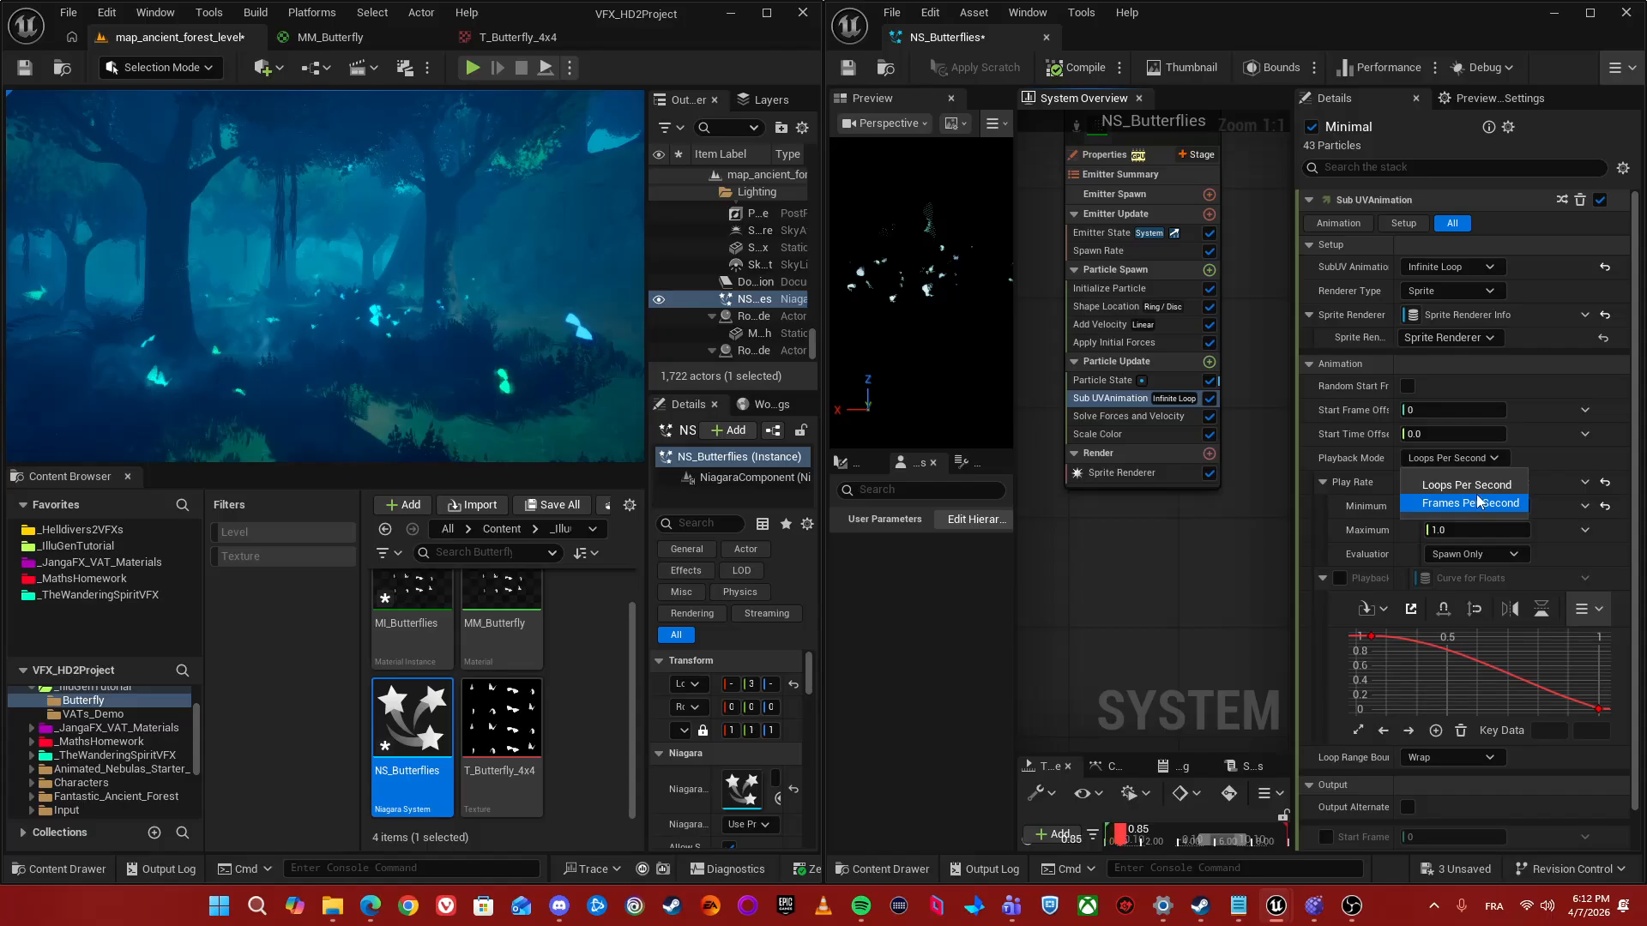
{"action": "left_click", "coordinate": [1454, 505]}
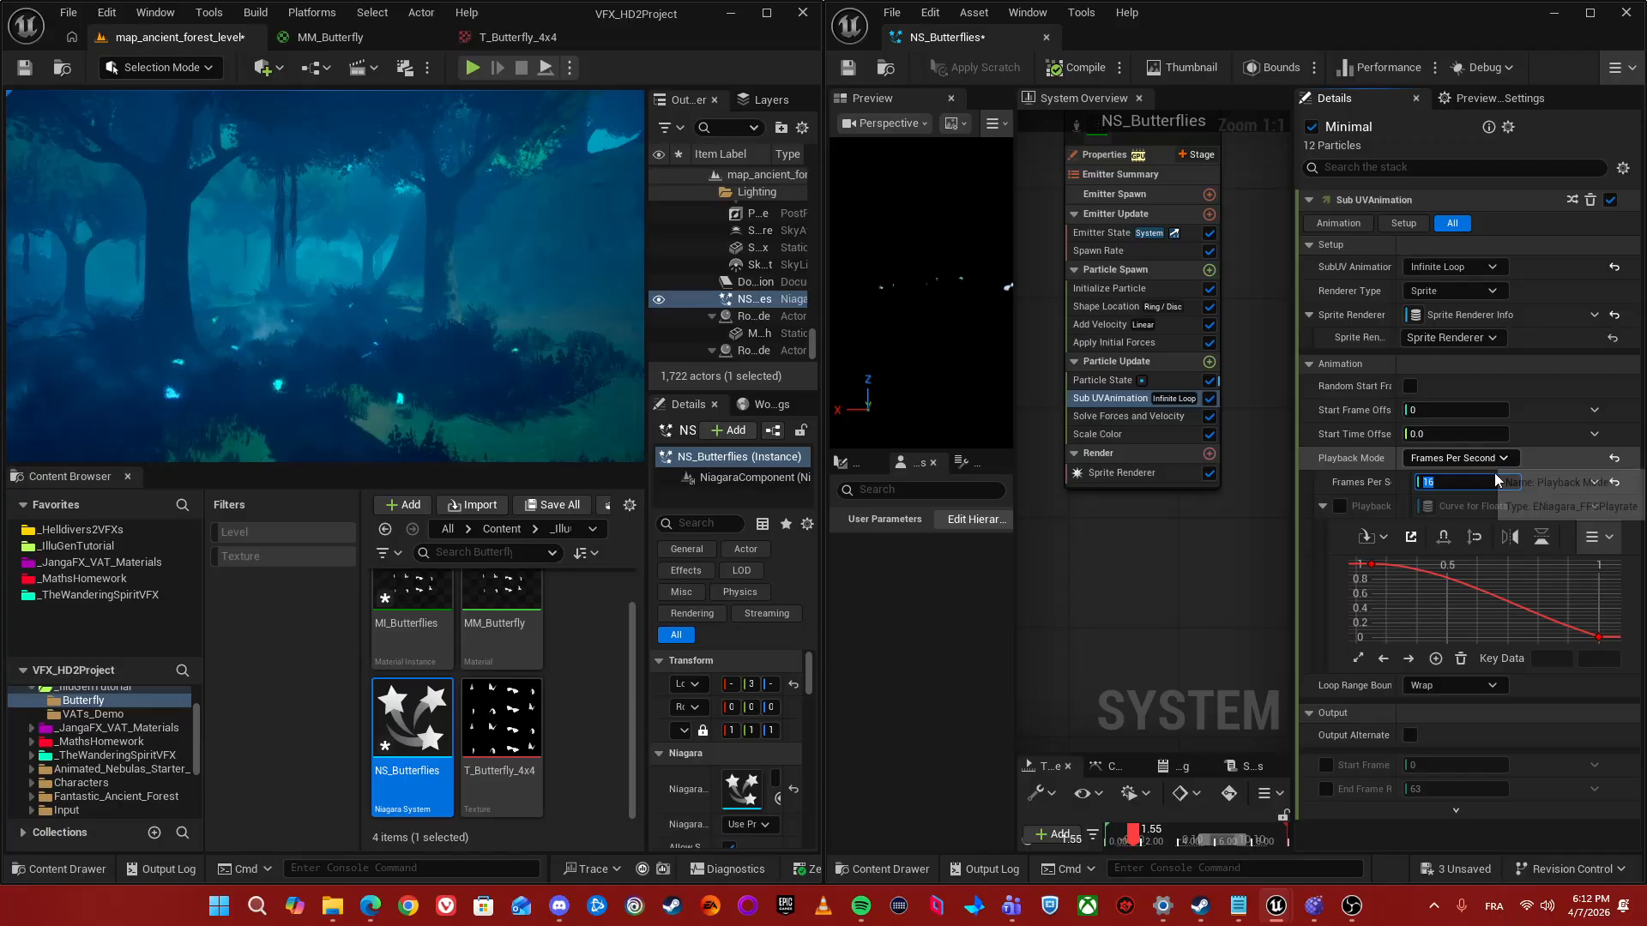
{"action": "left_click", "coordinate": [1484, 456]}
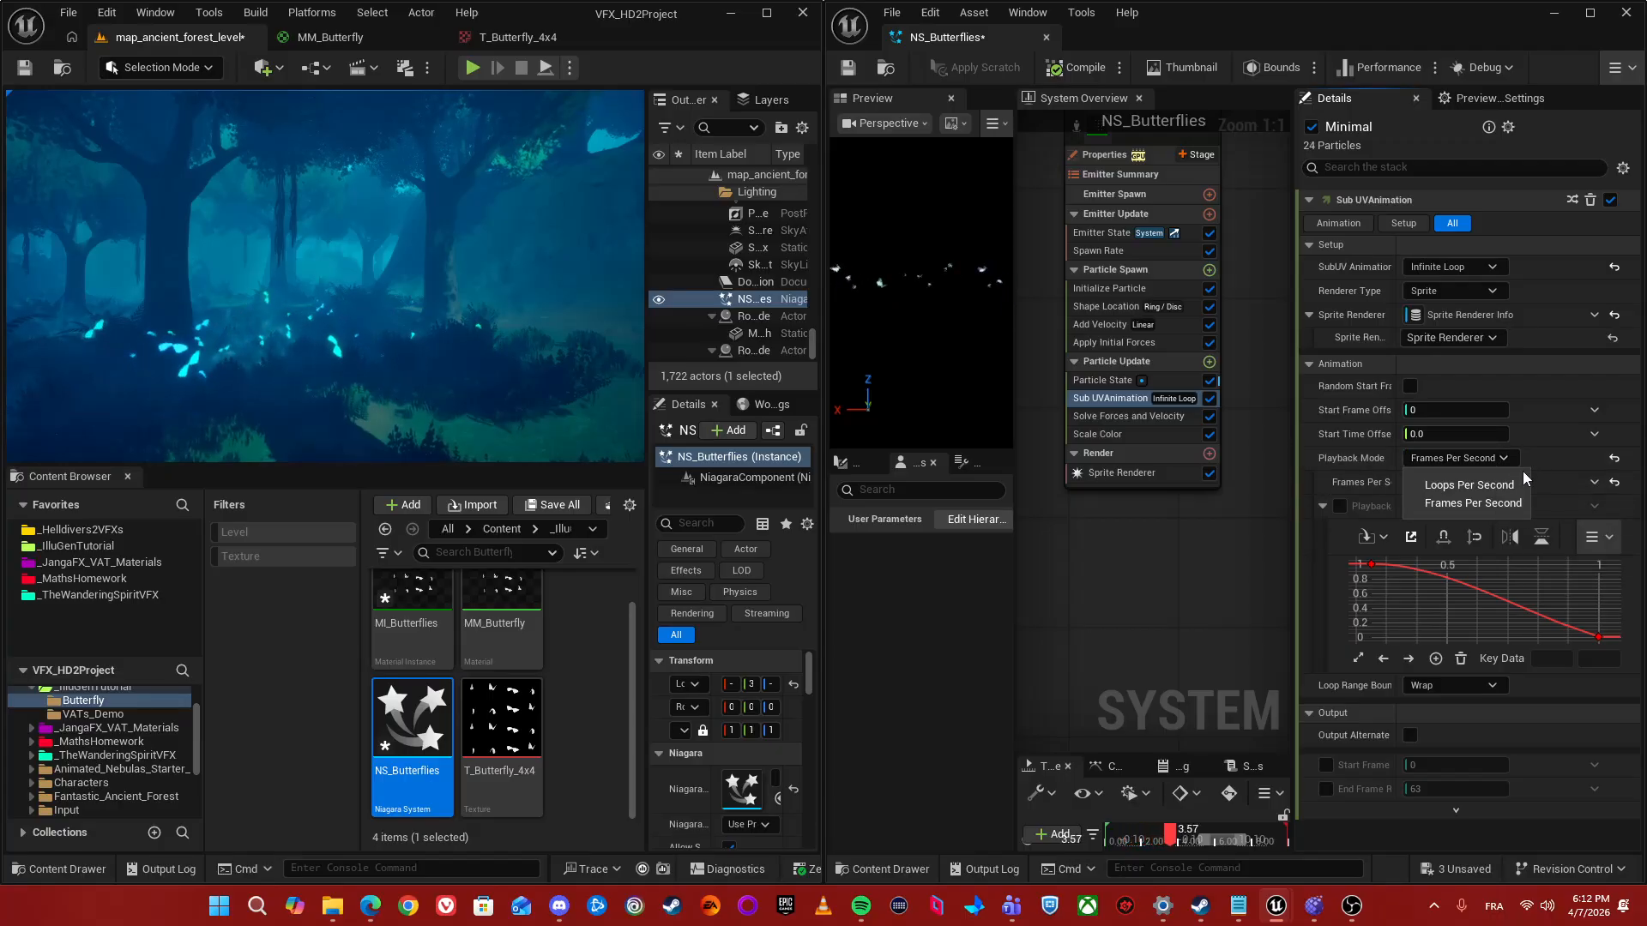
{"action": "left_click", "coordinate": [1449, 482]}
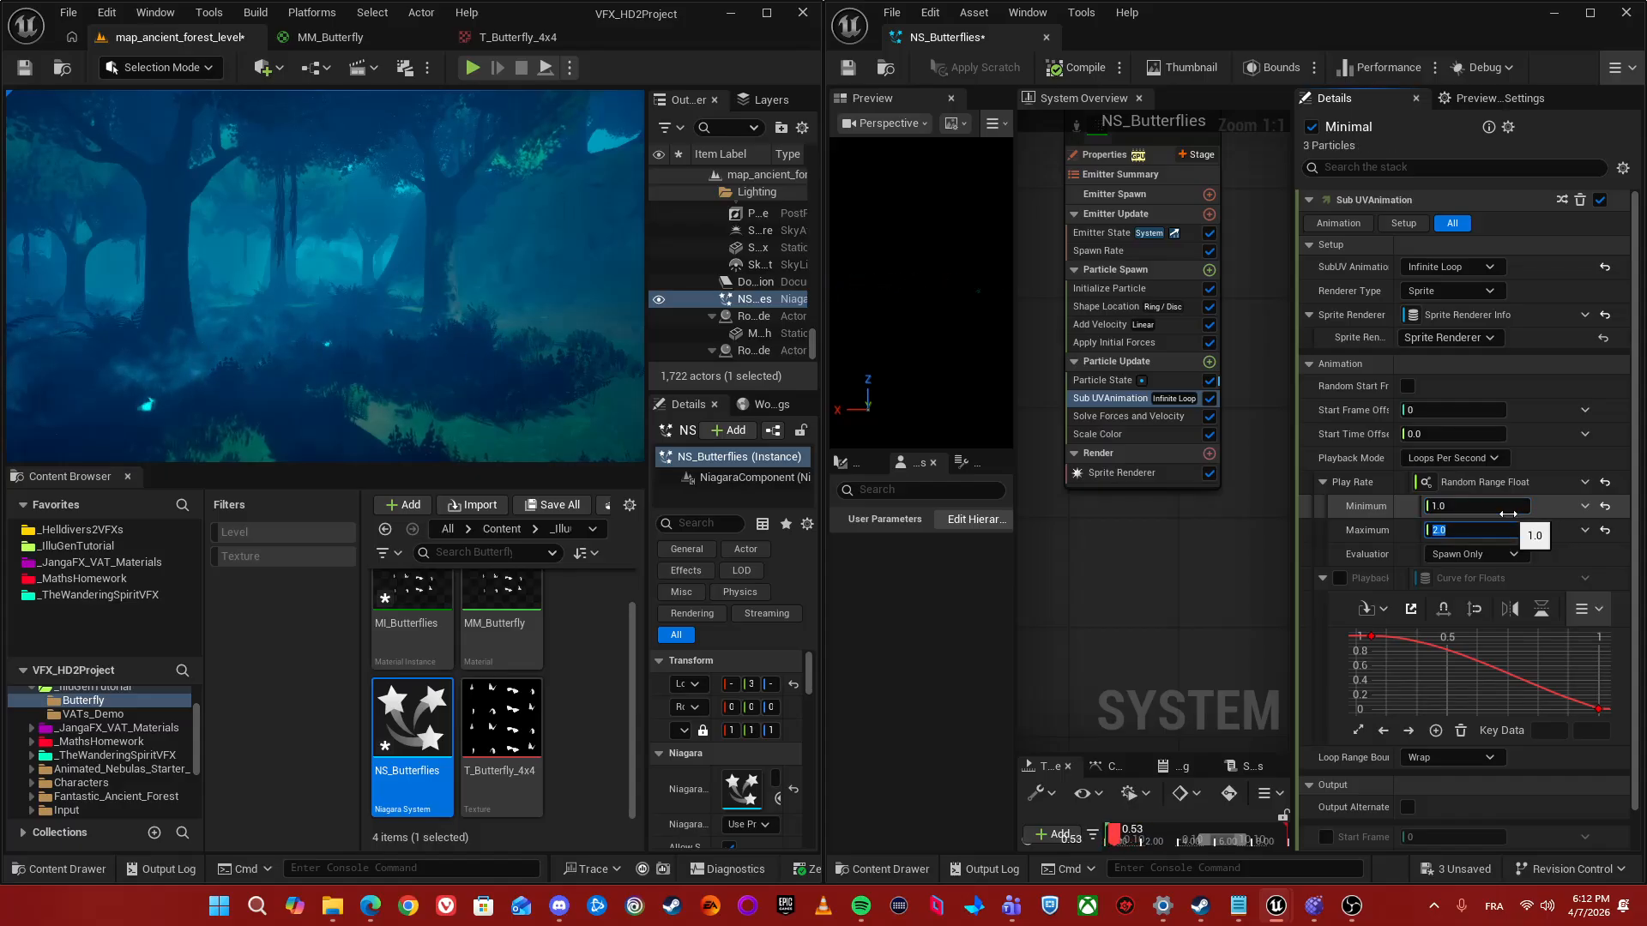
- Fly the level camera back and forth around the butterflies to examine their flapping speed and motion
{"action": "key", "text": "s"}
{"action": "mouse_move", "coordinate": [478, 357]}
{"action": "right_mouse_down"}
{"action": "mouse_move", "coordinate": [481, 381]}
{"action": "mouse_move", "coordinate": [450, 382]}
{"action": "mouse_move", "coordinate": [488, 408]}
{"action": "mouse_move", "coordinate": [468, 373]}
{"action": "mouse_move", "coordinate": [498, 364]}
{"action": "mouse_move", "coordinate": [484, 357]}
{"action": "right_mouse_up"}
{"action": "key", "text": "w"}
{"action": "key", "text": "s"}
{"action": "key", "text": "w"}
{"action": "key", "text": "s"}
{"action": "key", "text": "w"}
{"action": "key", "text": "s"}
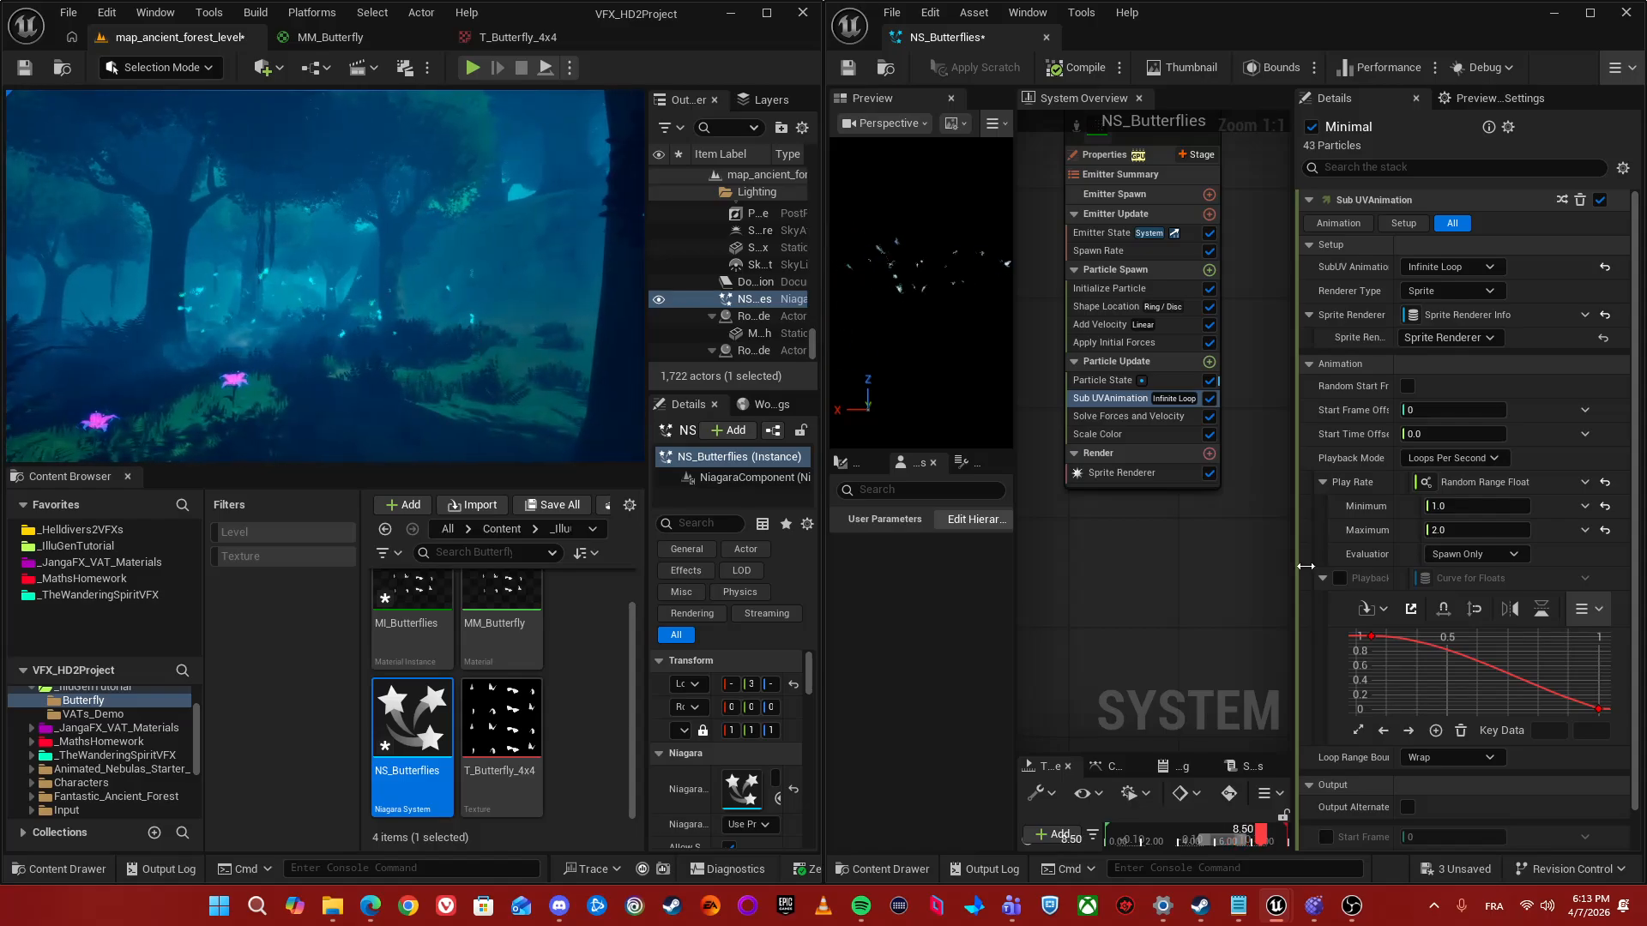
- Switch to IlluGen and align the 3D view along the Z axis, with the butterfly upright and centred
{"action": "left_click", "coordinate": [1318, 906]}
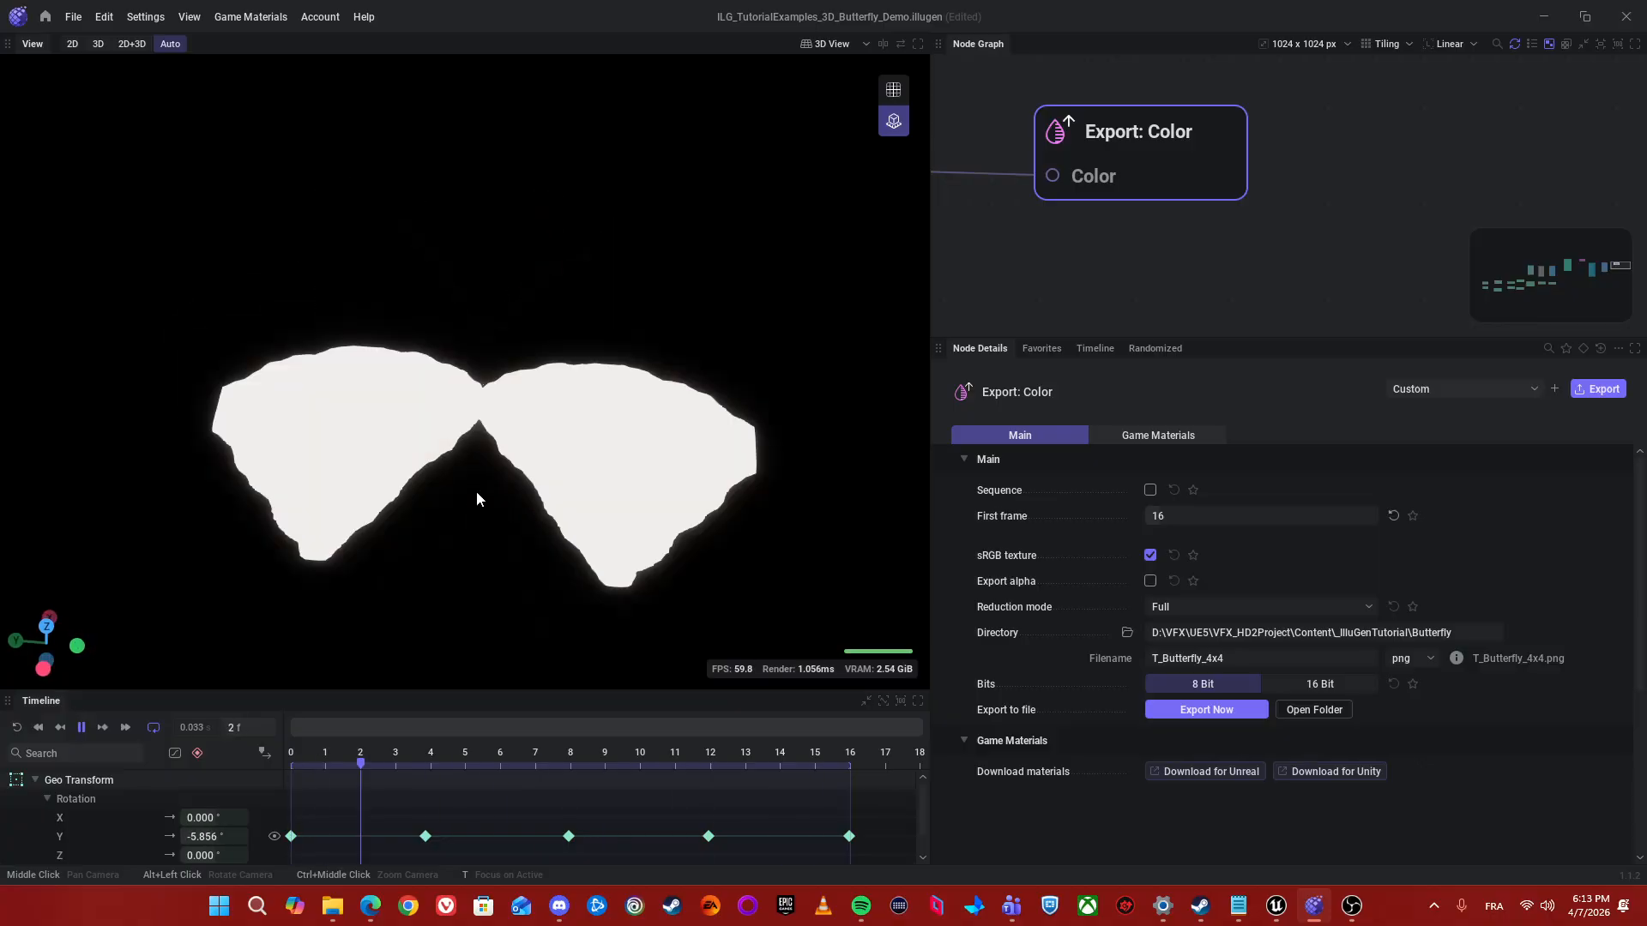
{"action": "left_click", "coordinate": [46, 627]}
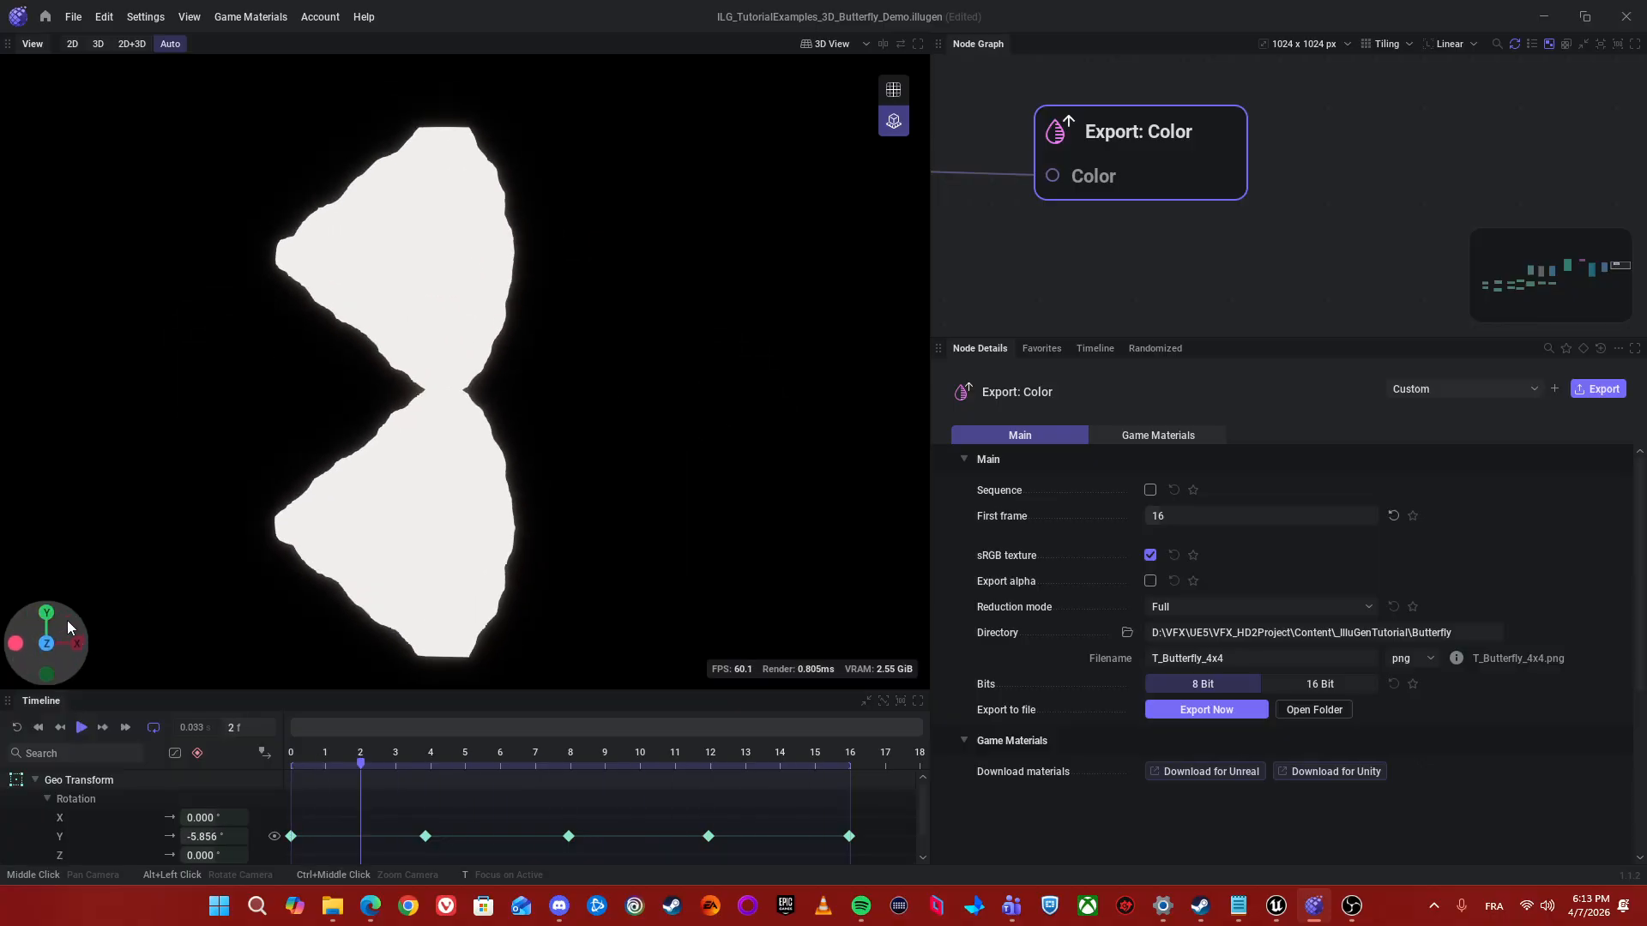
{"action": "left_click_drag", "start_coordinate": [316, 551], "coordinate": [585, 549], "text": "alt"}
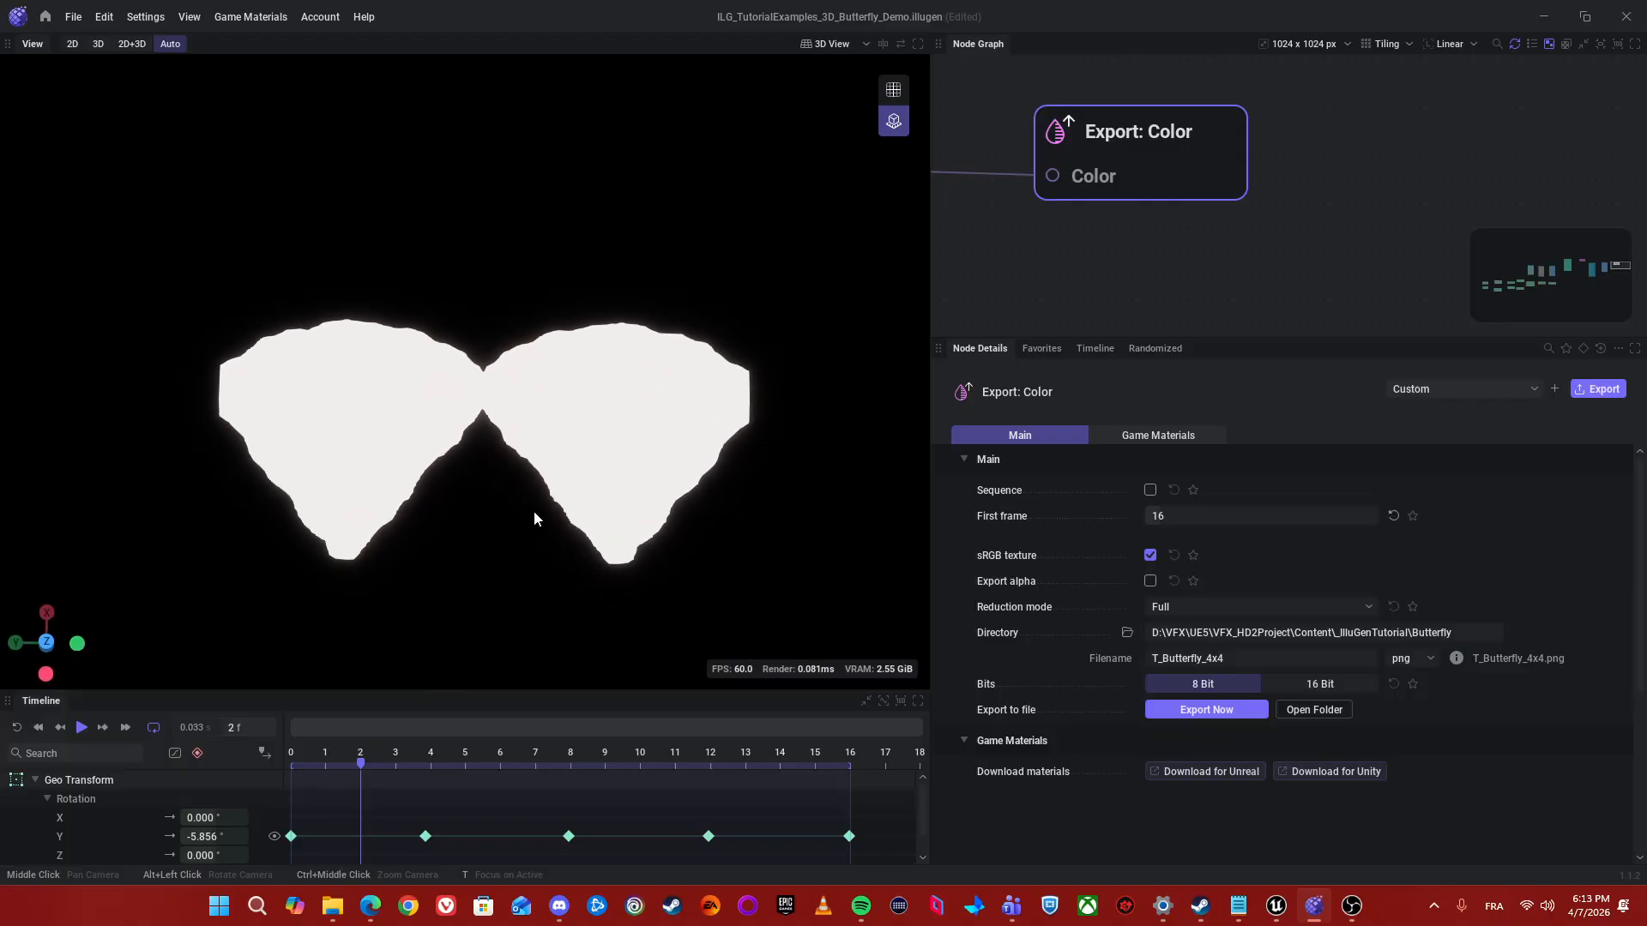
{"action": "middle_click_drag", "start_coordinate": [534, 518], "coordinate": [527, 482]}
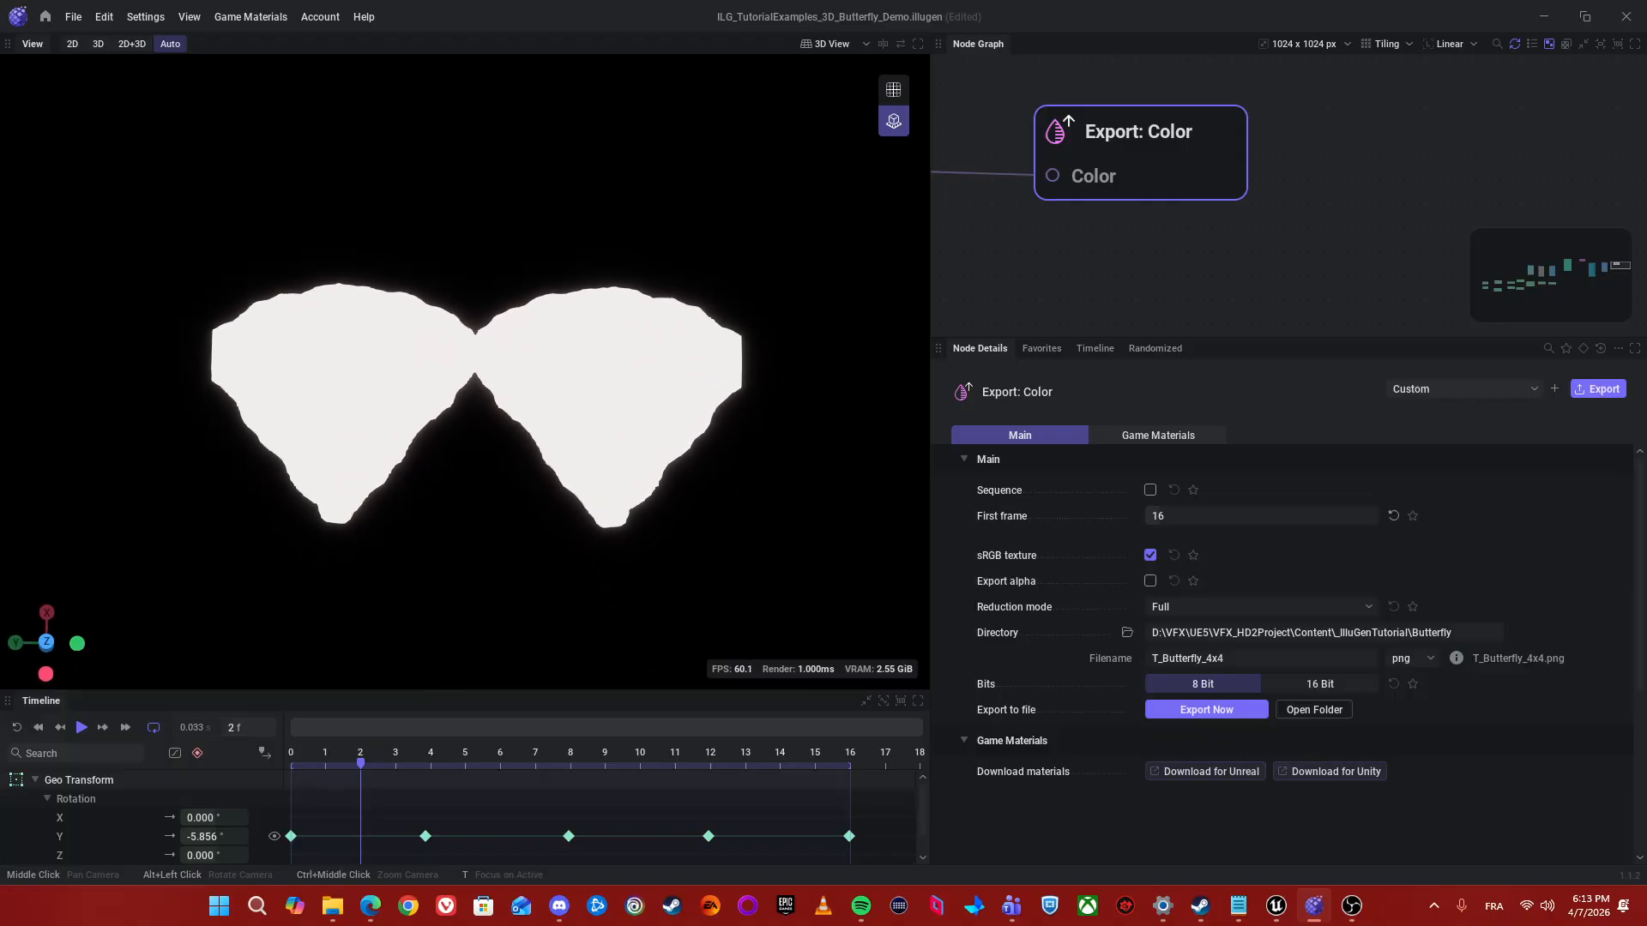
- Export T_Butterfly_4x4 from the Export: Color node, overwriting the existing file, and bring the Export: Viewport node into view
{"action": "left_click", "coordinate": [1211, 719]}
{"action": "left_click", "coordinate": [943, 500]}
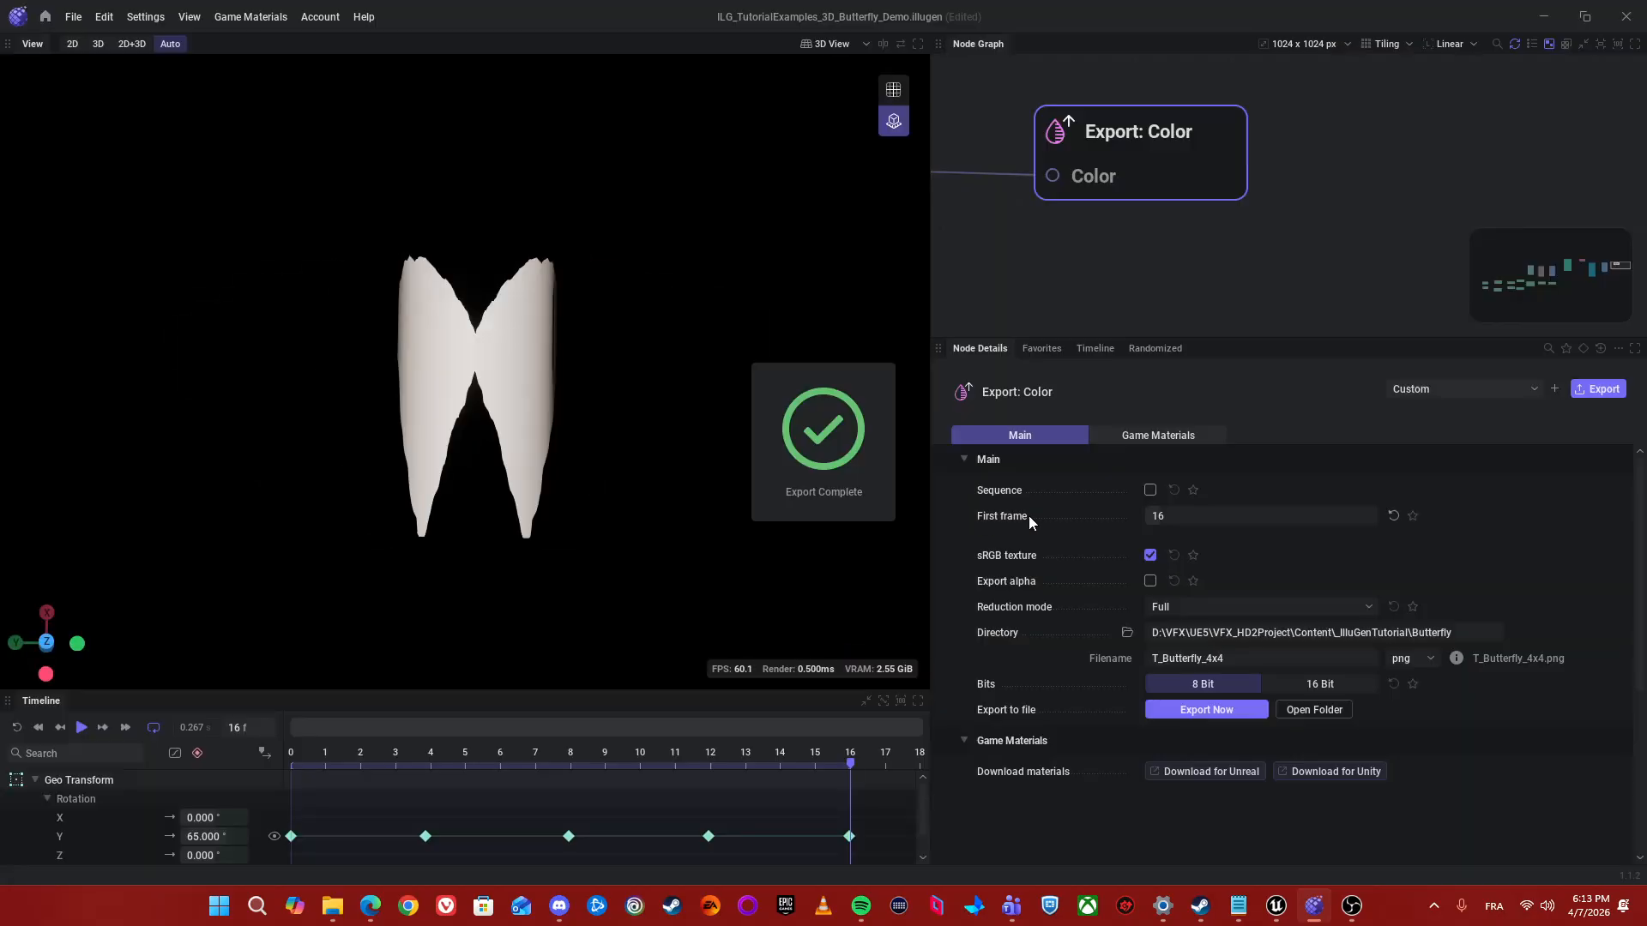
{"action": "scroll", "coordinate": [1219, 230], "scroll_direction": "down", "scroll_amount": 3}
{"action": "scroll", "coordinate": [1217, 223], "scroll_direction": "down", "scroll_amount": 4}
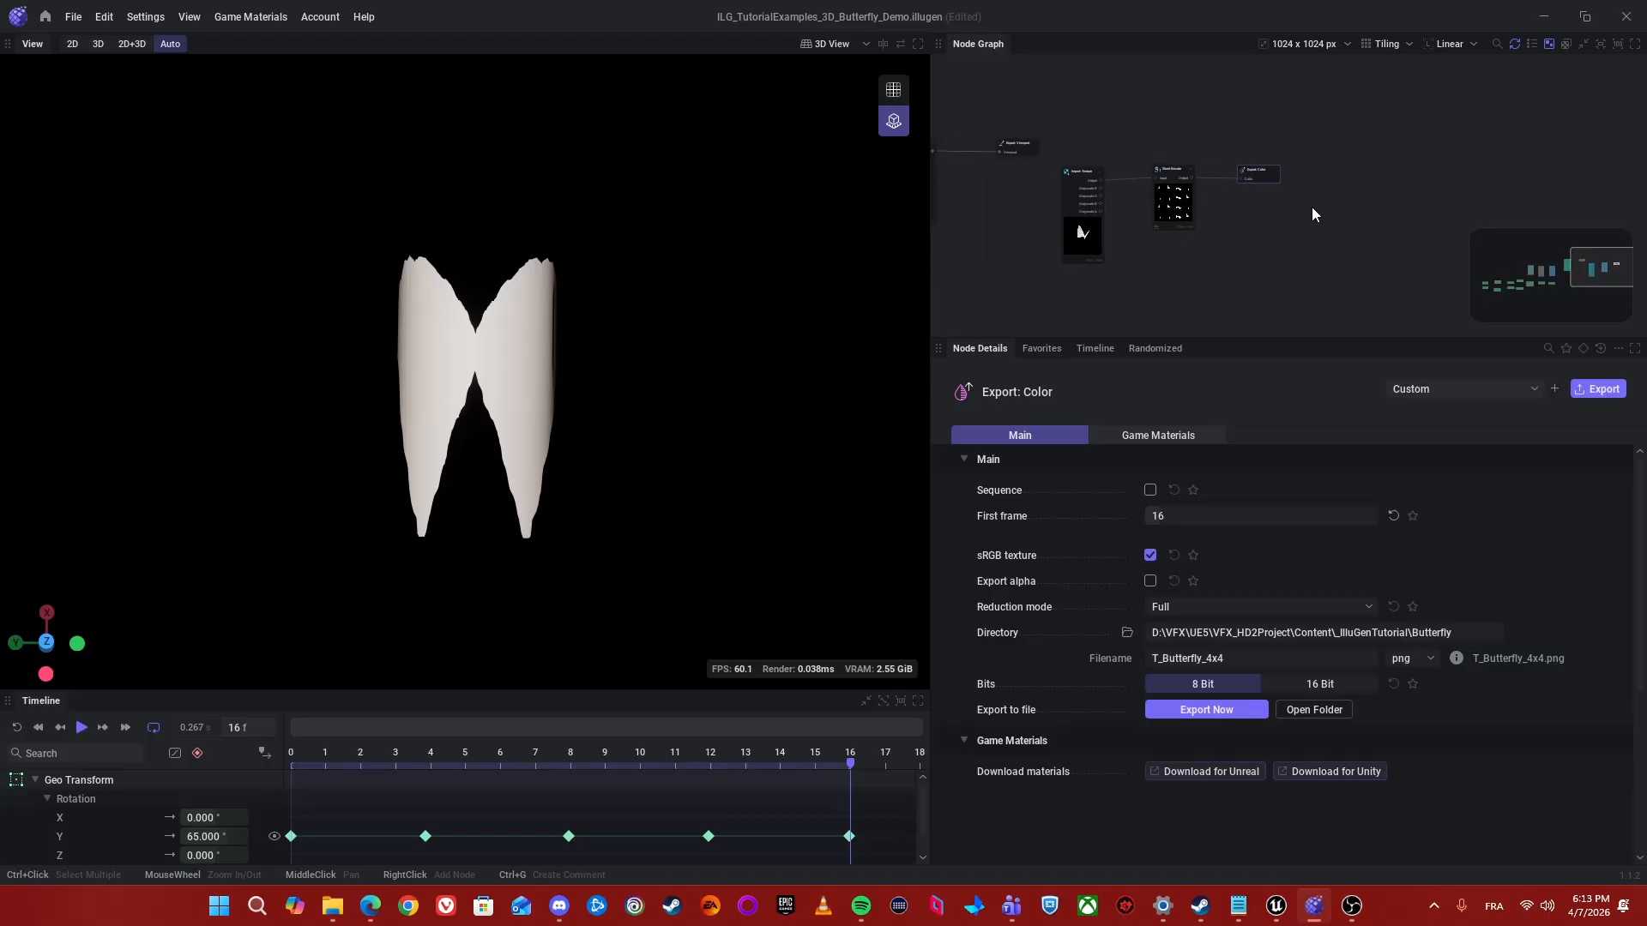
{"action": "scroll", "coordinate": [1182, 232], "scroll_direction": "up", "scroll_amount": 4}
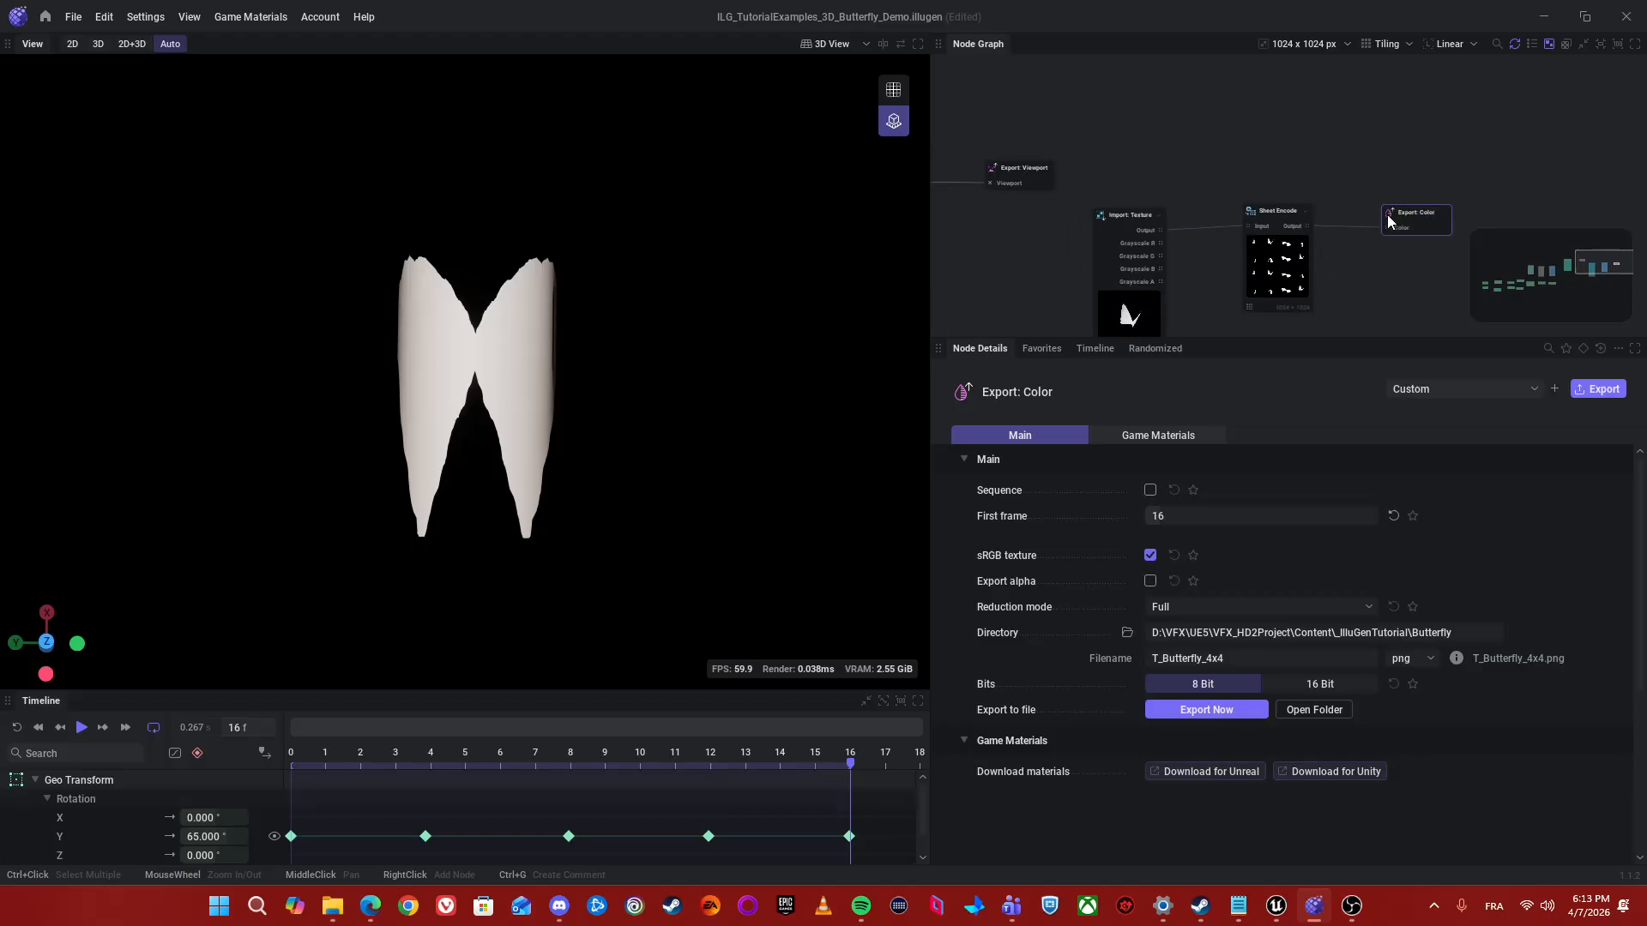
{"action": "scroll", "coordinate": [1182, 182], "scroll_direction": "up", "scroll_amount": 1}
{"action": "middle_click_drag", "start_coordinate": [1010, 170], "coordinate": [1176, 171]}
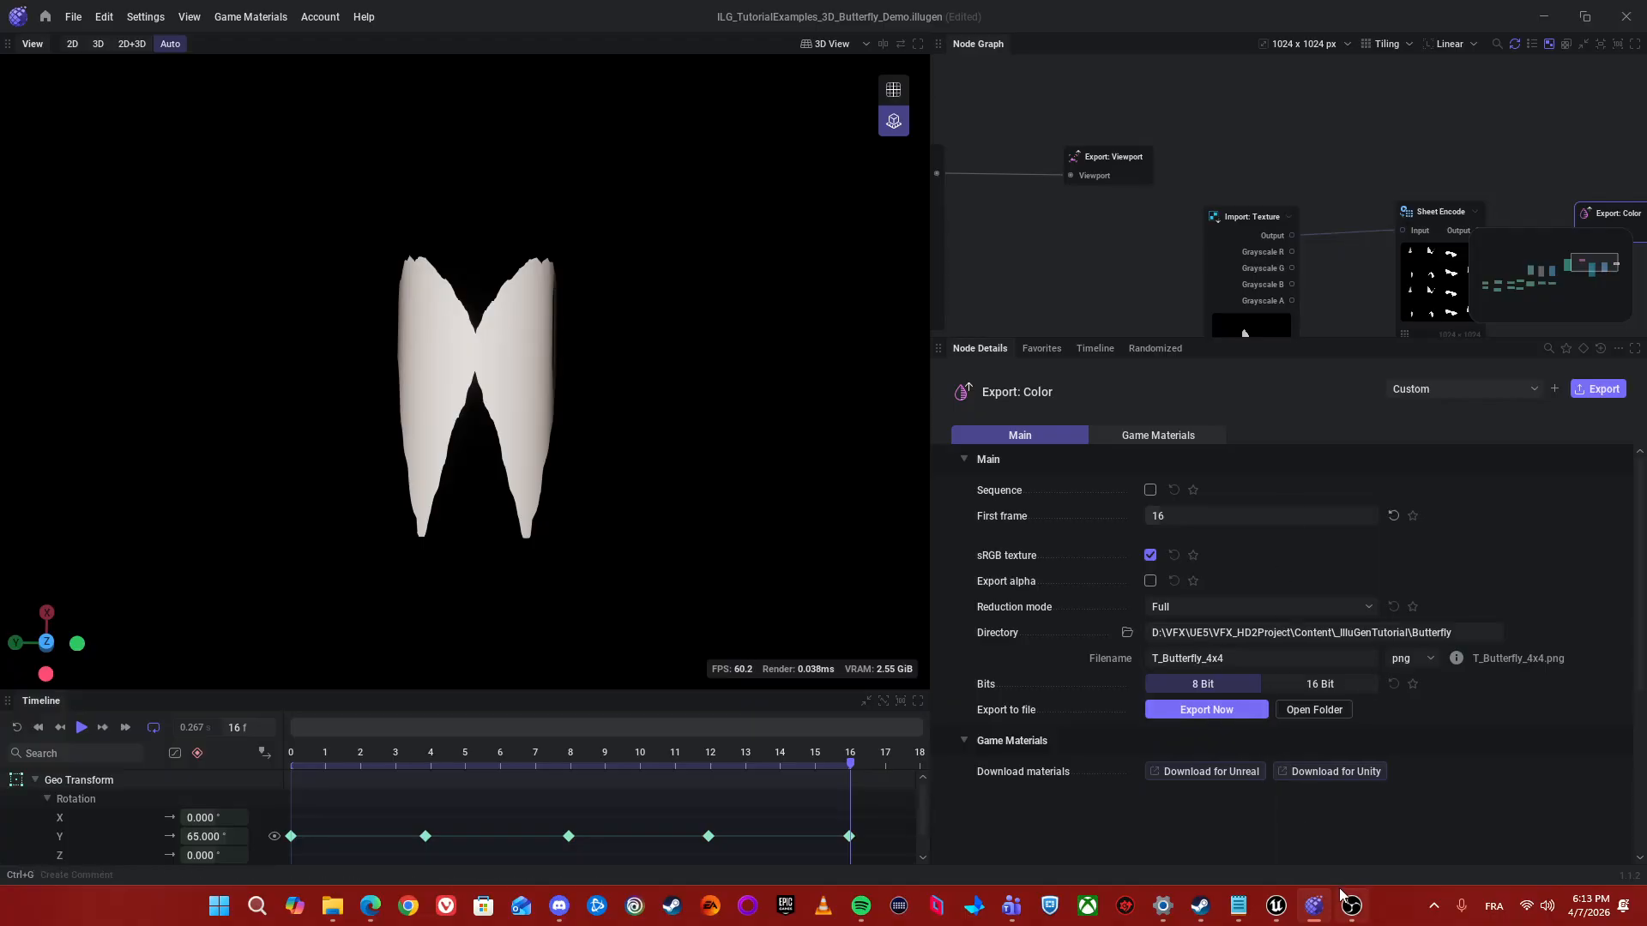
{"action": "mouse_move", "coordinate": [1278, 905]}
{"action": "left_click", "coordinate": [1149, 824]}
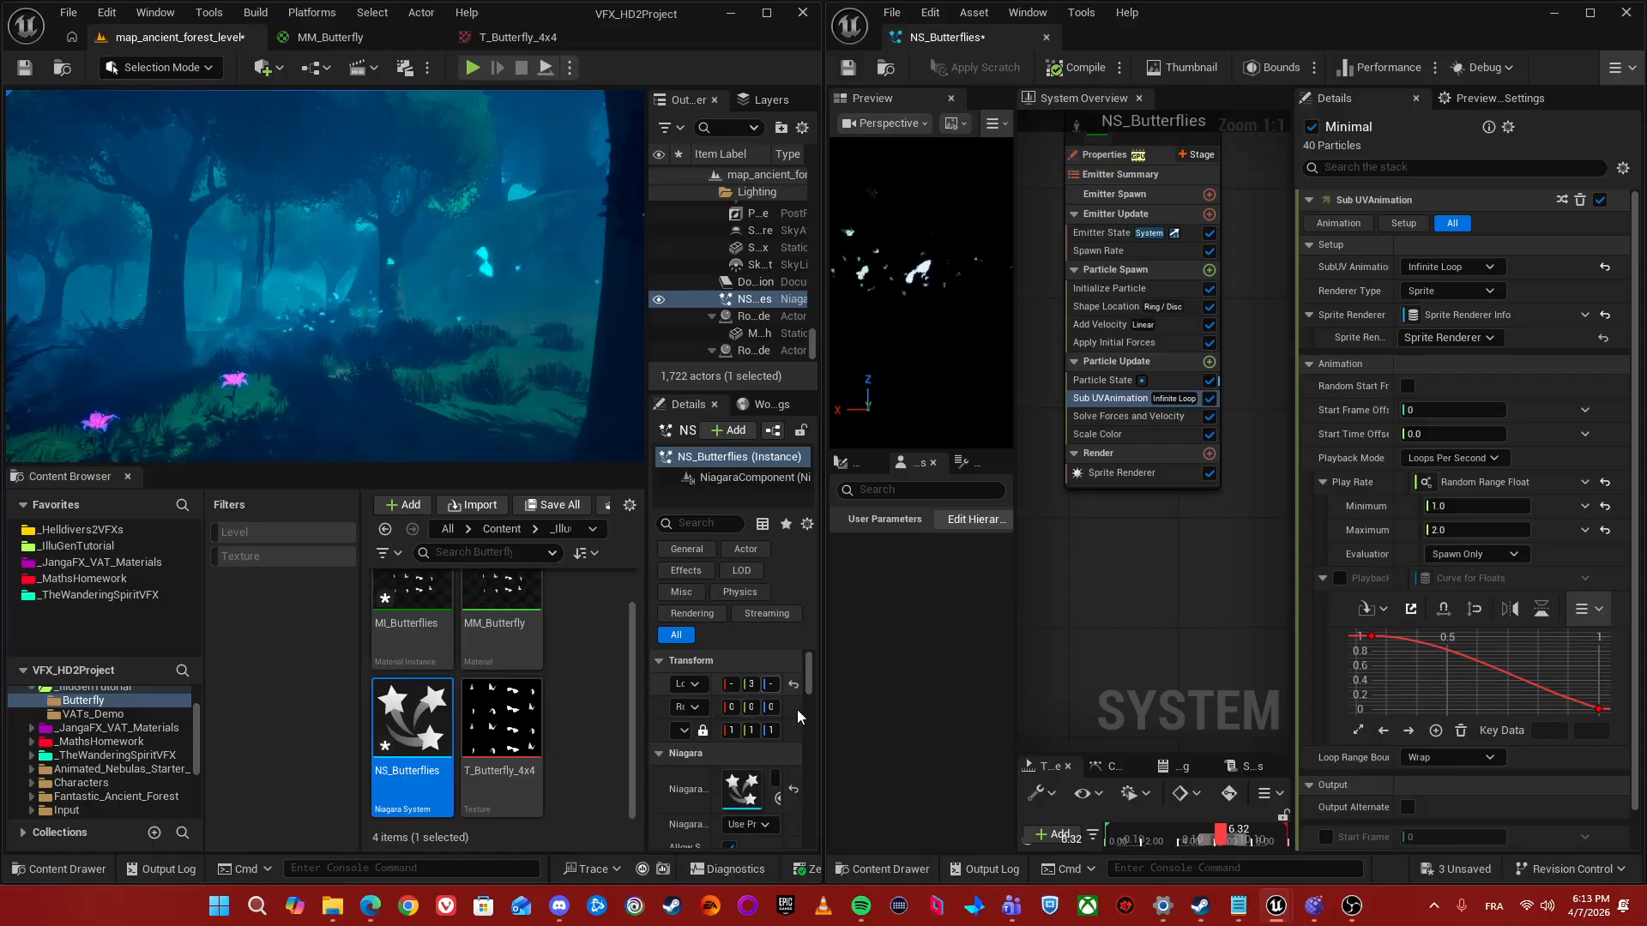
{"action": "mouse_move", "coordinate": [1310, 905]}
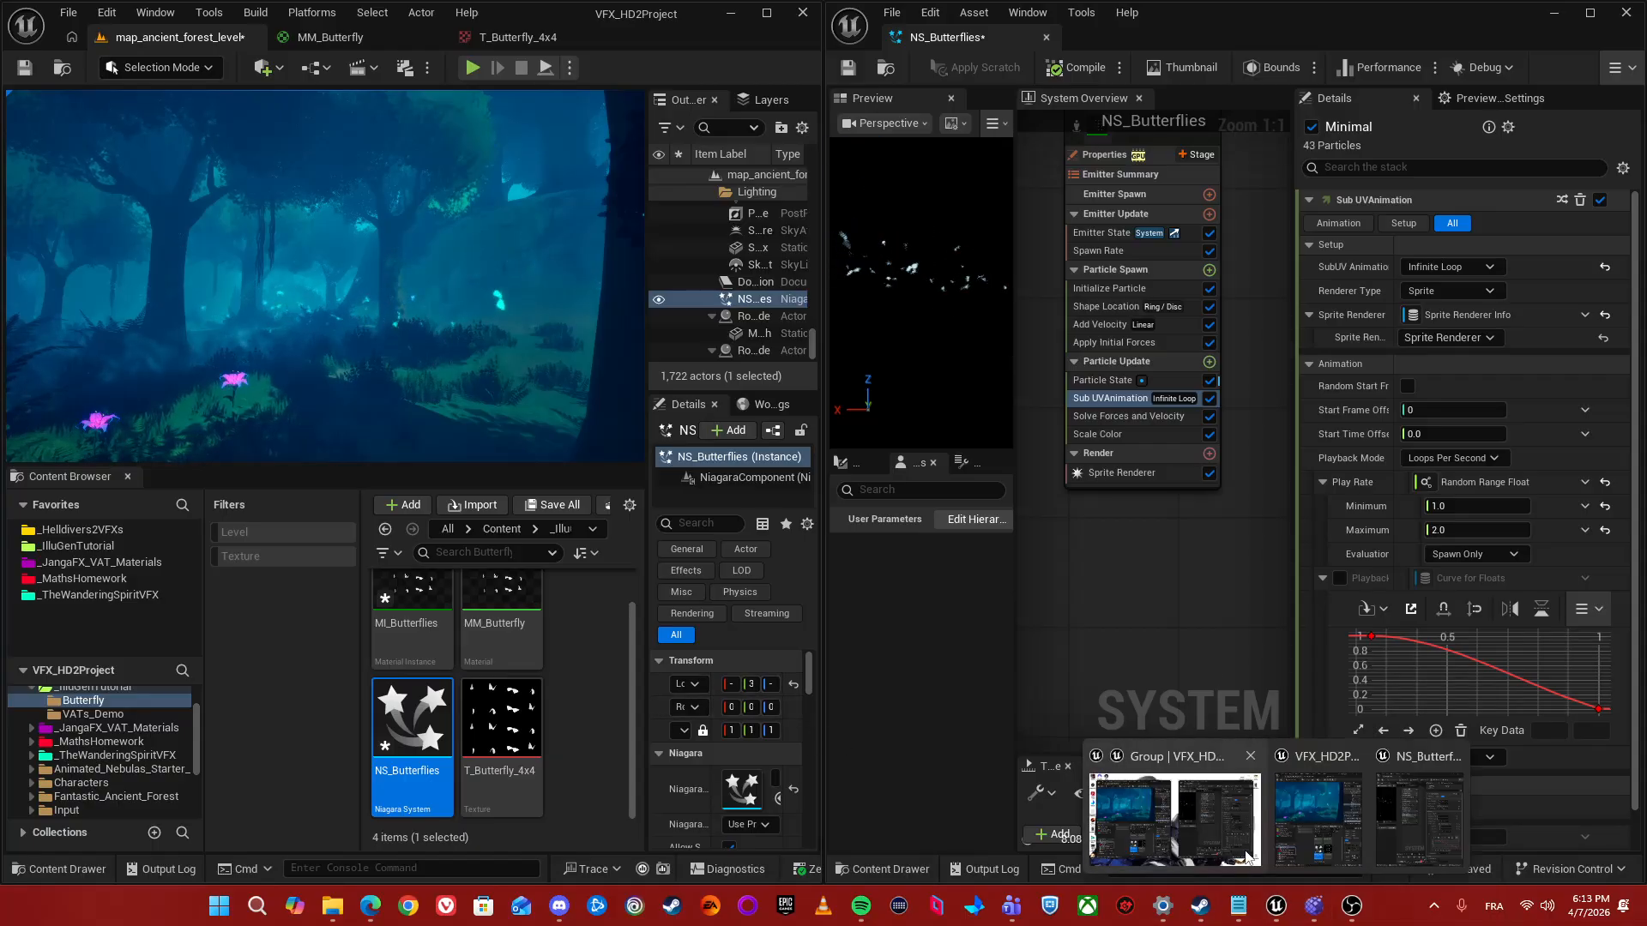
{"action": "mouse_move", "coordinate": [1403, 828]}
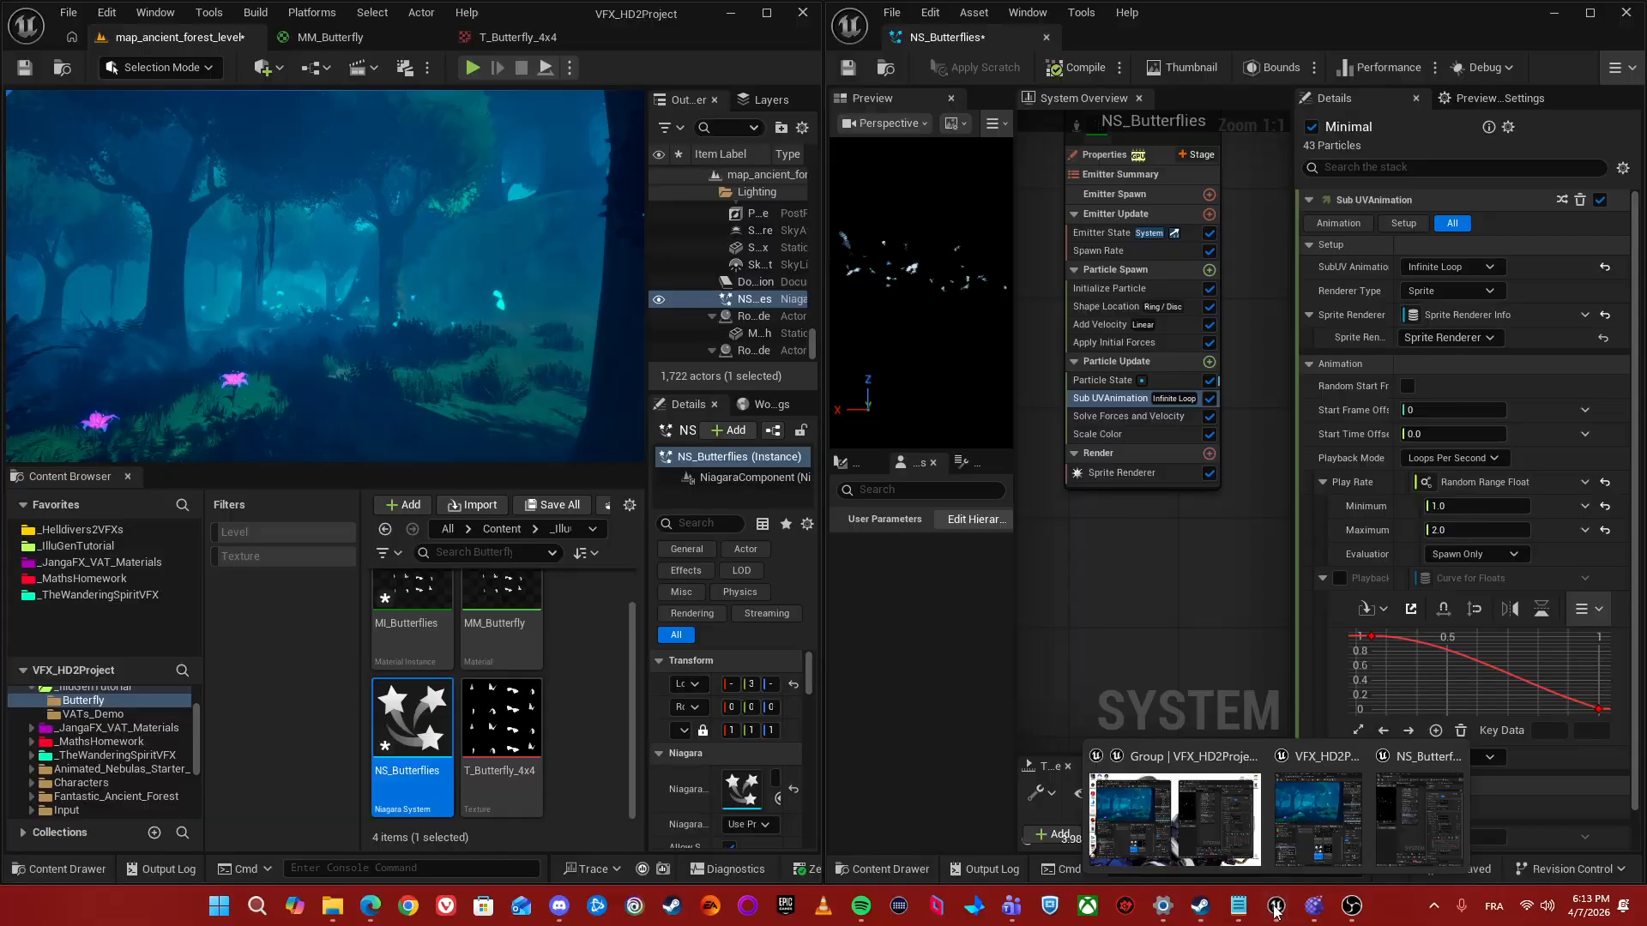
{"action": "left_click", "coordinate": [1313, 907]}
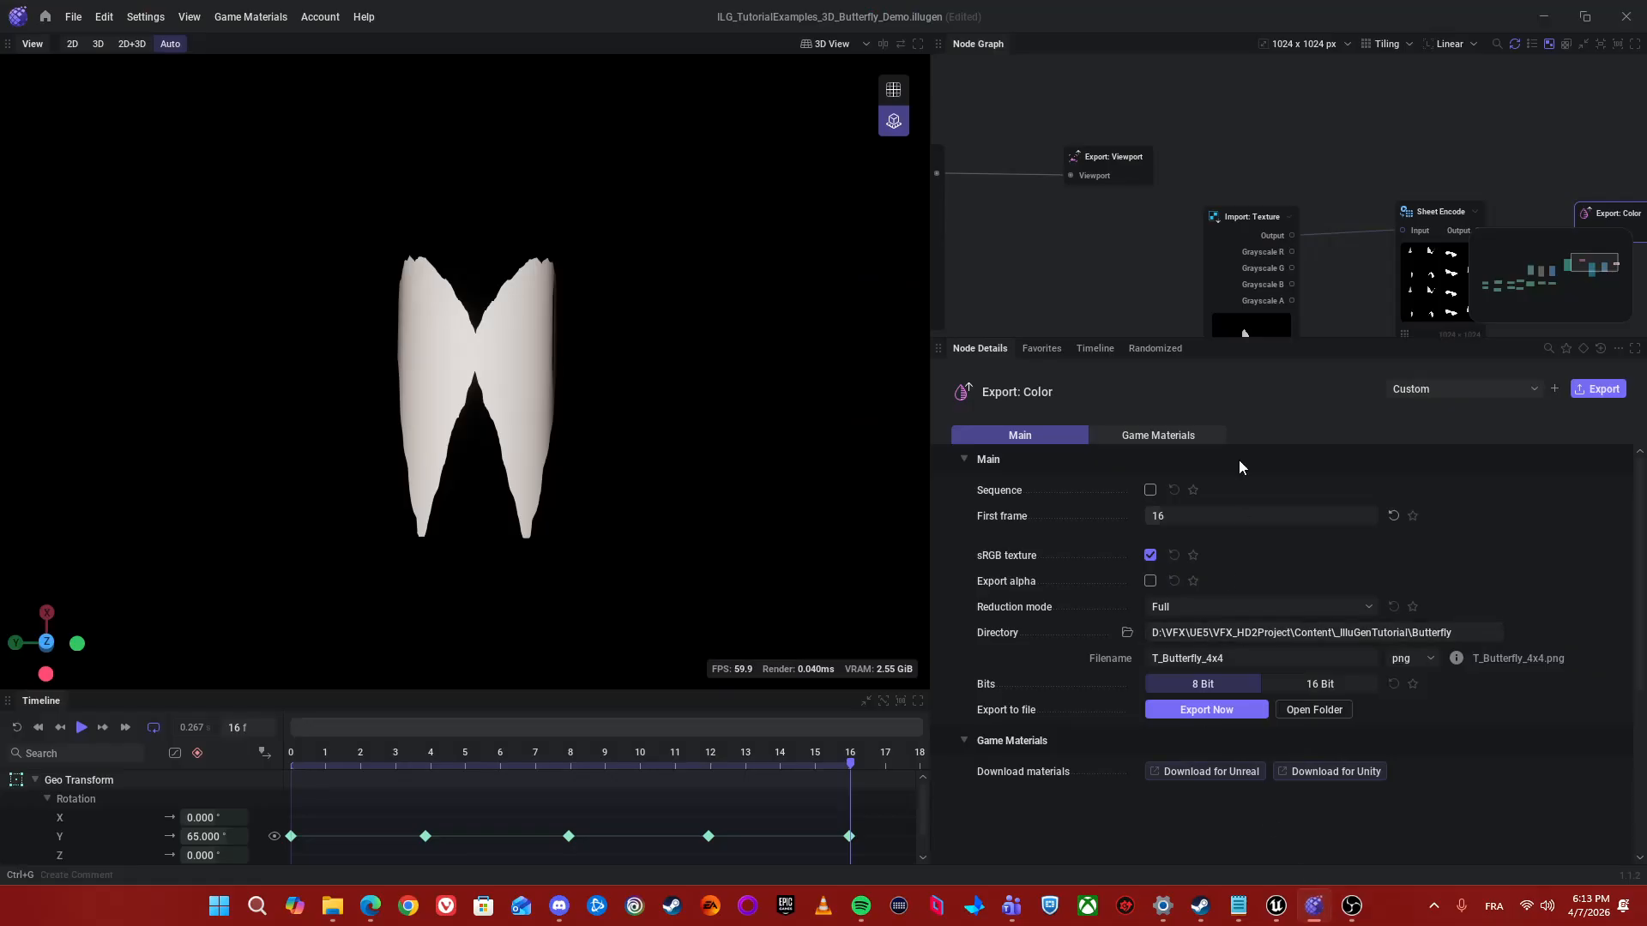
- Export the 16-frame viewport sequence from the Export: Viewport node, overwriting the existing files, and return to the Import: Texture node
{"action": "scroll", "coordinate": [1186, 244], "scroll_direction": "down", "scroll_amount": 3}
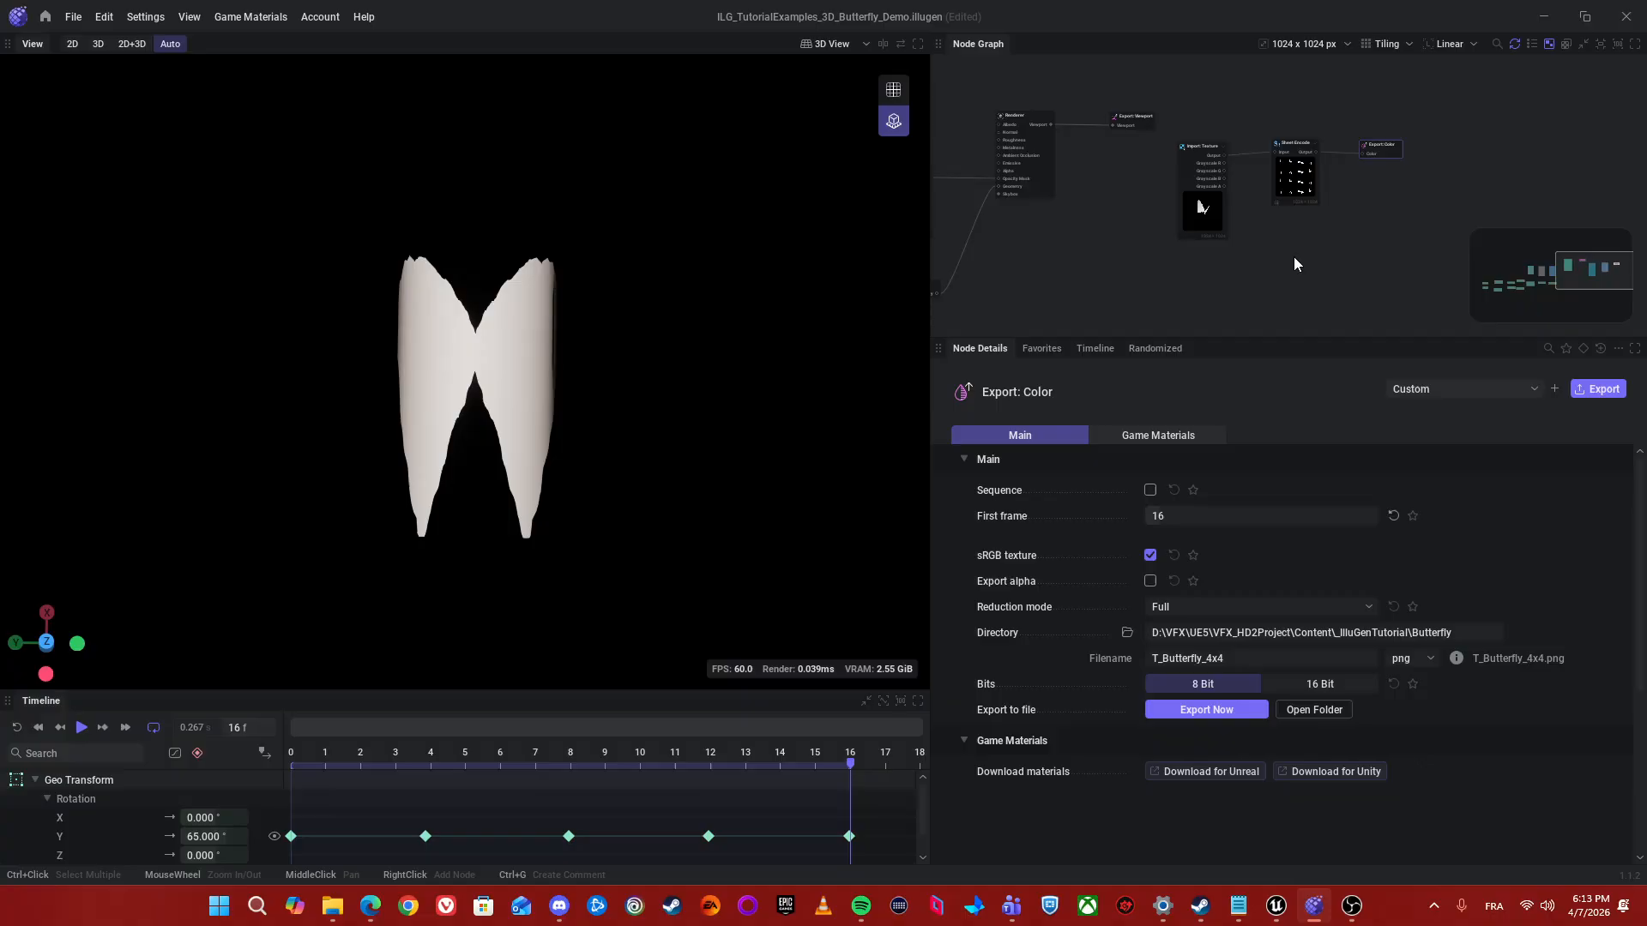
{"action": "scroll", "coordinate": [1227, 210], "scroll_direction": "up", "scroll_amount": 2}
{"action": "left_click", "coordinate": [1230, 170]}
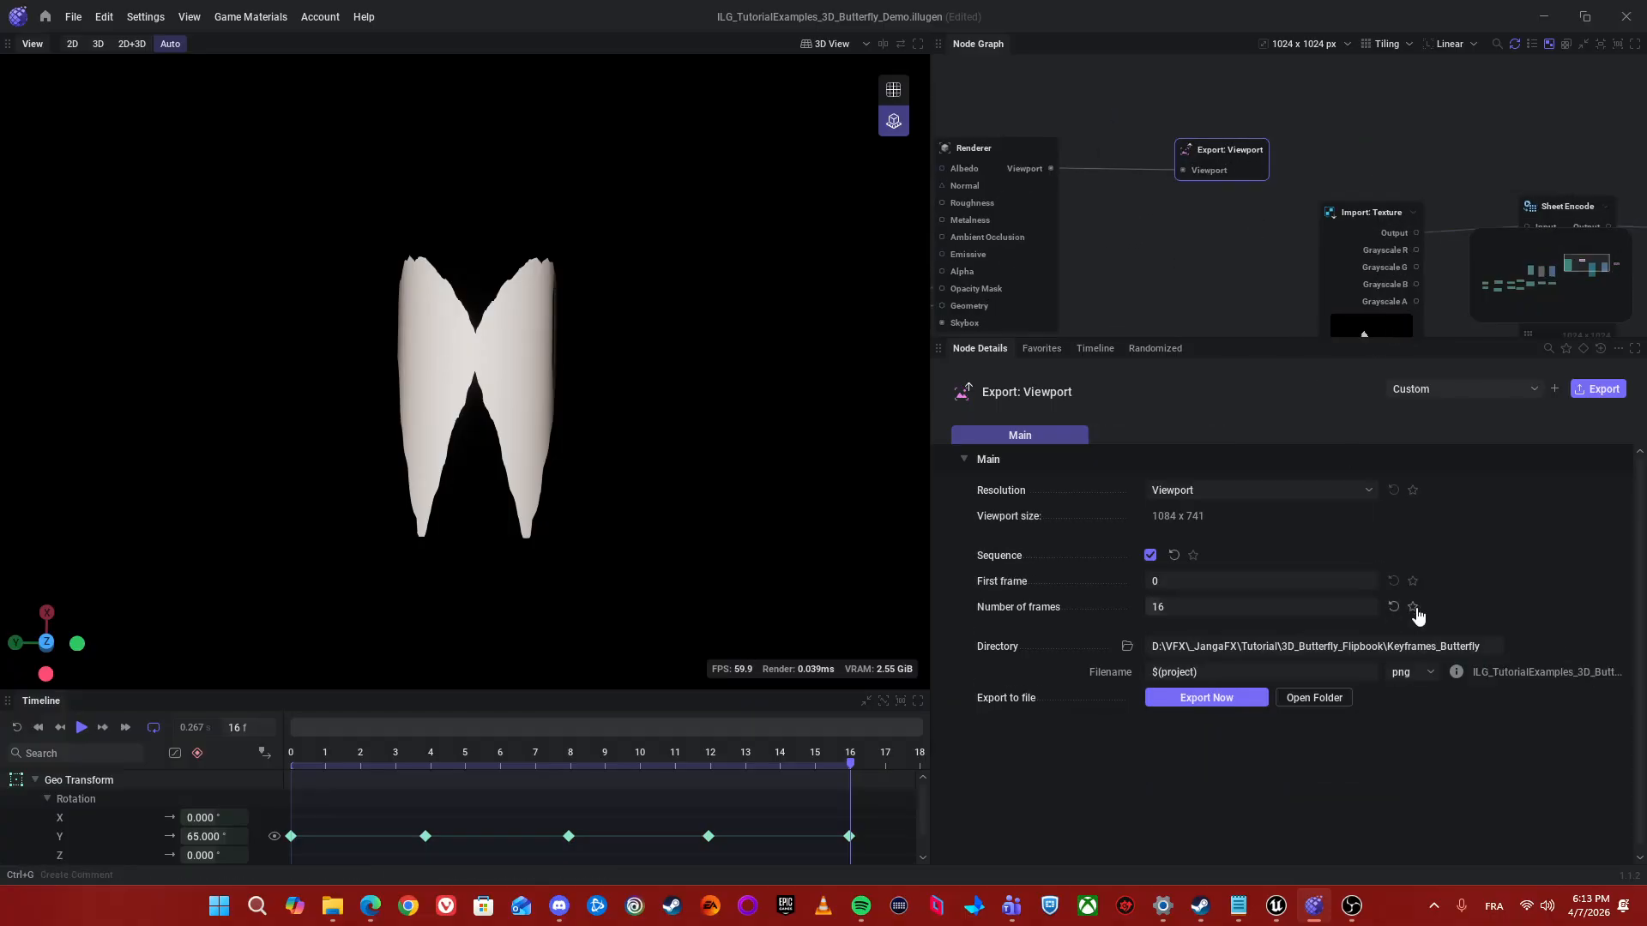
{"action": "left_click", "coordinate": [1203, 699]}
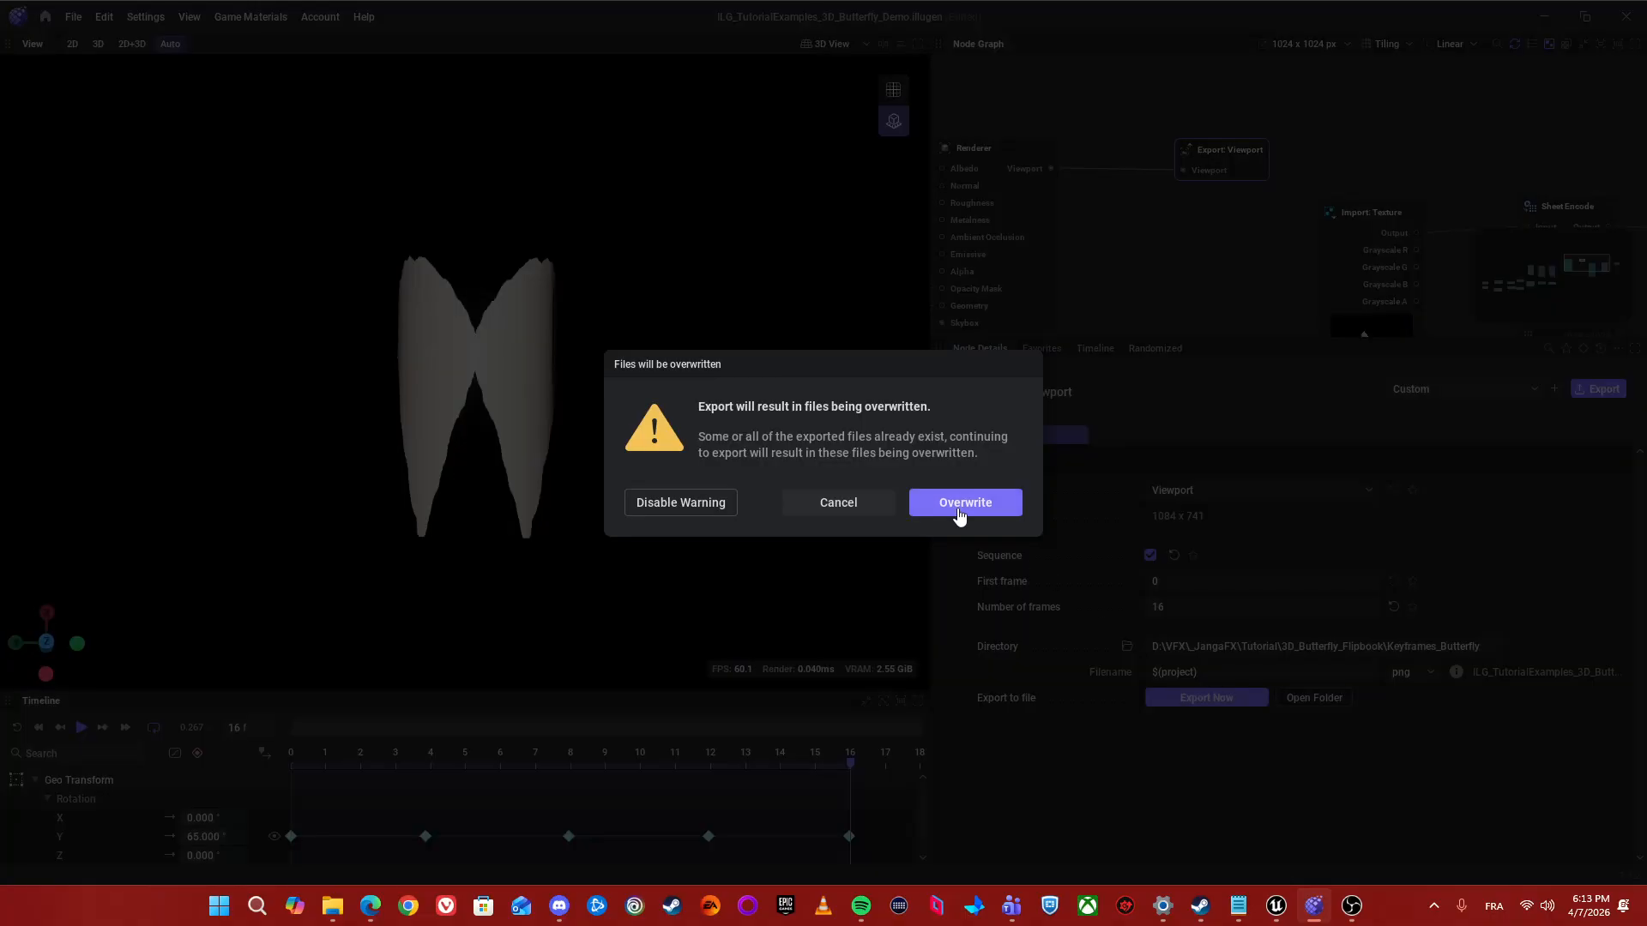
{"action": "left_click", "coordinate": [959, 512]}
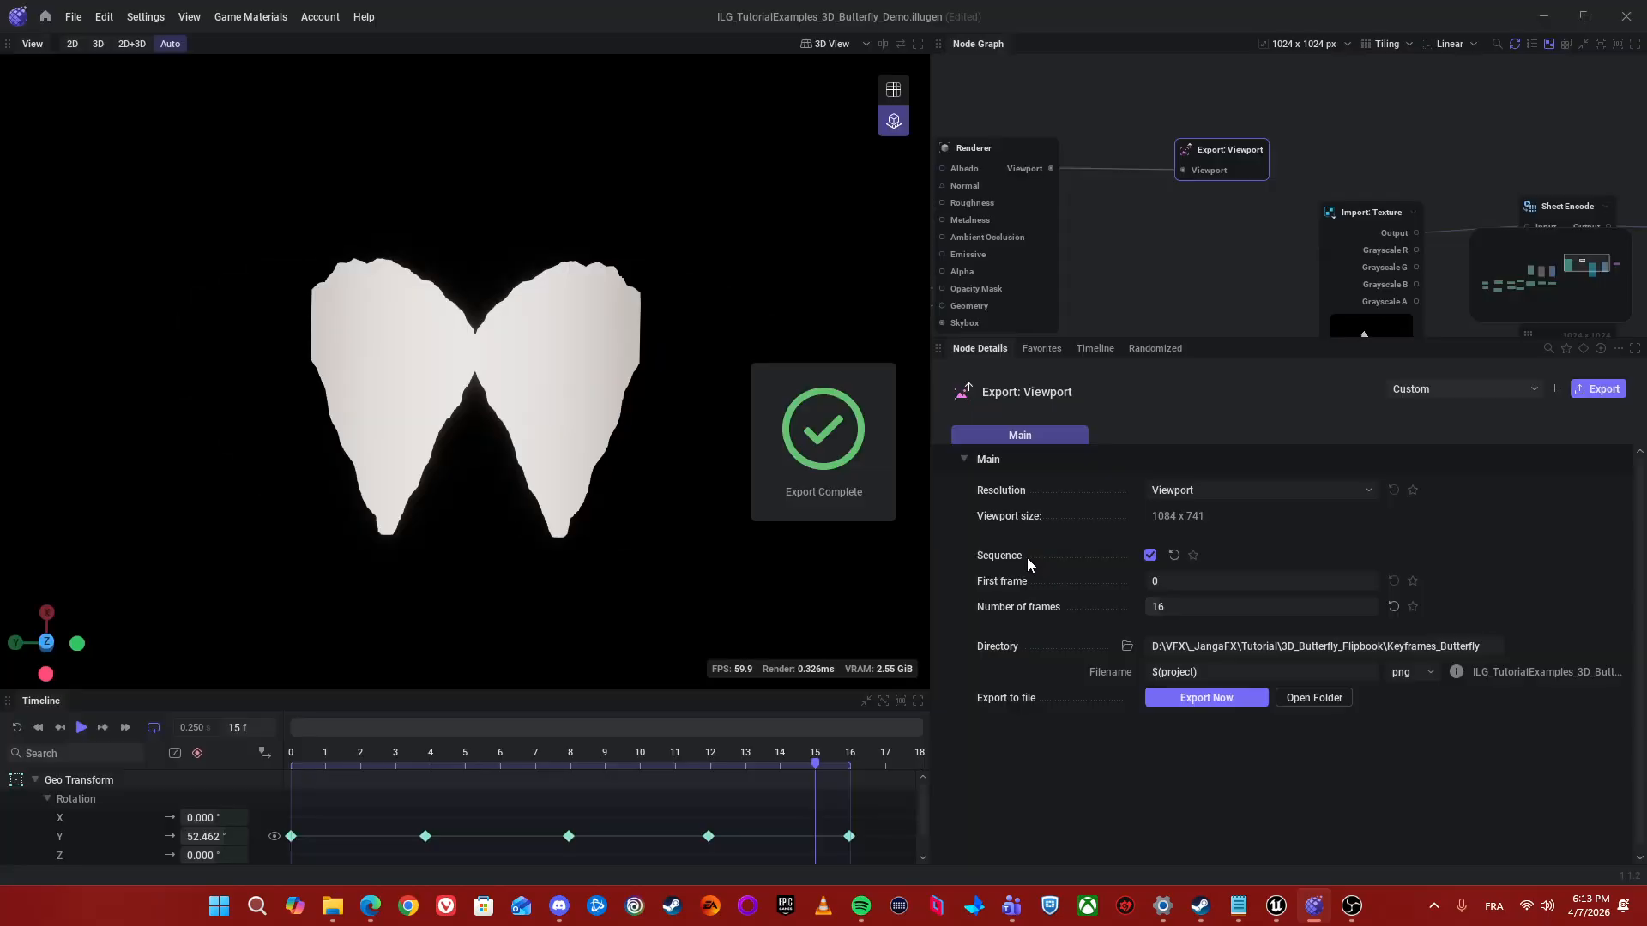
{"action": "scroll", "coordinate": [1212, 243], "scroll_direction": "down", "scroll_amount": 3}
{"action": "middle_click_drag", "start_coordinate": [1281, 304], "coordinate": [1197, 243]}
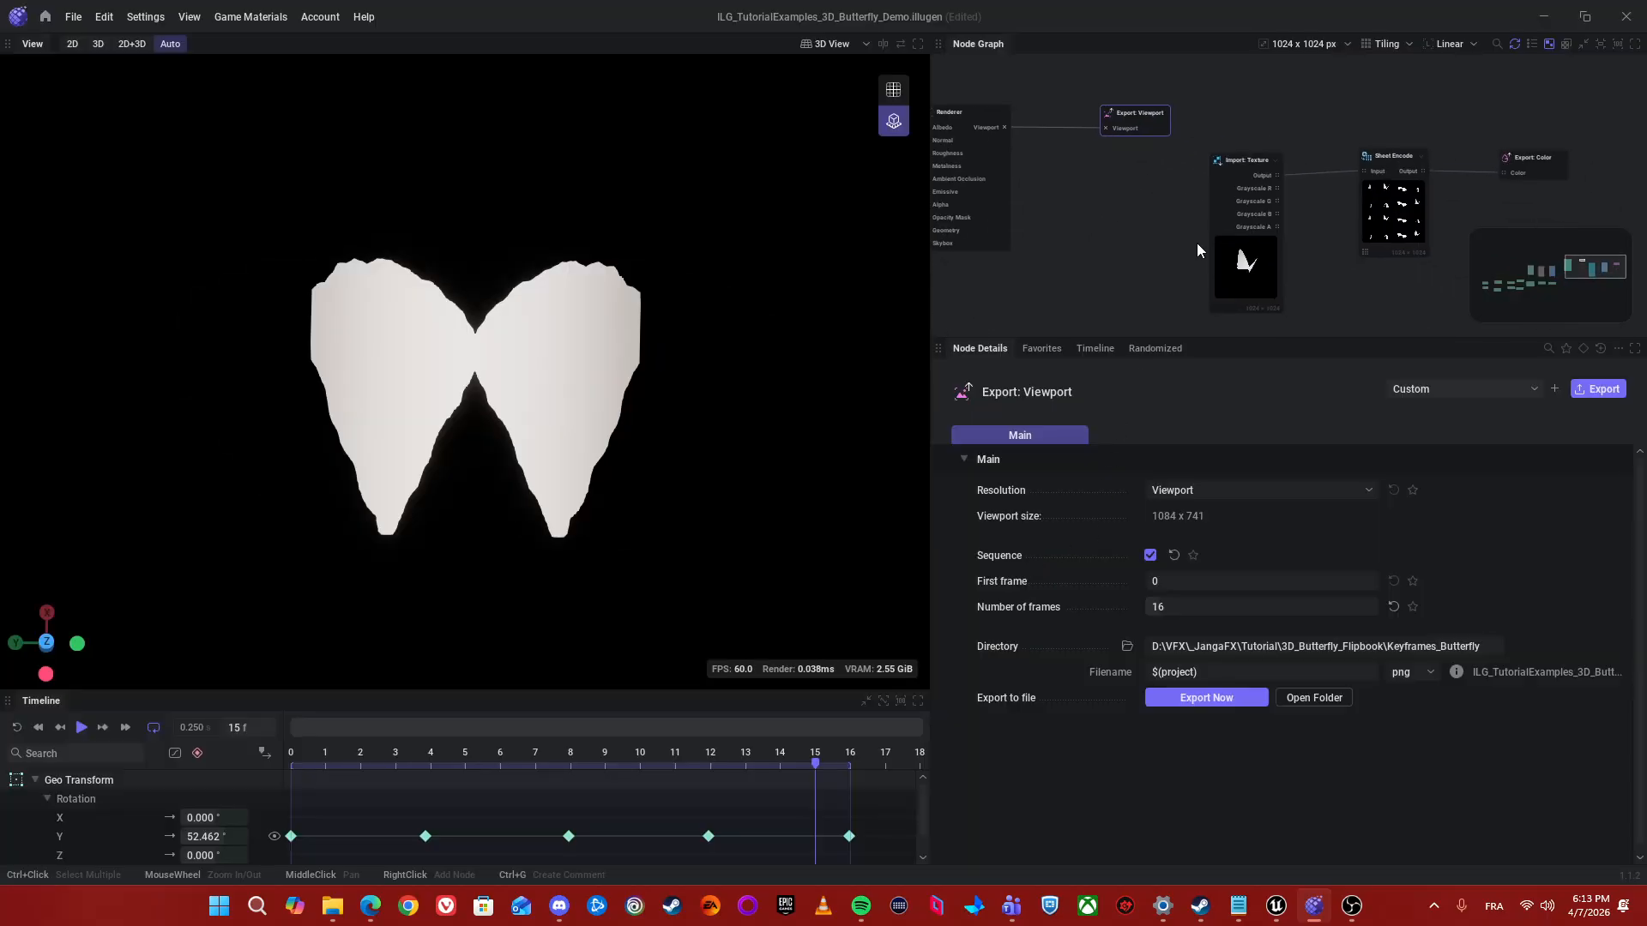
- Reimport the 16-frame butterfly sequence in the Import: Texture node
{"action": "scroll", "coordinate": [1197, 243], "scroll_direction": "up", "scroll_amount": 2}
{"action": "left_click", "coordinate": [1246, 267]}
{"action": "scroll", "coordinate": [1250, 289], "scroll_direction": "up", "scroll_amount": 2}
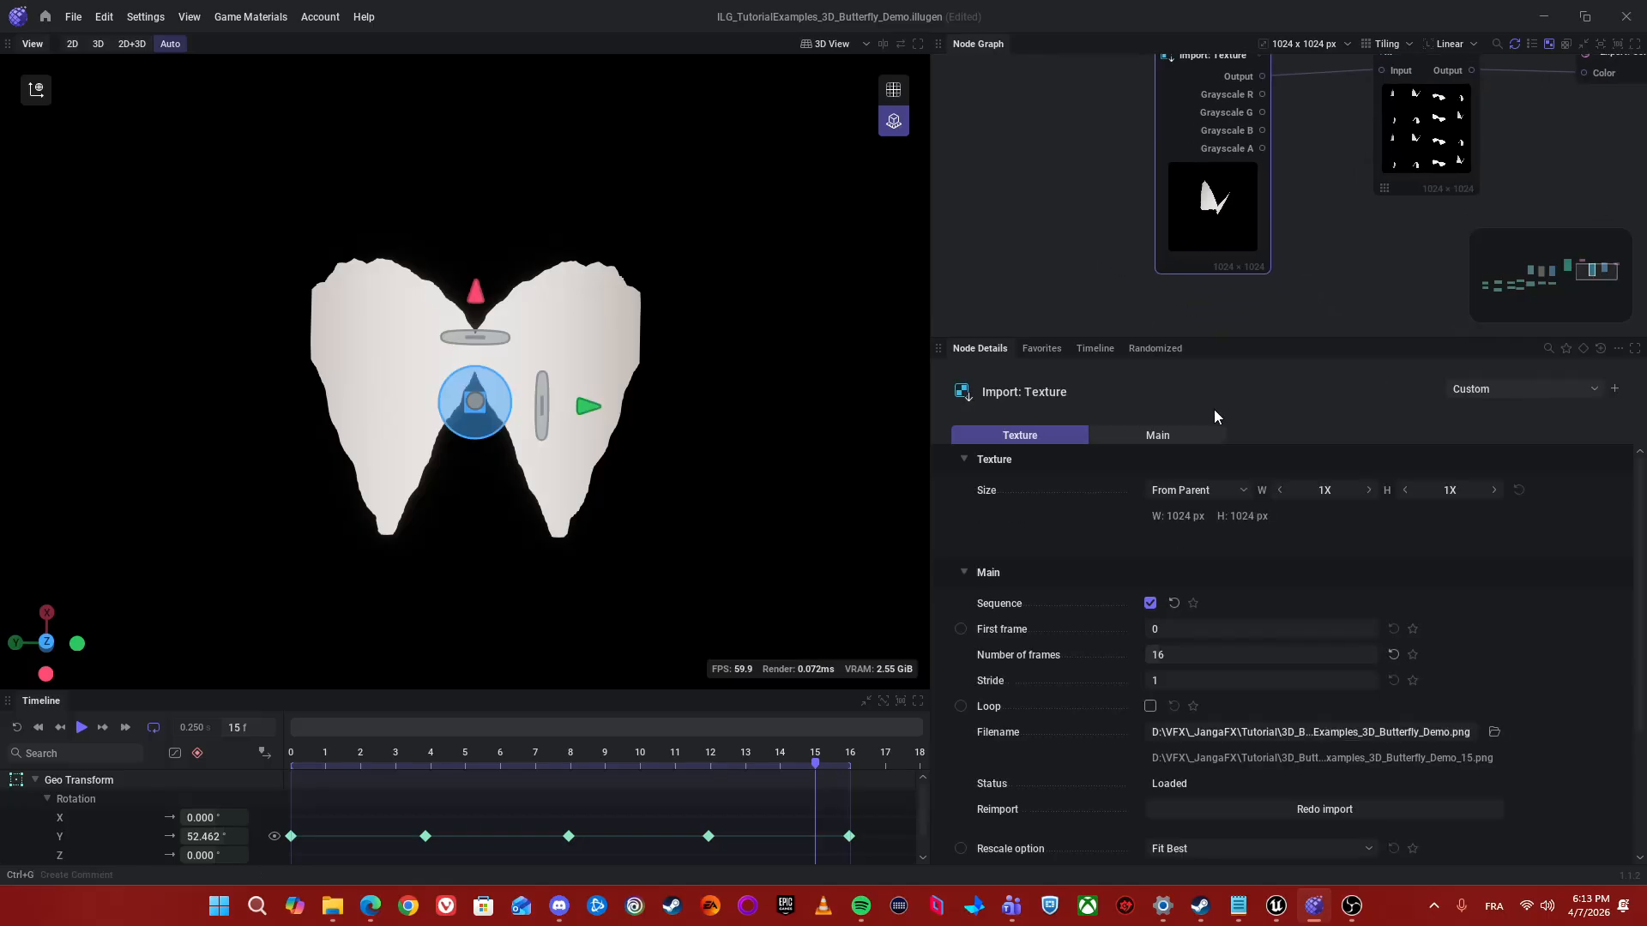
{"action": "left_click", "coordinate": [1310, 815]}
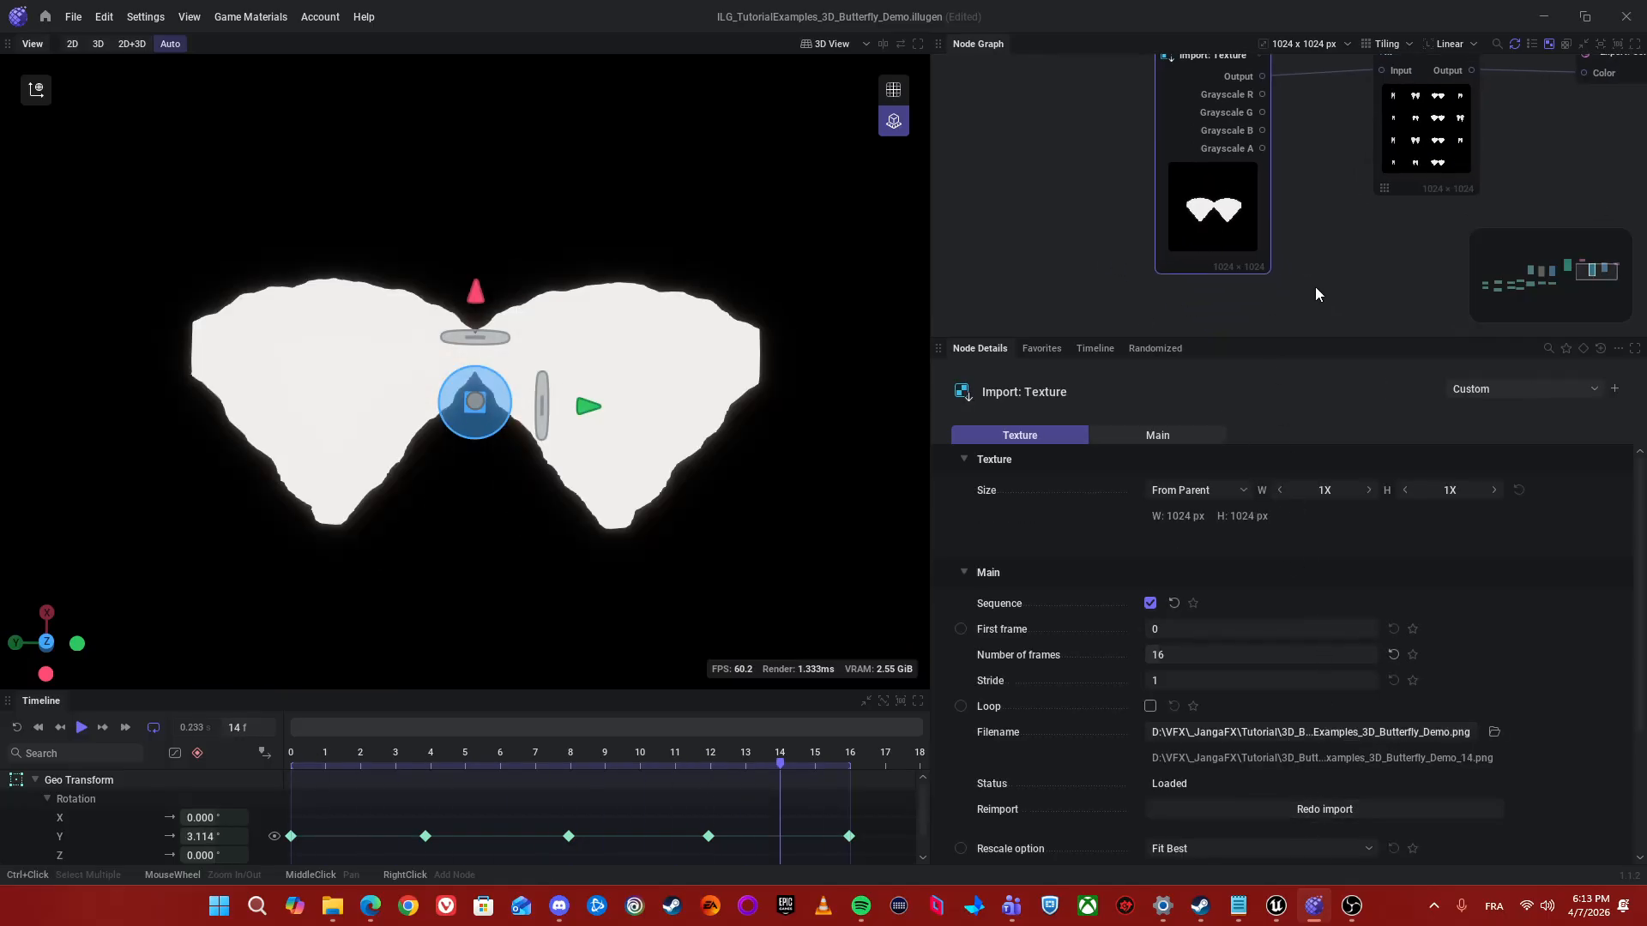
- Export the refreshed sprite sheet from the Export: Color node as T_Butterfly_4x4, overwriting the existing file
{"action": "middle_click_drag", "start_coordinate": [1413, 263], "coordinate": [1293, 285]}
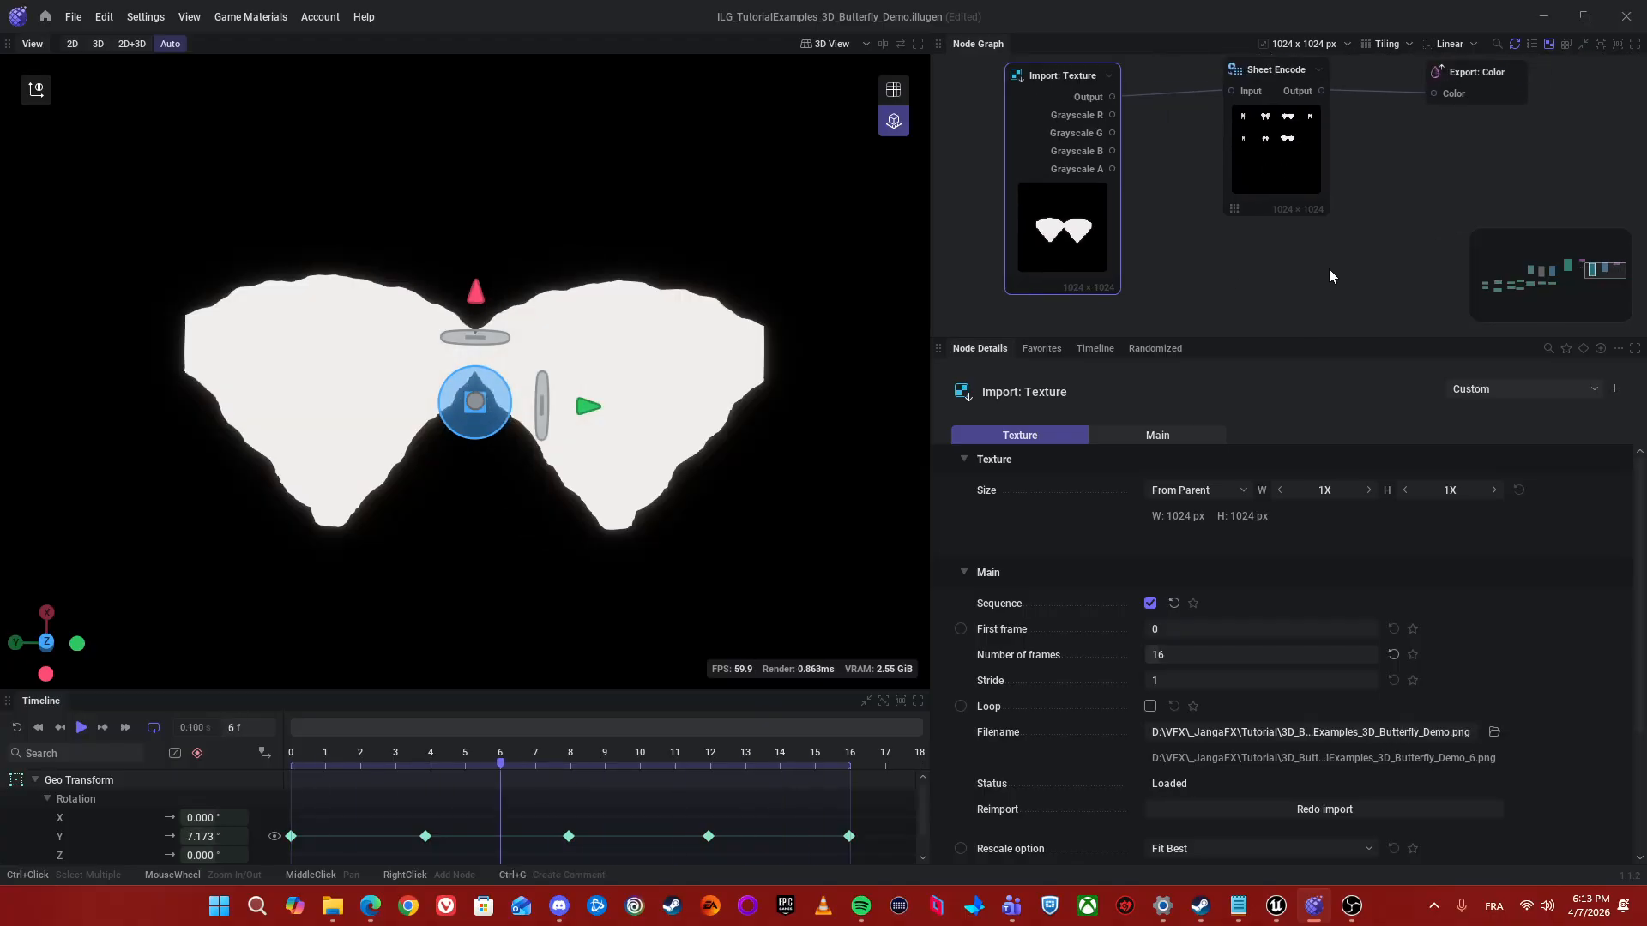
{"action": "middle_click_drag", "start_coordinate": [1490, 140], "coordinate": [1352, 198]}
{"action": "left_click", "coordinate": [1352, 143]}
{"action": "left_click", "coordinate": [1204, 708]}
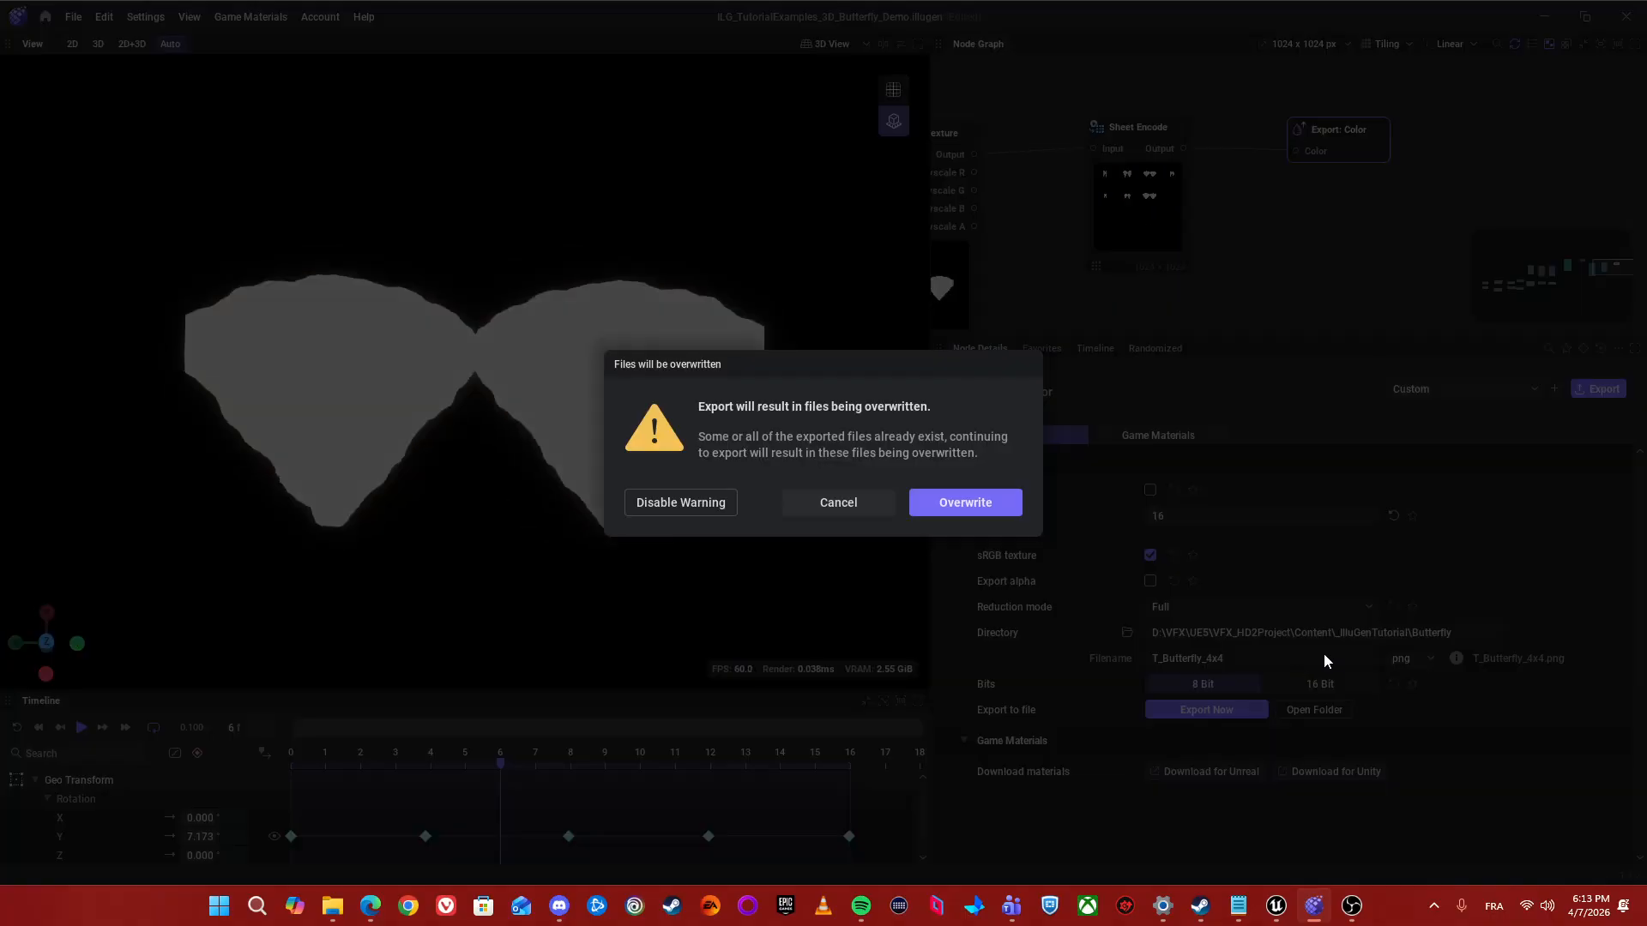
{"action": "left_click", "coordinate": [967, 506]}
- Switch to Unreal Engine and accept the import of the changed T_Butterfly_4x4 source file
{"action": "mouse_move", "coordinate": [1276, 904]}
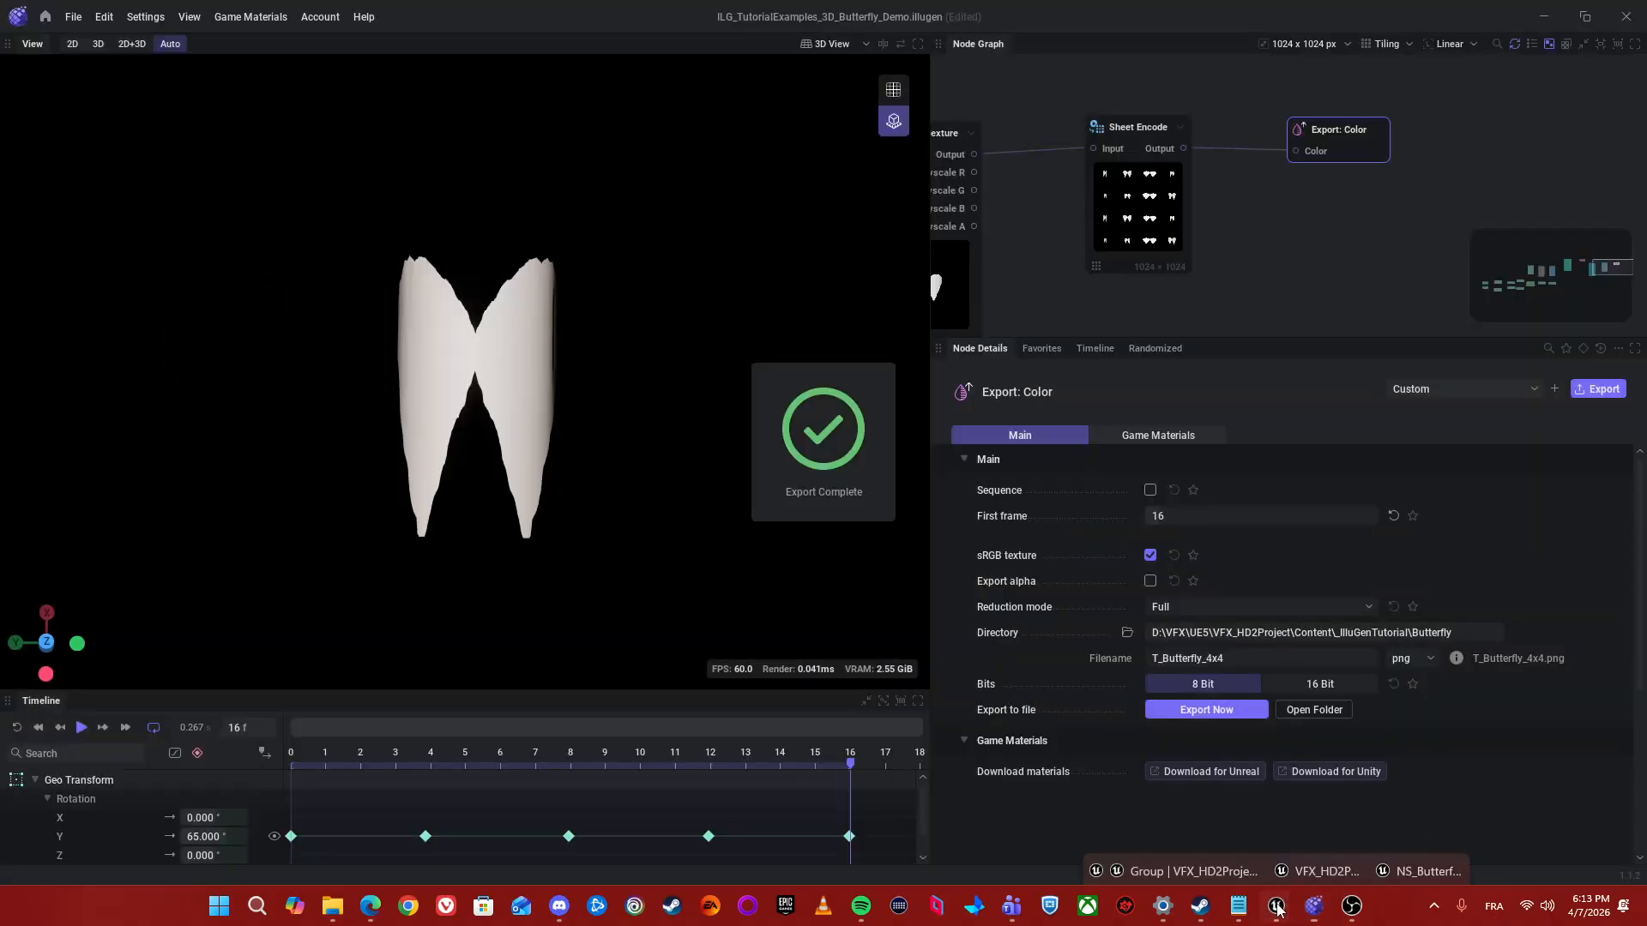
{"action": "left_click", "coordinate": [1209, 819]}
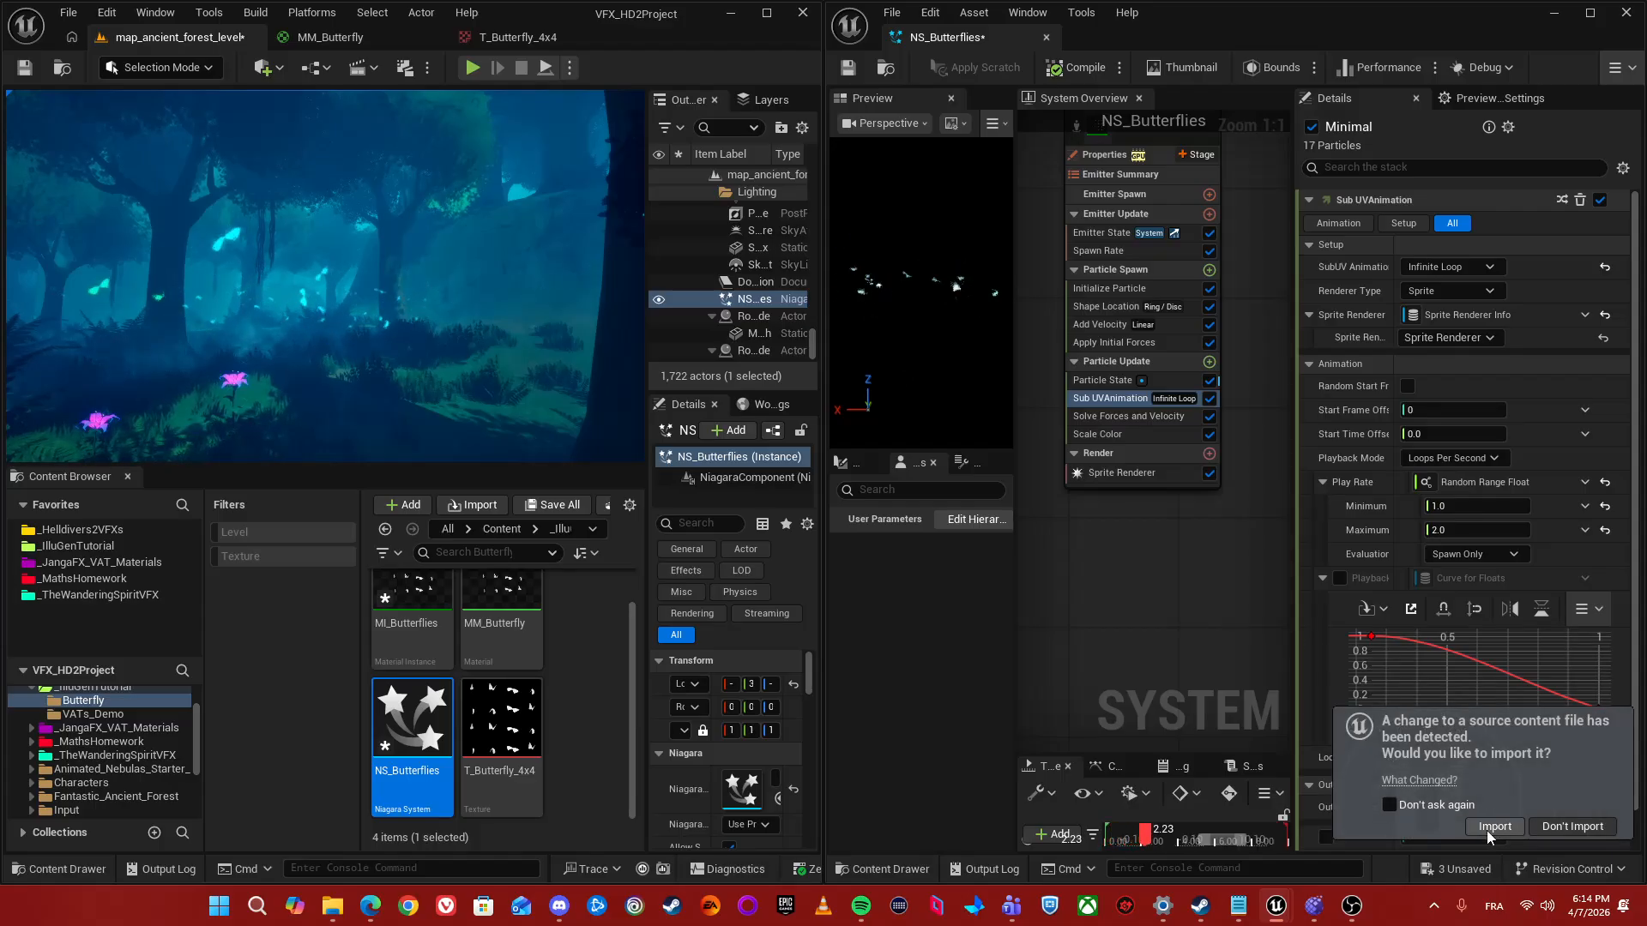
{"action": "left_click", "coordinate": [1492, 827]}
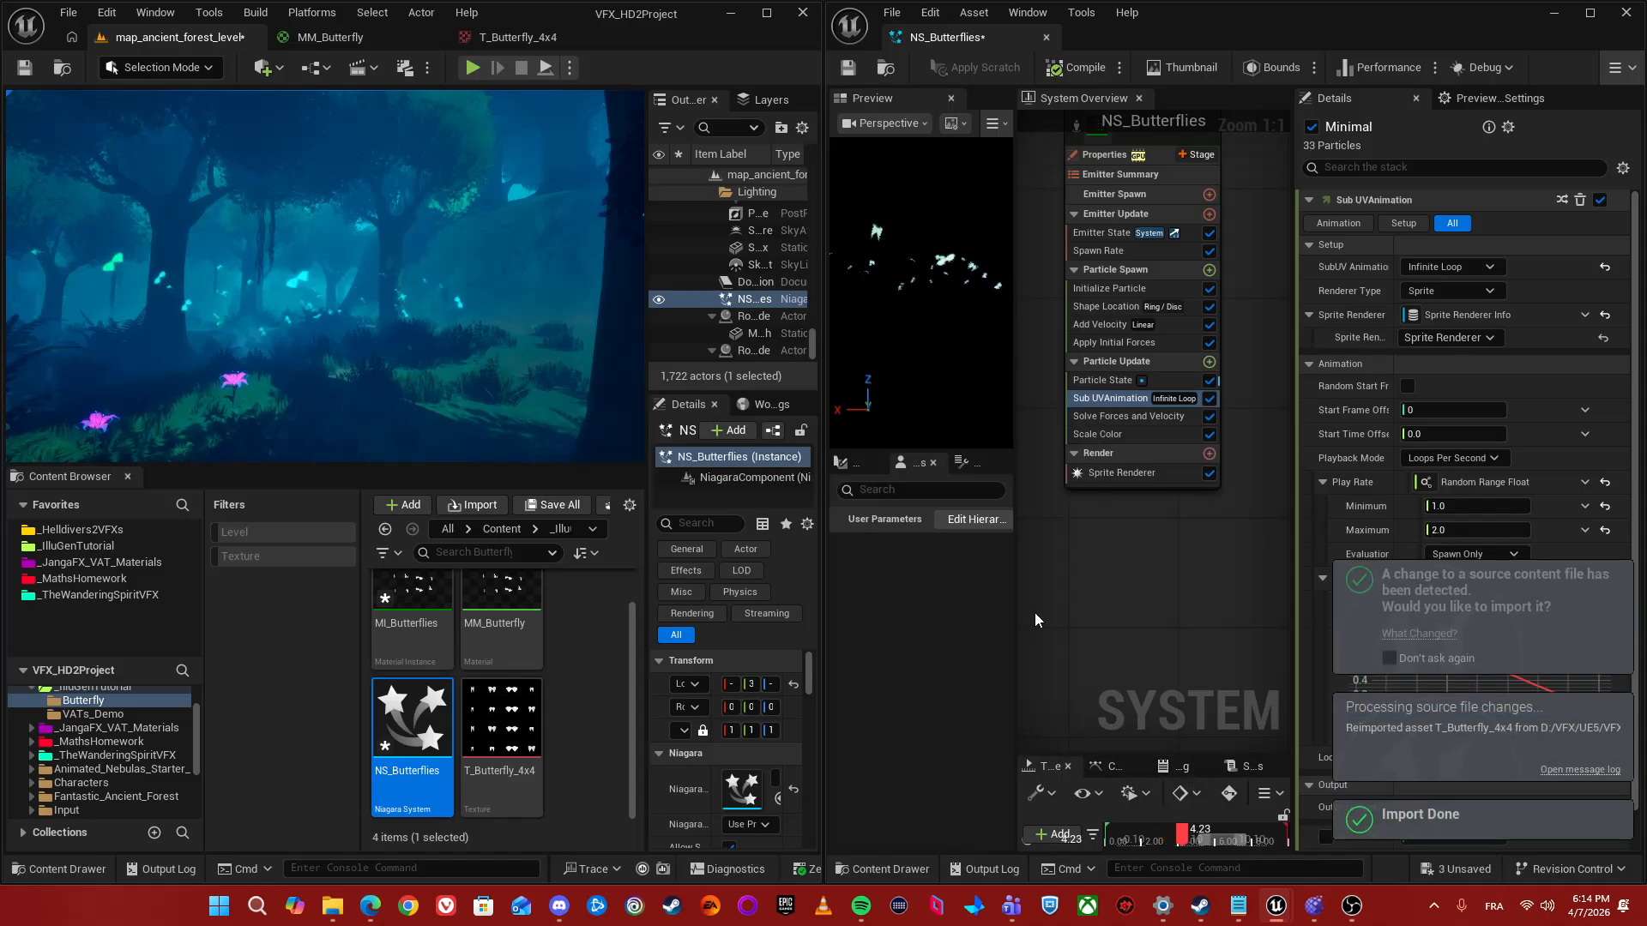